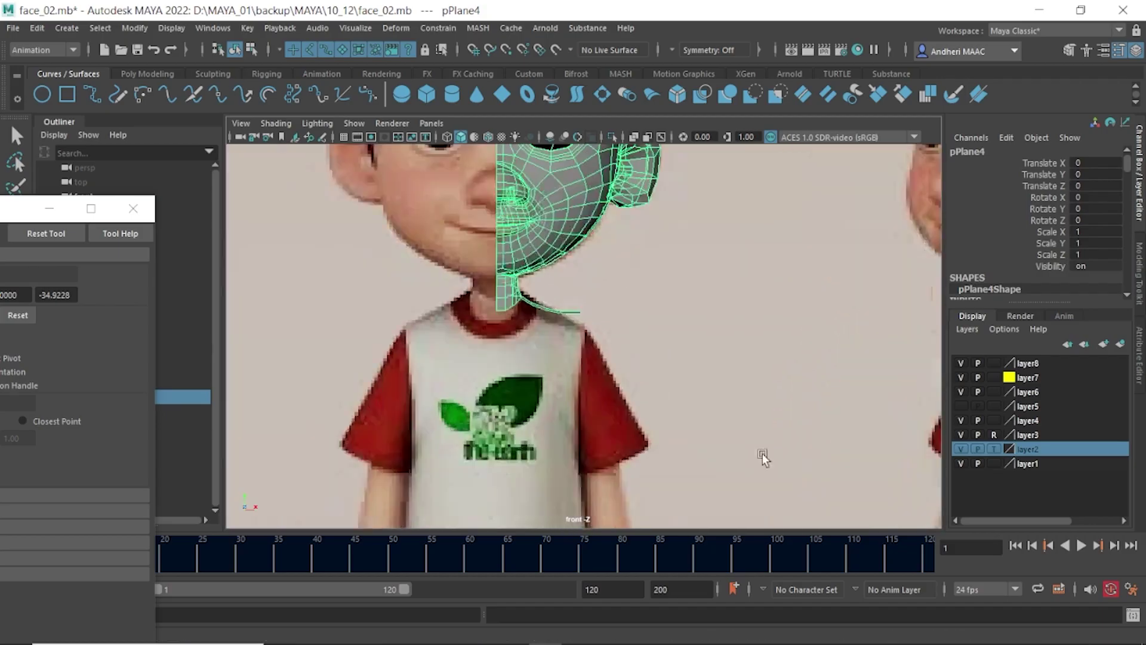
- Draw a tall narrow polygon plane beside the shirt's right side from the neck
scroll(621, 295, down, 5)
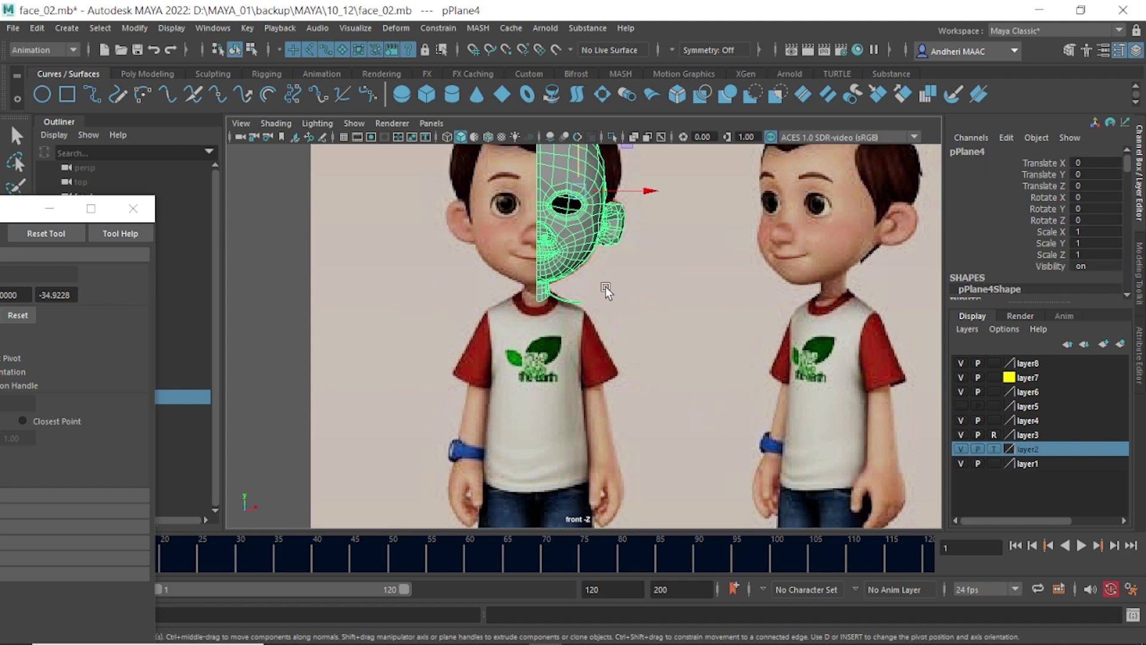
click(143, 74)
click(167, 93)
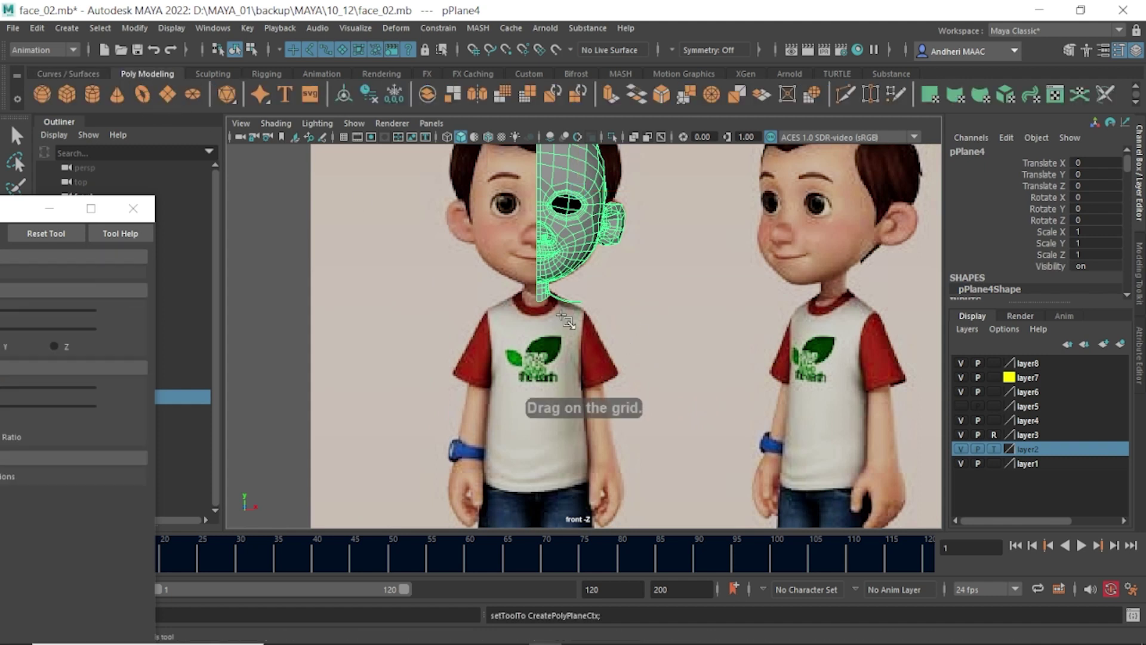
drag(579, 308, 615, 469)
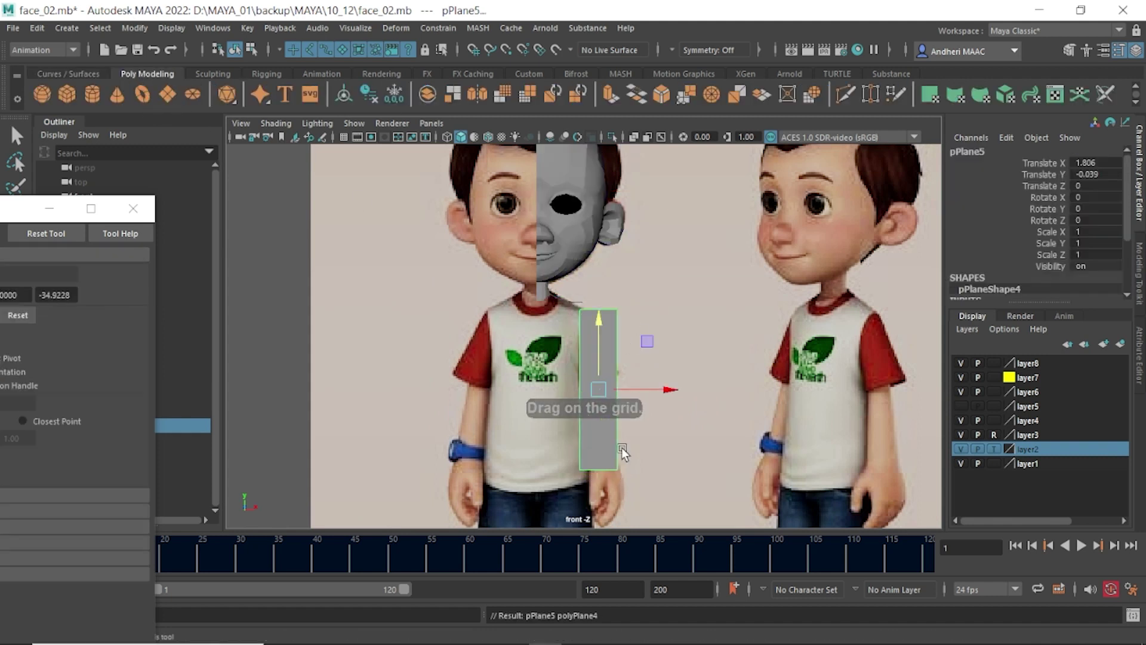
alt+middle_drag(618, 378, 583, 357)
- Move the plane's pivot up to its top edge, trying a rotation and then undoing it
key(d)
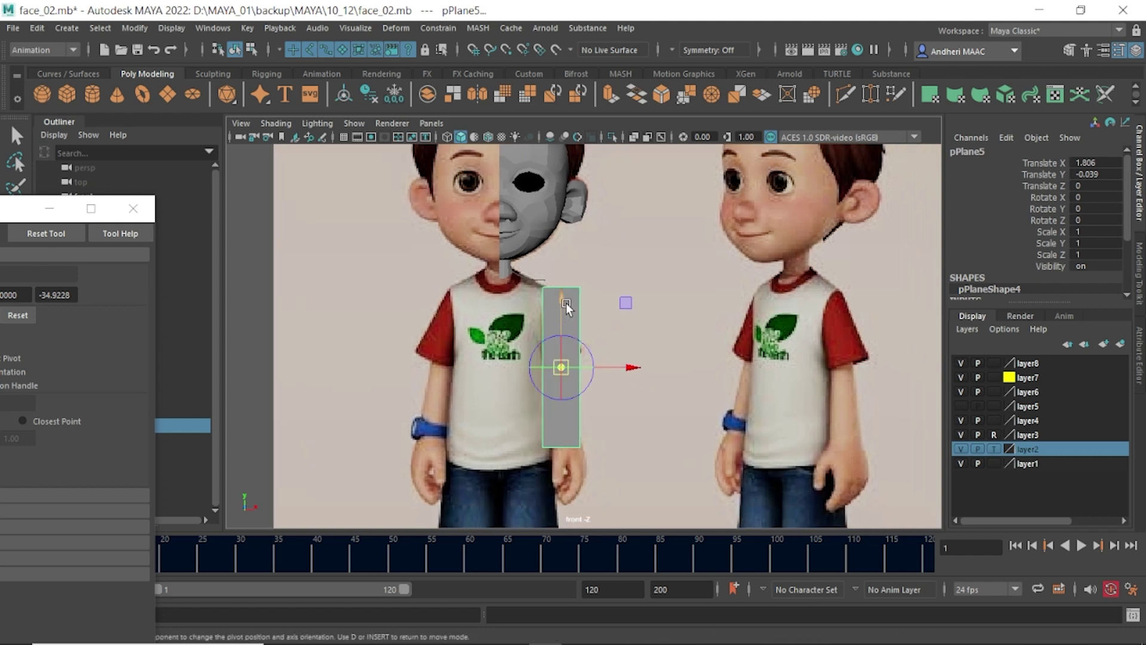
drag(564, 302, 560, 223)
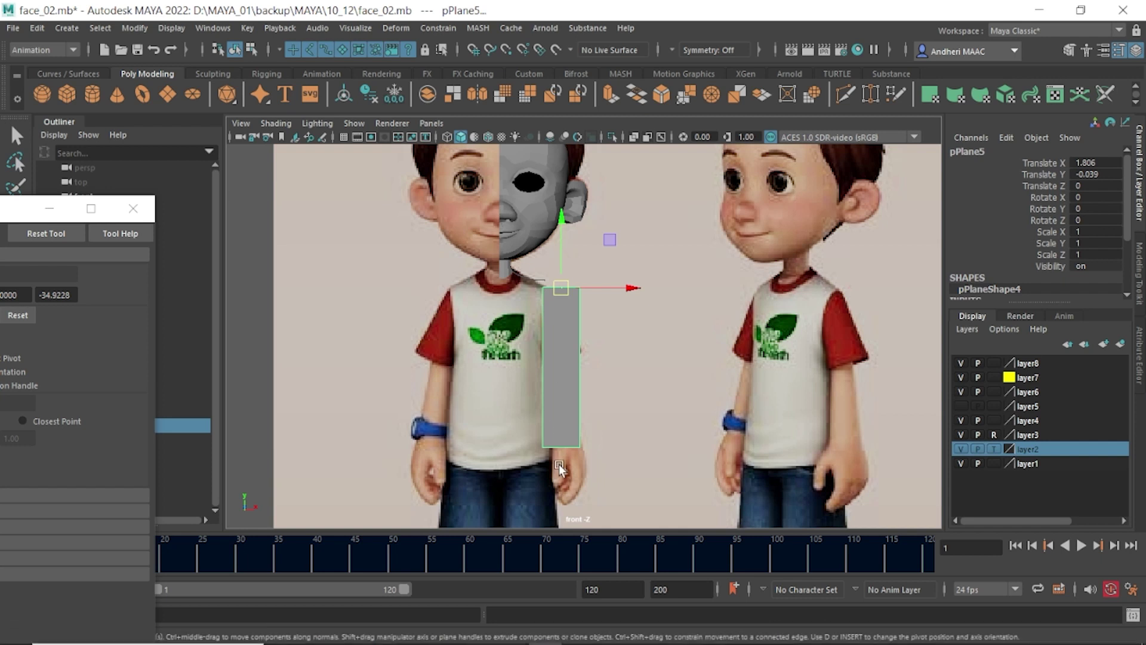
key(e)
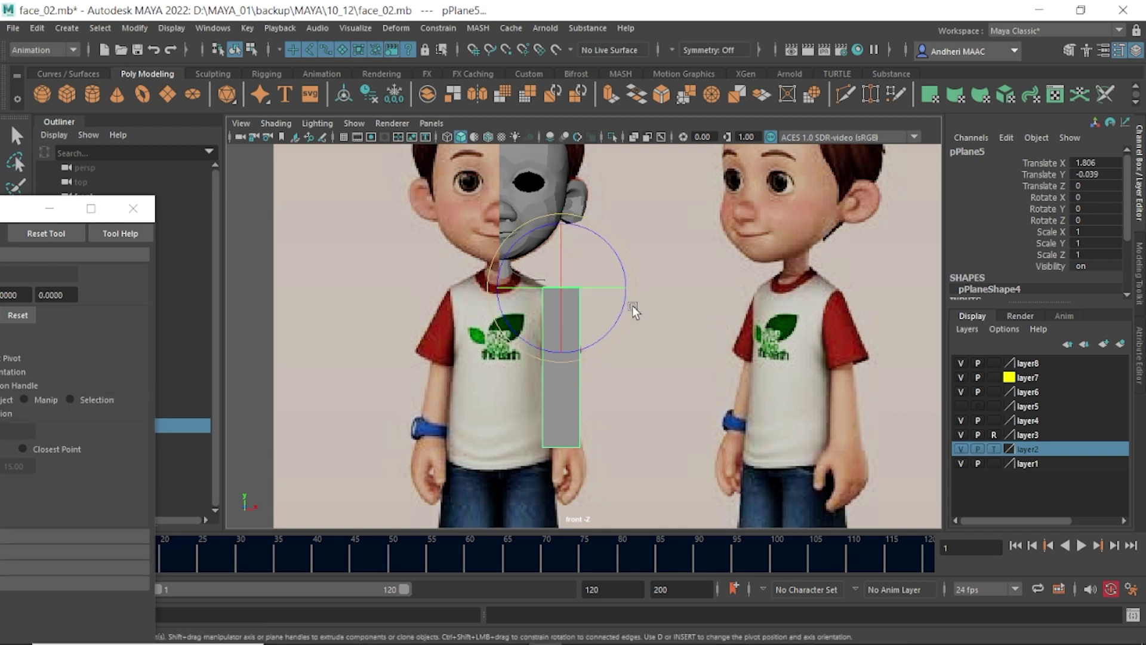
drag(632, 305, 577, 238)
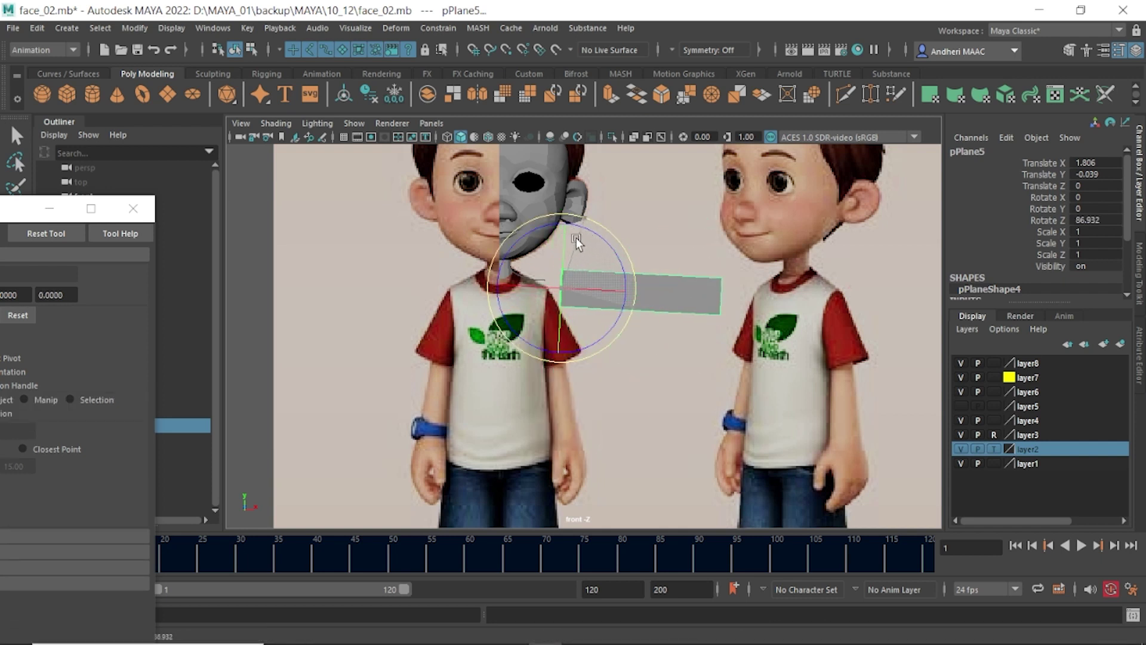
key(w)
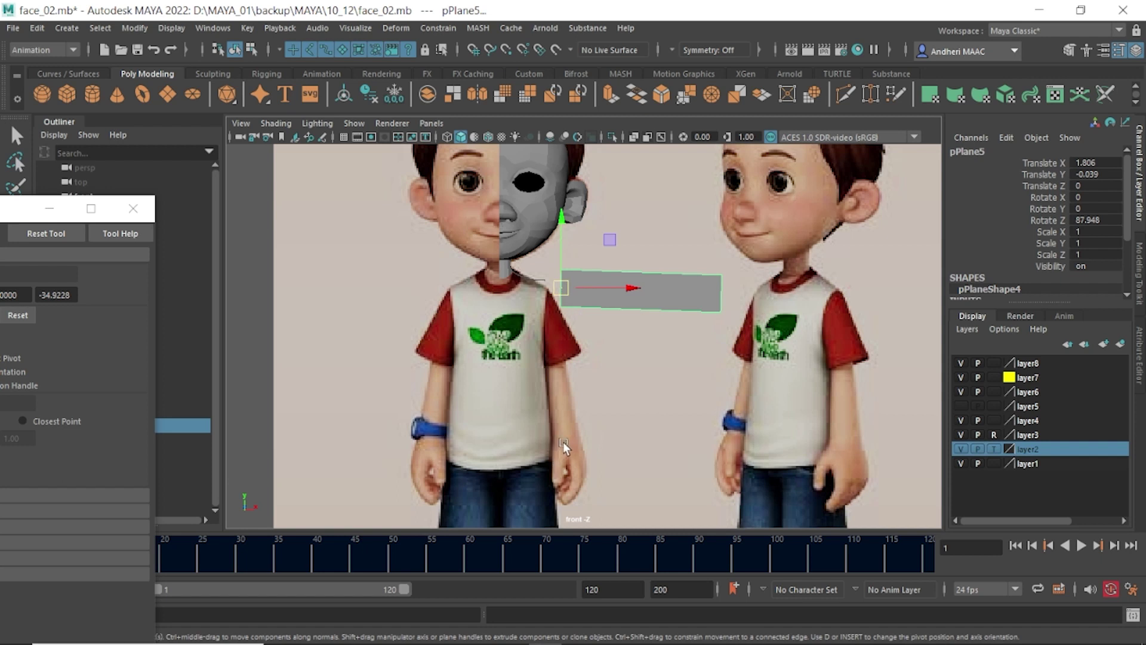
key(ctrl+z)
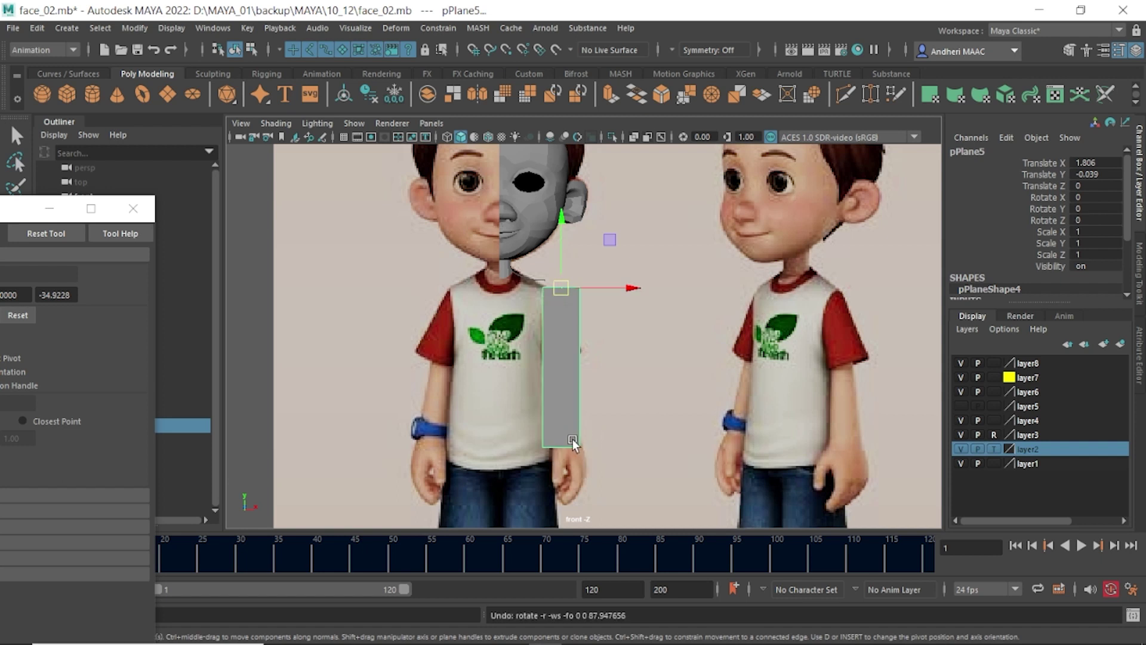
- Narrow the plane by moving its left edge to the right
right_drag(570, 446, 560, 409)
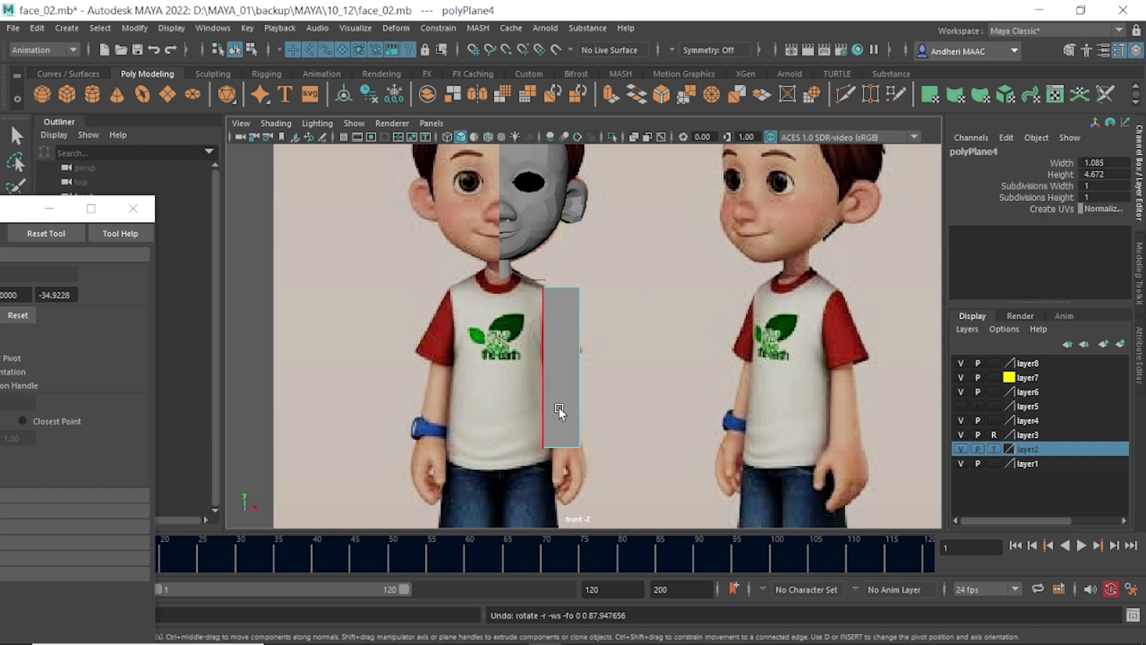
click(541, 370)
drag(589, 373, 607, 367)
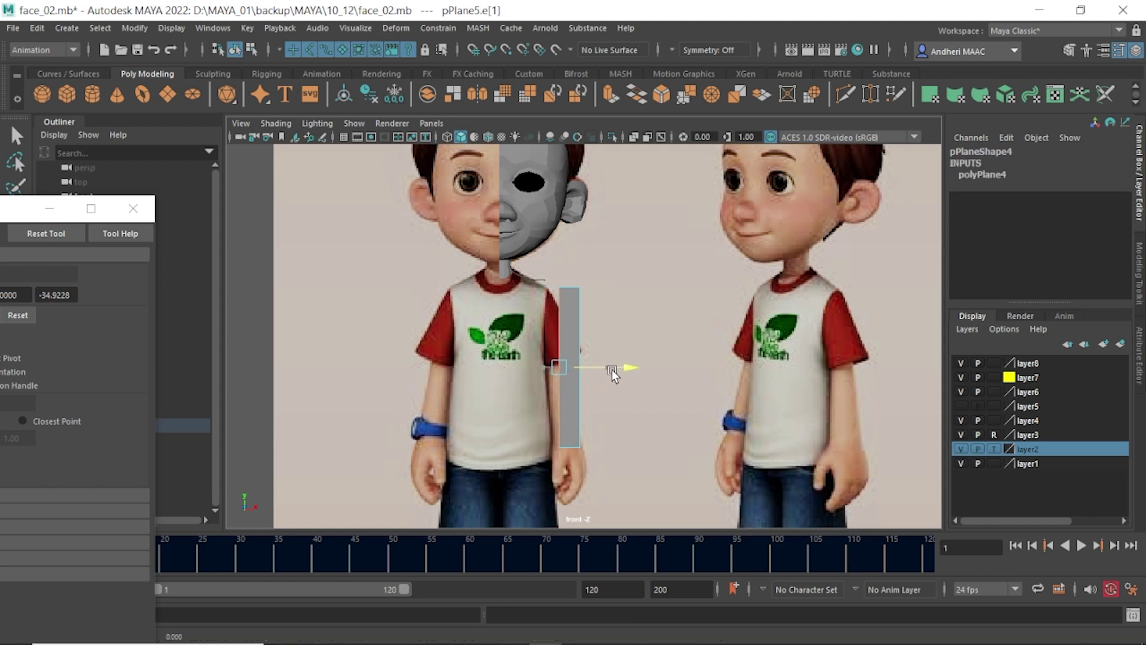
key(F8)
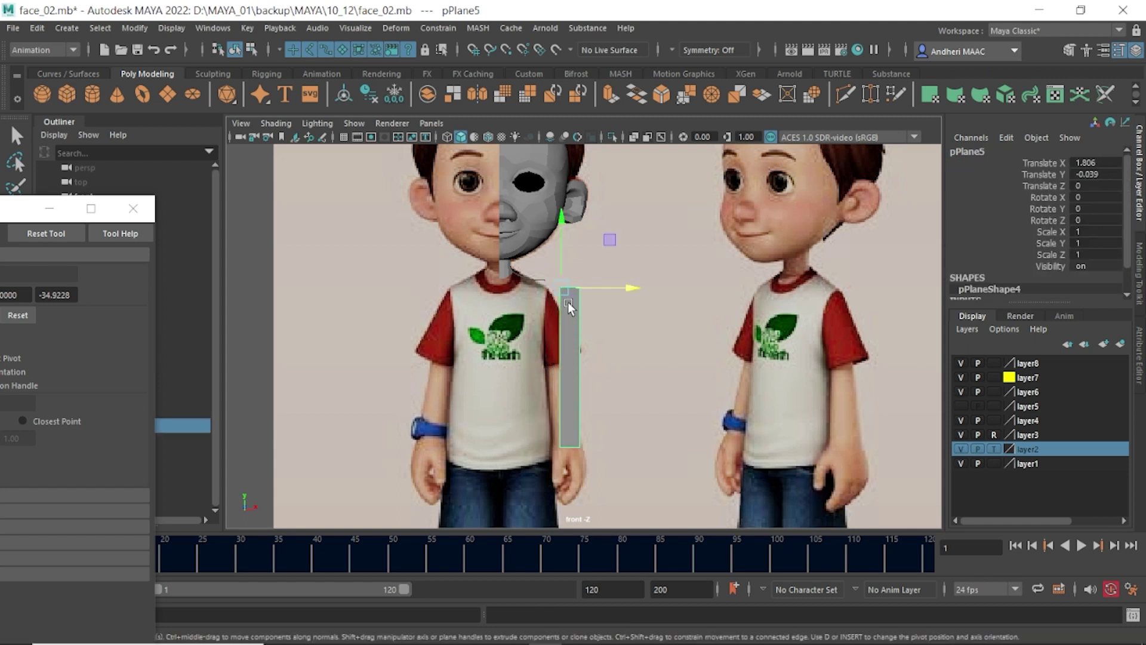
- Line the narrowed strip up with the shirt's side and select its bottom edge
drag(568, 302, 550, 292)
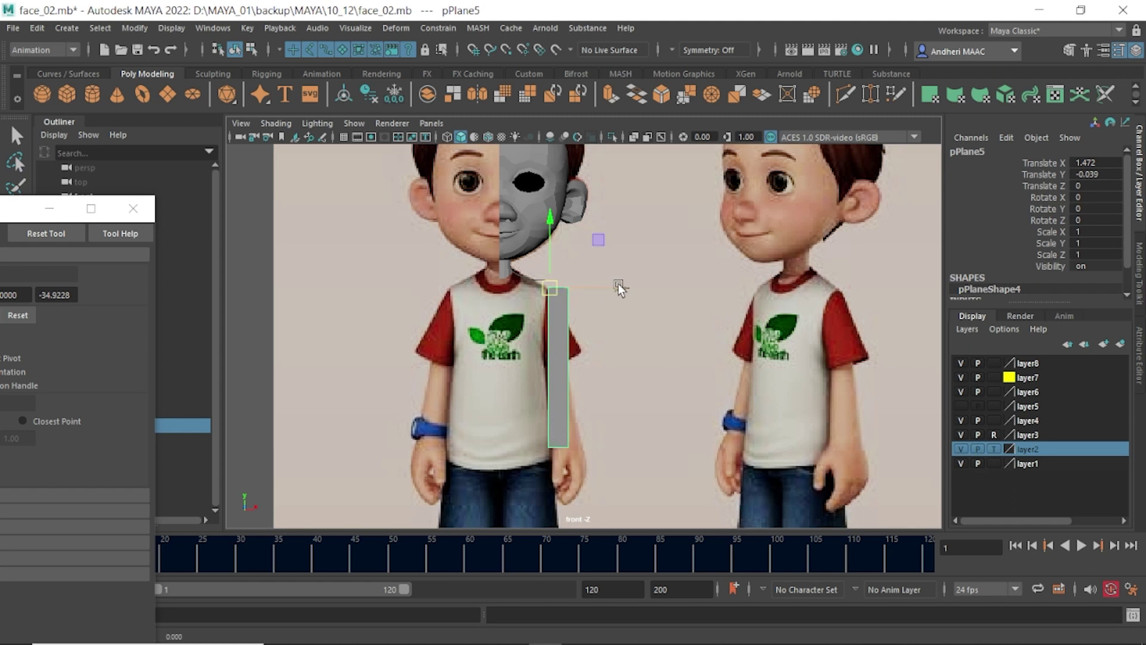
drag(619, 289, 629, 292)
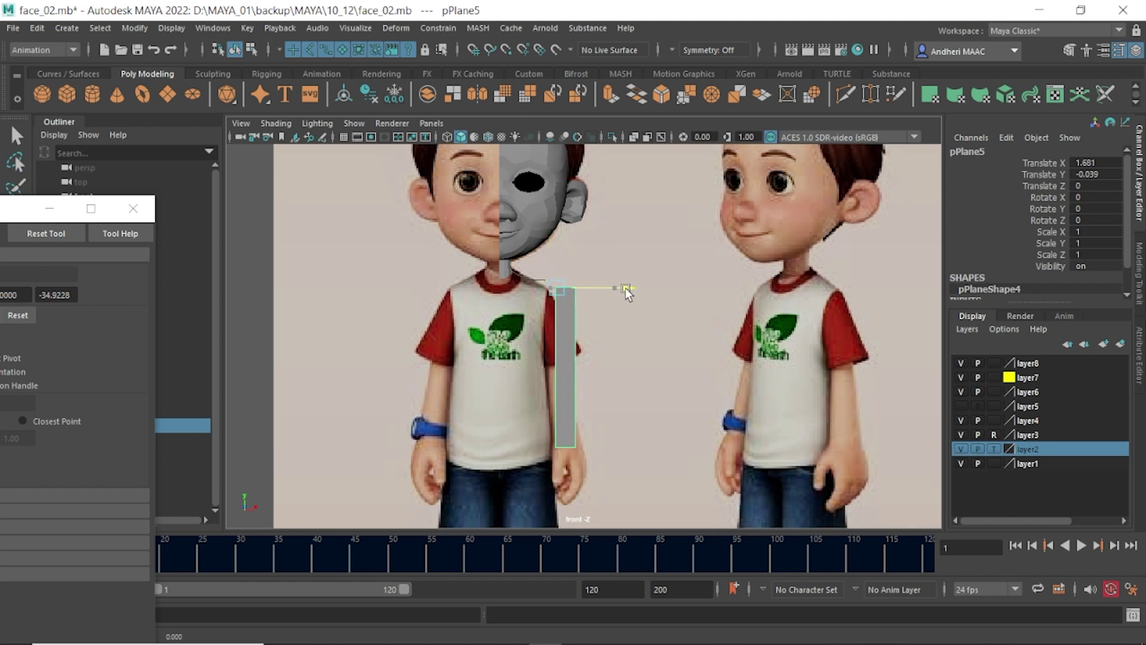
right_drag(570, 442, 591, 270)
click(568, 449)
mouse_move(568, 396)
mouse_down()
mouse_move(567, 367)
mouse_move(573, 385)
mouse_up()
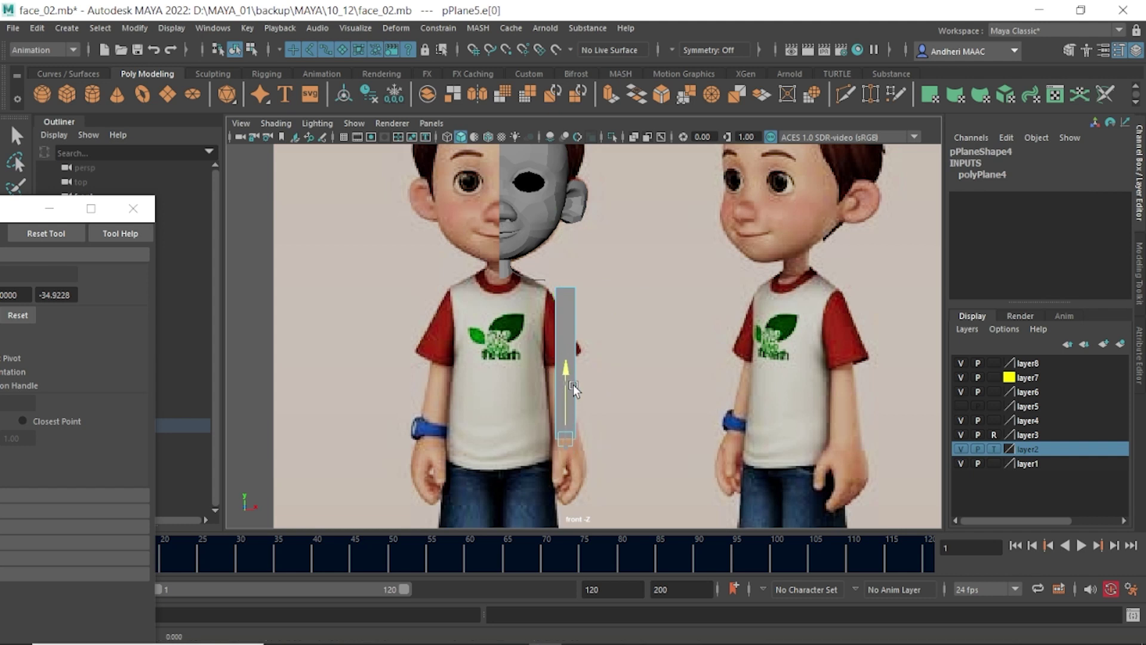
- Extrude the strip's bottom edge down to the shorts, then switch to wireframe display (4)
shift+right_drag(564, 414, 560, 409)
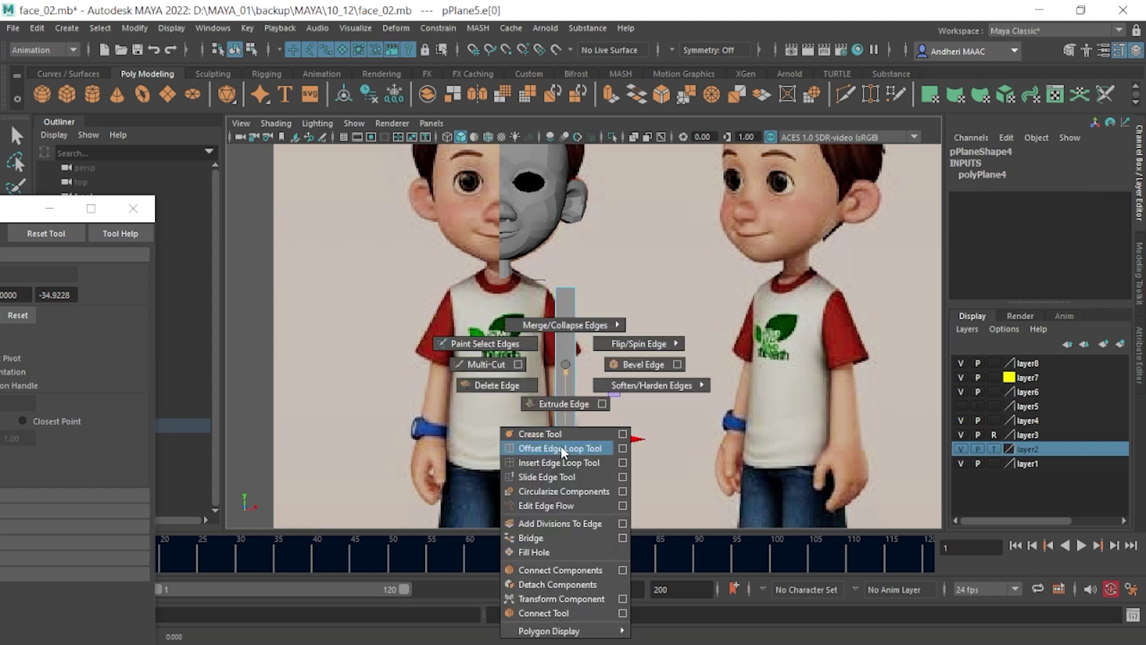
key(w)
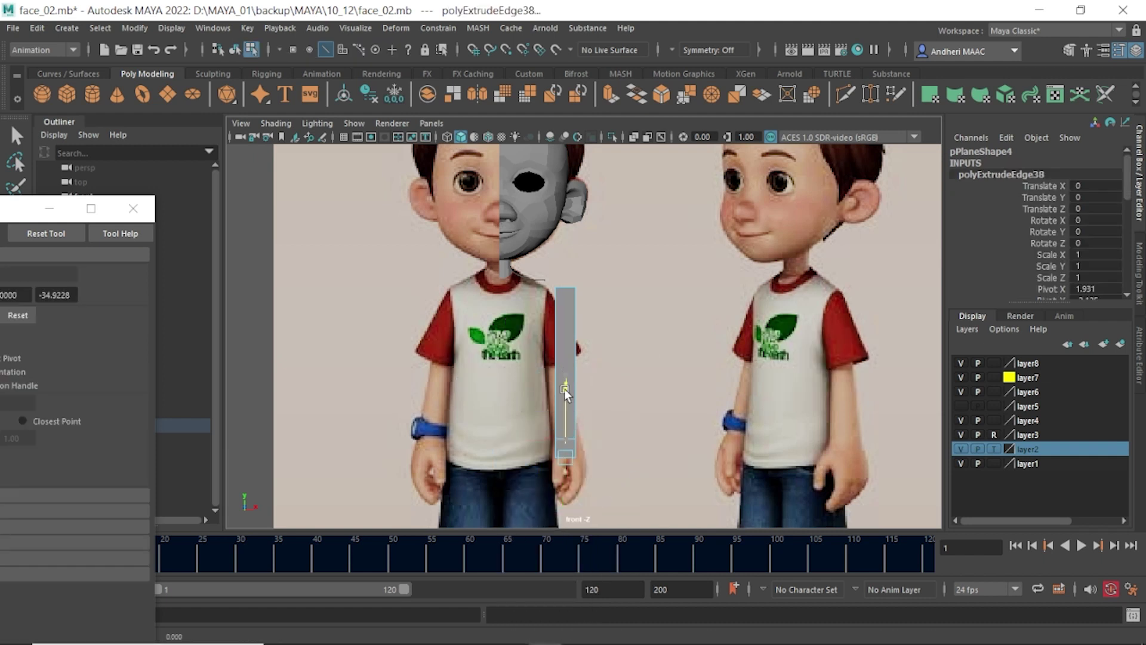
drag(564, 389, 565, 448)
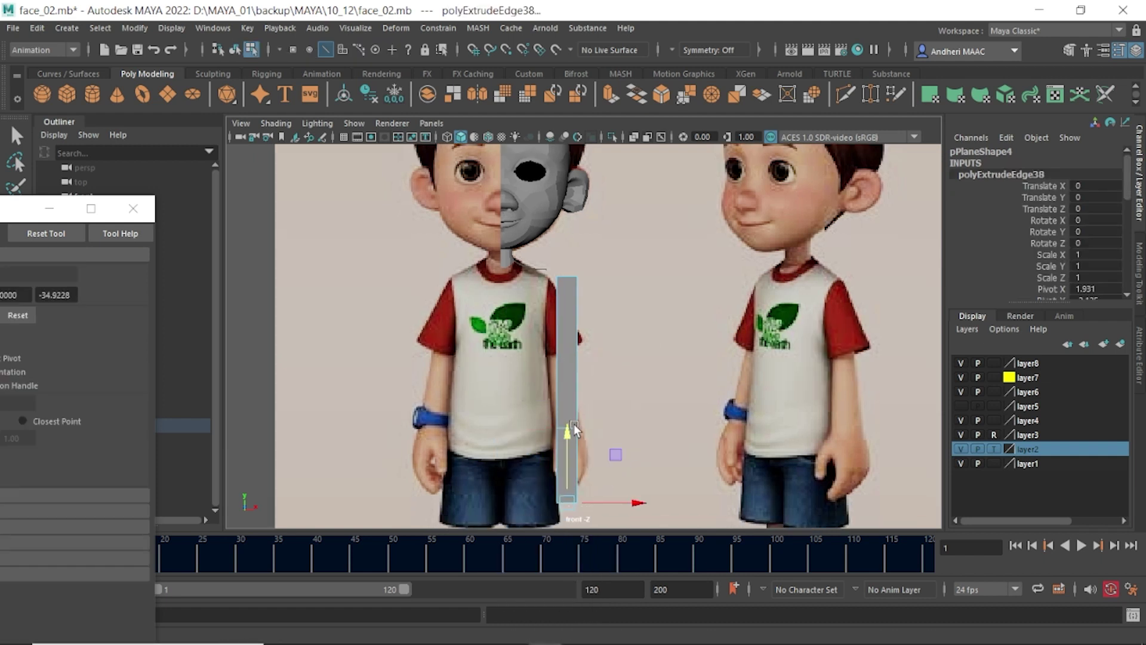
scroll(448, 434, up, 2)
scroll(448, 434, up, 2)
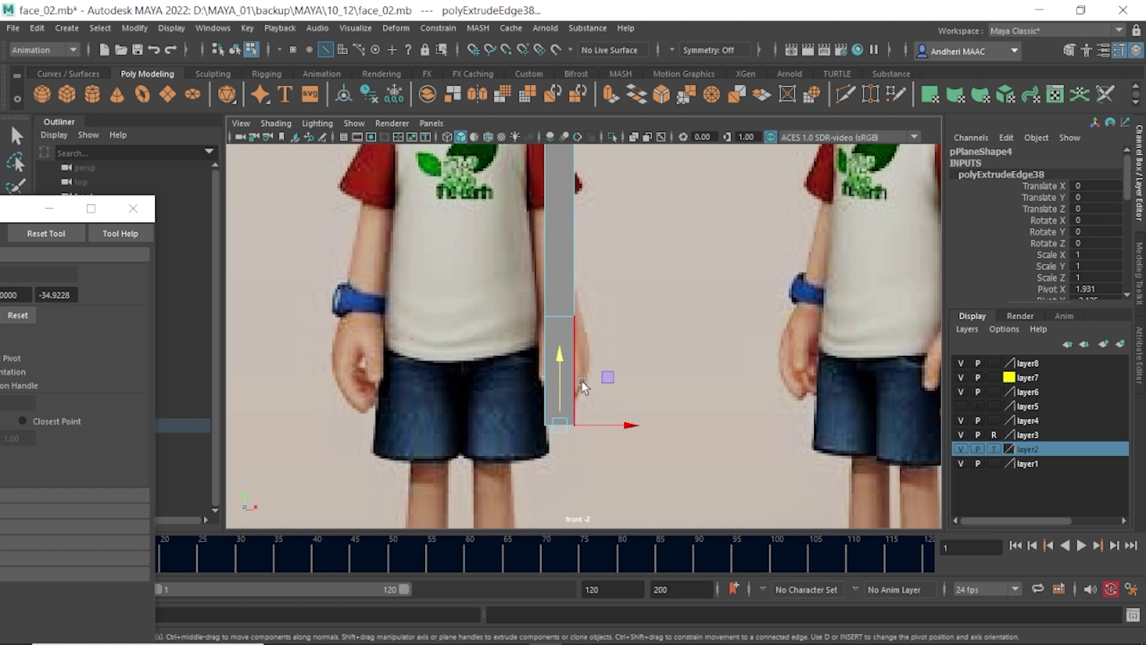
key(4)
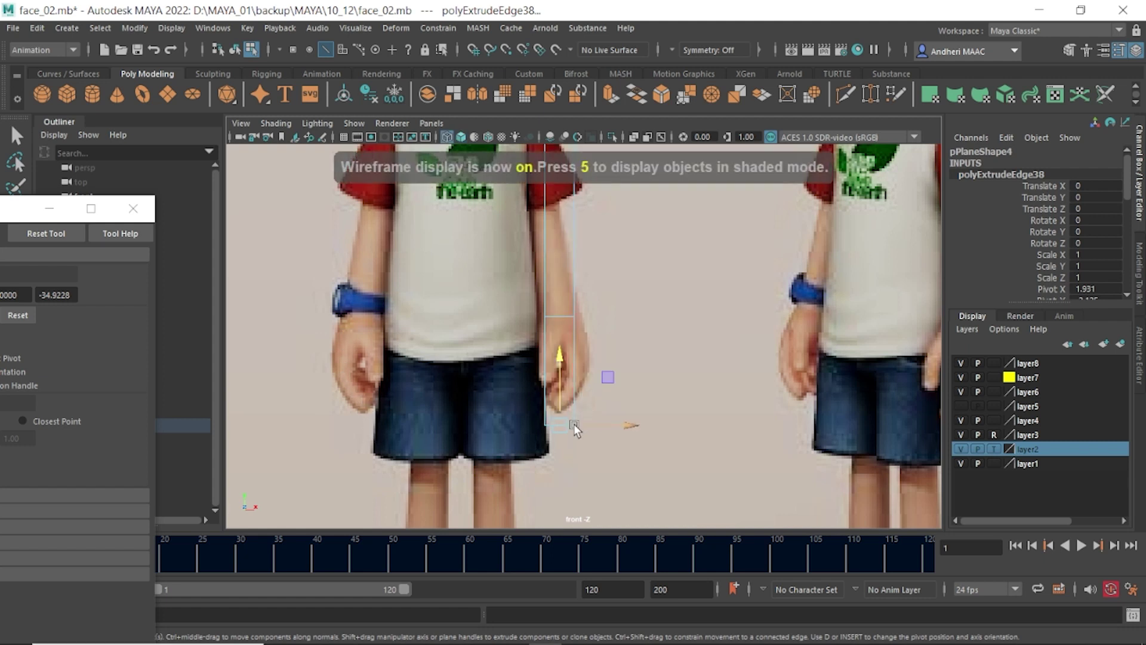
alt+middle_drag(565, 321, 568, 370)
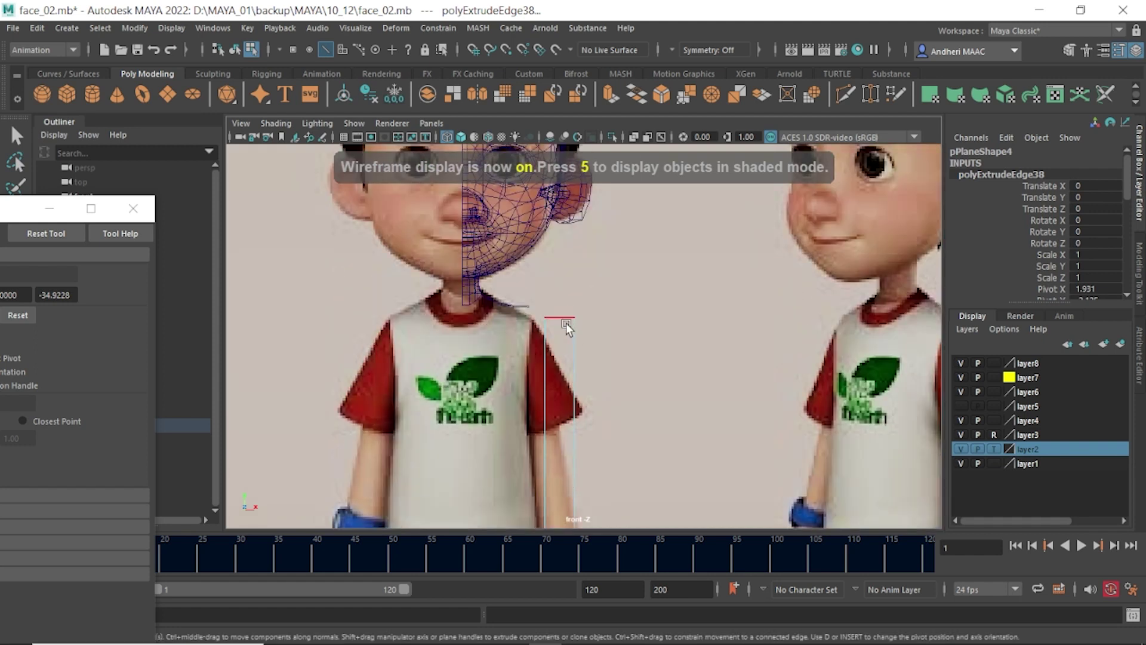
- Rotate the strip about 90° in Z so it lies horizontally
key(F8)
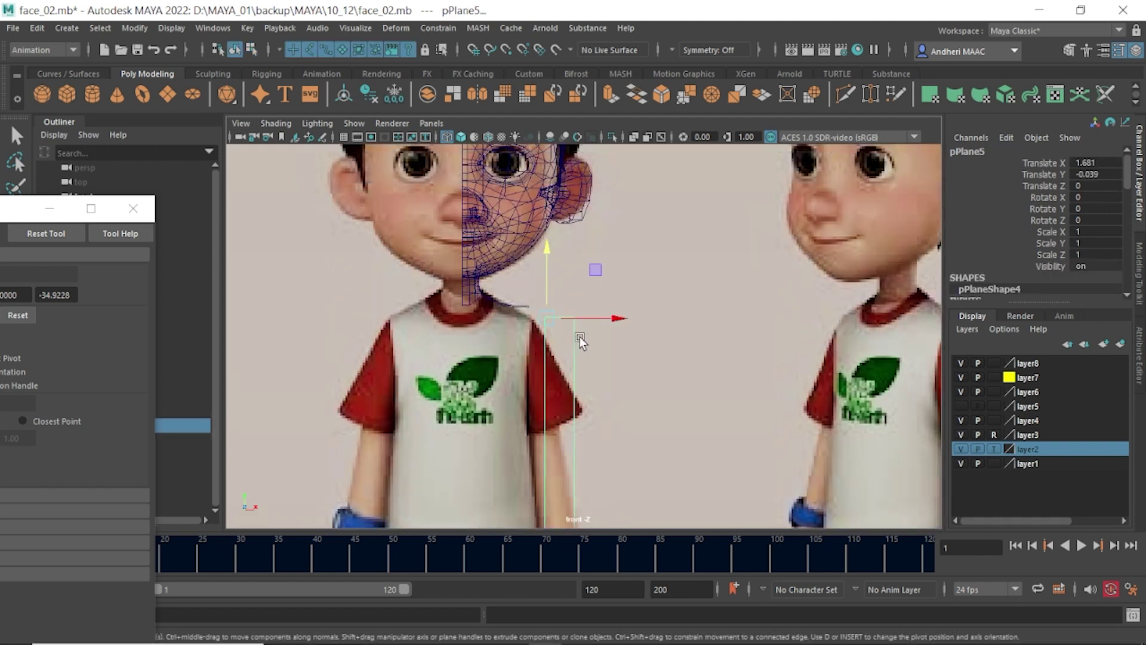
key(e)
mouse_move(615, 324)
mouse_down()
mouse_move(534, 288)
mouse_move(549, 293)
mouse_up()
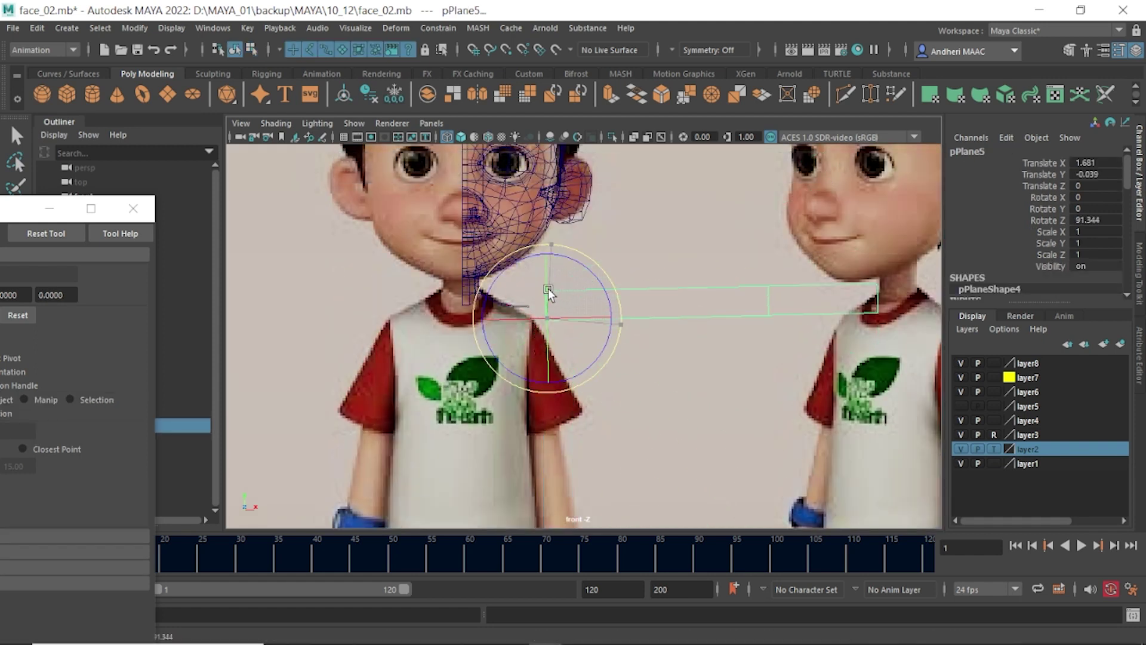
scroll(569, 300, down, 2)
scroll(570, 296, down, 2)
scroll(573, 287, down, 2)
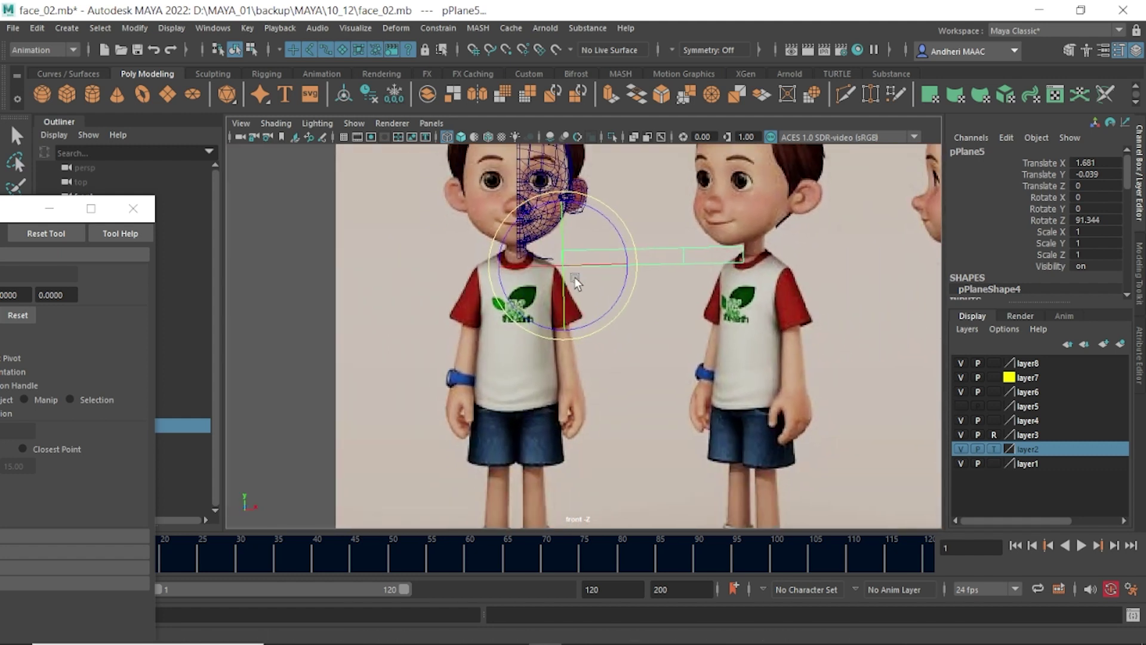
scroll(576, 281, down, 1)
- Move the strip onto the shoulder beside the neck and put it on new layer layer9
key(w)
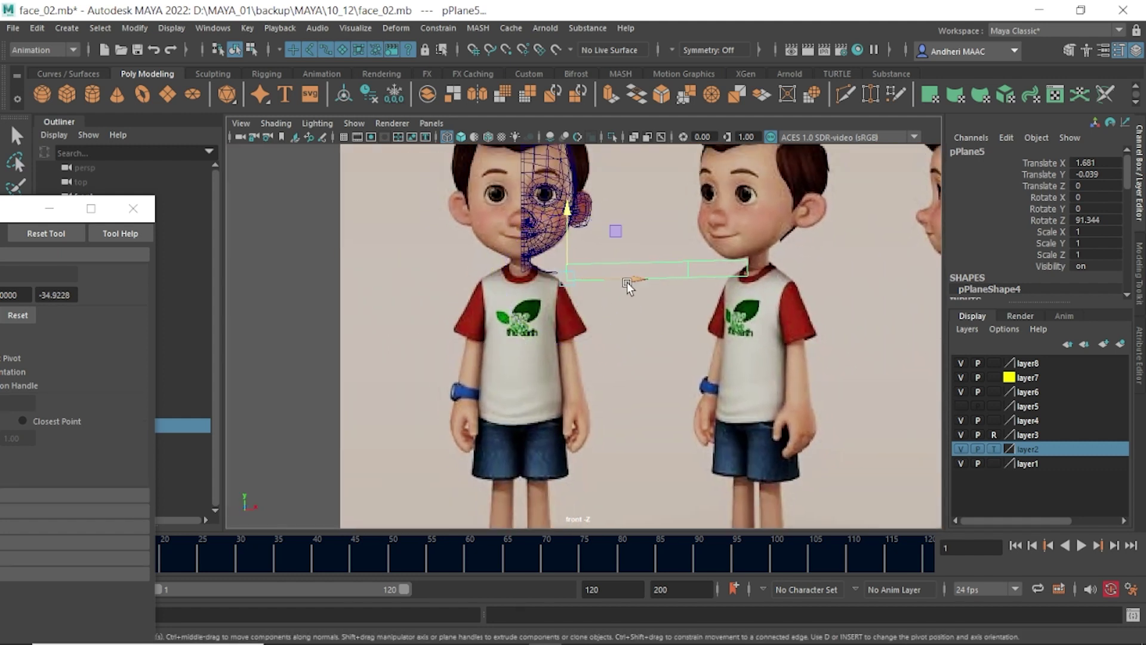
drag(626, 286, 621, 282)
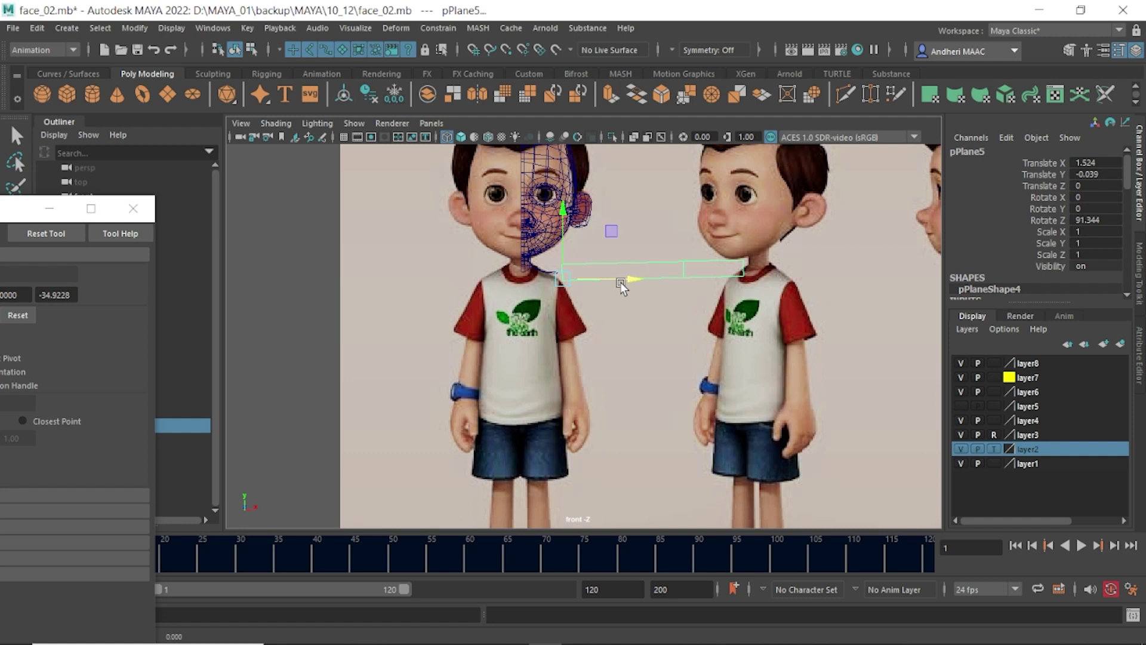
drag(565, 229, 566, 233)
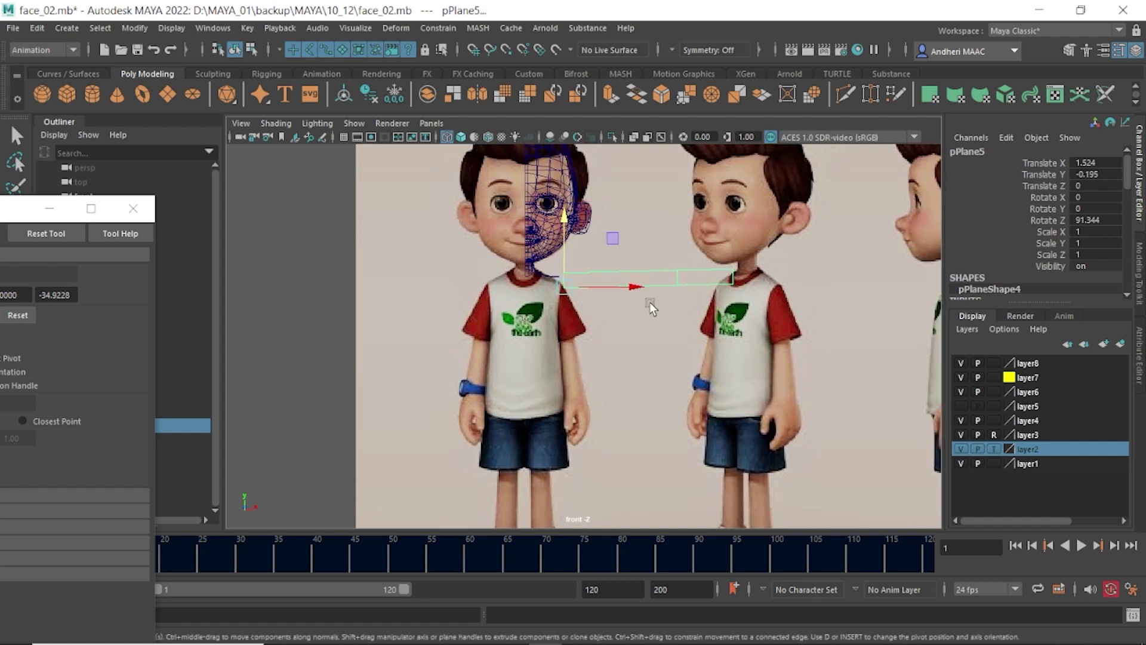
alt+middle_drag(650, 302, 578, 344)
click(1121, 344)
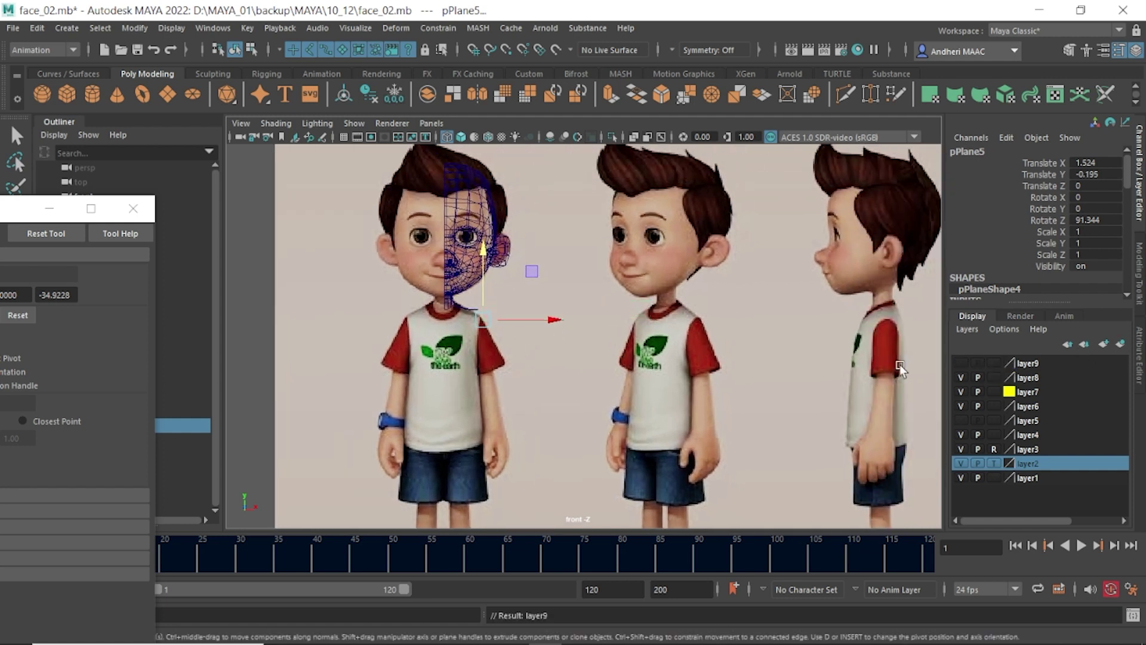
- Deselect the plane and frame the character's faces and shirts in the view
click(479, 337)
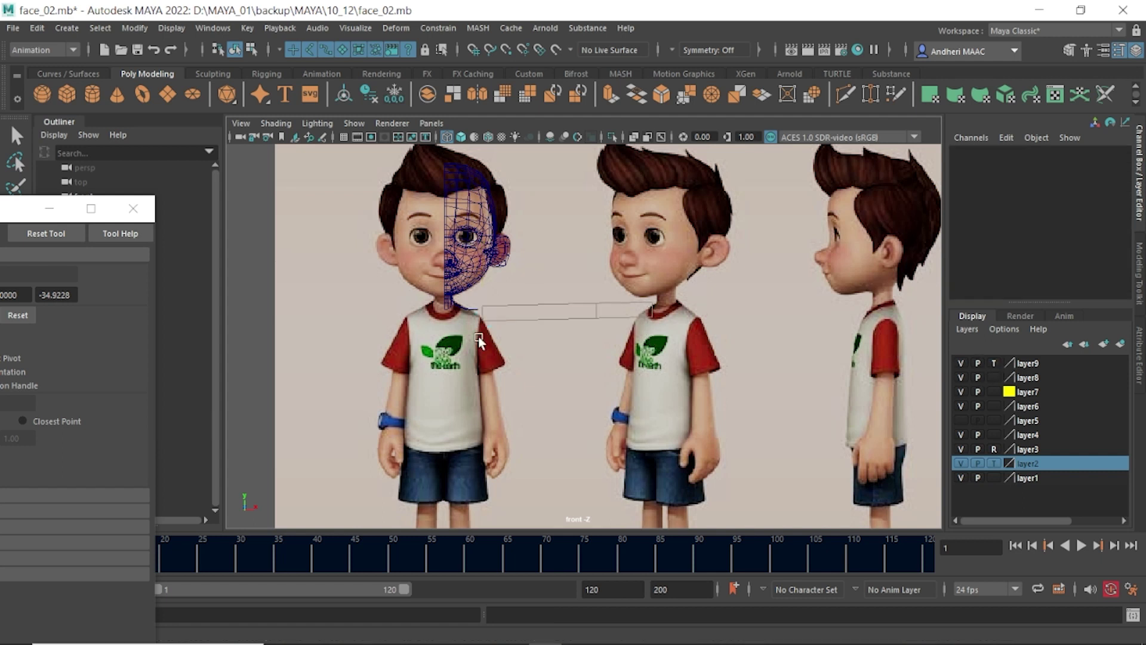
scroll(690, 362, up, 3)
scroll(651, 328, up, 2)
scroll(688, 268, up, 2)
scroll(688, 268, down, 4)
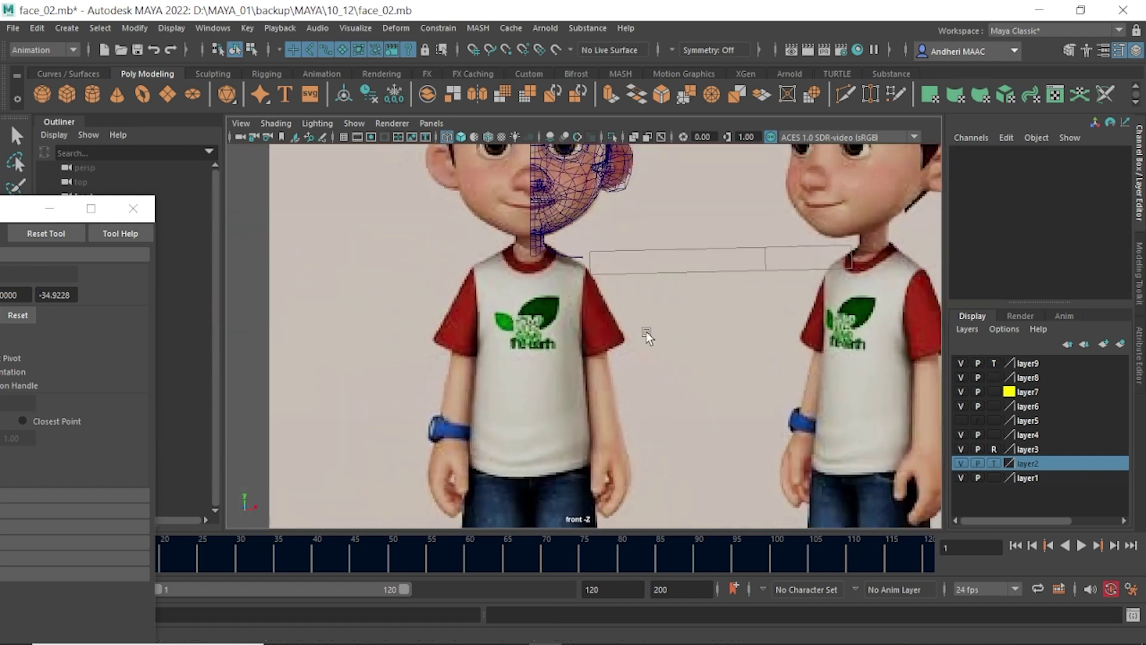
scroll(529, 285, down, 1)
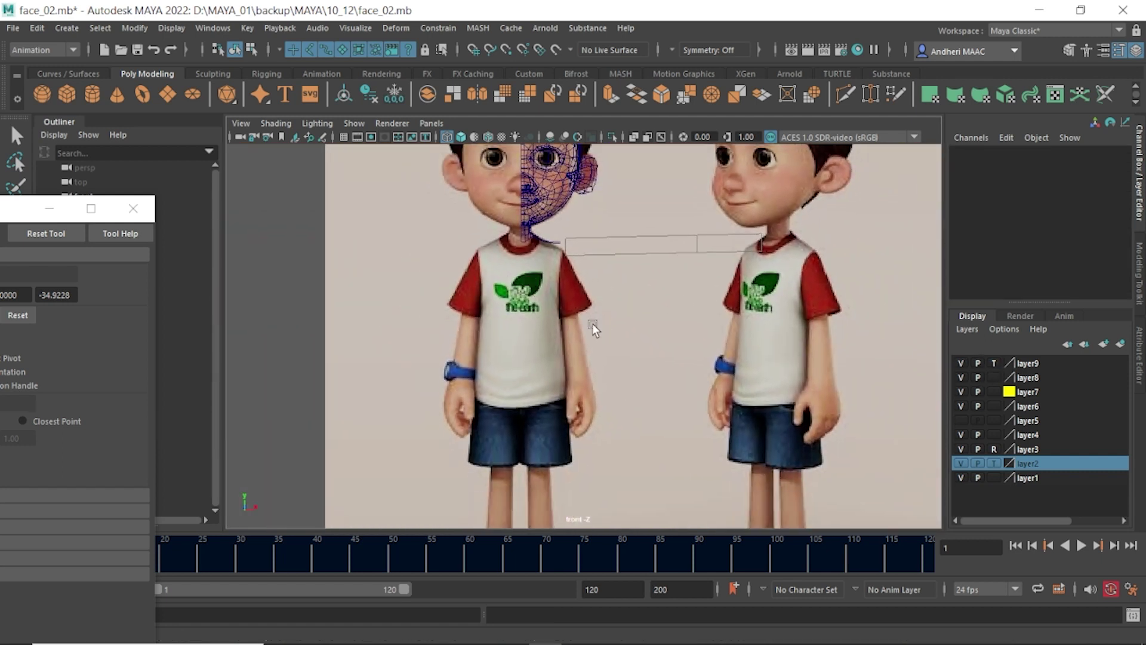
alt+middle_drag(592, 323, 570, 203)
scroll(543, 299, up, 2)
alt+middle_drag(543, 299, 609, 356)
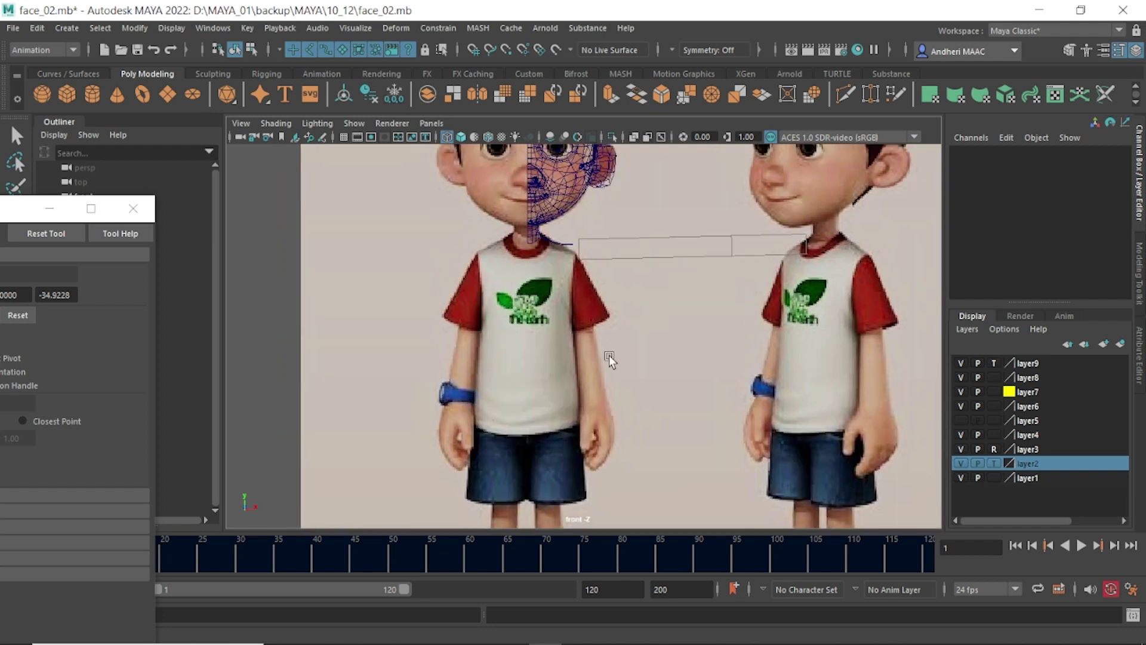
scroll(483, 342, up, 2)
scroll(507, 355, up, 2)
scroll(507, 355, up, 2)
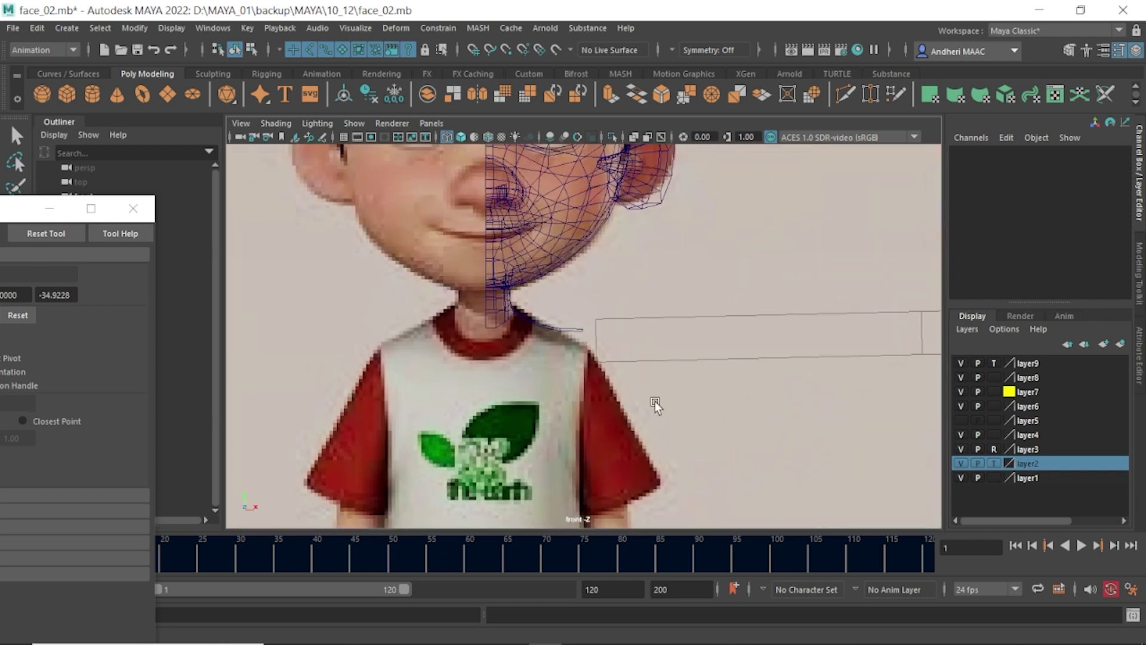
- Extrude the edge at the side of the neck down into a long vertical strip
right_drag(573, 221, 573, 161)
click(578, 332)
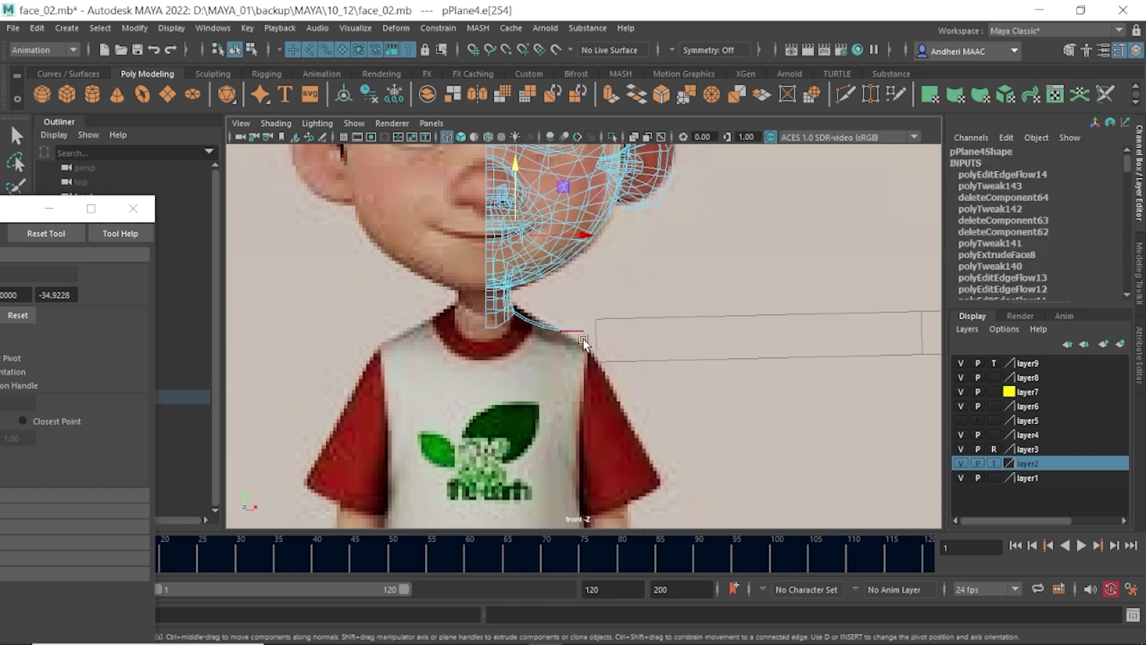
alt+middle_drag(587, 357, 614, 370)
key(space)
mouse_move(609, 306)
mouse_down()
mouse_move(552, 337)
mouse_move(537, 385)
mouse_move(591, 412)
mouse_move(635, 403)
mouse_up()
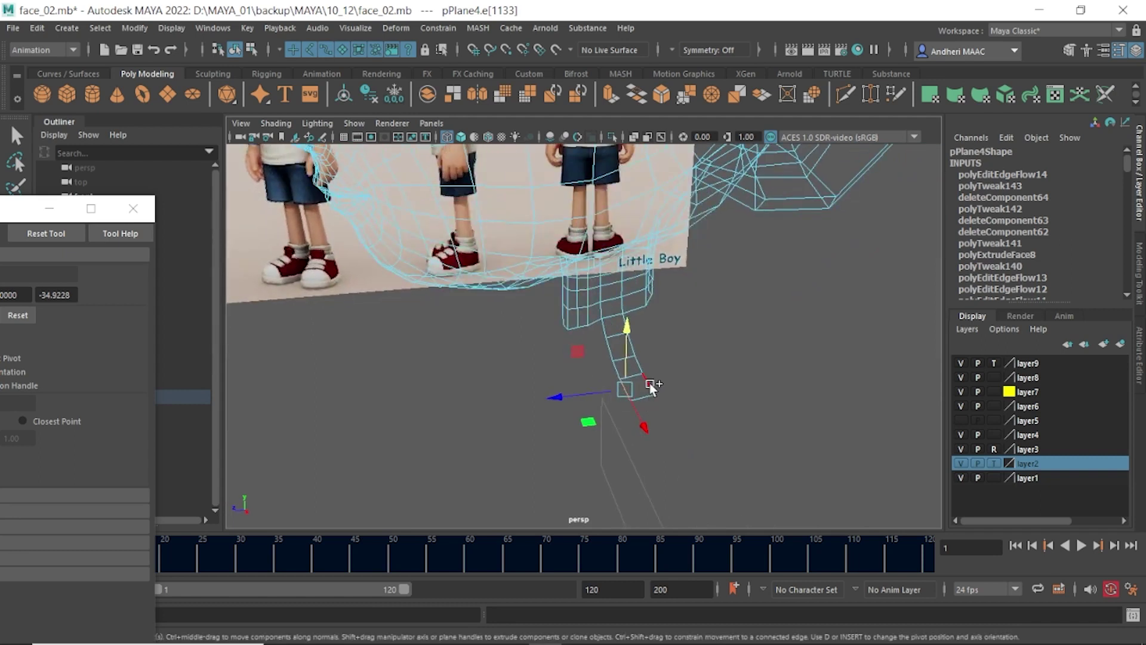
shift+right_drag(720, 375, 716, 403)
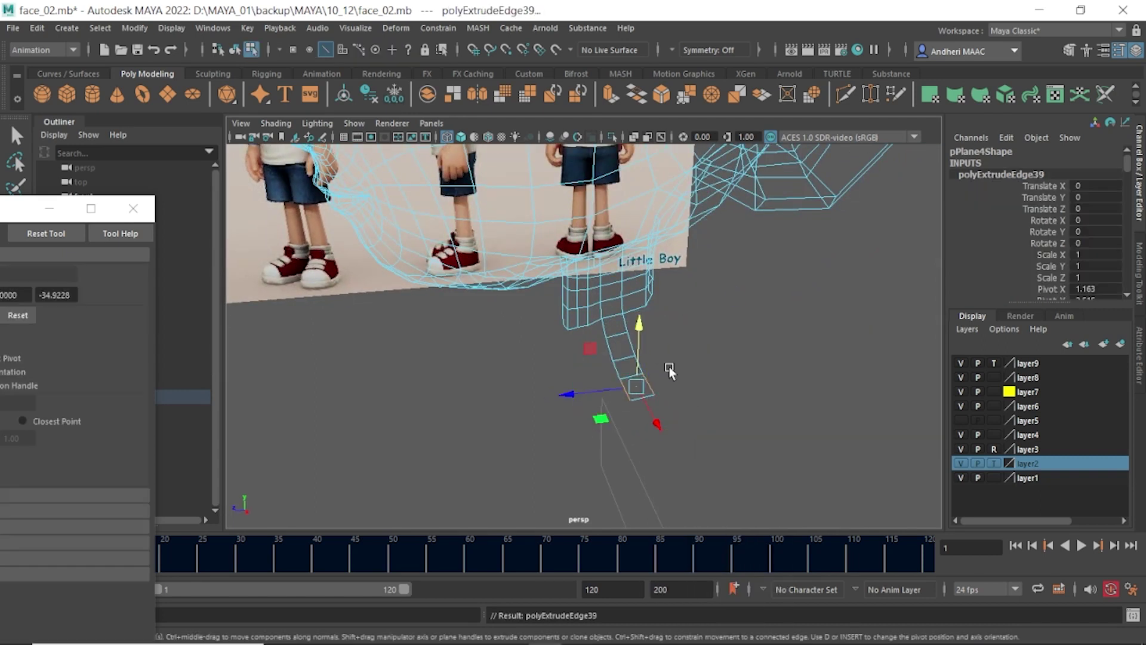
mouse_move(639, 323)
mouse_down()
mouse_move(653, 443)
mouse_move(642, 325)
mouse_move(666, 342)
mouse_move(641, 345)
mouse_up()
shift+right_drag(641, 345, 641, 529)
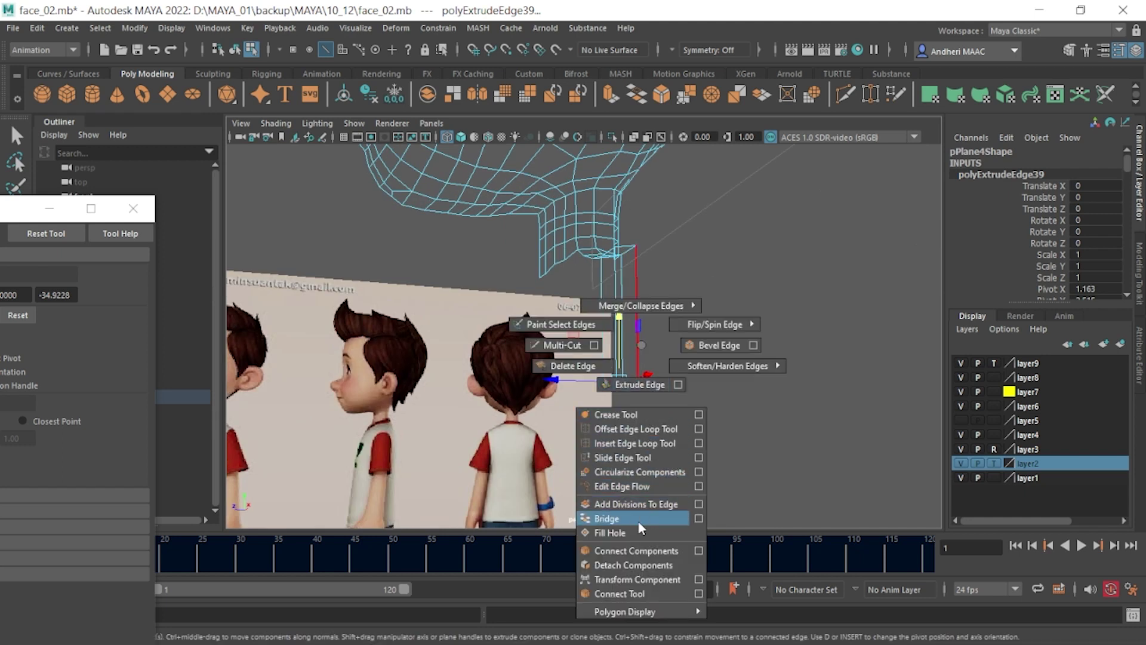
- Bridge the neck mesh to the new strip, then clear the selection in side view
key(space)
drag(683, 409, 742, 396)
scroll(606, 346, up, 3)
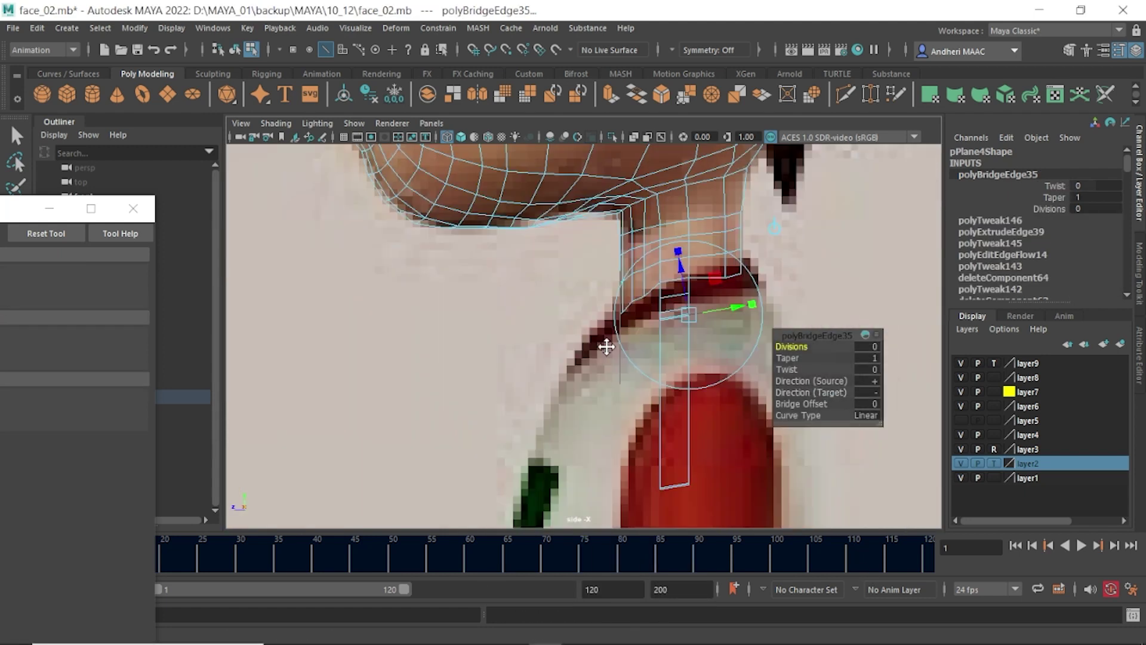
scroll(607, 346, down, 3)
click(621, 376)
key(space)
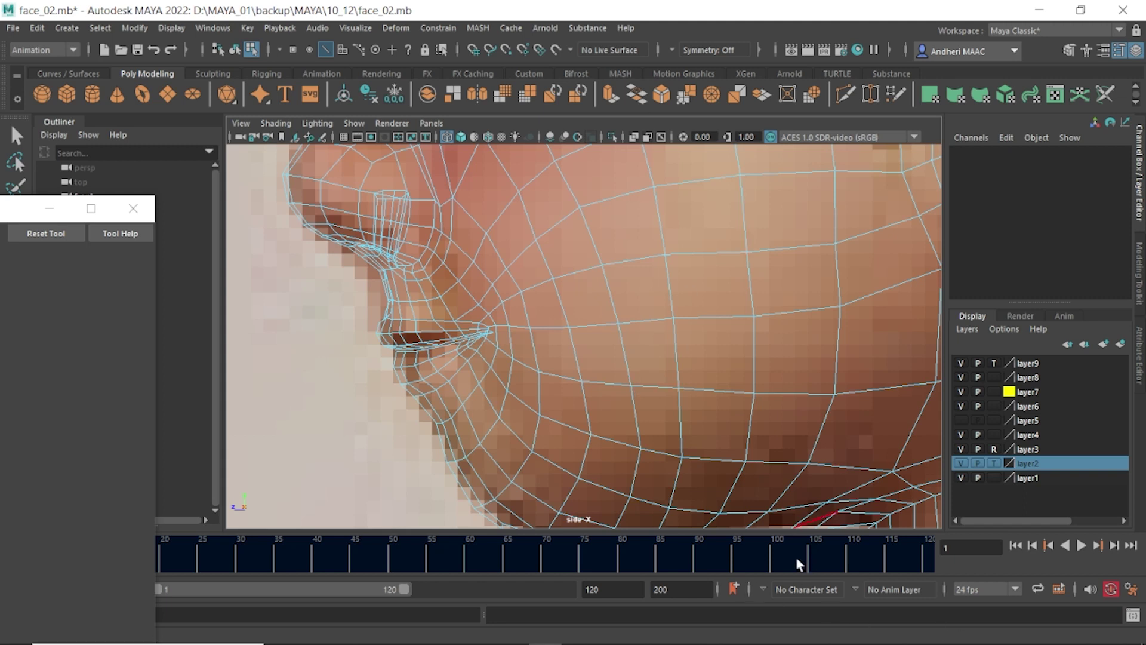
- Frame the shirt and arm in side view, then return to the front view
scroll(756, 400, down, 10)
scroll(701, 324, up, 5)
mouse_move(671, 468)
alt+middle_down()
mouse_move(762, 366)
mouse_move(605, 338)
mouse_move(631, 430)
alt+middle_up()
scroll(826, 352, up, 3)
key(q)
key(space)
drag(567, 400, 636, 403)
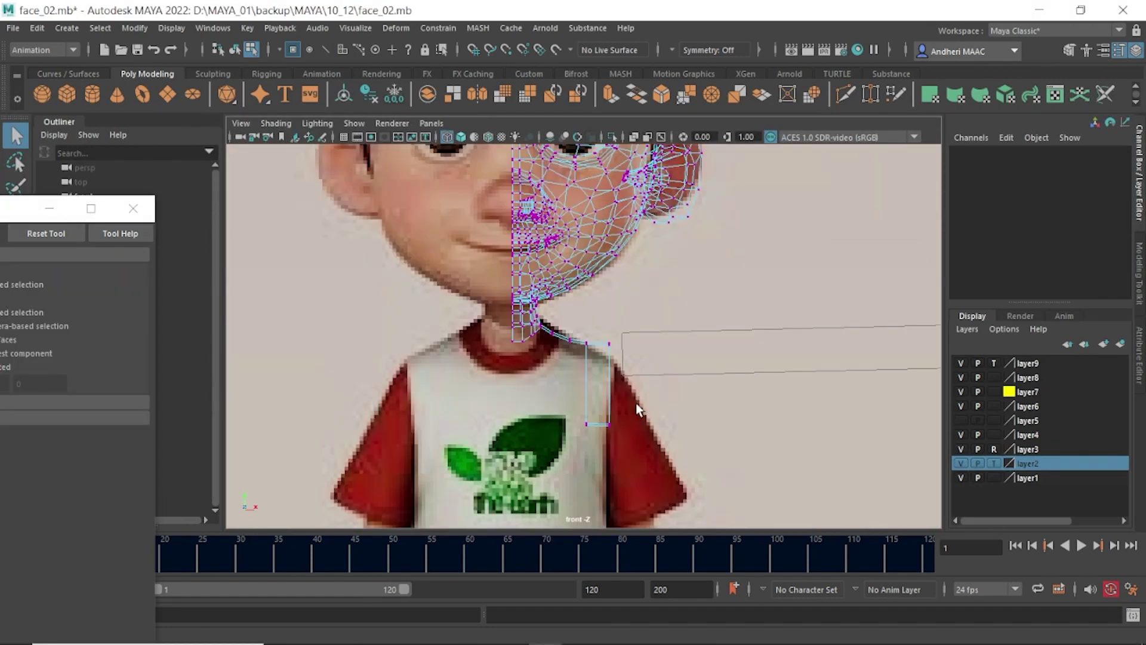
- Move the strip's vertices near the neck and shoulder onto the shirt outline
drag(576, 284, 580, 337)
key(w)
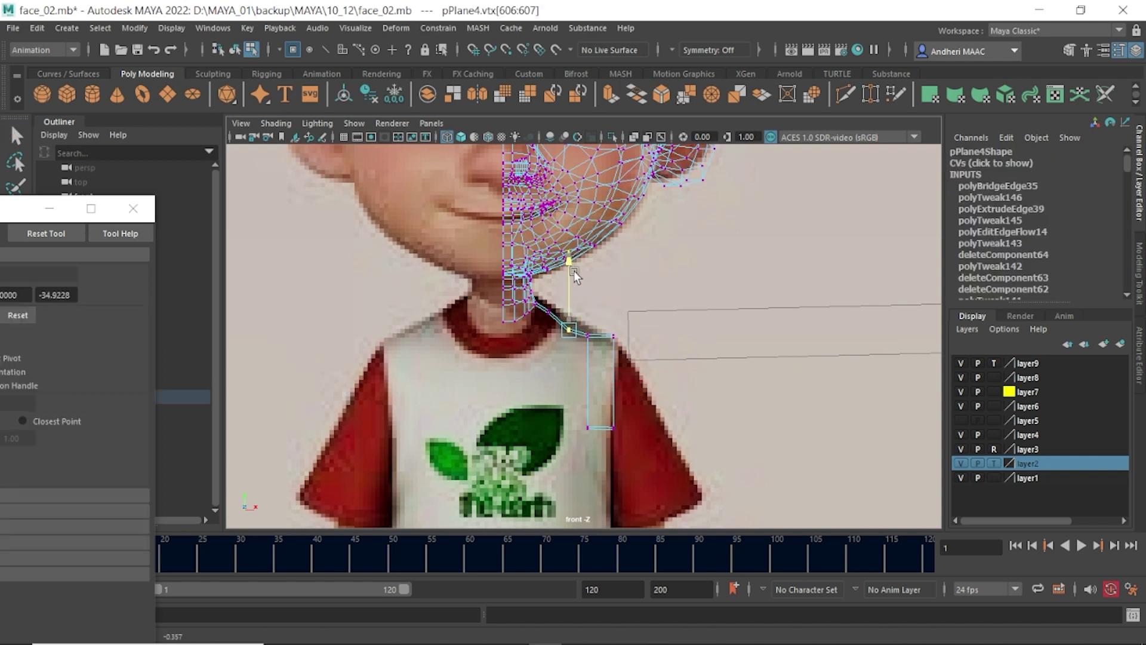
drag(537, 304, 558, 328)
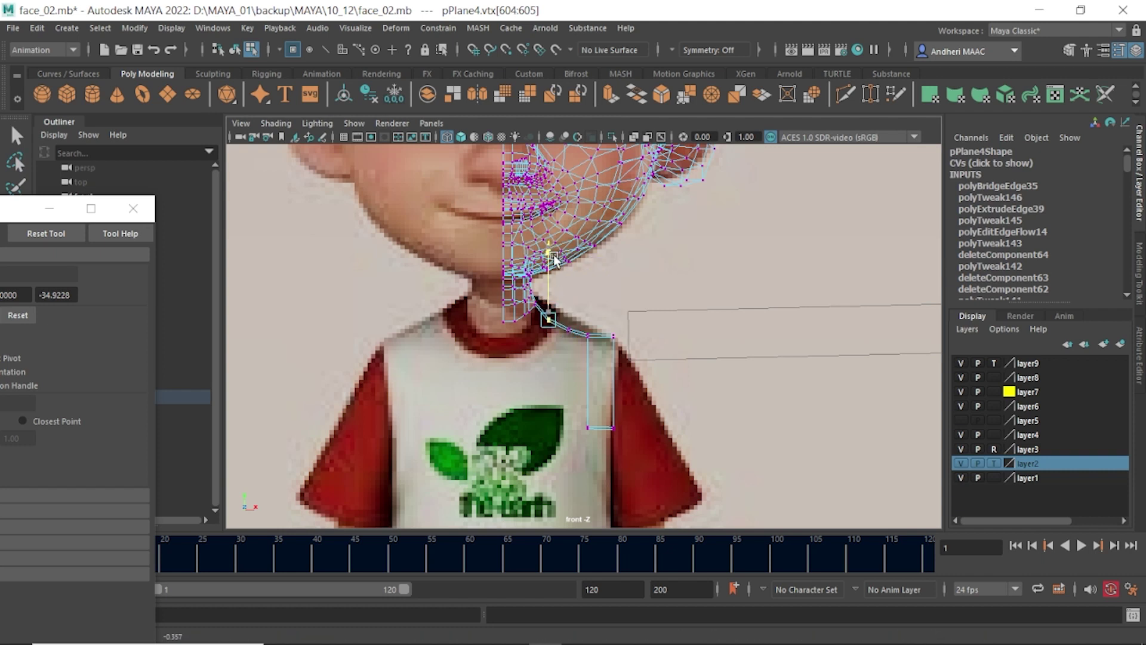
click(553, 256)
drag(654, 457, 606, 315)
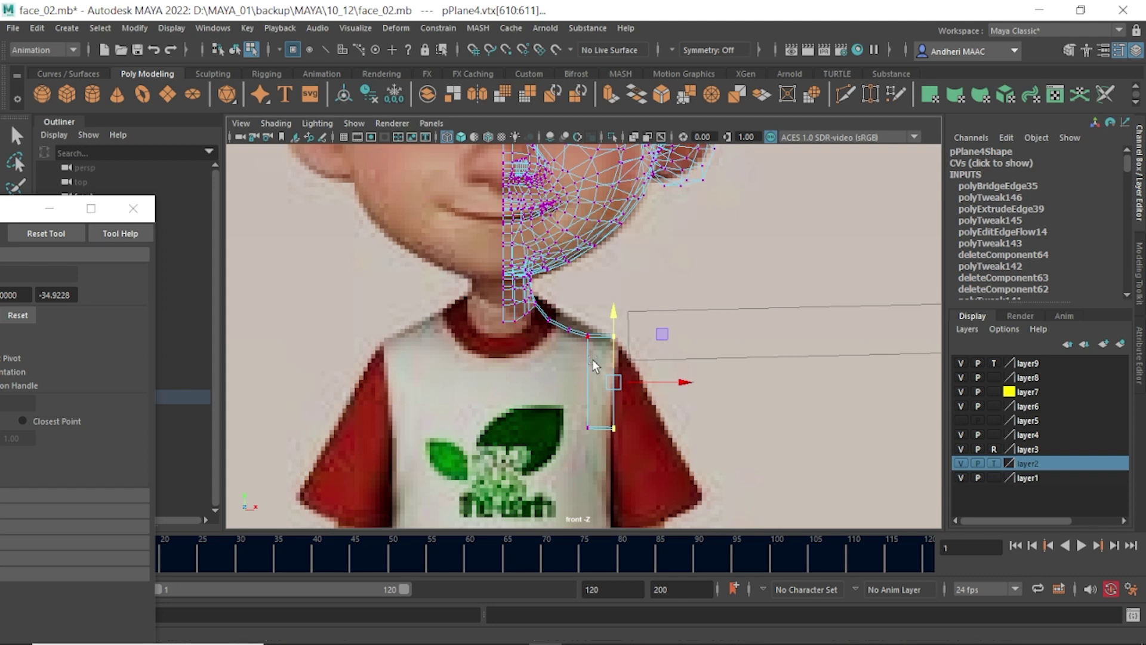
scroll(561, 331, down, 2)
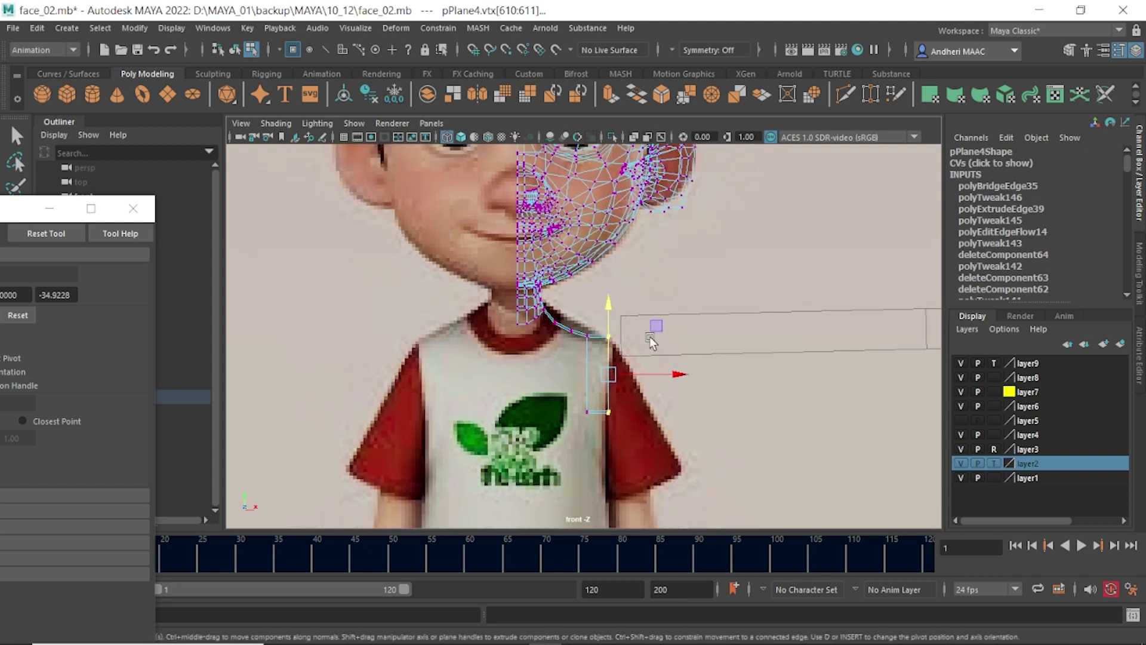
alt+middle_drag(650, 335, 554, 253)
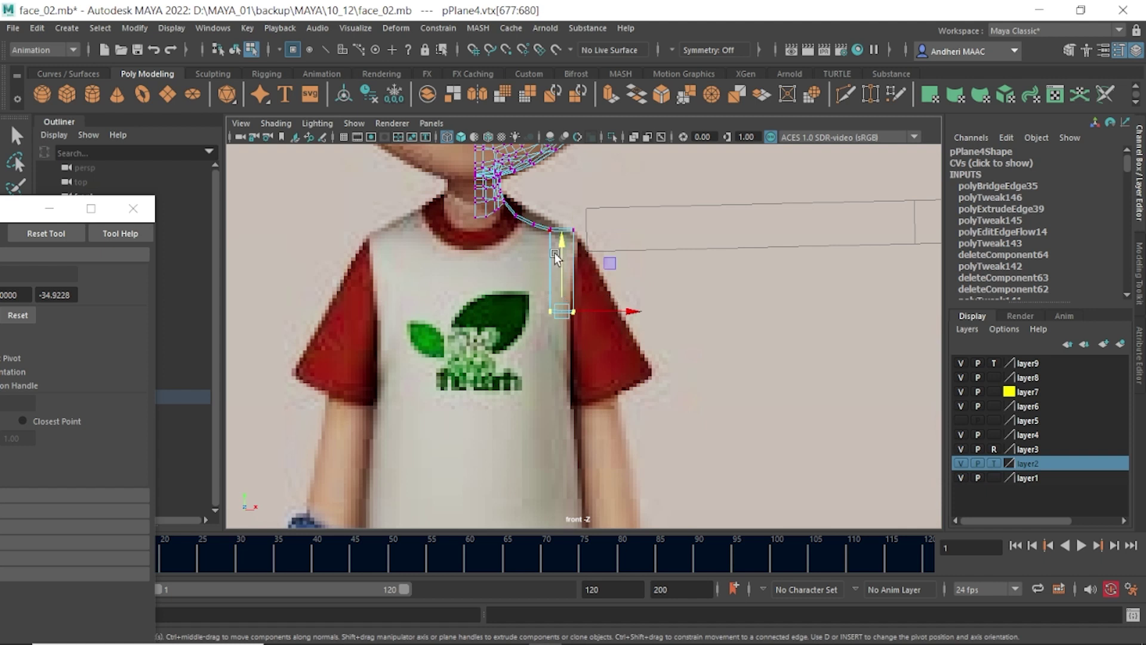
- Review the strip in side and perspective views with shaded display (5)
key(space)
mouse_move(558, 254)
mouse_down()
mouse_move(657, 330)
mouse_move(697, 331)
mouse_up()
scroll(661, 328, up, 2)
key(space)
scroll(682, 350, up, 3)
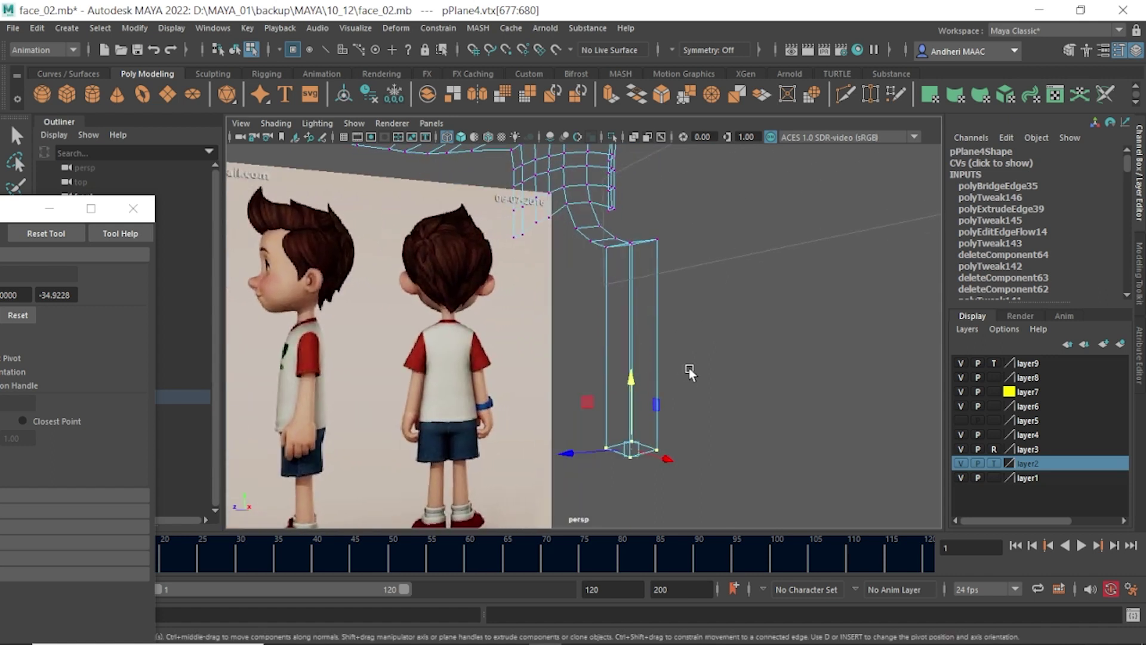
key(5)
mouse_move(686, 366)
alt+mouse_down()
mouse_move(668, 338)
mouse_move(734, 358)
mouse_move(691, 378)
mouse_move(735, 389)
alt+mouse_up()
shift+right_drag(621, 317, 546, 319)
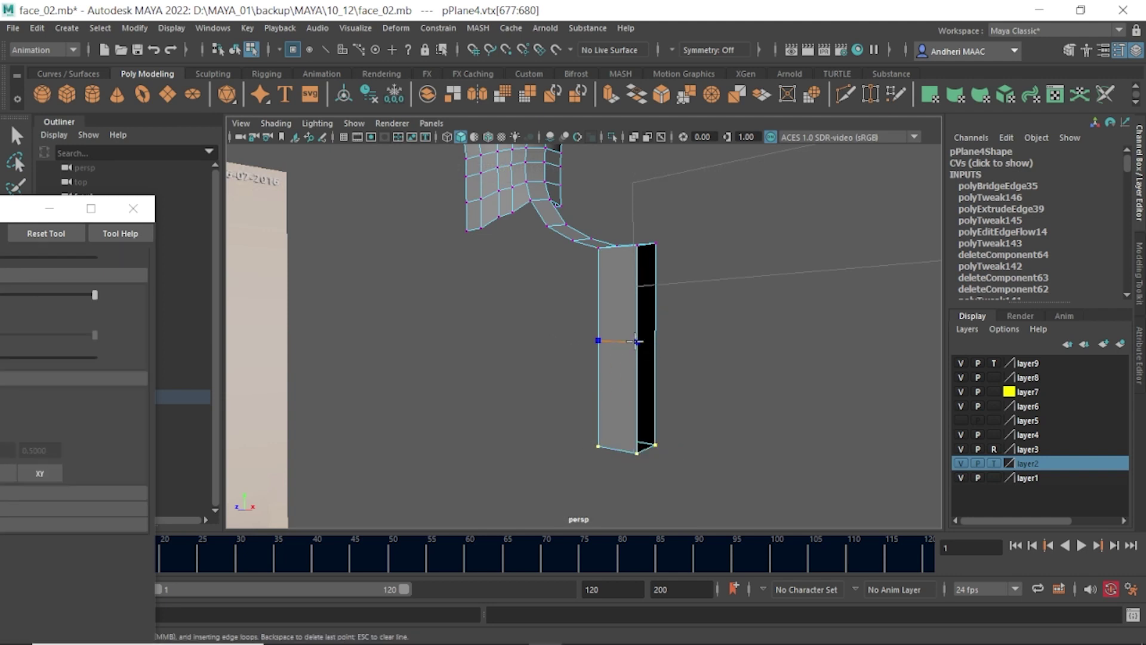
- Insert three horizontal edge loops across the strip, dividing it into four segments
ctrl+click(637, 340)
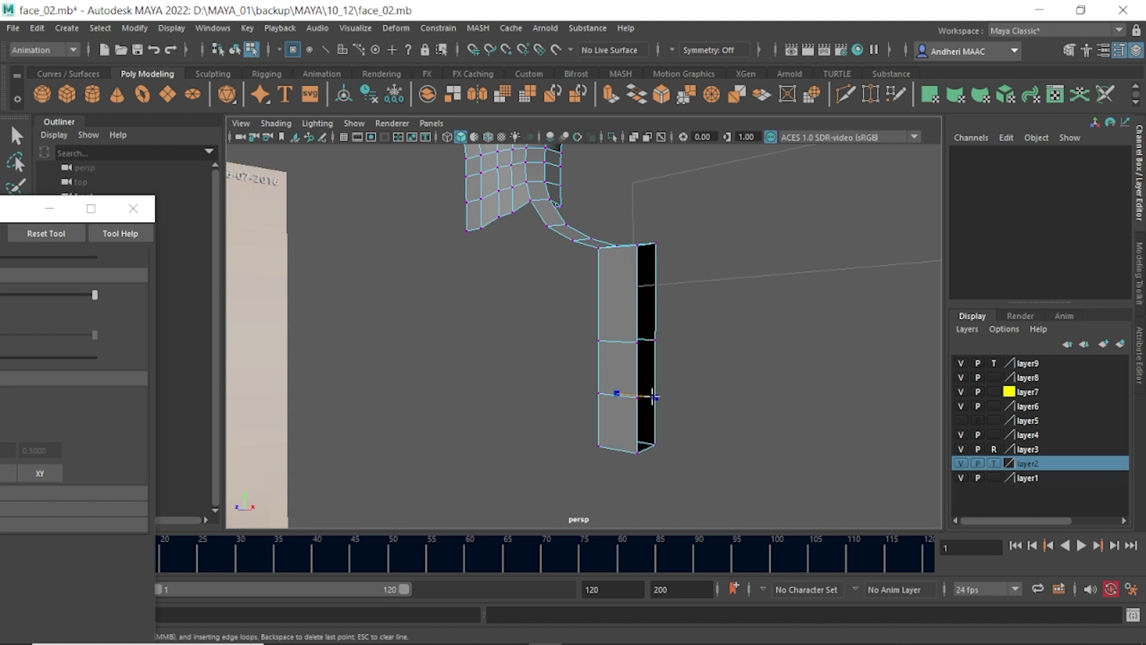
ctrl+click(652, 397)
ctrl+click(653, 288)
click(598, 290)
key(w)
mouse_move(622, 341)
alt+mouse_down()
mouse_move(610, 243)
mouse_move(576, 295)
mouse_move(553, 407)
mouse_move(611, 334)
alt+mouse_up()
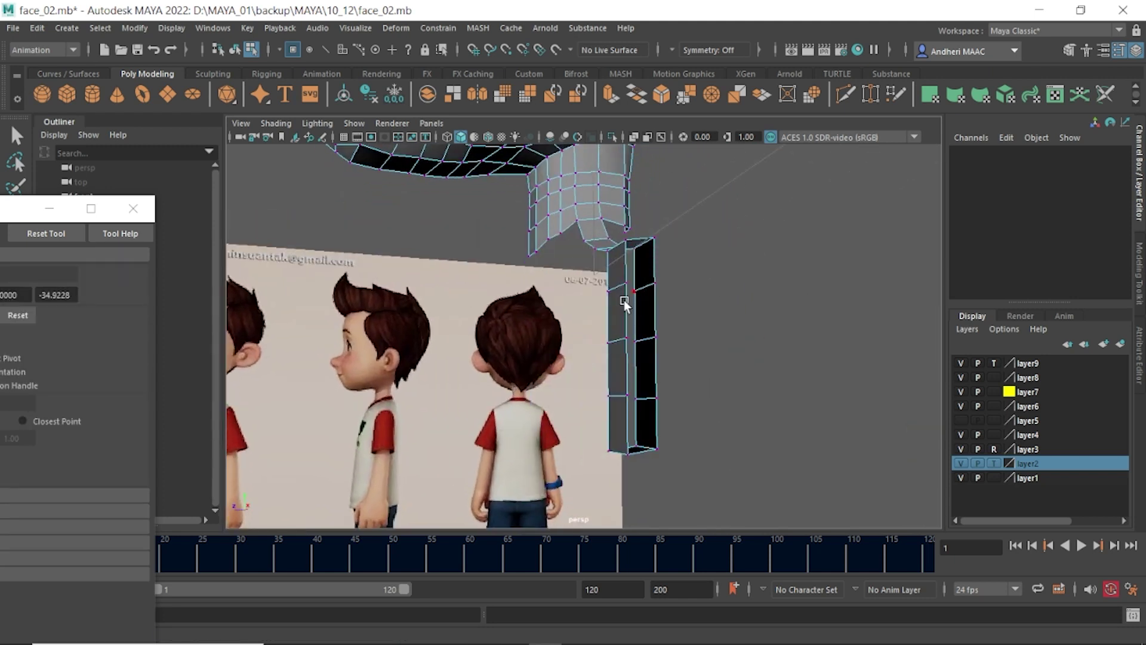
click(638, 341)
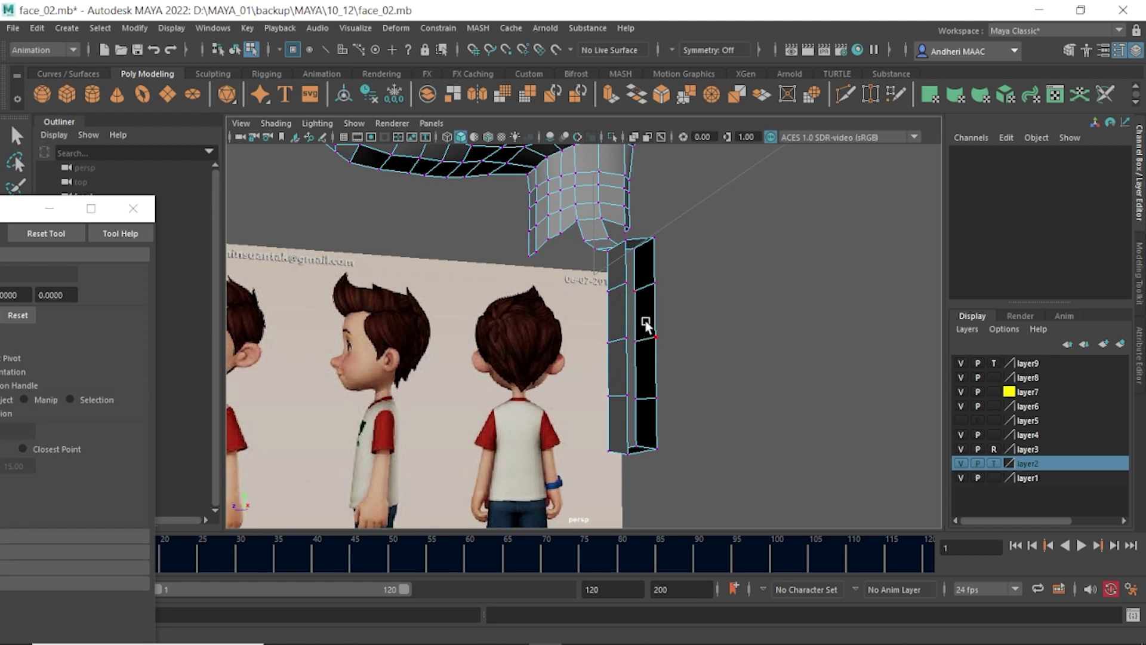
- In side view, spread the strip's lower vertices over the red sleeve
alt+shift+drag(647, 325, 702, 322)
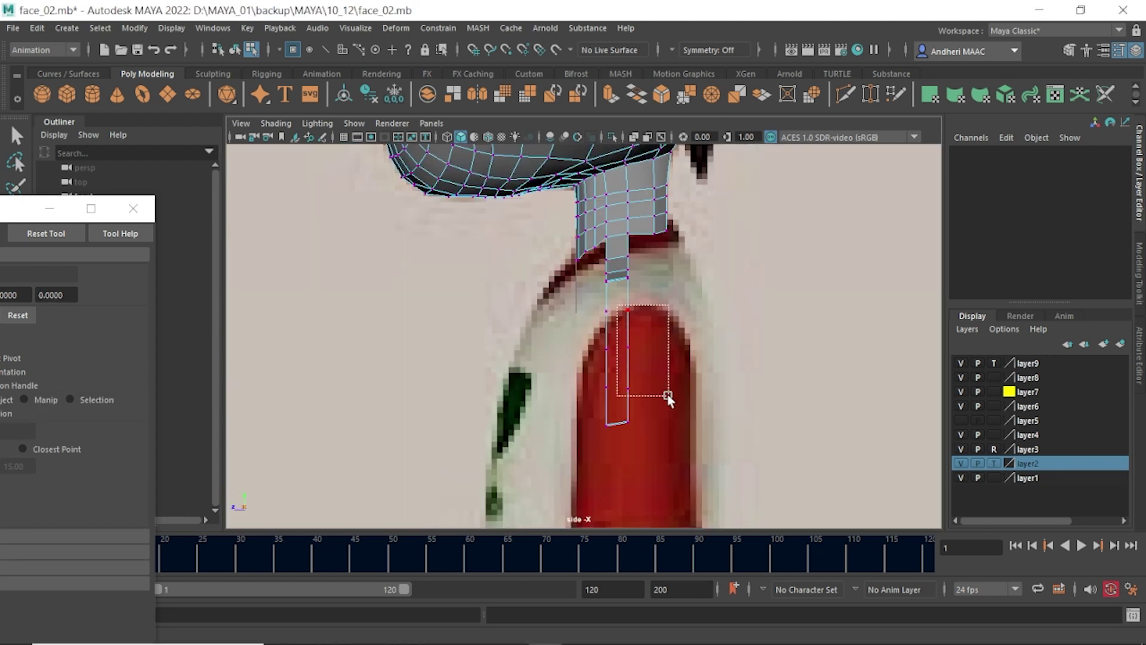
drag(668, 396, 668, 396)
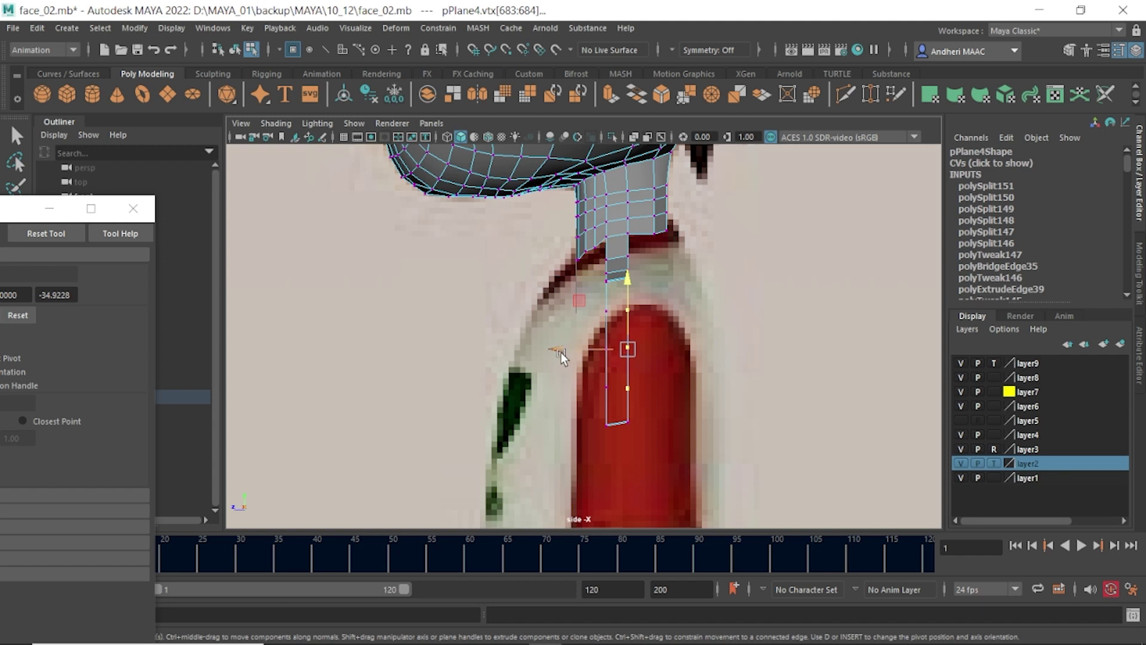
middle_drag(561, 352, 614, 356)
drag(542, 308, 651, 394)
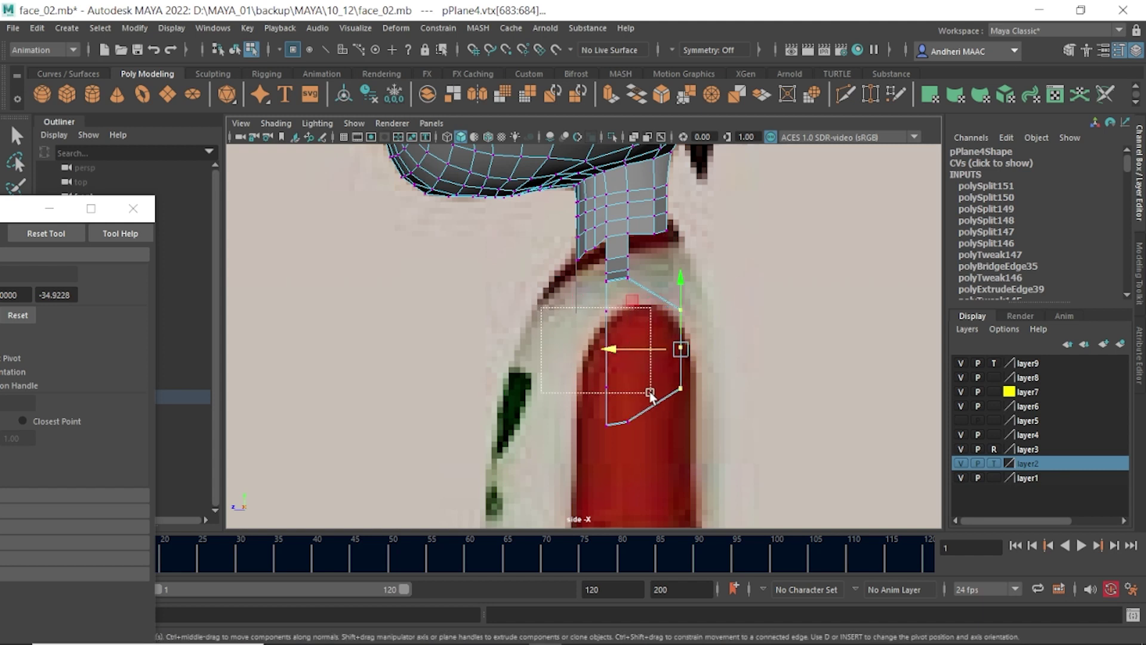
middle_drag(593, 371, 506, 370)
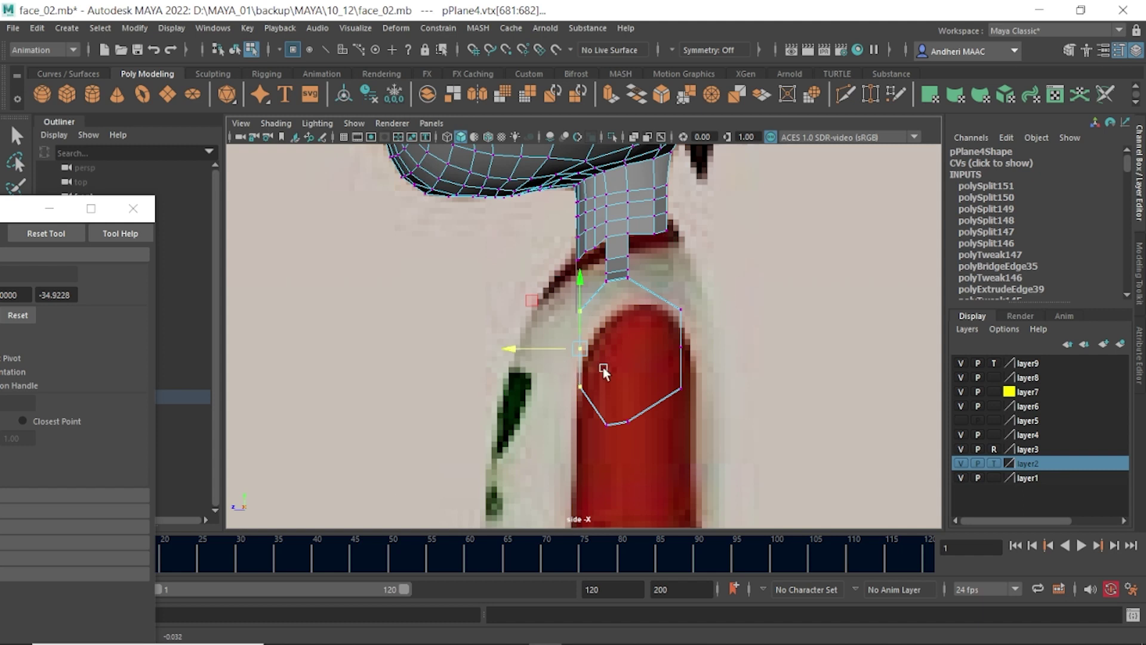
drag(517, 349, 505, 349)
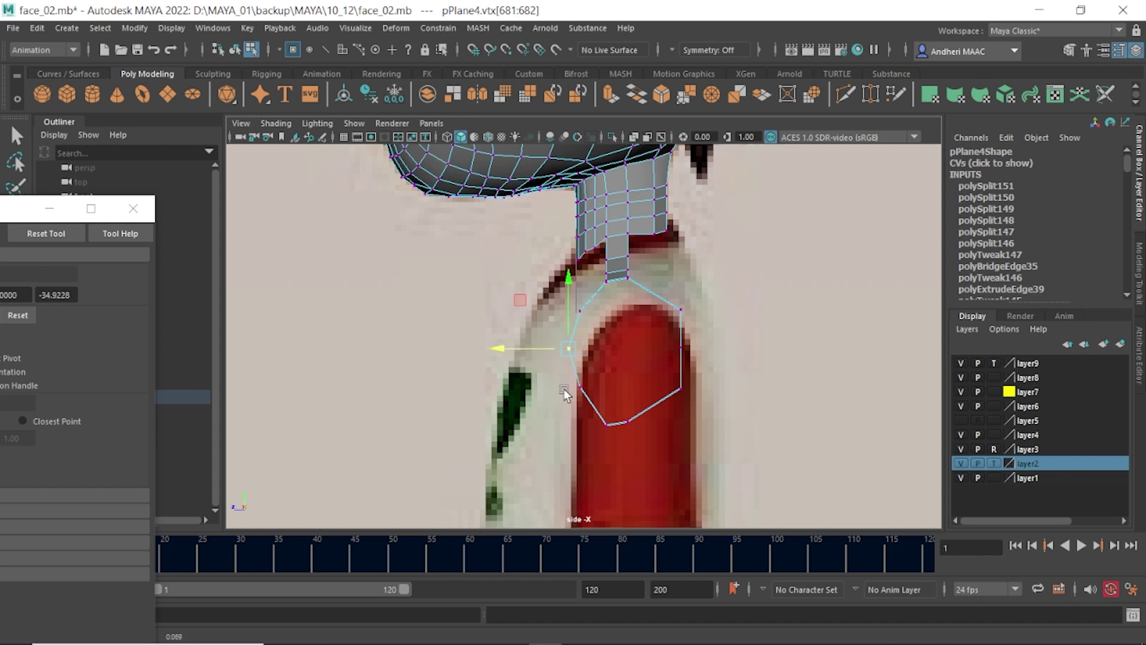
click(579, 387)
drag(545, 392, 539, 392)
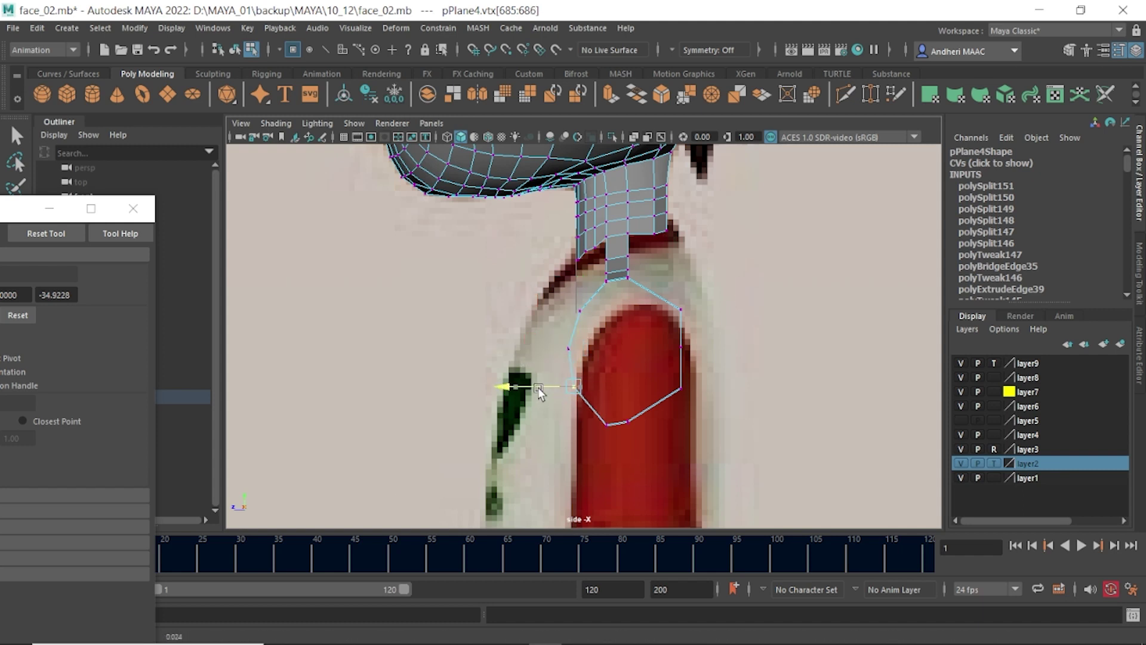
click(626, 422)
mouse_move(627, 422)
mouse_down()
mouse_move(656, 419)
mouse_move(588, 414)
mouse_up()
- Adjust the ring's left and right vertices to round it around the sleeve opening
click(597, 422)
click(568, 345)
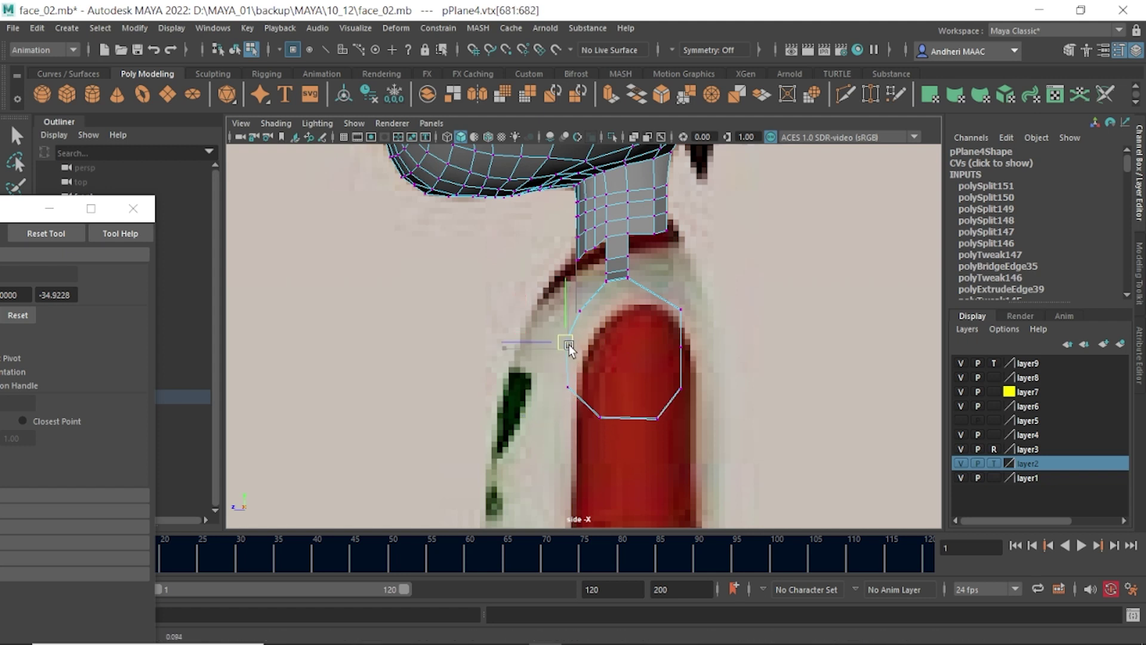
drag(568, 344, 577, 301)
click(579, 311)
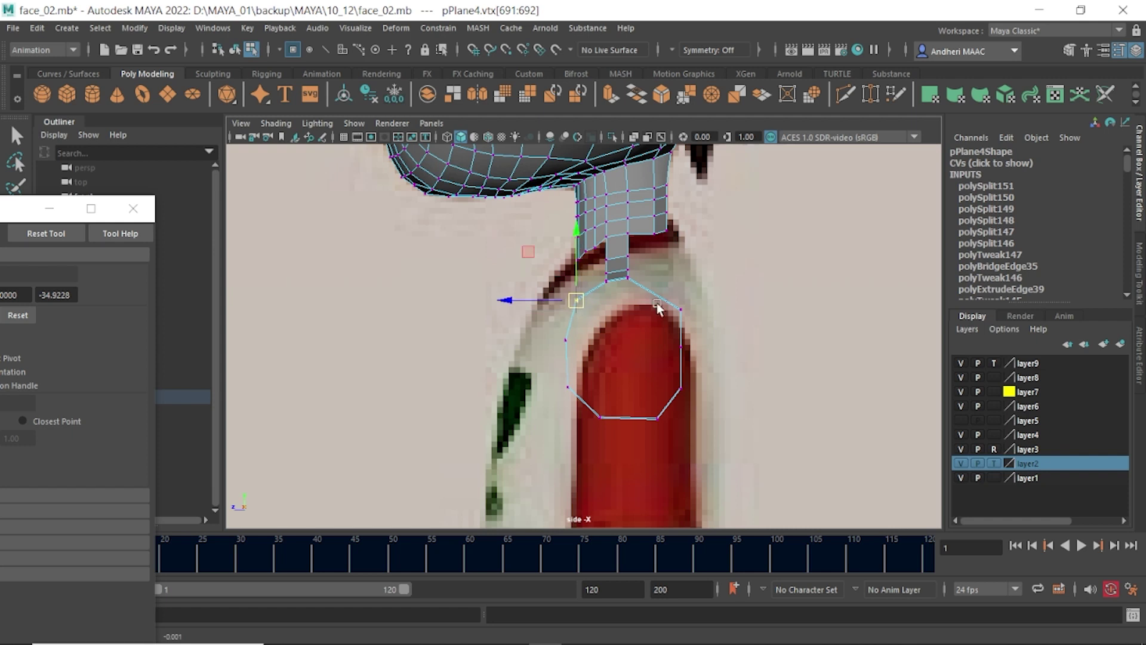
click(680, 310)
drag(681, 310, 666, 293)
click(680, 347)
drag(684, 360, 690, 343)
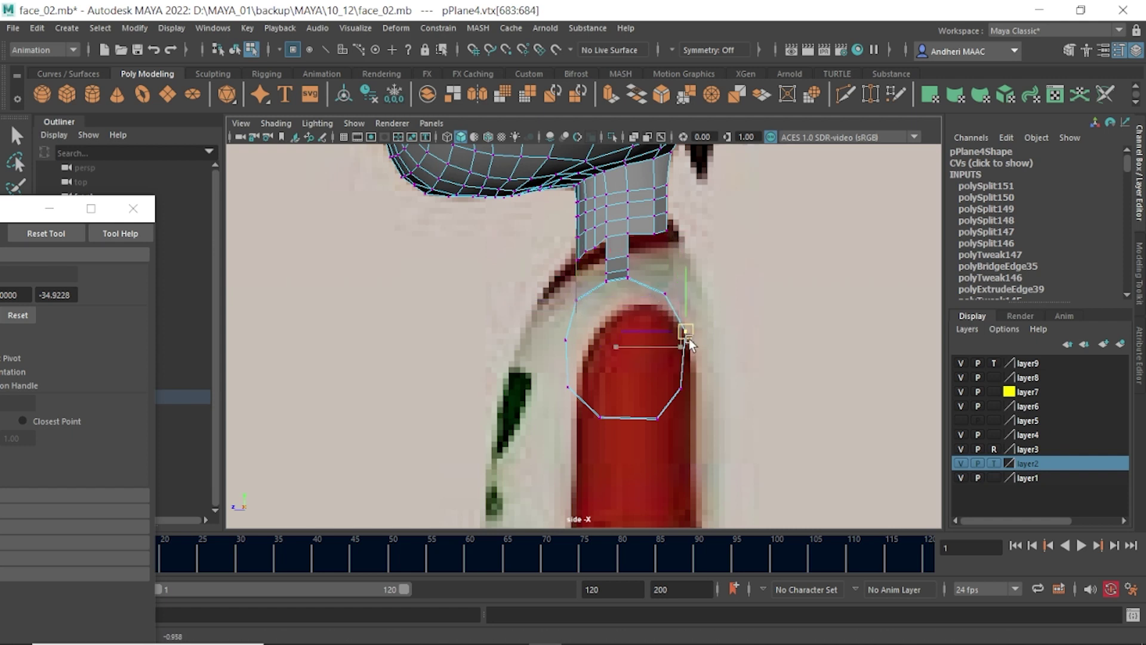
click(681, 388)
drag(680, 388, 685, 388)
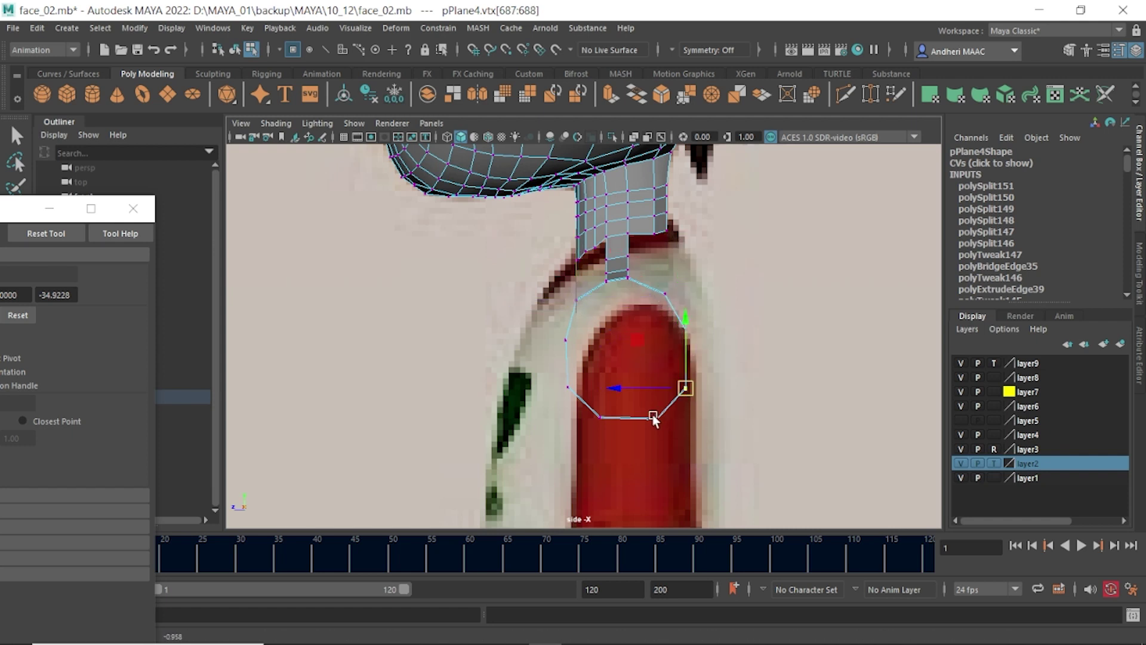
- Shift the whole vertex ring onto the sleeve and return to perspective view
drag(537, 281, 665, 429)
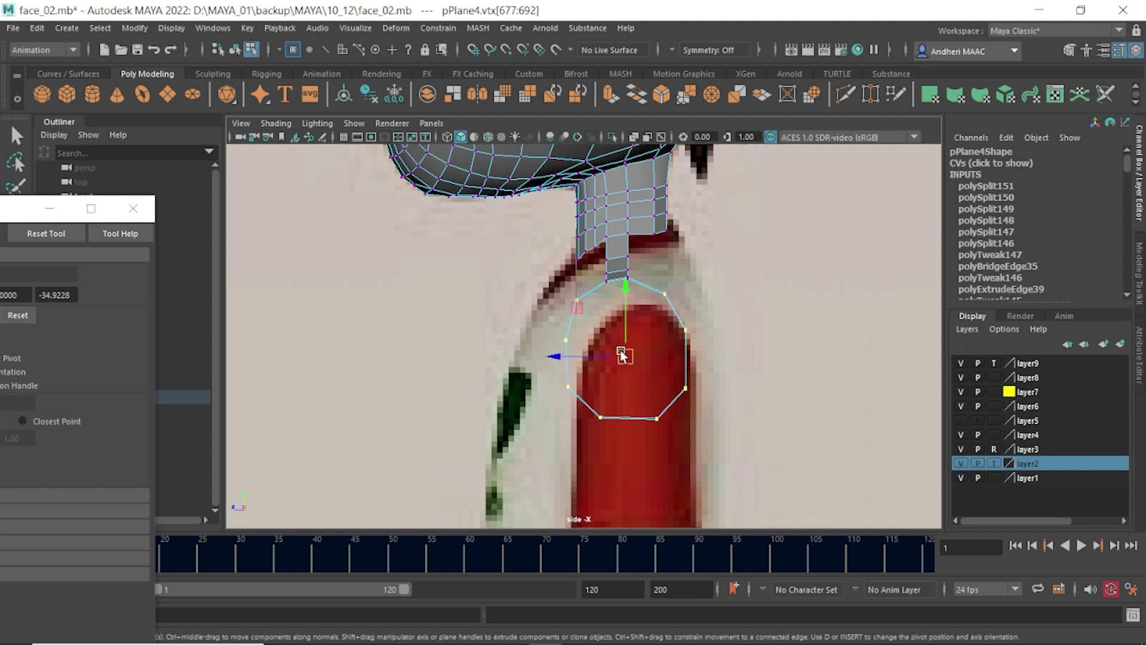
drag(626, 357, 633, 359)
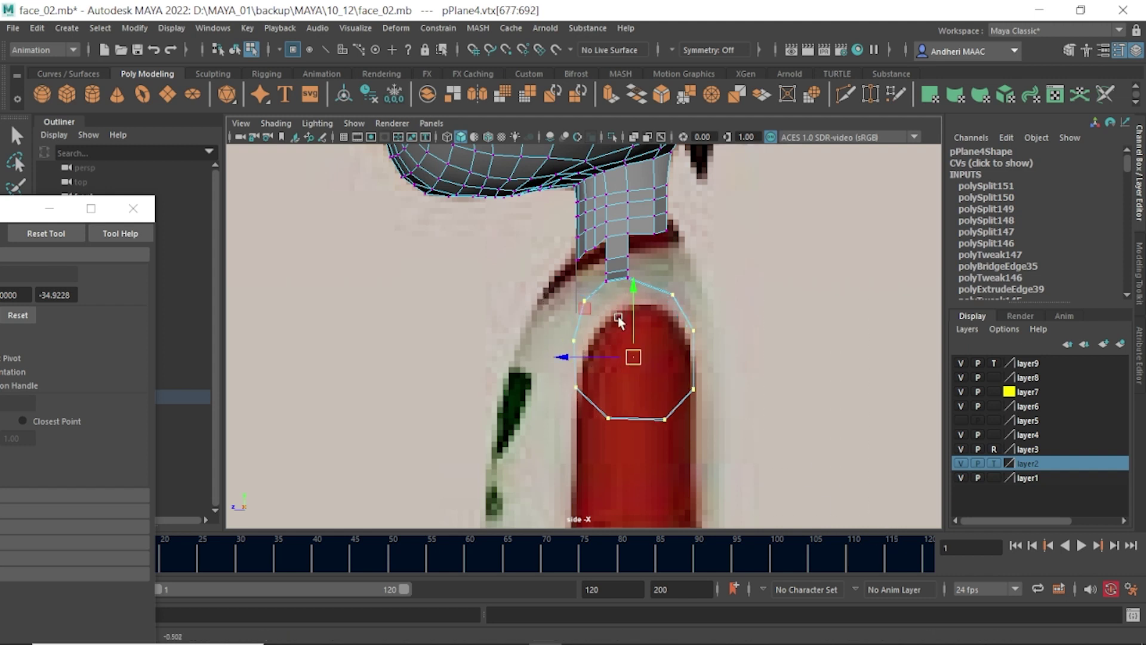
key(space)
drag(627, 362, 659, 346)
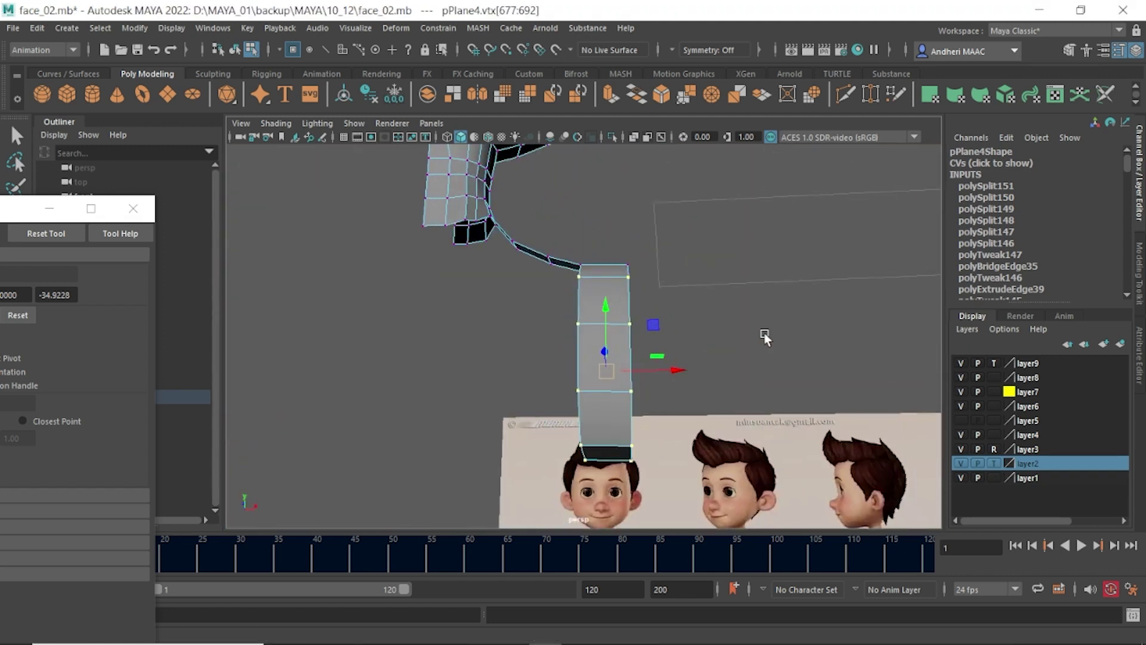
- In front view, rotate the strip's outer vertex column to follow the shoulder slope
key(space)
drag(560, 361, 600, 353)
scroll(600, 349, down, 5)
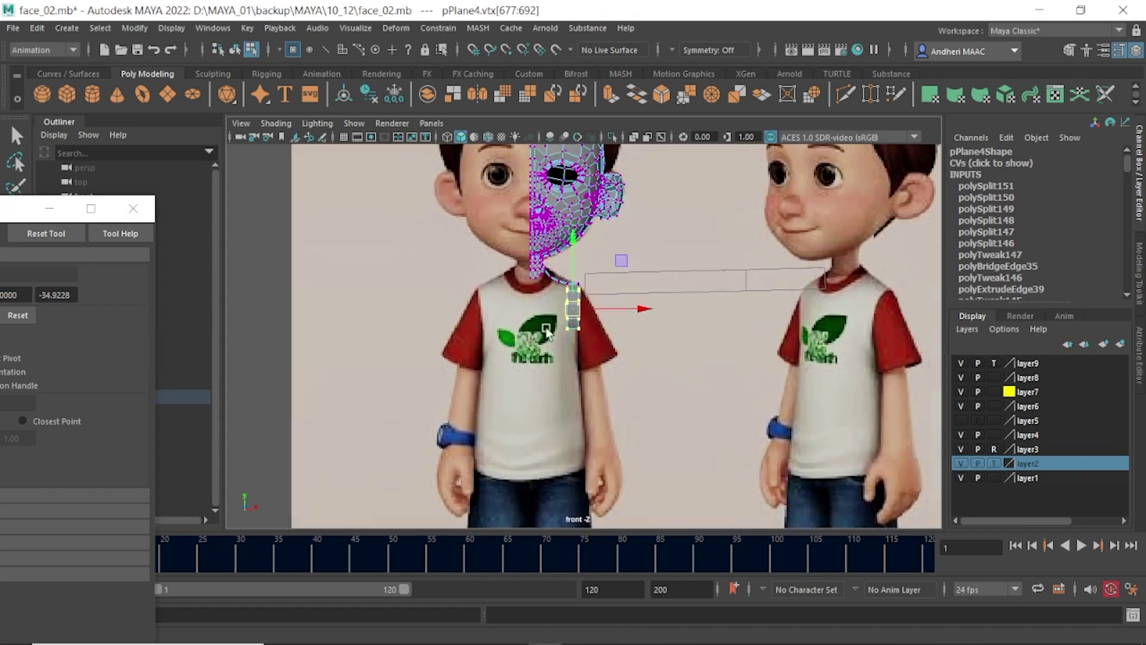
scroll(684, 367, up, 5)
scroll(614, 380, up, 1)
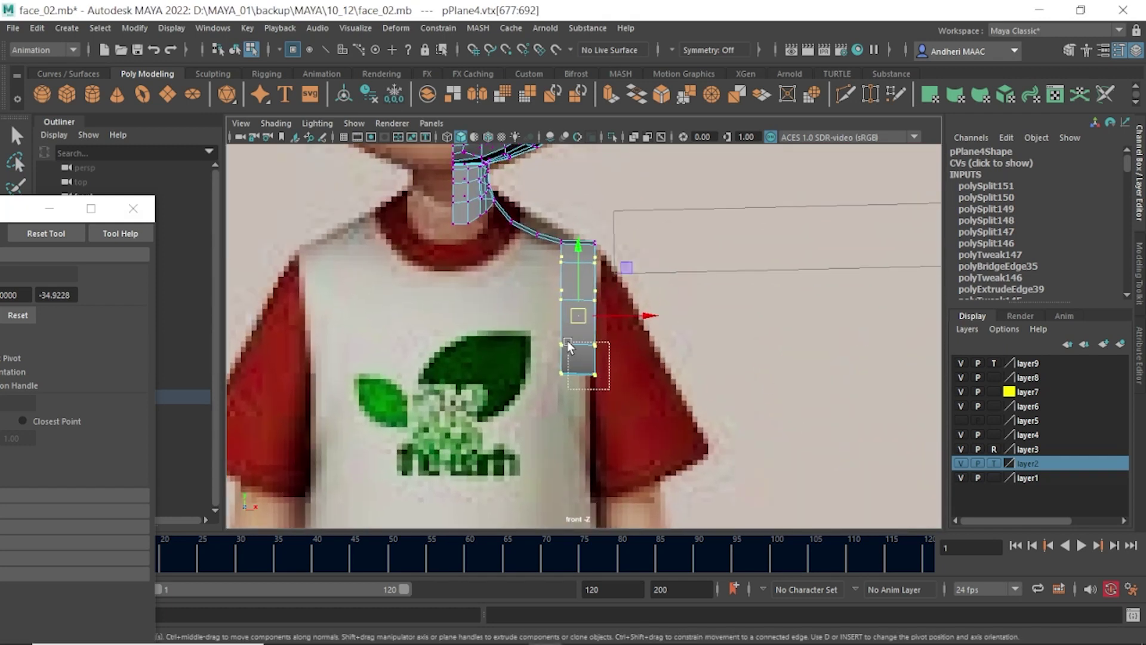
drag(665, 422, 576, 212)
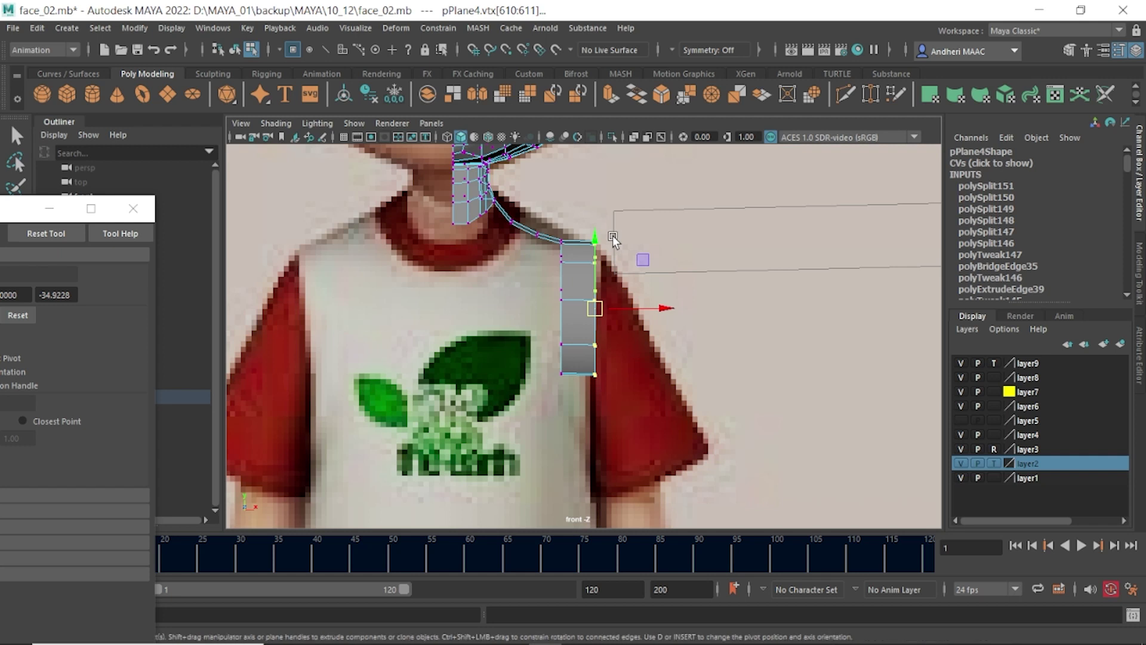
key(e)
drag(643, 265, 651, 274)
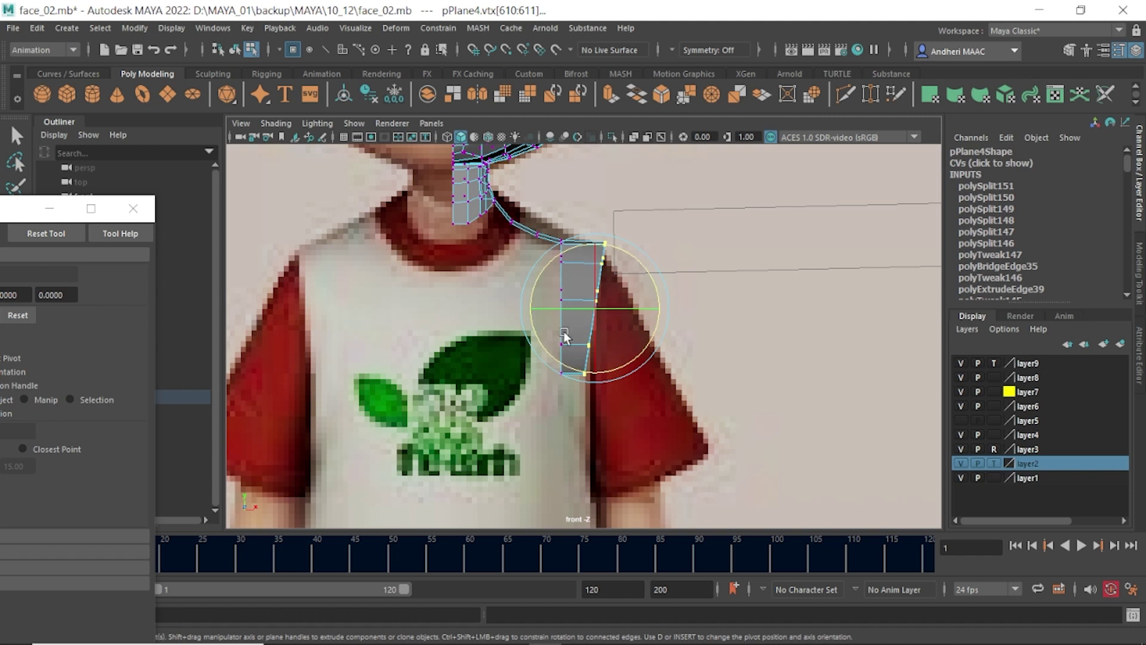
- Return to object selection and zoom out and back in to review the shoulder strip
scroll(555, 346, down, 5)
scroll(546, 263, down, 1)
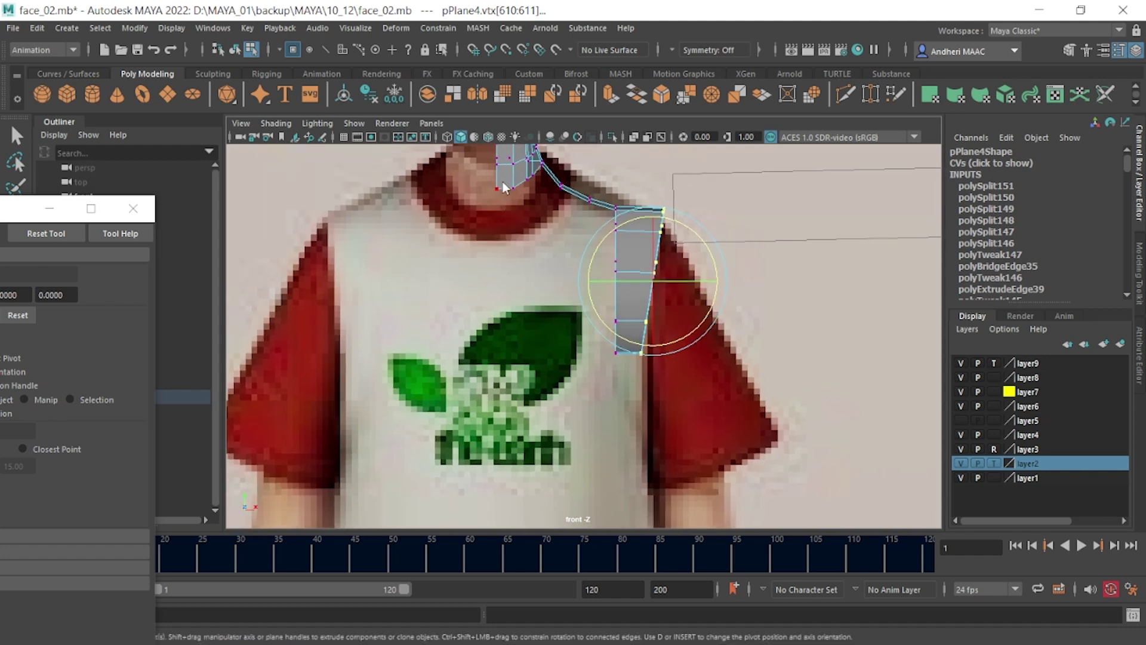
key(F8)
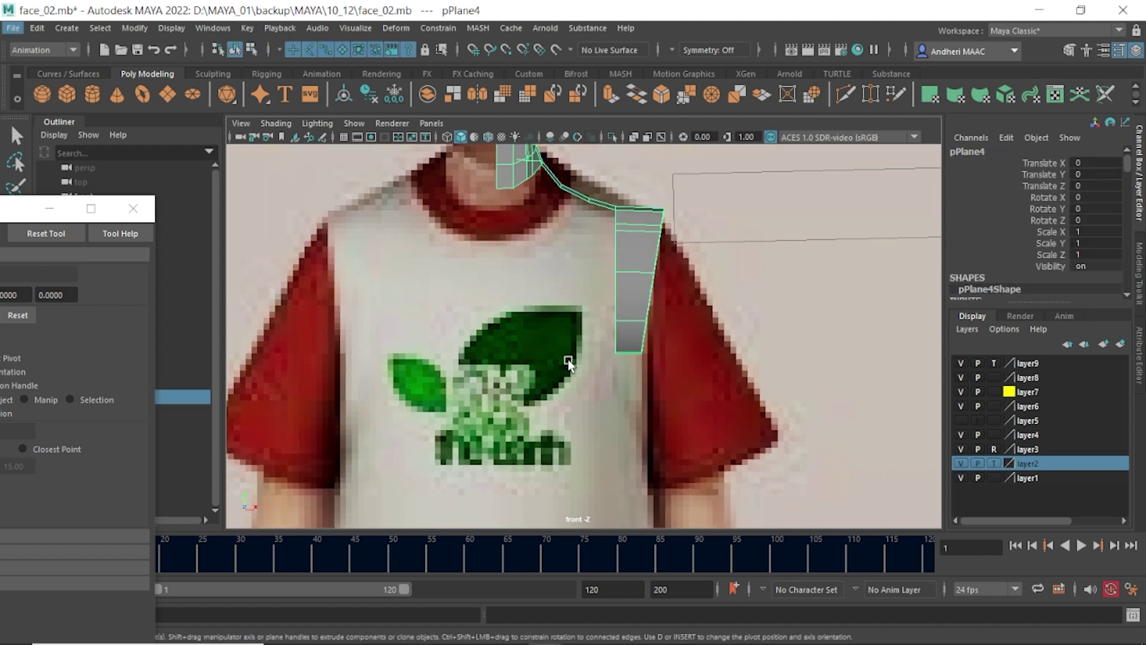
scroll(568, 360, down, 4)
scroll(496, 234, down, 1)
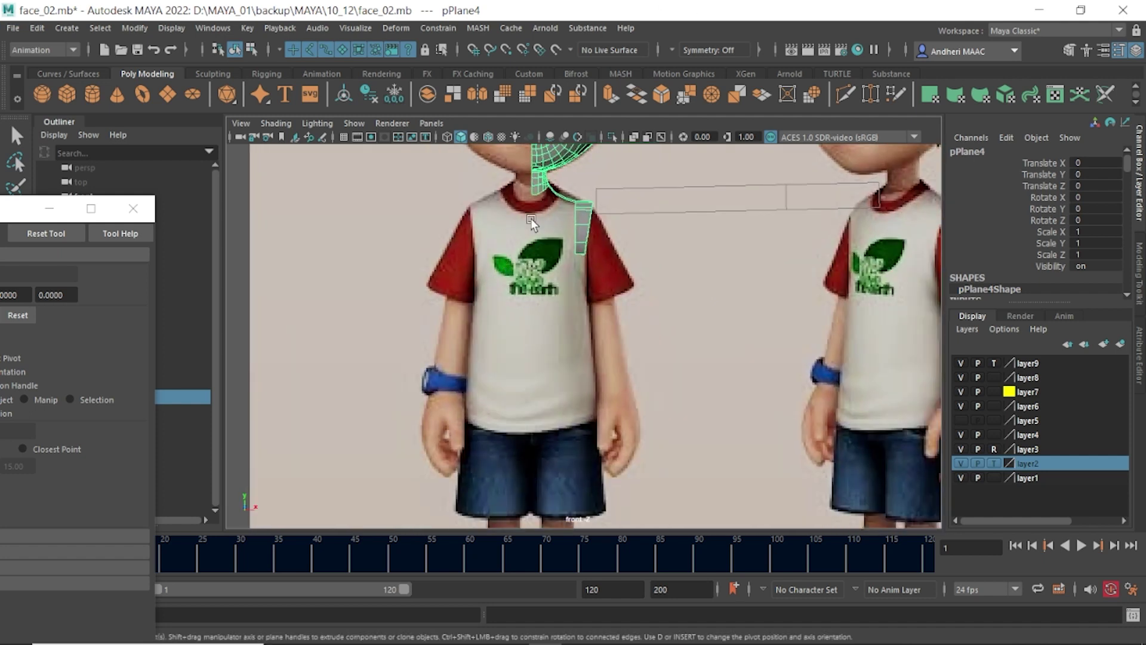
scroll(561, 265, up, 2)
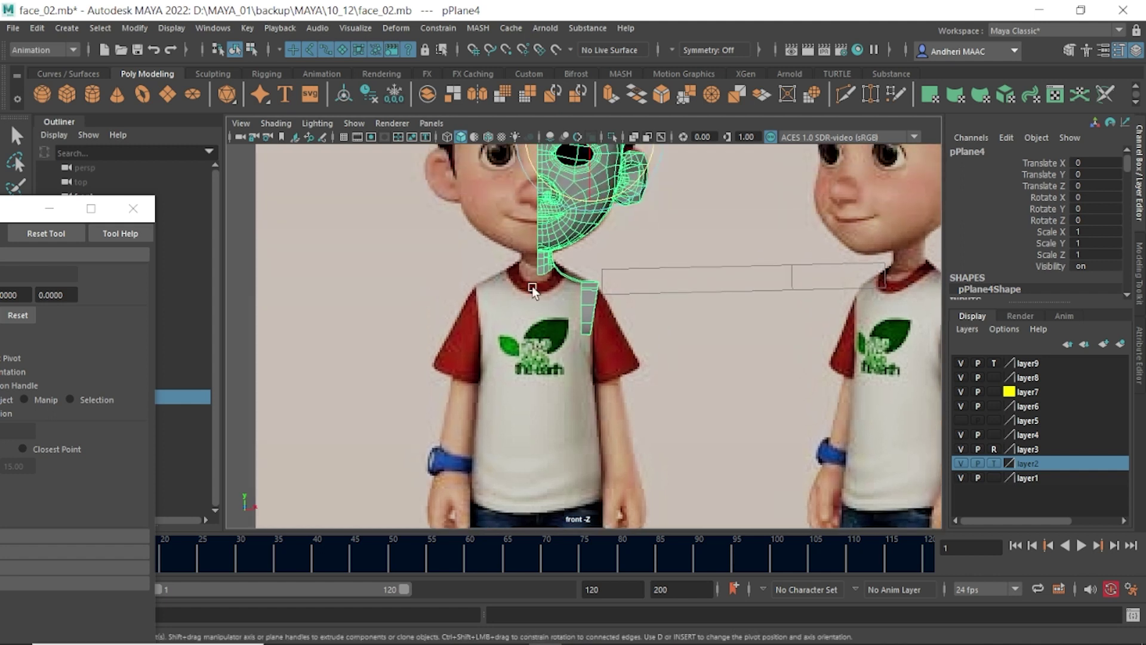
scroll(558, 307, up, 3)
scroll(597, 370, up, 2)
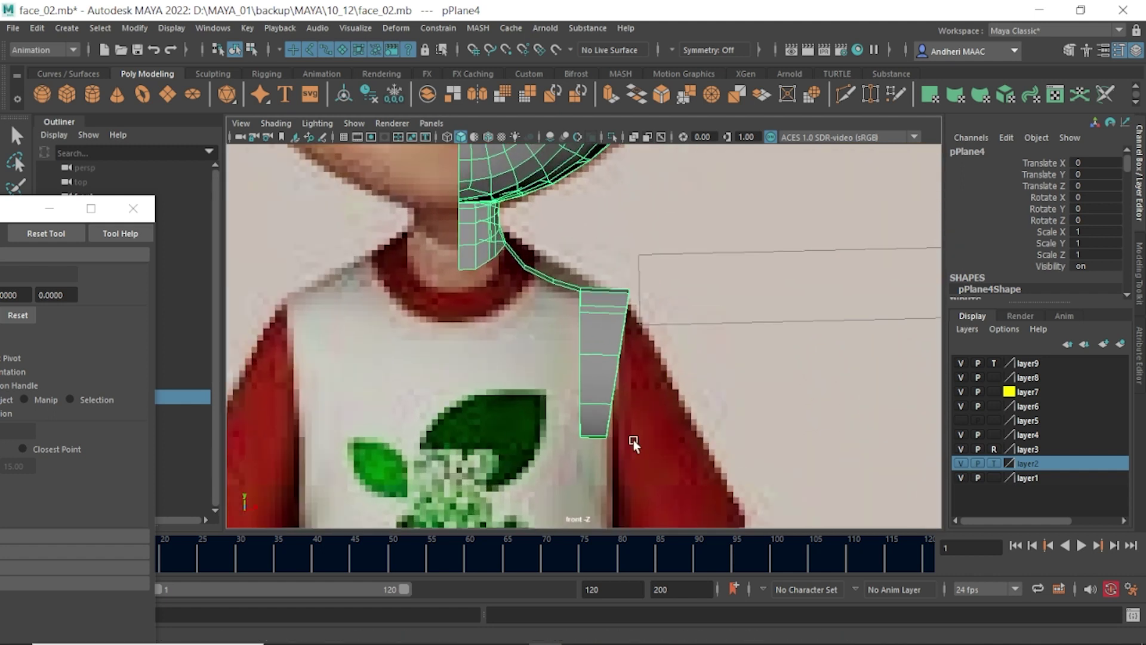
key(F10)
- In side view, extrude the neck edge and pull it down along the shirt front
click(468, 270)
key(space)
scroll(629, 328, up, 3)
scroll(729, 430, up, 2)
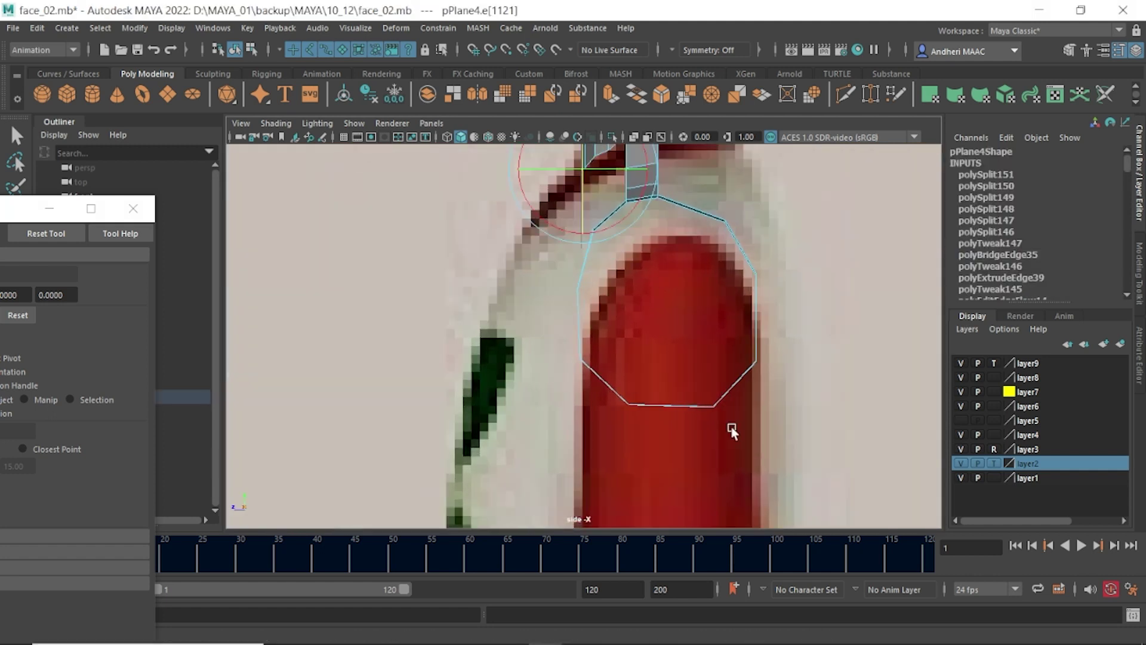
shift+right_drag(583, 249, 584, 288)
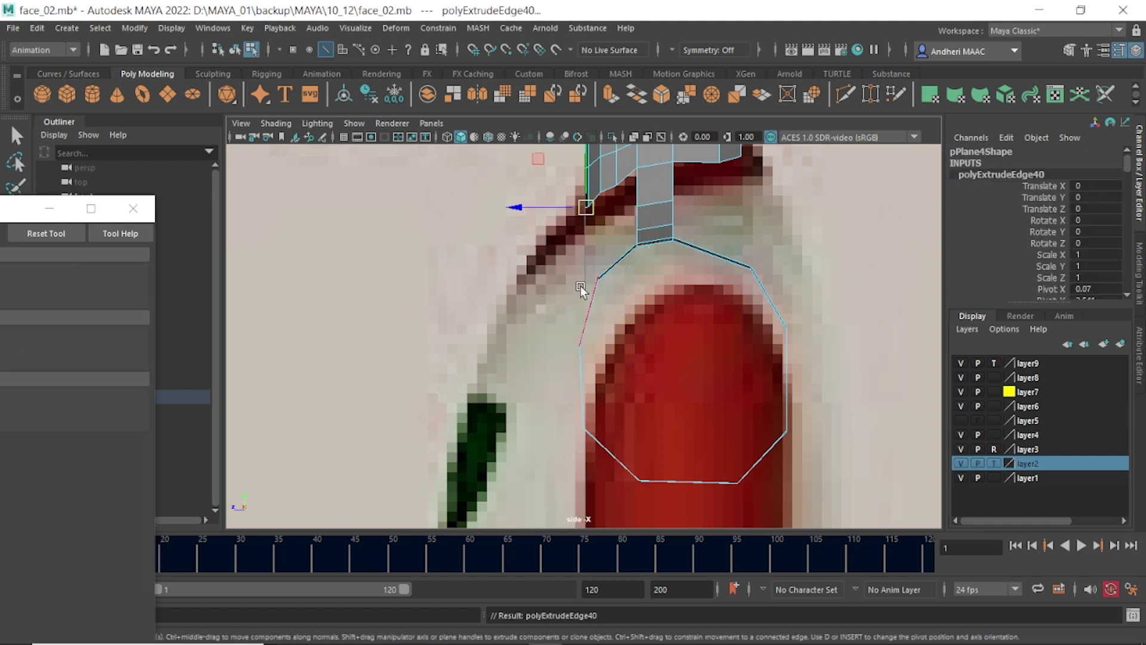
mouse_move(588, 210)
mouse_down()
mouse_move(538, 252)
mouse_move(575, 300)
mouse_up()
key(space)
- In front view, pull the new strip's end outward, then orbit to inspect it below the head
key(space)
mouse_move(490, 328)
mouse_down()
mouse_move(505, 270)
mouse_move(431, 291)
mouse_move(499, 308)
mouse_move(578, 359)
mouse_up()
key(space)
shift+right_click(530, 303)
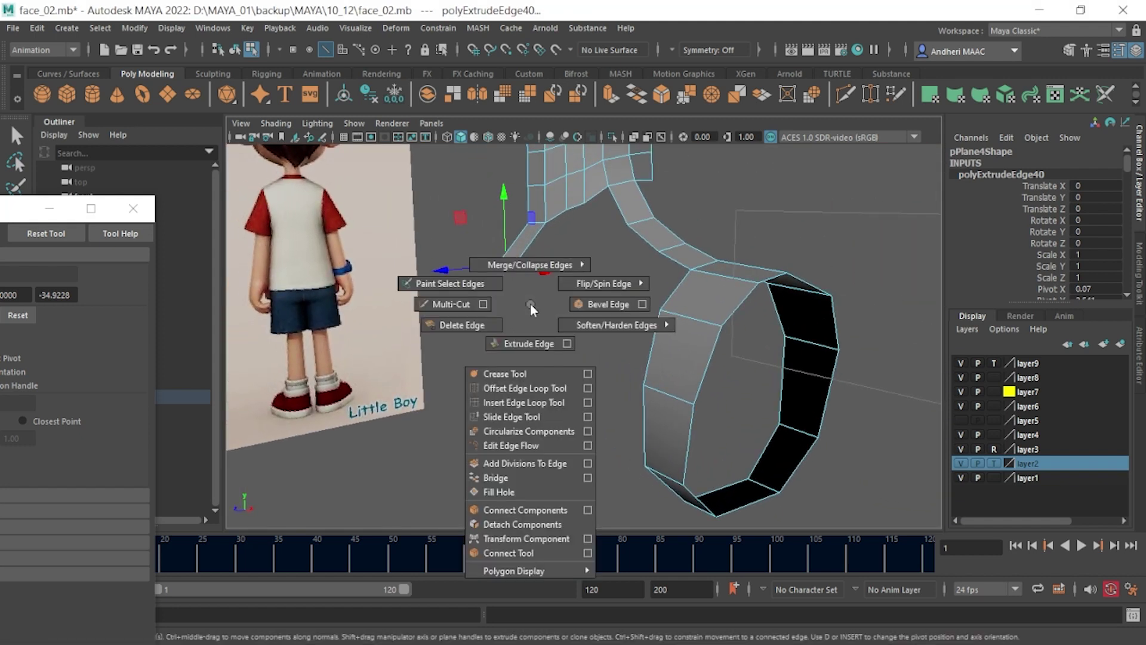
mouse_move(505, 265)
mouse_down()
mouse_move(440, 272)
mouse_move(449, 267)
mouse_up()
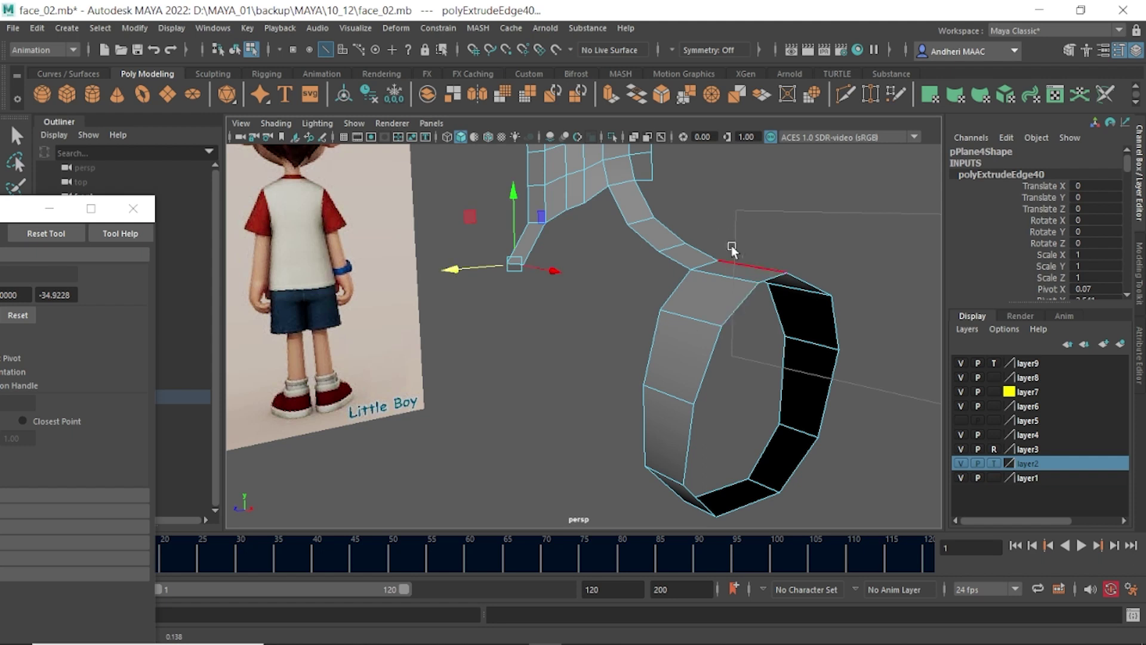
alt+drag(682, 291, 675, 271)
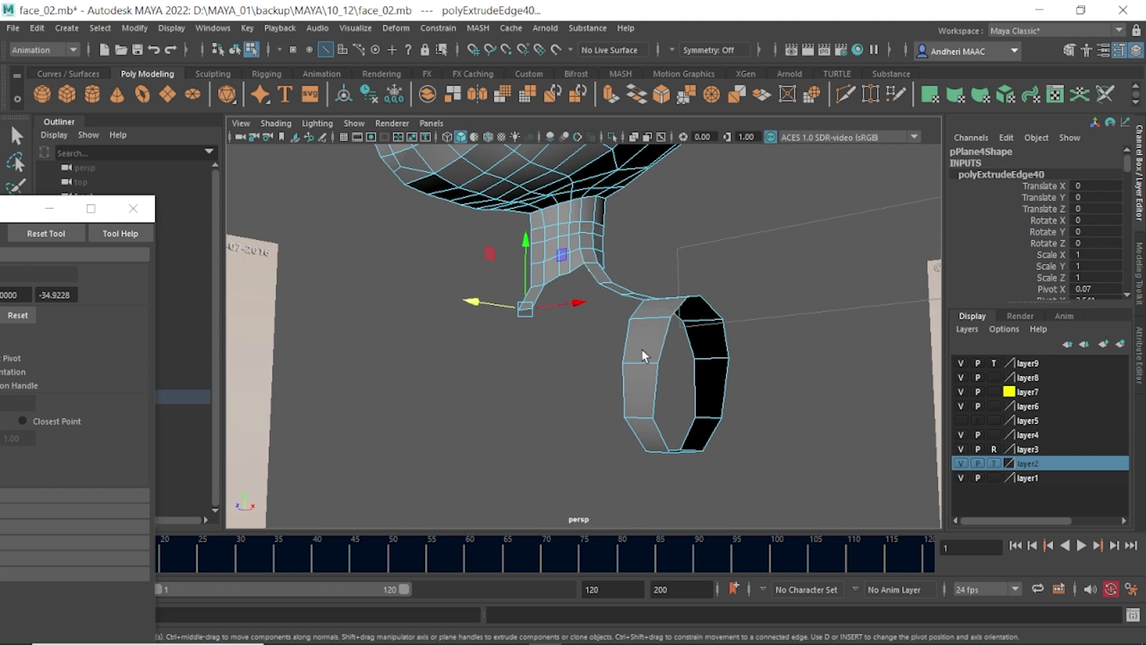
mouse_move(642, 350)
alt+mouse_down()
mouse_move(646, 403)
mouse_move(597, 406)
mouse_move(615, 405)
mouse_move(581, 330)
mouse_move(566, 351)
alt+mouse_up()
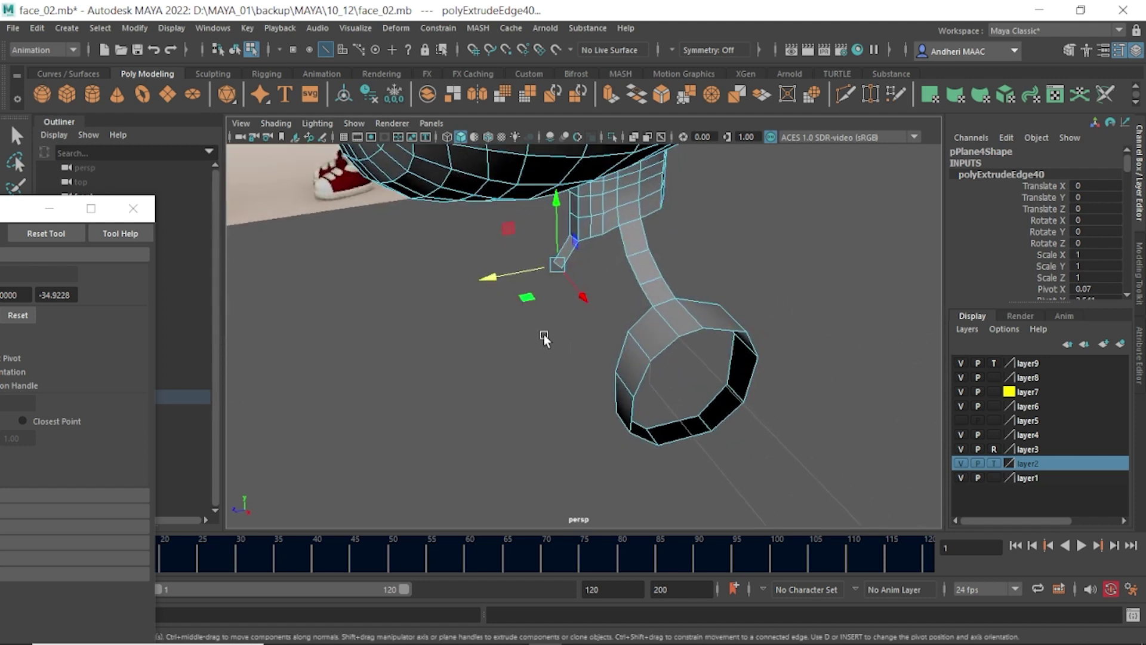
scroll(628, 298, up, 3)
alt+drag(628, 296, 456, 334)
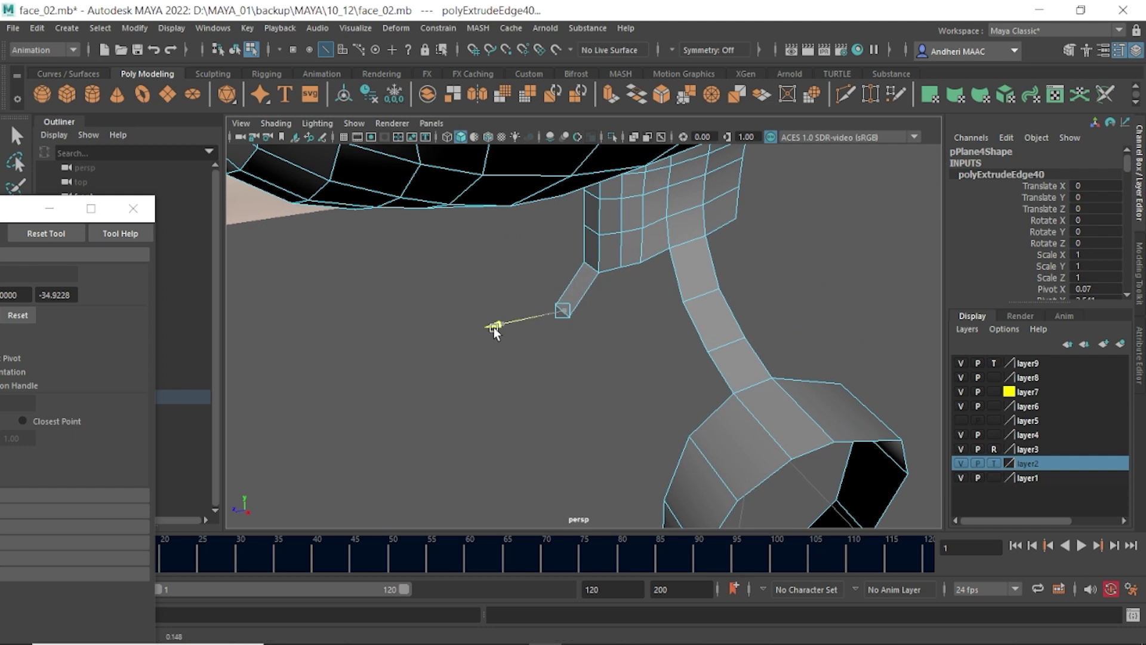
- In side view, extrude edges from the strip end and pull them down the shirt front
drag(523, 351, 586, 353)
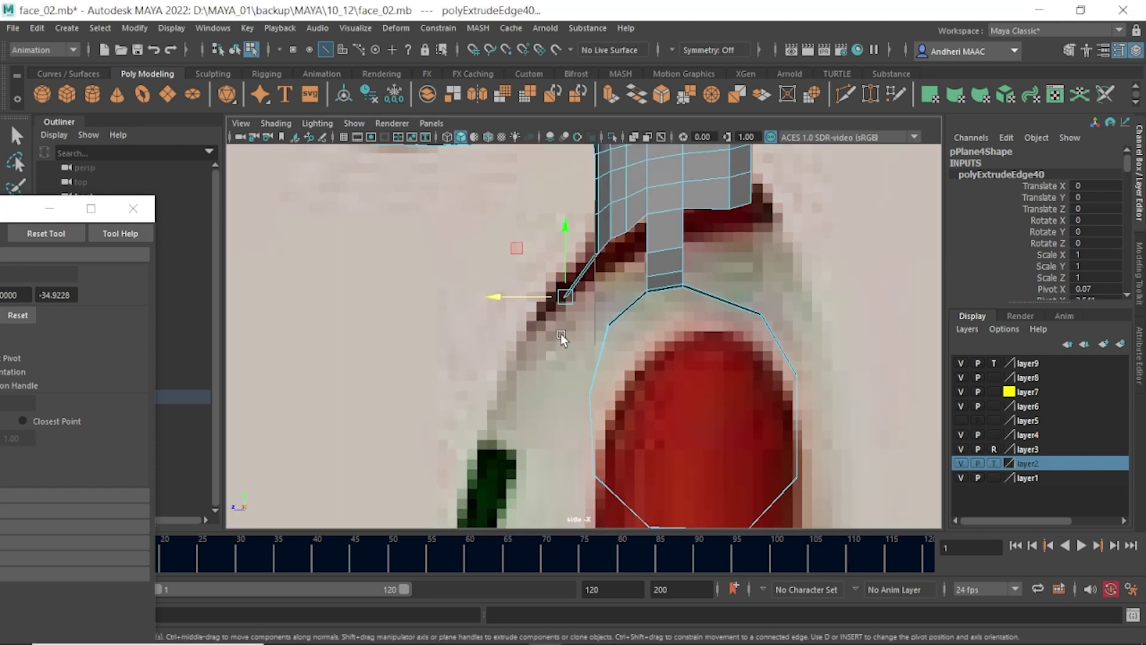
shift+right_drag(561, 333, 555, 365)
key(w)
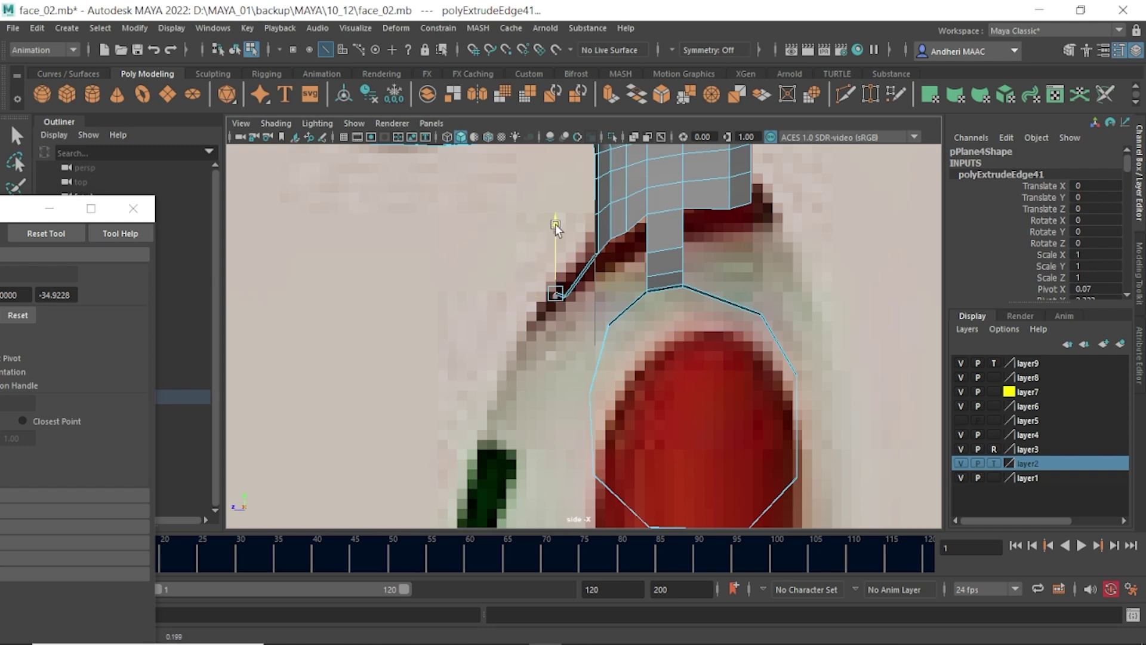
click(556, 233)
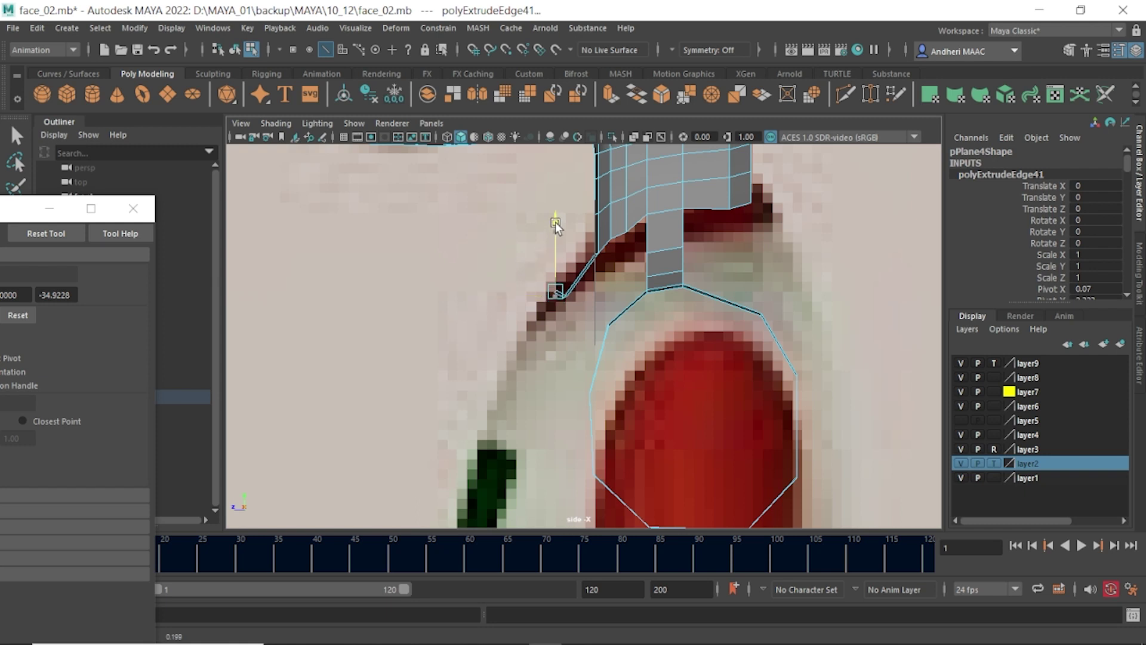
shift+right_click(546, 299)
click(543, 339)
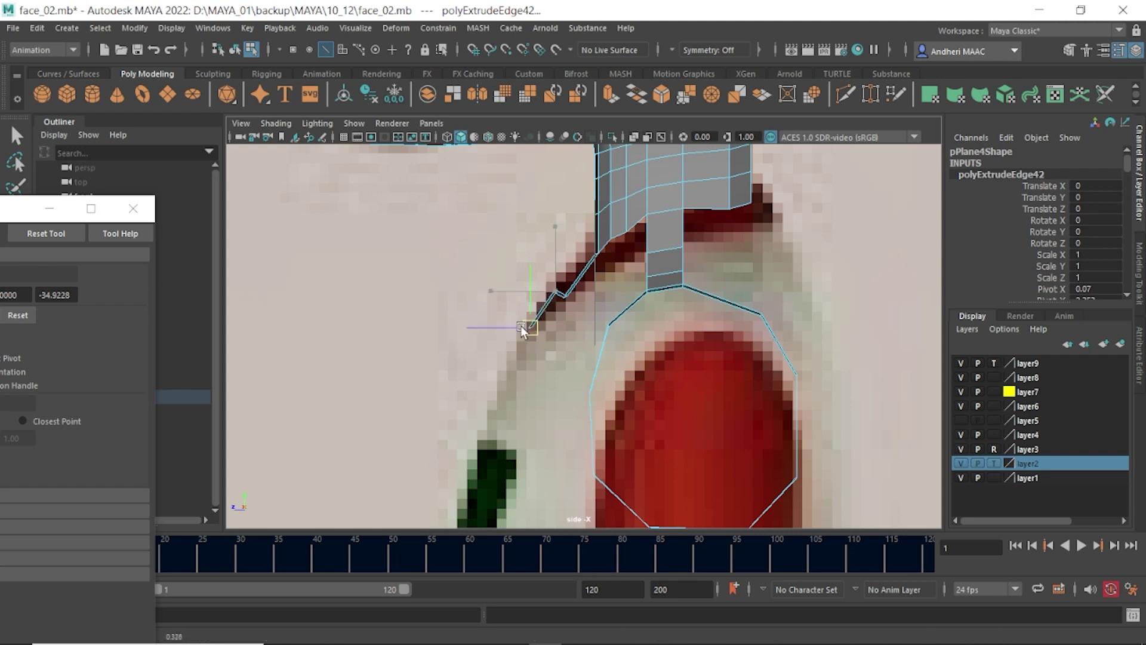
shift+right_click(544, 330)
click(512, 440)
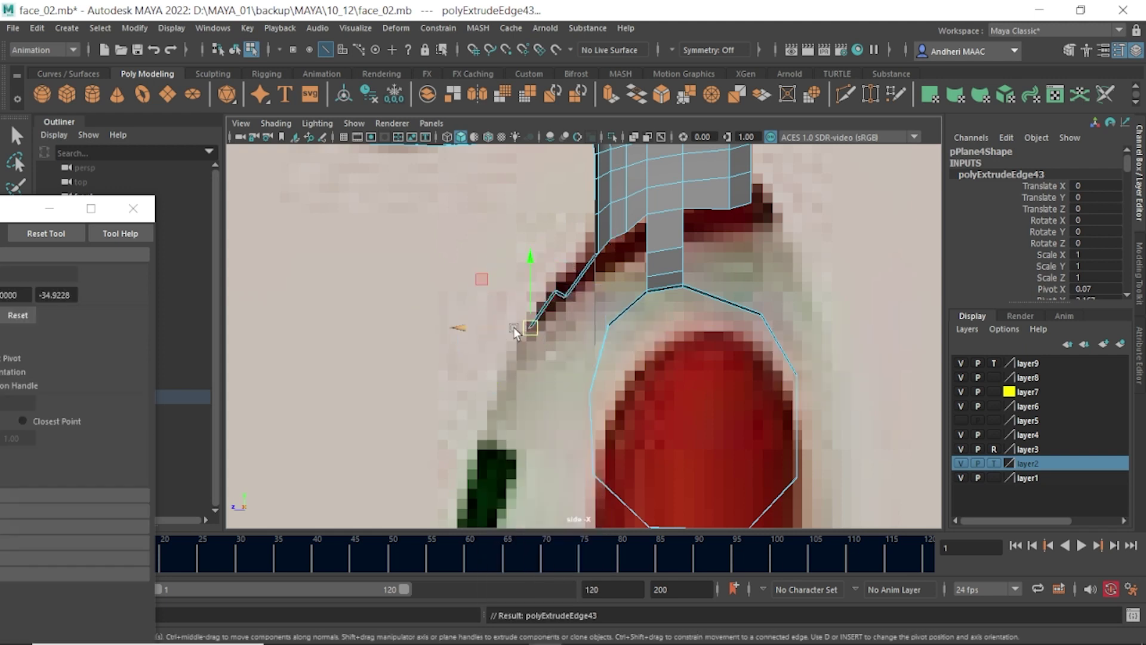
drag(530, 327, 486, 422)
- Extrude two more edges, pulling each down-left along the shirt outline
alt+middle_drag(557, 418, 579, 209)
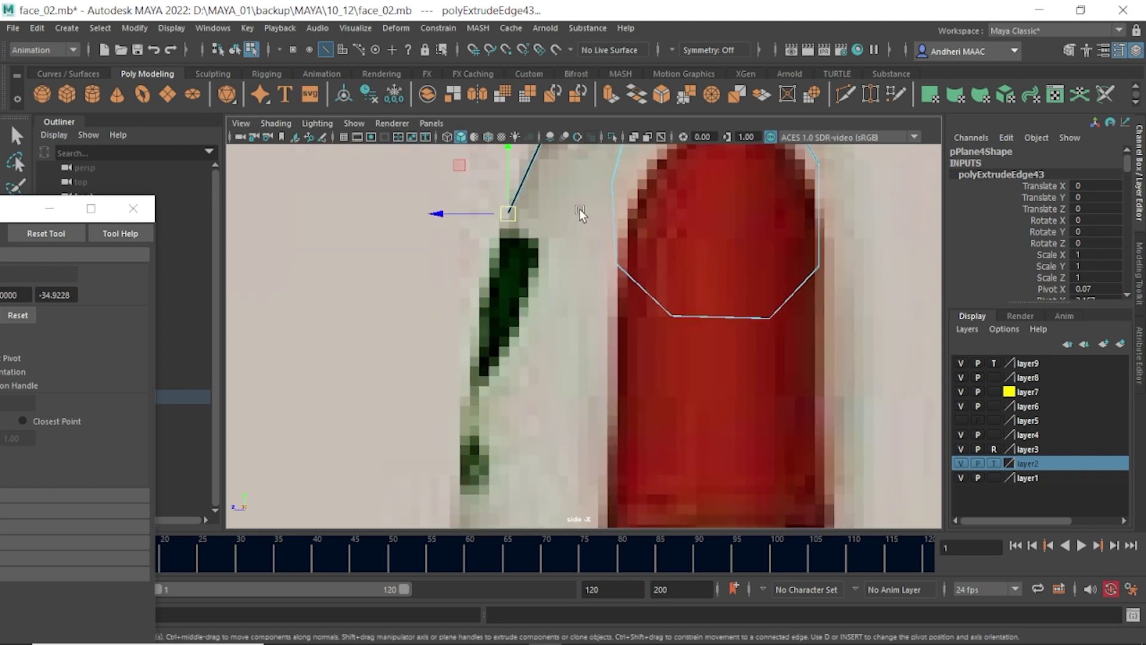
shift+right_click(525, 272)
click(525, 302)
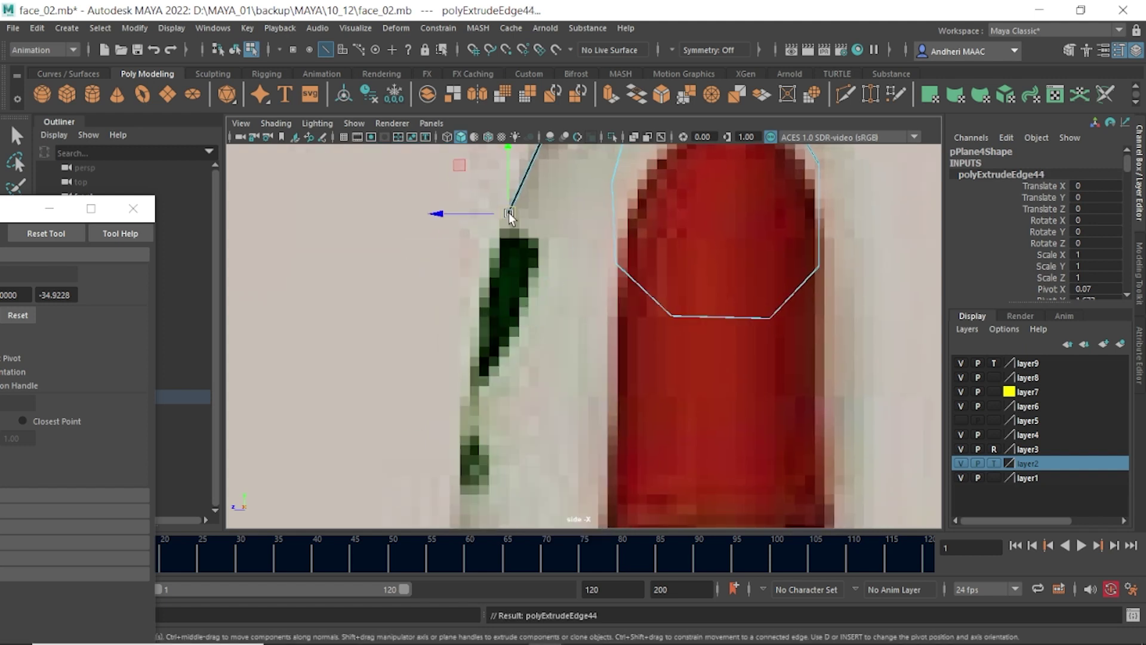
drag(509, 212, 478, 335)
alt+middle_drag(490, 383, 496, 238)
shift+right_click(515, 273)
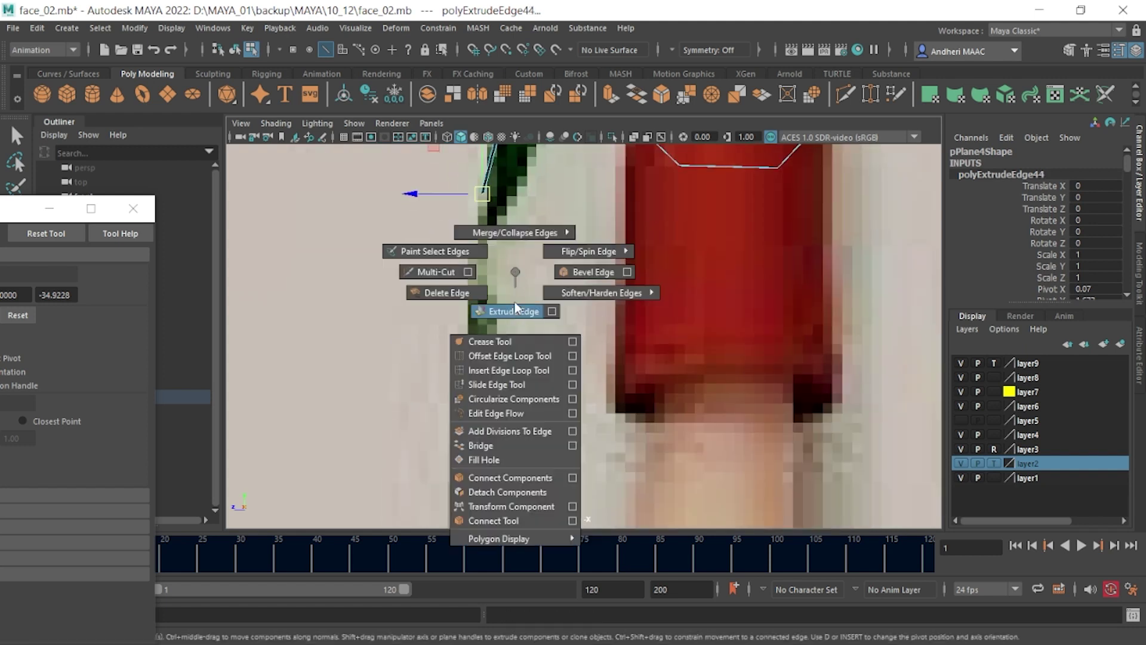
click(514, 307)
drag(481, 195, 459, 340)
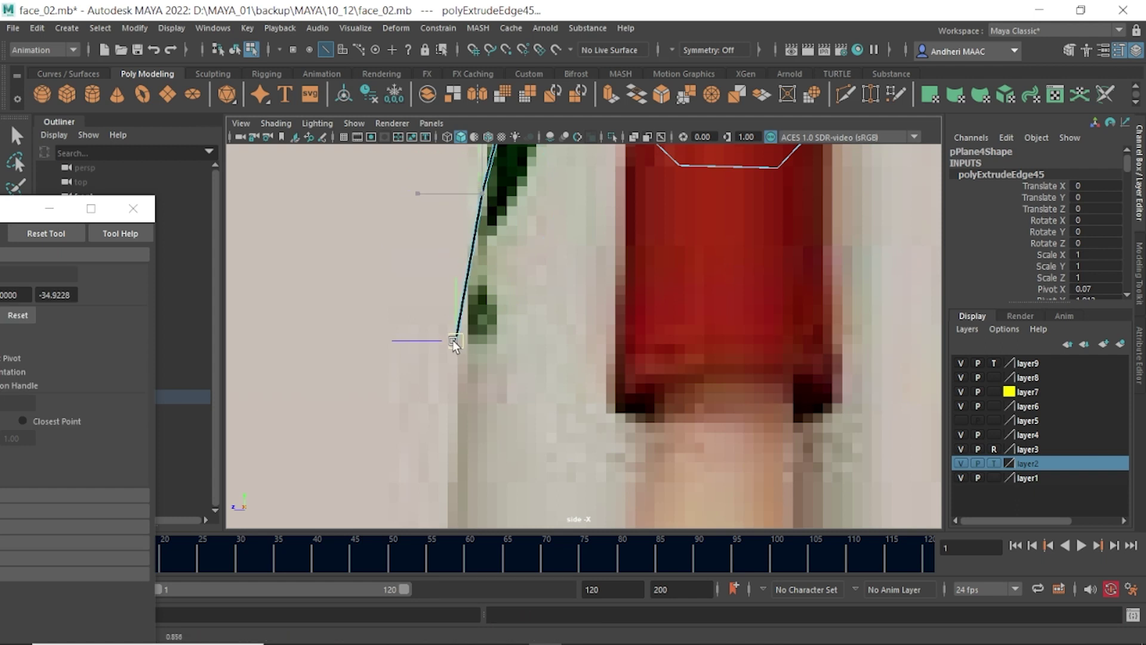
scroll(460, 343, down, 5)
alt+middle_drag(573, 409, 569, 277)
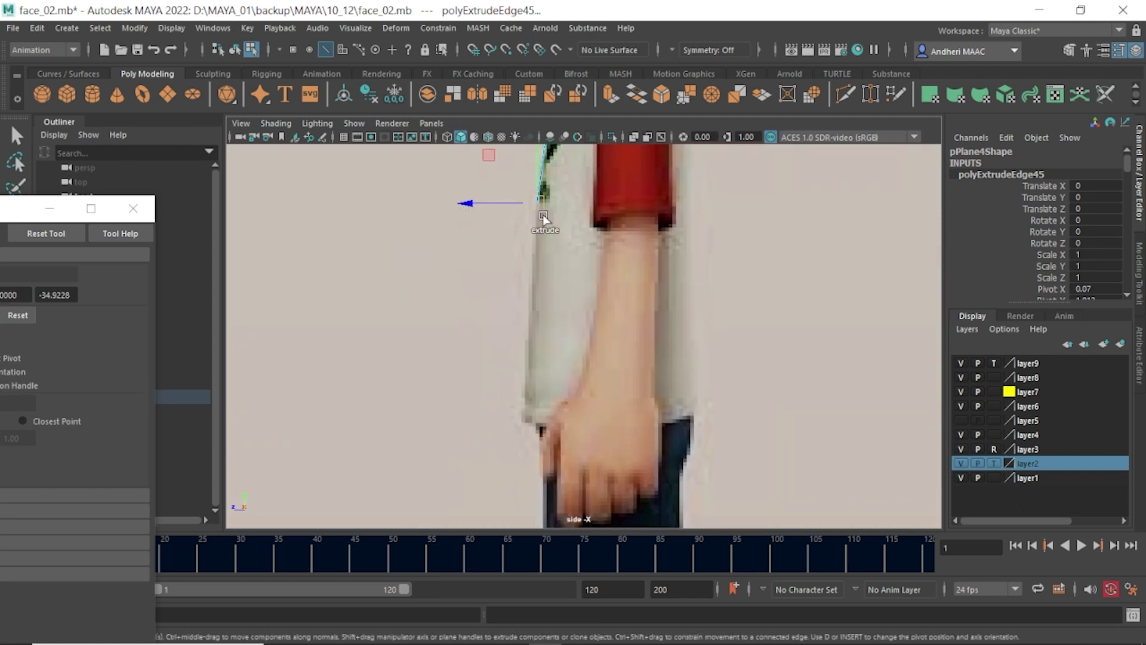
- Extrude and move new edges down the shirt side toward the hem
shift+right_click(546, 218)
click(545, 263)
key(w)
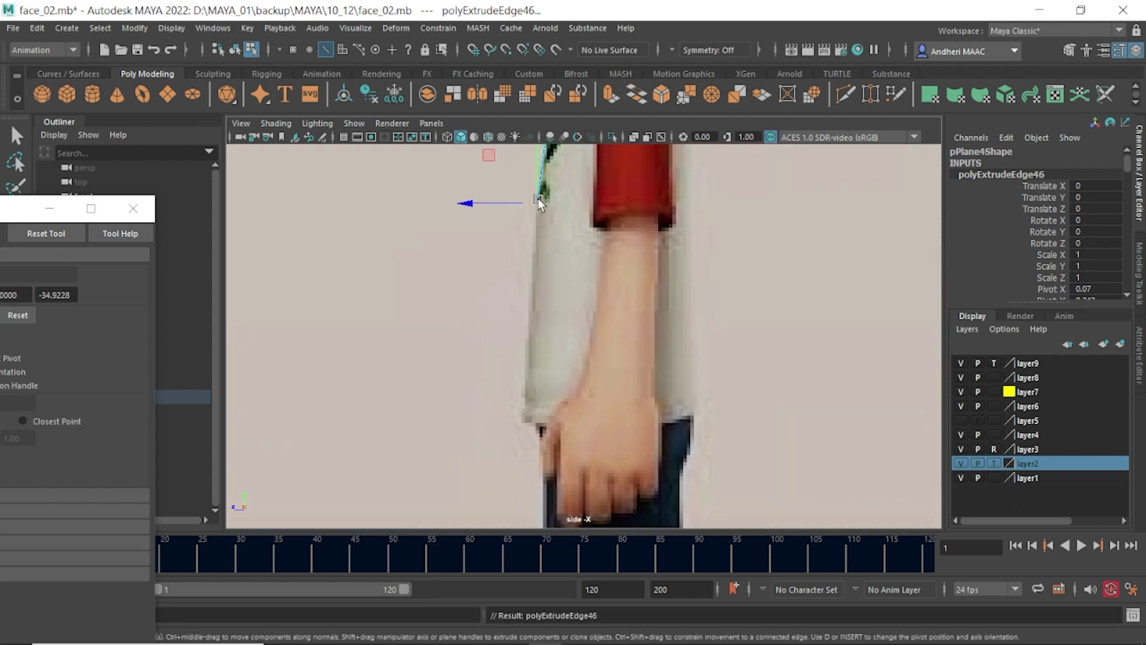
drag(538, 198, 534, 244)
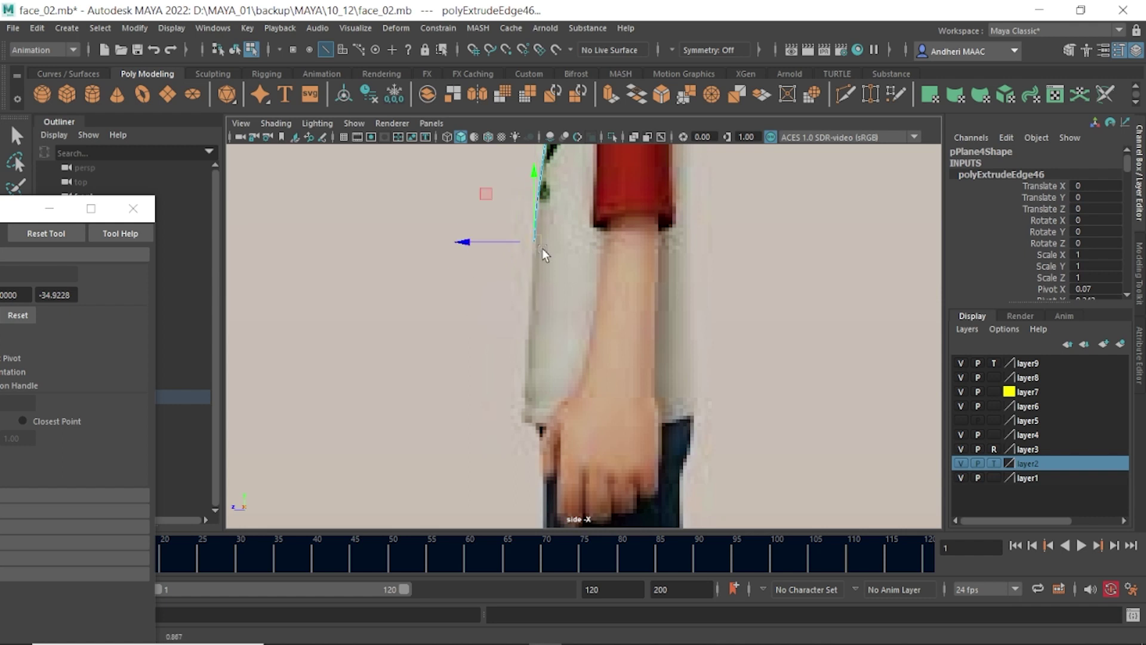
shift+right_click(542, 250)
click(529, 289)
key(w)
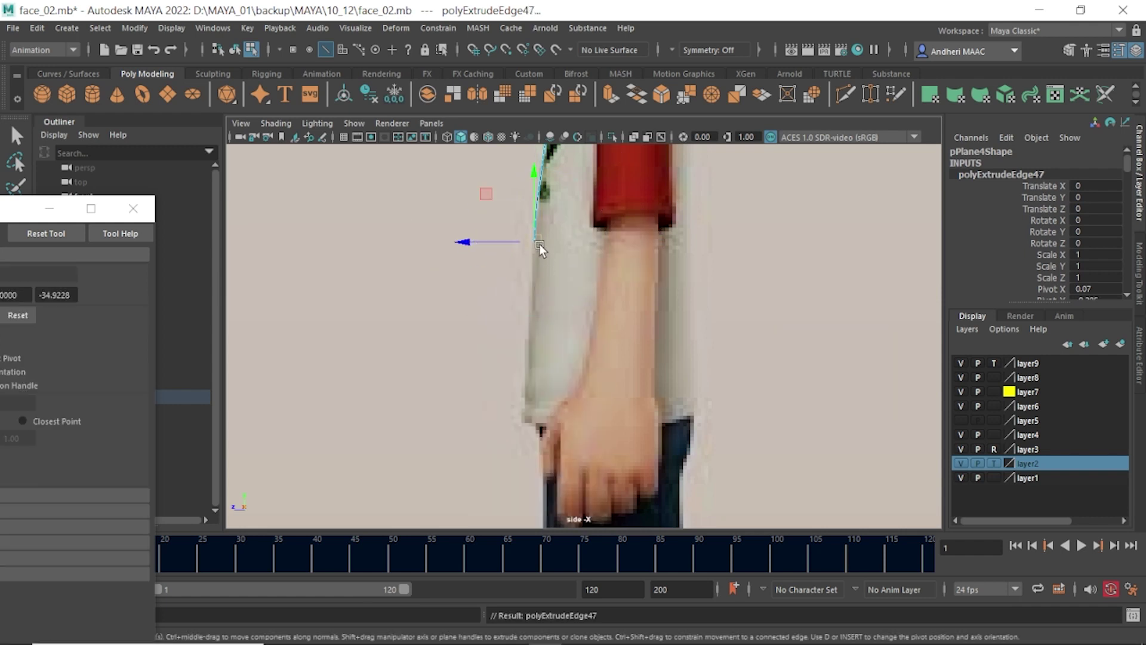
drag(539, 243, 532, 354)
- Add two more extruded edges, moving them down to near the shirt hem
shift+right_click(540, 320)
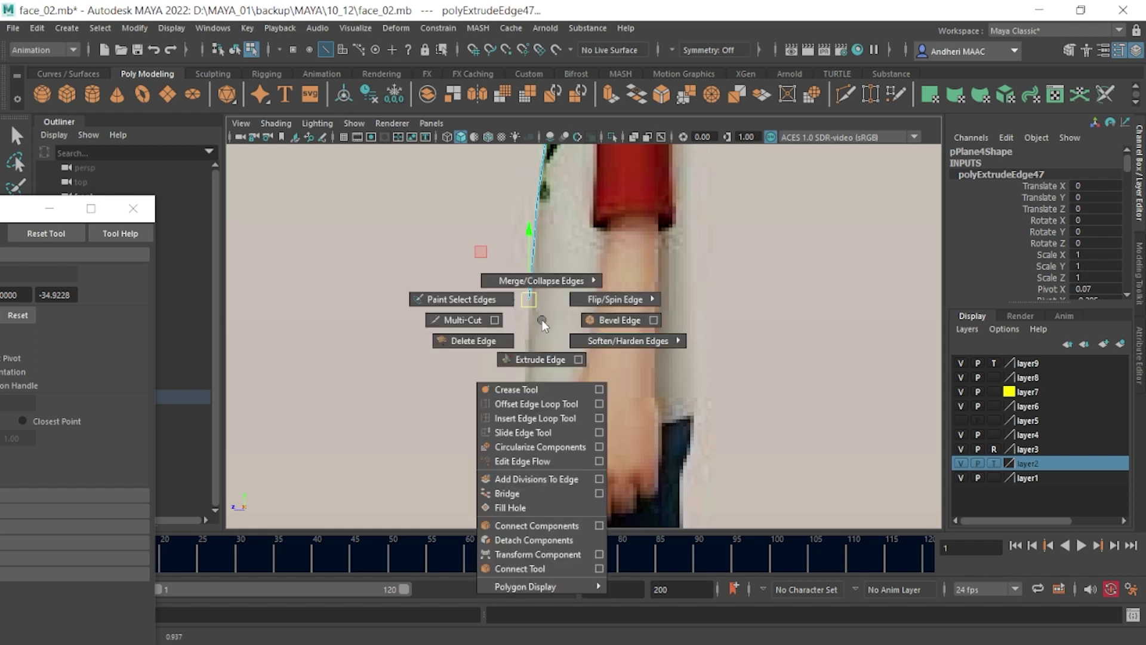
click(536, 359)
key(w)
drag(526, 360, 527, 385)
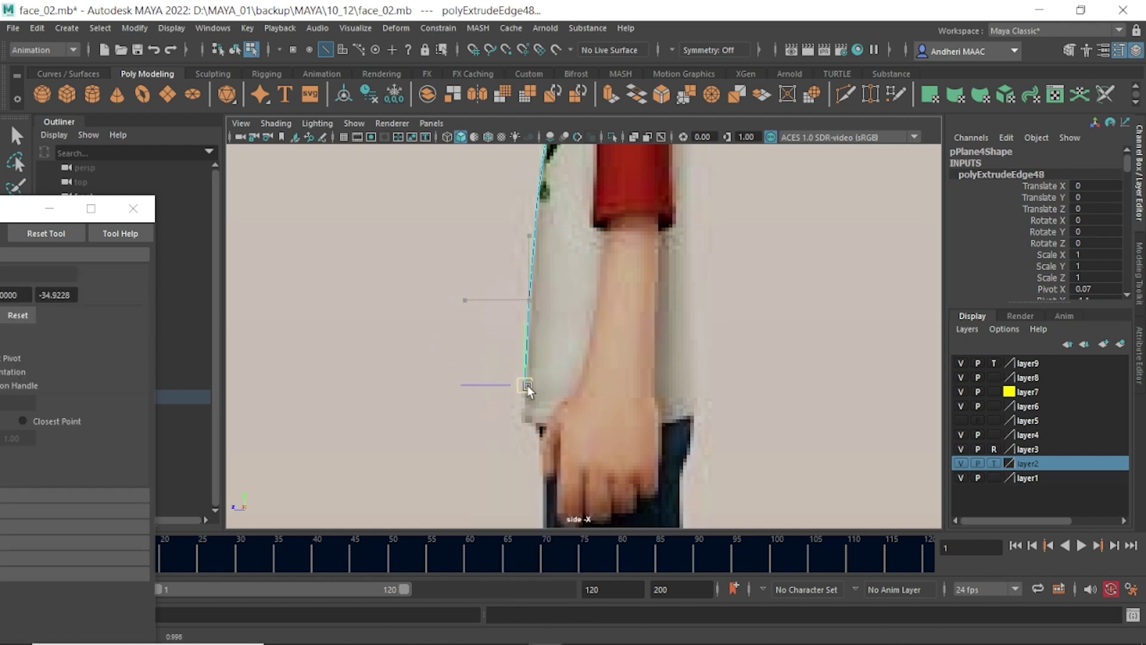
click(529, 360)
shift+right_click(537, 362)
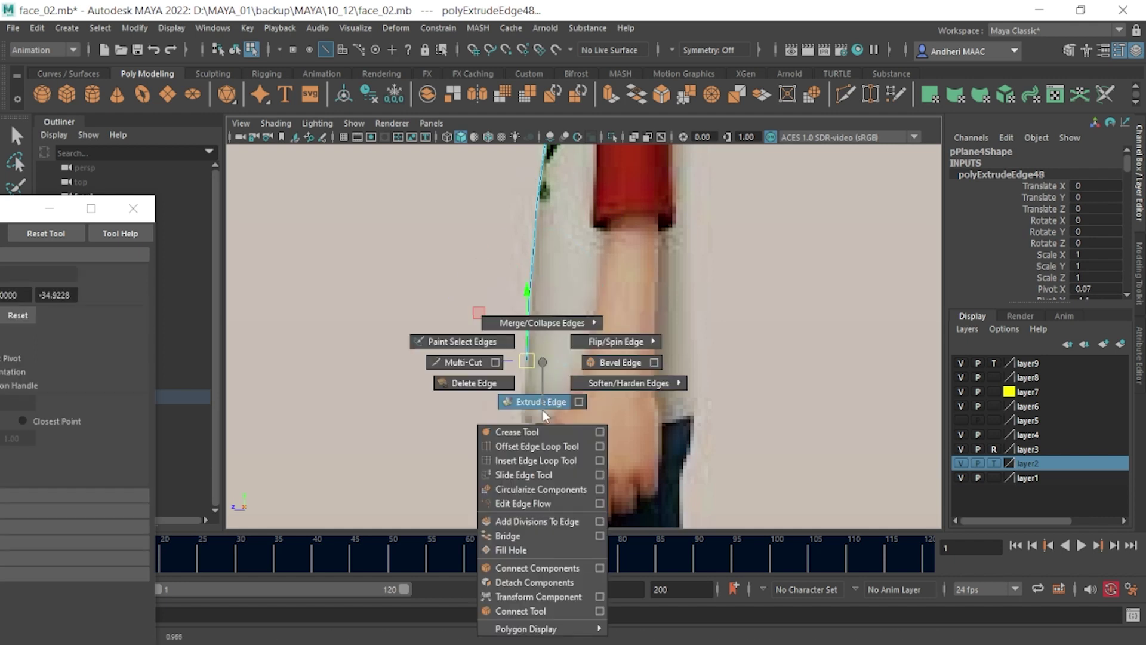
click(531, 399)
key(w)
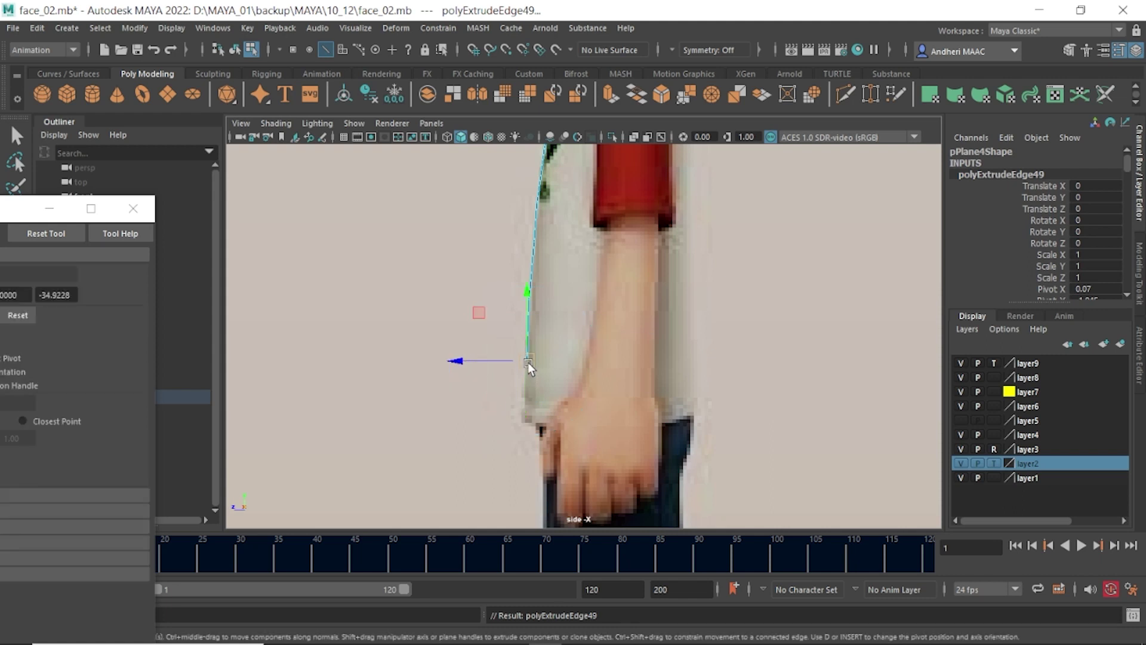
drag(528, 363, 526, 402)
- Extrude further edges from the strip end and pull them down along the arm
click(528, 403)
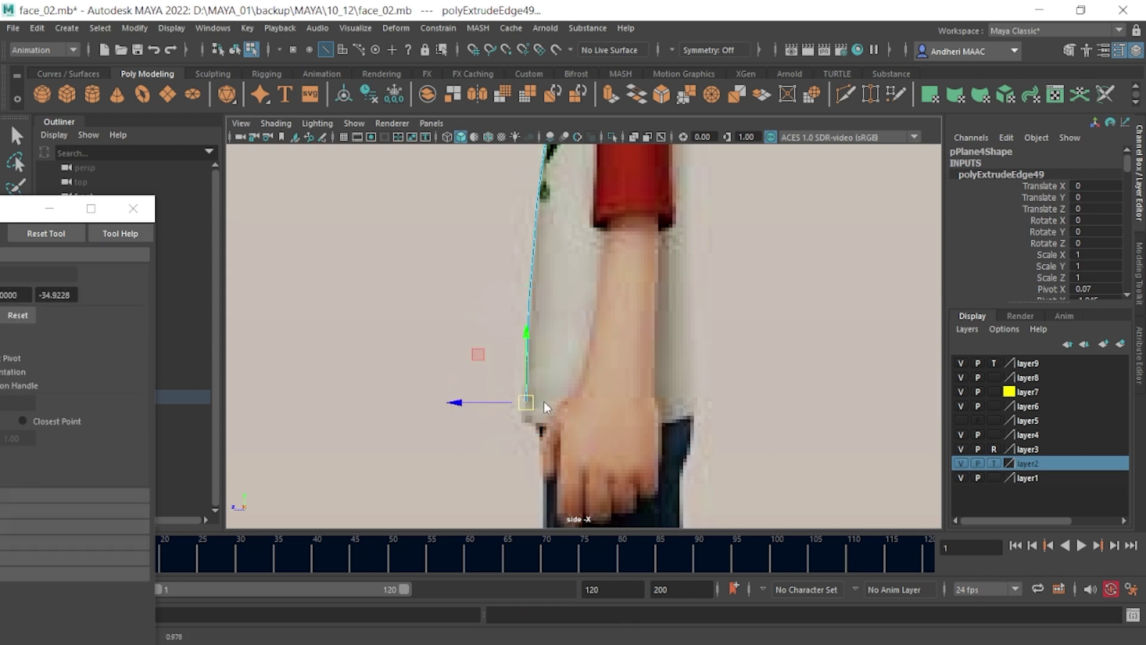
shift+right_drag(543, 363, 541, 414)
click(541, 415)
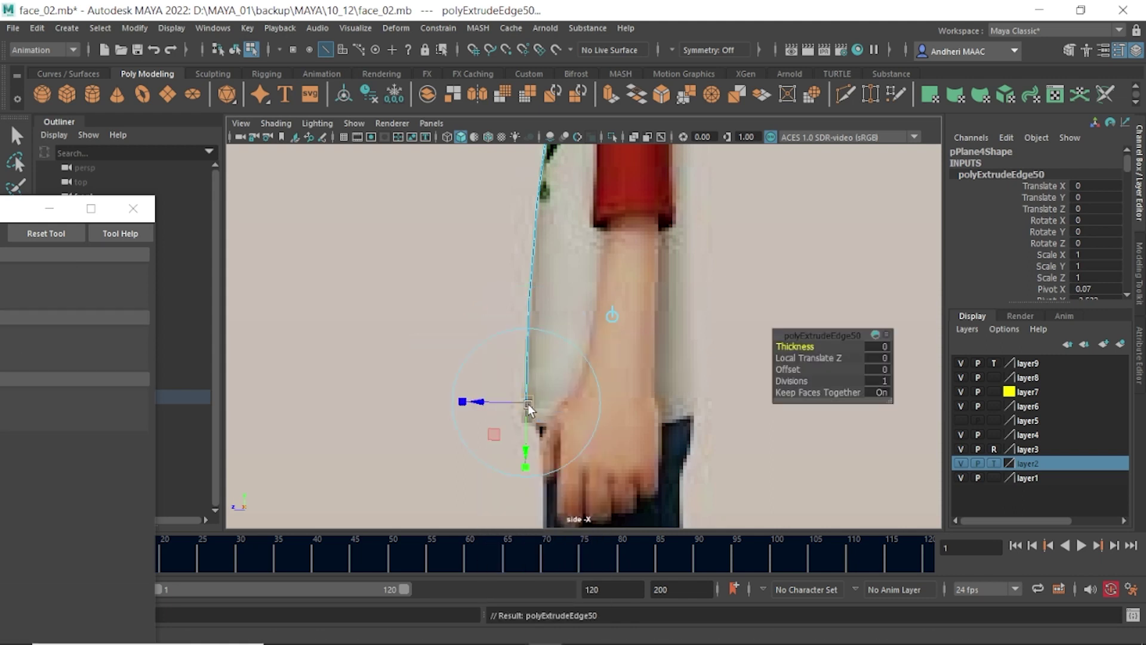
key(w)
click(484, 399)
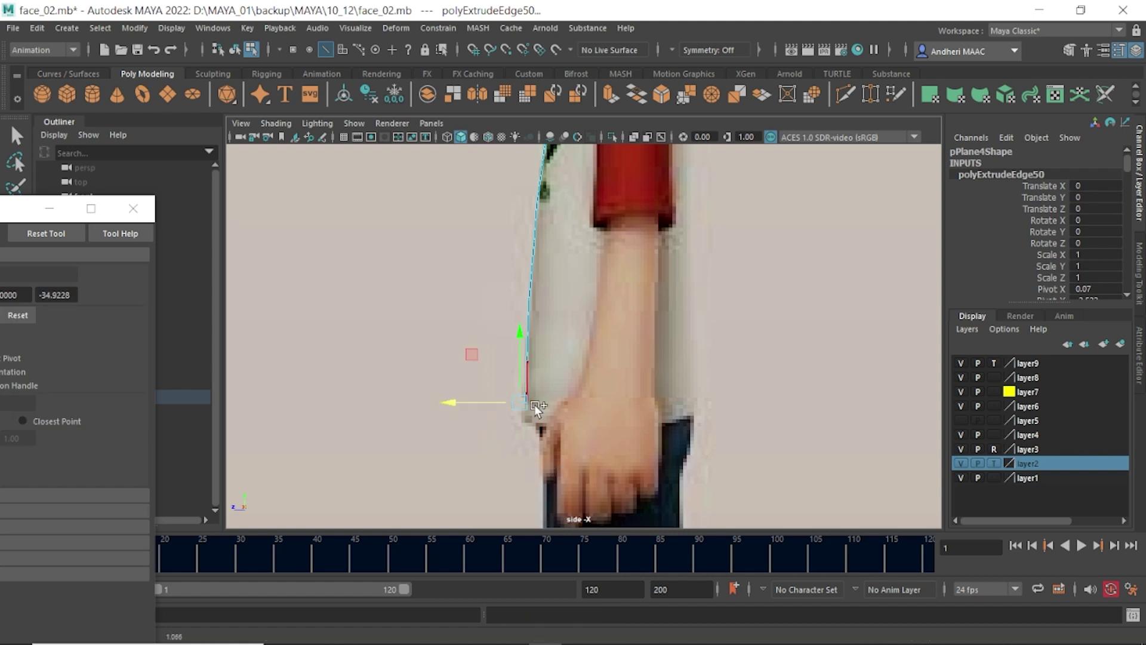
shift+right_drag(529, 365, 532, 412)
click(531, 412)
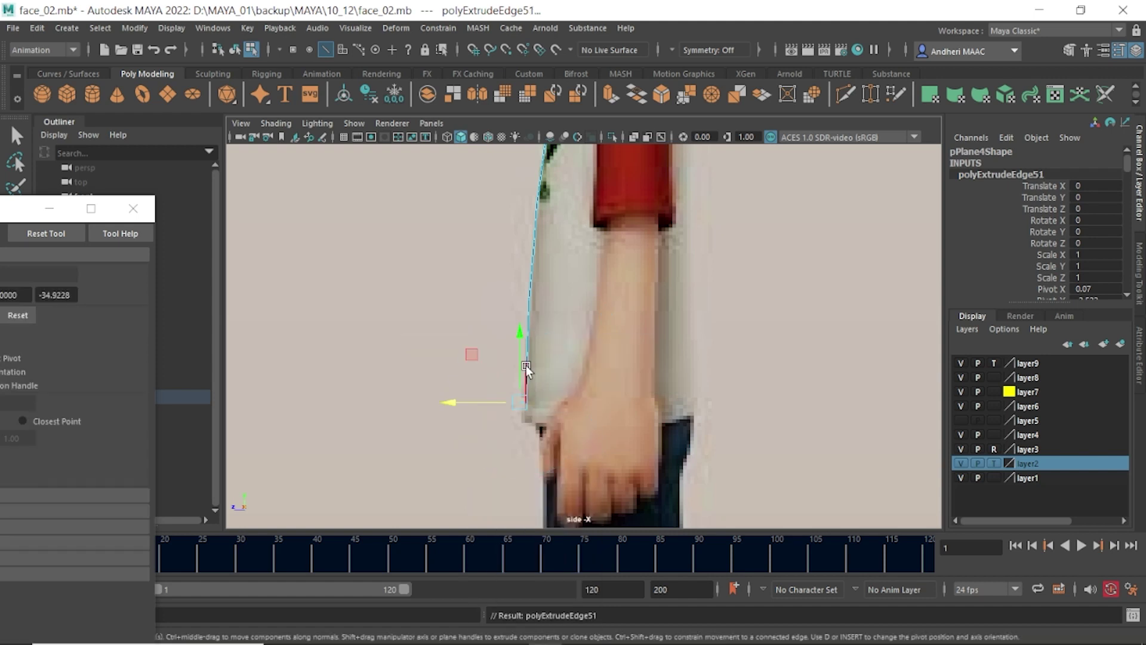
drag(520, 336, 548, 409)
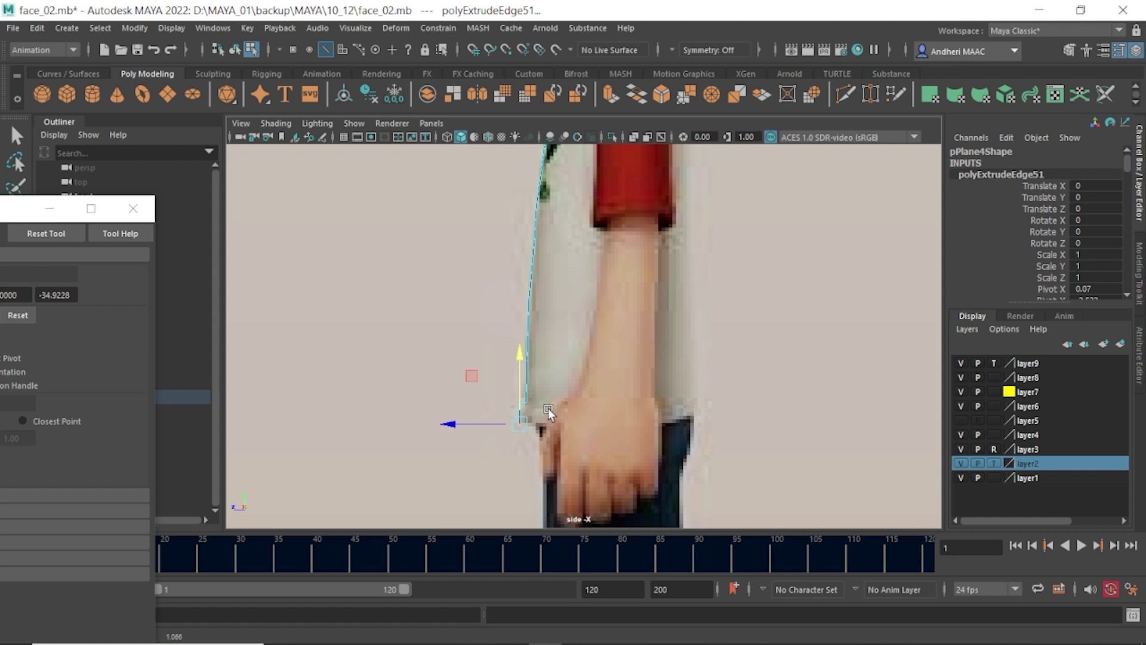
- Extrude the next edges down the forearm to the hand, then check in perspective
shift+right_drag(543, 365, 537, 410)
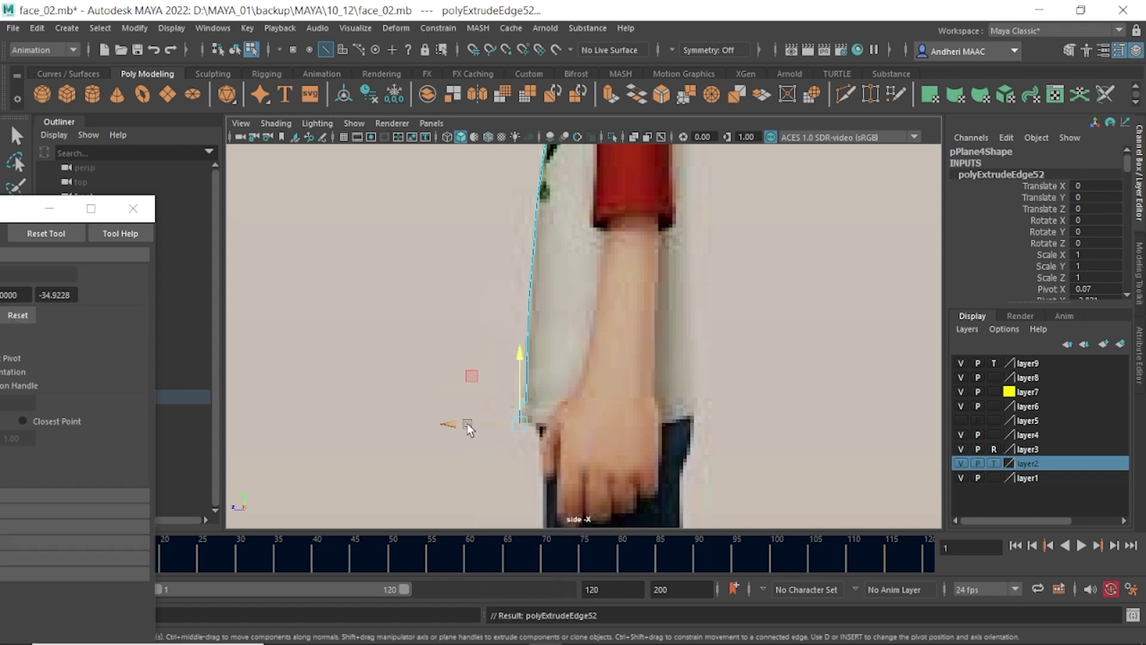
drag(468, 425, 471, 428)
alt+middle_drag(626, 424, 614, 277)
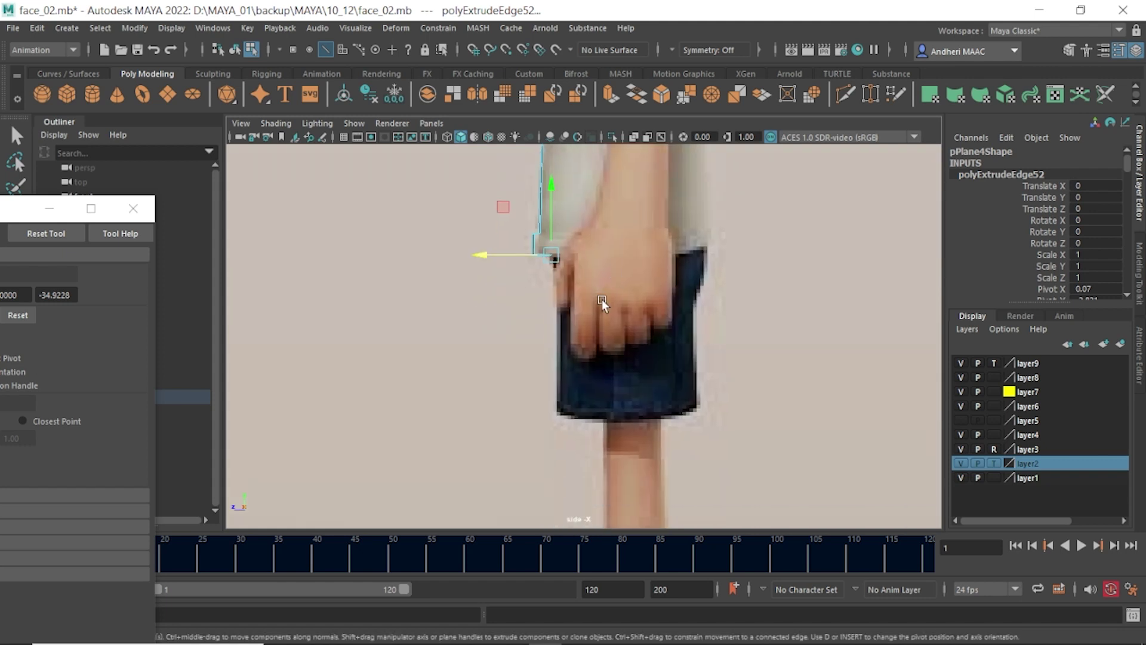
shift+right_drag(602, 300, 604, 347)
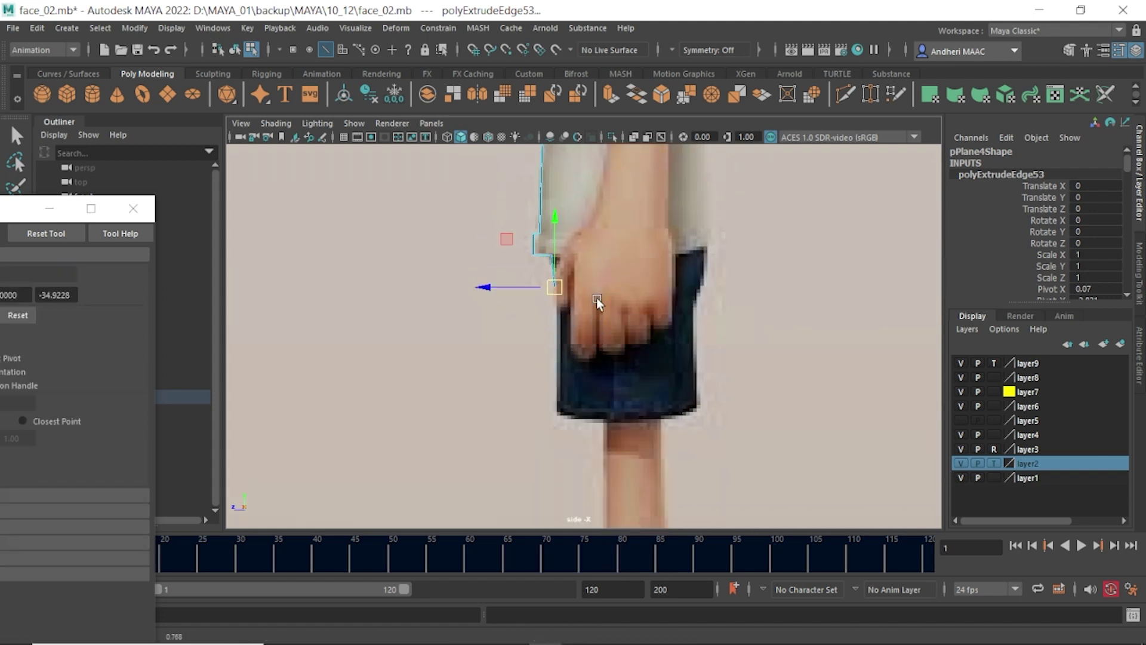
key(space)
mouse_move(599, 298)
mouse_down()
mouse_move(599, 327)
mouse_move(554, 313)
mouse_move(553, 358)
mouse_up()
scroll(599, 327, down, 5)
key(space)
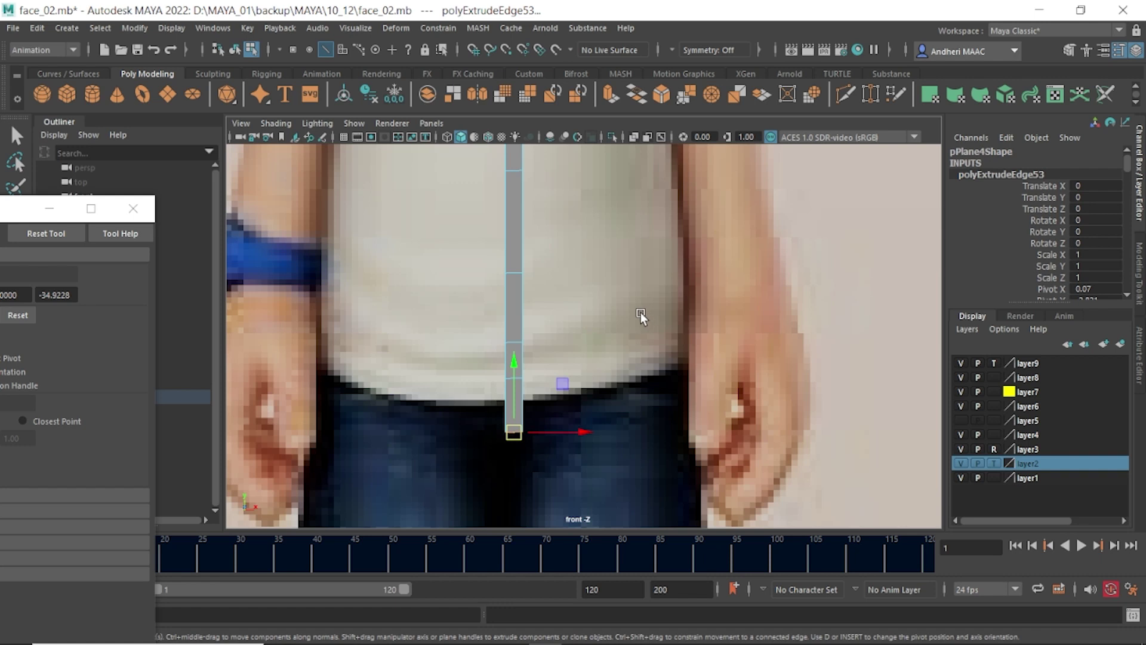
key(space)
mouse_move(640, 313)
mouse_down()
mouse_move(583, 330)
mouse_move(622, 429)
mouse_move(628, 360)
mouse_up()
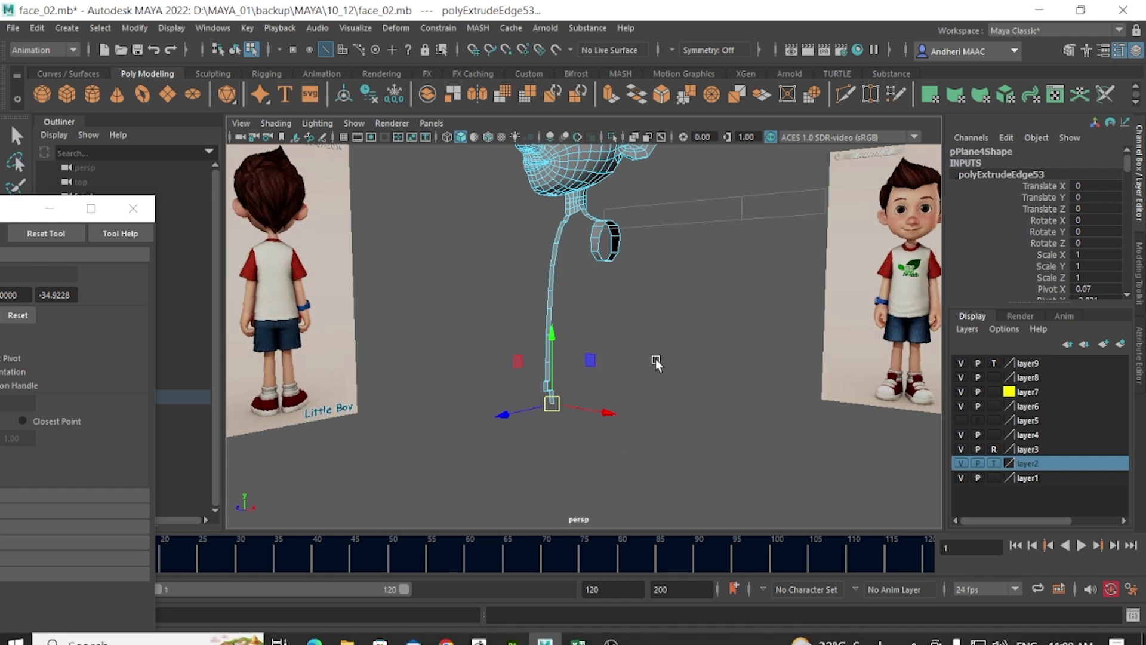
scroll(880, 340, down, 3)
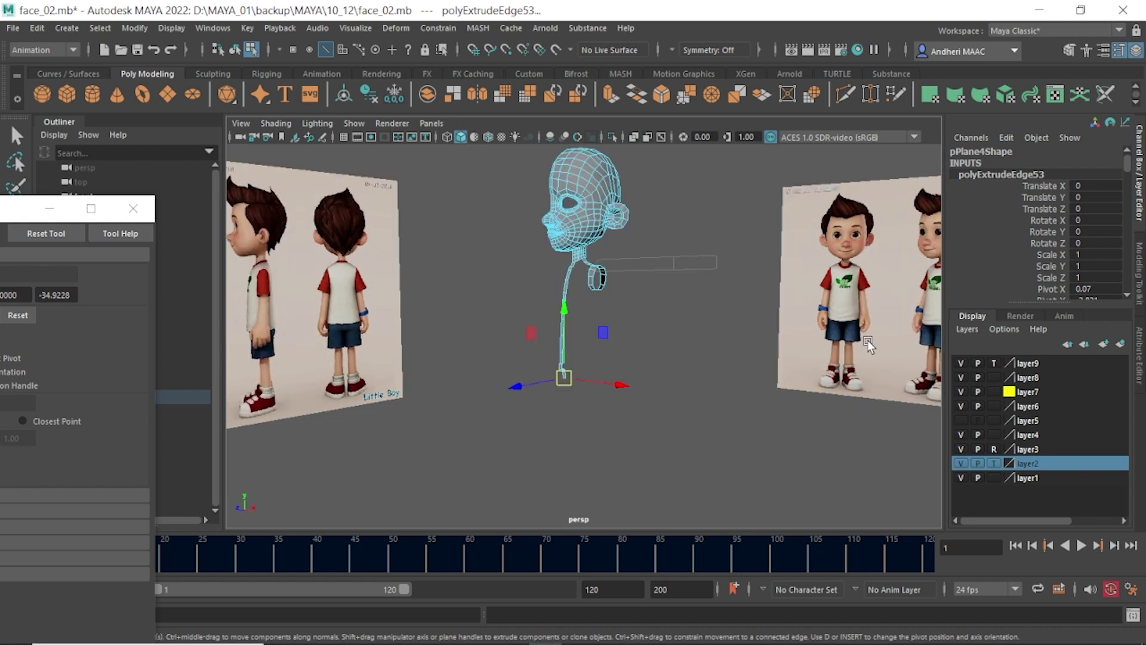
scroll(868, 339, down, 2)
scroll(868, 339, down, 2)
scroll(867, 346, up, 4)
scroll(574, 382, up, 2)
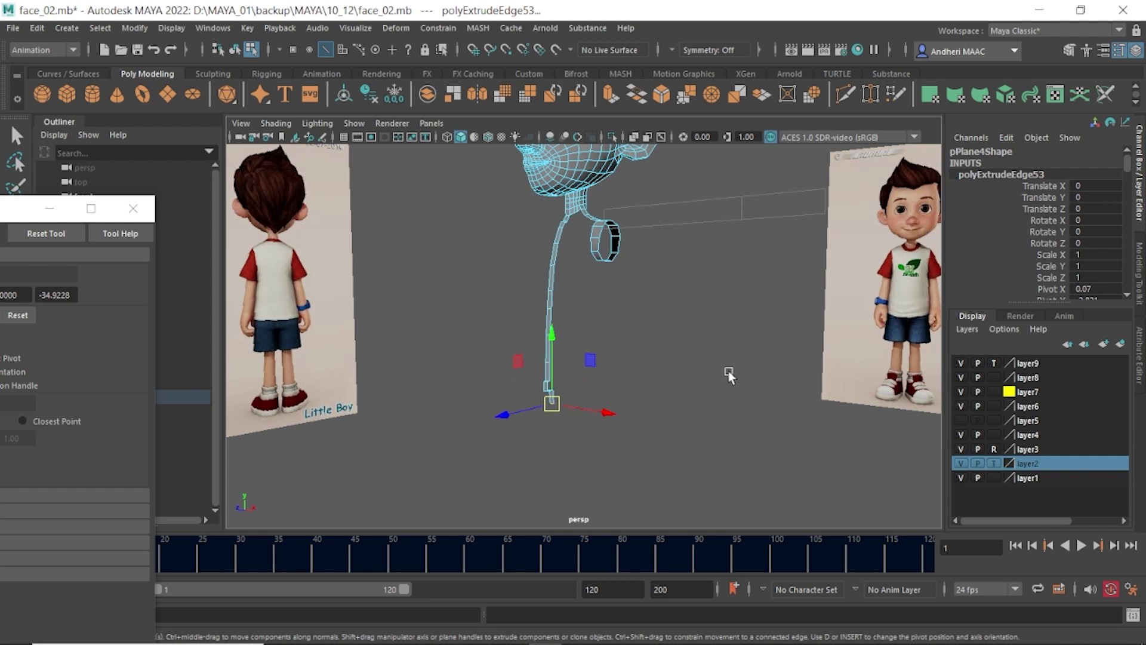
key(space)
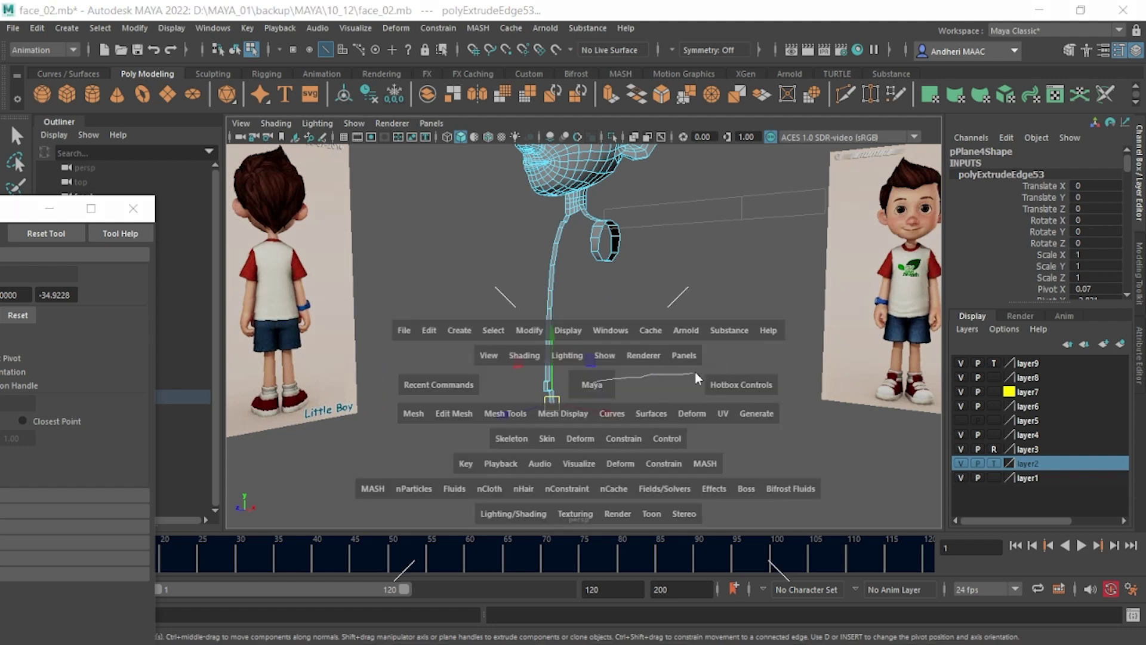
drag(695, 371, 647, 323)
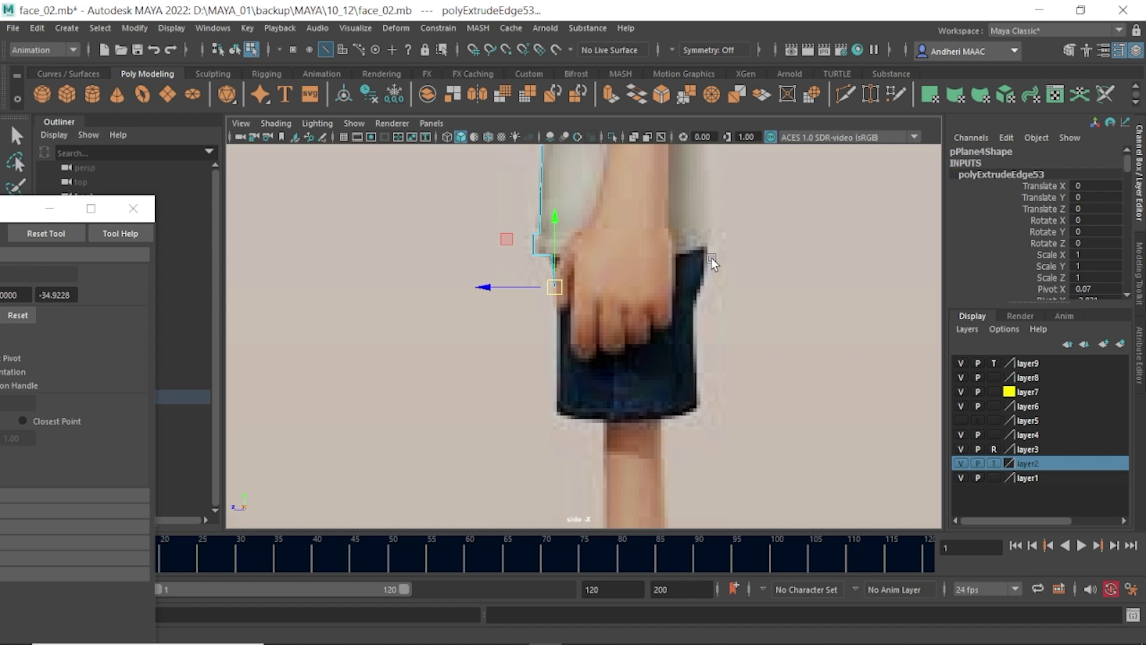
- Extrude edges from the wrist down onto the fist and across the knuckles
scroll(641, 394, up, 3)
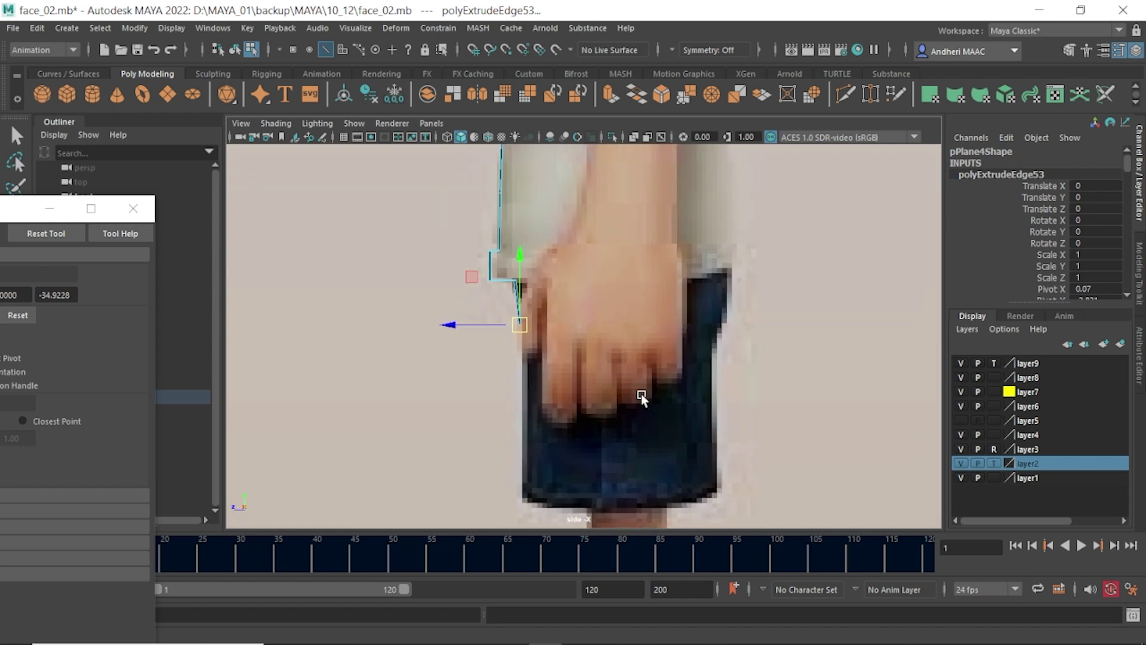
shift+right_drag(562, 292, 564, 331)
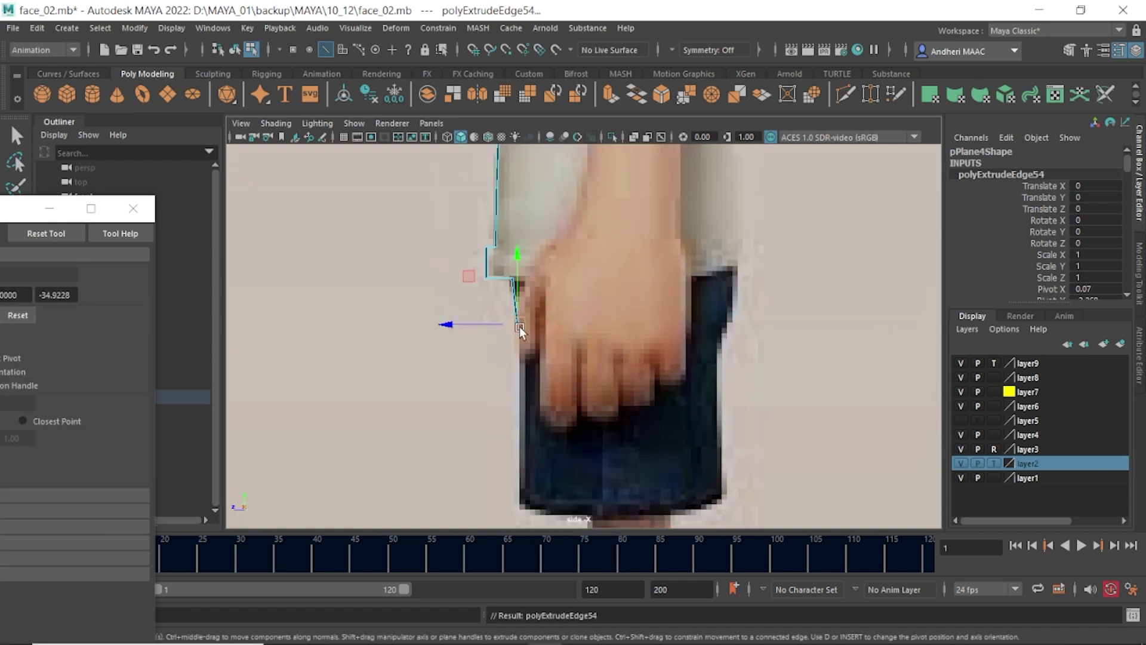
mouse_move(519, 327)
mouse_down()
mouse_move(539, 380)
mouse_move(542, 364)
mouse_up()
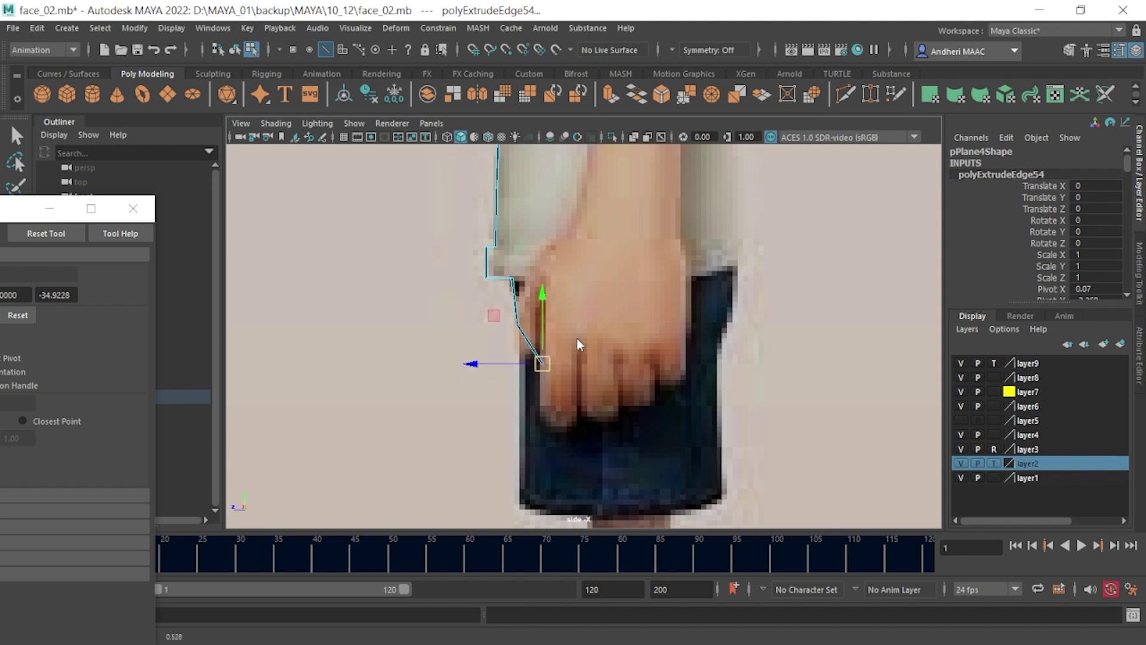
shift+right_drag(577, 338, 578, 381)
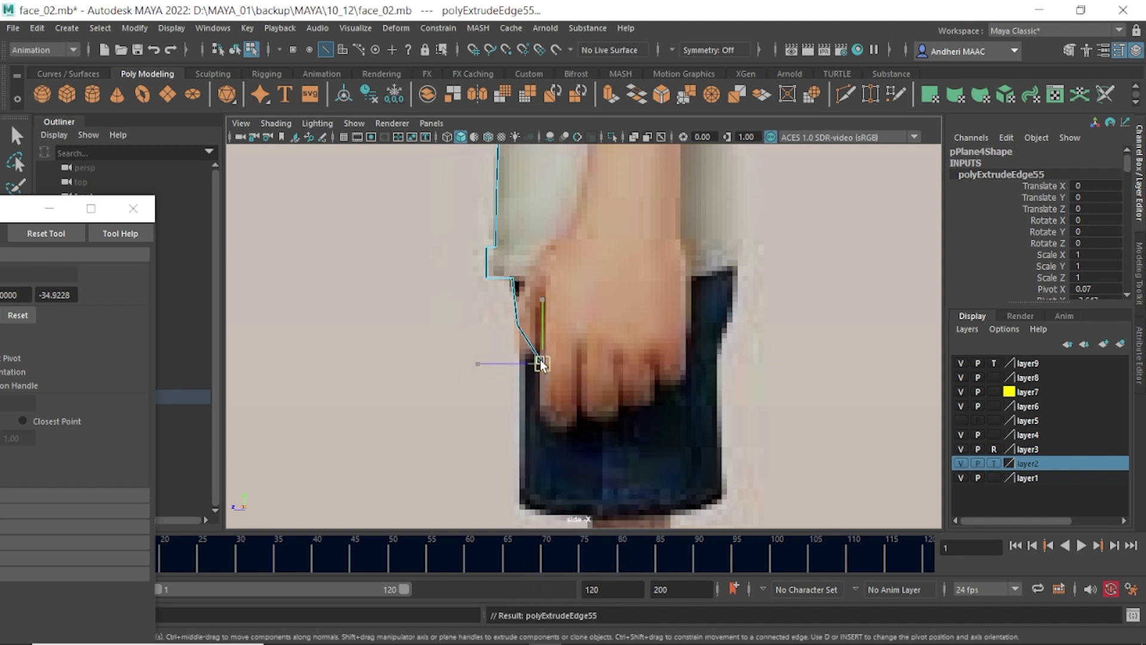
drag(542, 363, 587, 380)
shift+right_drag(627, 363, 637, 403)
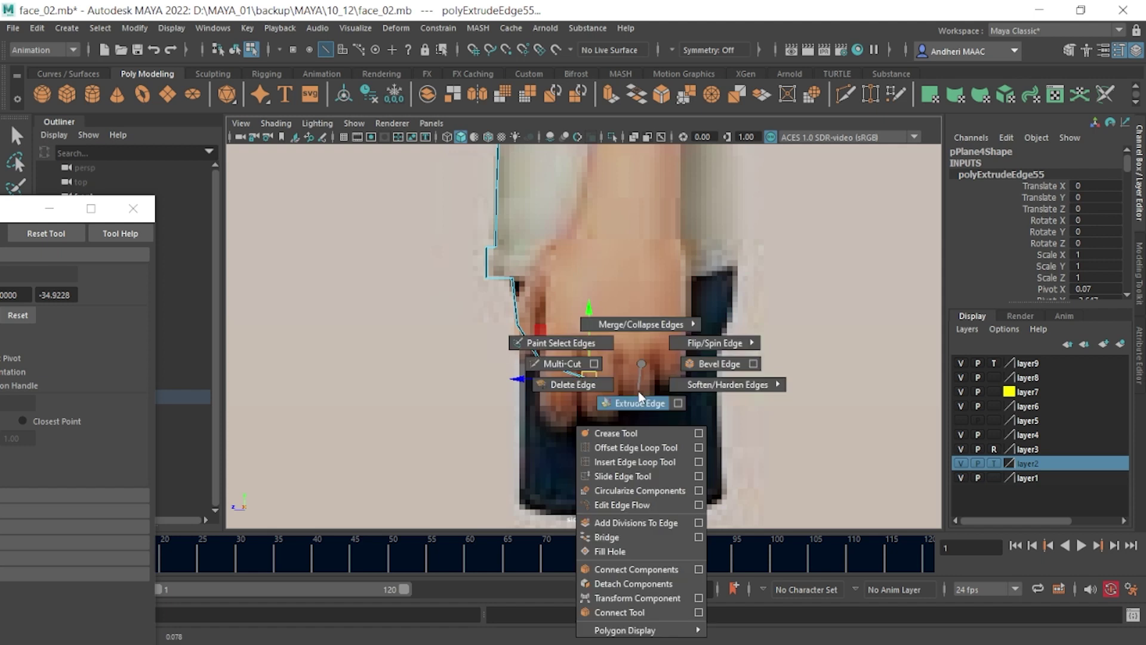
drag(585, 378, 640, 381)
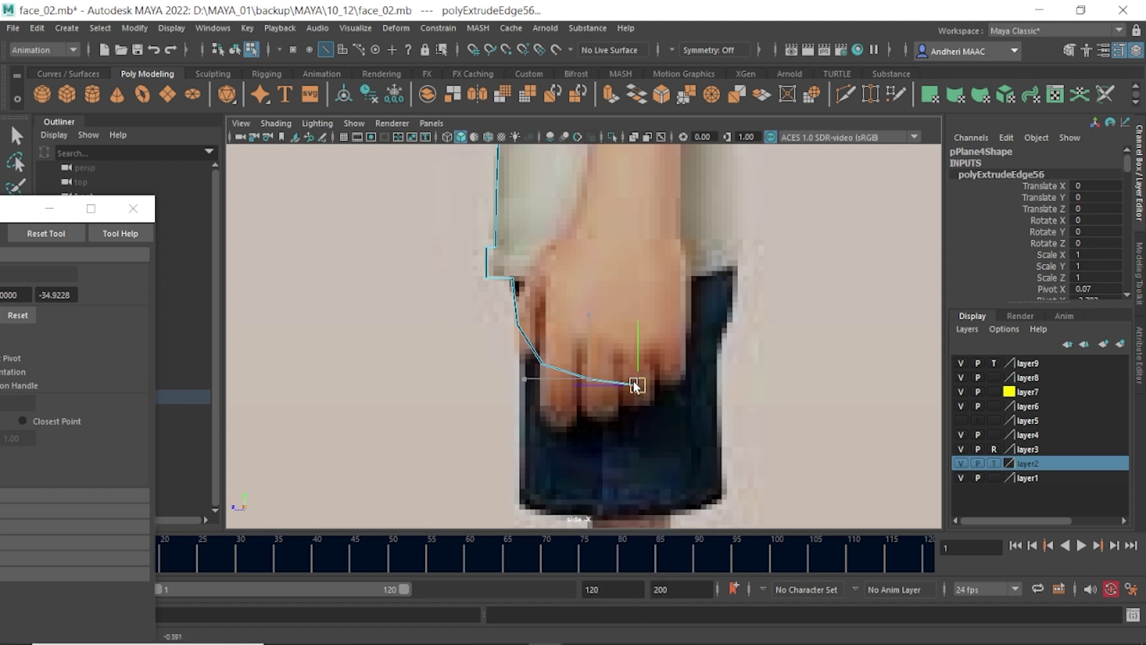
- Extrude edges across the bottom of the fist to its far corner
shift+right_click(687, 399)
shift+right_drag(688, 400, 770, 382)
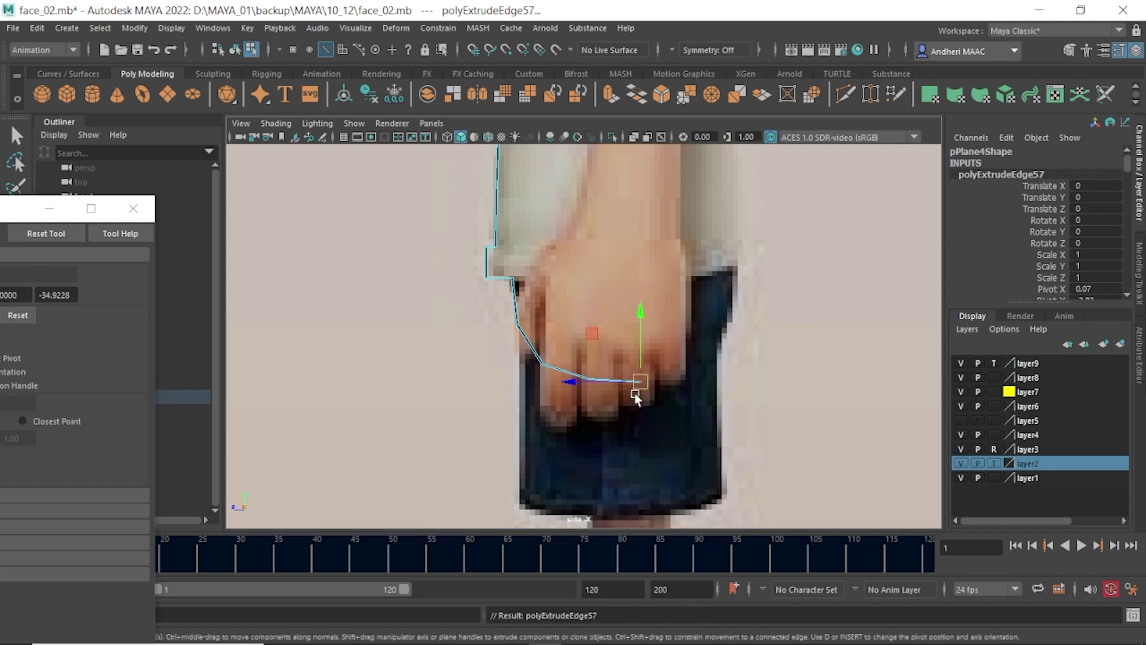
drag(640, 381, 714, 369)
shift+right_drag(690, 397, 716, 402)
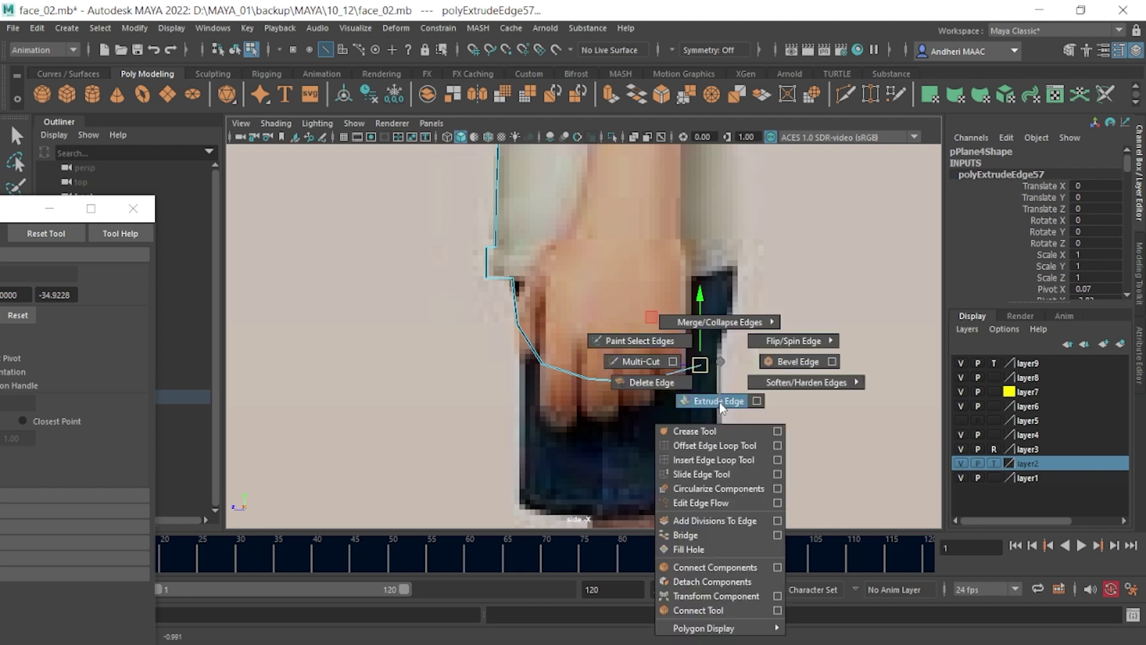
mouse_move(714, 365)
mouse_down()
mouse_move(736, 348)
mouse_move(730, 321)
mouse_up()
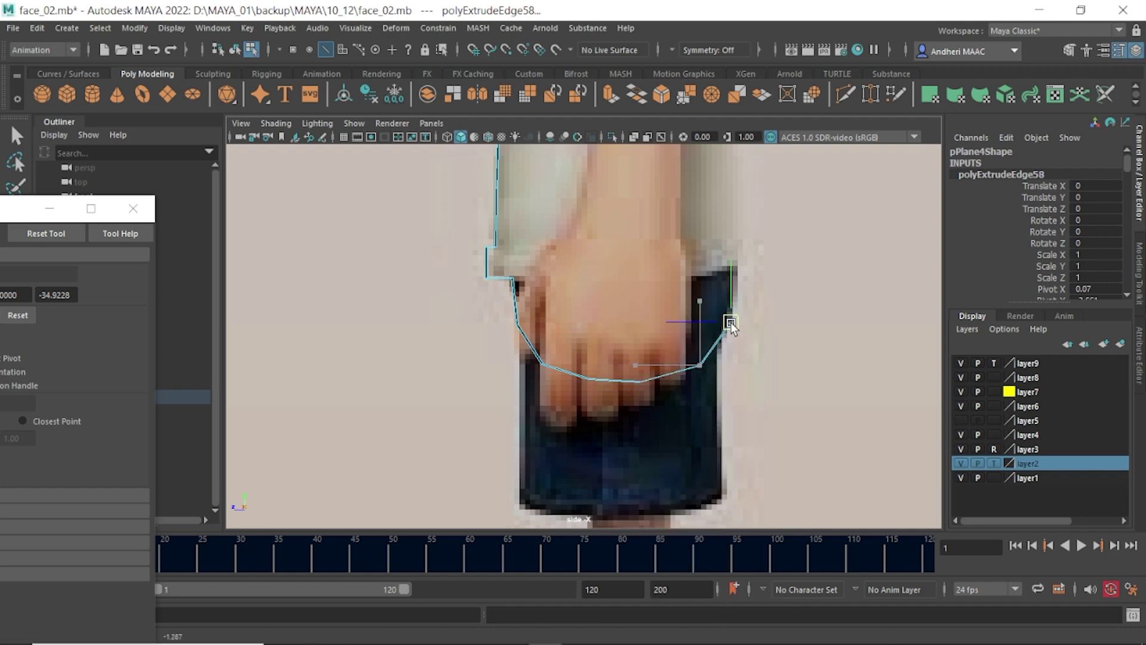
- Extrude edges up the far side and back of the hand toward the wrist
alt+middle_drag(753, 293, 700, 395)
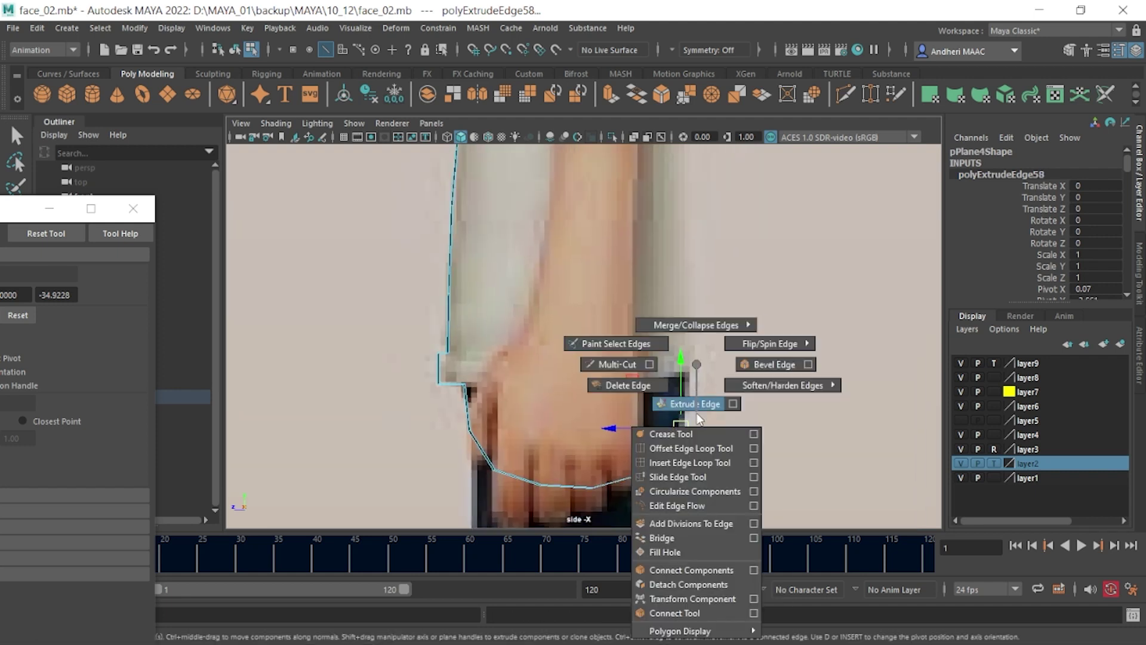
shift+right_drag(696, 389, 692, 403)
drag(680, 425, 697, 377)
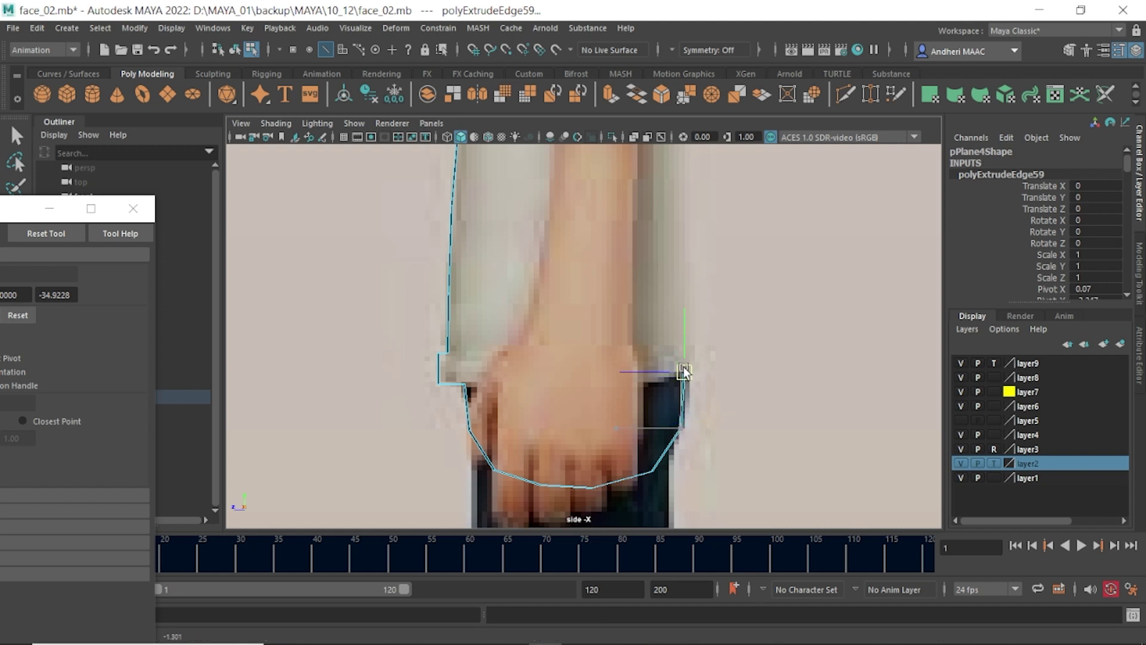
shift+right_drag(713, 380, 711, 406)
key(w)
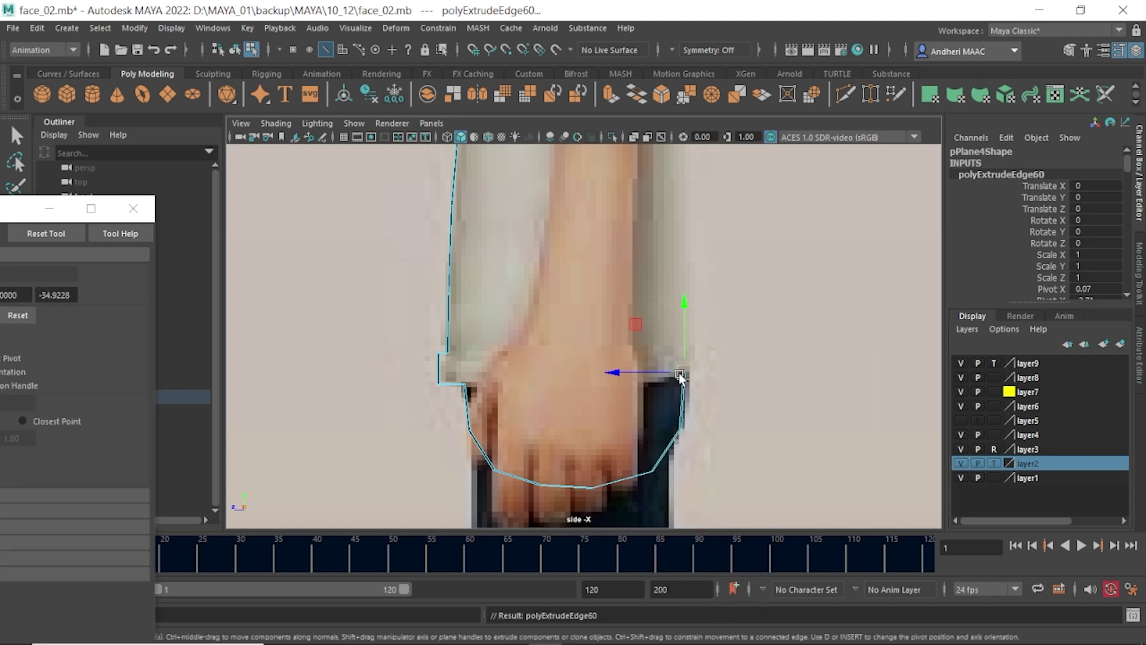
middle_drag(706, 376, 703, 329)
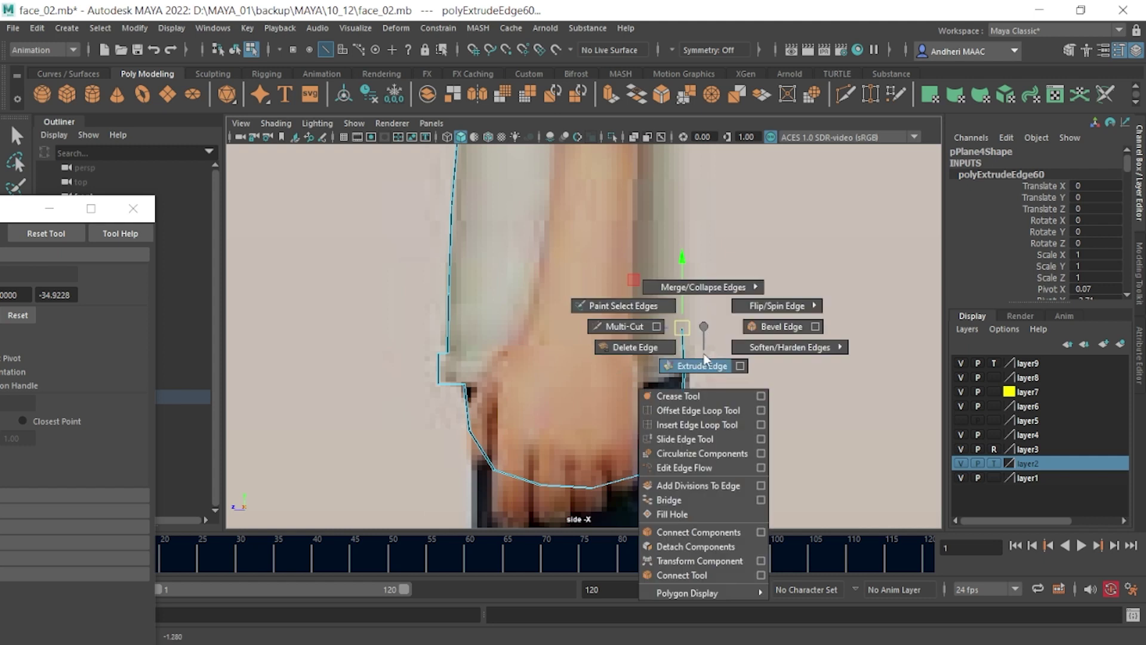
shift+right_drag(704, 330, 705, 358)
drag(603, 326, 619, 329)
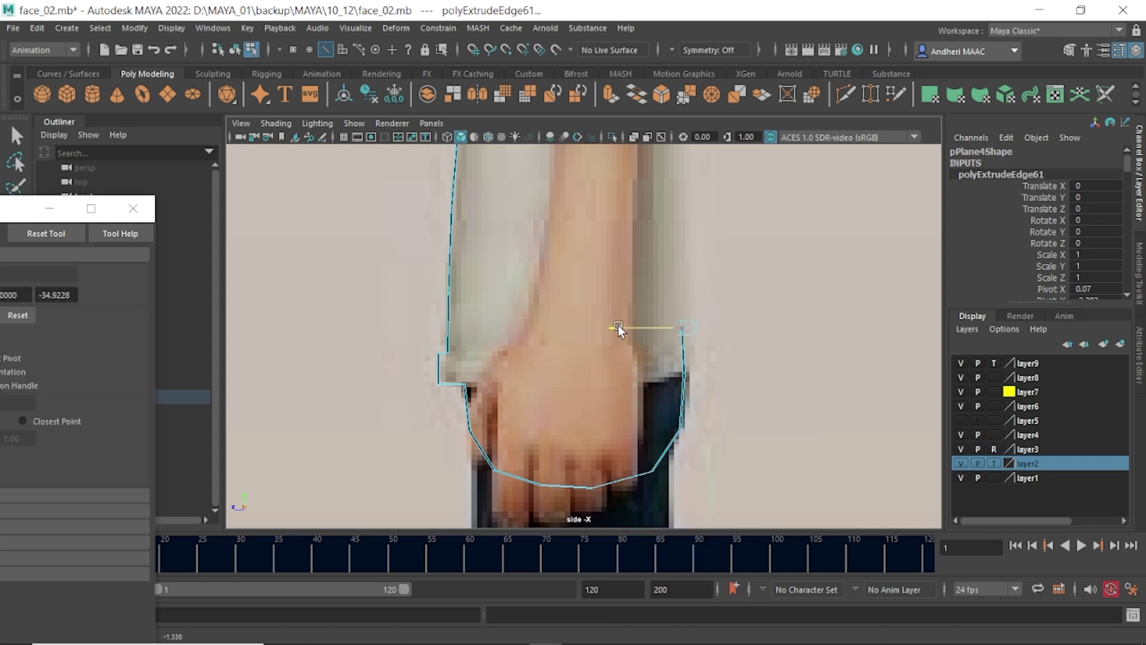
- Extrude more edges along the wrist line, working inward toward the sleeve
shift+right_drag(678, 328, 690, 374)
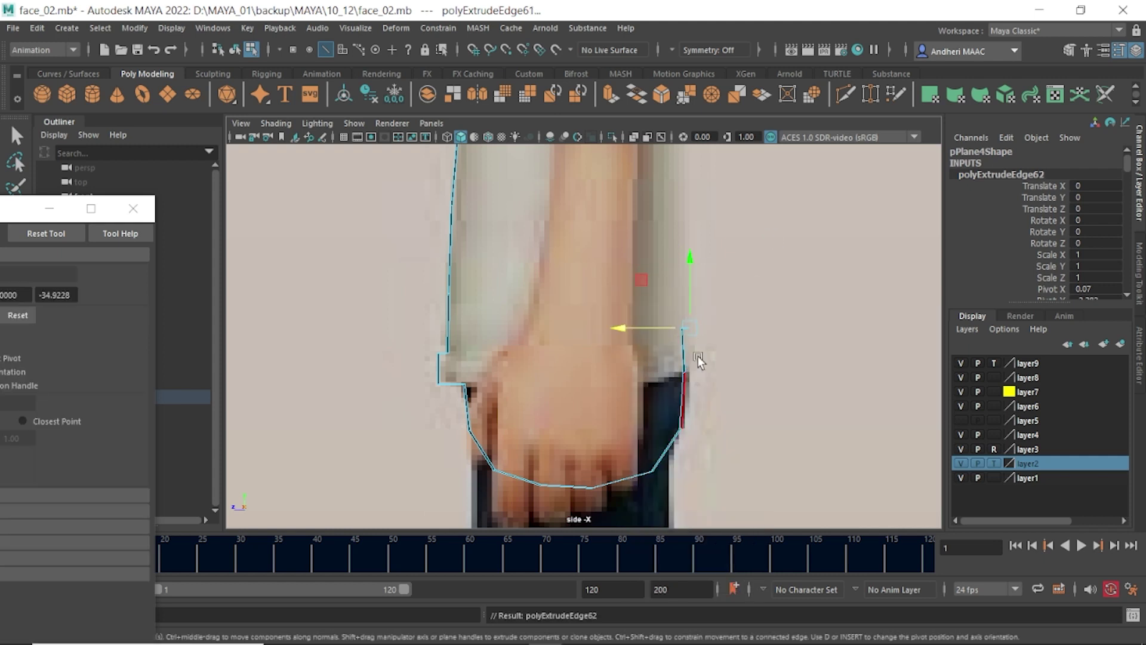
drag(692, 328, 691, 371)
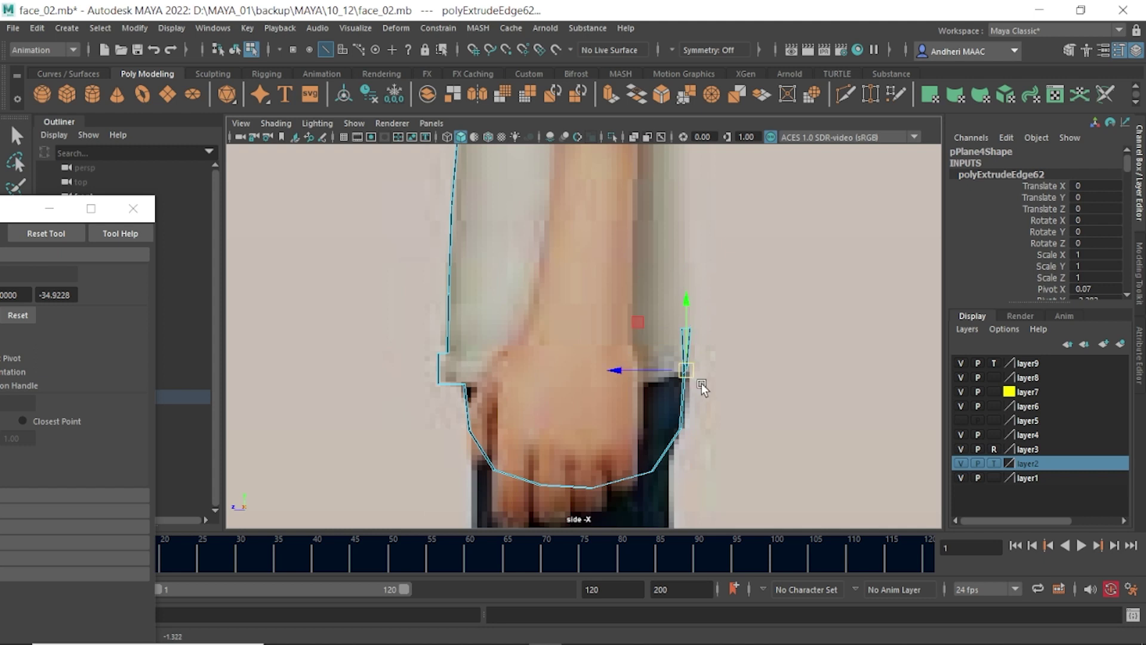
shift+right_drag(694, 375, 695, 401)
drag(654, 375, 631, 374)
shift+right_drag(693, 373, 697, 397)
key(w)
drag(711, 317, 711, 301)
shift+right_drag(649, 340, 642, 366)
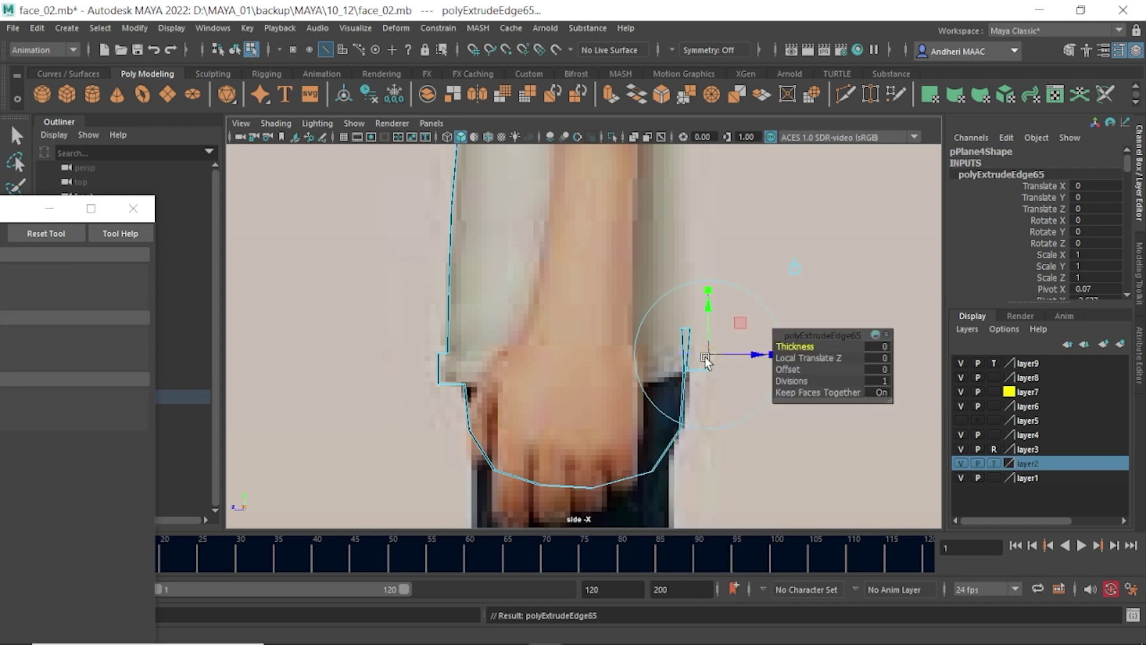
drag(646, 356, 633, 359)
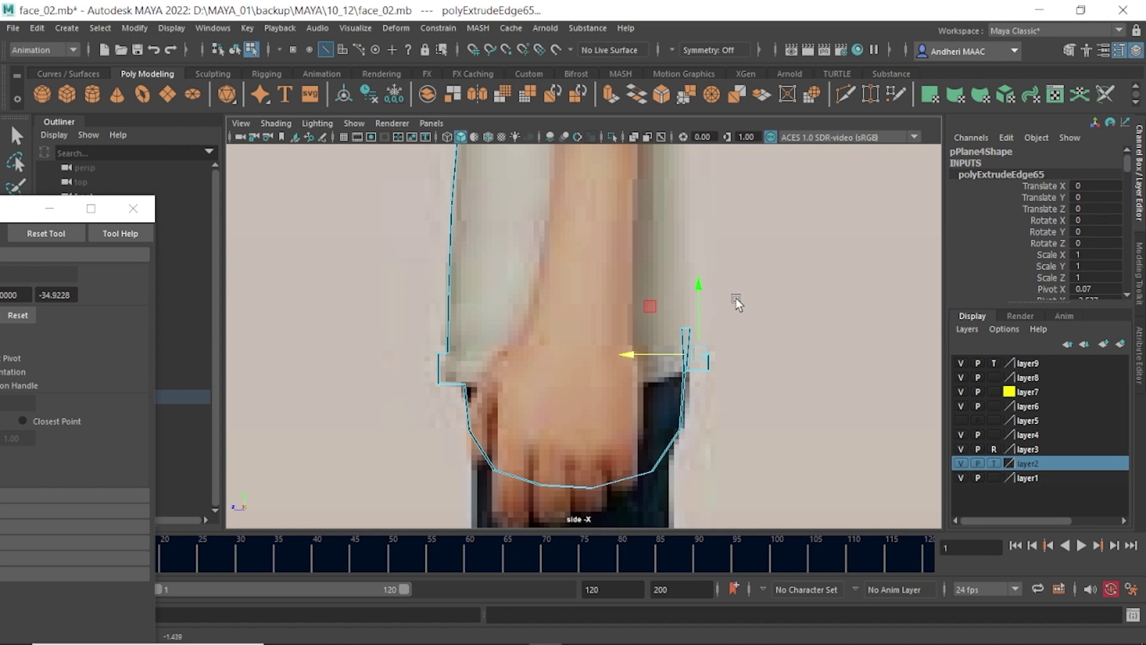
alt+middle_drag(735, 297, 668, 413)
- Extrude the arm strip's end edge and pull it up along the arm outline
shift+right_drag(665, 351, 661, 393)
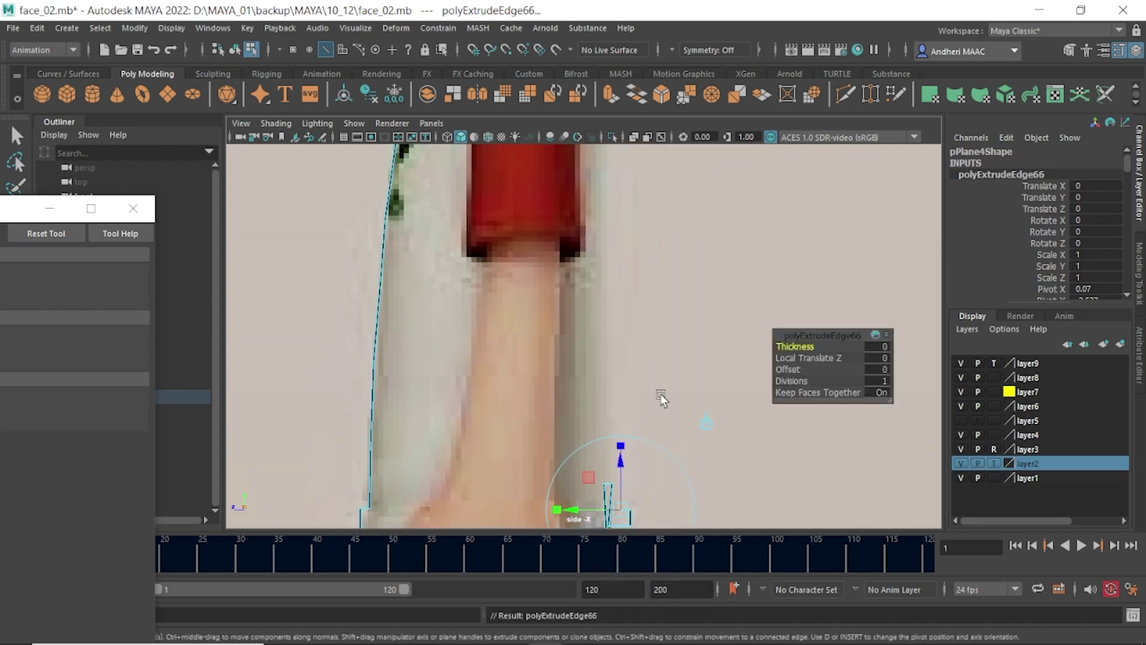
key(w)
drag(616, 495, 624, 310)
alt+middle_drag(624, 311, 602, 290)
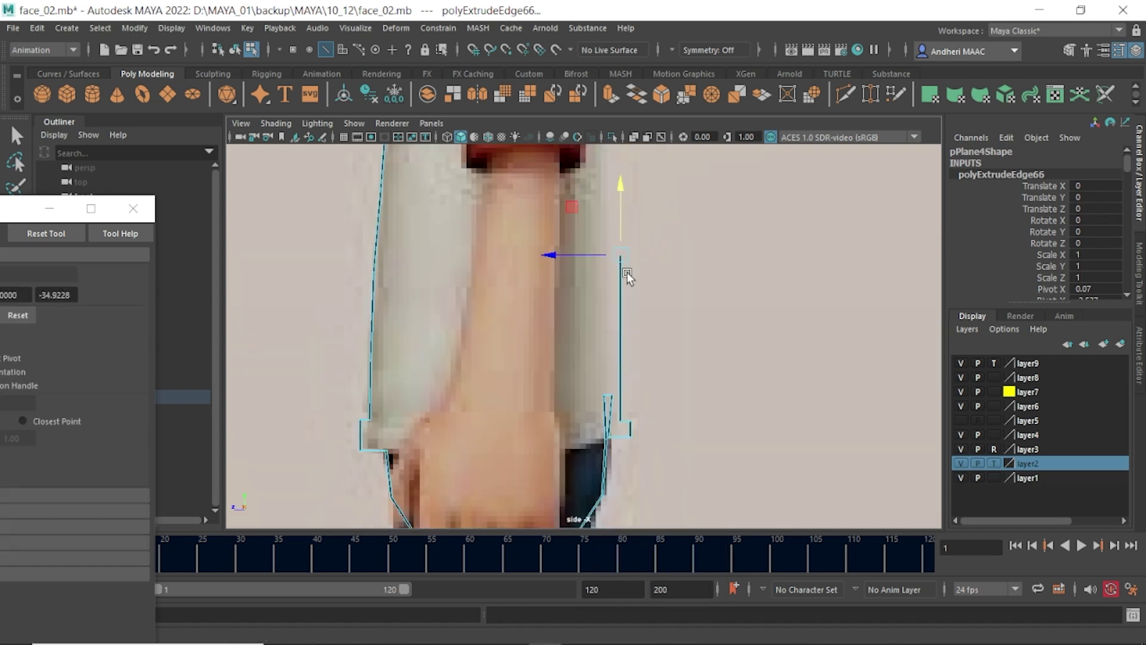
drag(602, 290, 597, 345)
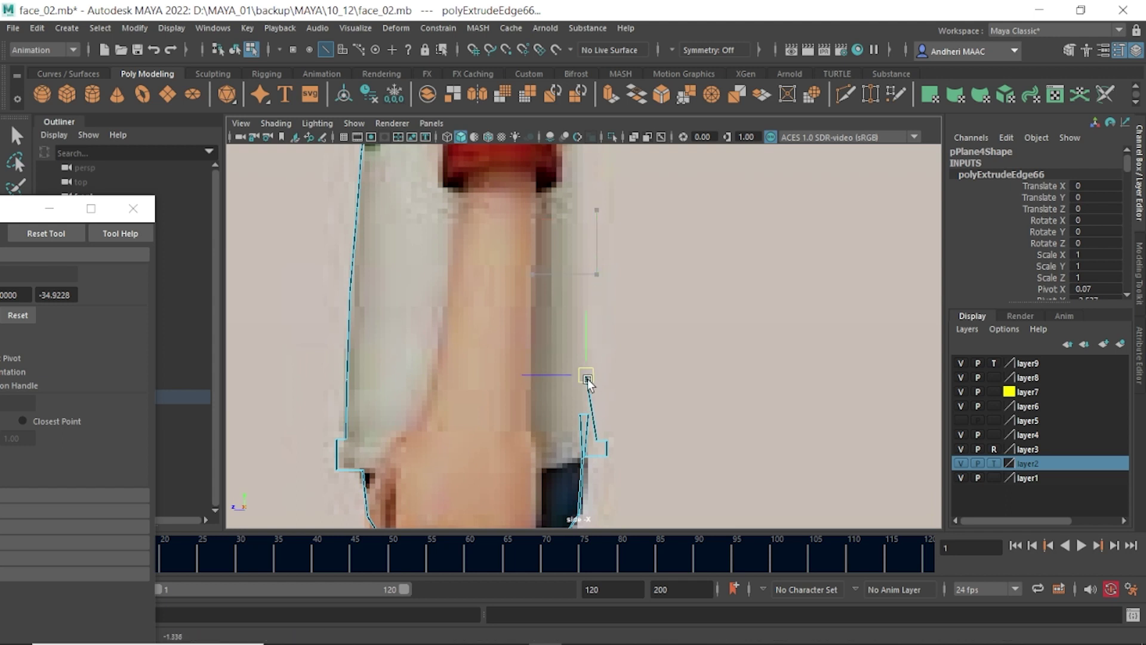
shift+right_drag(616, 349, 620, 391)
- Extrude further edges, raising each up the front of the forearm
alt+middle_drag(588, 307, 634, 302)
shift+right_drag(623, 303, 620, 343)
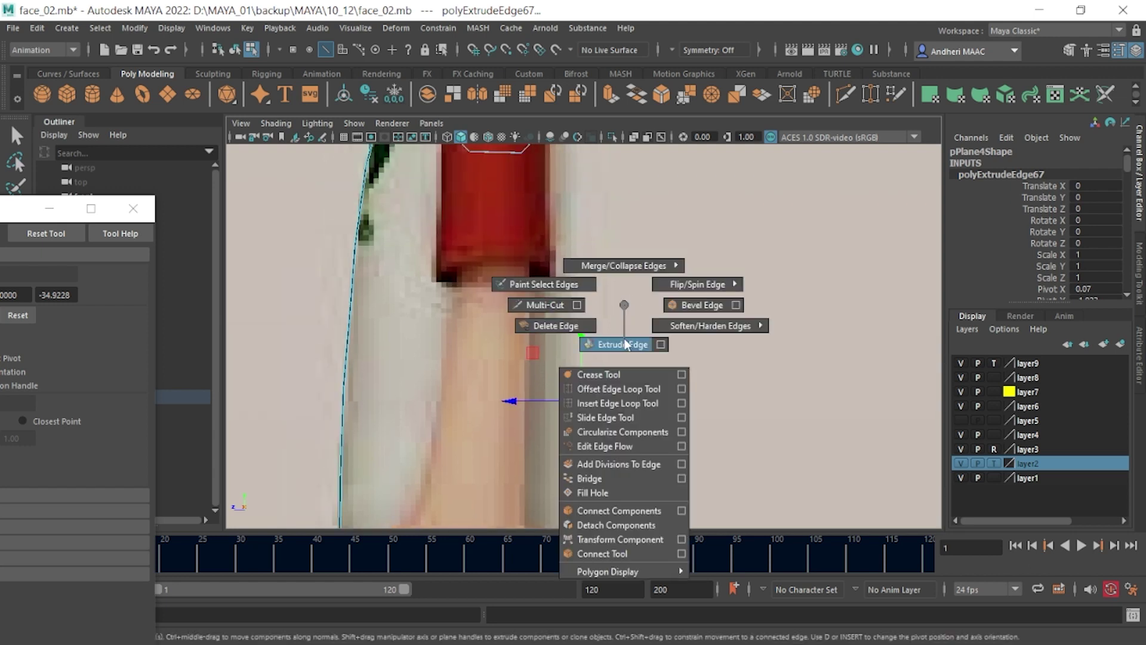
key(w)
drag(582, 400, 591, 332)
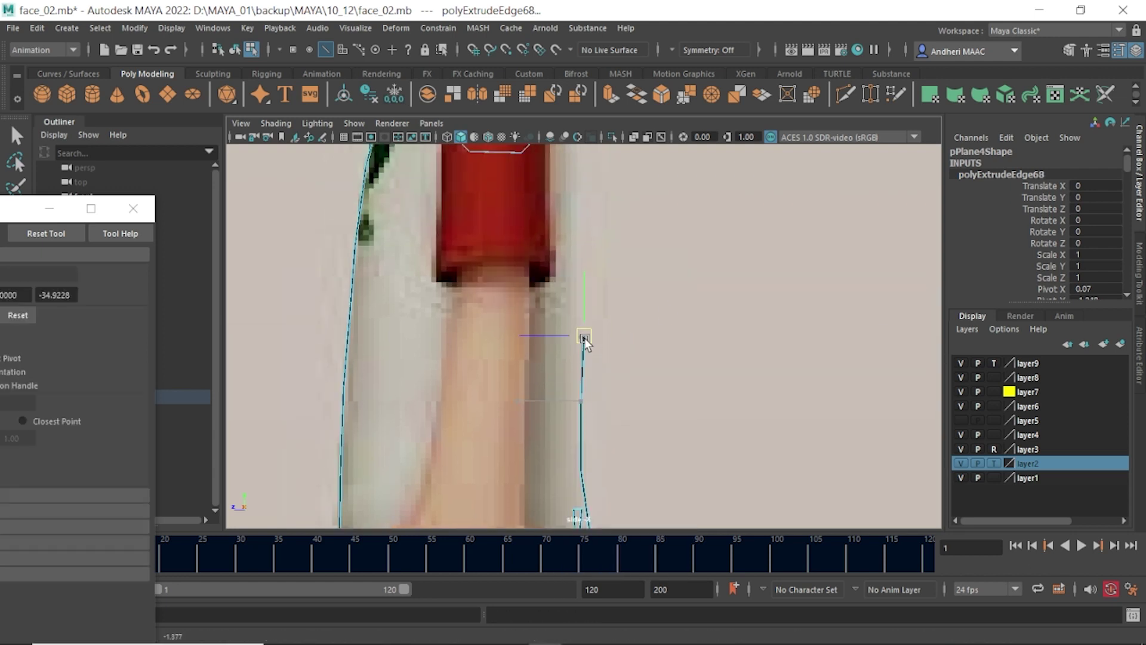
shift+right_drag(611, 295, 611, 348)
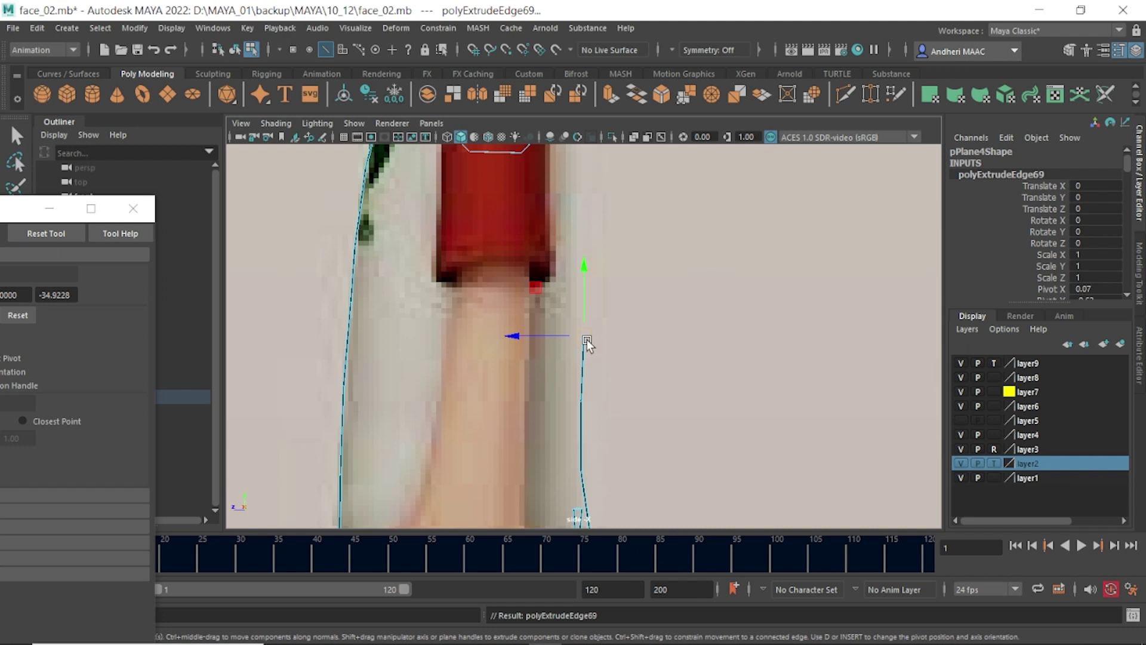
drag(587, 340, 586, 275)
scroll(630, 276, down, 5)
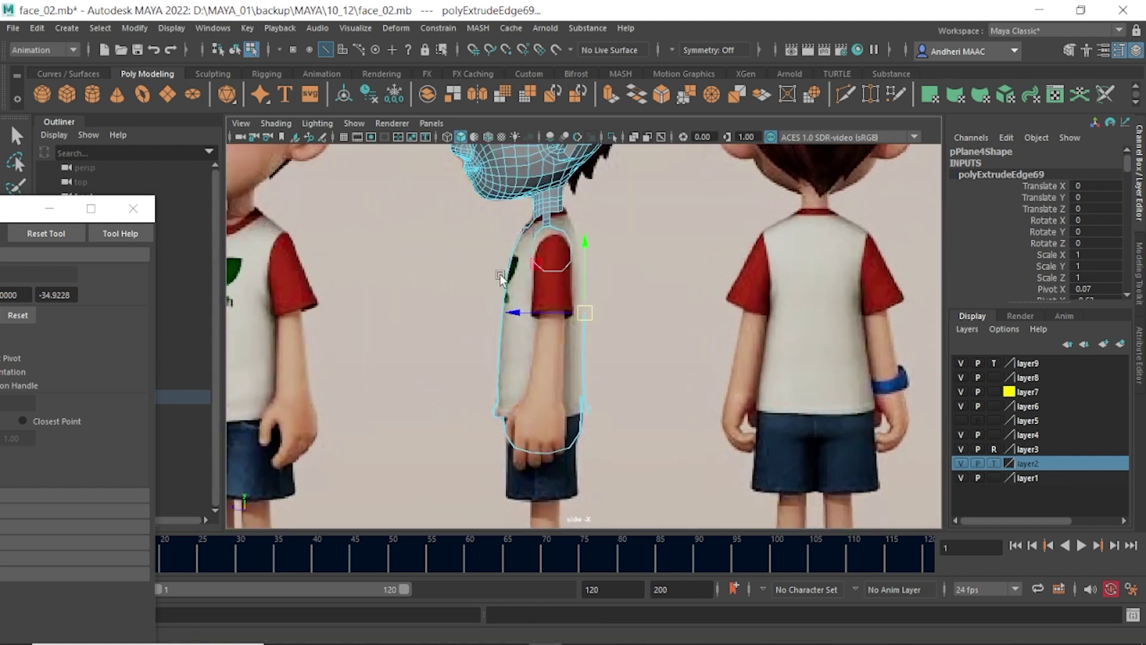
scroll(547, 277, up, 2)
scroll(653, 367, up, 2)
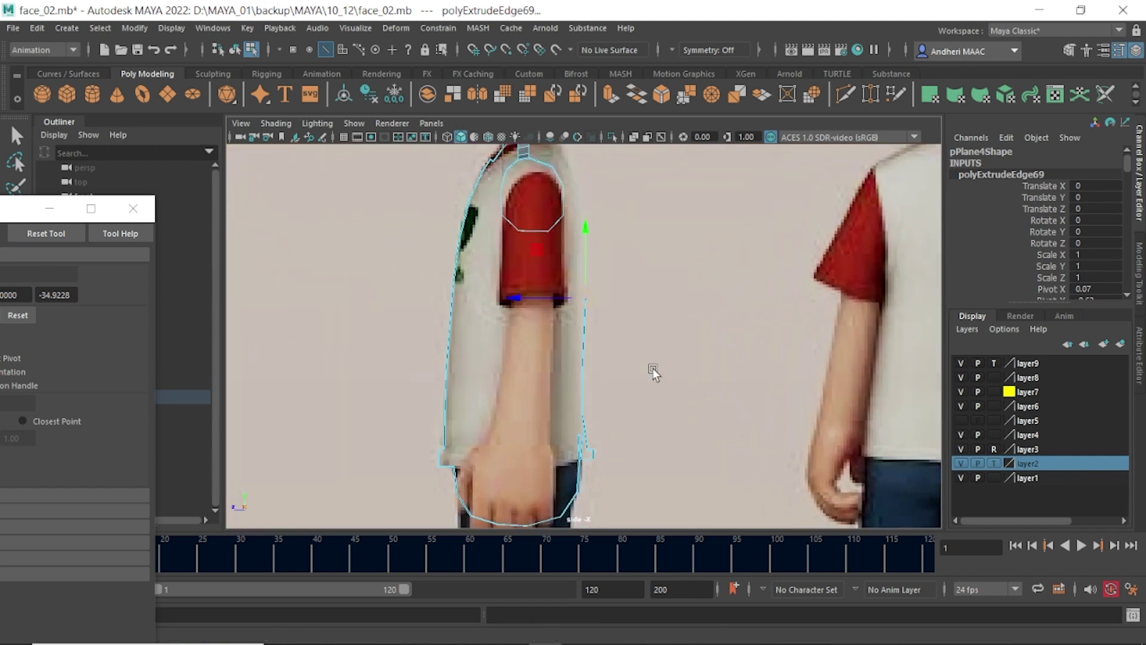
scroll(653, 368, up, 1)
- Extrude an edge up toward the sleeve and set viewport gamma to 0.5
shift+right_drag(618, 281, 599, 311)
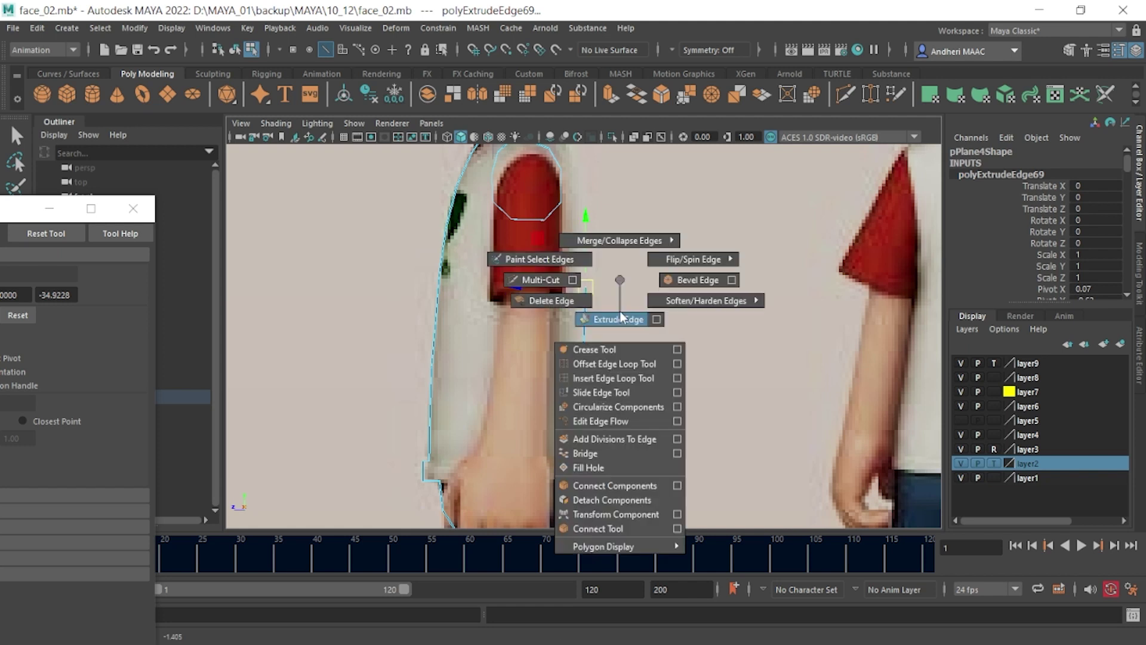
drag(591, 288, 587, 230)
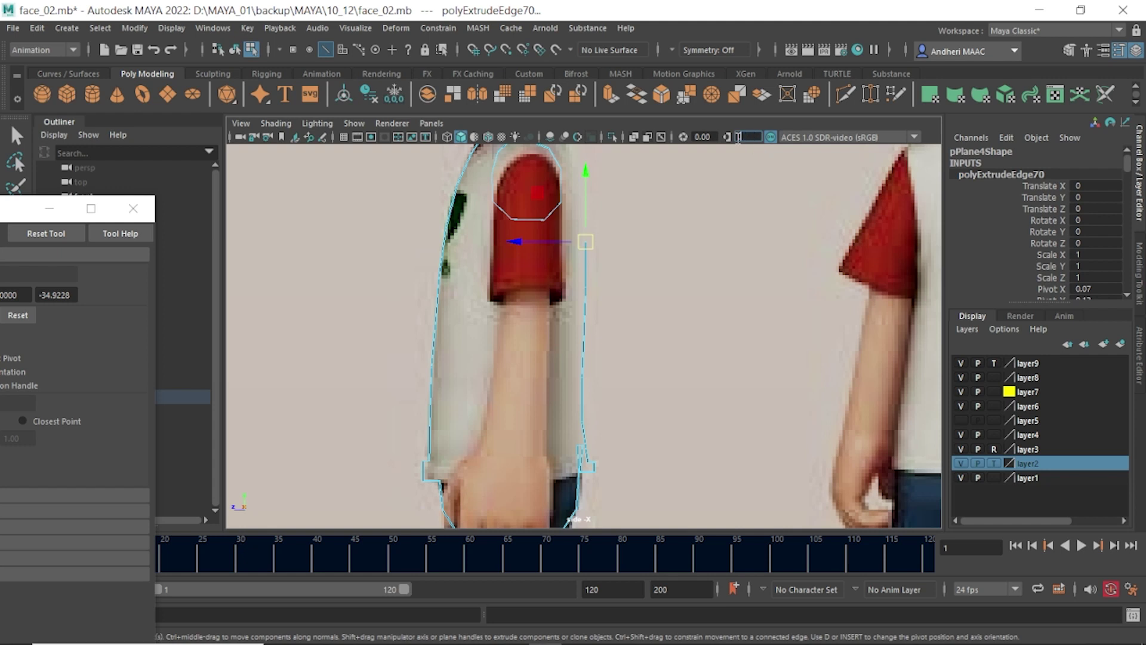
text(0.5)
key(Return)
- Extrude the last edges beside the sleeve up to the shoulder near the neck
alt+middle_drag(586, 282, 578, 335)
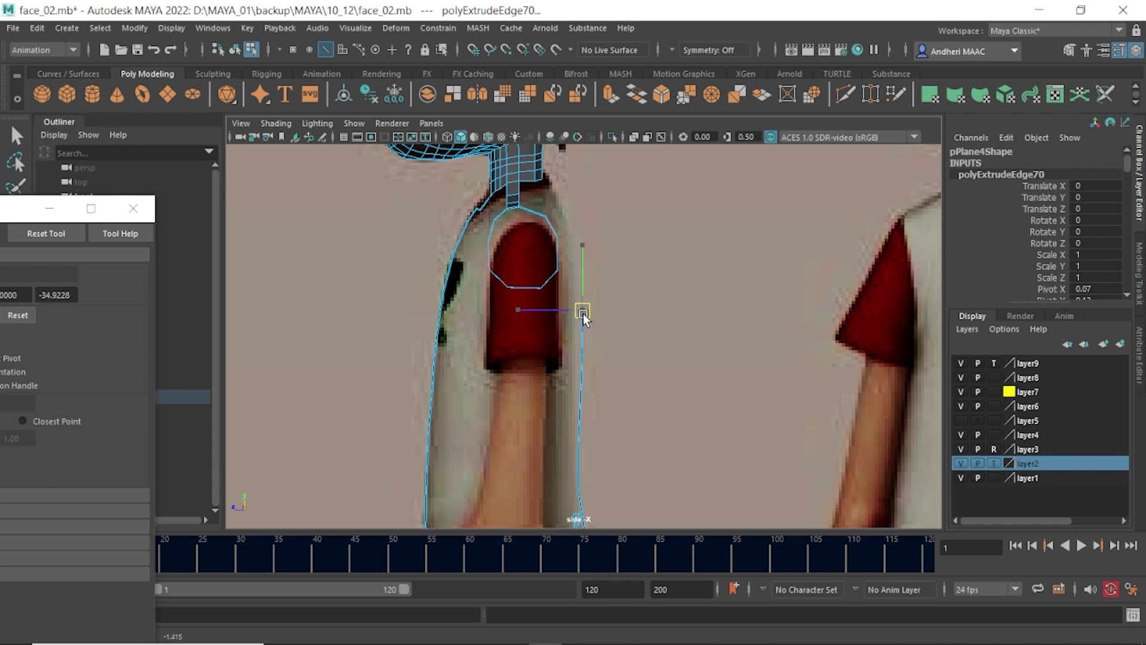
shift+right_drag(582, 313, 580, 338)
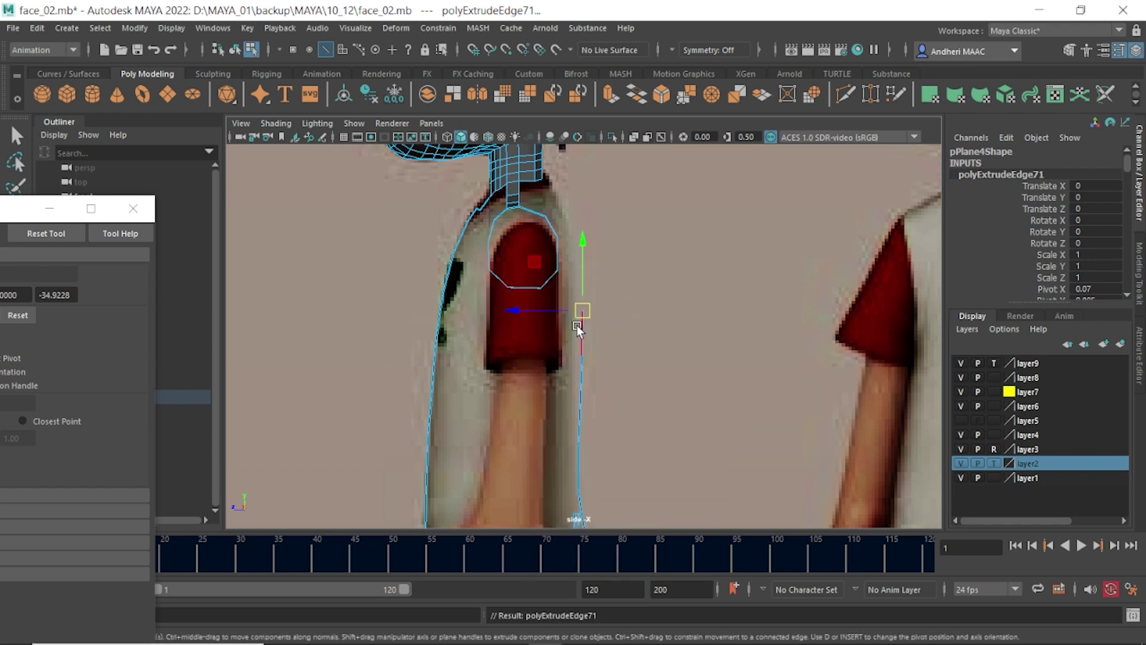
drag(578, 327, 577, 256)
shift+right_drag(577, 258, 602, 270)
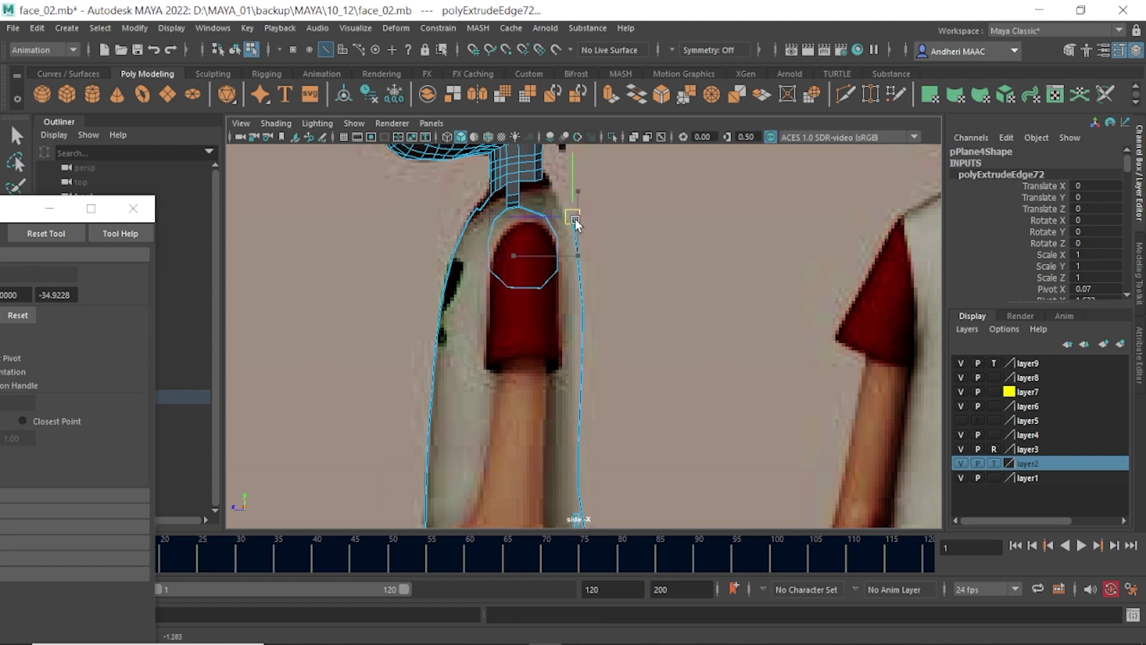
shift+right_drag(593, 200, 592, 236)
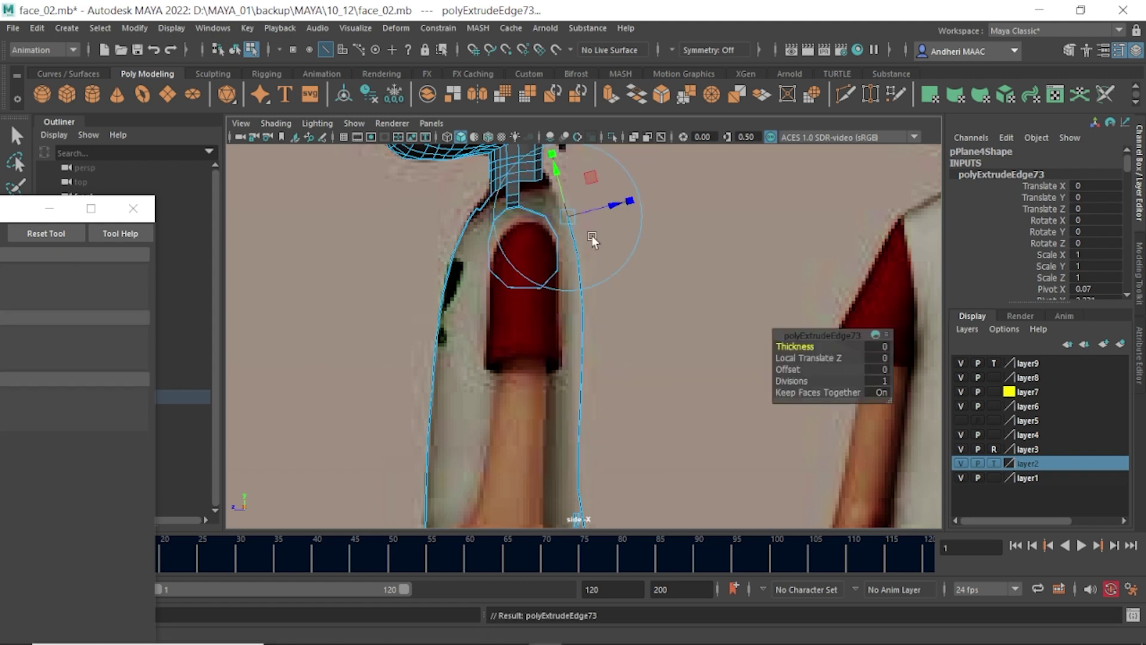
mouse_move(568, 216)
mouse_down()
mouse_move(572, 207)
mouse_move(592, 281)
mouse_move(626, 280)
mouse_move(619, 251)
mouse_up()
key(space)
key(space)
- Bridge the open edges across the shoulder gap and lower the strap's top edge slightly
scroll(591, 281, up, 3)
scroll(627, 280, up, 4)
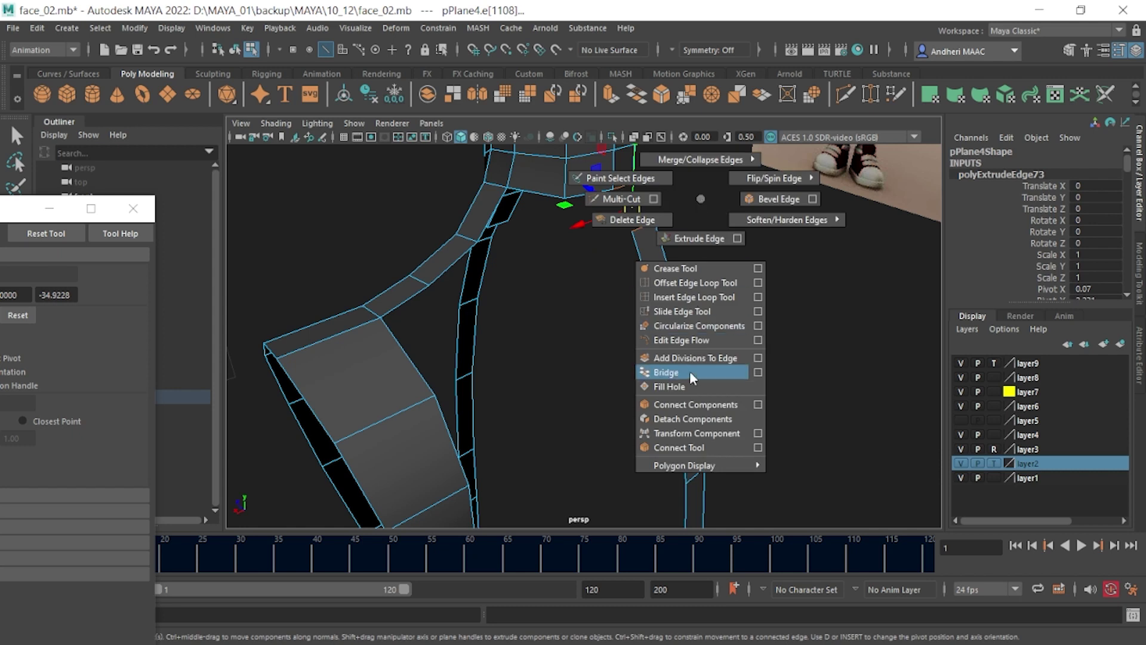
shift+right_drag(700, 198, 690, 375)
key(q)
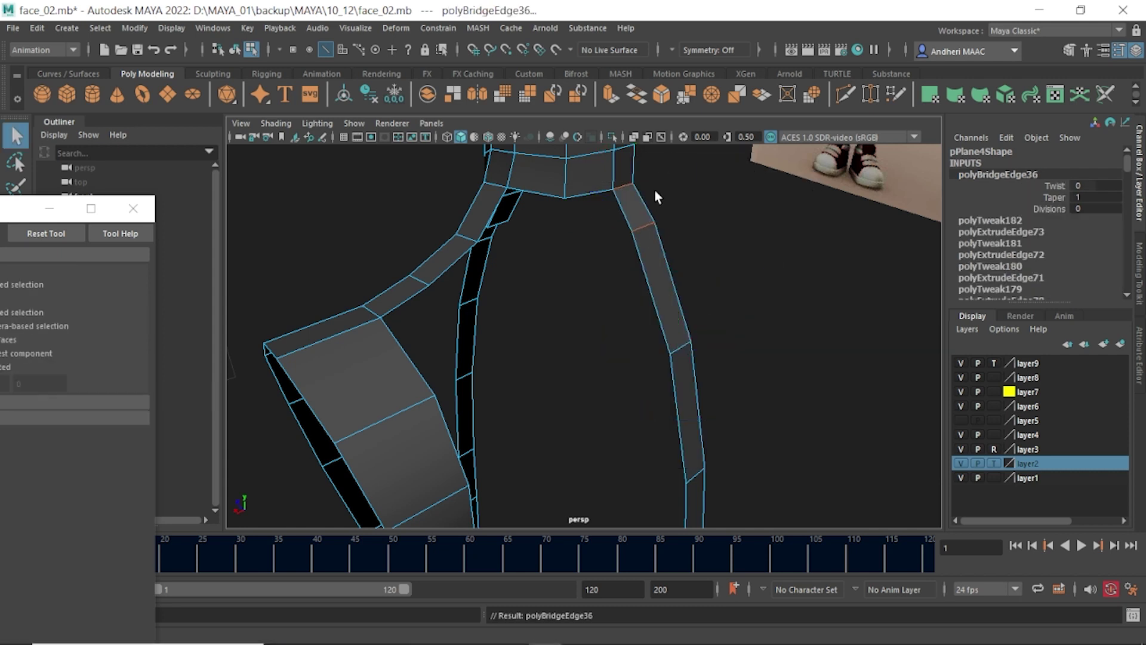
click(643, 226)
key(w)
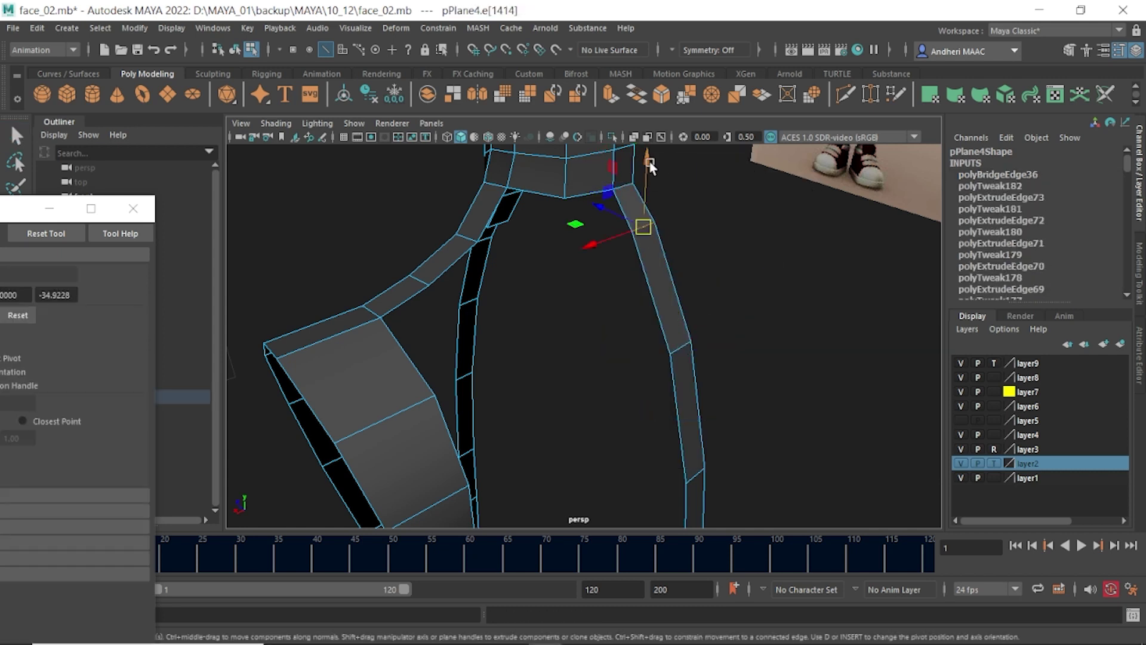
drag(649, 165, 655, 181)
- Shift the front-arm vertices beside the sleeve left along X onto the arm outline
scroll(657, 185, down, 3)
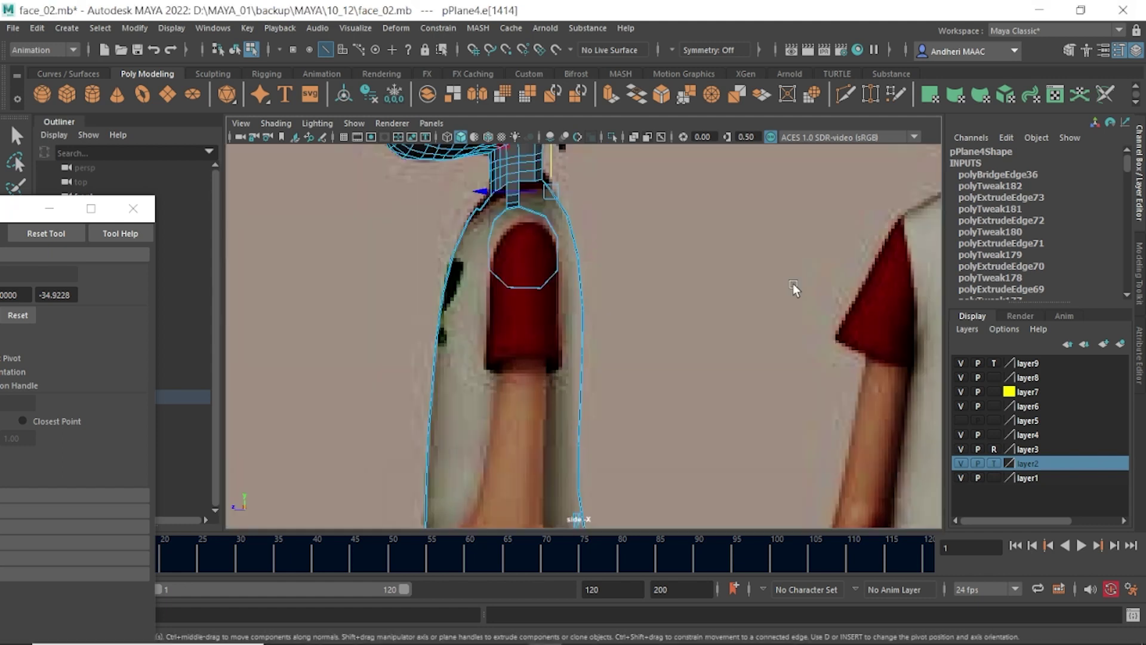
scroll(702, 214, up, 3)
alt+middle_drag(585, 259, 595, 248)
right_drag(596, 249, 524, 263)
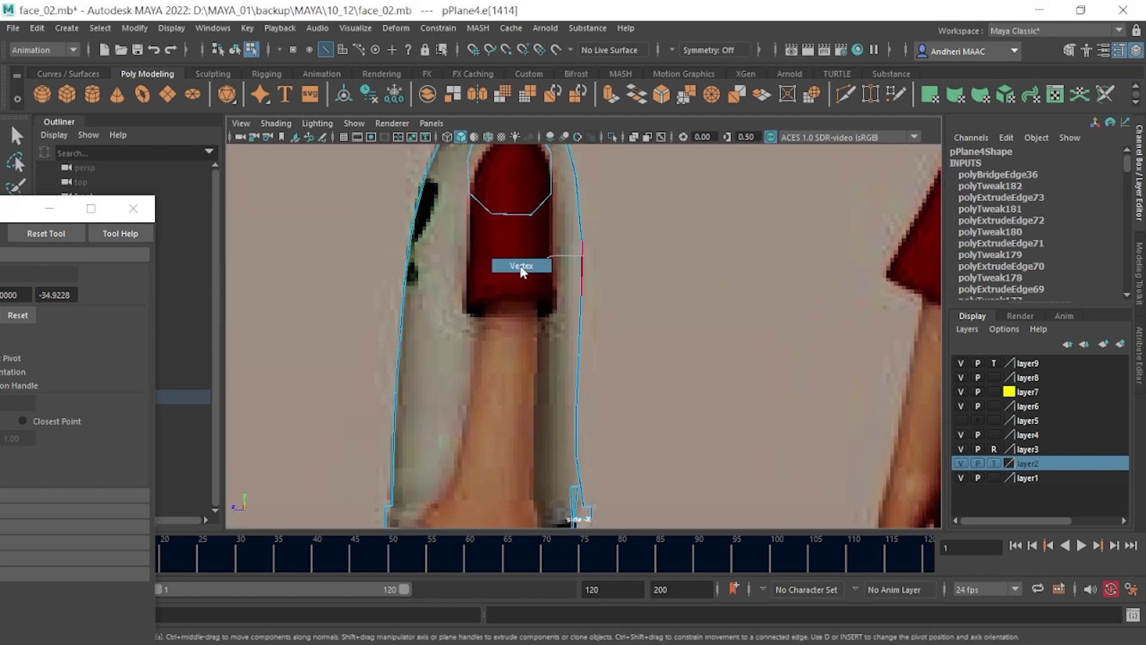
alt+middle_drag(524, 263, 588, 173)
drag(570, 149, 570, 150)
alt+middle_drag(625, 205, 609, 323)
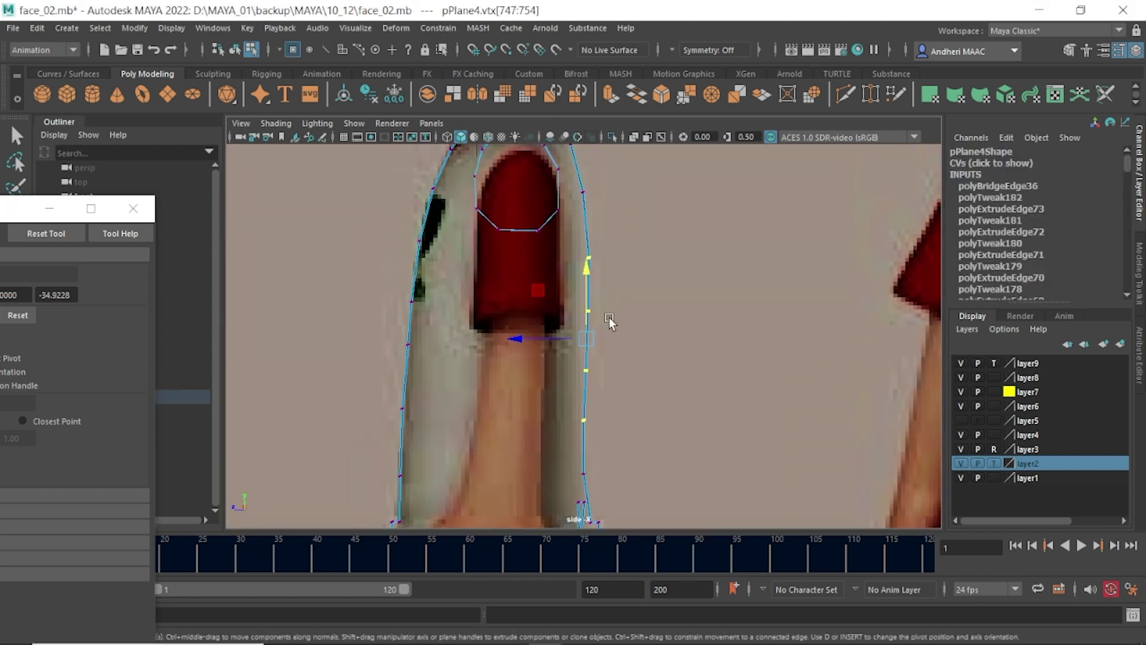
drag(596, 247, 576, 169)
drag(535, 282, 525, 283)
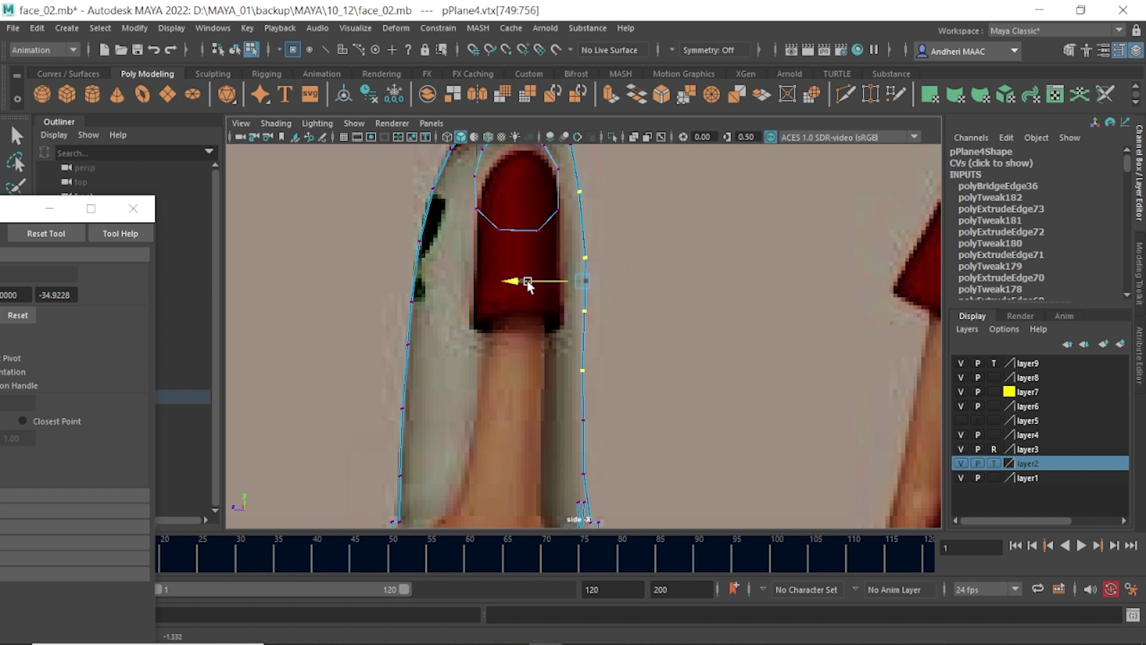
- Select the vertices near the top of the sleeve for the next adjustment
scroll(525, 283, down, 3)
scroll(583, 401, up, 3)
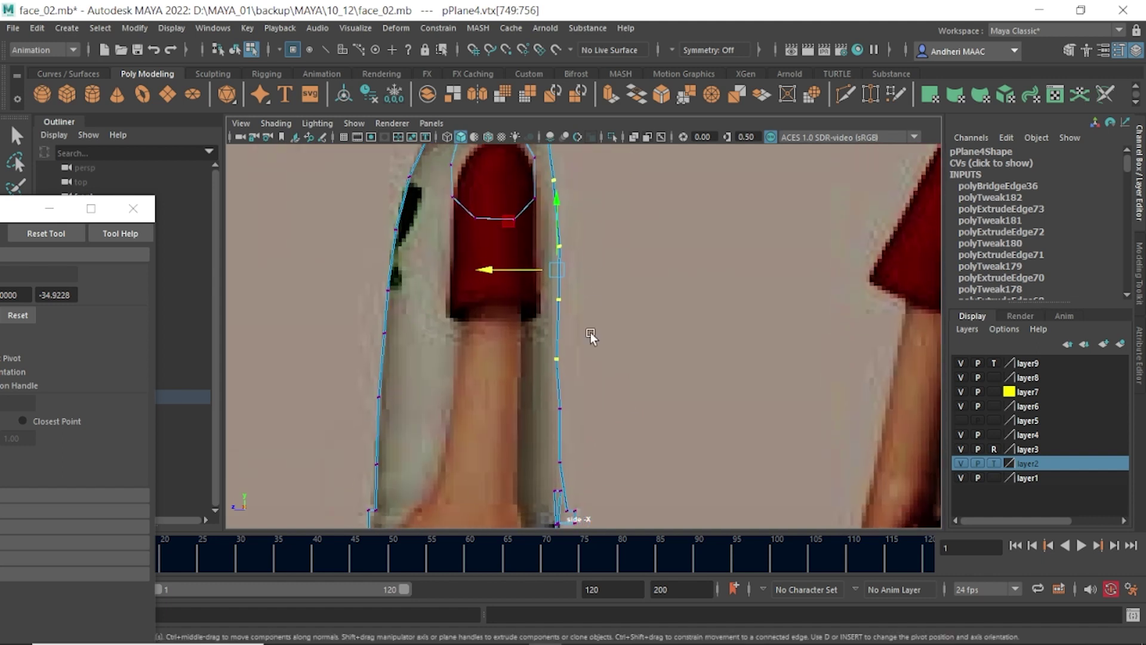
scroll(594, 335, up, 2)
mouse_move(611, 358)
mouse_down()
mouse_move(532, 299)
mouse_move(464, 378)
mouse_up()
scroll(465, 378, down, 5)
scroll(550, 388, up, 2)
- Move the shoulder strap's bottom edge lower, beside the sleeve in front view
click(572, 398)
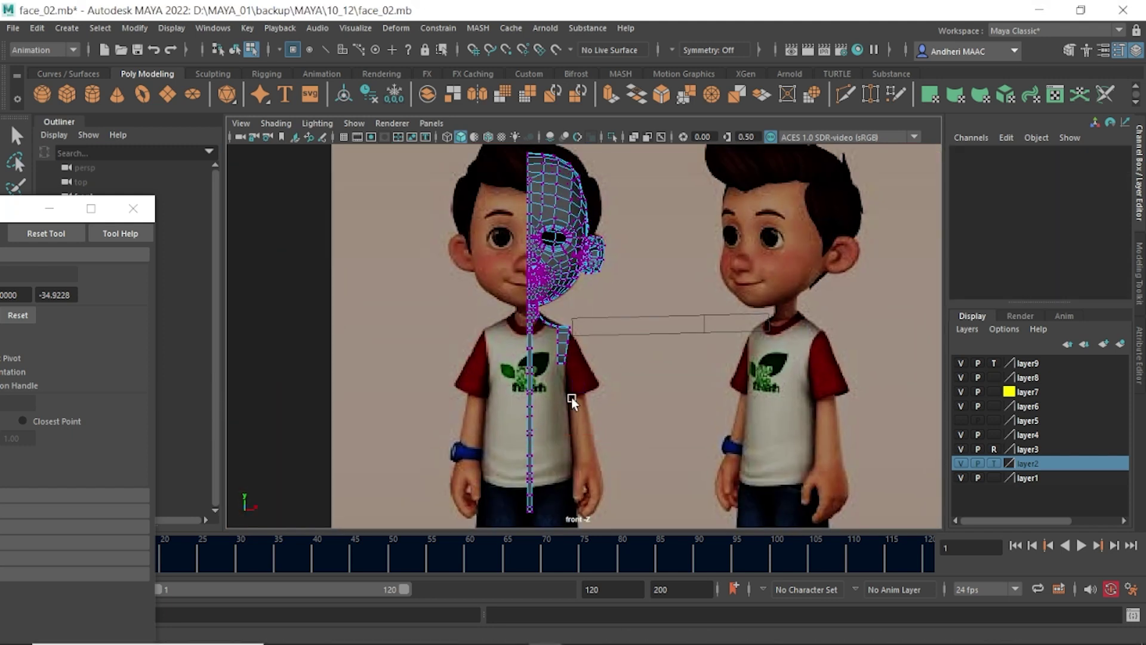
scroll(616, 386, up, 3)
scroll(567, 327, up, 2)
scroll(531, 254, up, 3)
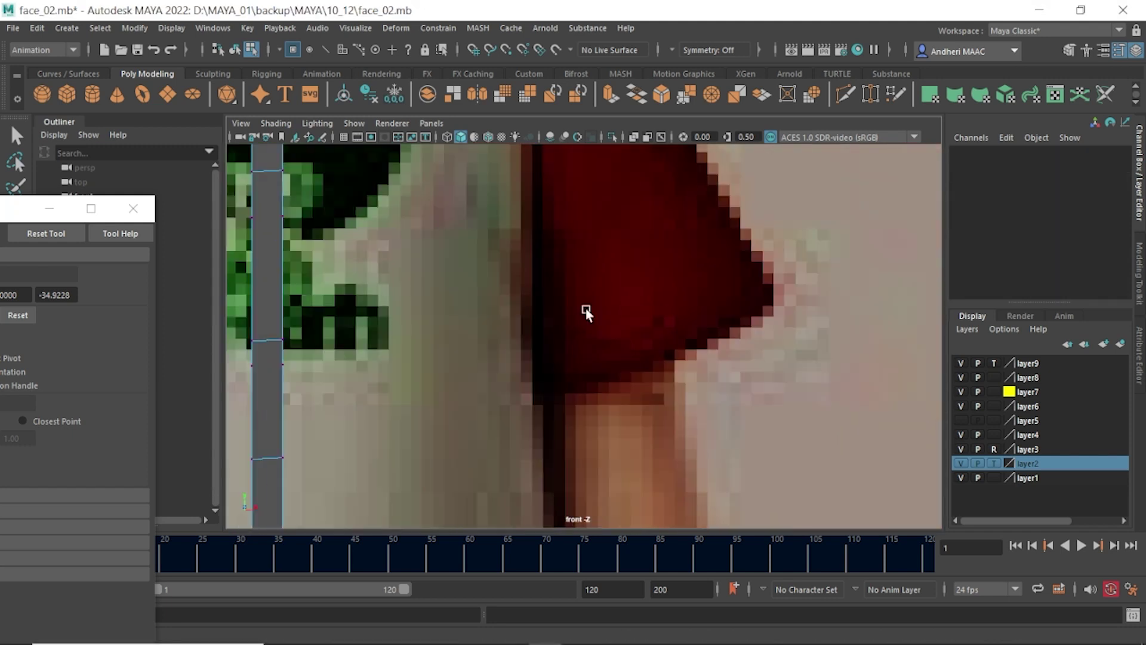
key(space)
mouse_move(576, 370)
mouse_down()
mouse_move(538, 320)
mouse_move(704, 256)
mouse_move(781, 307)
mouse_up()
click(781, 307)
key(space)
drag(596, 328, 542, 264)
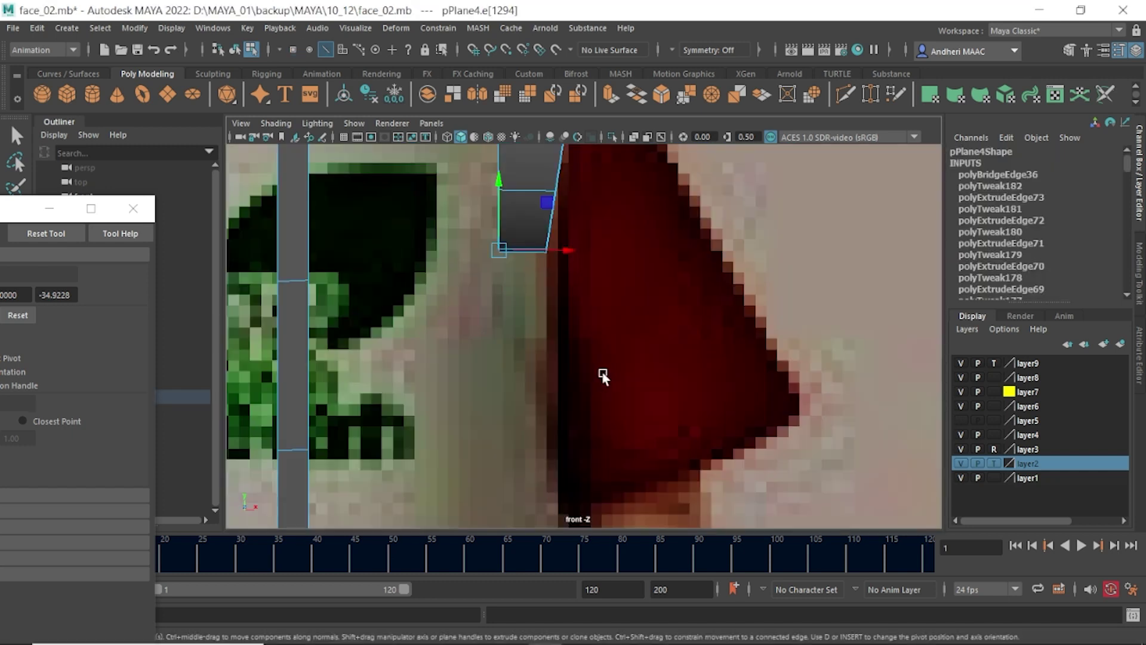
drag(536, 194, 558, 187)
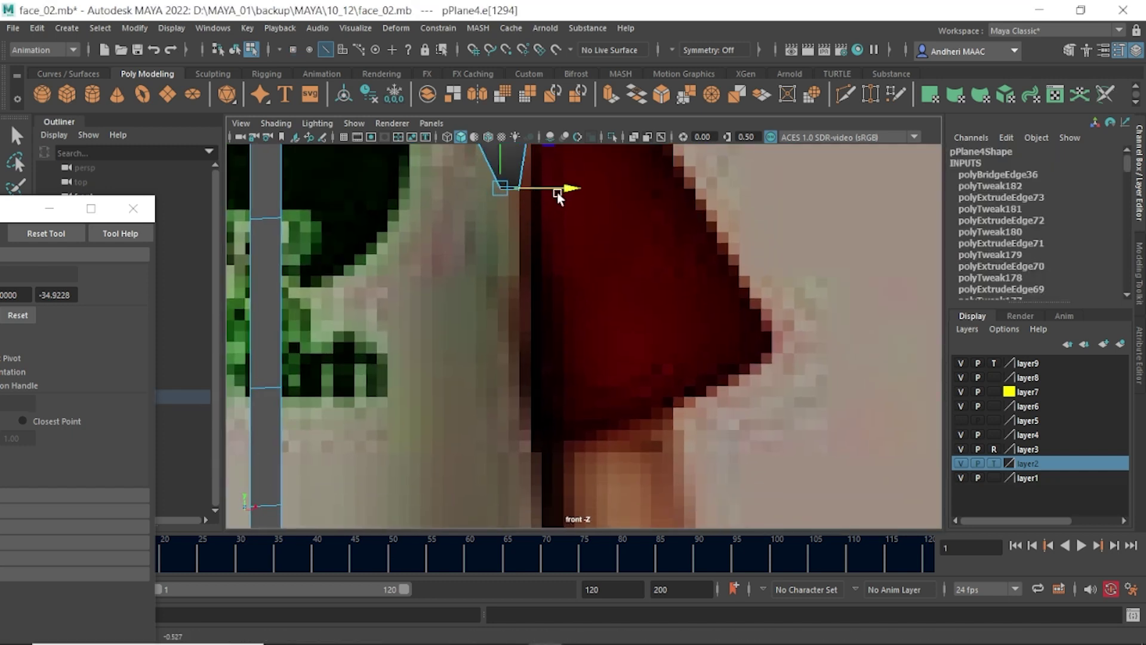
alt+middle_drag(568, 187, 485, 316)
- Shift the strap's bottom vertex and two lower-left vertices right to follow the sleeve
key(F9)
click(500, 287)
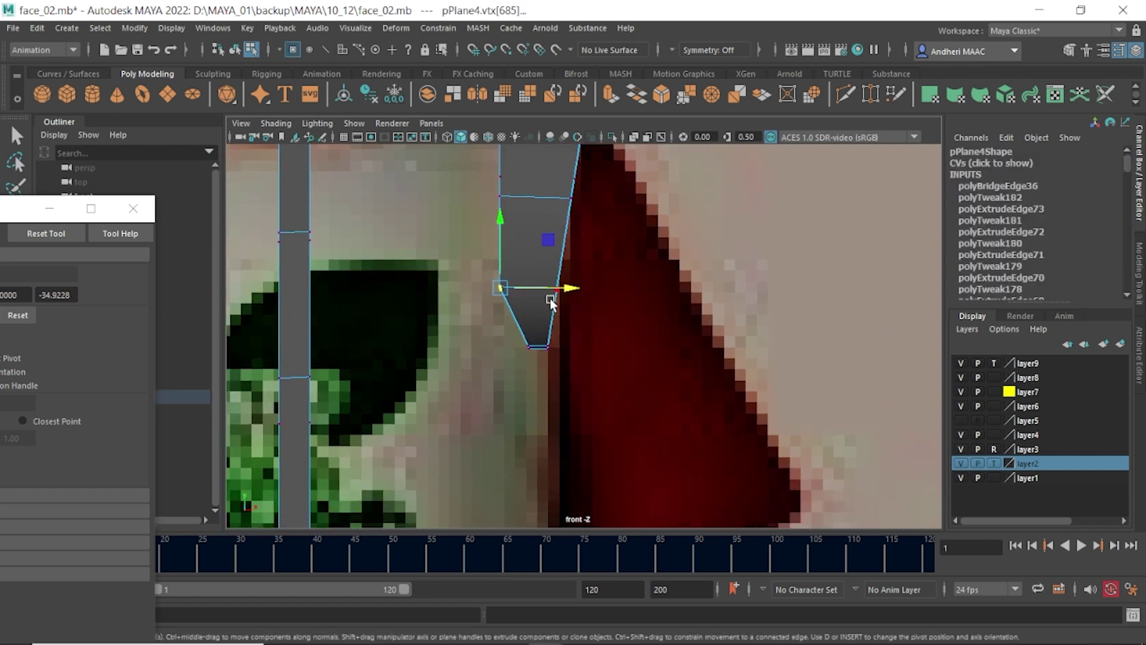
drag(564, 289, 576, 292)
alt+middle_drag(578, 292, 545, 445)
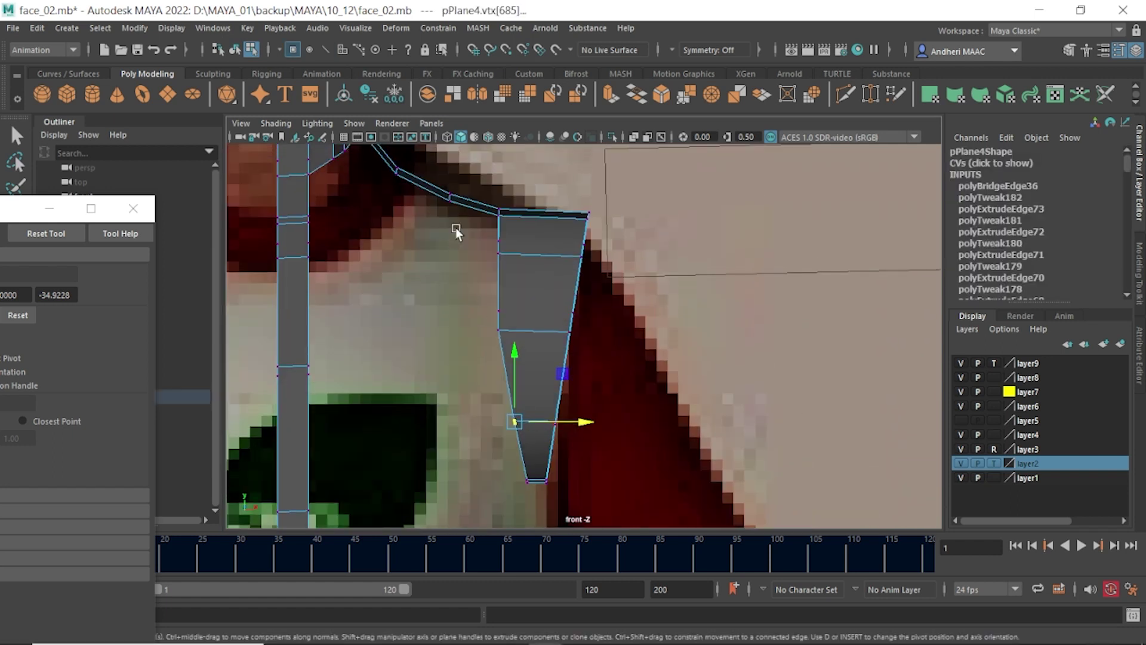
drag(484, 233, 519, 337)
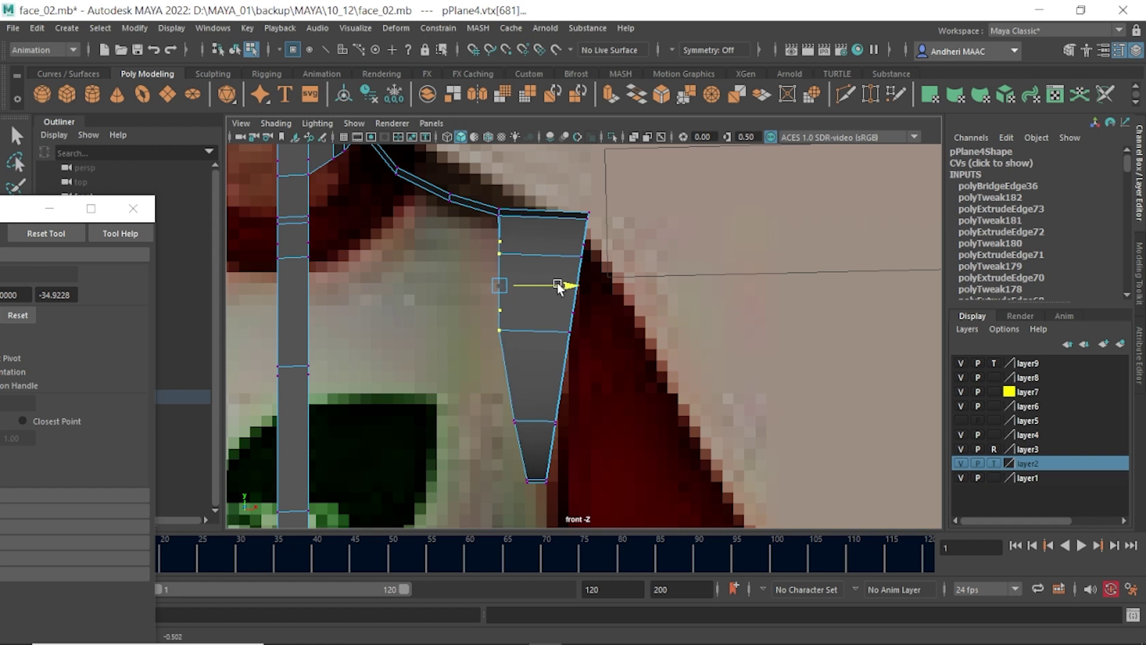
mouse_move(464, 299)
mouse_down()
mouse_move(514, 343)
mouse_move(561, 316)
mouse_up()
alt+middle_drag(546, 379, 547, 359)
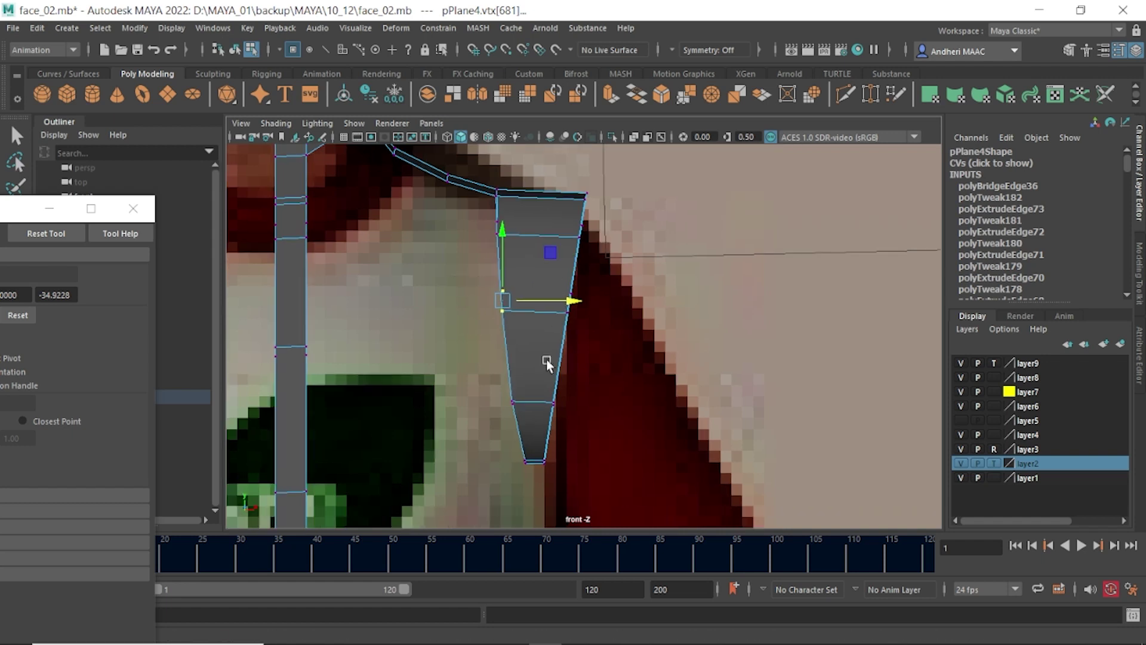
- Check the strip in perspective, then lower the selected edge slightly in front view
mouse_move(547, 359)
alt+mouse_down()
mouse_move(523, 274)
mouse_move(606, 339)
mouse_move(680, 294)
mouse_move(726, 324)
mouse_move(711, 344)
alt+mouse_up()
key(space)
key(space)
alt+middle_drag(685, 323, 640, 244)
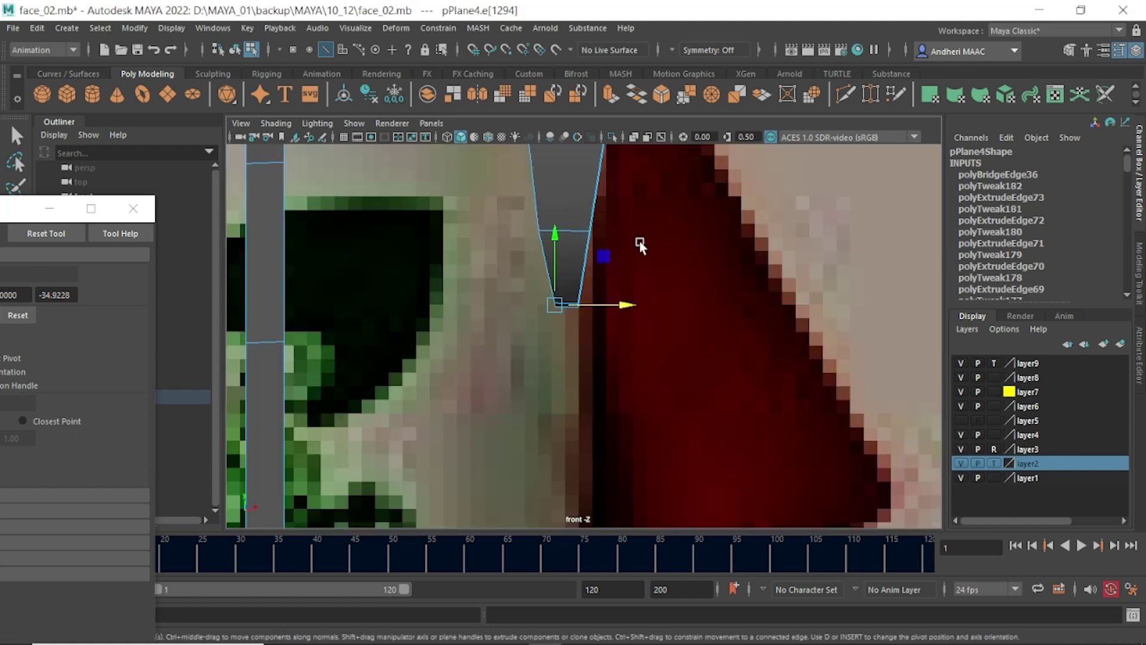
drag(554, 242, 555, 250)
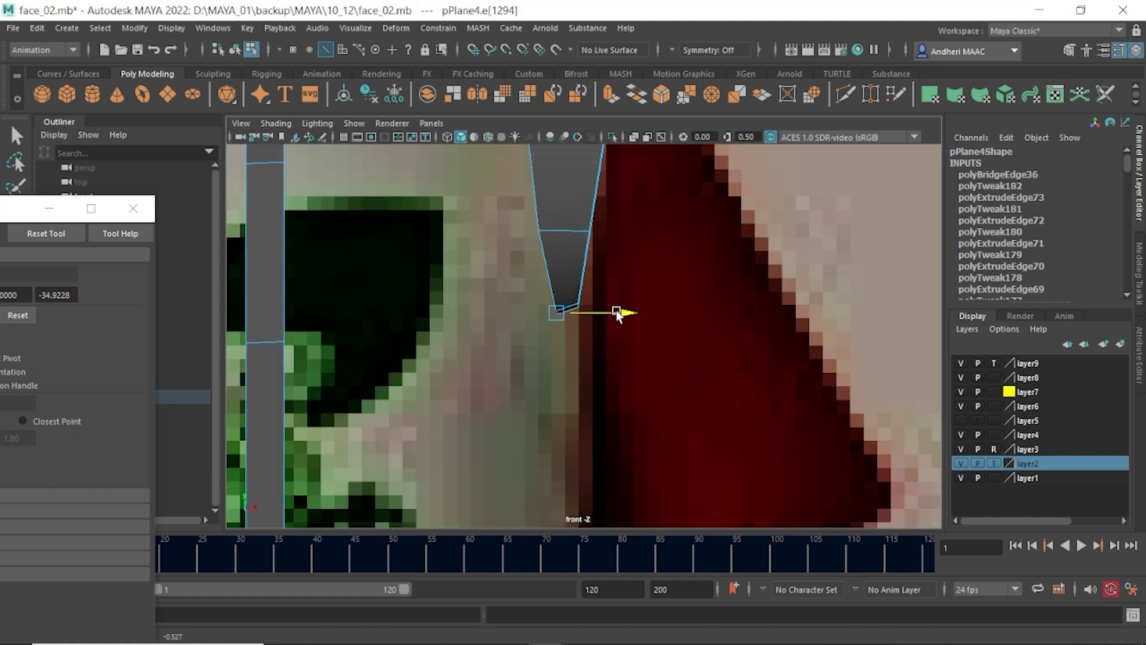
- Nudge the remaining strip vertices sideways onto the red sleeve outline, then orbit to check in 3D
key(F9)
drag(641, 354, 555, 302)
drag(623, 311, 636, 310)
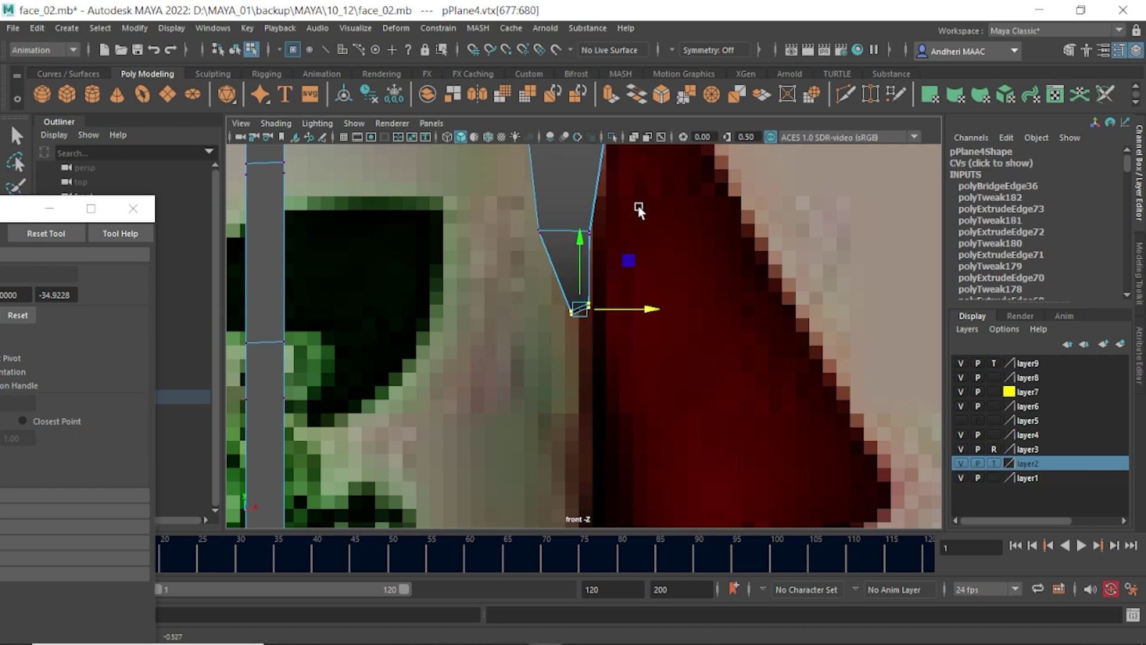
alt+middle_drag(639, 209, 623, 322)
drag(643, 291, 555, 222)
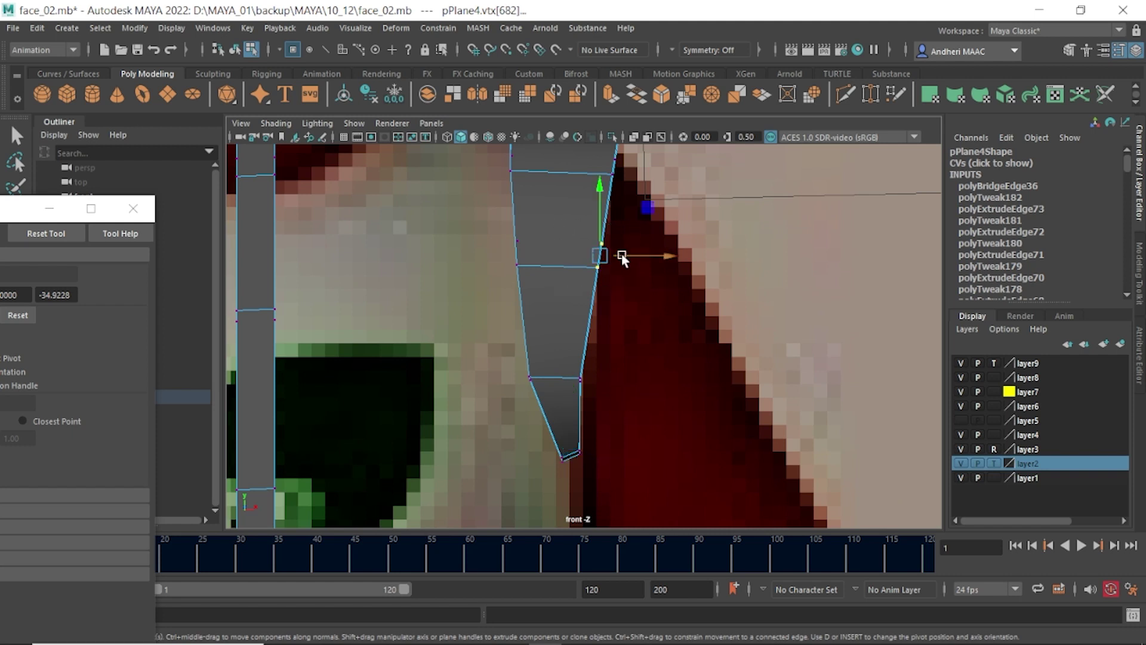
drag(621, 255, 652, 251)
alt+middle_drag(652, 250, 651, 353)
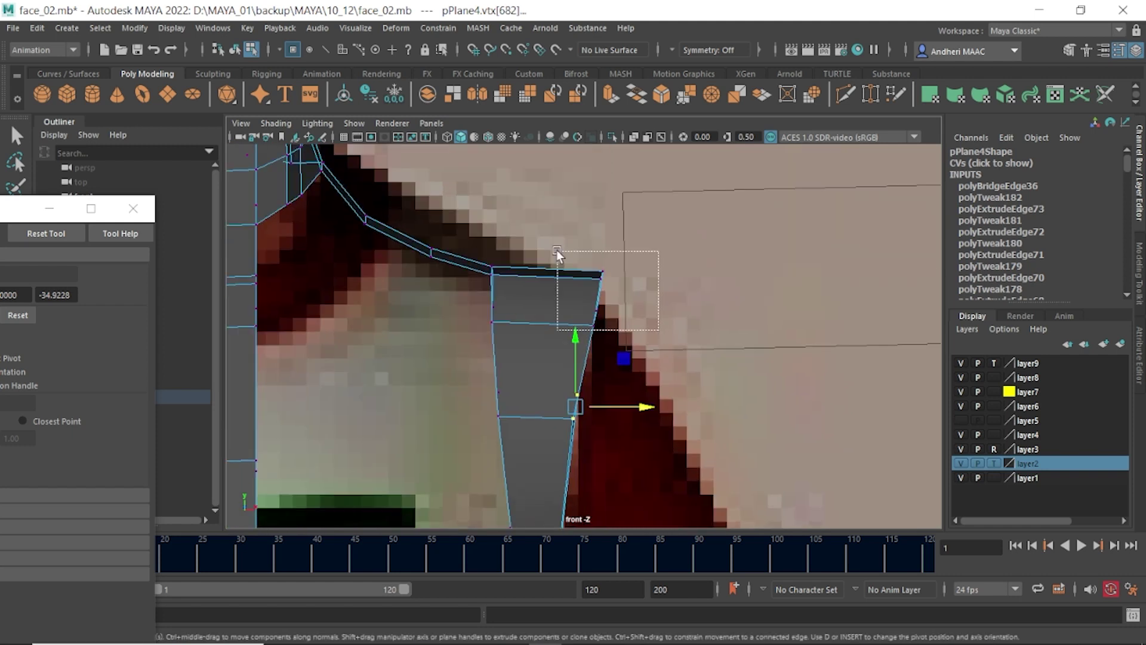
drag(659, 329, 557, 250)
drag(687, 302, 661, 302)
alt+middle_drag(661, 302, 572, 346)
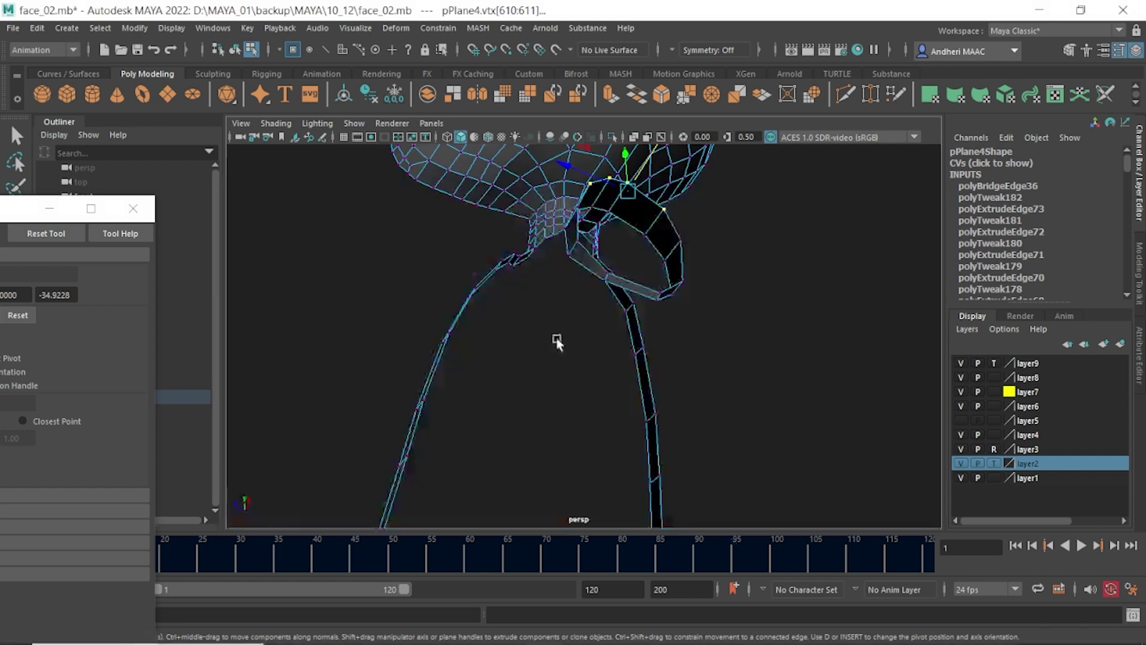
alt+drag(548, 360, 699, 296)
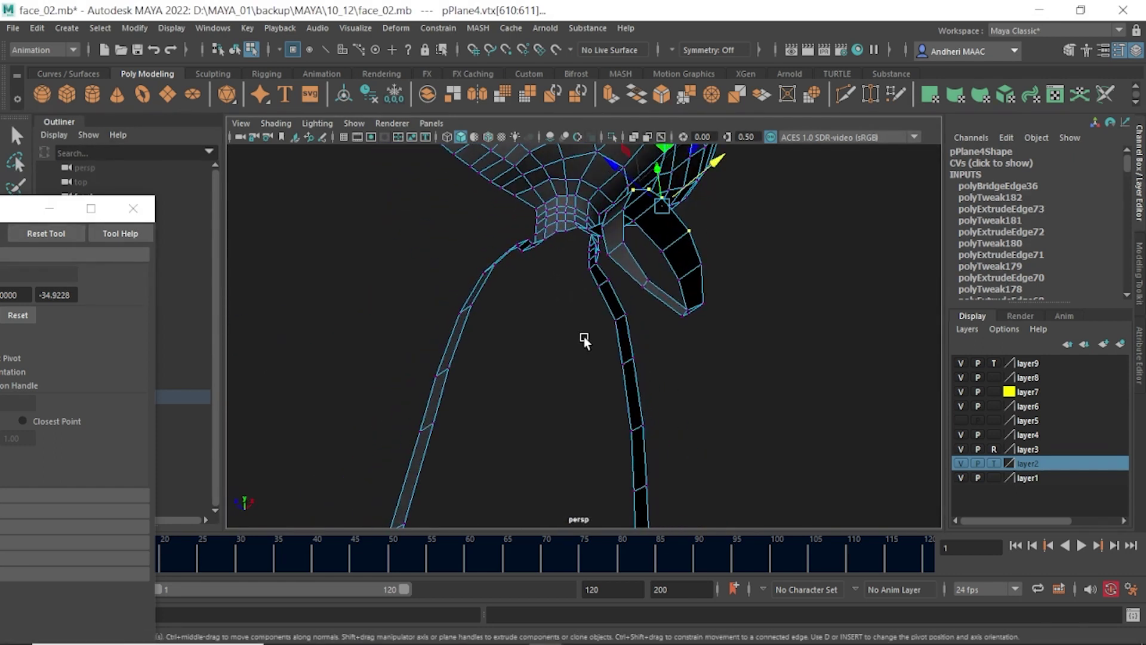
- Extrude the arm strip's end edge and pull it down under the sleeve
key(F10)
click(695, 273)
key(space)
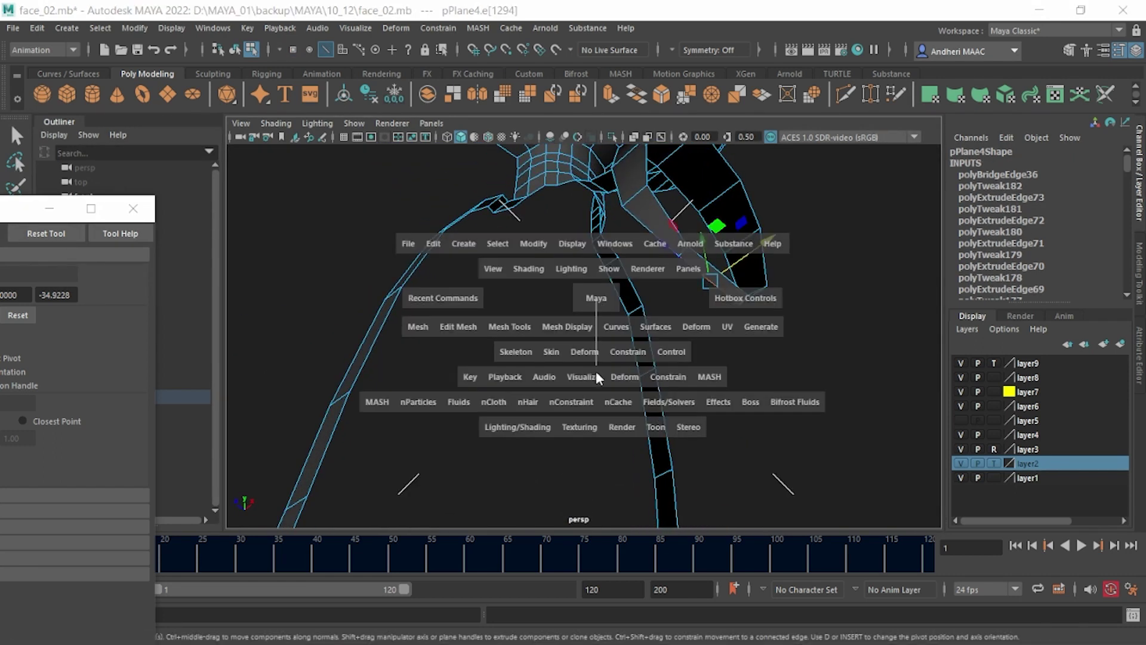
drag(591, 299, 595, 370)
shift+right_drag(597, 276, 598, 324)
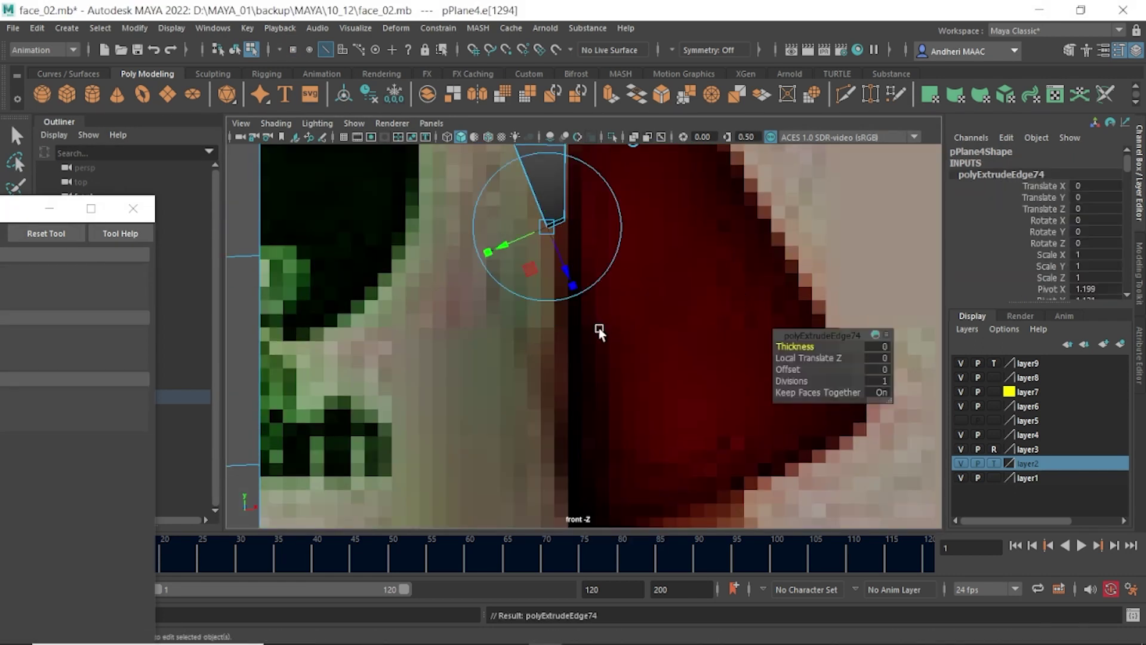
scroll(565, 292, down, 5)
drag(580, 324, 585, 366)
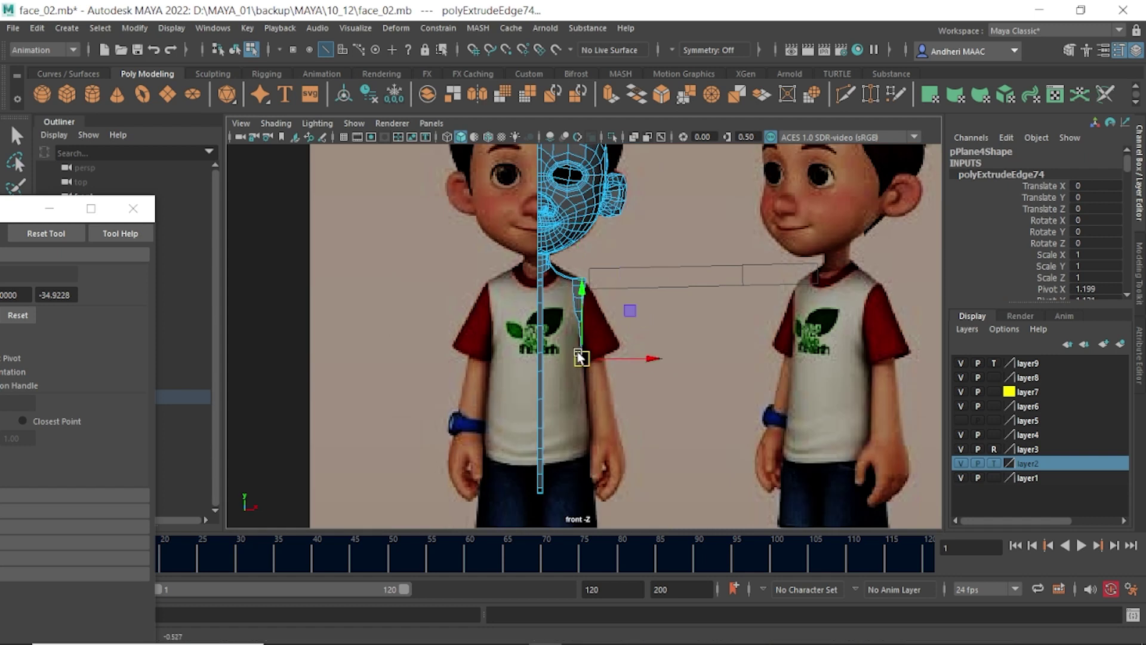
scroll(667, 267, up, 5)
scroll(646, 267, up, 4)
- Extrude two more edge segments and pull them down along the arm outline
shift+right_drag(604, 270, 604, 323)
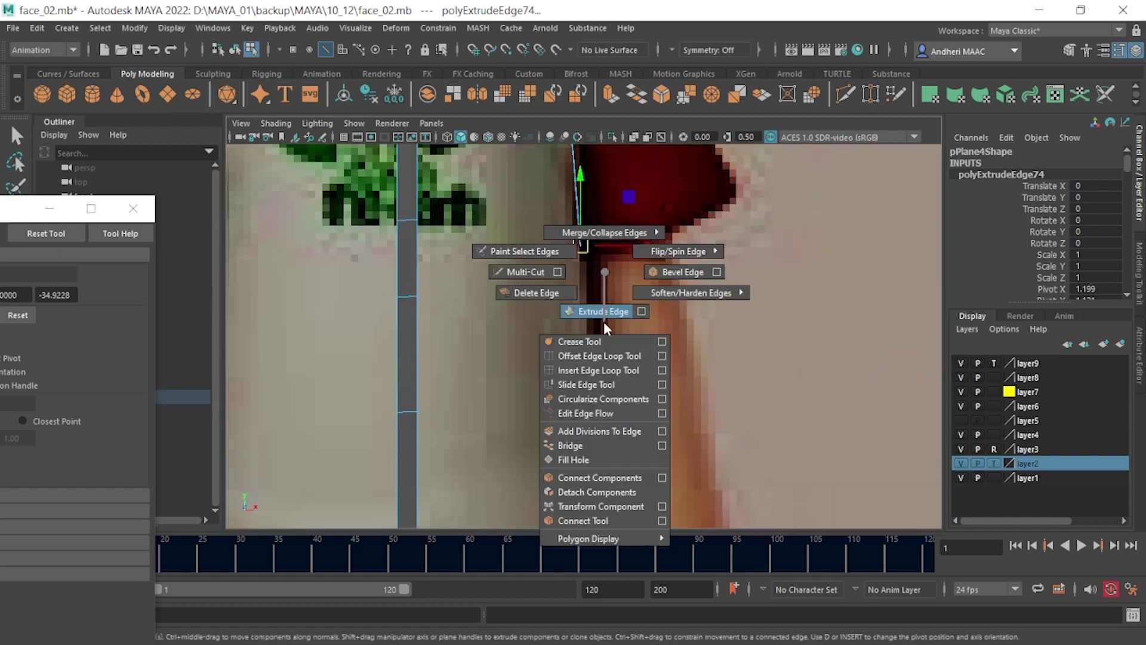
drag(579, 246, 589, 337)
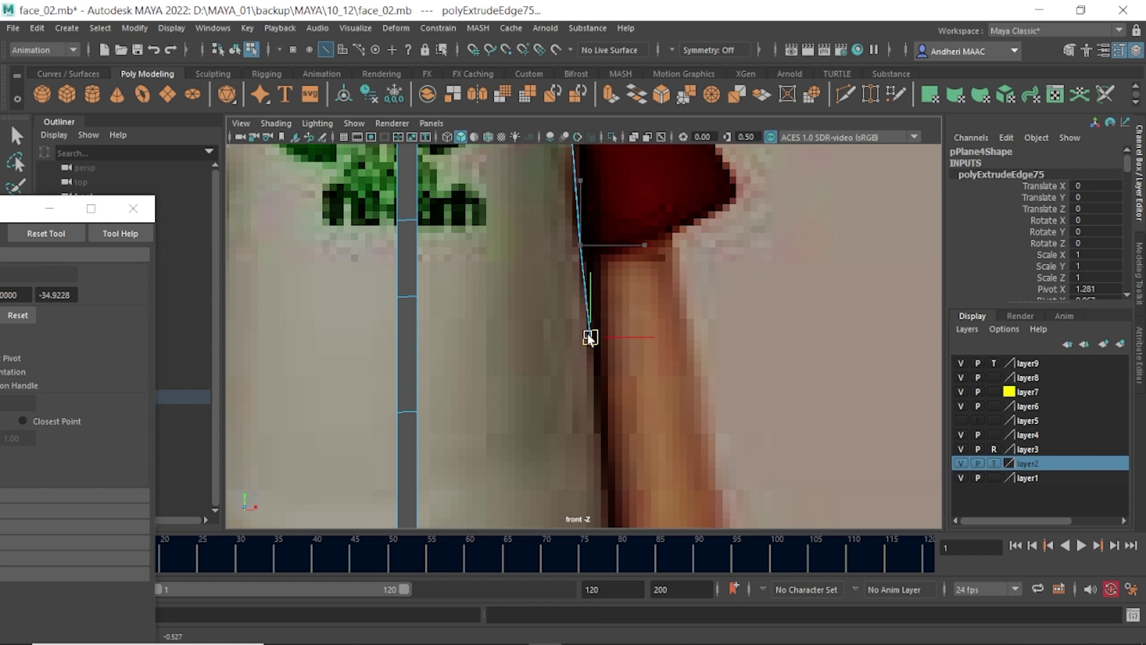
key(w)
alt+middle_drag(594, 333, 594, 268)
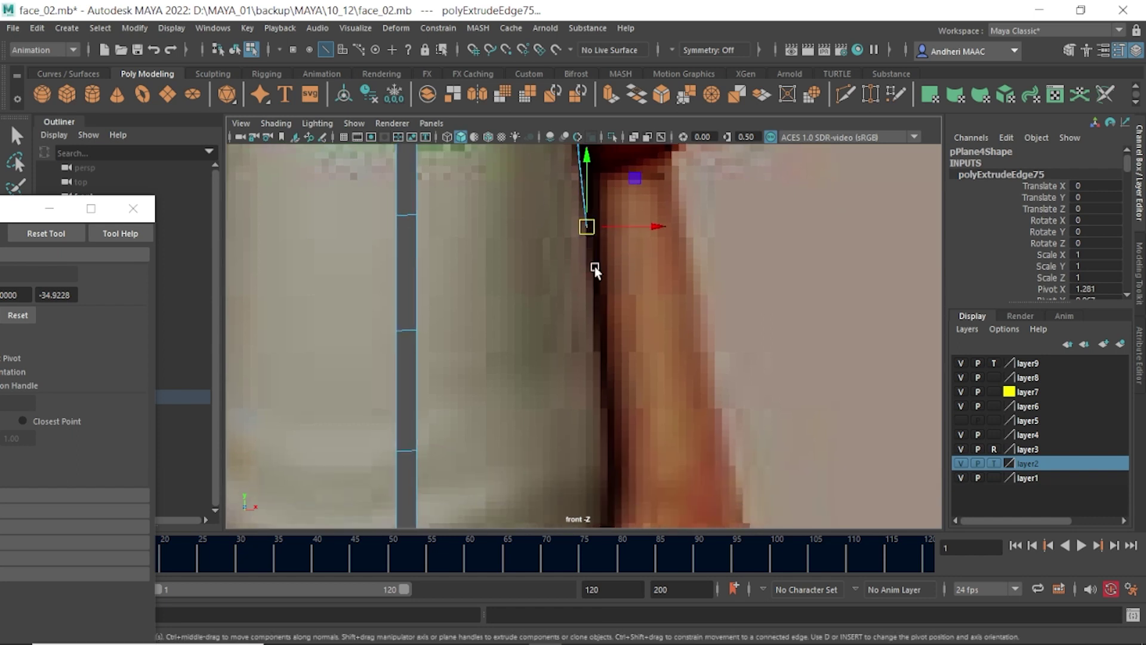
shift+right_drag(596, 267, 596, 311)
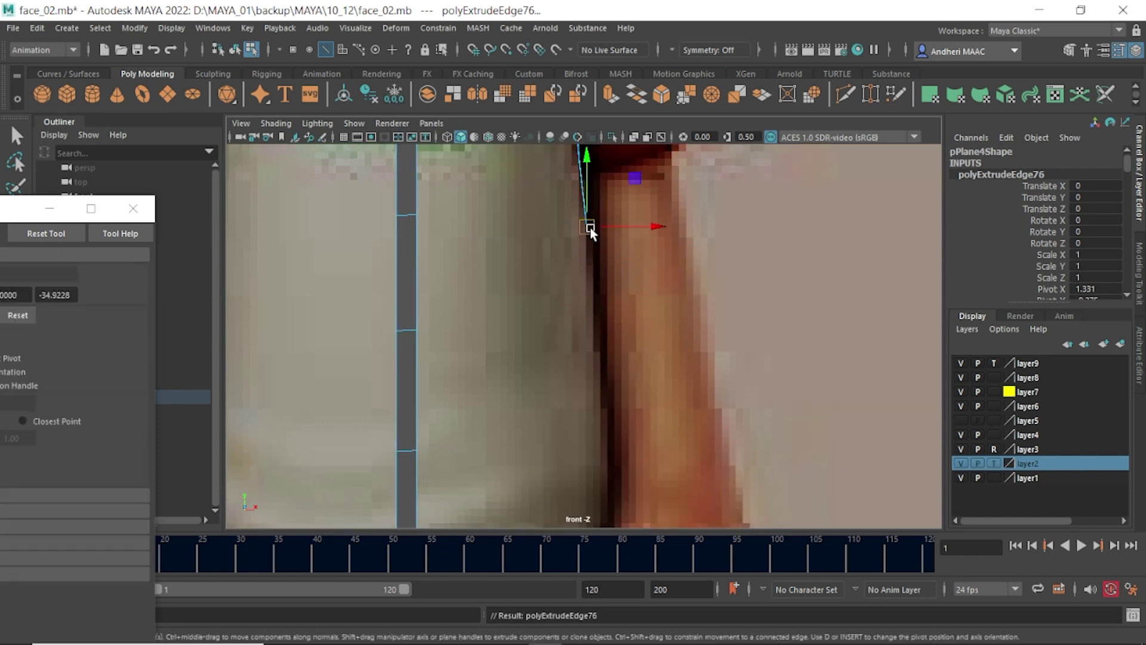
mouse_move(591, 229)
mouse_down()
mouse_move(594, 300)
mouse_move(607, 305)
mouse_up()
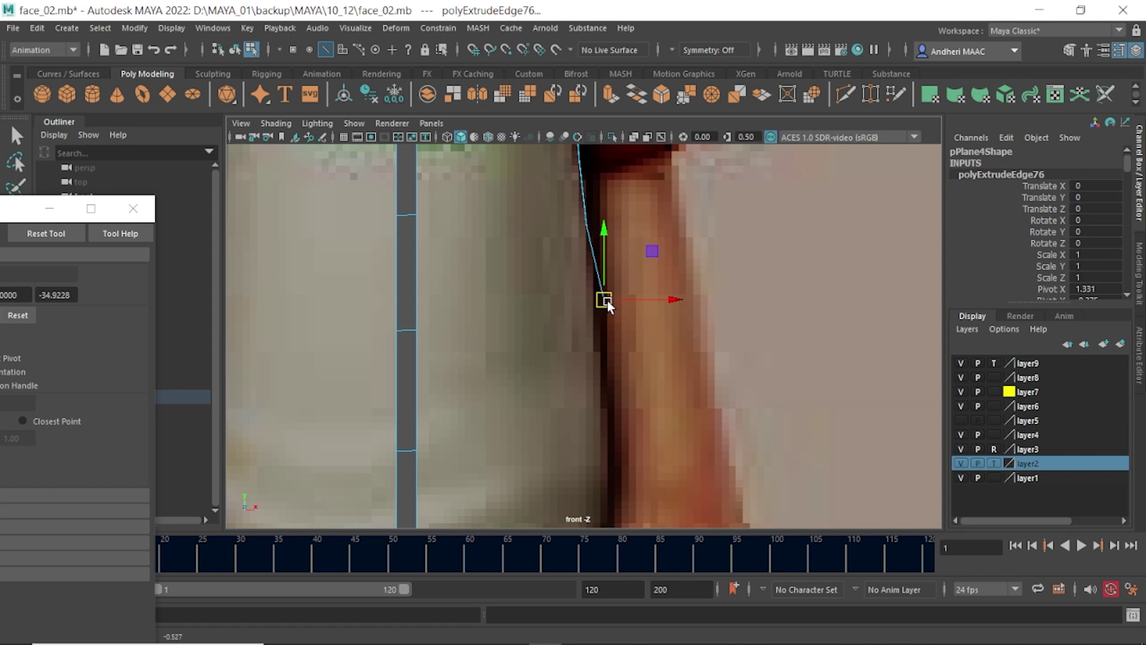
- Set the viewport gamma to 1.00 to brighten the display
double_click(755, 137)
text(1)
key(Return)
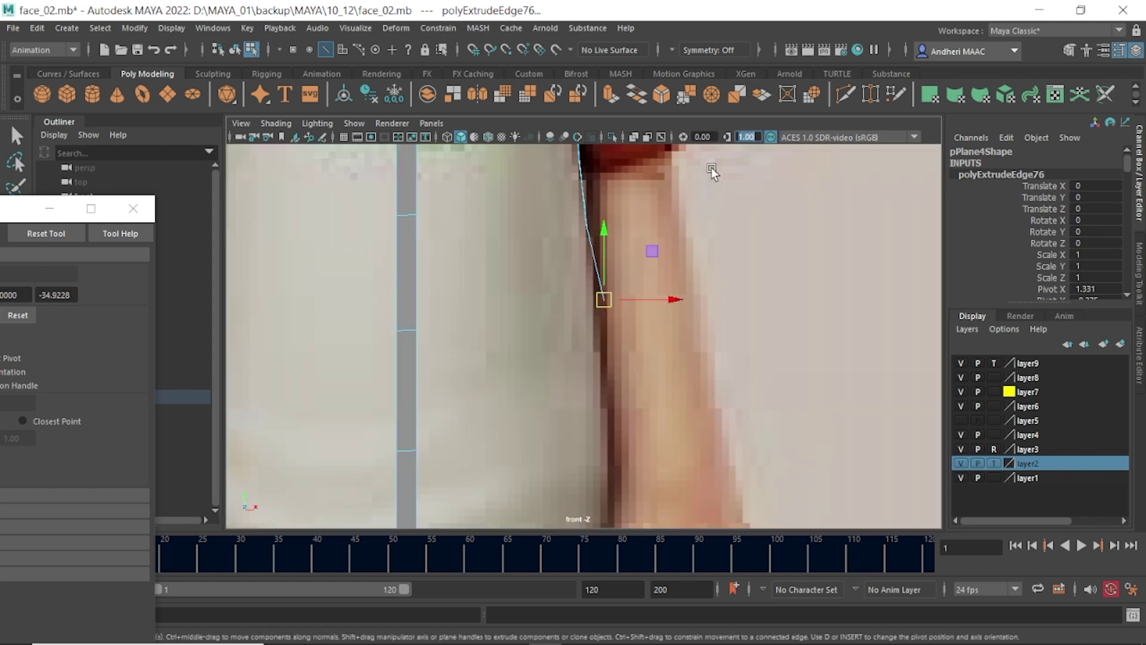
- Extrude further edge segments down the forearm toward the wrist and hand
drag(603, 298, 603, 307)
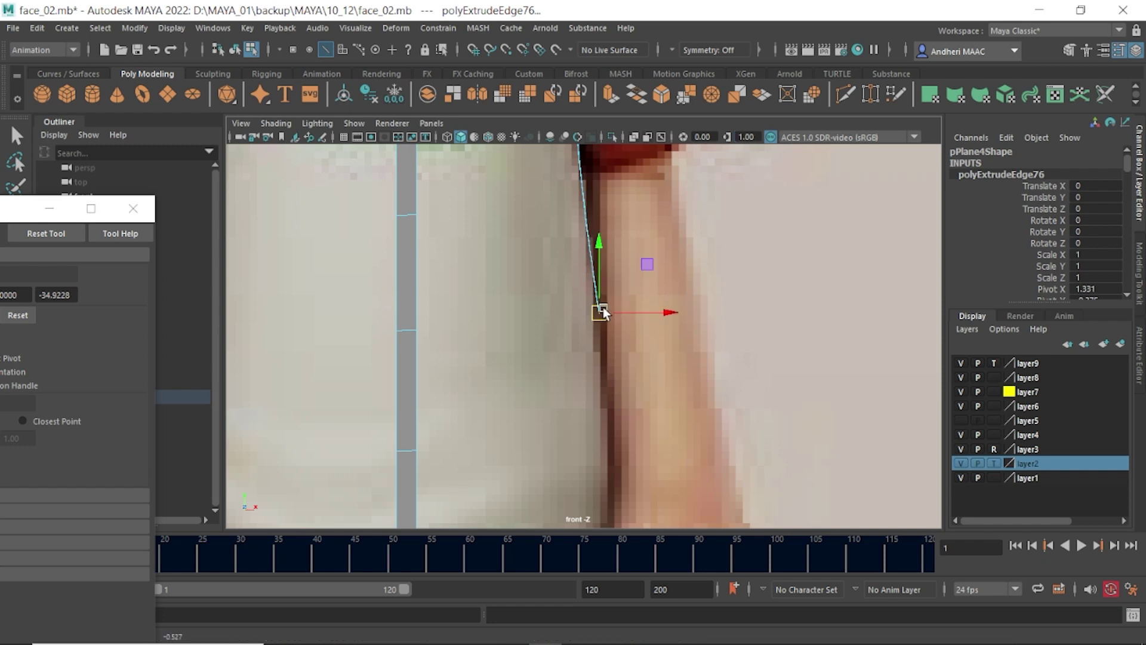
shift+right_drag(603, 307, 643, 389)
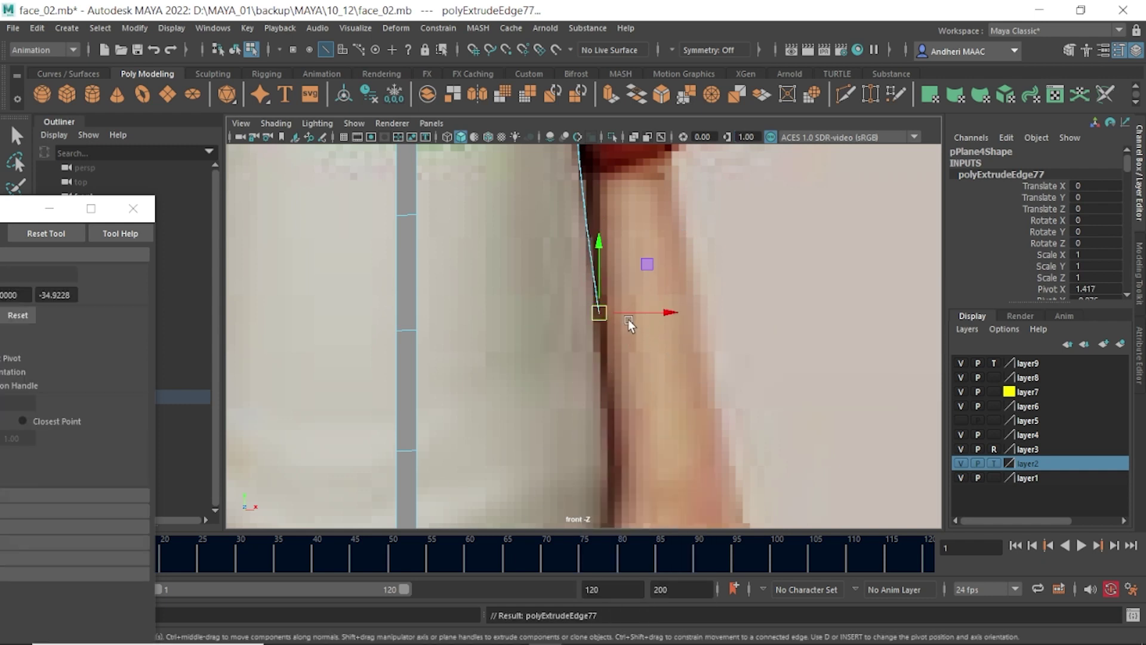
drag(599, 313, 602, 317)
alt+middle_drag(610, 389, 624, 280)
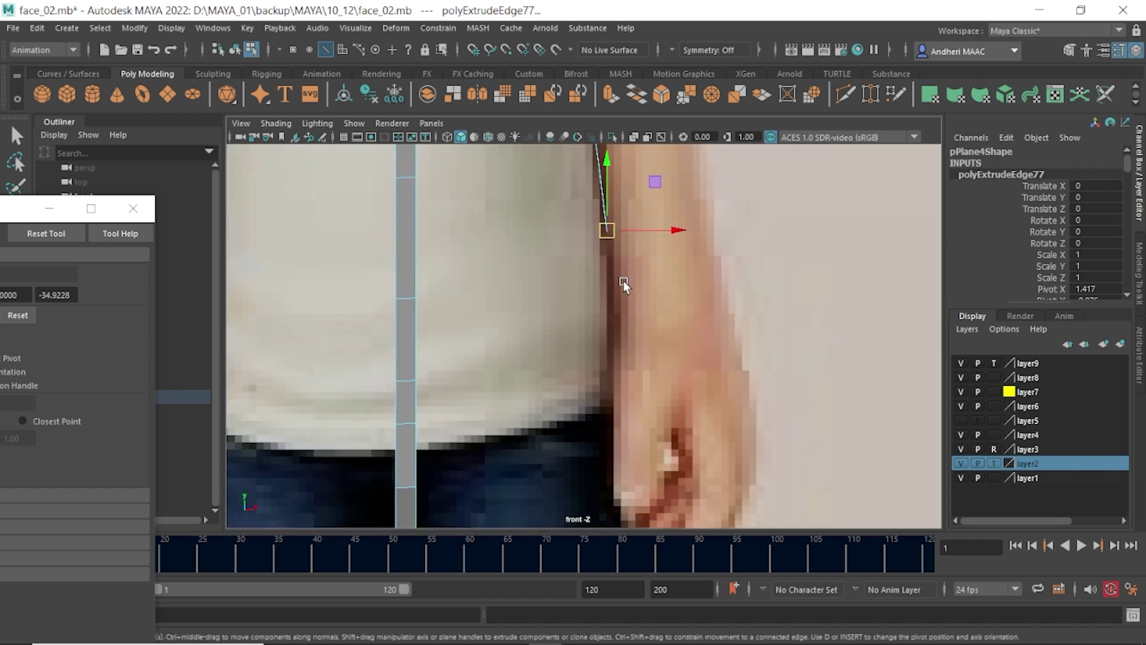
shift+right_drag(624, 323, 623, 323)
drag(604, 281, 609, 289)
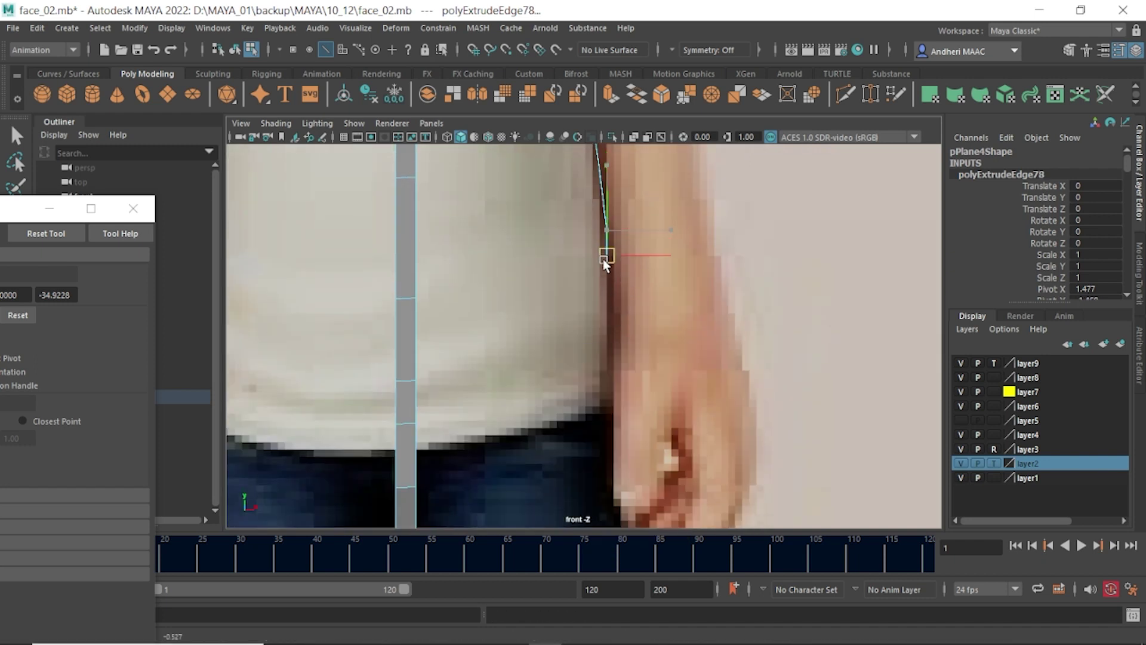
shift+right_drag(615, 295, 615, 356)
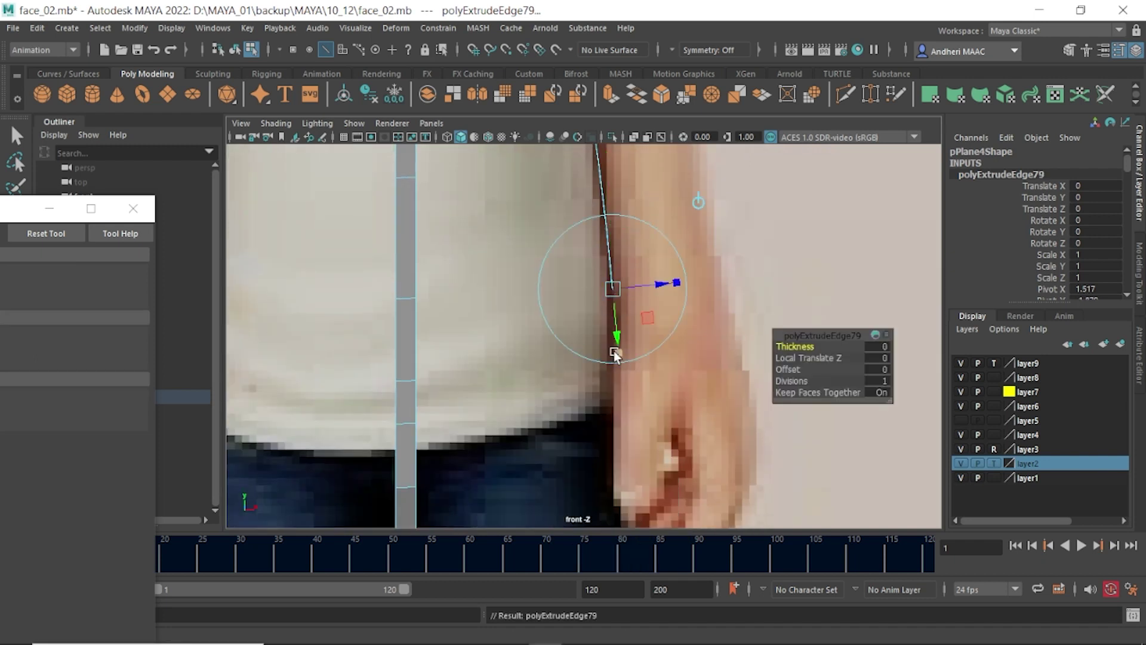
drag(614, 288, 617, 339)
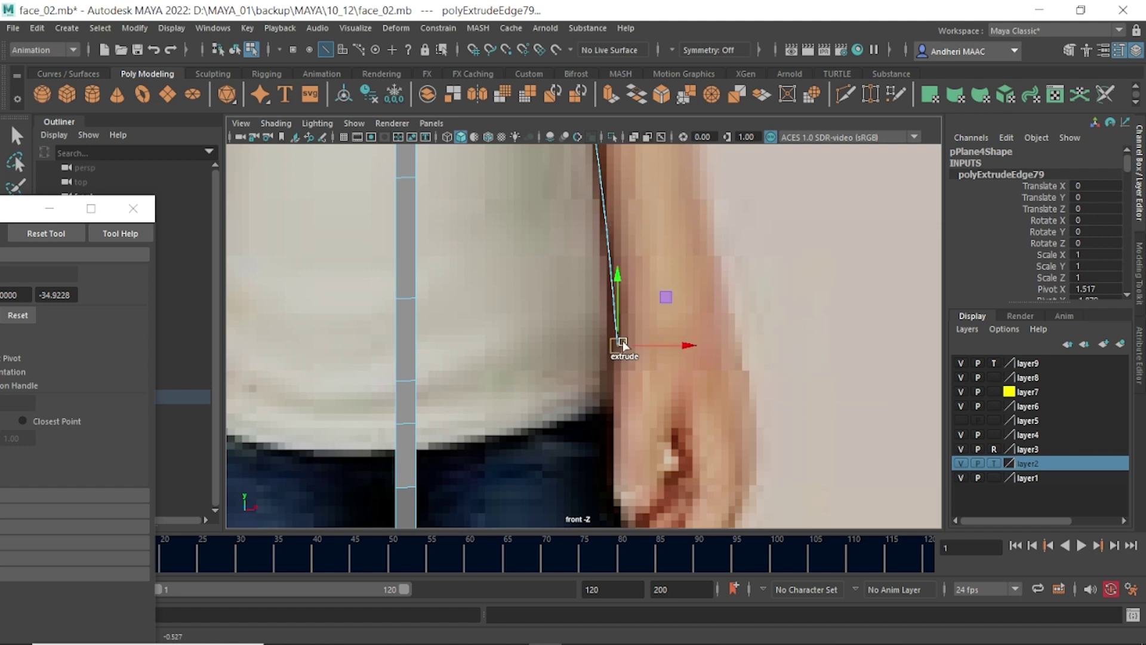
shift+right_drag(620, 340, 623, 392)
drag(617, 347, 621, 395)
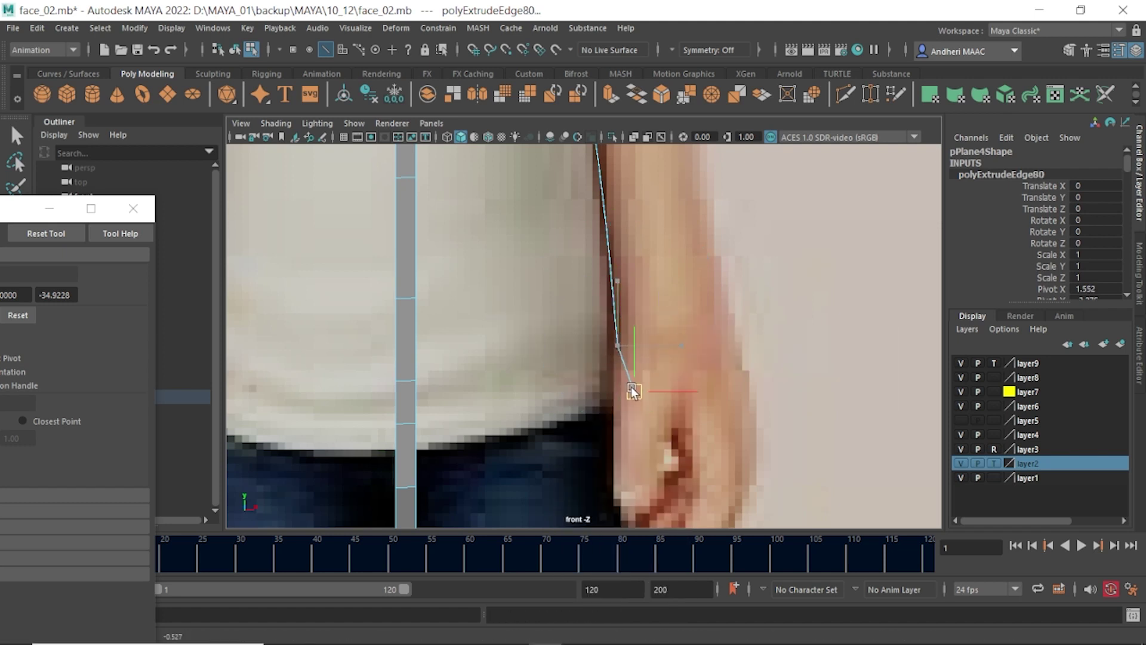
alt+middle_drag(621, 395, 623, 318)
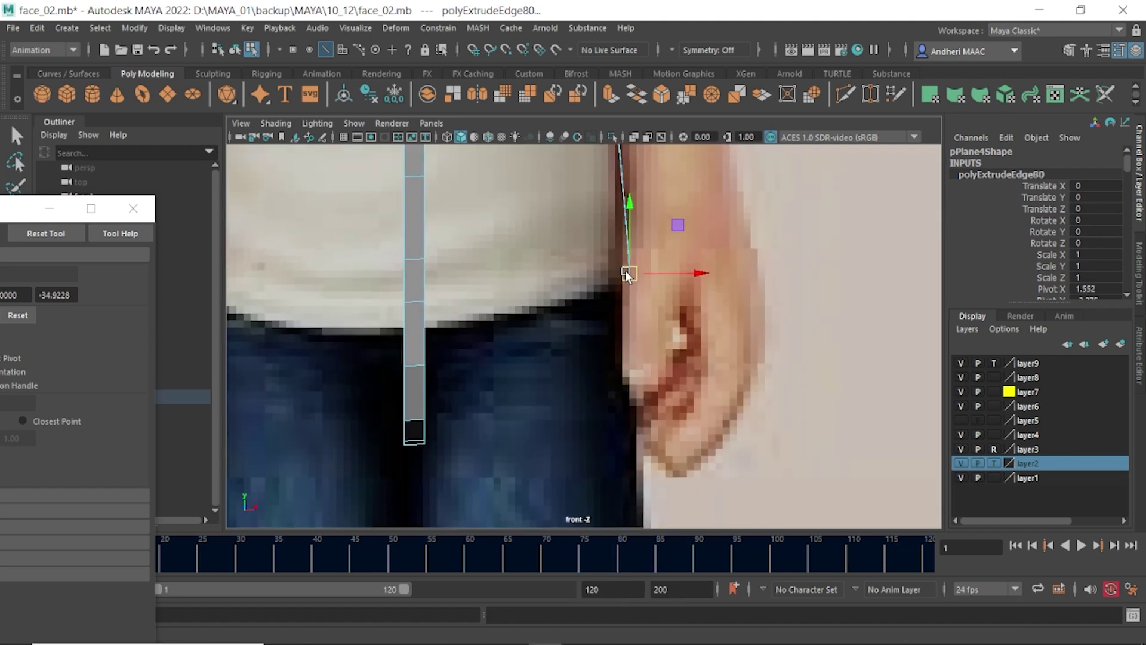
drag(629, 324, 627, 312)
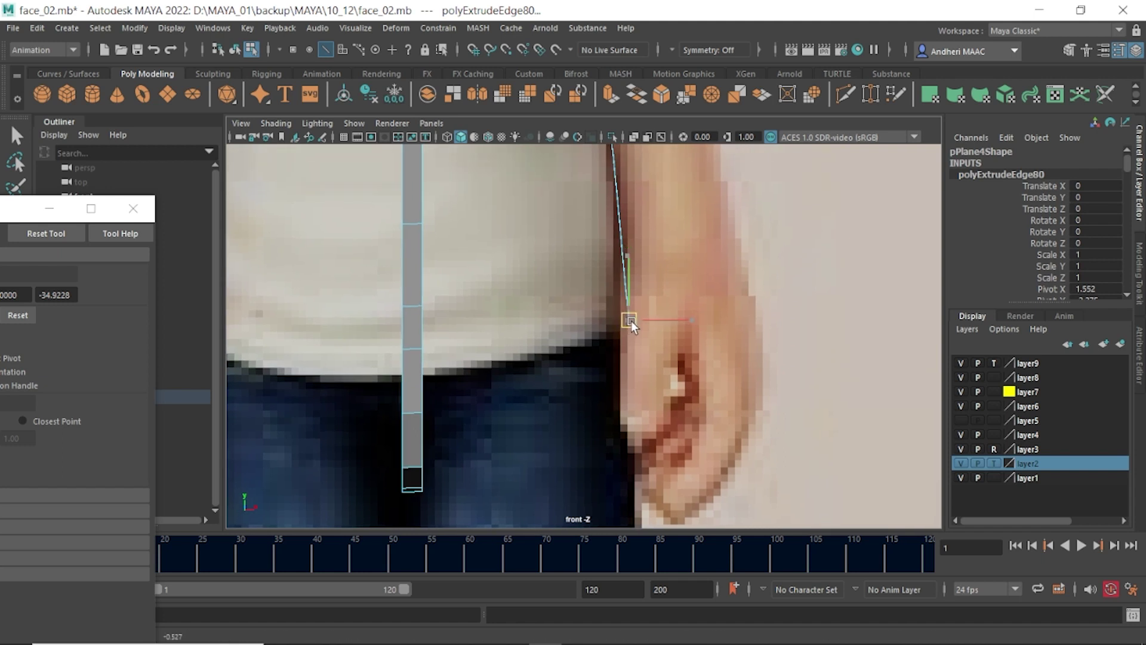
- Add the final extruded segments and shift the last one left onto the wrist
shift+right_drag(626, 313, 639, 352)
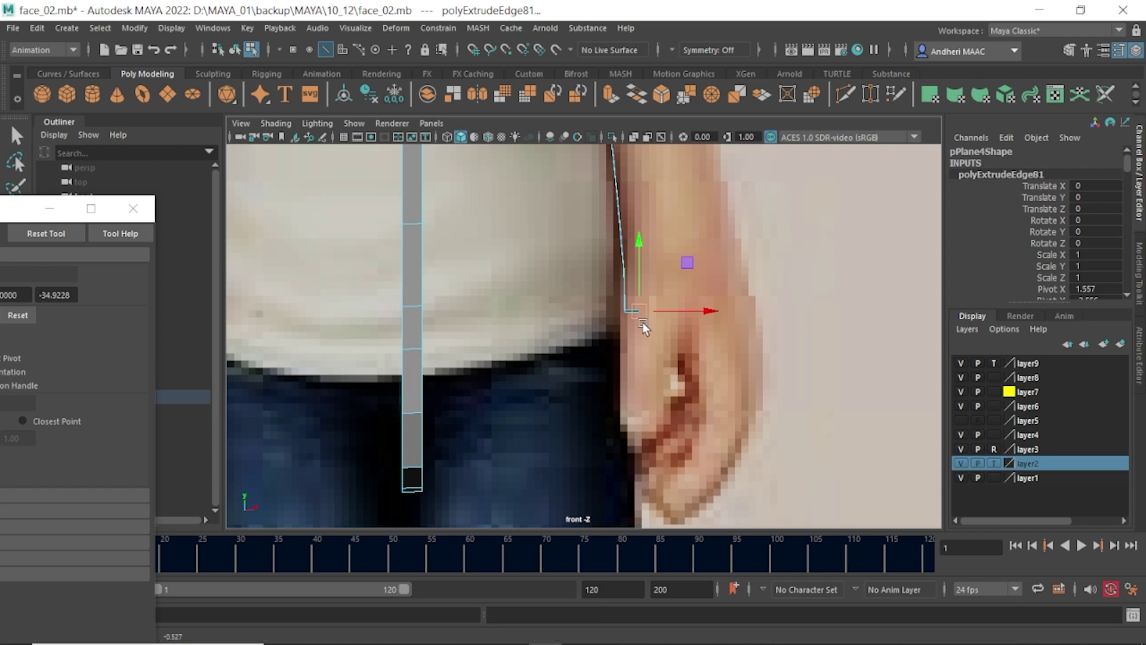
shift+right_drag(639, 318, 640, 356)
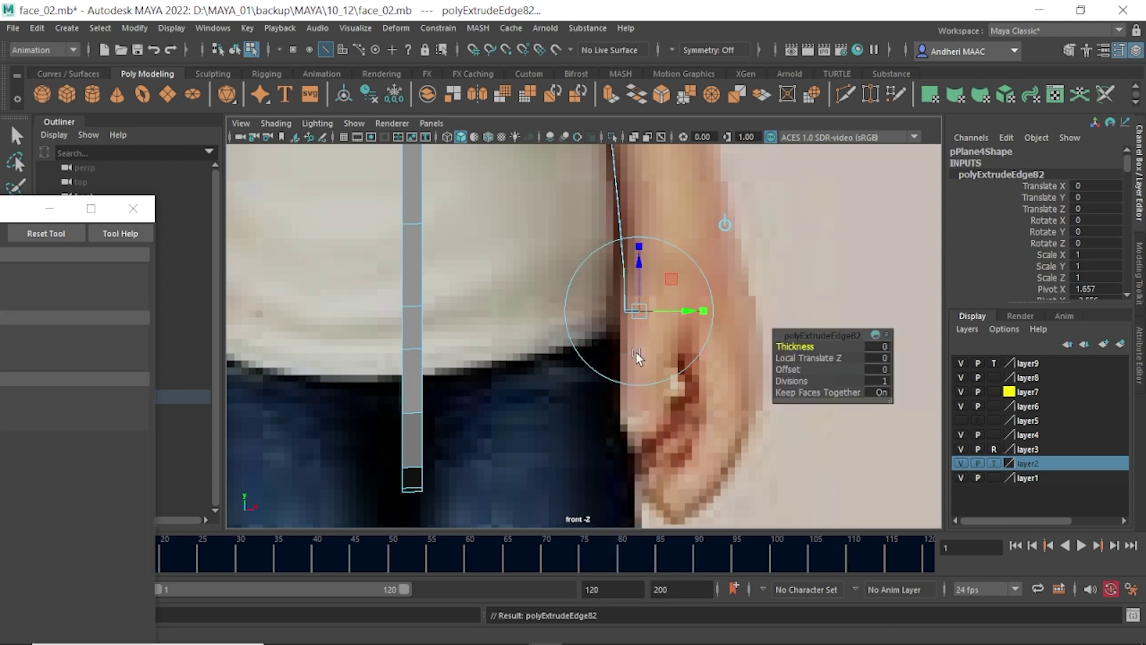
drag(641, 314, 642, 328)
shift+right_drag(642, 327, 637, 375)
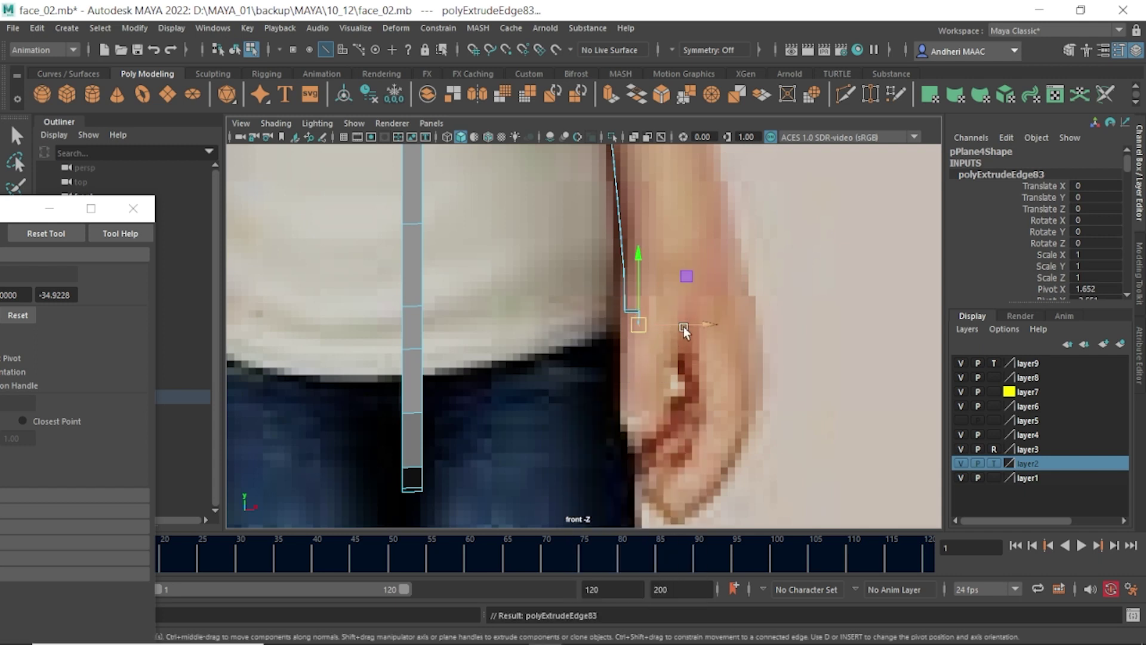
drag(671, 322, 640, 329)
- Clear the selection and orbit the perspective view to inspect the strips
key(F9)
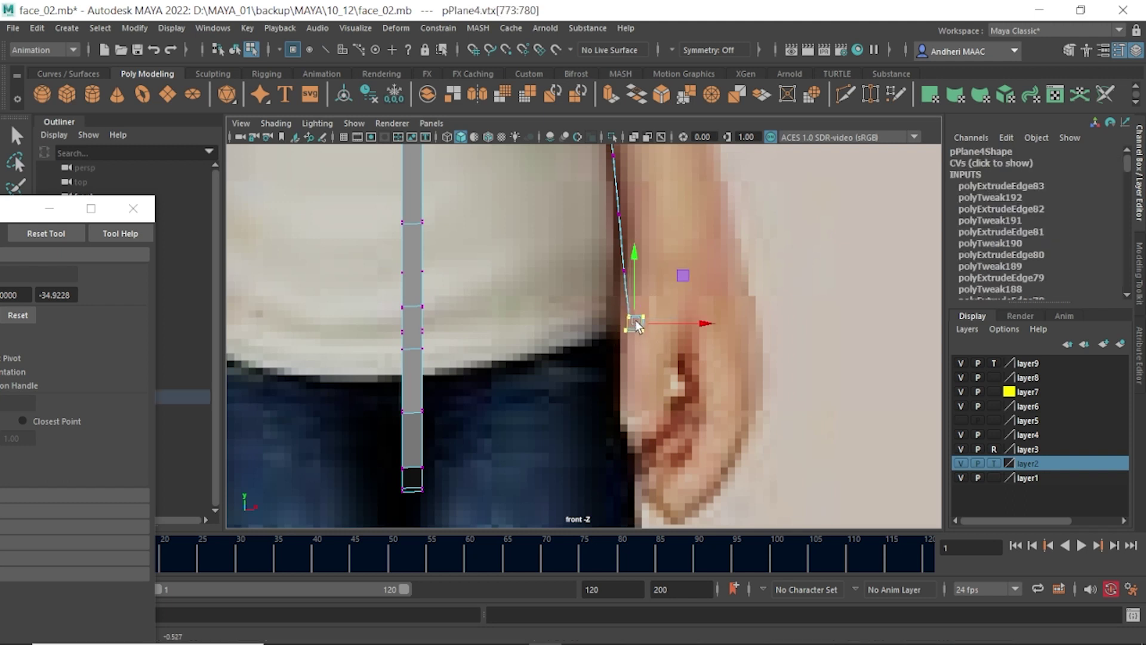
key(e)
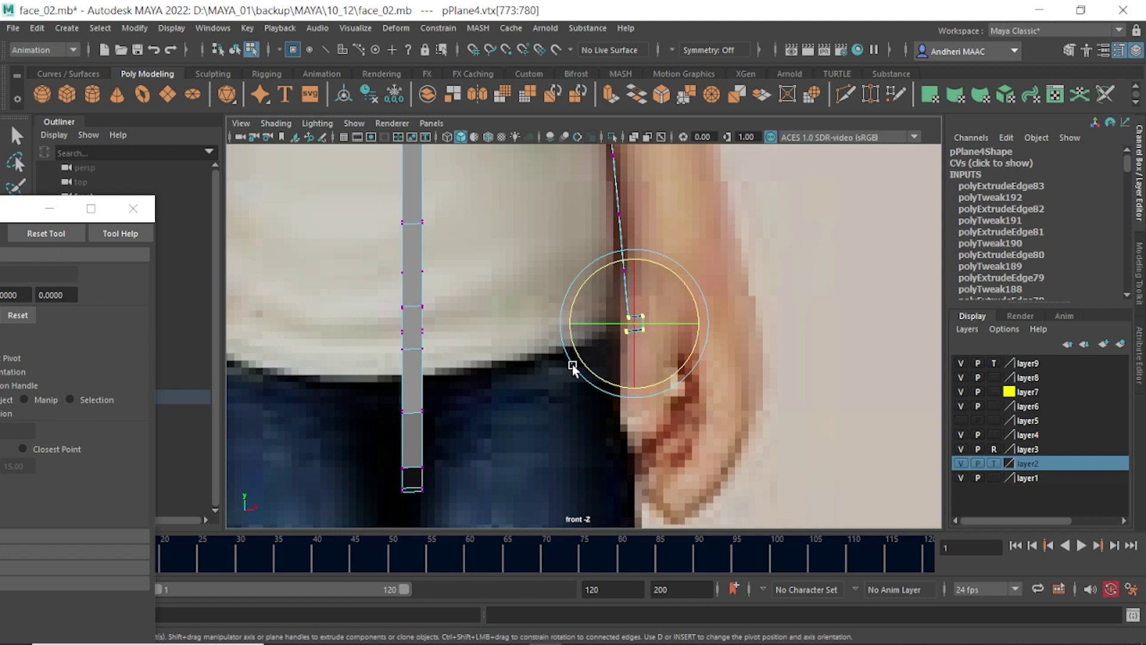
click(543, 385)
key(space)
scroll(568, 310, down, 3)
scroll(564, 320, down, 3)
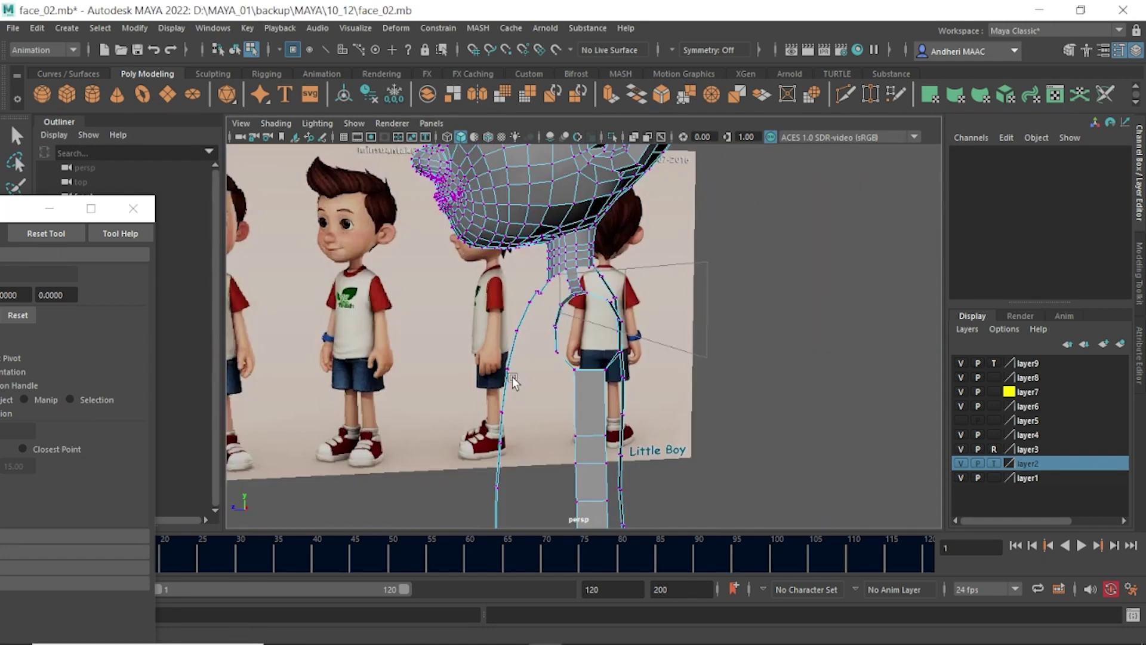
scroll(566, 296, down, 2)
mouse_move(565, 295)
alt+mouse_down()
mouse_move(685, 288)
mouse_move(499, 256)
mouse_move(407, 302)
mouse_move(621, 249)
mouse_move(720, 290)
mouse_move(619, 306)
mouse_move(650, 409)
mouse_move(596, 330)
alt+mouse_up()
- Undo the last change and frame the centre strip's lower end in front view
key(space)
scroll(596, 331, up, 2)
alt+middle_drag(619, 346, 629, 409)
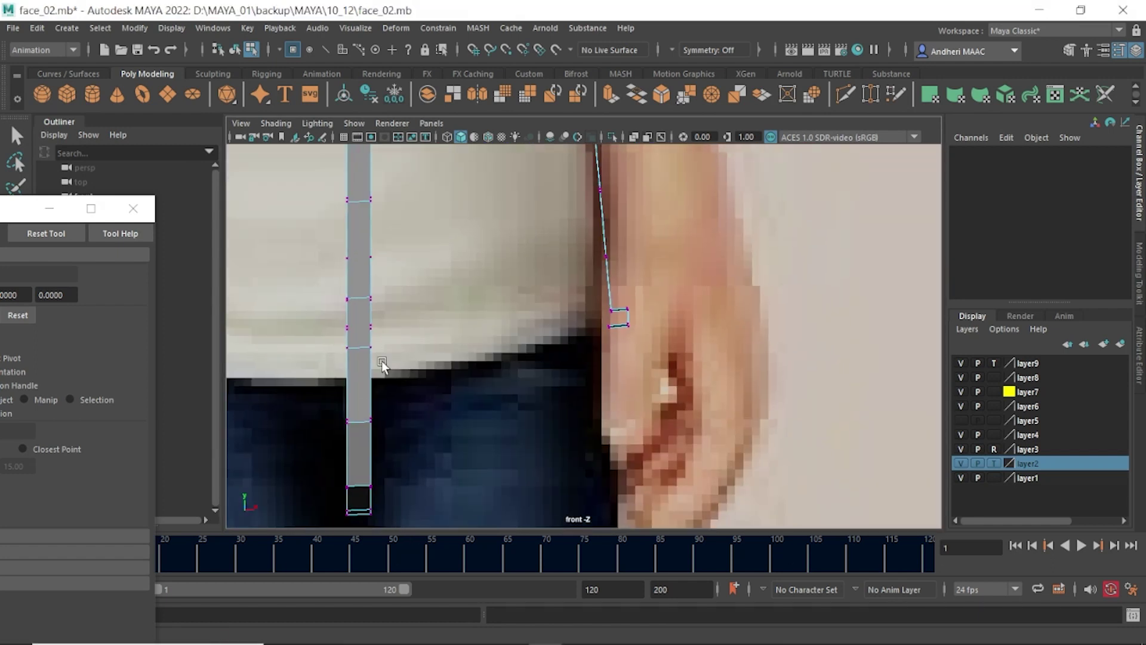
right_drag(614, 358, 568, 376)
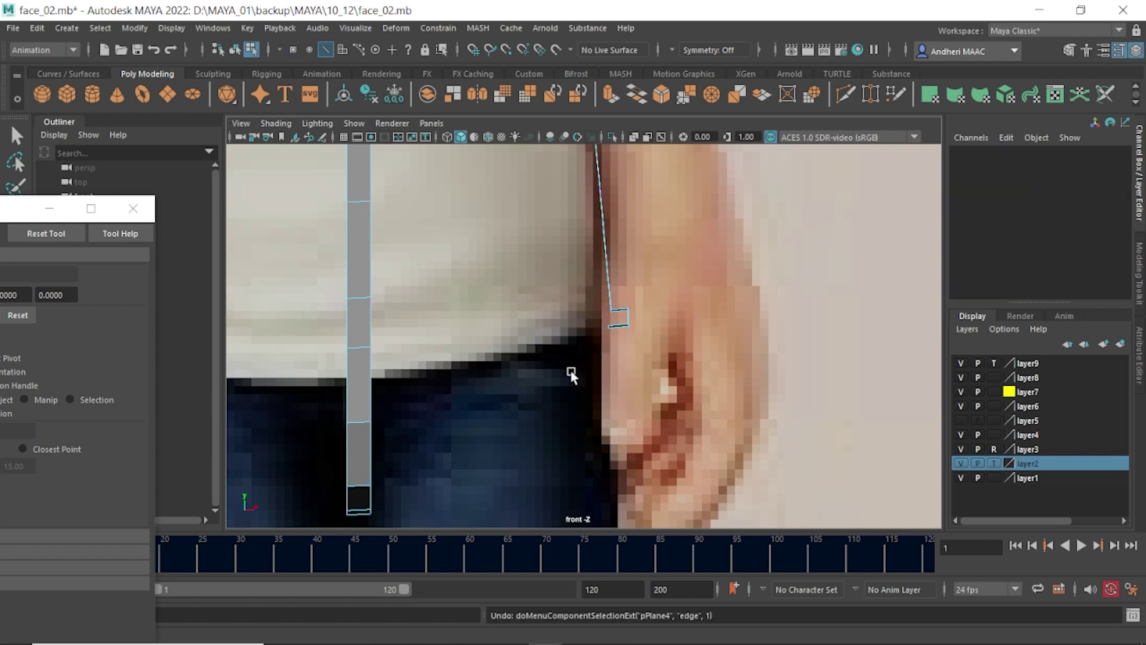
key(ctrl+z)
mouse_move(606, 360)
alt+mouse_down()
mouse_move(530, 320)
mouse_move(600, 340)
alt+mouse_up()
key(space)
drag(520, 360, 525, 435)
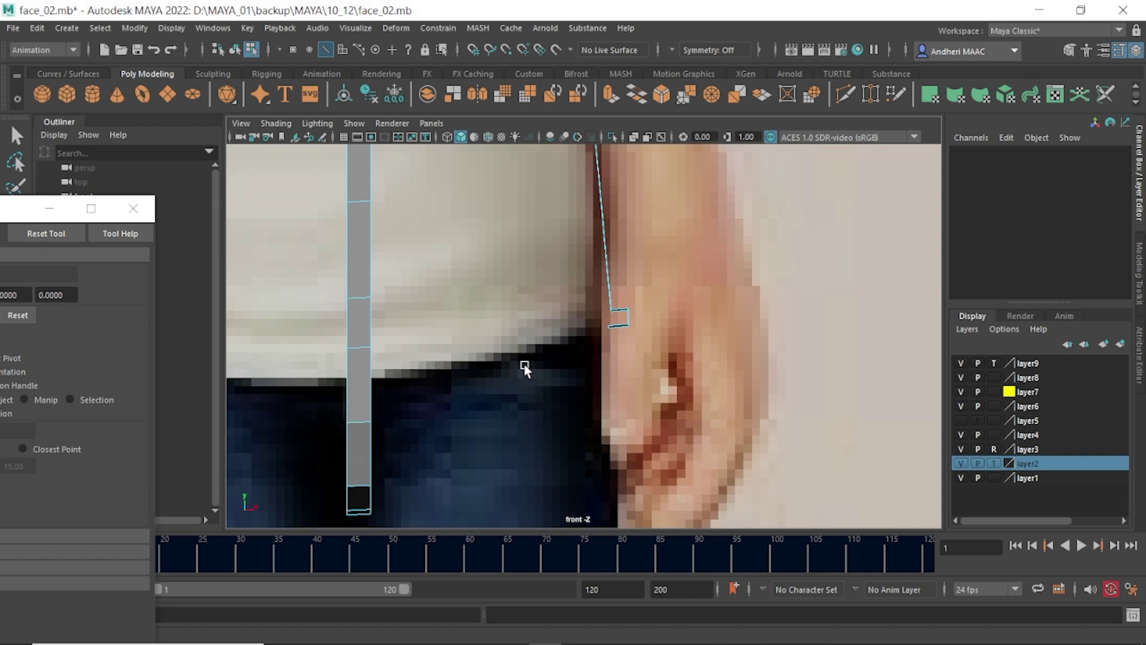
scroll(523, 370, up, 3)
alt+middle_drag(593, 378, 499, 278)
alt+middle_drag(453, 371, 412, 384)
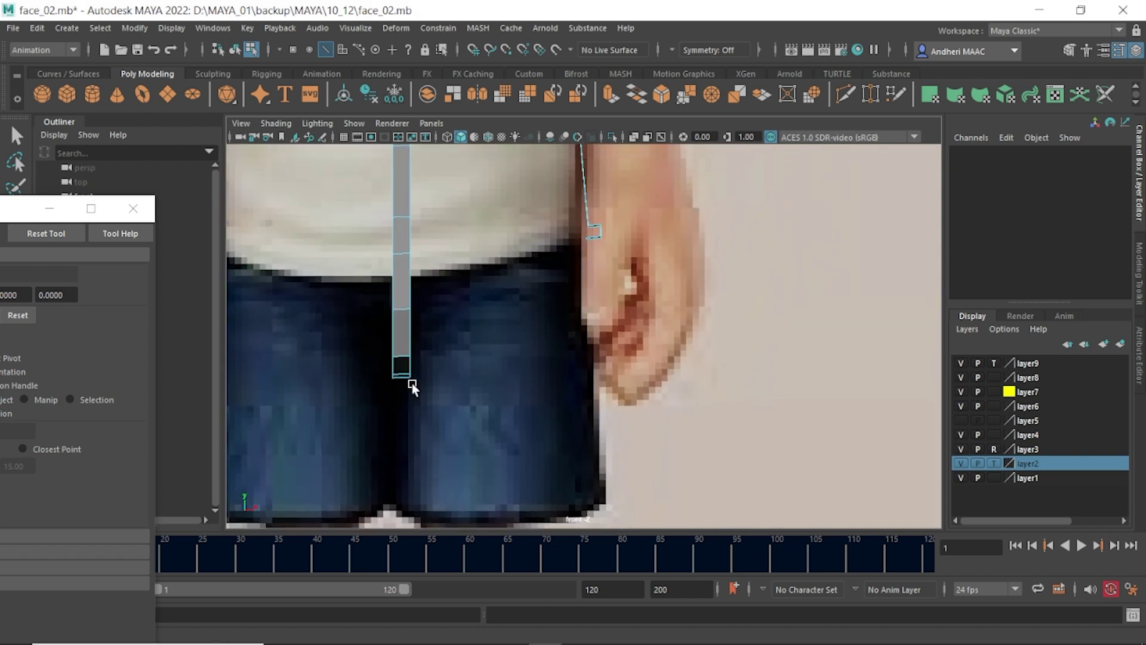
- Scale the centre strip's lower vertices on both sides inward in X
drag(458, 416, 325, 323)
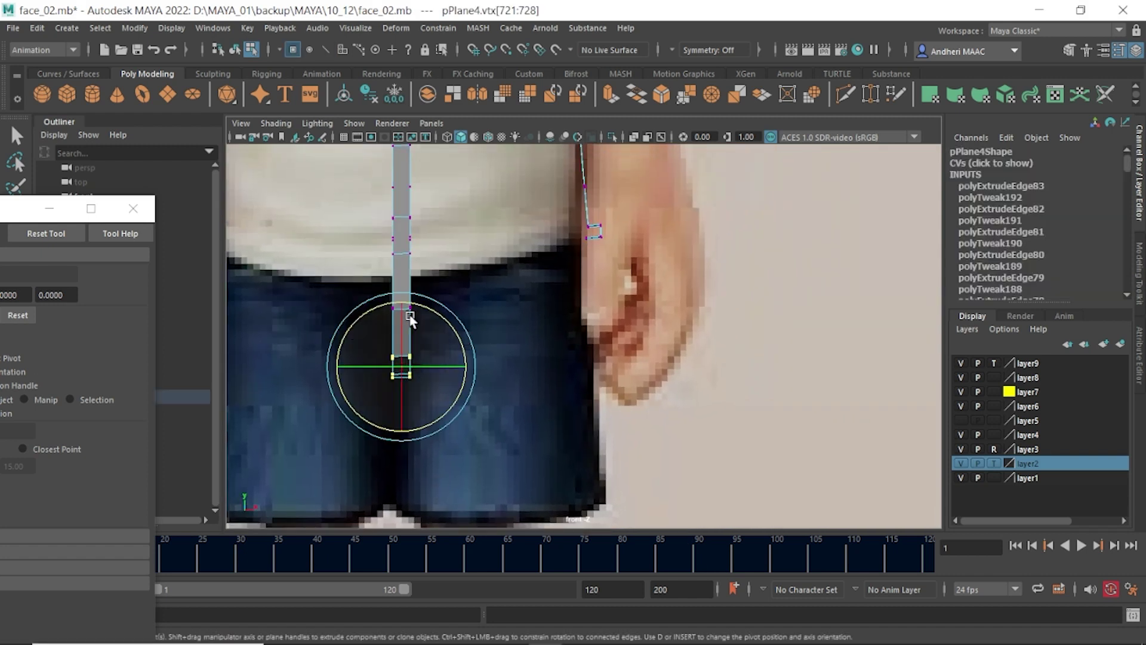
key(w)
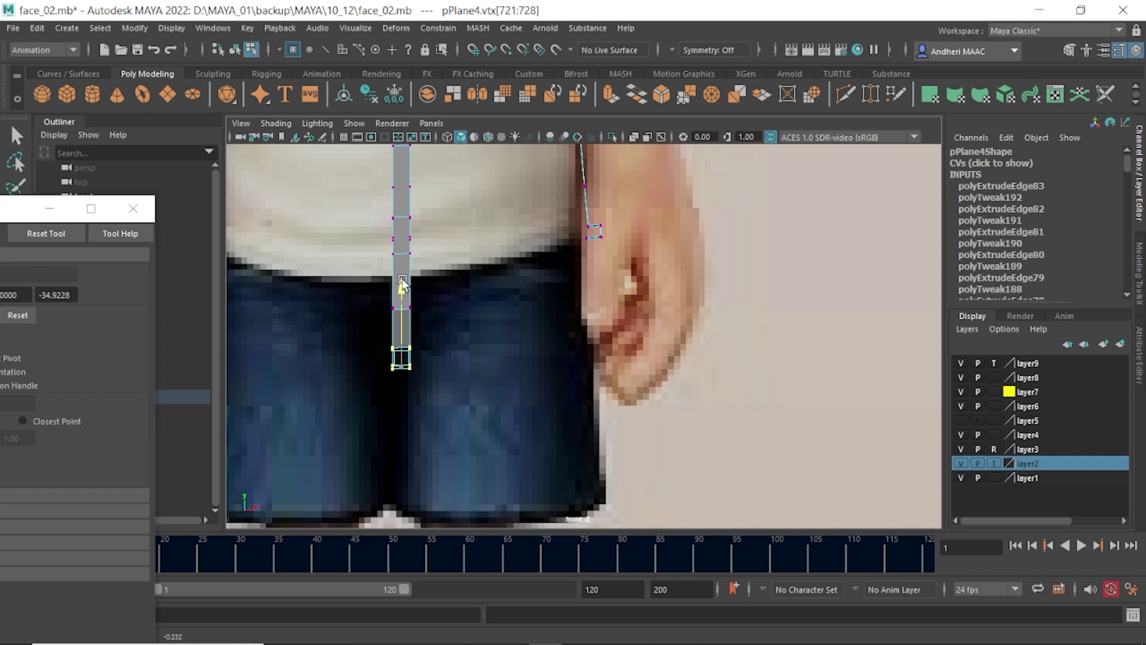
alt+middle_drag(459, 367, 459, 277)
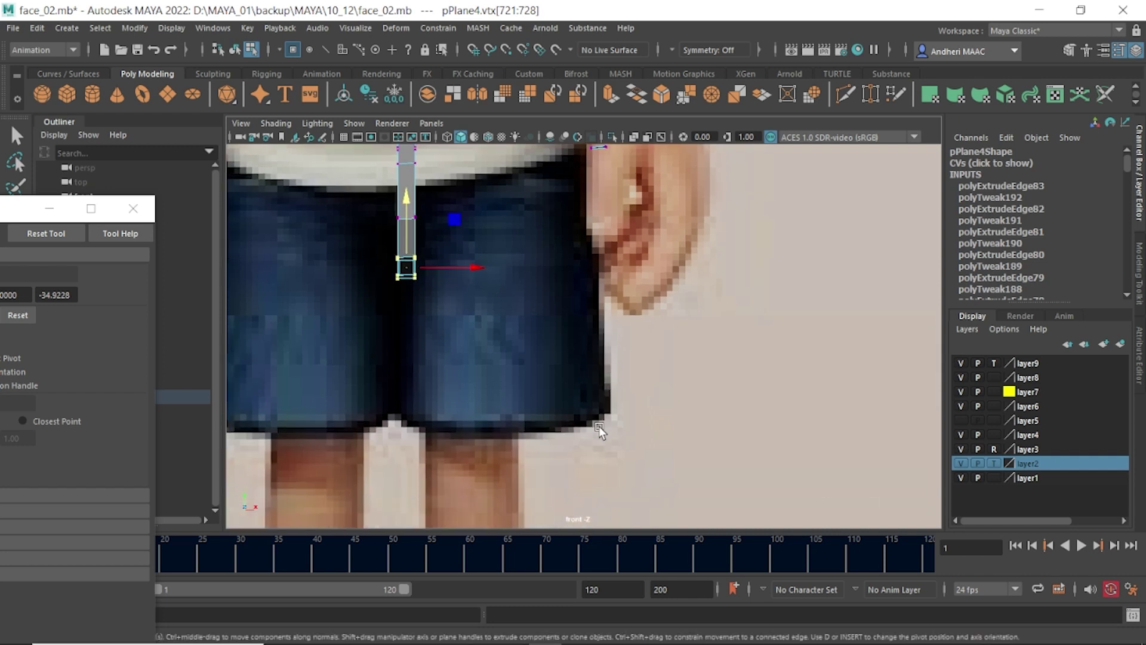
scroll(503, 413, up, 2)
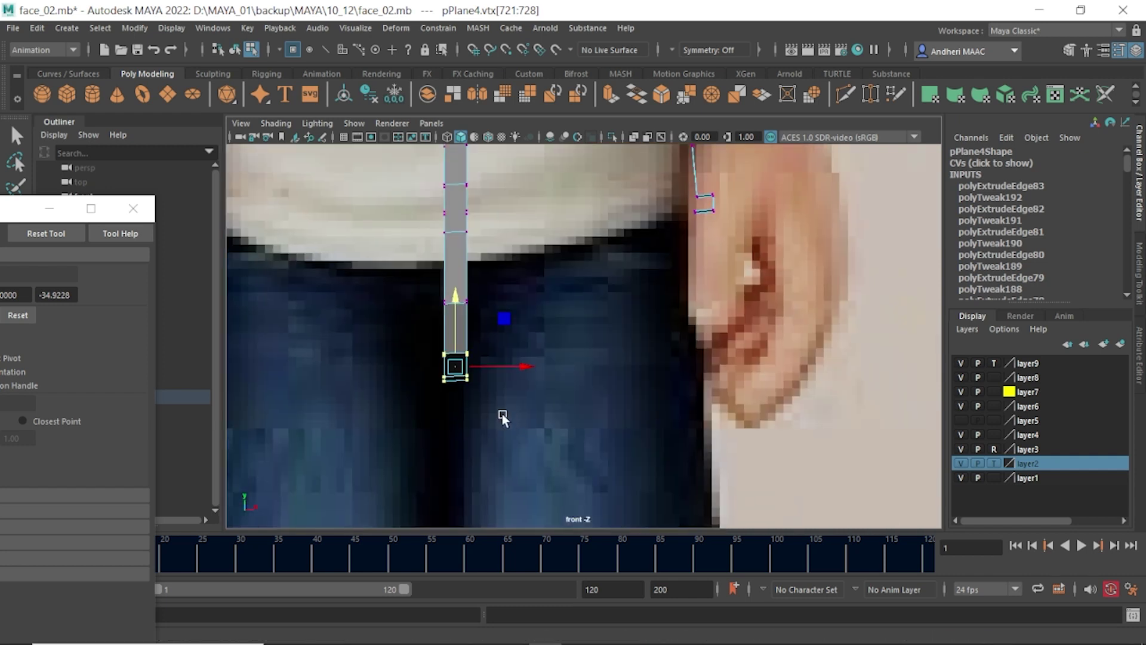
scroll(529, 442, up, 2)
drag(529, 442, 418, 276)
drag(357, 241, 513, 480)
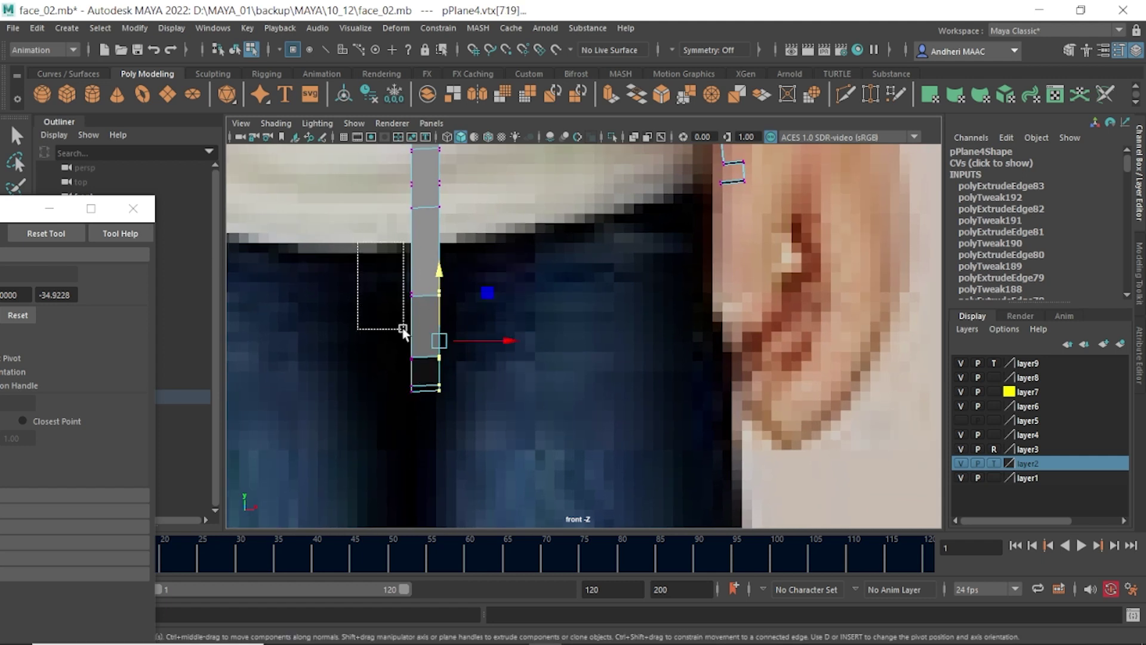
key(r)
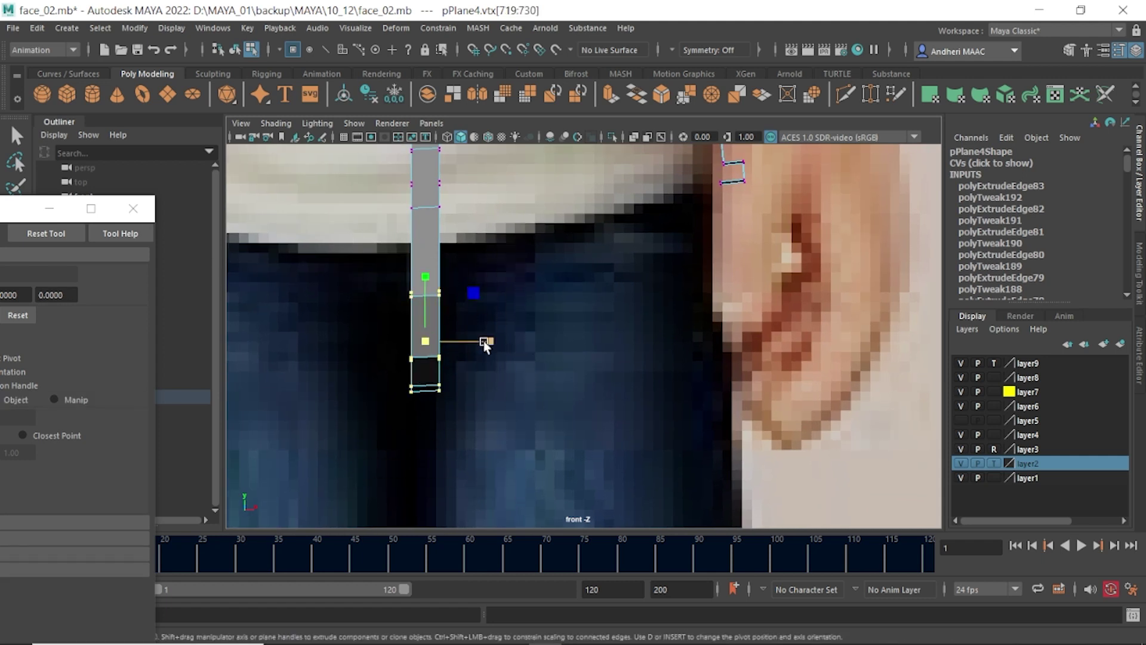
drag(487, 341, 448, 349)
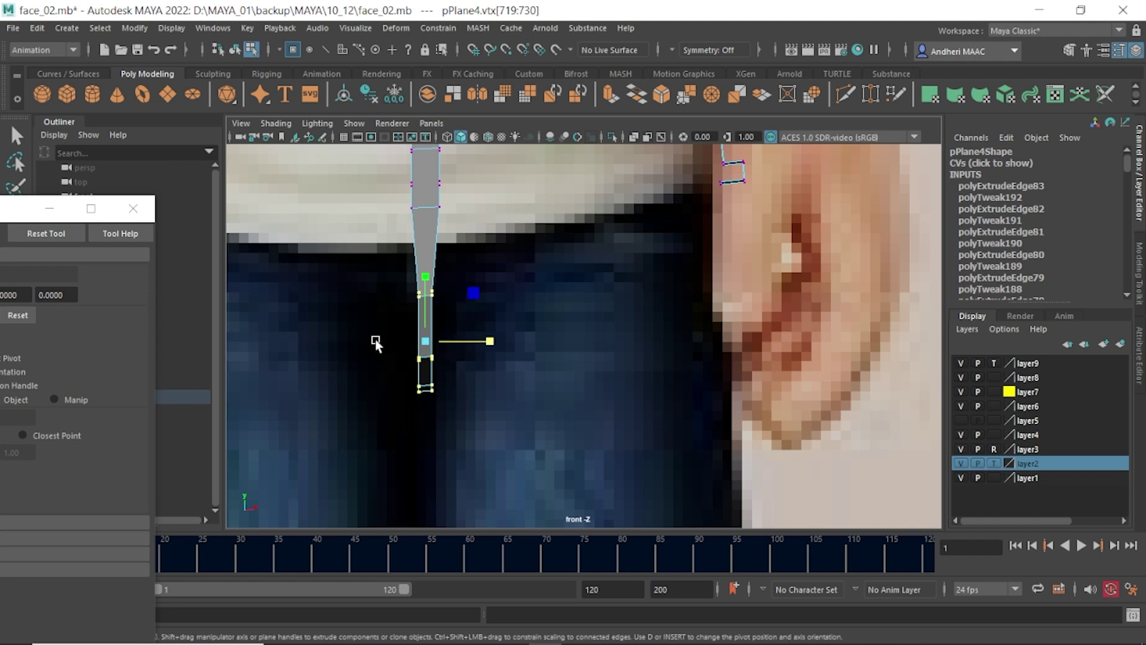
- Select the strip's bottom vertices, then frame the whole mesh in the perspective view
drag(376, 340, 487, 394)
alt+middle_drag(482, 378, 487, 308)
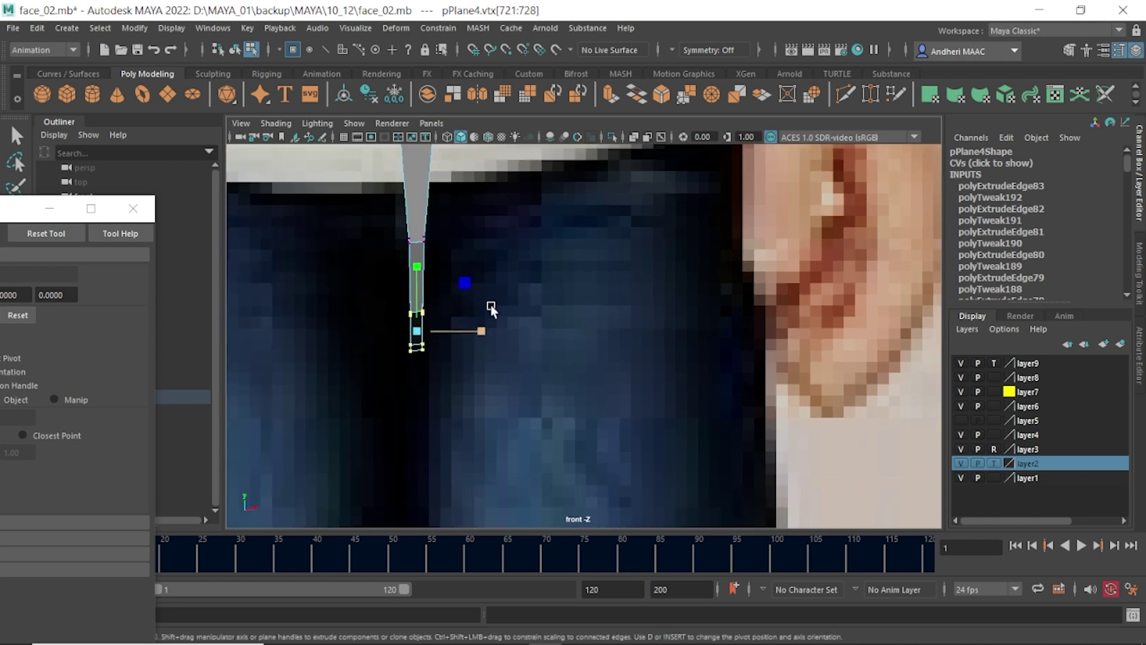
scroll(561, 387, up, 2)
scroll(512, 373, up, 1)
scroll(490, 420, up, 1)
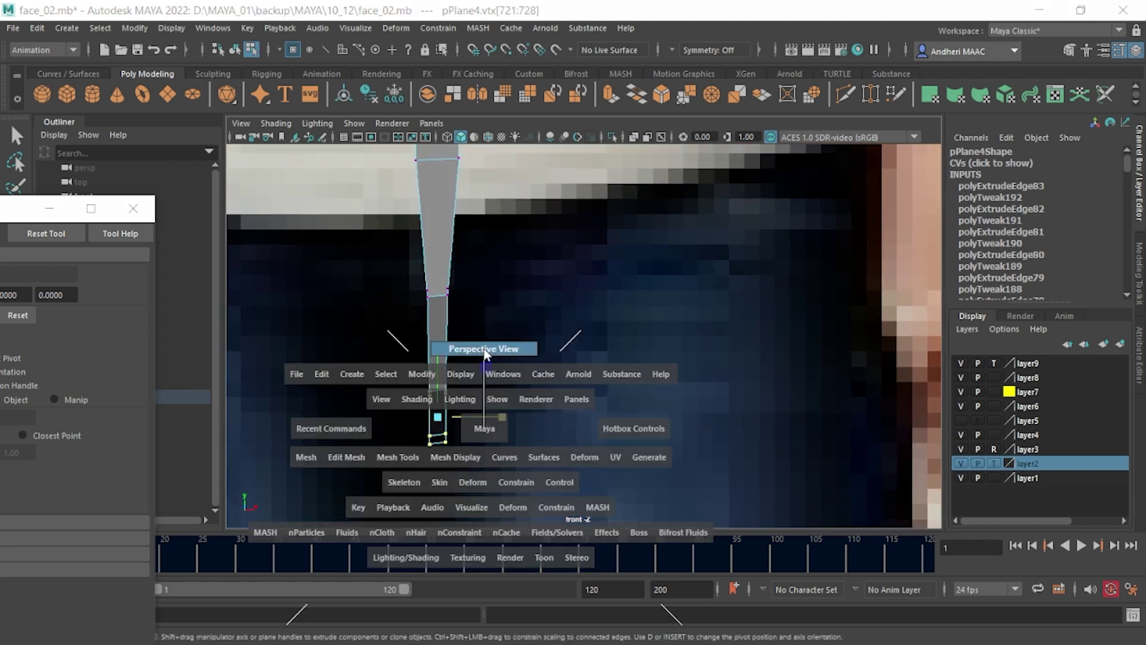
drag(491, 419, 486, 346)
scroll(465, 367, up, 3)
mouse_move(542, 410)
alt+mouse_down()
mouse_move(504, 342)
mouse_move(515, 483)
alt+mouse_up()
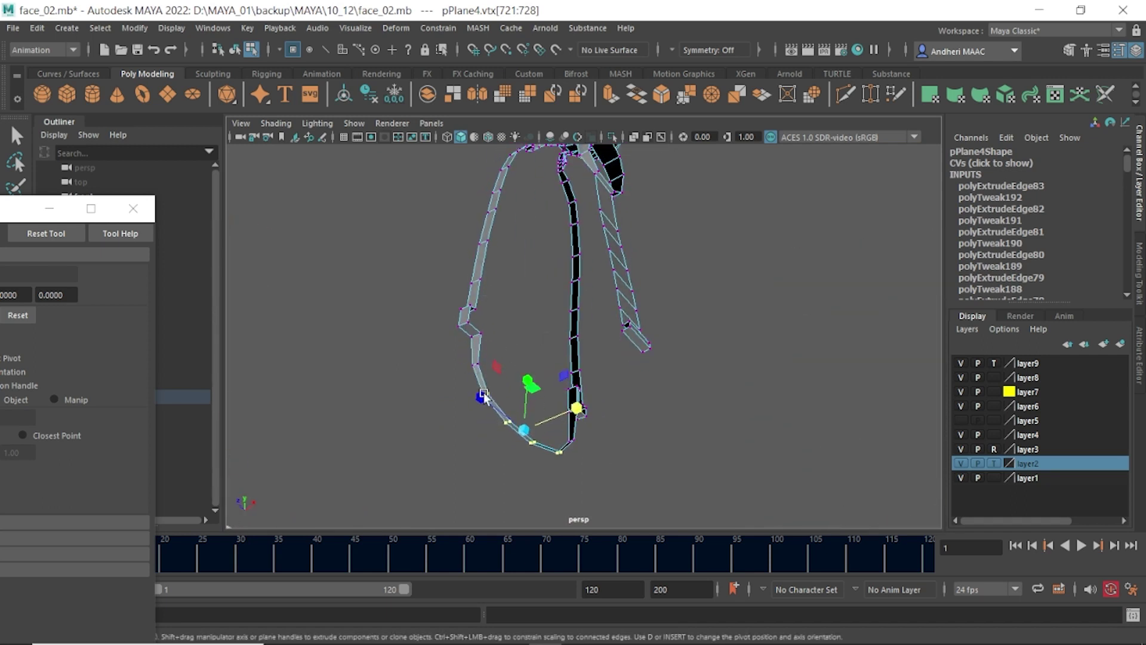
- Extrude the centre strip's bottom edge down along the shorts' middle seam
click(493, 473)
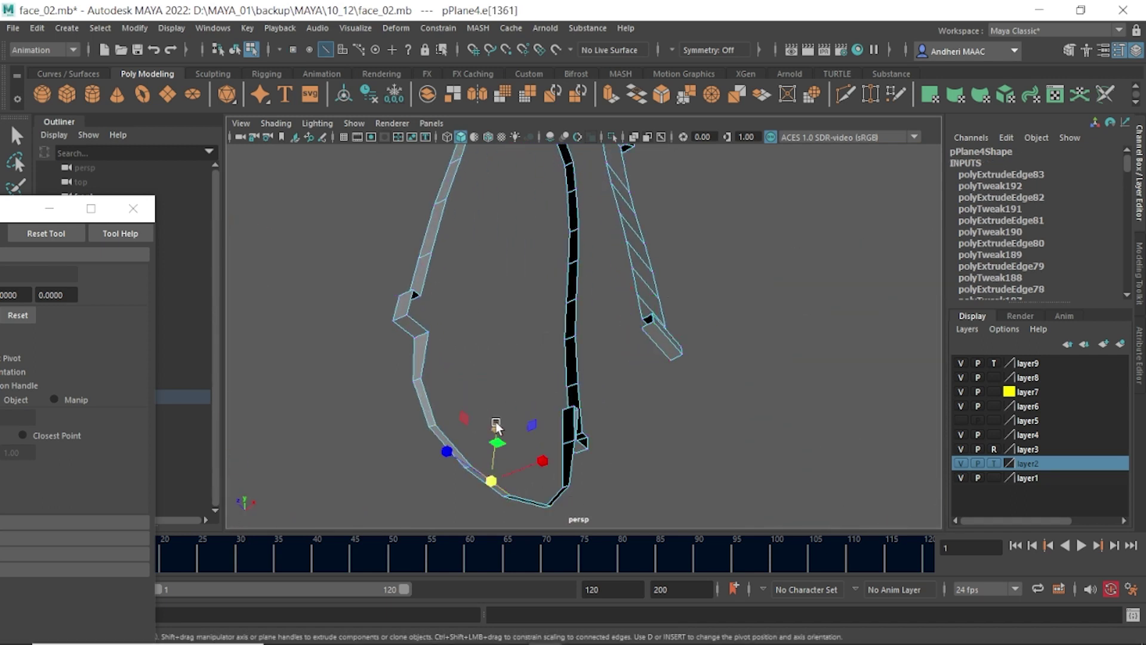
key(space)
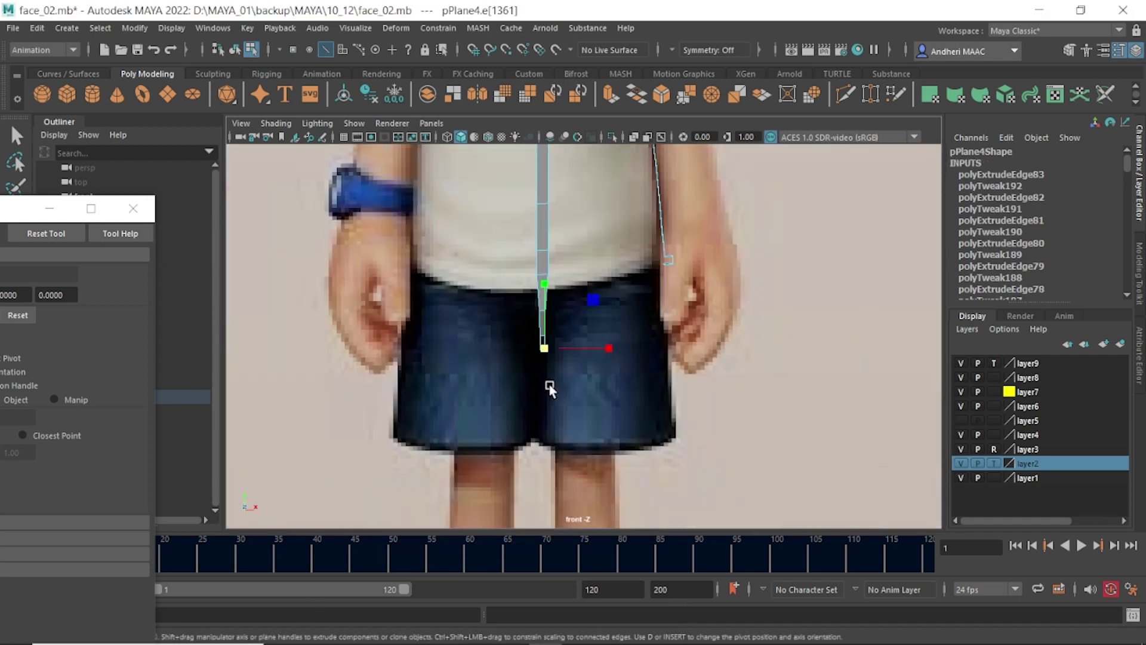
alt+middle_drag(549, 388, 537, 334)
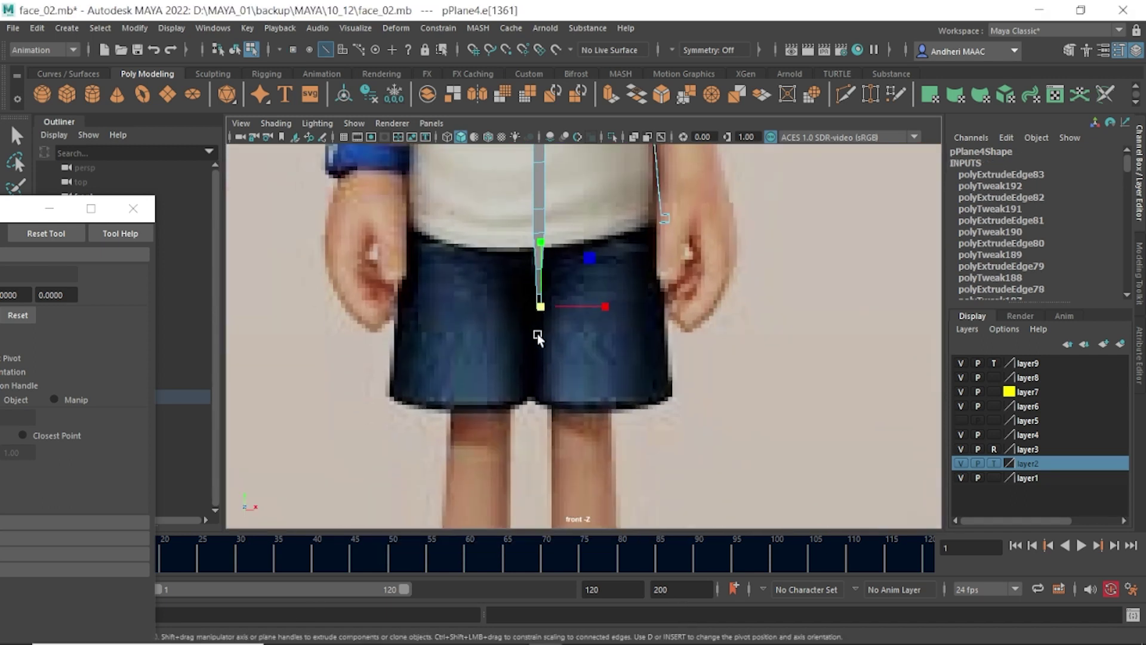
shift+right_drag(537, 334, 537, 377)
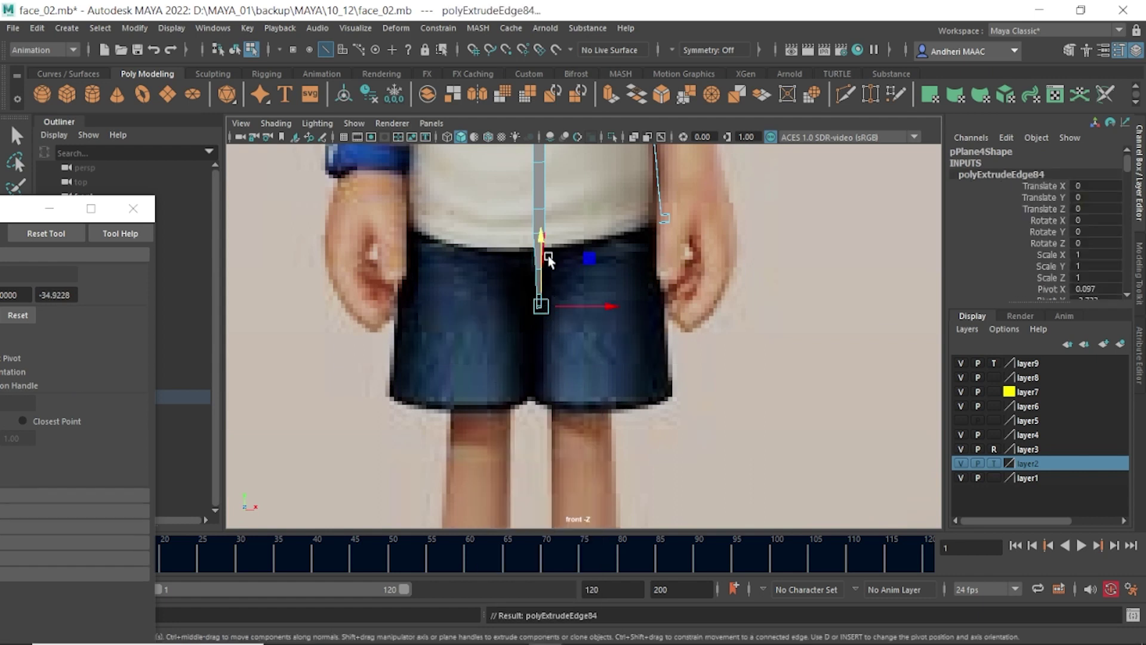
drag(549, 259, 542, 304)
scroll(609, 430, up, 2)
scroll(555, 358, up, 2)
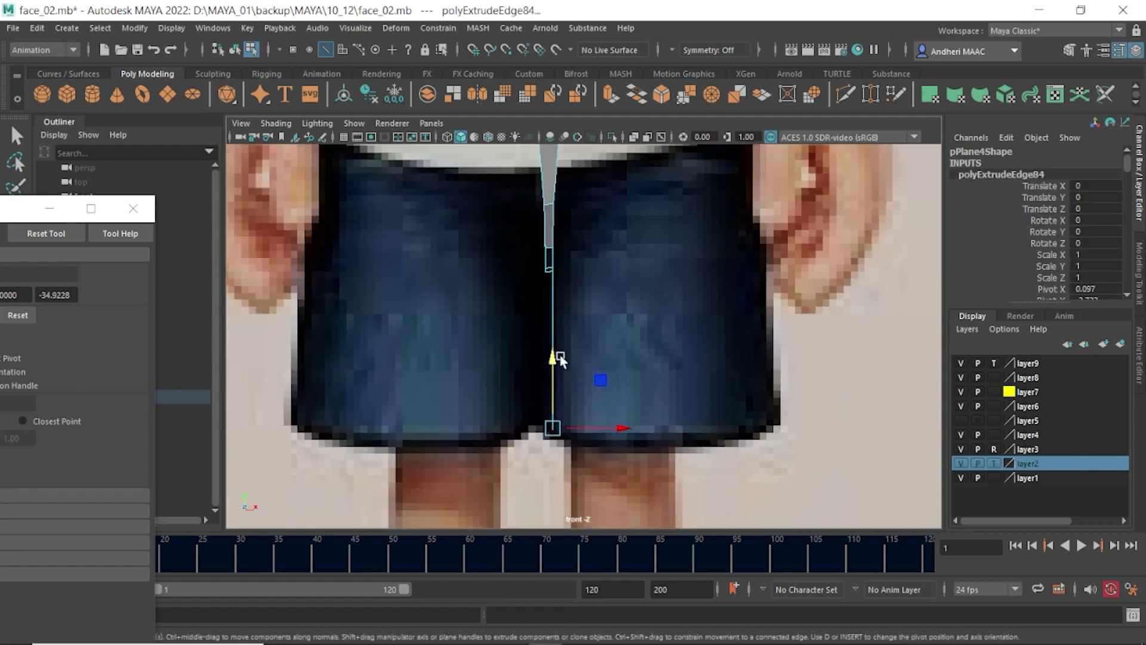
scroll(616, 381, up, 3)
scroll(734, 334, up, 3)
scroll(696, 358, up, 2)
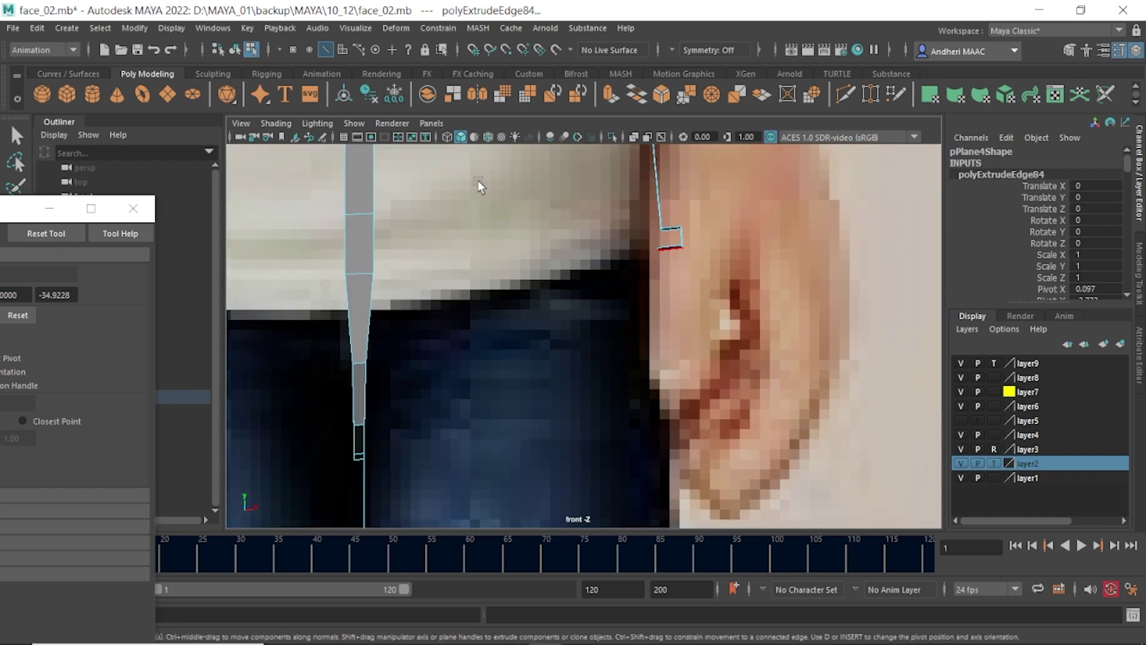
scroll(673, 273, up, 3)
scroll(653, 402, up, 1)
scroll(653, 269, up, 2)
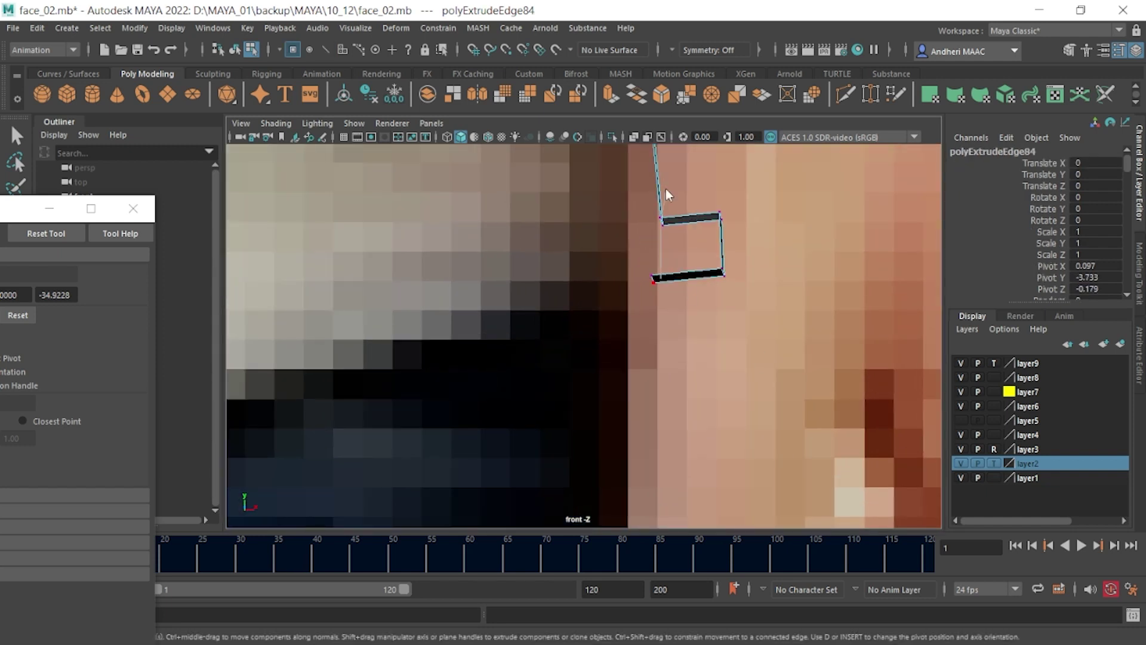
key(q)
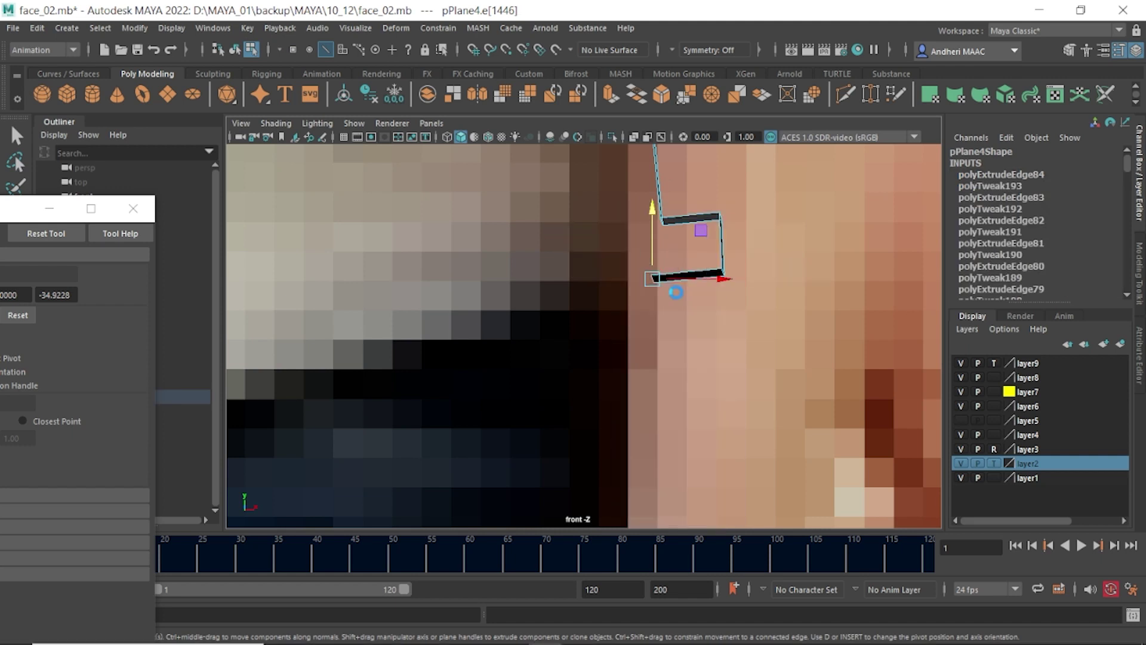
- Extrude the side strip's end edge three times, pulling the new edges down beside the shorts
key(ctrl+e)
drag(644, 279, 601, 195)
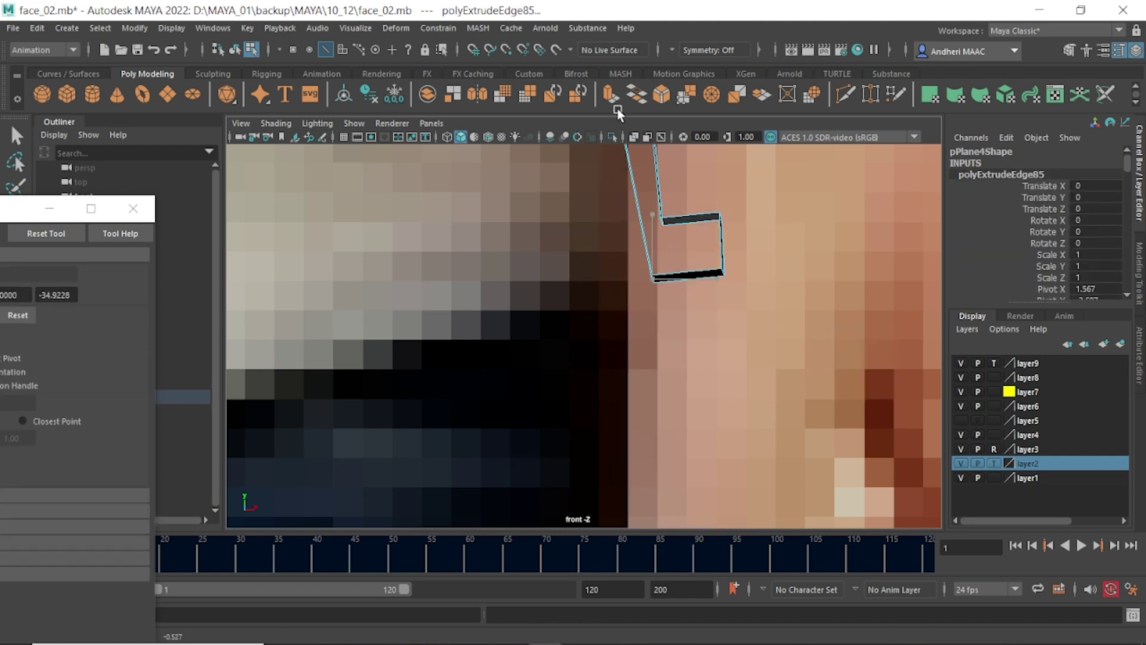
scroll(667, 232, down, 5)
scroll(706, 313, up, 3)
scroll(656, 286, up, 2)
shift+right_click(639, 270)
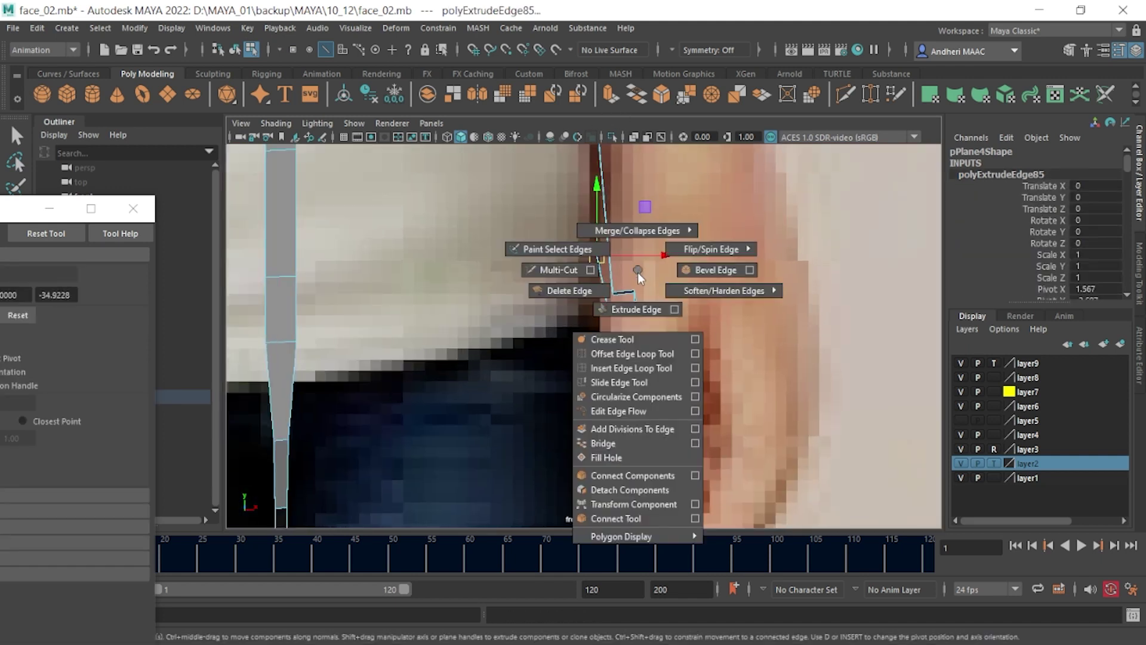
click(636, 309)
drag(591, 235, 600, 497)
shift+right_click(607, 339)
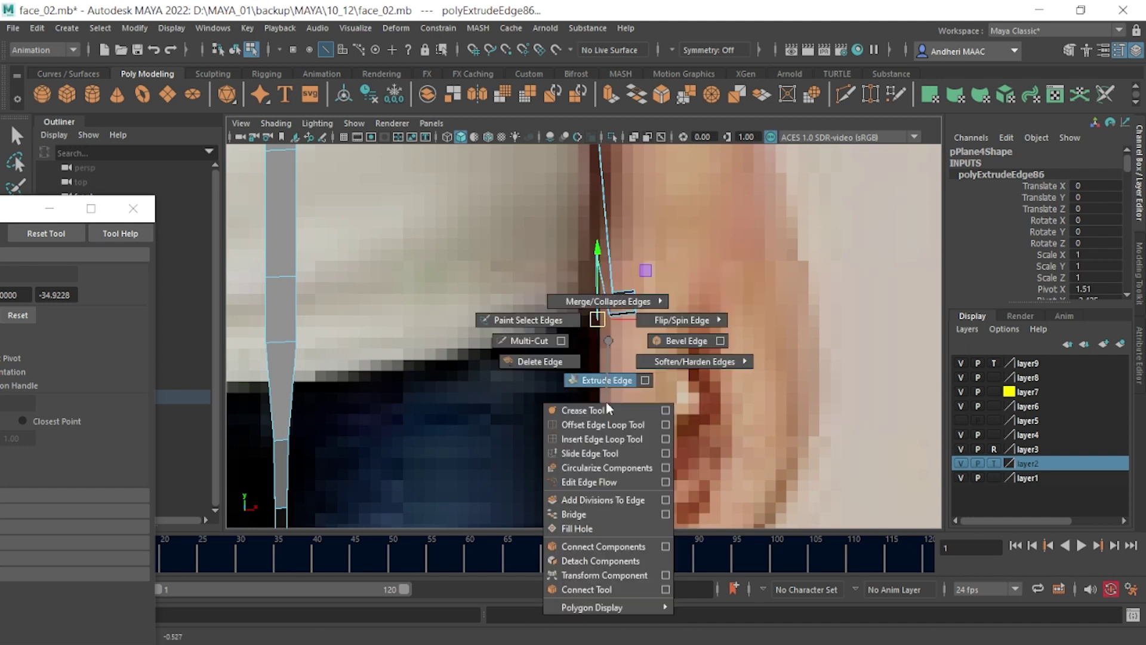
click(576, 378)
alt+middle_drag(625, 421, 625, 227)
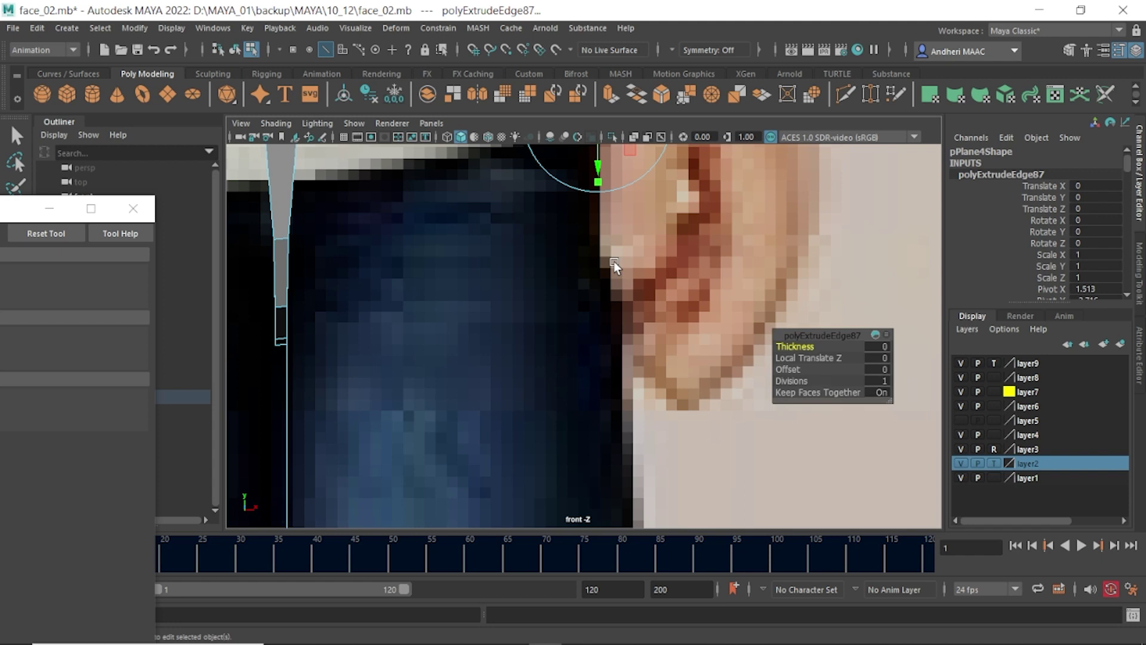
key(w)
alt+middle_drag(609, 149, 603, 312)
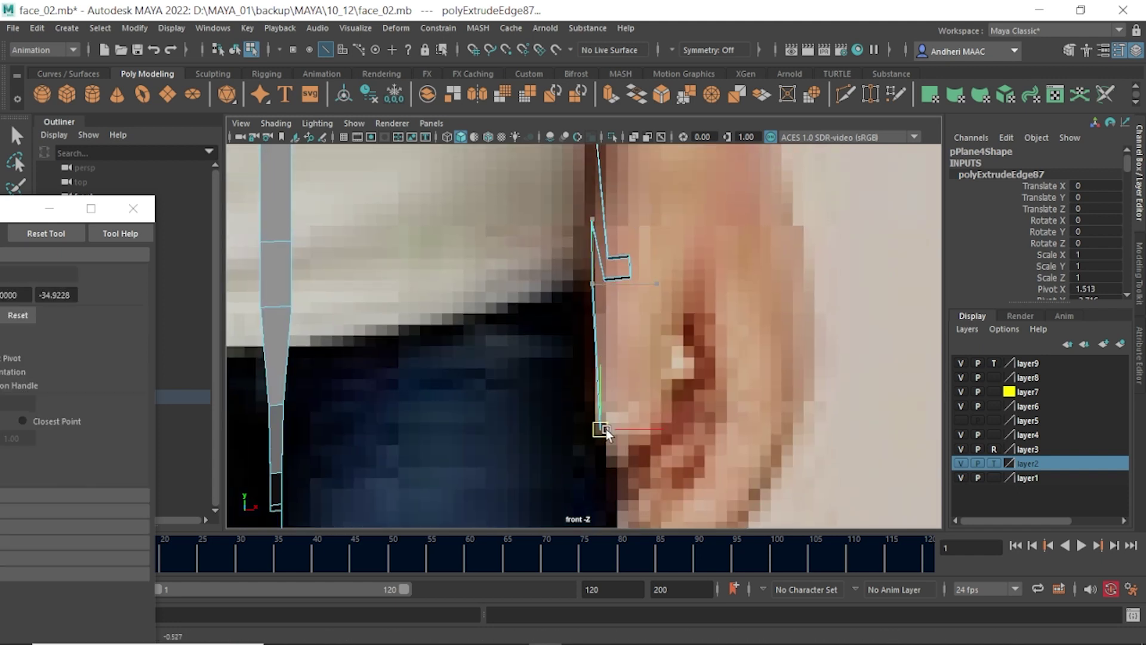
alt+middle_drag(606, 432, 605, 234)
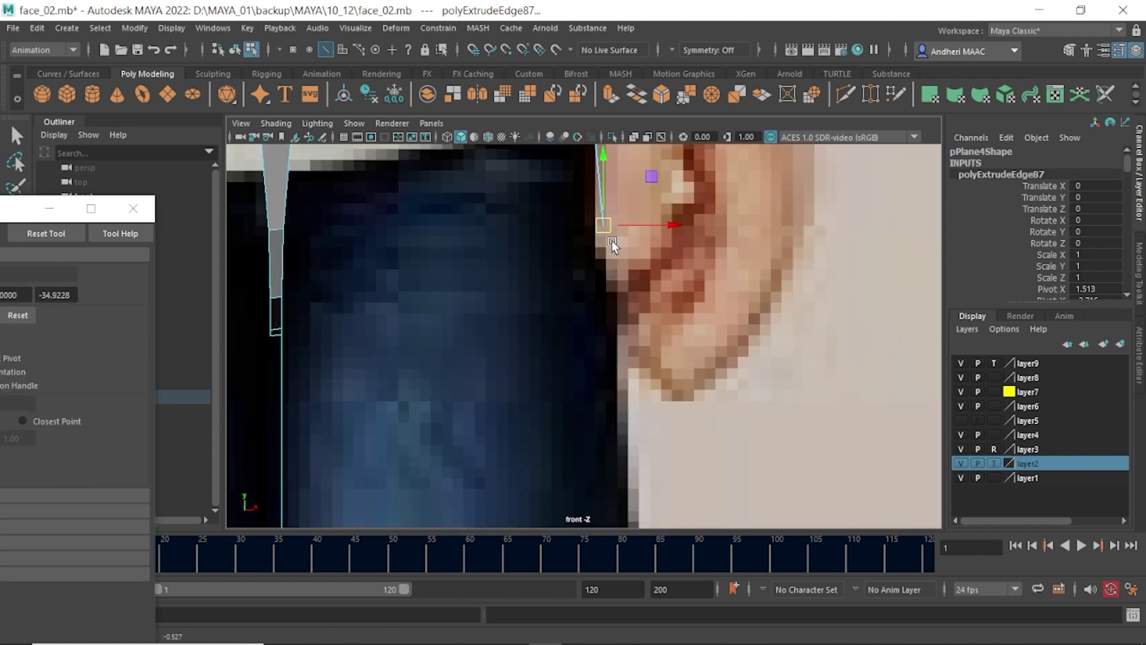
- Keep extruding the side strip's end edge down the shorts' outer edge to the hem
shift+right_click(612, 241)
click(613, 289)
drag(611, 288, 627, 358)
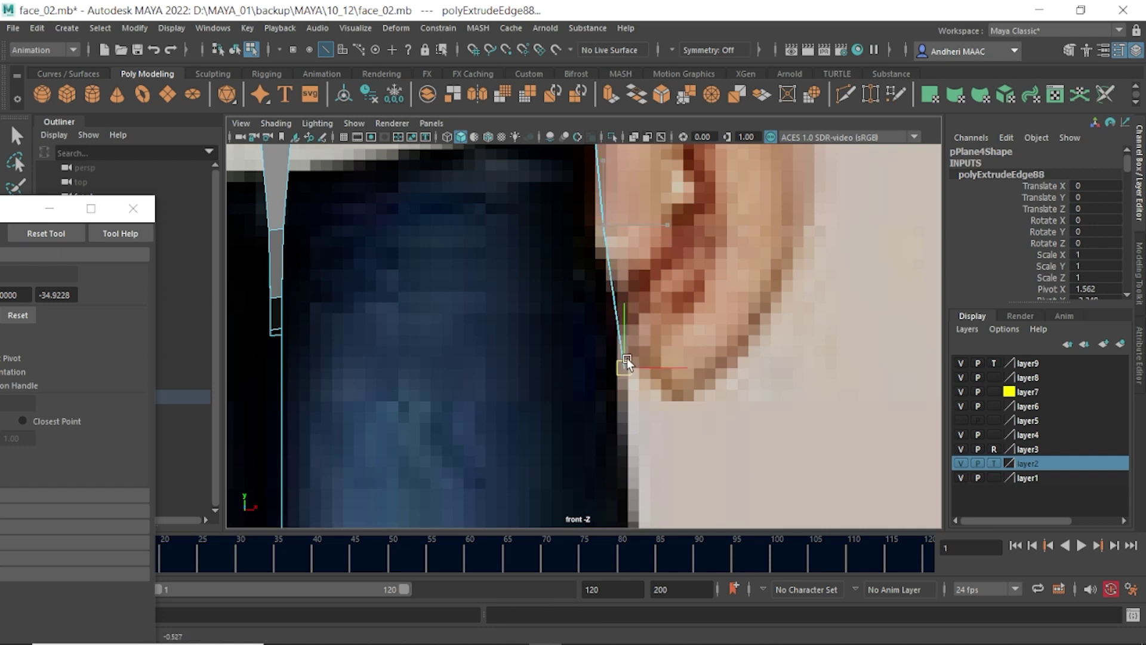
alt+middle_drag(617, 360, 615, 300)
shift+right_drag(614, 300, 615, 340)
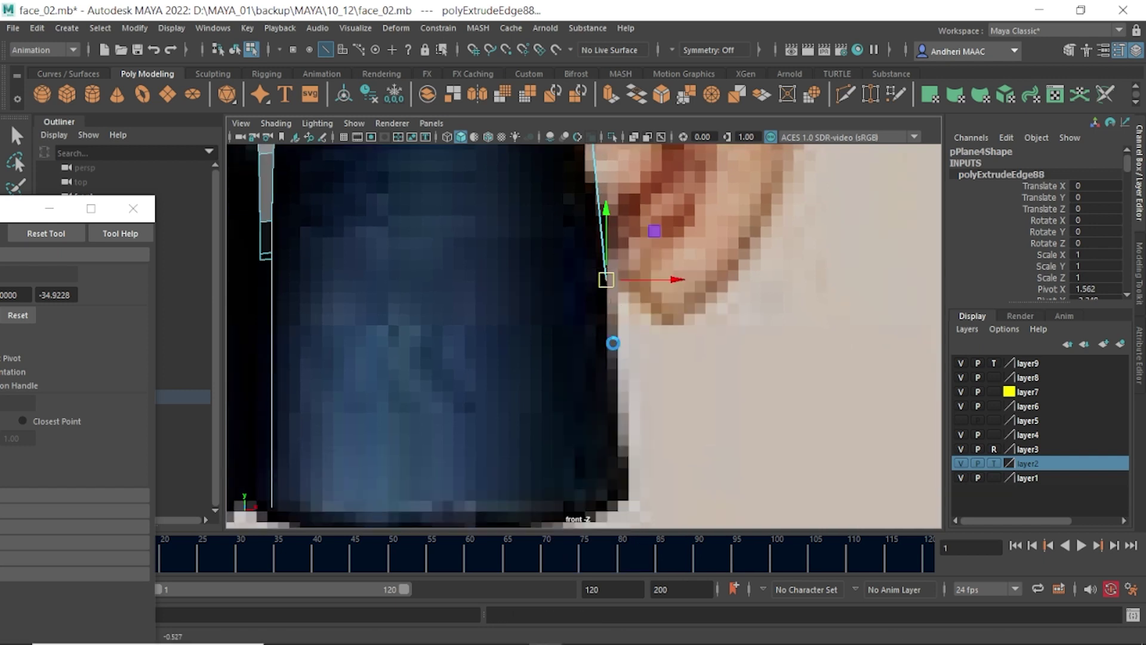
drag(606, 280, 612, 353)
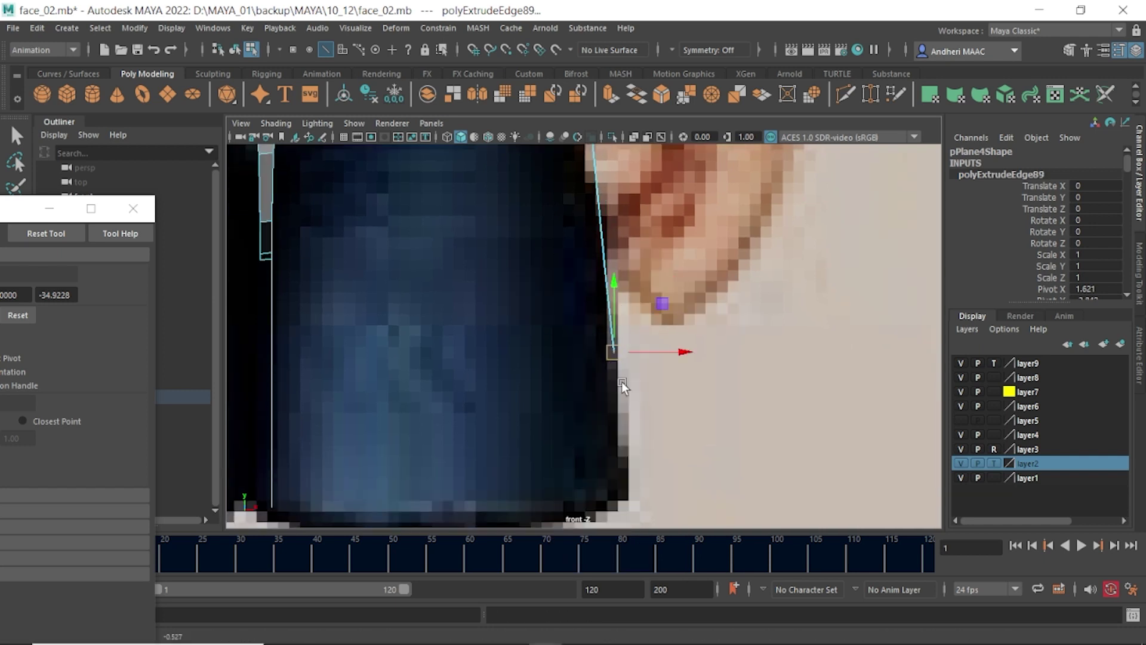
alt+middle_drag(622, 381, 619, 313)
shift+right_drag(618, 312, 614, 351)
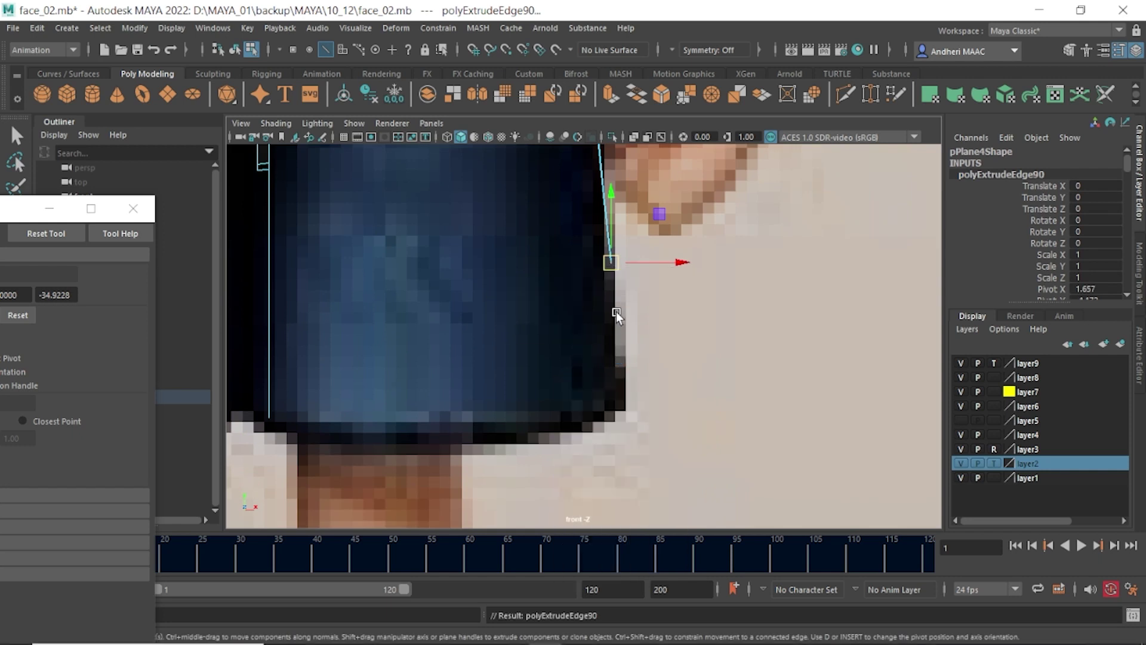
drag(611, 266, 621, 292)
shift+right_drag(623, 361, 617, 393)
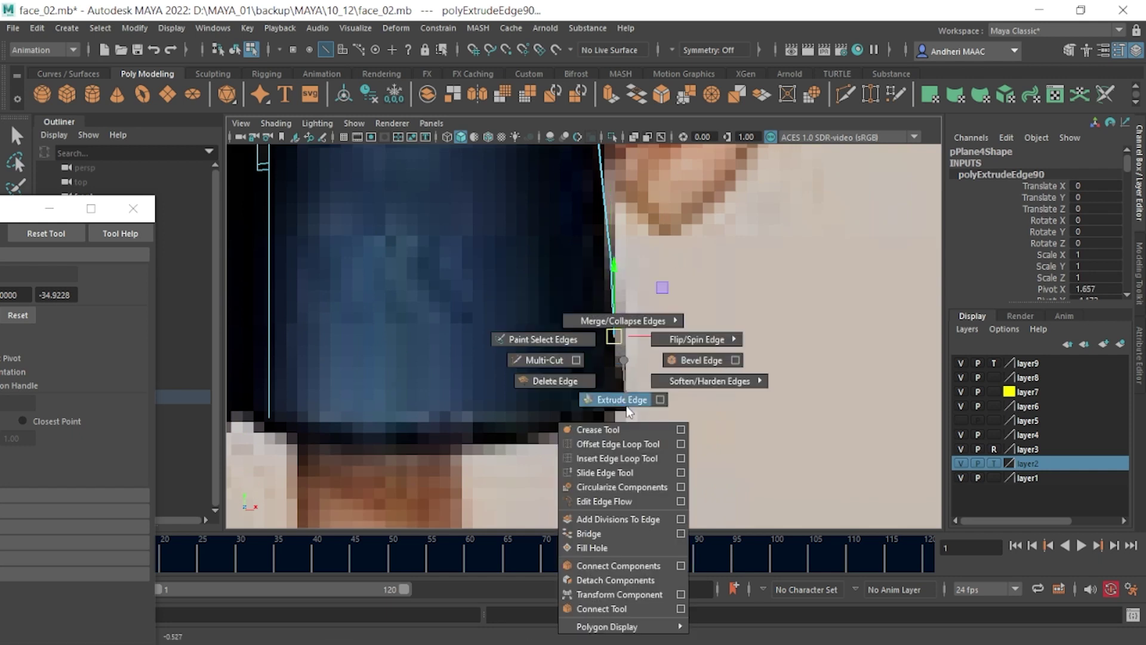
mouse_move(620, 339)
mouse_down()
mouse_move(623, 401)
mouse_move(648, 310)
mouse_up()
scroll(650, 378, down, 5)
mouse_move(620, 358)
alt+mouse_down()
mouse_move(557, 318)
mouse_move(621, 399)
mouse_move(626, 336)
mouse_move(675, 310)
alt+mouse_up()
scroll(557, 318, up, 5)
scroll(622, 398, up, 2)
scroll(591, 373, up, 8)
- Orbit to view the neck strips from the side, select the strip mesh and activate Multi-Cut
key(space)
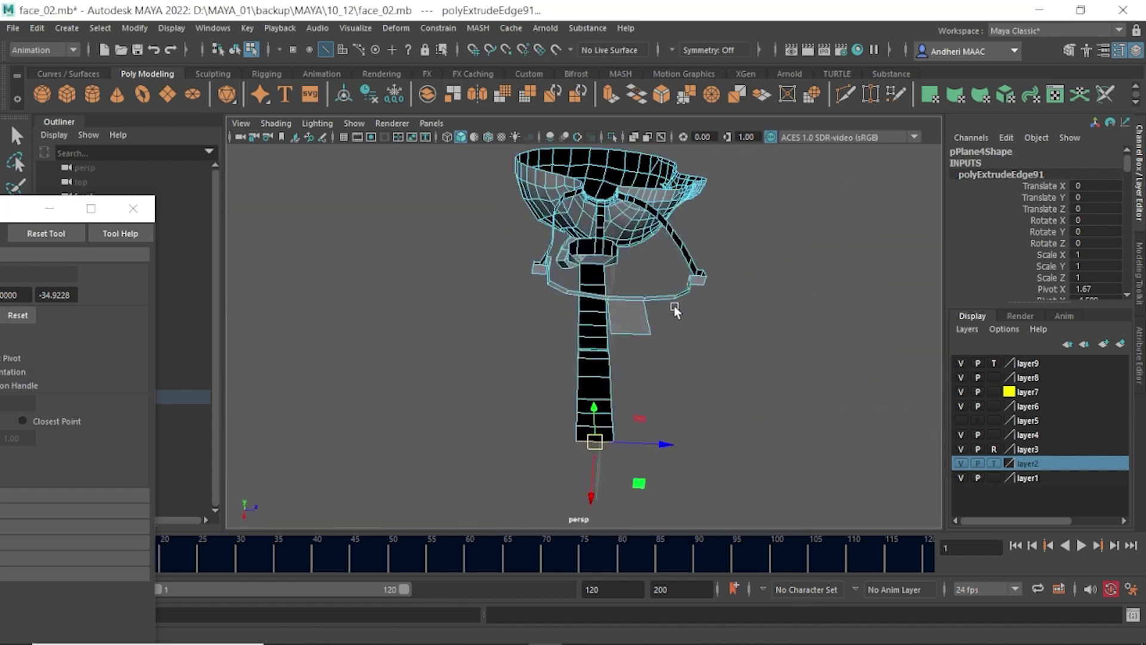
scroll(674, 311, up, 5)
mouse_move(678, 379)
alt+mouse_down()
mouse_move(750, 351)
mouse_move(650, 388)
mouse_move(710, 370)
mouse_move(785, 402)
mouse_move(686, 402)
mouse_move(341, 353)
alt+mouse_up()
click(466, 417)
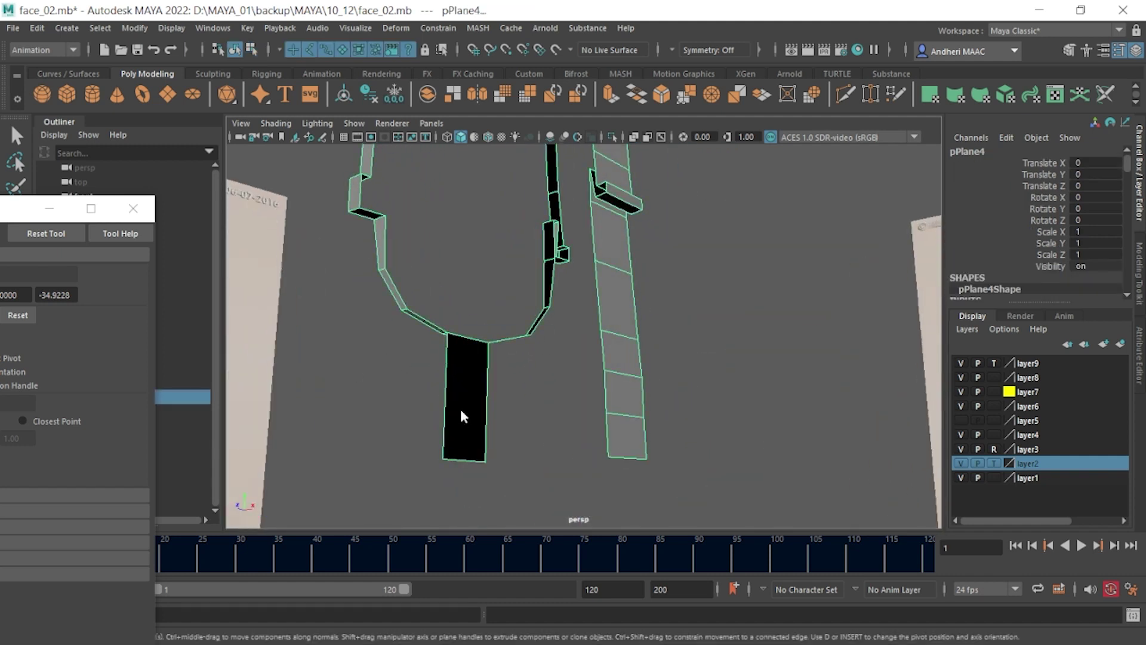
shift+right_drag(461, 249, 371, 320)
shift+right_drag(371, 258, 371, 252)
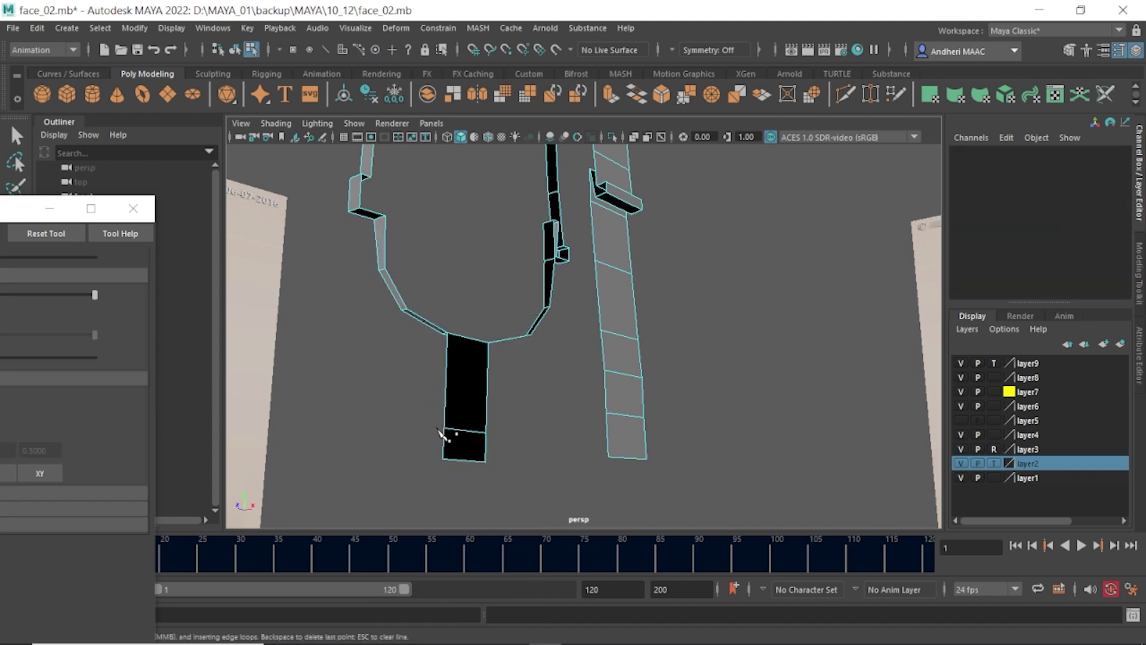
- Bridge the two facing edges at the bottom of the body with a 3-division strip of faces
key(w)
mouse_move(496, 456)
alt+mouse_down()
mouse_move(517, 454)
mouse_move(470, 449)
mouse_move(652, 400)
mouse_move(504, 361)
mouse_move(565, 402)
mouse_move(552, 401)
alt+mouse_up()
click(445, 445)
shift+click(653, 387)
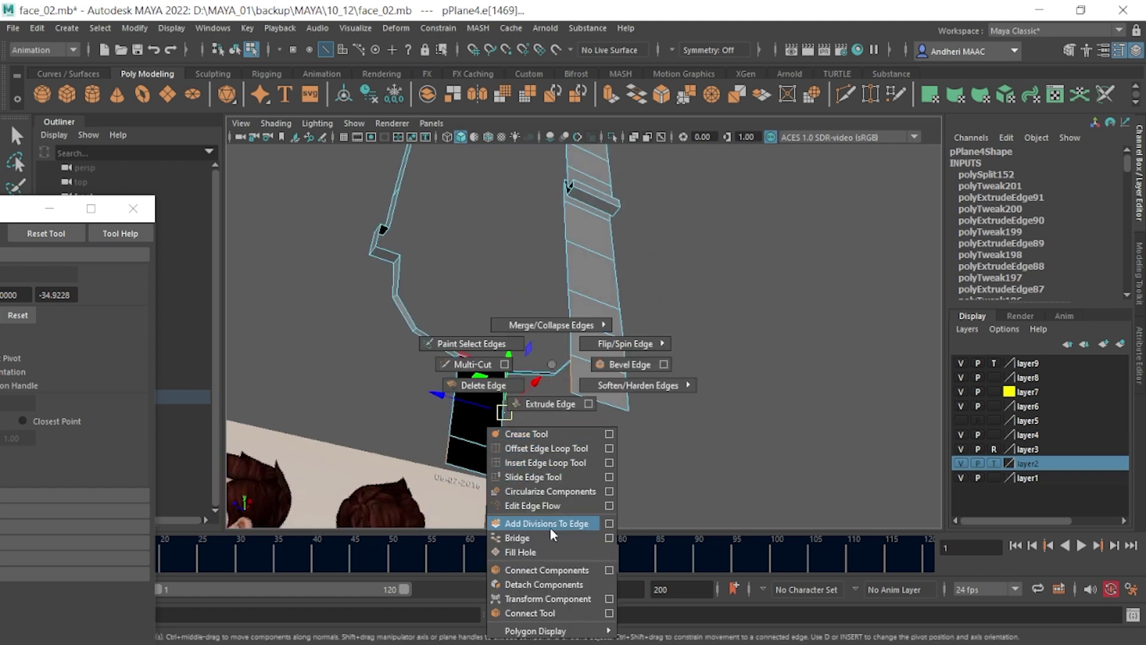
shift+right_drag(552, 402, 550, 528)
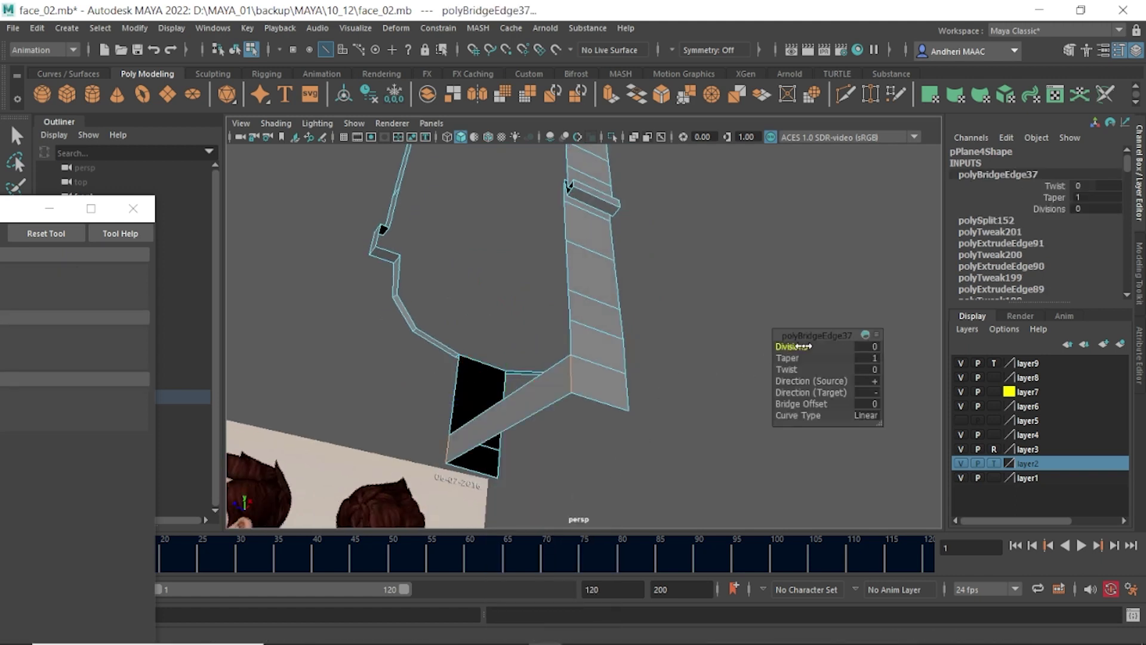
alt+drag(624, 406, 543, 376)
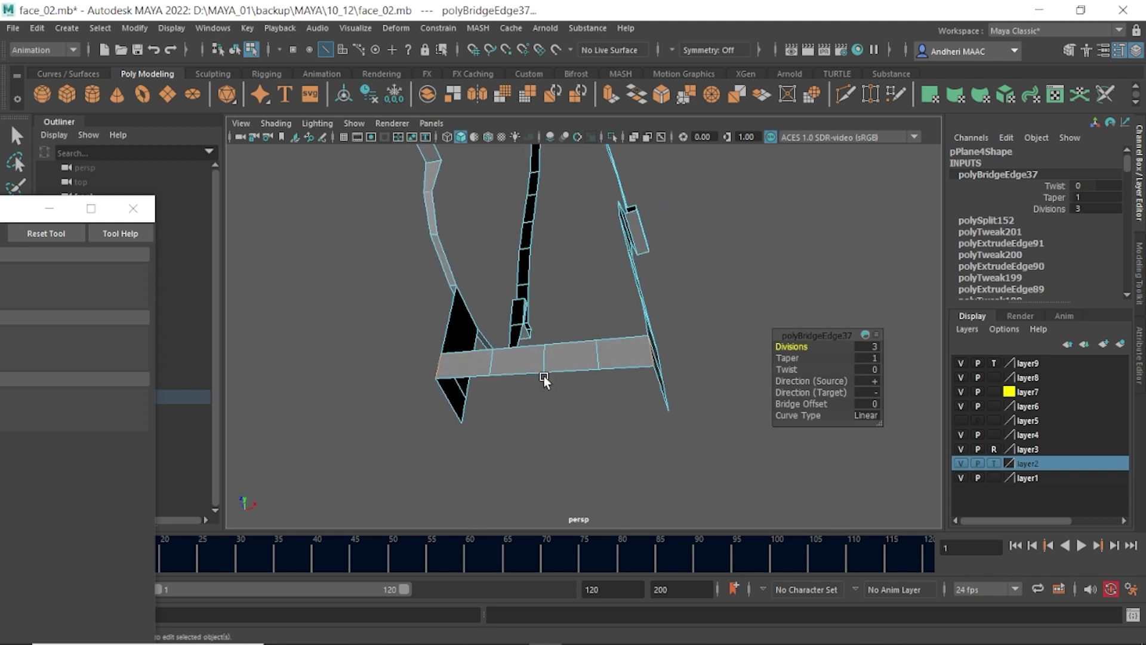
key(q)
key(F11)
click(561, 361)
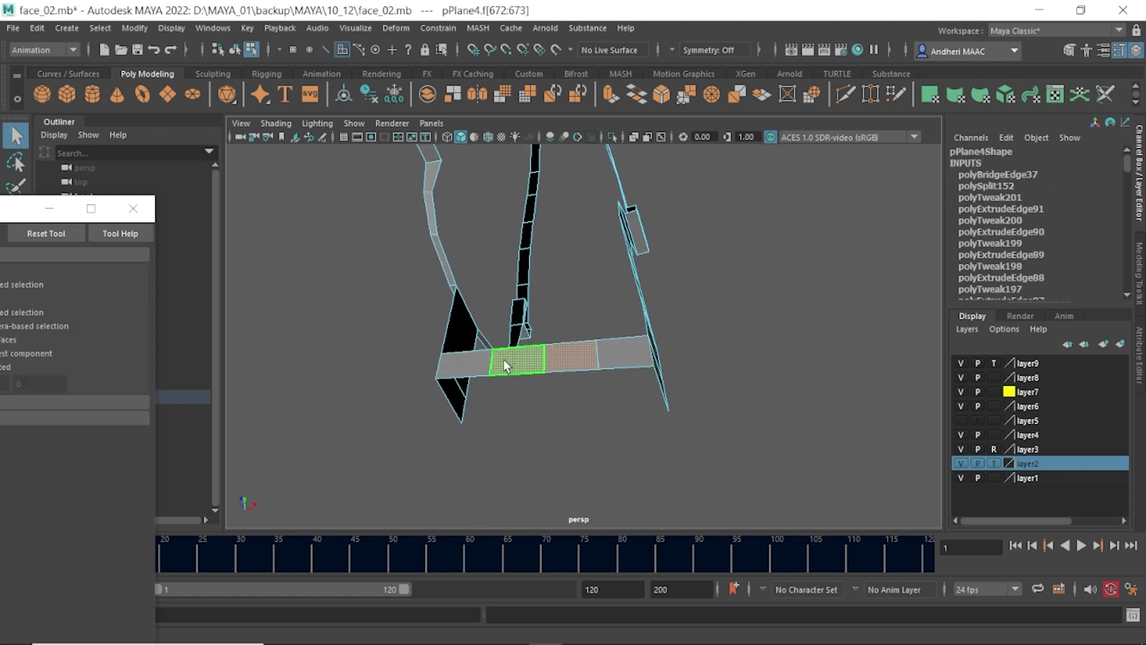
- Frame the new strip and select the two vertices at its end
key(w)
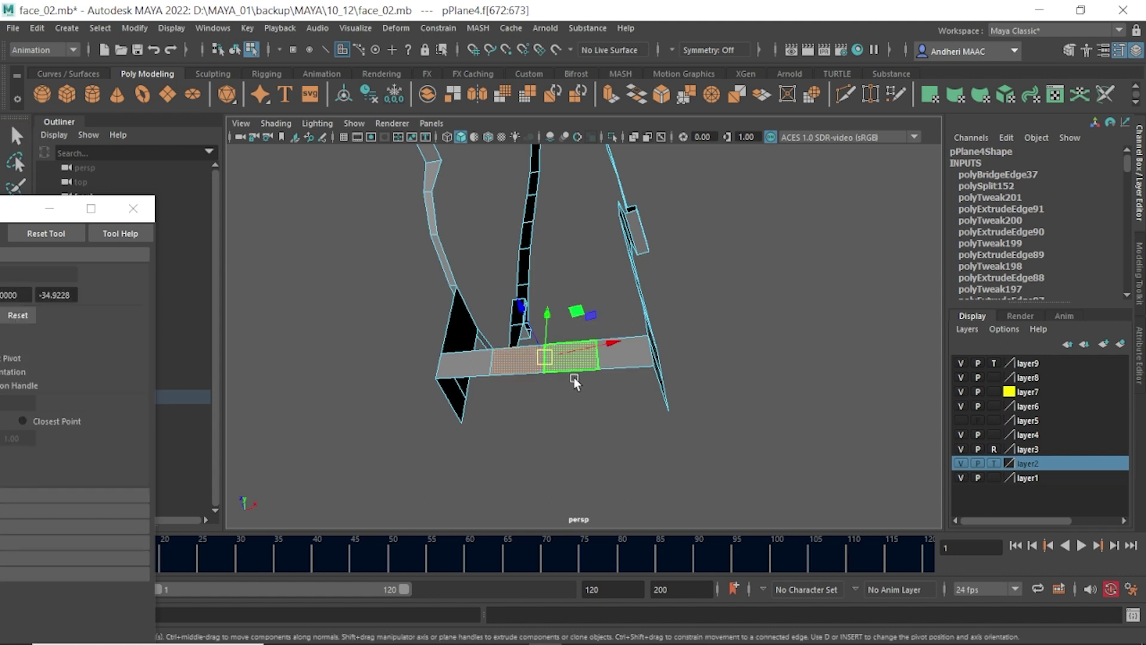
mouse_move(569, 397)
alt+mouse_down()
mouse_move(553, 350)
mouse_move(543, 382)
alt+mouse_up()
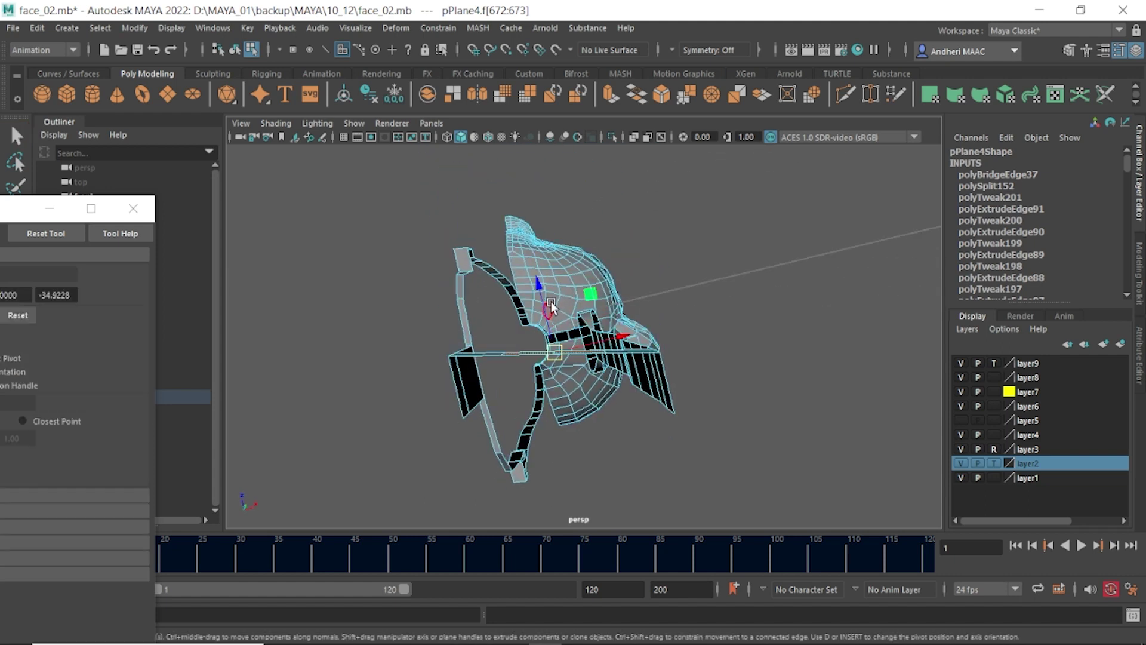
key(f)
alt+drag(524, 320, 502, 387)
right_drag(502, 387, 500, 382)
mouse_move(563, 415)
mouse_down()
mouse_move(540, 334)
mouse_move(607, 336)
mouse_up()
- Move the strip-end vertices to match the front and side reference images
key(space)
drag(537, 388, 528, 453)
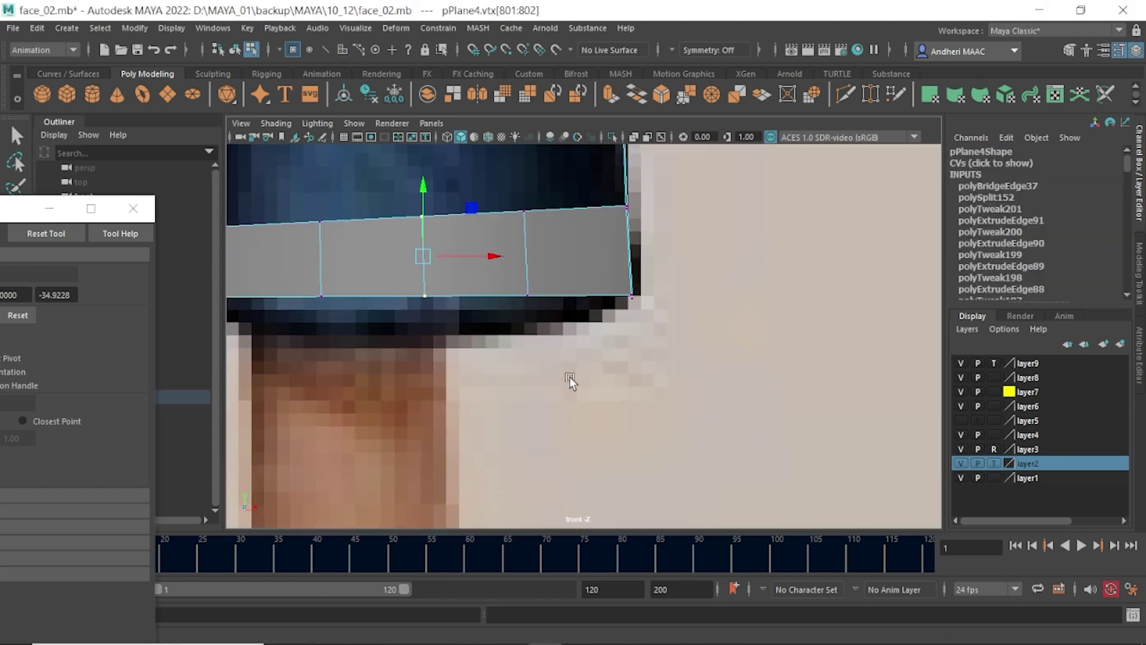
key(space)
mouse_move(489, 382)
mouse_down()
mouse_move(548, 391)
mouse_move(510, 361)
mouse_move(419, 375)
mouse_up()
scroll(548, 391, up, 2)
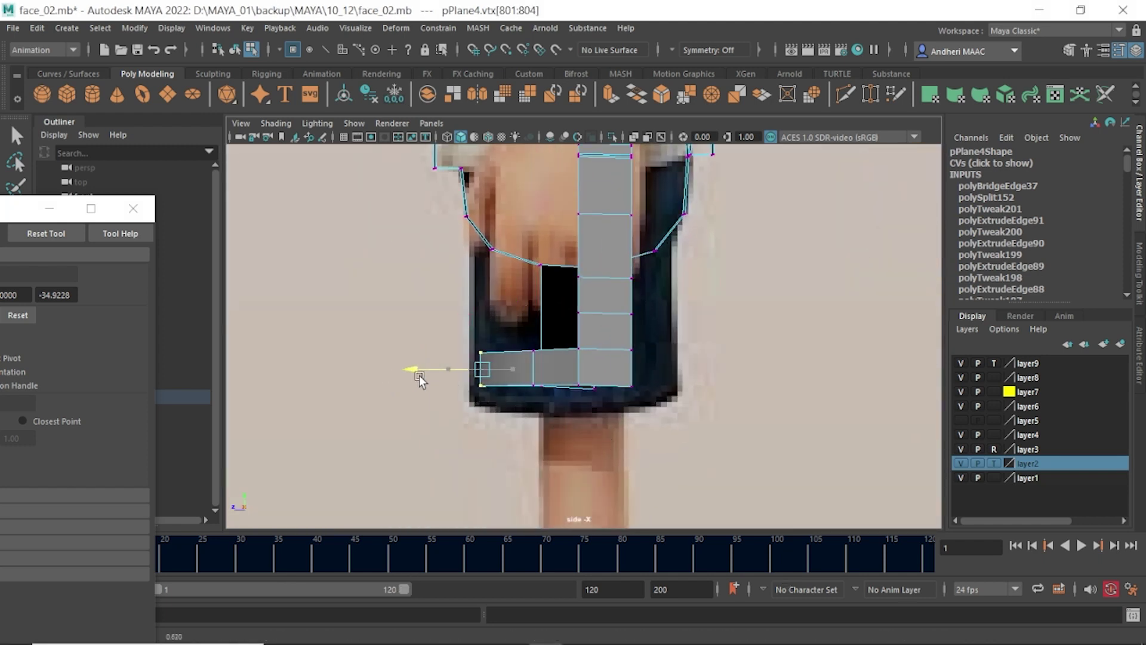
key(space)
mouse_move(506, 403)
mouse_down()
mouse_move(585, 344)
mouse_move(589, 362)
mouse_move(605, 339)
mouse_up()
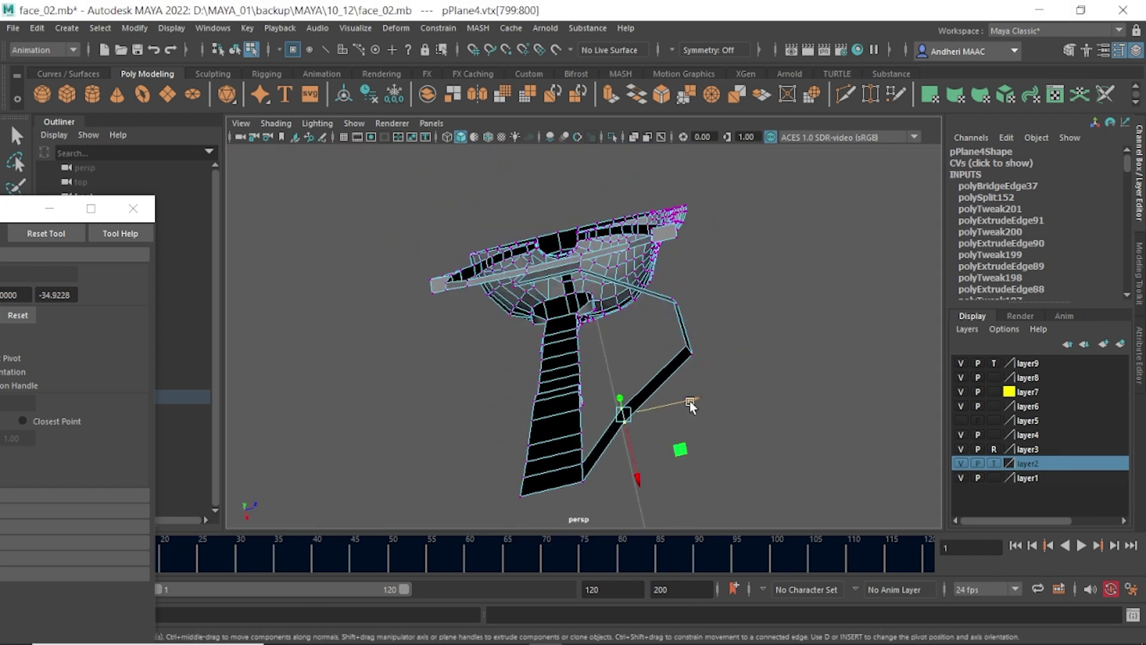
drag(689, 401, 757, 408)
drag(693, 429, 696, 458)
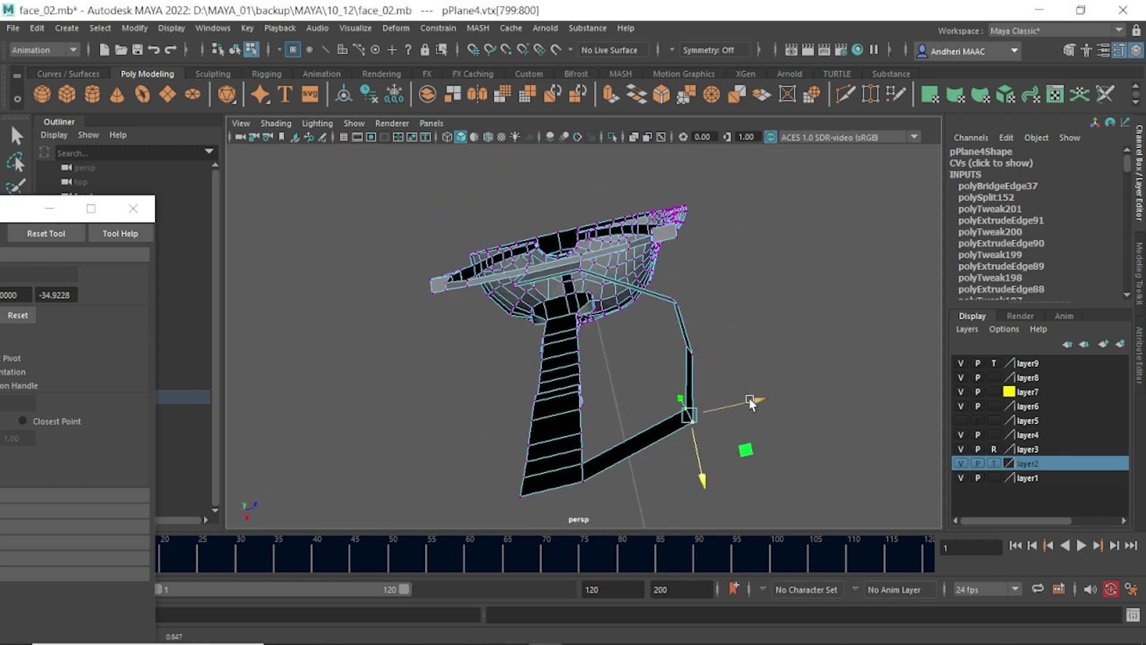
mouse_move(750, 399)
mouse_down()
mouse_move(572, 431)
mouse_move(584, 394)
mouse_move(635, 374)
mouse_up()
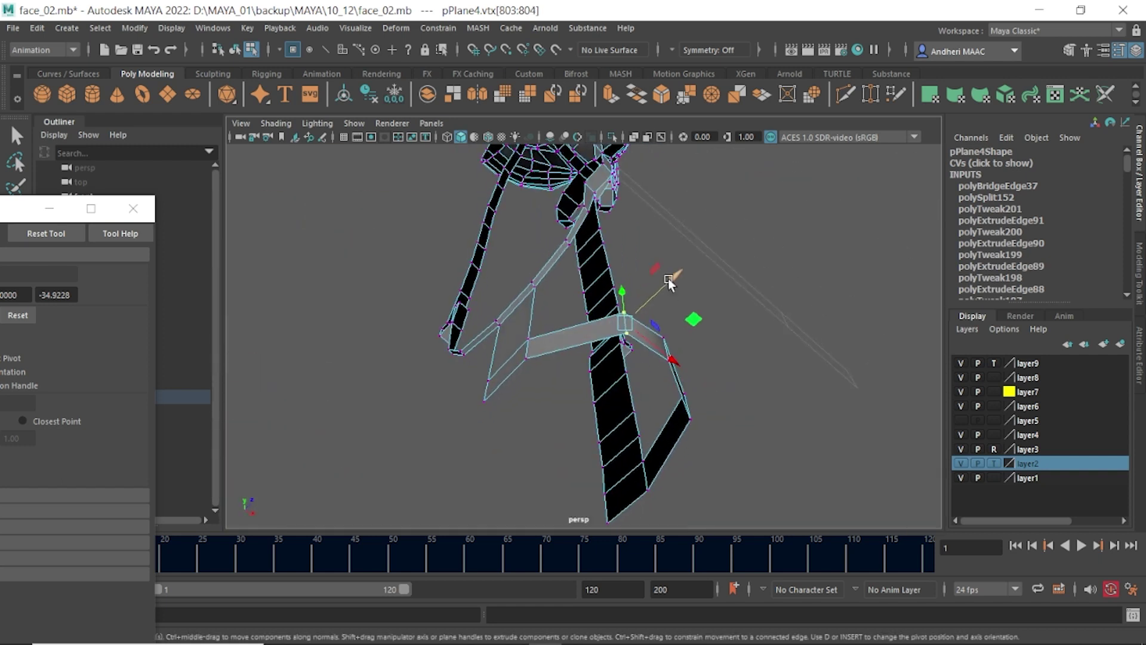
drag(668, 278, 653, 286)
- Bridge the open edge at the strip's end across the lower front of the mesh
mouse_move(664, 367)
alt+mouse_down()
mouse_move(583, 440)
mouse_move(478, 468)
mouse_move(333, 440)
mouse_move(514, 397)
alt+mouse_up()
key(F10)
click(516, 394)
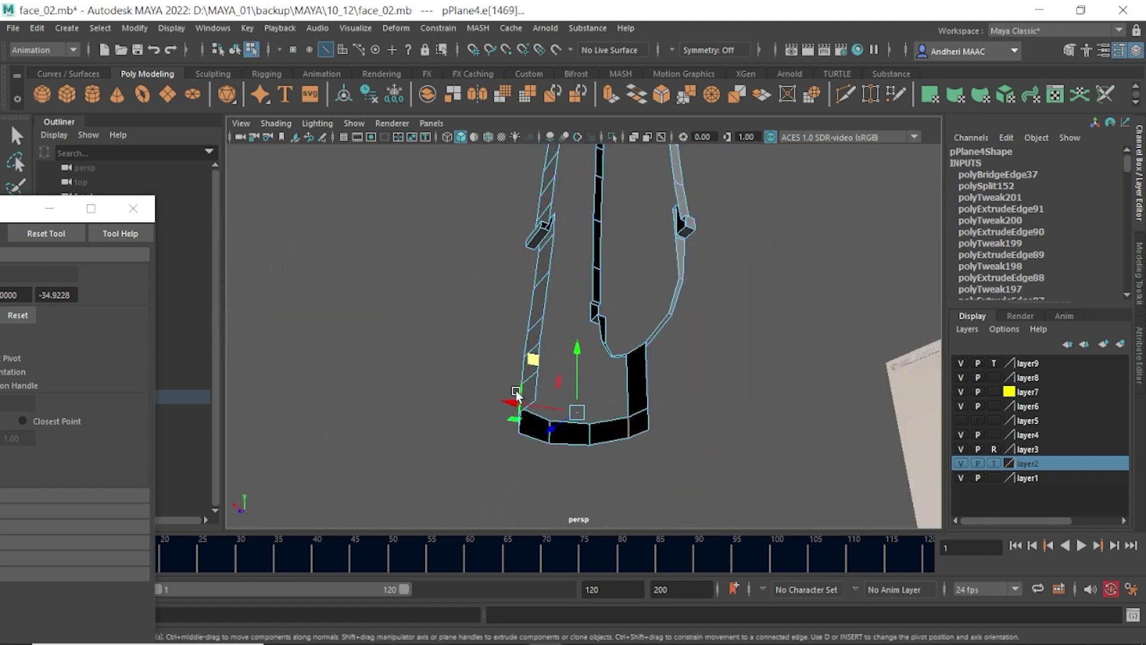
mouse_move(657, 402)
alt+mouse_down()
mouse_move(668, 415)
mouse_move(654, 424)
alt+mouse_up()
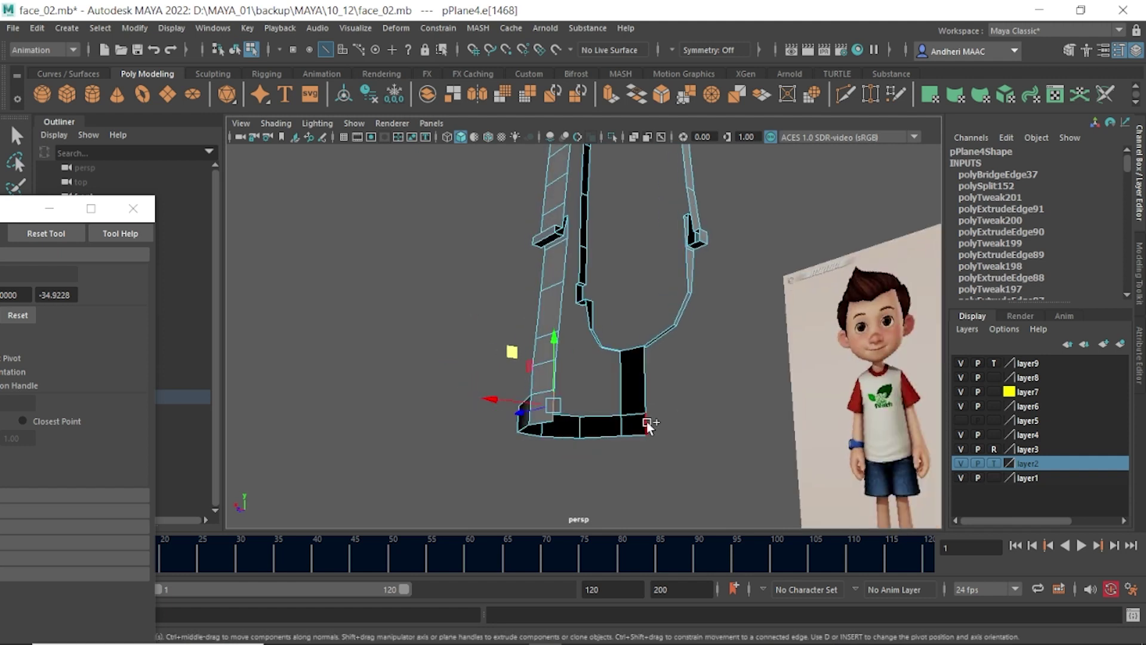
shift+right_drag(700, 364, 693, 537)
mouse_move(708, 332)
alt+mouse_down()
mouse_move(679, 366)
mouse_move(720, 342)
mouse_move(555, 382)
mouse_move(580, 397)
alt+mouse_up()
- Move the front strip's face in front and side views to line up with the references
click(833, 314)
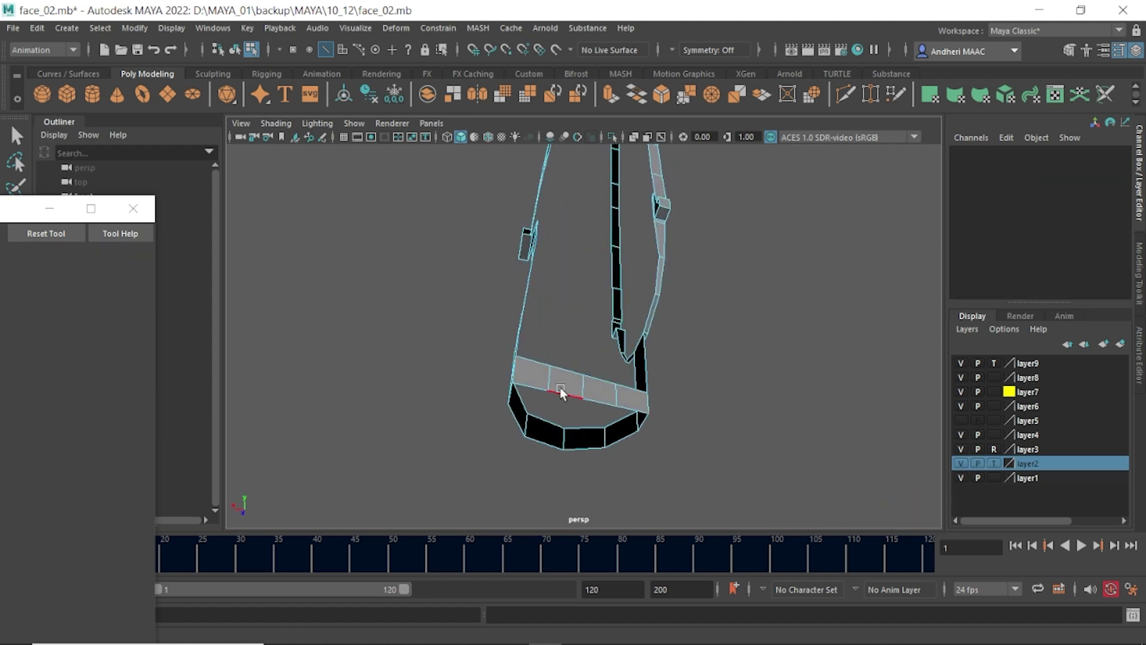
key(q)
key(F11)
click(569, 394)
mouse_move(592, 409)
alt+mouse_down()
mouse_move(699, 378)
mouse_move(678, 453)
alt+mouse_up()
key(w)
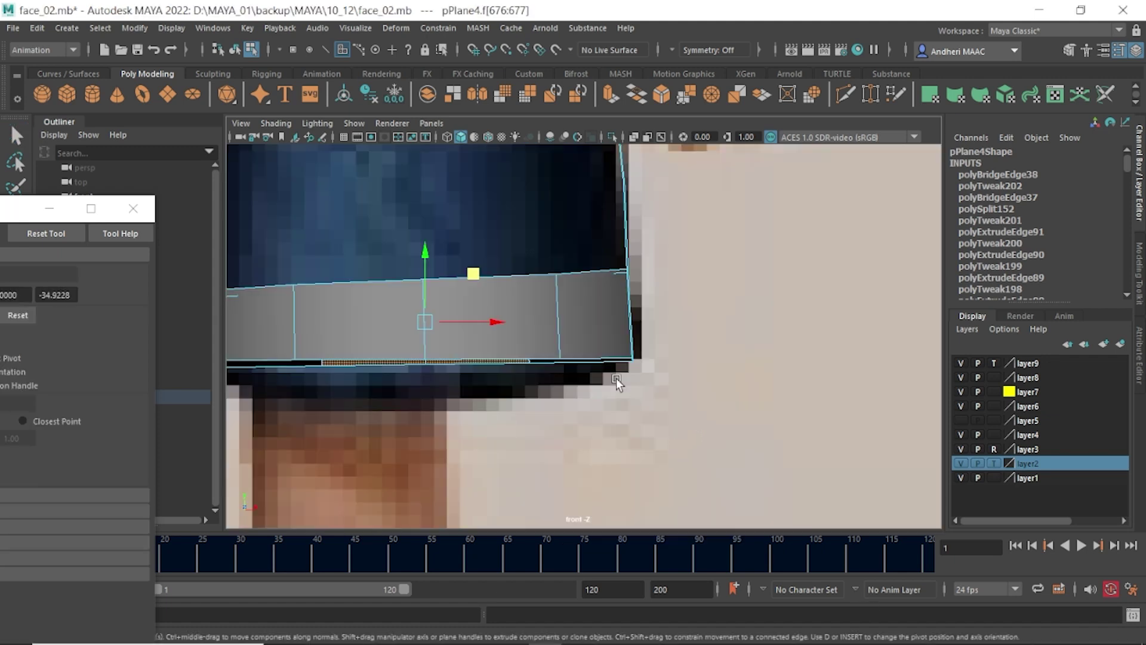
drag(652, 378, 751, 377)
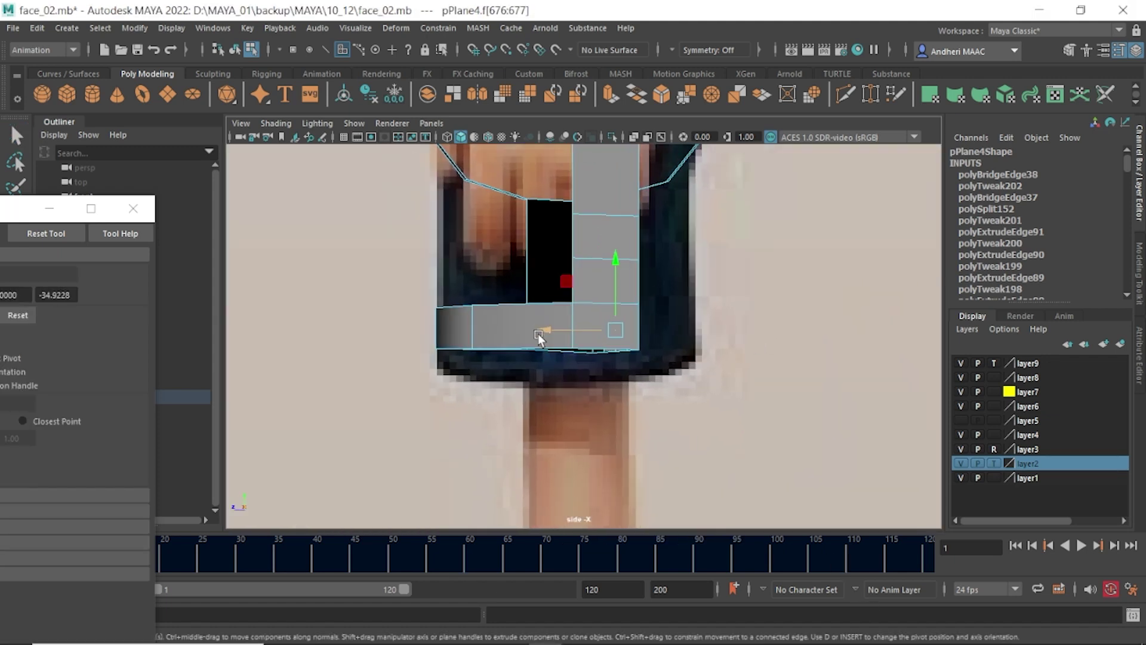
drag(539, 337, 642, 352)
key(space)
right_click(579, 328)
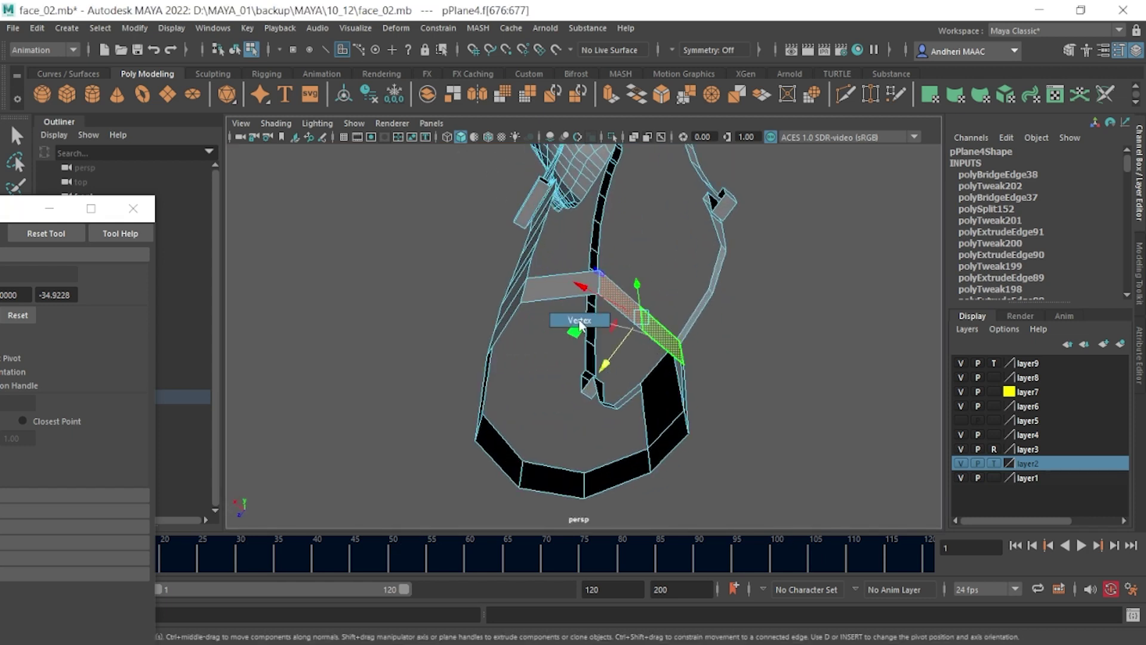
mouse_move(602, 357)
alt+mouse_down()
mouse_move(675, 322)
mouse_move(731, 334)
mouse_move(661, 374)
mouse_move(699, 385)
alt+mouse_up()
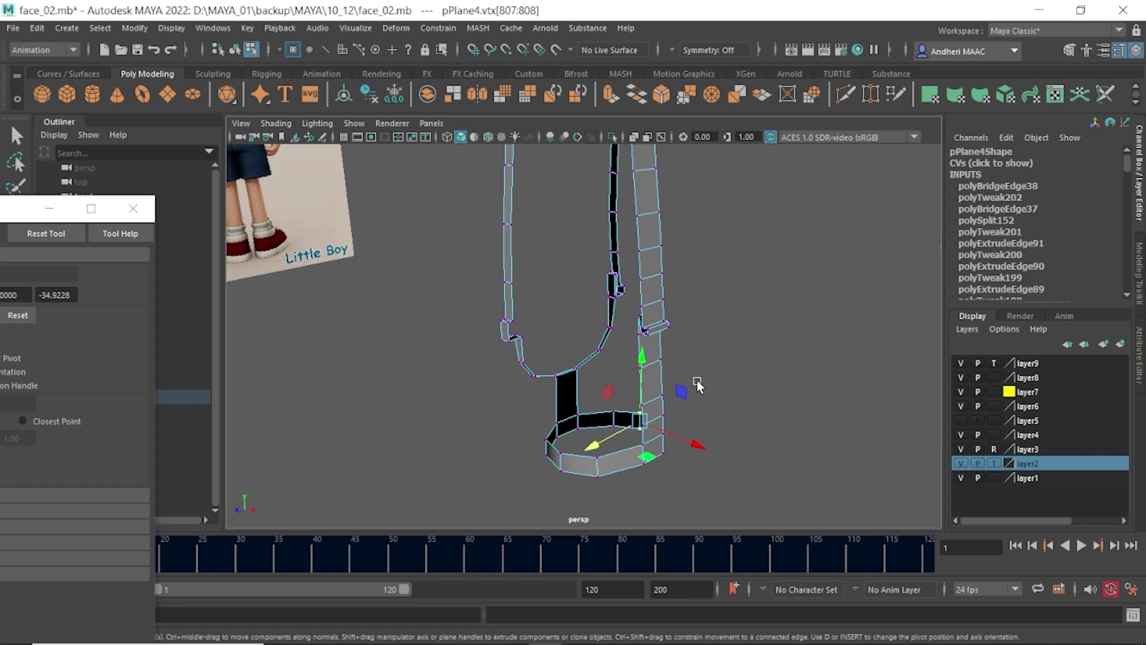
- Orbit out over the whole character, then close in on the upper strap
mouse_move(615, 368)
alt+mouse_down()
mouse_move(622, 287)
mouse_move(601, 346)
alt+mouse_up()
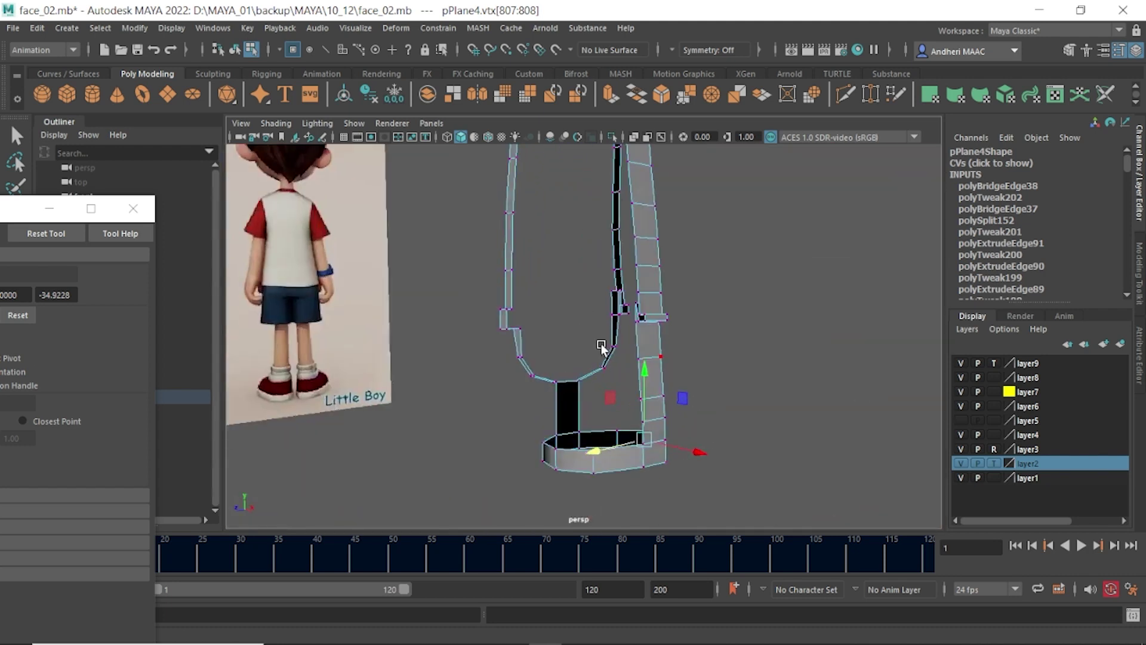
scroll(545, 312, down, 3)
scroll(539, 439, down, 3)
mouse_move(539, 439)
alt+mouse_down()
mouse_move(363, 384)
mouse_move(645, 281)
mouse_move(678, 299)
mouse_move(818, 284)
mouse_move(660, 247)
mouse_move(489, 325)
mouse_move(524, 306)
mouse_move(507, 338)
mouse_move(665, 328)
mouse_move(709, 303)
mouse_move(492, 316)
alt+mouse_up()
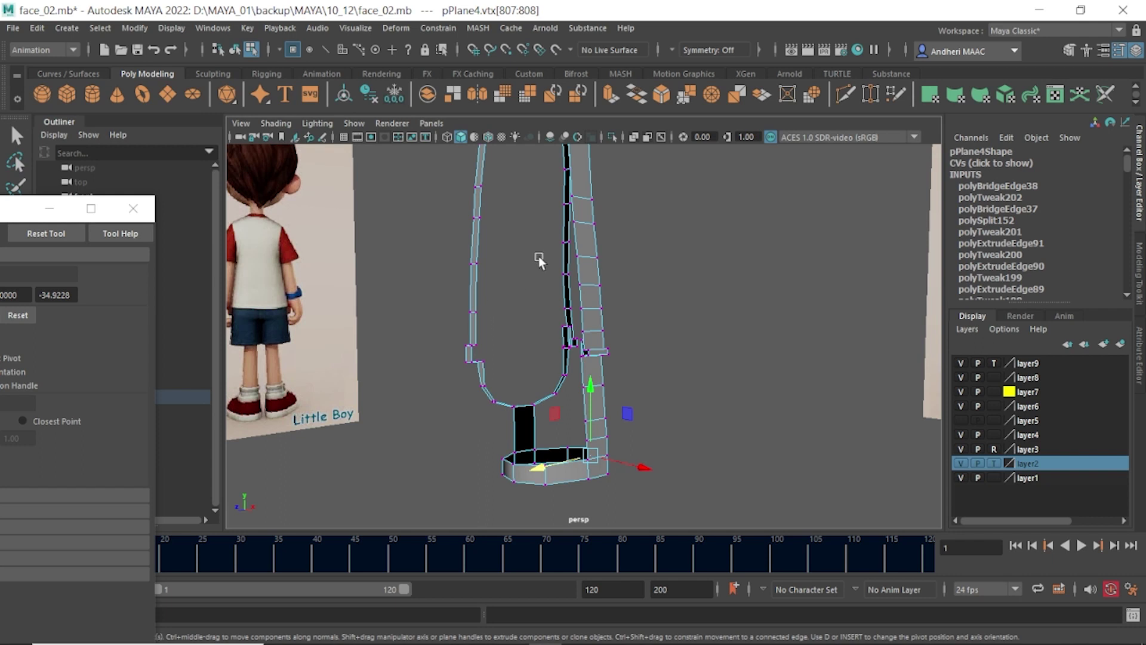
mouse_move(538, 257)
alt+mouse_down()
mouse_move(515, 330)
mouse_move(540, 375)
mouse_move(476, 367)
mouse_move(490, 358)
alt+mouse_up()
mouse_move(468, 316)
alt+mouse_down()
mouse_move(435, 332)
mouse_move(405, 371)
mouse_move(446, 389)
mouse_move(503, 371)
mouse_move(437, 368)
mouse_move(385, 385)
alt+mouse_up()
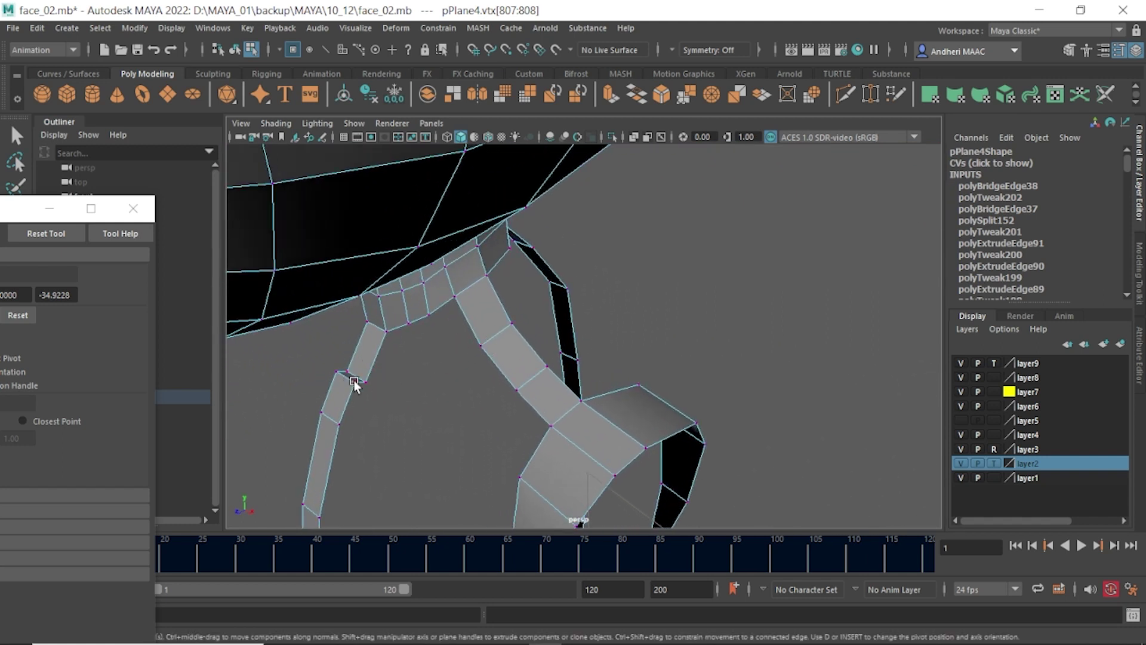
- Insert an edge loop across the upper strap
click(496, 347)
key(F10)
click(494, 333)
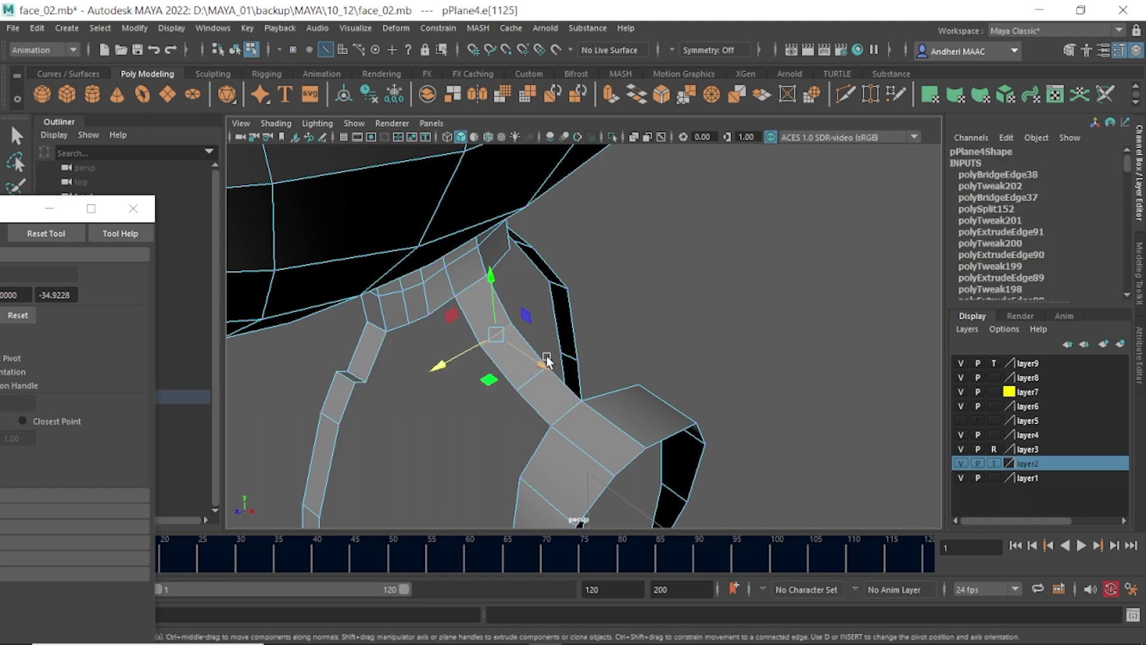
key(F8)
shift+right_drag(503, 250, 431, 274)
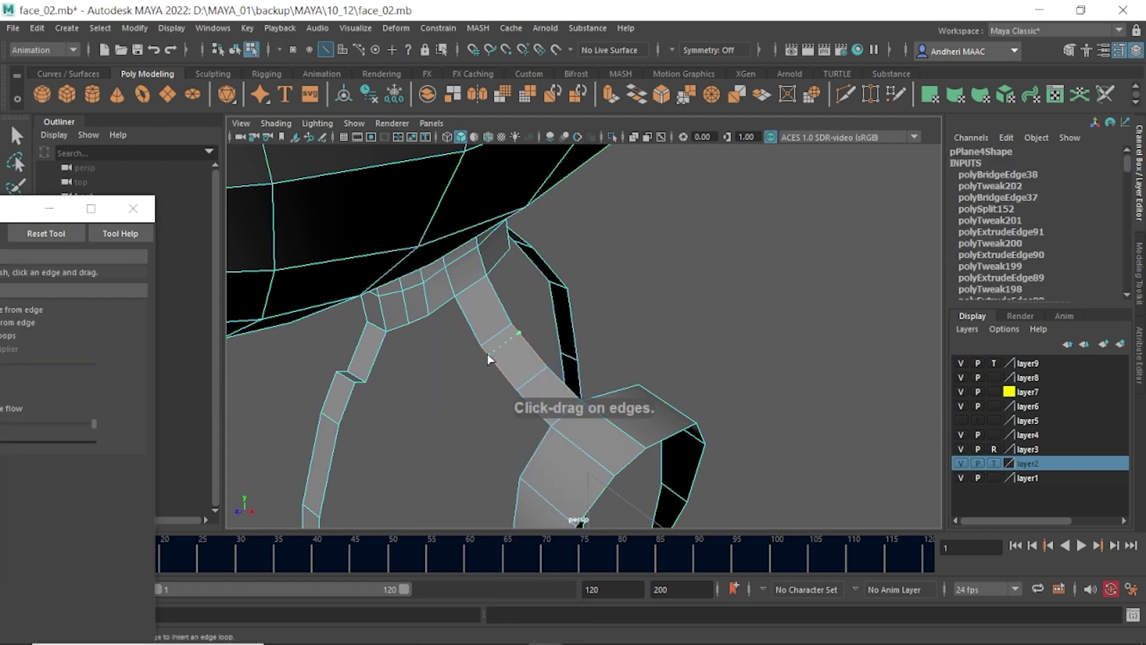
click(488, 353)
key(w)
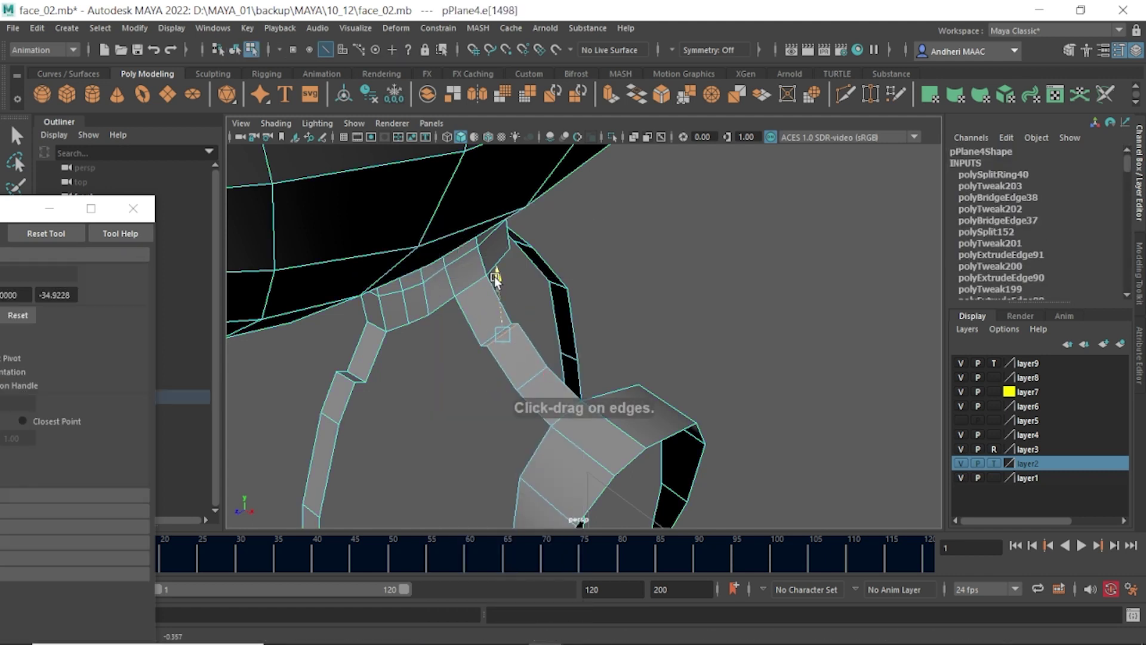
- Bridge the strap edge to the neighbouring strip with 2 divisions
click(374, 360)
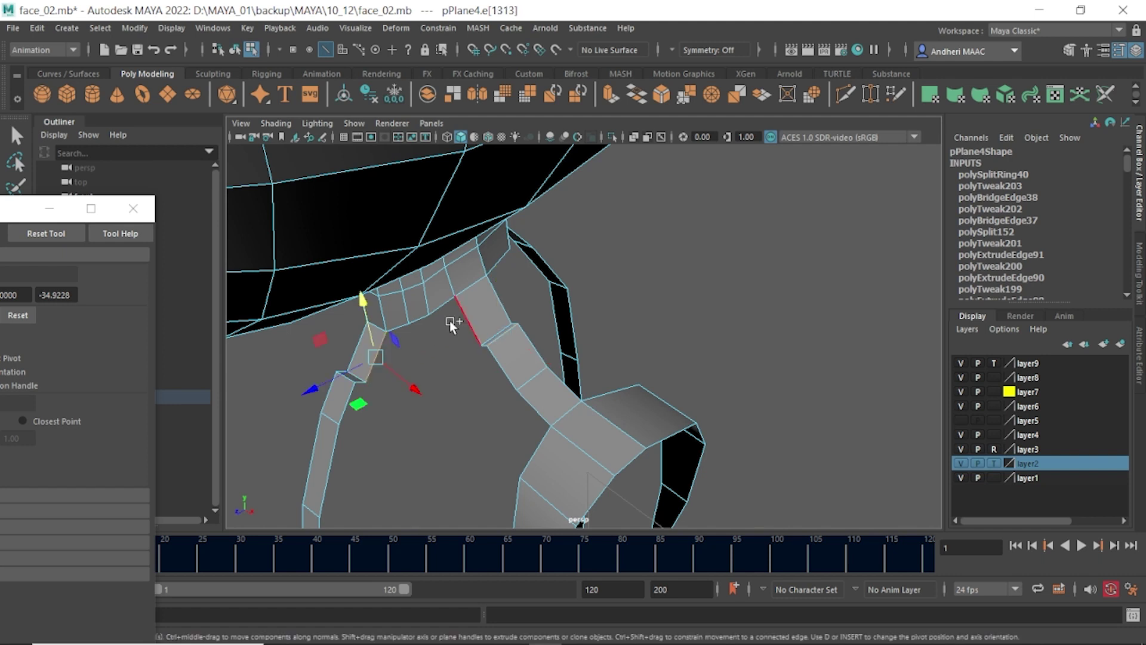
shift+right_drag(485, 307, 475, 481)
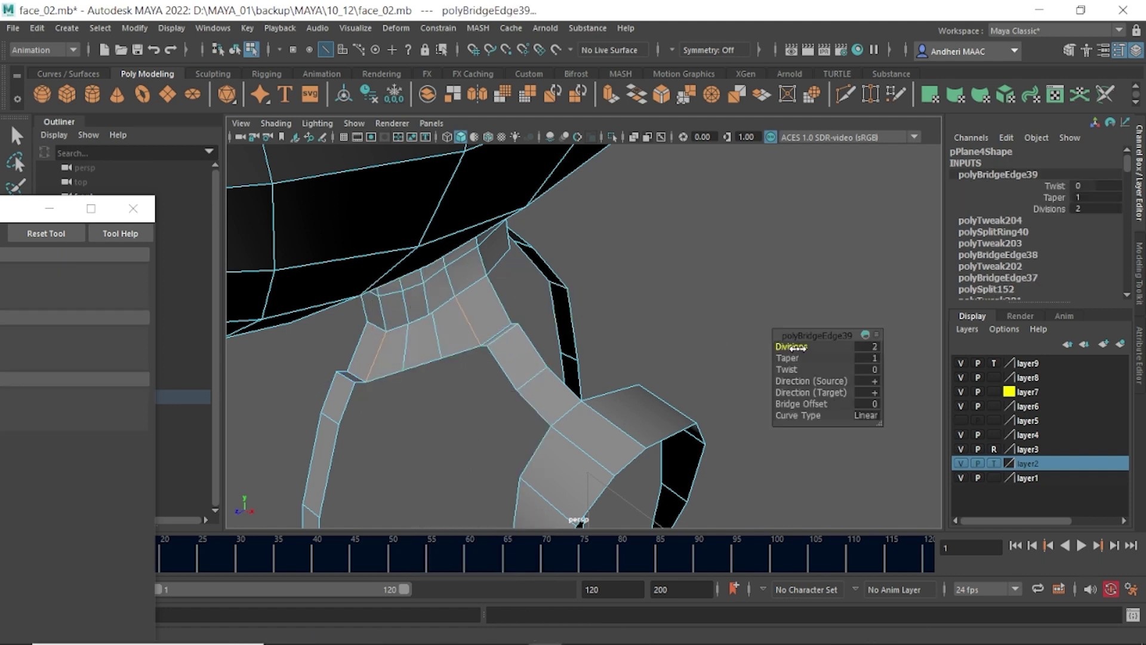
scroll(417, 378, up, 3)
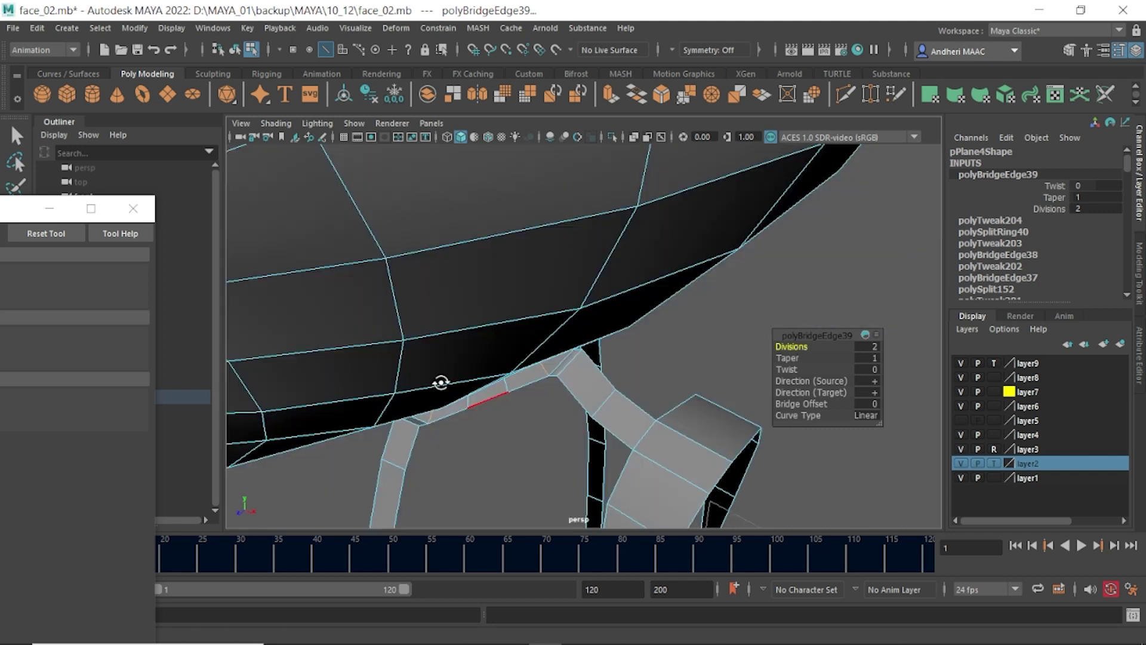
drag(432, 414, 468, 379)
mouse_move(517, 283)
alt+middle_down()
mouse_move(522, 524)
mouse_move(465, 284)
mouse_move(514, 414)
mouse_move(482, 485)
mouse_move(468, 435)
mouse_move(428, 401)
alt+middle_up()
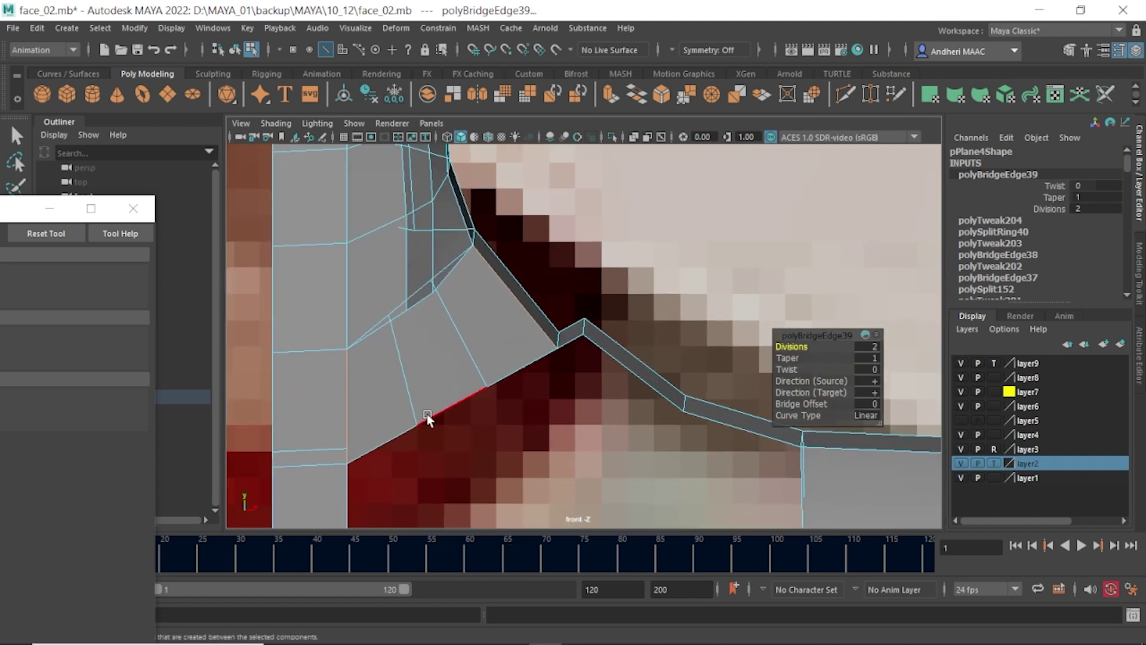
- Move the chest-edge vertices to follow the reference outline
key(q)
key(F9)
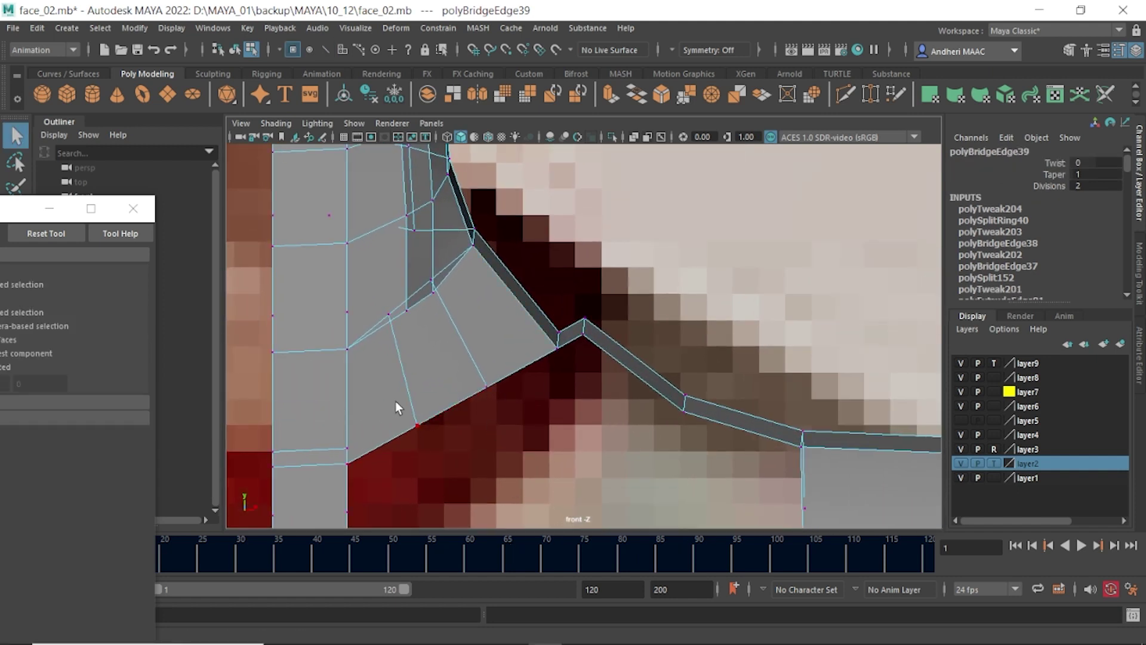
click(420, 425)
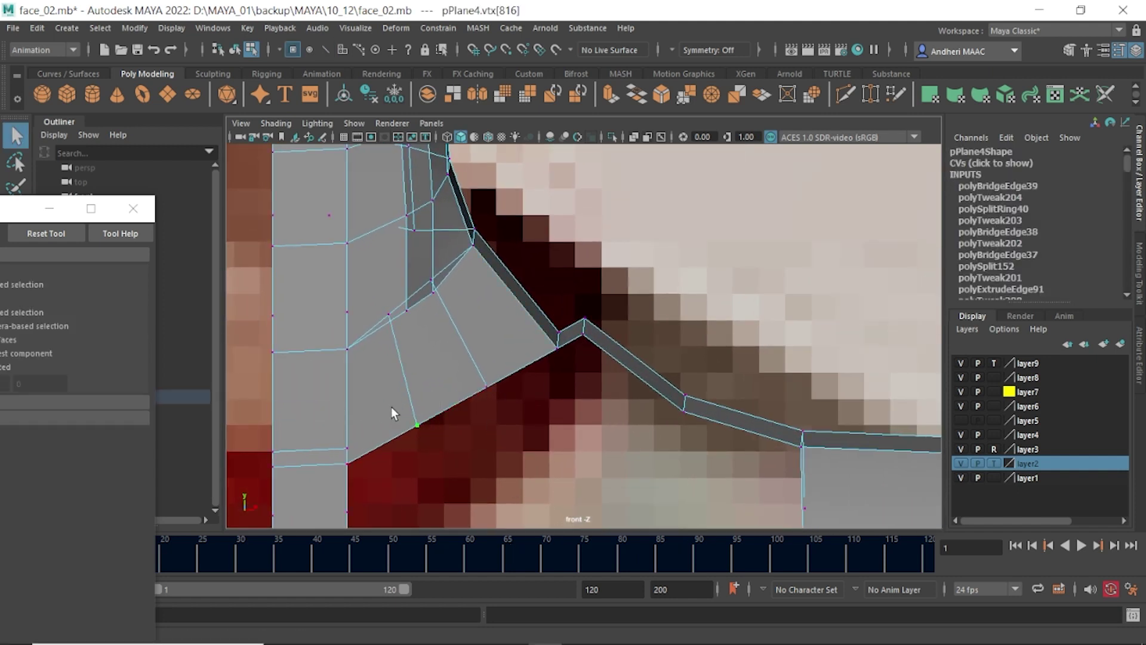
key(w)
drag(417, 430, 453, 443)
click(487, 386)
drag(487, 386, 504, 394)
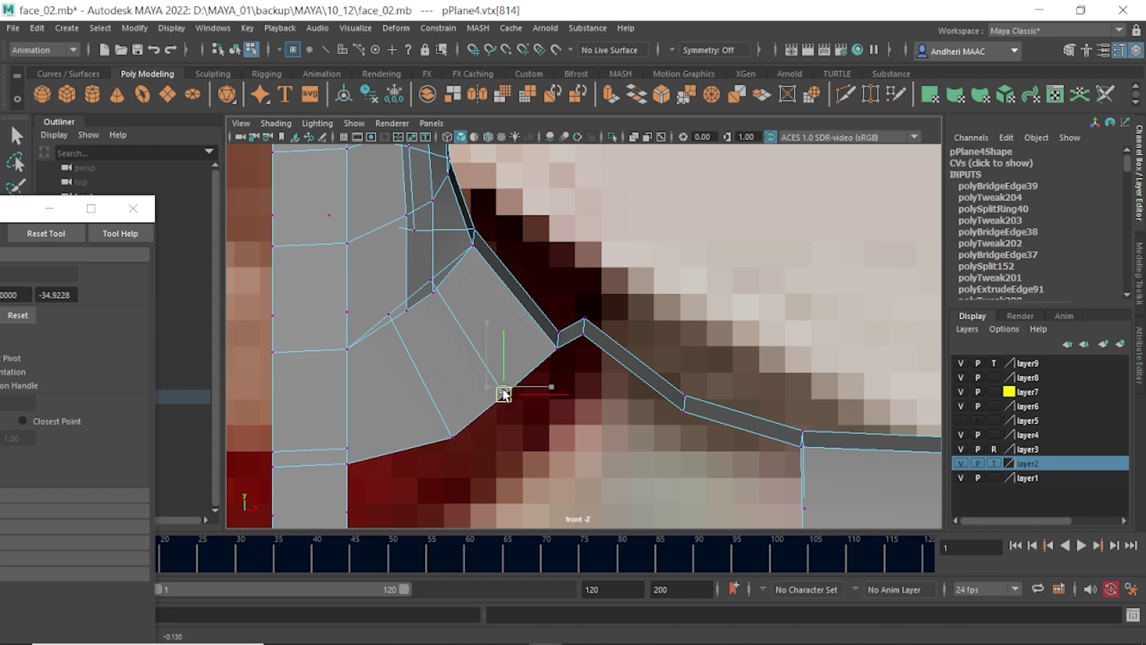
click(392, 314)
drag(392, 314, 405, 328)
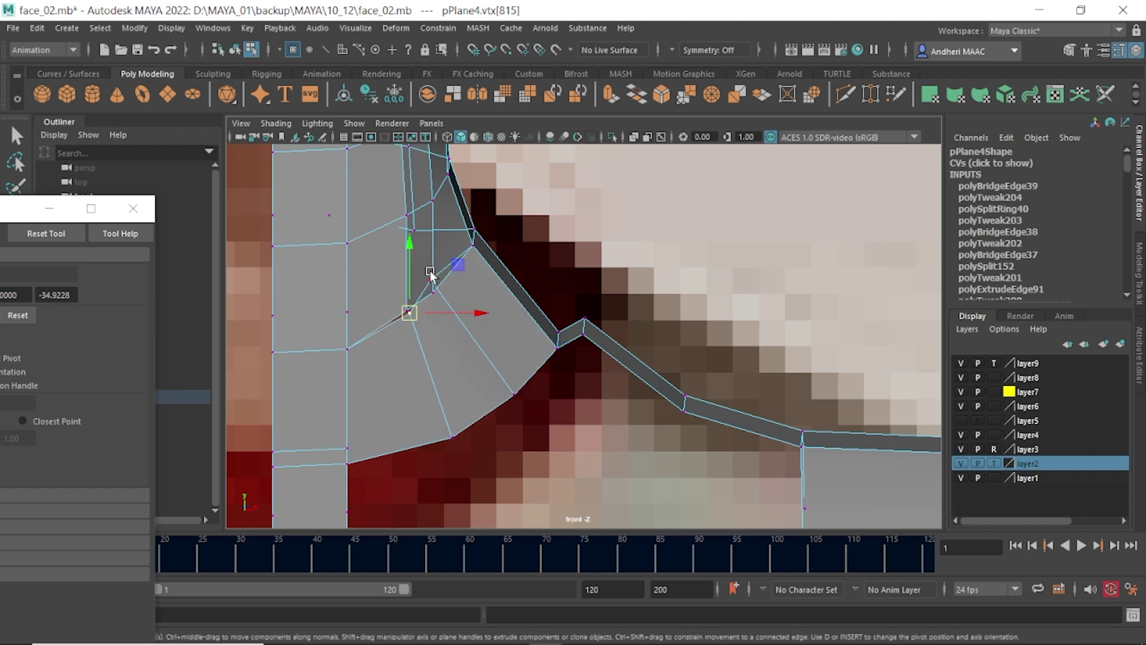
- Merge the doubled vertices at the armhole corner
click(434, 291)
shift+click(408, 312)
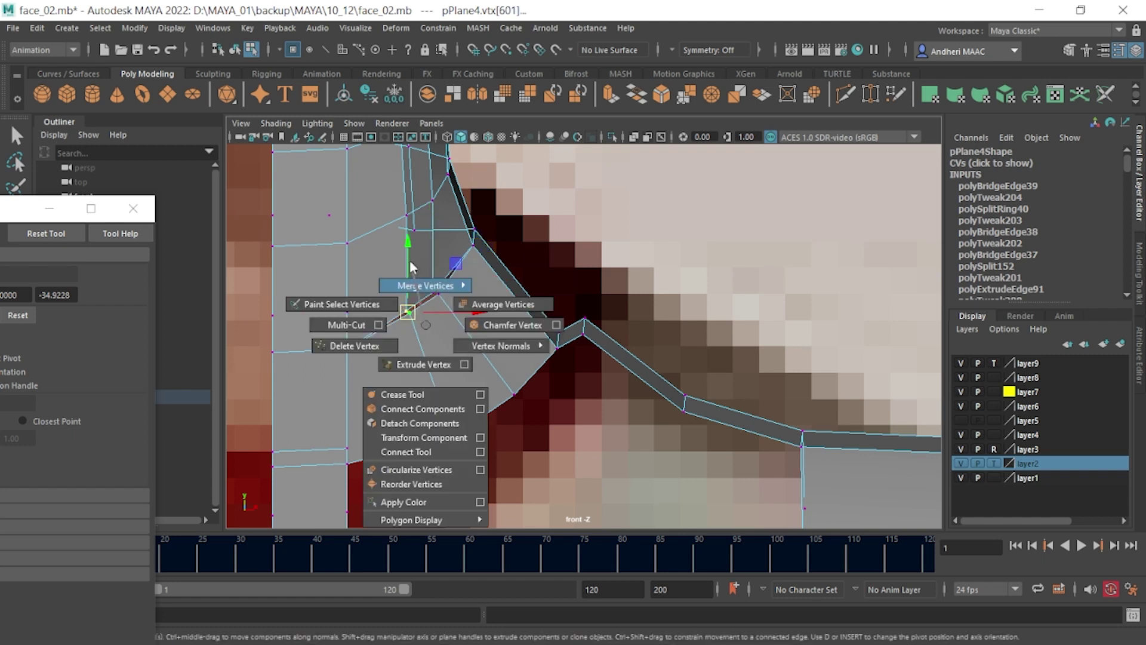
shift+right_drag(409, 314, 396, 284)
drag(456, 327, 428, 278)
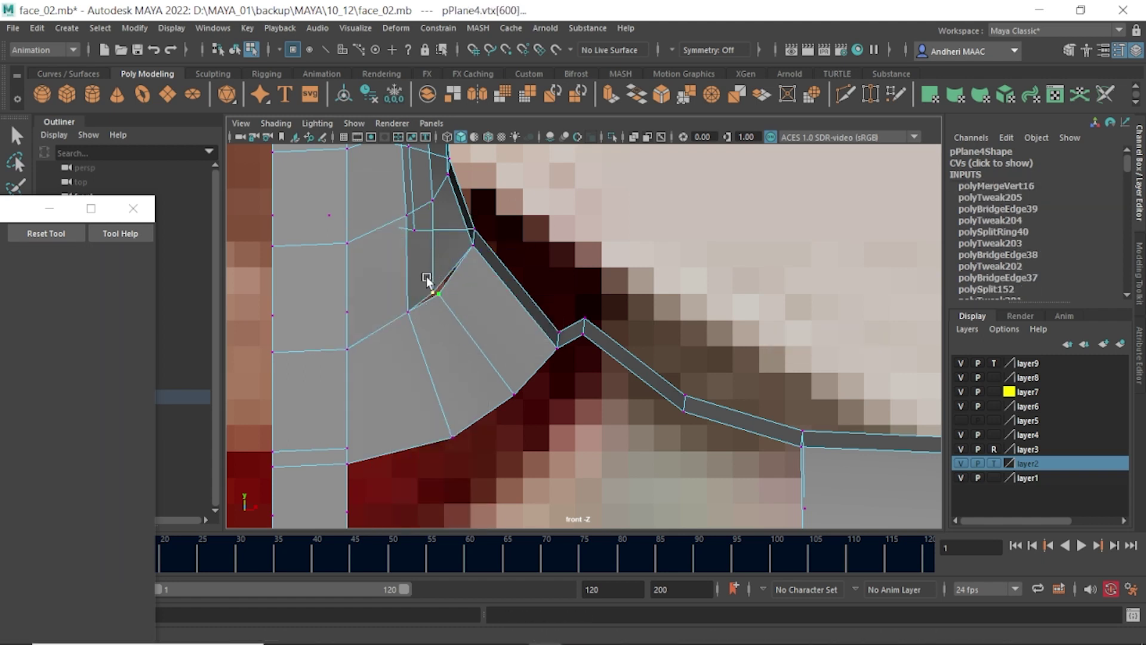
shift+right_drag(438, 301, 534, 375)
click(520, 309)
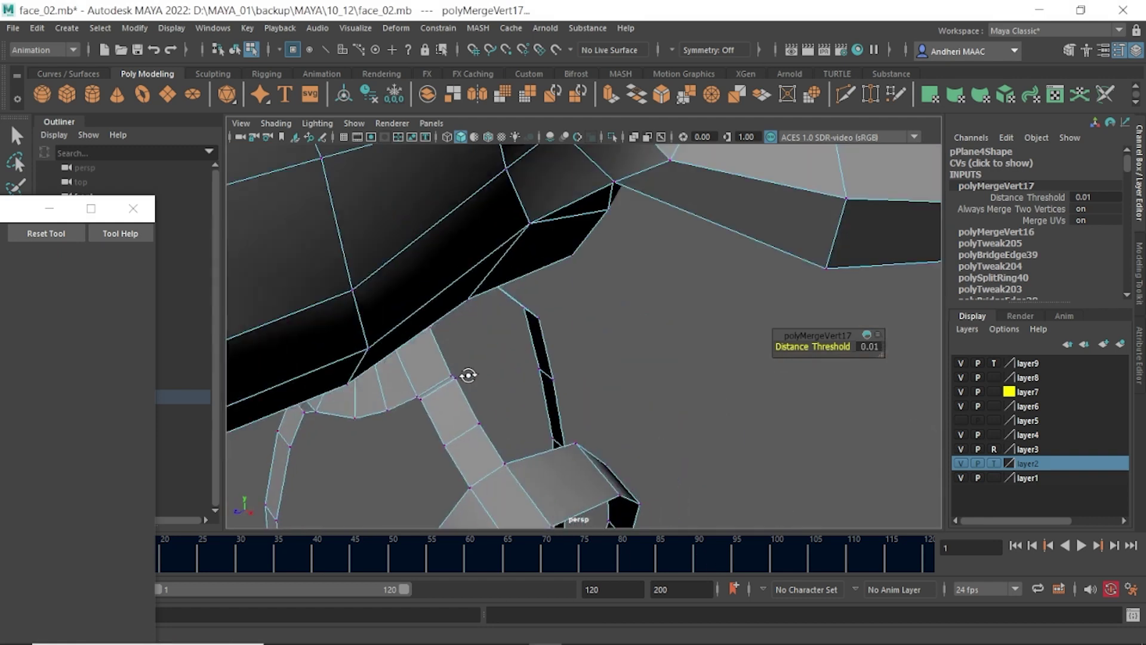
alt+drag(530, 296, 392, 331)
- Extrude the open border edges at the corner
key(q)
key(F10)
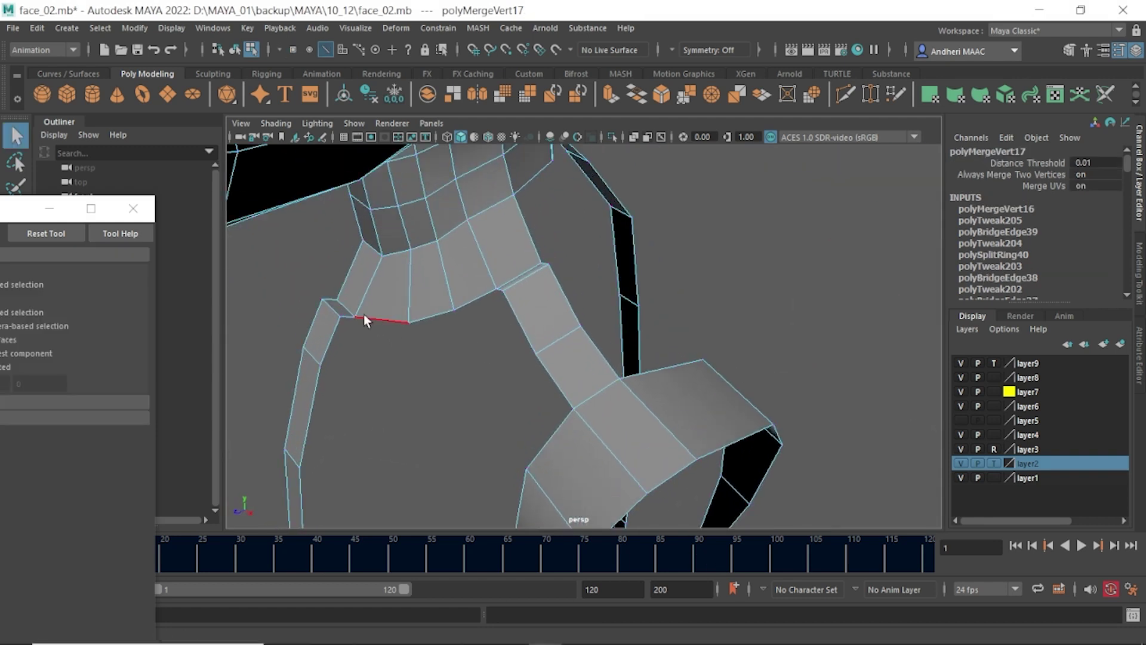
click(467, 305)
alt+drag(474, 307, 500, 330)
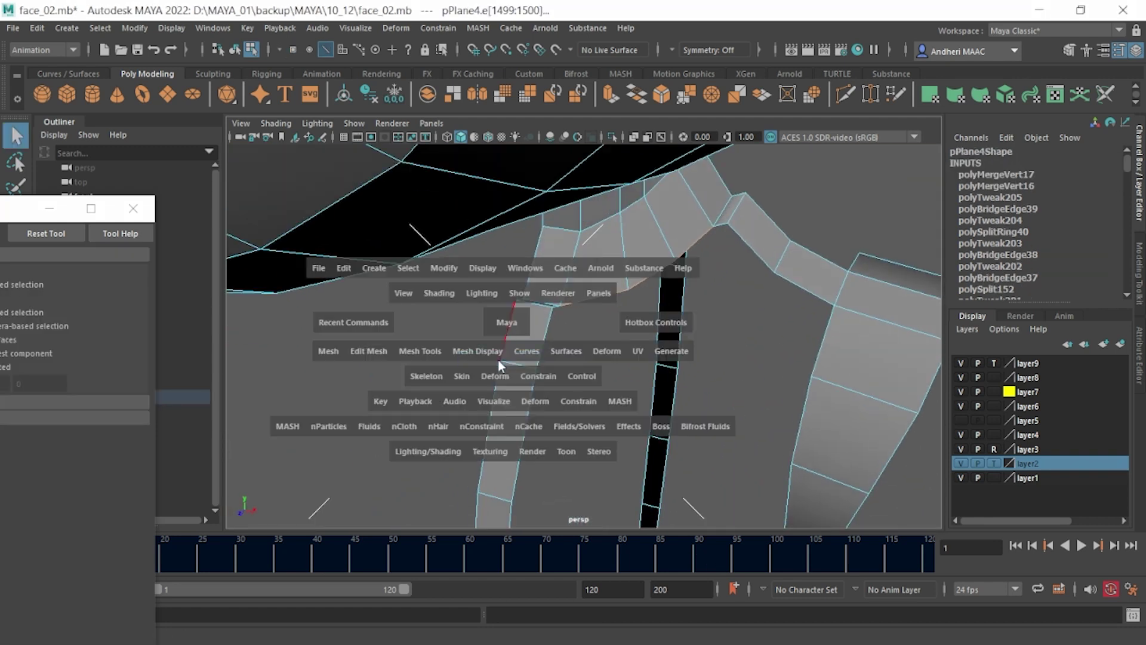
click(498, 359)
shift+right_drag(507, 329, 506, 368)
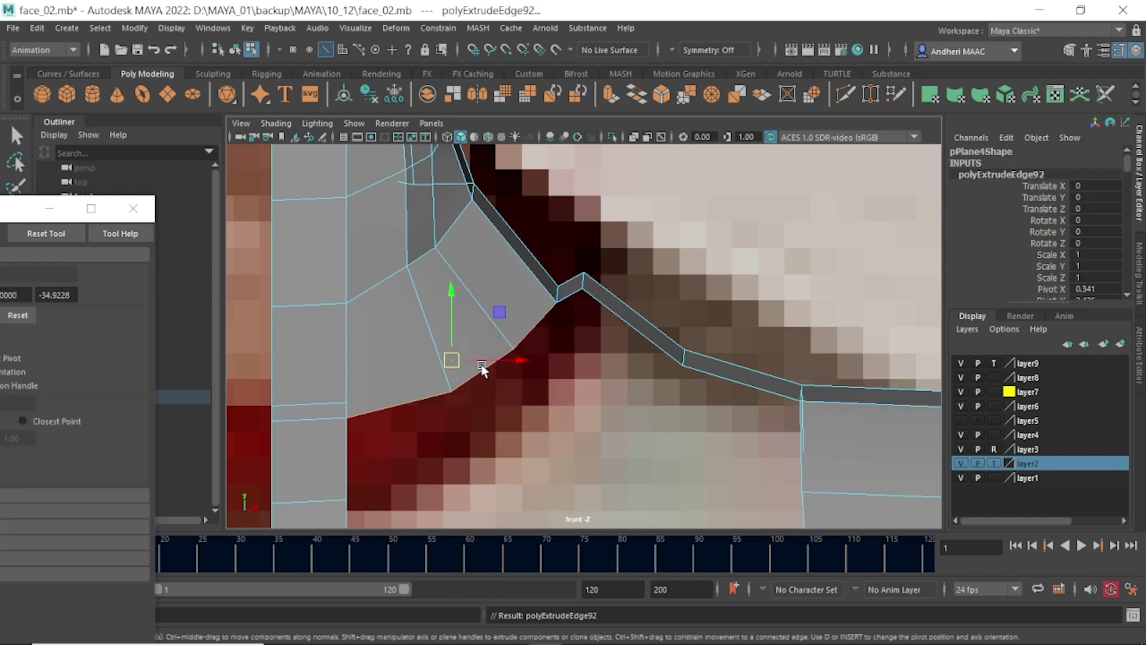
mouse_move(473, 349)
alt+mouse_down()
mouse_move(560, 328)
mouse_move(361, 521)
mouse_move(417, 411)
alt+mouse_up()
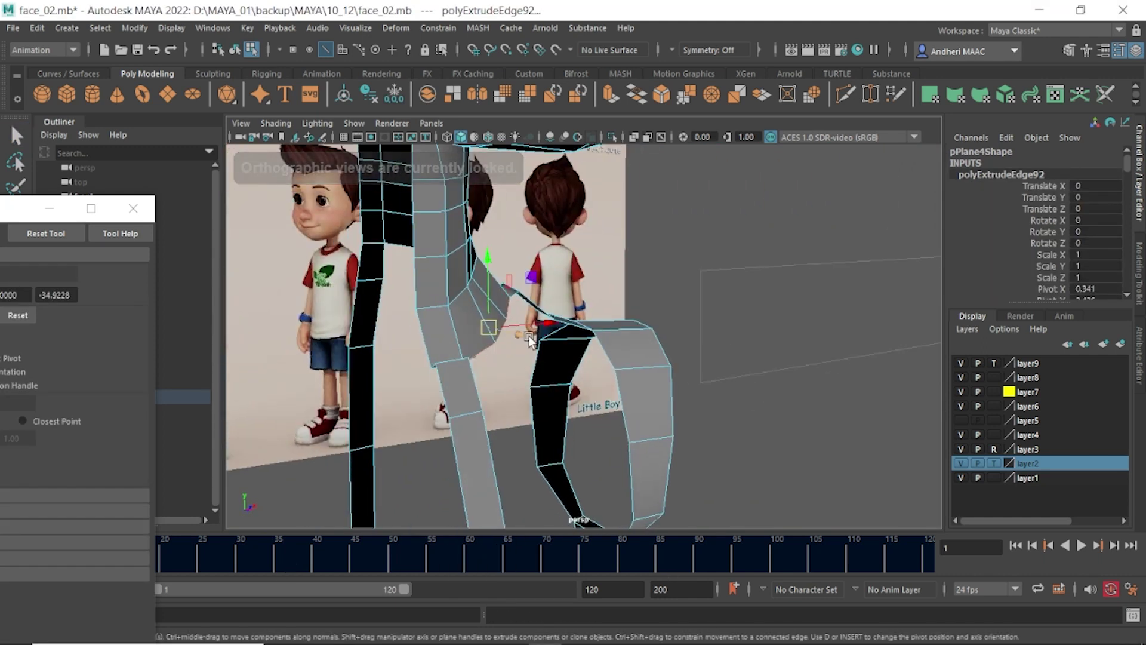
alt+drag(545, 327, 451, 339)
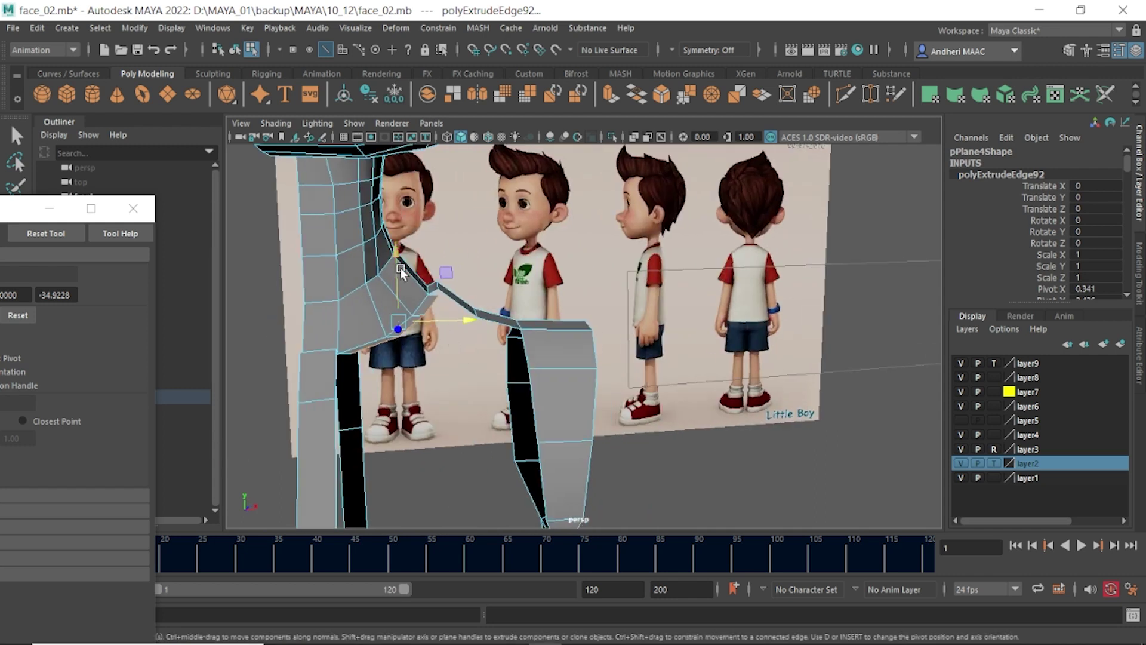
mouse_move(402, 271)
alt+mouse_down()
mouse_move(271, 360)
mouse_move(335, 360)
mouse_move(504, 391)
mouse_move(503, 325)
mouse_move(270, 327)
mouse_move(549, 346)
mouse_move(494, 311)
alt+mouse_up()
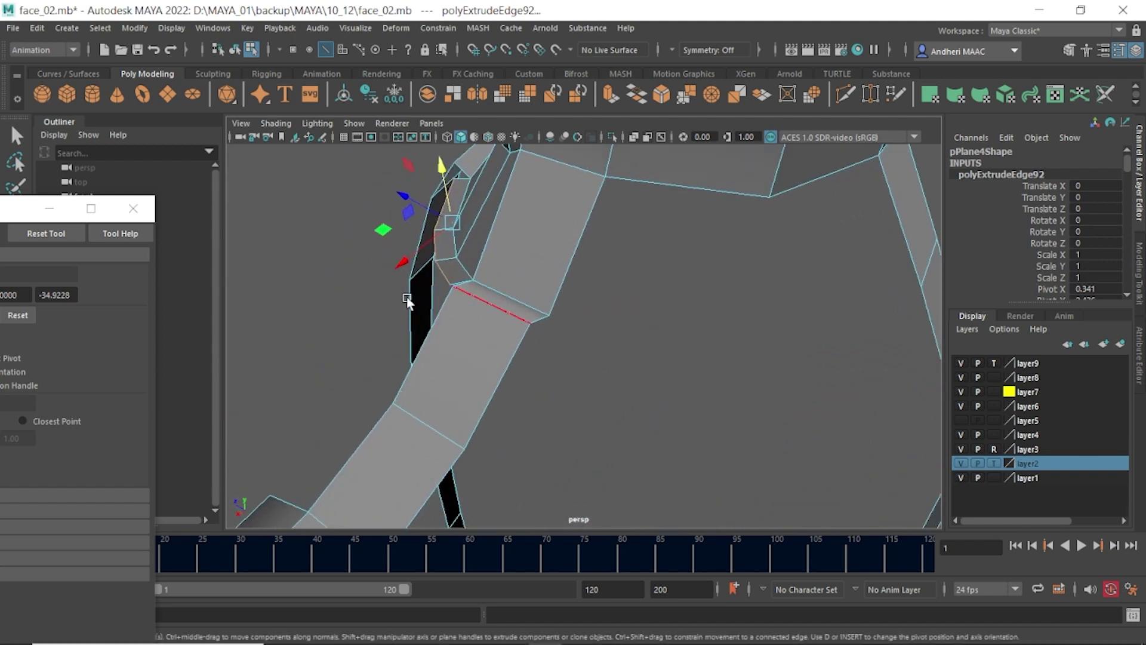
- Merge the coinciding vertices at the seam beneath the extruded edges
click(470, 286)
shift+right_drag(471, 286, 526, 213)
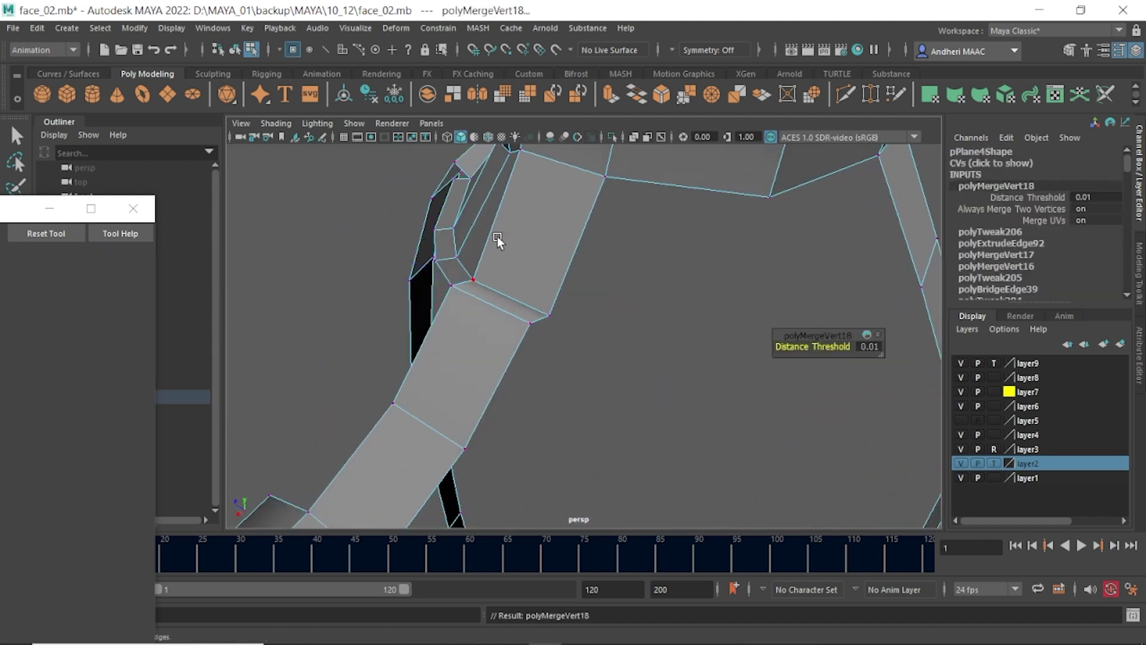
mouse_move(496, 236)
alt+mouse_down()
mouse_move(563, 248)
mouse_move(338, 274)
mouse_move(371, 278)
alt+mouse_up()
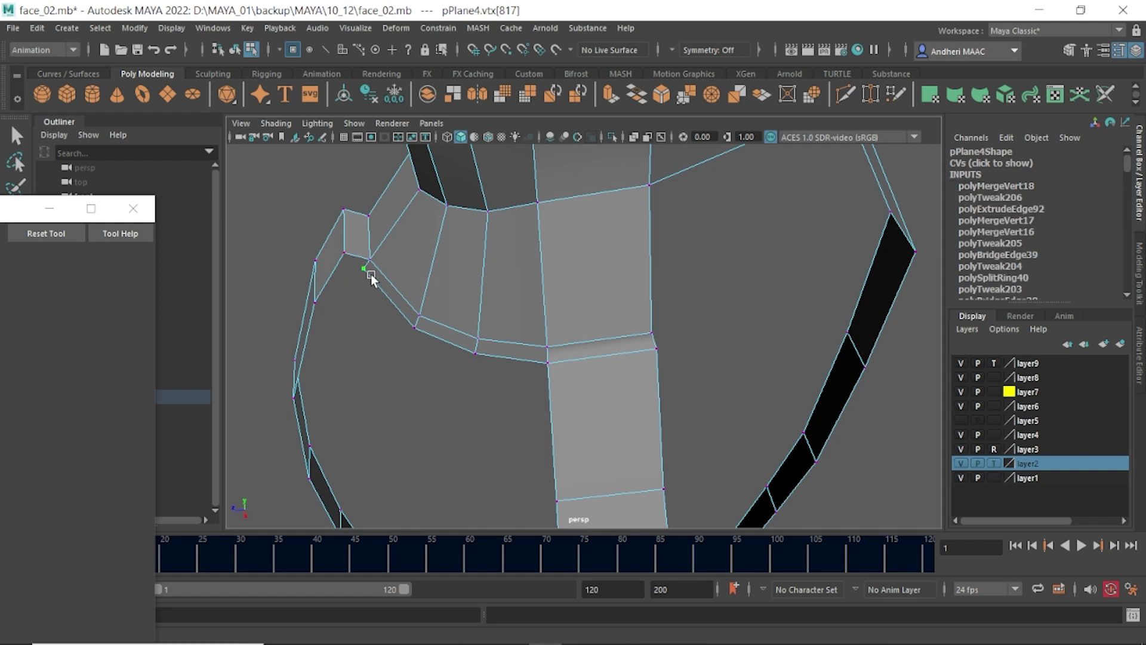
key(w)
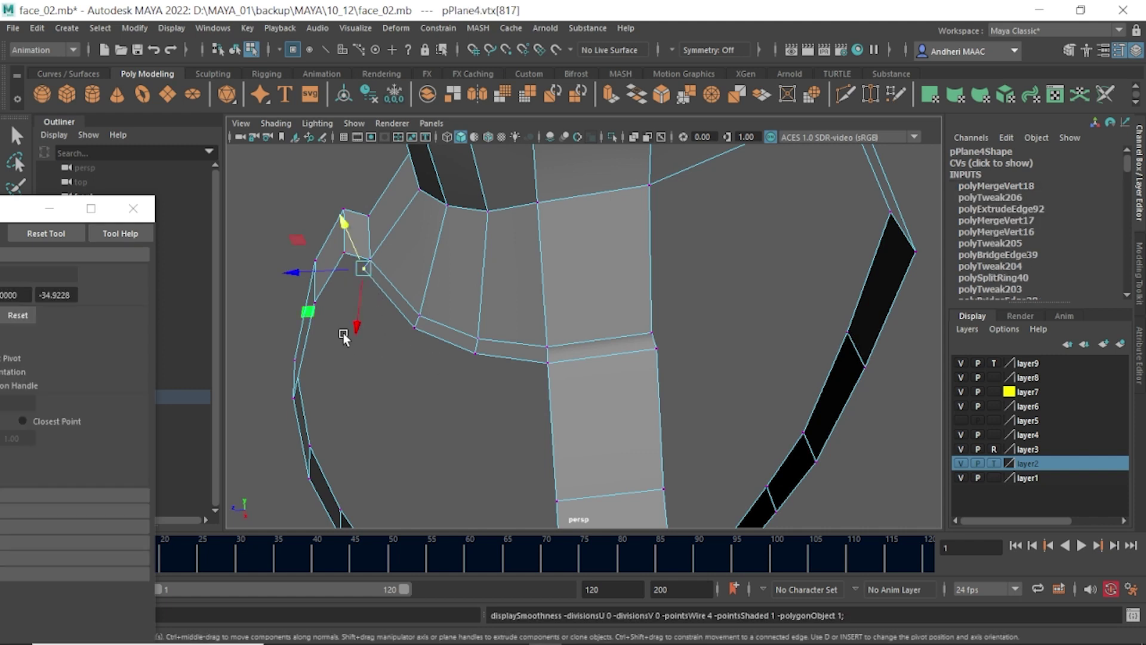
shift+right_drag(362, 268, 366, 279)
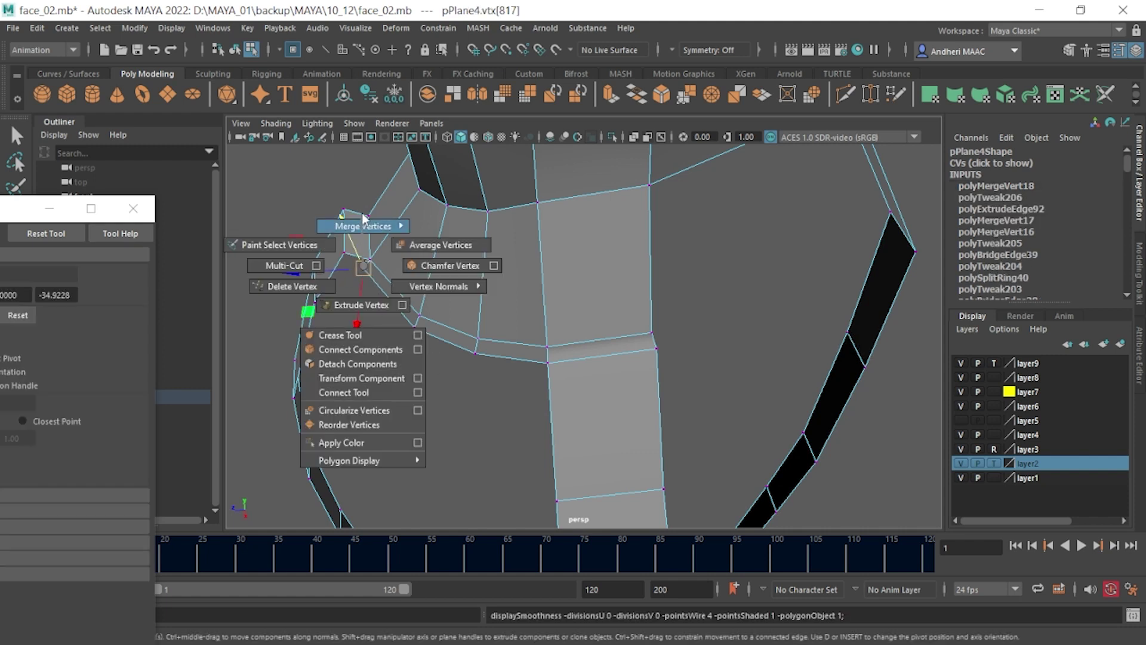
click(382, 313)
scroll(417, 323, up, 5)
scroll(408, 303, down, 4)
- Target-weld the stray corner vertex onto its neighbour and review against the reference
click(414, 297)
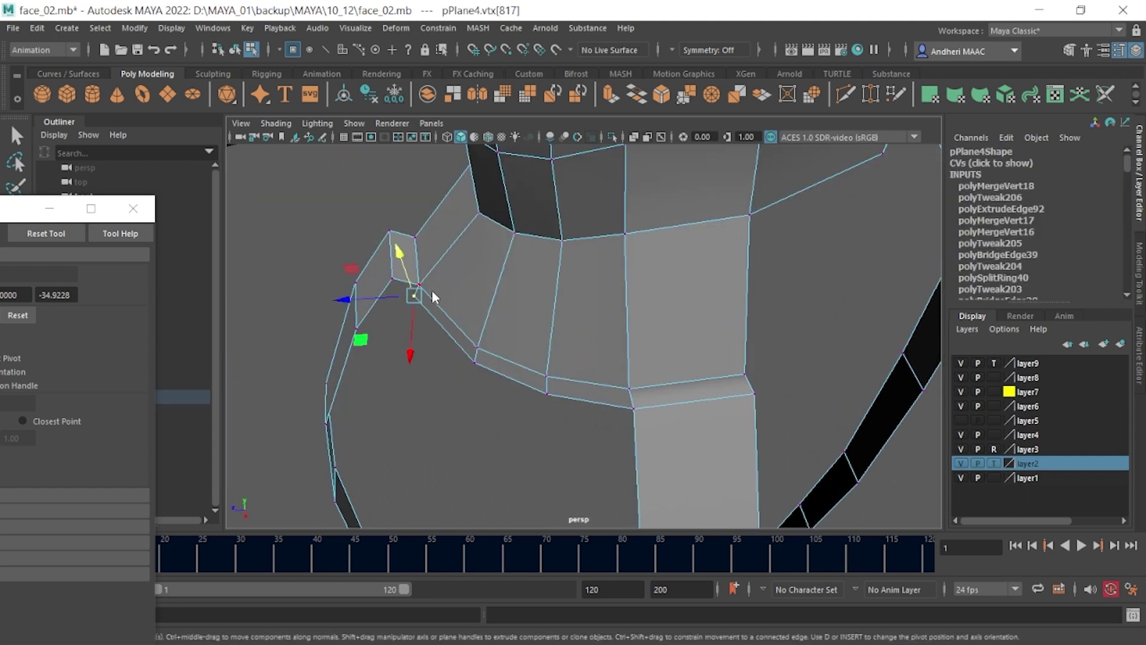
shift+right_drag(417, 286, 418, 259)
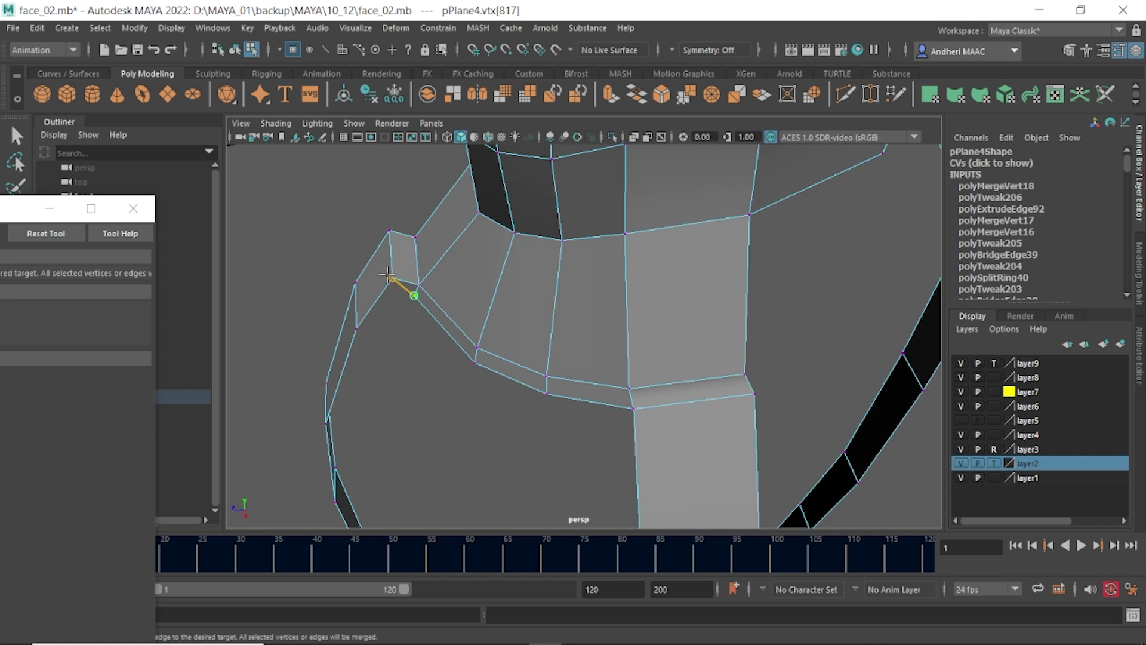
mouse_move(387, 275)
mouse_down()
mouse_move(402, 312)
mouse_move(426, 289)
mouse_up()
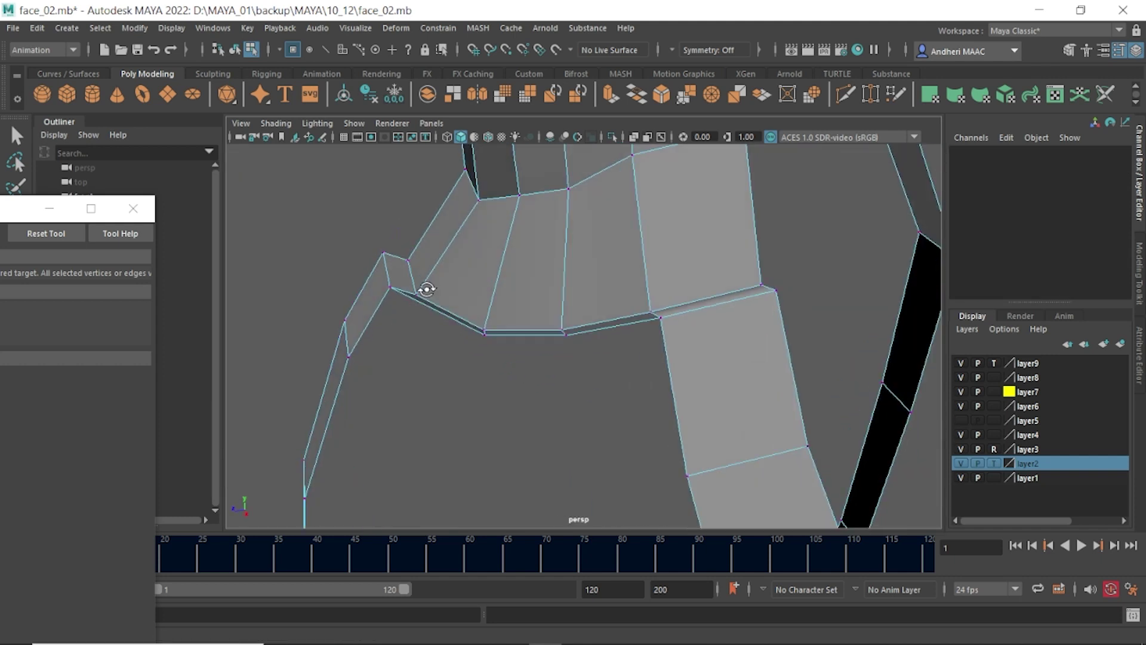
key(w)
mouse_move(468, 340)
alt+mouse_down()
mouse_move(480, 359)
mouse_move(464, 352)
alt+mouse_up()
click(480, 358)
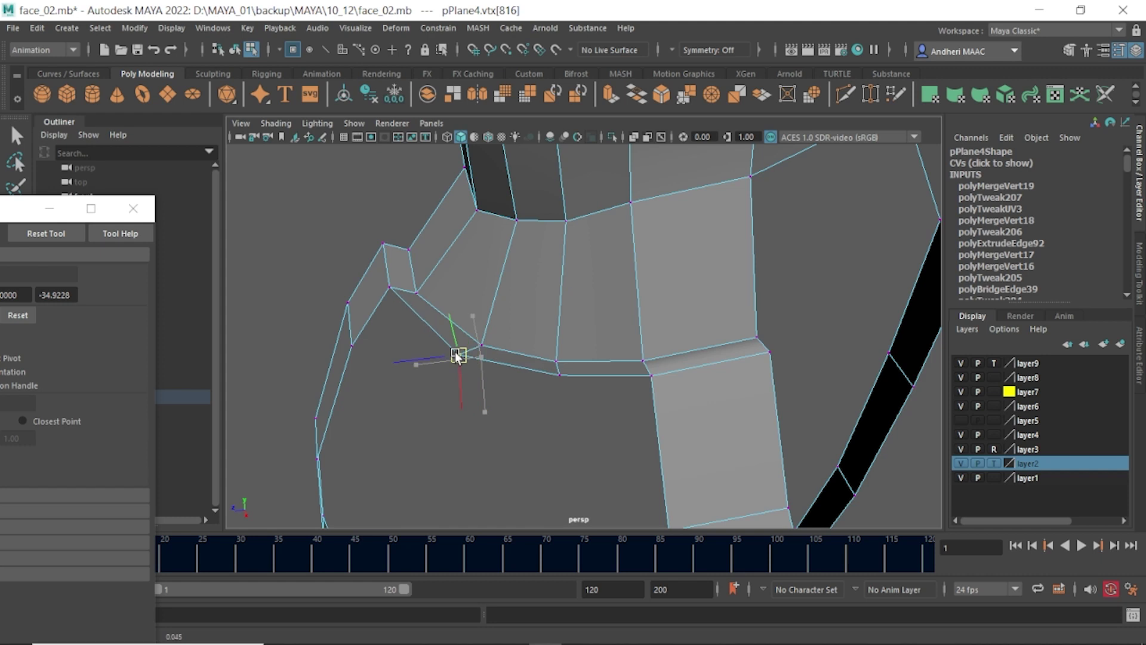
click(557, 373)
mouse_move(687, 376)
alt+mouse_down()
mouse_move(524, 330)
mouse_move(683, 292)
mouse_move(512, 347)
mouse_move(511, 332)
mouse_move(481, 317)
alt+mouse_up()
alt+drag(741, 307, 736, 310)
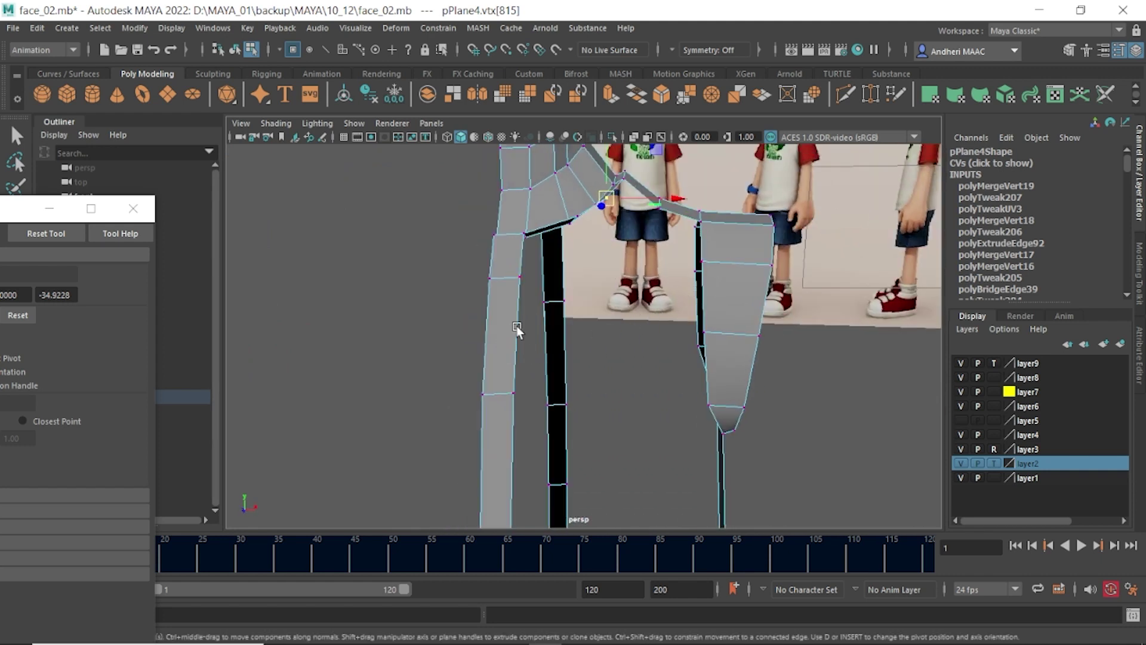
- Add an edge loop to the strip and bridge it to the opposite border with 3 divisions
key(F8)
shift+right_drag(508, 310, 412, 289)
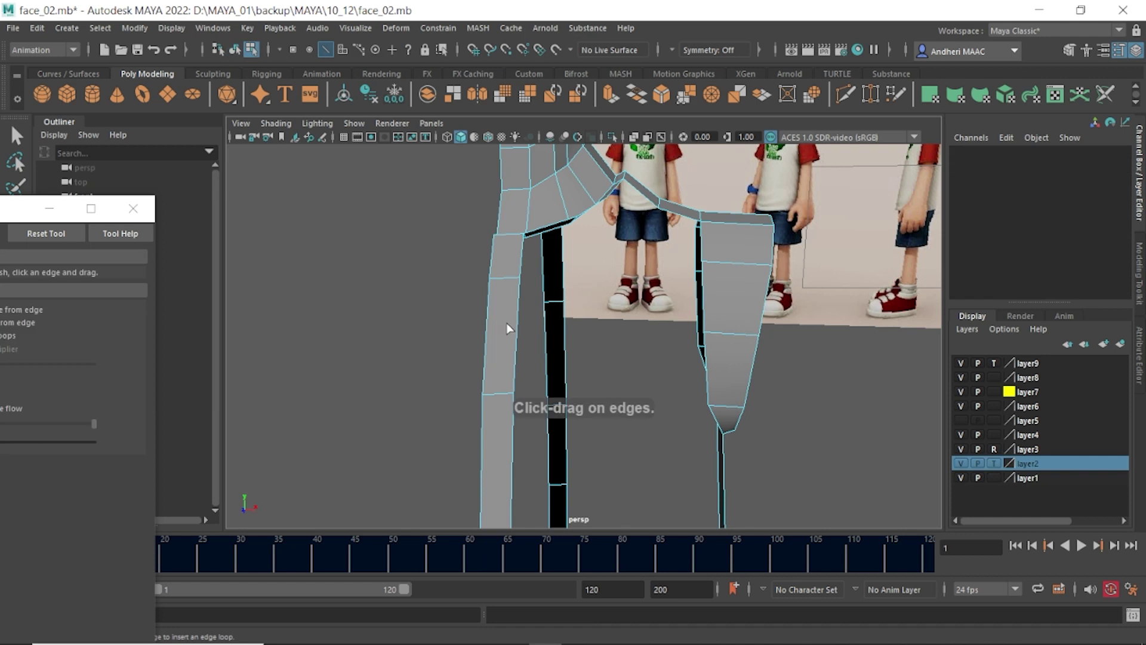
drag(508, 329, 515, 357)
key(w)
shift+click(705, 299)
shift+right_drag(612, 327, 605, 484)
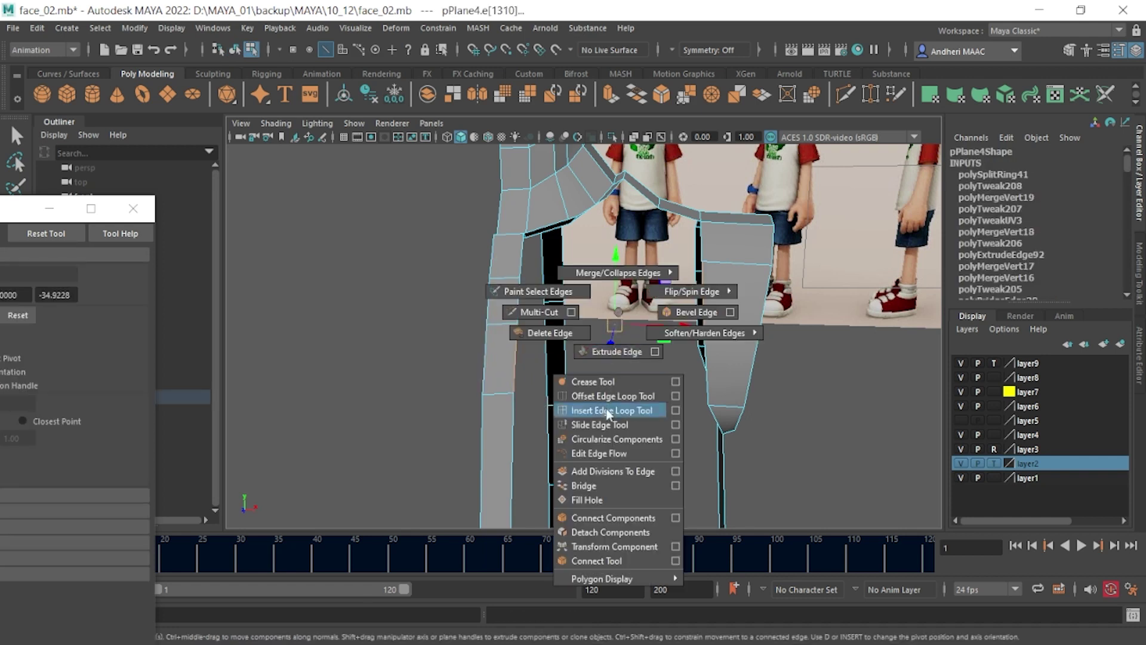
alt+drag(604, 428, 542, 397)
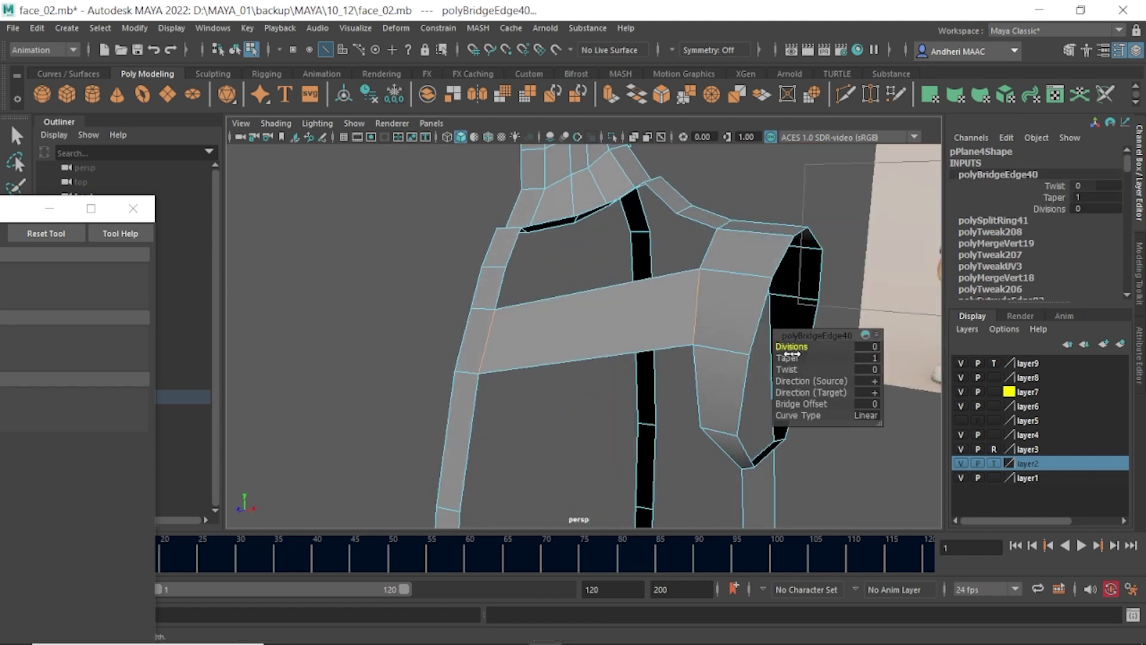
drag(813, 345, 803, 345)
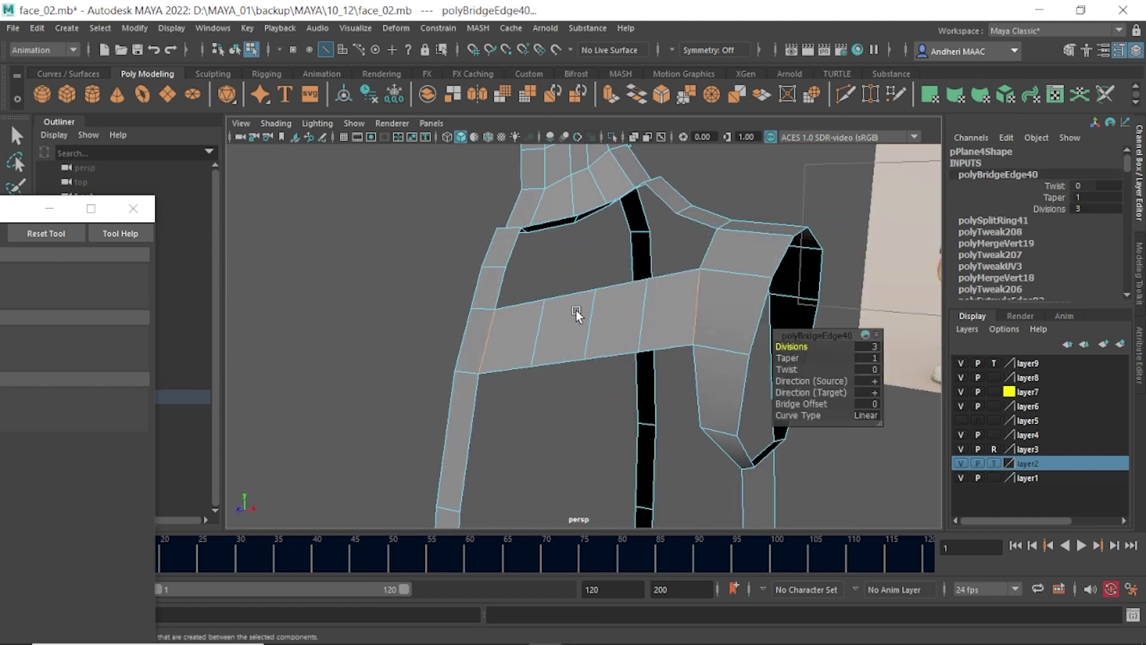
alt+drag(575, 309, 542, 327)
- In side view, insert an edge loop across the bridge and slide the loops toward the border
key(space)
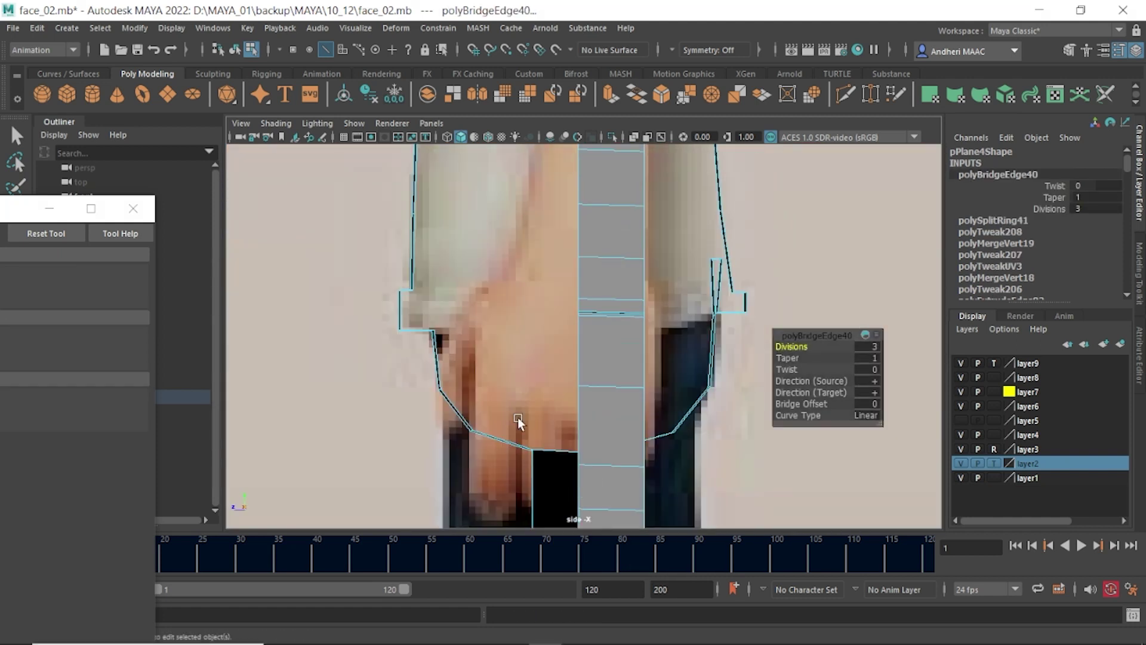
alt+middle_drag(517, 257, 525, 396)
alt+right_drag(525, 396, 564, 374)
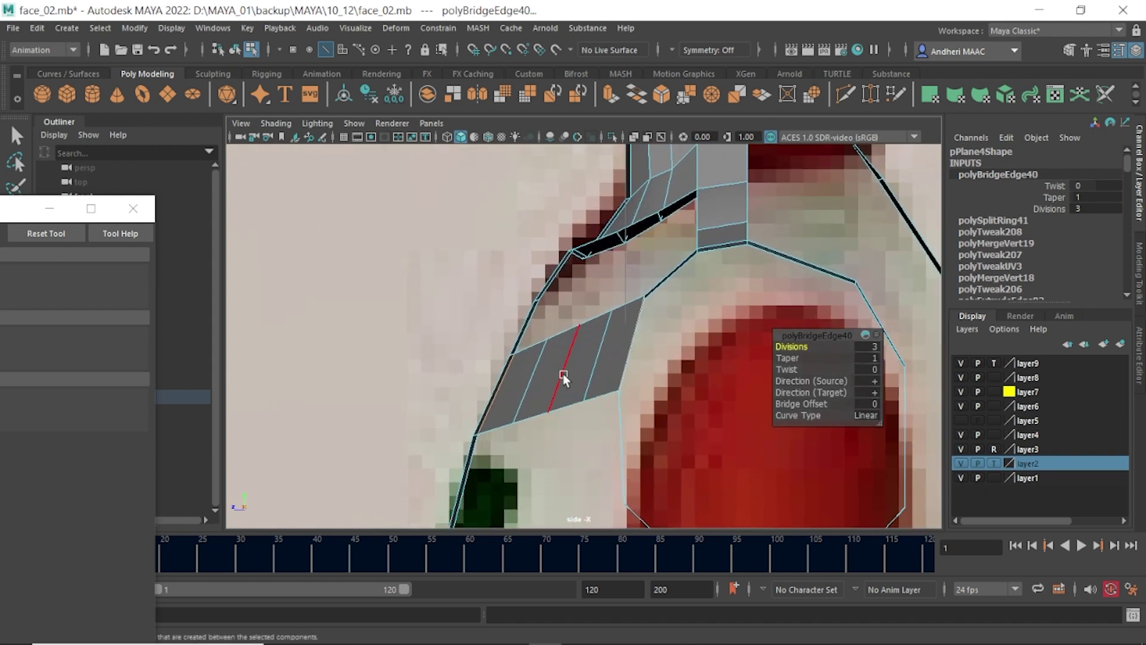
click(533, 376)
key(w)
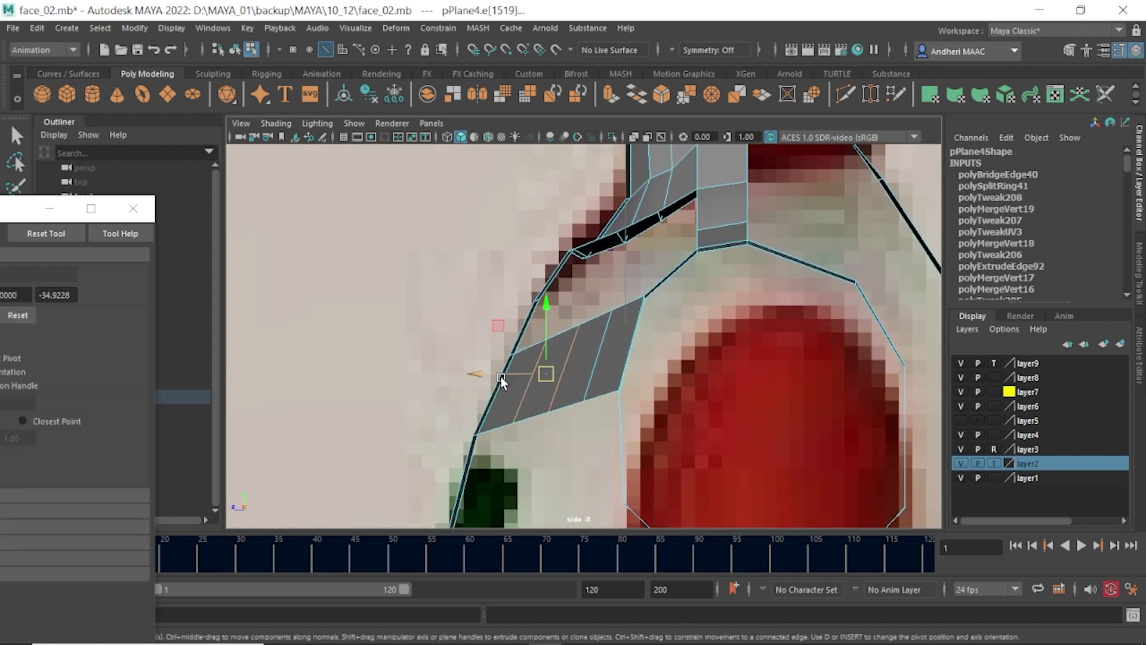
drag(534, 374, 460, 378)
click(506, 407)
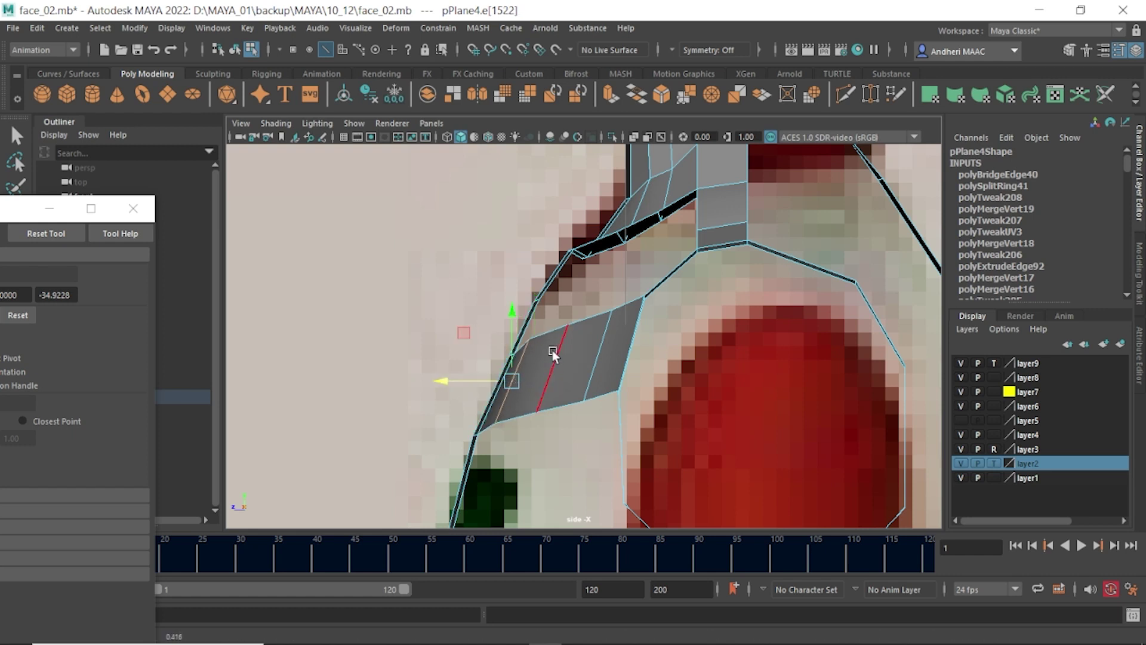
middle_drag(549, 360, 489, 363)
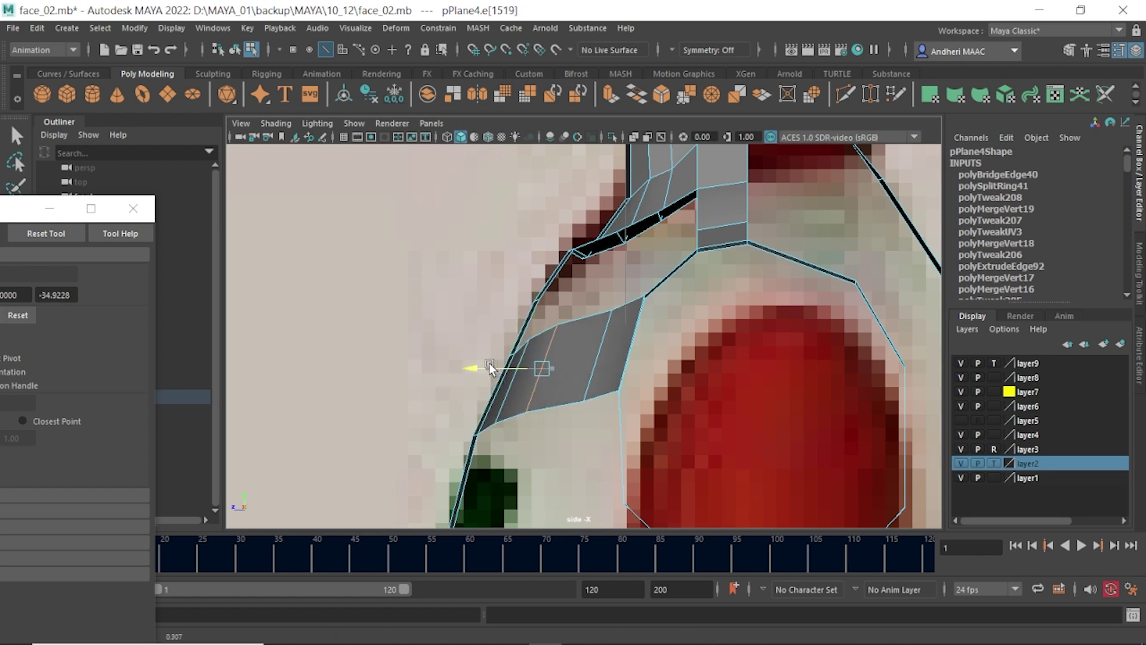
click(598, 356)
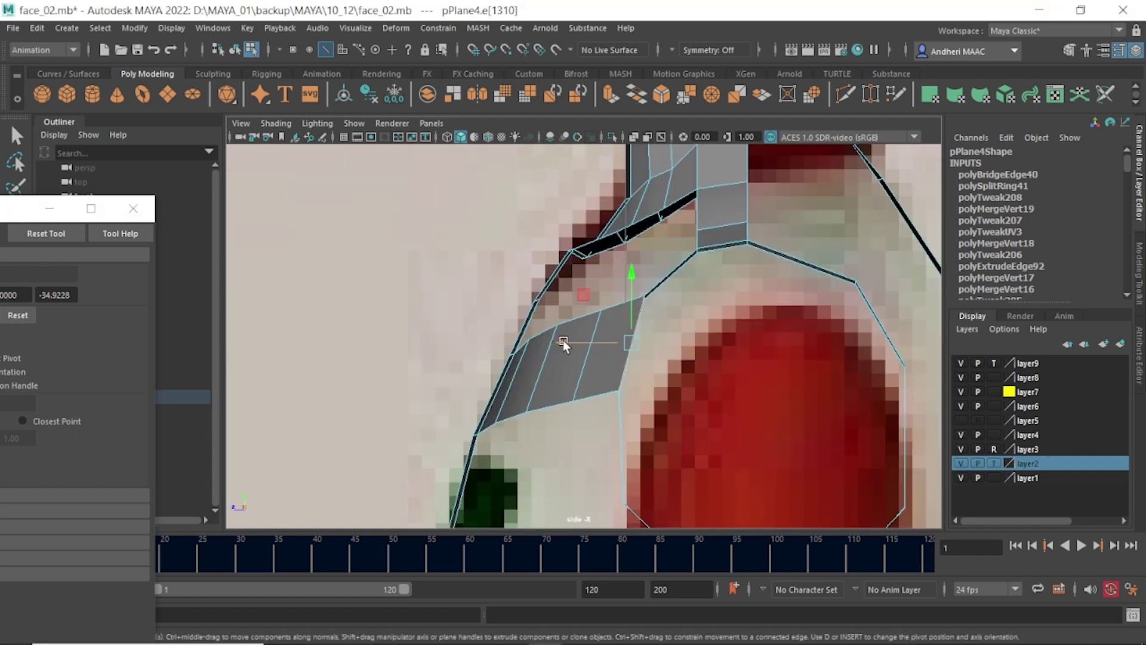
- Shift the shoulder and armhole edges along X to match the side reference outline
click(564, 341)
click(563, 336)
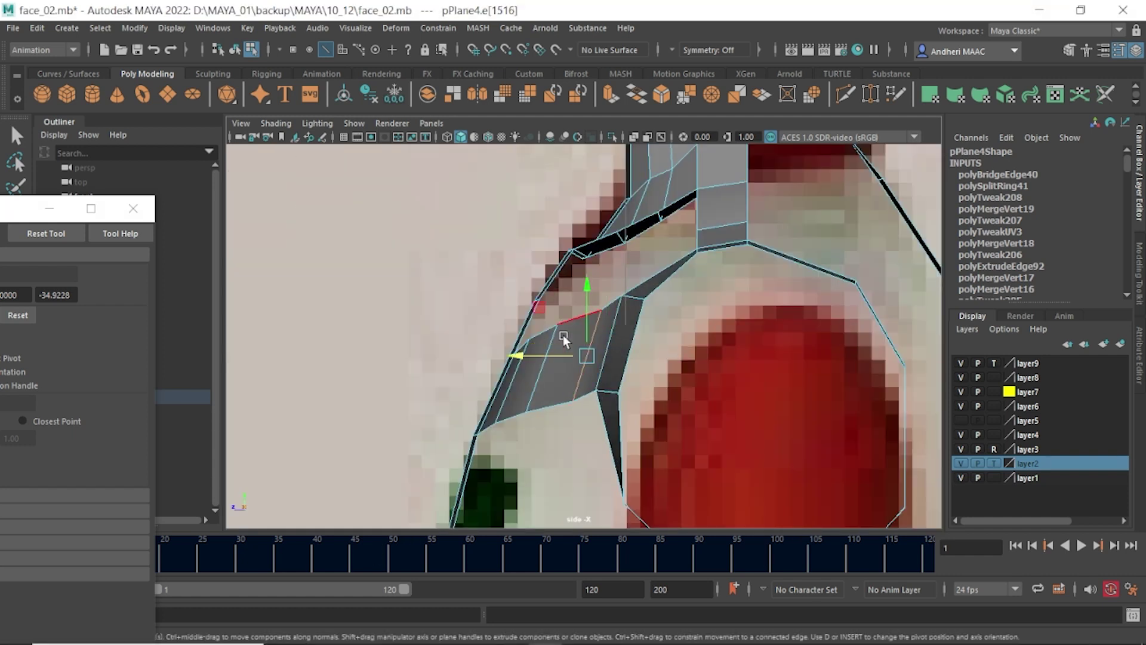
middle_drag(529, 342, 512, 342)
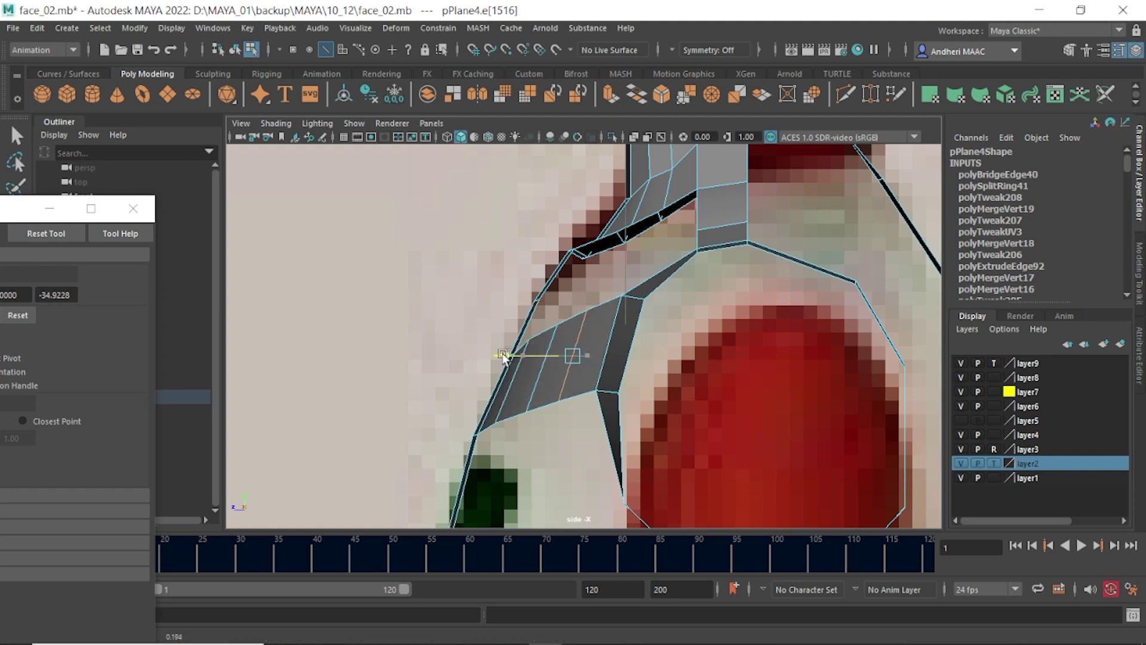
click(626, 326)
drag(567, 343, 574, 346)
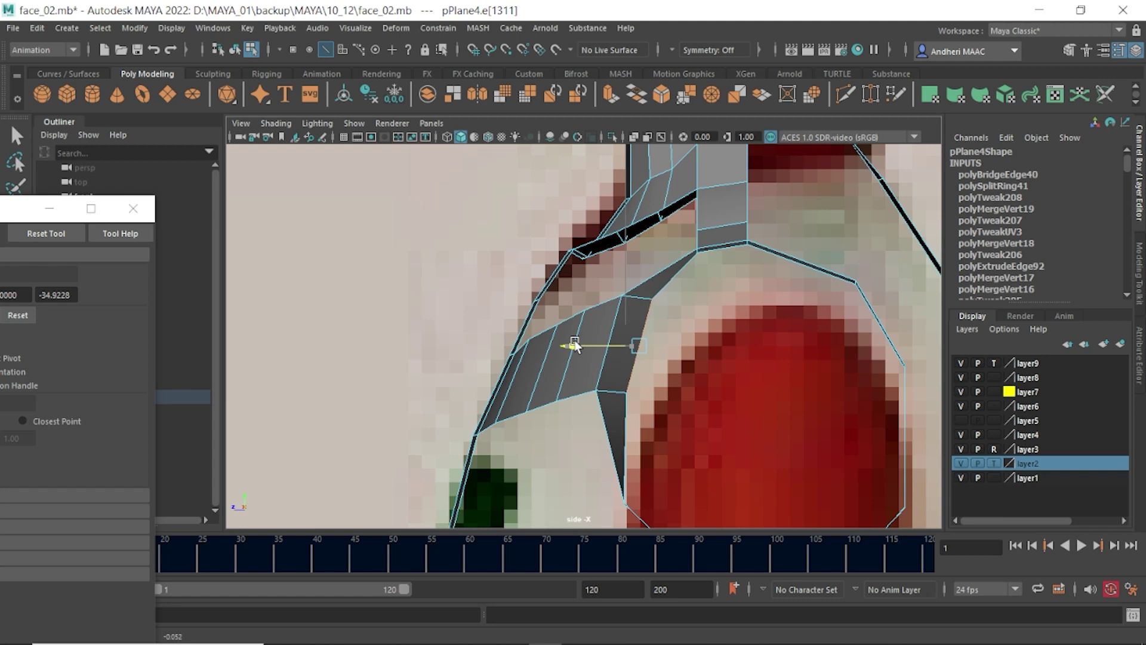
click(727, 261)
shift+click(648, 300)
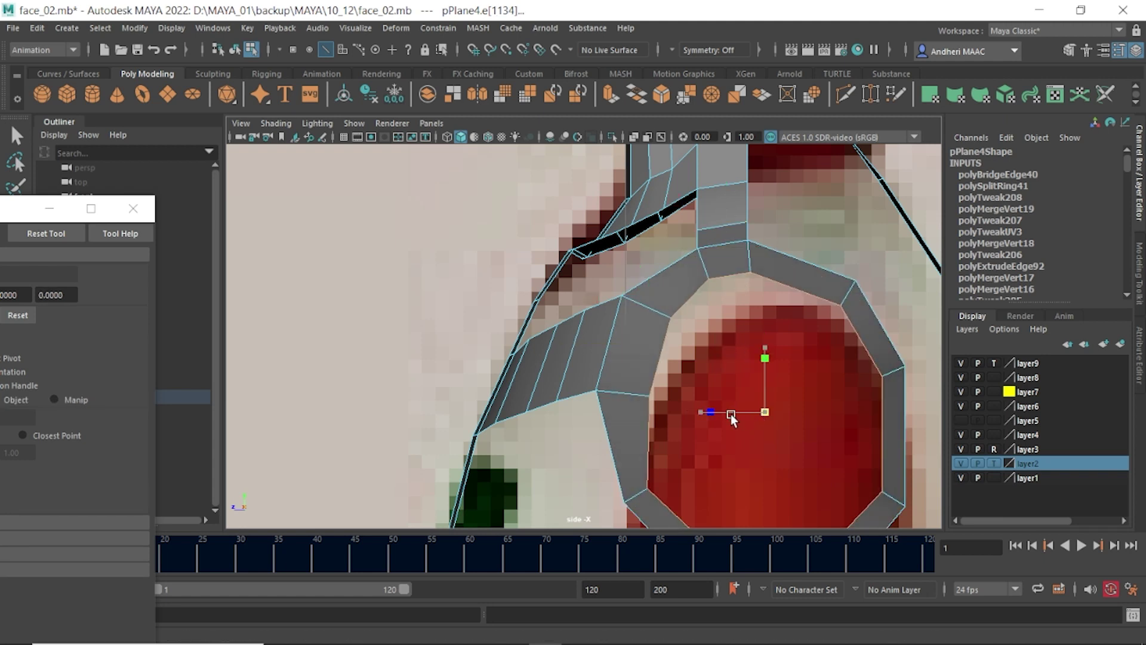
alt+middle_drag(689, 330, 703, 252)
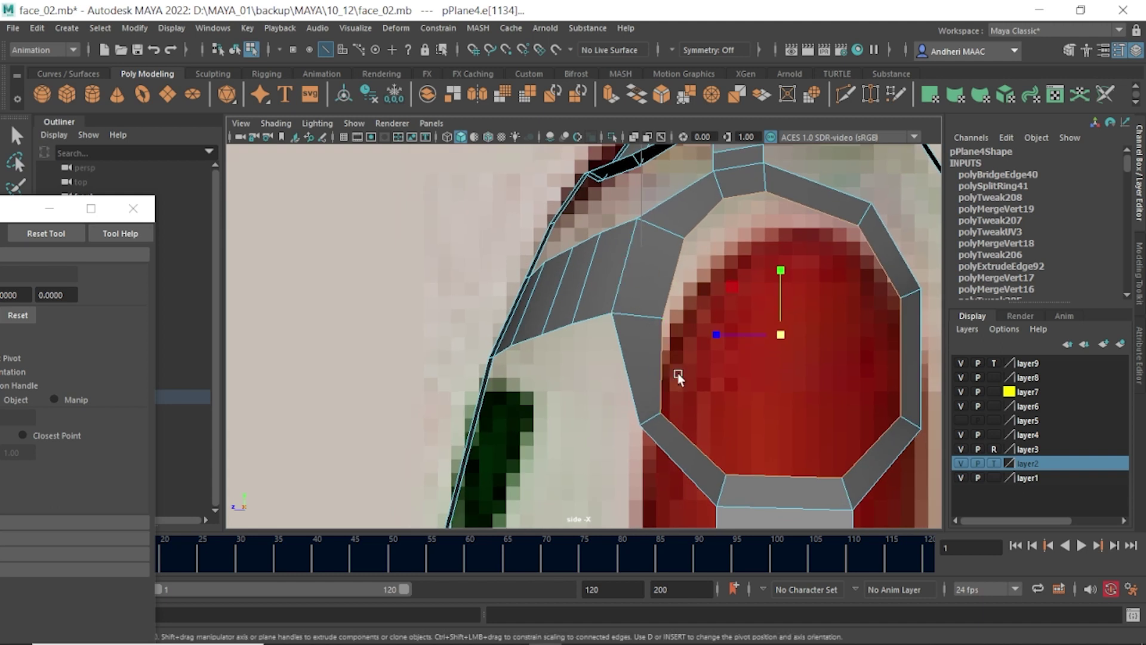
click(643, 418)
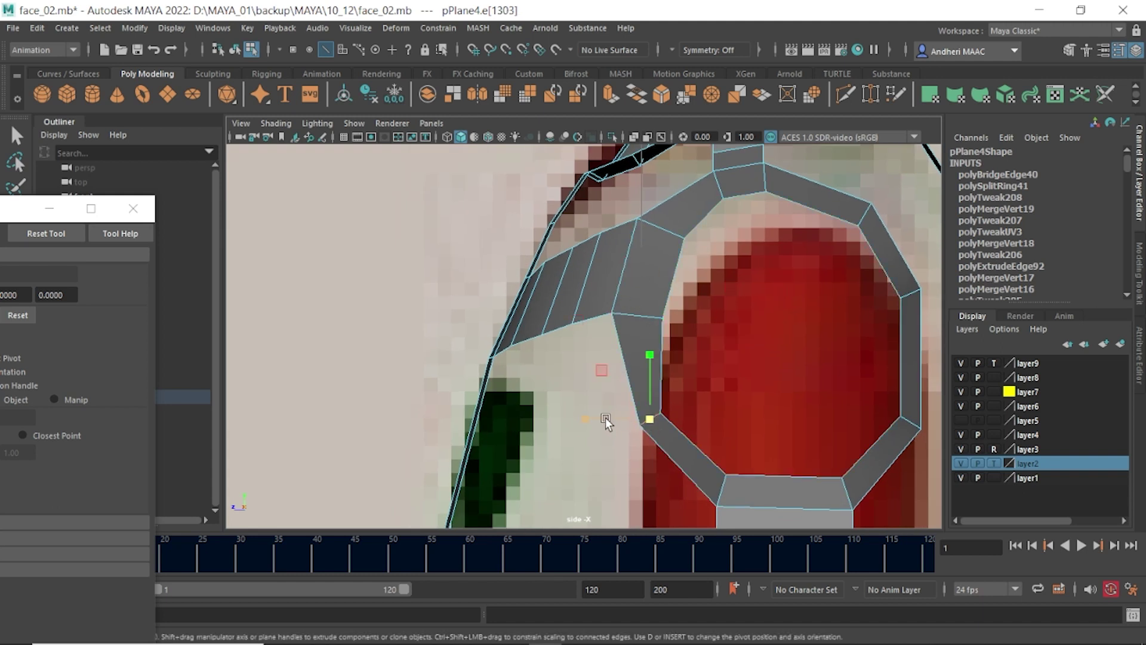
key(space)
mouse_move(597, 421)
mouse_down()
mouse_move(638, 361)
mouse_move(704, 384)
mouse_up()
- Fill the hole inside the shoulder edge loop to close the gap
double_click(623, 293)
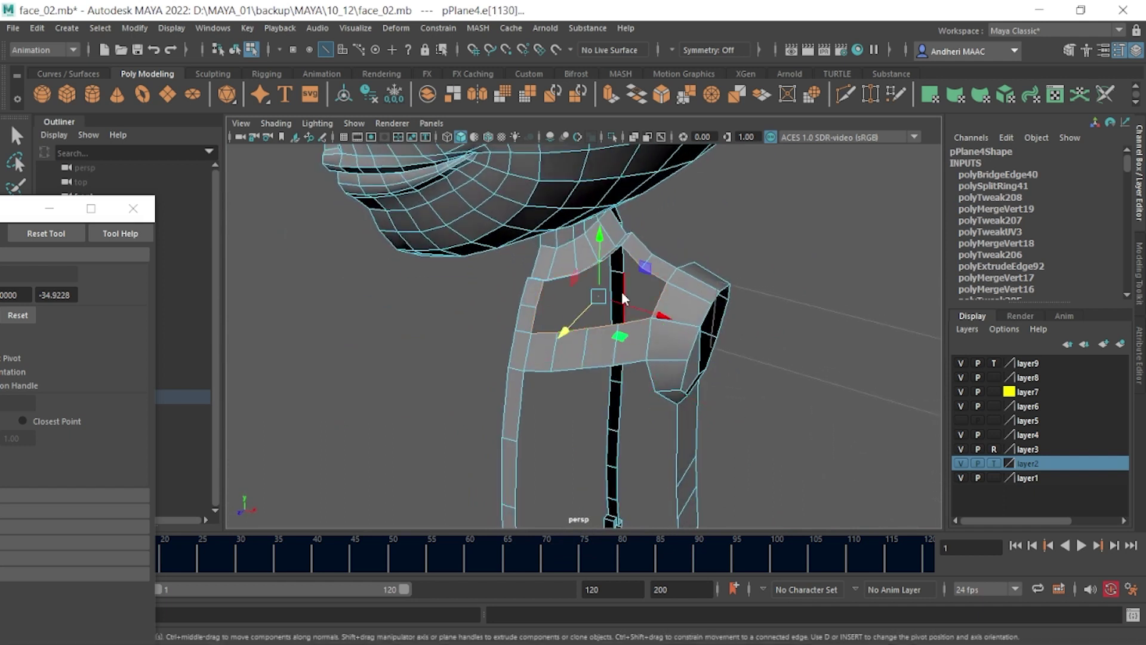
shift+right_drag(621, 291, 607, 480)
alt+drag(607, 479, 607, 340)
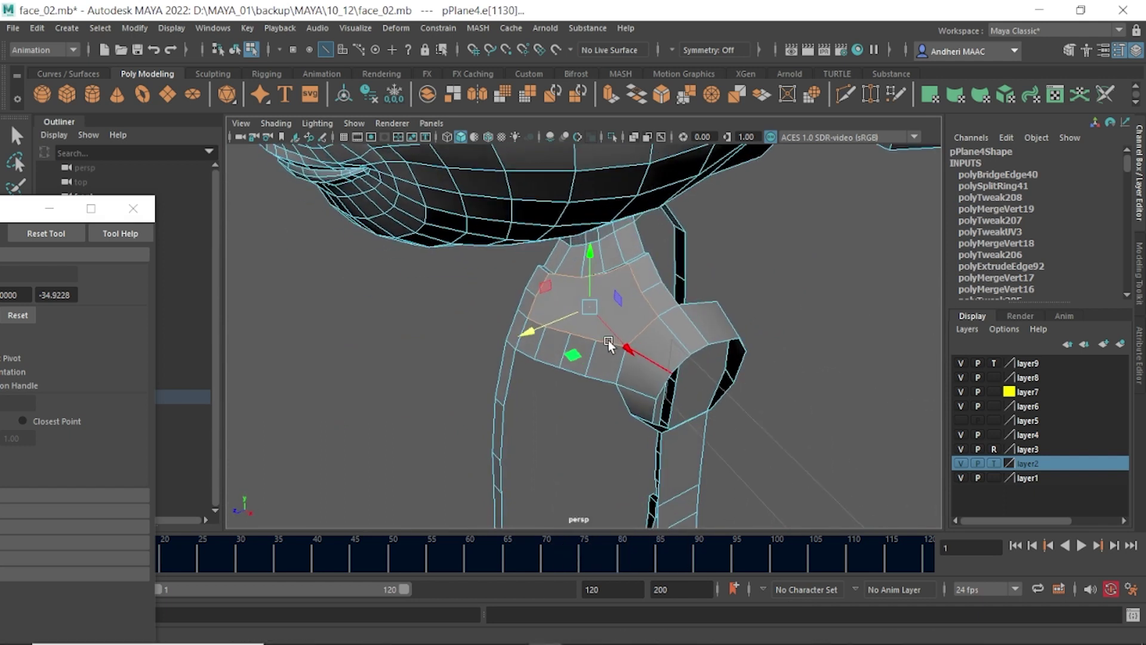
alt+right_drag(608, 340, 689, 331)
alt+drag(689, 331, 694, 276)
key(F8)
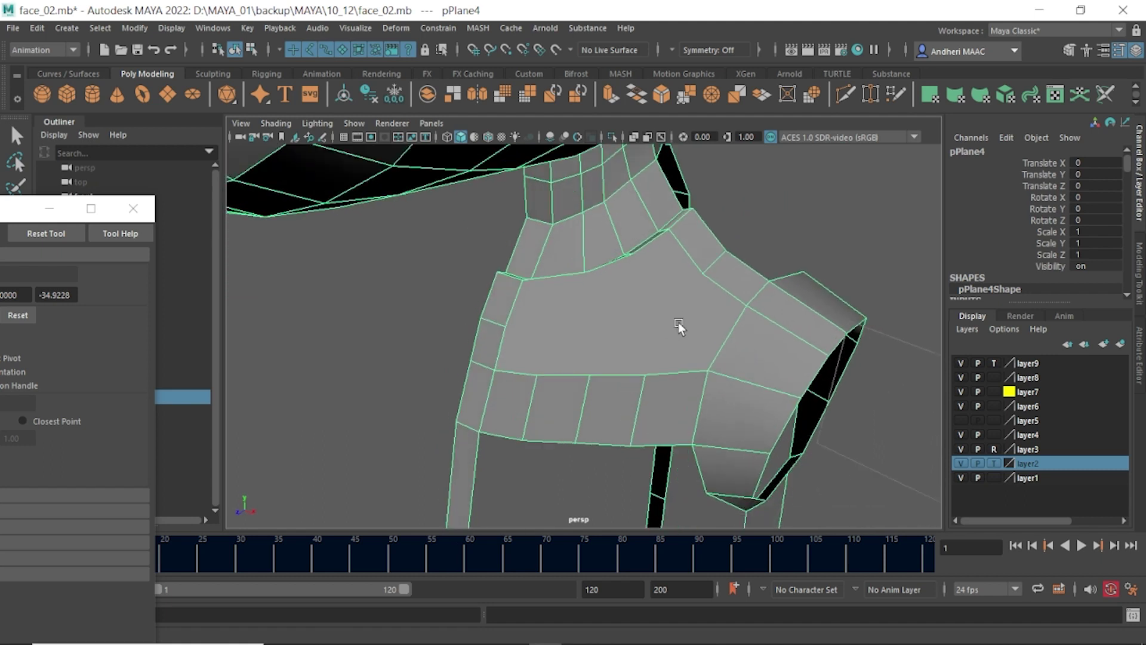
alt+drag(678, 326, 687, 318)
- Cut an edge across the filled face, then delete that unwanted edge
shift+right_drag(593, 263, 611, 274)
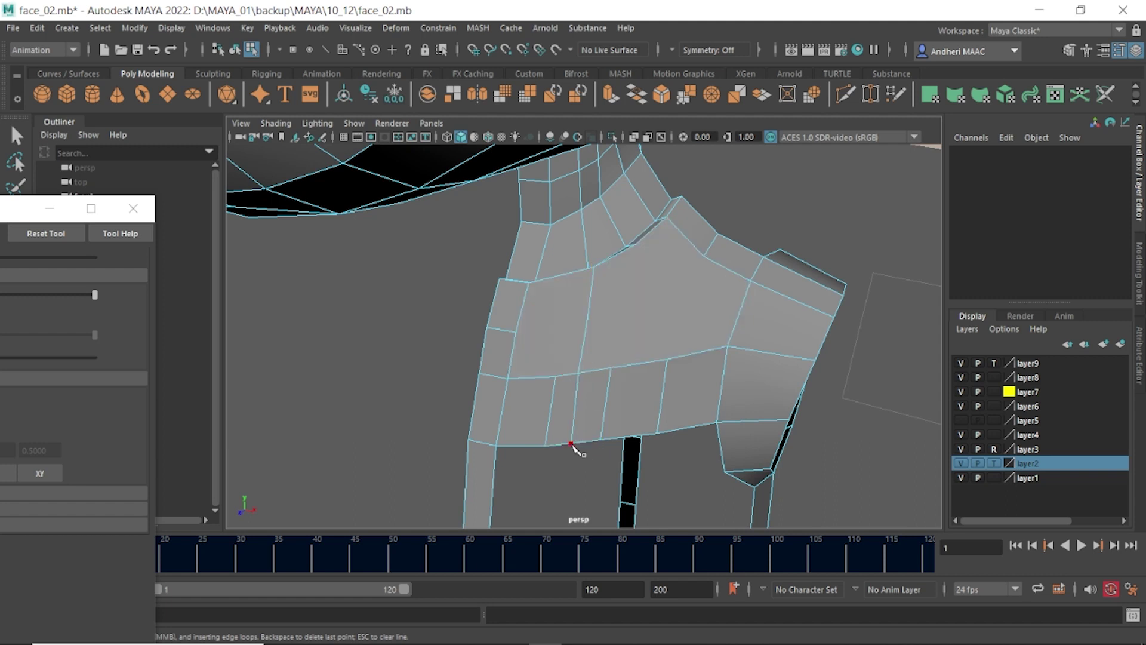
key(w)
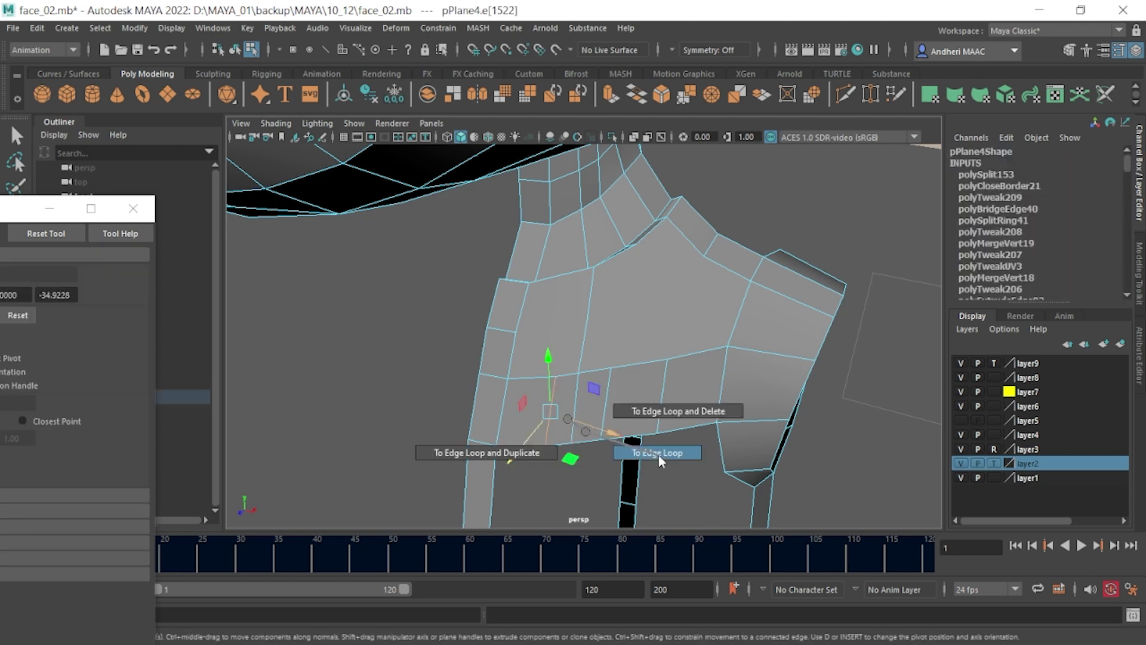
mouse_move(746, 346)
alt+mouse_down()
mouse_move(569, 300)
mouse_move(648, 264)
alt+mouse_up()
key(Delete)
mouse_move(593, 350)
alt+mouse_down()
mouse_move(600, 338)
mouse_move(582, 334)
mouse_move(621, 251)
mouse_move(629, 265)
alt+mouse_up()
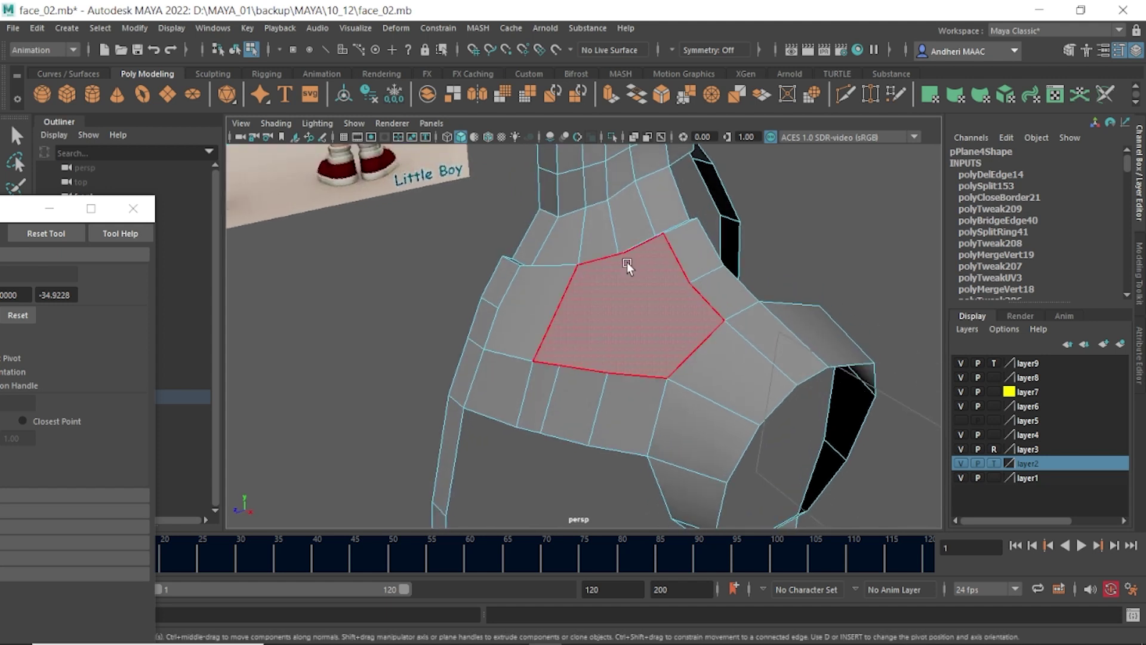
- Multi-Cut new edges across the filled shoulder face from its upper edge
shift+right_click(650, 298)
key(F8)
shift+right_drag(664, 249, 647, 288)
shift+right_drag(571, 250, 571, 250)
click(624, 253)
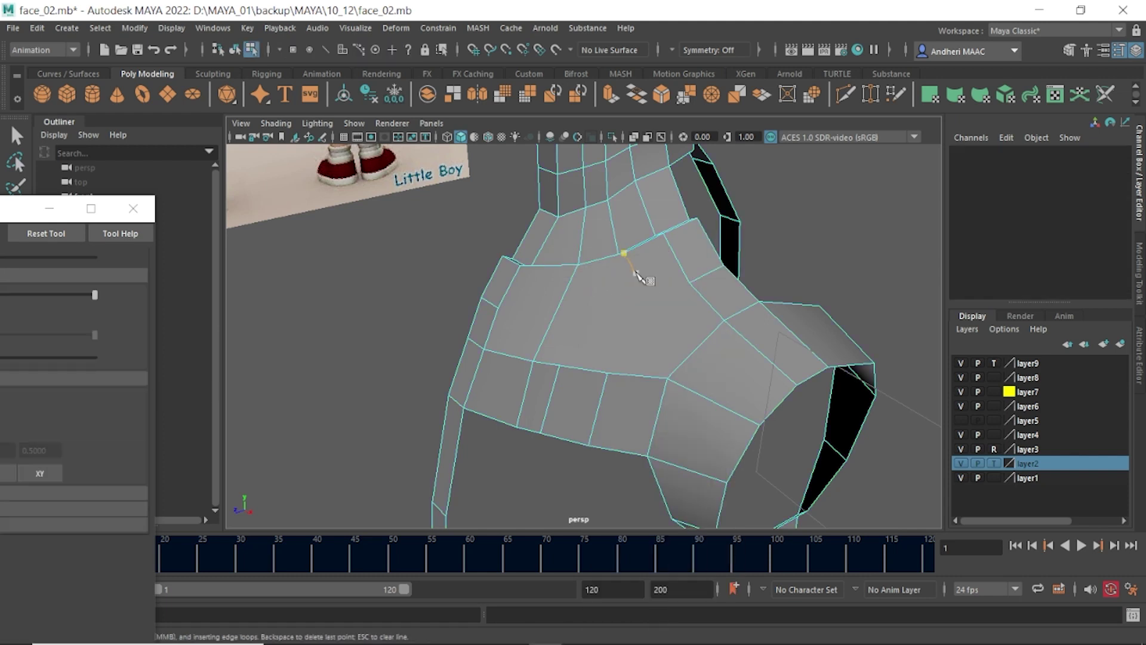
click(624, 253)
key(Return)
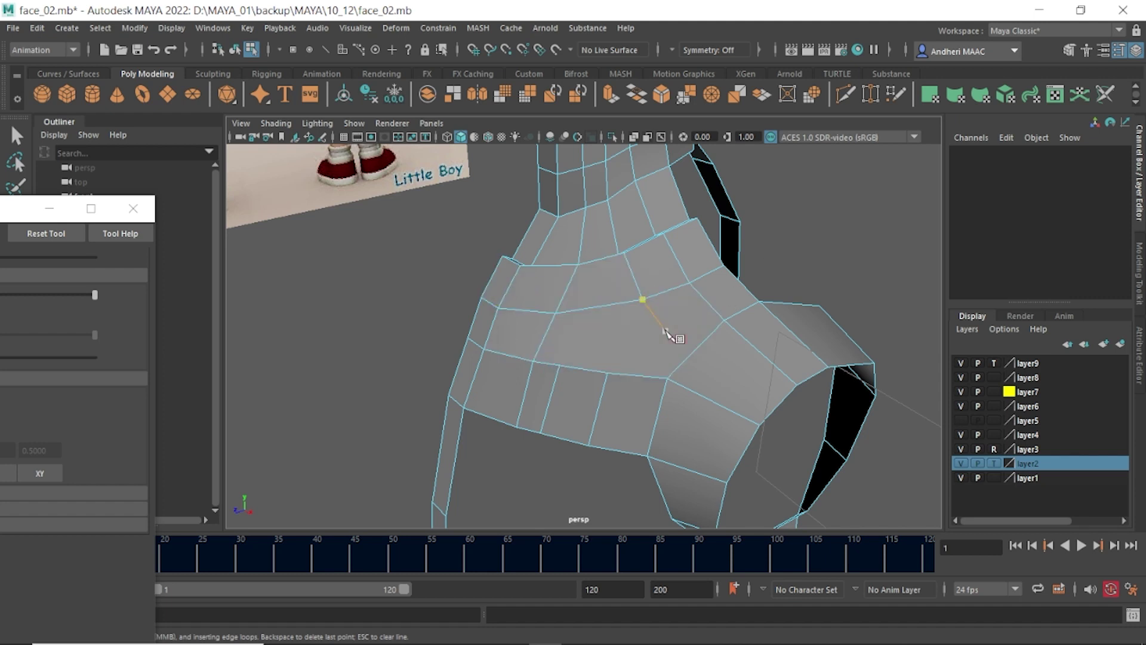
- Start another cut at the lower shoulder vertex, then select and clear a shoulder edge
alt+drag(666, 352, 681, 305)
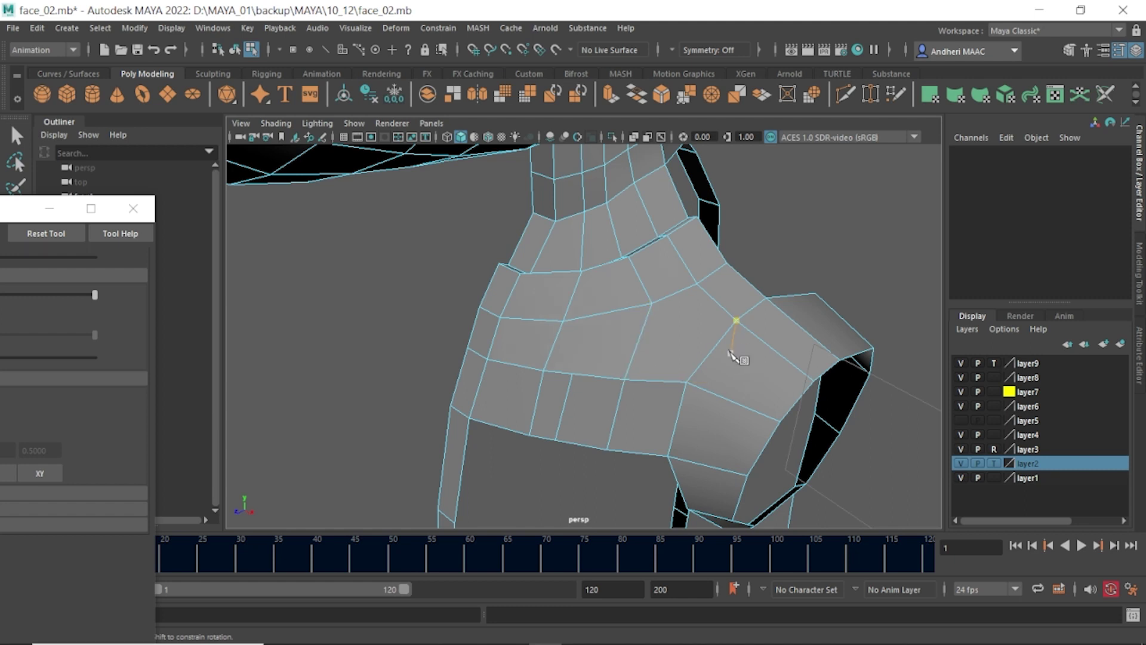
click(687, 381)
key(e)
click(642, 341)
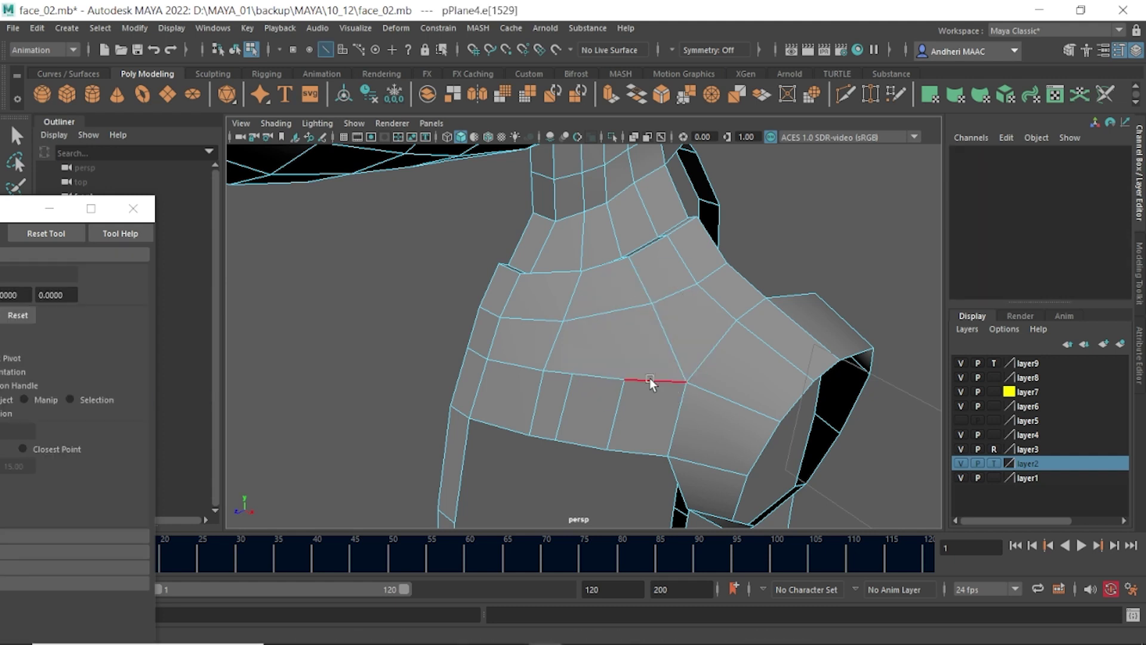
key(F8)
alt+drag(611, 338, 600, 336)
- Delete the stray chest and shoulder edges so their faces merge
key(F8)
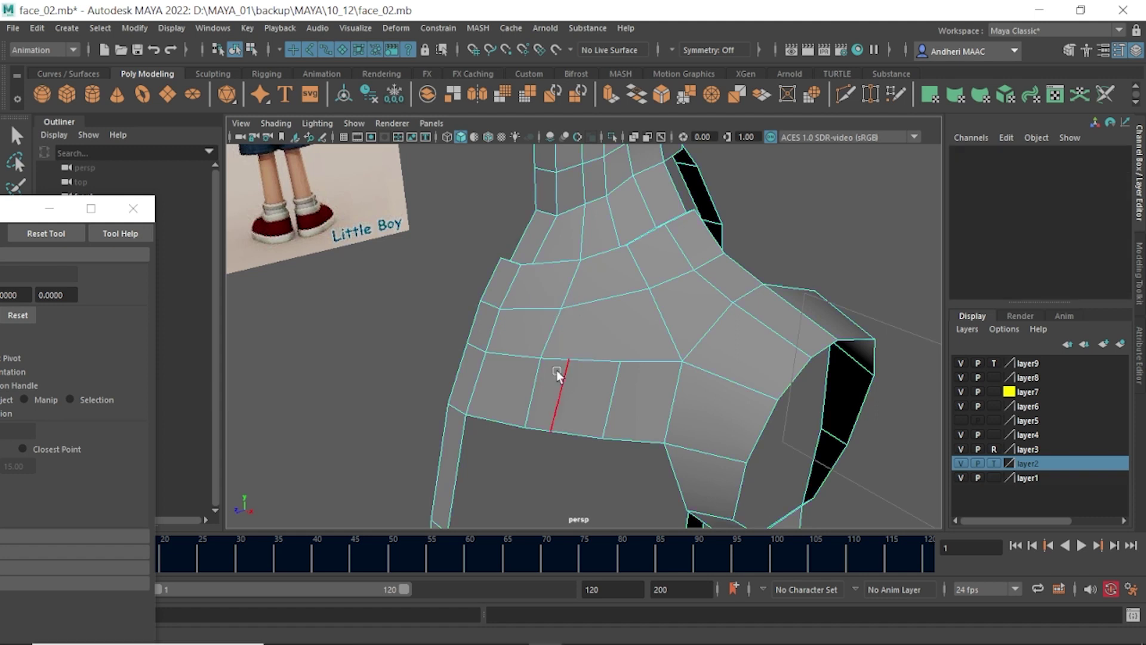
click(557, 373)
shift+right_click(589, 366)
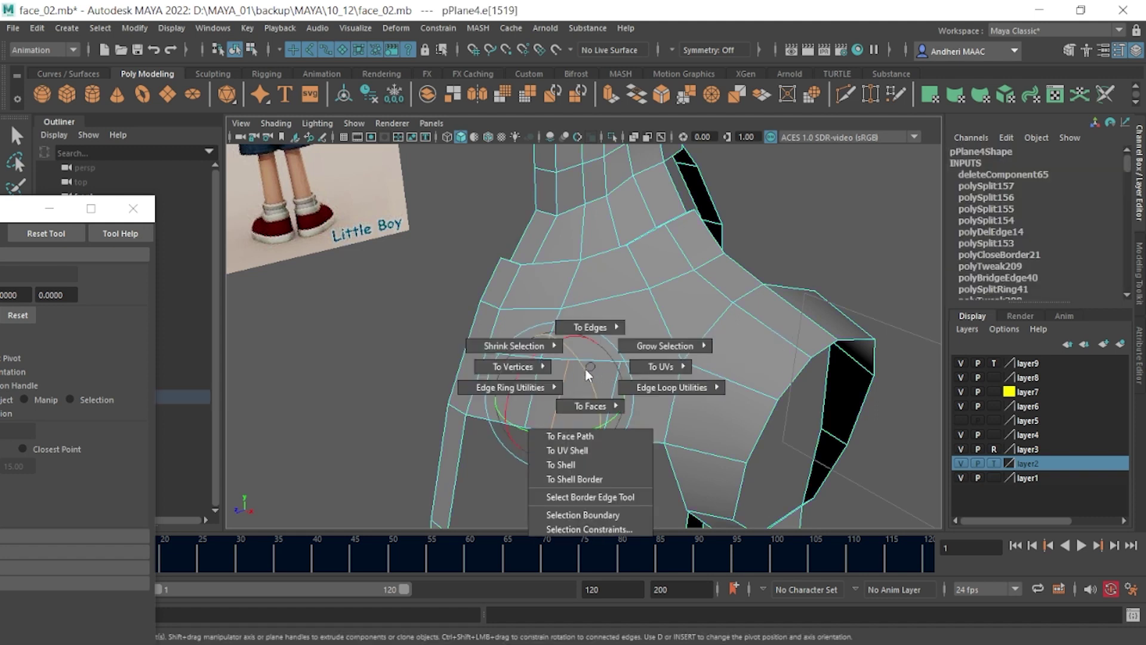
key(ctrl+Delete)
mouse_move(576, 368)
alt+mouse_down()
mouse_move(612, 374)
mouse_move(592, 395)
mouse_move(595, 341)
mouse_move(657, 378)
mouse_move(609, 356)
mouse_move(609, 366)
mouse_move(632, 350)
mouse_move(549, 356)
alt+mouse_up()
click(593, 395)
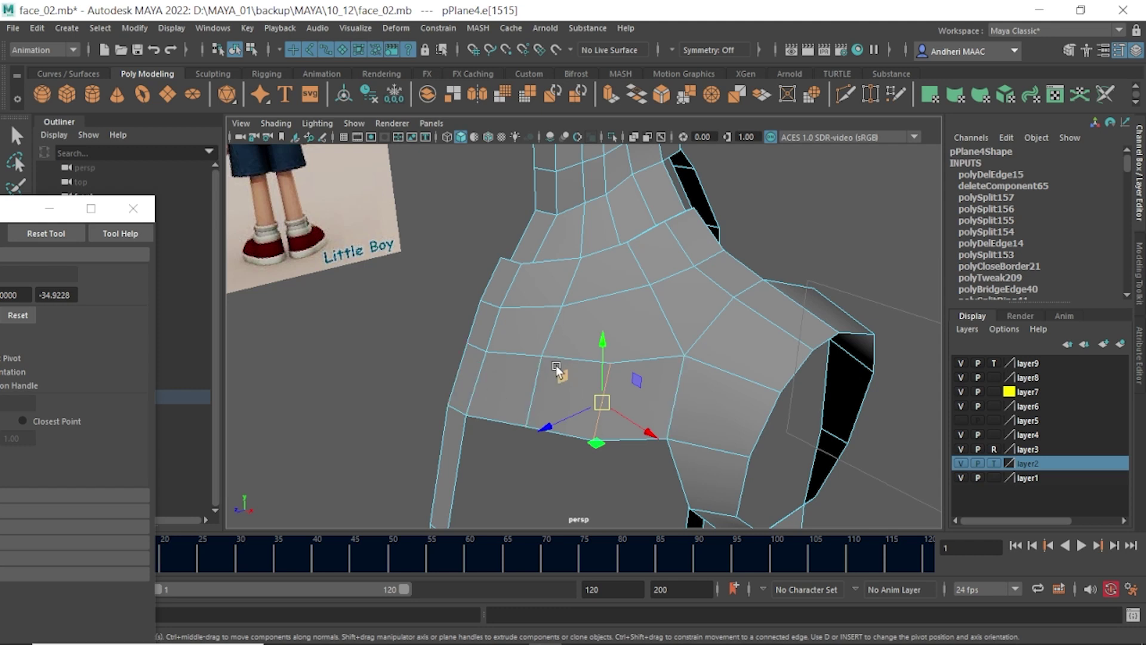
mouse_move(651, 349)
alt+mouse_down()
mouse_move(560, 364)
mouse_move(613, 364)
alt+mouse_up()
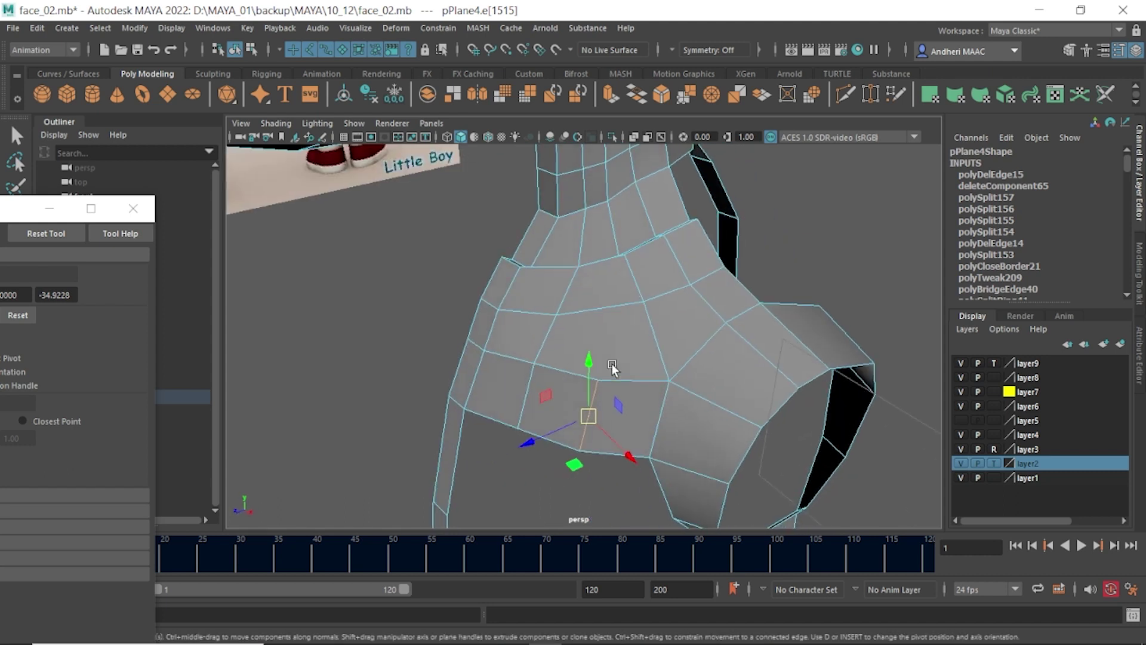
click(655, 345)
key(Delete)
- Multi-Cut a new edge from the upper shoulder edge down to the lower vertex
key(F8)
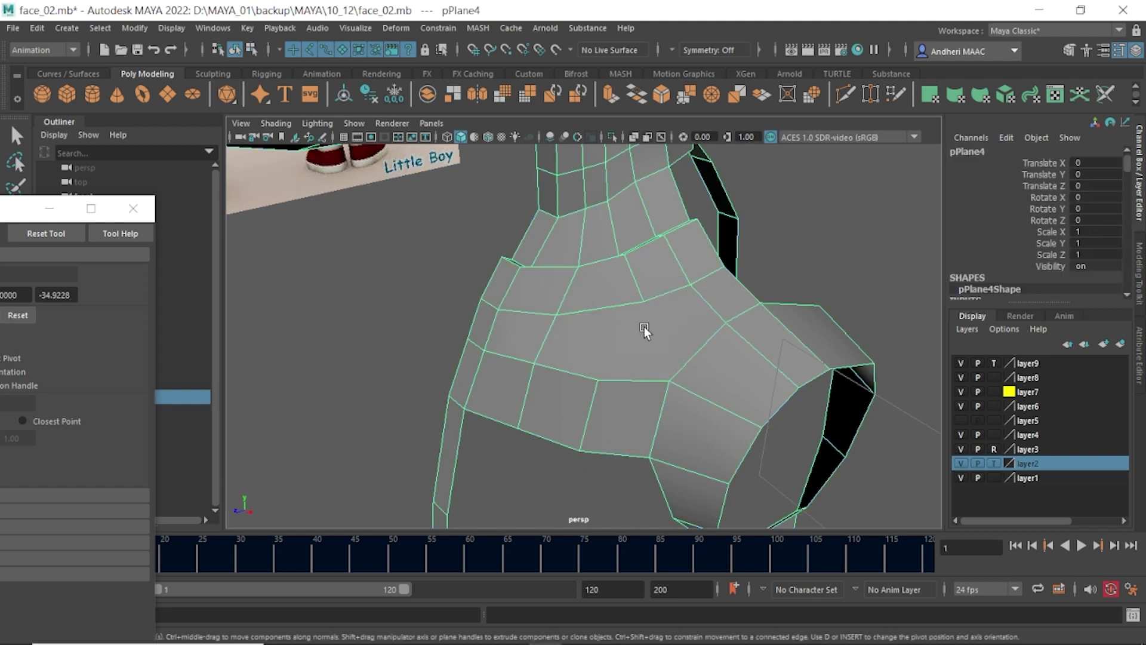
mouse_move(645, 326)
shift+right_down()
mouse_move(570, 283)
mouse_move(567, 250)
shift+right_up()
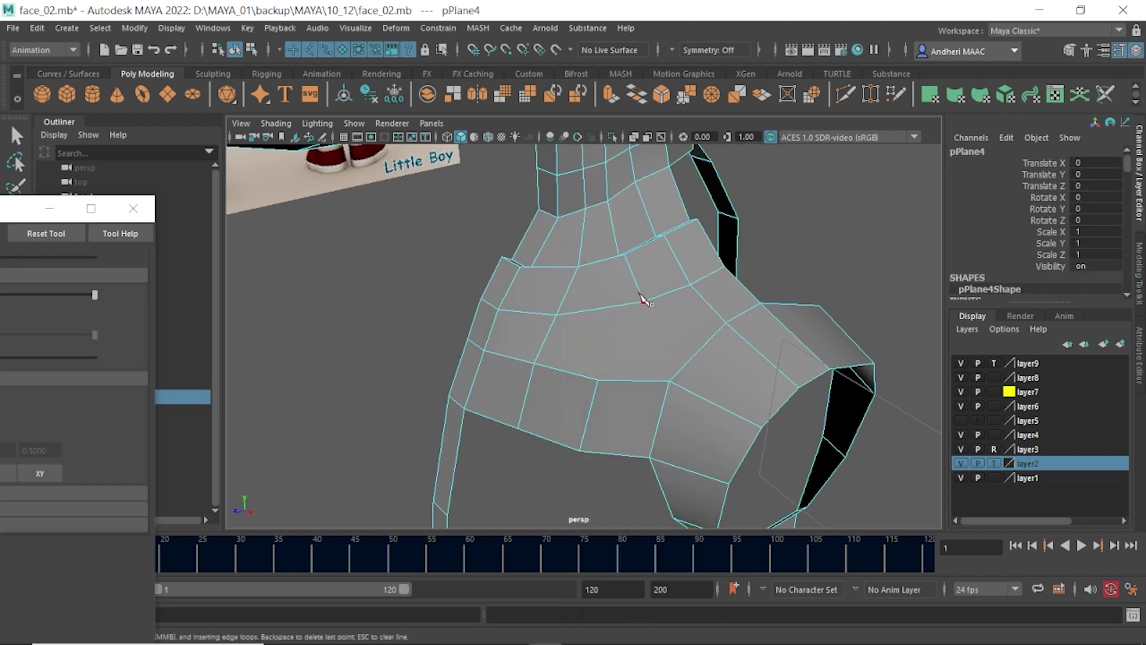
click(644, 302)
click(598, 380)
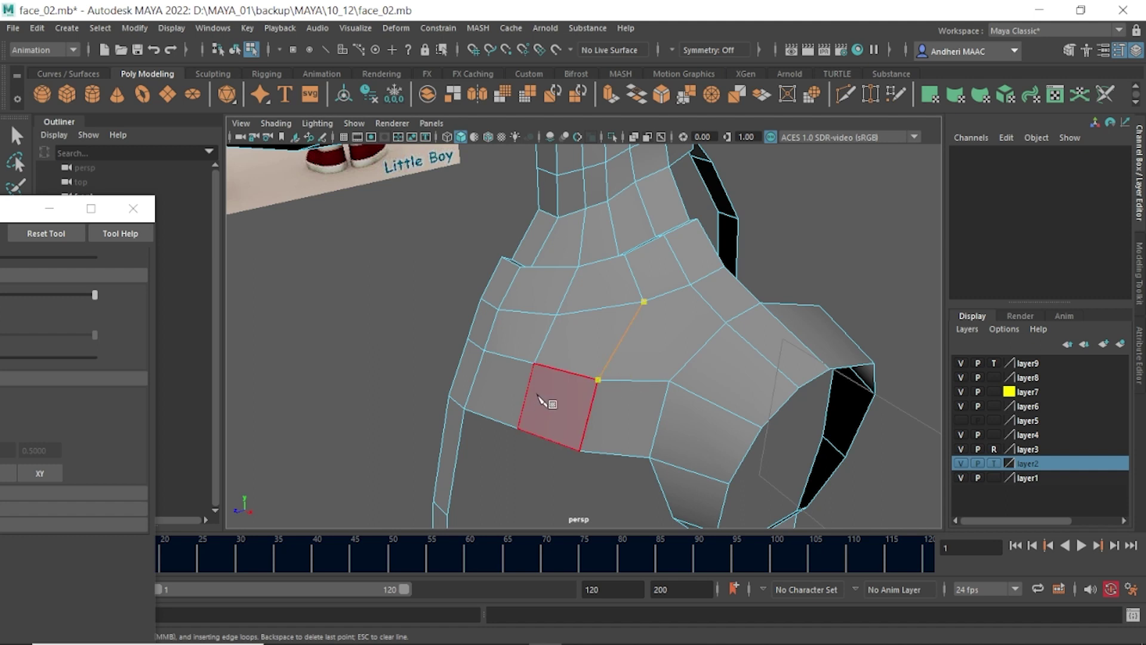
key(Return)
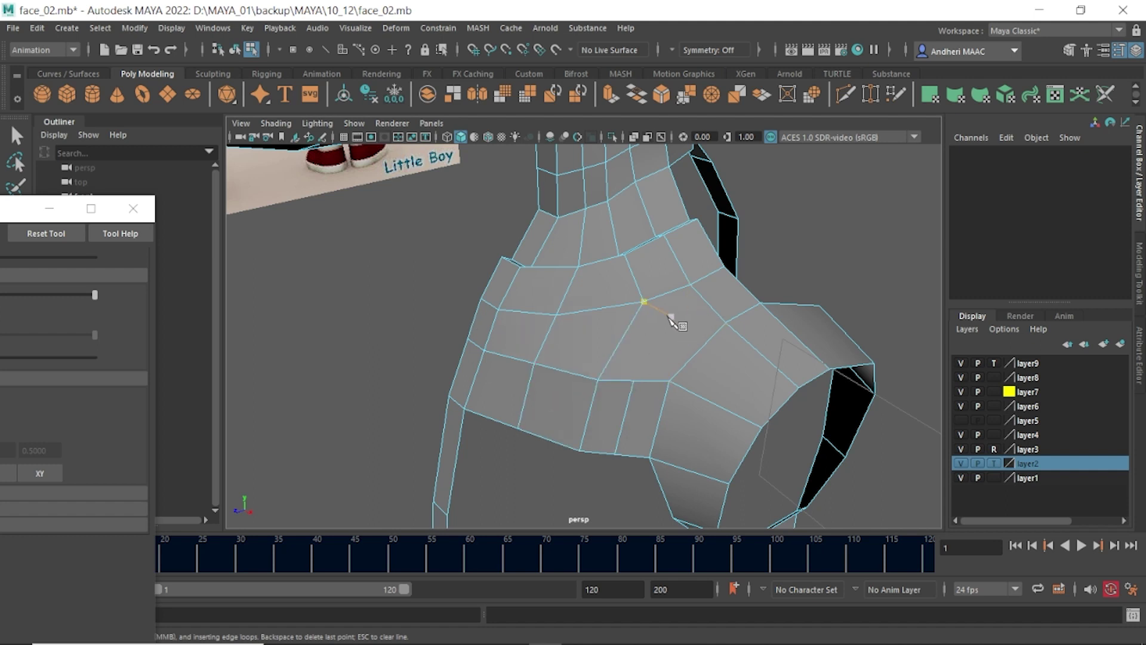
- Start a cut near the armpit, compare against the reference, then cancel it
click(703, 298)
alt+drag(601, 388, 680, 366)
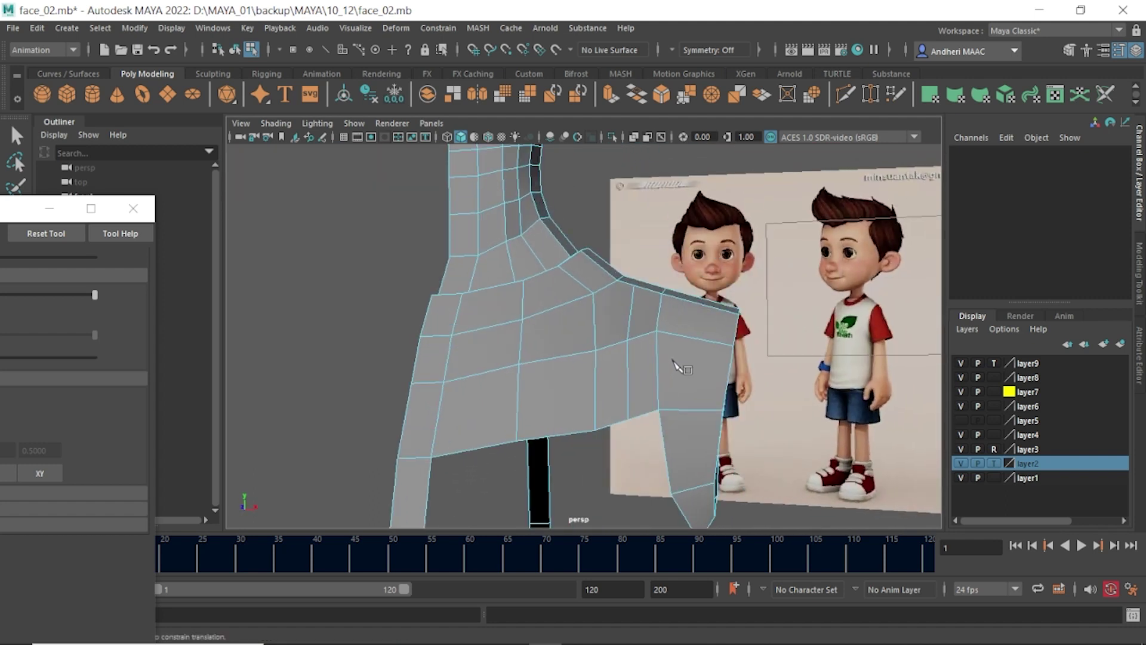
mouse_move(663, 355)
alt+mouse_down()
mouse_move(622, 384)
mouse_move(679, 358)
alt+mouse_up()
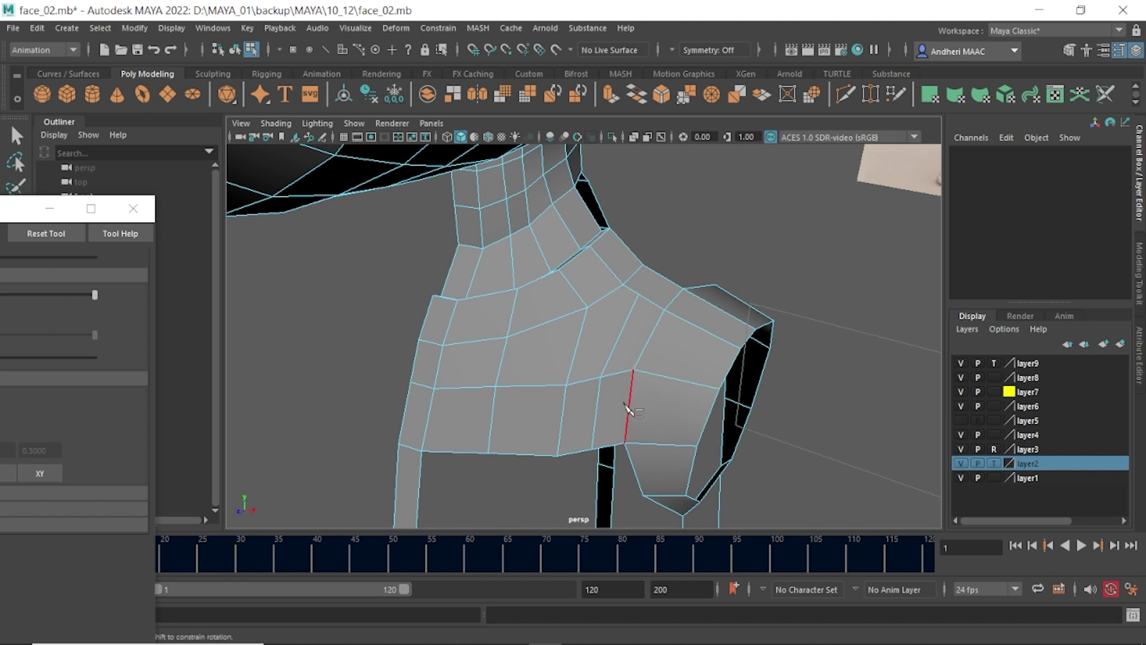
key(BackSpace)
mouse_move(664, 352)
alt+mouse_down()
mouse_move(622, 379)
mouse_move(603, 346)
mouse_move(613, 330)
alt+mouse_up()
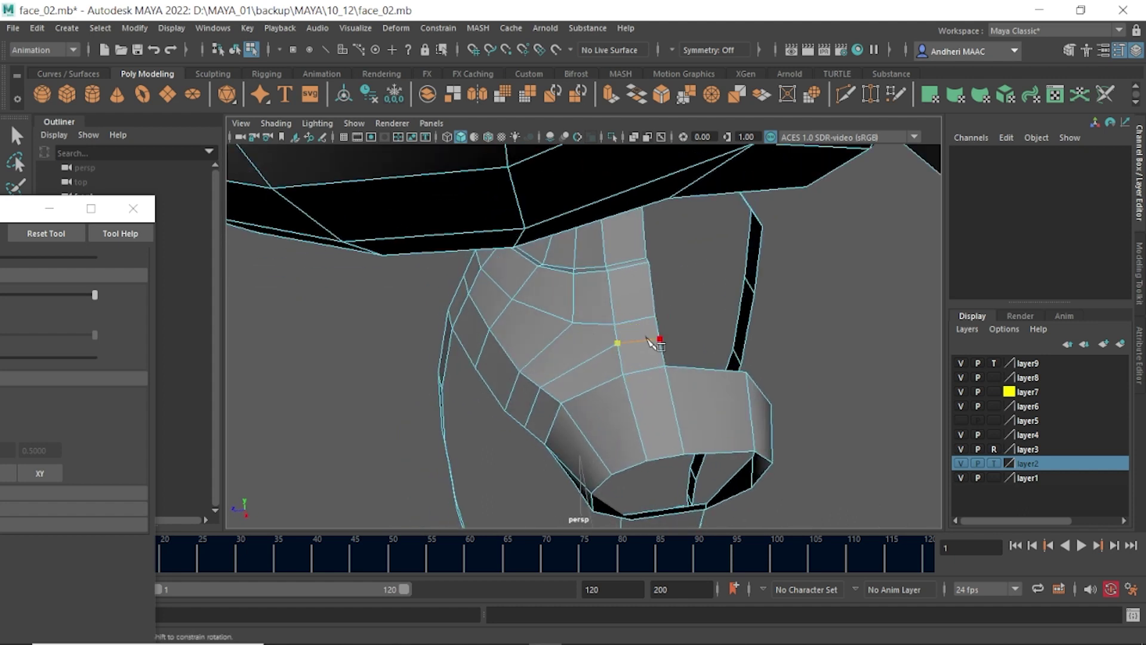
alt+drag(651, 341, 638, 317)
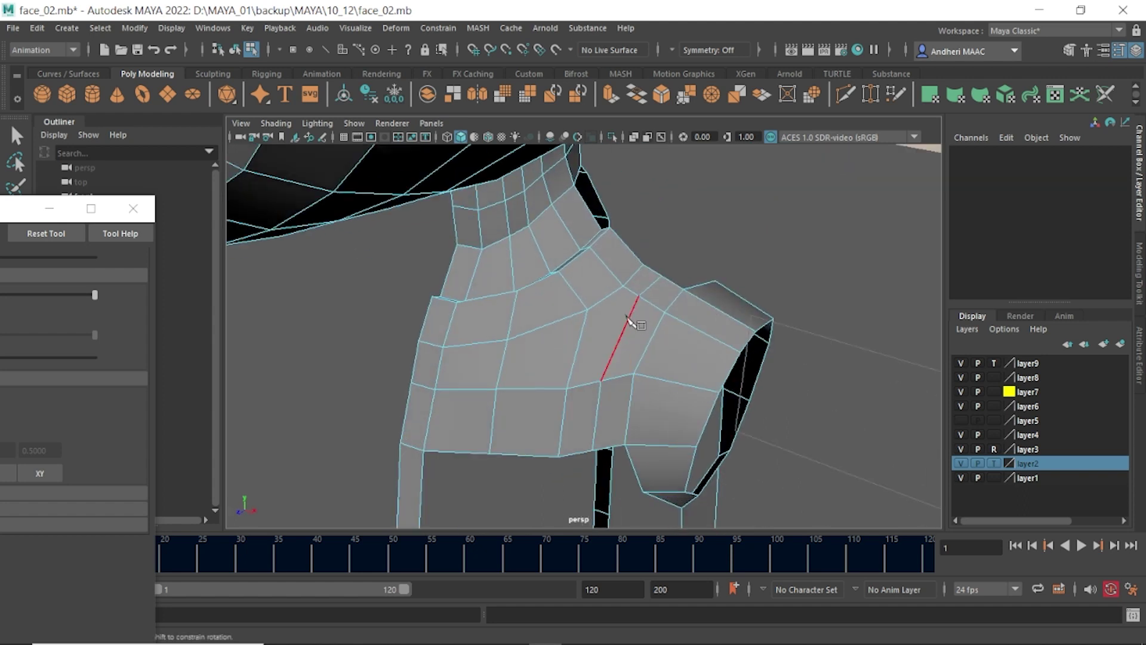
key(BackSpace)
- Cut a new edge from the chest vertex across the shoulder to the arm opening
click(588, 310)
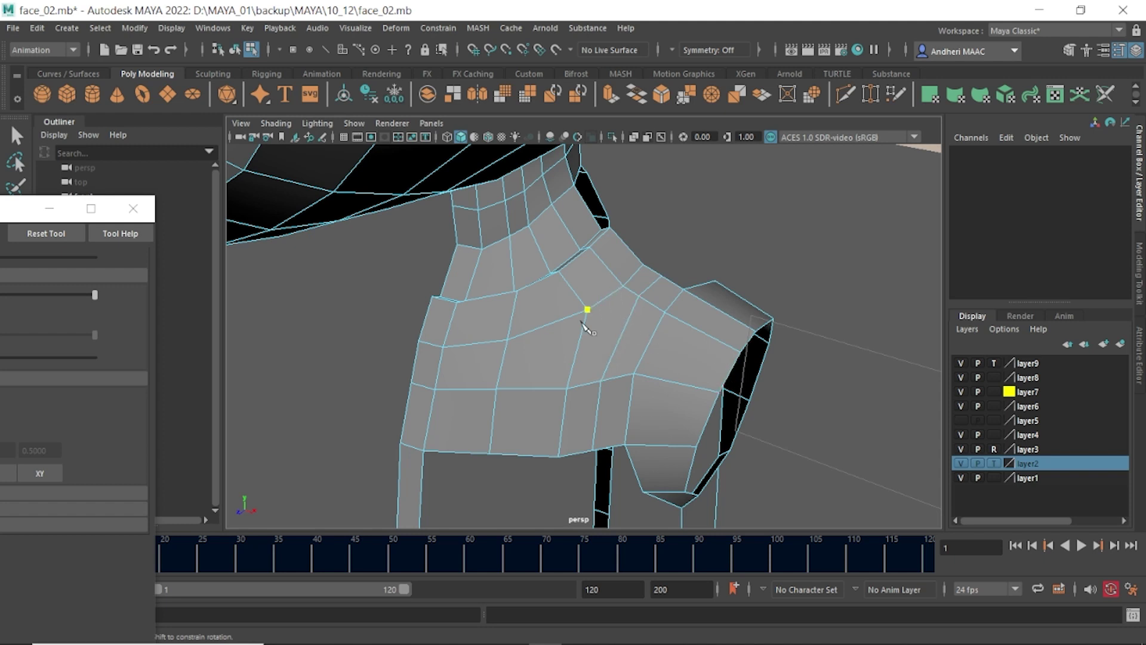
click(623, 330)
click(649, 344)
click(729, 371)
right_click(737, 378)
scroll(737, 379, up, 2)
mouse_move(737, 378)
alt+mouse_down()
mouse_move(685, 366)
mouse_move(670, 327)
alt+mouse_up()
mouse_move(564, 346)
alt+mouse_down()
mouse_move(512, 378)
mouse_move(565, 327)
mouse_move(609, 346)
alt+mouse_up()
- Switch to the Move tool and select a shoulder face
key(w)
scroll(615, 339, up, 2)
click(574, 368)
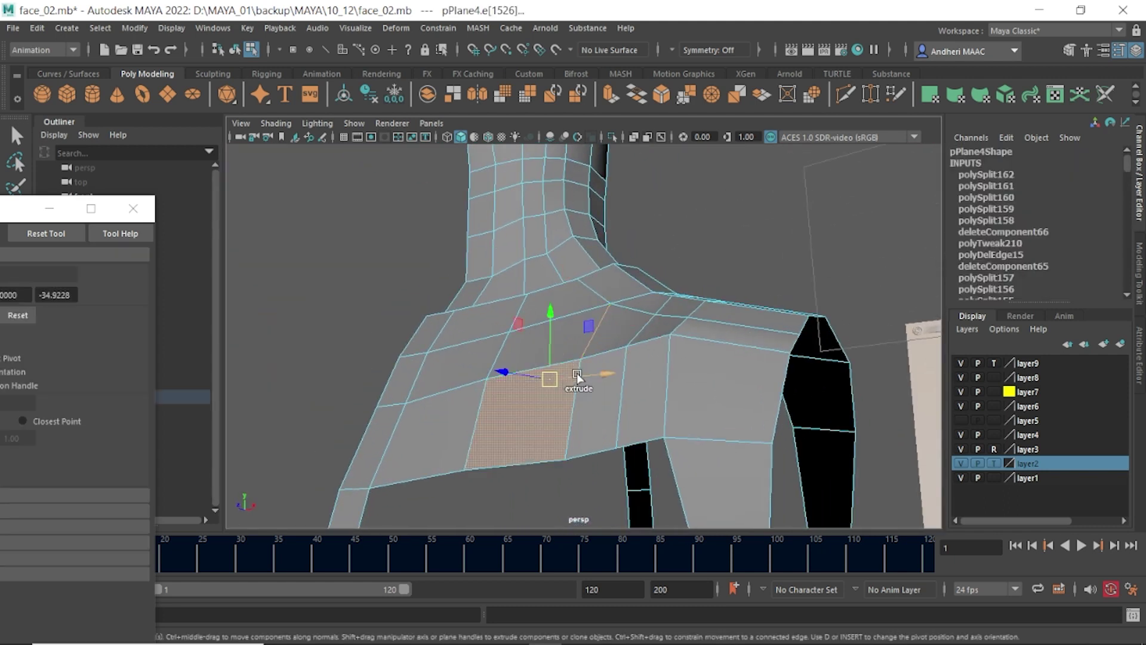
alt+drag(511, 346, 551, 371)
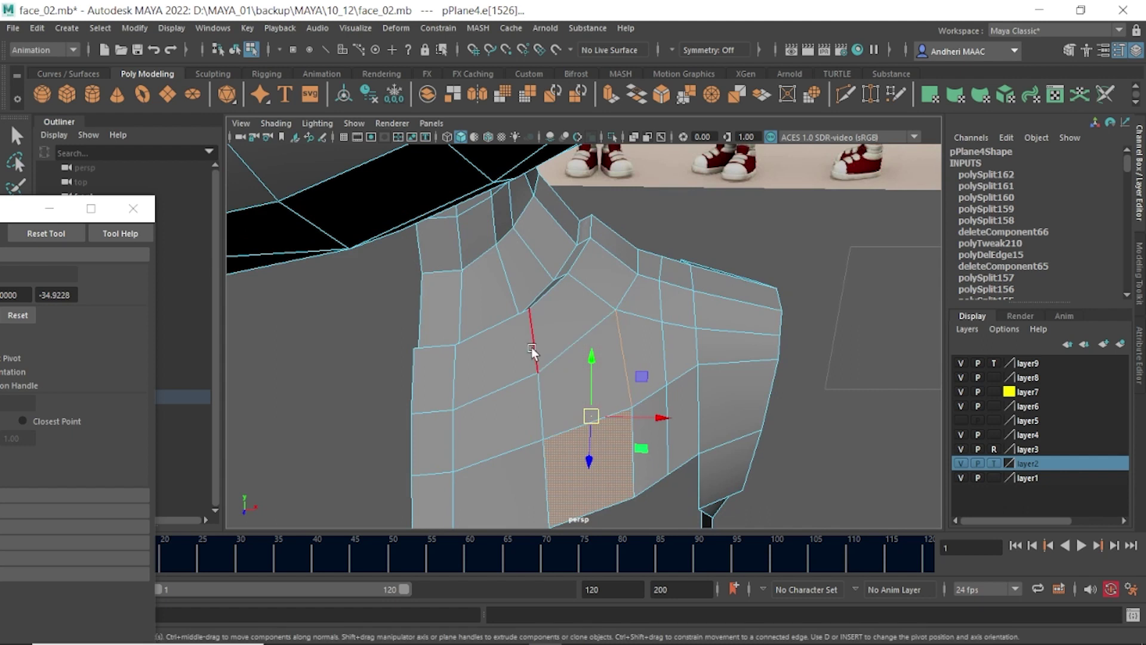
- Circularize the shoulder-opening edges, nudge them with Move, and select a shoulder vertex
click(531, 346)
click(621, 383)
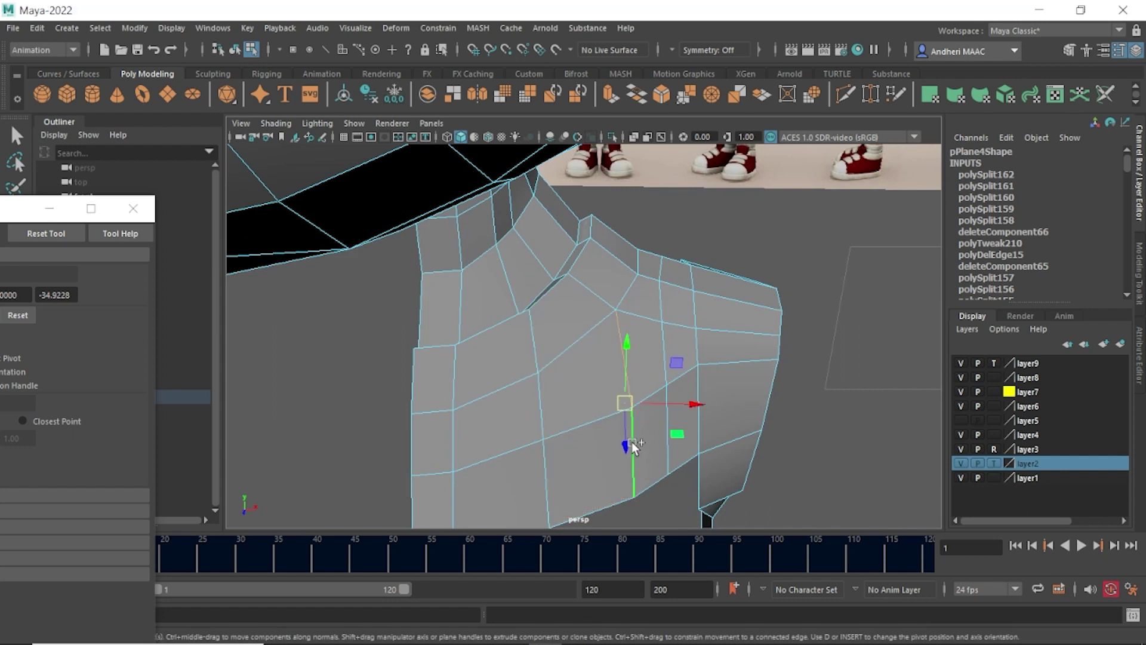
shift+right_drag(637, 385, 641, 499)
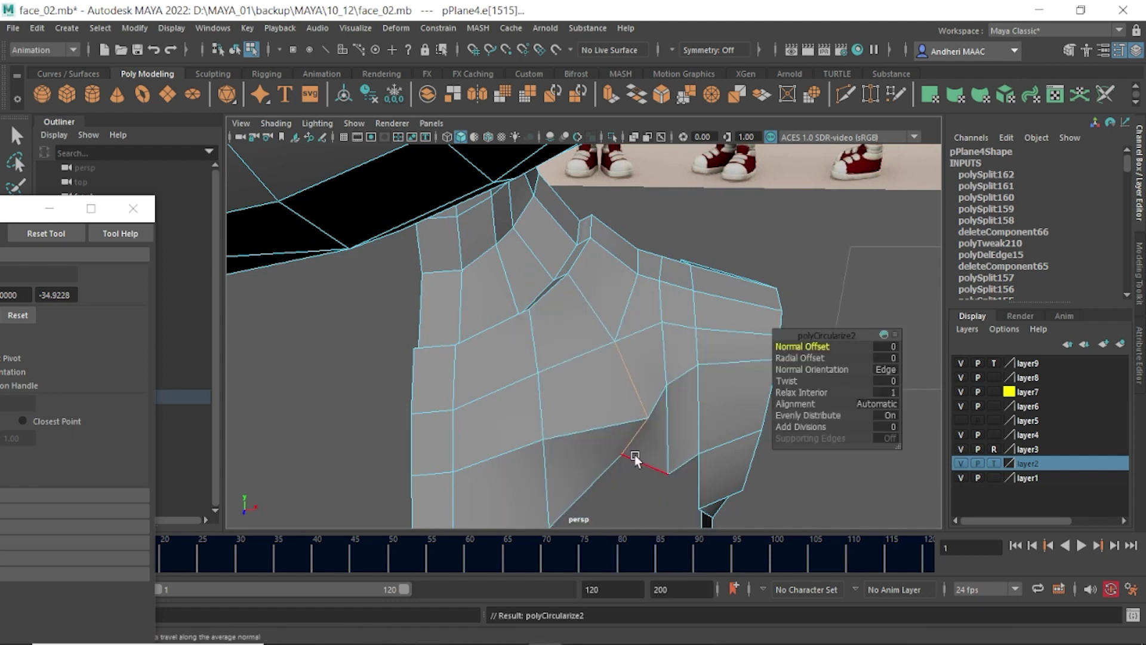
mouse_move(635, 455)
alt+mouse_down()
mouse_move(515, 407)
mouse_move(569, 406)
mouse_move(609, 337)
mouse_move(594, 328)
mouse_move(509, 380)
mouse_move(589, 324)
mouse_move(617, 338)
alt+mouse_up()
key(w)
key(F9)
click(580, 309)
- In side view, move the lower shoulder vertices onto the reference outline
key(space)
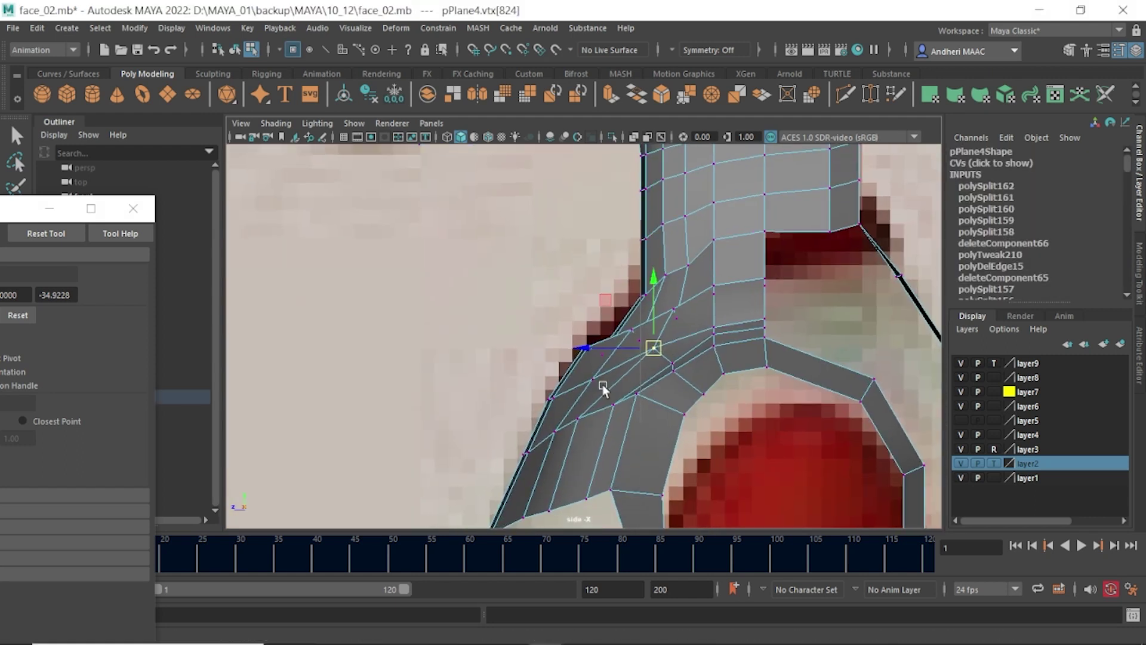
alt+middle_drag(603, 385, 621, 387)
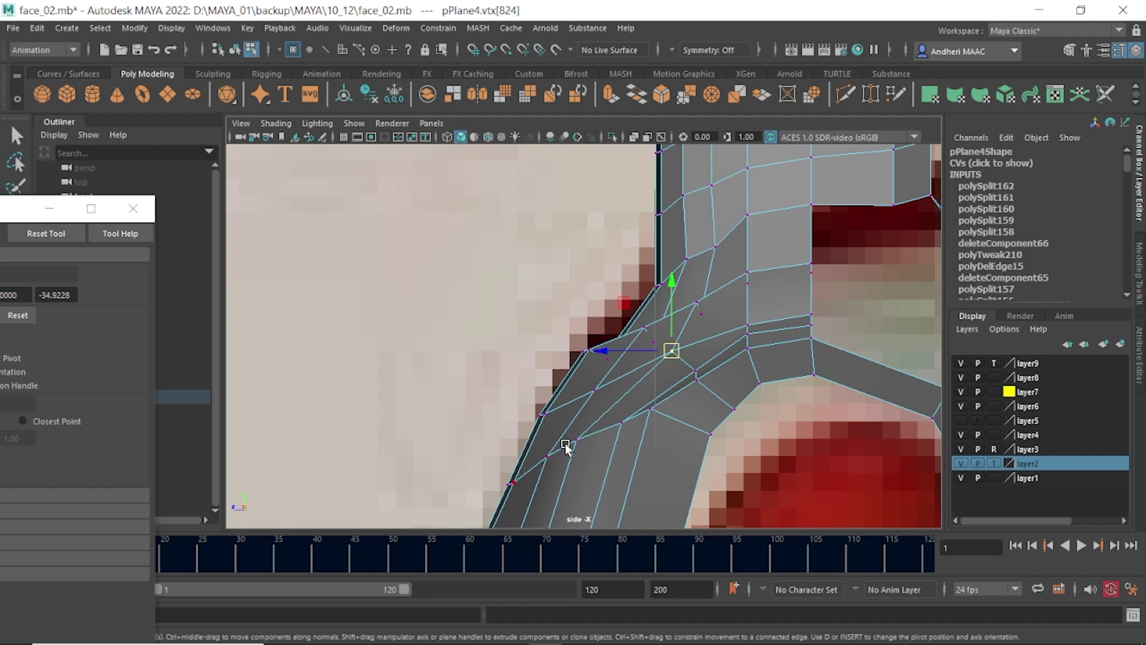
alt+middle_drag(565, 447, 527, 378)
click(527, 419)
mouse_move(527, 419)
mouse_down()
mouse_move(511, 431)
mouse_move(597, 395)
mouse_up()
alt+middle_drag(595, 400, 597, 477)
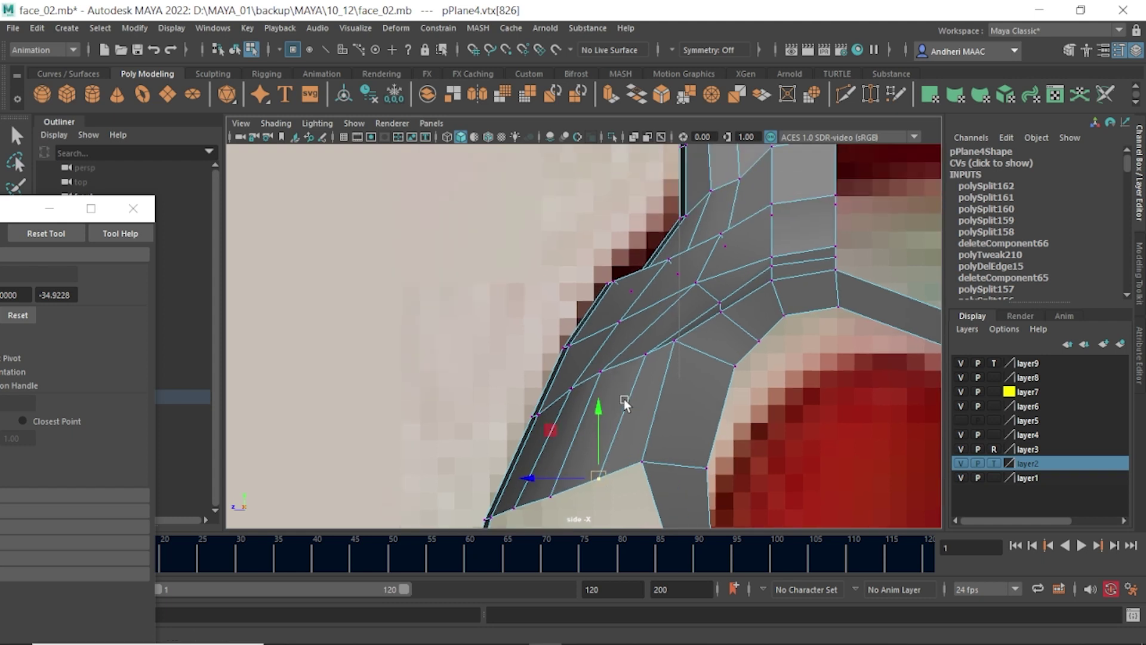
click(620, 320)
drag(620, 319, 596, 339)
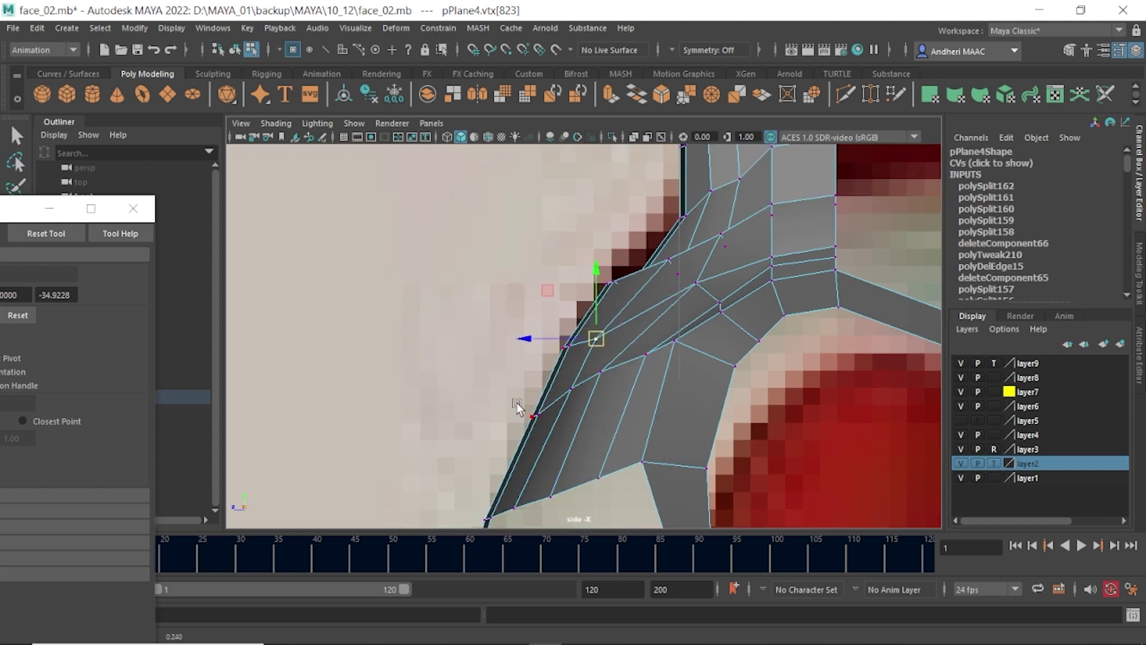
- Smooth the shoulder curve, pulling vertices toward the back outline
drag(517, 402, 543, 417)
click(572, 388)
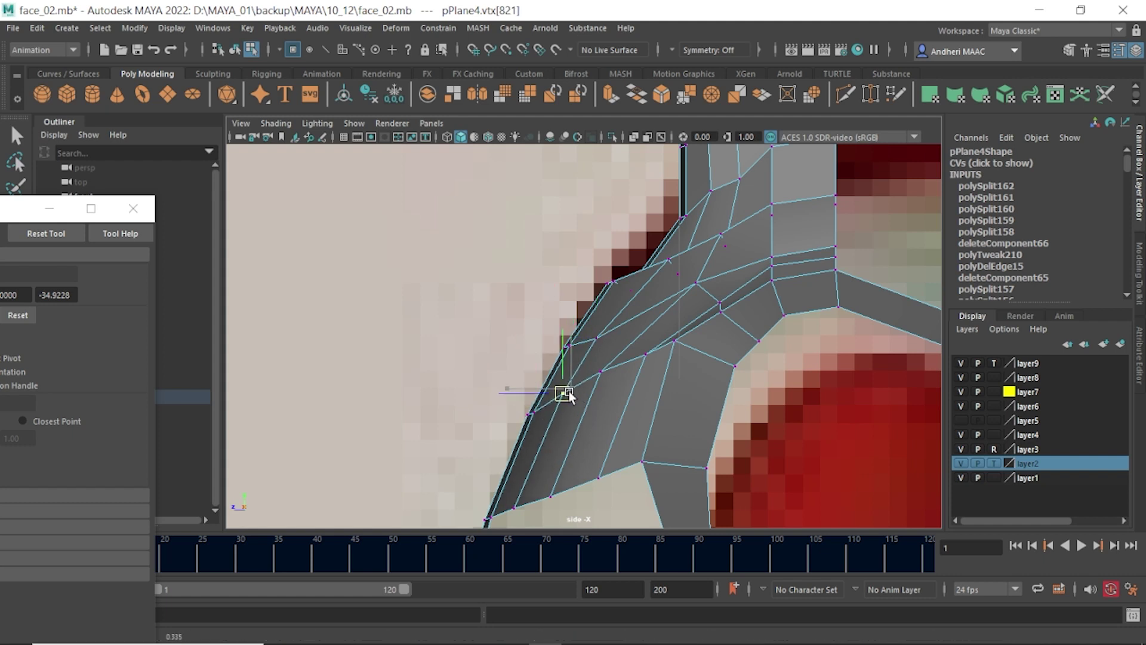
drag(572, 389, 603, 375)
alt+middle_drag(603, 374, 592, 427)
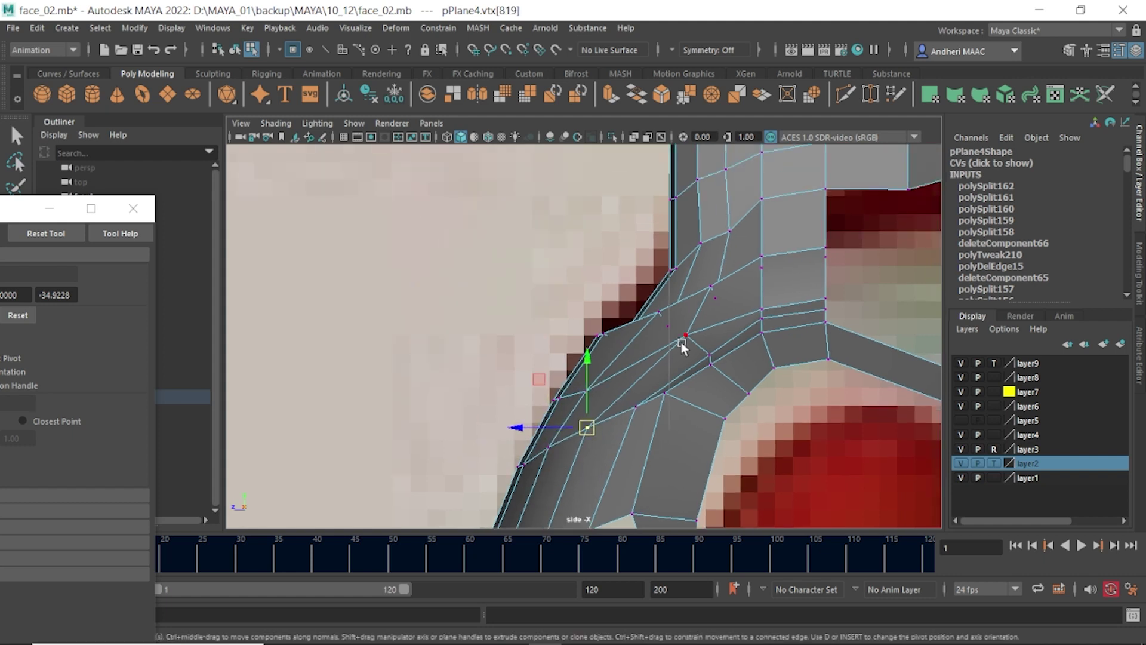
click(683, 331)
drag(683, 331, 588, 385)
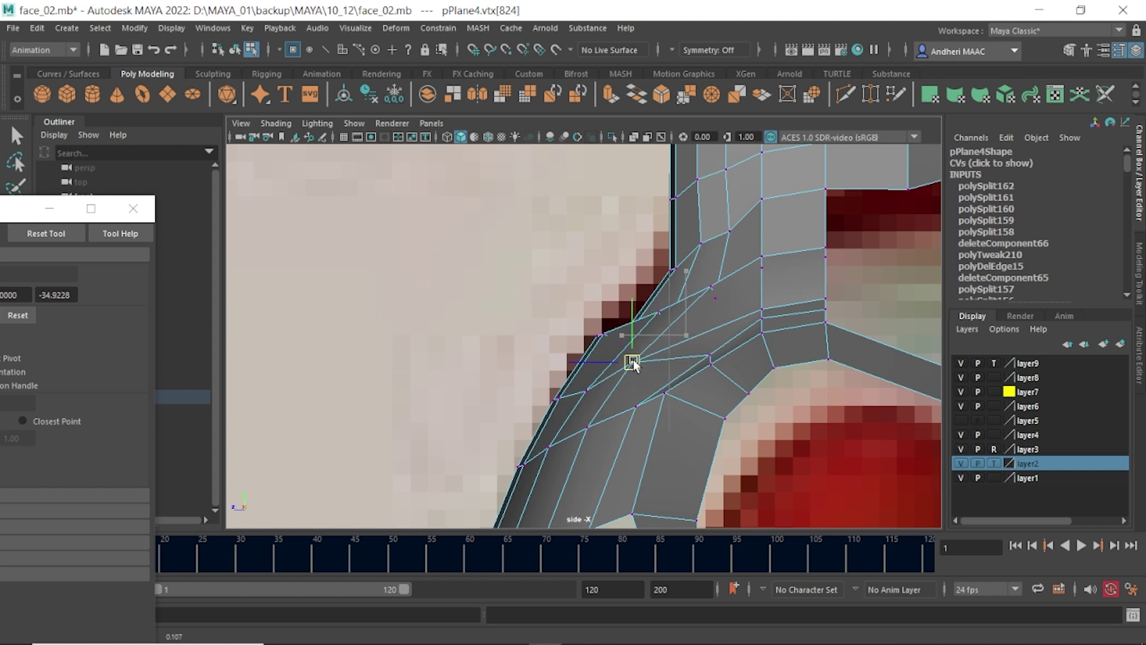
click(660, 320)
drag(660, 320, 640, 330)
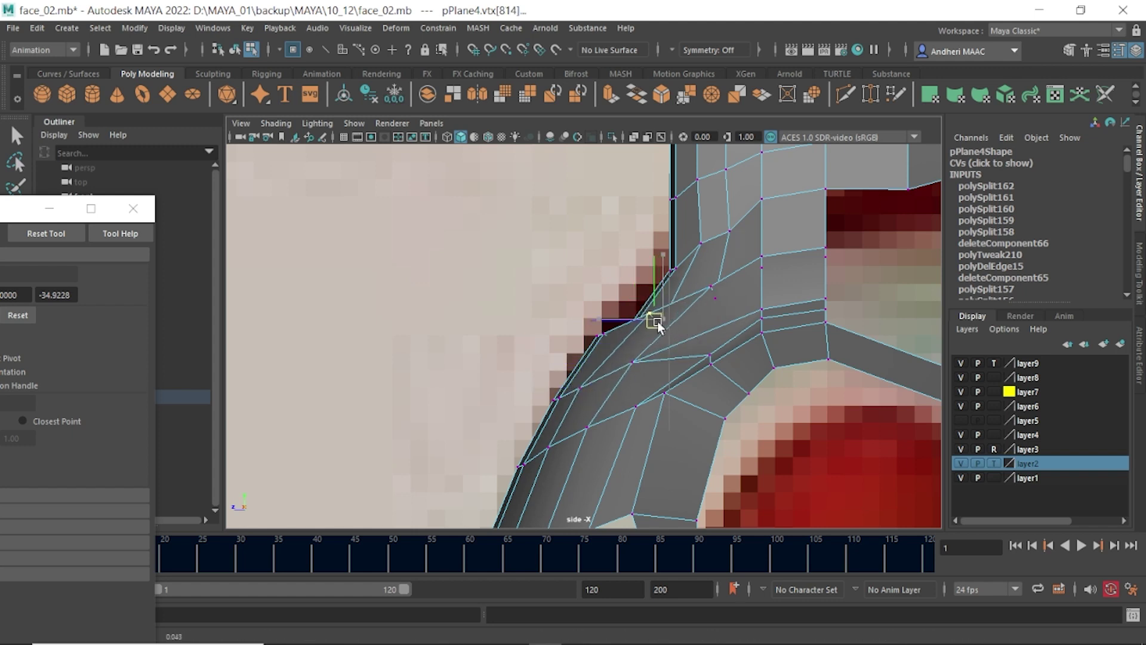
- Select shoulder-strip vertices and nudge the neck-base vertex slightly left
click(632, 361)
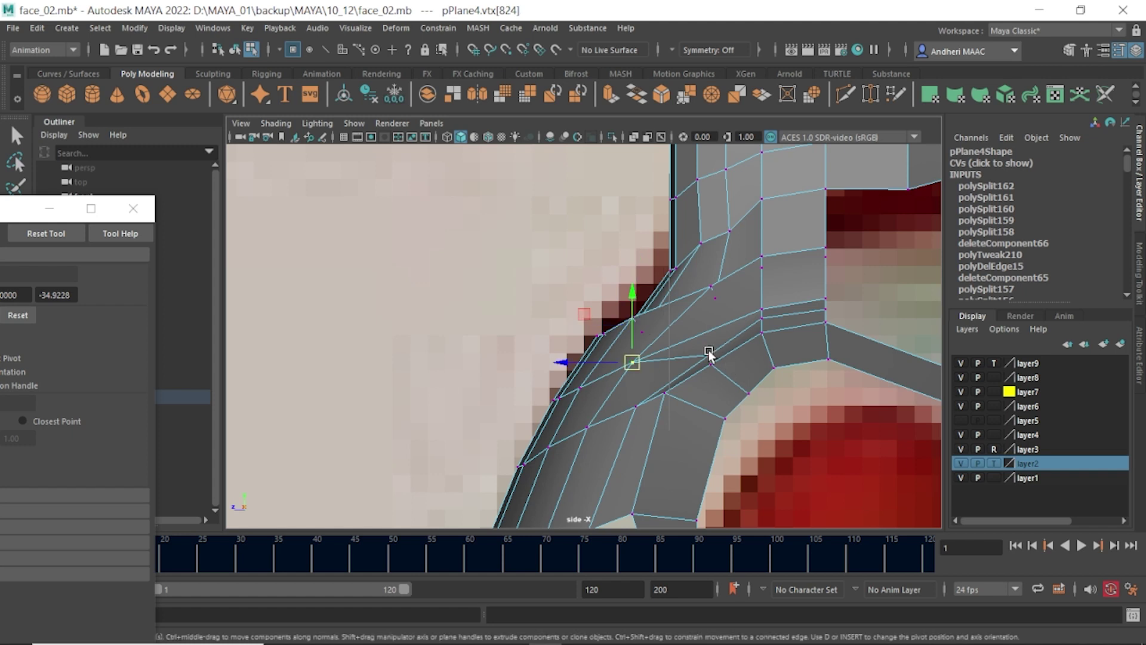
click(709, 355)
click(665, 393)
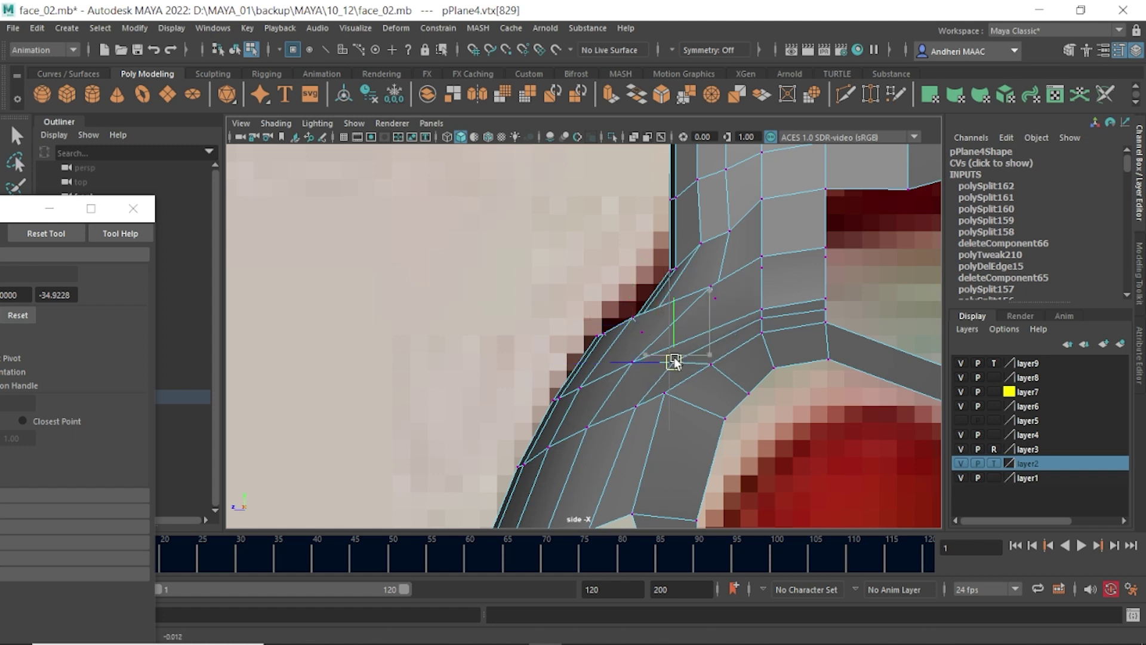
mouse_move(675, 401)
alt+middle_down()
mouse_move(714, 266)
mouse_move(710, 415)
alt+middle_up()
click(664, 388)
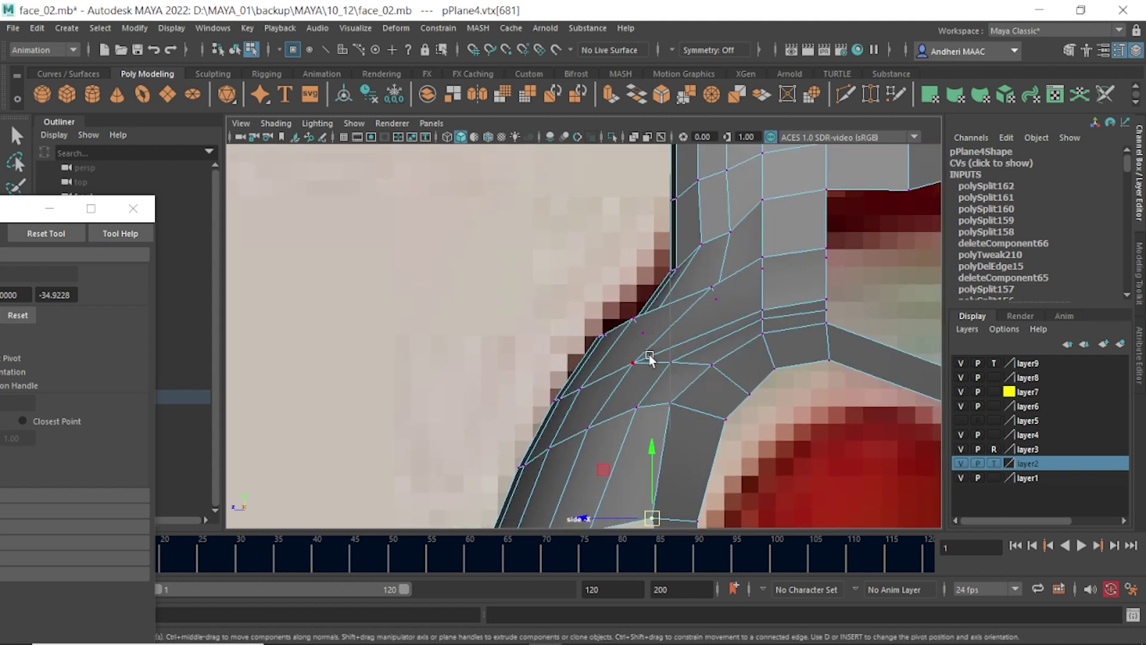
click(710, 289)
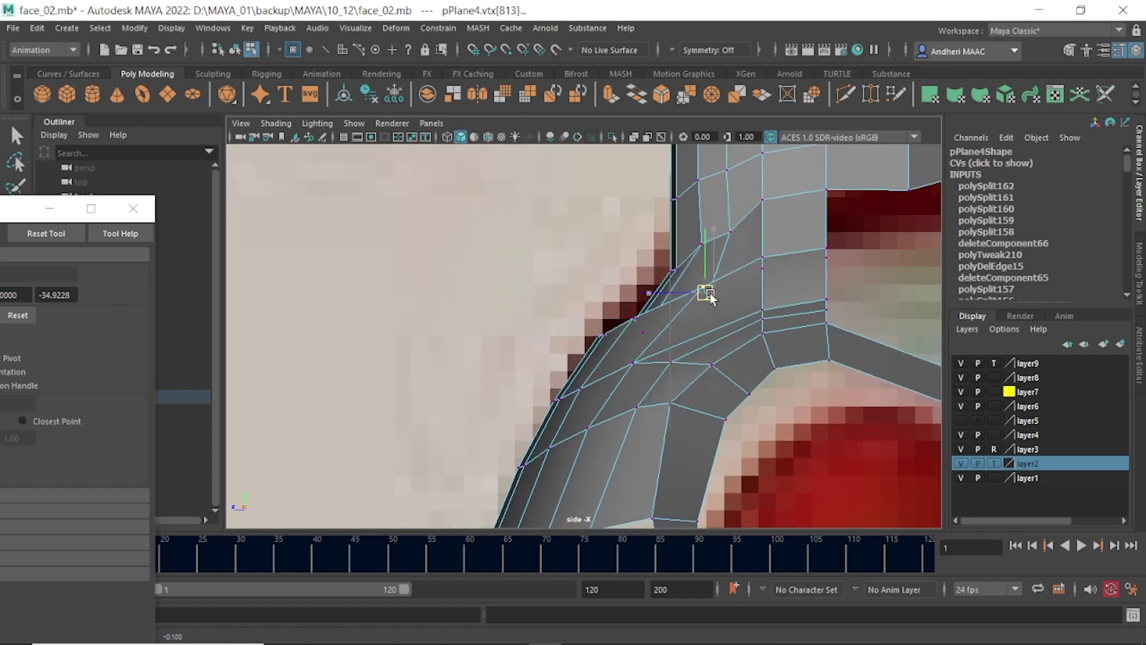
drag(710, 291, 699, 294)
- Move the back-outline vertex onto the outline and lower the upper right vertex
click(730, 232)
drag(730, 233, 692, 256)
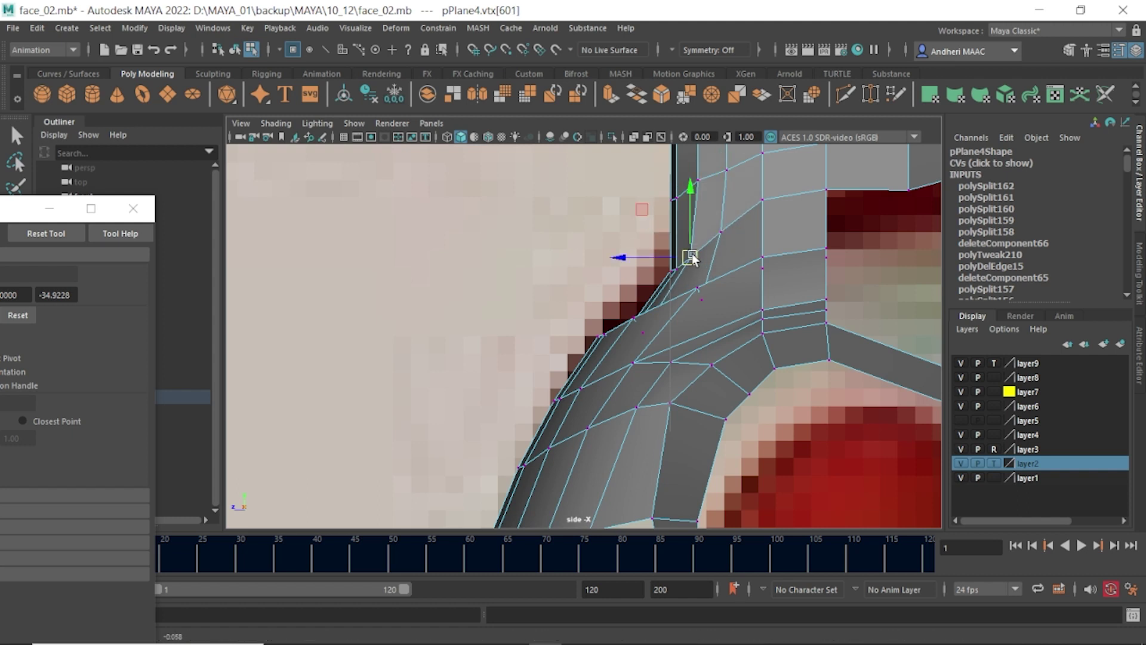
click(778, 207)
click(762, 201)
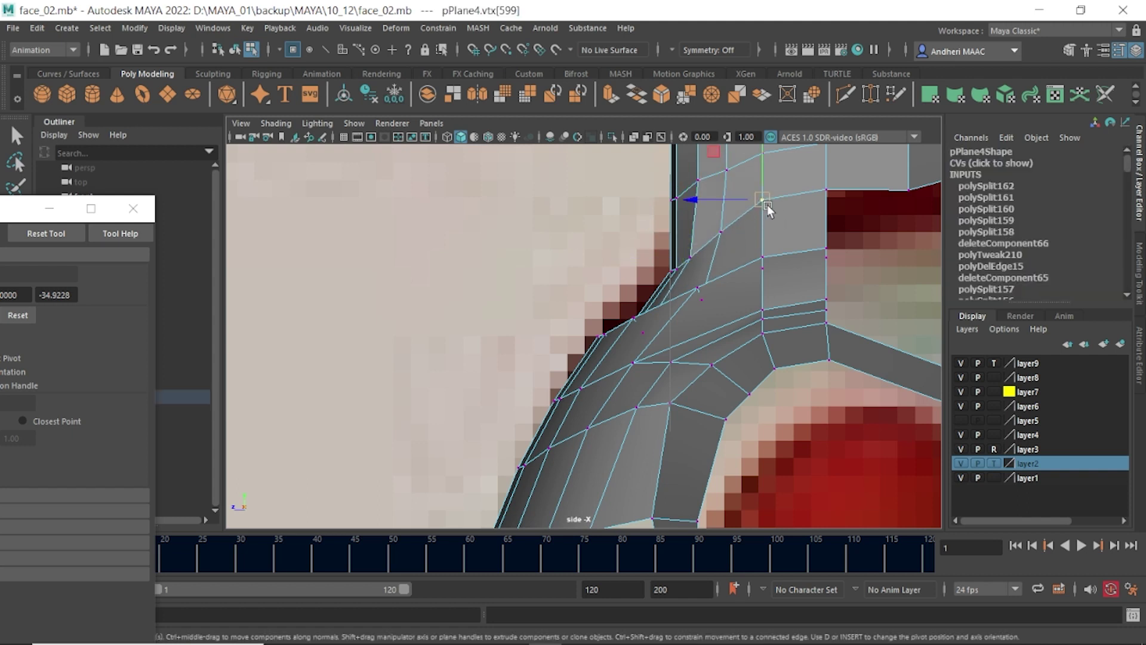
drag(767, 205, 769, 217)
- Raise the right-column vertices to even the edges, then return to perspective
click(827, 189)
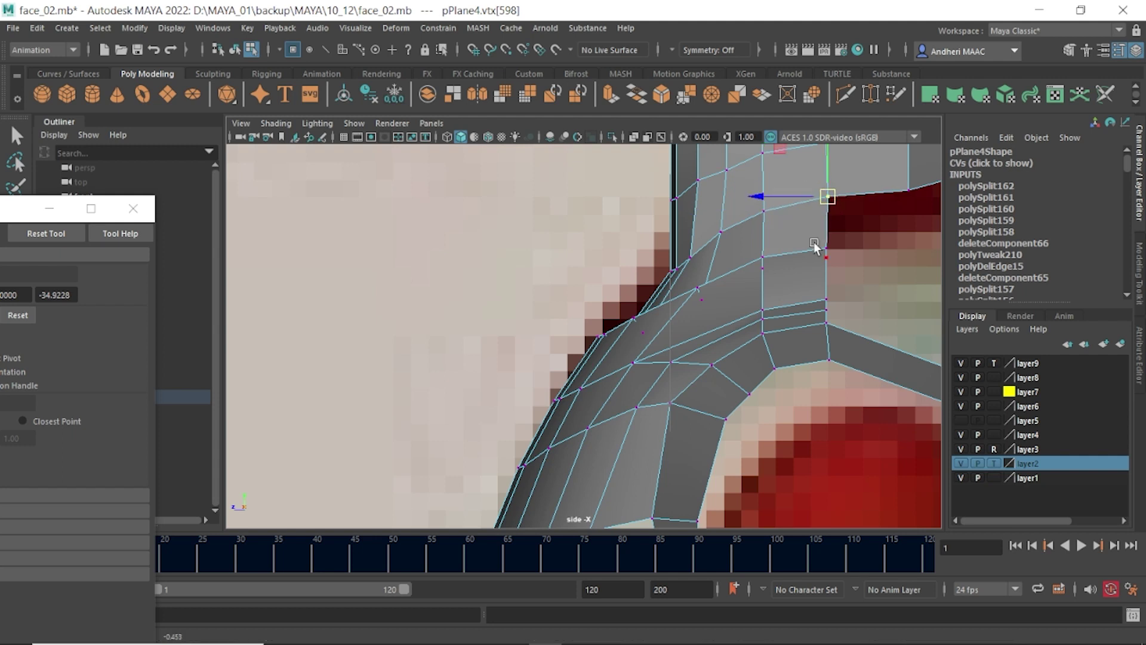
alt+middle_drag(757, 297, 755, 234)
click(759, 245)
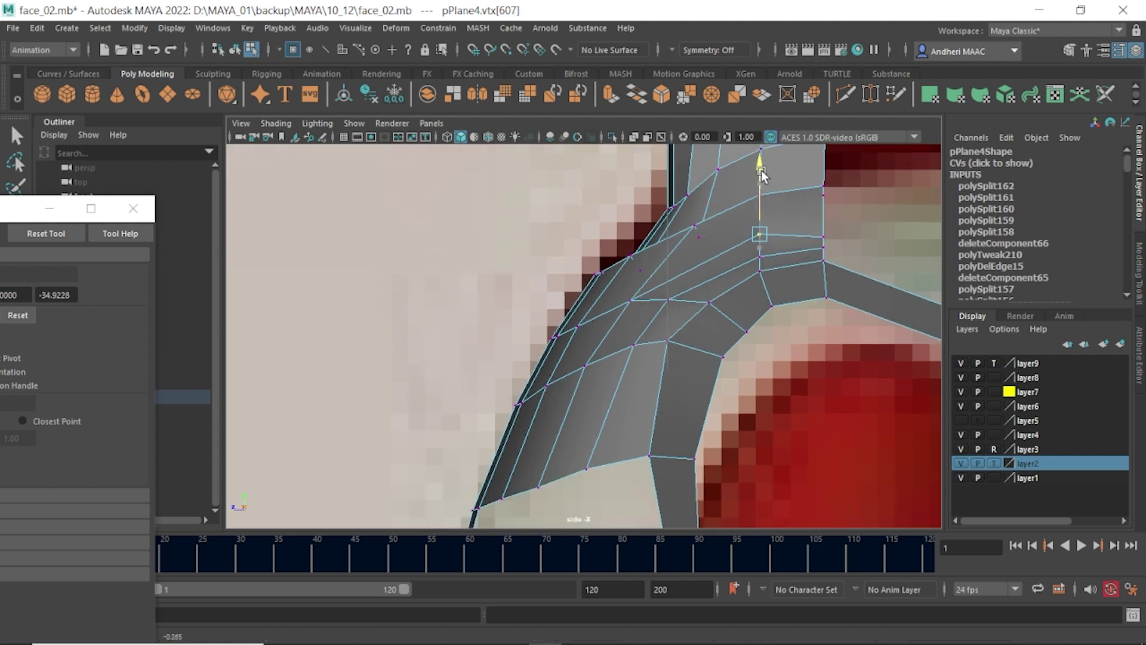
click(824, 237)
drag(826, 195, 826, 177)
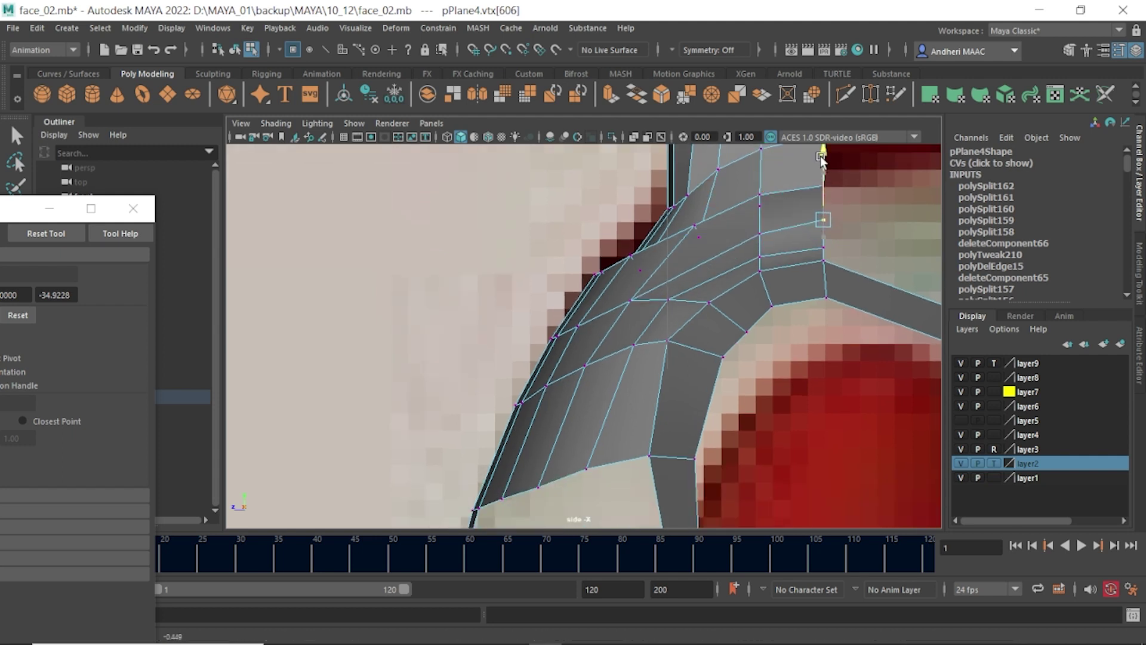
click(758, 256)
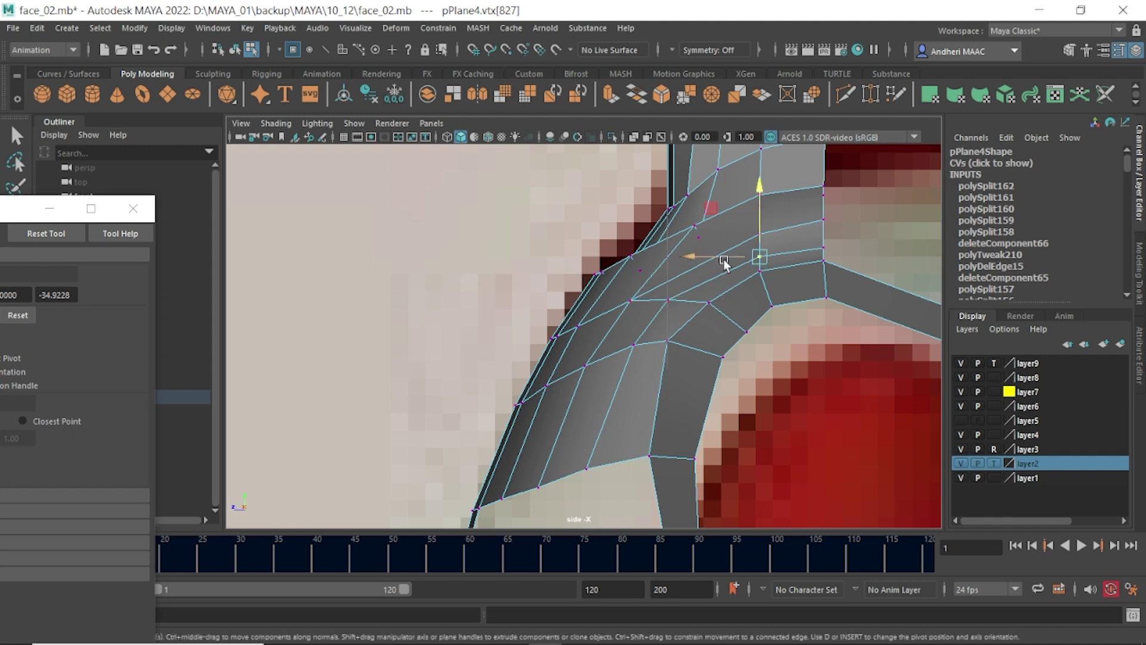
click(758, 233)
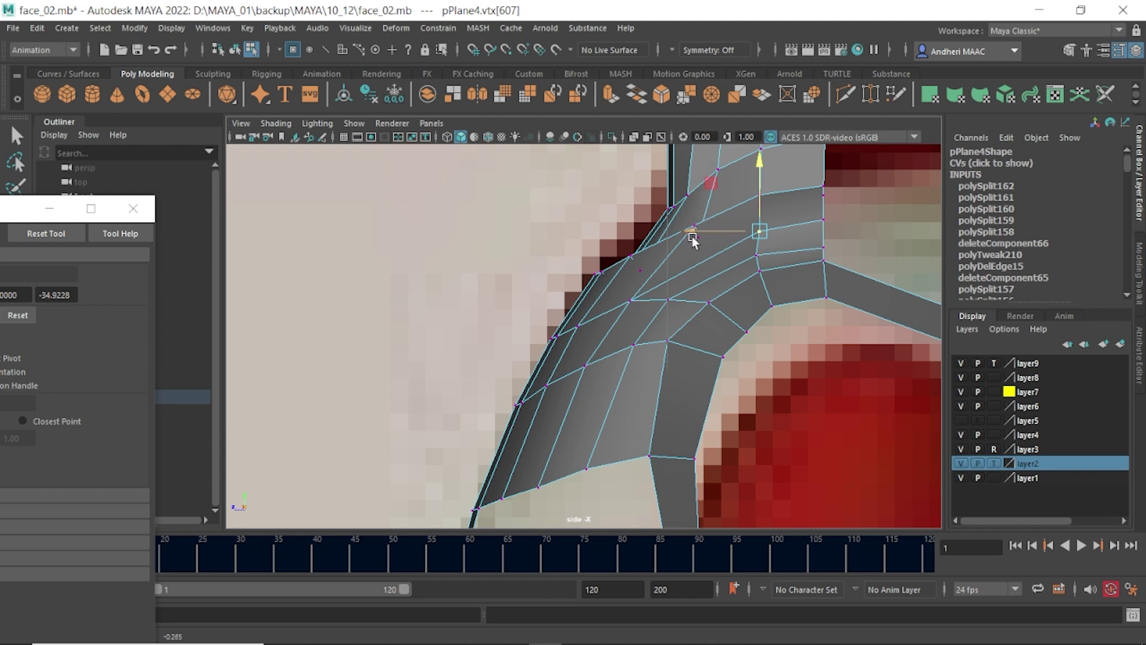
click(757, 256)
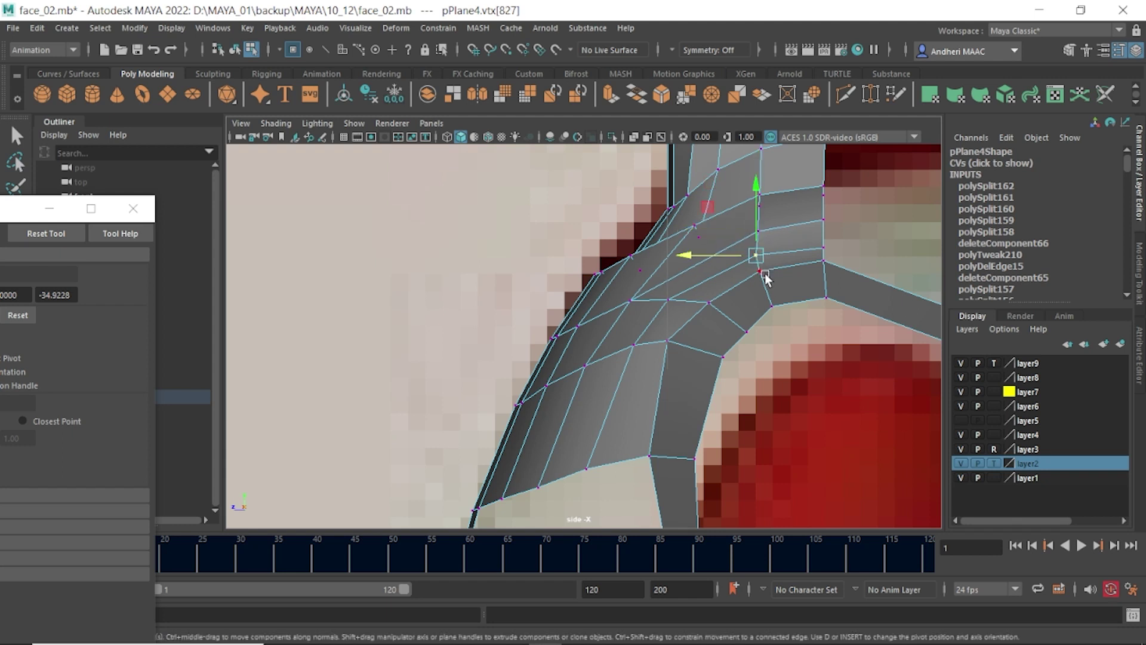
key(space)
key(space)
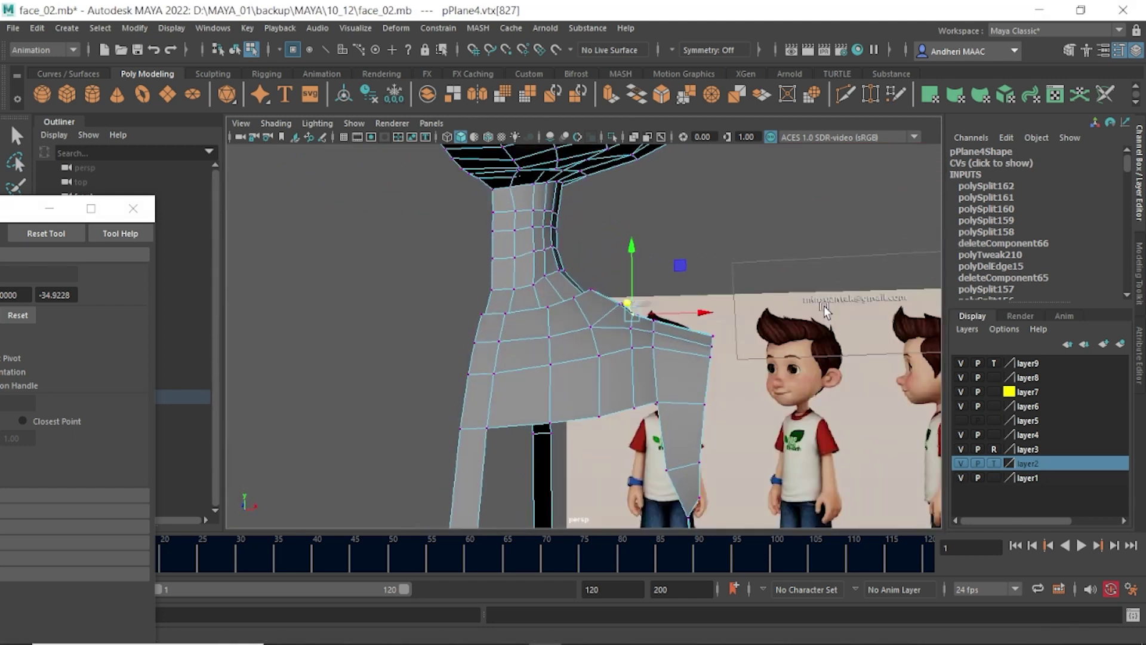
- In front view, shift the shoulder-top and corner vertices to match the reference
scroll(674, 303, up, 5)
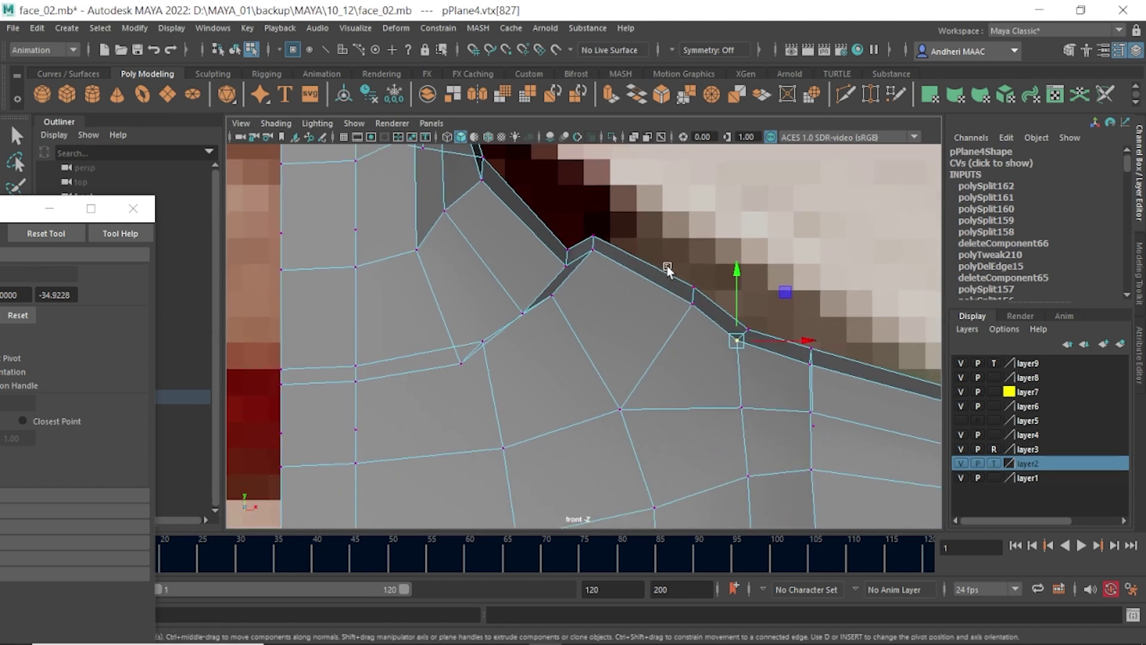
mouse_move(665, 263)
mouse_down()
mouse_move(702, 314)
mouse_move(681, 290)
mouse_up()
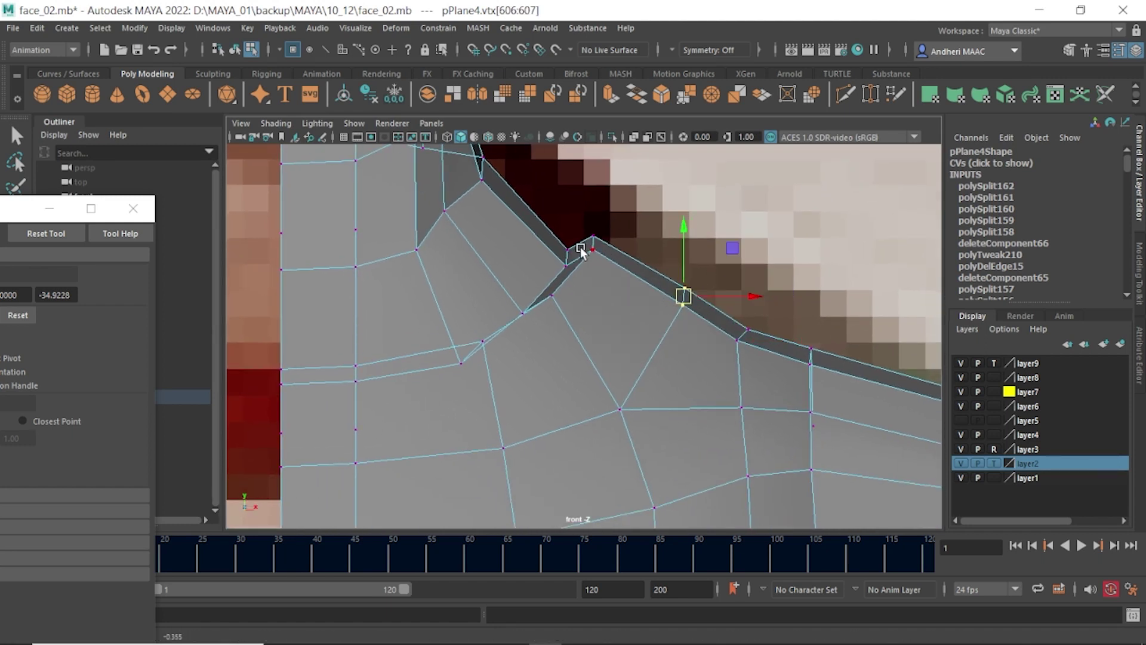
mouse_move(582, 230)
mouse_down()
mouse_move(600, 254)
mouse_move(584, 243)
mouse_up()
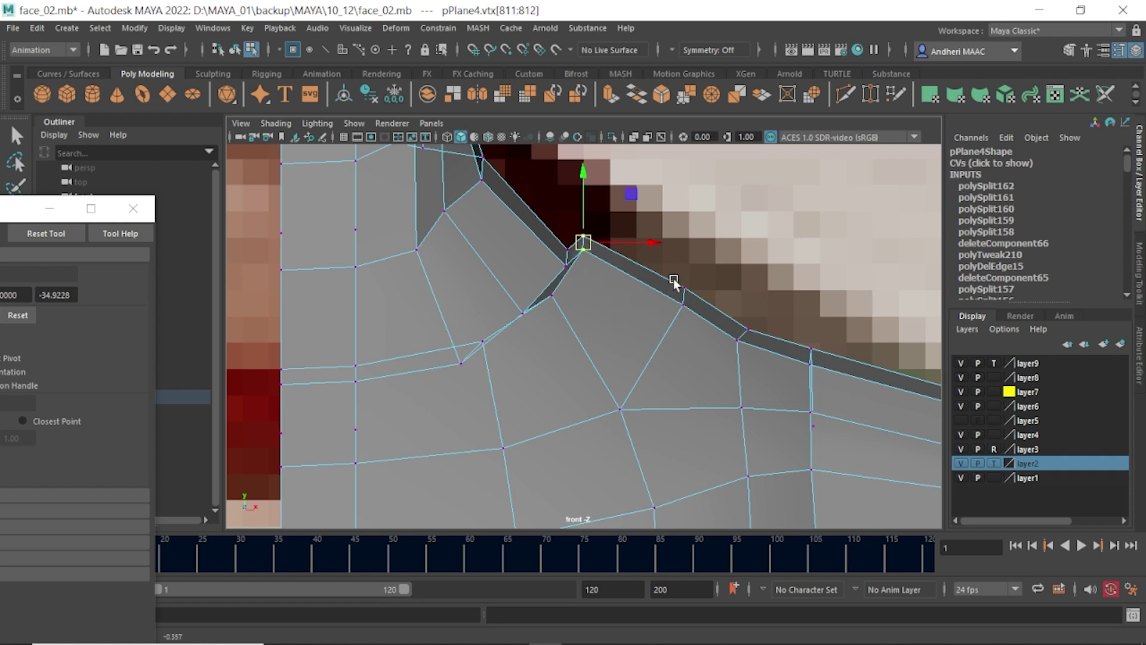
drag(674, 278, 701, 332)
alt+middle_drag(717, 312, 671, 242)
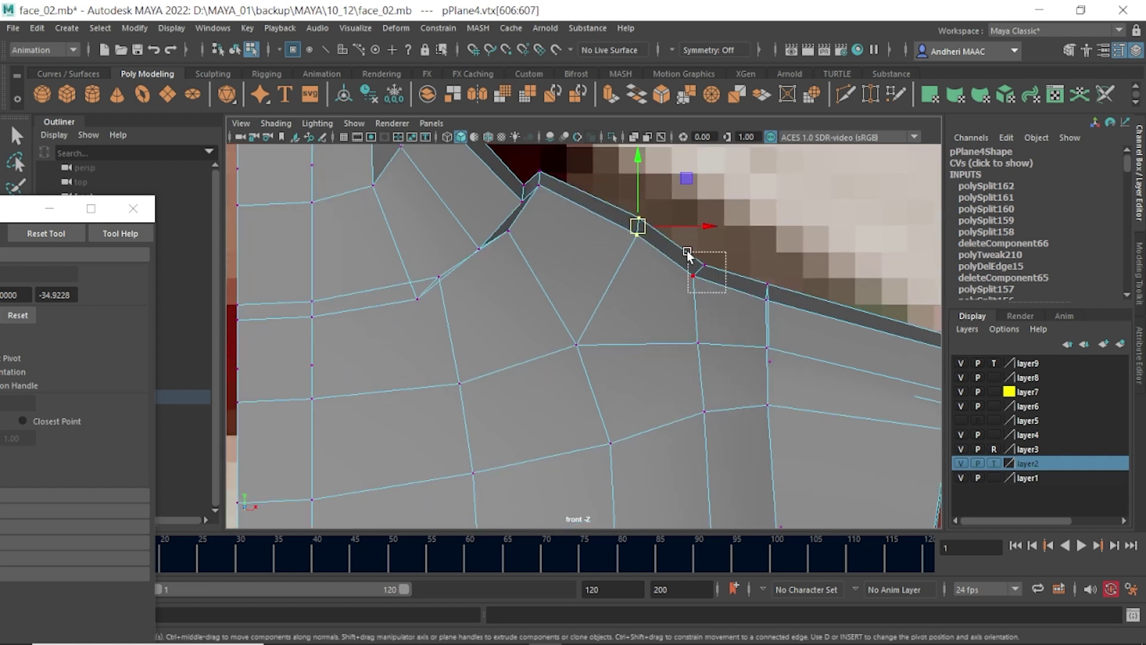
mouse_move(686, 251)
mouse_down()
mouse_move(706, 248)
mouse_move(768, 297)
mouse_up()
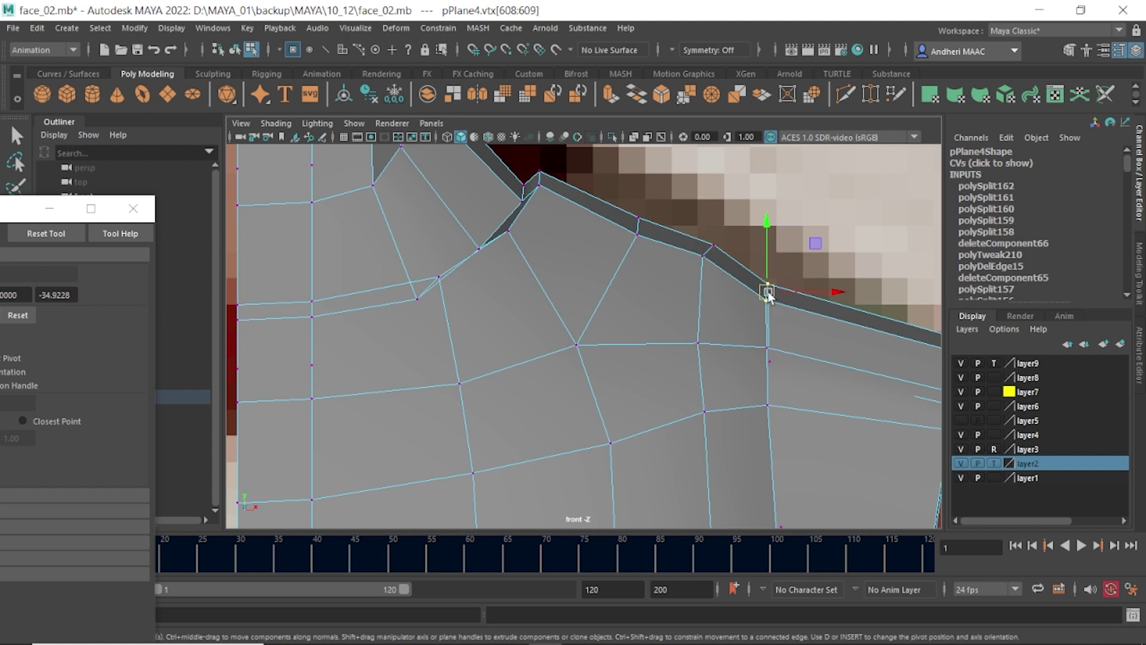
- Select the shoulder-corner and outer shoulder vertex pairs along the shoulder edge
scroll(769, 295, down, 5)
scroll(776, 329, up, 2)
scroll(704, 306, up, 1)
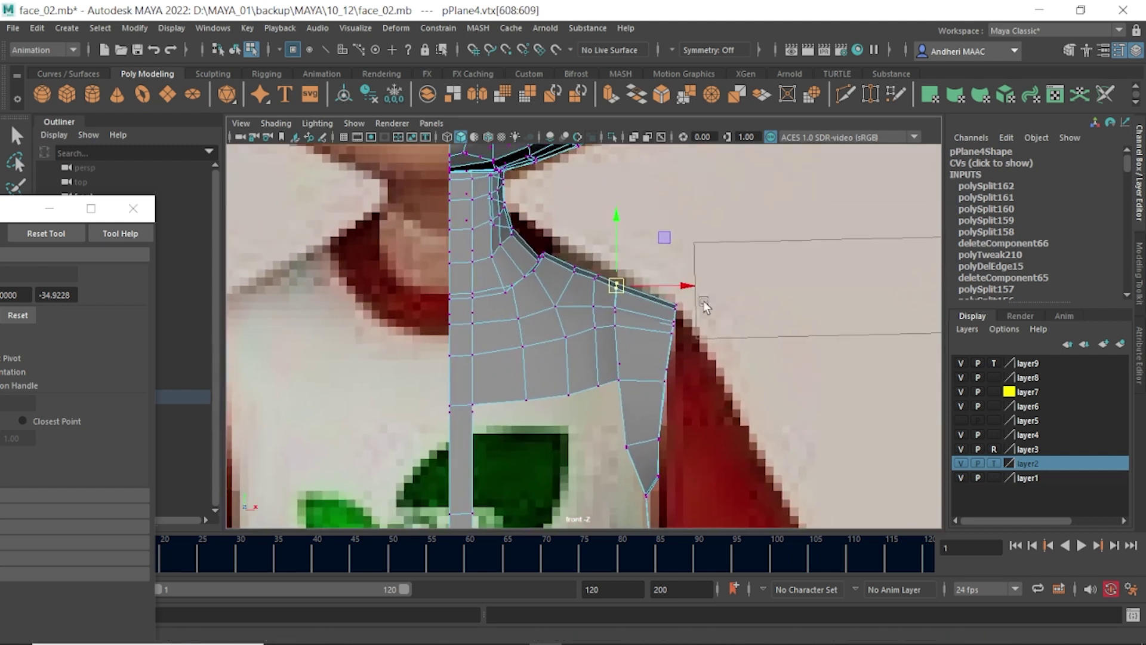
scroll(704, 305, up, 2)
click(710, 284)
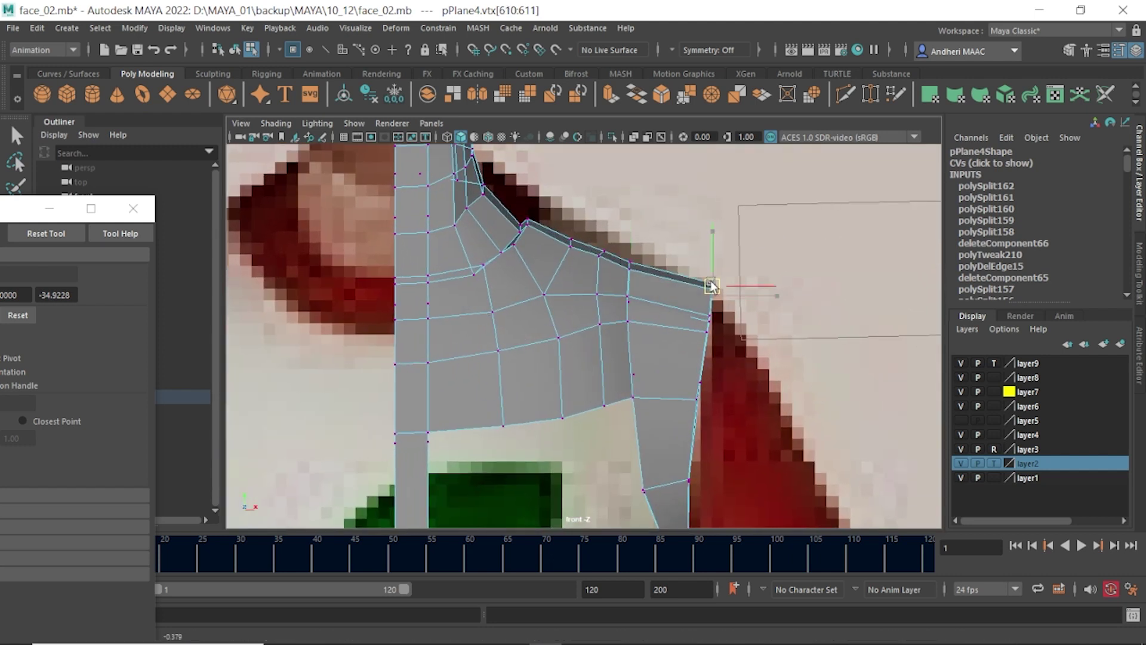
alt+middle_drag(617, 272, 634, 288)
click(619, 269)
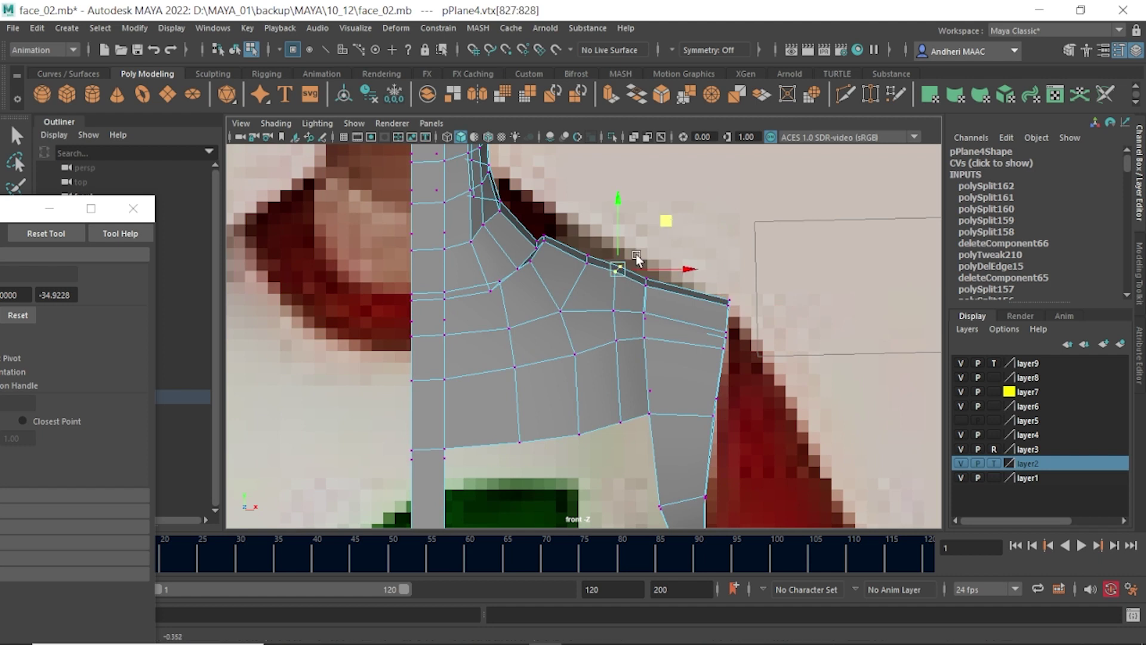
click(624, 292)
click(616, 274)
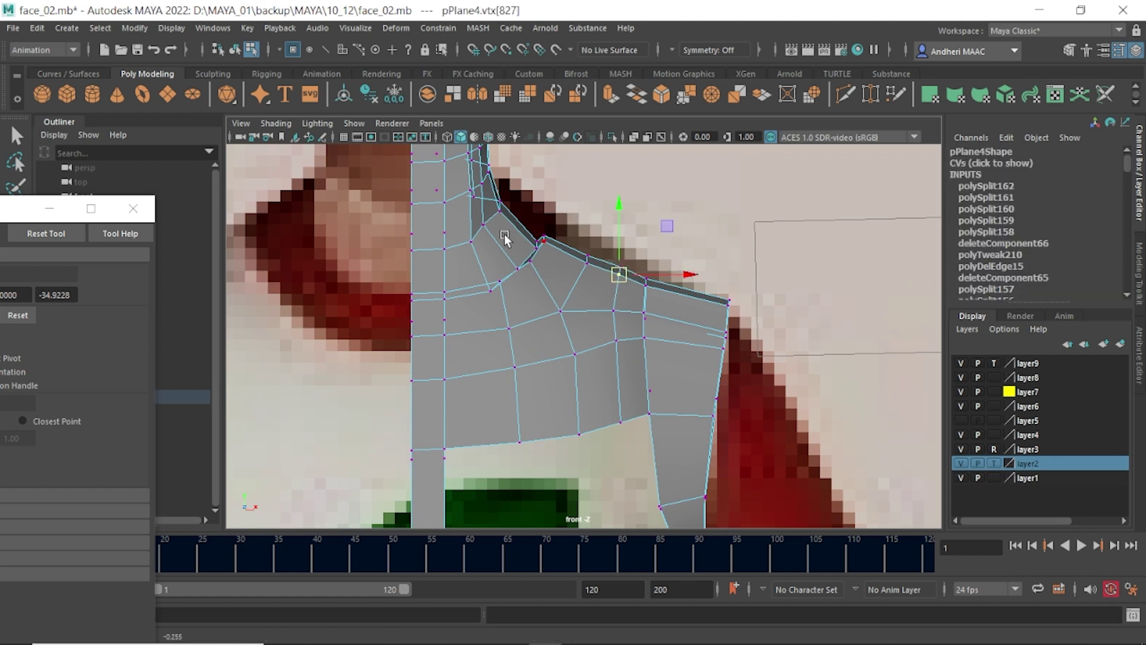
- Select the neck-base vertex and frame the neck and shoulder in perspective
click(482, 226)
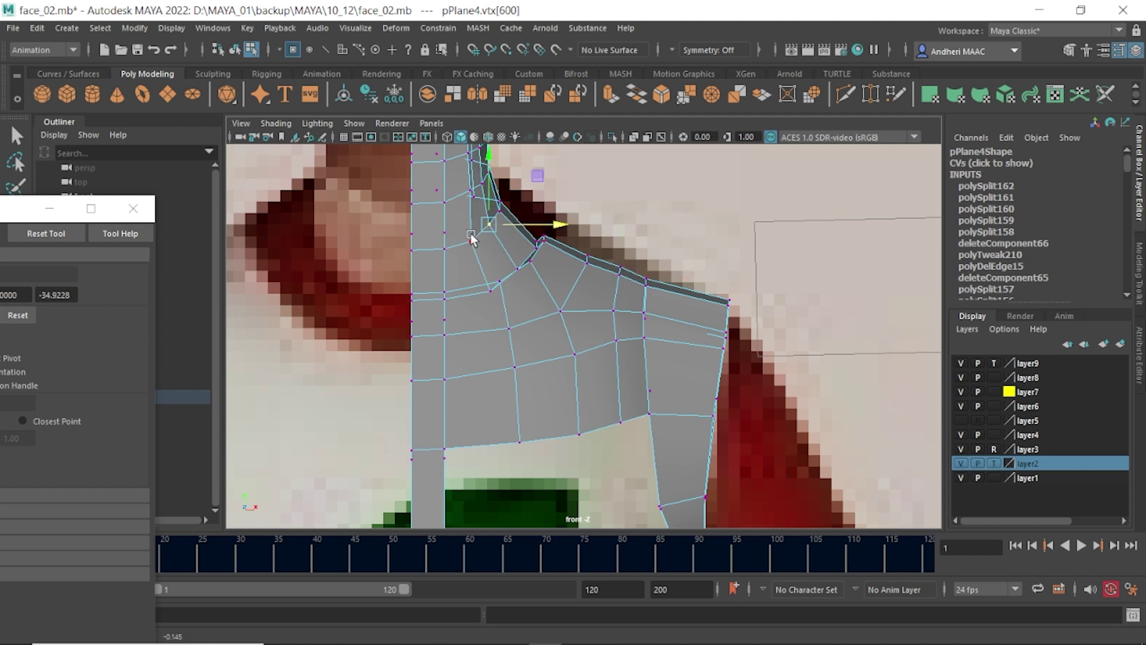
alt+middle_drag(529, 209, 543, 266)
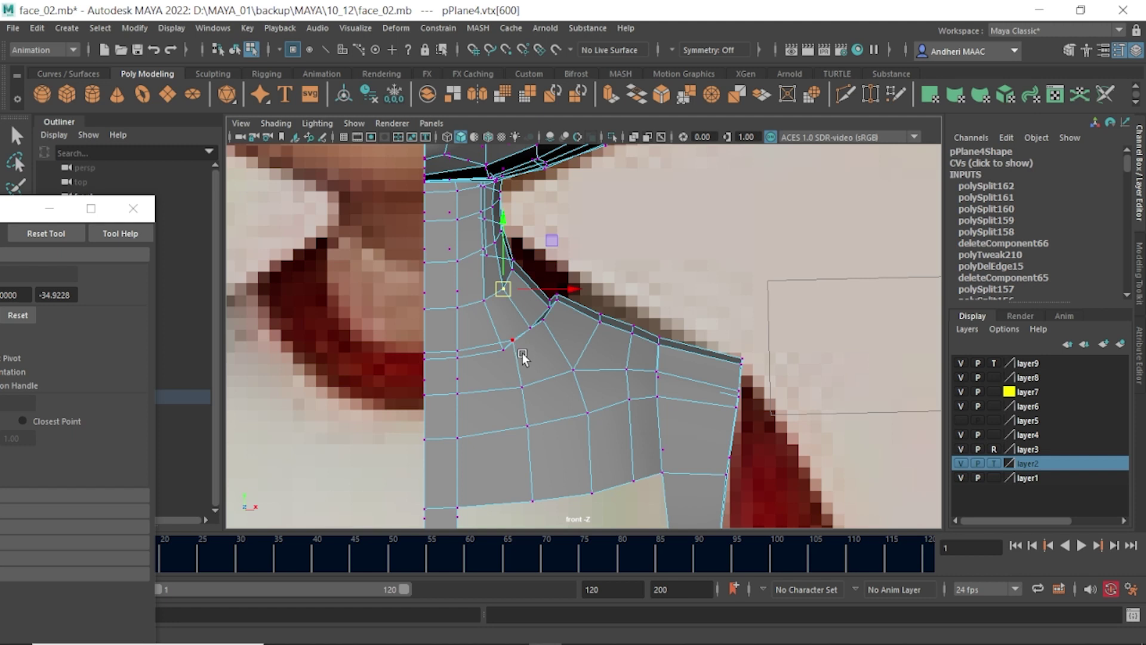
alt+middle_drag(518, 349, 508, 310)
alt+right_drag(509, 311, 518, 362)
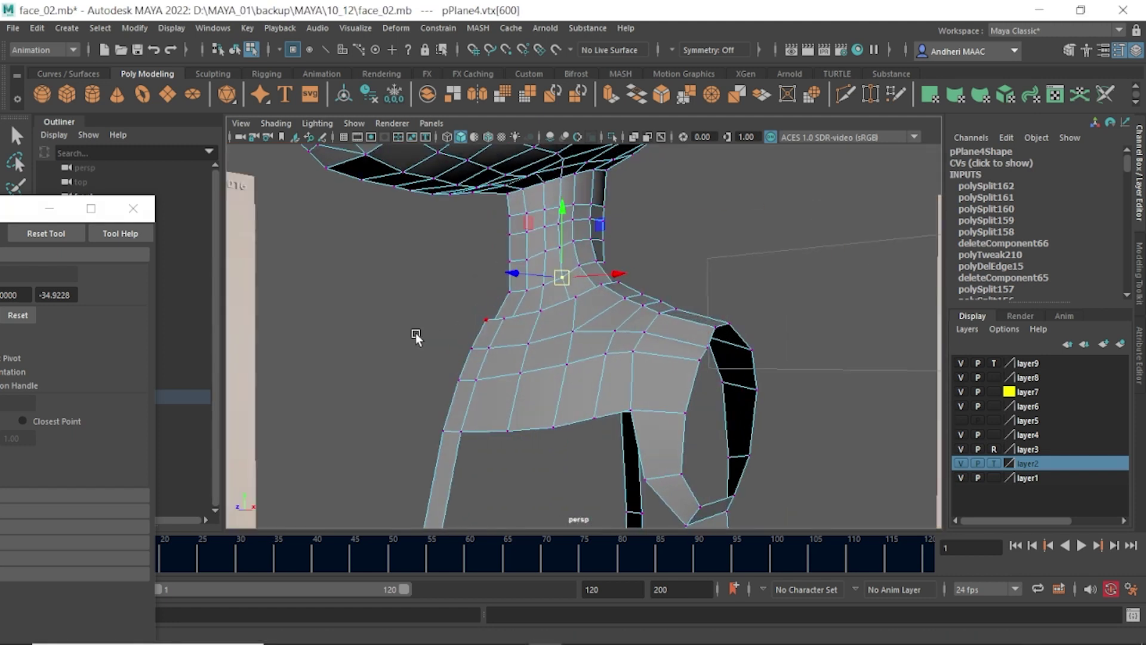
mouse_move(415, 334)
alt+right_down()
mouse_move(485, 299)
mouse_move(555, 352)
alt+right_up()
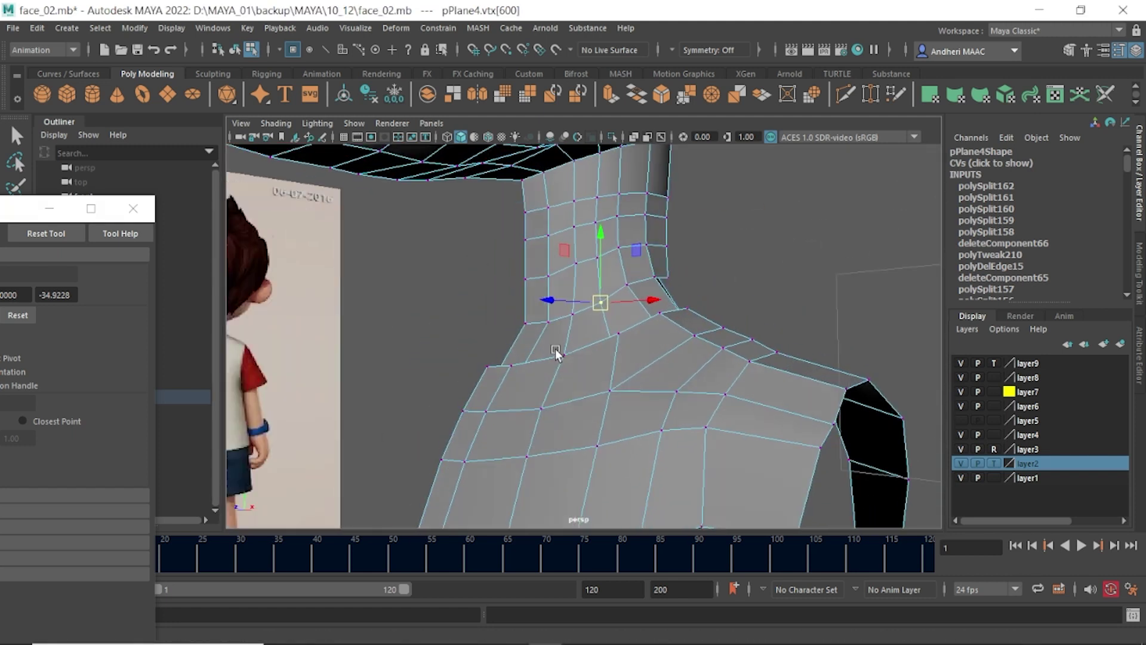
- In side view, raise the neck's front-edge vertex to match the reference outline
key(space)
drag(540, 329, 579, 320)
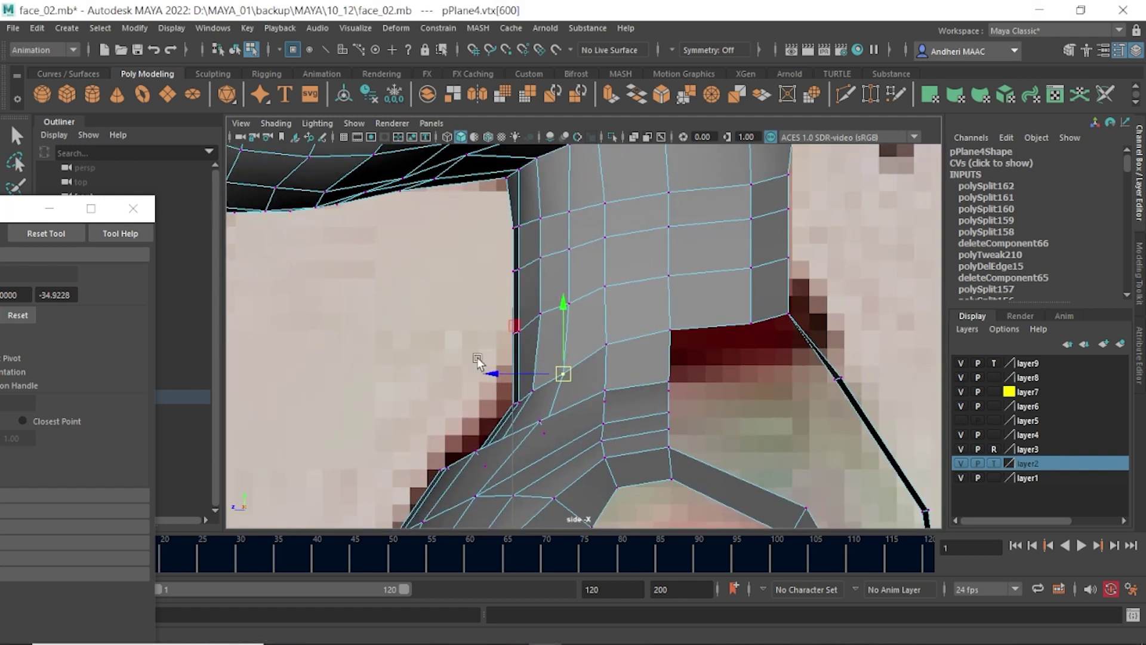
scroll(477, 361, up, 2)
drag(449, 375, 539, 444)
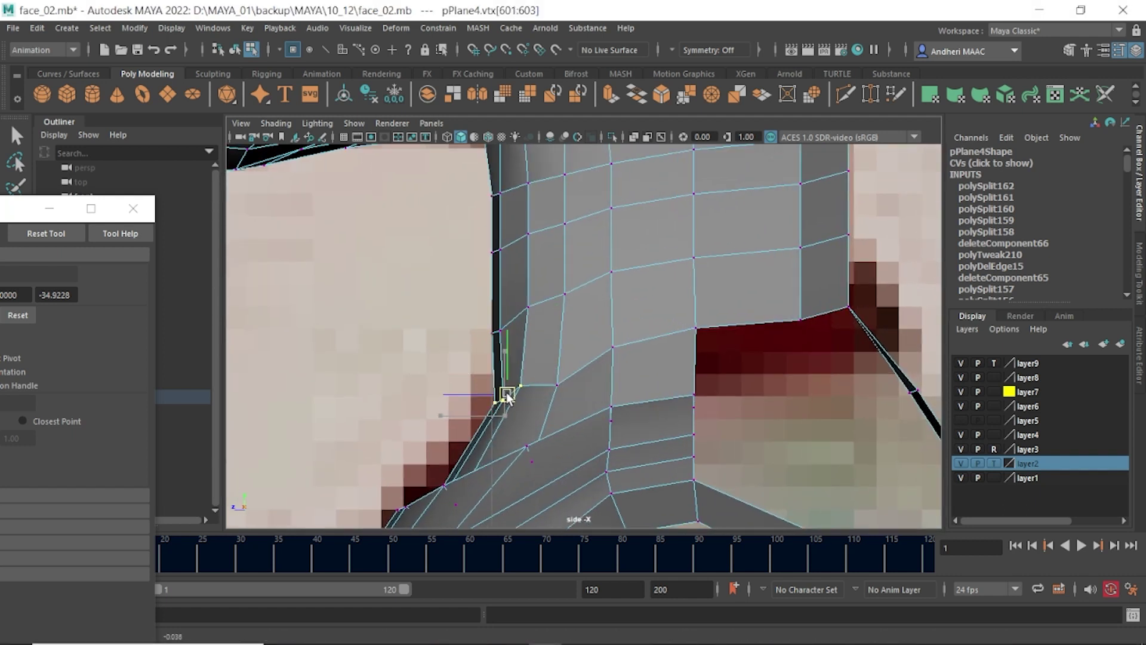
click(557, 385)
drag(557, 385, 553, 373)
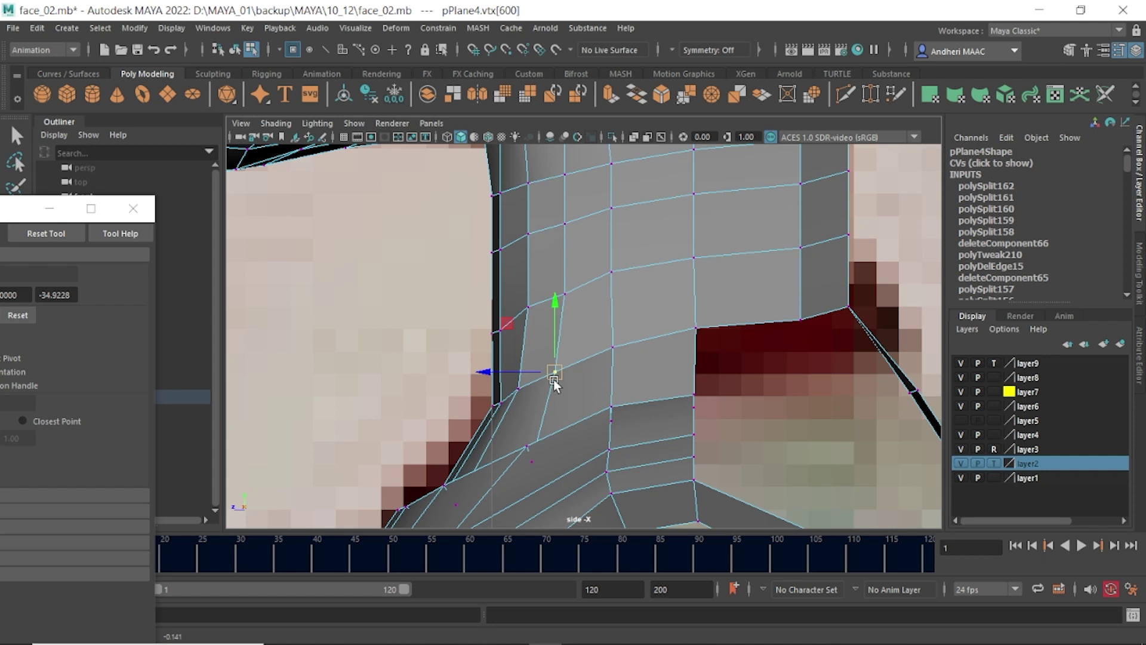
- Slide two shoulder vertices outward along X toward the armhole
key(space)
scroll(739, 440, down, 5)
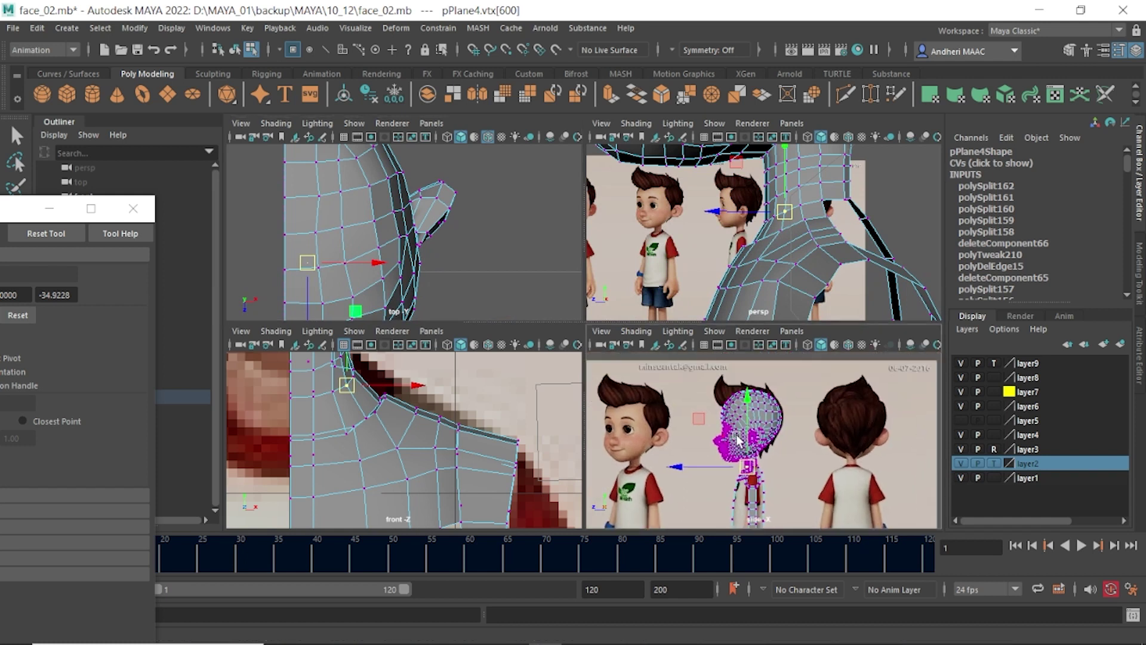
scroll(738, 440, up, 3)
scroll(739, 440, up, 2)
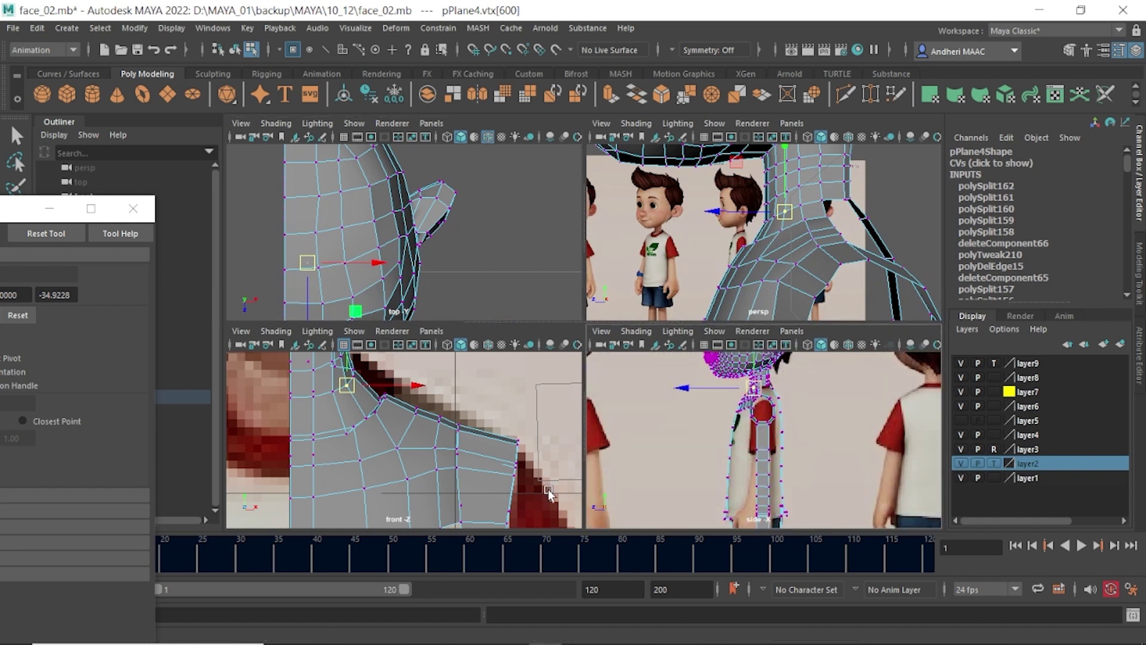
key(space)
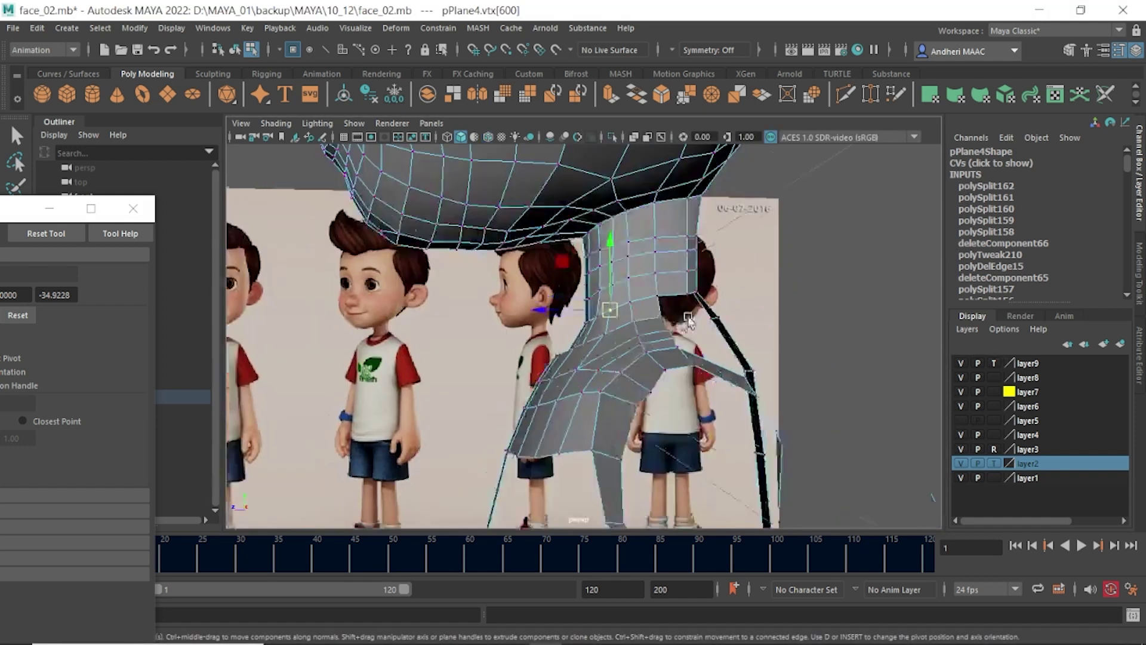
mouse_move(687, 269)
alt+mouse_down()
mouse_move(582, 327)
mouse_move(682, 408)
alt+mouse_up()
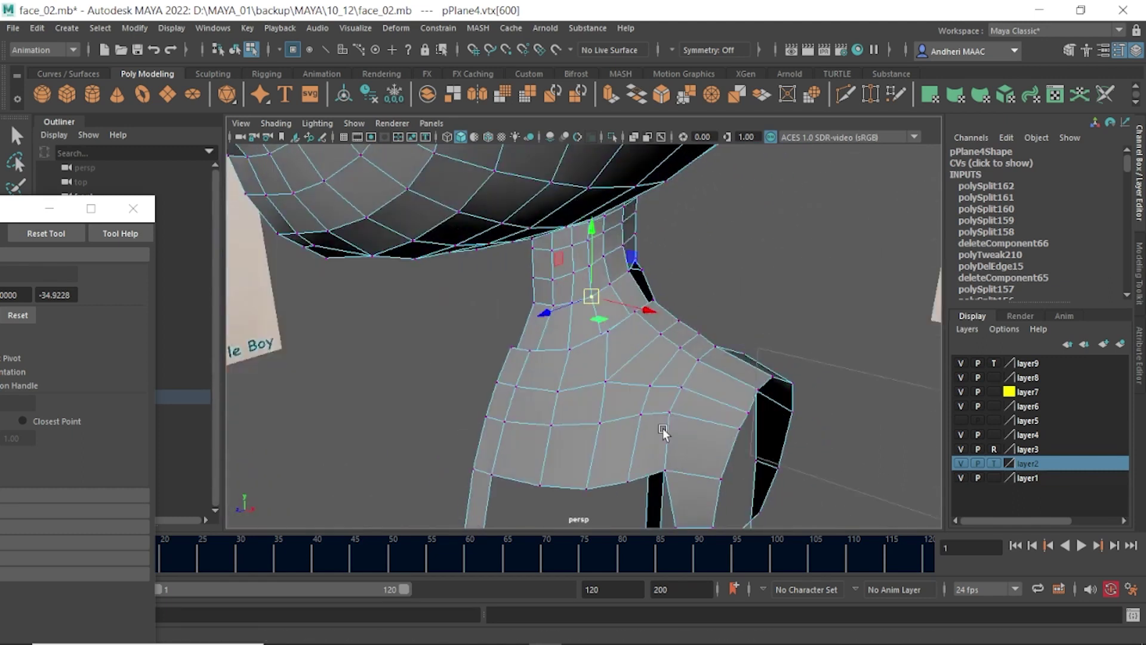
click(681, 404)
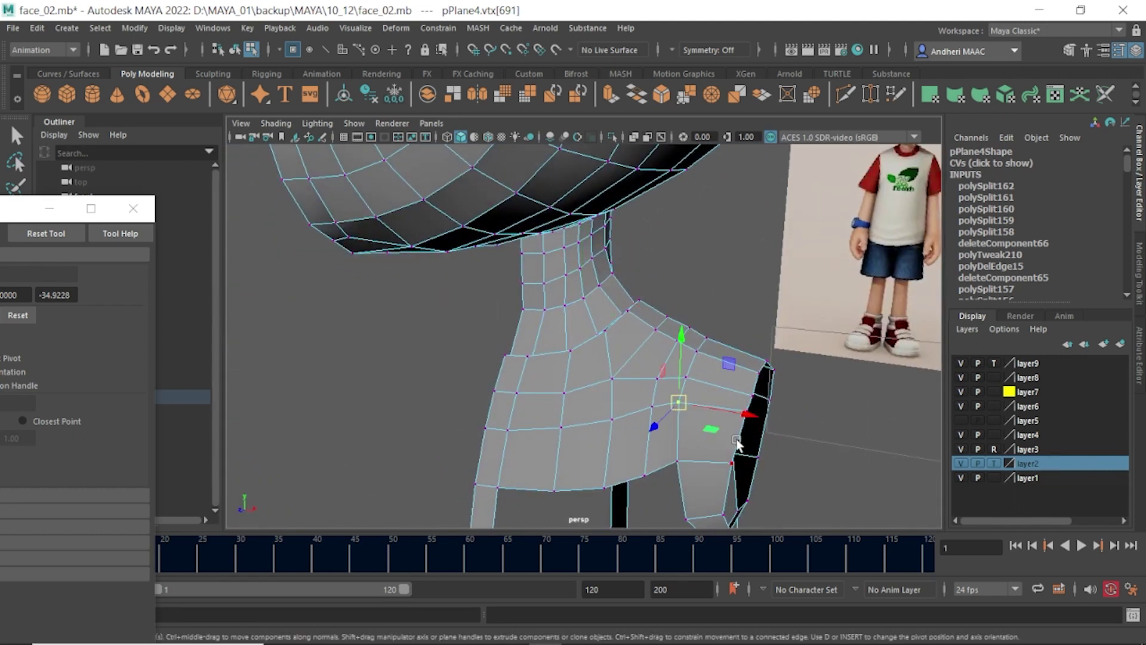
drag(746, 413, 769, 422)
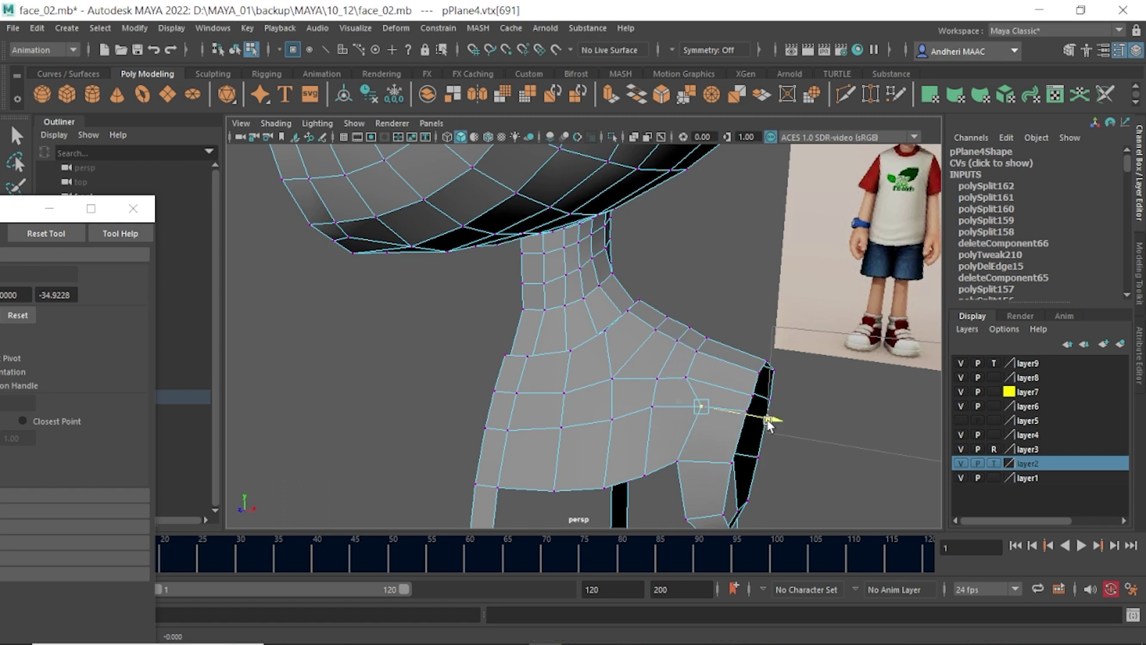
click(677, 463)
drag(745, 475, 763, 481)
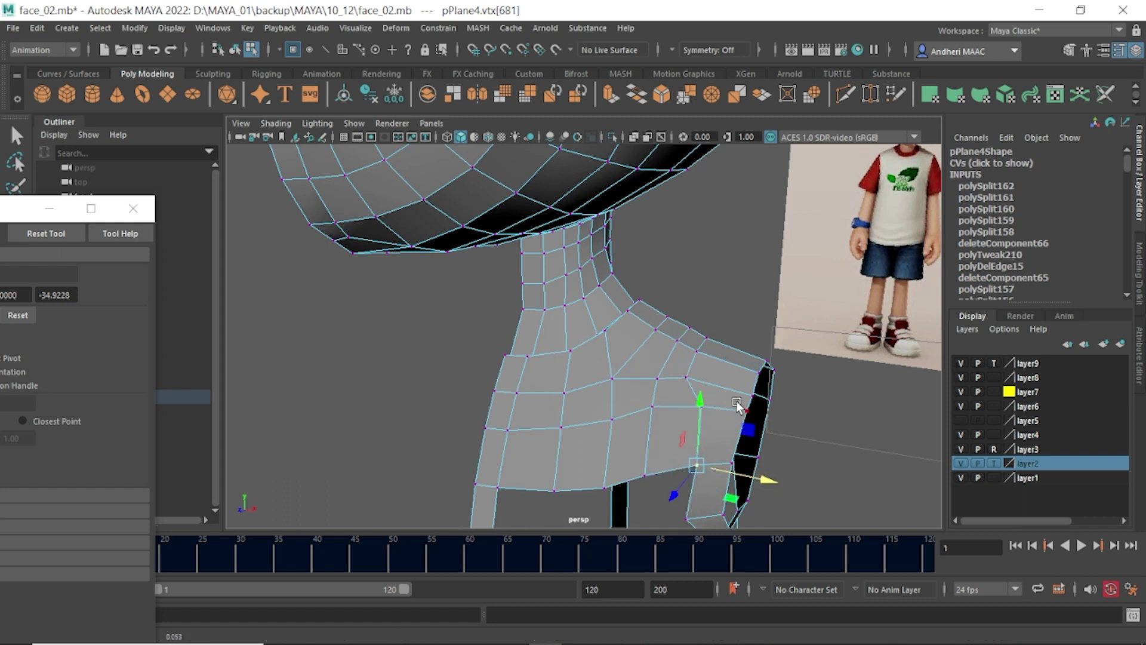
alt+drag(736, 406, 700, 406)
- Check the armhole rim edge, return to object mode and save the scene with Ctrl+S
key(F10)
click(694, 367)
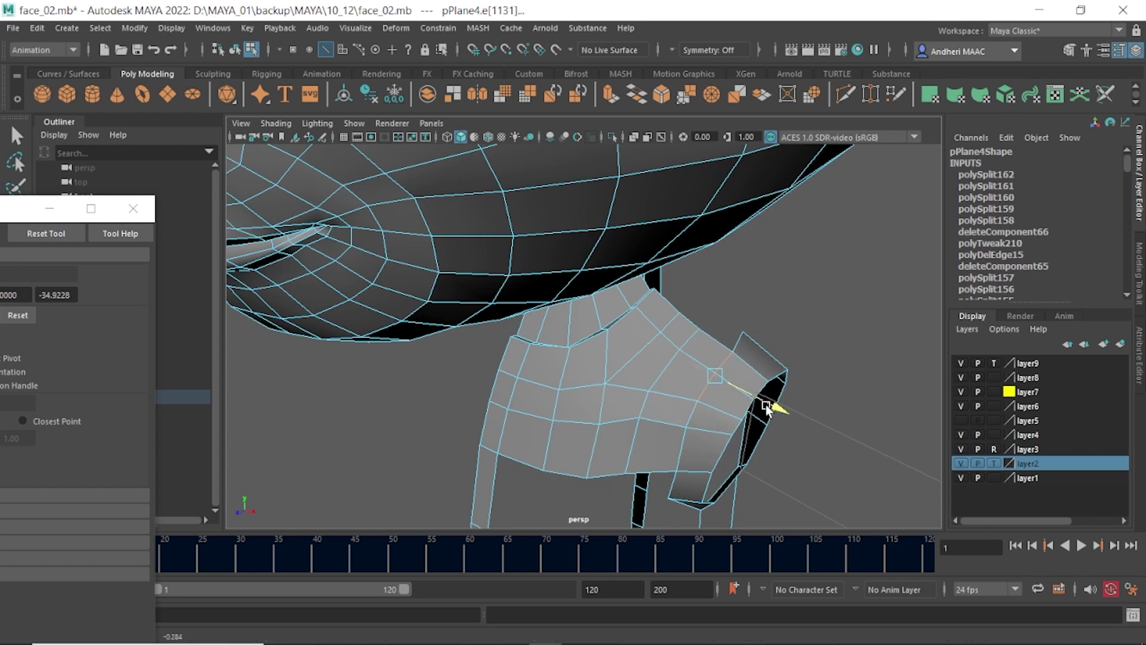
alt+drag(722, 407, 732, 367)
key(F8)
mouse_move(615, 375)
alt+mouse_down()
mouse_move(589, 391)
mouse_move(604, 327)
mouse_move(602, 403)
mouse_move(629, 302)
mouse_move(614, 262)
alt+mouse_up()
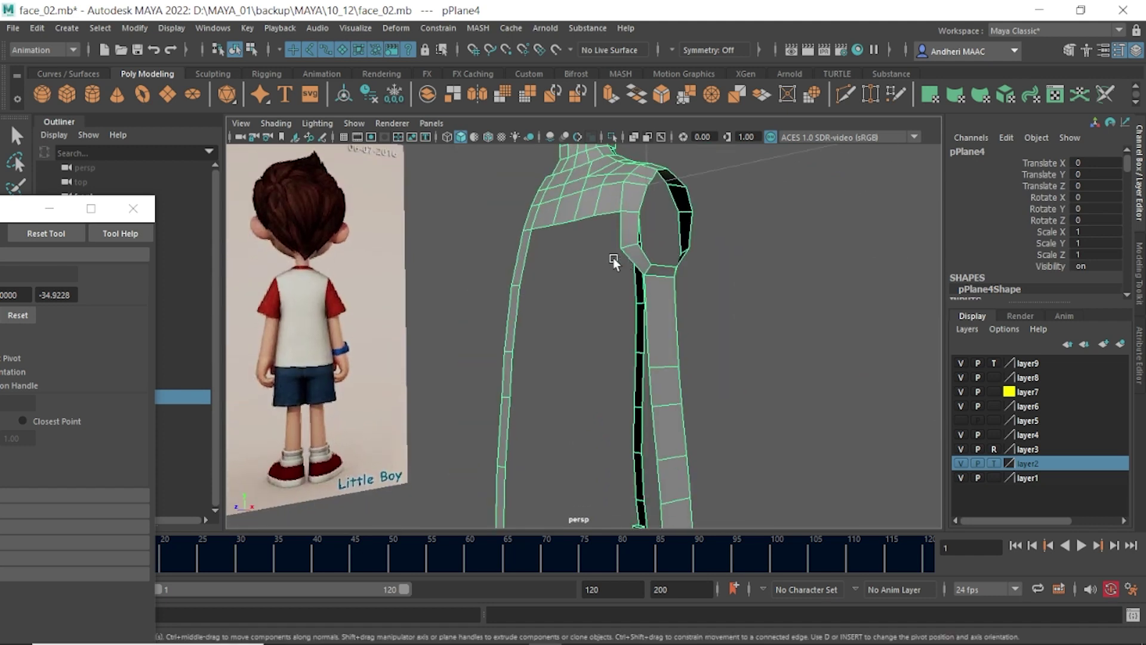
key(ctrl+s)
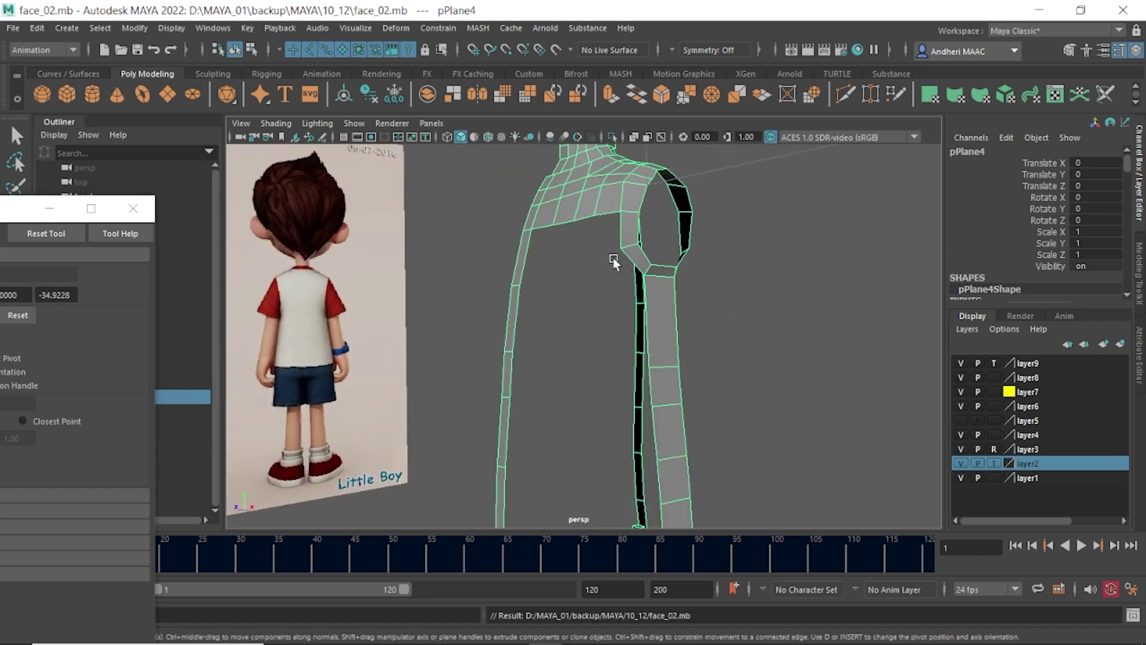
mouse_move(603, 302)
alt+mouse_down()
mouse_move(579, 297)
mouse_move(674, 330)
mouse_move(650, 313)
mouse_move(663, 321)
mouse_move(542, 324)
alt+mouse_up()
- Bridge the two facing border edges below the armhole with 3 divisions, then pick a bridge edge
click(495, 321)
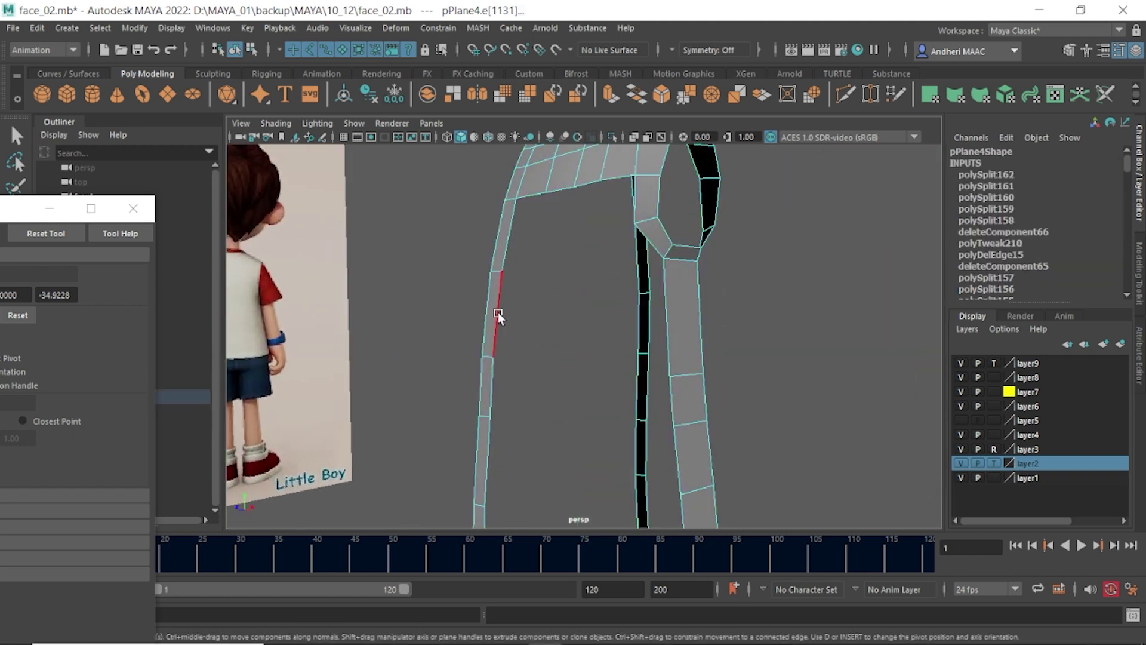
shift+click(664, 314)
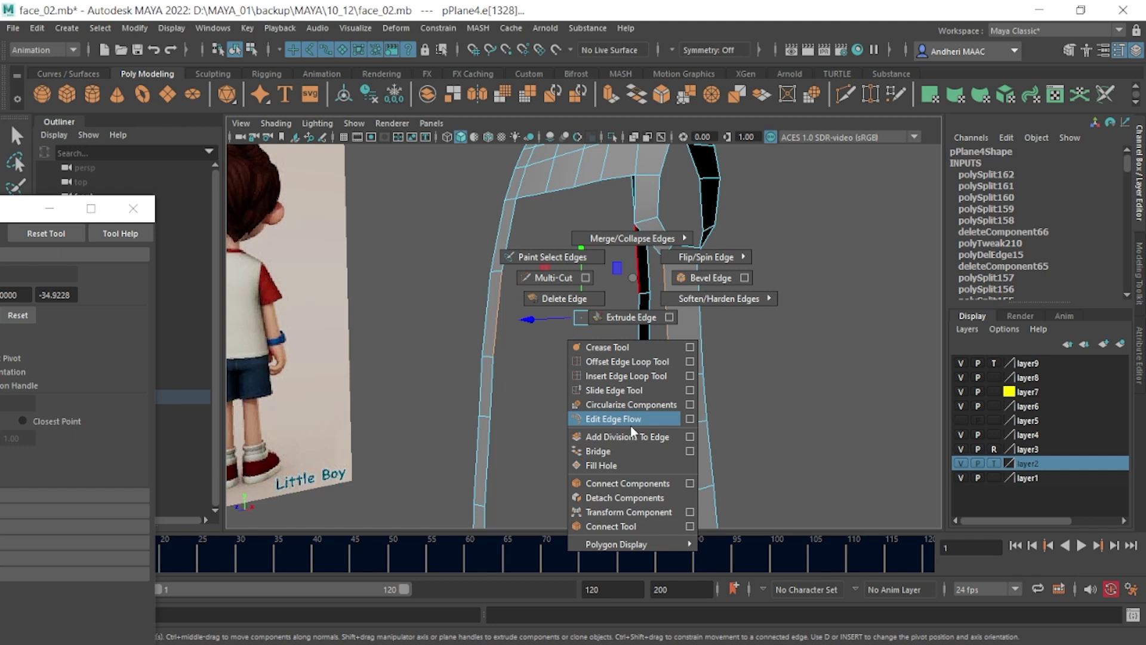
shift+right_drag(632, 430, 630, 452)
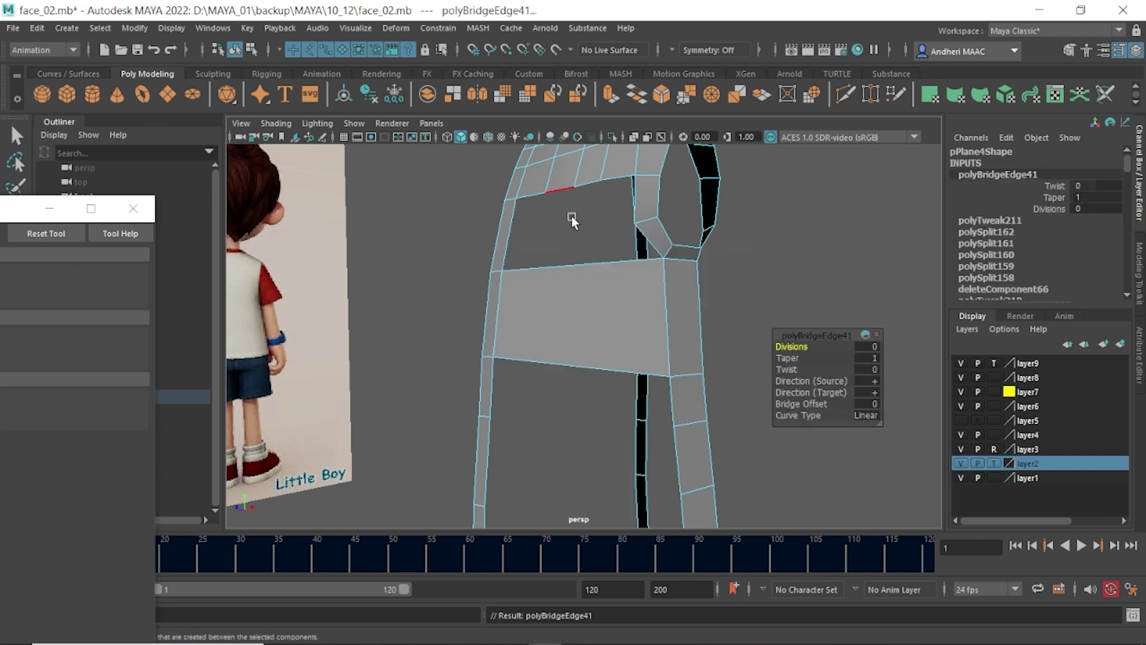
mouse_move(789, 347)
mouse_down()
mouse_move(800, 354)
mouse_move(703, 335)
mouse_move(670, 281)
mouse_move(633, 263)
mouse_up()
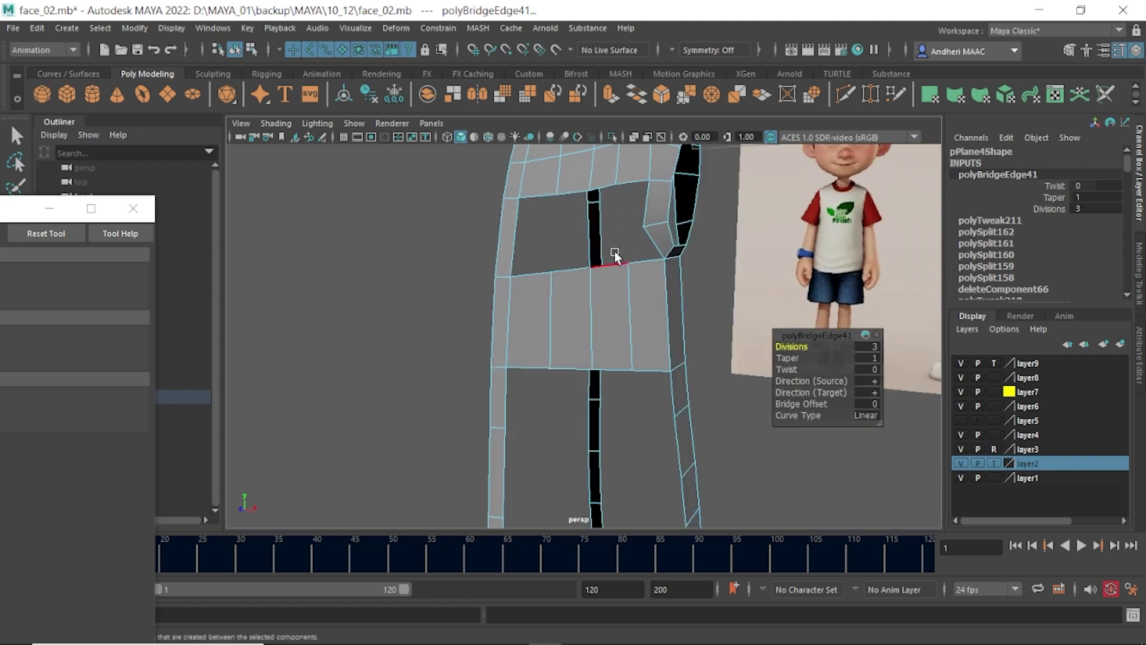
mouse_move(532, 306)
alt+mouse_down()
mouse_move(499, 275)
mouse_move(624, 266)
mouse_move(602, 279)
mouse_move(640, 299)
alt+mouse_up()
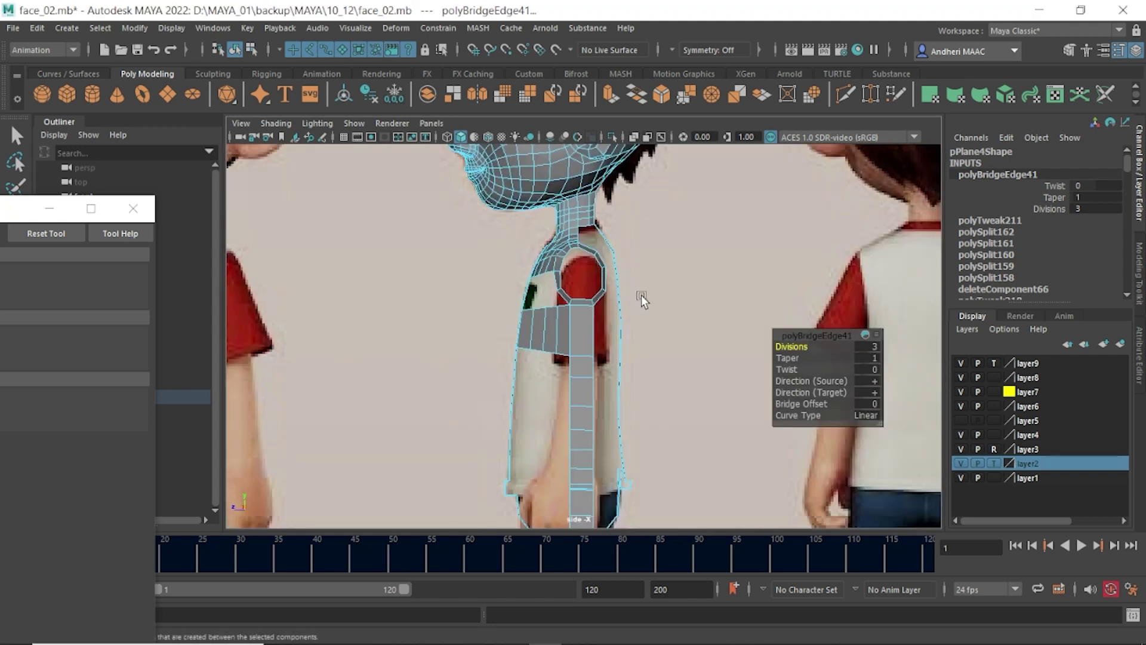
scroll(532, 259, up, 5)
alt+middle_drag(532, 259, 579, 437)
scroll(579, 436, up, 3)
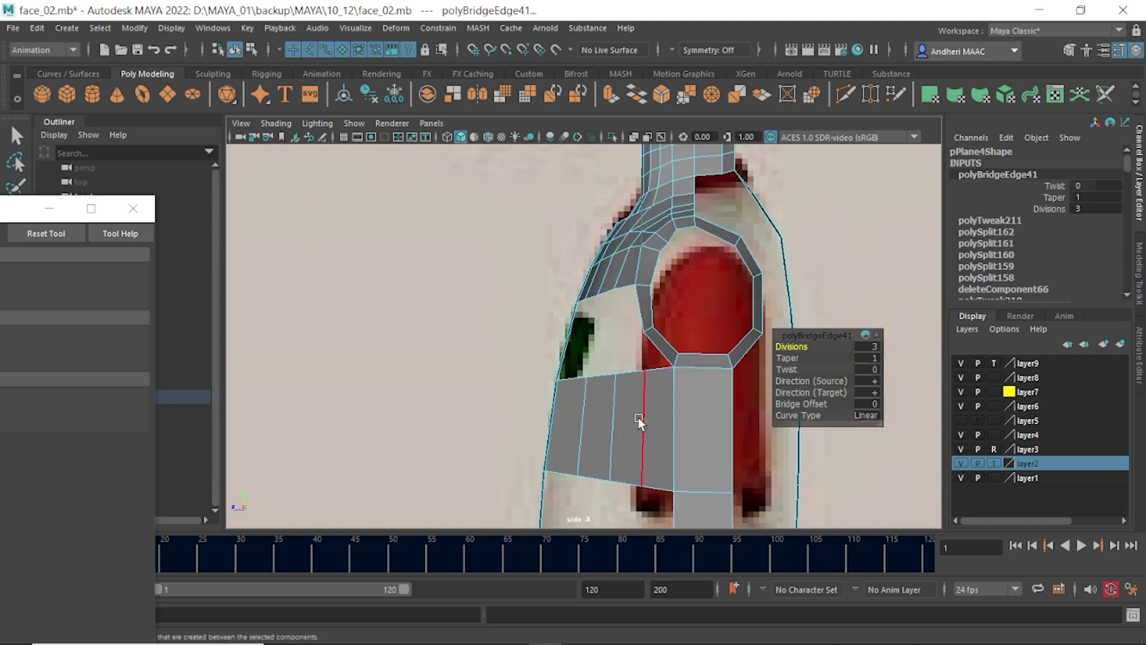
click(585, 421)
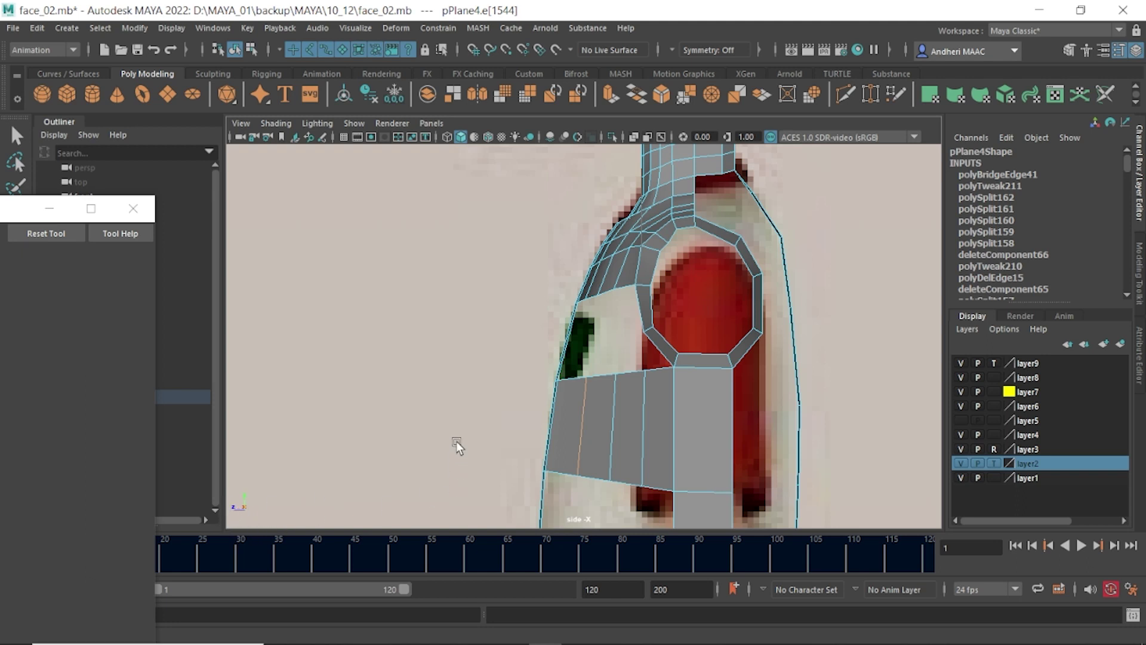
- Shift three bridge edges left to fit the torso outline
key(w)
drag(528, 431, 504, 427)
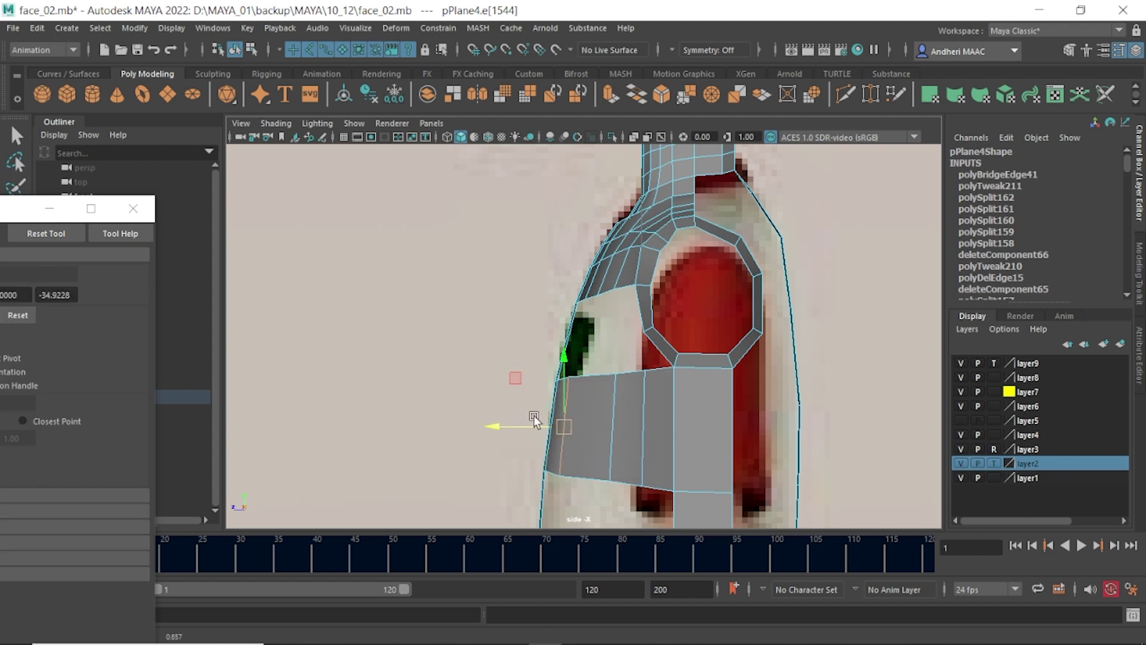
click(614, 417)
drag(543, 427, 514, 427)
click(635, 431)
drag(603, 432, 567, 428)
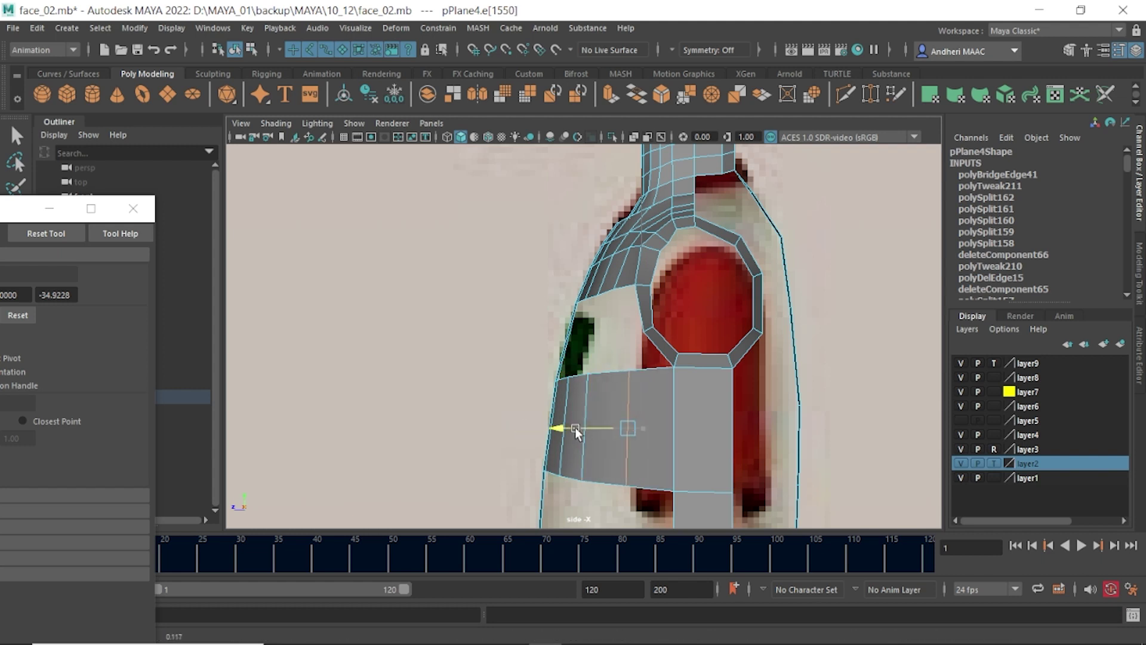
- In the front view, move three vertical strip edges right to match the reference
key(space)
scroll(607, 384, up, 5)
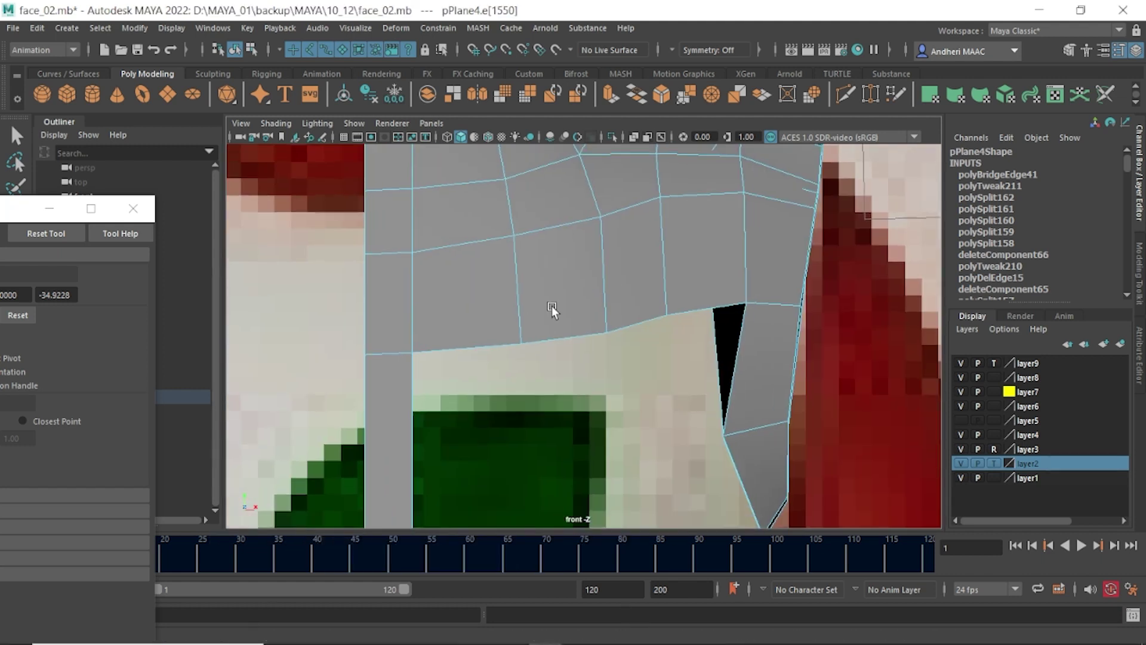
alt+middle_drag(551, 308, 499, 310)
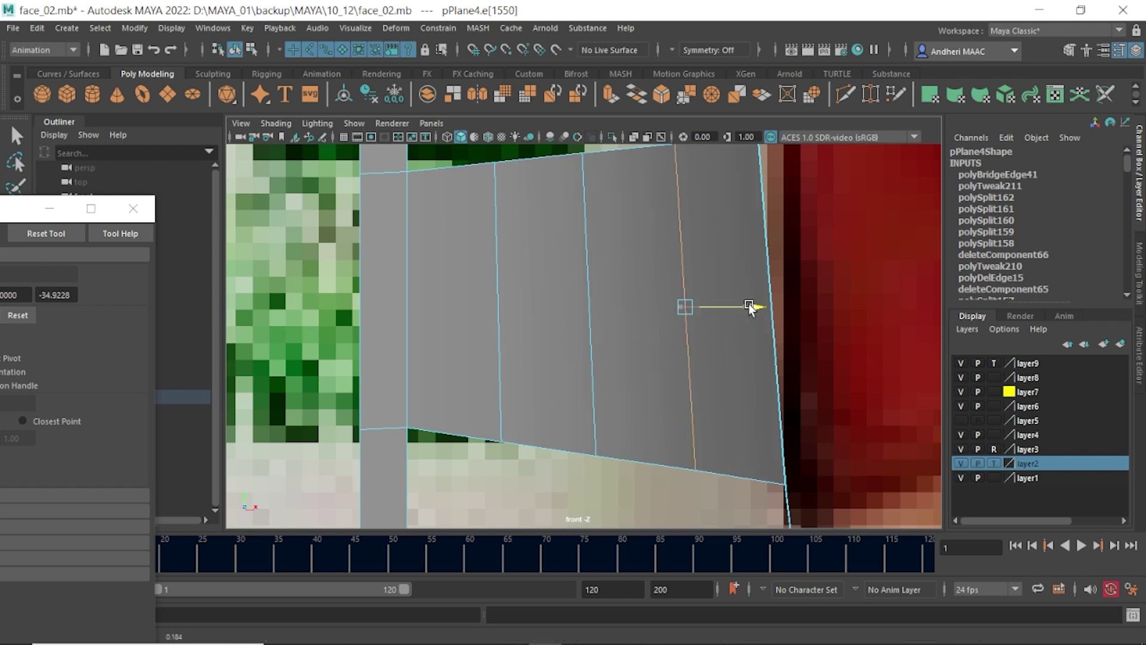
drag(745, 307, 786, 307)
click(593, 310)
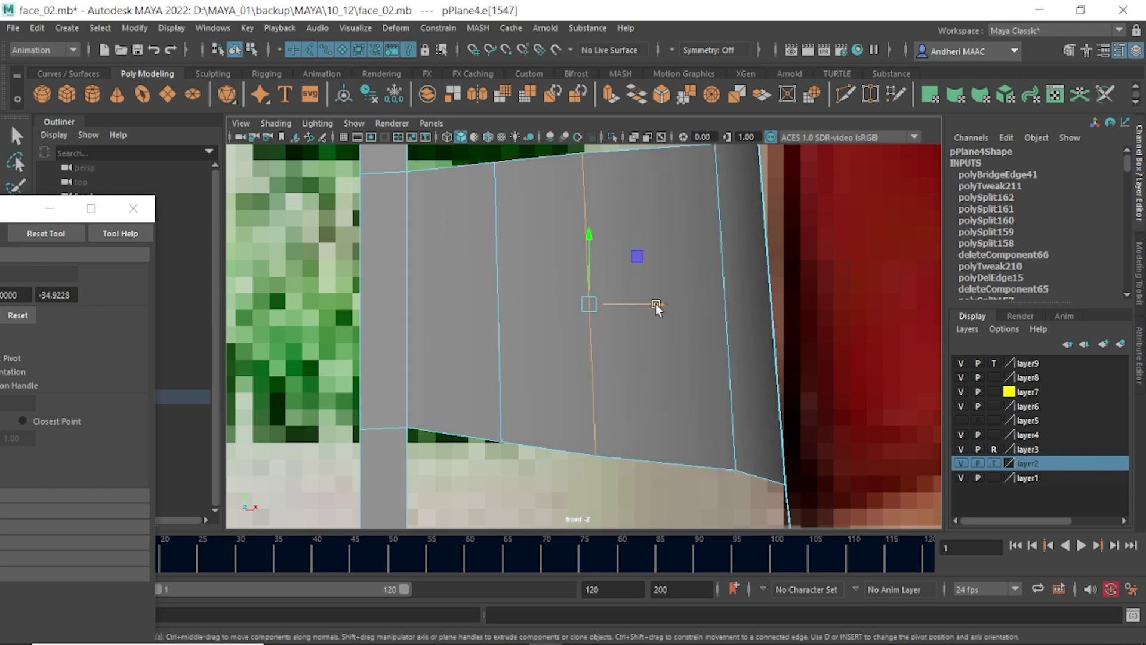
drag(655, 303, 700, 307)
click(504, 318)
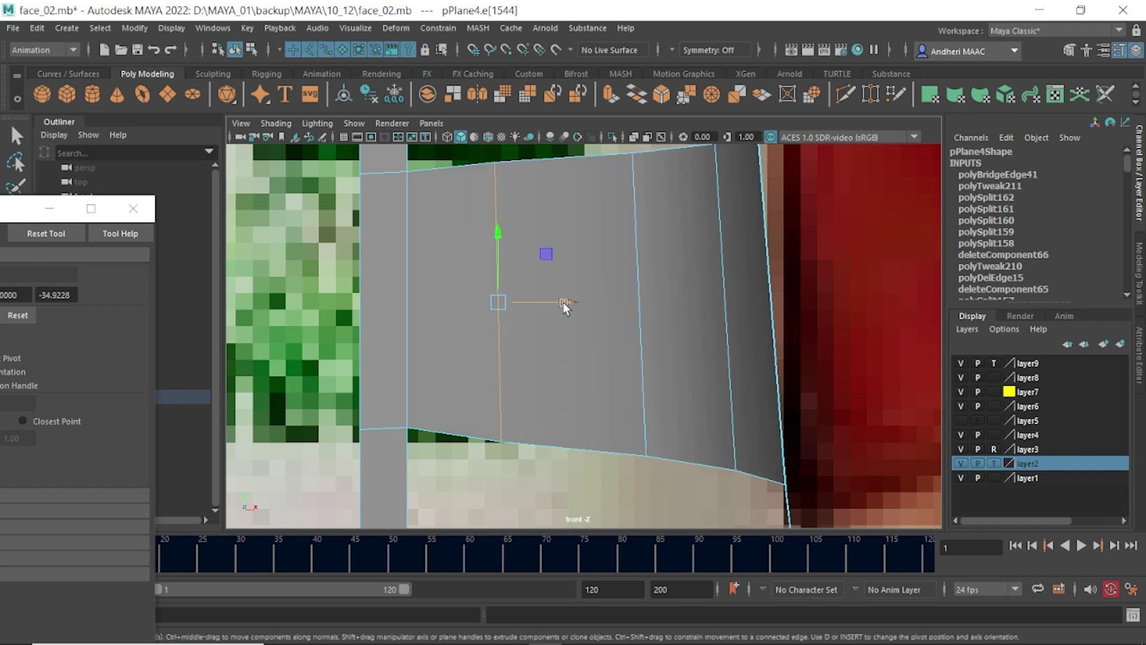
drag(563, 302, 622, 294)
key(space)
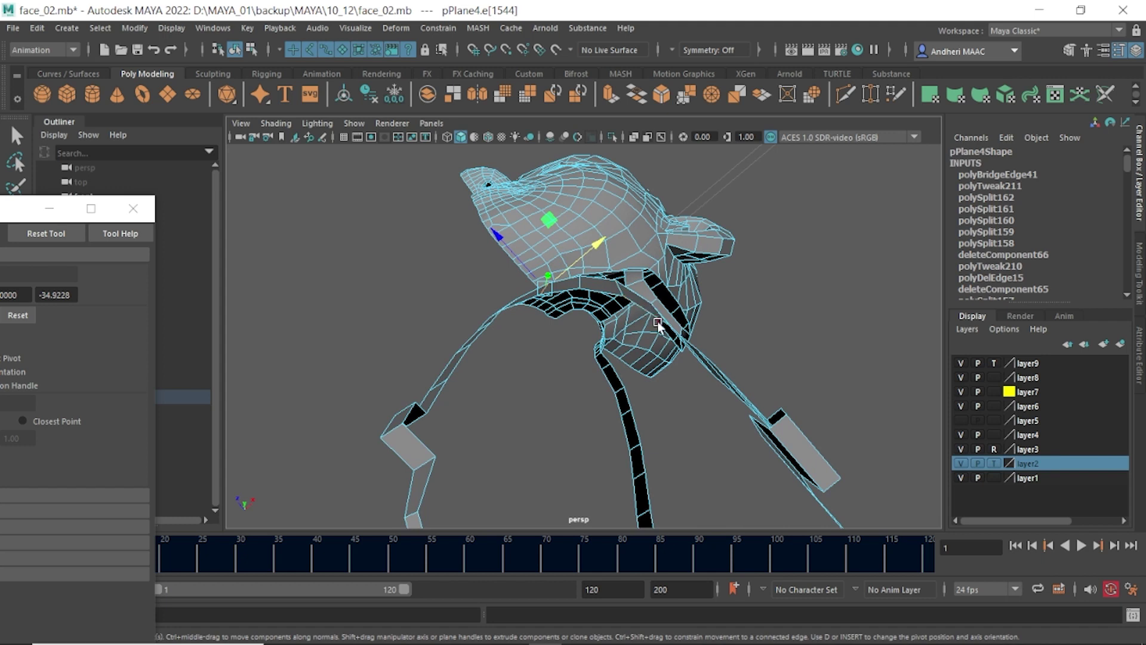
mouse_move(657, 326)
alt+mouse_down()
mouse_move(567, 310)
mouse_move(562, 321)
alt+mouse_up()
- Fill the open edge loop in the chest with a new face
double_click(567, 316)
shift+right_drag(610, 268, 597, 457)
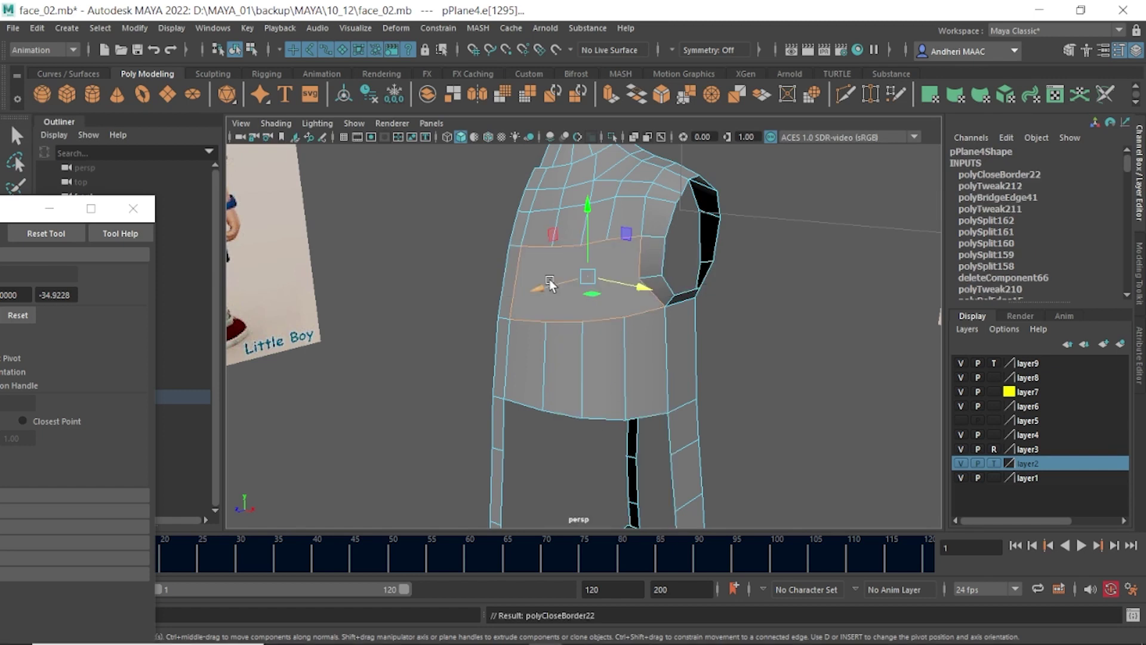
alt+drag(614, 236, 581, 291)
- Try trial Multi-Cut lines across the chest face, discarding them
shift+right_drag(571, 293, 550, 272)
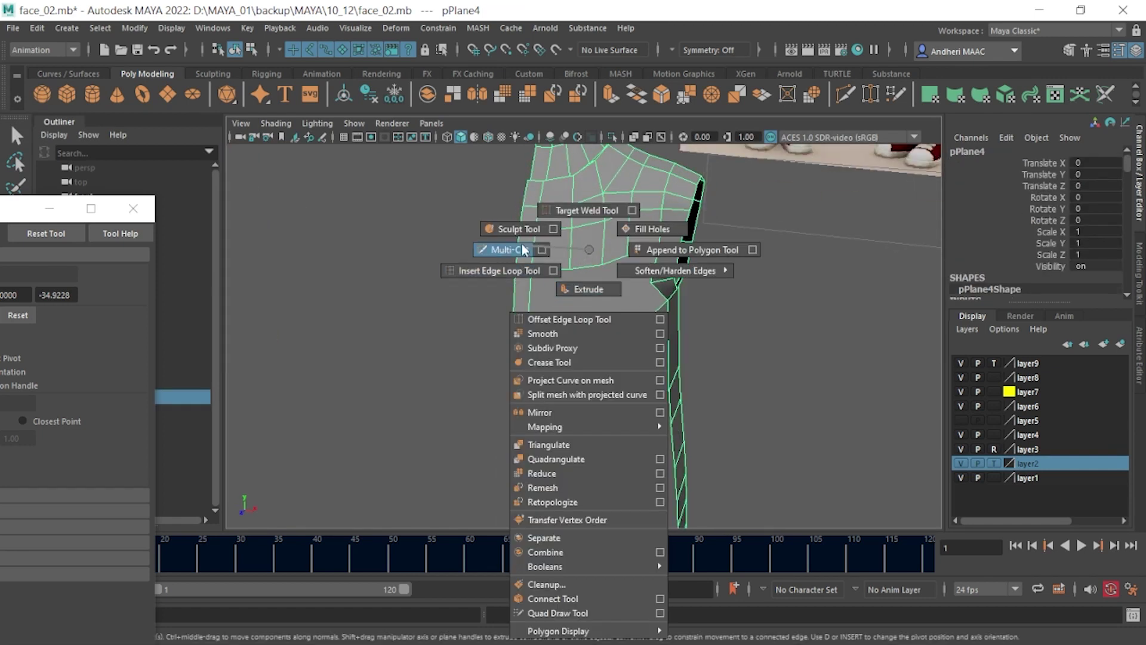
click(569, 269)
click(570, 343)
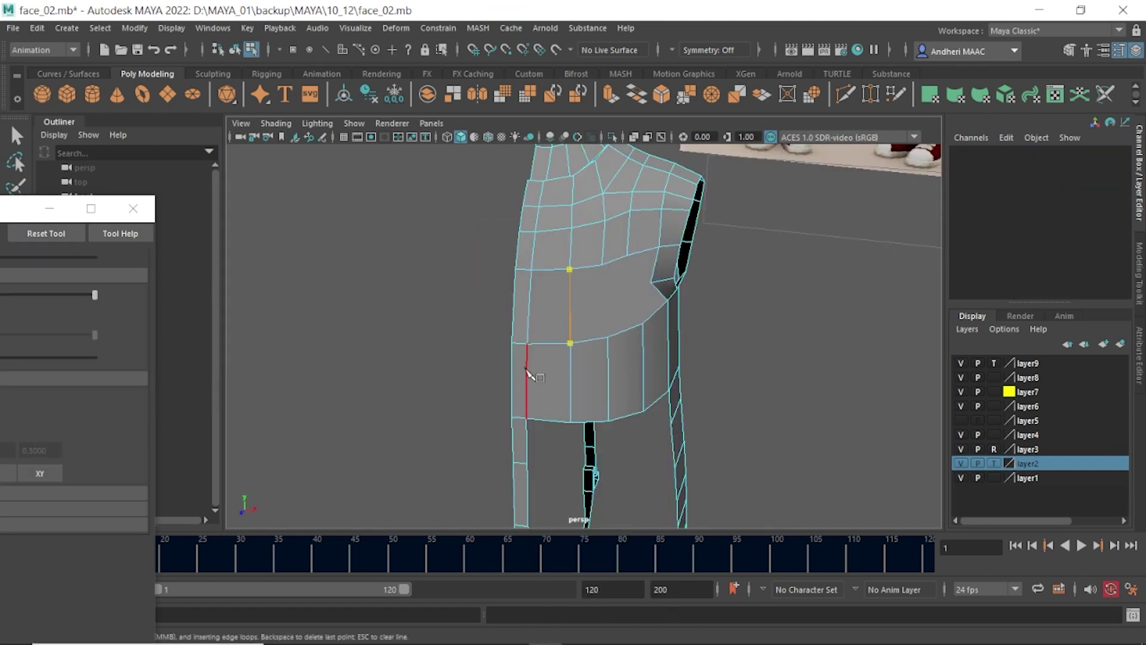
middle_drag(570, 343, 607, 336)
middle_drag(570, 270, 601, 265)
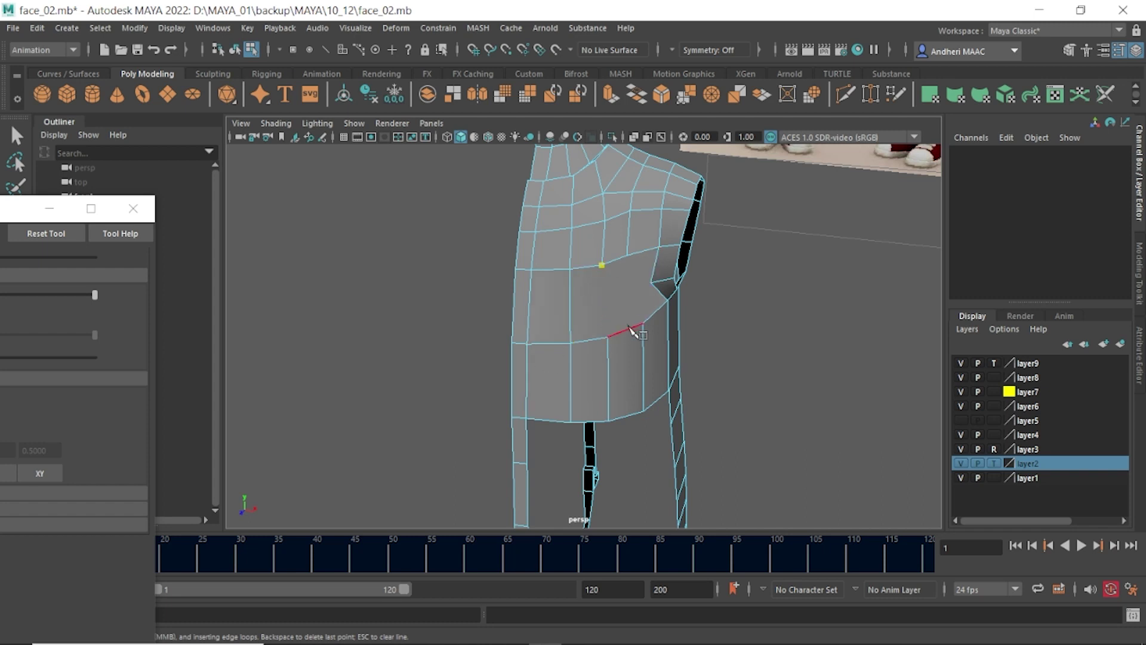
key(Escape)
click(627, 256)
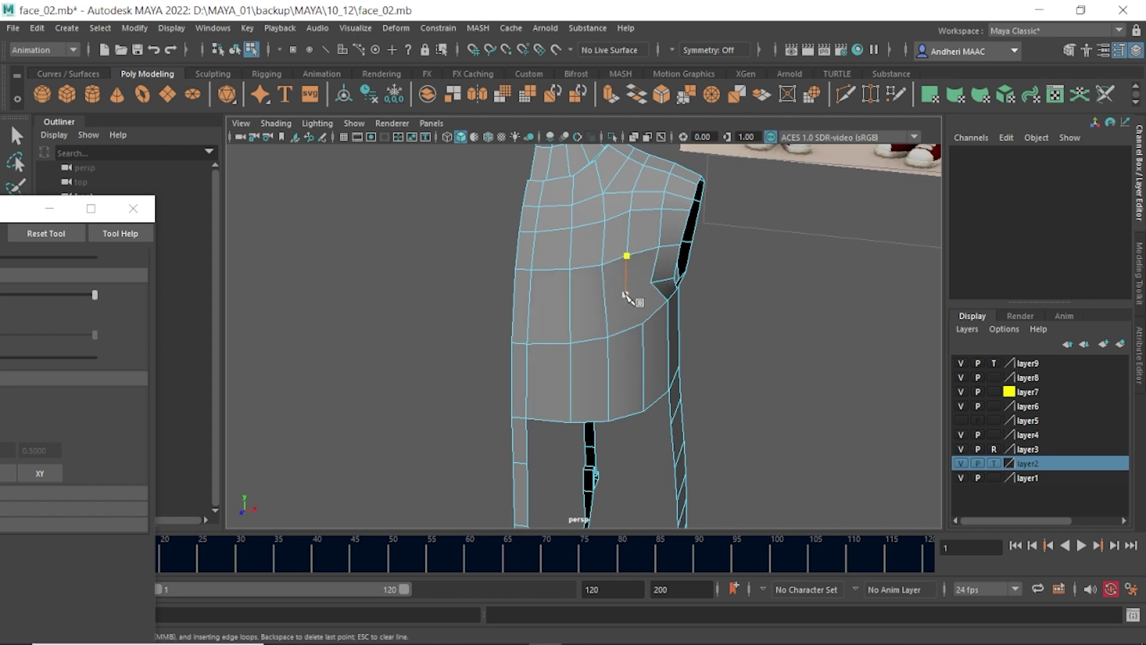
click(627, 289)
click(642, 325)
key(Escape)
- Cut a new edge line across the chest to the armhole edge
click(604, 298)
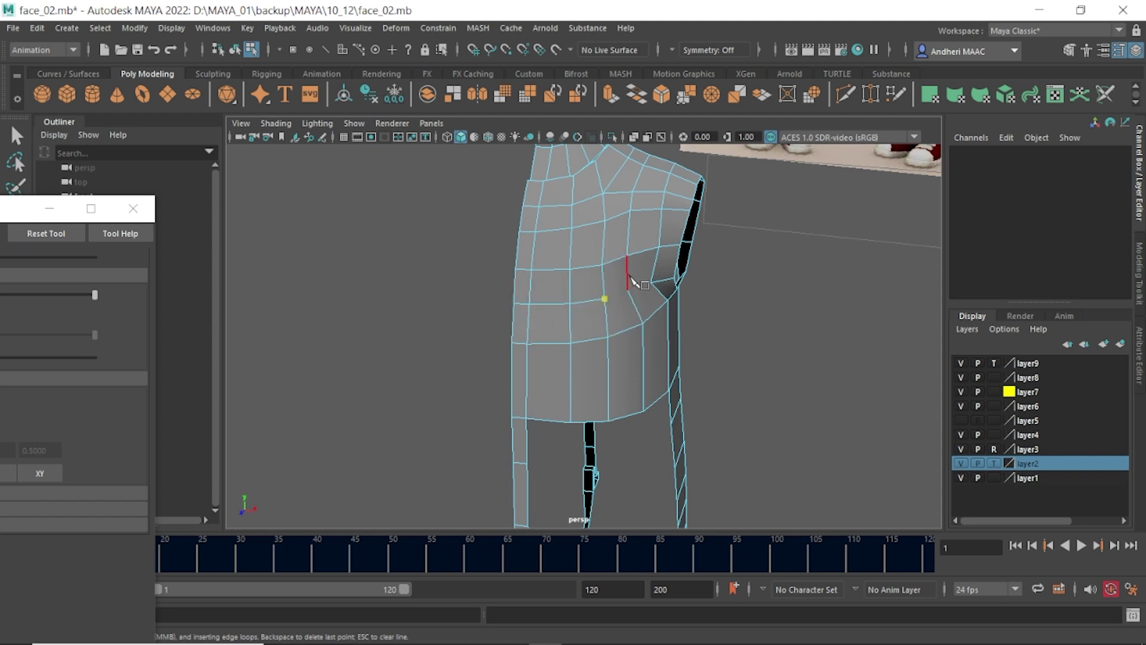
click(627, 290)
click(667, 301)
key(w)
alt+drag(657, 317, 711, 247)
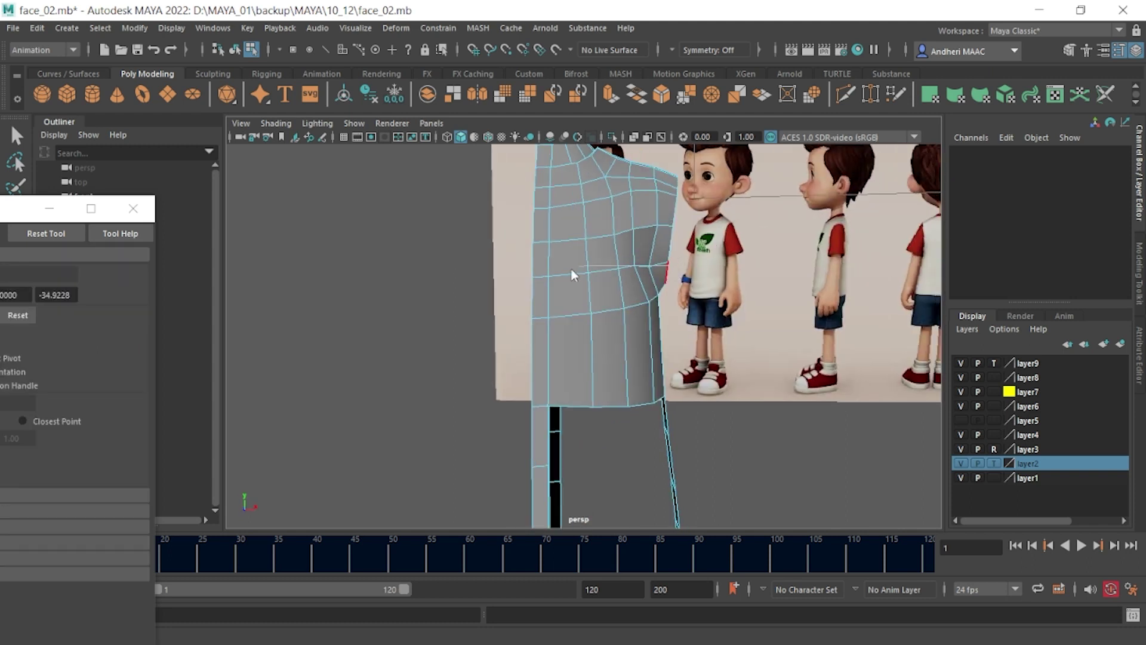
- Nudge a chest vertex near the armhole sideways, checking it against the reference
click(653, 268)
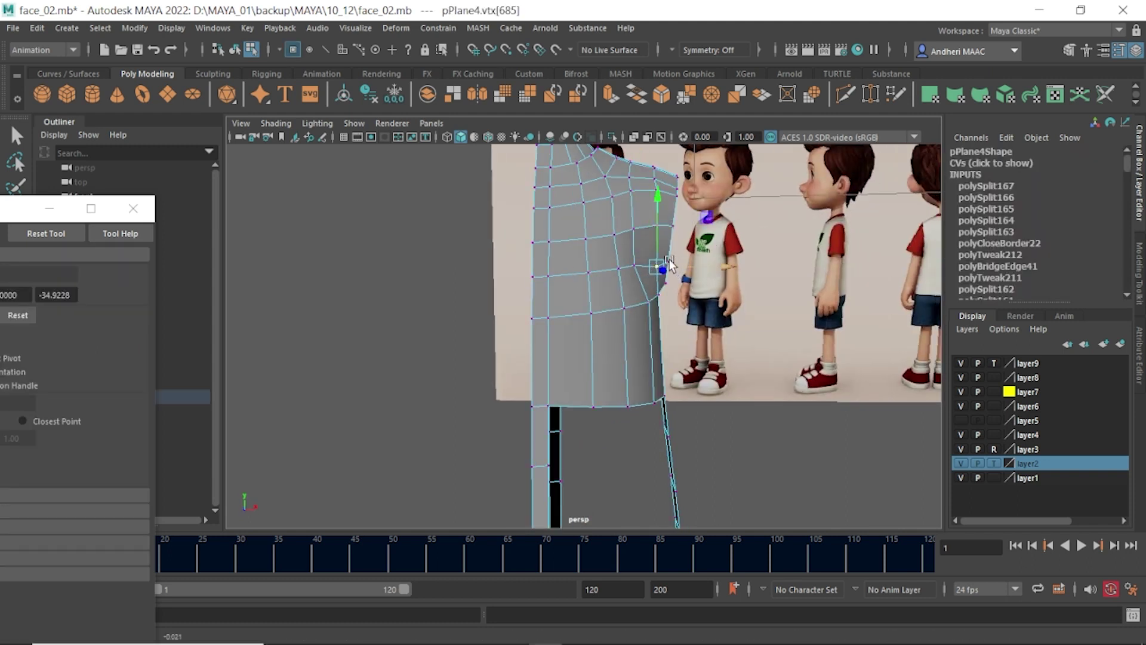
mouse_move(654, 269)
alt+mouse_down()
mouse_move(610, 190)
mouse_move(601, 206)
alt+mouse_up()
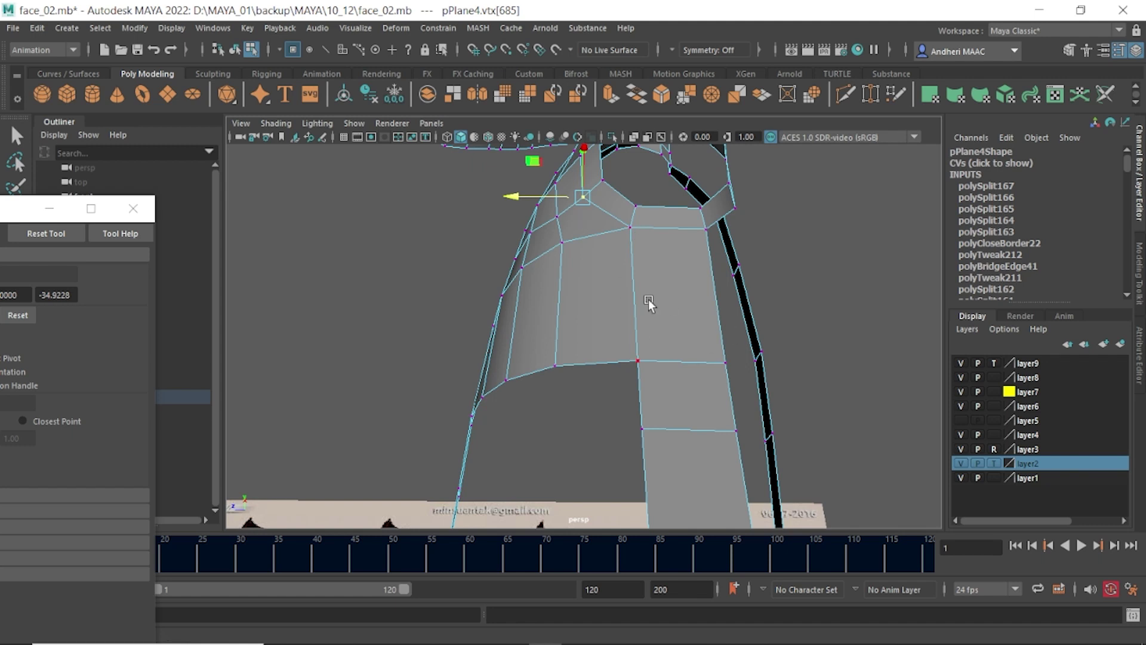
mouse_move(668, 228)
alt+mouse_down()
mouse_move(468, 335)
mouse_move(520, 335)
mouse_move(543, 402)
alt+mouse_up()
click(520, 336)
mouse_move(525, 358)
alt+mouse_down()
mouse_move(452, 320)
mouse_move(745, 260)
alt+mouse_up()
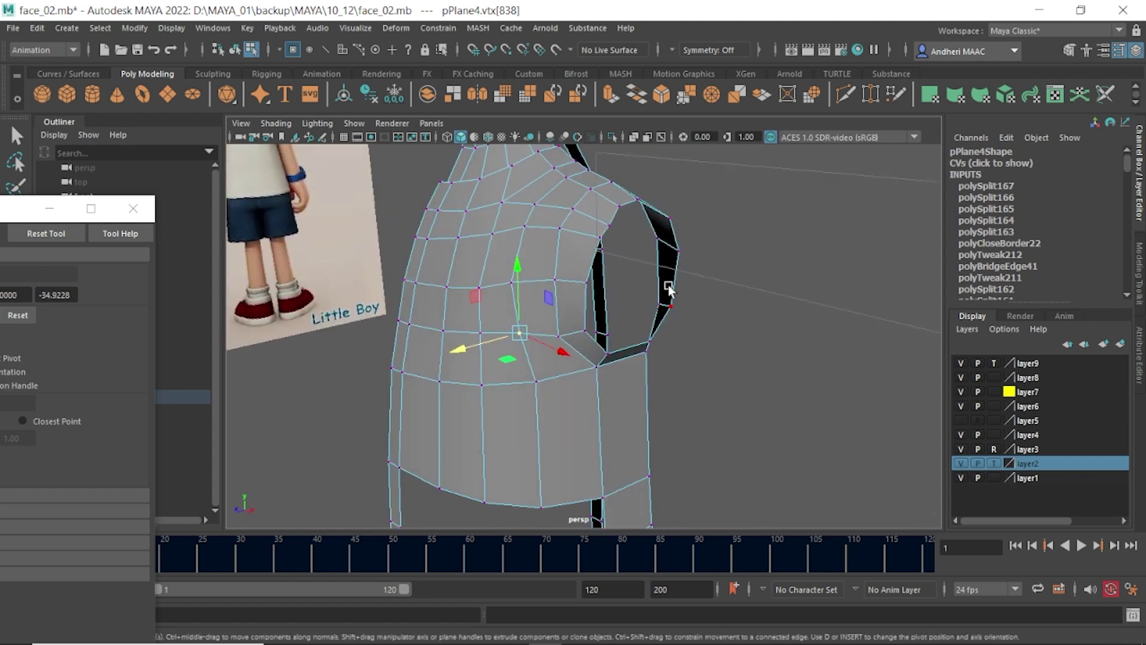
mouse_move(657, 287)
alt+mouse_down()
mouse_move(624, 326)
mouse_move(657, 320)
mouse_move(656, 369)
mouse_move(414, 302)
mouse_move(621, 331)
mouse_move(514, 345)
mouse_move(577, 241)
mouse_move(603, 299)
mouse_move(635, 294)
mouse_move(682, 398)
mouse_move(582, 292)
mouse_move(704, 317)
alt+mouse_up()
scroll(746, 332, up, 3)
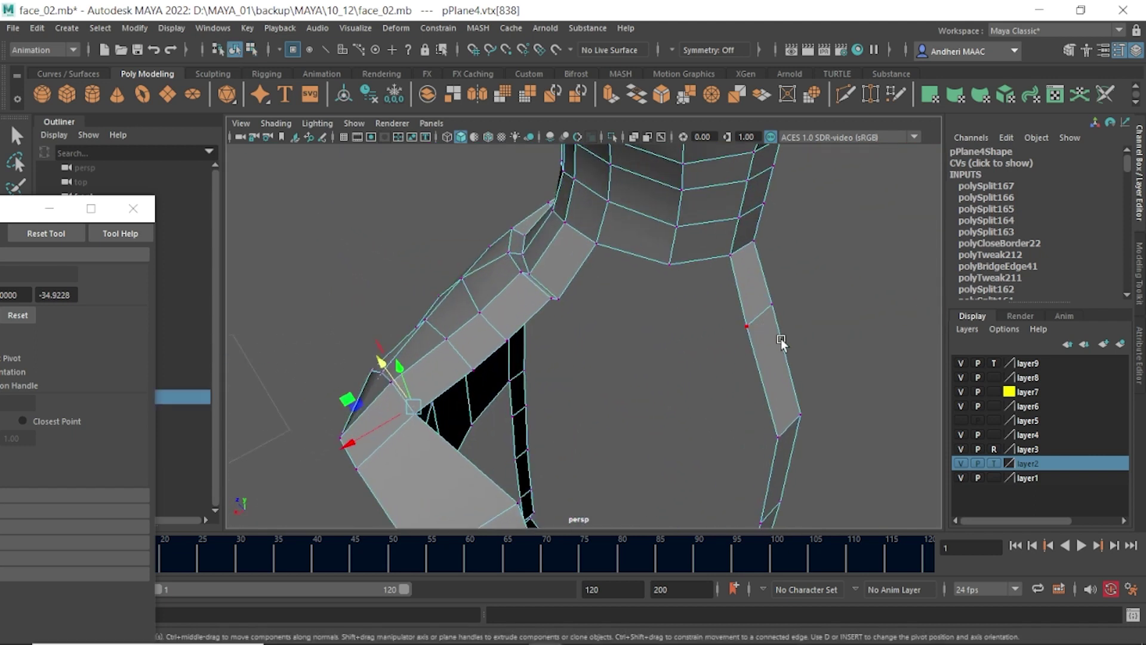
- Insert an edge loop across the leg strip and move it upward
shift+right_drag(781, 339, 707, 288)
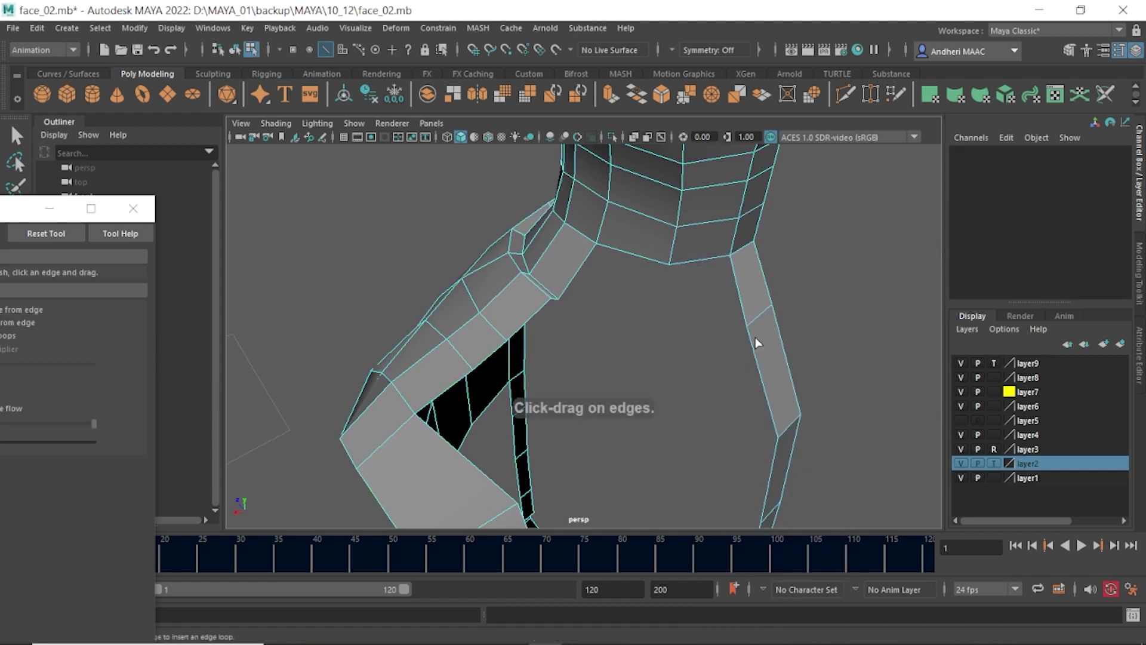
mouse_move(754, 338)
mouse_down()
mouse_move(781, 302)
mouse_move(768, 273)
mouse_up()
key(w)
mouse_move(749, 214)
mouse_down()
mouse_move(725, 270)
mouse_move(657, 298)
mouse_up()
- Bridge the two opposite hip edges with 1 middle division
click(579, 317)
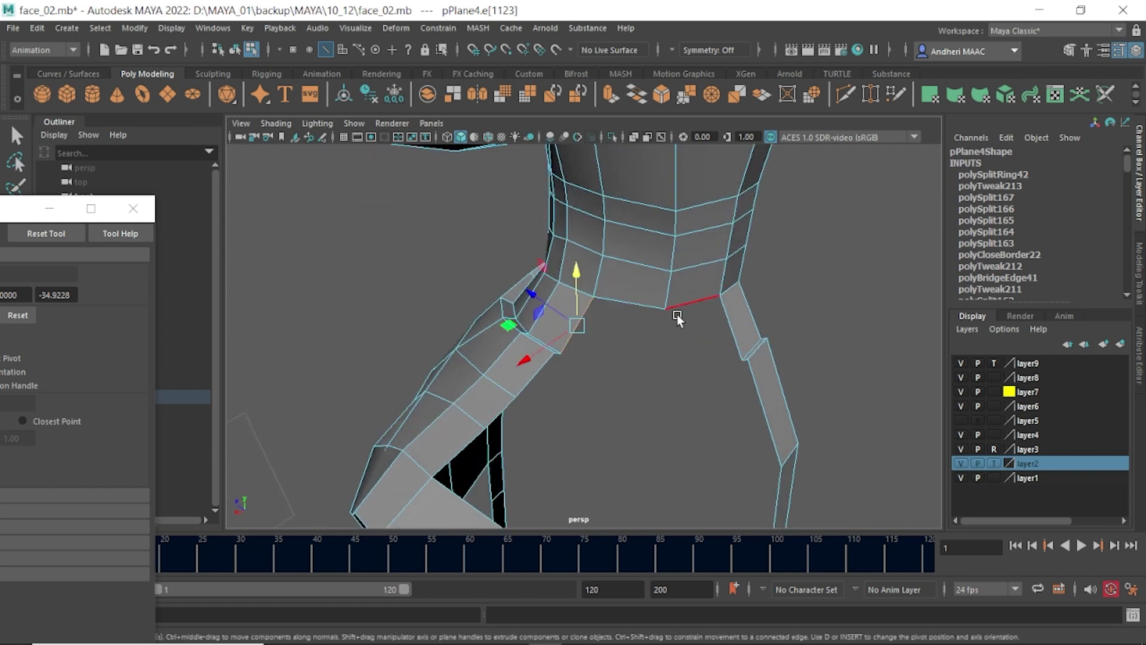
alt+drag(578, 318, 693, 317)
shift+click(688, 351)
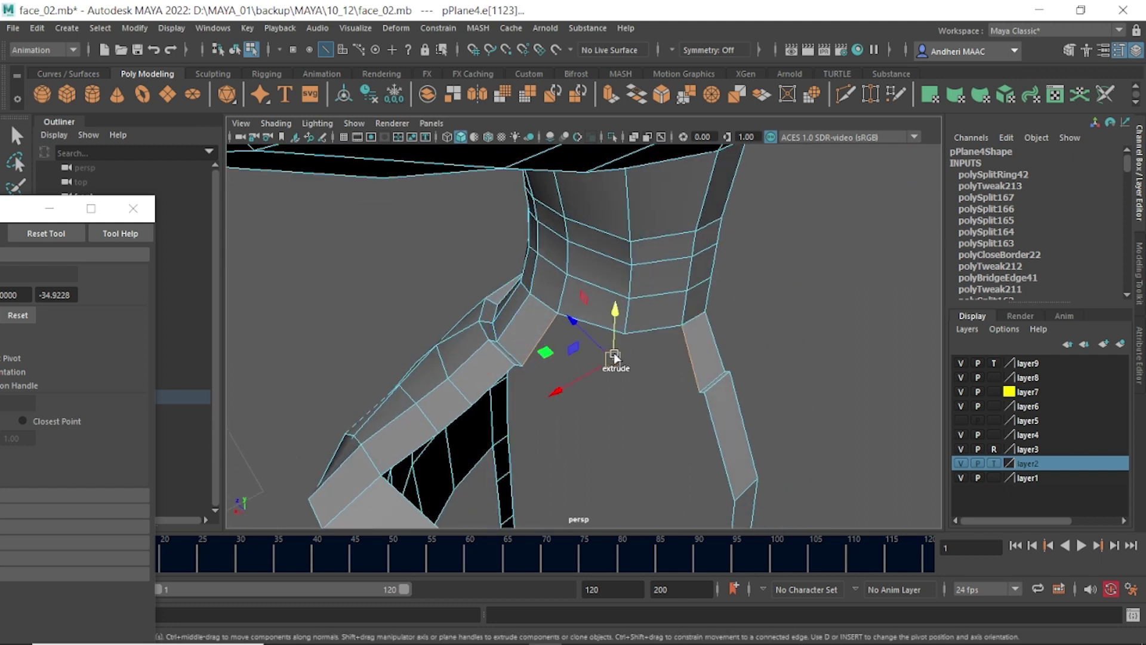
shift+right_drag(615, 358, 617, 525)
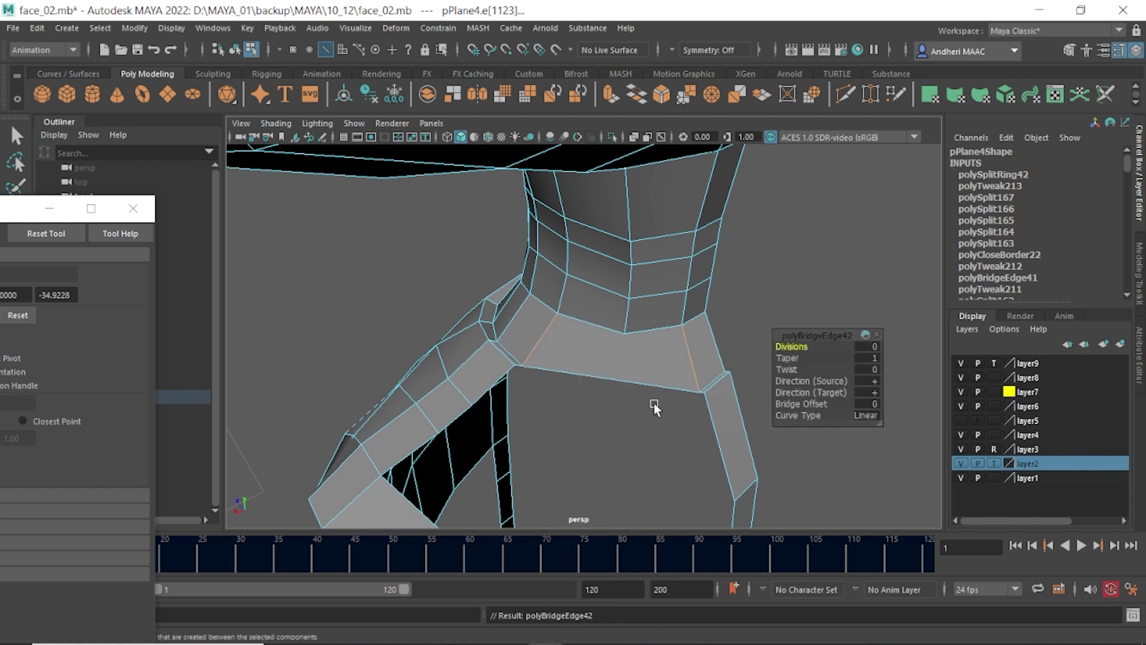
drag(791, 346, 803, 346)
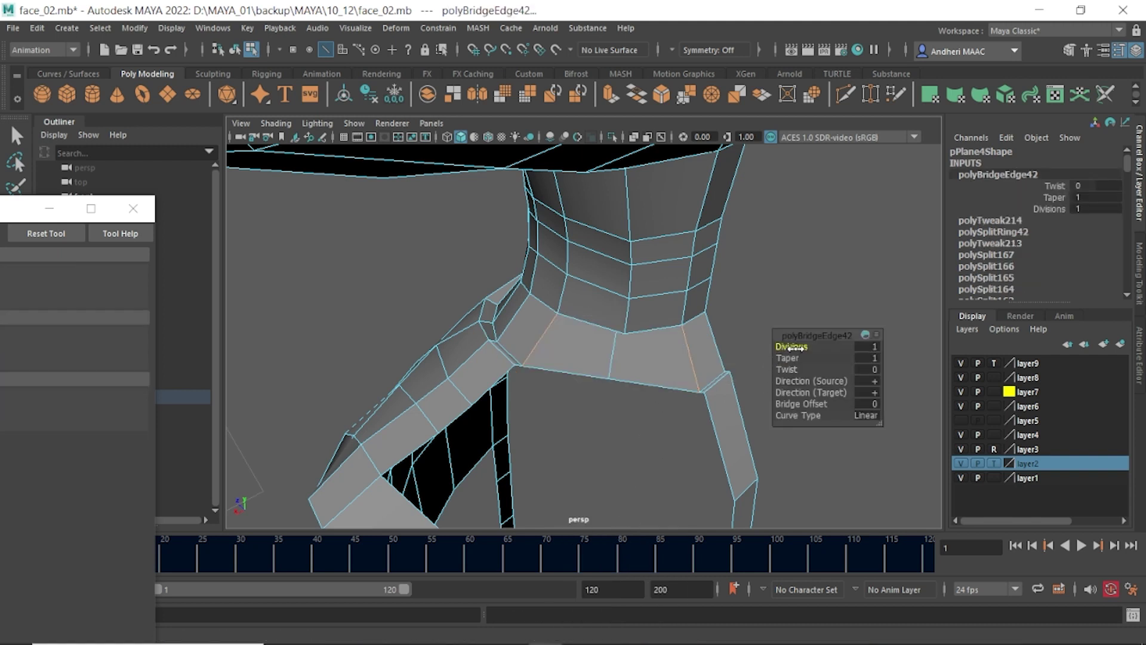
- Slide the bridge's middle edge along the bridge
click(603, 355)
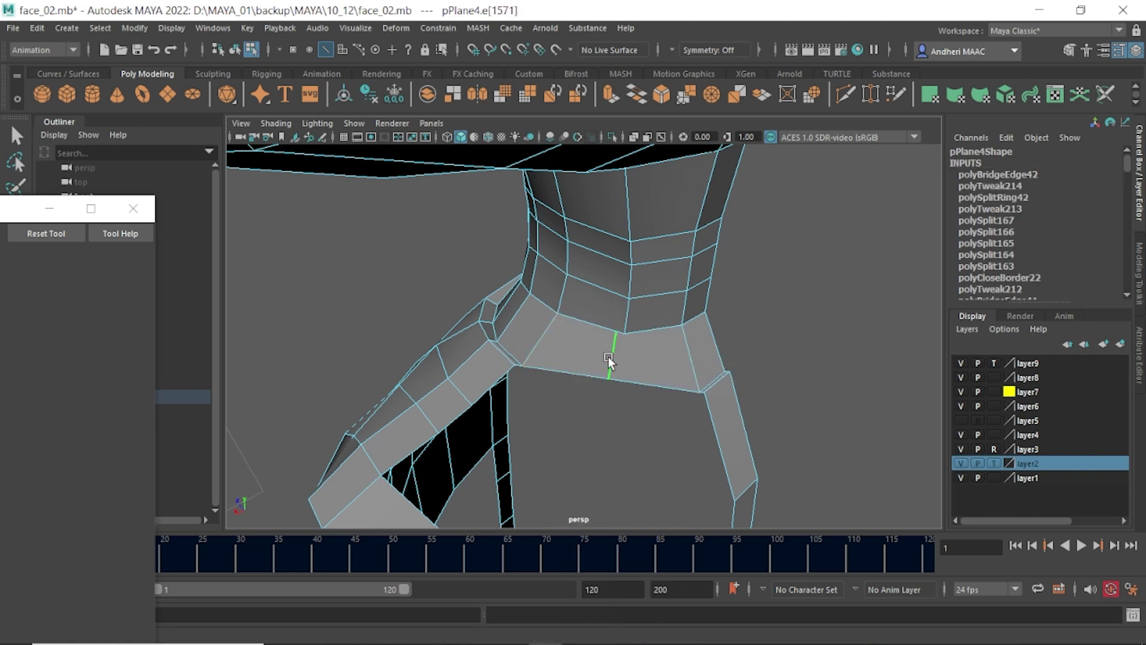
key(w)
ctrl+shift+drag(578, 318, 581, 331)
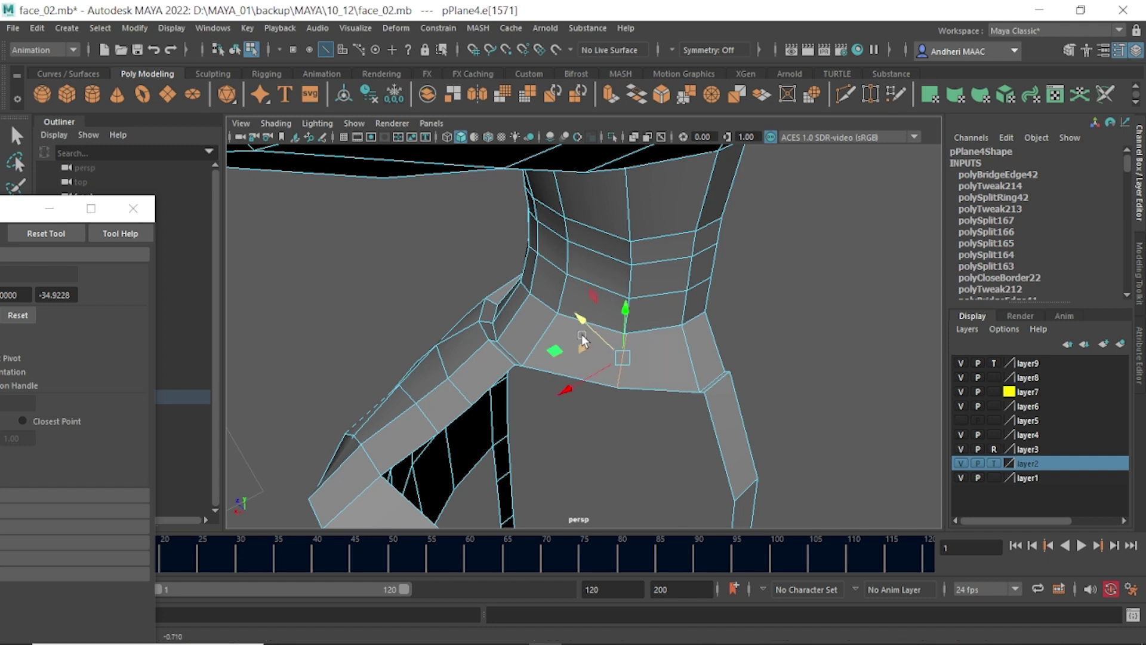
ctrl+shift+drag(563, 397, 564, 391)
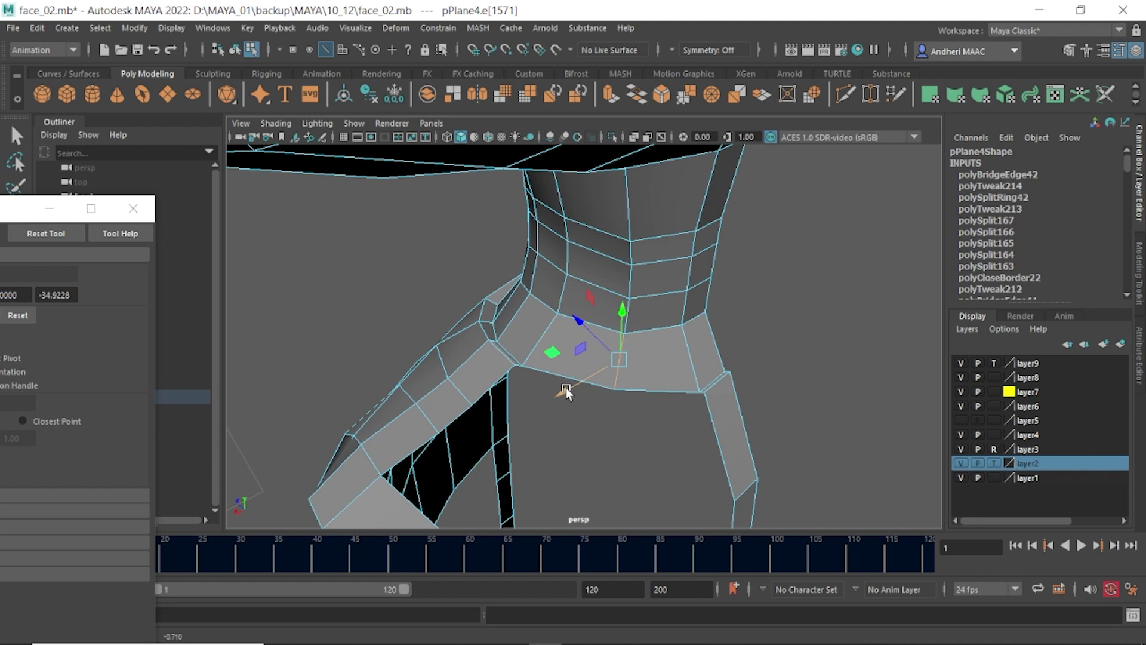
- Merge the overlapping vertices at the waist seam
right_drag(614, 371, 604, 368)
drag(609, 328, 614, 325)
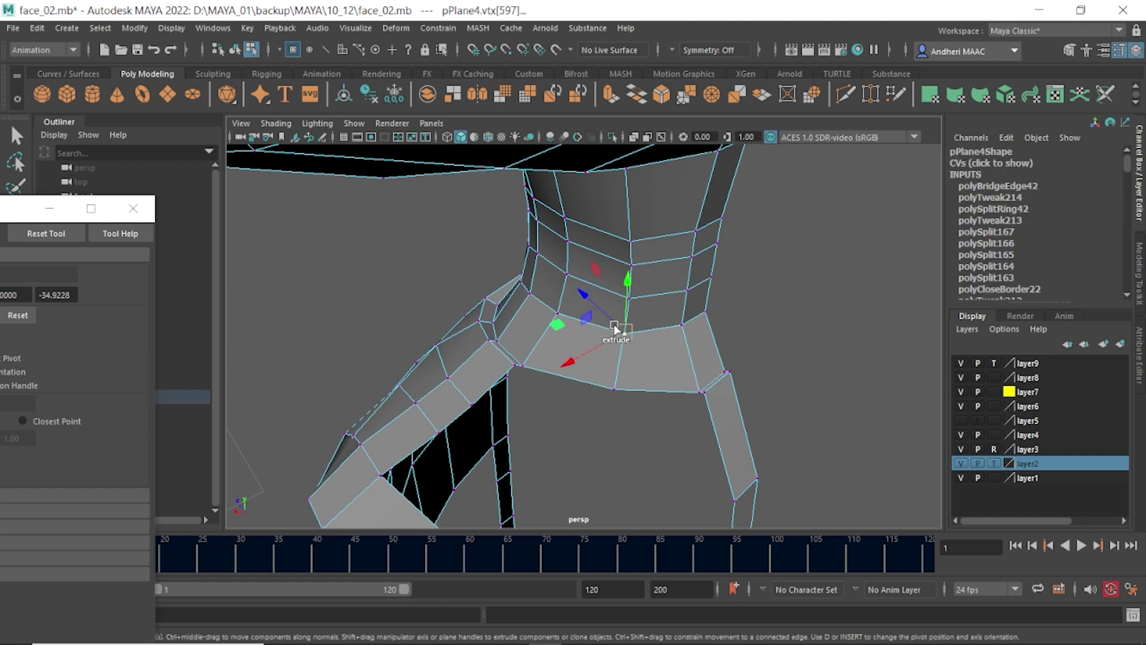
shift+right_drag(614, 324, 662, 270)
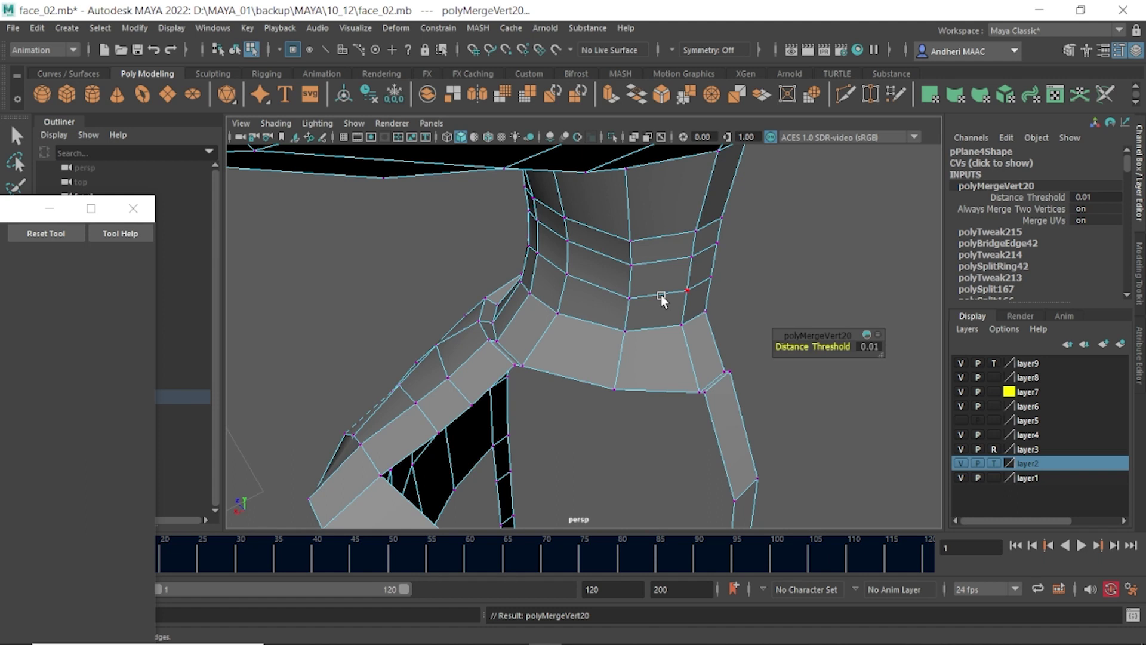
alt+drag(651, 328, 647, 334)
alt+middle_drag(648, 334, 651, 342)
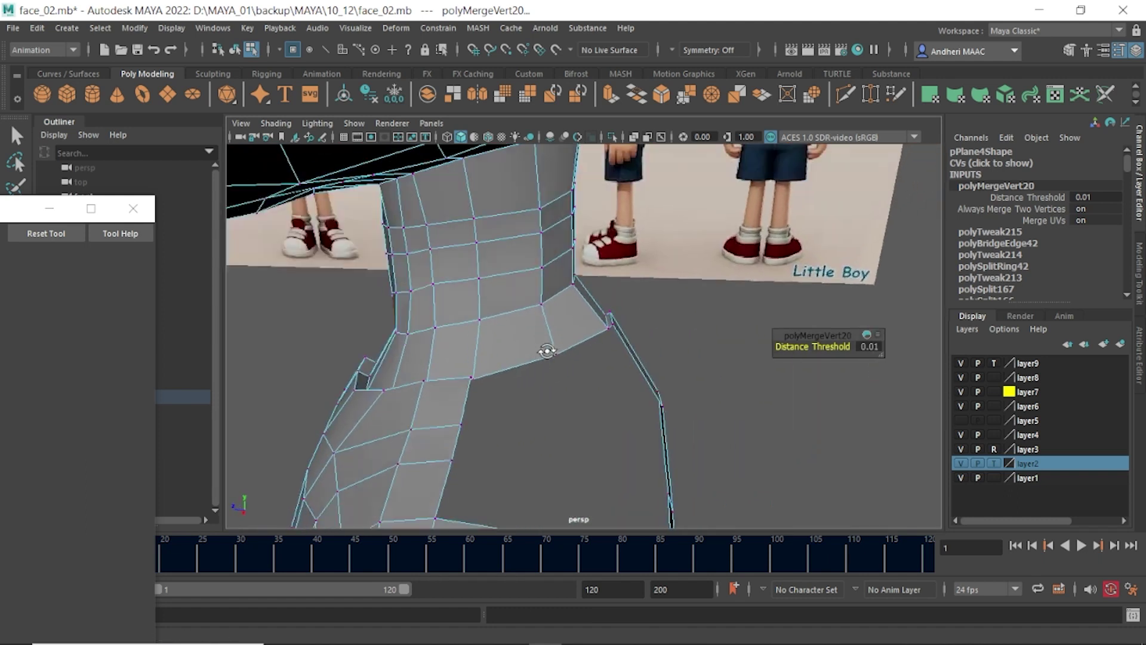
- Move corner vertices along the depth axis, pulling one down and outward to follow the reference
mouse_move(651, 342)
alt+mouse_down()
mouse_move(550, 332)
mouse_move(561, 354)
alt+mouse_up()
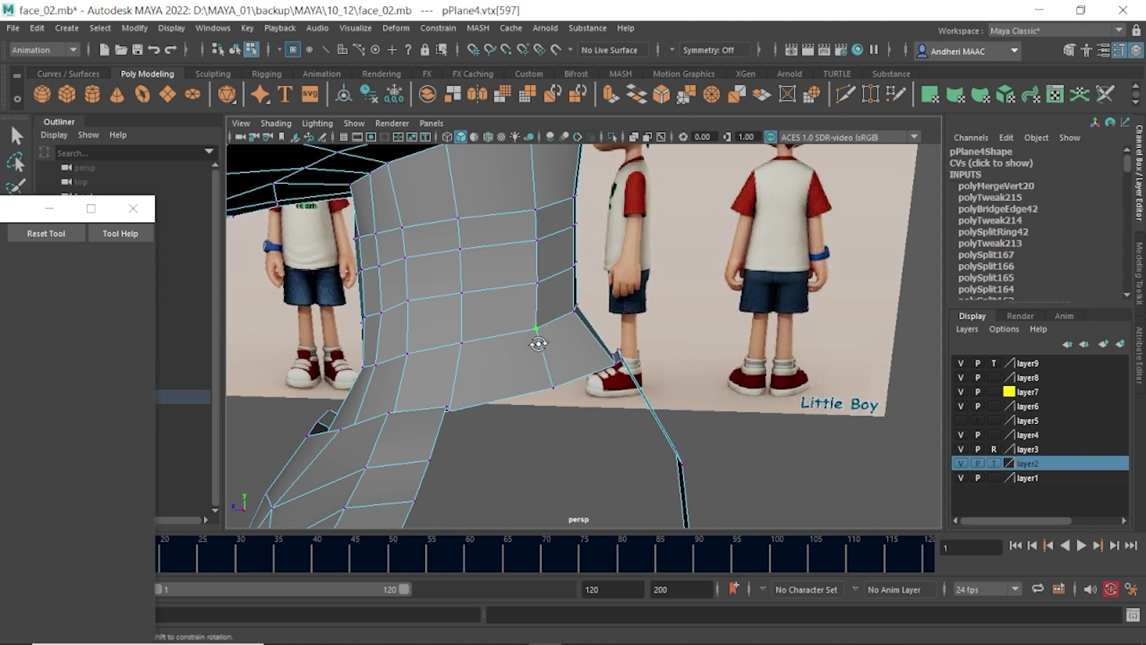
mouse_move(549, 345)
alt+mouse_down()
mouse_move(560, 350)
mouse_move(548, 374)
alt+mouse_up()
key(w)
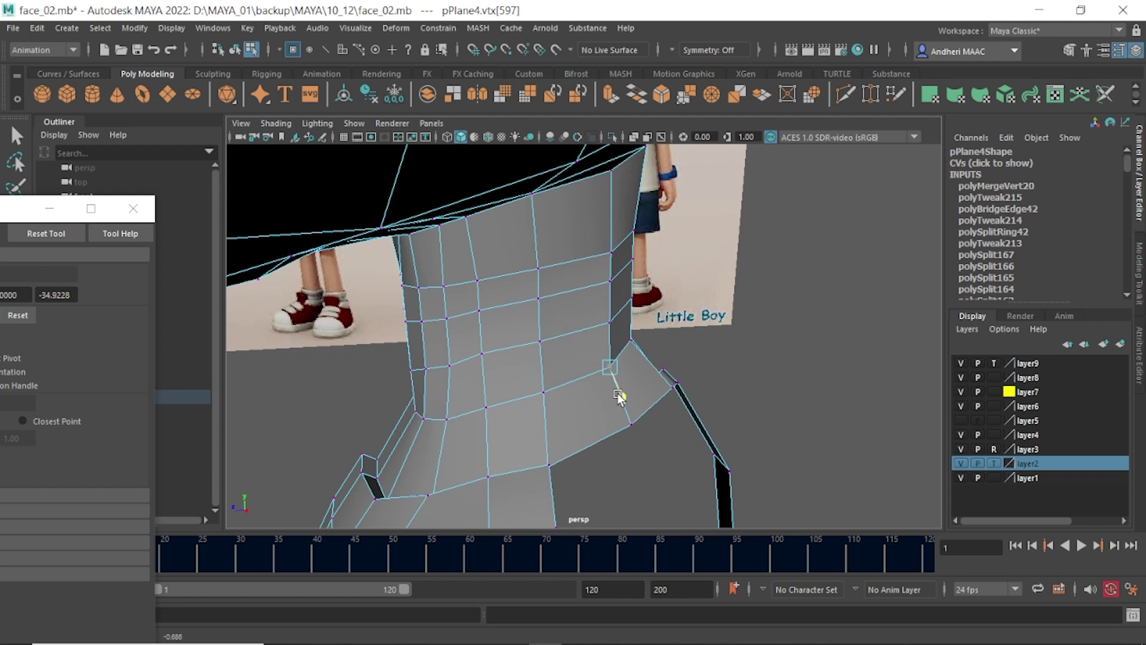
click(620, 396)
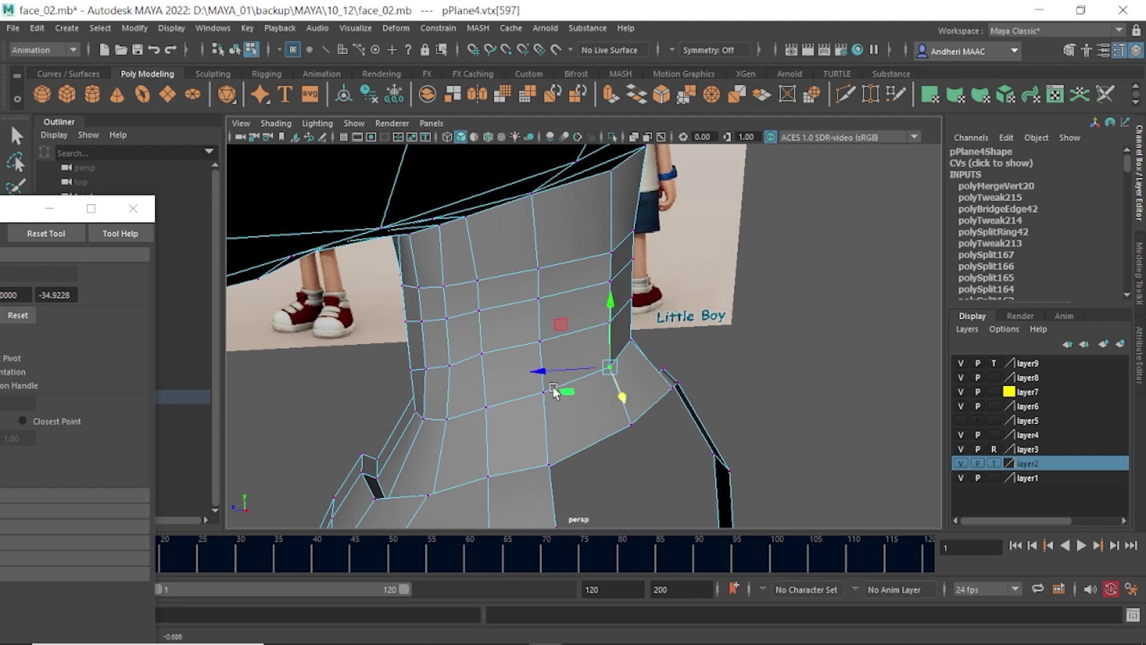
mouse_move(555, 388)
alt+mouse_down()
mouse_move(522, 385)
mouse_move(557, 377)
mouse_move(558, 410)
alt+mouse_up()
click(532, 395)
drag(496, 430, 489, 438)
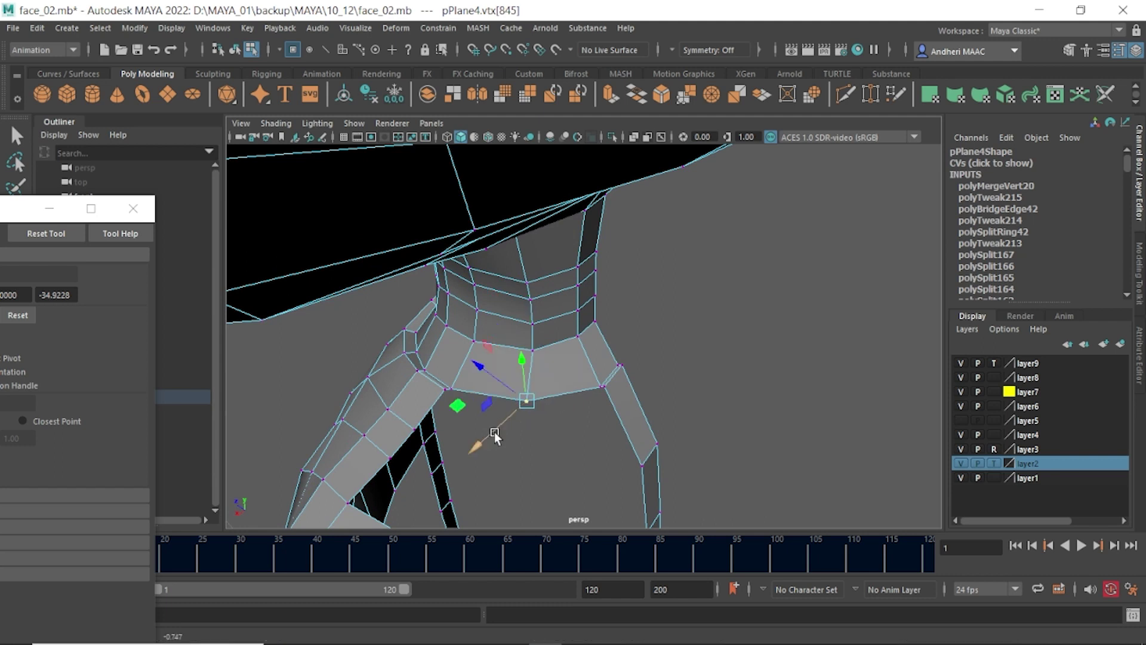
mouse_move(480, 372)
alt+mouse_down()
mouse_move(537, 367)
mouse_move(609, 327)
mouse_move(610, 306)
alt+mouse_up()
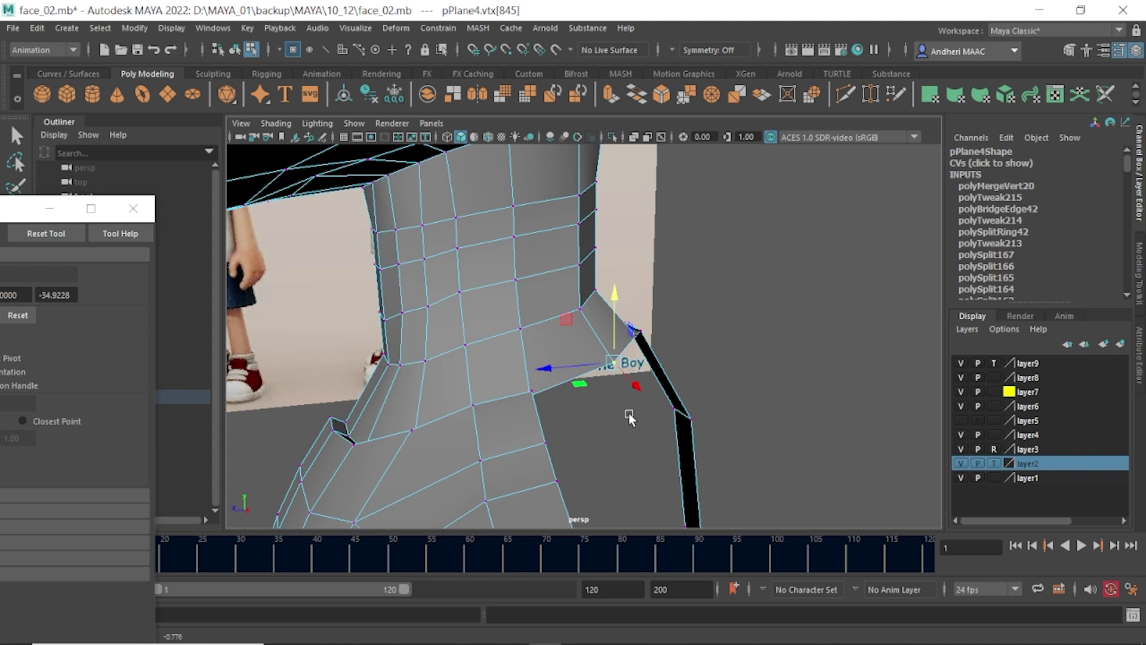
mouse_move(629, 418)
alt+mouse_down()
mouse_move(577, 416)
mouse_move(609, 435)
alt+mouse_up()
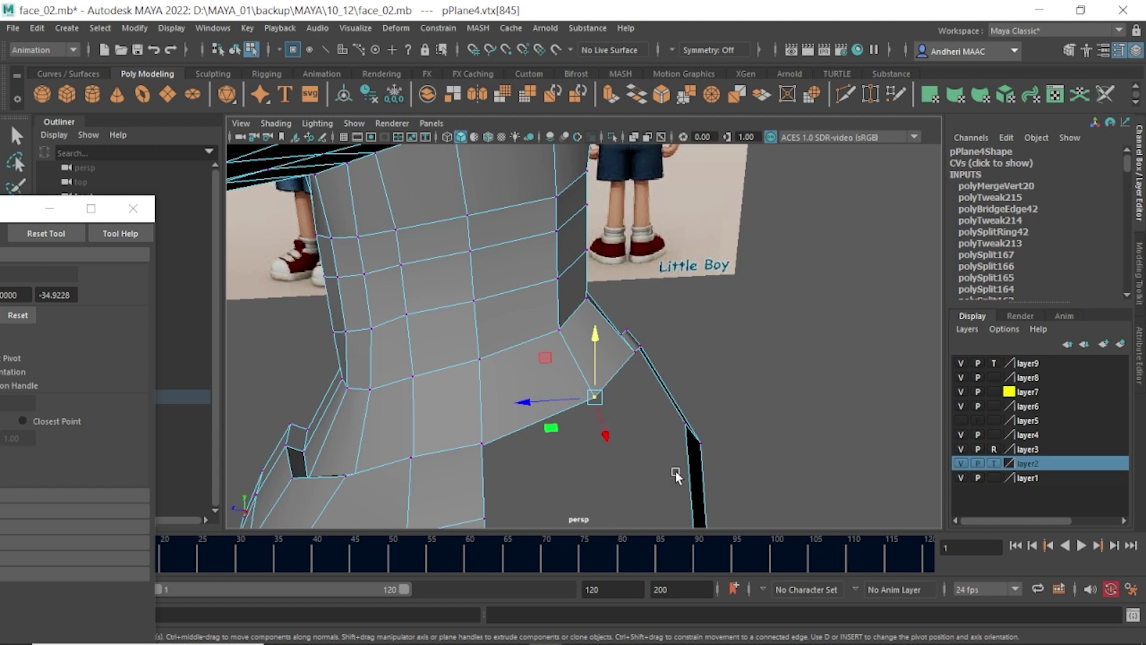
alt+drag(634, 335, 636, 324)
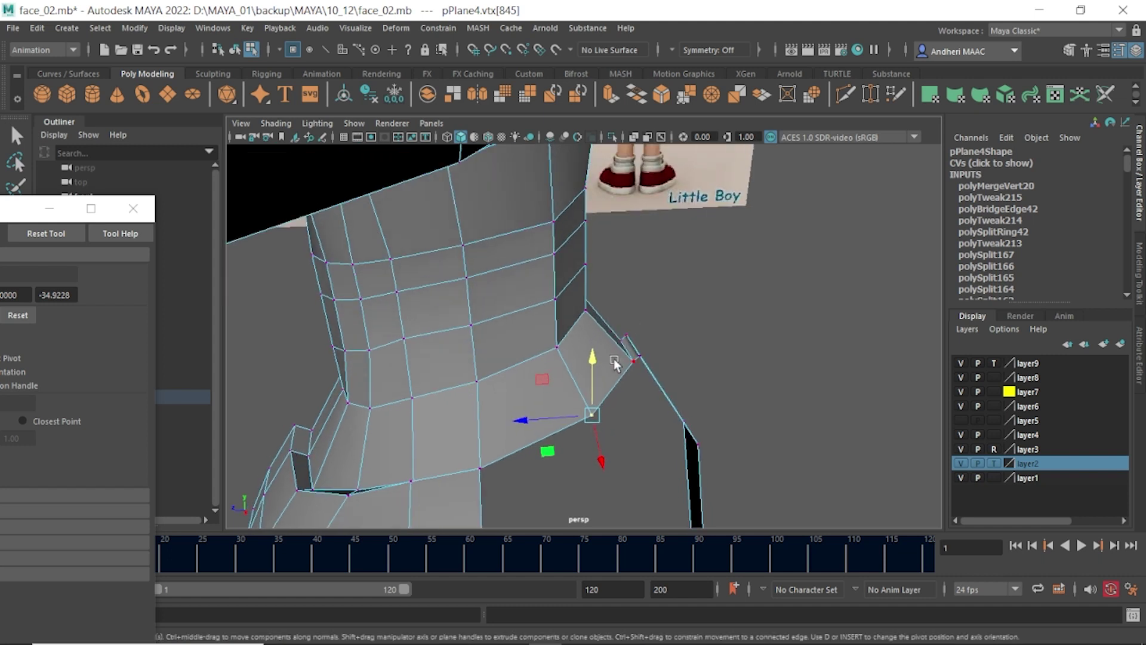
key(F10)
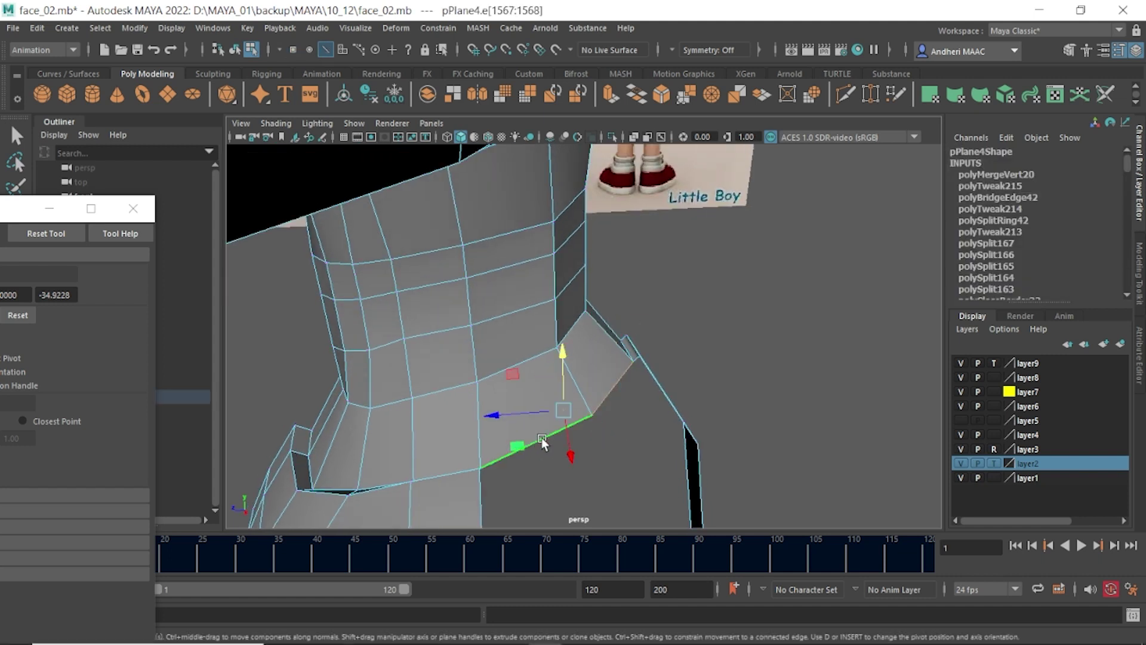
- Extrude the two shoulder border edges and shift the new strip sideways
shift+click(542, 438)
alt+drag(564, 440, 693, 358)
shift+right_drag(694, 358, 701, 397)
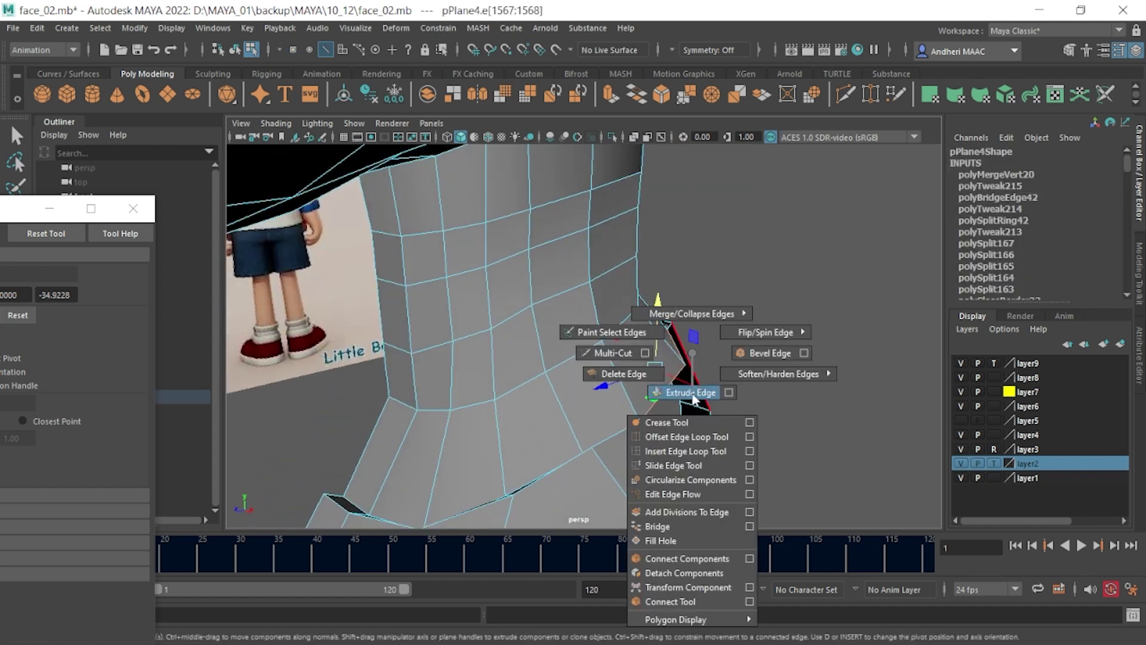
mouse_move(655, 370)
mouse_down()
mouse_move(516, 396)
mouse_move(524, 434)
mouse_move(360, 334)
mouse_move(618, 337)
mouse_move(435, 325)
mouse_move(560, 353)
mouse_up()
click(532, 313)
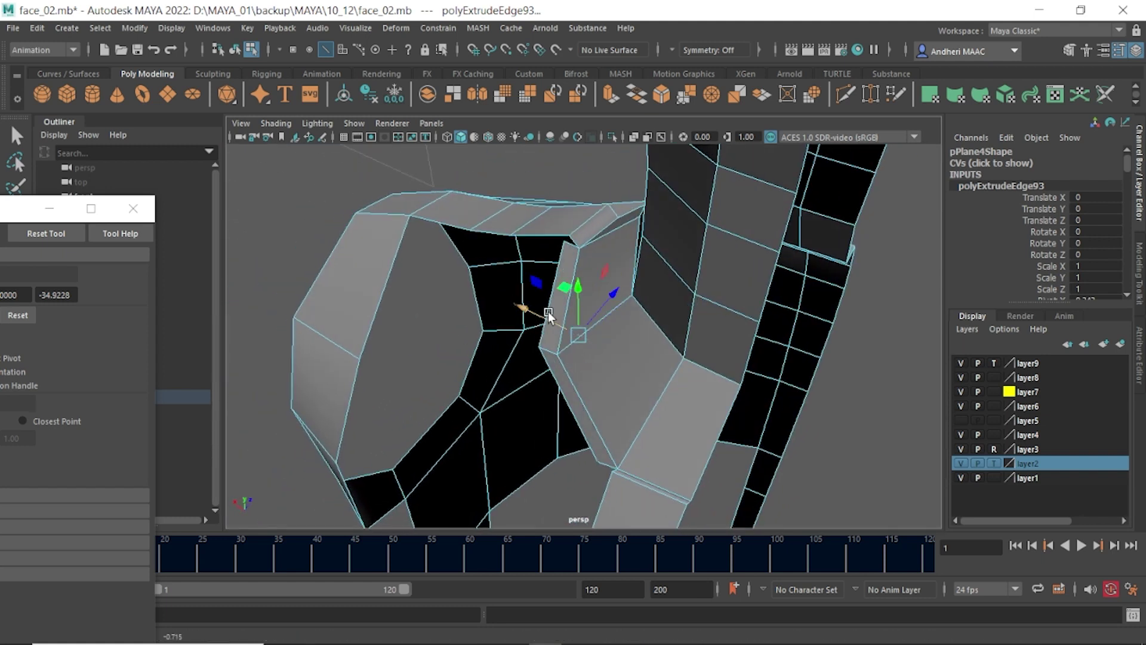
mouse_move(532, 310)
alt+mouse_down()
mouse_move(568, 314)
mouse_move(580, 199)
alt+mouse_up()
- Merge the strip's top-edge vertices and its stray corner vertices into the mesh
key(F9)
shift+right_drag(557, 214, 575, 119)
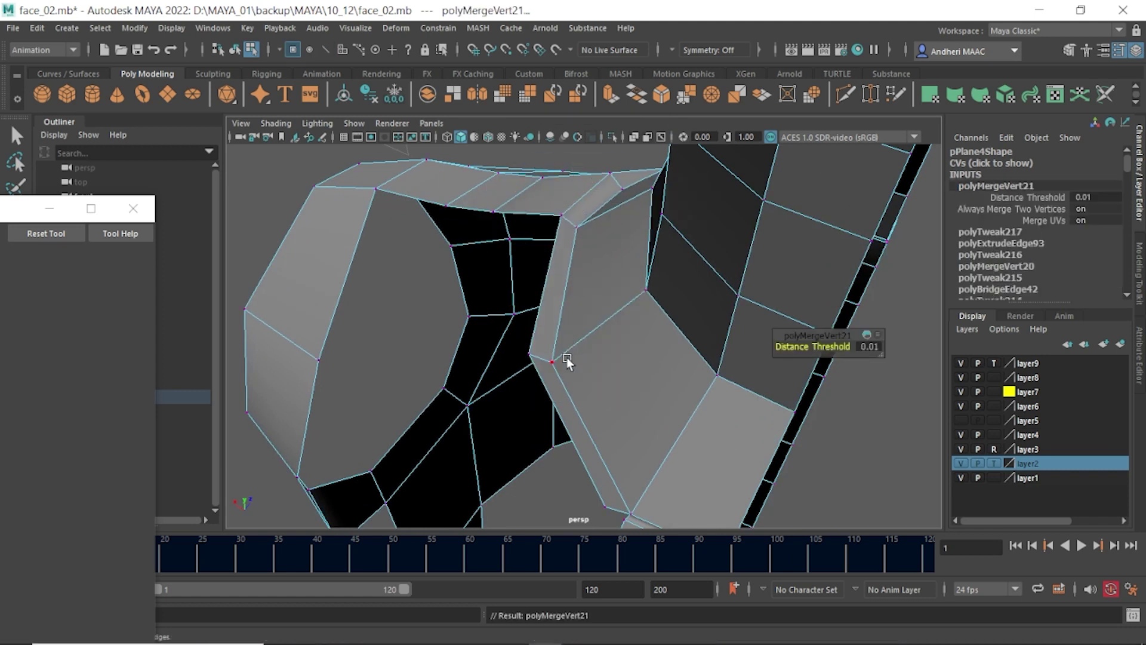
alt+drag(601, 449, 465, 419)
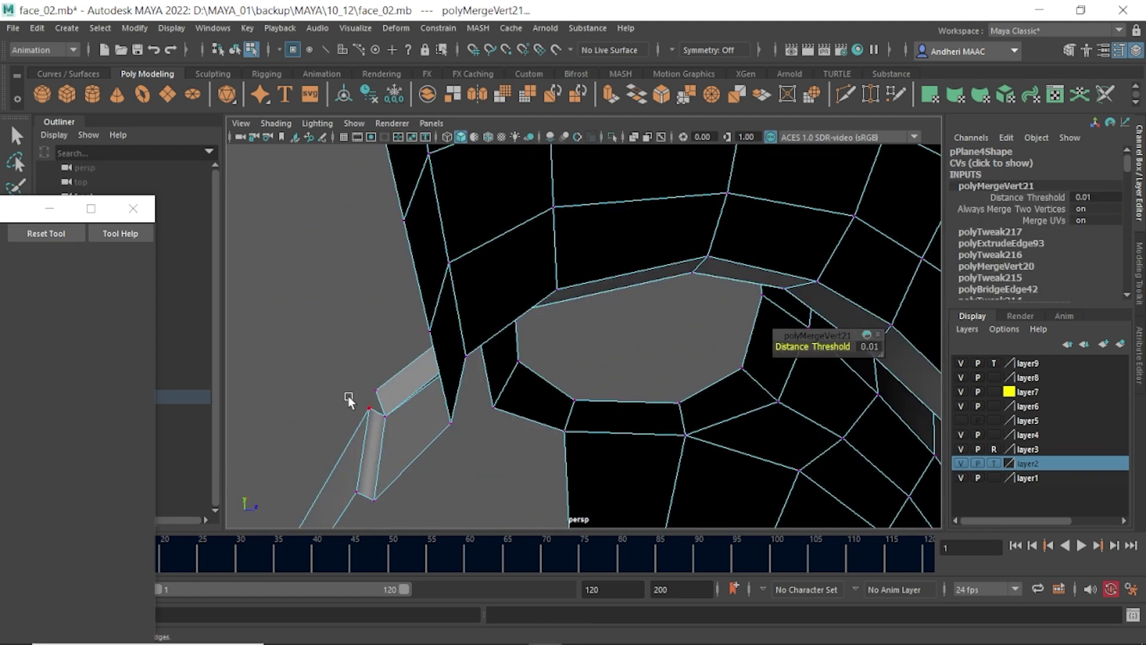
drag(375, 401, 375, 402)
shift+right_drag(376, 319, 470, 274)
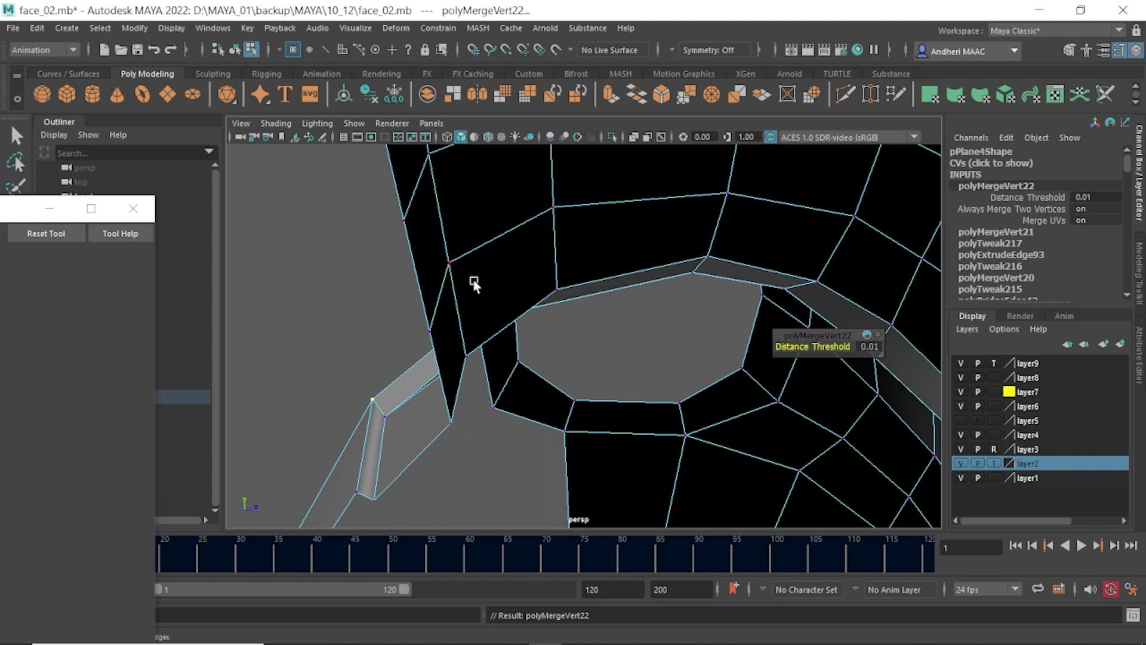
mouse_move(473, 283)
alt+mouse_down()
mouse_move(543, 289)
mouse_move(701, 271)
mouse_move(795, 286)
mouse_move(607, 227)
mouse_move(468, 289)
mouse_move(486, 350)
mouse_move(417, 235)
alt+mouse_up()
mouse_move(418, 236)
alt+middle_down()
mouse_move(502, 185)
mouse_move(396, 250)
alt+middle_up()
mouse_move(397, 251)
alt+mouse_down()
mouse_move(650, 312)
mouse_move(674, 299)
alt+mouse_up()
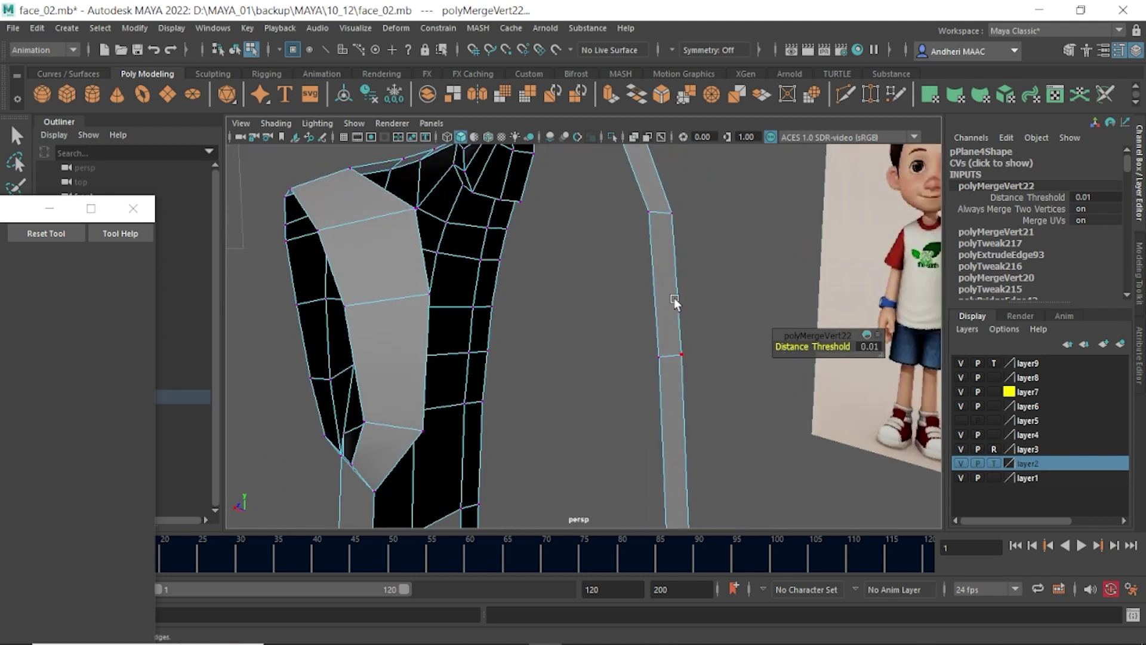
mouse_move(674, 299)
right_down()
mouse_move(699, 262)
mouse_move(593, 282)
right_up()
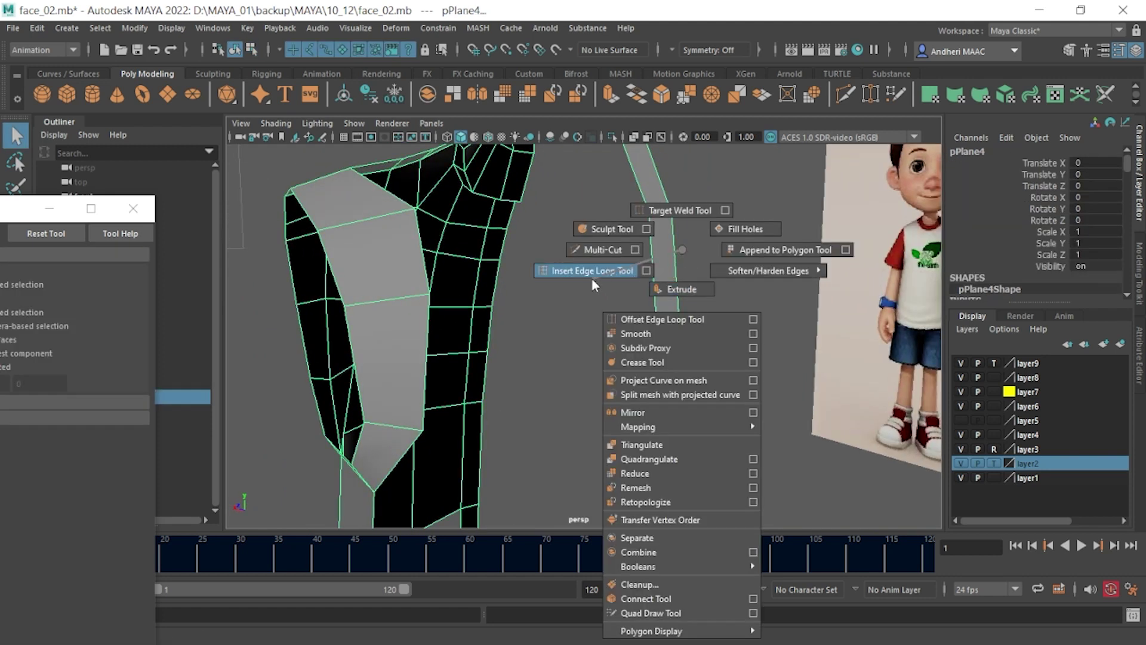
- Insert an edge loop across the narrow side strip and frame its new vertices
click(655, 289)
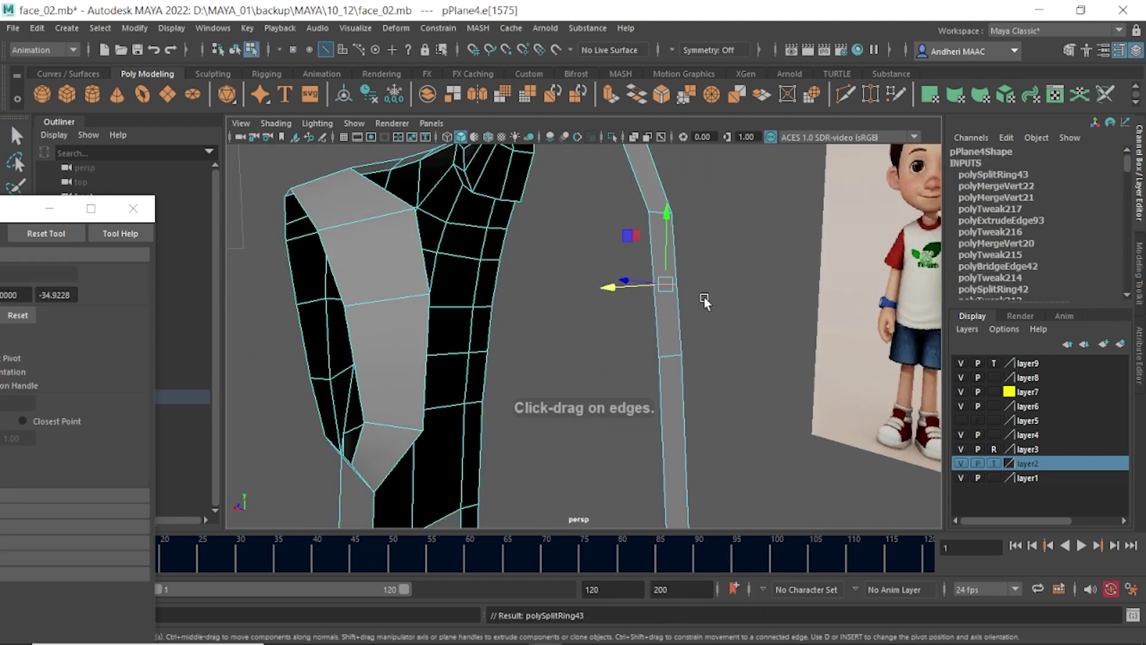
alt+drag(655, 288, 735, 299)
key(w)
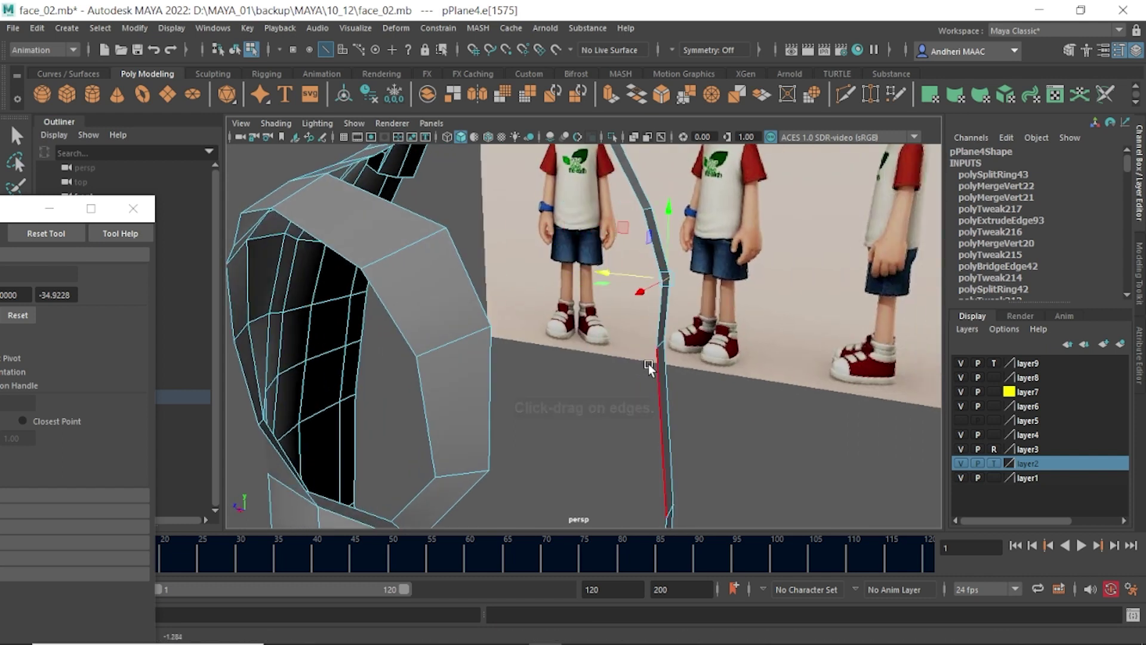
key(f)
key(ctrl+F9)
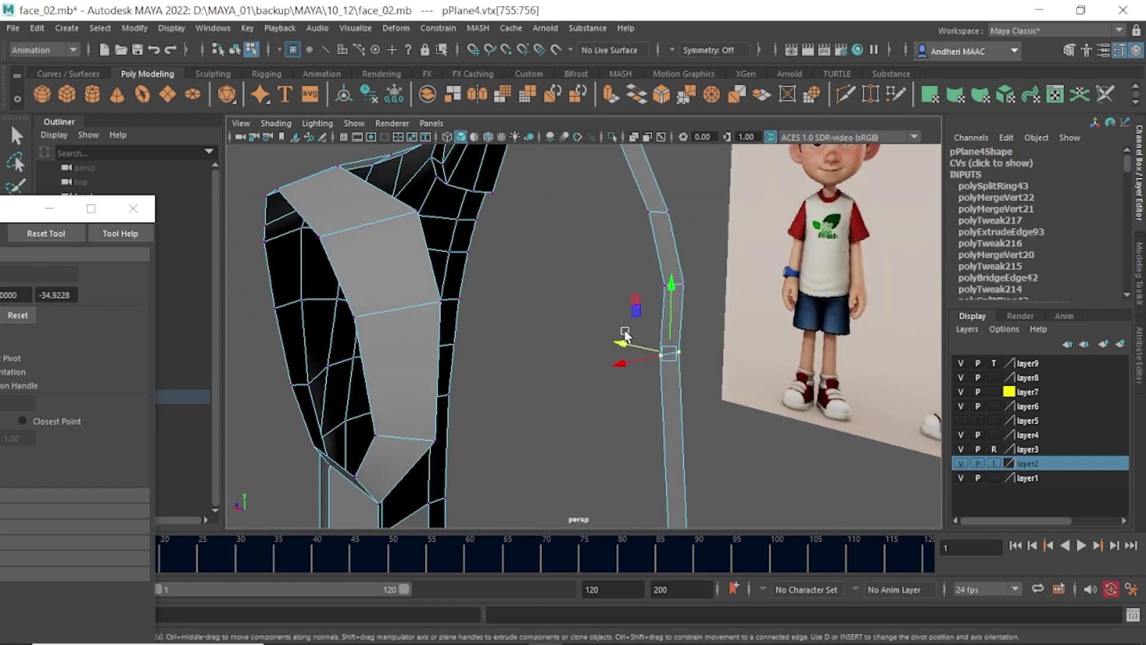
mouse_move(627, 345)
alt+mouse_down()
mouse_move(502, 320)
mouse_move(532, 335)
mouse_move(509, 345)
mouse_move(597, 322)
mouse_move(513, 307)
mouse_move(644, 354)
alt+mouse_up()
- Nudge the strip's vertical edge slightly, then select the shoulder patch's border edge
key(F8)
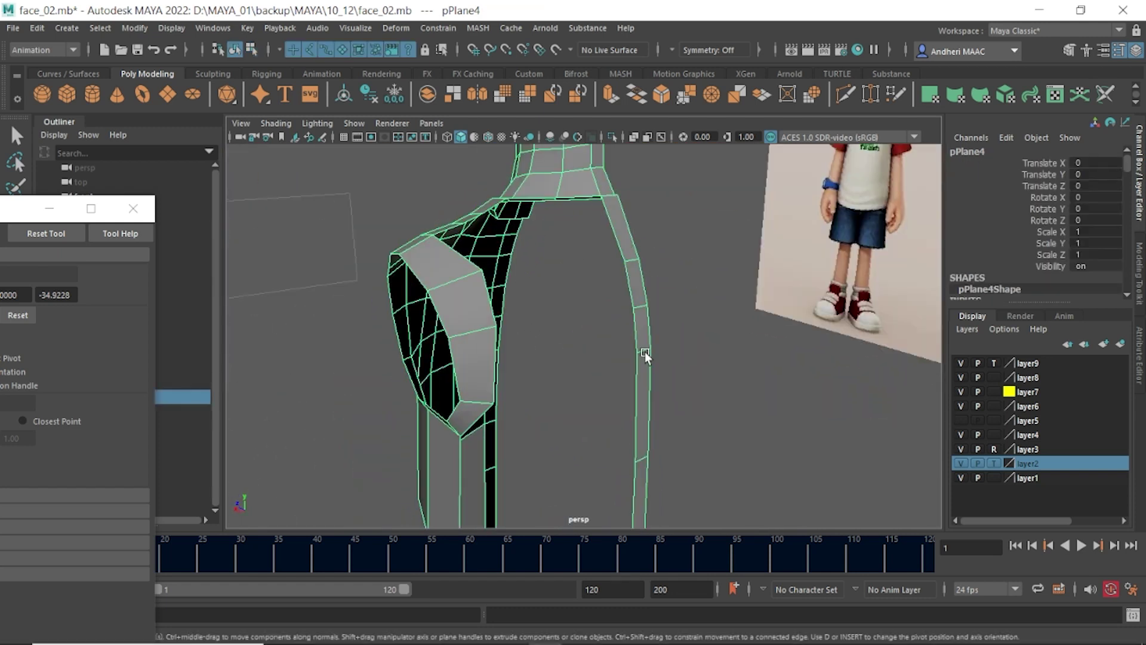
key(F10)
click(638, 340)
click(648, 309)
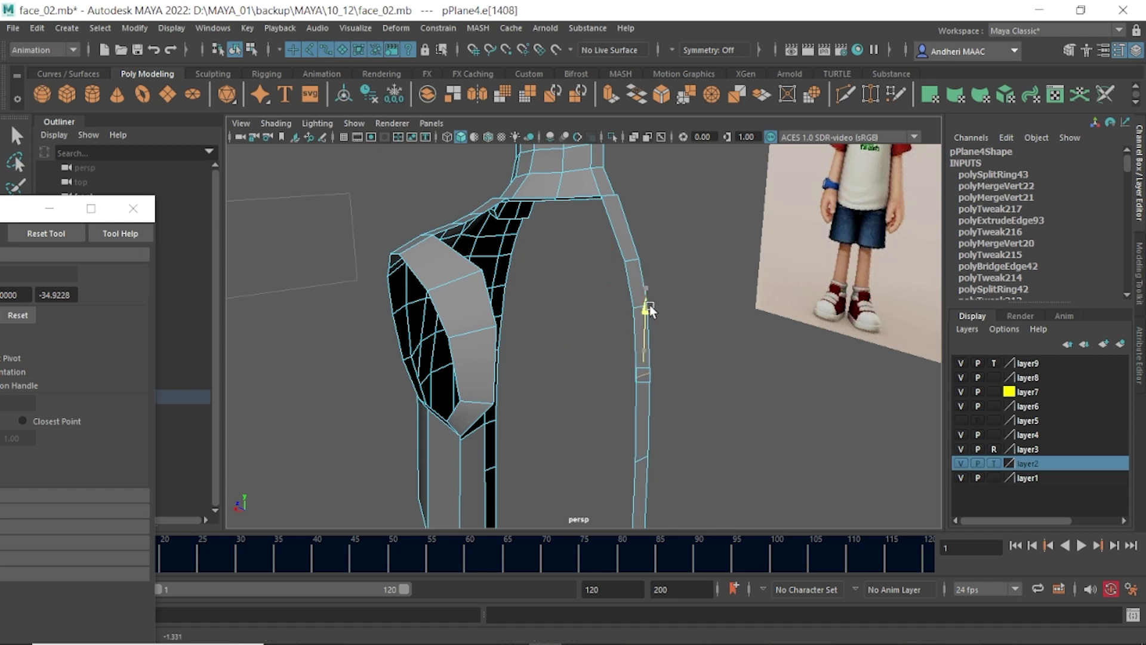
middle_drag(602, 360, 586, 364)
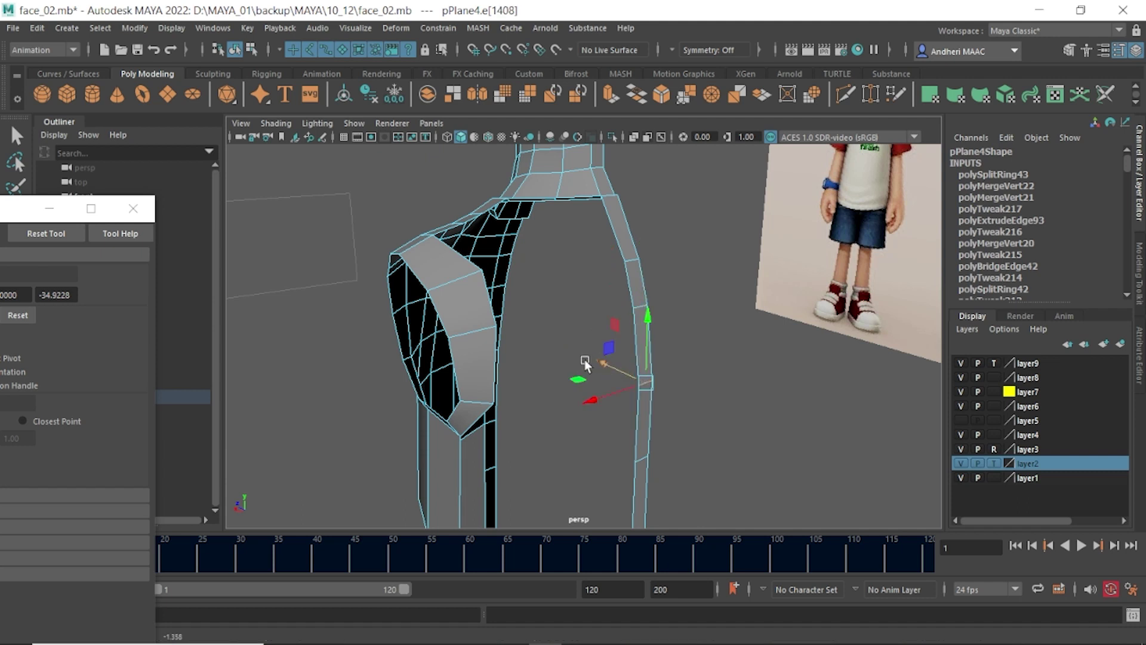
click(496, 364)
alt+drag(495, 365, 607, 357)
- Bridge the shoulder patch and side strip border edges with 2 divisions
shift+click(633, 351)
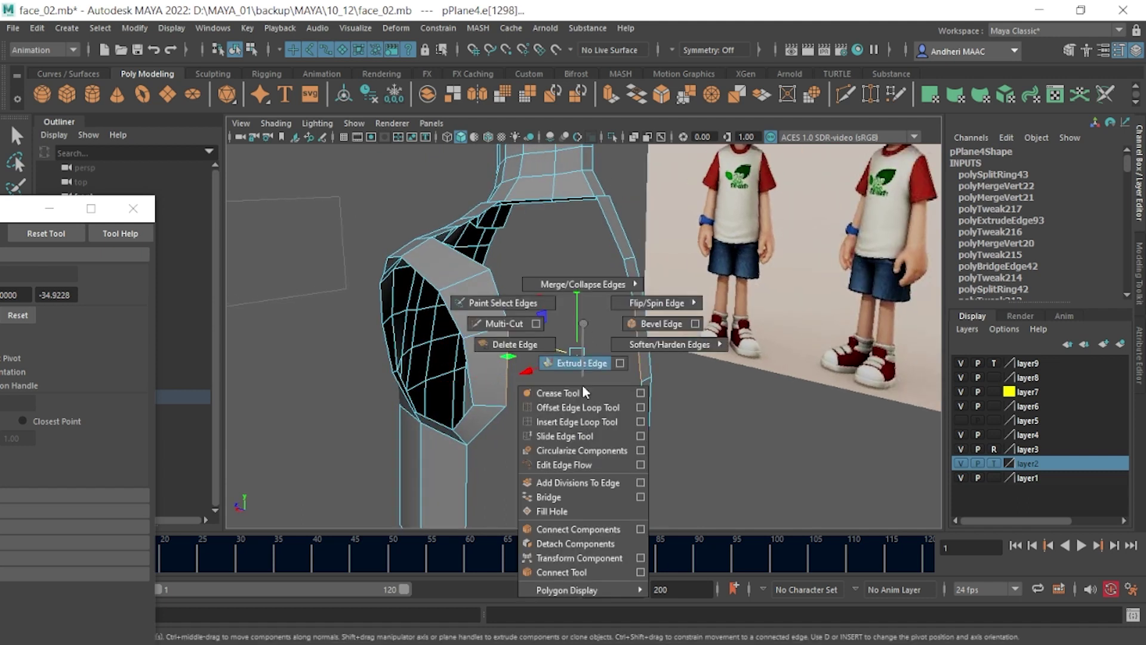
shift+right_drag(633, 353, 574, 496)
mouse_move(617, 430)
alt+mouse_down()
mouse_move(632, 403)
mouse_move(686, 382)
alt+mouse_up()
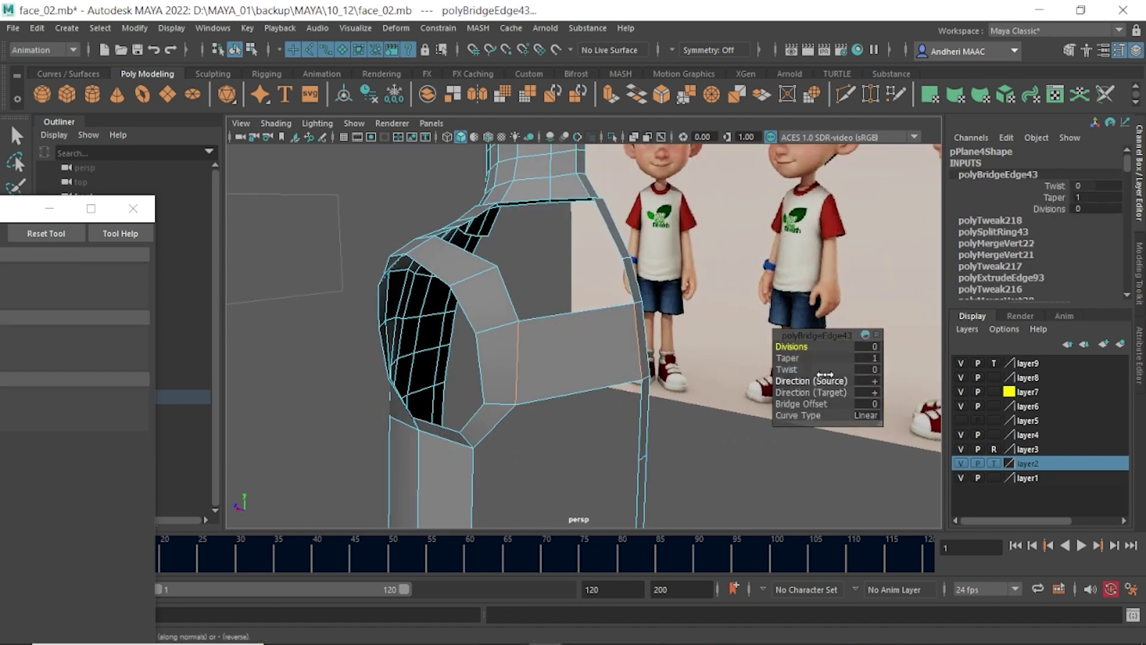
drag(794, 347, 806, 347)
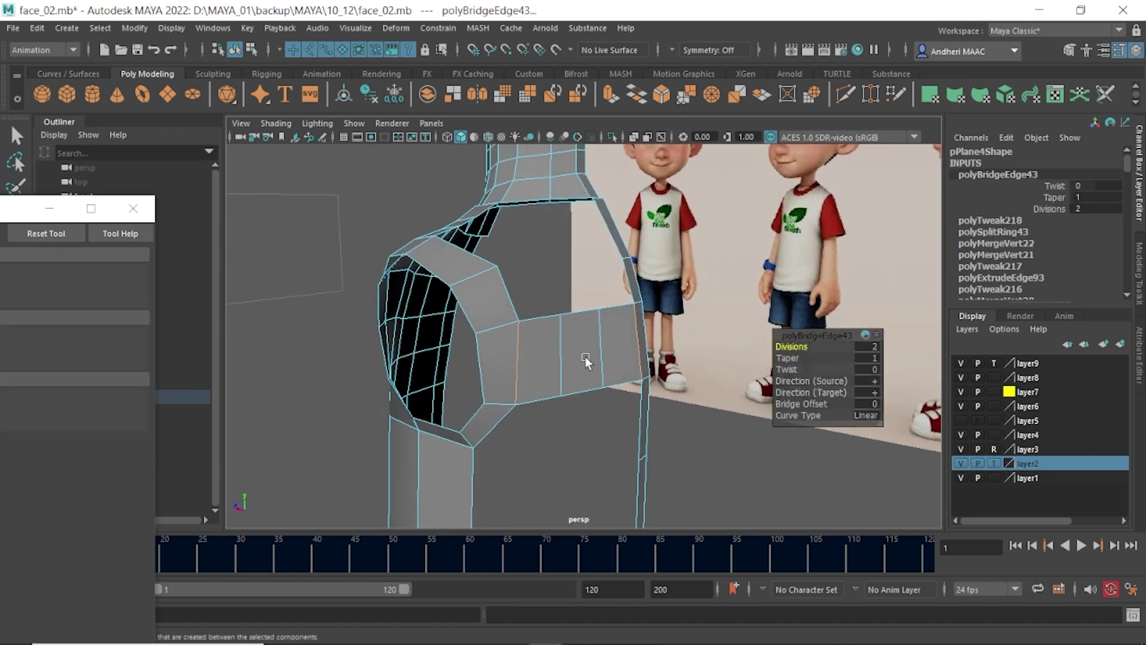
alt+drag(586, 358, 586, 429)
- Inspect a bridged shoulder face, then pick an edge on the chest hole's border
click(588, 382)
mouse_move(588, 382)
alt+mouse_down()
mouse_move(591, 344)
mouse_move(566, 255)
mouse_move(542, 332)
alt+mouse_up()
key(w)
mouse_move(542, 261)
alt+mouse_down()
mouse_move(508, 382)
mouse_move(594, 418)
alt+mouse_up()
click(500, 391)
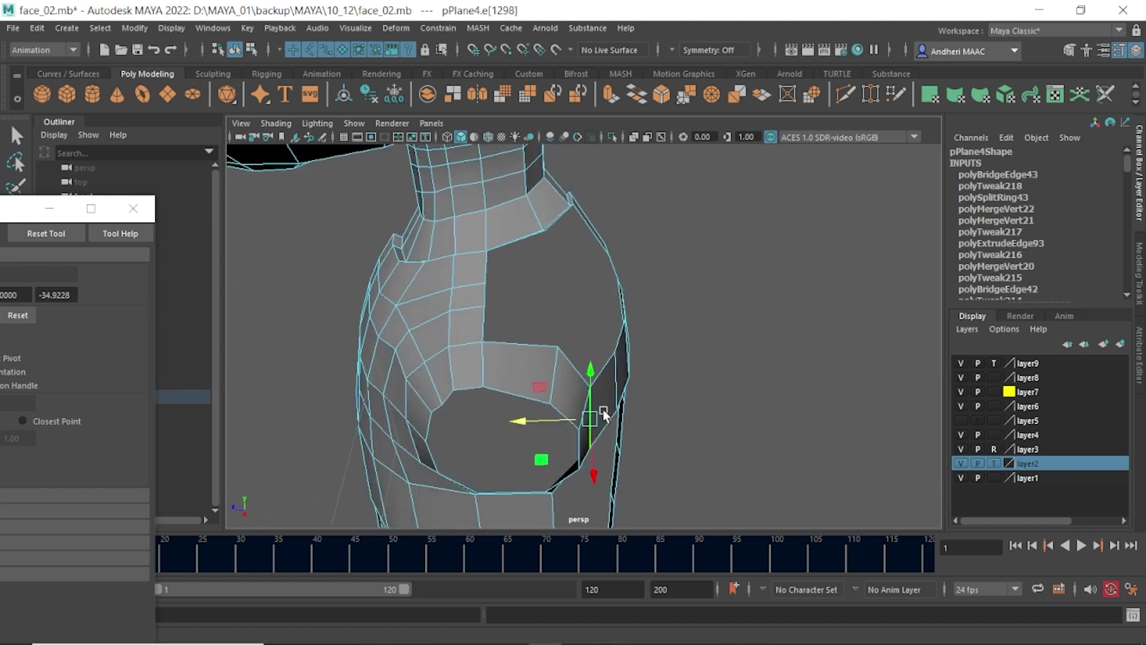
scroll(595, 424, up, 5)
scroll(517, 435, down, 5)
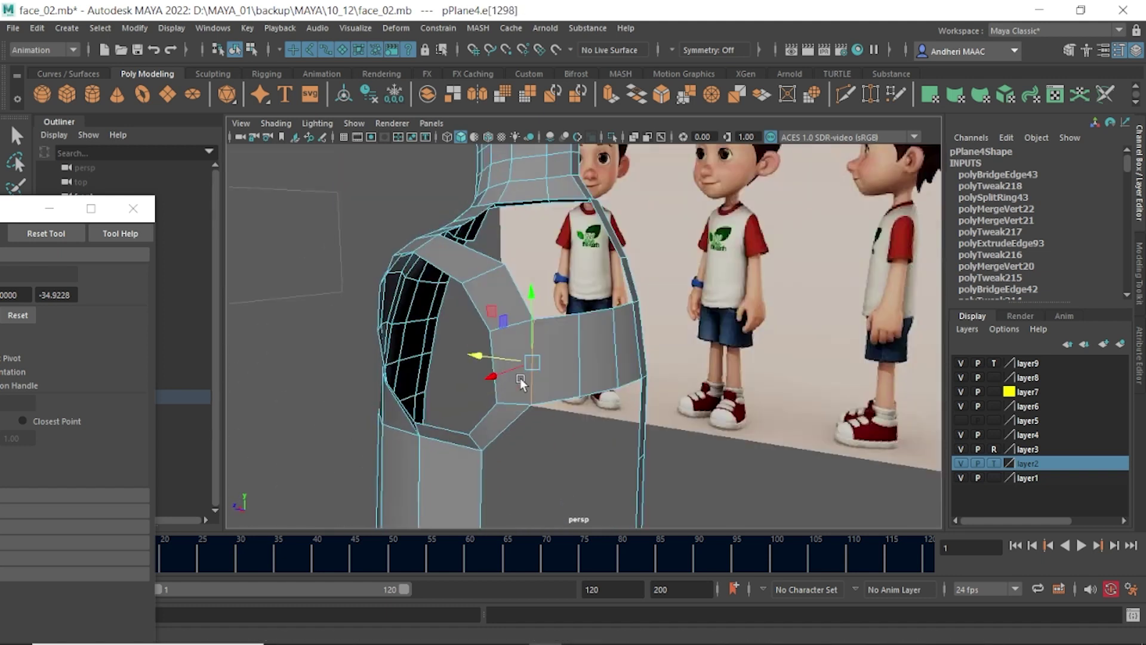
- Select the remaining chest hole's border edges and fill the hole
alt+drag(525, 384, 443, 277)
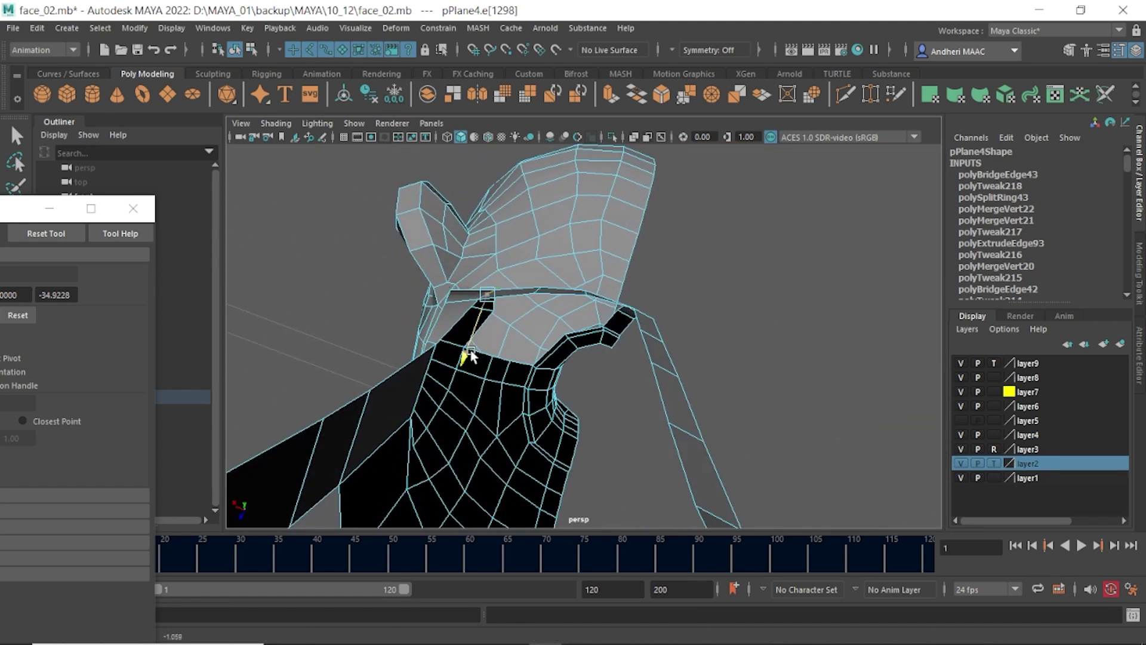
alt+drag(474, 323, 589, 345)
click(507, 256)
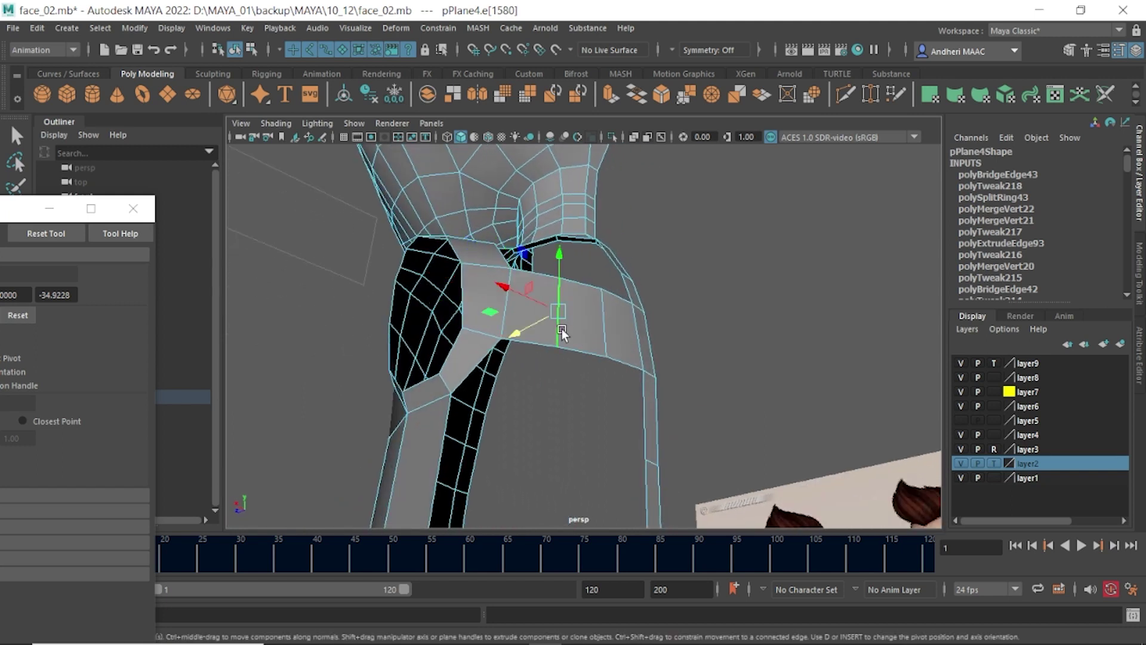
mouse_move(508, 256)
alt+mouse_down()
mouse_move(547, 305)
mouse_move(596, 313)
mouse_move(510, 395)
mouse_move(585, 389)
alt+mouse_up()
alt+drag(605, 314, 573, 286)
click(553, 263)
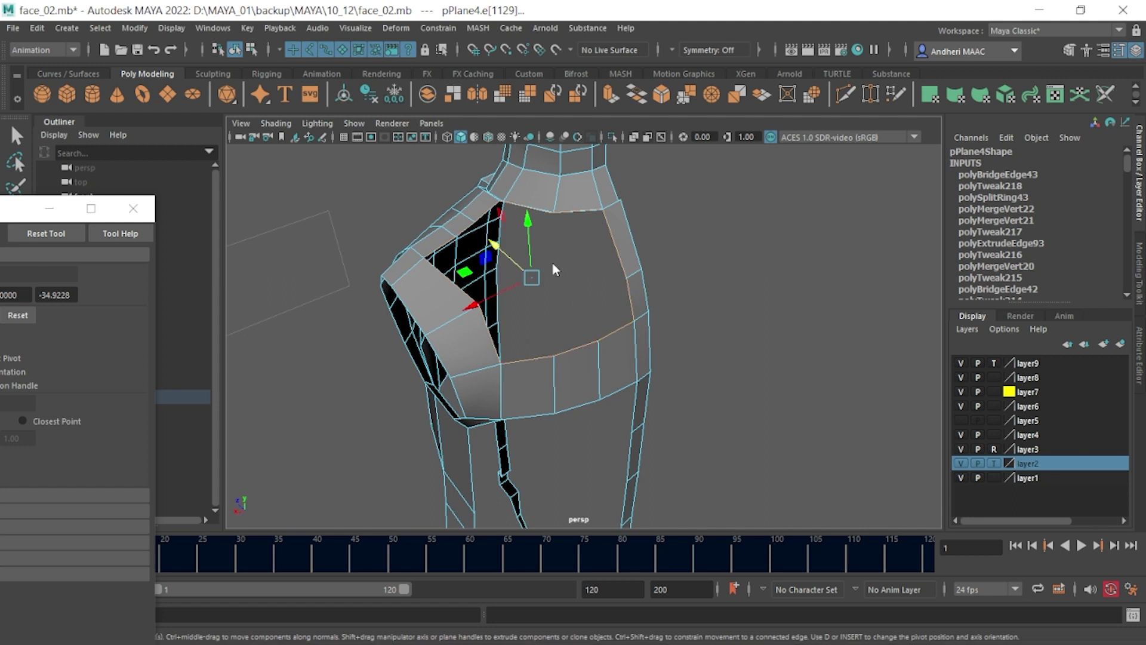
shift+right_drag(553, 263, 549, 451)
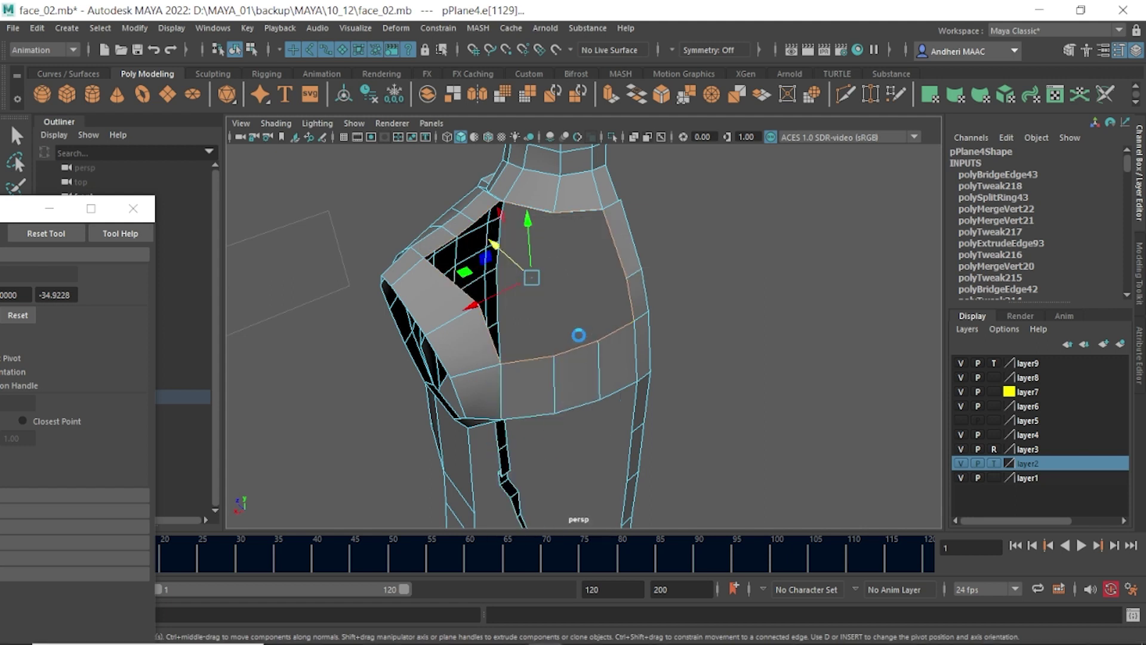
mouse_move(579, 305)
alt+mouse_down()
mouse_move(552, 292)
mouse_move(596, 304)
alt+mouse_up()
- Clear the selection, review the filled chest and select the body mesh
right_drag(652, 256, 690, 206)
click(690, 206)
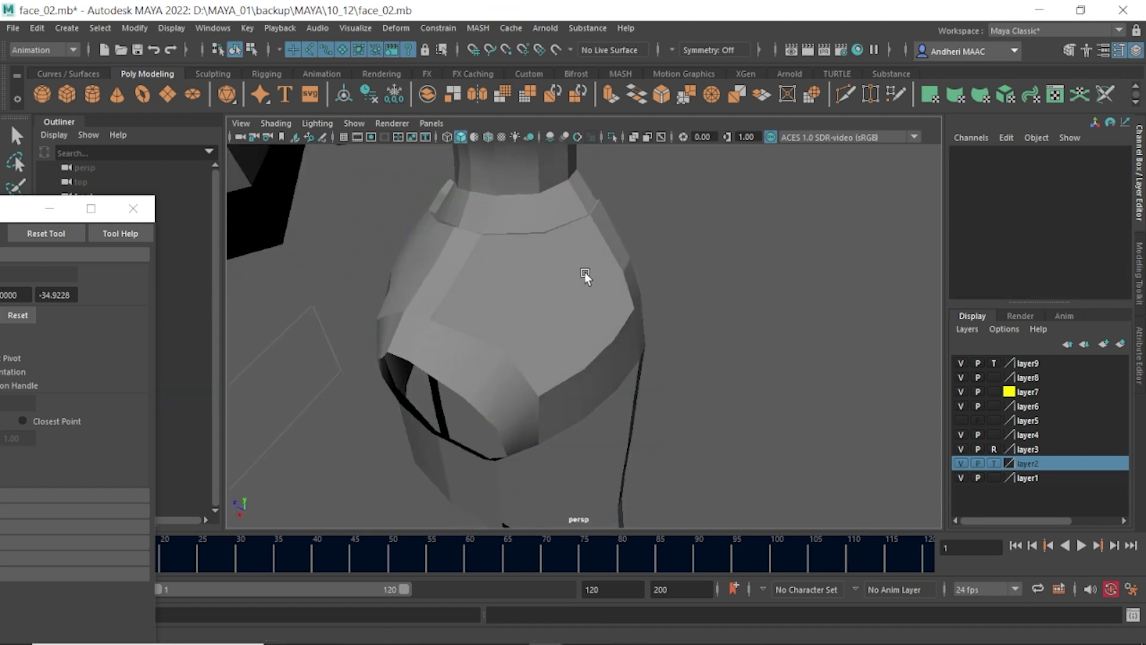
alt+drag(690, 206, 578, 270)
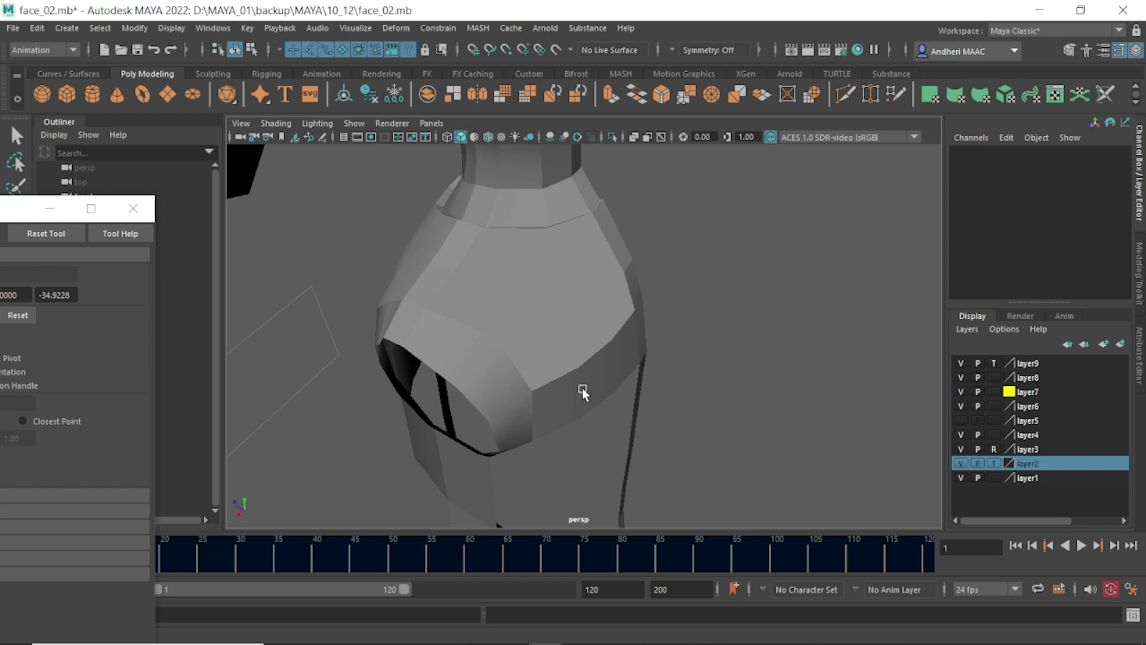
click(546, 331)
scroll(520, 288, up, 3)
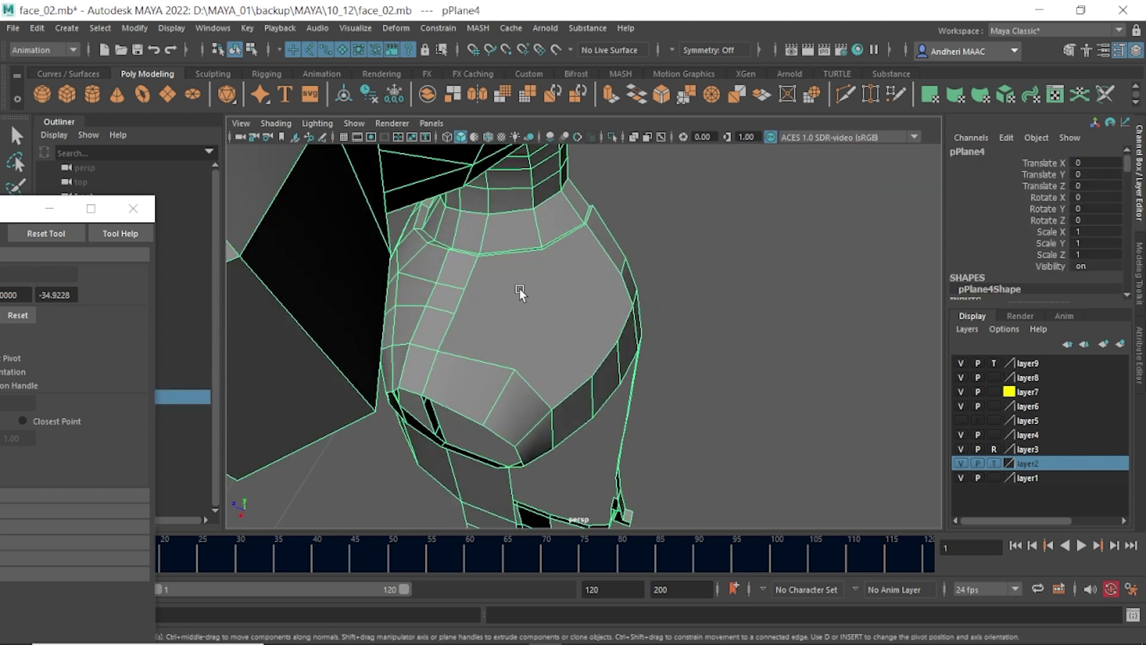
- Multi-Cut a new edge across the chest face up to its top edge
shift+right_drag(520, 289, 424, 246)
click(465, 289)
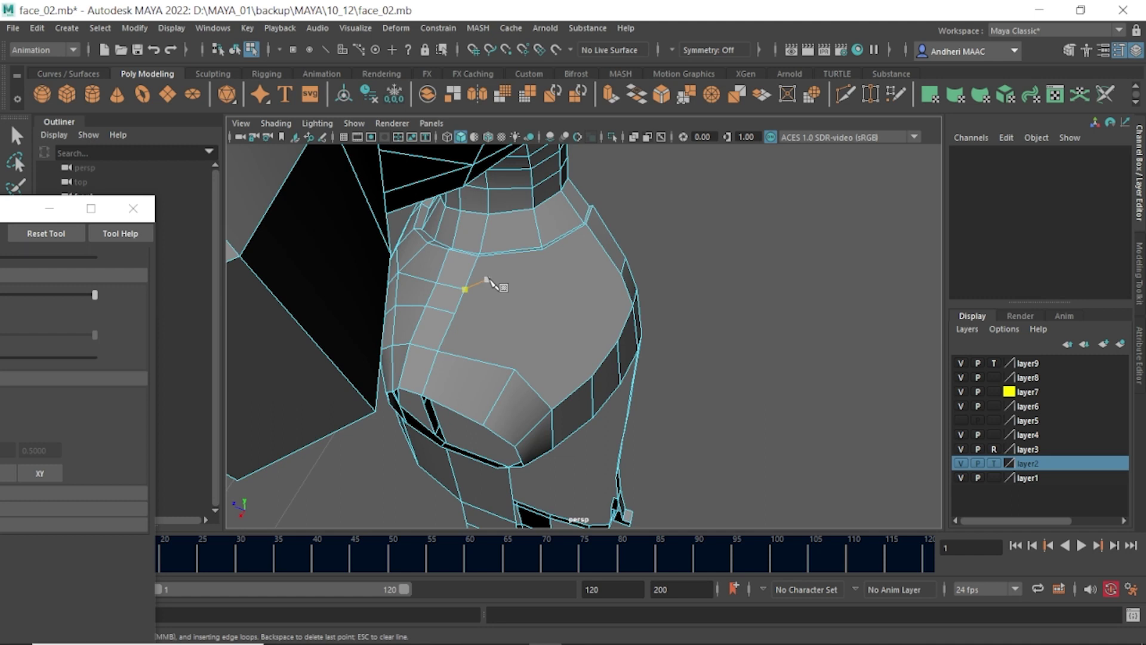
mouse_move(506, 294)
alt+mouse_down()
mouse_move(481, 306)
mouse_move(463, 264)
mouse_move(478, 232)
alt+mouse_up()
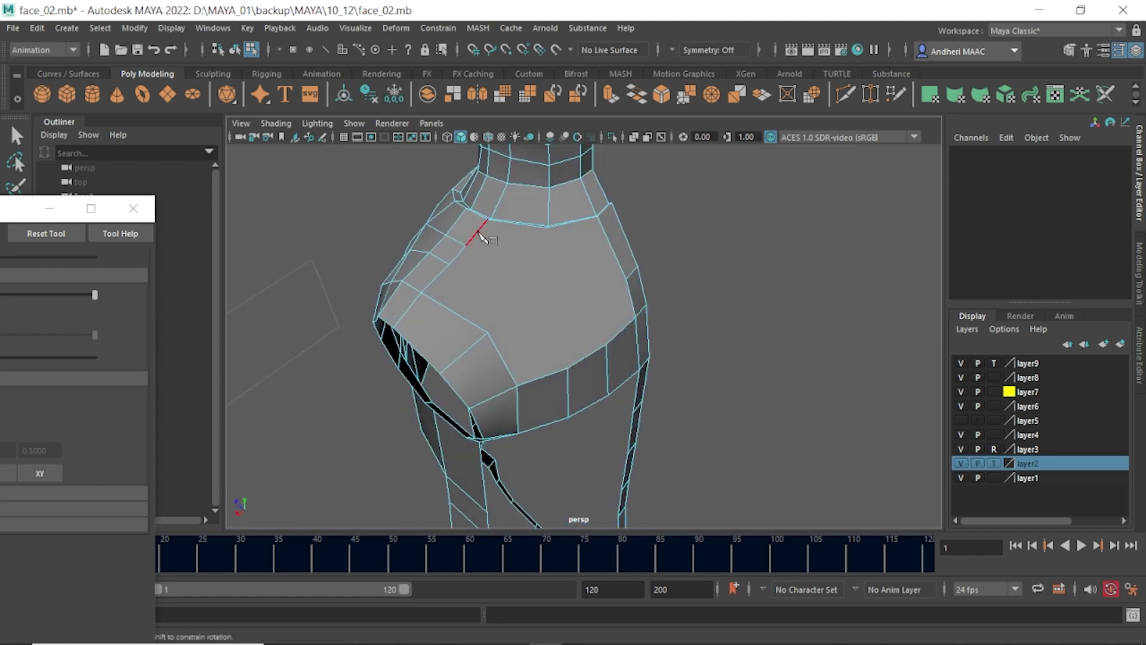
click(532, 264)
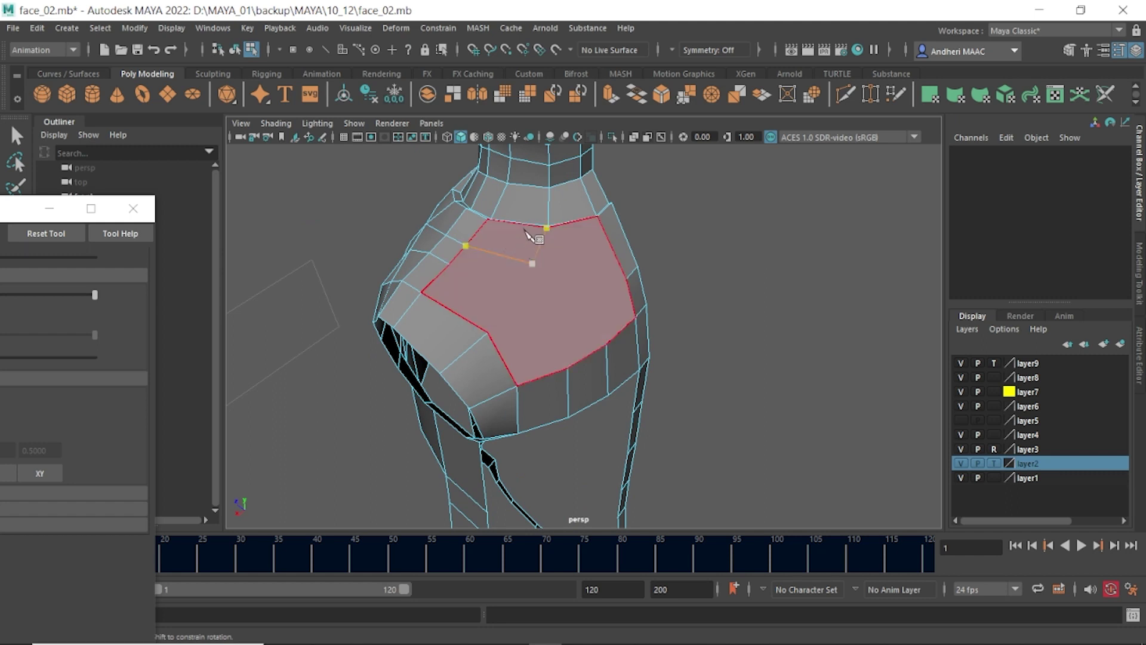
click(546, 228)
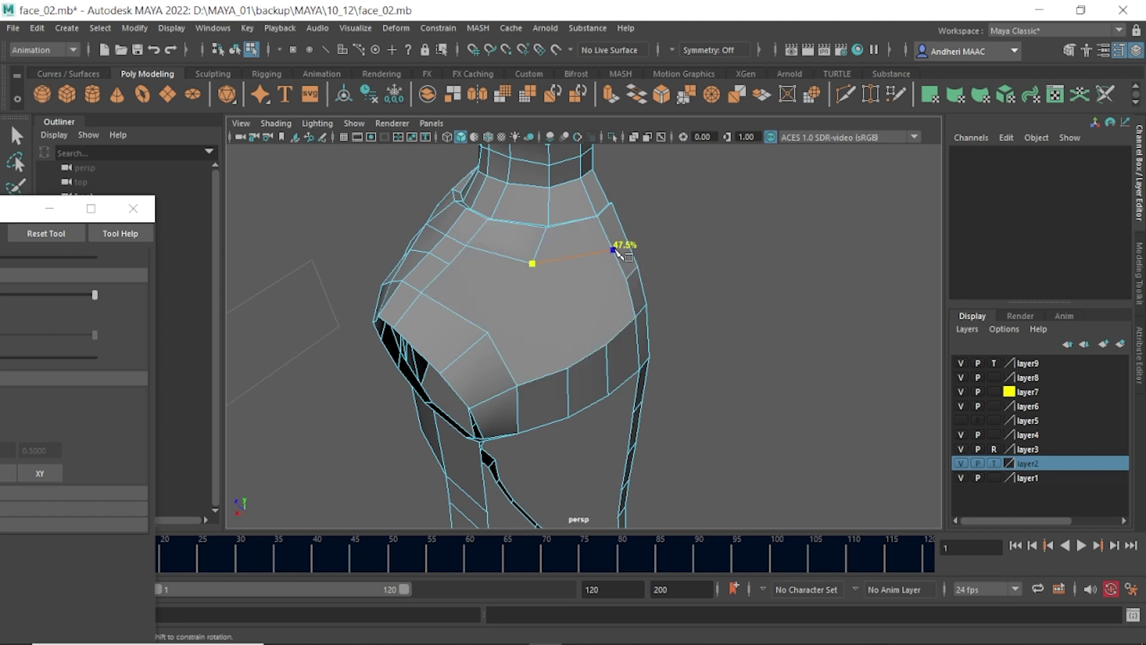
alt+drag(637, 254, 644, 274)
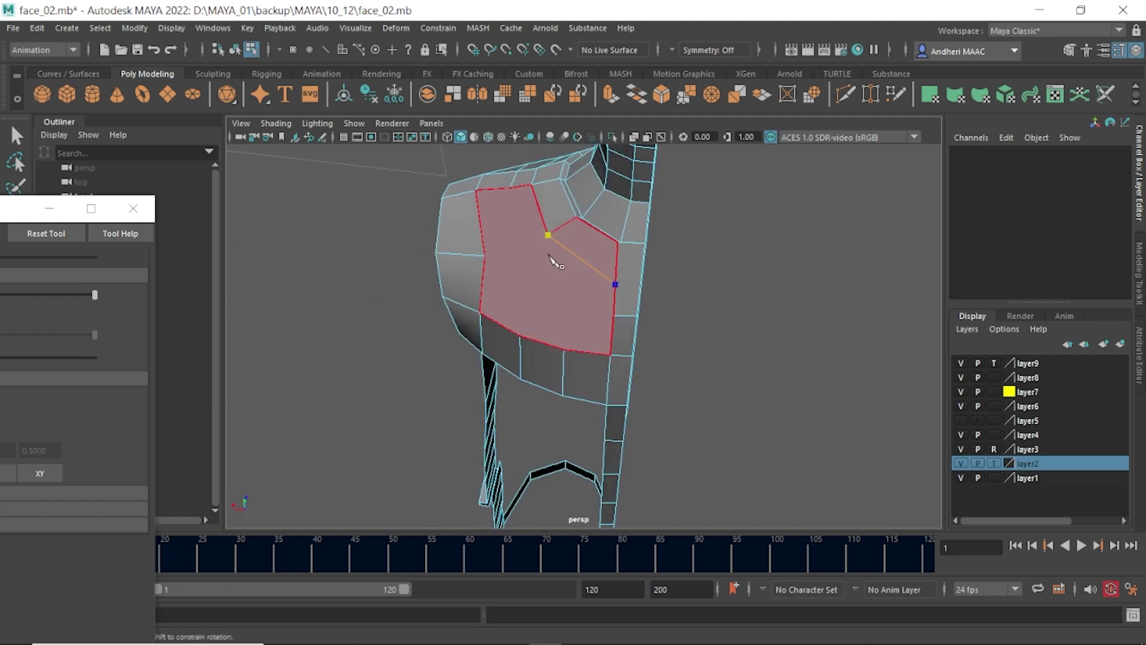
click(641, 287)
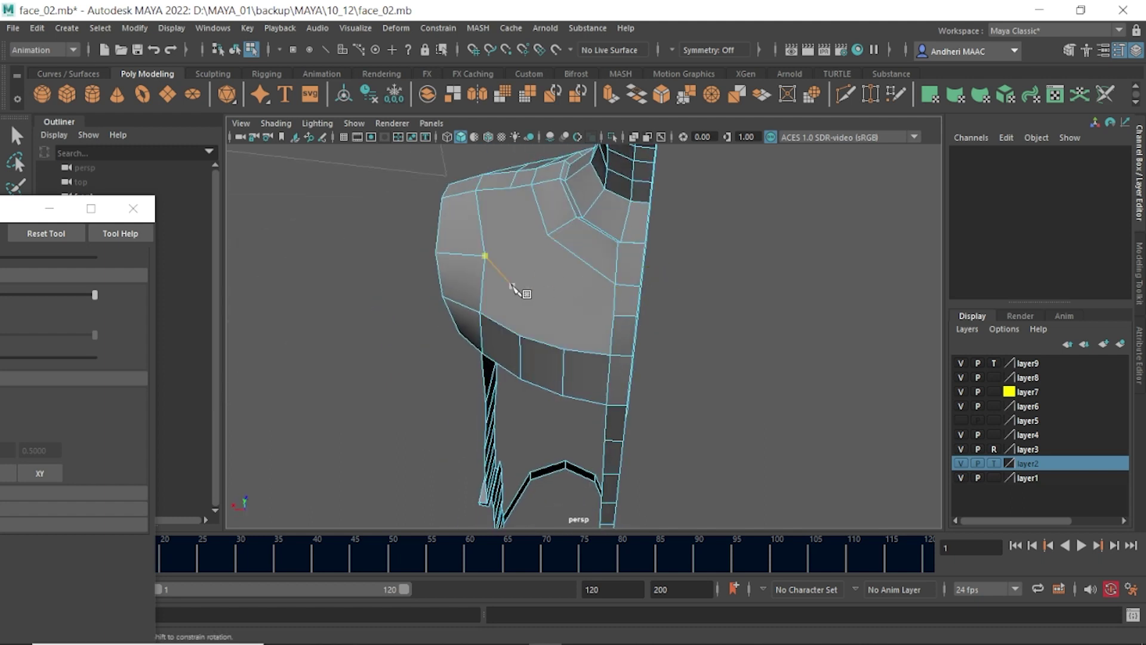
- Cut a second new edge across the chest faces
alt+drag(520, 286, 529, 279)
click(454, 283)
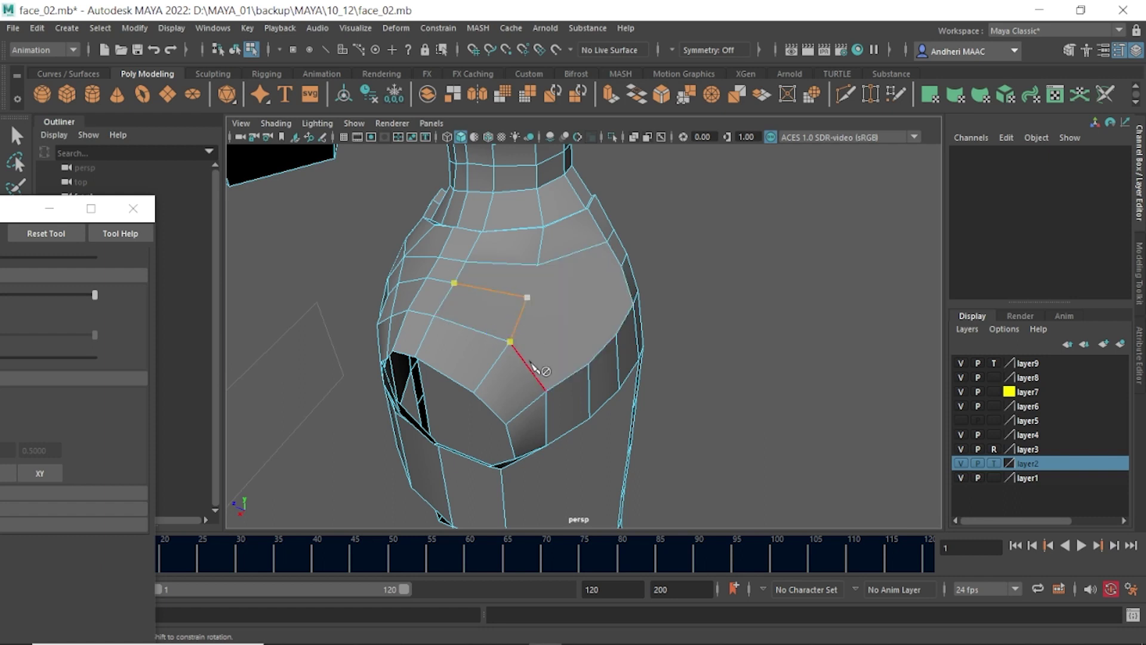
alt+drag(533, 365, 564, 365)
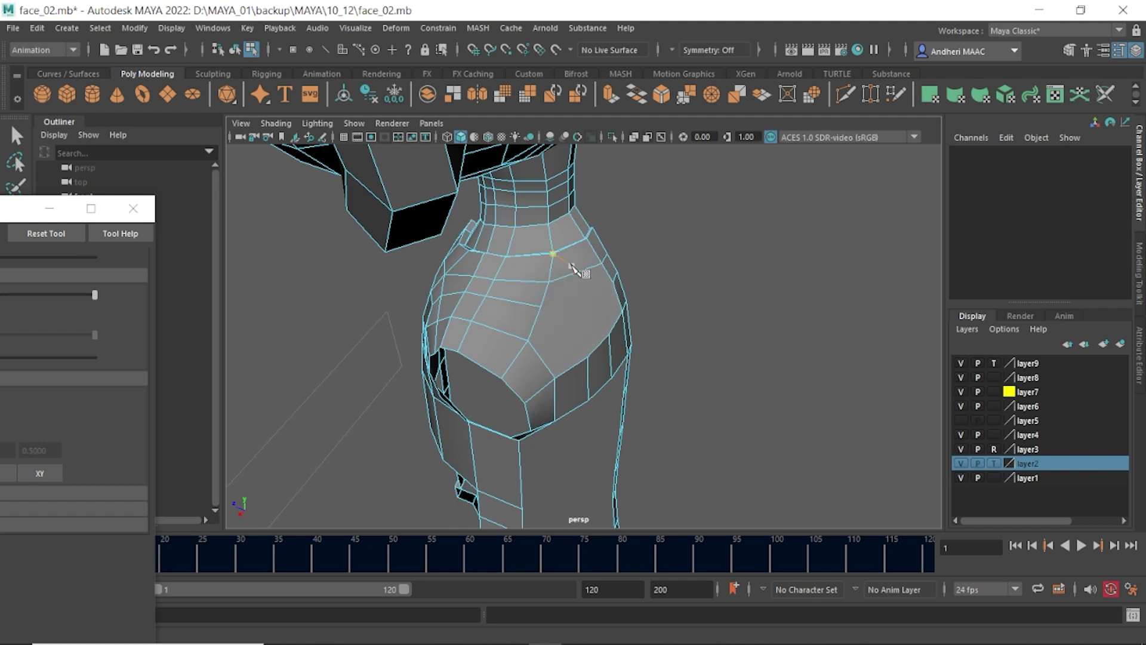
alt+drag(575, 256, 540, 292)
mouse_move(599, 262)
alt+mouse_down()
mouse_move(545, 299)
mouse_move(543, 278)
alt+mouse_up()
click(528, 271)
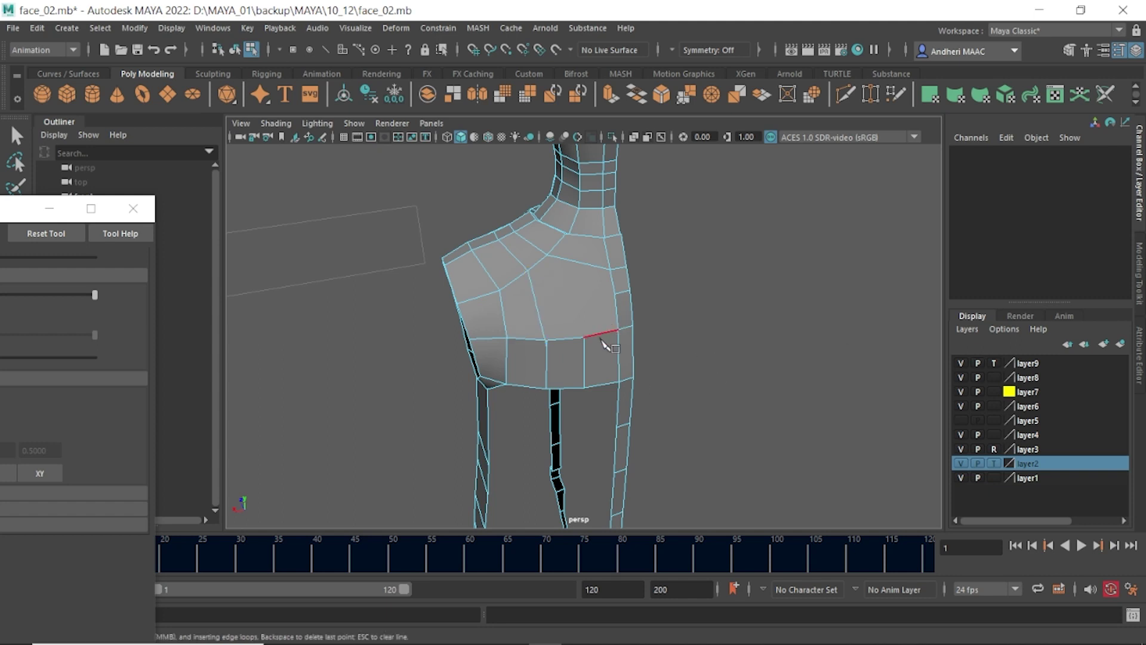
key(w)
- Merge the leftover vertices on the lower front torso into single points
alt+drag(532, 353, 571, 324)
shift+right_drag(558, 268, 631, 259)
mouse_move(624, 268)
alt+mouse_down()
mouse_move(612, 298)
mouse_move(657, 304)
alt+mouse_up()
key(F8)
alt+drag(815, 347, 535, 356)
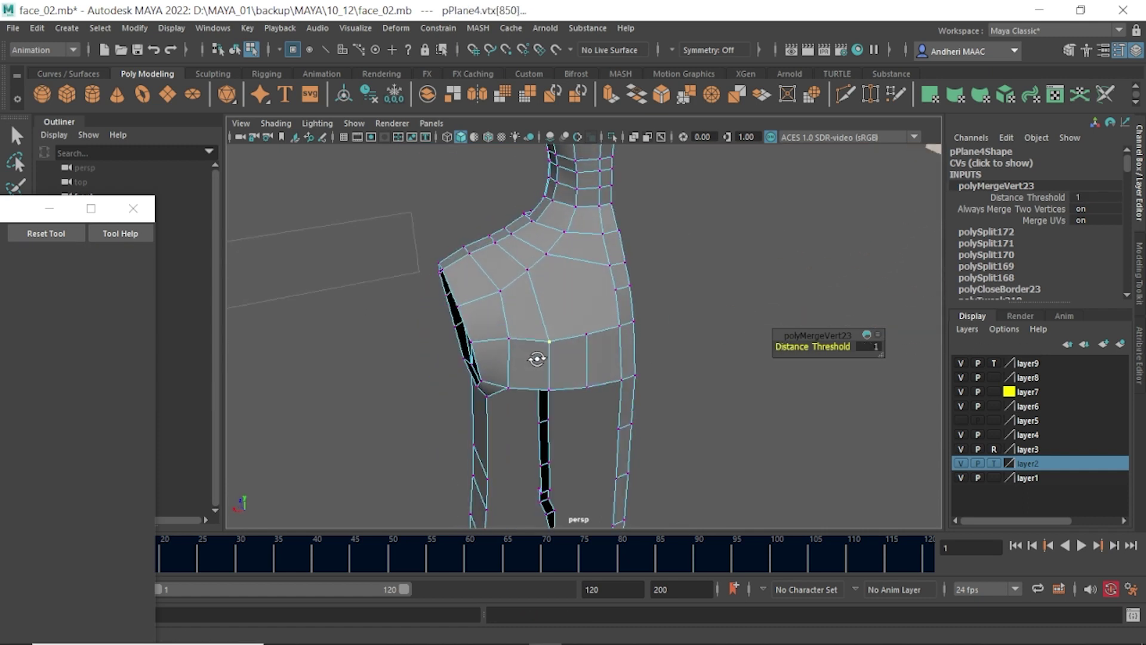
key(q)
shift+right_drag(565, 250, 480, 256)
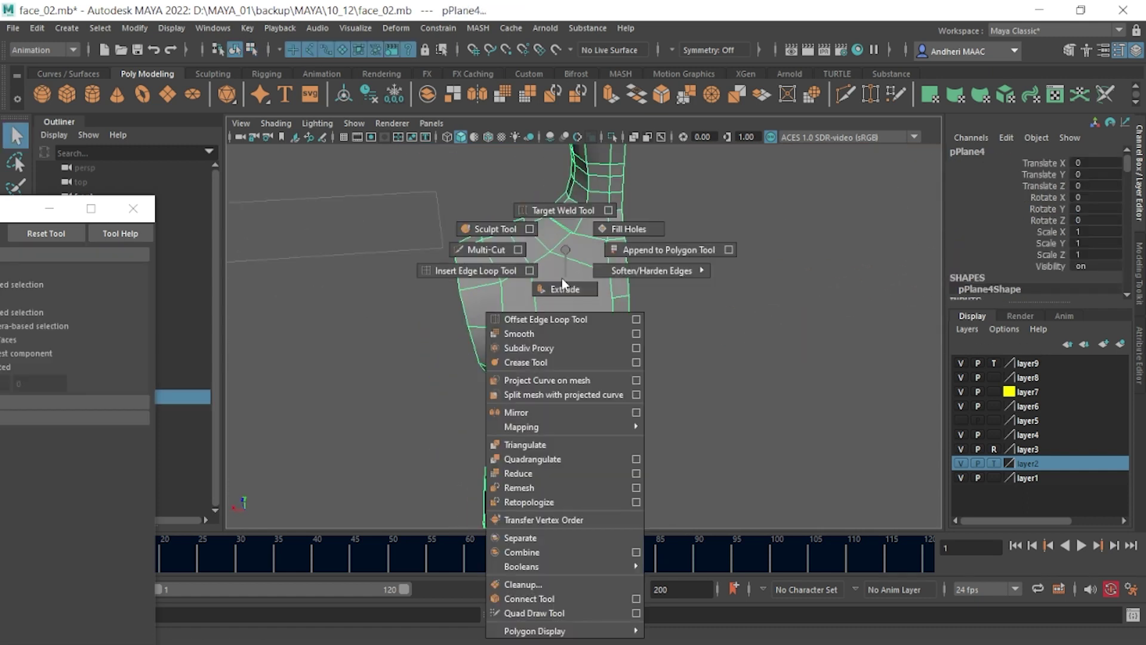
- Multi-Cut a new edge across the upper chest face
click(480, 256)
scroll(541, 272, up, 3)
scroll(537, 263, up, 2)
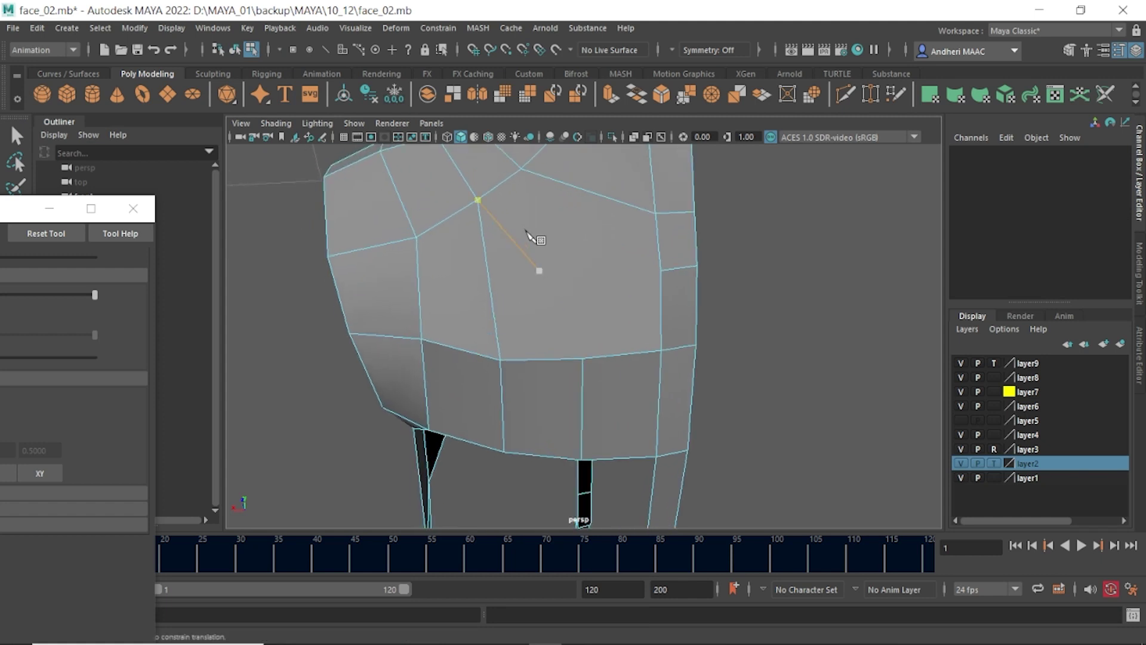
click(485, 194)
key(Return)
- Cut another edge across the shoulder, then select a shoulder edge
scroll(627, 310, down, 4)
mouse_move(627, 310)
alt+mouse_down()
mouse_move(686, 305)
mouse_move(563, 320)
mouse_move(521, 307)
mouse_move(588, 318)
alt+mouse_up()
key(Return)
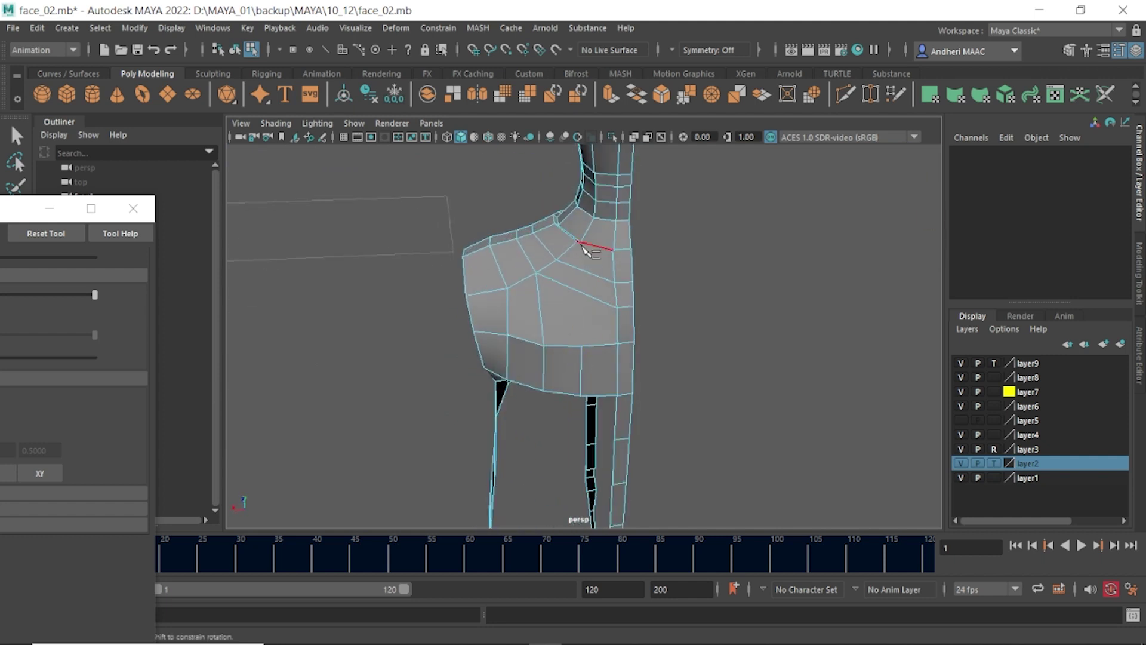
alt+drag(589, 249, 595, 274)
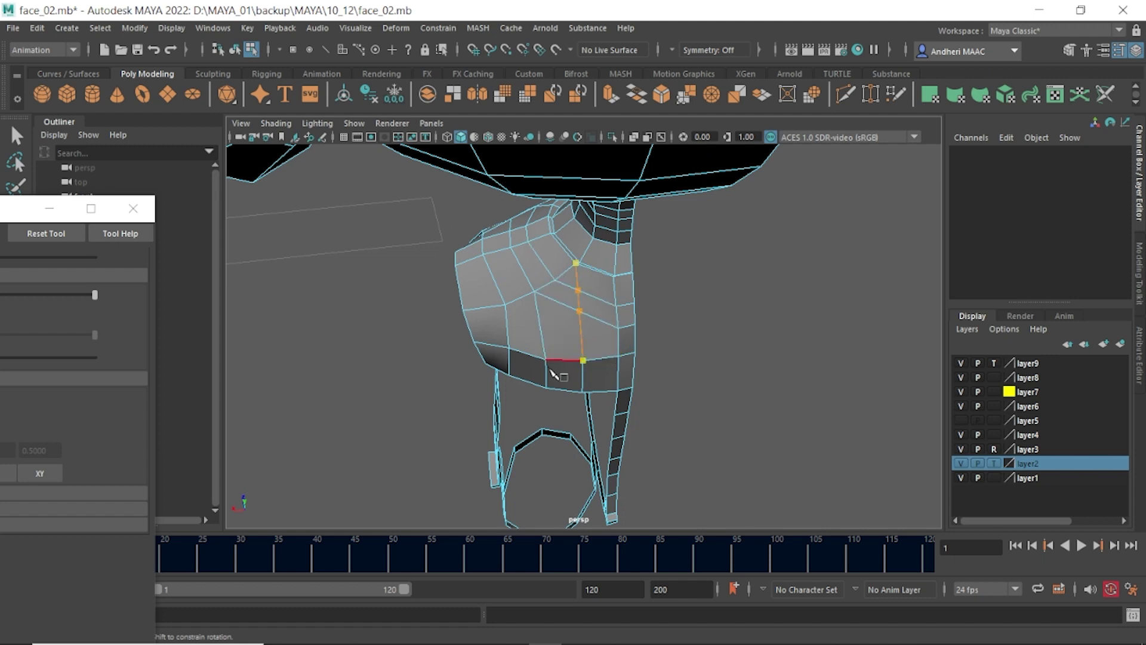
key(w)
mouse_move(556, 374)
alt+mouse_down()
mouse_move(566, 340)
mouse_move(578, 358)
alt+mouse_up()
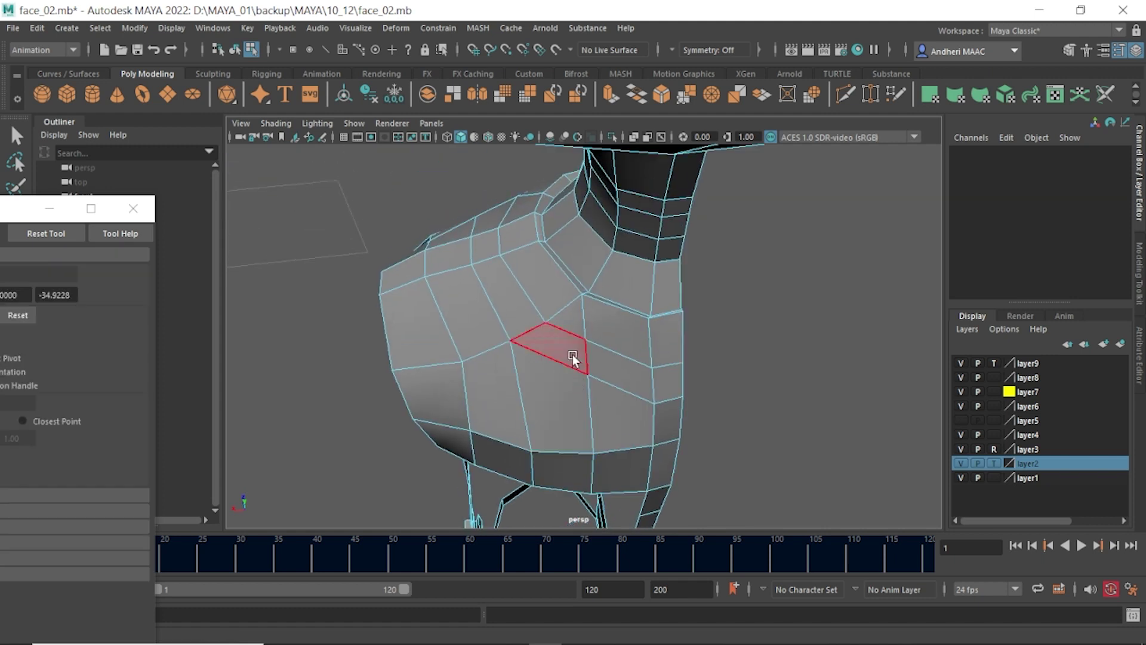
click(569, 329)
- Merge a first pair of chest vertices into a single point
key(ctrl+shift+x)
key(w)
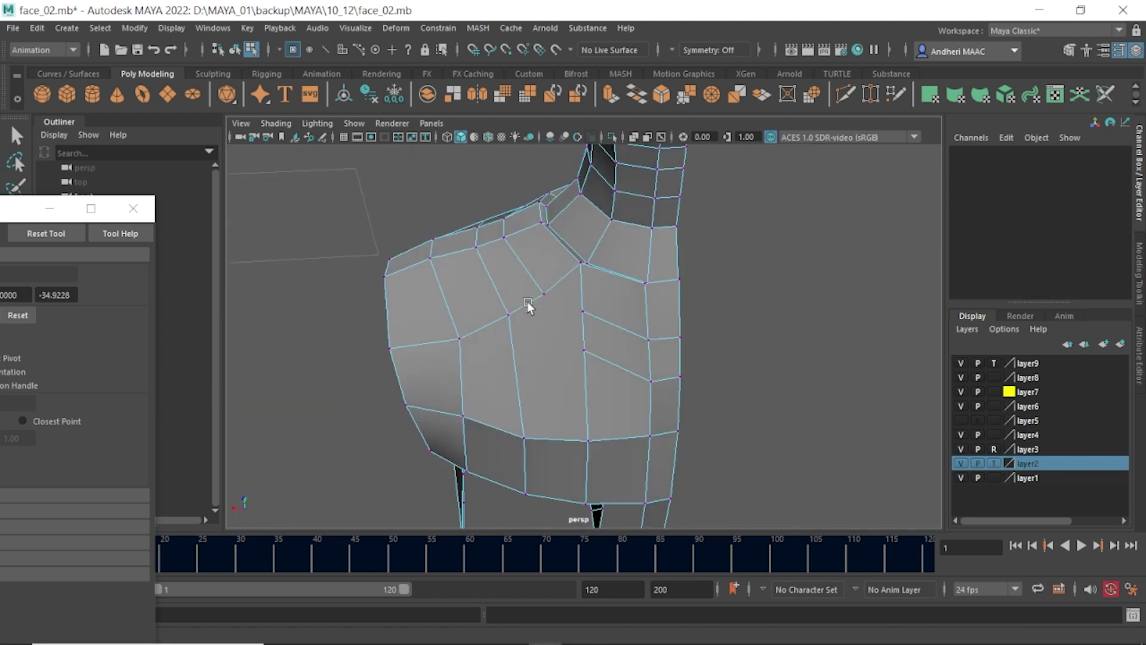
click(546, 301)
shift+click(581, 263)
shift+right_drag(561, 215, 645, 192)
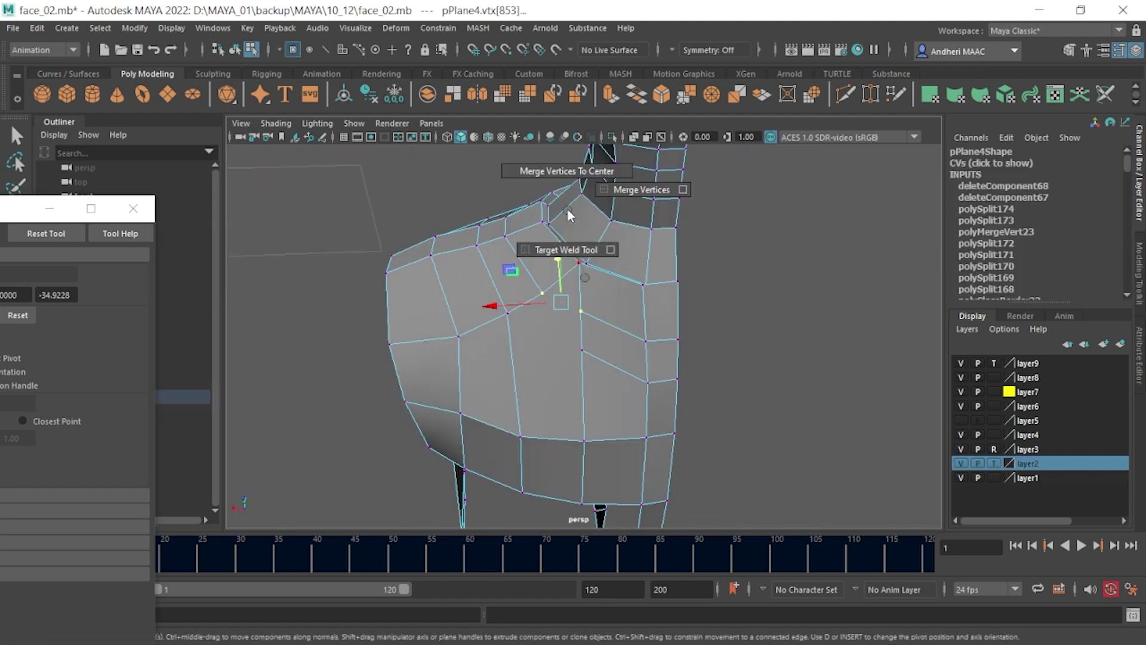
mouse_move(597, 263)
alt+mouse_down()
mouse_move(560, 265)
mouse_move(542, 308)
alt+mouse_up()
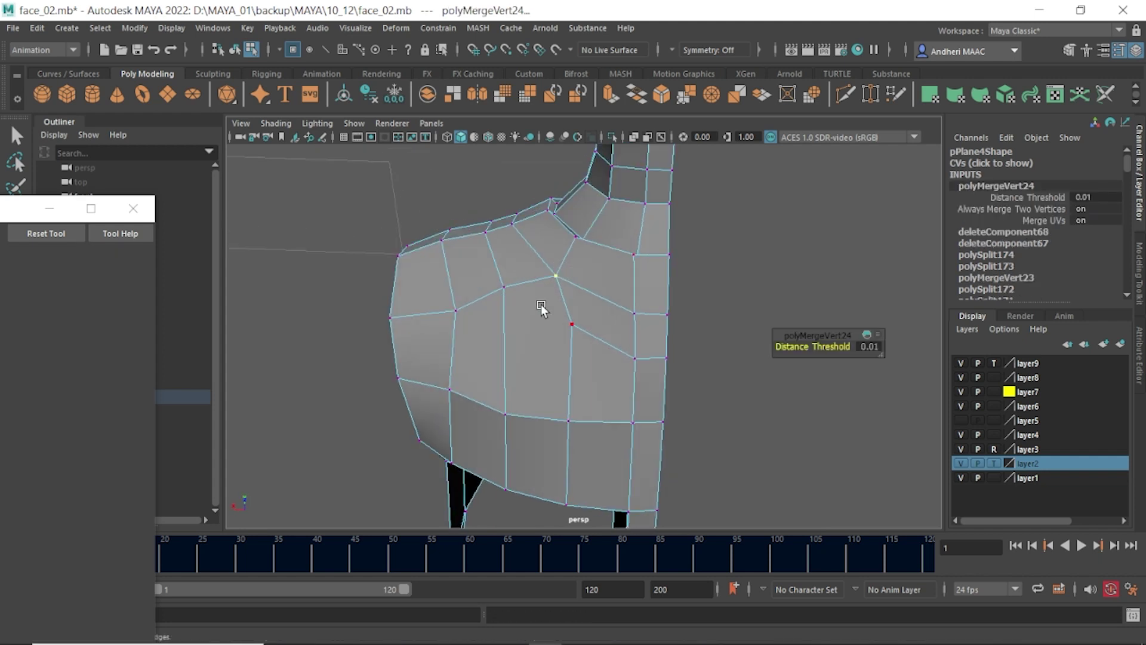
- Merge a second pair of chest vertices and select a lower chest edge
click(506, 288)
shift+click(571, 323)
shift+right_drag(593, 278, 695, 179)
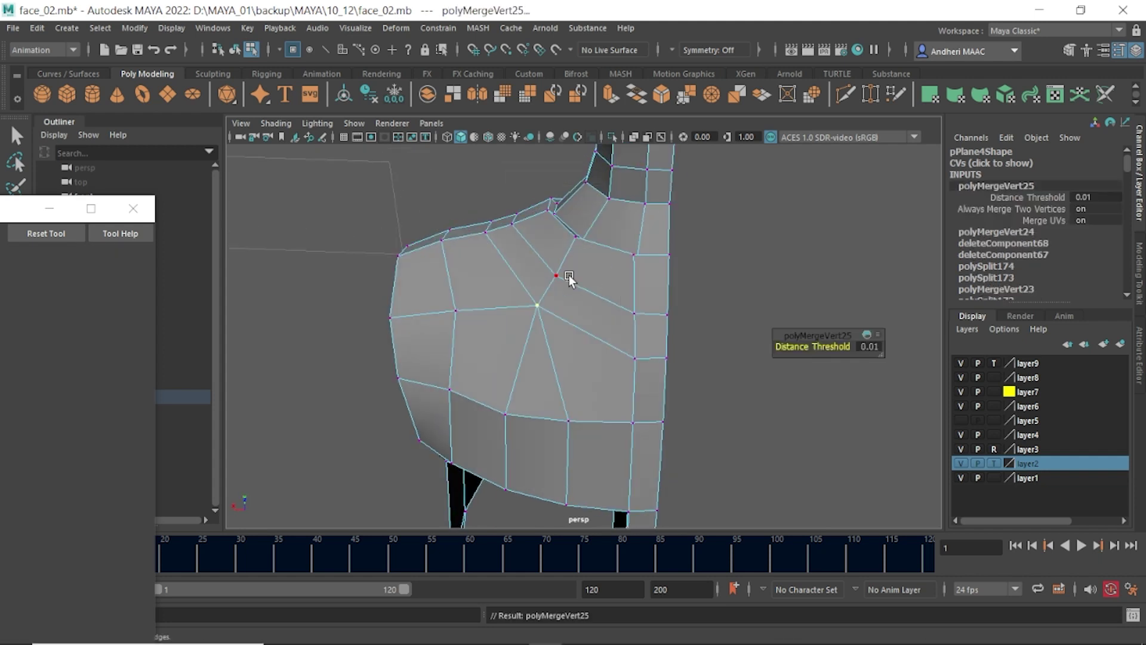
mouse_move(557, 277)
alt+mouse_down()
mouse_move(532, 299)
mouse_move(560, 358)
alt+mouse_up()
key(w)
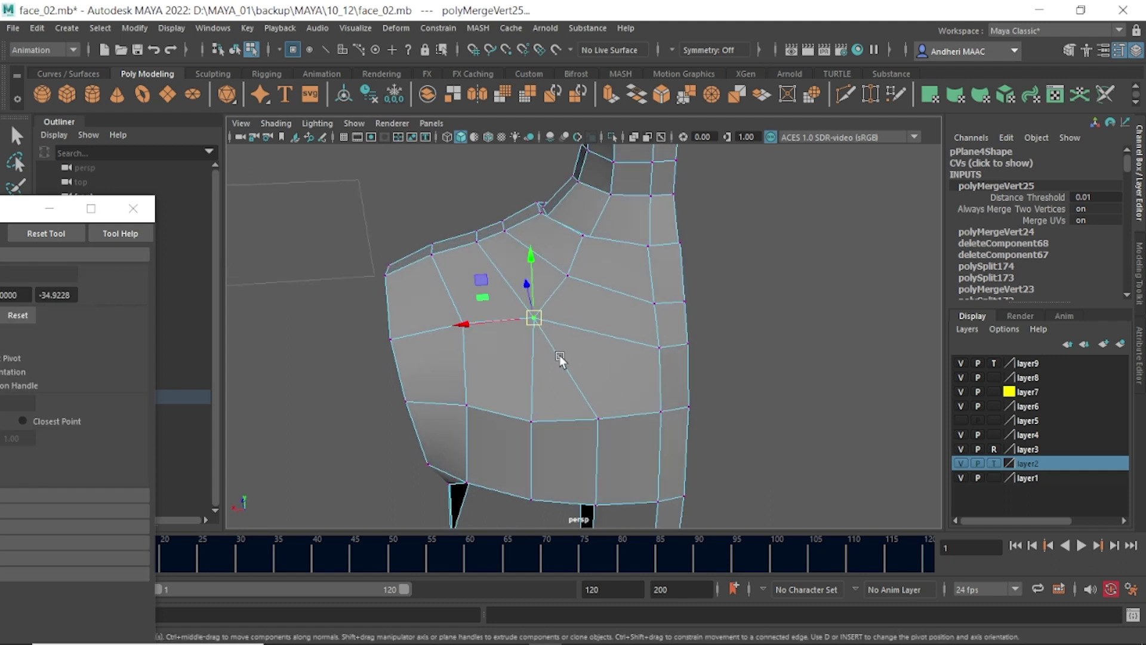
key(F10)
click(559, 357)
- Multi-Cut a new edge across the side of the torso
click(576, 387)
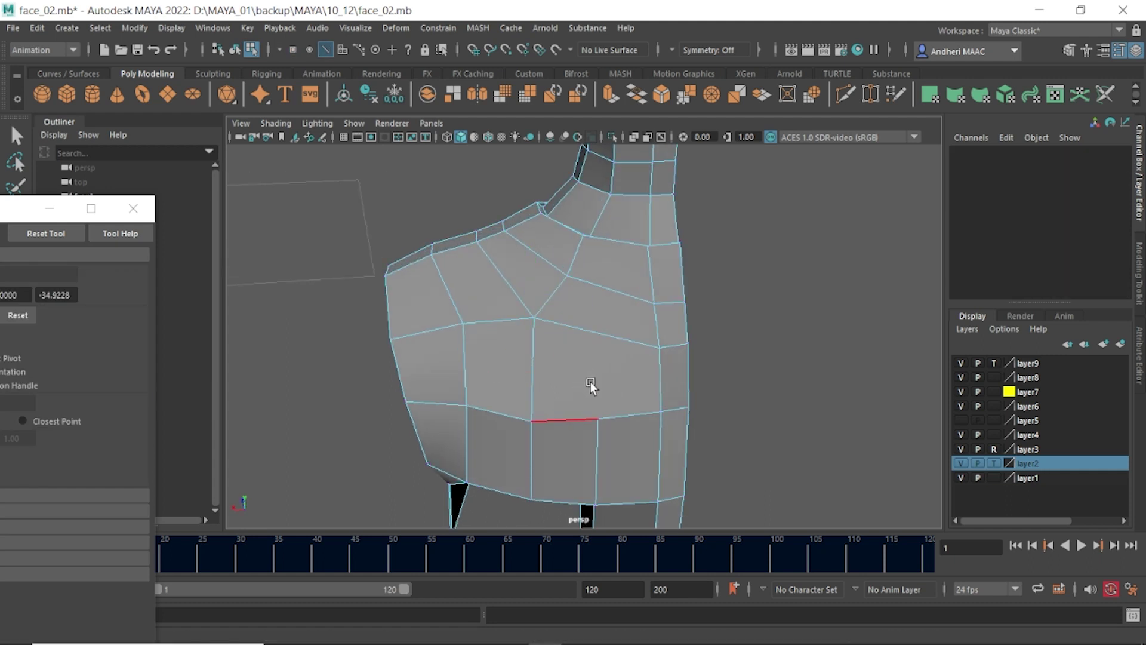
mouse_move(593, 386)
alt+mouse_down()
mouse_move(597, 372)
mouse_move(653, 374)
mouse_move(630, 349)
mouse_move(654, 173)
mouse_move(613, 346)
alt+mouse_up()
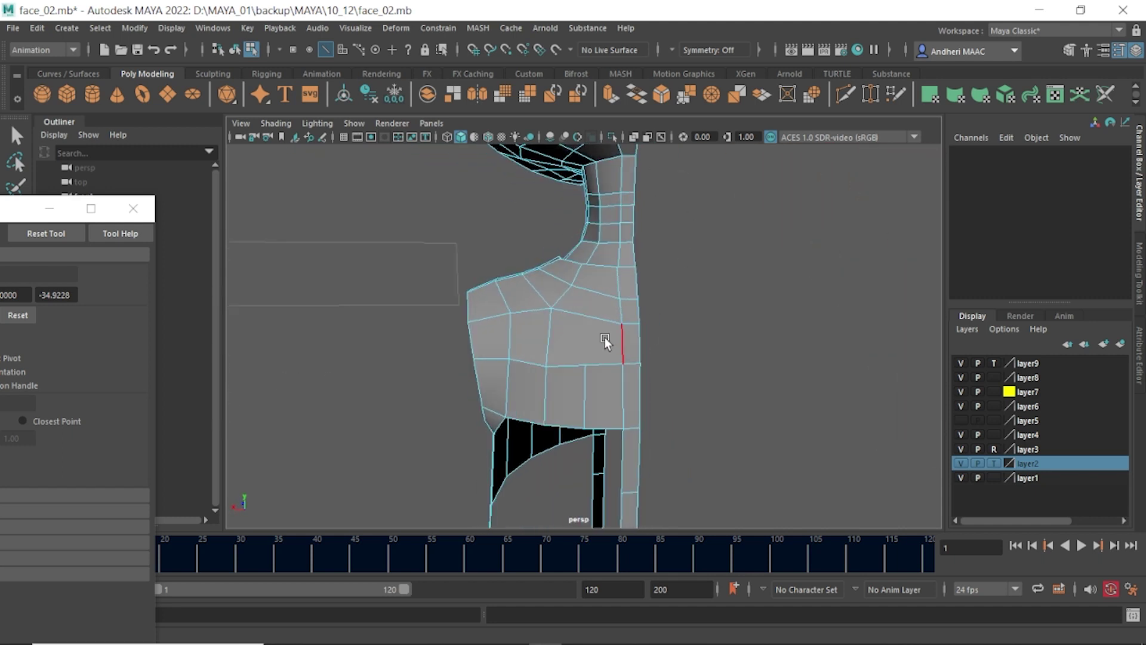
key(F8)
shift+right_drag(620, 250, 541, 263)
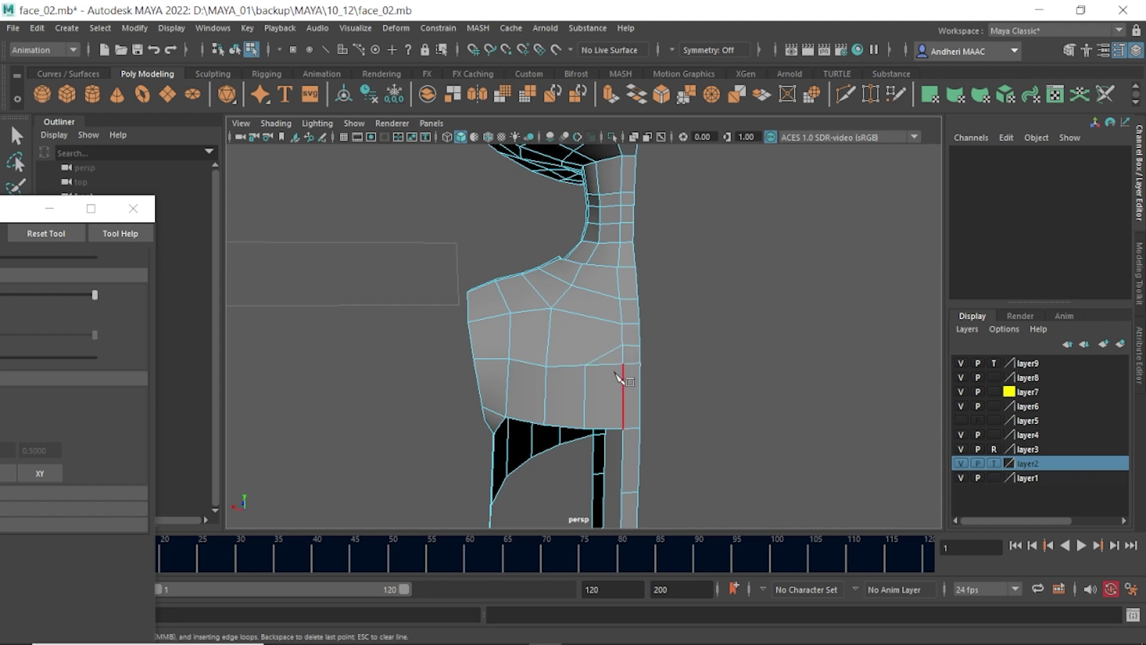
click(552, 308)
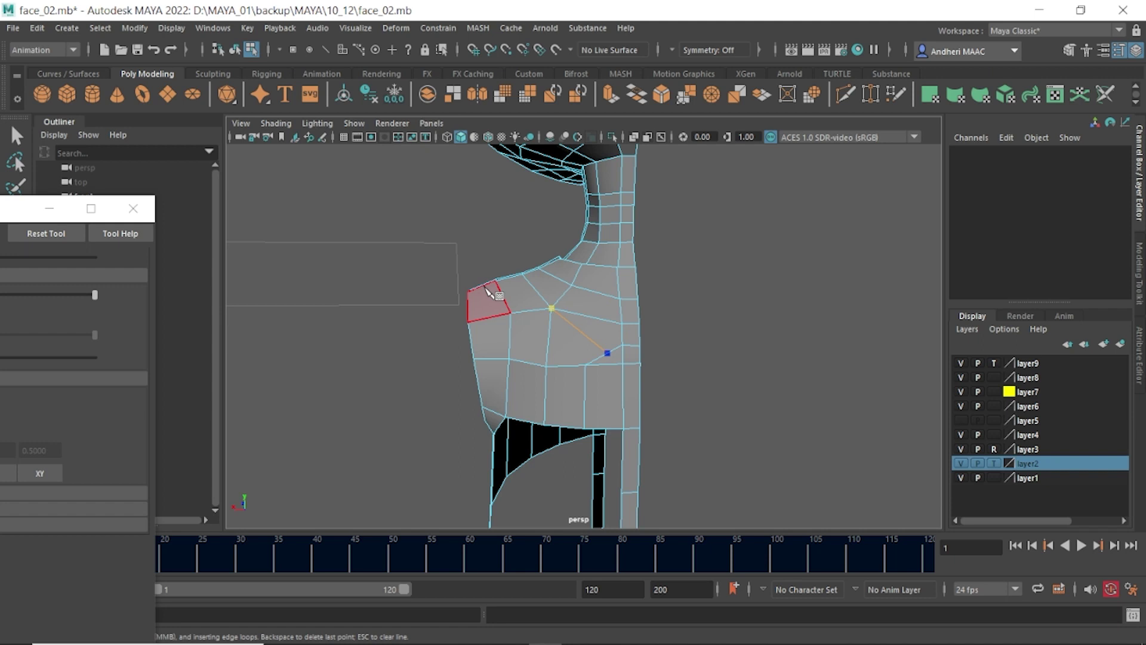
key(w)
- Adjust a side vertex and edge against the boy reference images
click(607, 354)
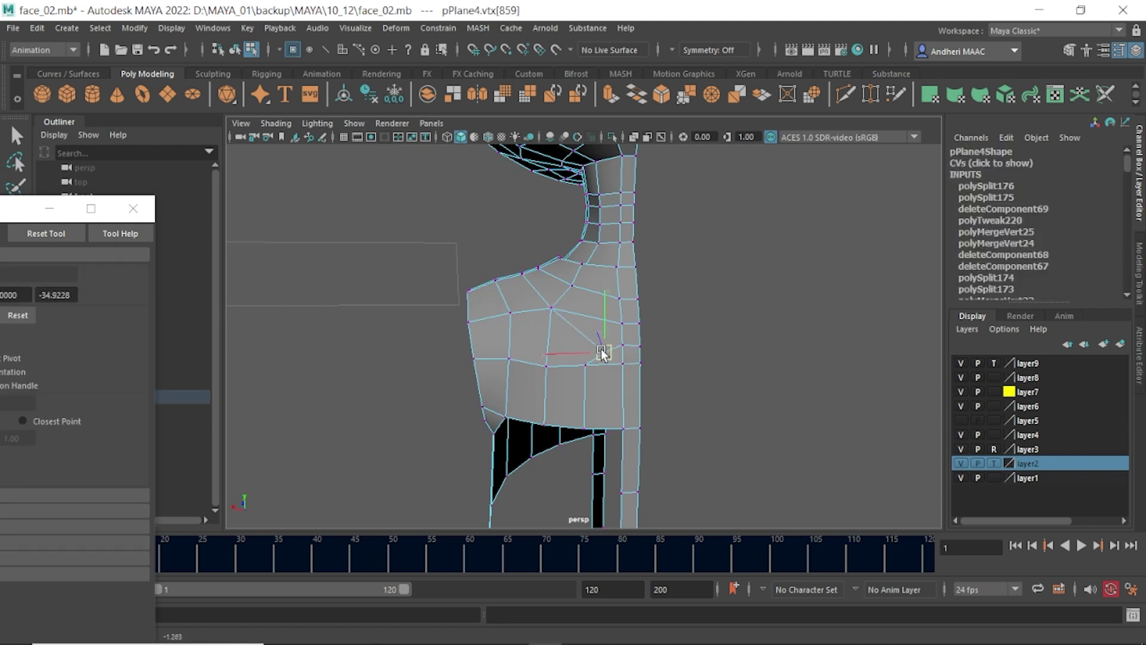
mouse_move(586, 338)
alt+mouse_down()
mouse_move(689, 356)
mouse_move(687, 306)
mouse_move(614, 323)
mouse_move(557, 314)
mouse_move(624, 299)
mouse_move(596, 289)
mouse_move(853, 308)
mouse_move(670, 312)
mouse_move(679, 299)
mouse_move(796, 296)
alt+mouse_up()
key(F8)
key(F10)
click(601, 286)
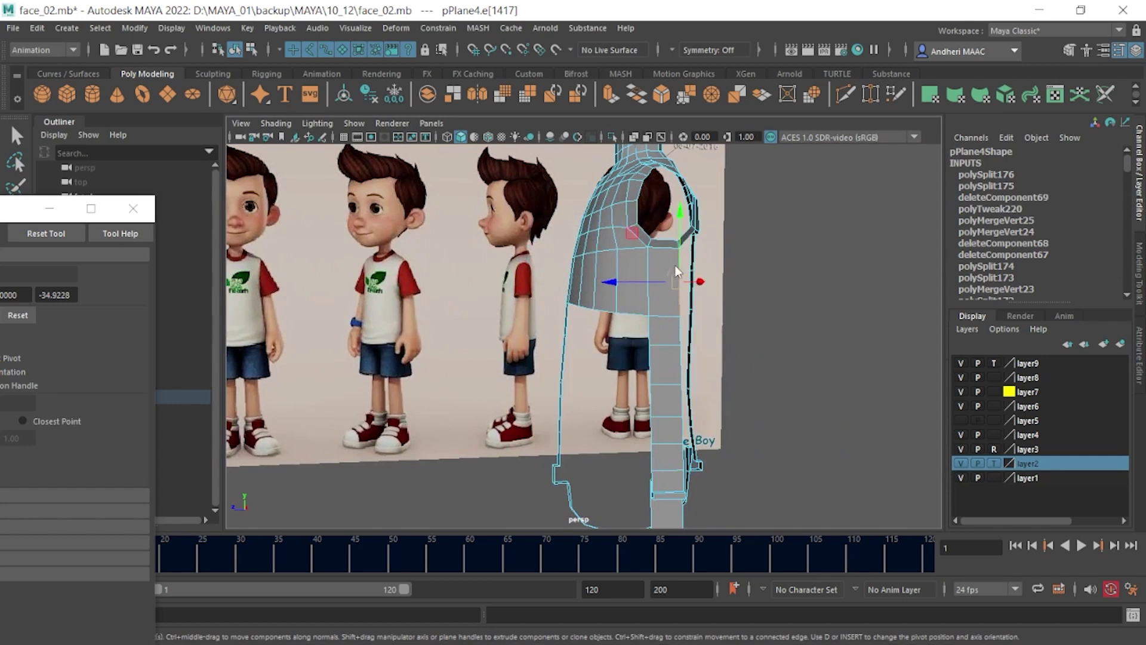
key(F8)
- Insert an edge loop around the torso and select the bottom chest edge under the armhole
shift+right_drag(643, 249, 557, 275)
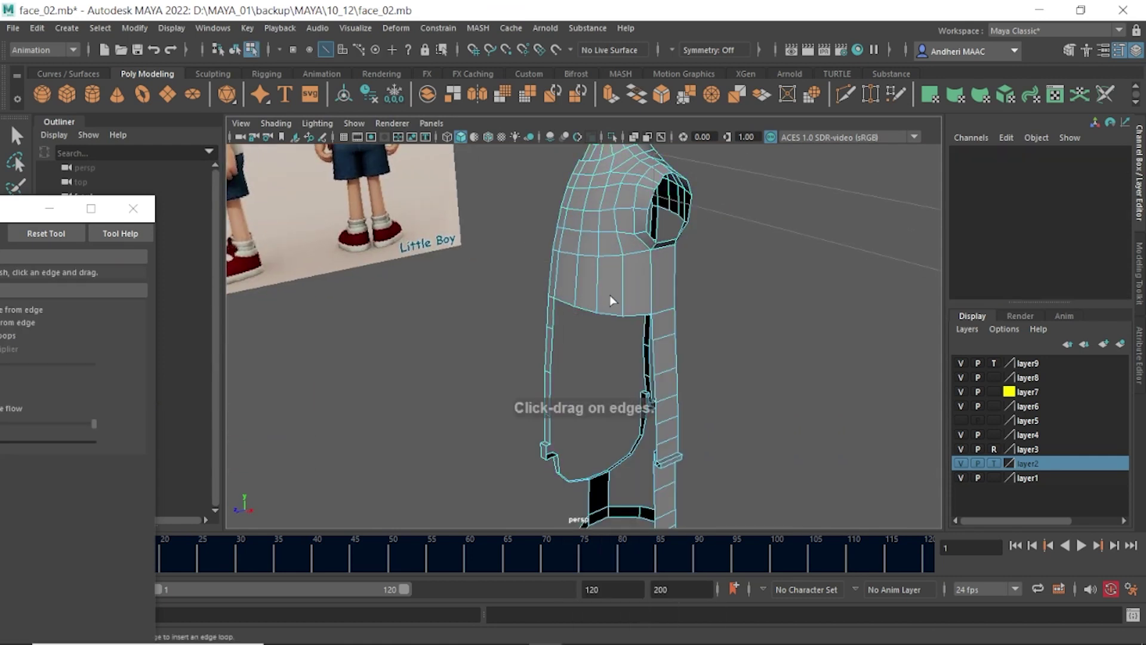
click(598, 284)
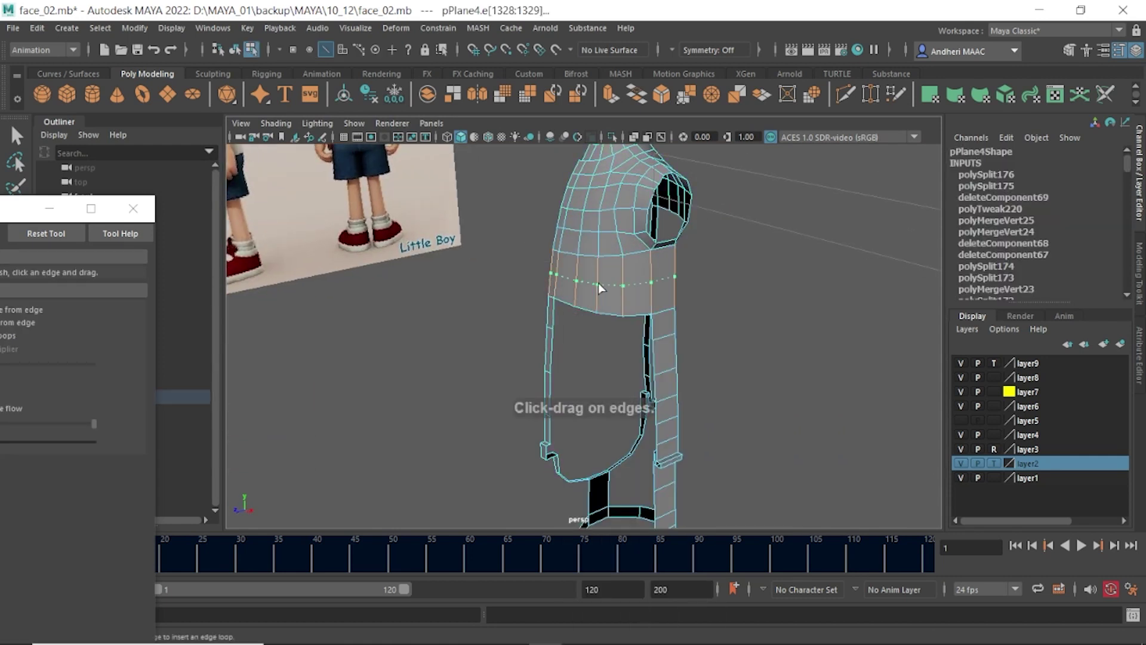
click(593, 289)
mouse_move(593, 288)
alt+mouse_down()
mouse_move(703, 308)
mouse_move(614, 312)
mouse_move(629, 307)
alt+mouse_up()
key(w)
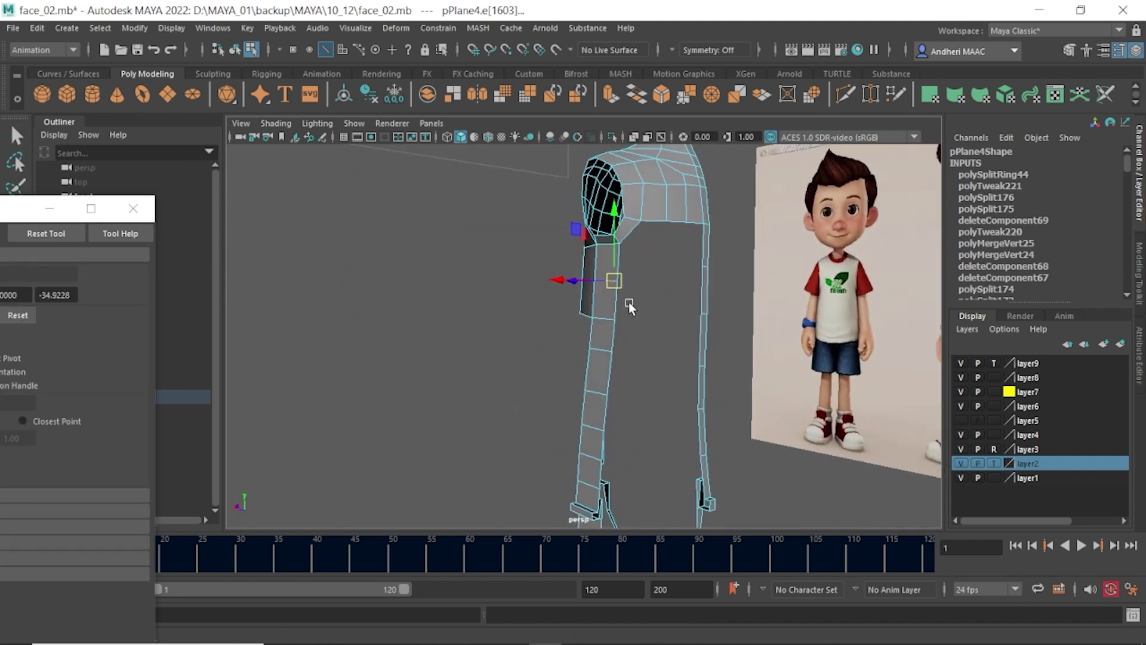
click(634, 234)
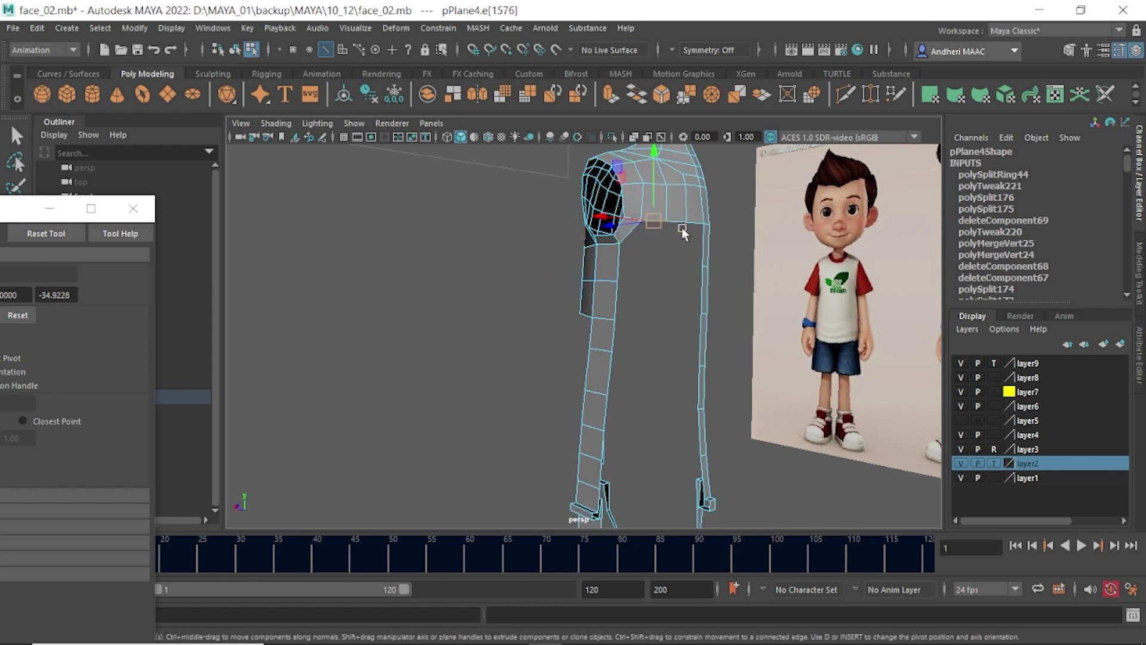
scroll(701, 369, up, 3)
scroll(701, 369, down, 1)
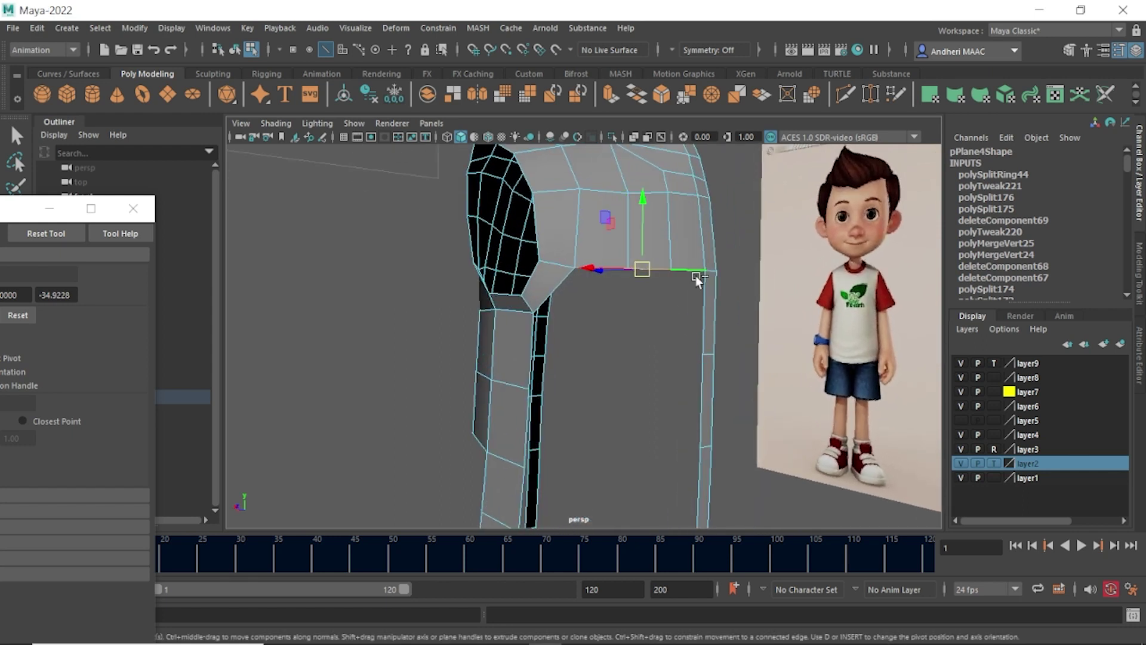
- Extrude the chest panel's bottom edge downward below the armhole
drag(671, 310, 734, 315)
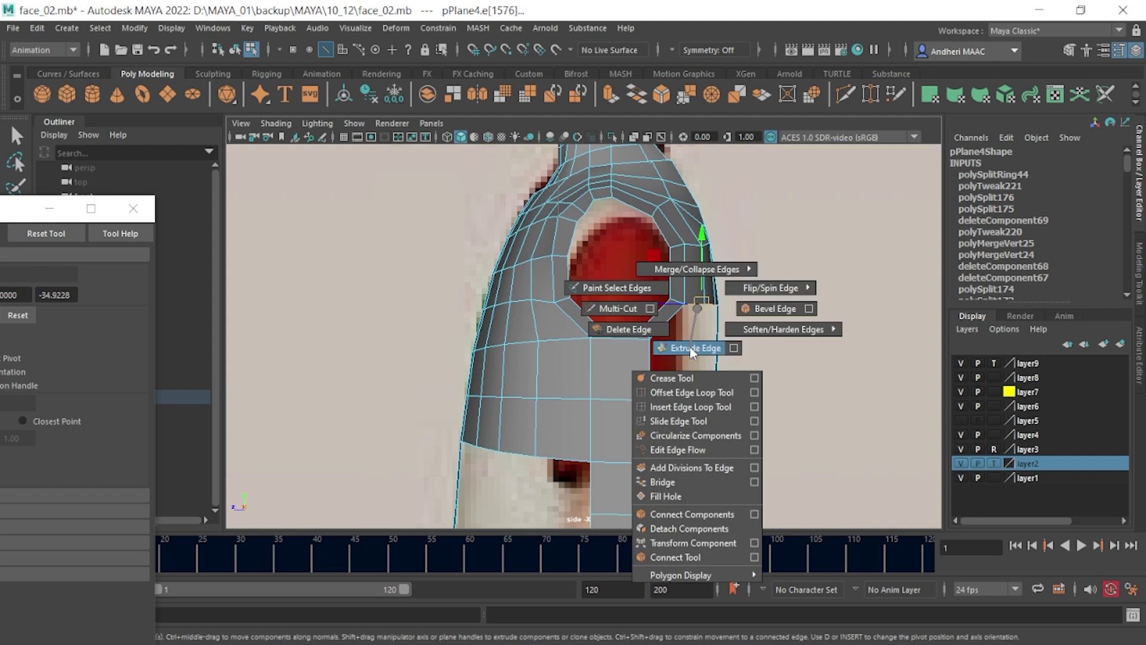
shift+right_drag(696, 307, 696, 349)
drag(701, 306, 705, 360)
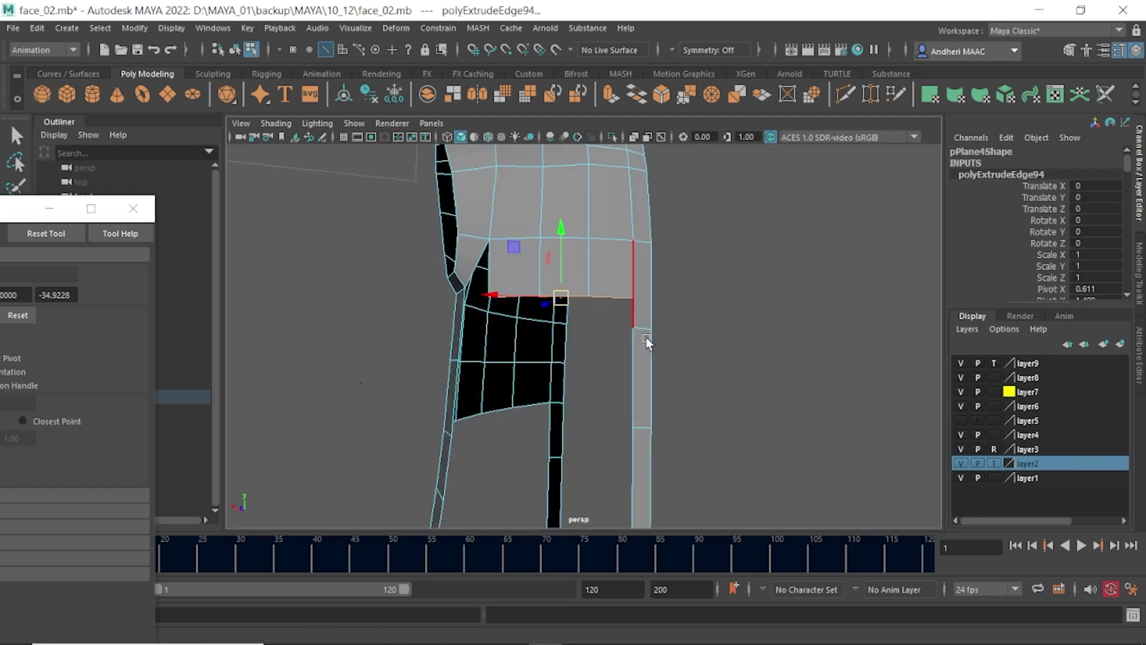
drag(647, 330, 650, 333)
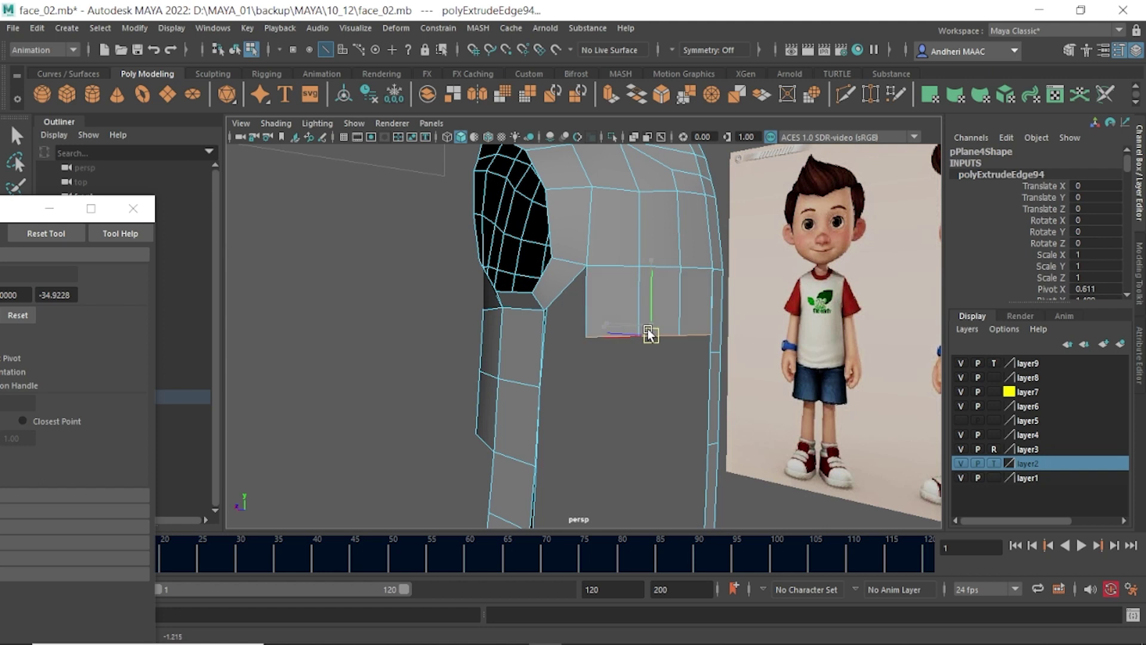
- Move the new strip's first corner vertex onto the side strip and merge it
key(F9)
click(585, 340)
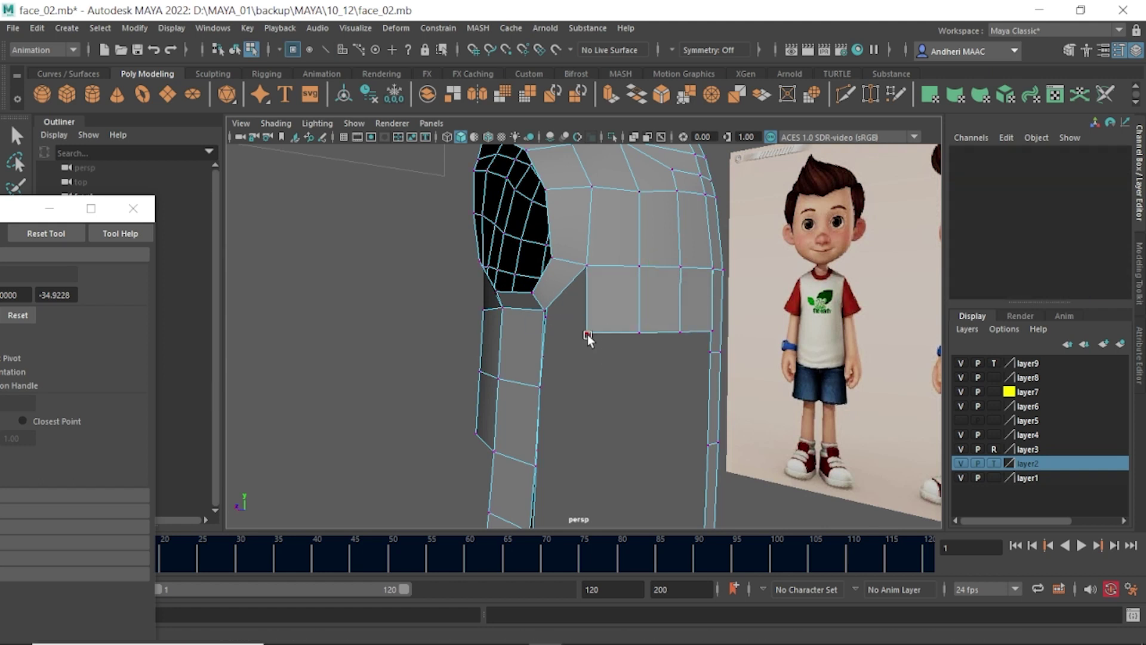
alt+drag(584, 340, 621, 334)
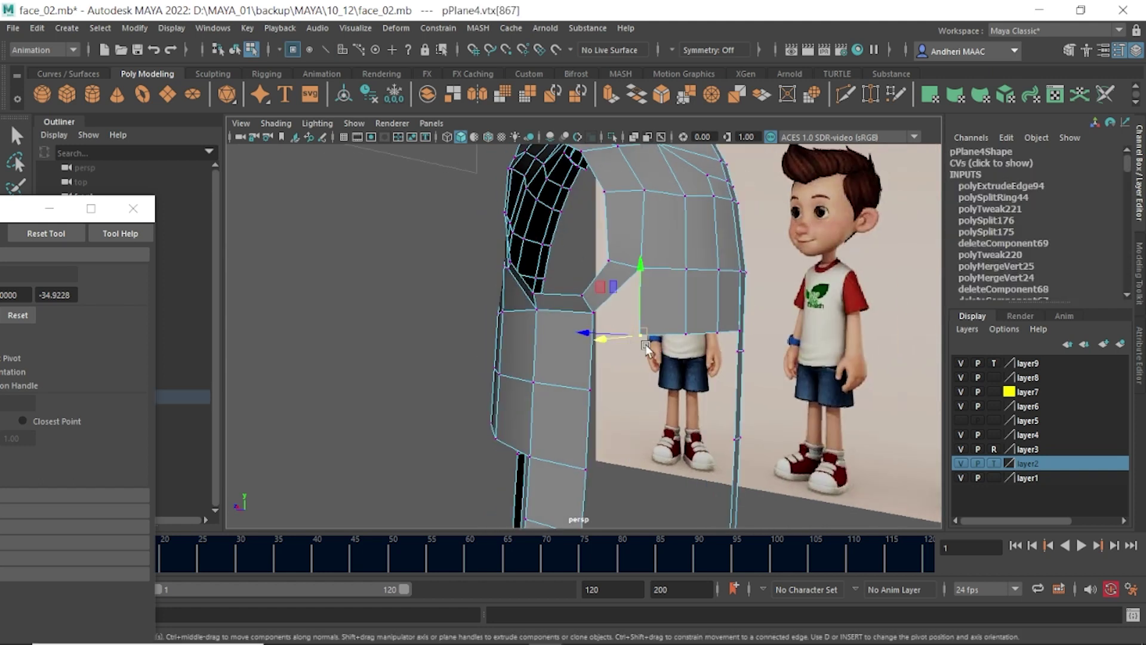
drag(640, 335, 589, 312)
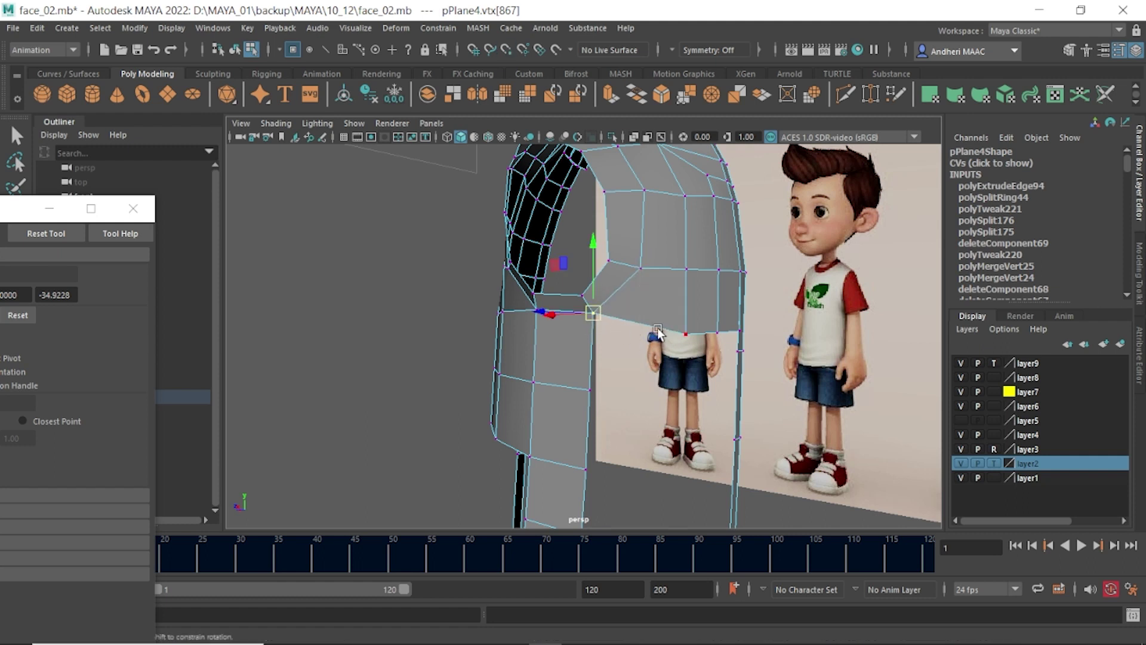
alt+drag(680, 342, 698, 340)
shift+right_drag(667, 323, 678, 278)
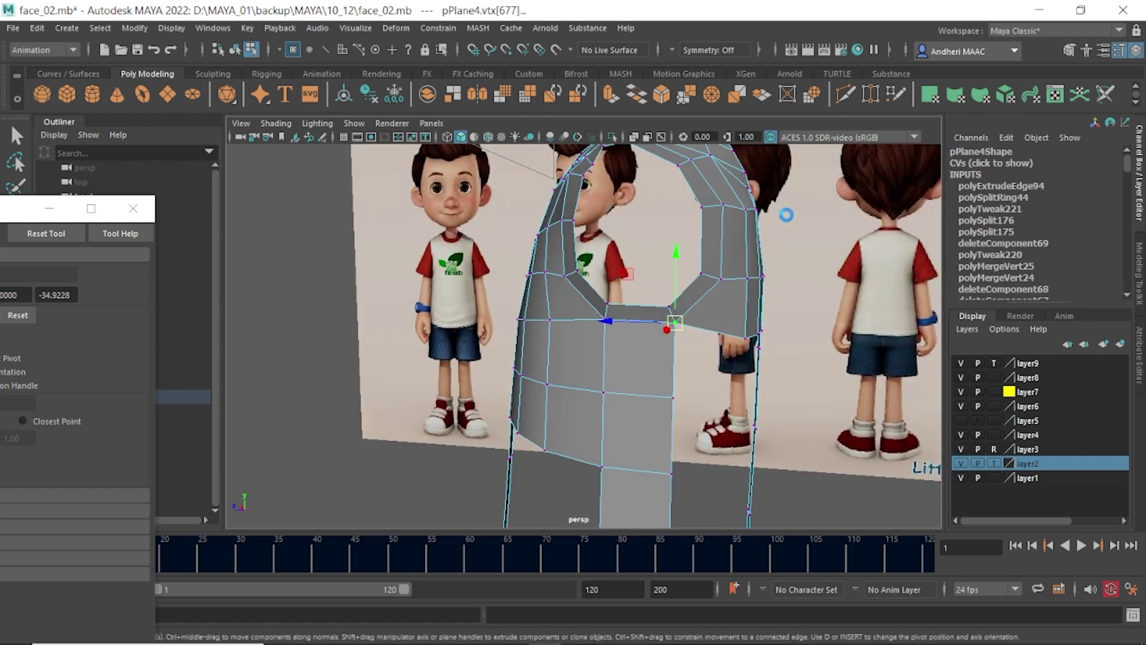
mouse_move(678, 281)
alt+mouse_down()
mouse_move(689, 305)
mouse_move(639, 325)
mouse_move(606, 320)
mouse_move(682, 355)
alt+mouse_up()
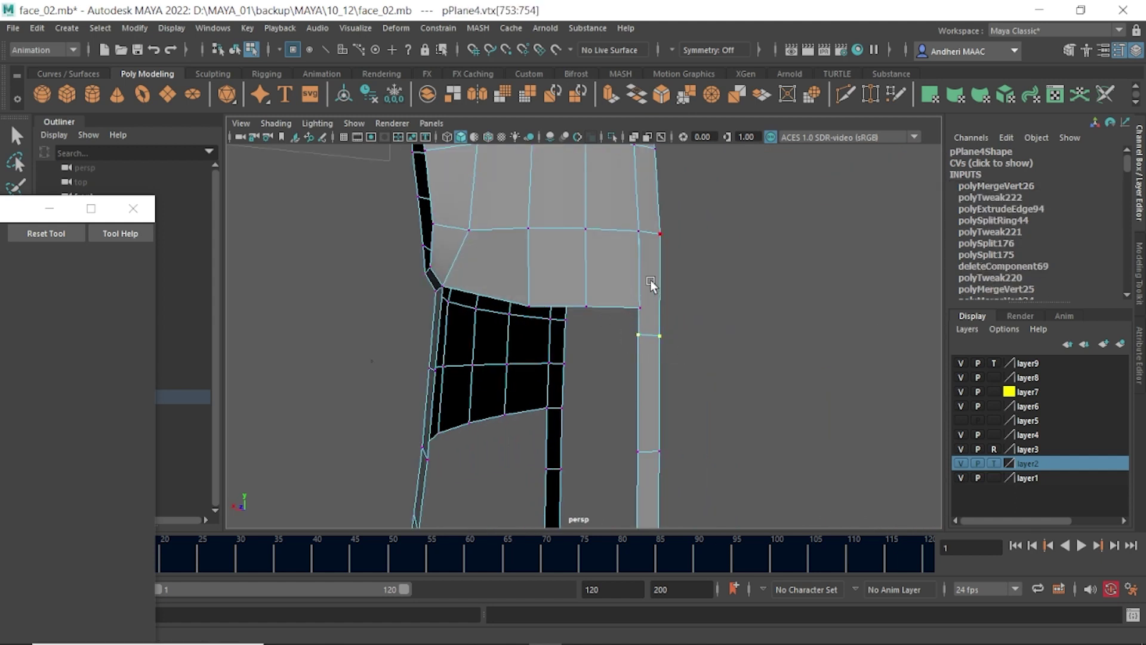
- Raise and weld the other corner vertices to the chest corner
key(w)
drag(653, 262, 652, 240)
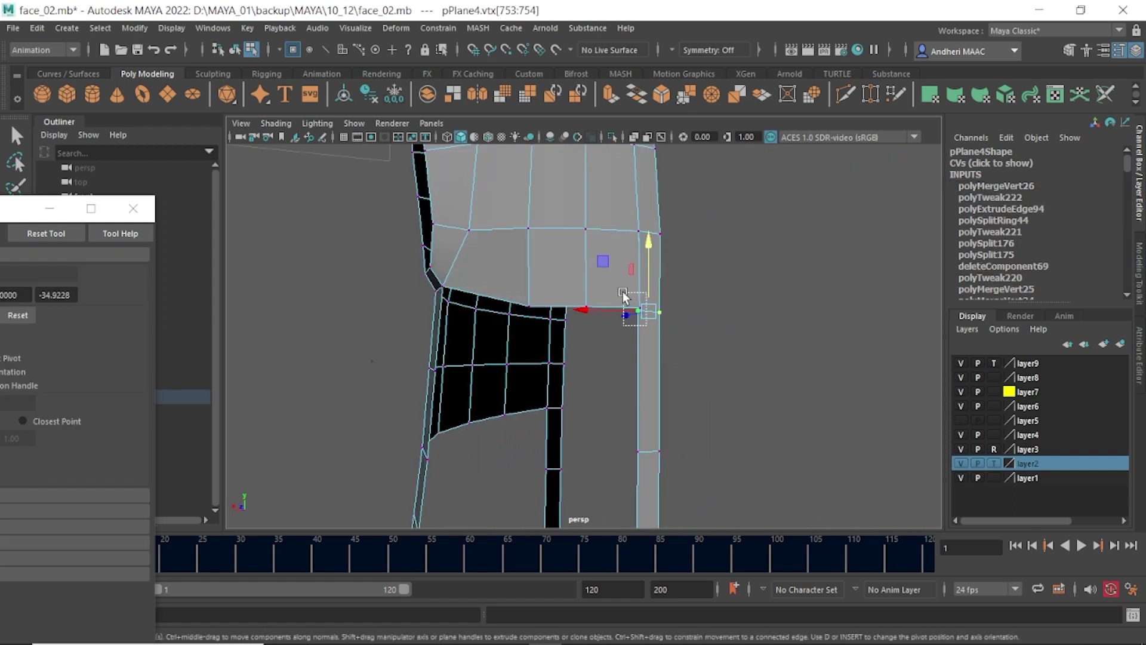
shift+right_drag(623, 294, 633, 269)
mouse_move(641, 310)
alt+mouse_down()
mouse_move(621, 315)
mouse_move(675, 312)
mouse_move(647, 335)
mouse_move(699, 338)
mouse_move(654, 334)
alt+mouse_up()
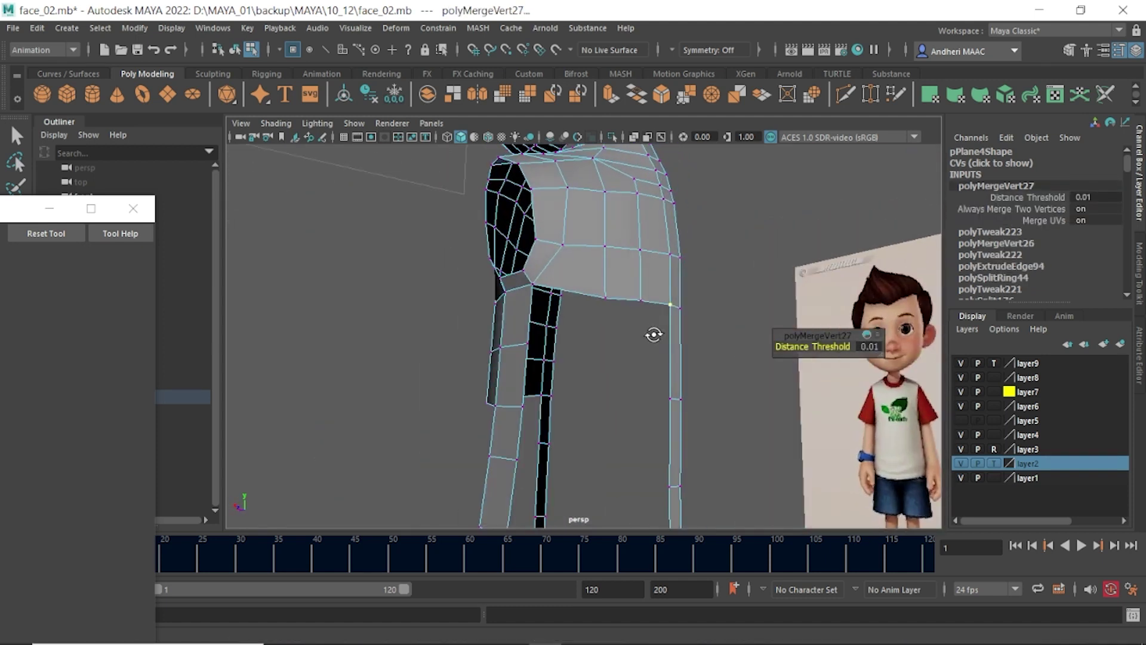
key(F8)
mouse_move(675, 343)
shift+right_down()
mouse_move(605, 334)
mouse_move(593, 272)
shift+right_up()
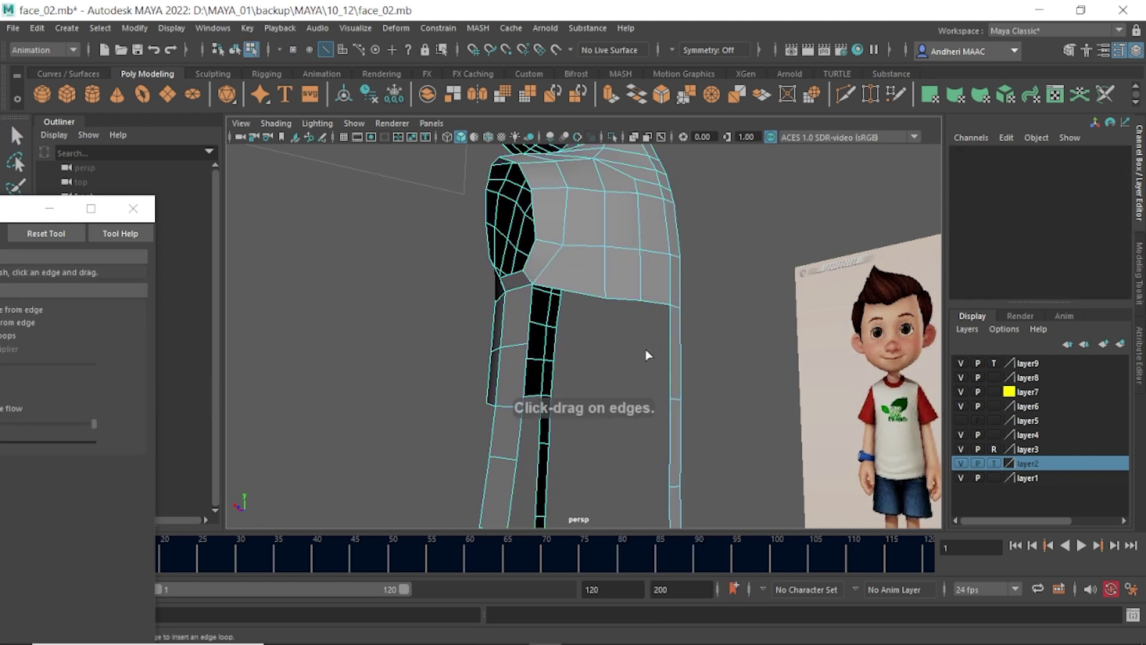
- Insert an edge loop down the side strip of the torso
click(673, 360)
alt+drag(674, 360, 675, 391)
key(w)
click(685, 394)
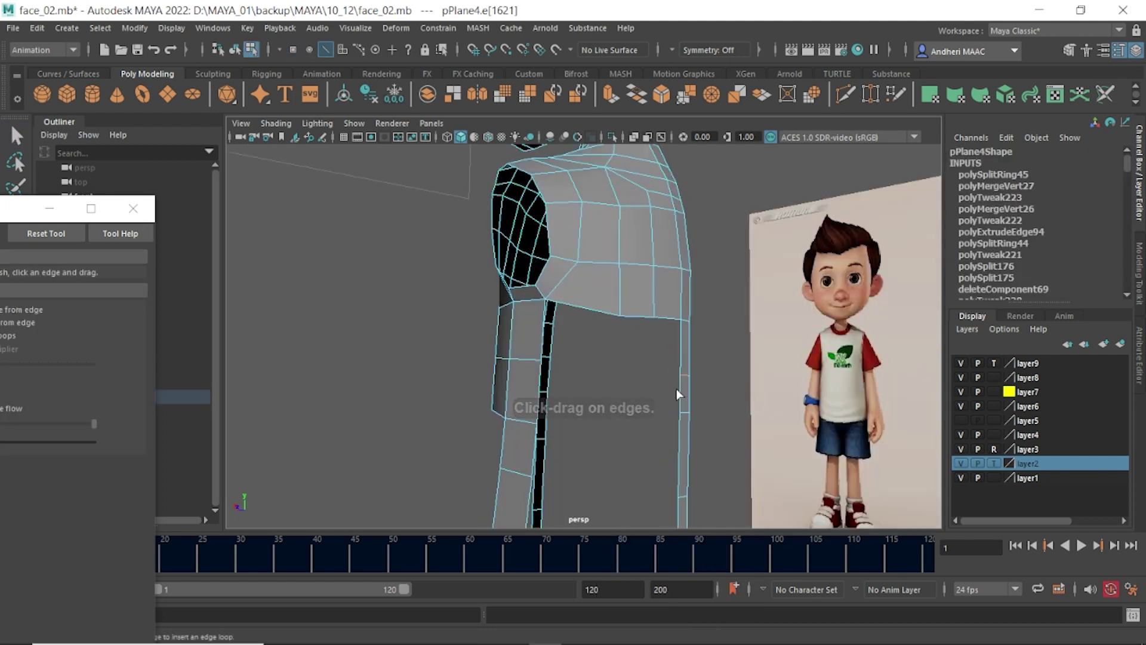
- Bridge the facing border edges to close the gap under the chest
click(686, 411)
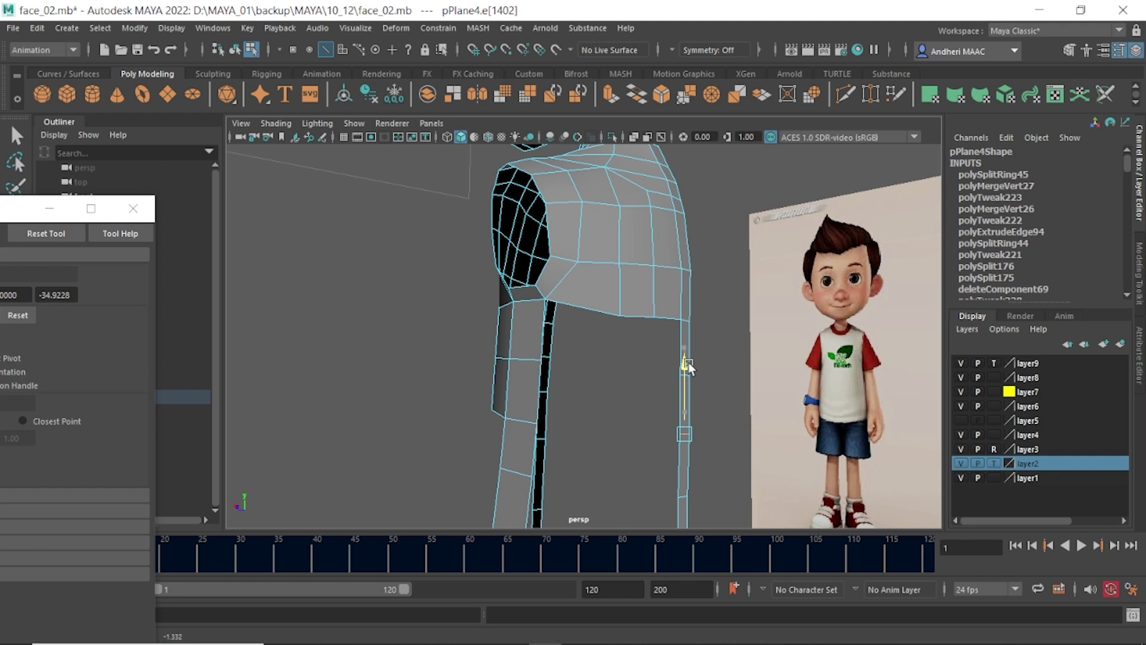
alt+drag(687, 361, 692, 394)
click(591, 342)
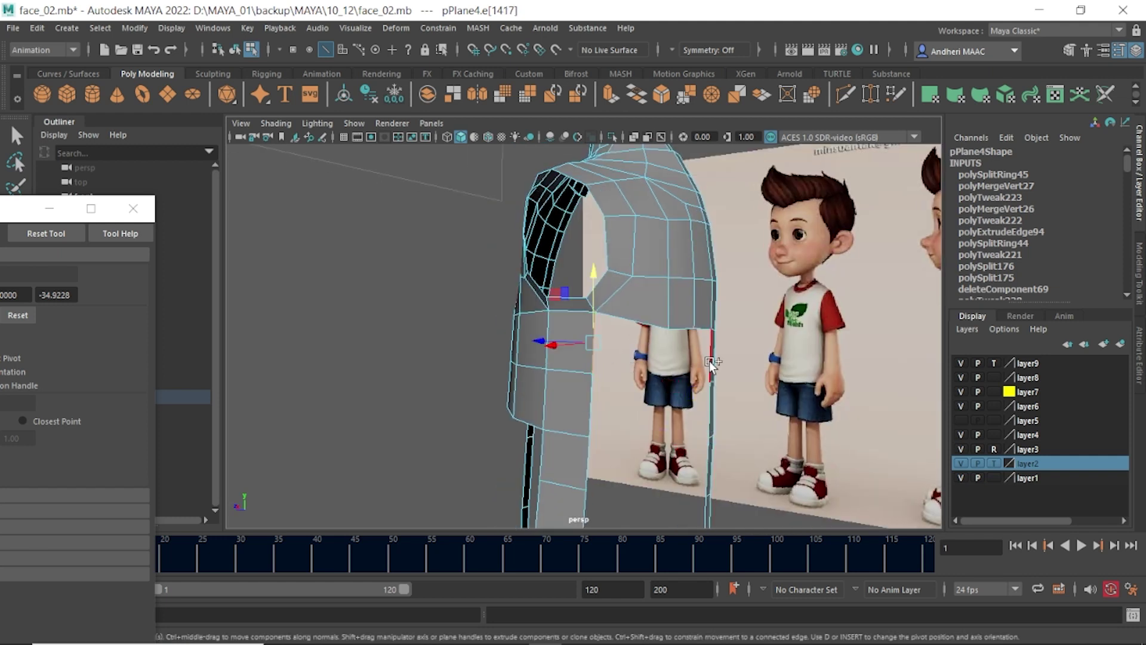
shift+click(704, 417)
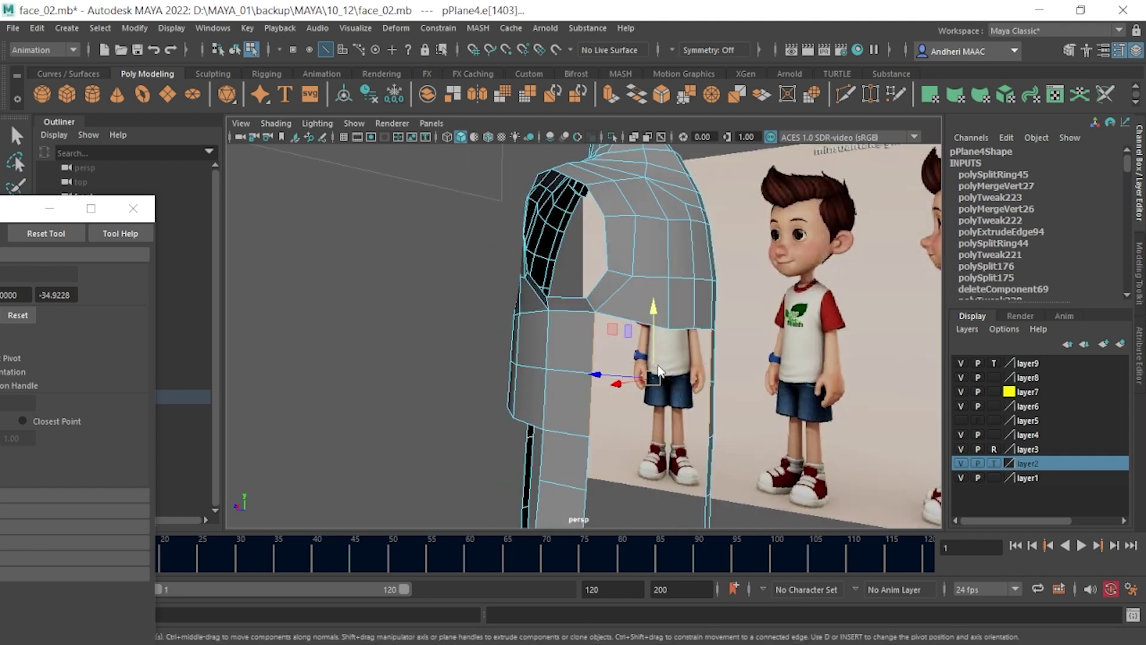
shift+right_drag(655, 364, 654, 492)
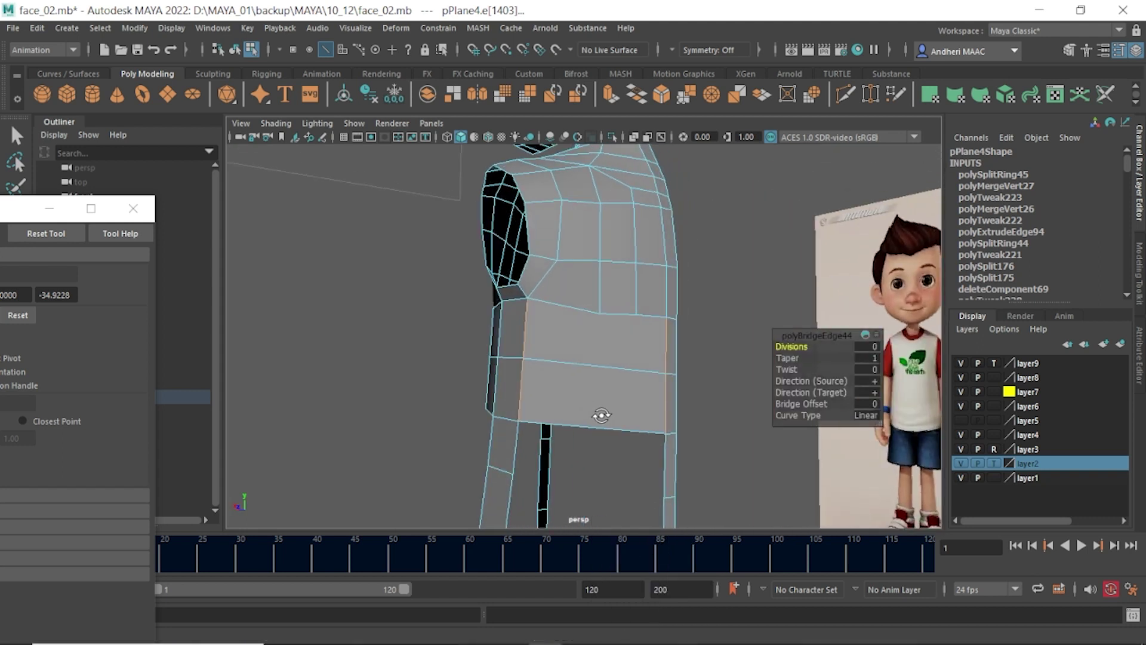
key(q)
key(F8)
alt+drag(624, 343, 642, 348)
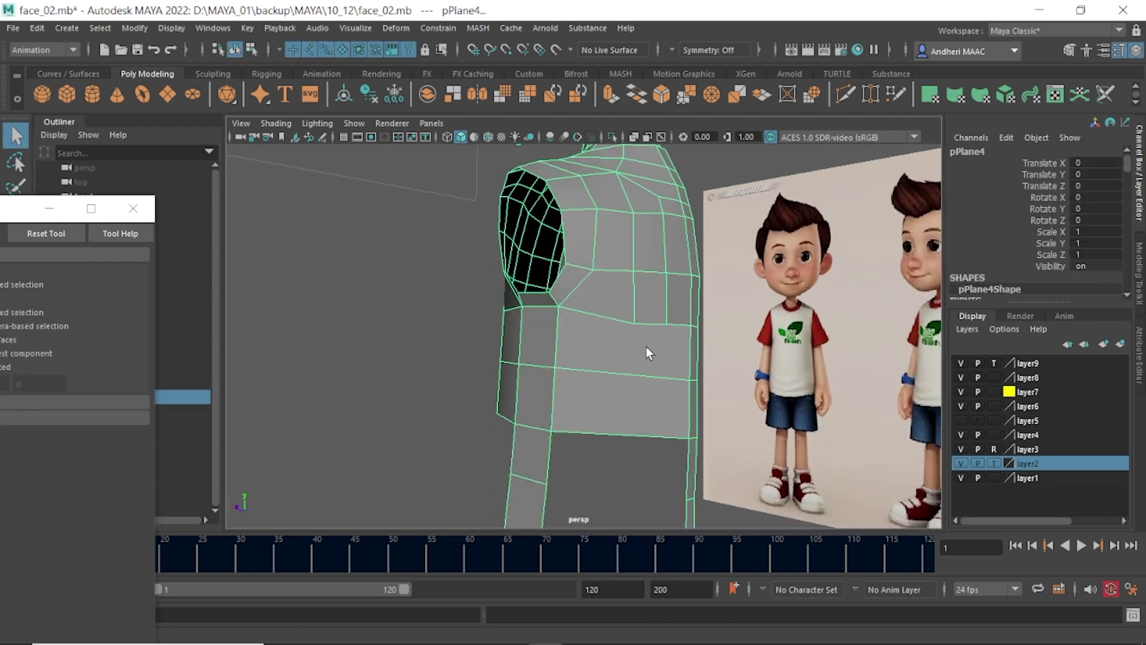
shift+right_drag(632, 280, 561, 254)
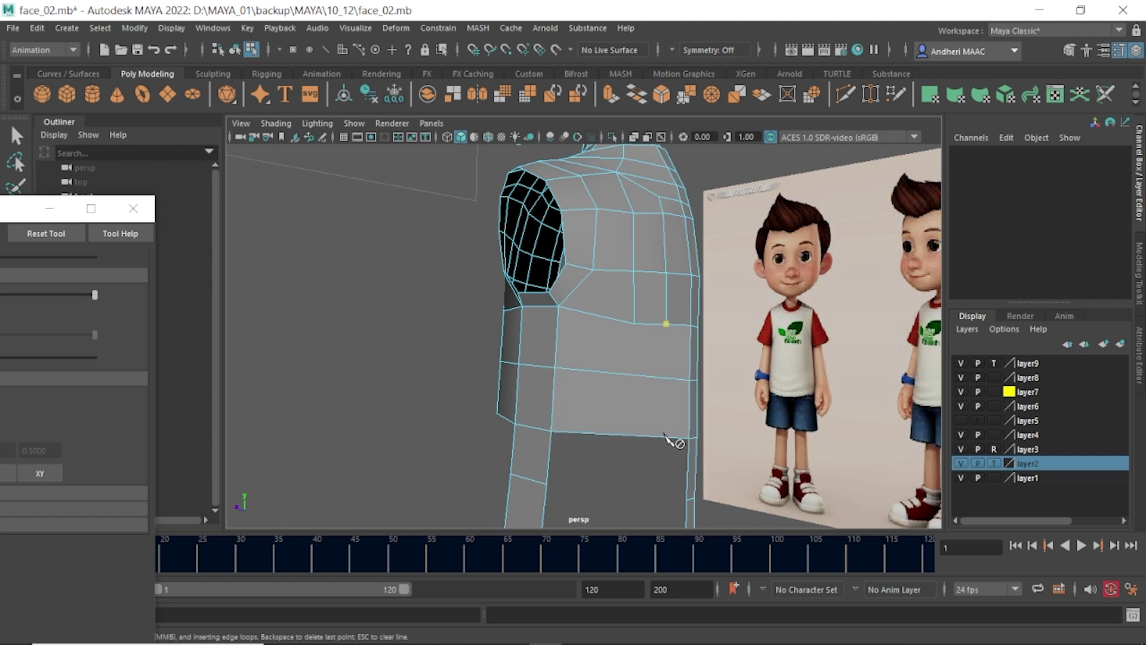
- Insert two edge loops across the new band under the chest
mouse_move(660, 376)
alt+mouse_down()
mouse_move(709, 345)
mouse_move(686, 371)
mouse_move(687, 340)
alt+mouse_up()
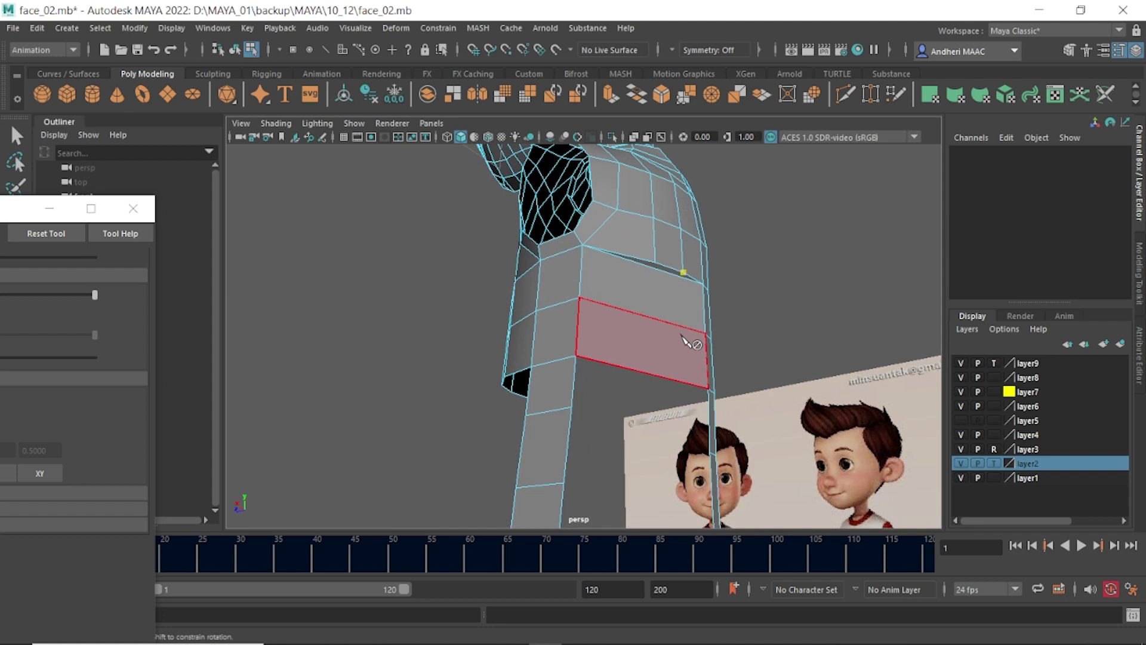
click(685, 339)
key(1)
scroll(669, 337, up, 2)
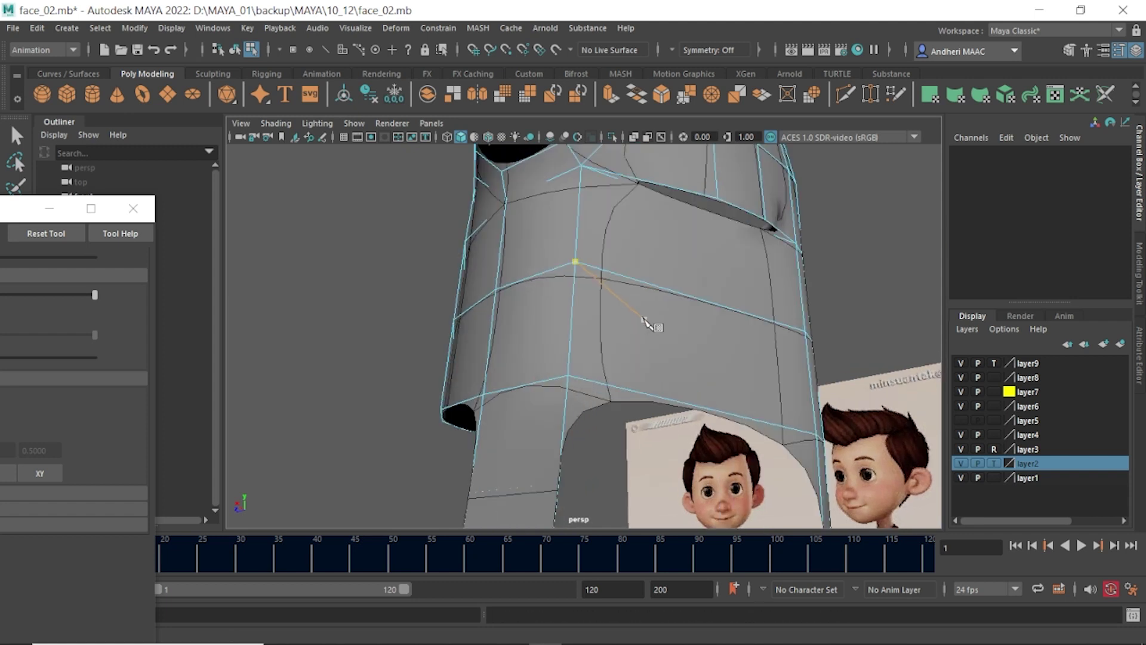
scroll(657, 337, up, 2)
scroll(648, 339, up, 1)
click(779, 336)
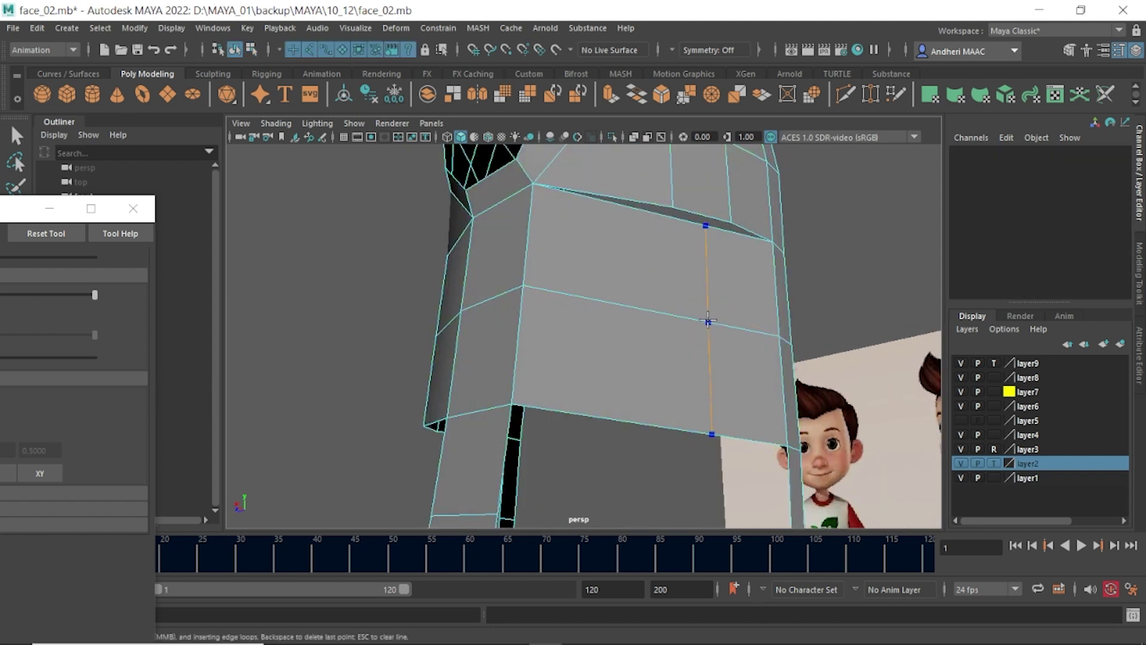
ctrl+click(646, 311)
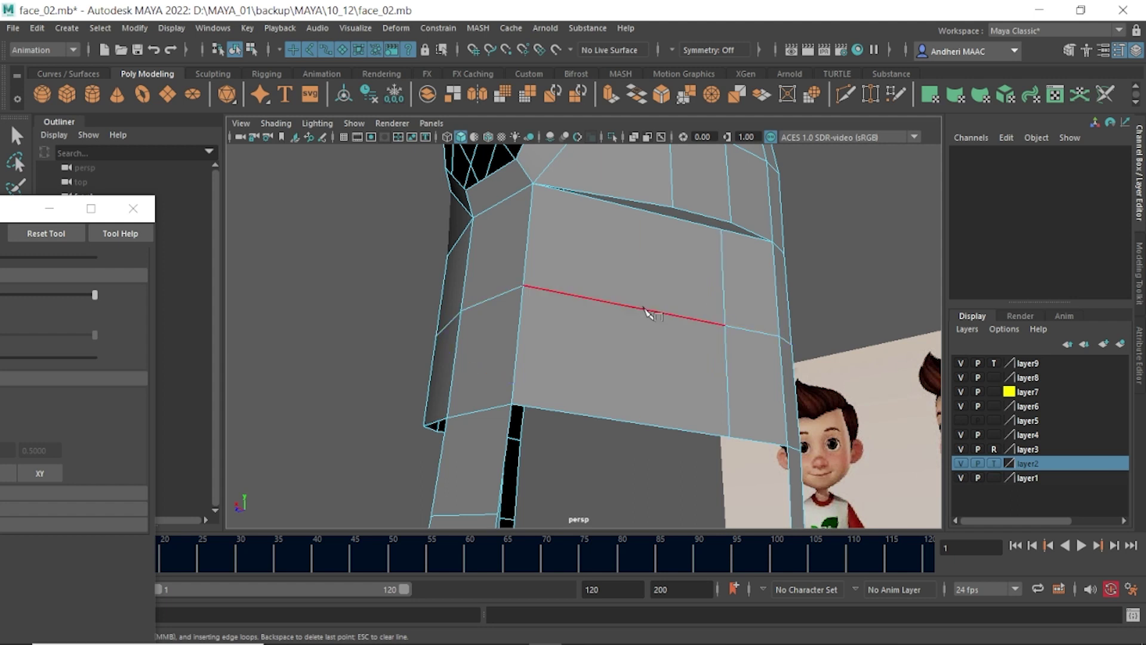
ctrl+click(664, 315)
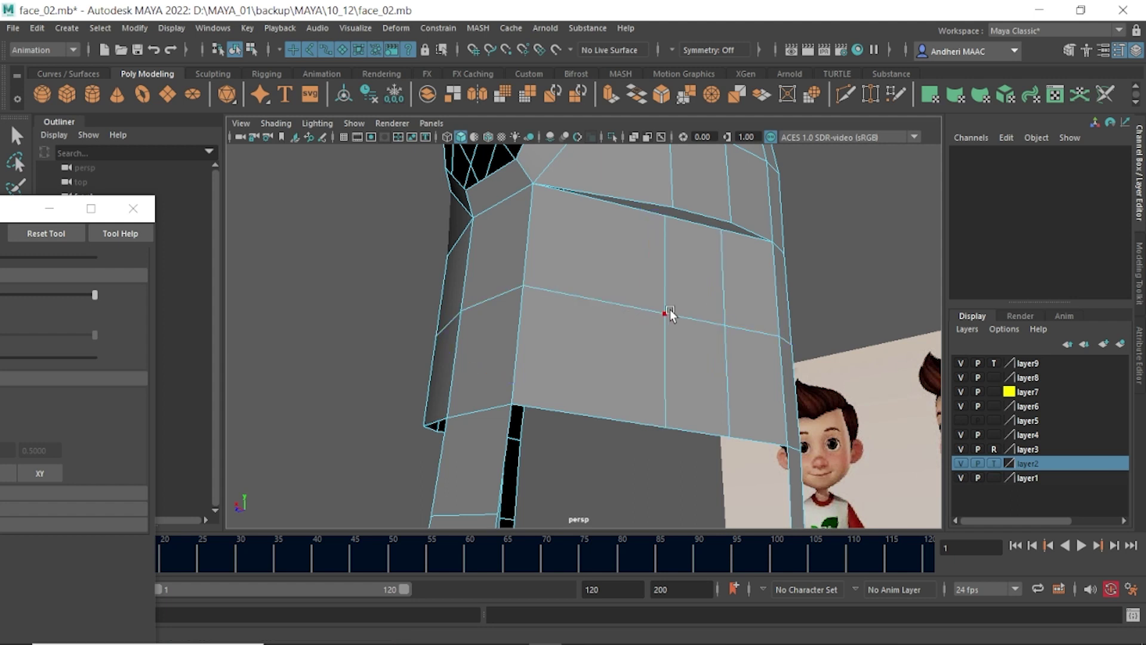
key(w)
mouse_move(666, 314)
alt+mouse_down()
mouse_move(696, 225)
mouse_move(672, 318)
mouse_move(671, 301)
alt+mouse_up()
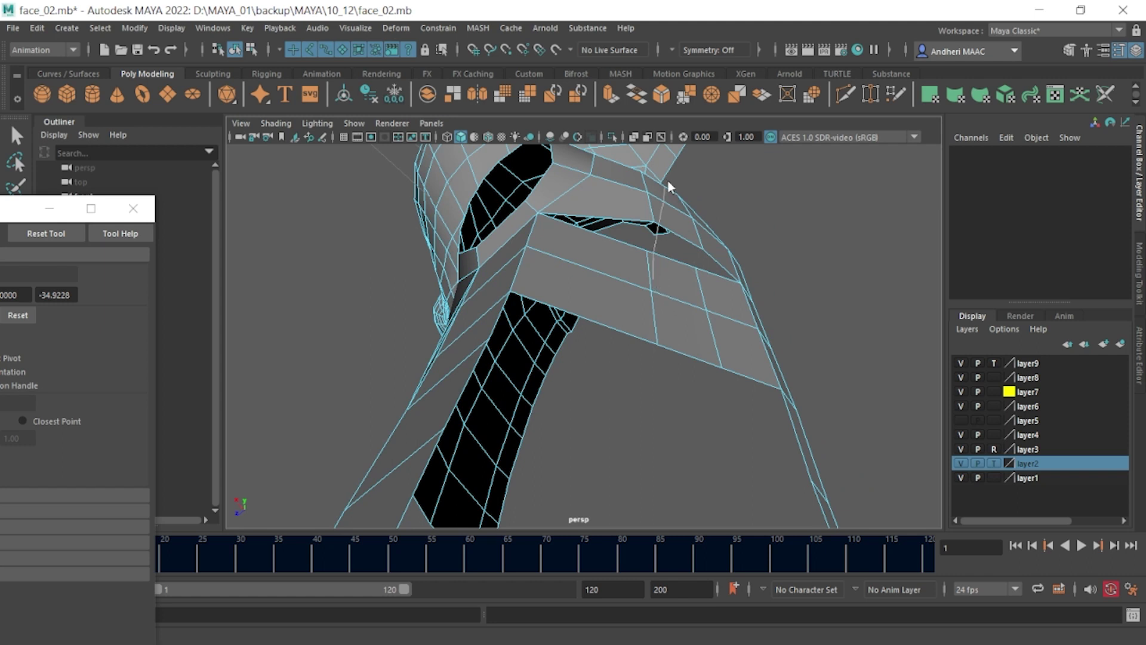
- Slide two neighbouring band edges upward so the faces sit evenly
click(661, 266)
ctrl+shift+drag(600, 340, 619, 321)
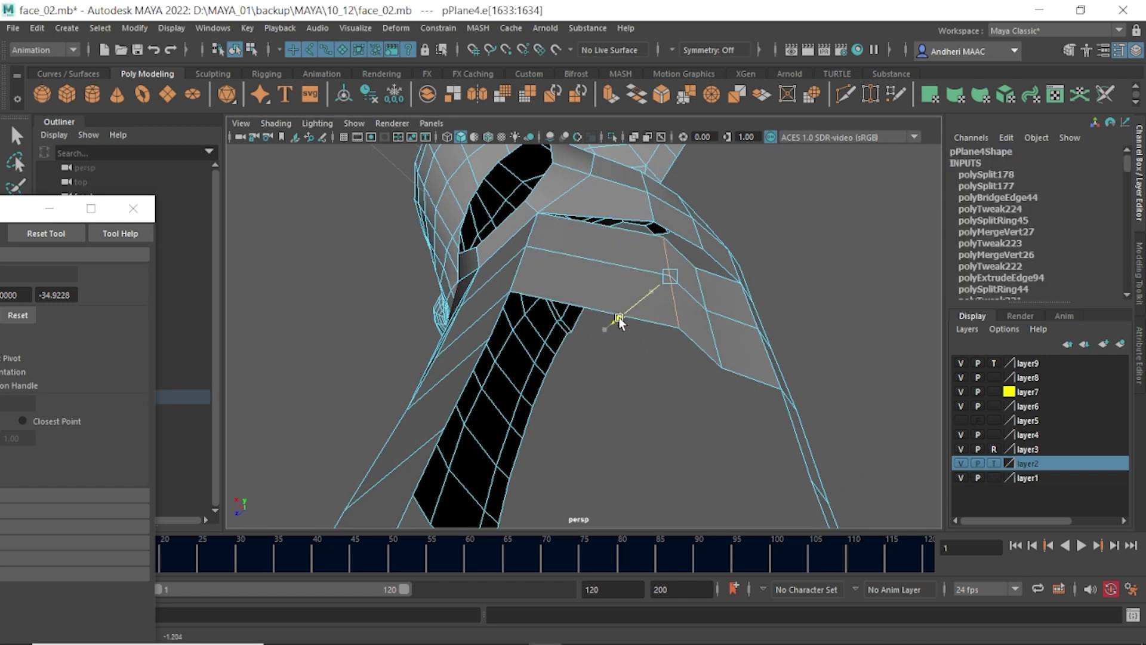
ctrl+shift+drag(666, 283, 656, 261)
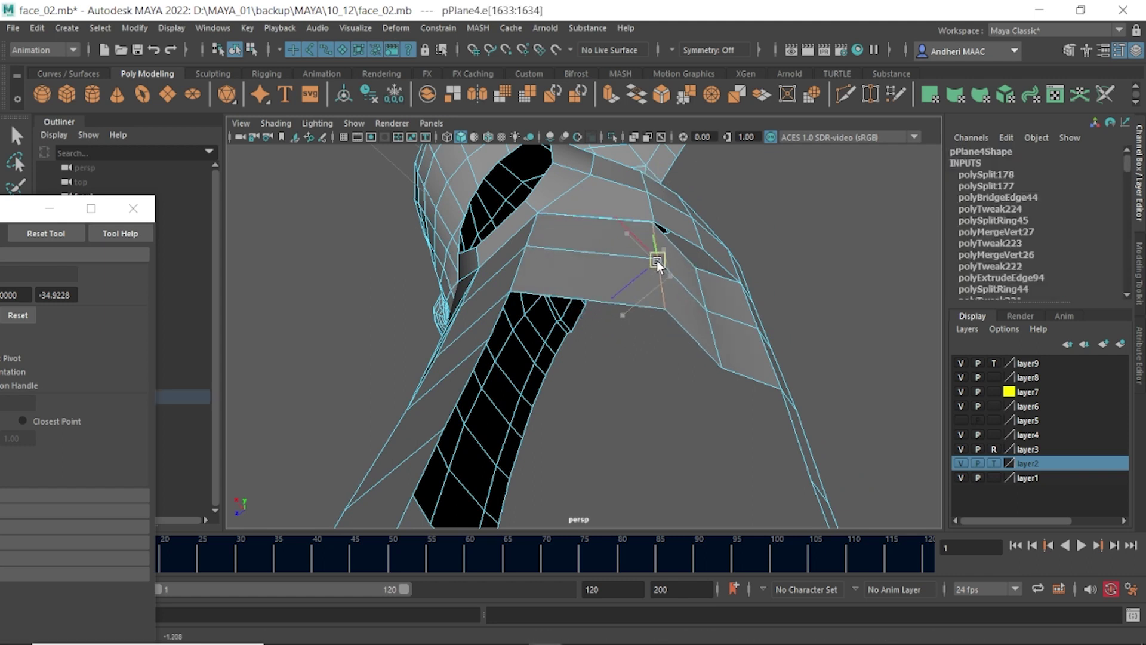
click(706, 296)
ctrl+shift+drag(706, 297, 707, 296)
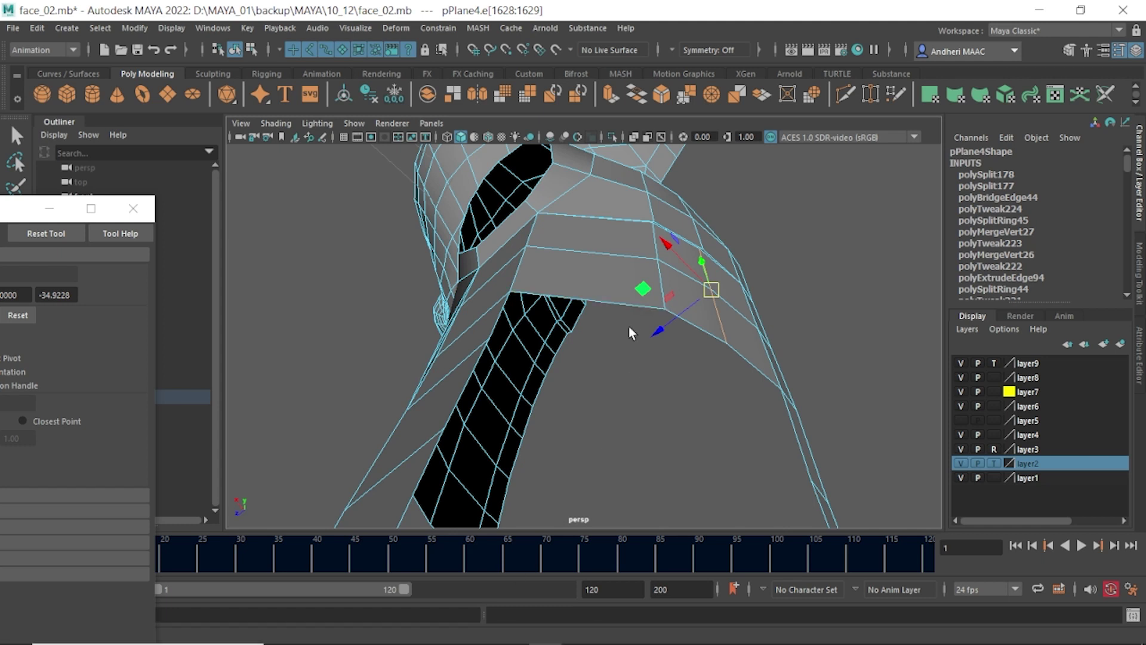
- Select the first stray vertex pair on the shirt seam and merge it
alt+drag(647, 317, 638, 343)
key(F8)
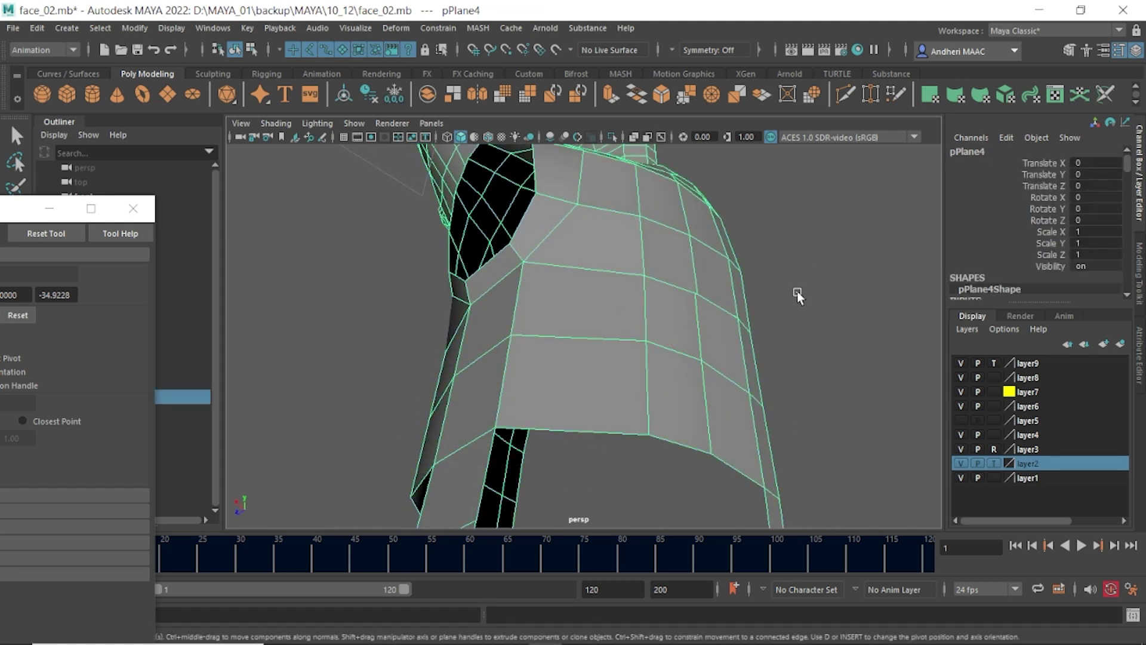
alt+drag(798, 297, 687, 336)
key(F9)
click(686, 315)
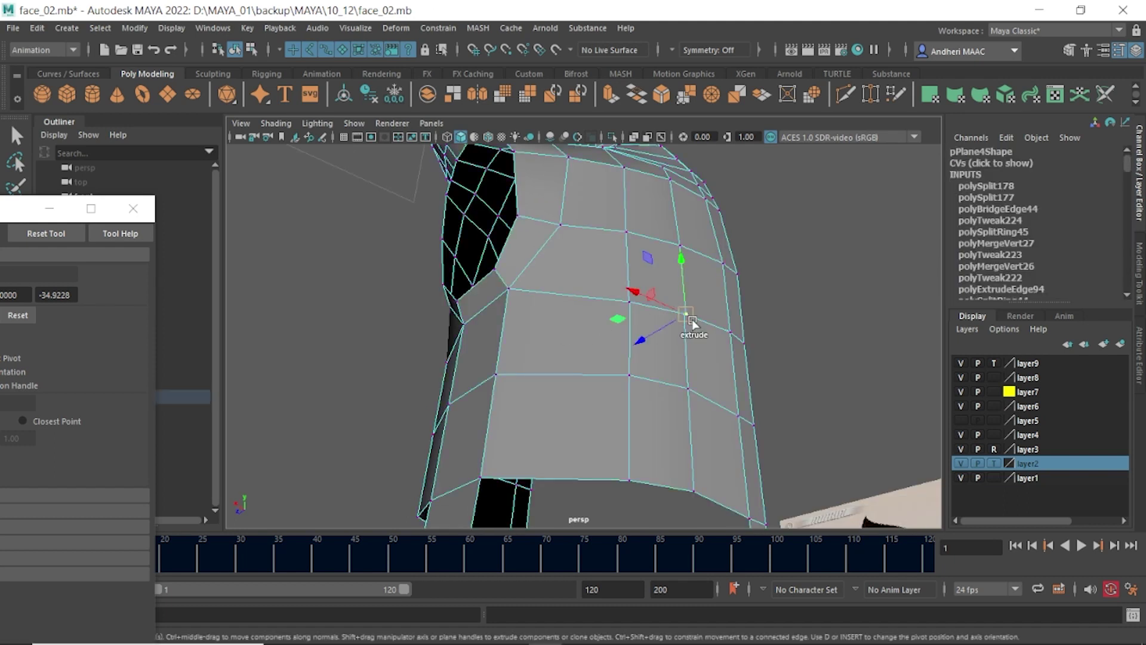
shift+right_drag(704, 255, 744, 256)
mouse_move(745, 256)
alt+mouse_down()
mouse_move(762, 235)
mouse_move(684, 311)
mouse_move(716, 301)
alt+mouse_up()
- Merge two more vertex pairs, including one near the inner mesh
click(704, 314)
mouse_move(717, 301)
shift+right_down()
mouse_move(759, 253)
mouse_move(812, 228)
shift+right_up()
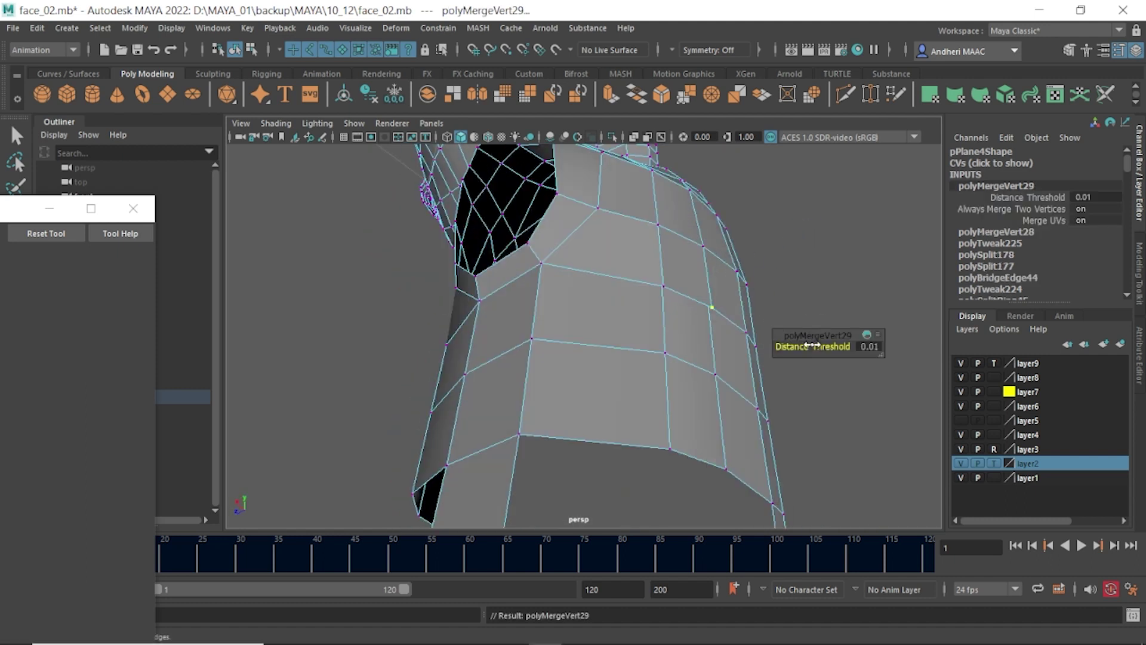
mouse_move(709, 306)
alt+mouse_down()
mouse_move(706, 243)
mouse_move(719, 220)
mouse_move(686, 197)
mouse_move(679, 220)
alt+mouse_up()
shift+right_drag(679, 221, 711, 141)
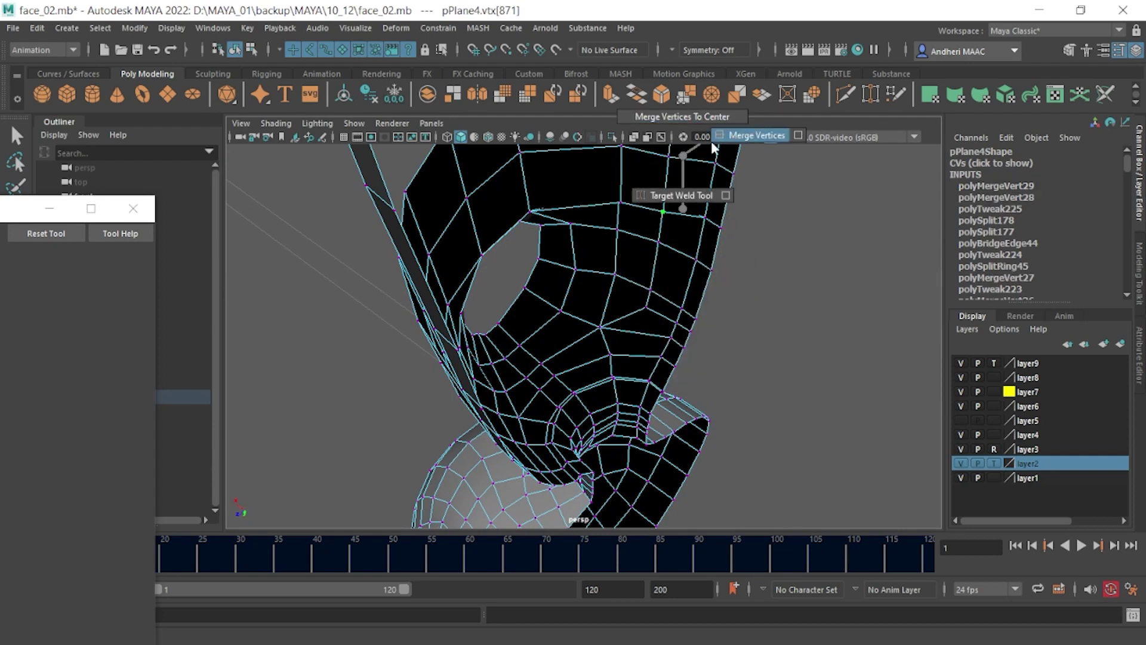
- In wireframe display, weld the vertex pair at another seam gap
mouse_move(711, 143)
alt+mouse_down()
mouse_move(706, 247)
mouse_move(661, 340)
mouse_move(724, 328)
mouse_move(718, 339)
alt+mouse_up()
key(F8)
scroll(665, 340, up, 3)
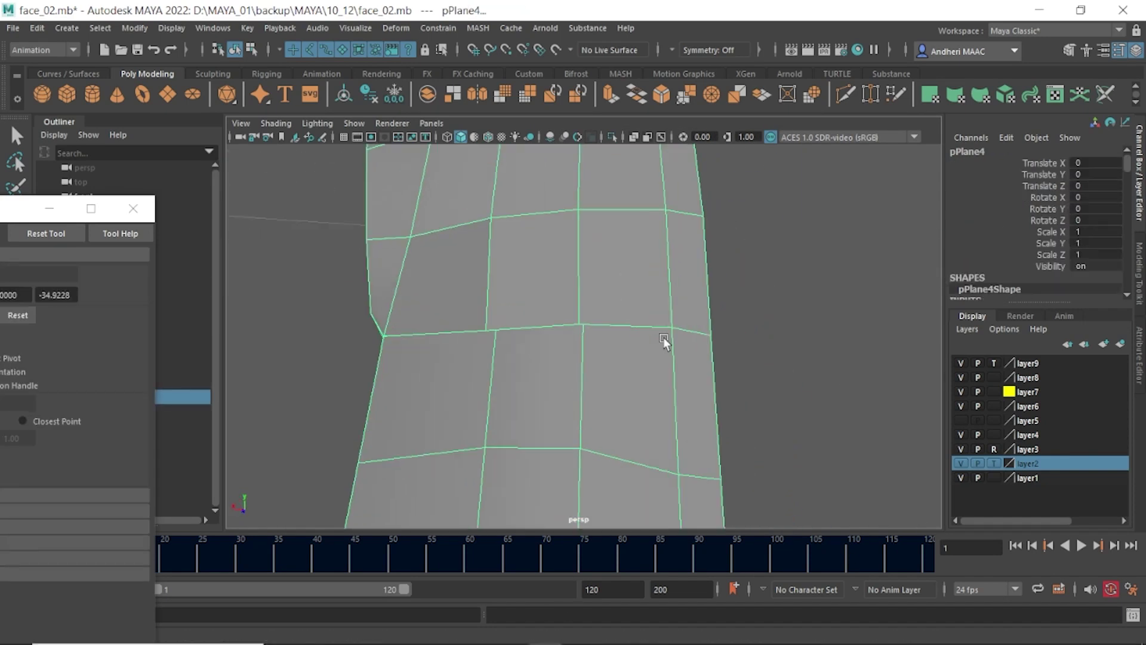
scroll(630, 341, up, 2)
key(F9)
click(644, 265)
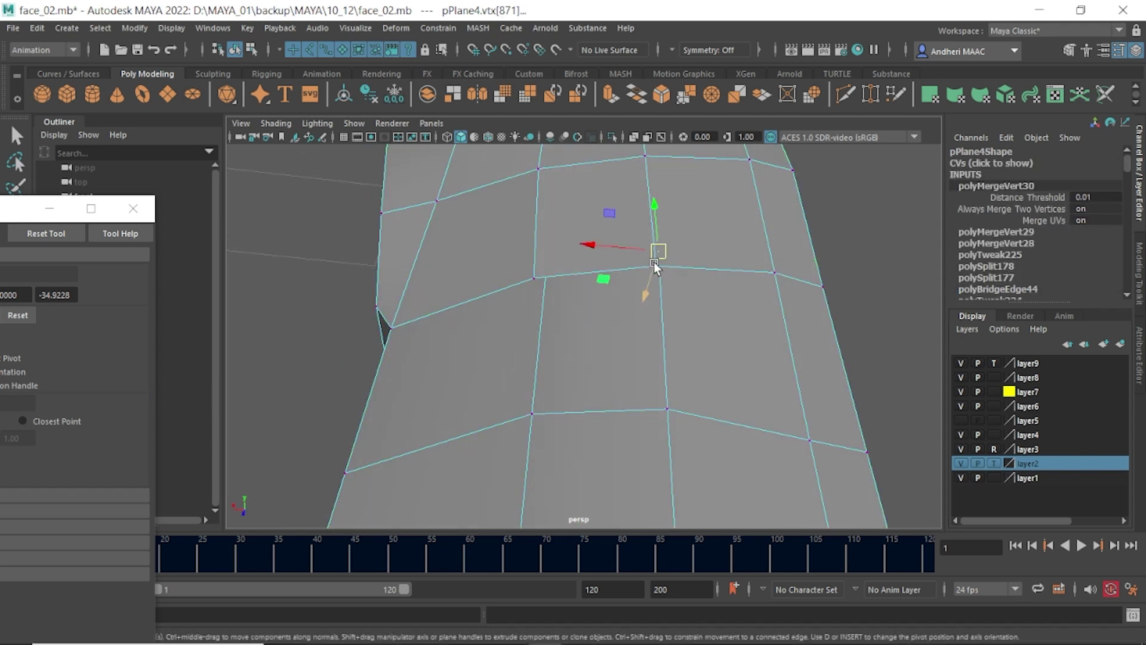
key(4)
alt+drag(656, 270, 729, 320)
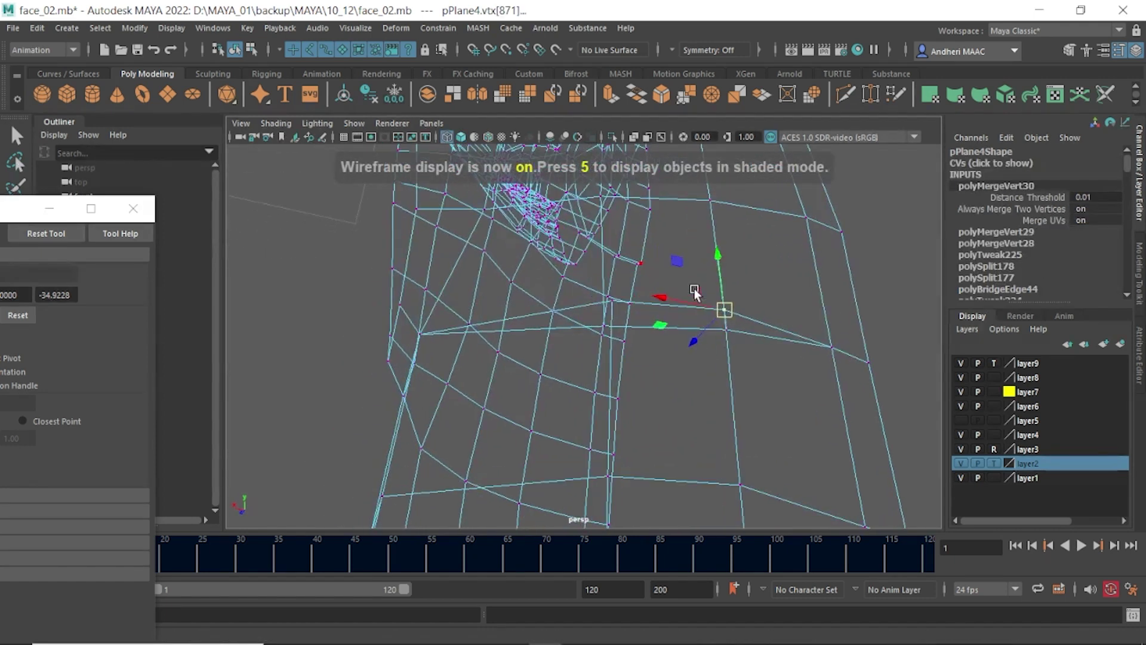
click(728, 325)
shift+right_drag(754, 298, 821, 249)
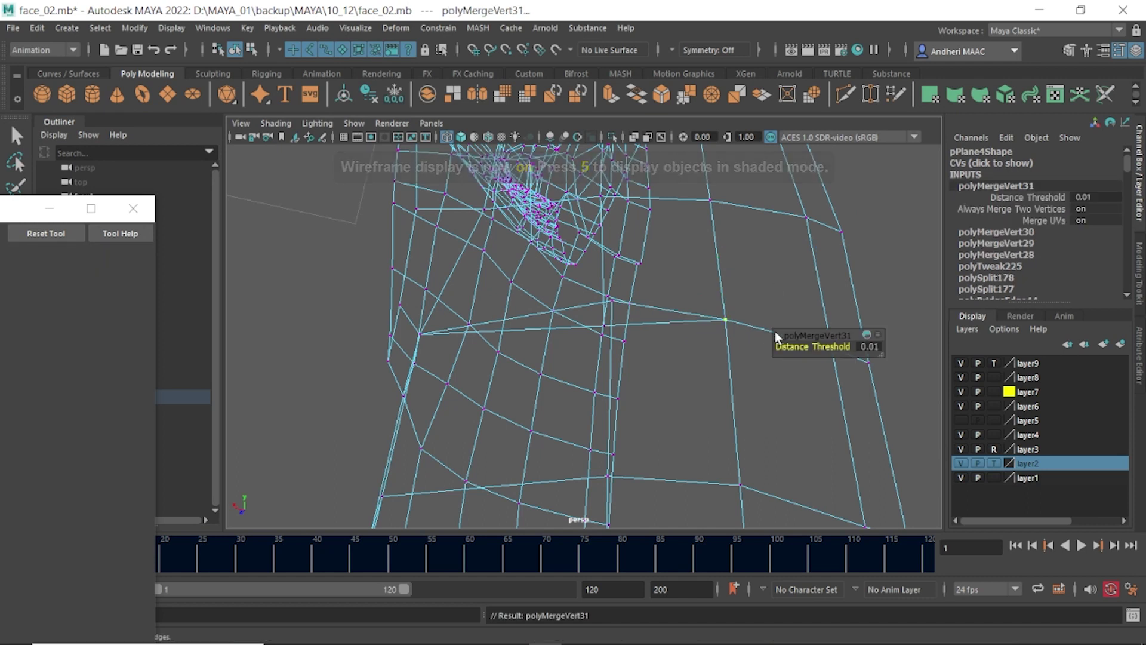
- Weld one more vertex pair and return the viewport to shaded display
alt+drag(776, 335, 657, 323)
click(691, 370)
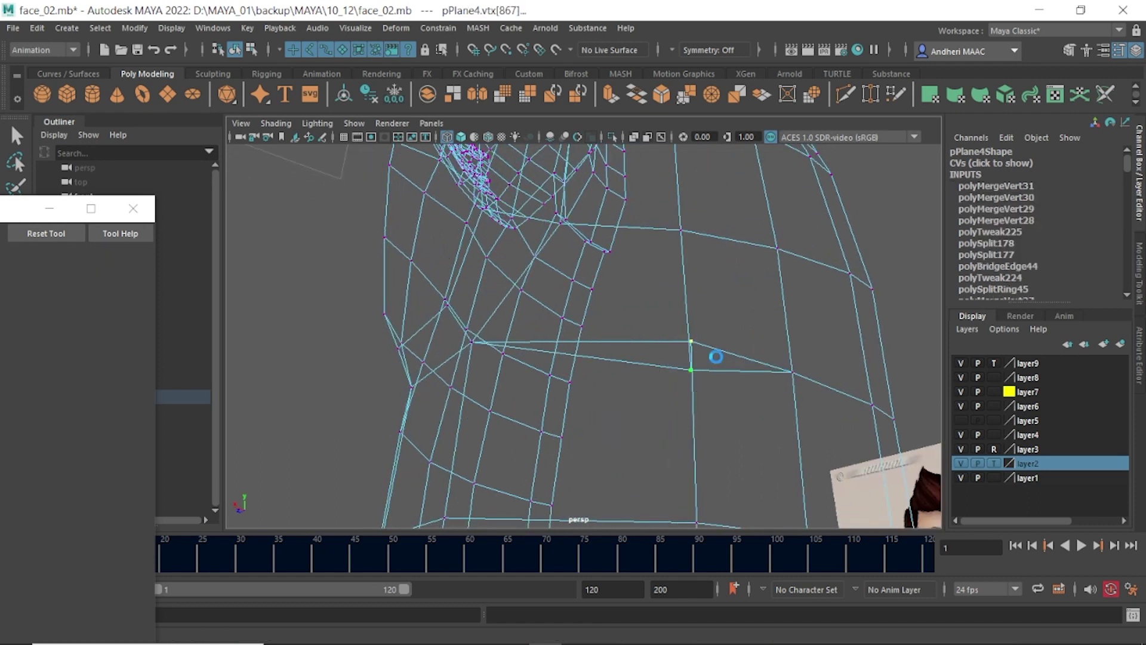
shift+right_drag(716, 356, 783, 306)
mouse_move(784, 307)
alt+mouse_down()
mouse_move(706, 352)
mouse_move(683, 327)
mouse_move(683, 239)
mouse_move(589, 233)
mouse_move(591, 307)
alt+mouse_up()
key(5)
- Bridge the two facing open hem edges with a 4-division strip
scroll(591, 307, up, 5)
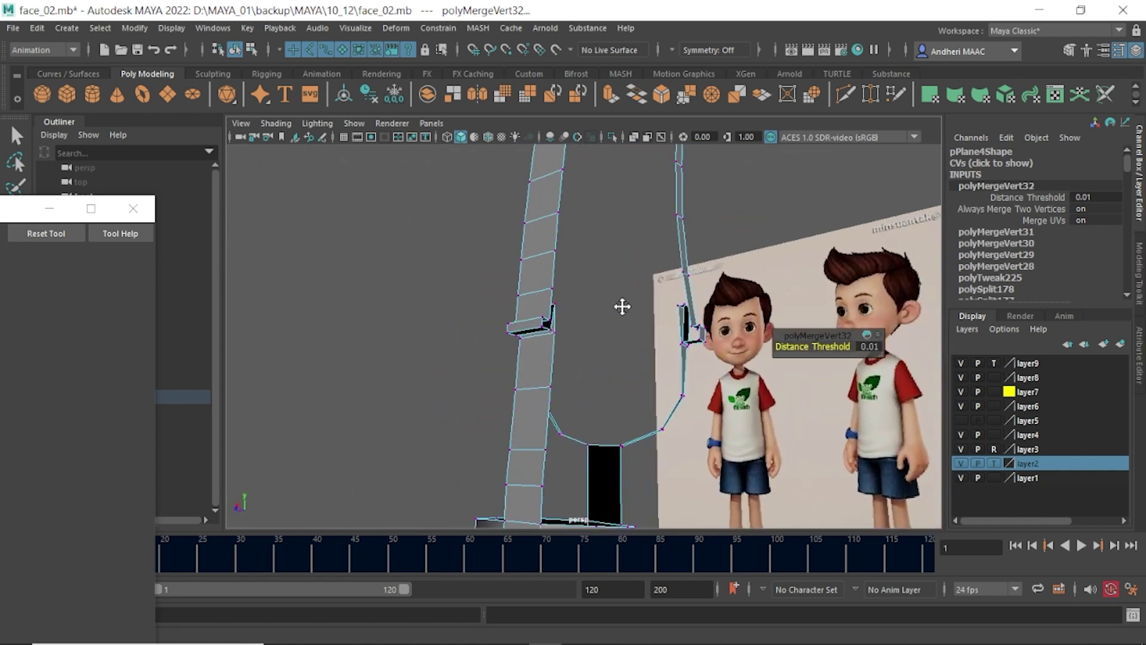
key(q)
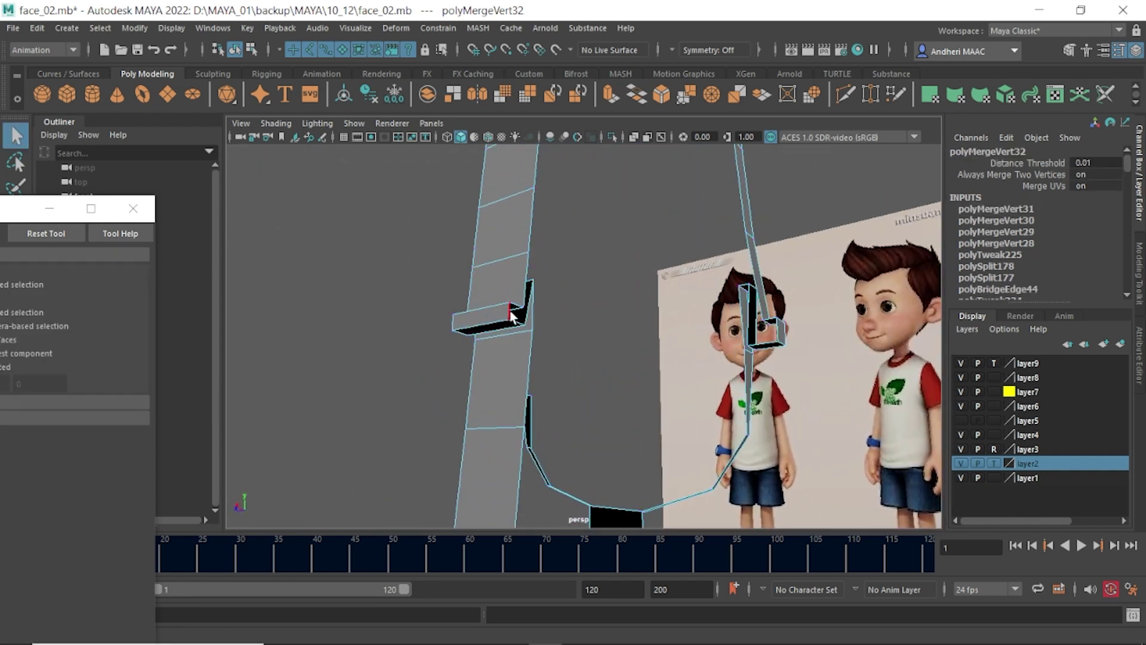
click(531, 305)
alt+drag(707, 327, 678, 331)
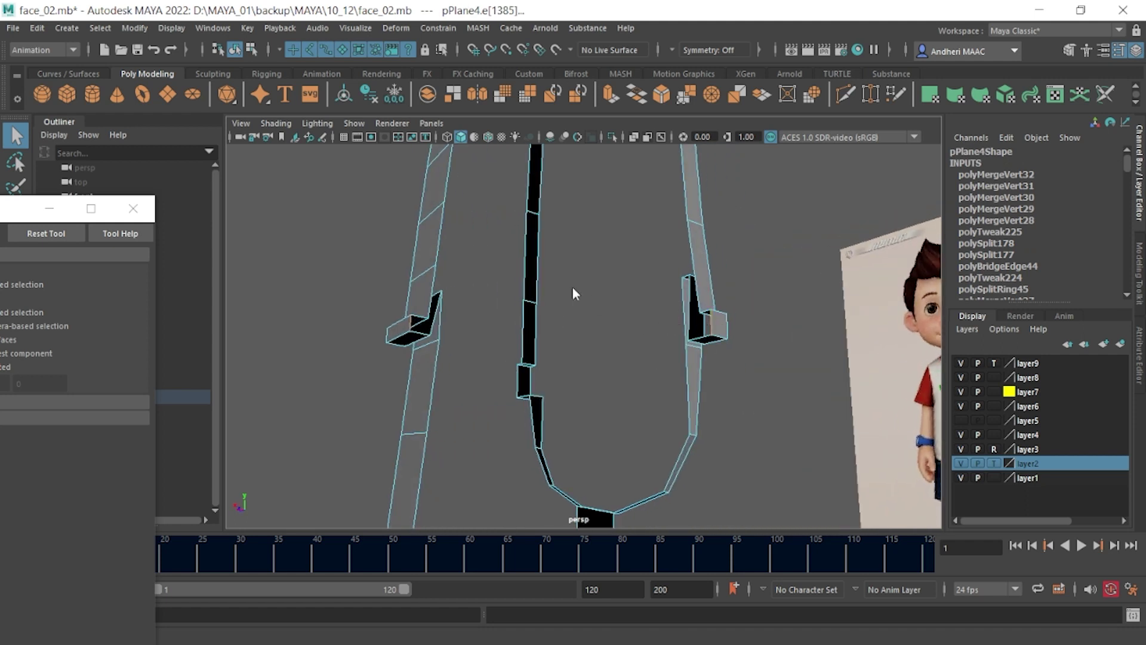
shift+right_drag(572, 287, 571, 459)
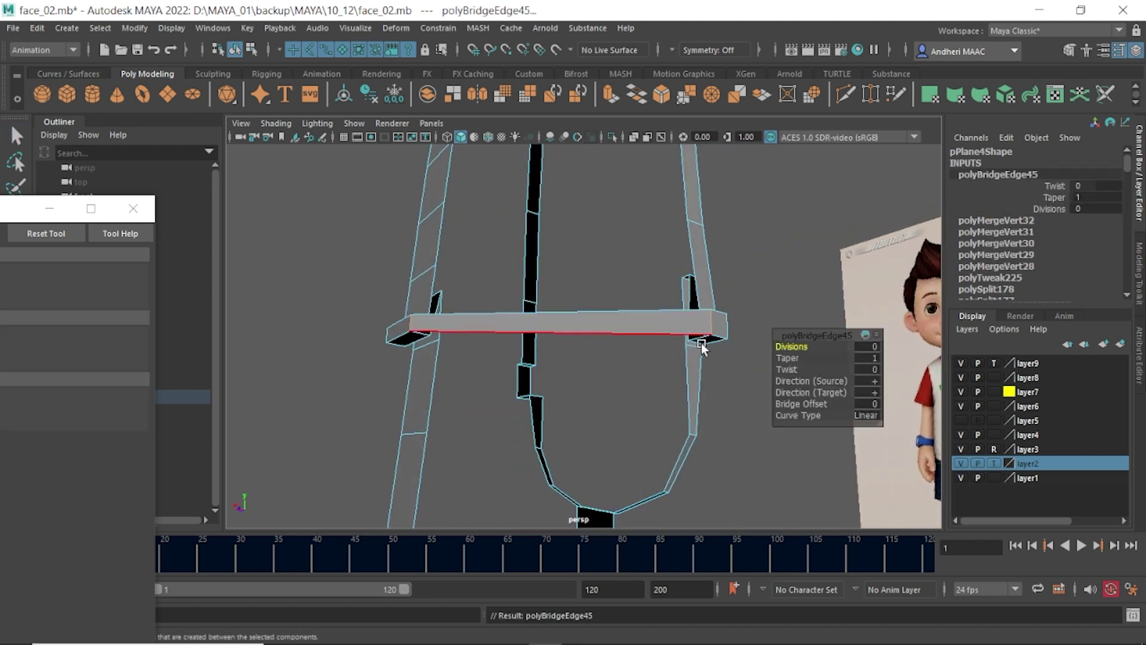
drag(794, 347, 823, 352)
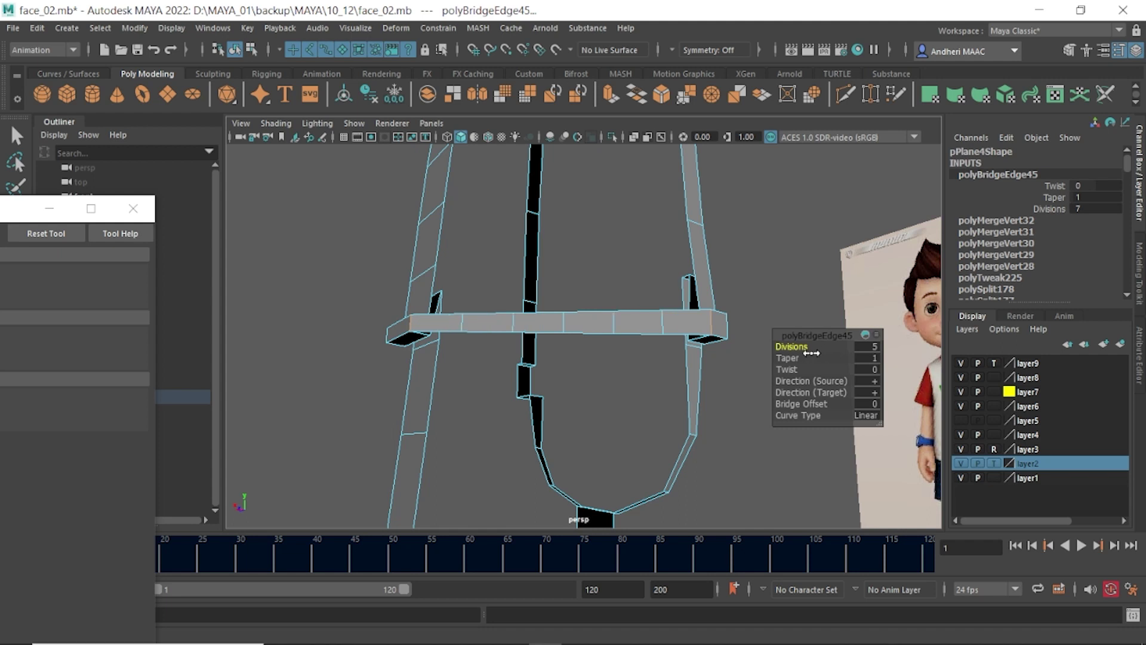
mouse_move(466, 345)
alt+mouse_down()
mouse_move(563, 544)
mouse_move(632, 440)
mouse_move(570, 234)
alt+mouse_up()
- Check the new bridge in the side and front orthographic views, then return to perspective
key(space)
drag(588, 382, 679, 382)
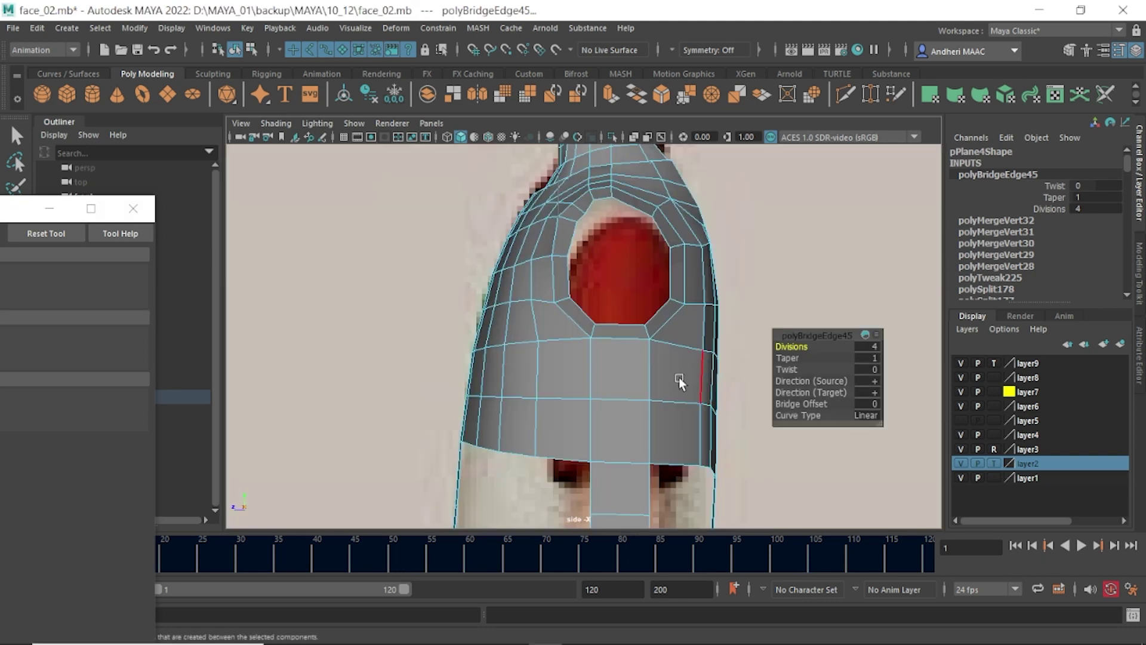
mouse_move(679, 383)
alt+middle_down()
mouse_move(589, 350)
mouse_move(598, 340)
mouse_move(610, 357)
mouse_move(428, 377)
alt+middle_up()
key(space)
drag(429, 376, 517, 396)
alt+middle_drag(517, 397, 551, 195)
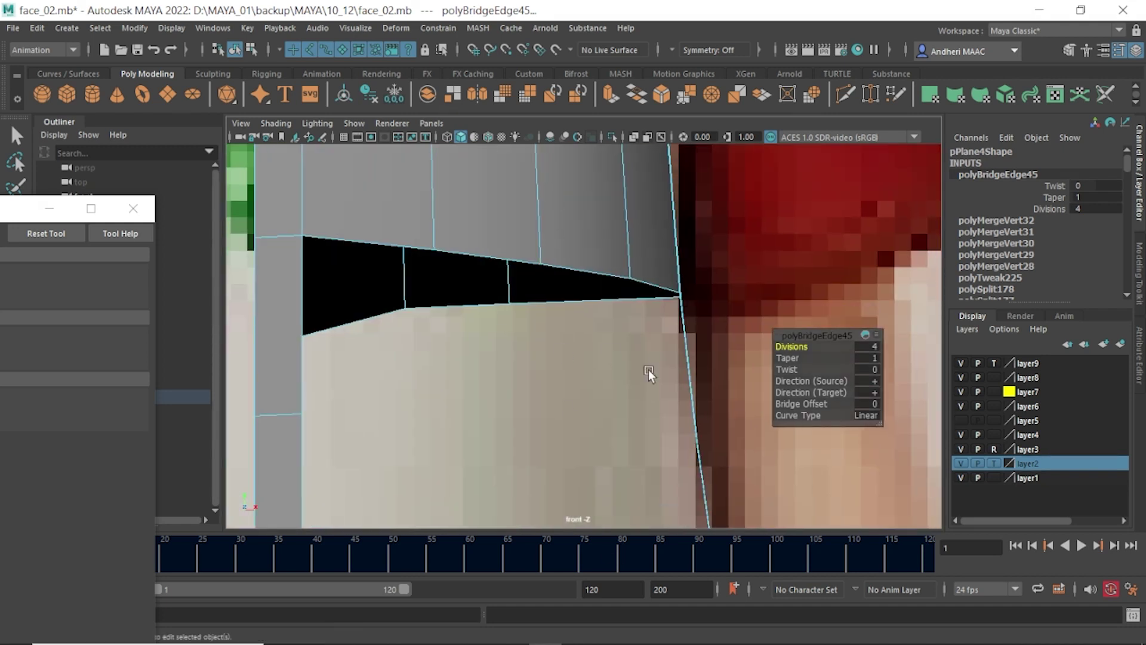
alt+middle_drag(648, 370, 529, 197)
scroll(542, 392, down, 3)
scroll(542, 392, up, 2)
alt+middle_drag(542, 391, 690, 416)
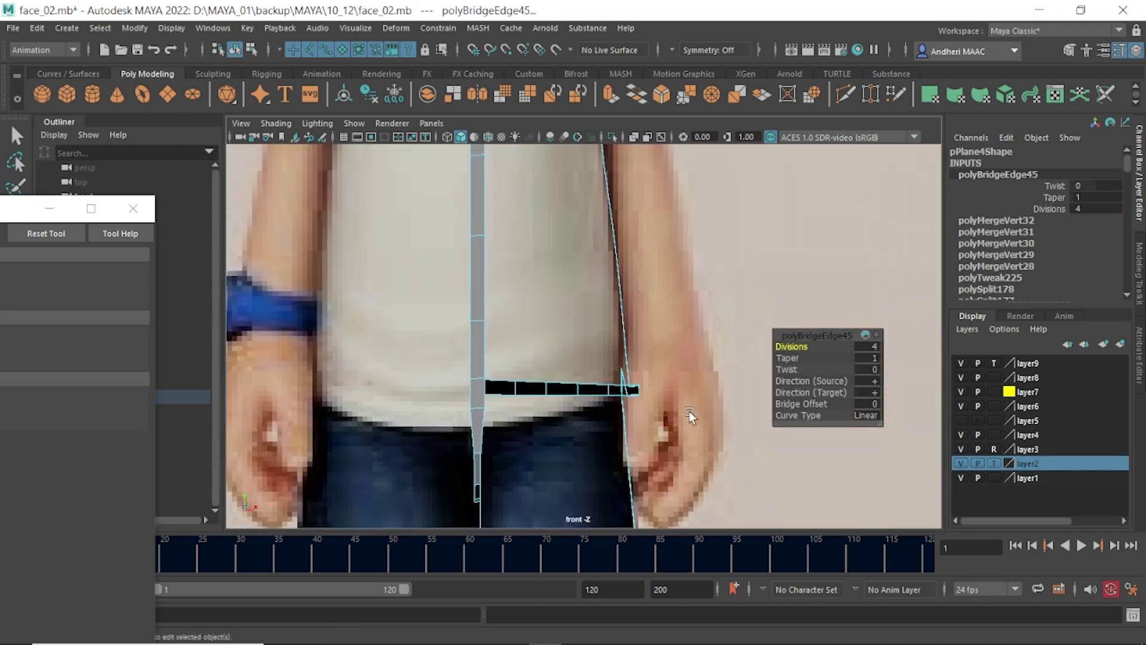
key(space)
mouse_move(690, 416)
mouse_down()
mouse_move(687, 382)
mouse_move(637, 350)
mouse_move(623, 364)
mouse_move(632, 388)
mouse_up()
- Select faces on the bridge strip and adjust them with the Move tool
key(q)
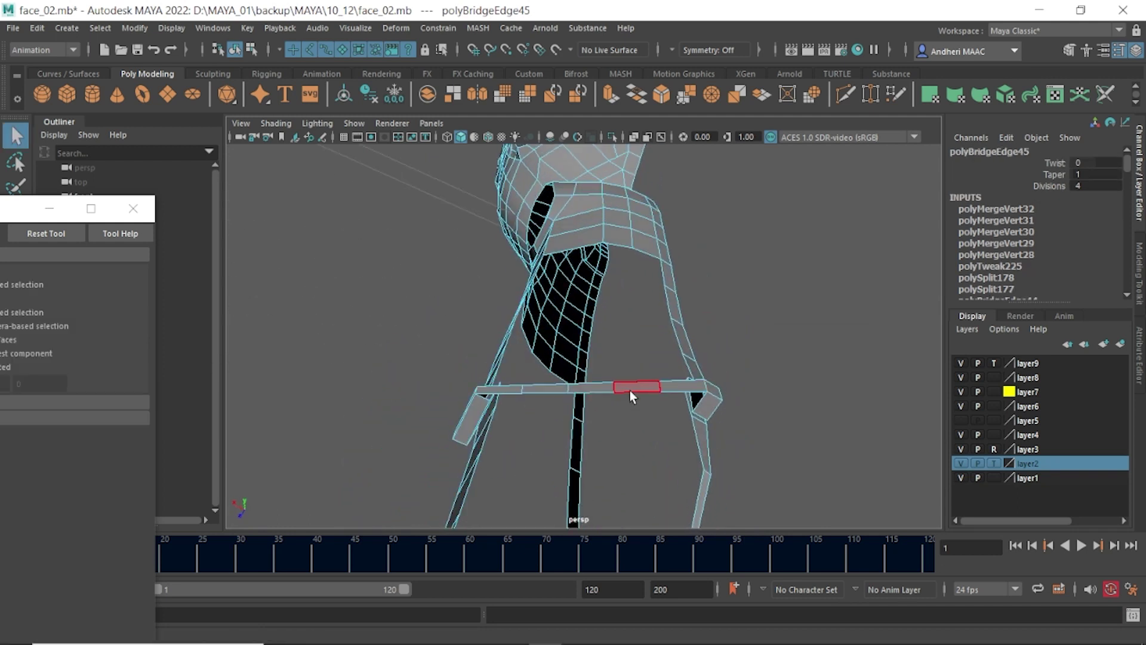
click(629, 391)
key(w)
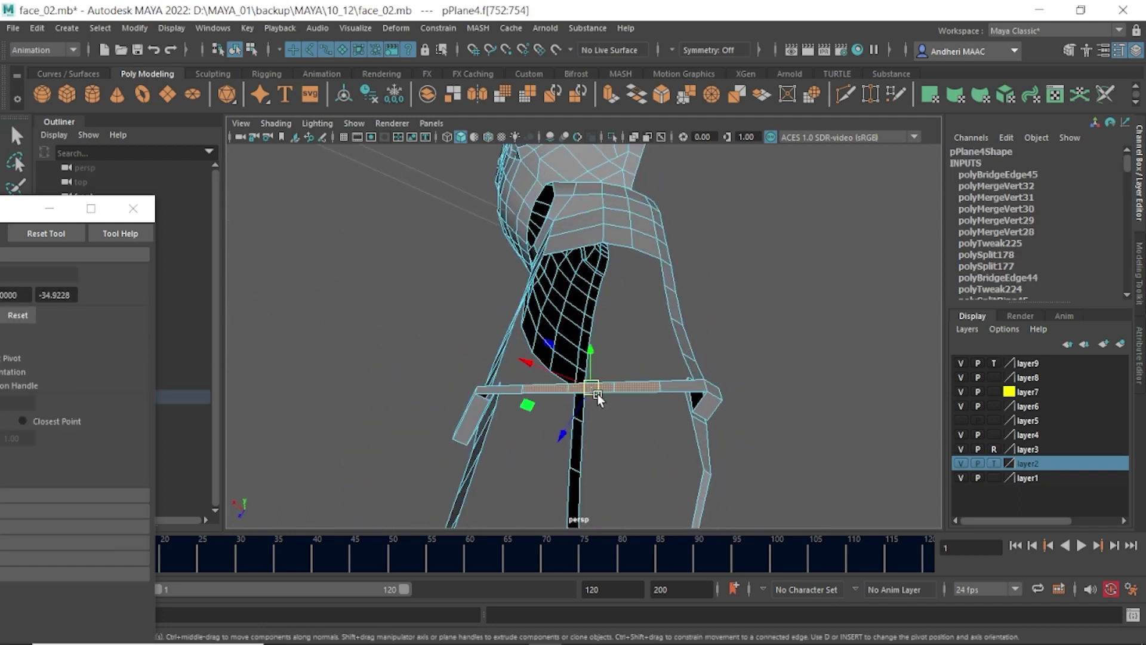
mouse_move(597, 394)
alt+mouse_down()
mouse_move(572, 401)
mouse_move(549, 312)
mouse_move(635, 374)
alt+mouse_up()
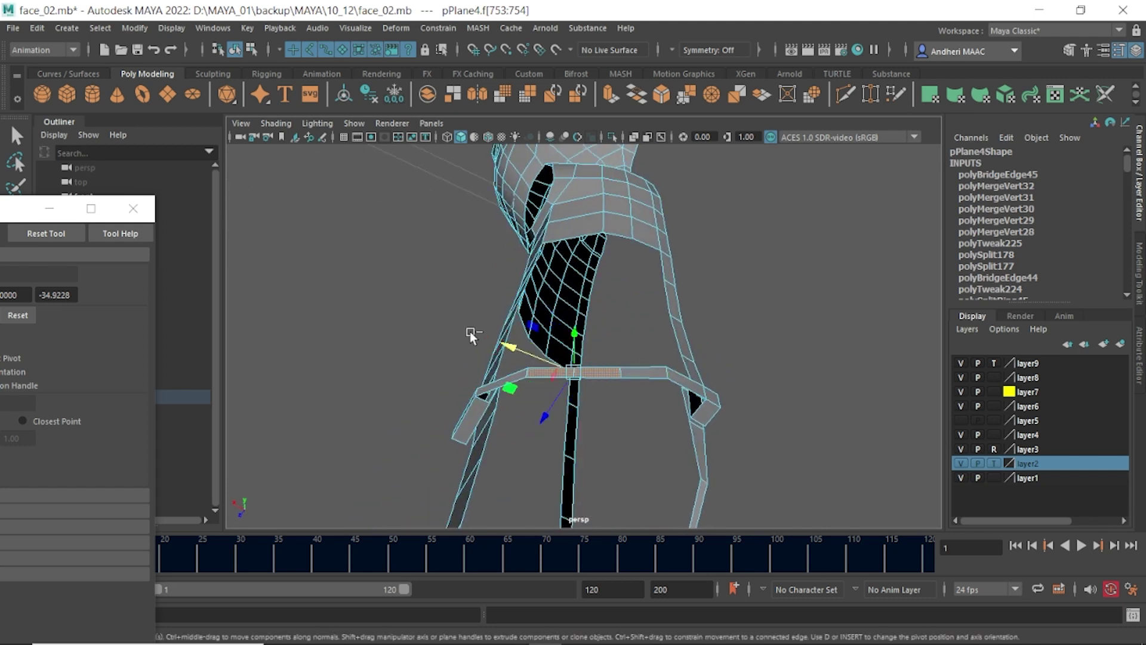
mouse_move(471, 331)
ctrl+mouse_down()
mouse_move(548, 400)
mouse_move(567, 374)
ctrl+mouse_up()
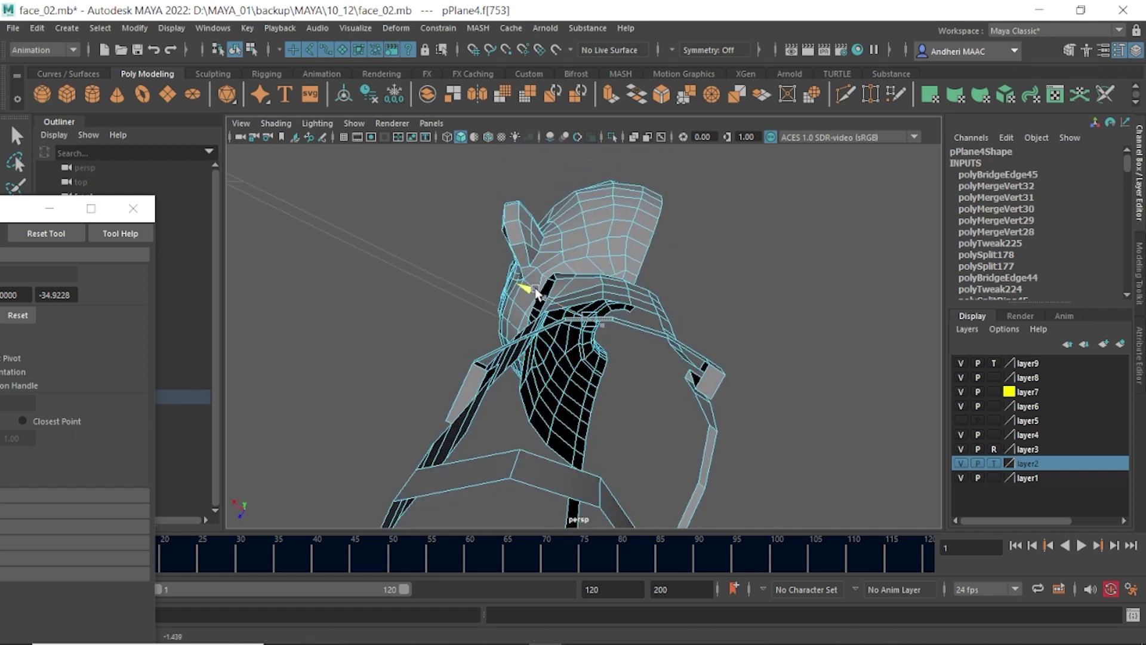
alt+drag(549, 299, 572, 409)
- Move vertex pairs along the strip to bend it into a downward arc
key(F9)
mouse_move(535, 376)
mouse_down()
mouse_move(549, 427)
mouse_move(513, 279)
mouse_move(600, 330)
mouse_move(519, 334)
mouse_move(580, 356)
mouse_move(557, 338)
mouse_move(597, 328)
mouse_move(571, 332)
mouse_up()
click(597, 368)
click(618, 338)
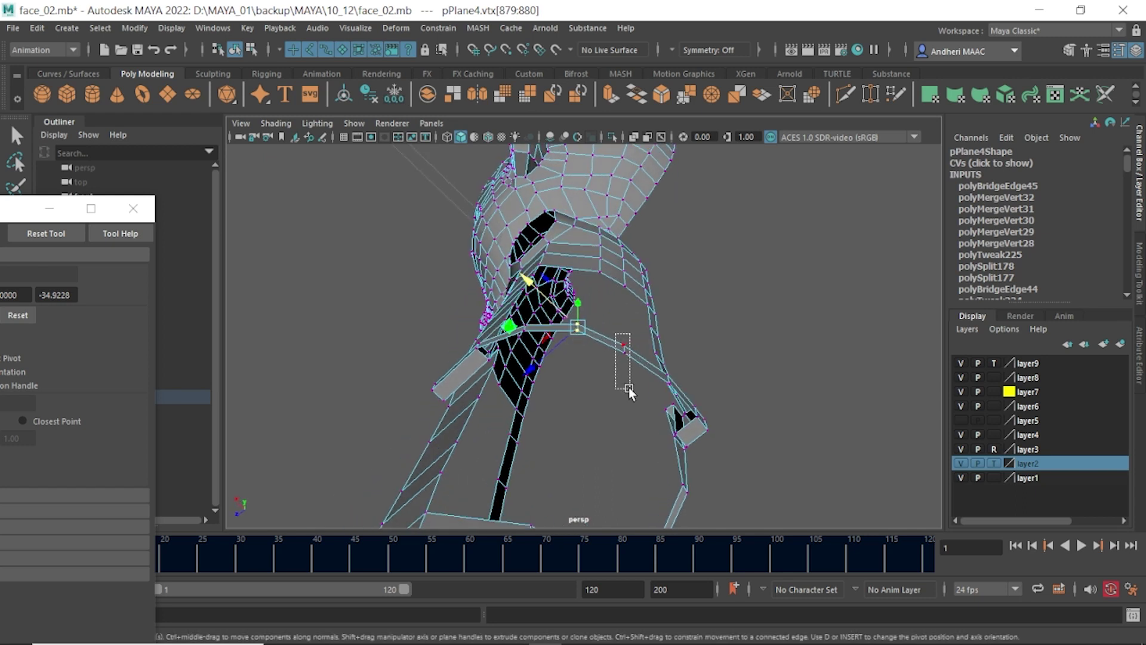
mouse_move(628, 388)
alt+mouse_down()
mouse_move(600, 361)
mouse_move(567, 437)
mouse_move(654, 501)
mouse_move(724, 473)
alt+mouse_up()
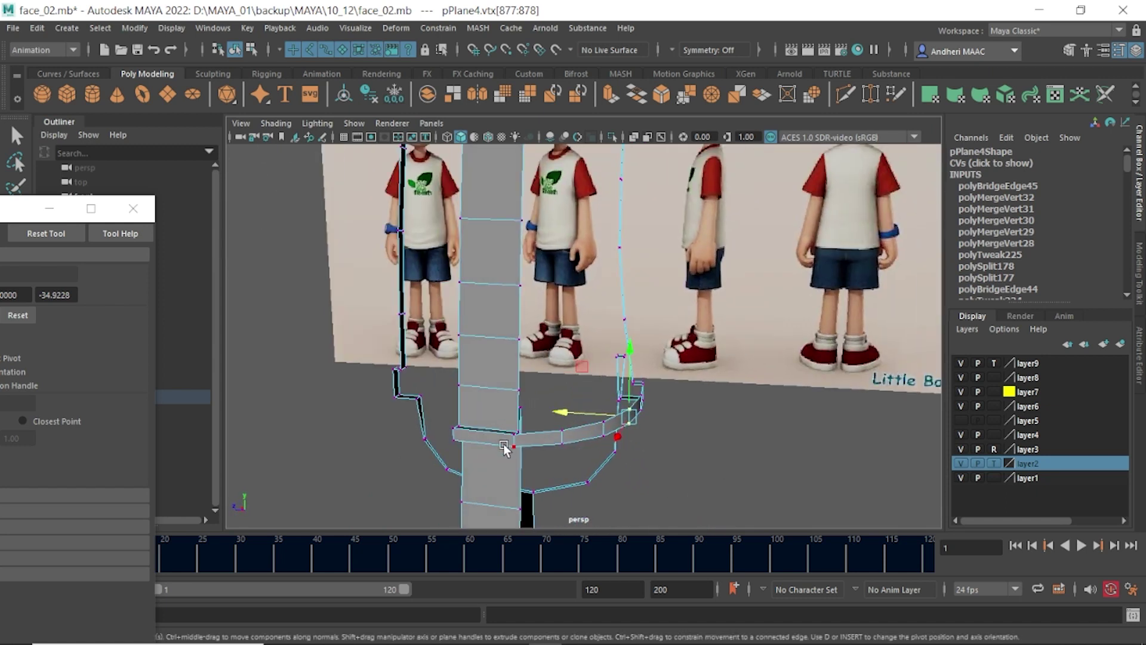
key(F8)
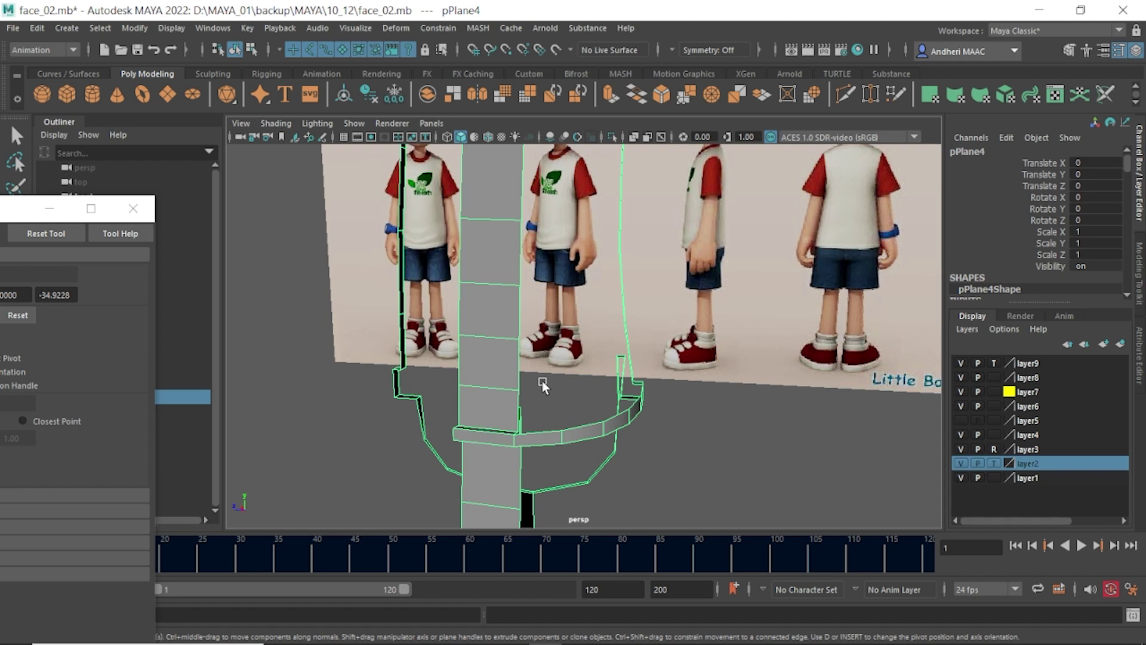
- Select two open hem edges on the far side, then cancel the edge menu
mouse_move(570, 351)
alt+mouse_down()
mouse_move(720, 331)
mouse_move(616, 424)
mouse_move(839, 439)
mouse_move(520, 435)
mouse_move(692, 411)
alt+mouse_up()
alt+right_drag(692, 410, 743, 434)
mouse_move(662, 391)
alt+mouse_down()
mouse_move(673, 289)
mouse_move(660, 388)
mouse_move(659, 378)
mouse_move(805, 392)
mouse_move(672, 374)
mouse_move(678, 402)
mouse_move(554, 442)
mouse_move(567, 439)
mouse_move(582, 401)
alt+mouse_up()
click(678, 382)
shift+click(549, 445)
shift+right_click(581, 407)
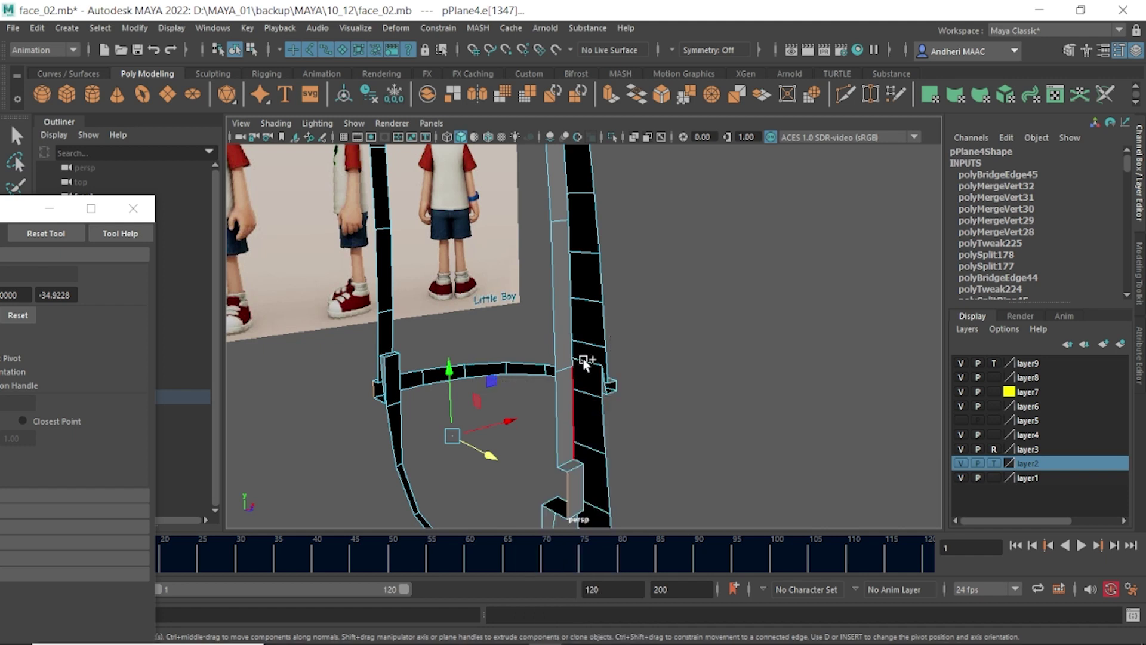
click(676, 391)
- Bridge the two edges across the gap with 4 divisions and select a face on the new strip
mouse_move(676, 390)
alt+mouse_down()
mouse_move(542, 403)
mouse_move(384, 461)
mouse_move(397, 448)
mouse_move(628, 423)
alt+mouse_up()
click(396, 448)
shift+click(648, 422)
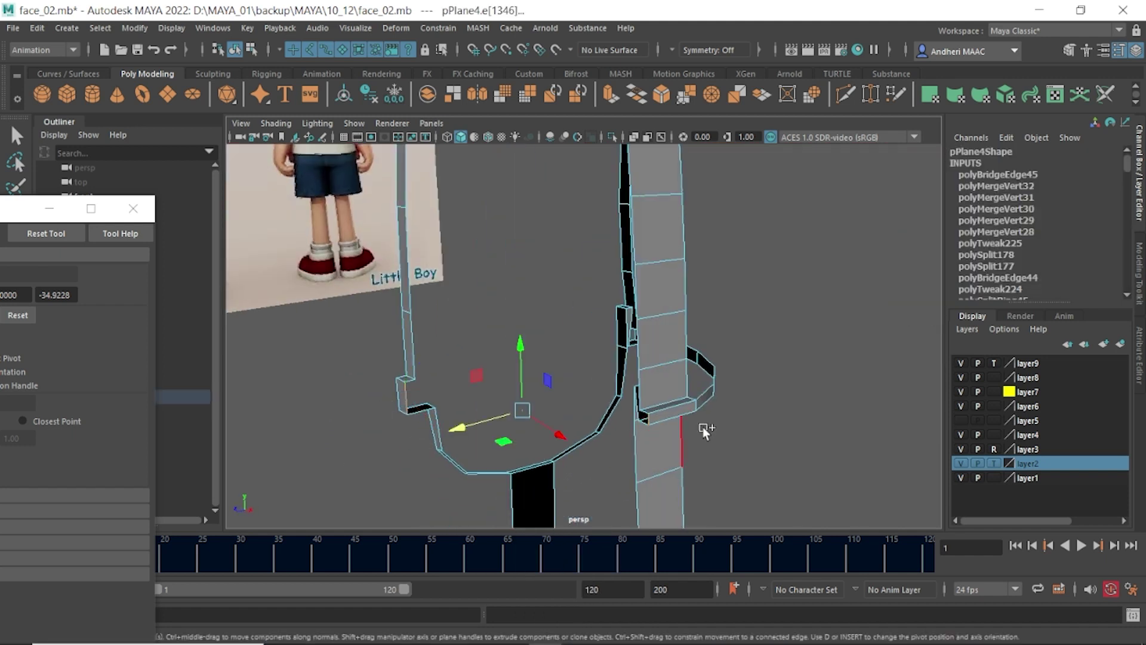
shift+right_click(748, 364)
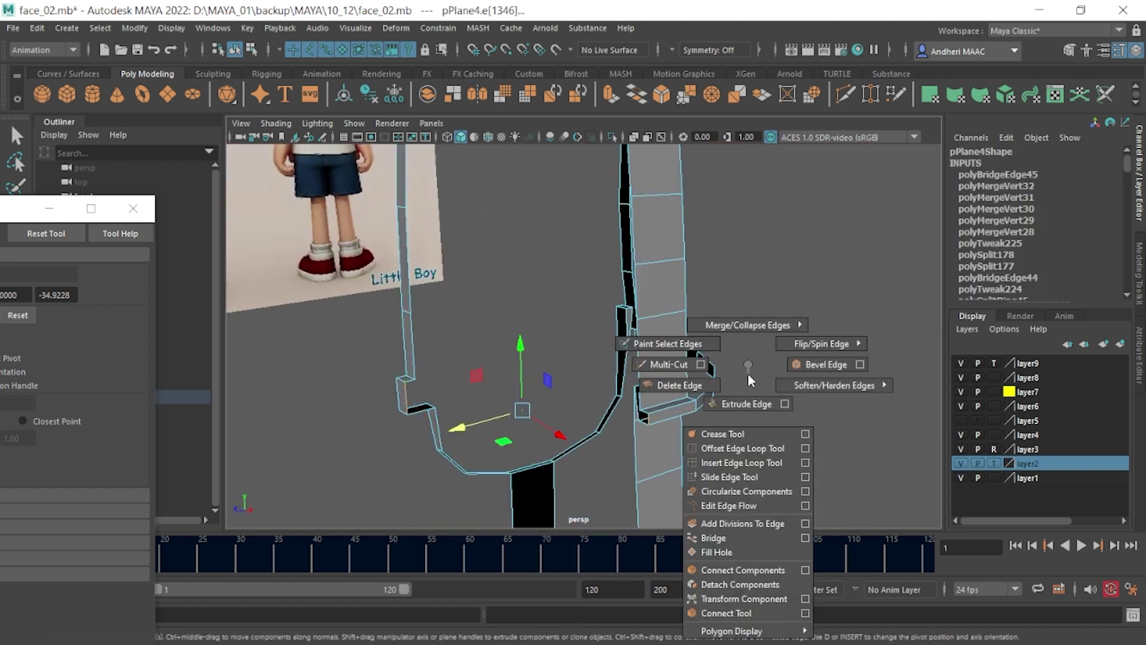
click(751, 536)
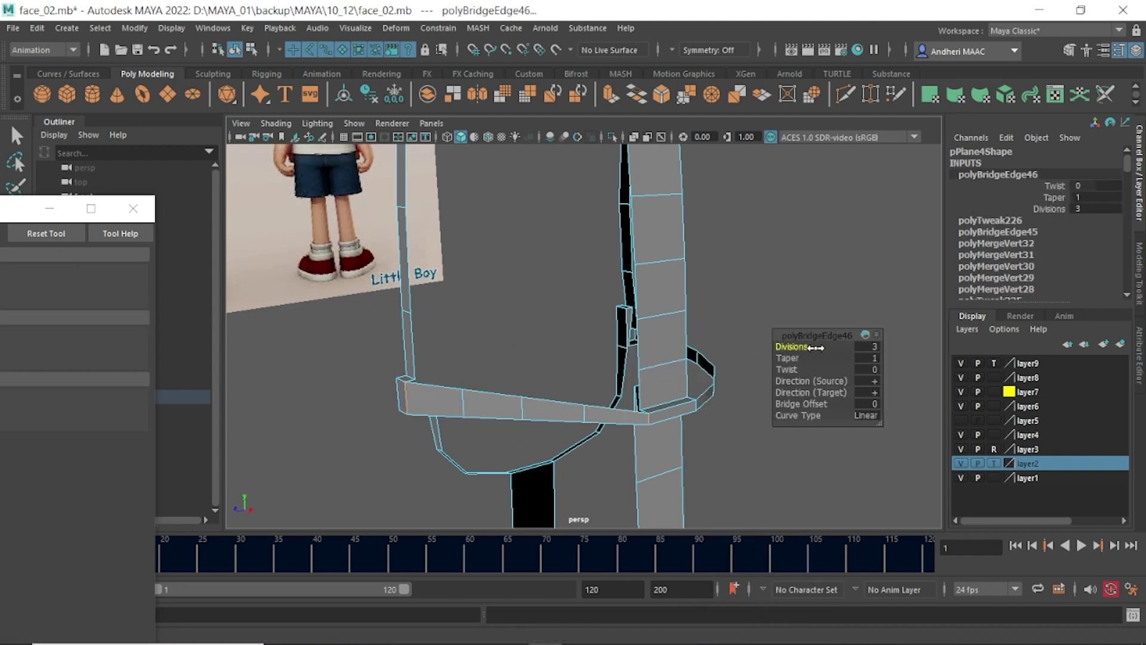
mouse_move(746, 340)
alt+mouse_down()
mouse_move(588, 328)
mouse_move(505, 365)
alt+mouse_up()
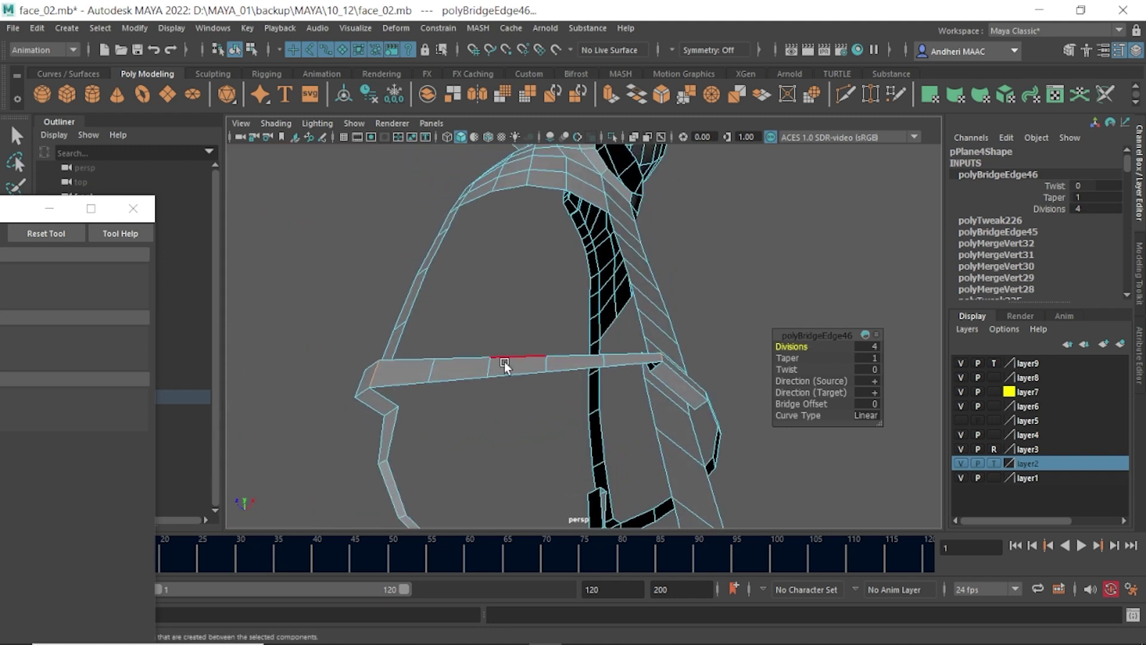
key(q)
key(F11)
click(470, 375)
- Pull the shoulder strip faces up and outward around the armhole
key(w)
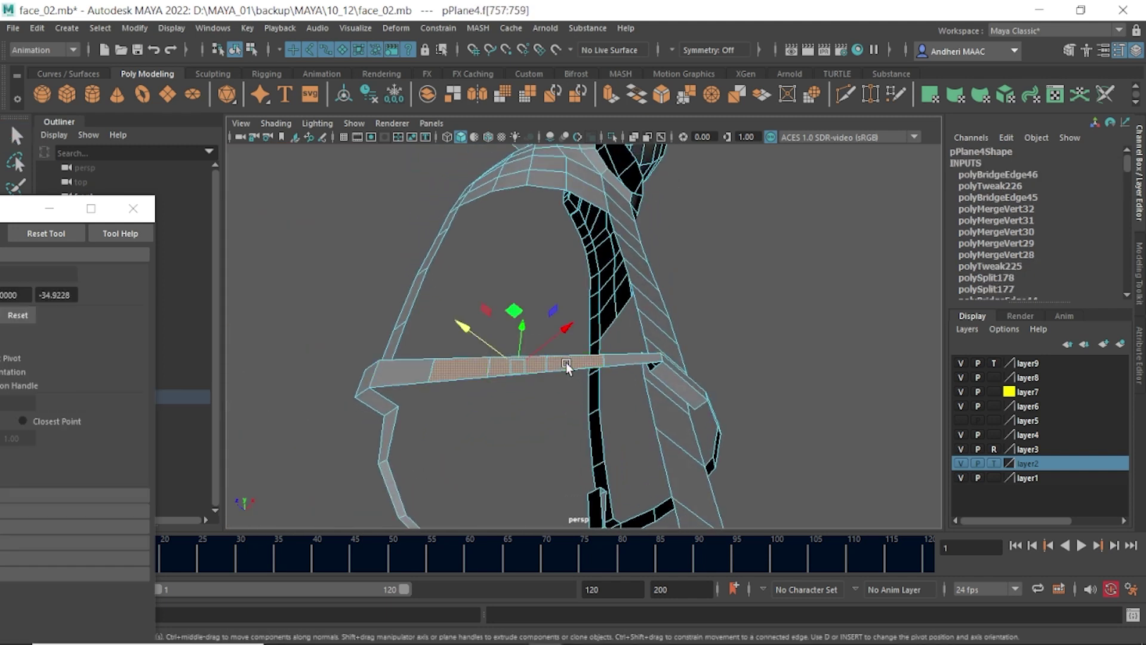
click(566, 363)
mouse_move(550, 399)
alt+mouse_down()
mouse_move(525, 358)
mouse_move(531, 370)
alt+mouse_up()
key(ctrl+z)
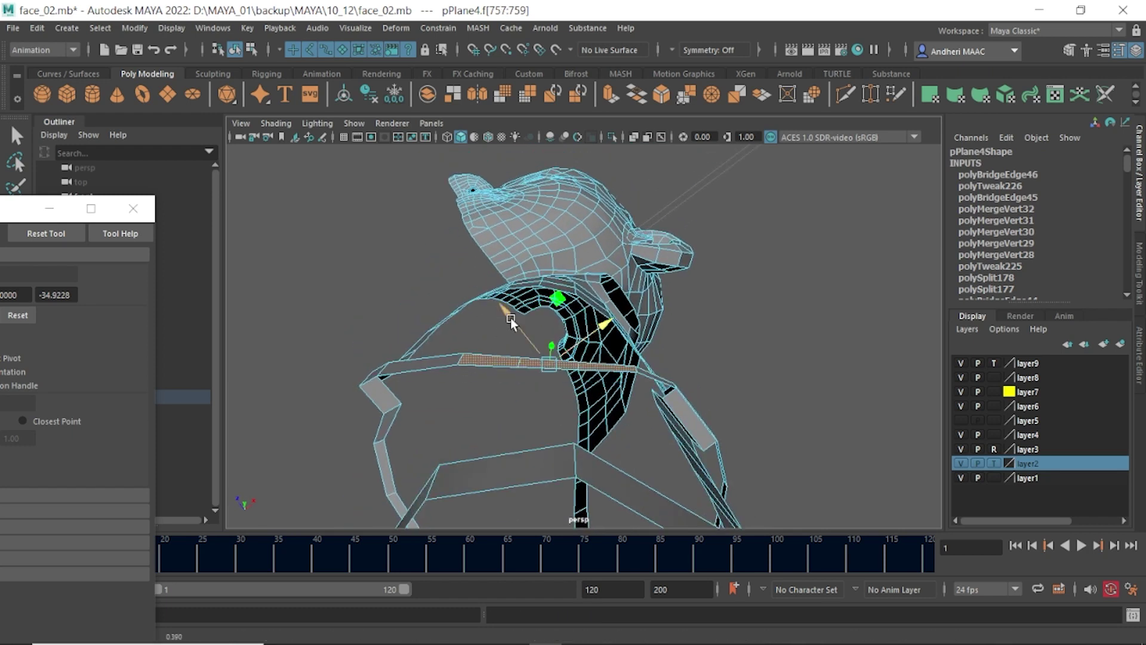
mouse_move(511, 323)
mouse_down()
mouse_move(490, 299)
mouse_move(516, 360)
mouse_move(665, 394)
mouse_up()
ctrl+drag(604, 324, 604, 322)
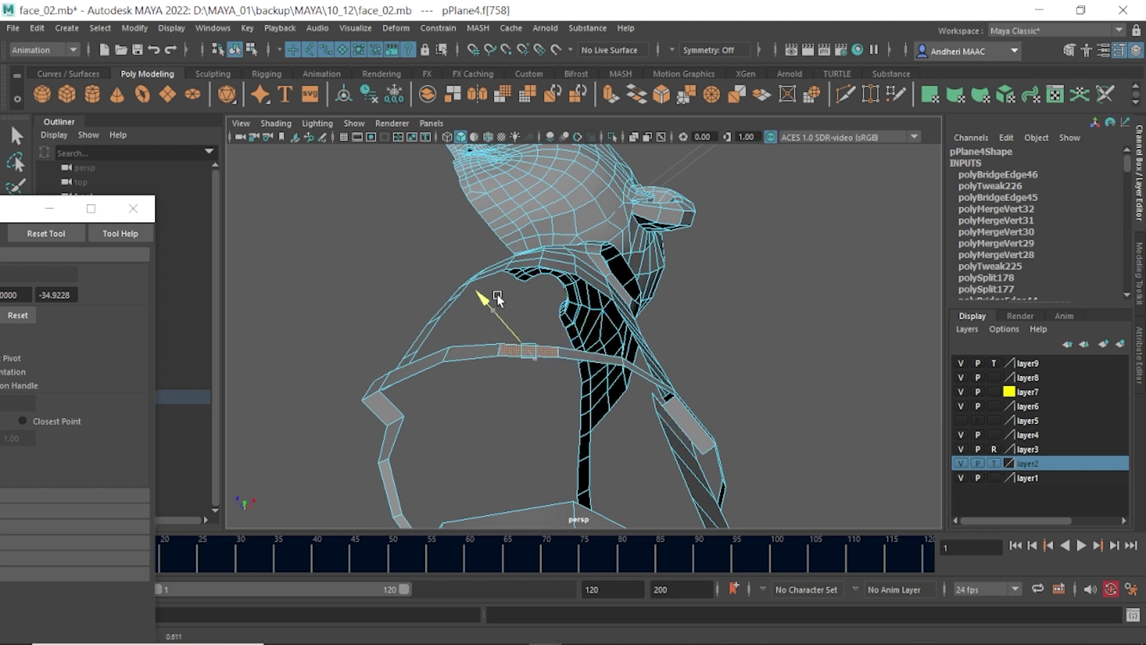
mouse_move(502, 302)
mouse_down()
mouse_move(534, 301)
mouse_move(389, 327)
mouse_move(461, 345)
mouse_up()
key(F9)
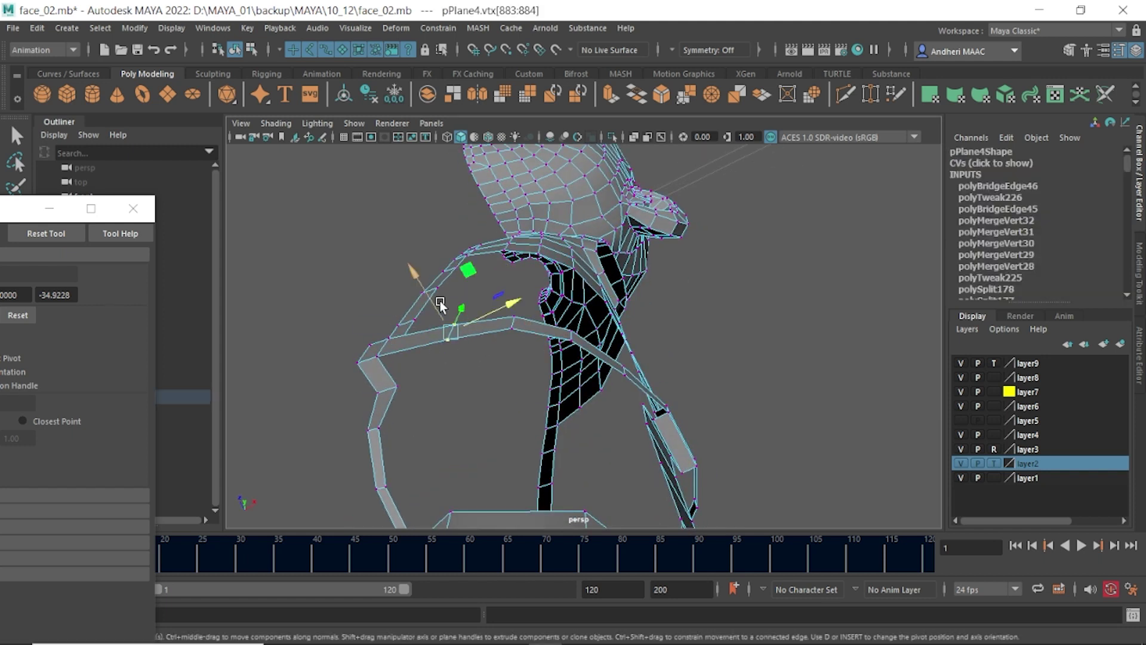
- Raise front face f[661] upward along the Y axis
mouse_move(489, 309)
alt+mouse_down()
mouse_move(443, 415)
mouse_move(593, 410)
mouse_move(569, 328)
mouse_move(524, 341)
alt+mouse_up()
key(F11)
click(521, 342)
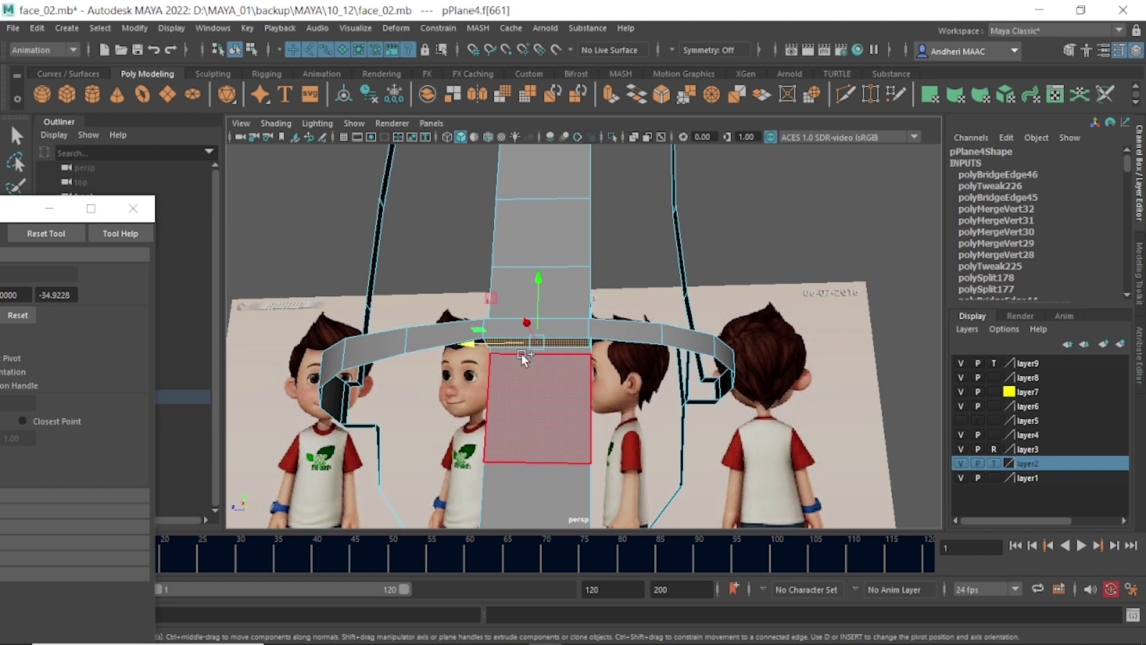
click(539, 276)
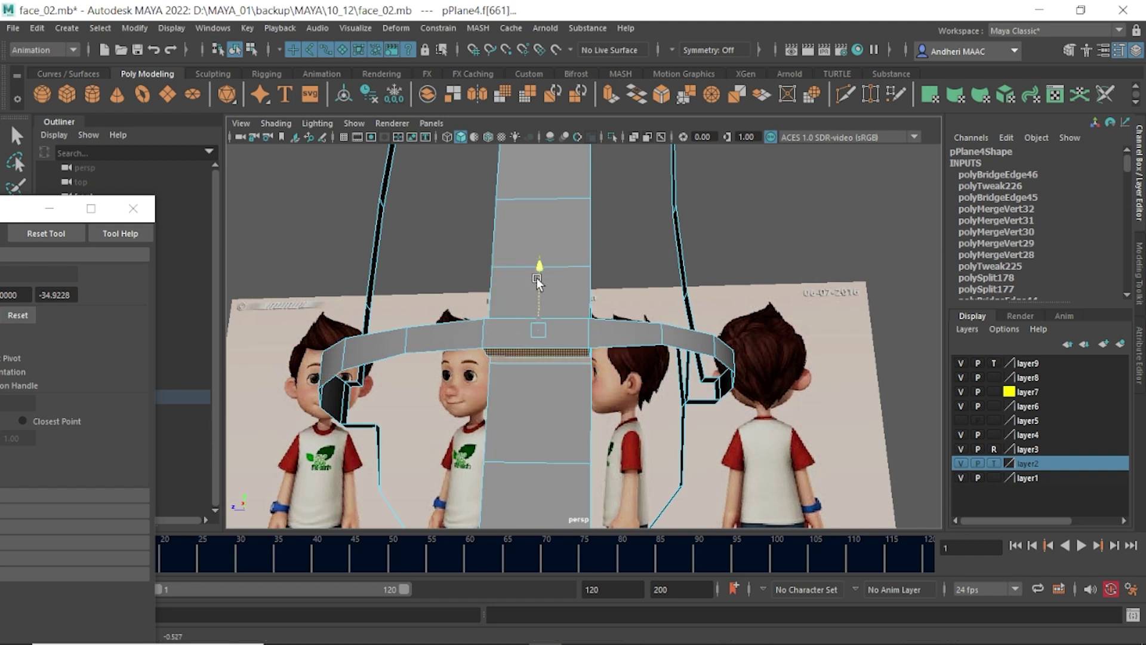
mouse_move(646, 328)
alt+mouse_down()
mouse_move(493, 374)
mouse_move(785, 375)
mouse_move(780, 338)
mouse_move(710, 353)
mouse_move(454, 253)
mouse_move(545, 280)
mouse_move(512, 256)
mouse_move(528, 392)
mouse_move(522, 332)
mouse_move(597, 360)
mouse_move(550, 278)
alt+mouse_up()
key(F8)
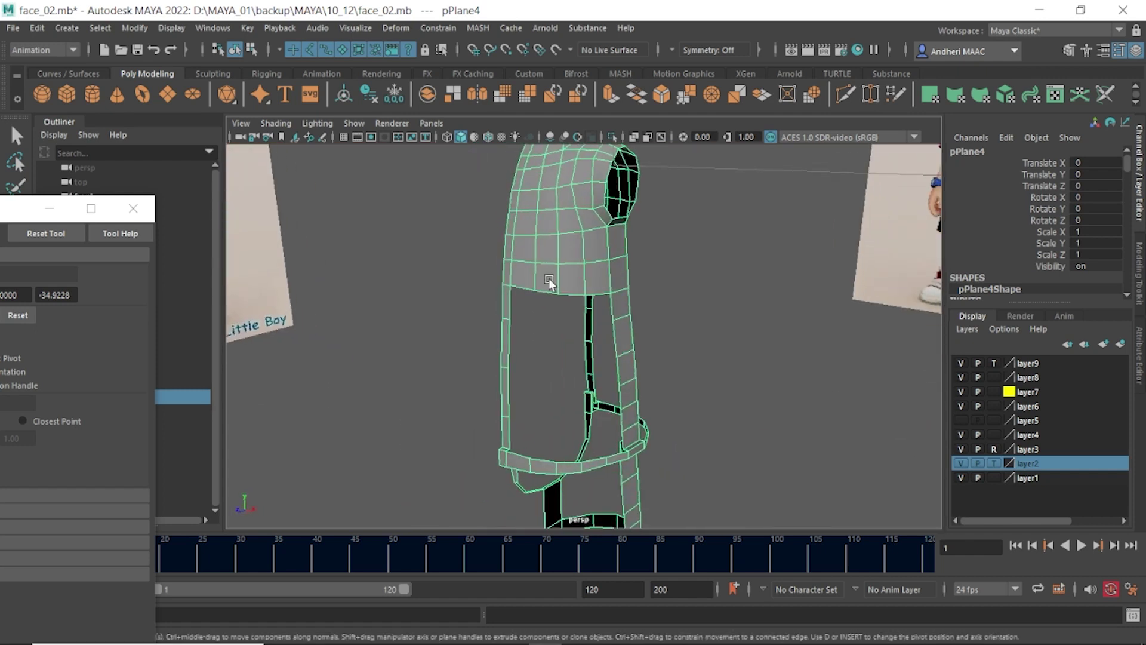
- Select the front panel's bottom border edges and frame them in side view
key(F10)
click(526, 288)
click(561, 295)
click(600, 293)
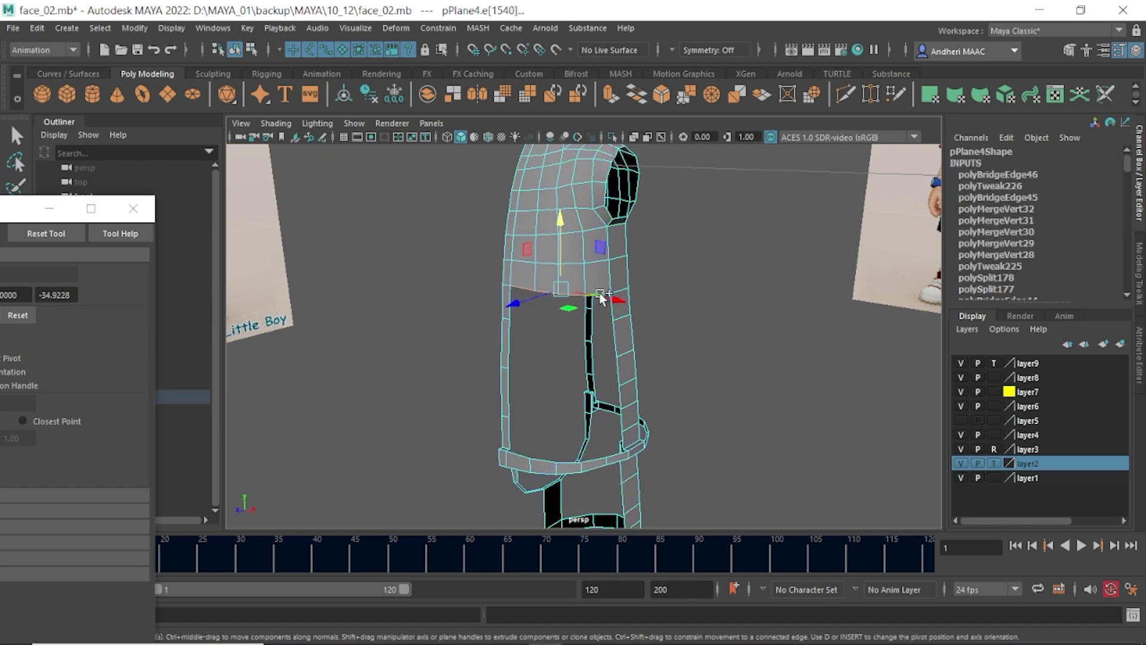
mouse_move(618, 298)
alt+mouse_down()
mouse_move(621, 311)
mouse_move(659, 285)
mouse_move(738, 289)
alt+mouse_up()
key(ctrl+z)
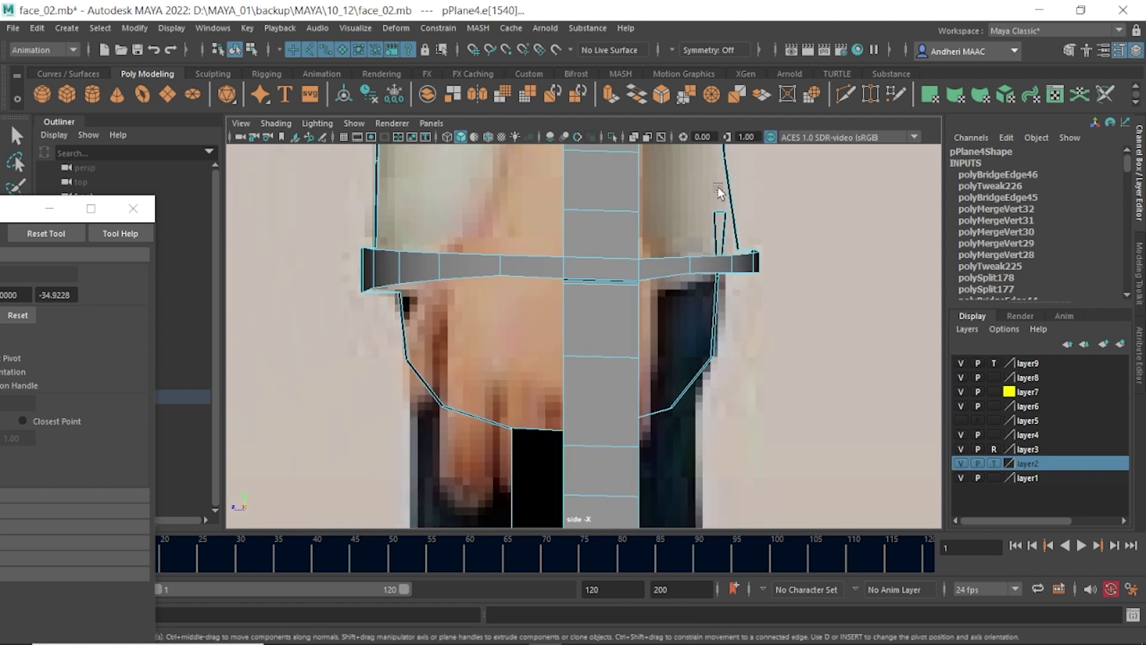
scroll(579, 287, up, 3)
alt+middle_drag(579, 286, 511, 300)
- Extrude the bottom edge three times, dragging each new row downward
shift+right_drag(511, 301, 512, 337)
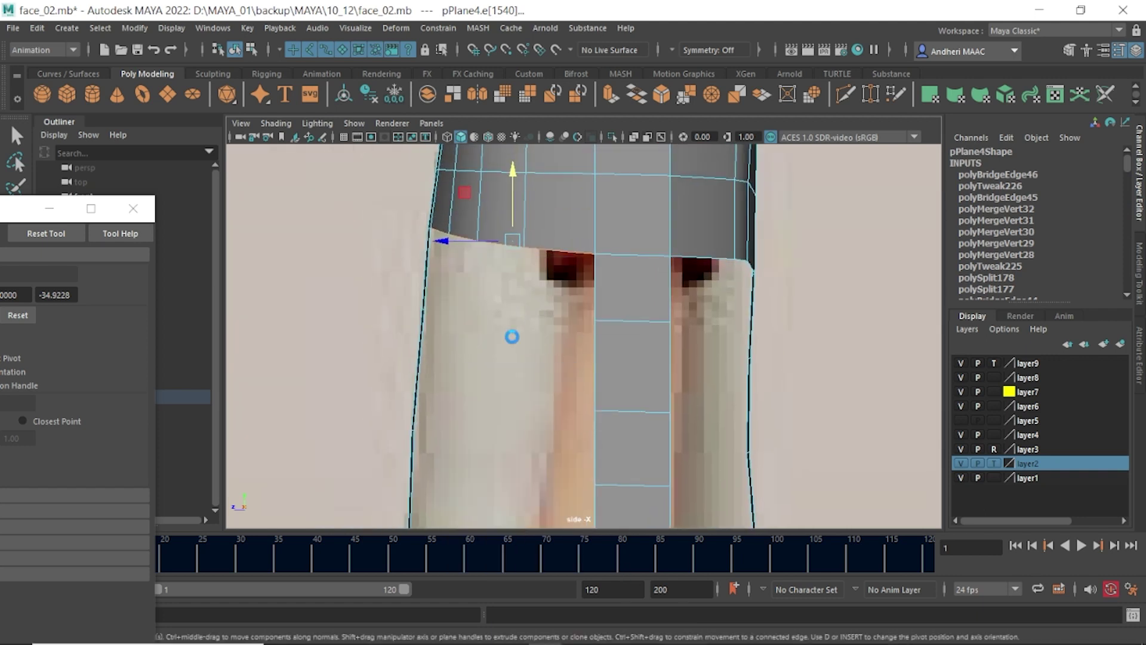
drag(501, 243, 507, 310)
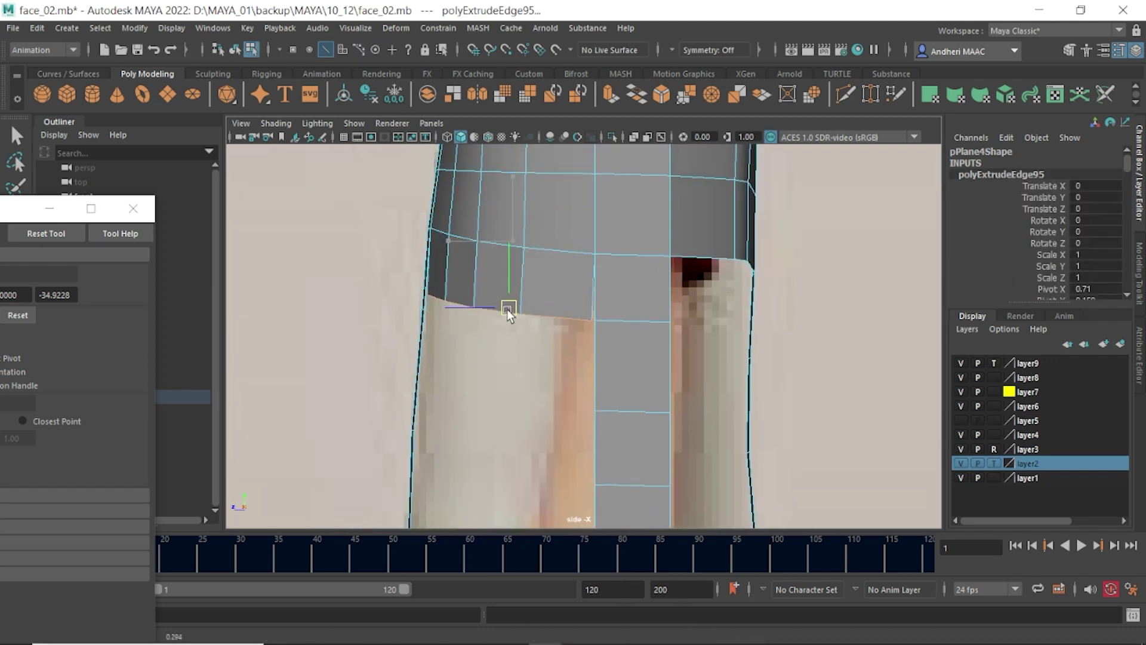
shift+right_drag(564, 287, 575, 320)
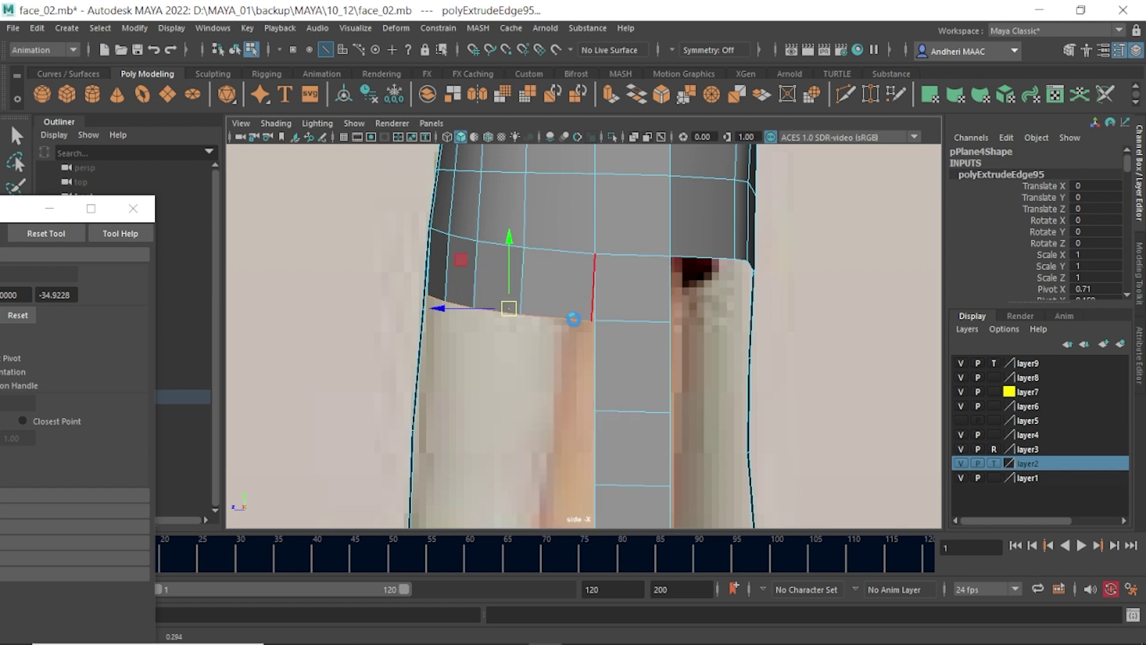
mouse_move(509, 316)
mouse_down()
mouse_move(491, 410)
mouse_move(506, 401)
mouse_up()
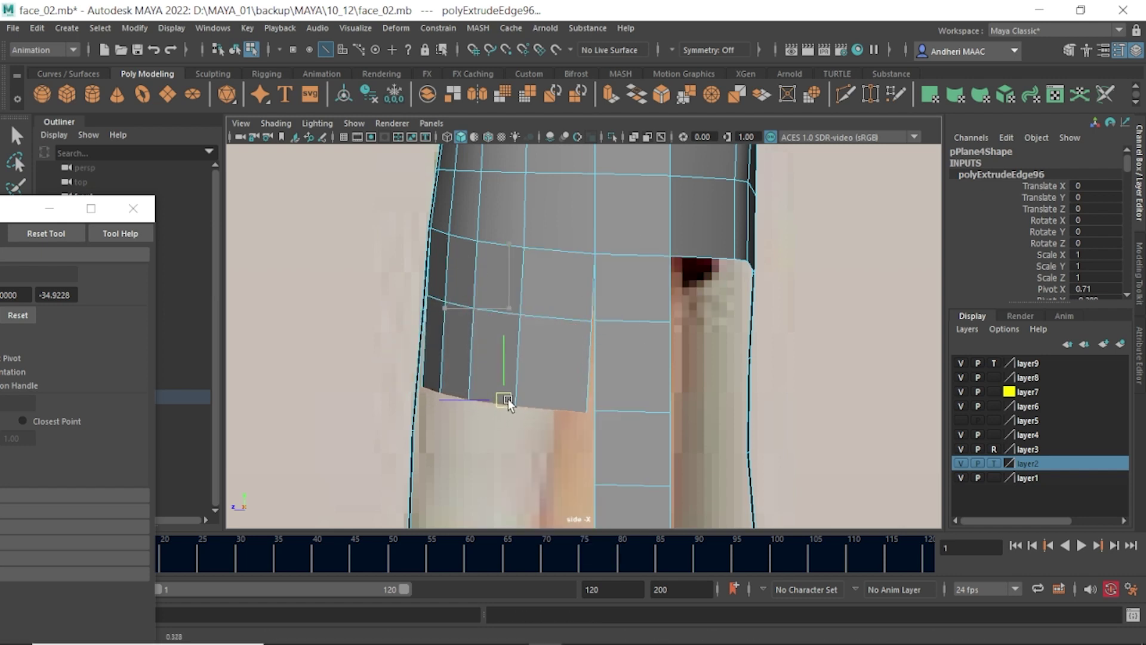
alt+middle_drag(506, 401, 524, 274)
shift+right_drag(523, 257, 523, 298)
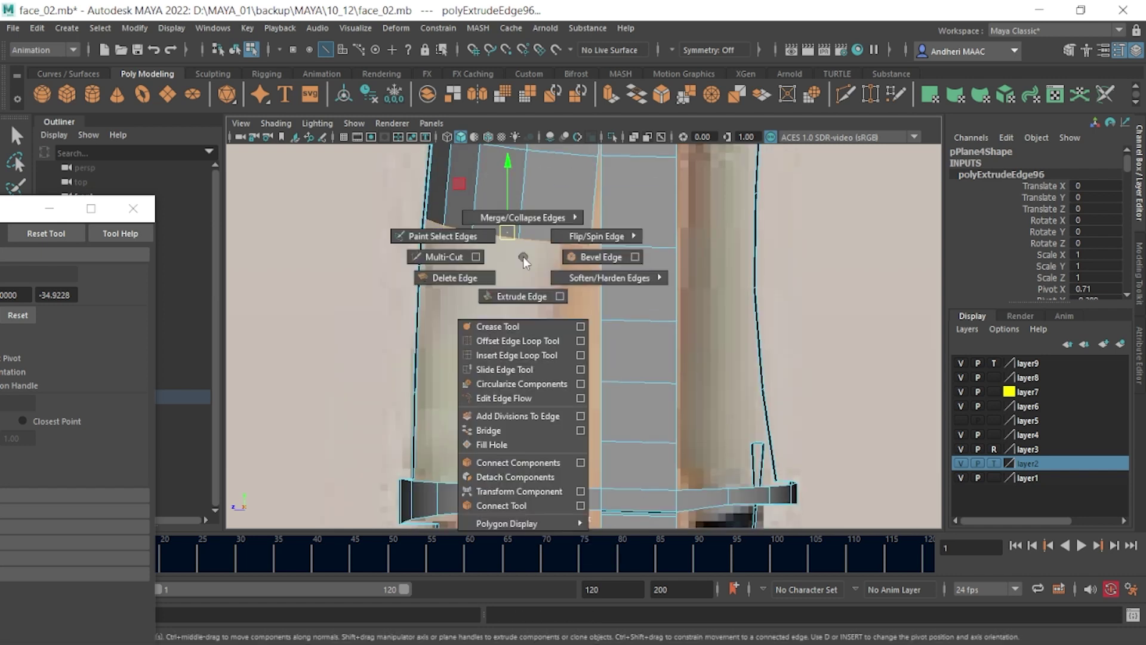
drag(509, 231, 502, 313)
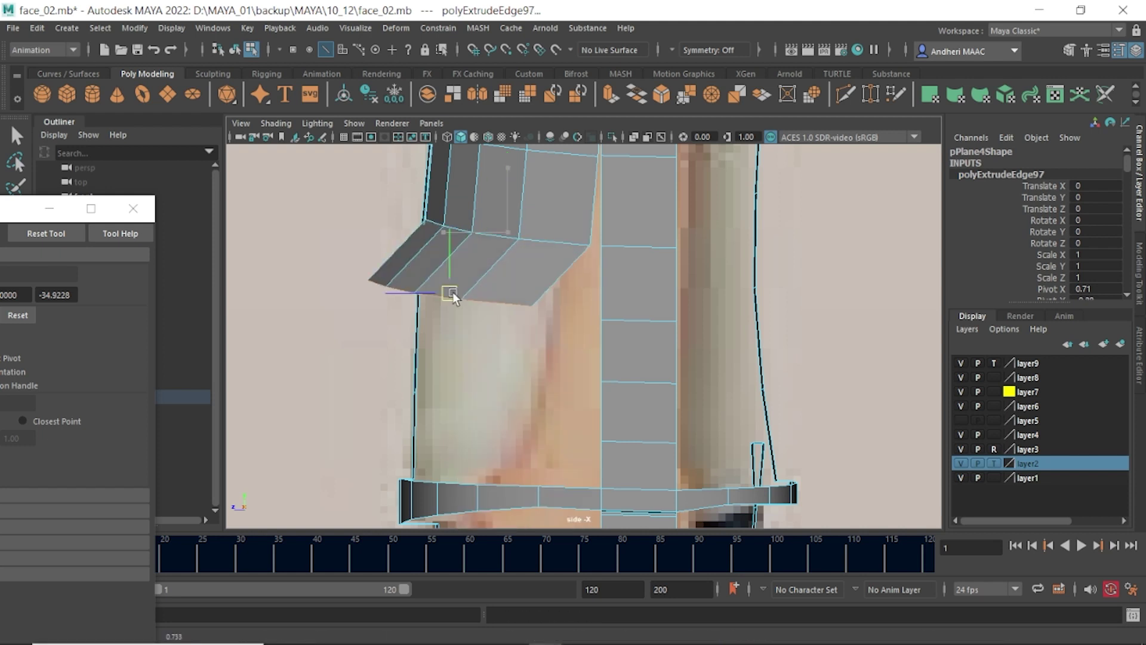
- Extrude two more rows down to meet the hem ring, then review in perspective
alt+middle_drag(504, 313, 502, 188)
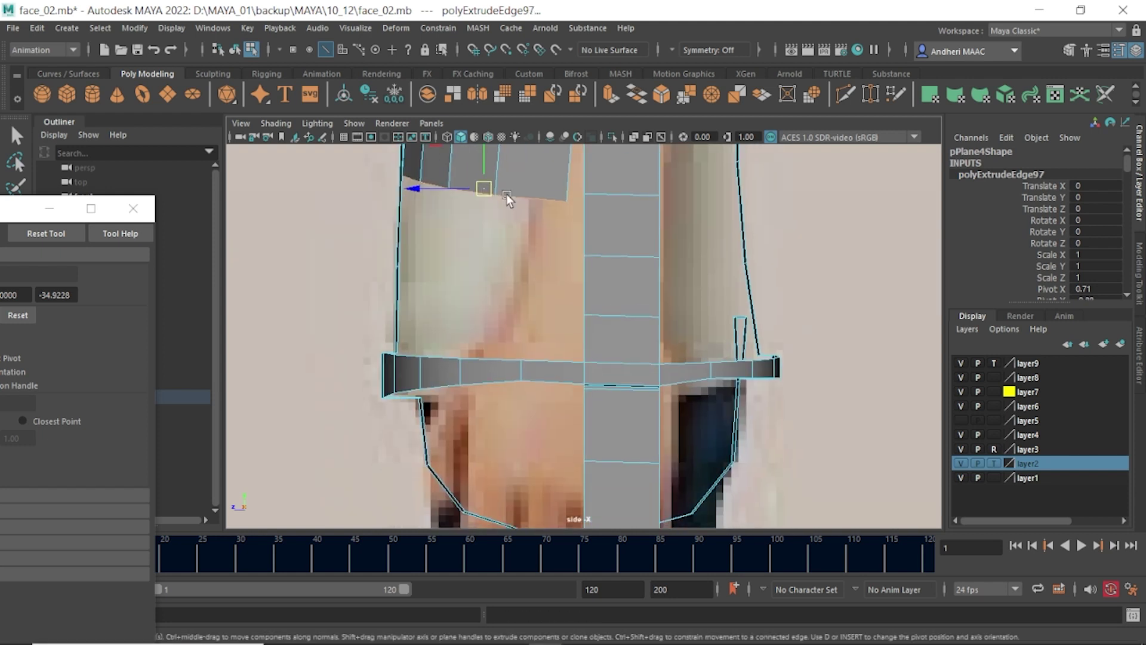
shift+right_drag(471, 233, 474, 275)
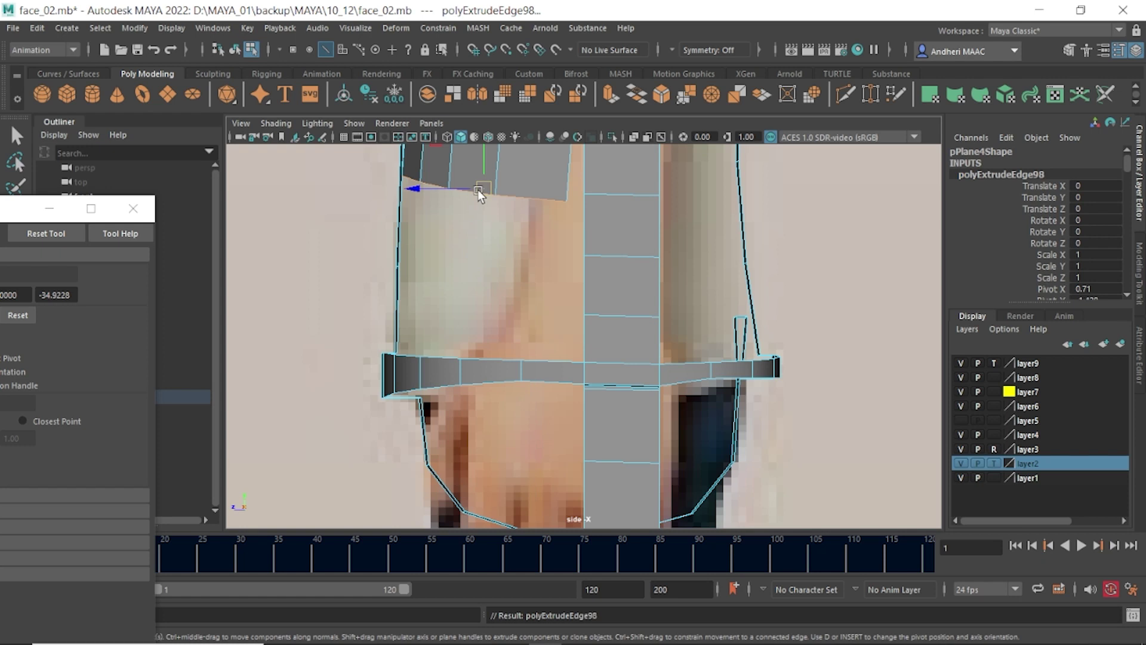
drag(477, 189, 472, 264)
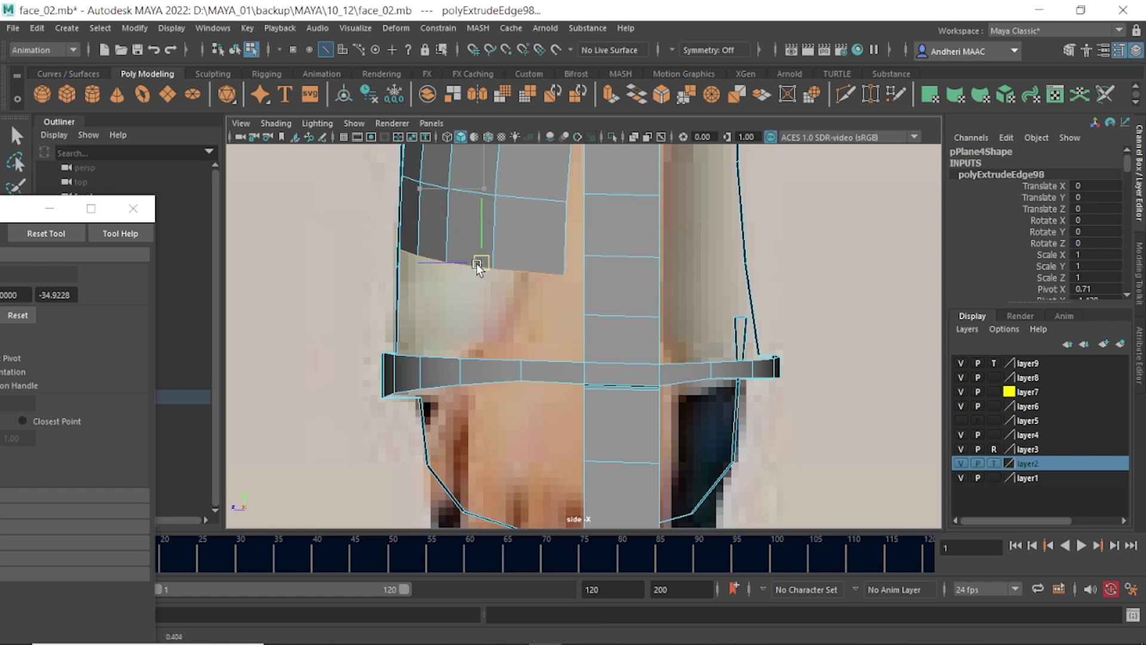
shift+right_drag(478, 264, 511, 294)
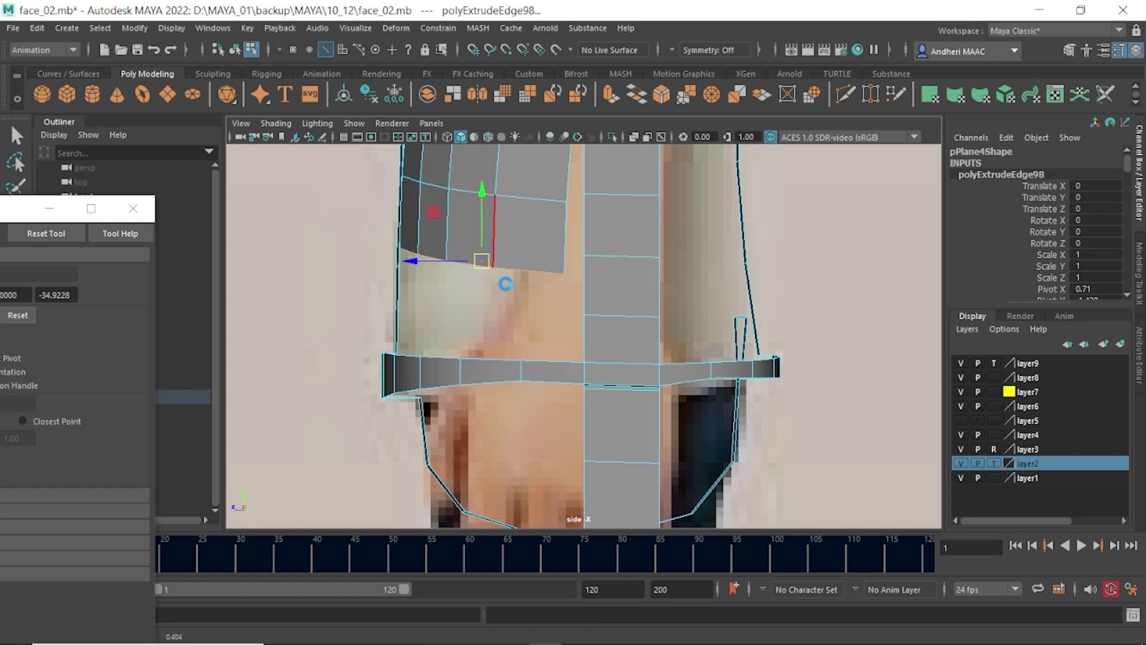
drag(485, 260, 479, 334)
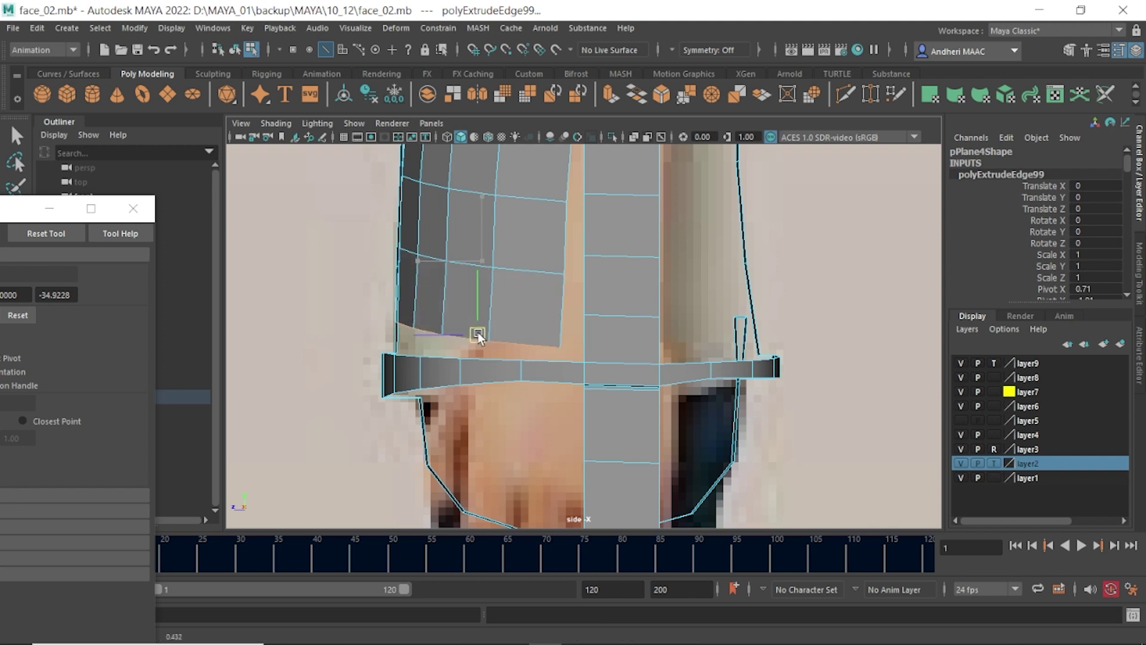
key(space)
mouse_move(477, 335)
mouse_down()
mouse_move(454, 335)
mouse_move(597, 316)
mouse_move(568, 259)
mouse_move(576, 249)
mouse_move(547, 341)
mouse_move(536, 336)
mouse_move(537, 317)
mouse_move(529, 349)
mouse_up()
scroll(620, 312, up, 5)
- Convert the new front rows to faces and add the bottom-row faces
click(536, 344)
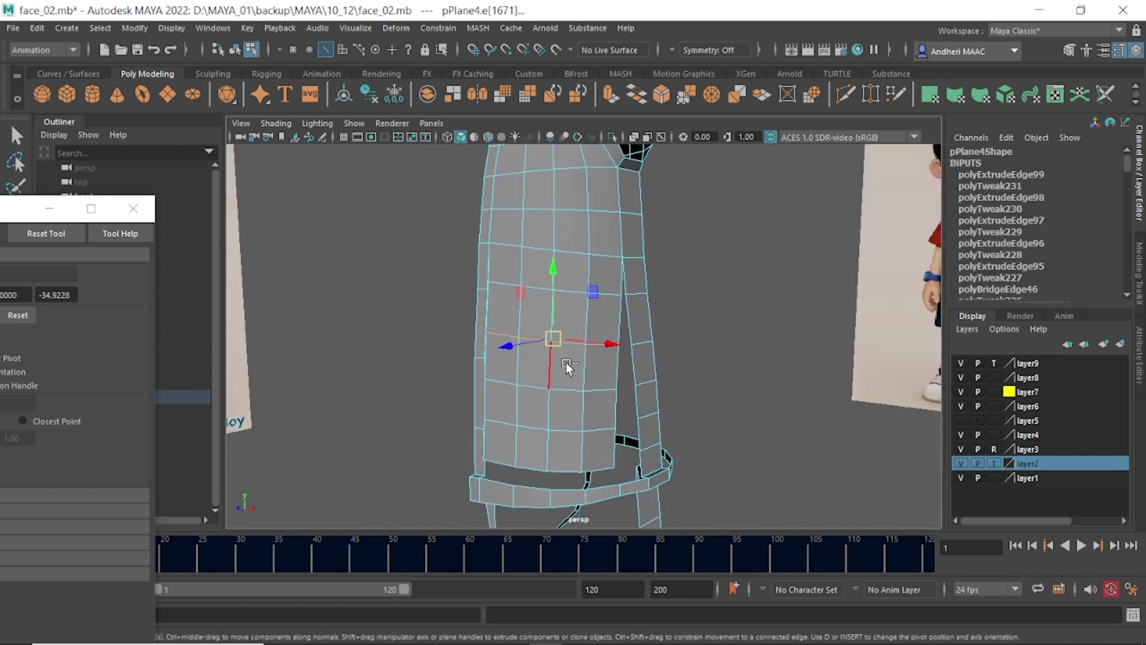
ctrl+right_drag(558, 364, 567, 450)
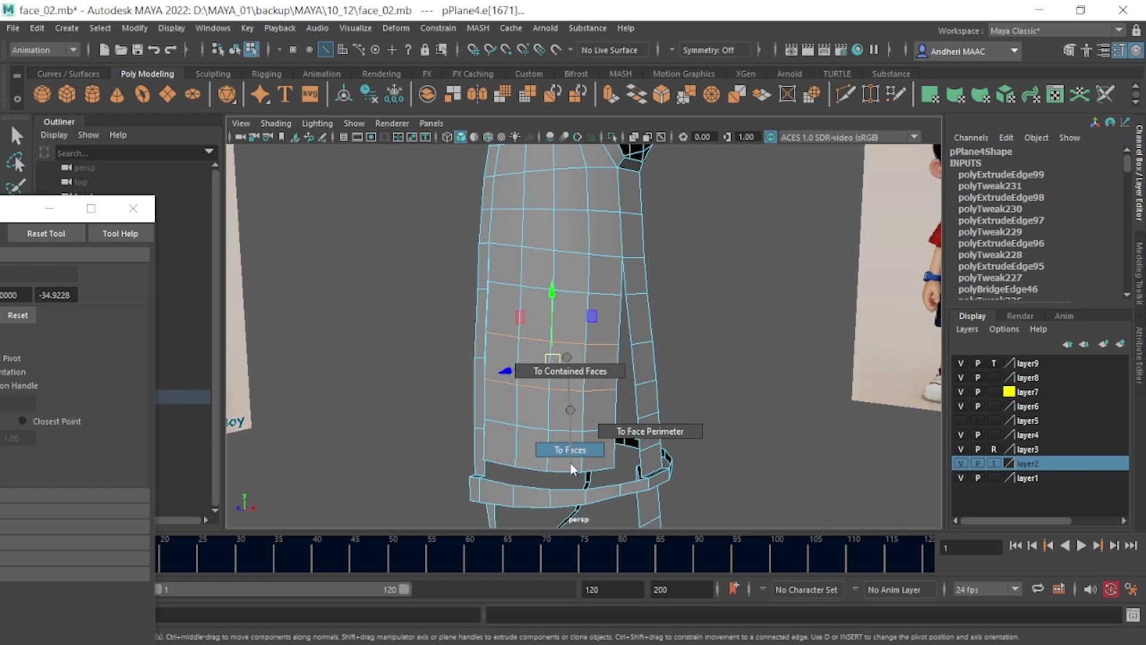
shift+click(506, 447)
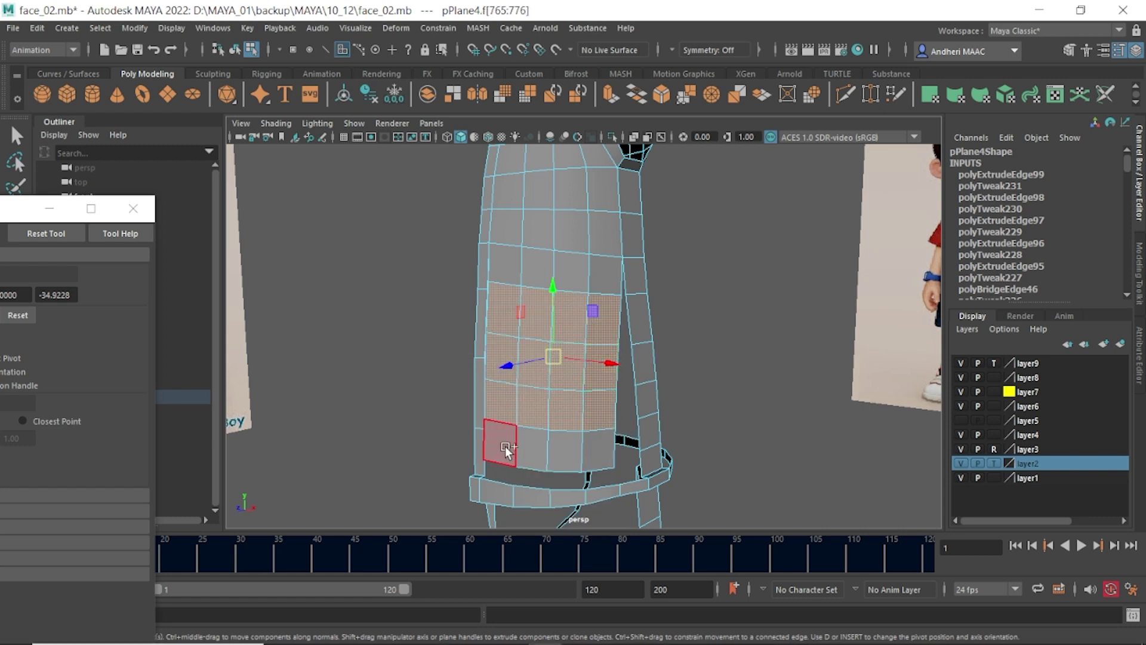
shift+click(533, 449)
shift+click(564, 450)
- In front view, rotate the faces, then shift the lower faces sideways along X
key(space)
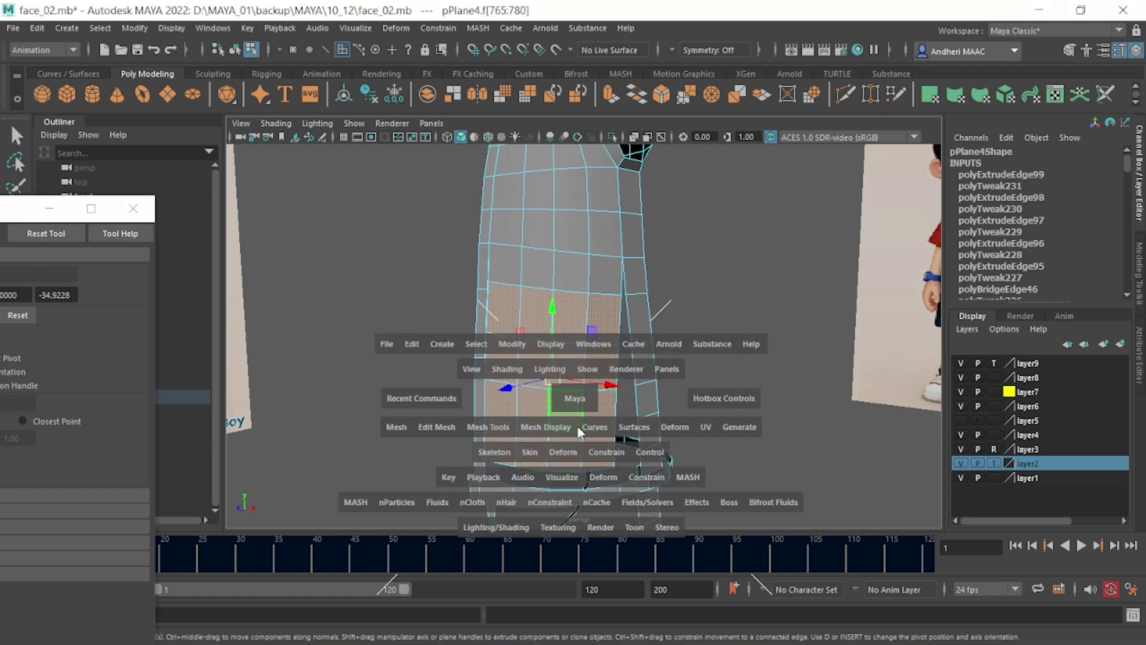
drag(618, 411, 618, 454)
scroll(600, 379, up, 3)
mouse_move(604, 357)
mouse_down()
mouse_move(615, 357)
mouse_move(597, 335)
mouse_move(608, 358)
mouse_up()
key(e)
key(w)
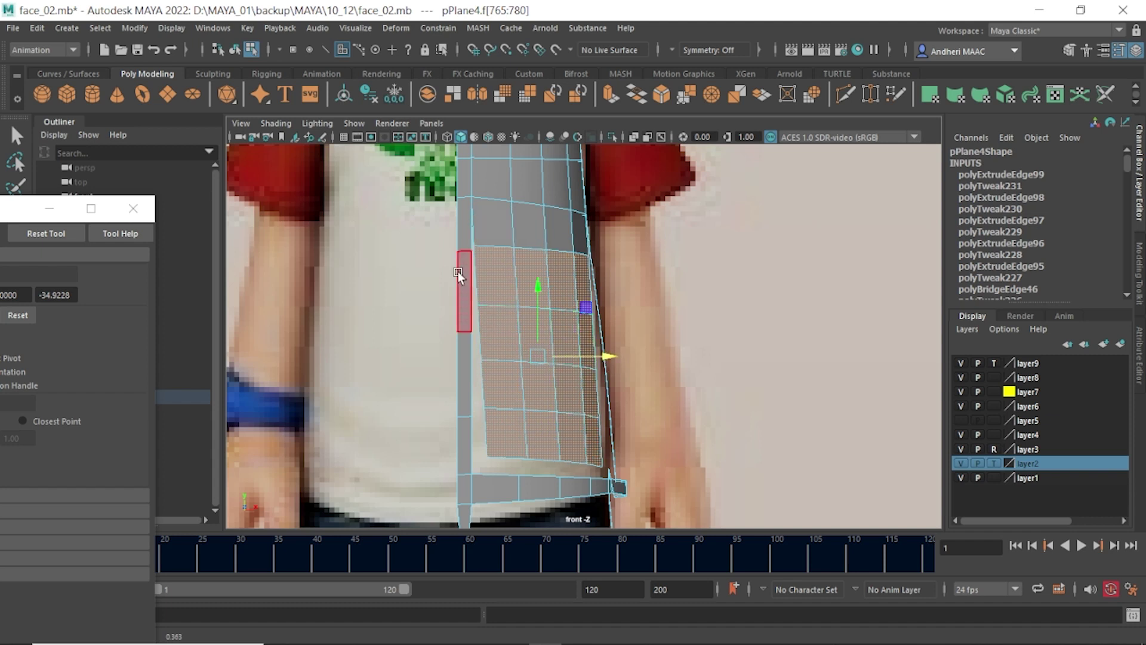
ctrl+drag(678, 294, 471, 251)
drag(603, 385, 609, 385)
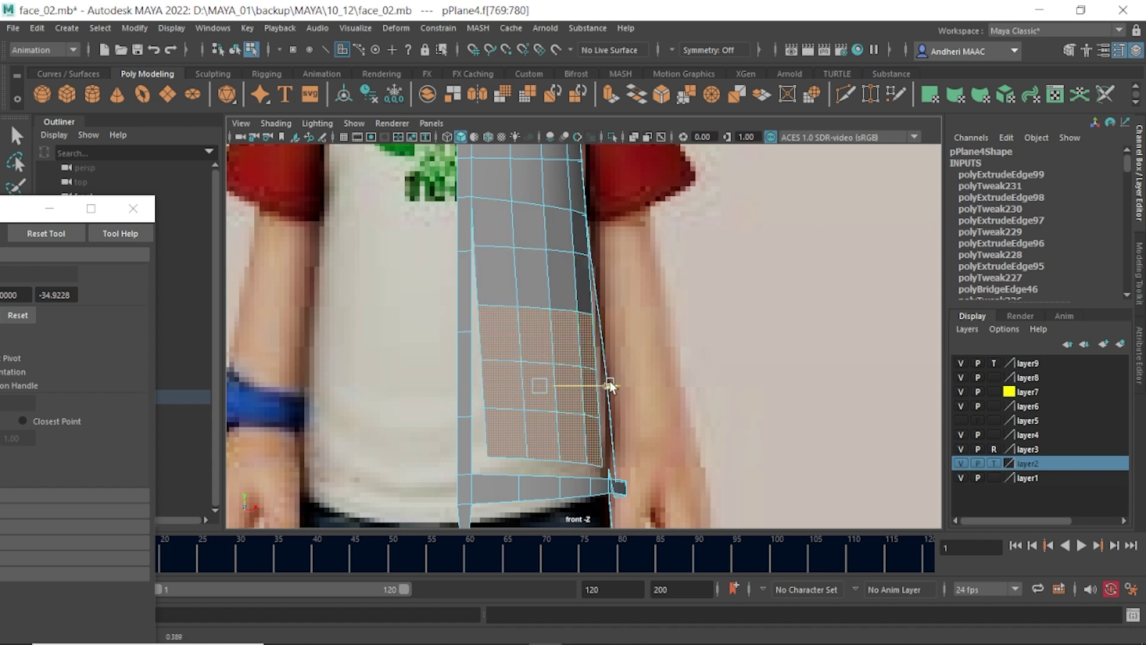
click(626, 407)
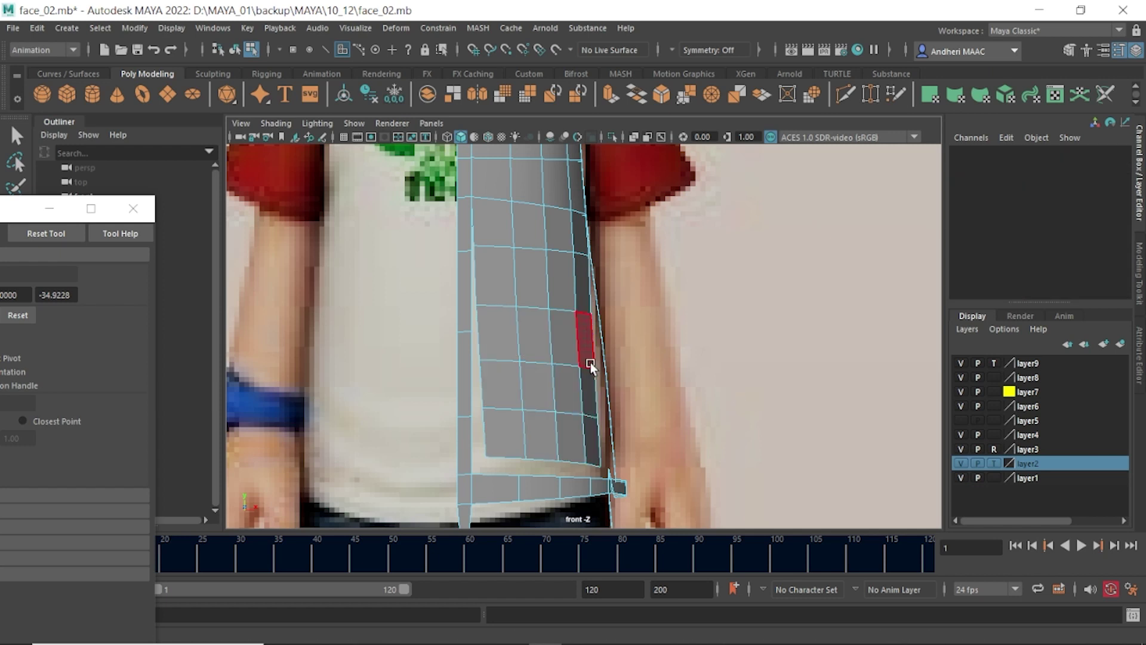
scroll(518, 416, up, 3)
- In the front view, nudge the side-seam vertices up and outward
click(529, 396)
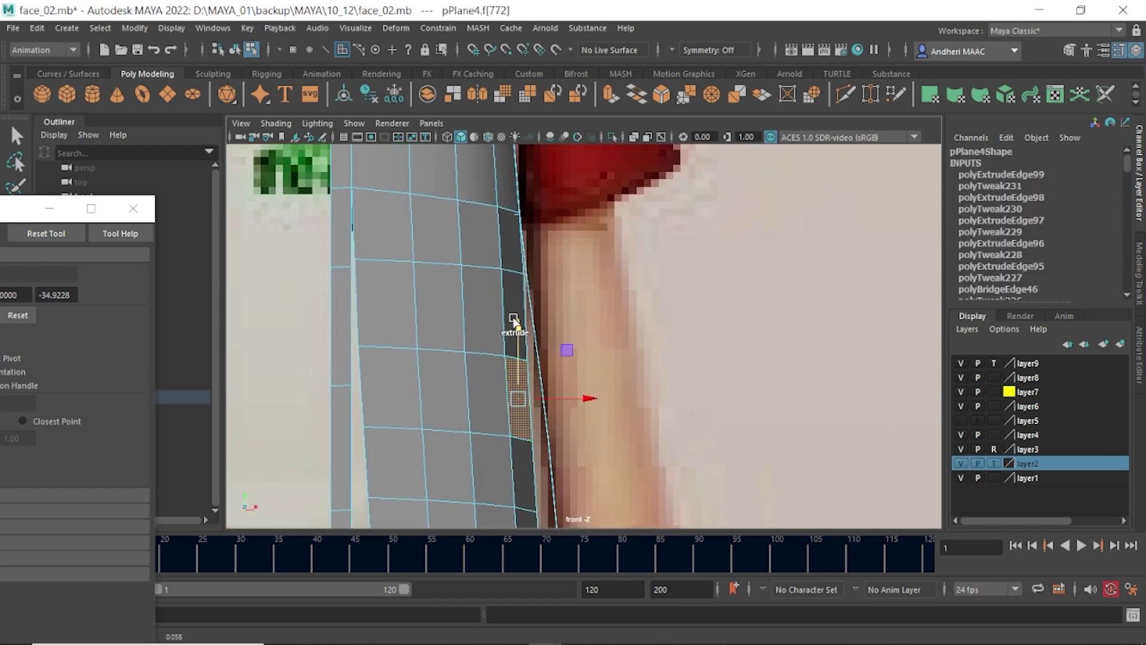
key(F9)
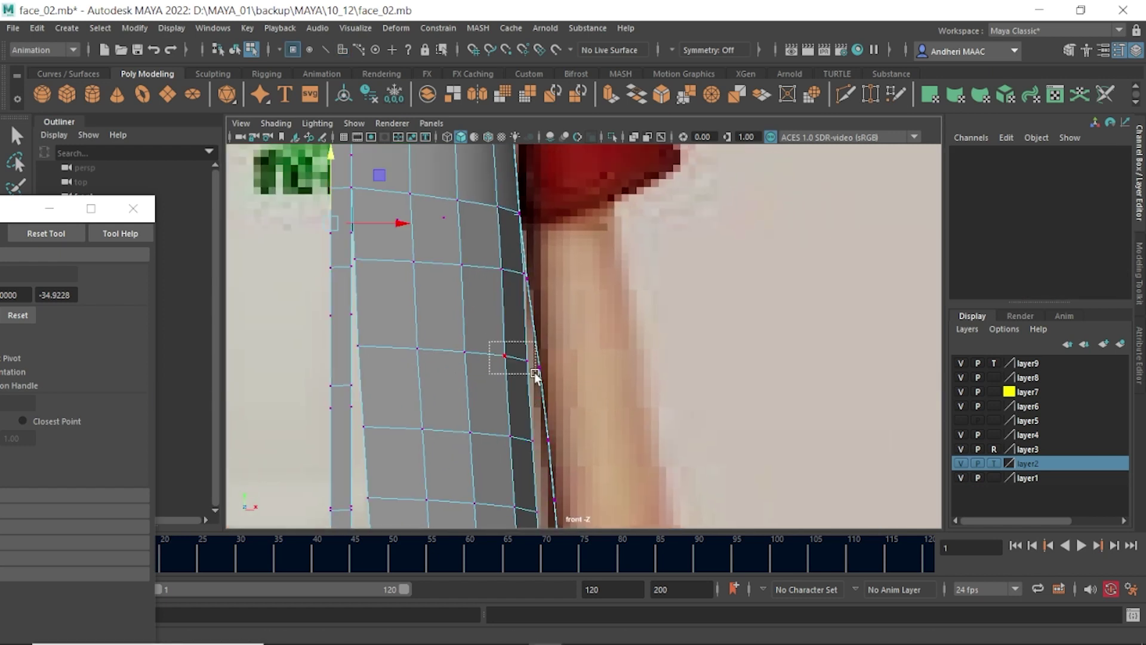
drag(504, 346, 546, 370)
alt+middle_drag(585, 360, 604, 253)
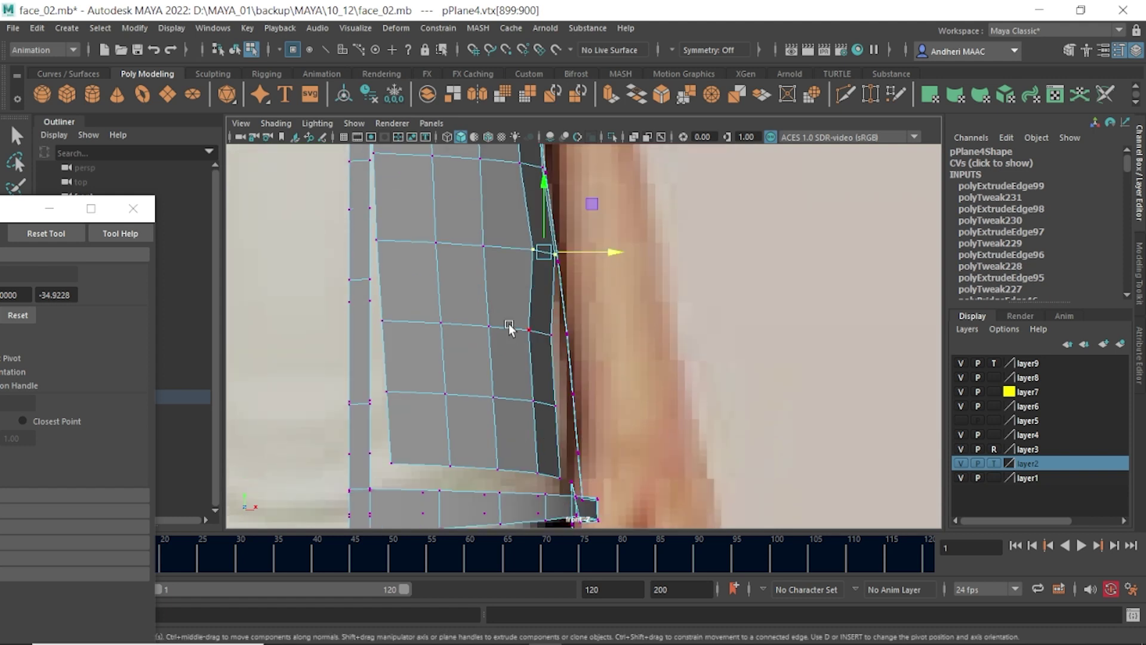
drag(569, 355, 604, 336)
alt+middle_drag(523, 387, 523, 308)
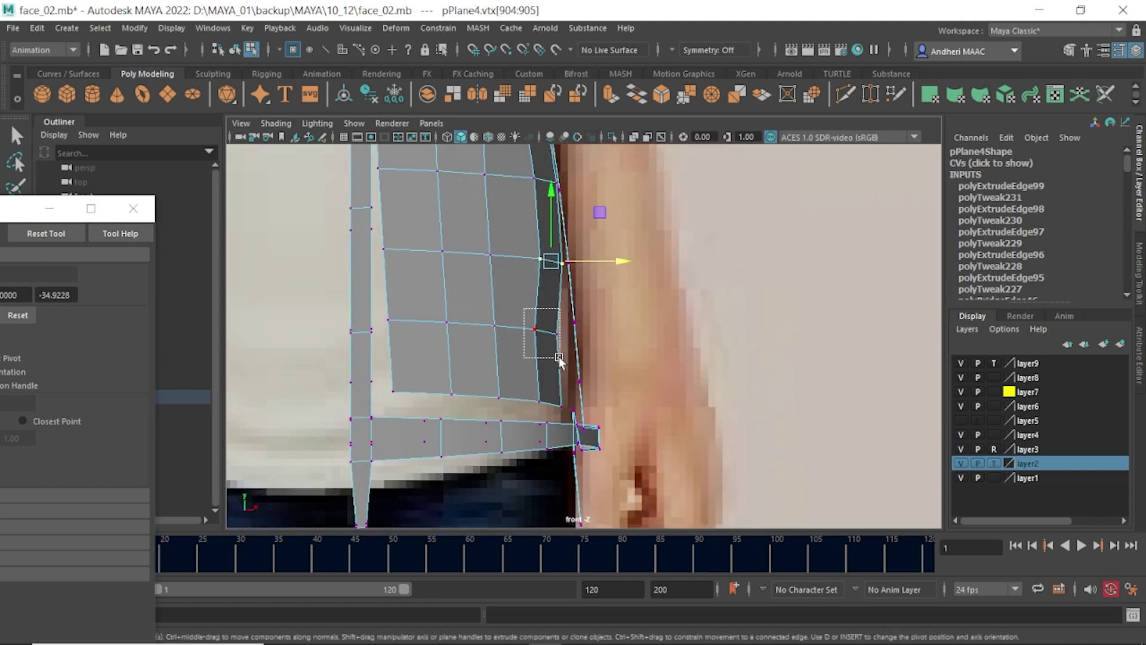
drag(549, 341, 565, 328)
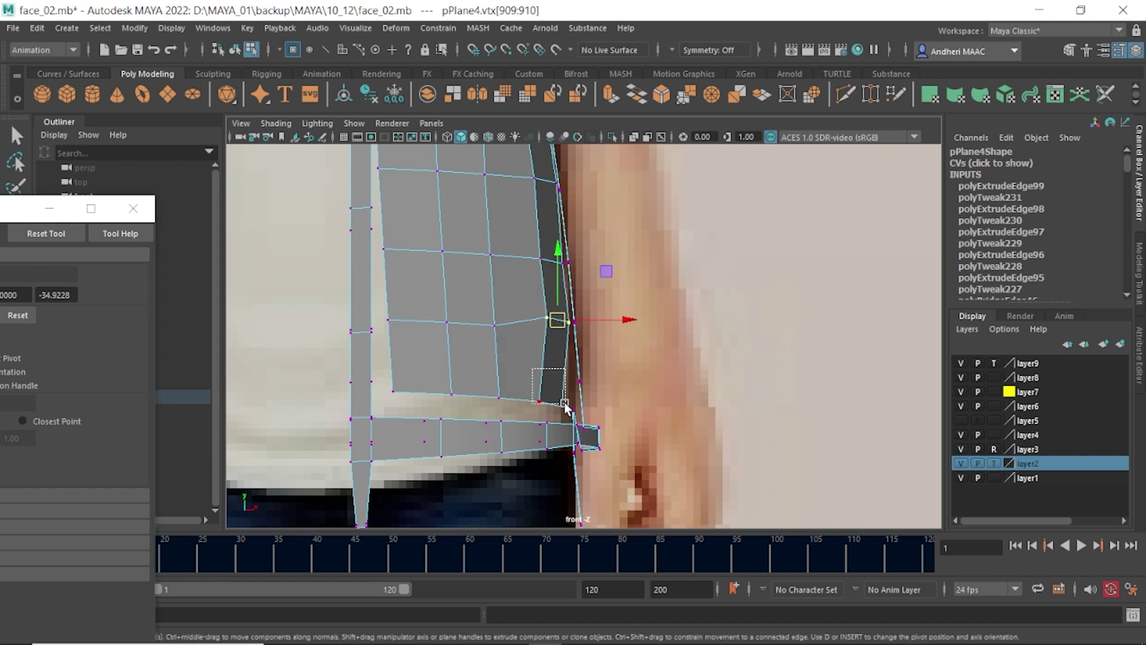
- Reposition the lower side-panel vertices near the hem to follow the reference outline
mouse_move(551, 396)
mouse_down()
mouse_move(570, 414)
mouse_move(566, 388)
mouse_move(413, 382)
mouse_move(445, 385)
mouse_up()
click(499, 396)
click(393, 391)
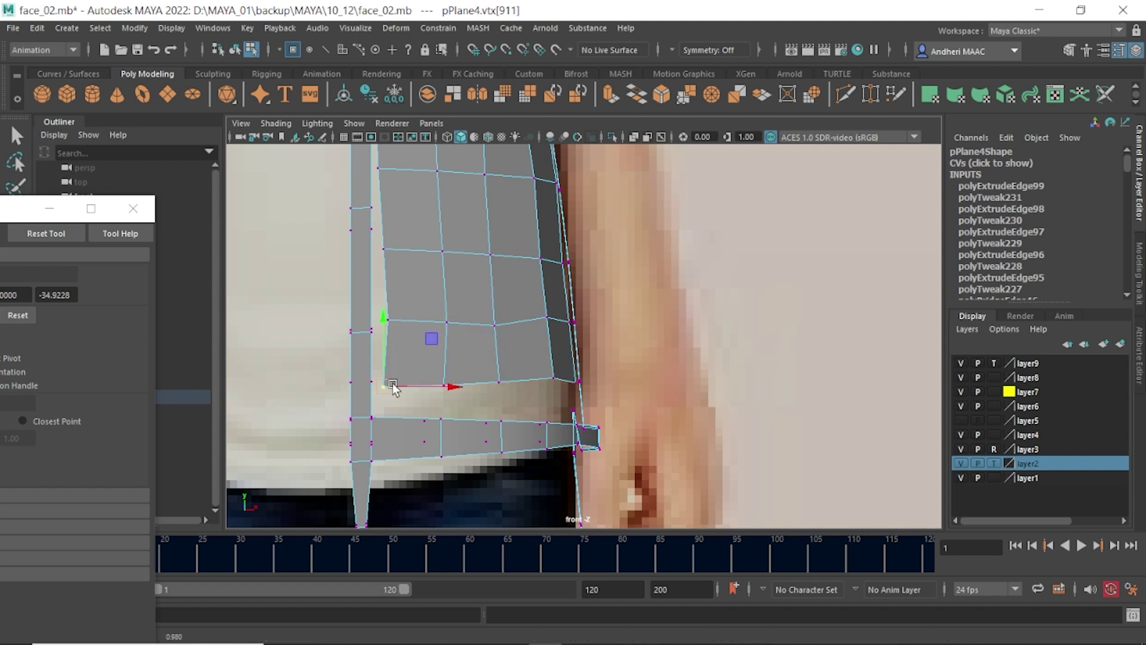
alt+middle_drag(394, 388, 389, 445)
mouse_move(425, 361)
mouse_down()
mouse_move(502, 397)
mouse_move(458, 380)
mouse_move(388, 389)
mouse_move(442, 381)
mouse_up()
click(383, 377)
click(439, 377)
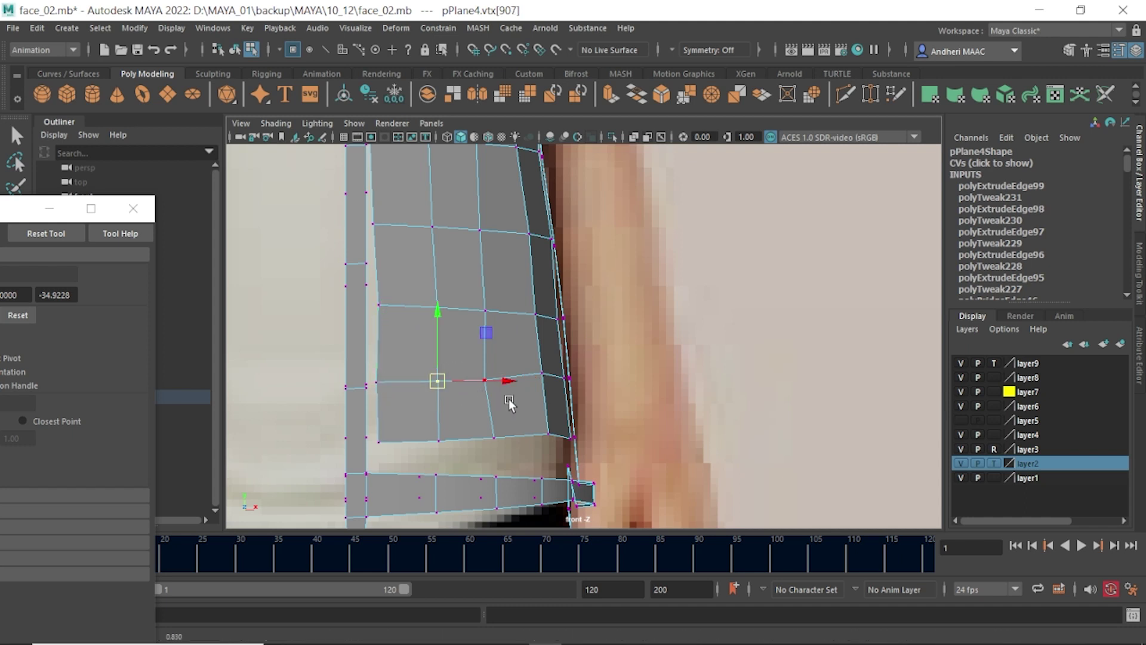
click(486, 380)
alt+middle_drag(497, 380, 507, 465)
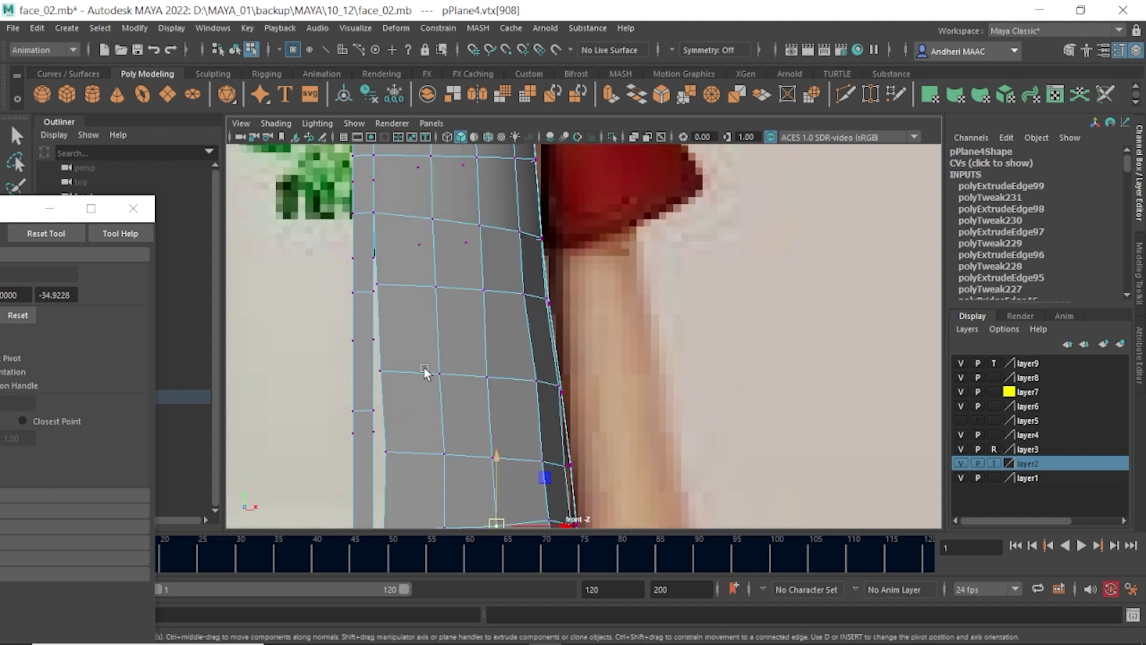
key(space)
mouse_move(467, 324)
alt+mouse_down()
mouse_move(447, 325)
mouse_move(540, 391)
mouse_move(575, 361)
alt+mouse_up()
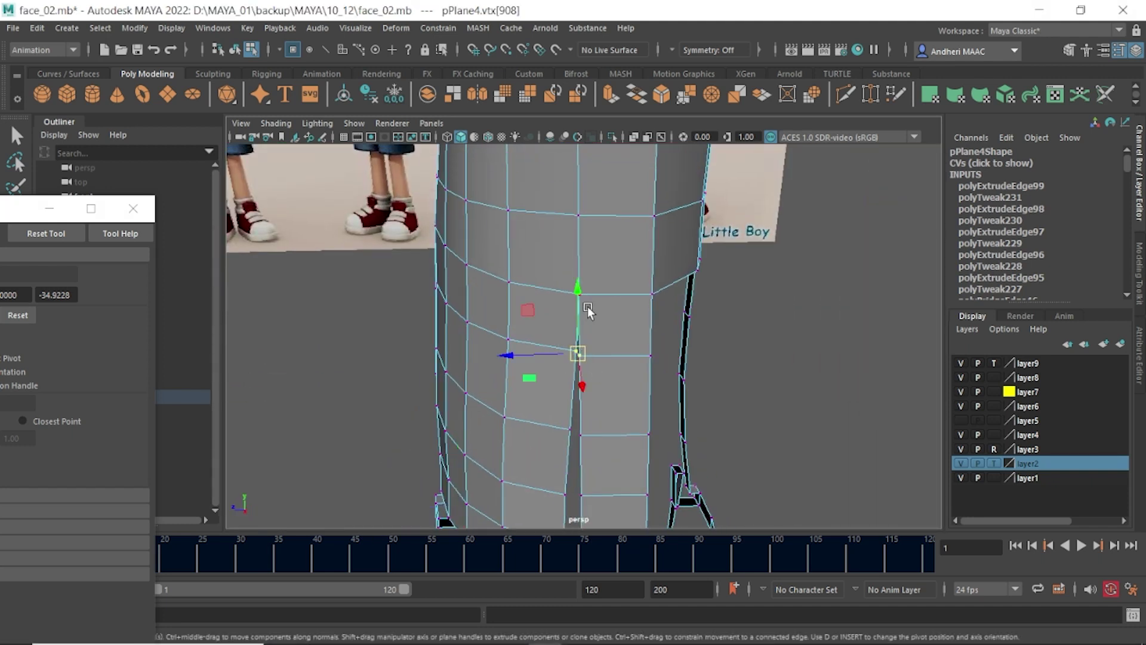
- Merge the upper split vertex pairs along the front slit
shift+right_drag(587, 306, 586, 259)
alt+drag(586, 259, 605, 266)
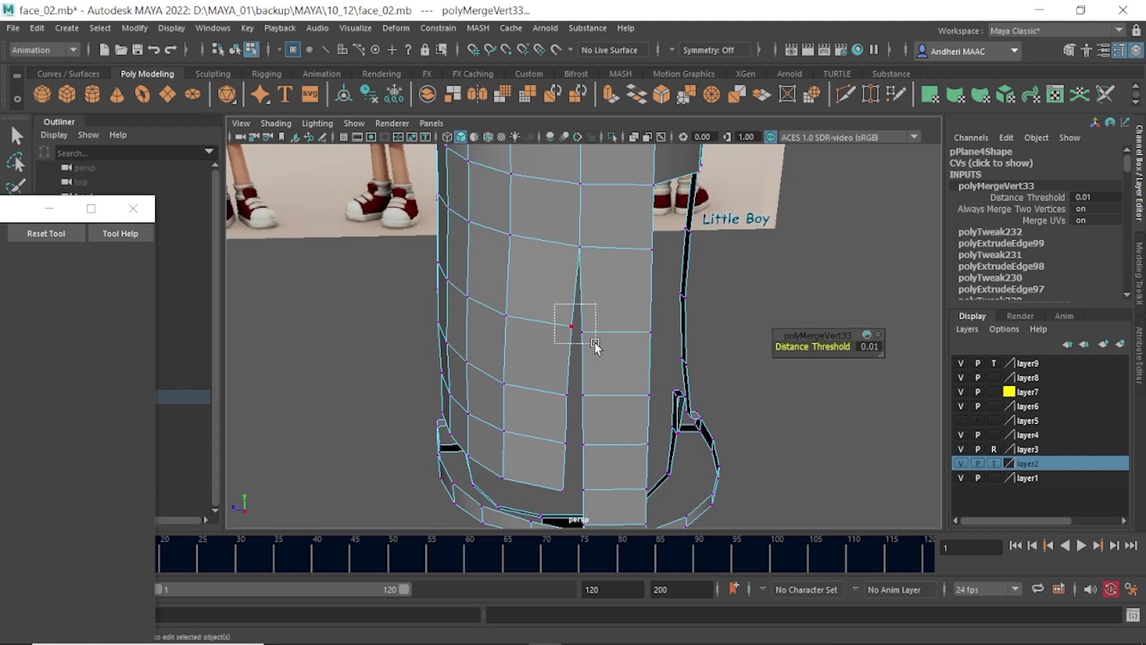
drag(595, 344, 595, 335)
key(f)
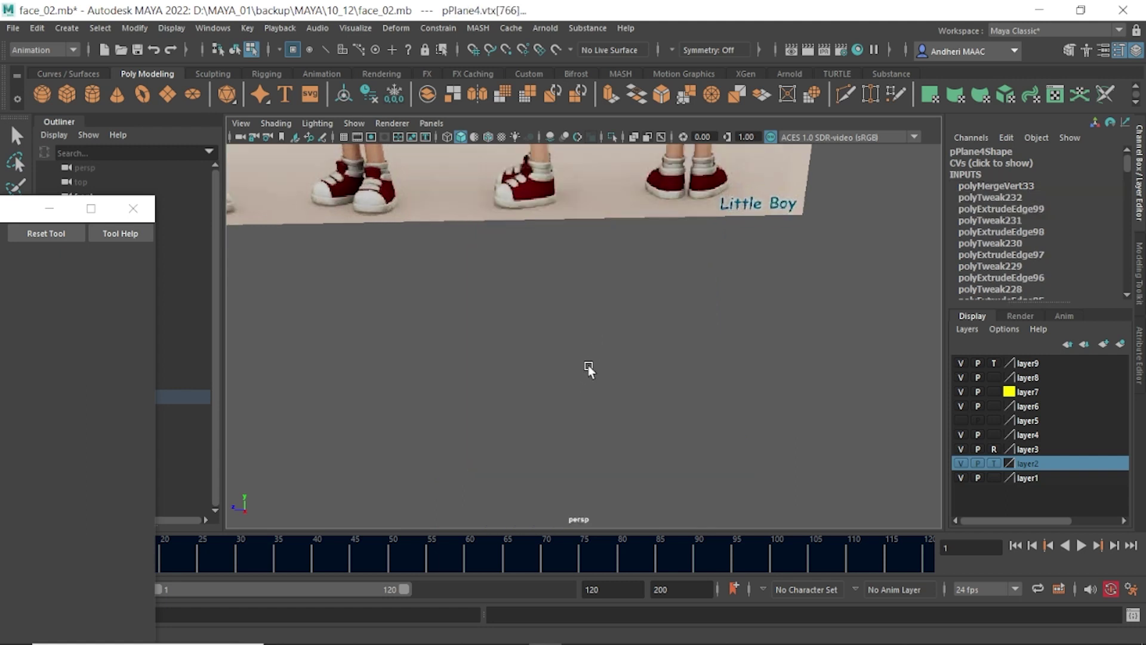
key(f)
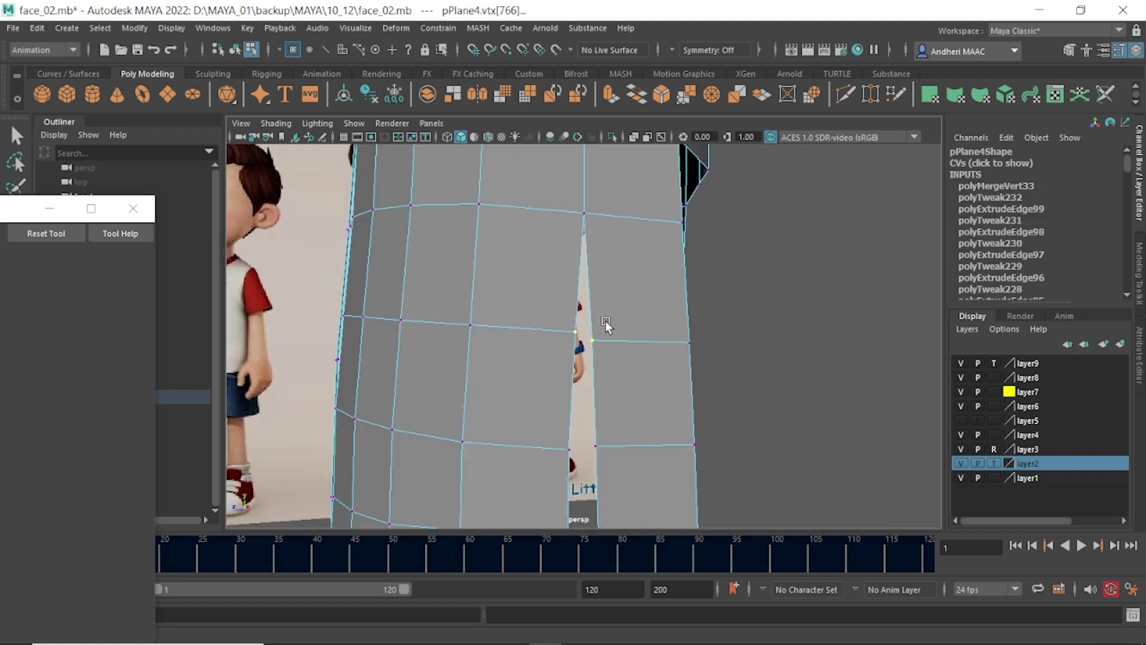
shift+right_drag(598, 268, 597, 250)
alt+drag(597, 250, 555, 416)
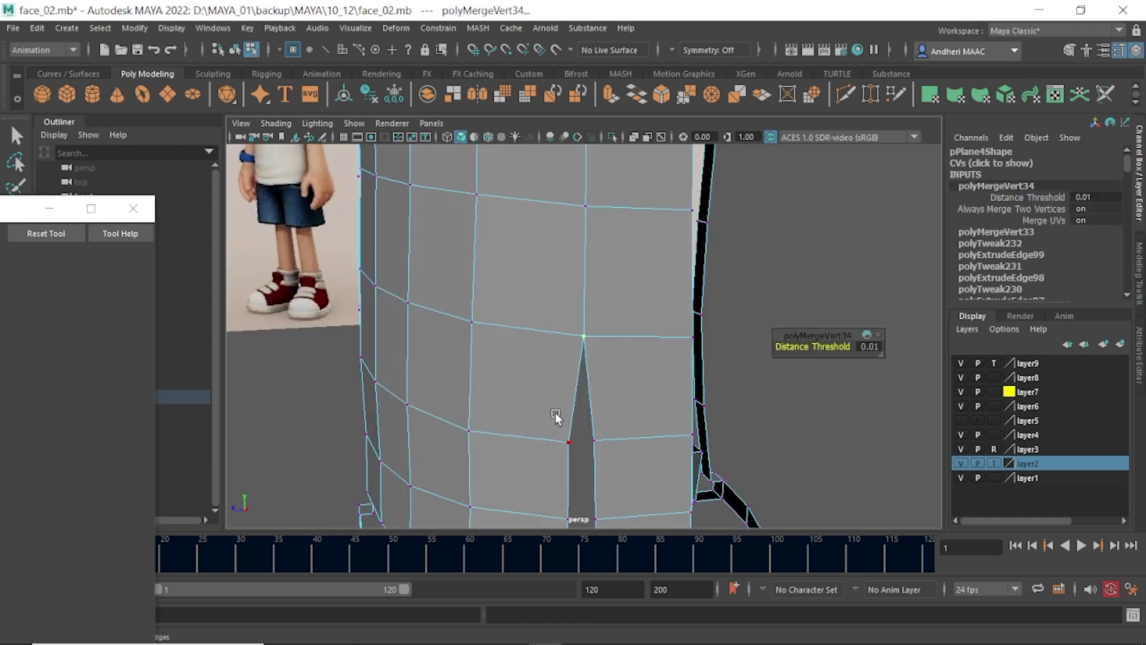
- Merge the notch and bottom vertex pairs to weld the slit shut
drag(606, 447, 569, 443)
scroll(587, 446, down, 2)
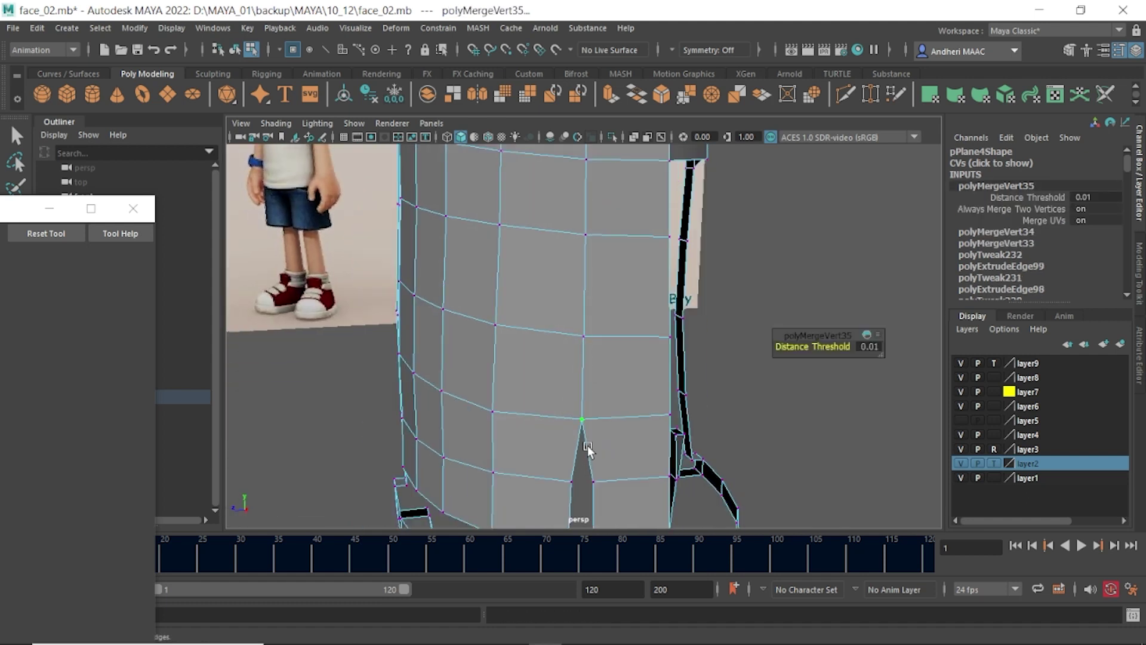
alt+middle_drag(584, 276, 589, 292)
drag(557, 357, 603, 382)
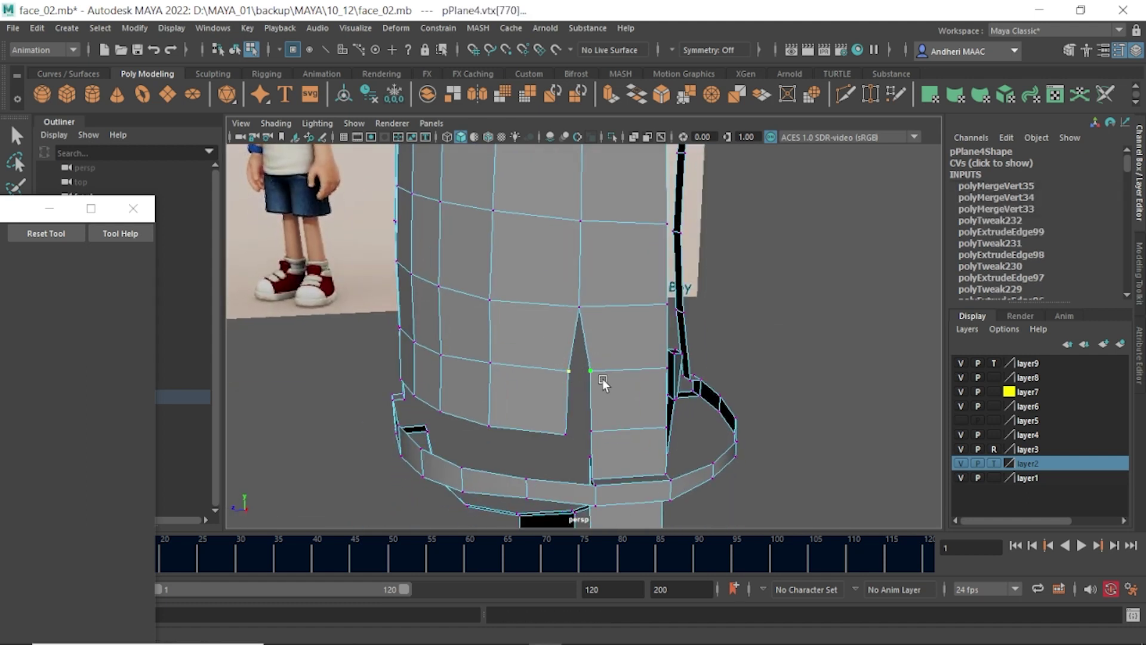
scroll(592, 406, up, 2)
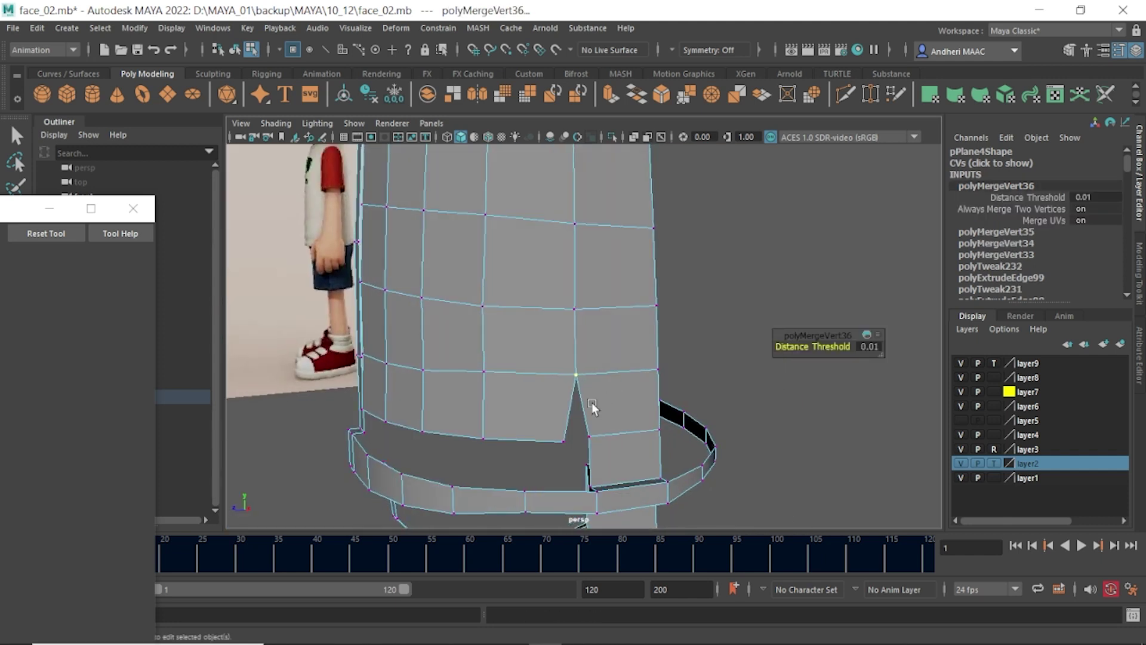
drag(599, 452, 598, 452)
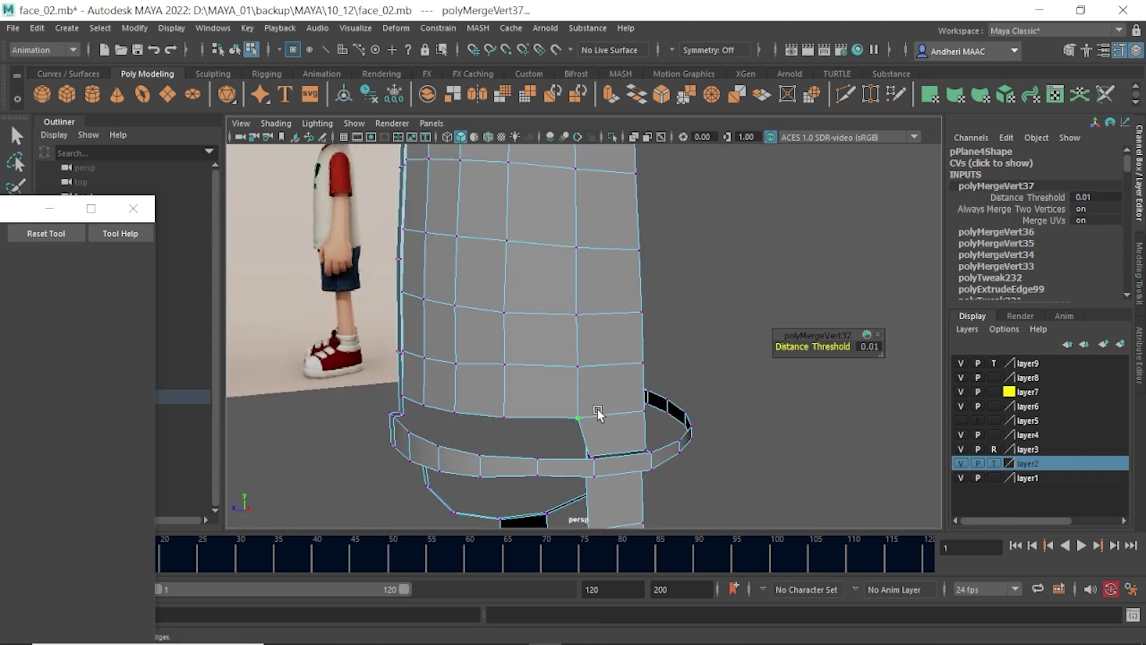
mouse_move(601, 410)
alt+mouse_down()
mouse_move(663, 414)
mouse_move(592, 390)
mouse_move(534, 440)
mouse_move(550, 402)
mouse_move(621, 397)
mouse_move(602, 420)
mouse_move(531, 430)
mouse_move(525, 396)
mouse_move(509, 391)
mouse_move(535, 358)
alt+mouse_up()
- Extrude the hem edge loop with thickness -0.1 to form a thick band
key(F10)
key(q)
click(496, 377)
shift+double_click(749, 362)
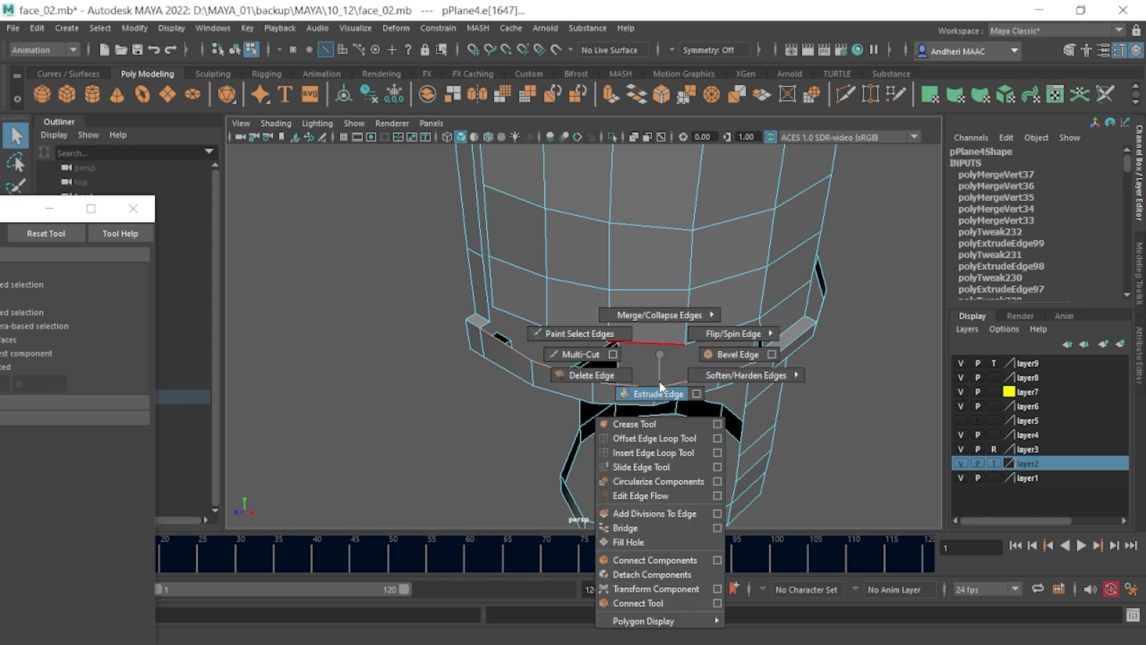
shift+right_drag(664, 367, 659, 387)
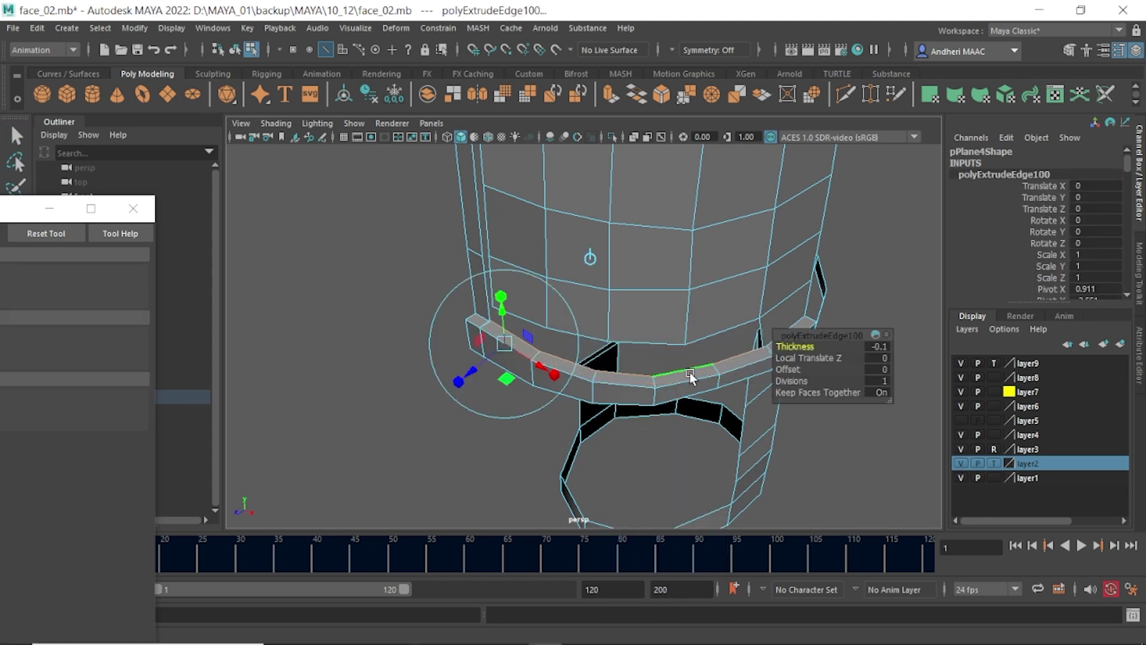
mouse_move(690, 376)
alt+mouse_down()
mouse_move(495, 364)
mouse_move(524, 306)
alt+mouse_up()
- Merge a loose corner vertex on the new hem band with its neighbour
click(494, 374)
scroll(481, 340, up, 3)
scroll(546, 339, up, 3)
key(q)
click(508, 293)
mouse_move(522, 296)
shift+right_down()
mouse_move(508, 241)
mouse_move(594, 220)
shift+right_up()
mouse_move(667, 328)
alt+mouse_down()
mouse_move(330, 320)
mouse_move(679, 327)
mouse_move(560, 324)
mouse_move(565, 412)
mouse_move(514, 404)
mouse_move(497, 365)
mouse_move(482, 380)
alt+mouse_up()
- Merge the split vertices at the hem band's end
drag(601, 420, 603, 418)
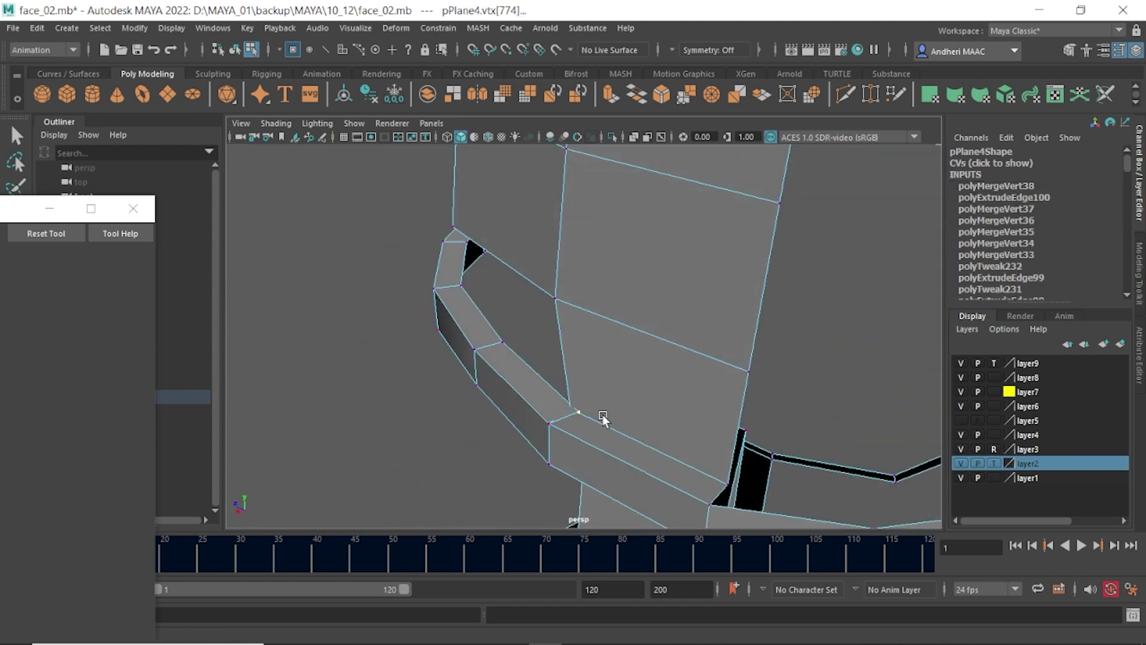
shift+right_drag(596, 397, 596, 399)
mouse_move(596, 399)
alt+mouse_down()
mouse_move(645, 383)
mouse_move(625, 402)
mouse_move(596, 400)
mouse_move(608, 391)
alt+mouse_up()
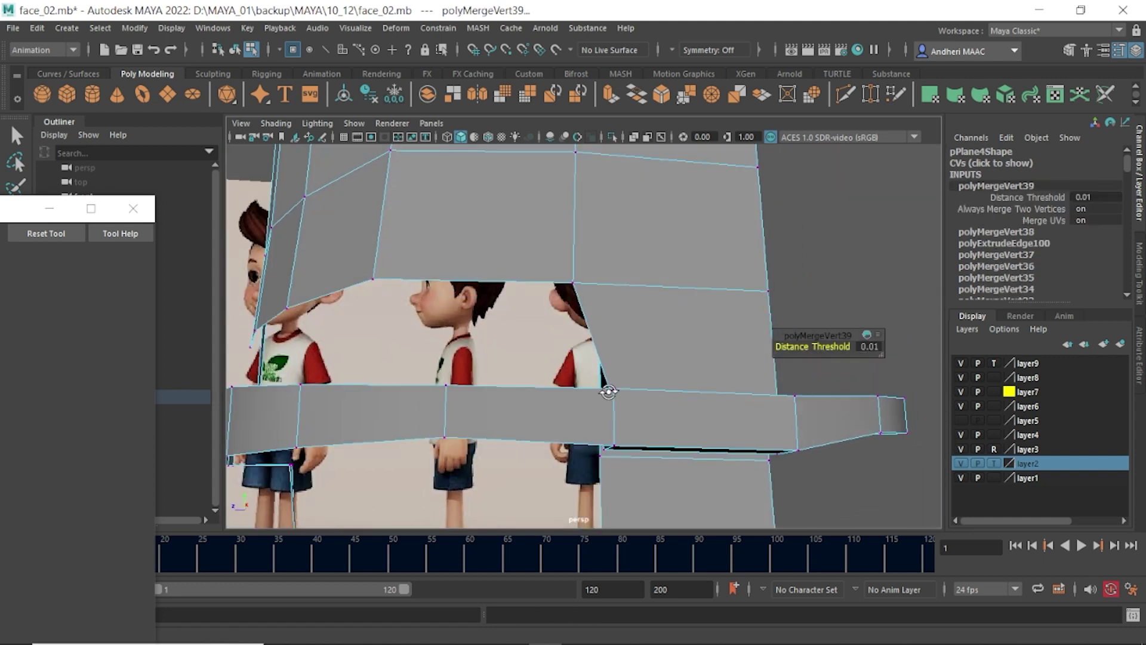
click(572, 284)
key(w)
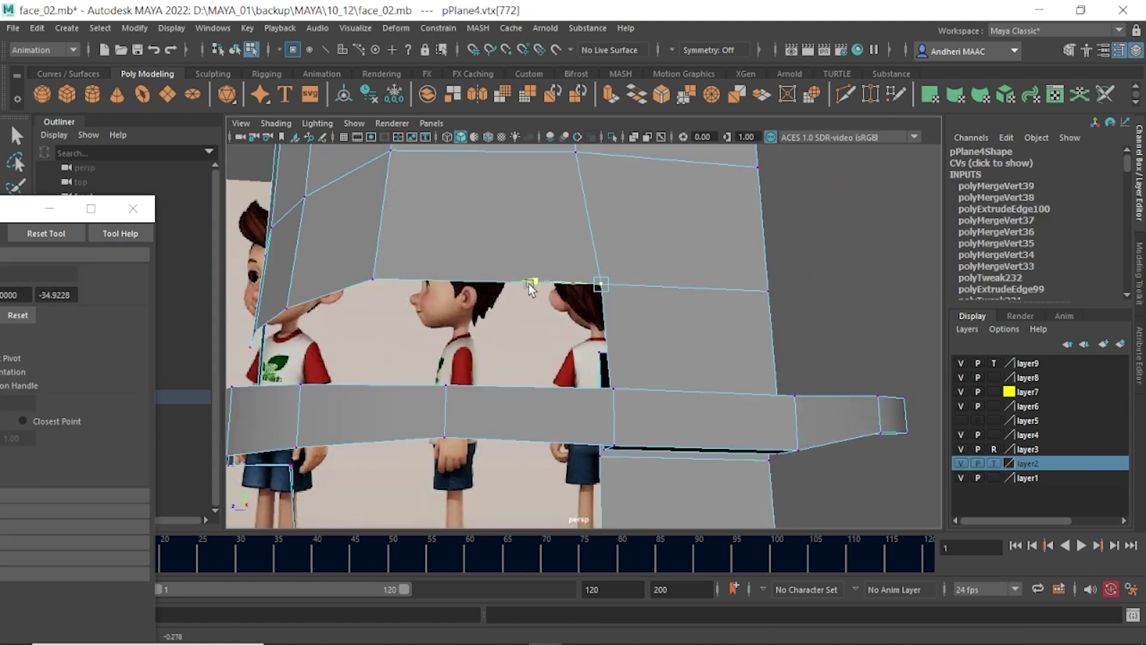
- Shift the vertical edge above the gap sideways along X
alt+drag(528, 283, 587, 272)
right_drag(586, 271, 590, 204)
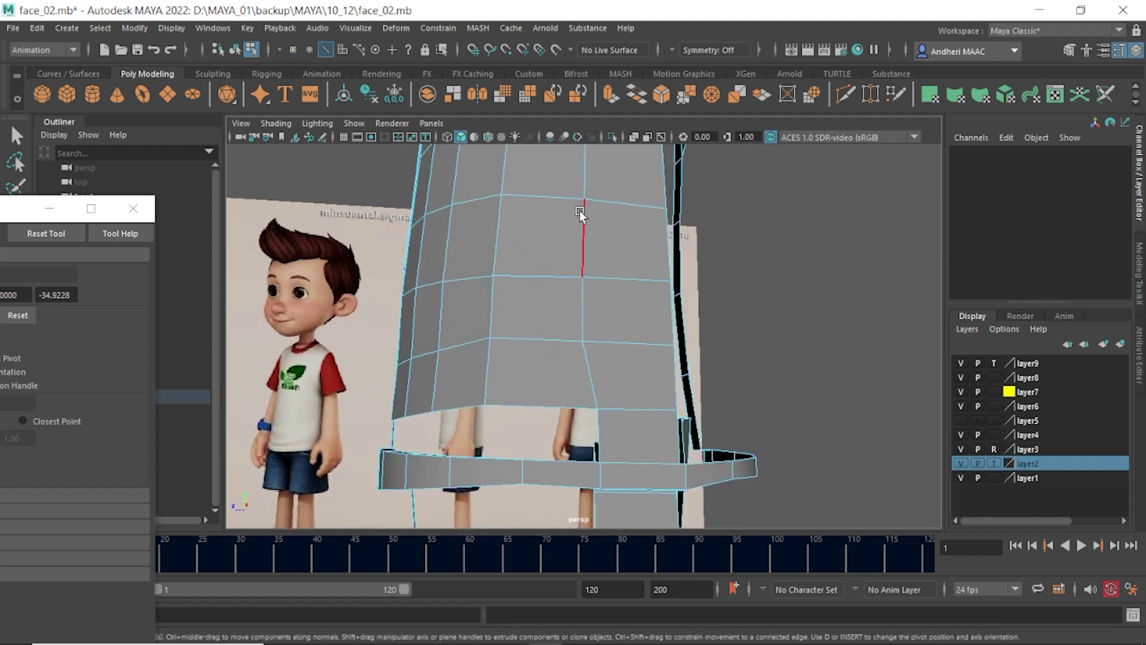
click(579, 210)
drag(520, 266, 532, 267)
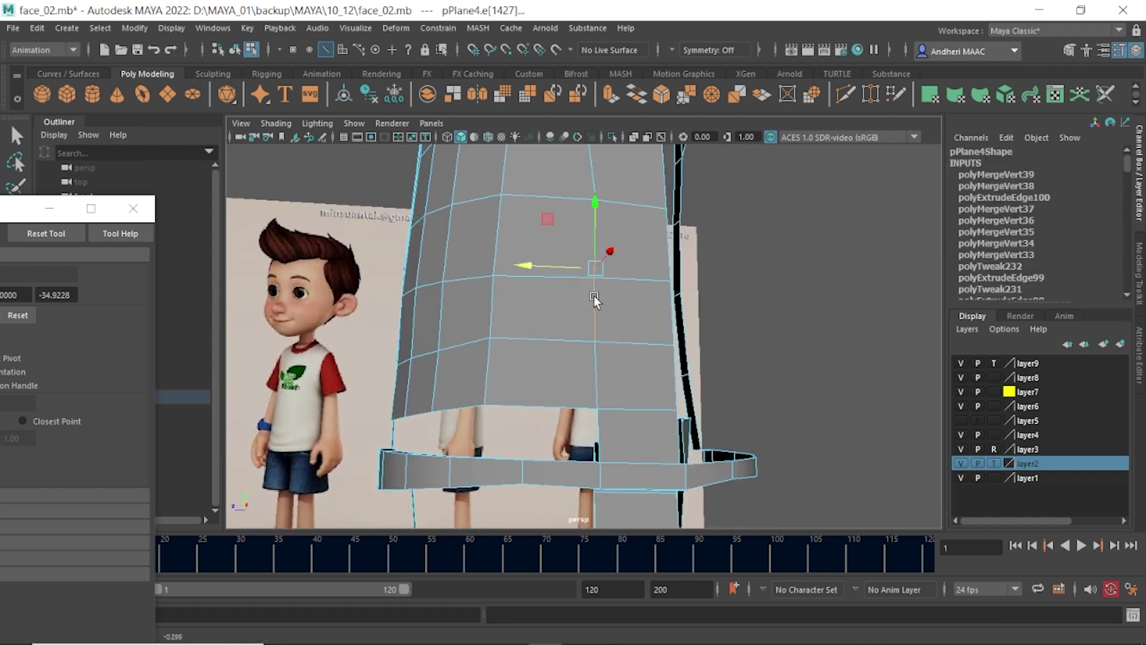
- Merge the split vertices above the hem, then return to object mode
mouse_move(593, 295)
alt+mouse_down()
mouse_move(728, 414)
mouse_move(494, 275)
mouse_move(498, 298)
mouse_move(520, 243)
mouse_move(519, 417)
mouse_move(520, 307)
mouse_move(544, 389)
alt+mouse_up()
mouse_move(543, 389)
right_down()
mouse_move(498, 352)
mouse_move(589, 264)
right_up()
alt+drag(561, 341, 542, 251)
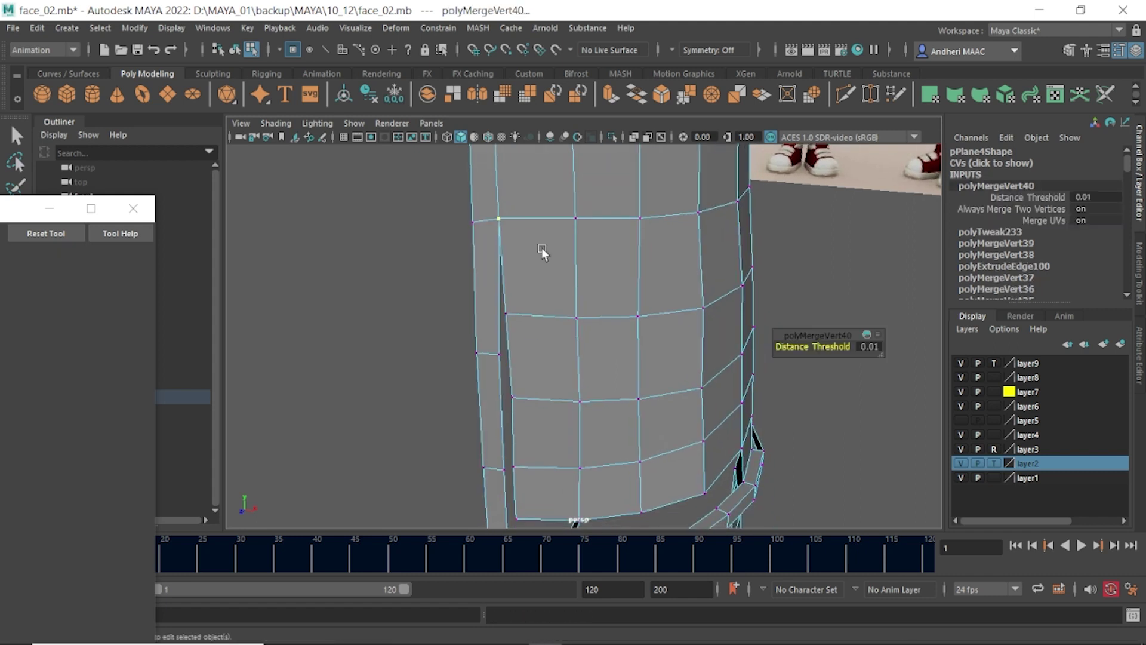
alt+drag(551, 317, 492, 310)
key(F8)
key(q)
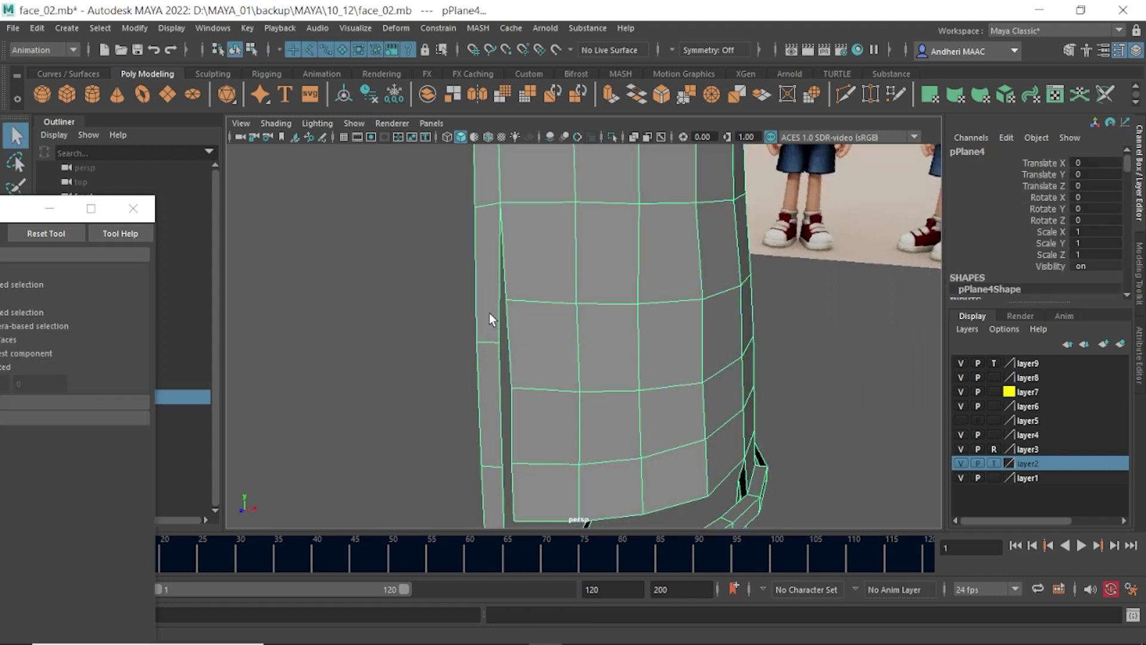
- Insert three horizontal edge loops across the shirt's front panel
shift+right_drag(489, 317, 392, 270)
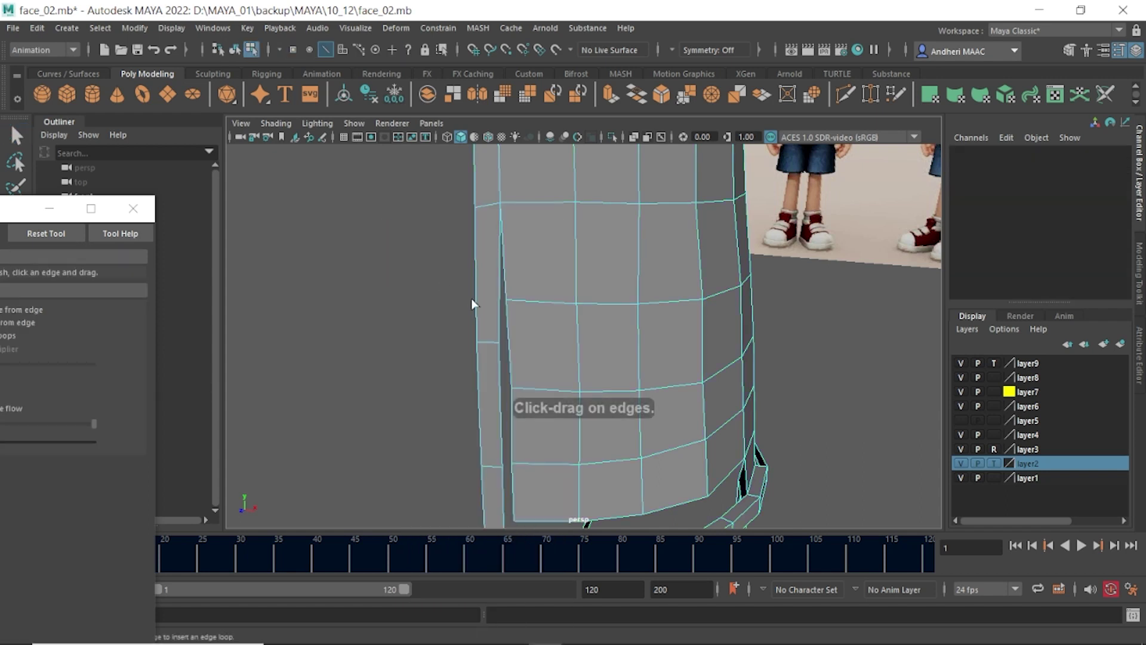
click(477, 305)
alt+drag(480, 307, 510, 320)
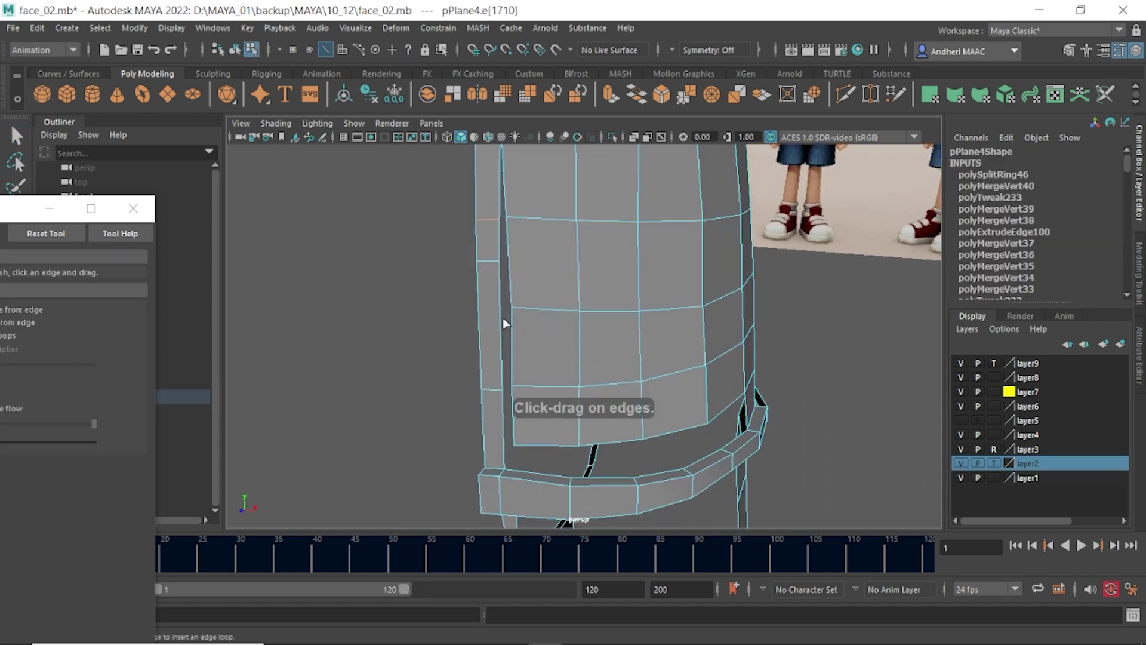
click(510, 369)
key(w)
- Delete the unwanted short edge at the side seam
alt+middle_drag(517, 253, 507, 340)
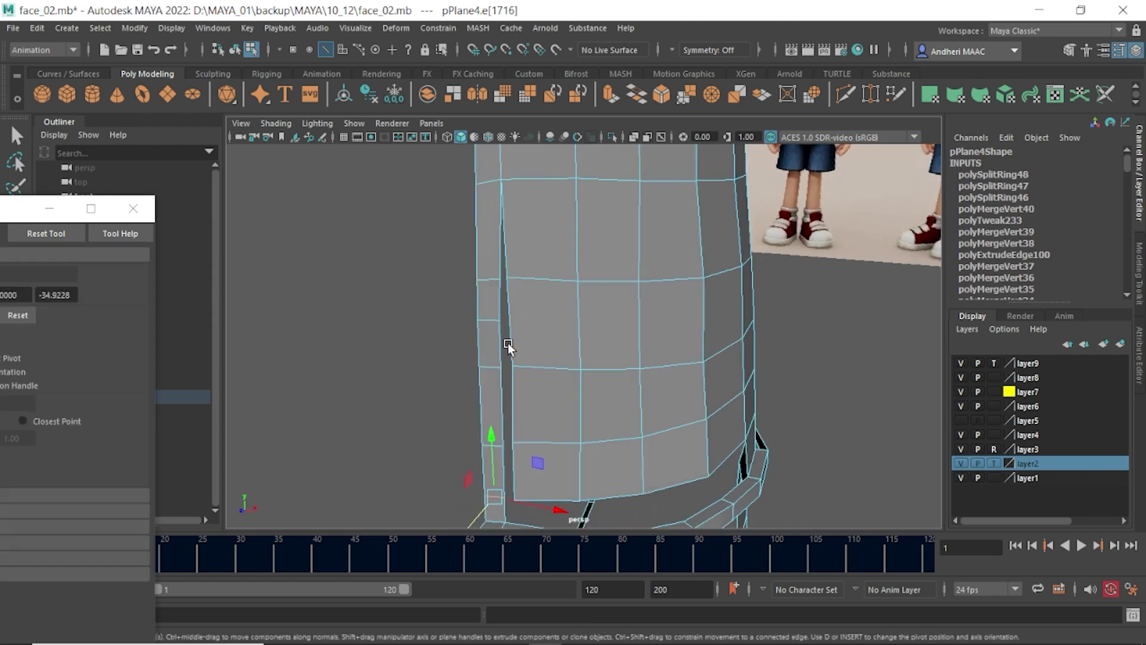
ctrl+right_drag(552, 311, 562, 325)
key(Delete)
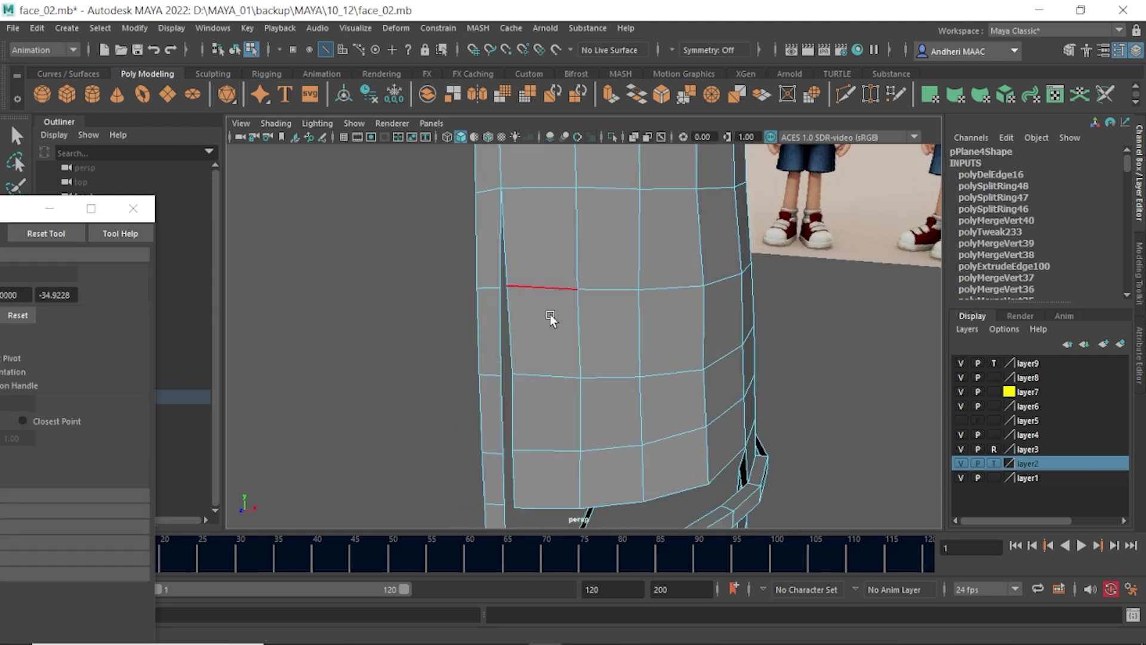
- Merge a side-seam vertex with its neighbouring vertex
key(F9)
click(489, 358)
alt+middle_drag(496, 334, 506, 242)
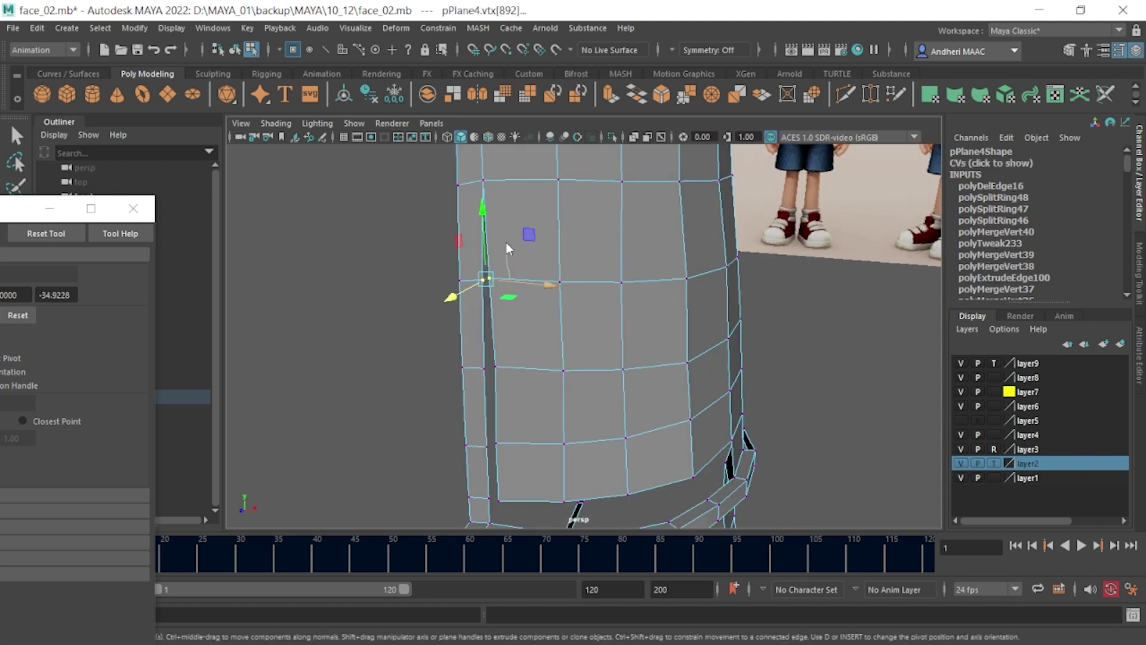
shift+right_drag(507, 243, 575, 221)
alt+middle_drag(537, 339, 490, 280)
- Merge the split side-seam vertices where the panel meets the hem band
scroll(478, 256, up, 2)
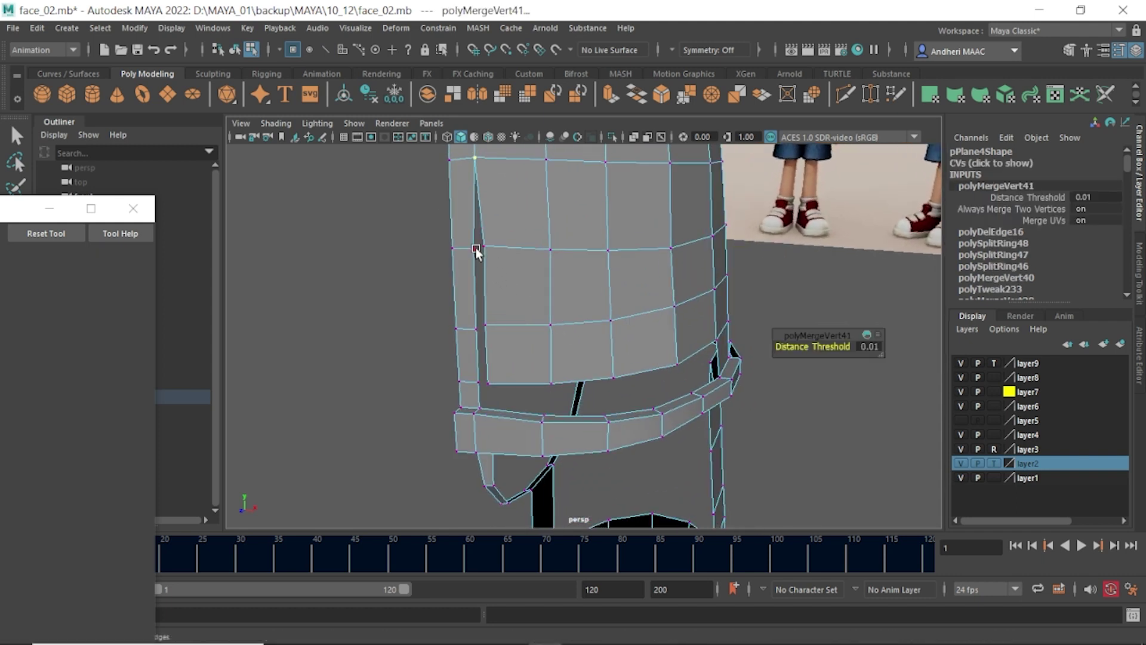
click(473, 248)
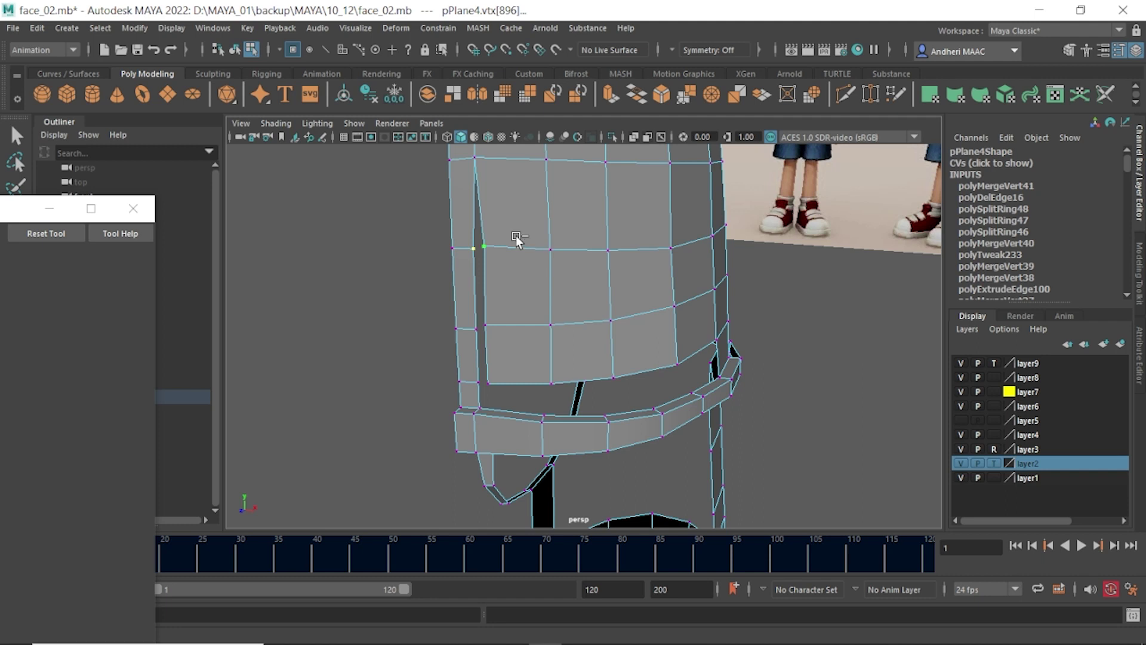
alt+drag(517, 238, 507, 218)
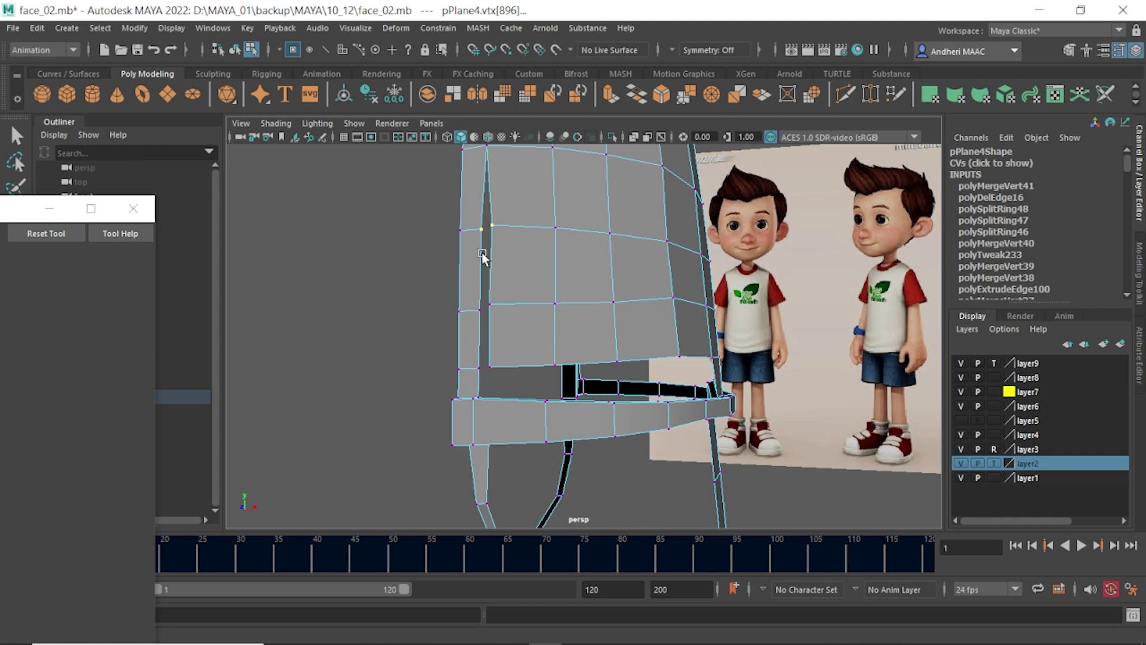
shift+right_drag(497, 257, 573, 207)
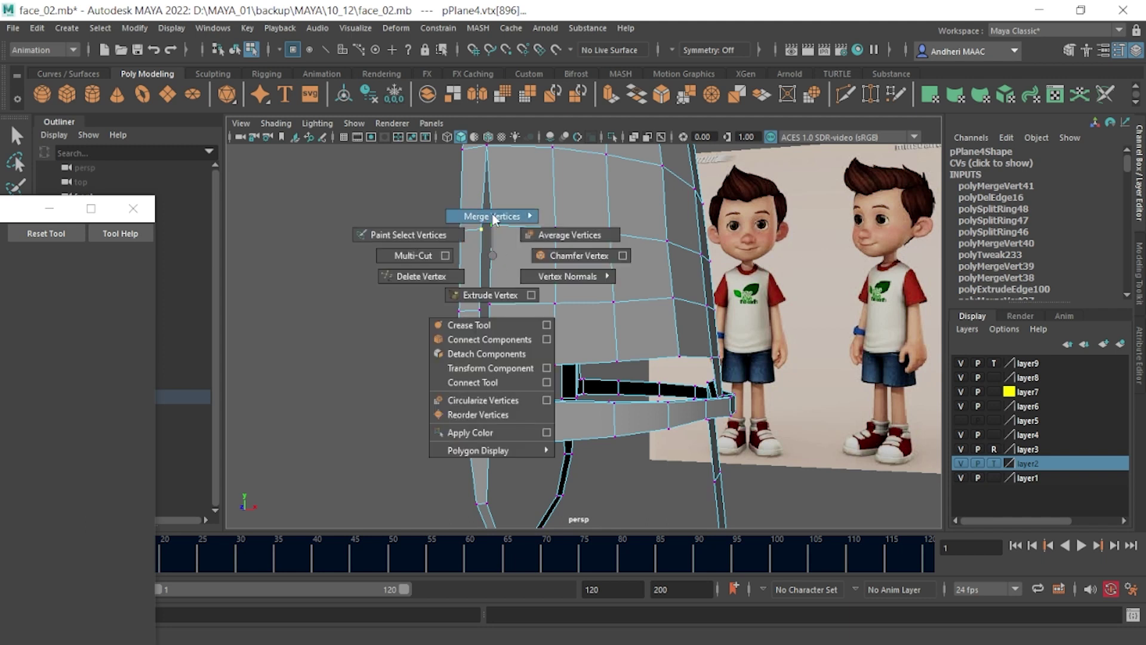
alt+drag(573, 207, 512, 257)
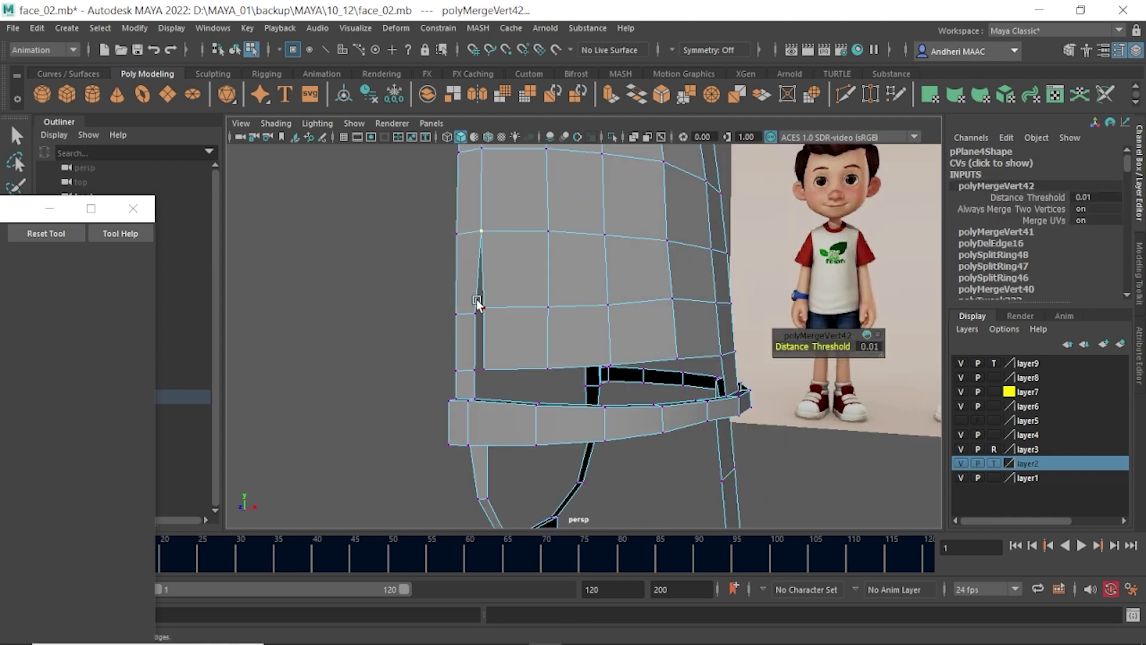
alt+drag(485, 311, 422, 297)
mouse_move(509, 225)
alt+mouse_down()
mouse_move(460, 236)
mouse_move(534, 236)
alt+mouse_up()
- Check the side view, then weld the remaining gap-corner vertex pairs into single points
key(space)
scroll(534, 236, up, 3)
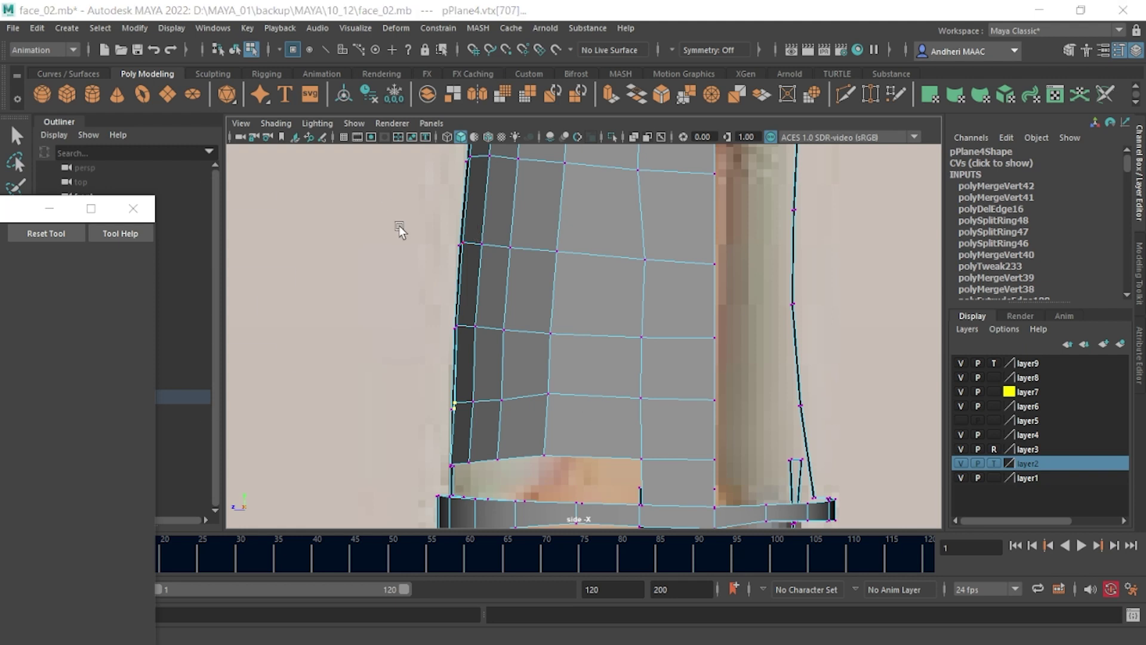
key(space)
alt+right_drag(499, 230, 505, 348)
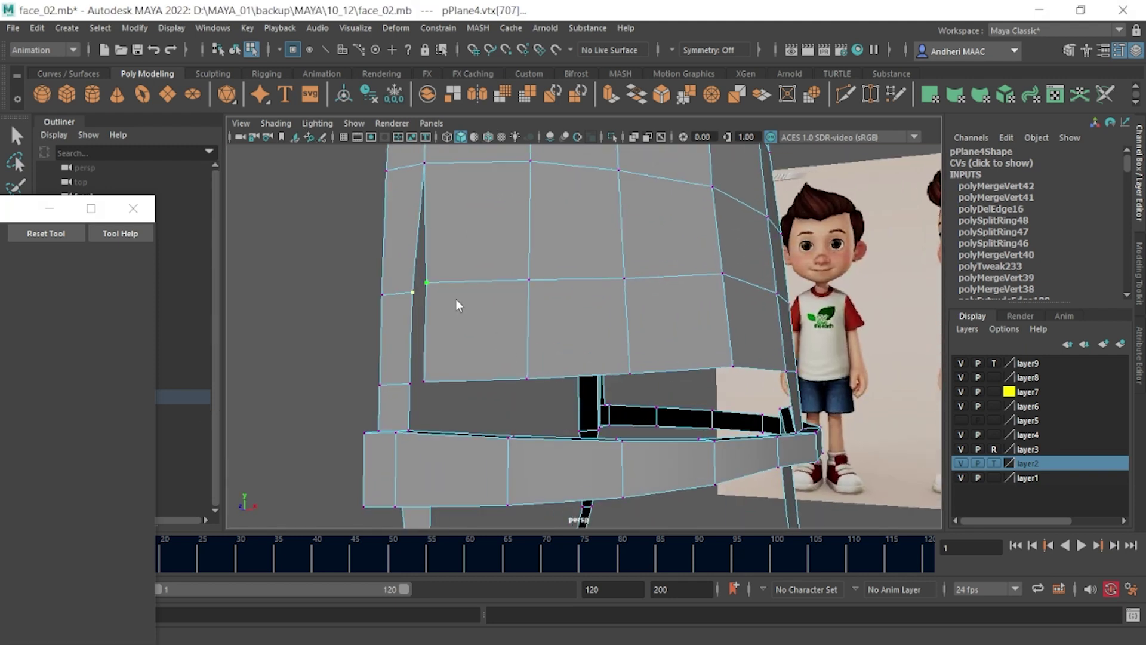
shift+right_drag(465, 242, 528, 220)
mouse_move(477, 251)
alt+middle_down()
mouse_move(477, 315)
mouse_move(468, 307)
alt+middle_up()
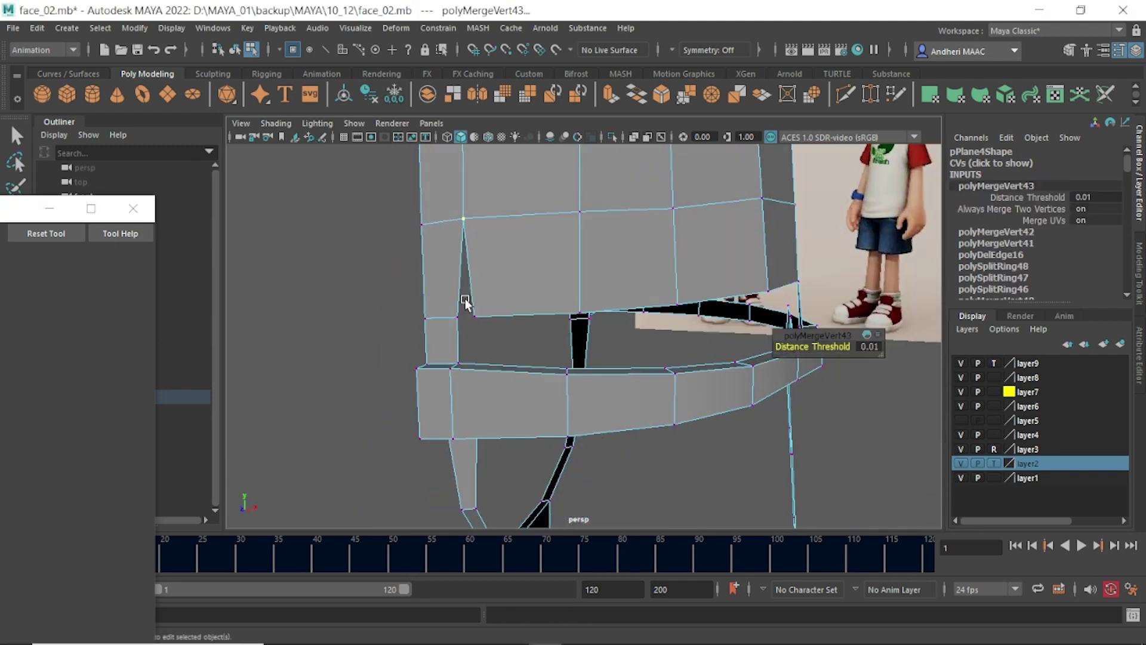
right_drag(482, 289, 508, 187)
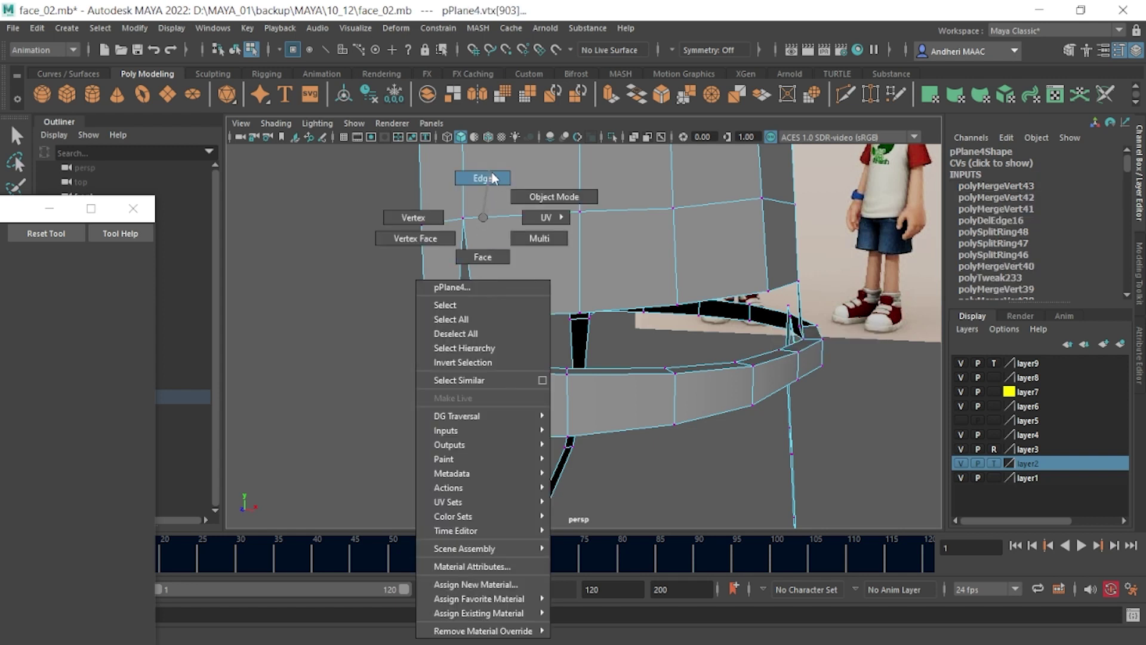
shift+right_drag(481, 242, 540, 224)
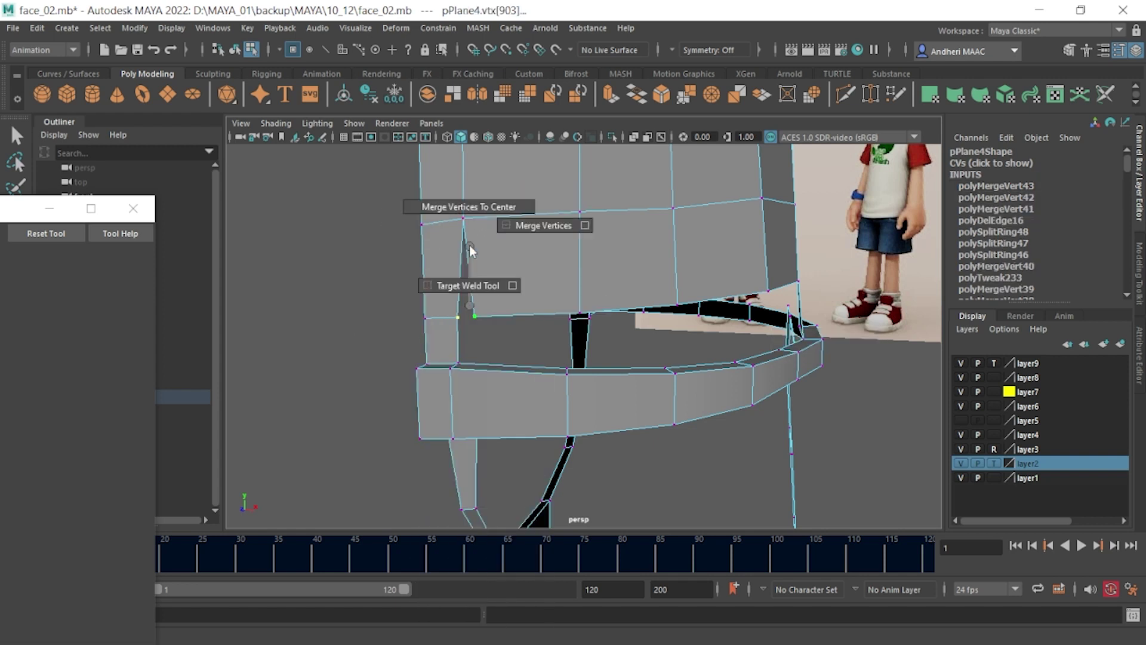
mouse_move(540, 226)
alt+mouse_down()
mouse_move(469, 285)
mouse_move(516, 289)
mouse_move(577, 388)
alt+mouse_up()
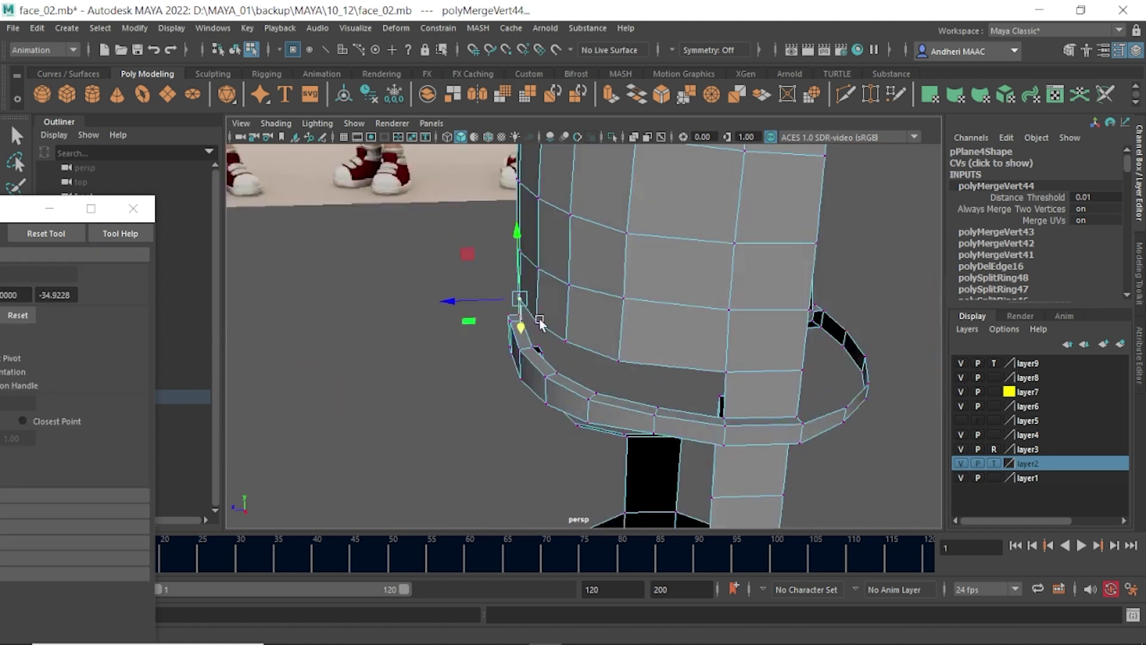
- Bridge the first gap between the hem band and shirt panel with a face
key(F10)
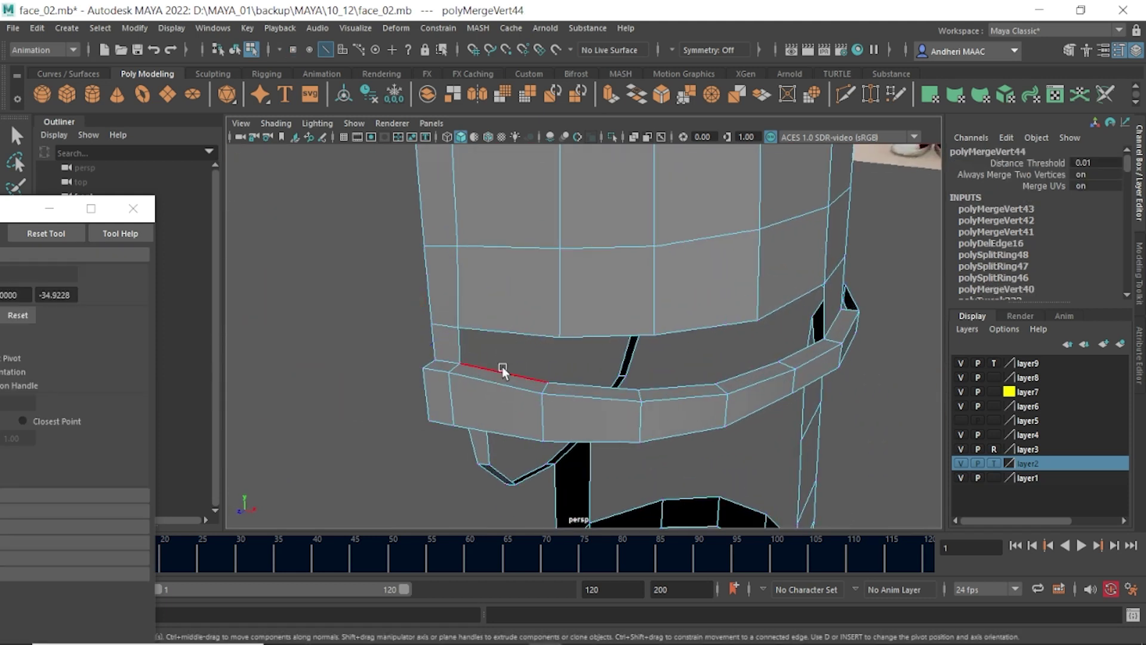
click(502, 366)
shift+click(507, 332)
shift+right_drag(533, 305, 528, 475)
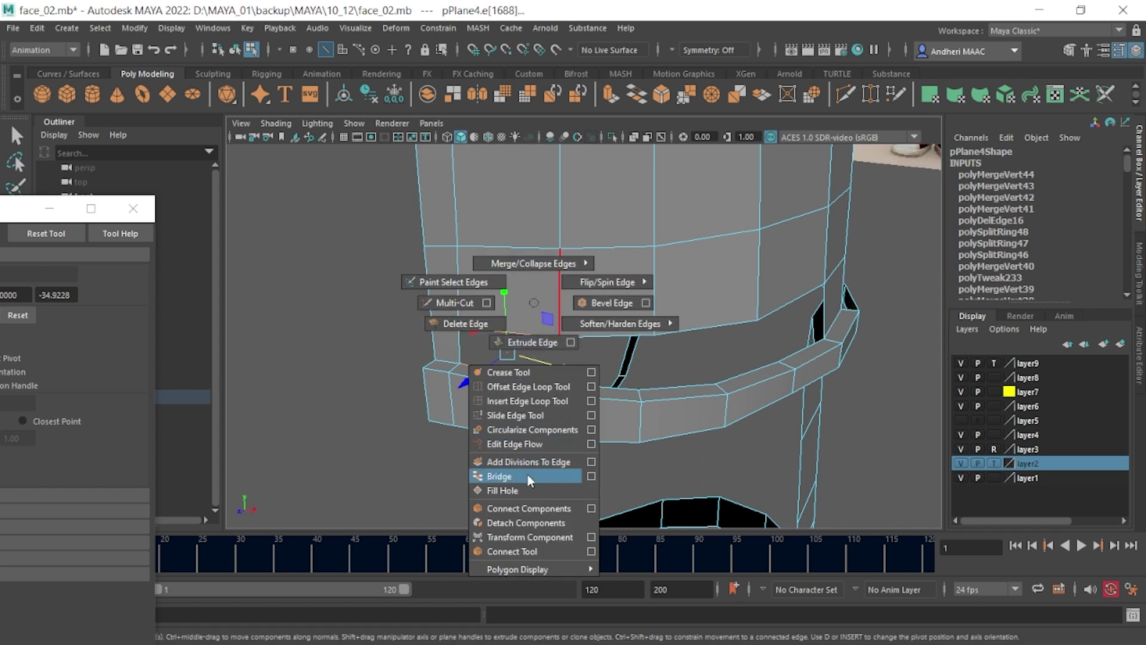
- Bridge the two remaining gaps between the panel and the hem band
click(589, 338)
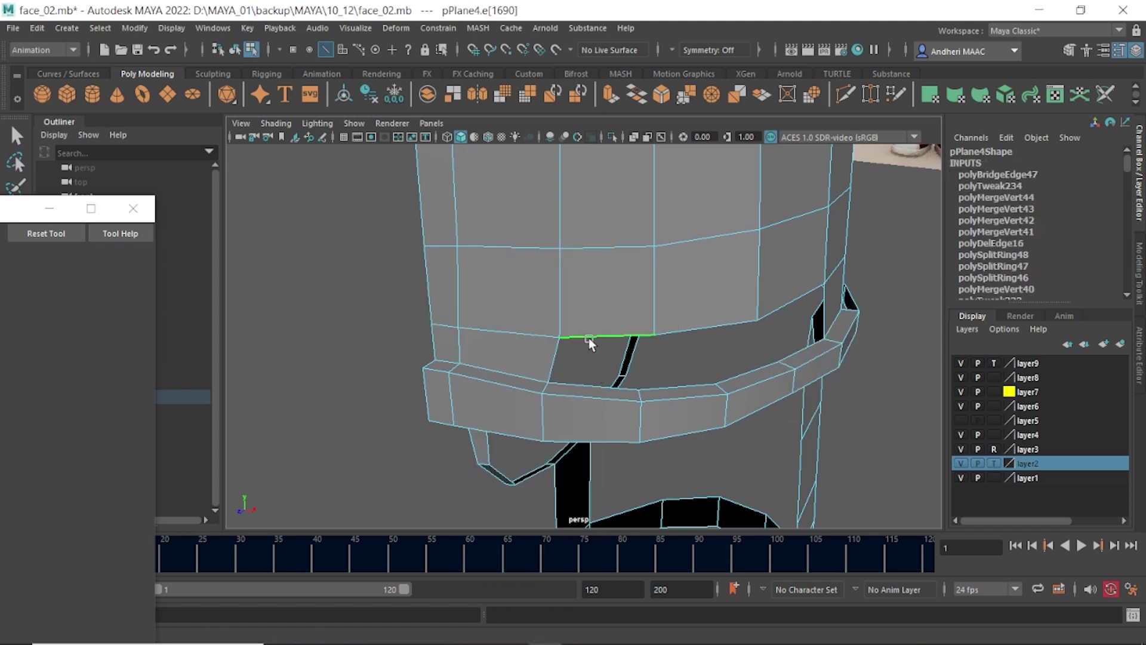
shift+click(576, 383)
shift+right_drag(573, 378, 573, 478)
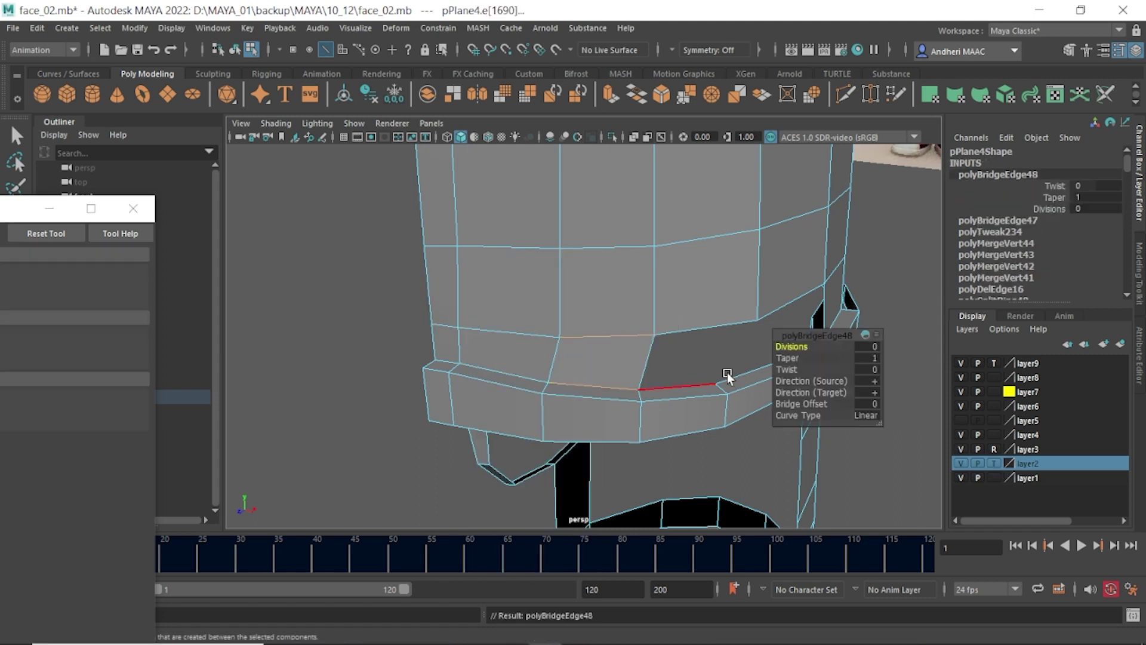
alt+drag(729, 376, 660, 379)
click(628, 420)
shift+click(642, 361)
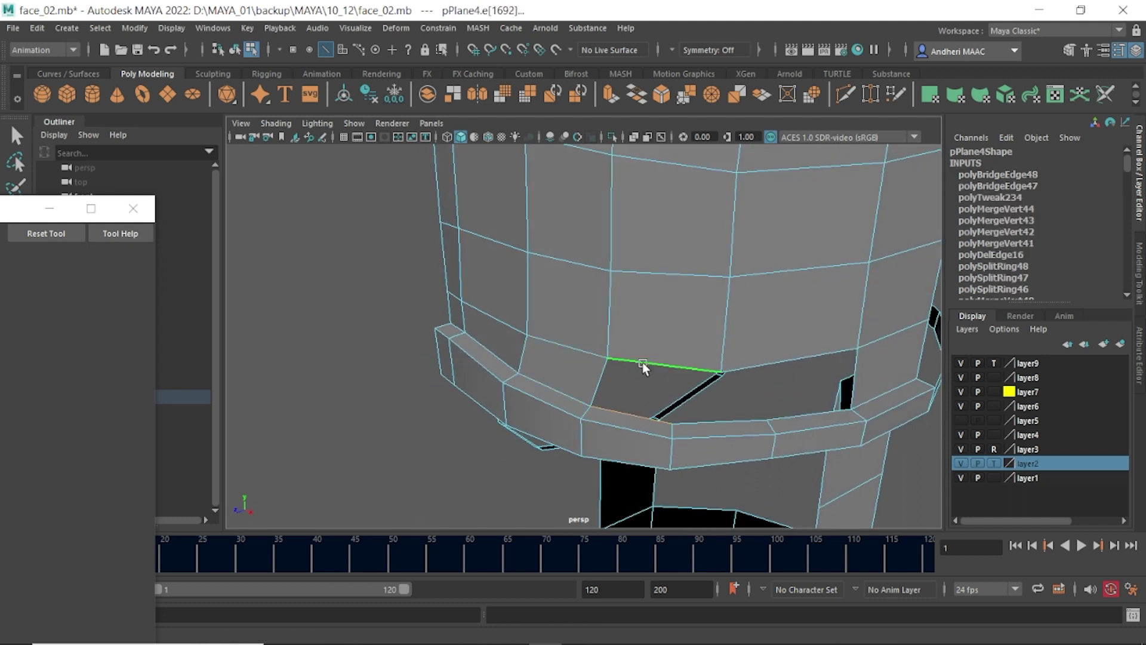
shift+right_drag(635, 356, 635, 412)
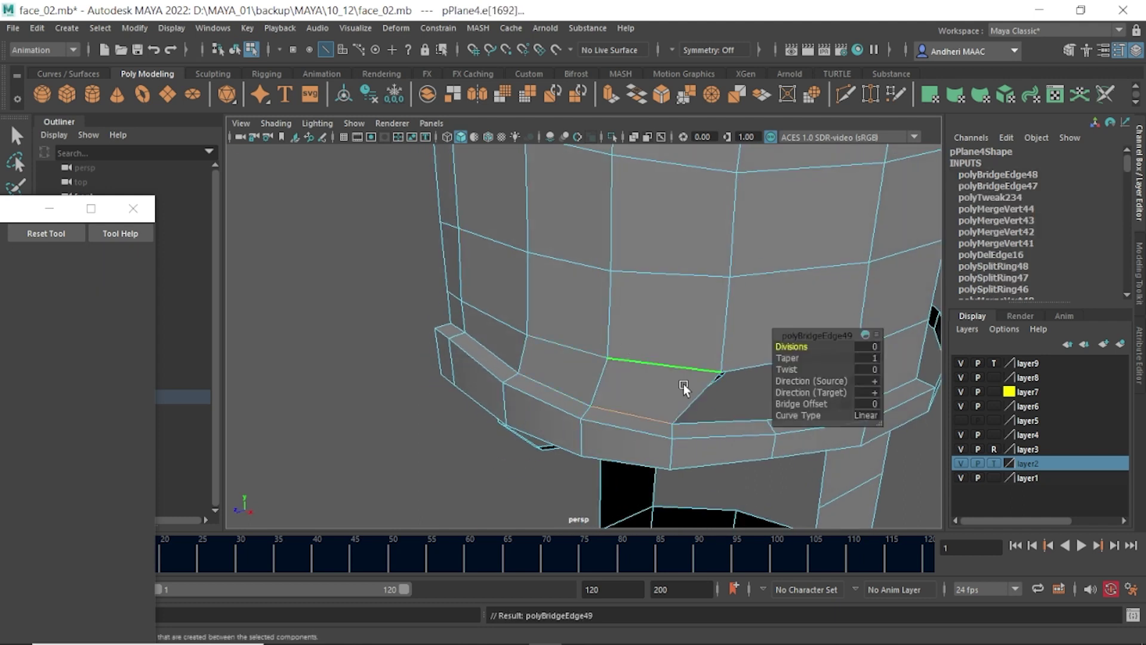
- Delete the unneeded vertical edge left by the bridge at the hem
mouse_move(687, 382)
alt+mouse_down()
mouse_move(733, 382)
mouse_move(685, 363)
mouse_move(613, 389)
alt+mouse_up()
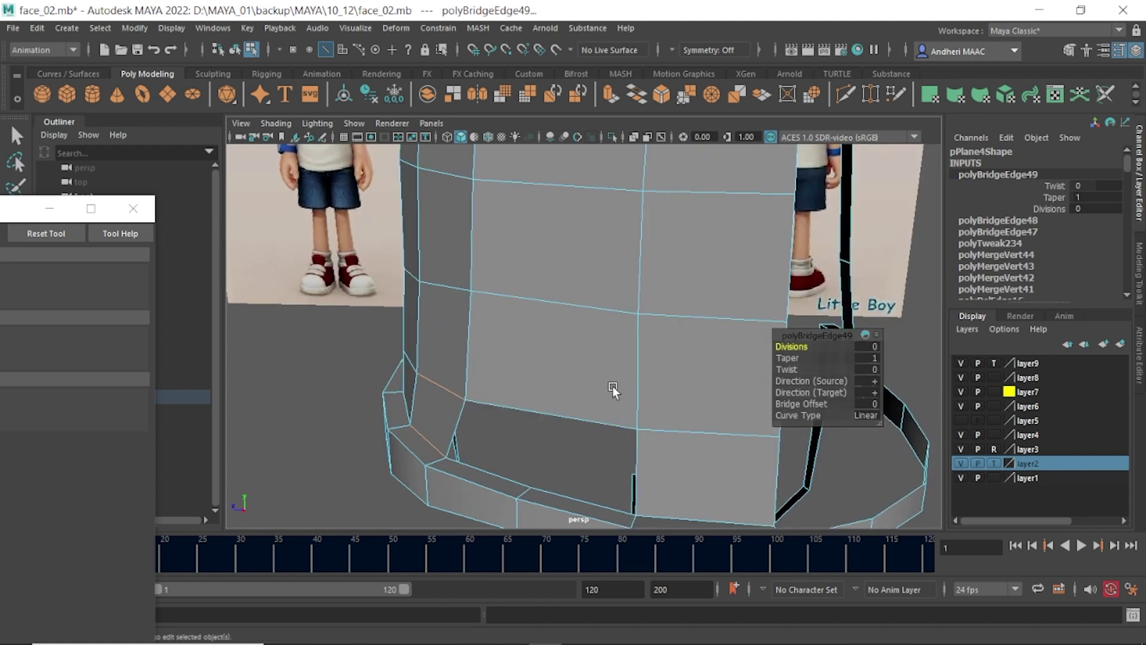
mouse_move(613, 389)
alt+middle_down()
mouse_move(593, 330)
mouse_move(576, 486)
alt+middle_up()
mouse_move(575, 486)
alt+mouse_down()
mouse_move(647, 460)
mouse_move(604, 277)
mouse_move(622, 378)
mouse_move(597, 325)
alt+mouse_up()
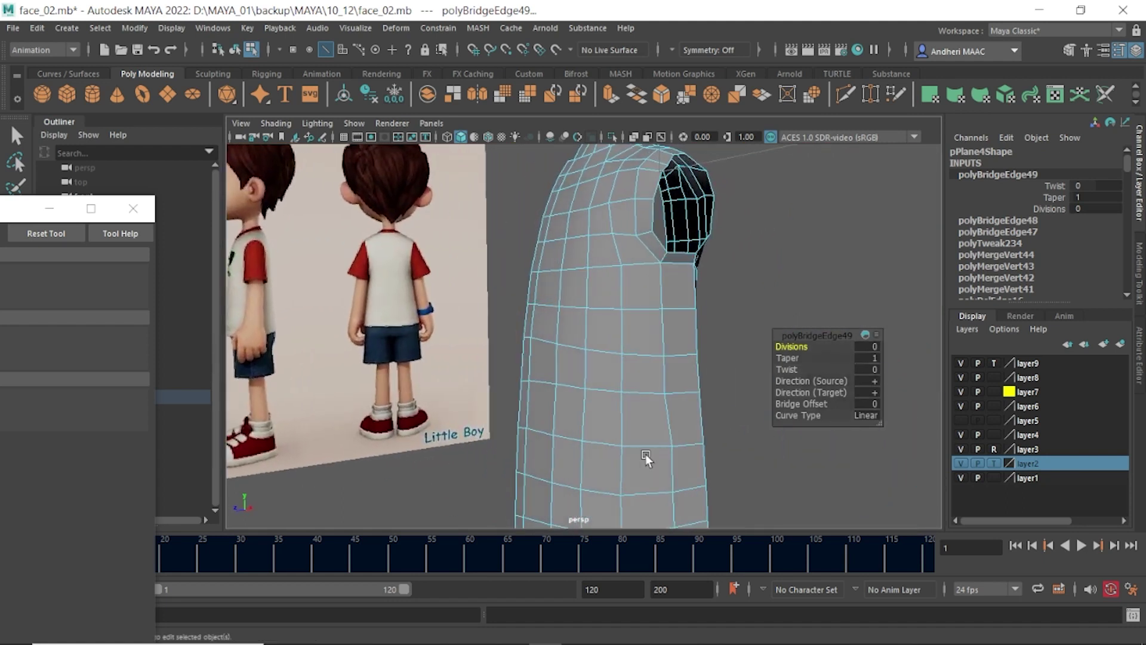
alt+right_drag(596, 325, 639, 397)
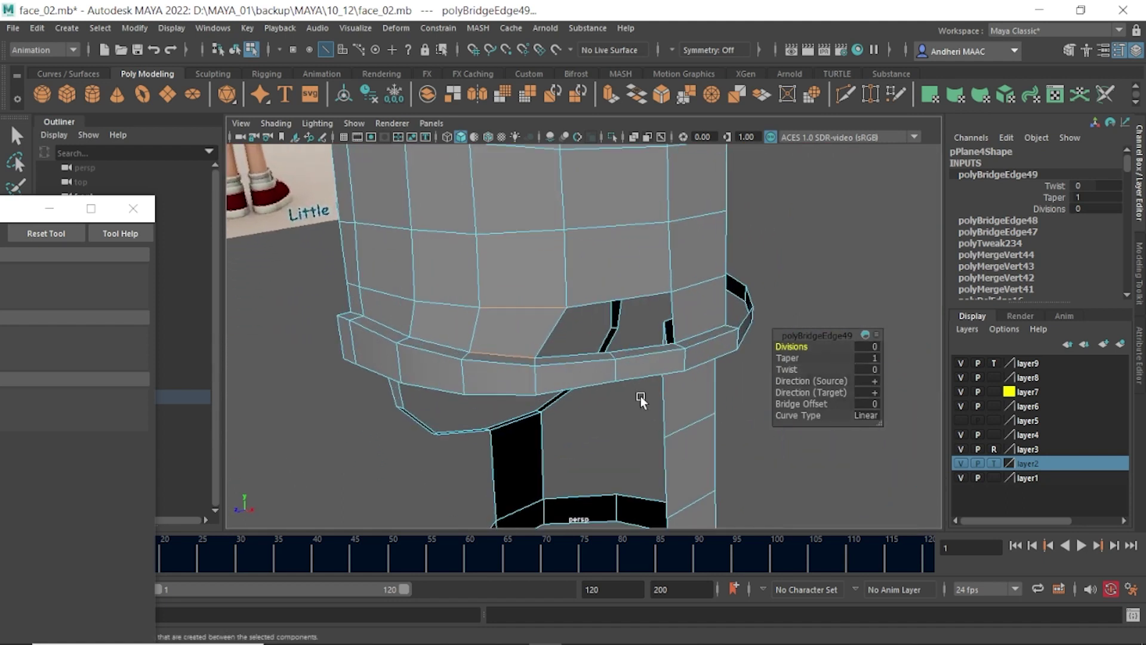
click(617, 376)
mouse_move(665, 359)
shift+right_down()
mouse_move(672, 369)
mouse_move(736, 367)
mouse_move(776, 322)
shift+right_up()
click(533, 384)
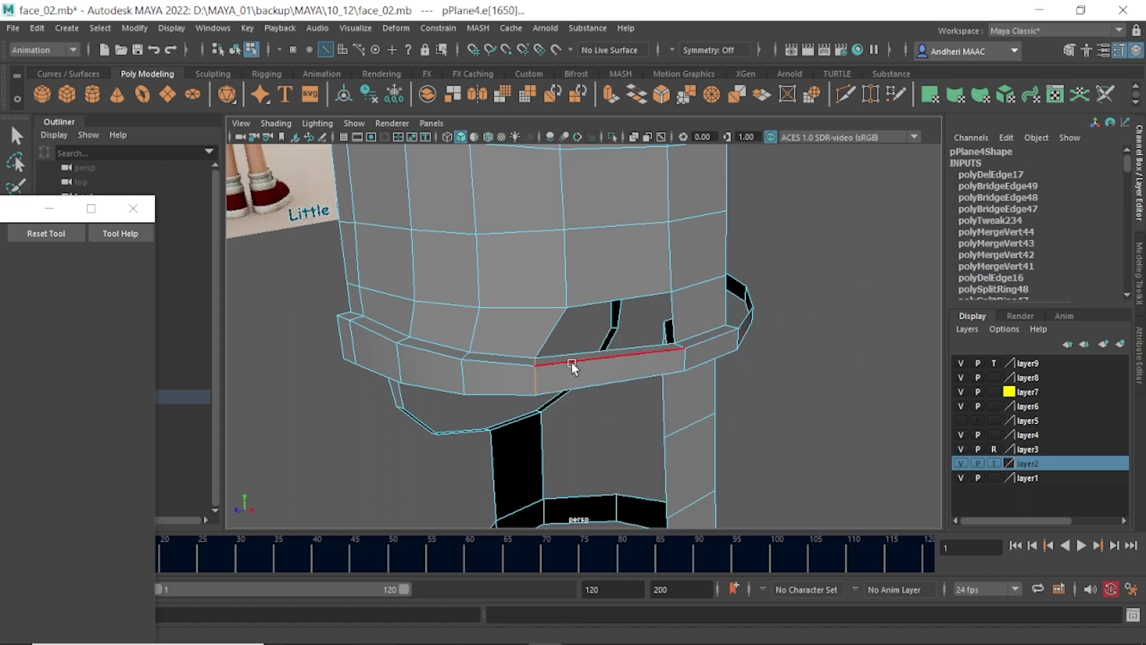
- Even the hem band edge with Edit Edge Flow and nudge a band vertex into place
mouse_move(572, 362)
right_down()
mouse_move(574, 410)
mouse_move(572, 229)
mouse_move(554, 504)
right_up()
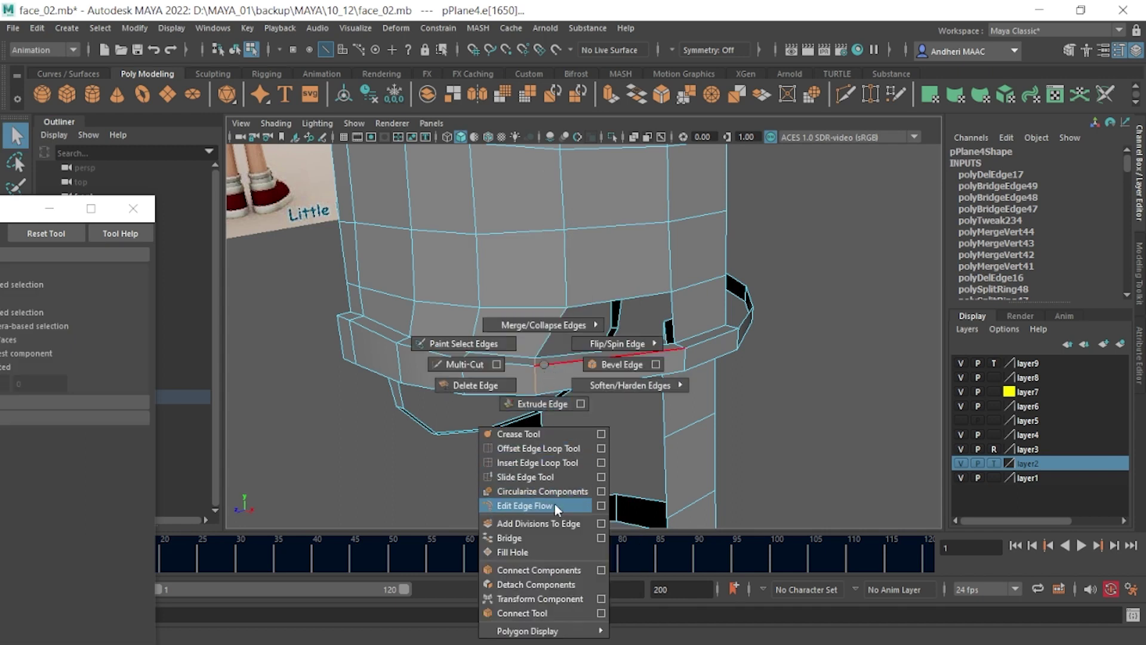
alt+drag(567, 396, 497, 443)
key(F9)
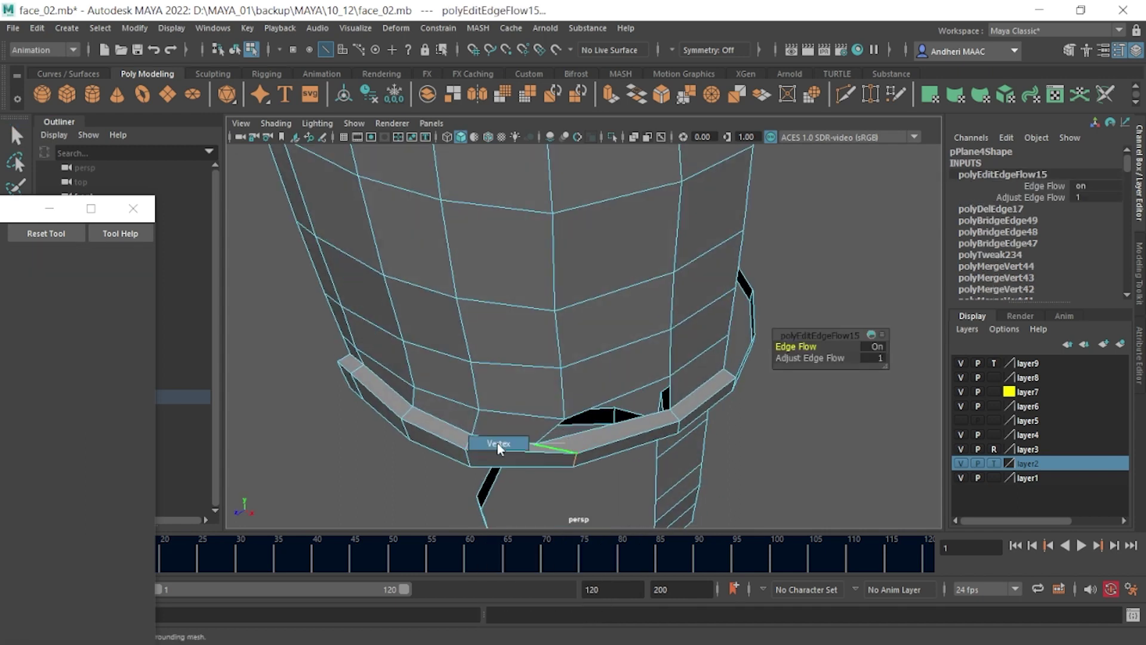
click(535, 444)
key(w)
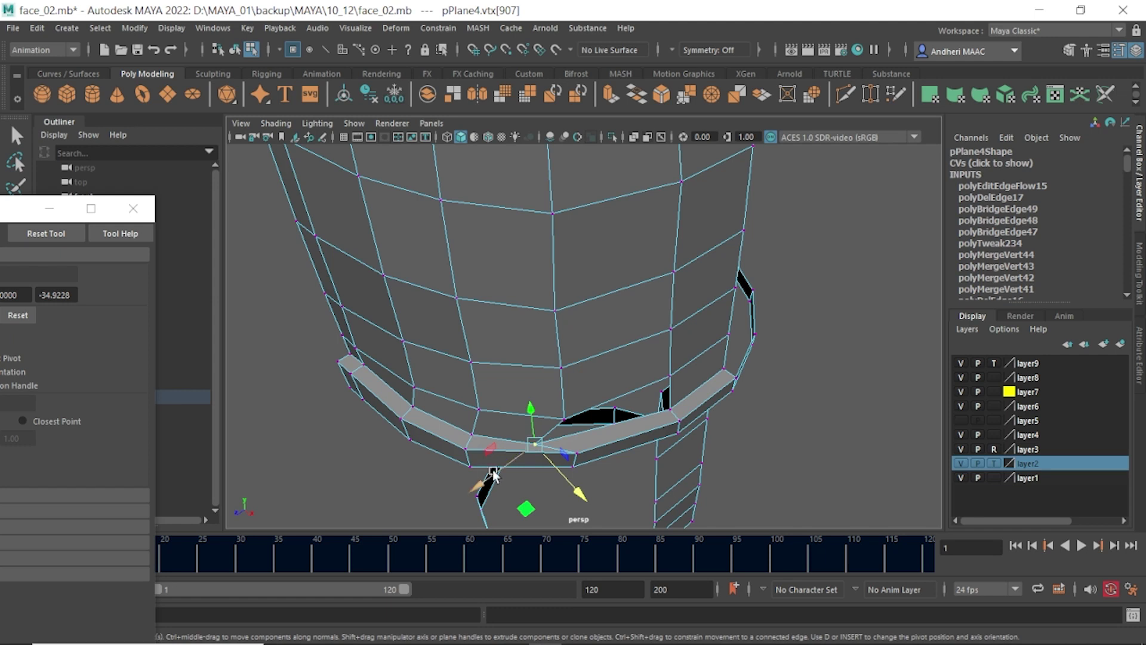
drag(506, 469, 524, 477)
drag(606, 468, 583, 478)
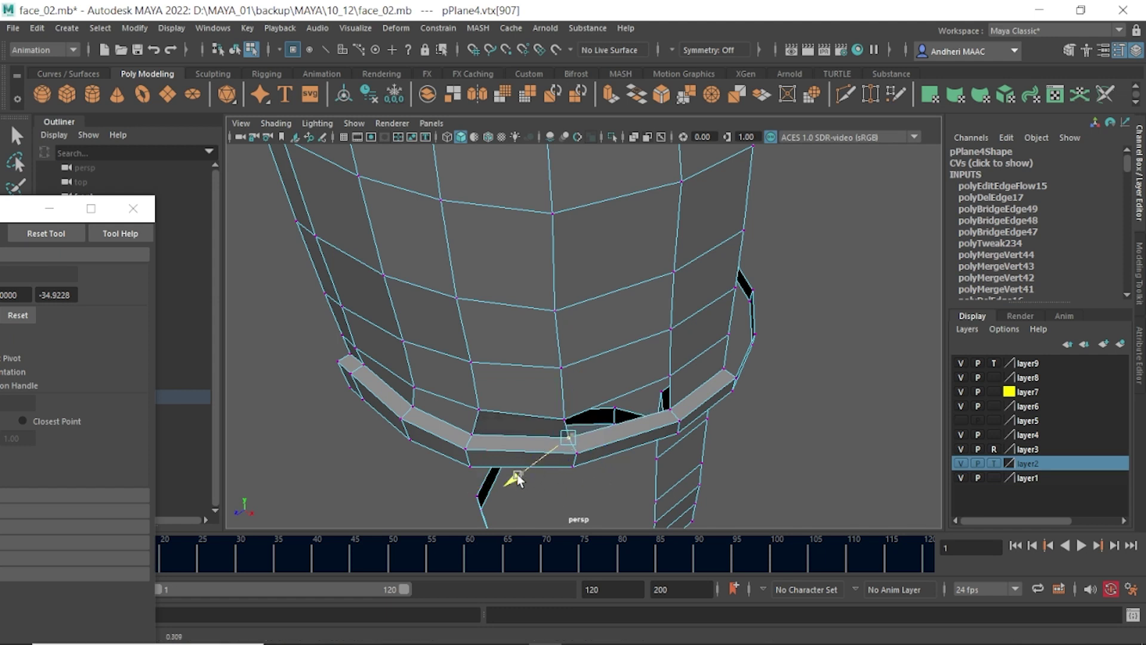
mouse_move(511, 473)
alt+mouse_down()
mouse_move(546, 427)
mouse_move(528, 361)
mouse_move(547, 358)
mouse_move(528, 468)
mouse_move(574, 459)
mouse_move(584, 408)
mouse_move(606, 404)
mouse_move(615, 456)
mouse_move(577, 436)
mouse_move(494, 442)
mouse_move(499, 463)
mouse_move(453, 474)
alt+mouse_up()
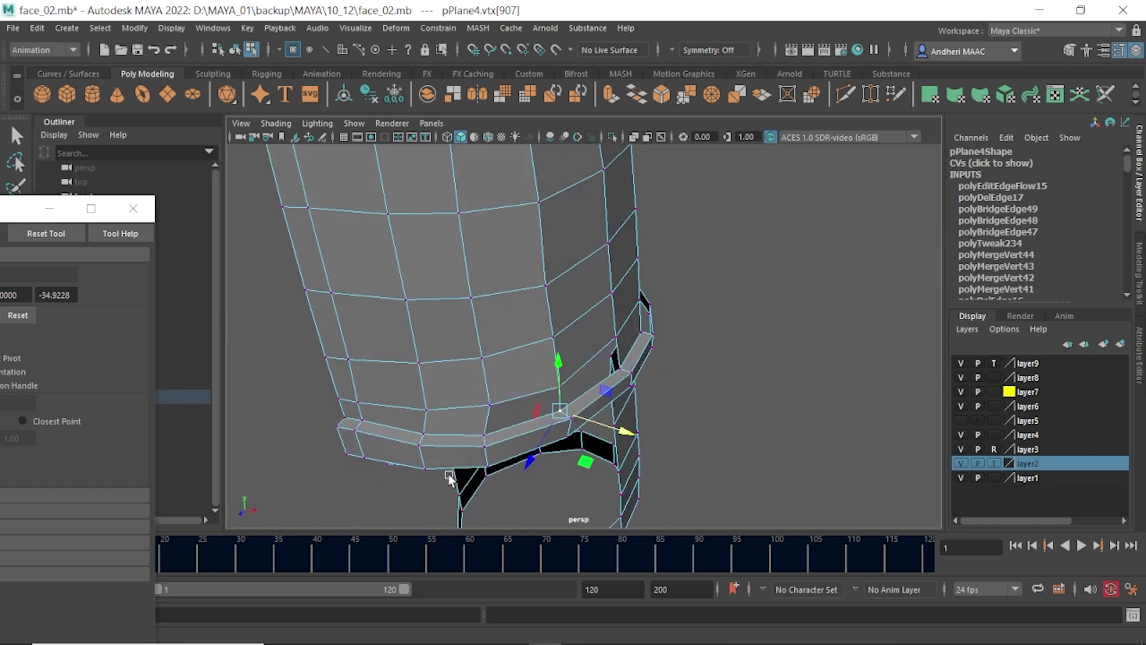
- Select two edges on the hem band, then return to object mode
key(F10)
click(528, 395)
mouse_move(527, 396)
alt+mouse_down()
mouse_move(622, 375)
mouse_move(538, 411)
mouse_move(550, 470)
alt+mouse_up()
mouse_move(550, 470)
alt+mouse_down()
mouse_move(590, 334)
mouse_move(509, 365)
mouse_move(302, 346)
mouse_move(451, 333)
mouse_move(545, 309)
mouse_move(494, 322)
mouse_move(545, 322)
alt+mouse_up()
key(F8)
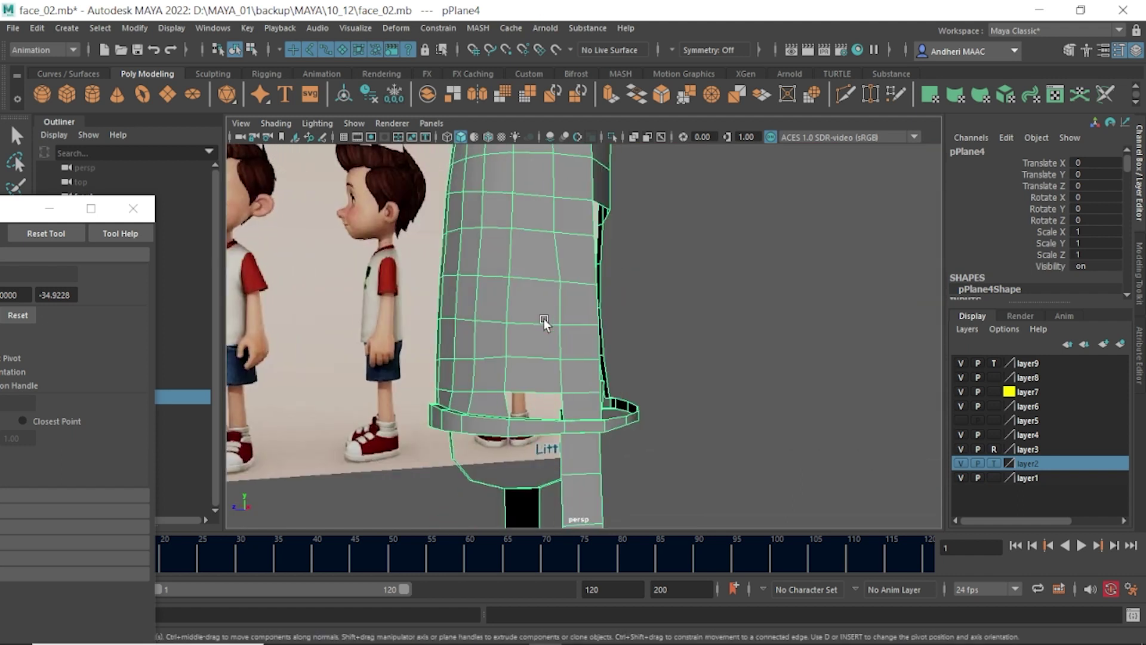
- Apply Edit Edge Flow to another hem band edge
alt+right_drag(545, 322, 539, 428)
key(F10)
click(508, 424)
mouse_move(539, 366)
shift+right_down()
mouse_move(543, 525)
mouse_move(508, 552)
shift+right_up()
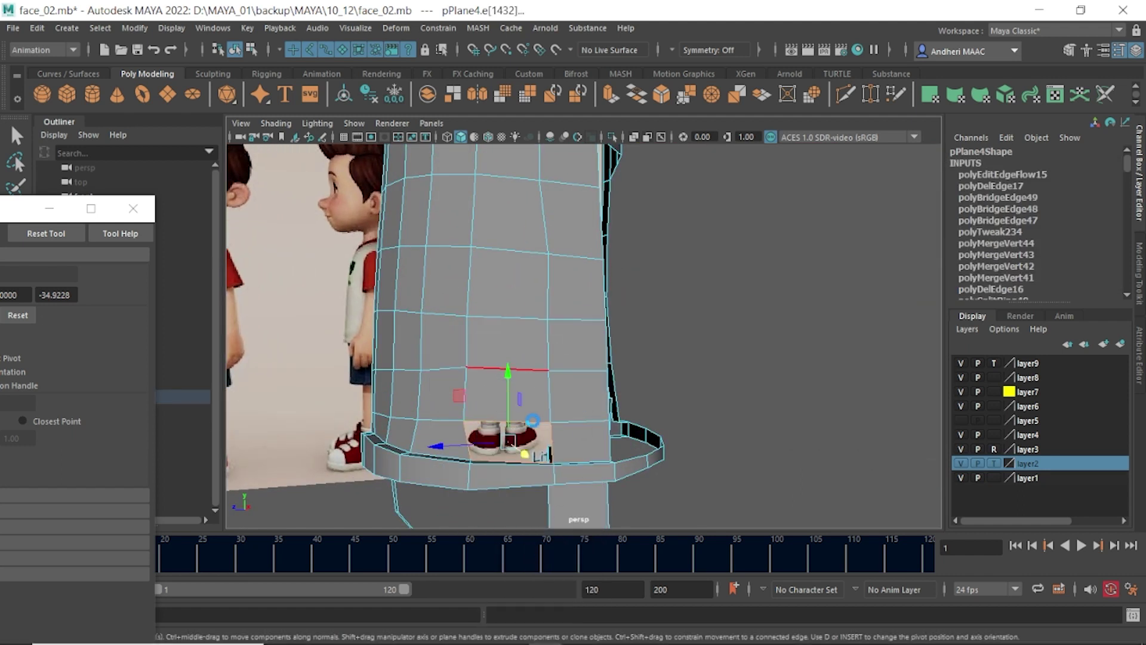
- Assign a new grey Lambert material to the shirt mesh
key(F8)
scroll(530, 415, down, 5)
alt+drag(530, 415, 542, 278)
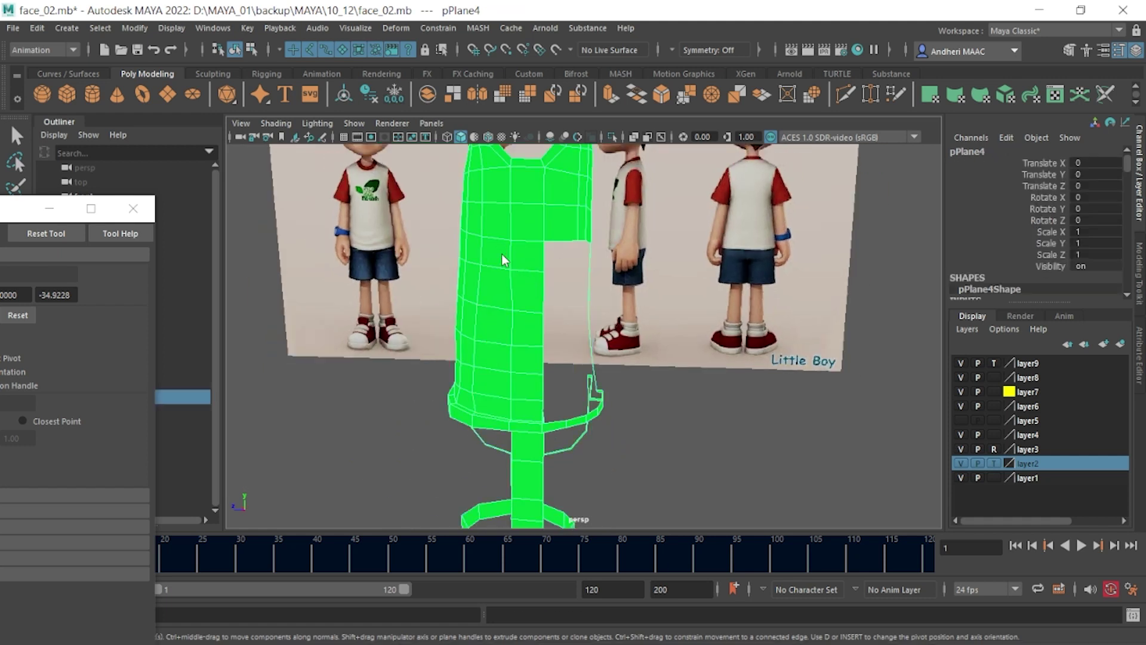
right_drag(502, 217, 549, 609)
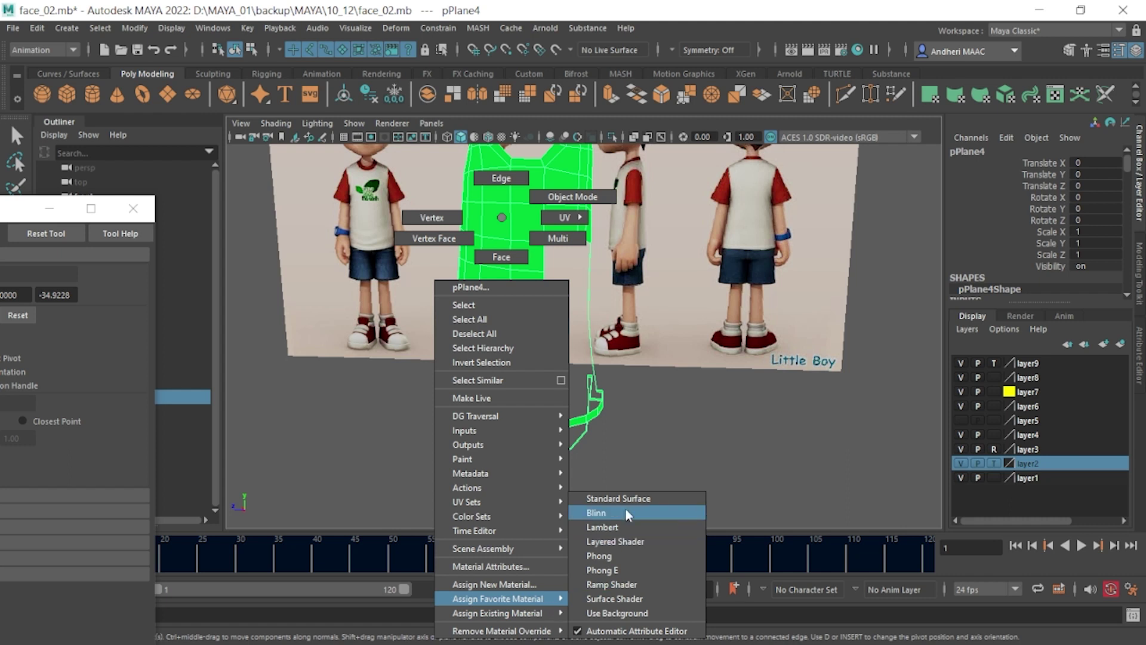
click(628, 525)
- Orbit around the shaded shirt to compare it with the reference images
alt+right_drag(686, 436, 557, 409)
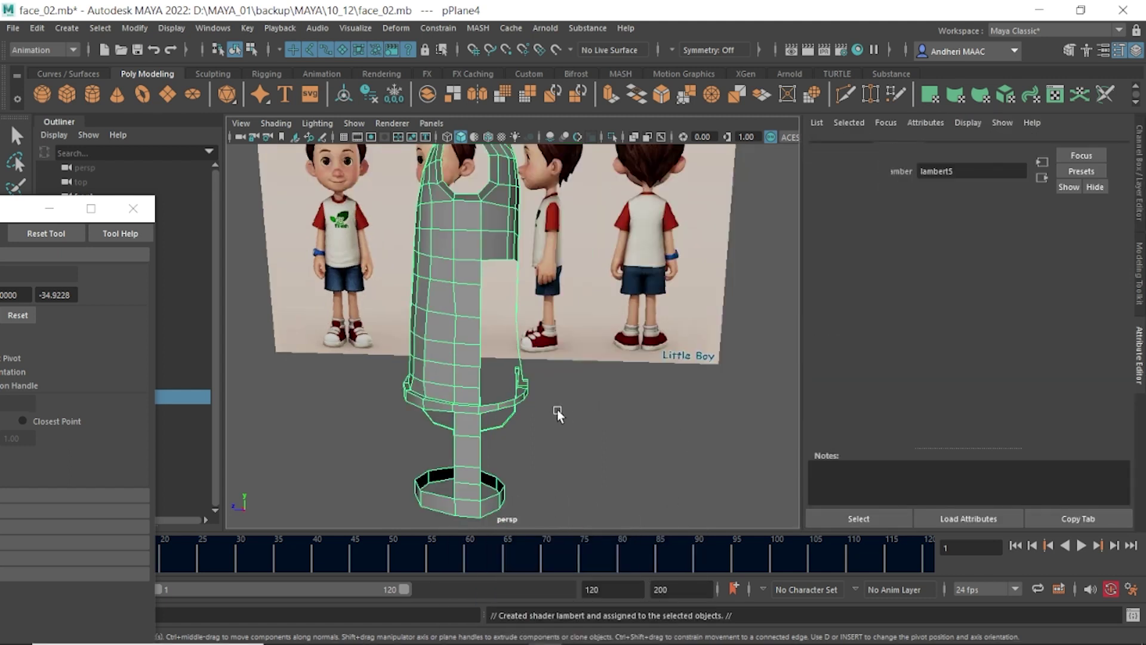
alt+right_drag(421, 417, 574, 409)
alt+drag(510, 389, 639, 374)
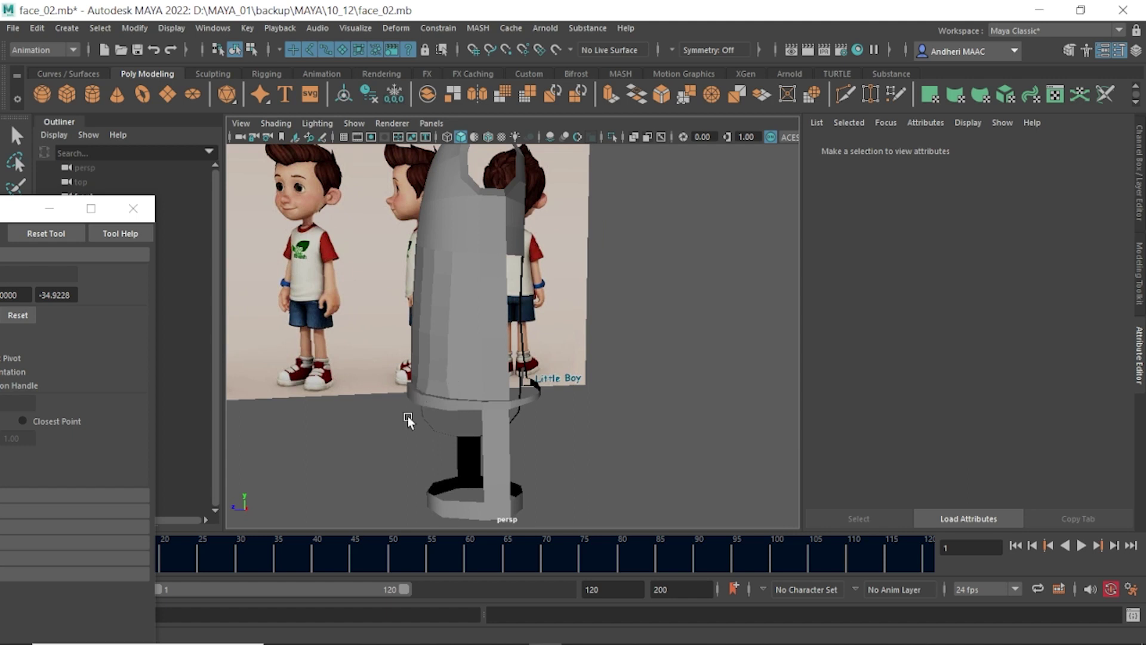
alt+right_drag(419, 397, 500, 417)
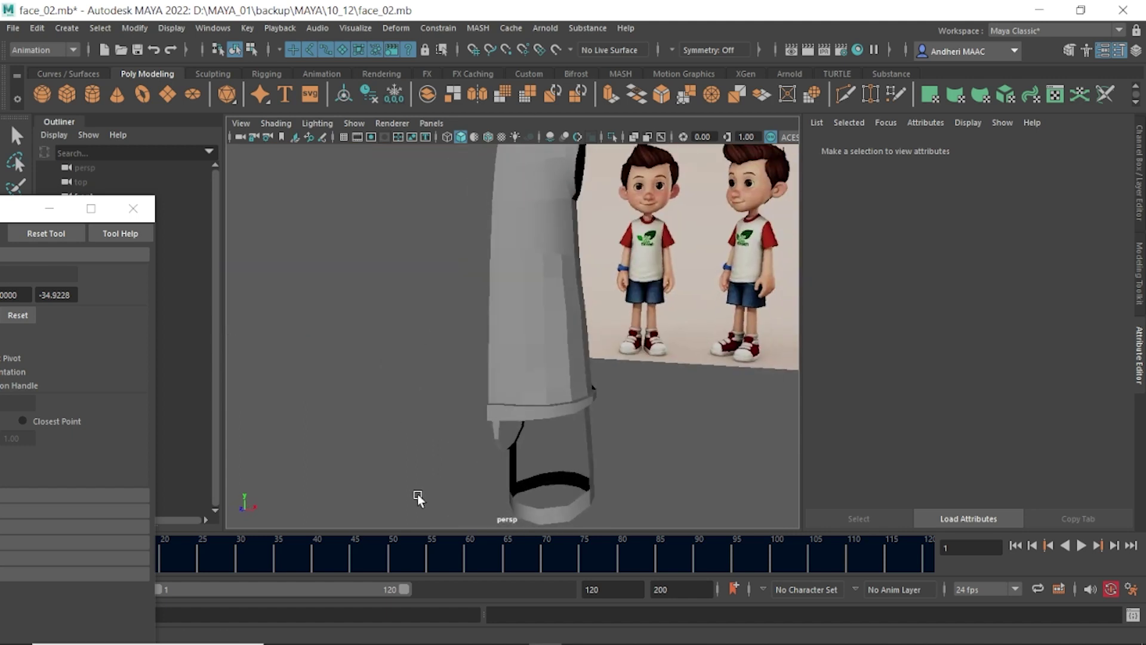
mouse_move(417, 495)
alt+mouse_down()
mouse_move(453, 466)
mouse_move(367, 457)
alt+mouse_up()
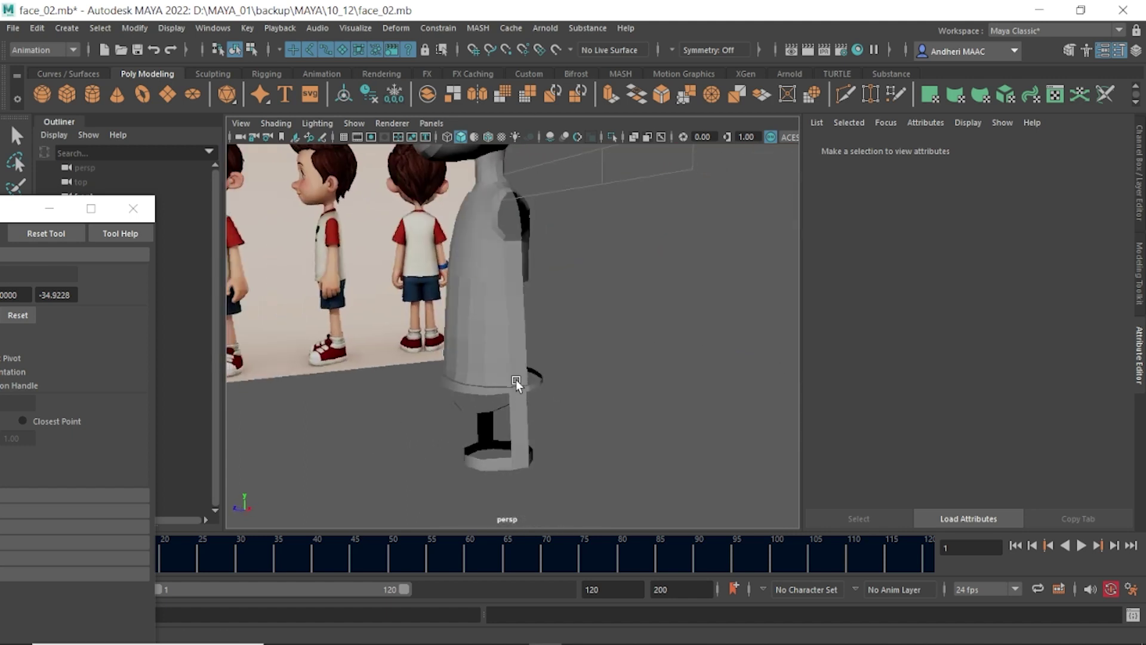
mouse_move(516, 380)
alt+mouse_down()
mouse_move(492, 365)
mouse_move(362, 395)
alt+mouse_up()
alt+right_drag(362, 395, 426, 406)
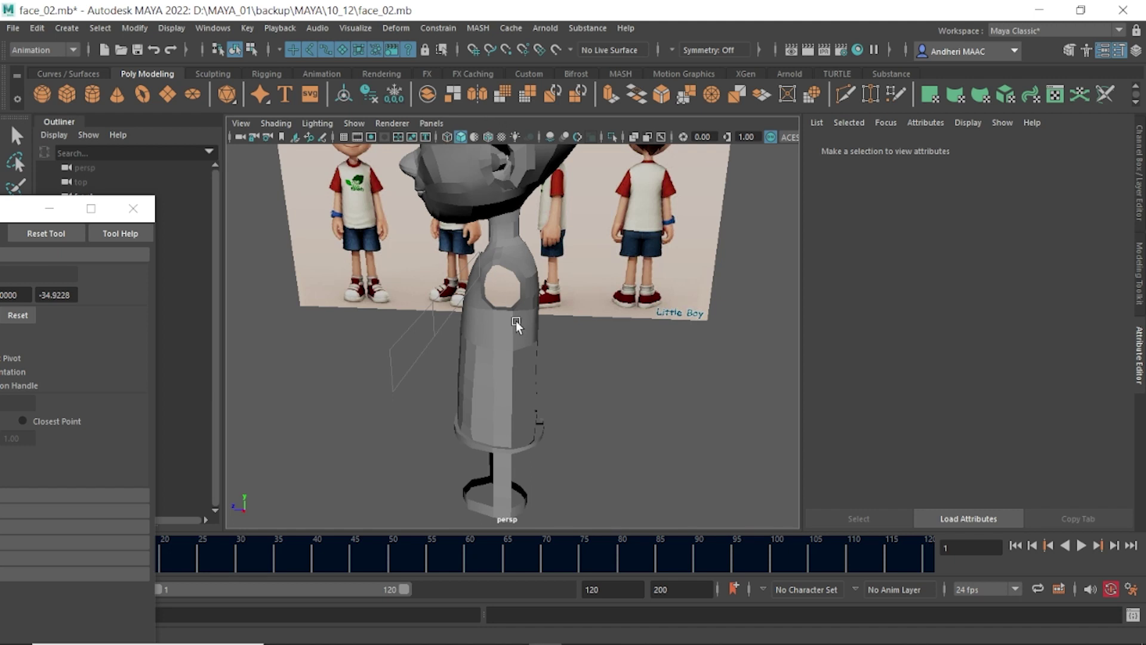
mouse_move(517, 324)
alt+mouse_down()
mouse_move(514, 371)
mouse_move(482, 297)
mouse_move(510, 208)
mouse_move(525, 353)
mouse_move(556, 215)
mouse_move(535, 254)
alt+mouse_up()
- Select the side panel's bottom border edge and extrude it downward
click(491, 225)
click(535, 253)
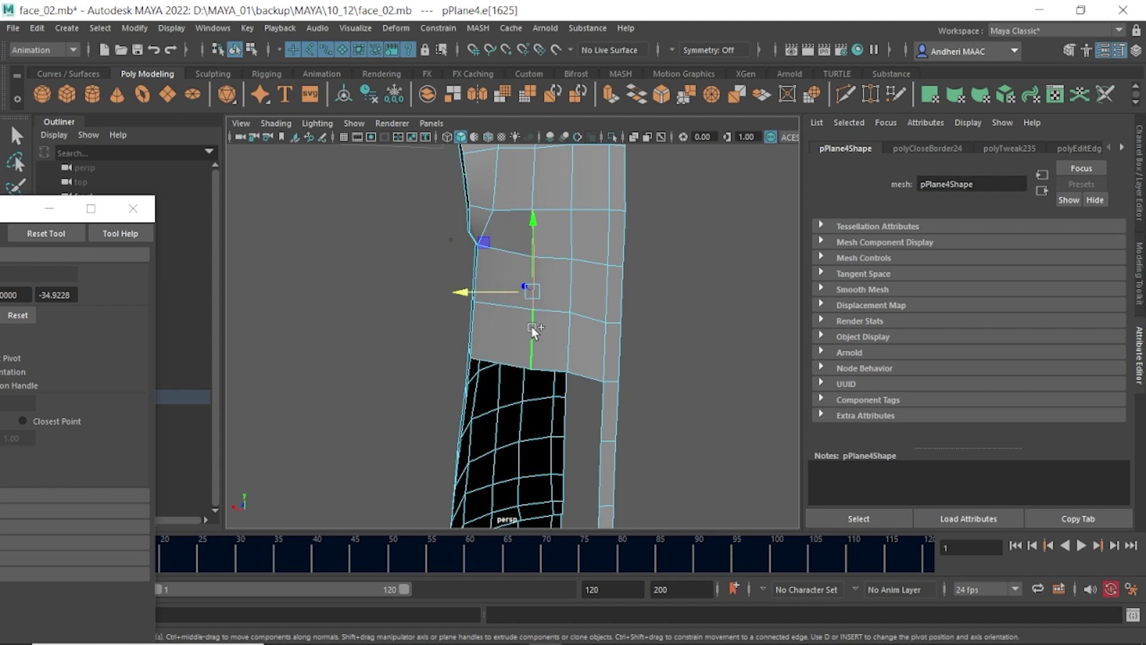
mouse_move(561, 260)
shift+right_down()
mouse_move(558, 459)
mouse_move(556, 401)
shift+right_up()
mouse_move(617, 287)
alt+mouse_down()
mouse_move(607, 294)
mouse_move(558, 258)
mouse_move(609, 272)
mouse_move(625, 308)
mouse_move(696, 309)
alt+mouse_up()
click(589, 256)
key(space)
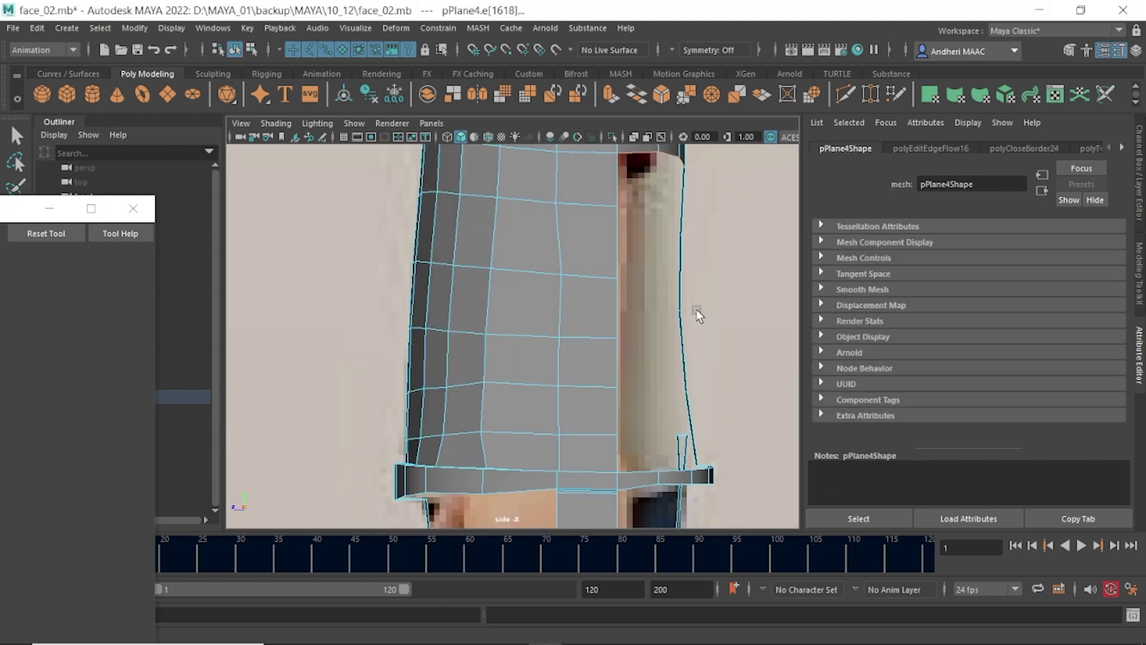
alt+middle_drag(696, 309, 617, 401)
shift+right_drag(609, 276, 608, 327)
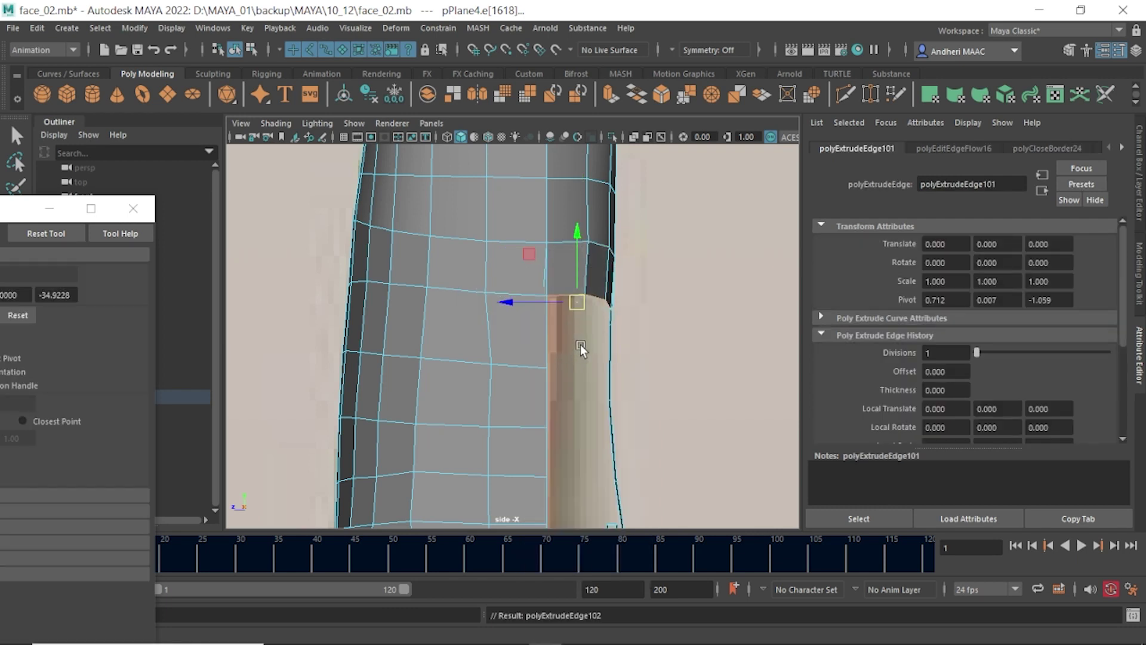
- Extrude the bottom edge down several more times, then compare the panel with the reference
drag(580, 313, 582, 374)
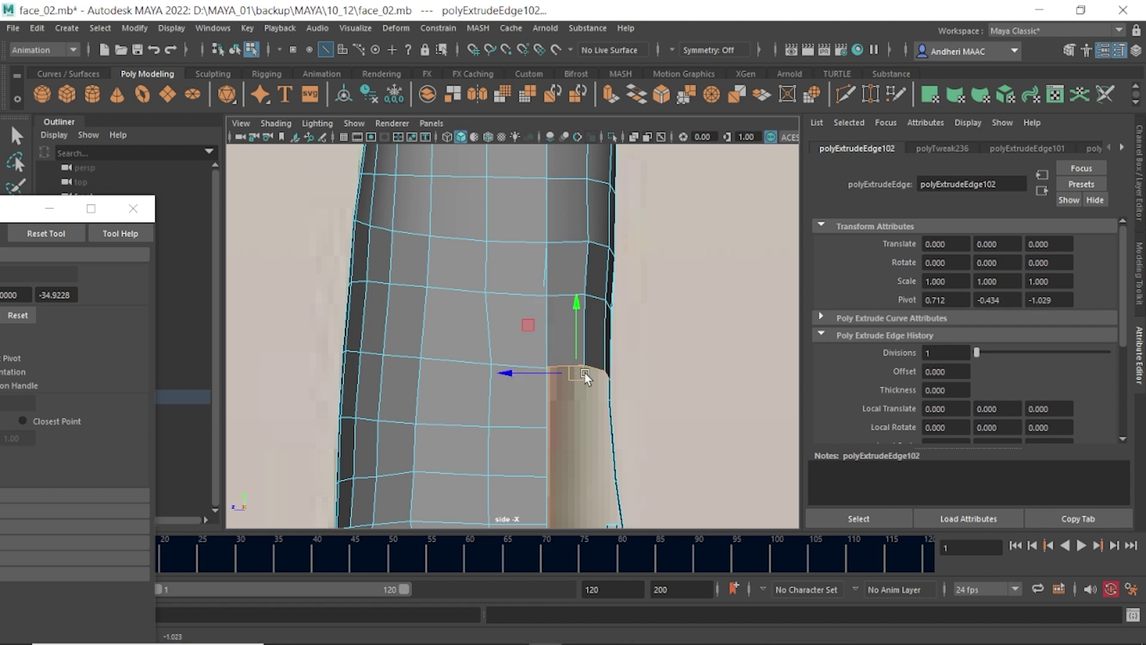
shift+right_drag(583, 365, 582, 404)
drag(579, 377, 581, 438)
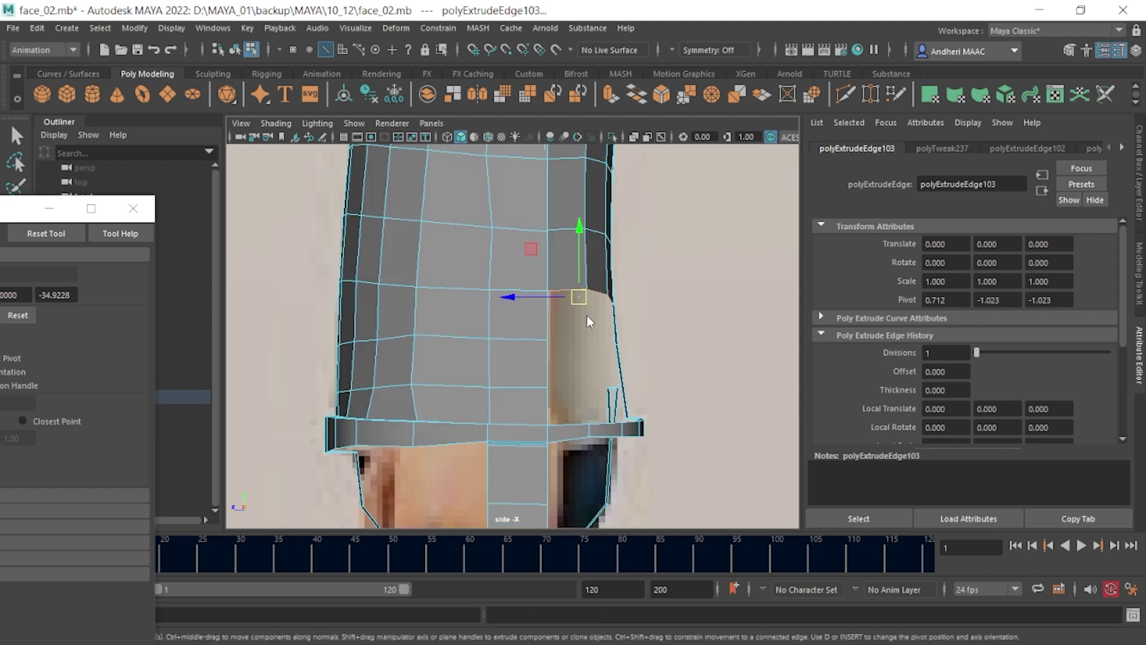
shift+right_drag(586, 315, 579, 356)
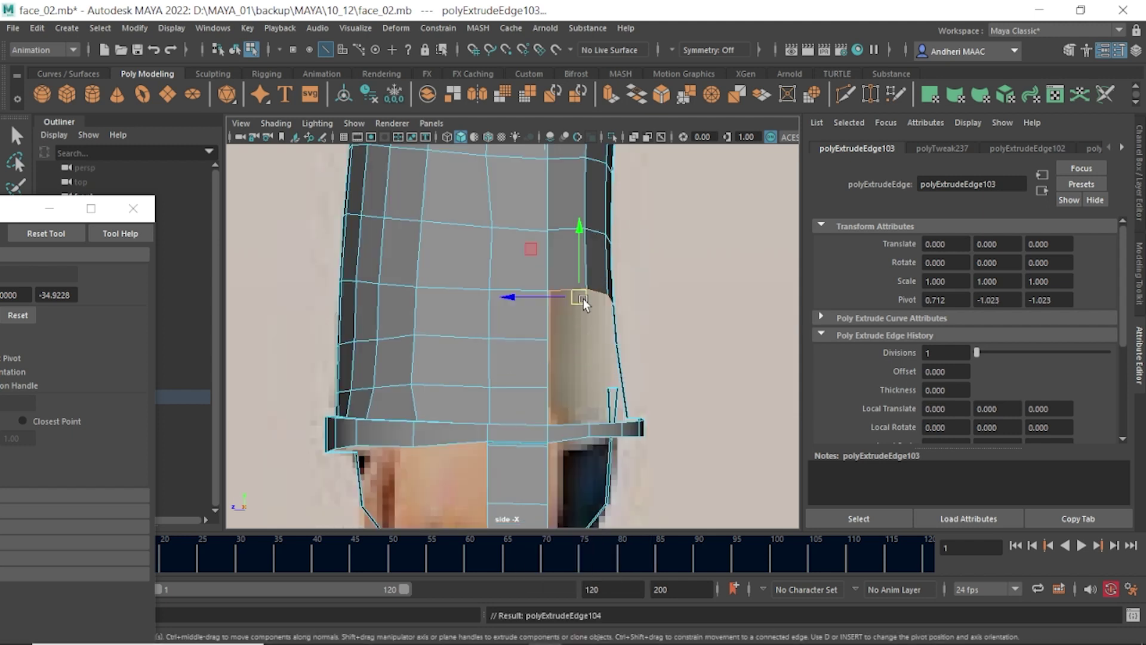
mouse_move(583, 298)
mouse_down()
mouse_move(576, 349)
mouse_move(550, 310)
mouse_move(567, 373)
mouse_move(523, 358)
mouse_up()
key(space)
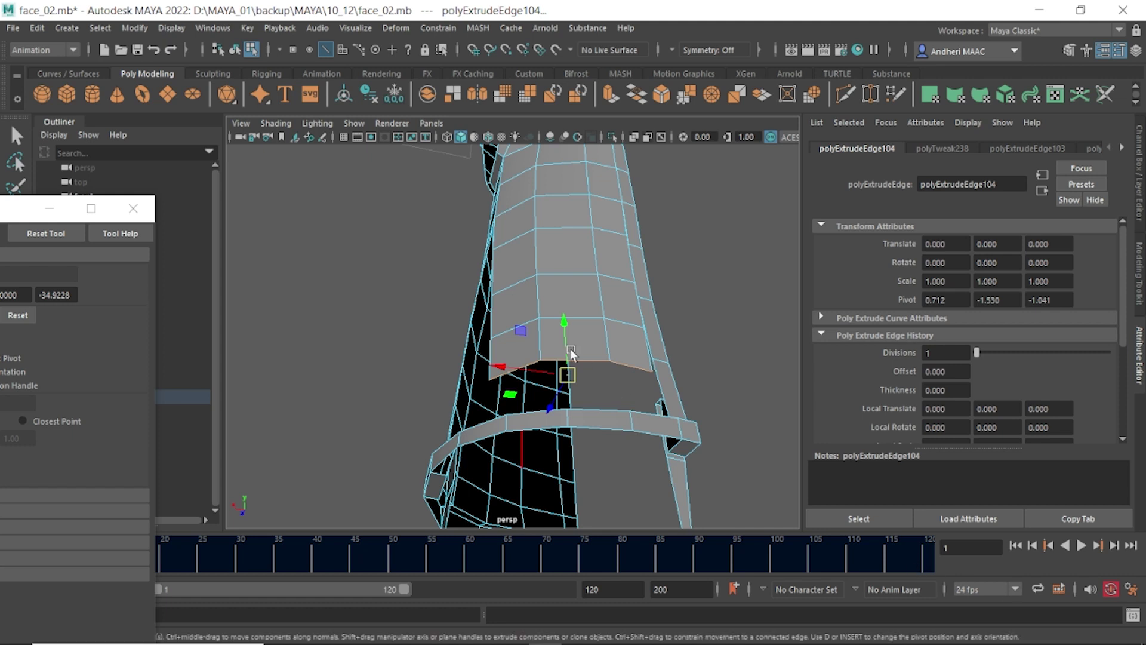
mouse_move(571, 348)
alt+mouse_down()
mouse_move(585, 385)
mouse_move(575, 311)
mouse_move(577, 335)
alt+mouse_up()
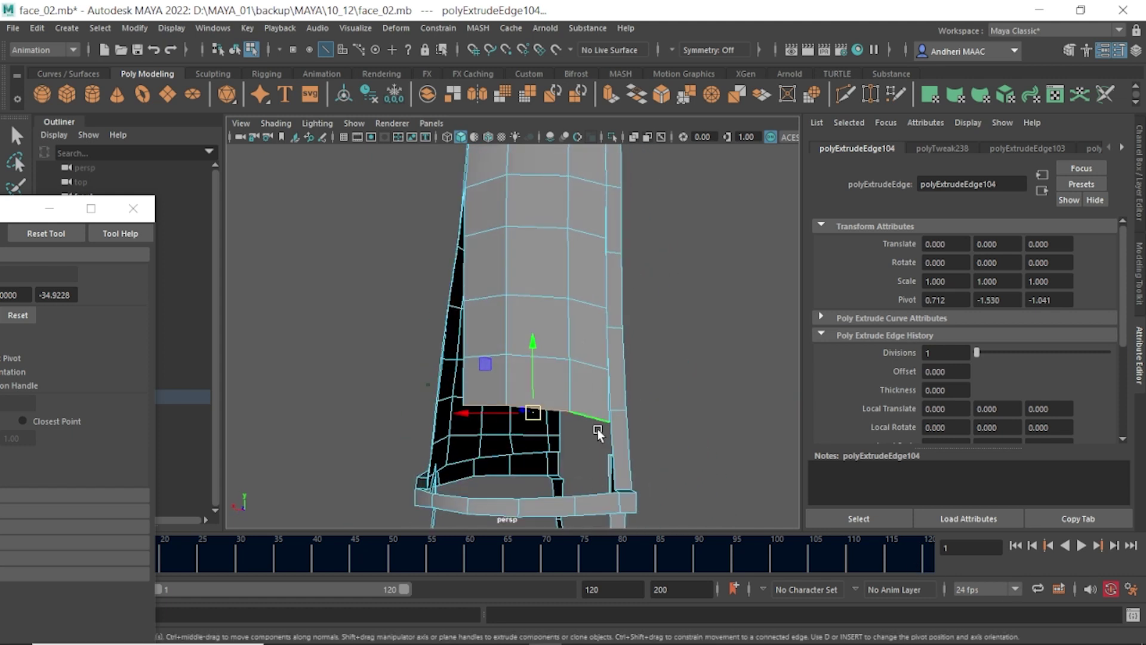
alt+drag(574, 418, 584, 403)
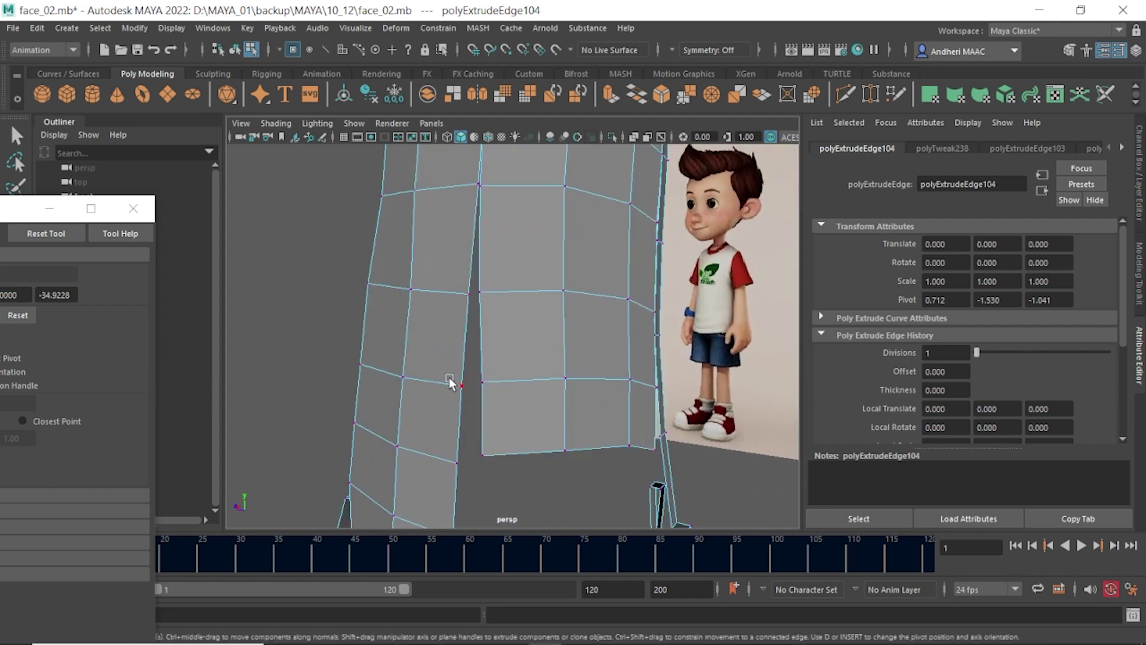
- Merge the first loose vertex pairs at the gap into the neighbouring shirt vertices
drag(499, 399, 498, 394)
shift+right_click(495, 378)
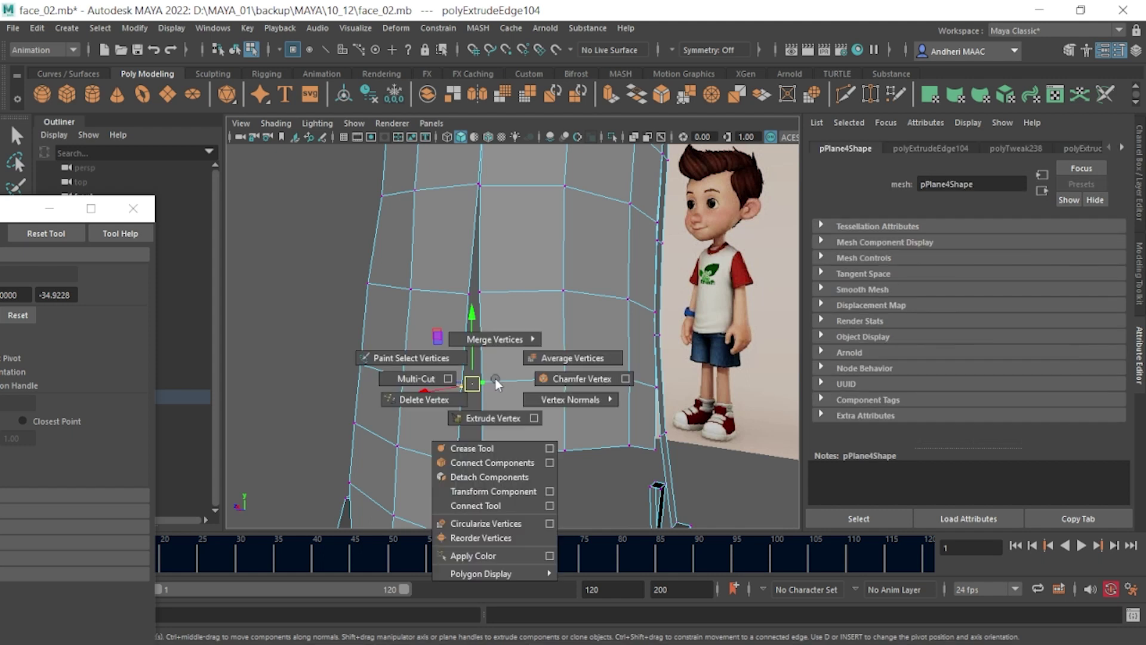
click(573, 310)
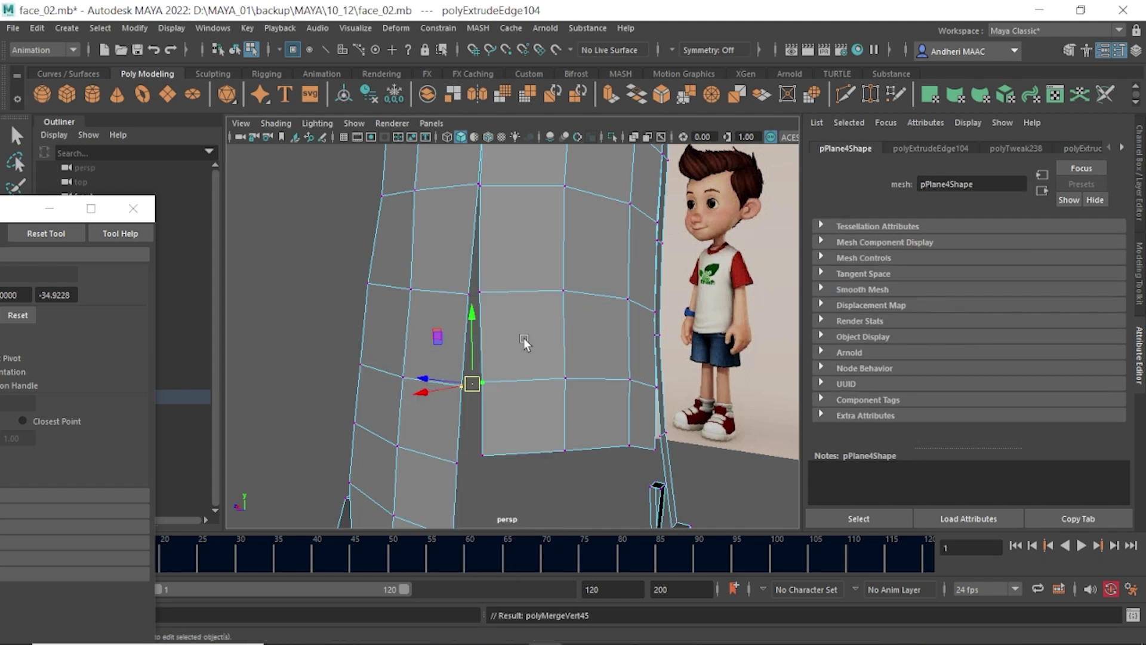
alt+drag(513, 337, 526, 398)
shift+right_drag(526, 398, 541, 385)
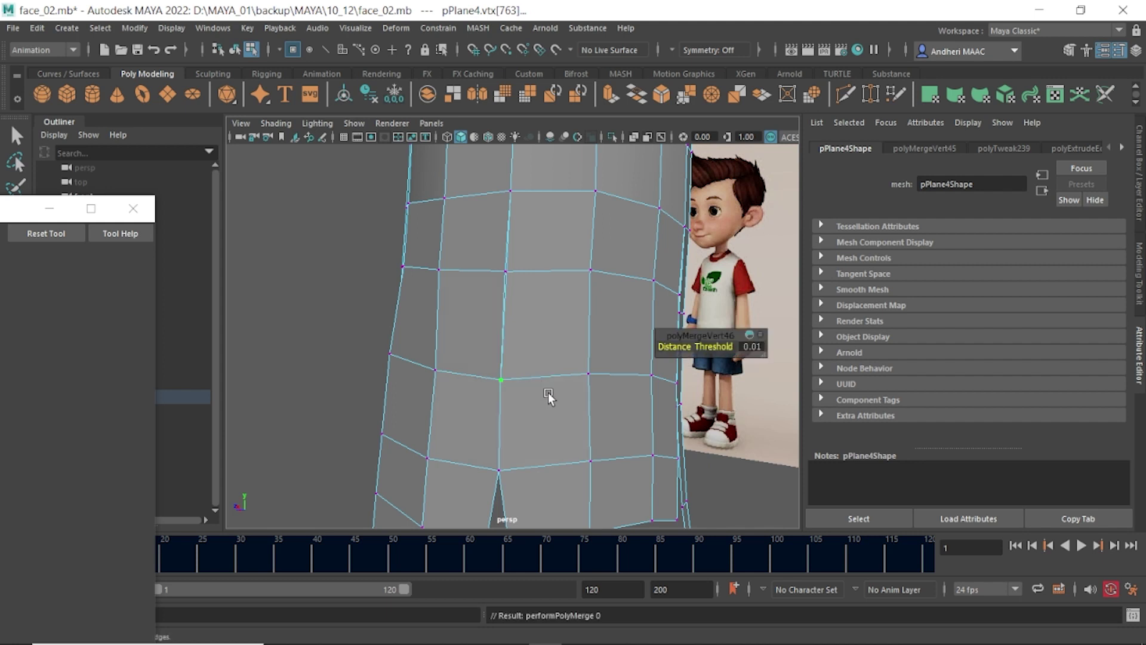
- Weld one more vertex pair with G, then return the mesh to object mode
alt+drag(534, 313, 532, 345)
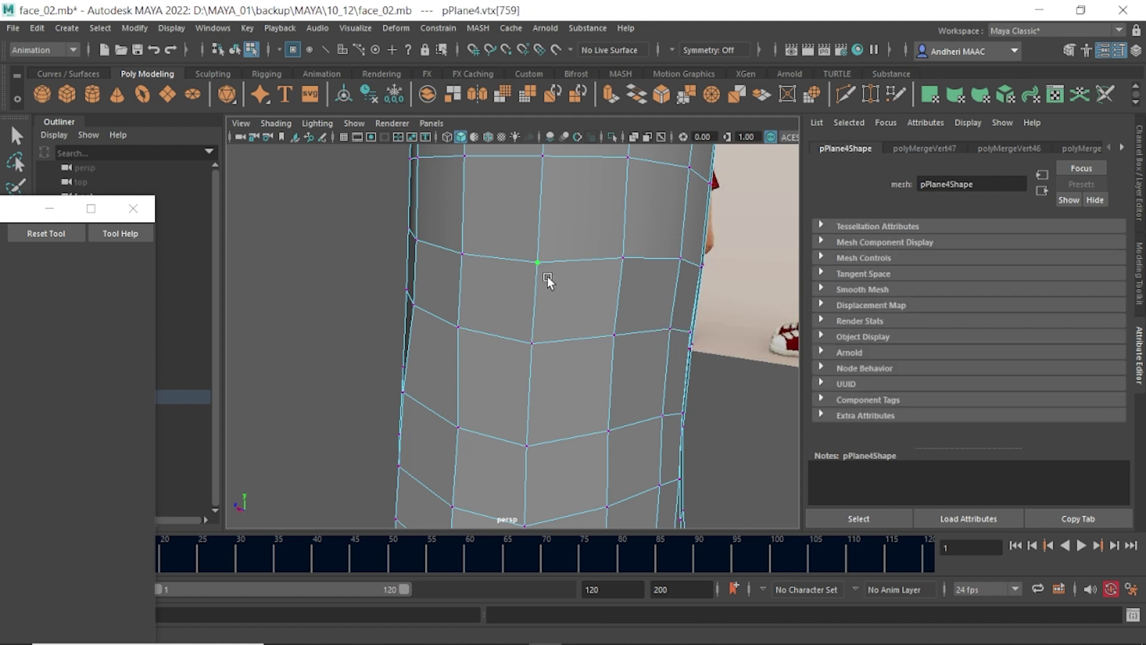
key(g)
mouse_move(574, 317)
alt+mouse_down()
mouse_move(567, 351)
mouse_move(514, 289)
mouse_move(542, 338)
mouse_move(537, 361)
mouse_move(507, 338)
alt+mouse_up()
key(q)
right_drag(552, 410, 545, 314)
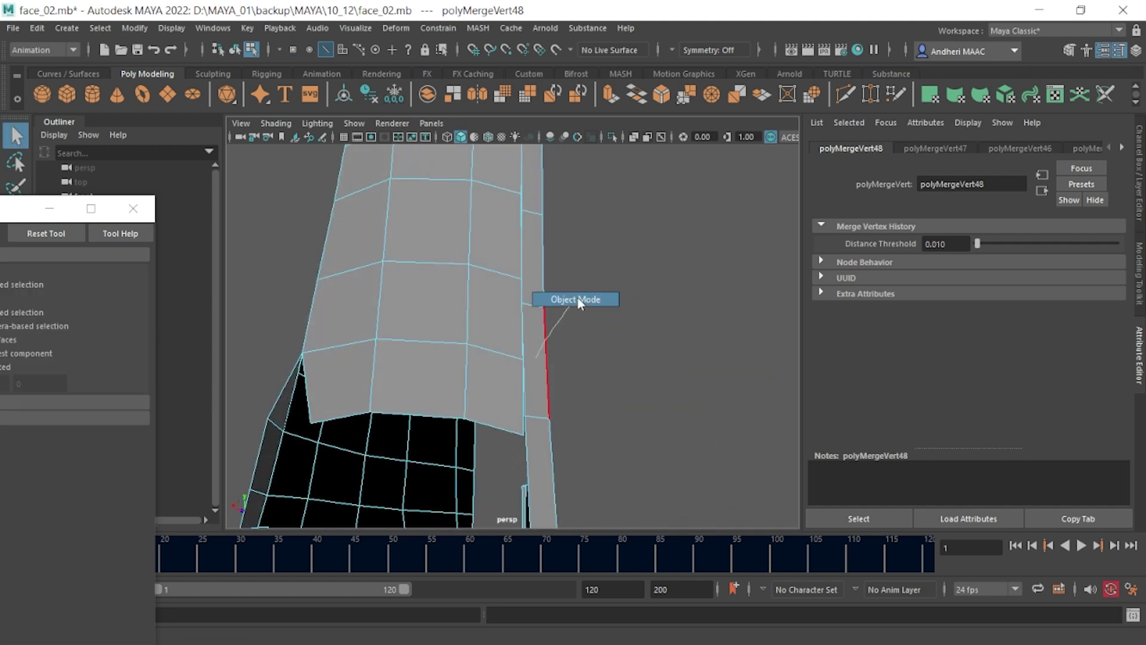
click(540, 310)
alt+drag(540, 310, 540, 317)
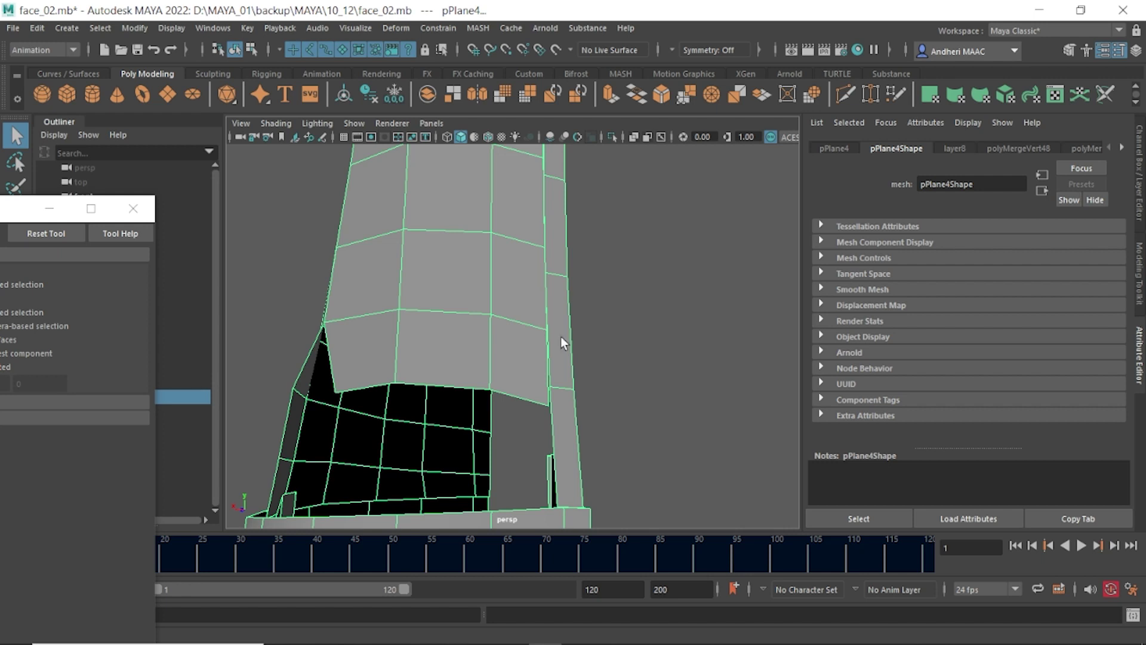
- Insert edge loops across the narrow side strip
alt+drag(560, 338, 527, 352)
shift+right_drag(530, 315, 469, 281)
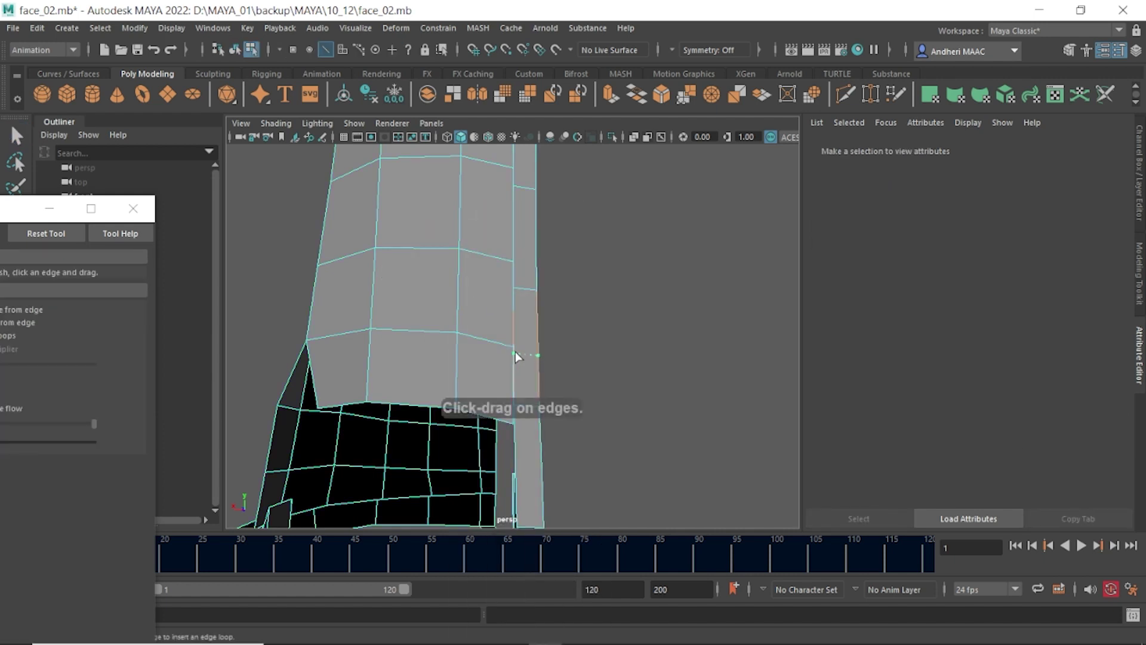
click(518, 350)
click(518, 257)
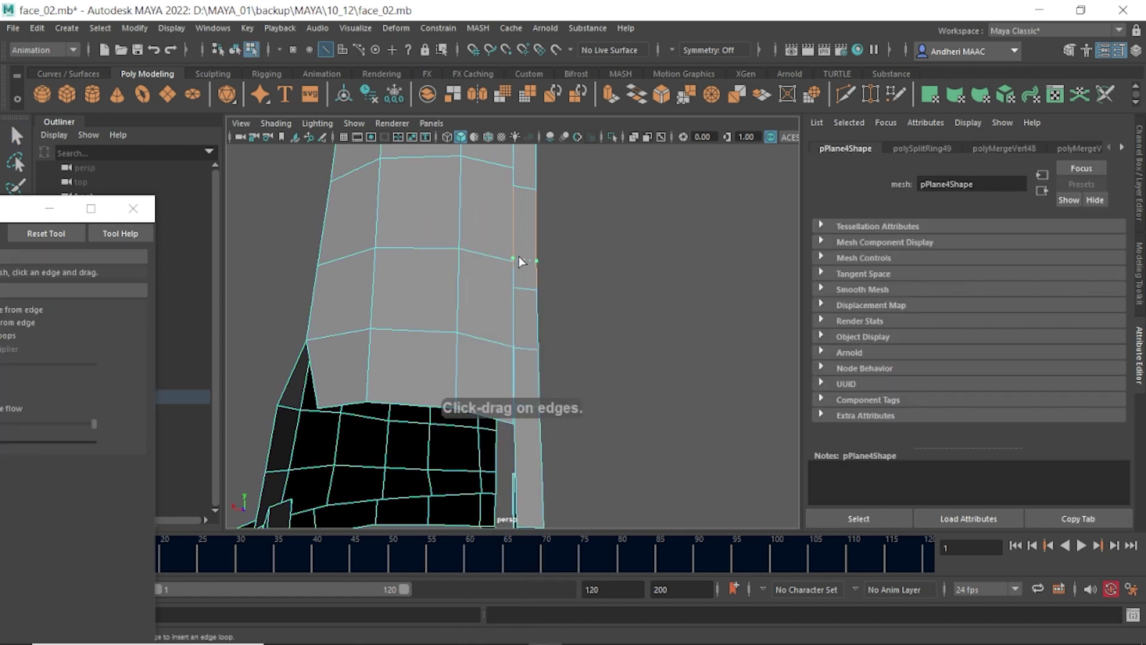
alt+drag(519, 258, 505, 339)
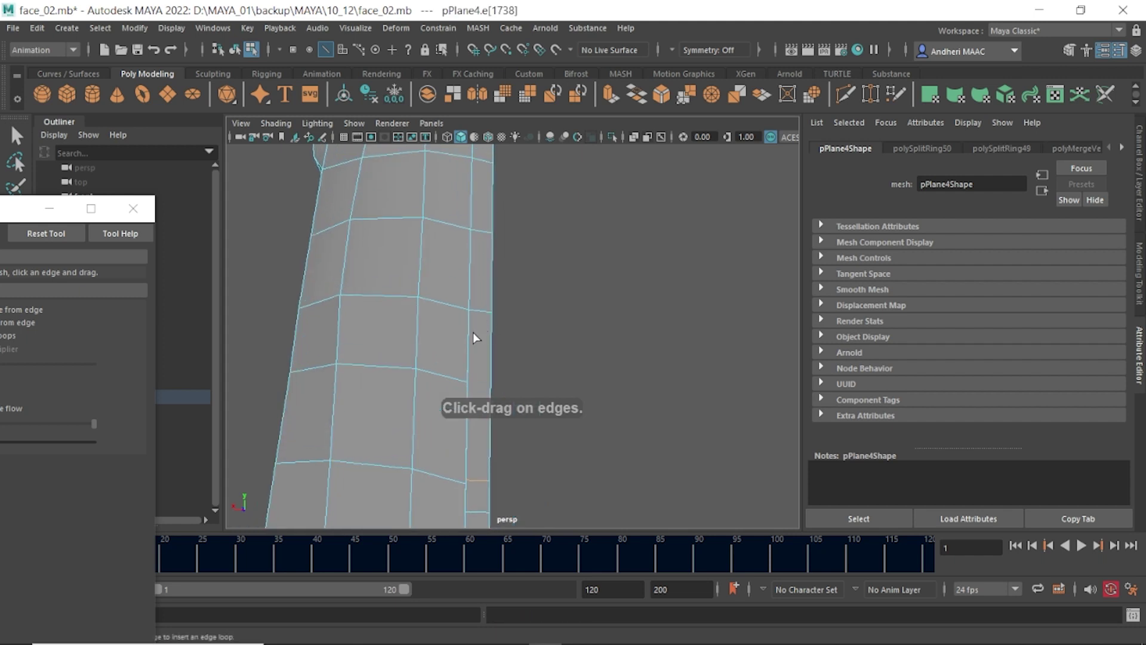
click(476, 385)
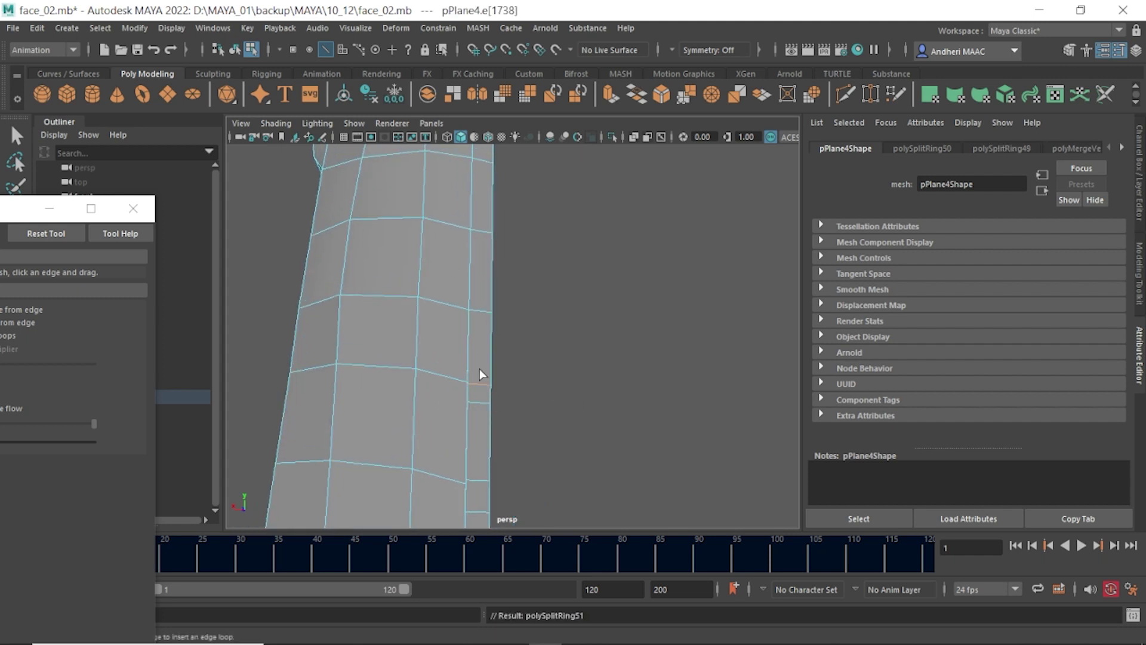
- Delete the two unwanted stray edges from the strip near the hem
key(w)
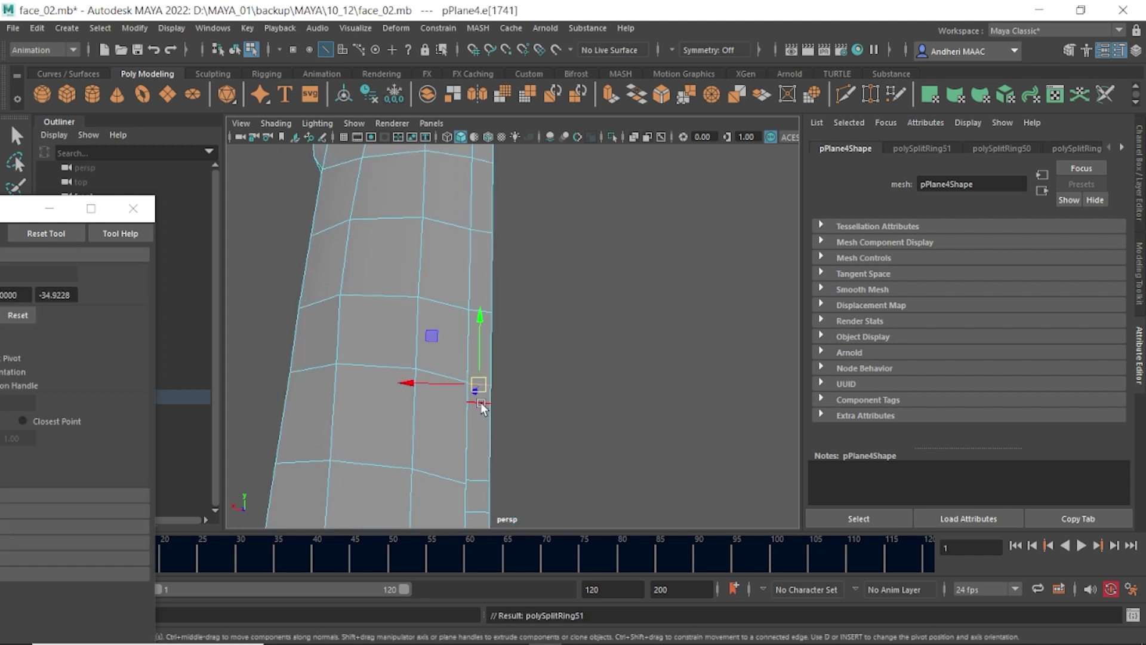
mouse_move(490, 403)
ctrl+right_down()
mouse_move(536, 420)
mouse_move(602, 385)
ctrl+right_up()
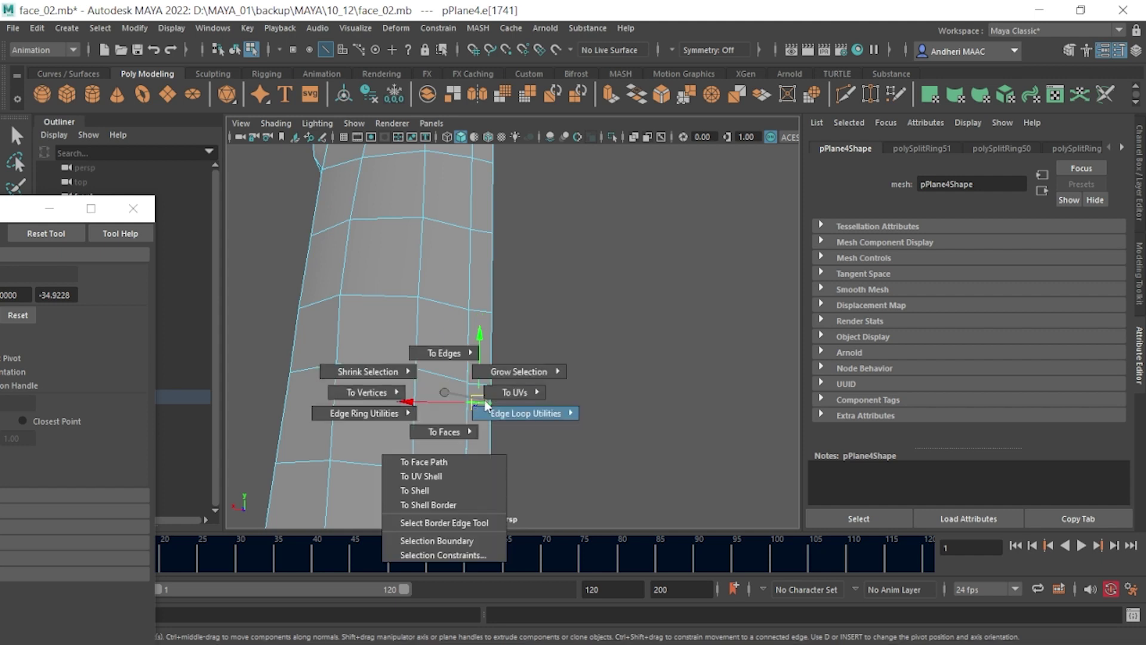
ctrl+right_drag(478, 402, 599, 377)
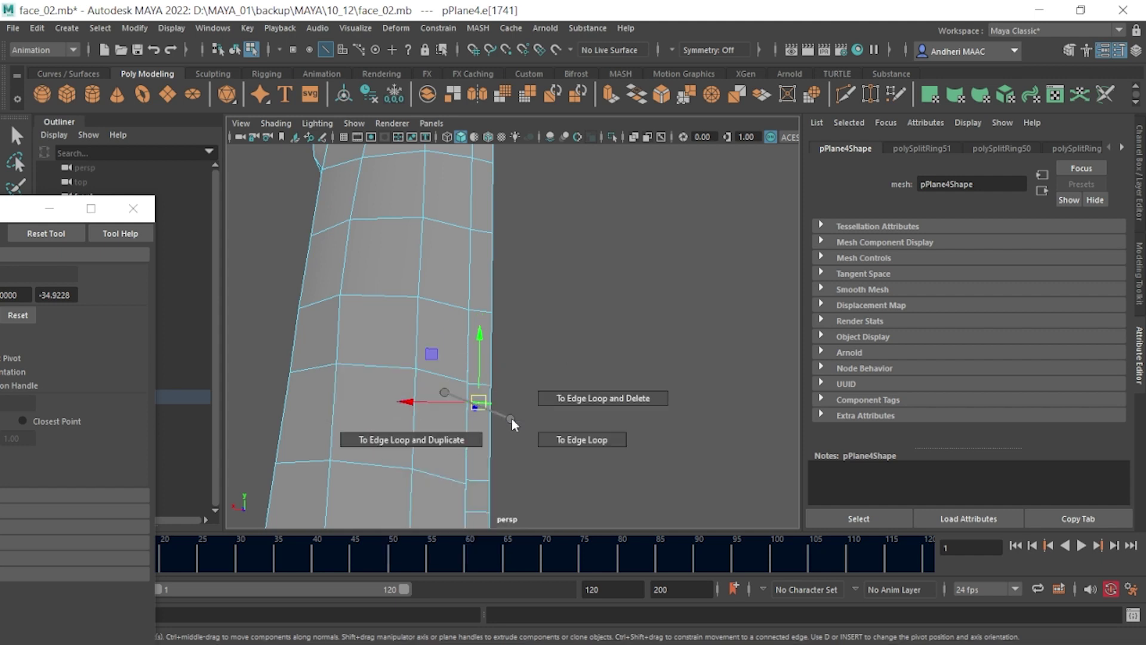
click(485, 338)
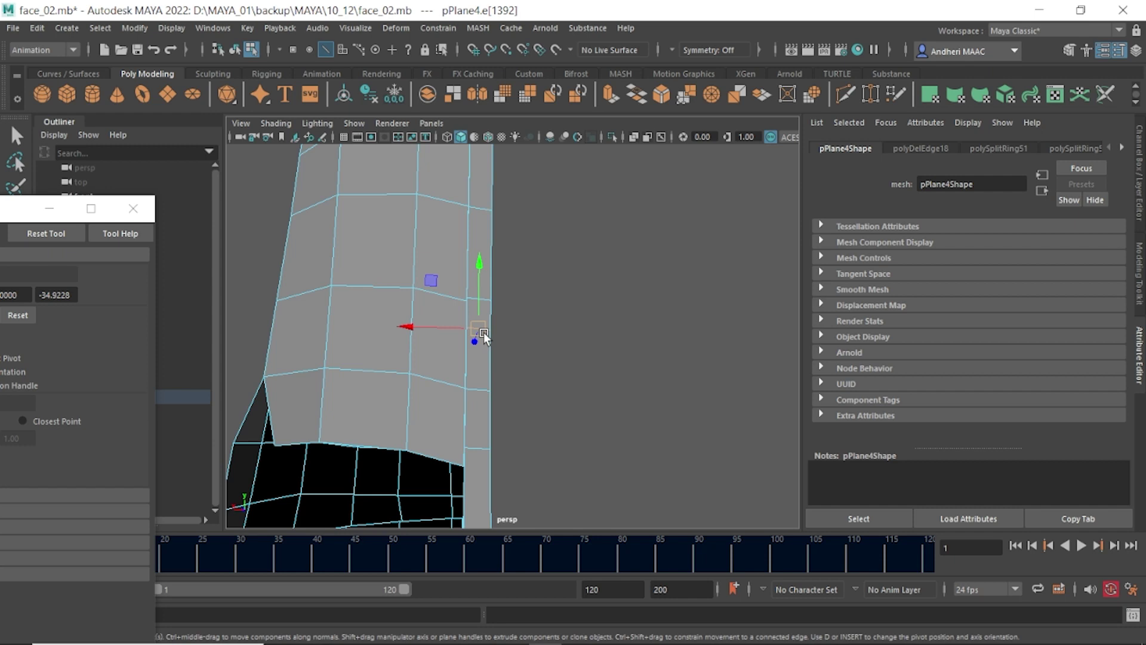
key(Delete)
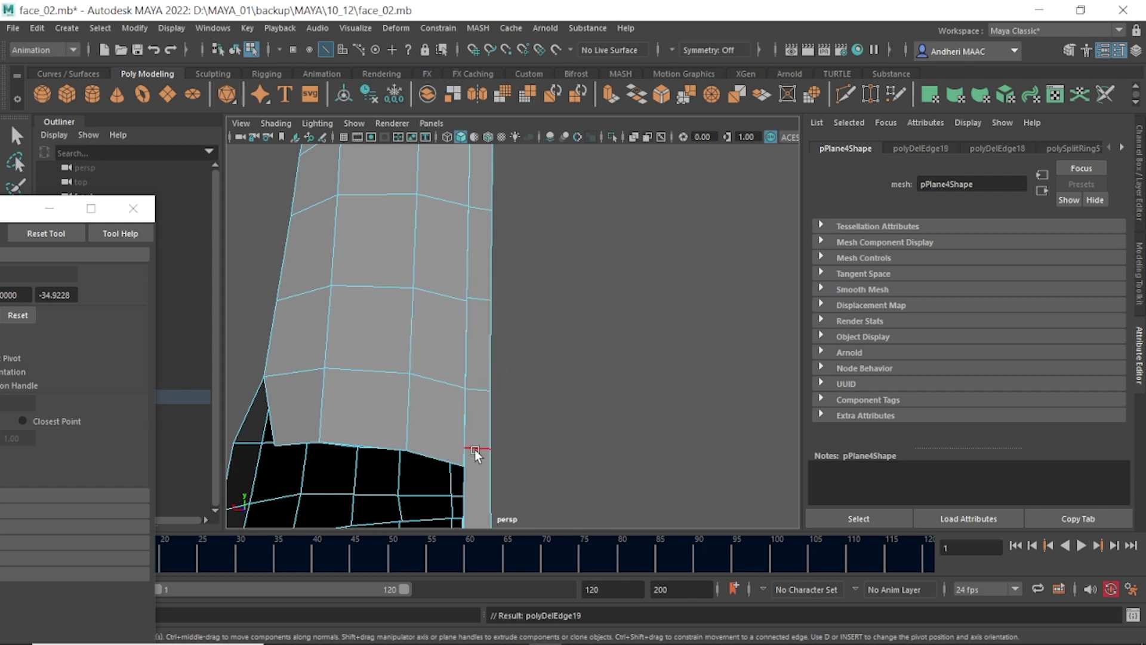
click(479, 441)
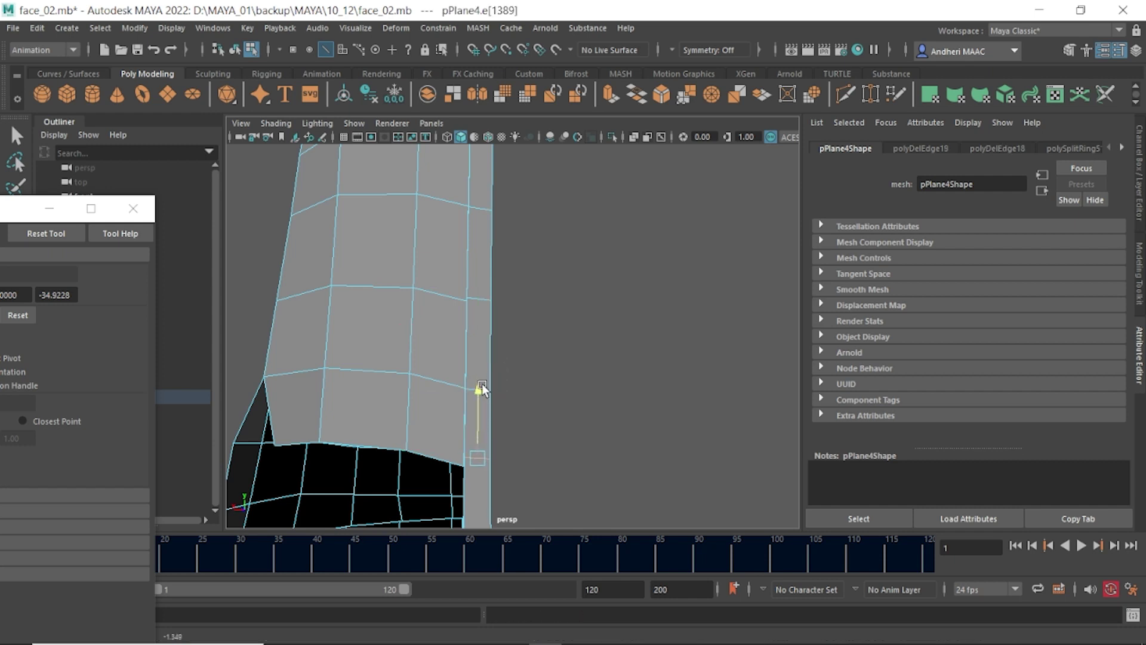
alt+drag(473, 395, 538, 399)
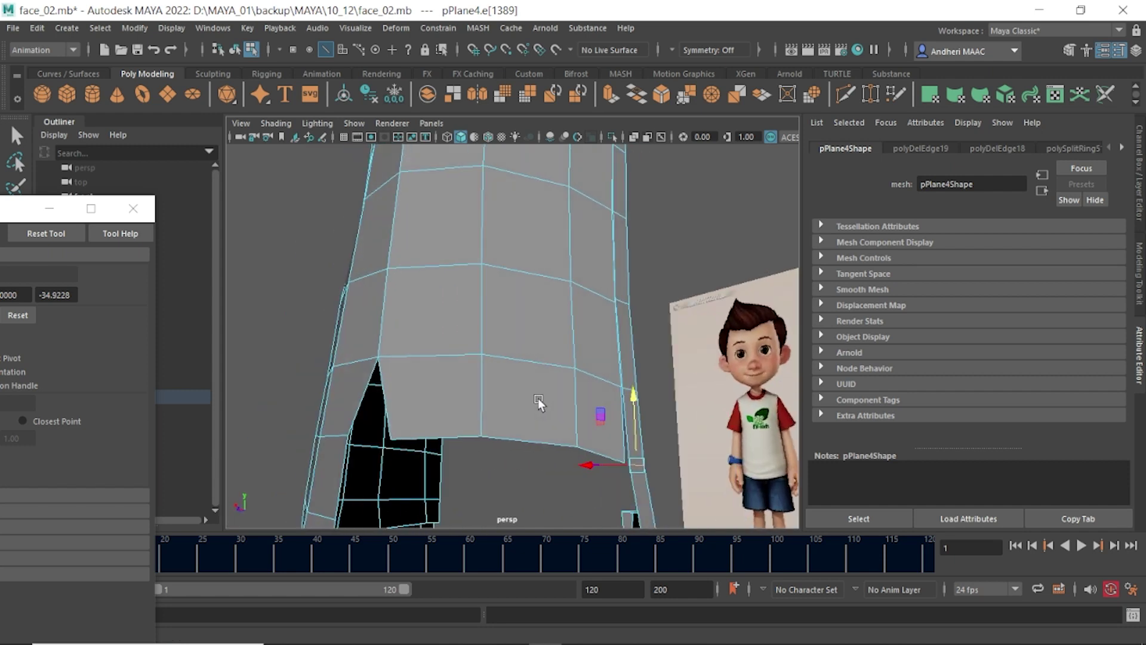
key(F9)
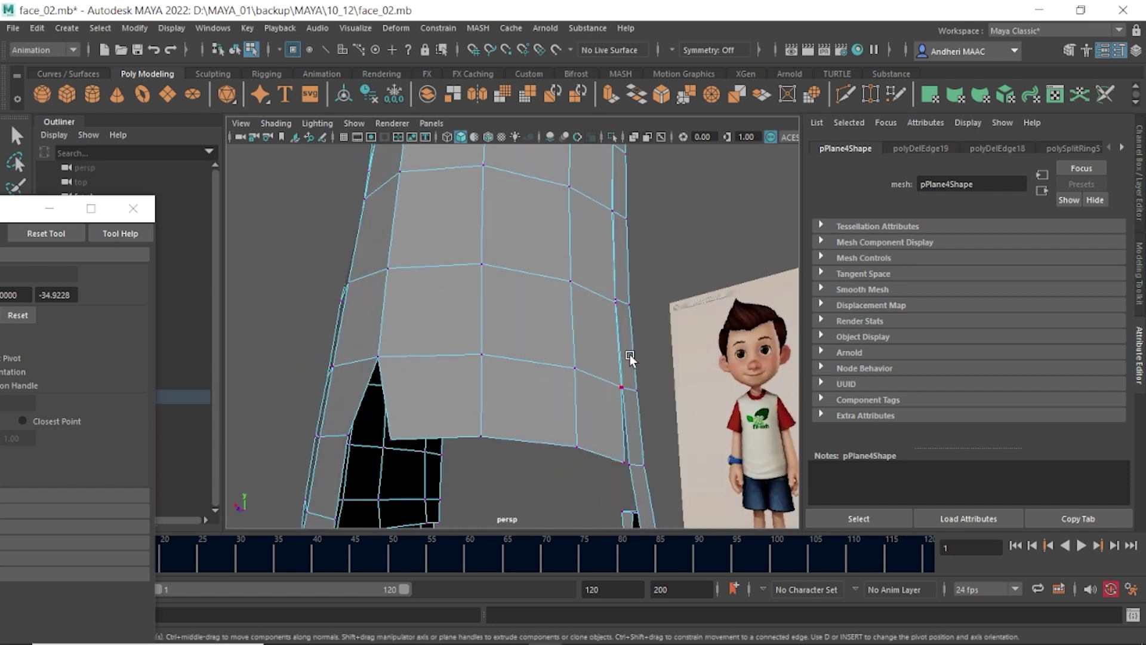
- Weld the split vertices at the hem corner and around the shirt front opening
shift+right_drag(629, 354, 627, 262)
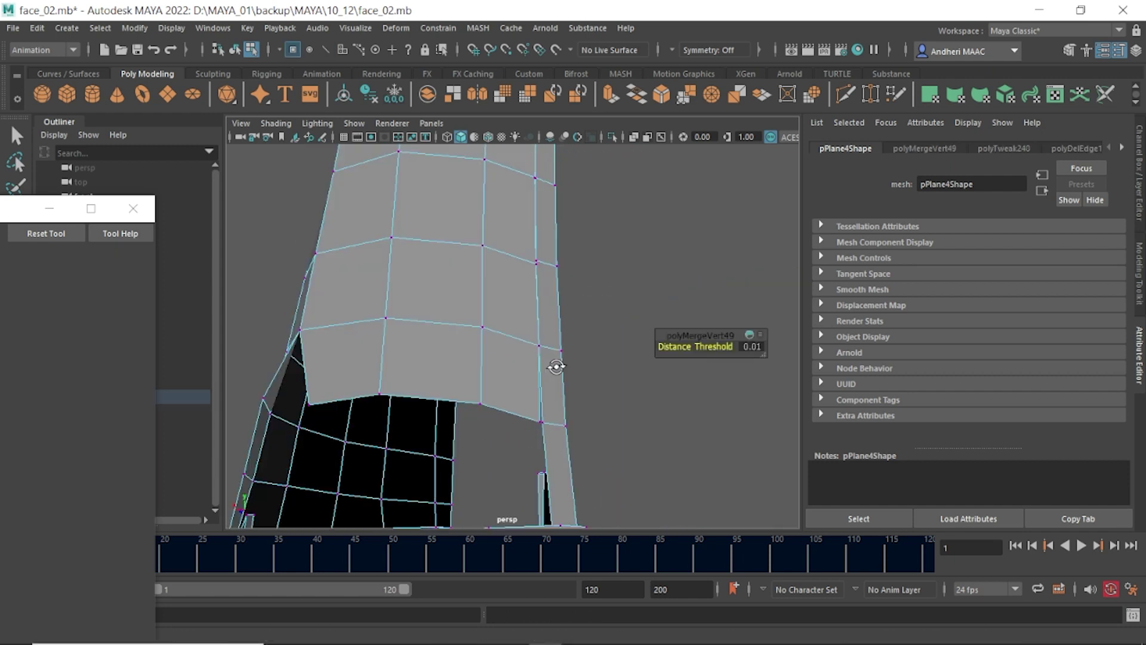
key([)
click(545, 431)
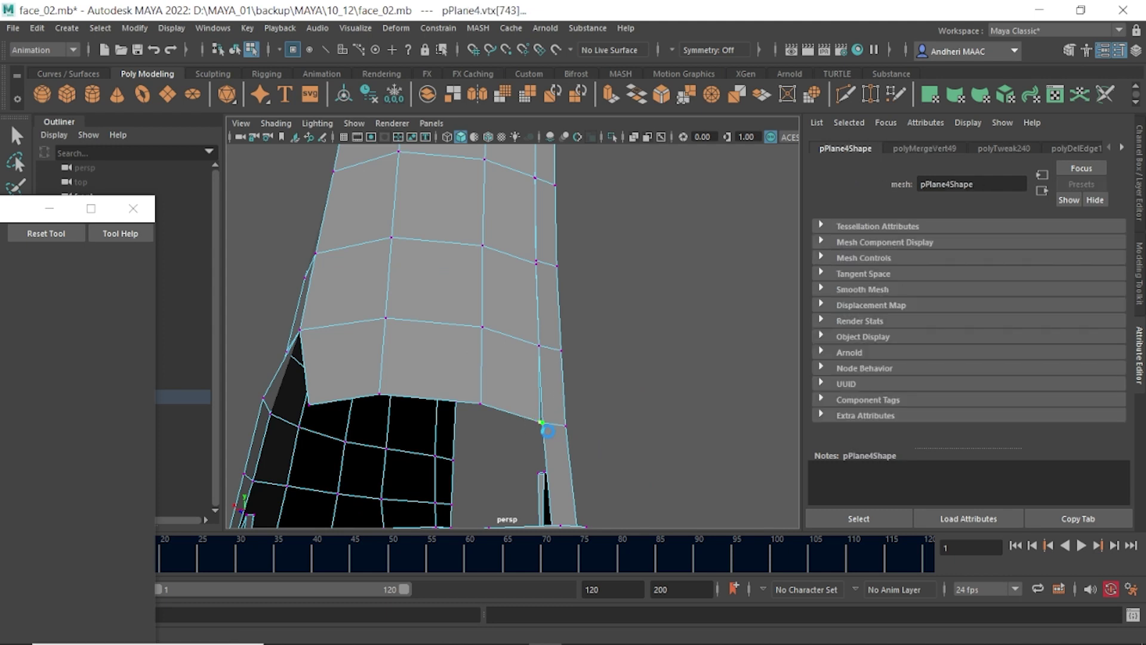
click(536, 264)
shift+right_drag(537, 274, 554, 216)
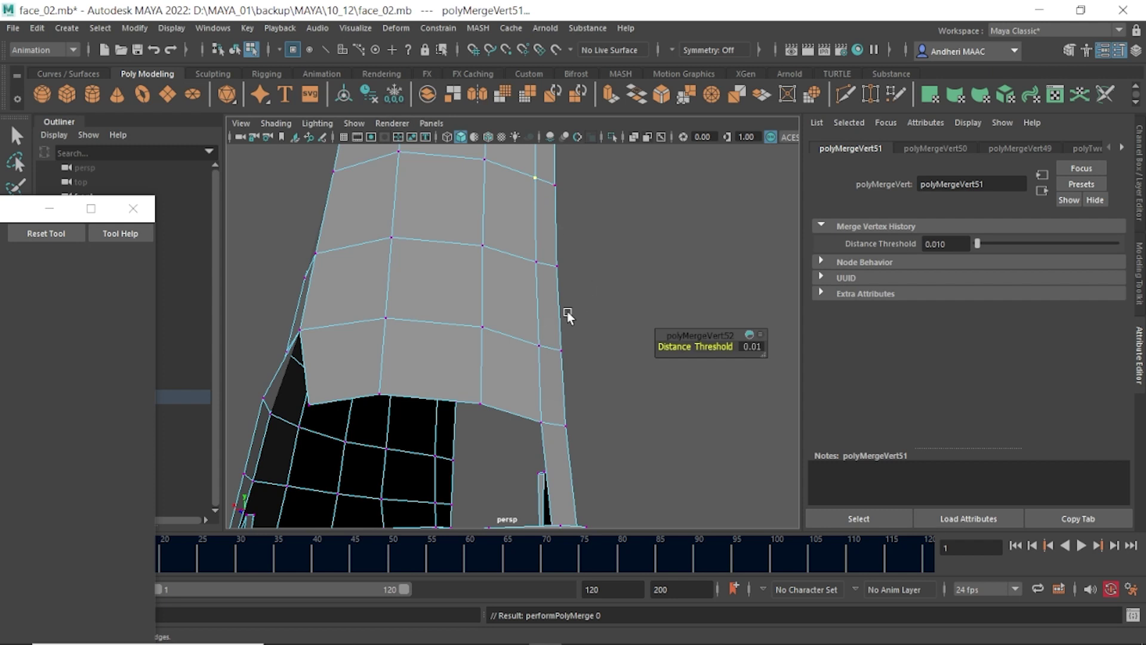
key([)
alt+drag(528, 367, 562, 392)
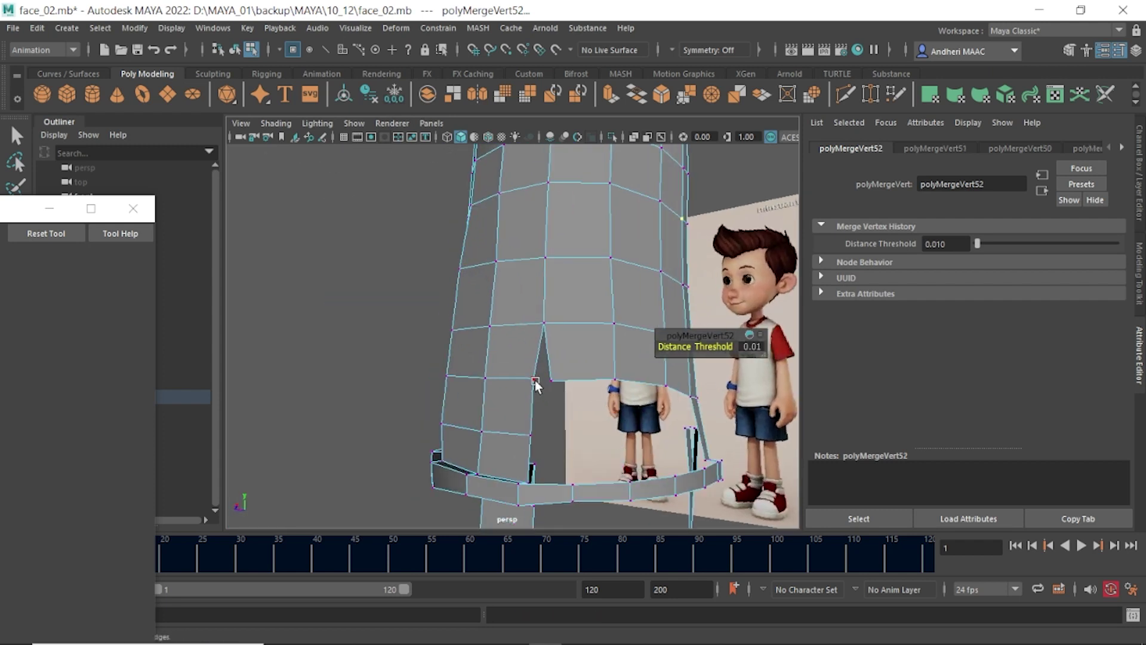
click(559, 382)
shift+right_drag(559, 382, 567, 335)
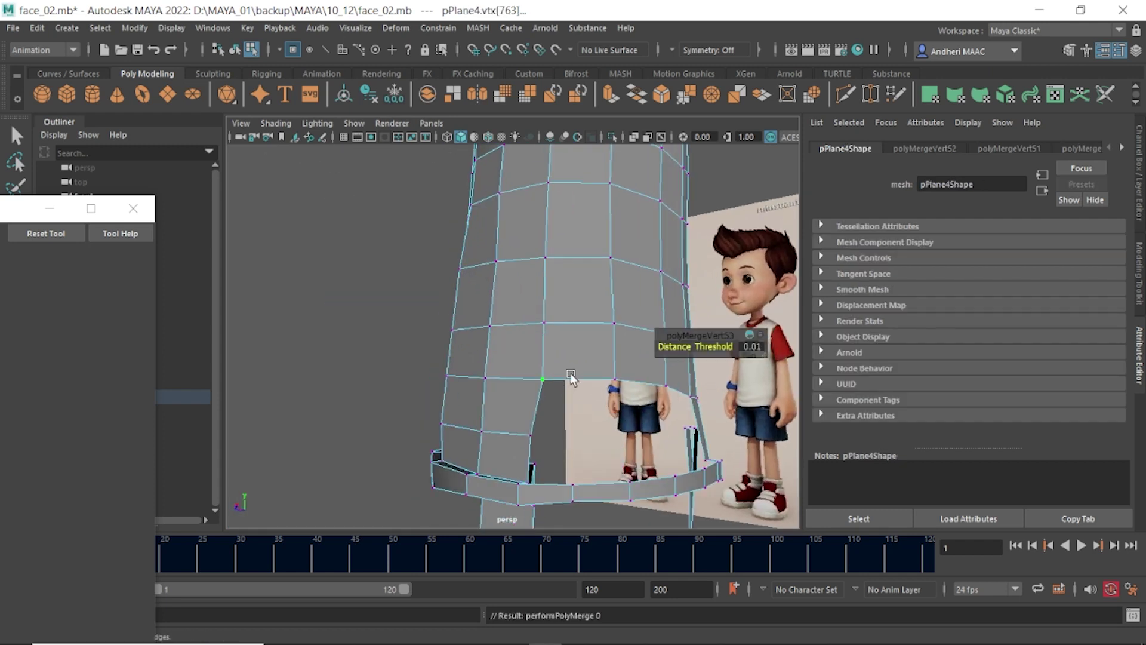
mouse_move(564, 376)
alt+mouse_down()
mouse_move(530, 375)
mouse_move(537, 388)
alt+mouse_up()
- Slide the vertex on the opening's upper edge to the left along X
scroll(597, 417, up, 2)
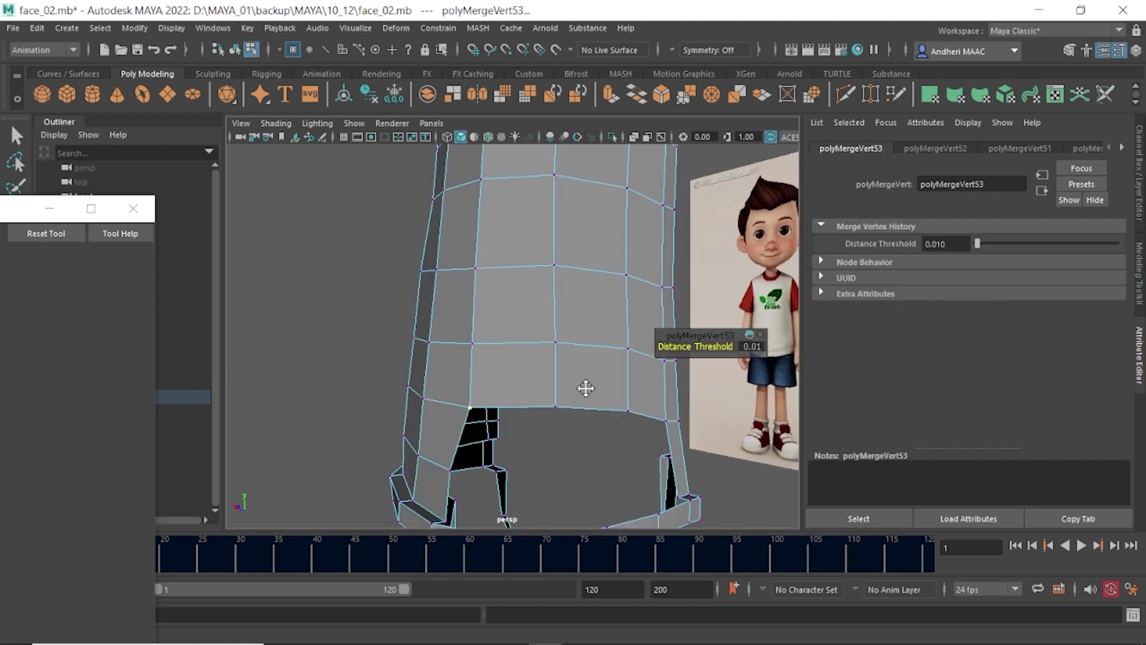
alt+middle_drag(584, 389, 583, 320)
alt+drag(548, 311, 525, 314)
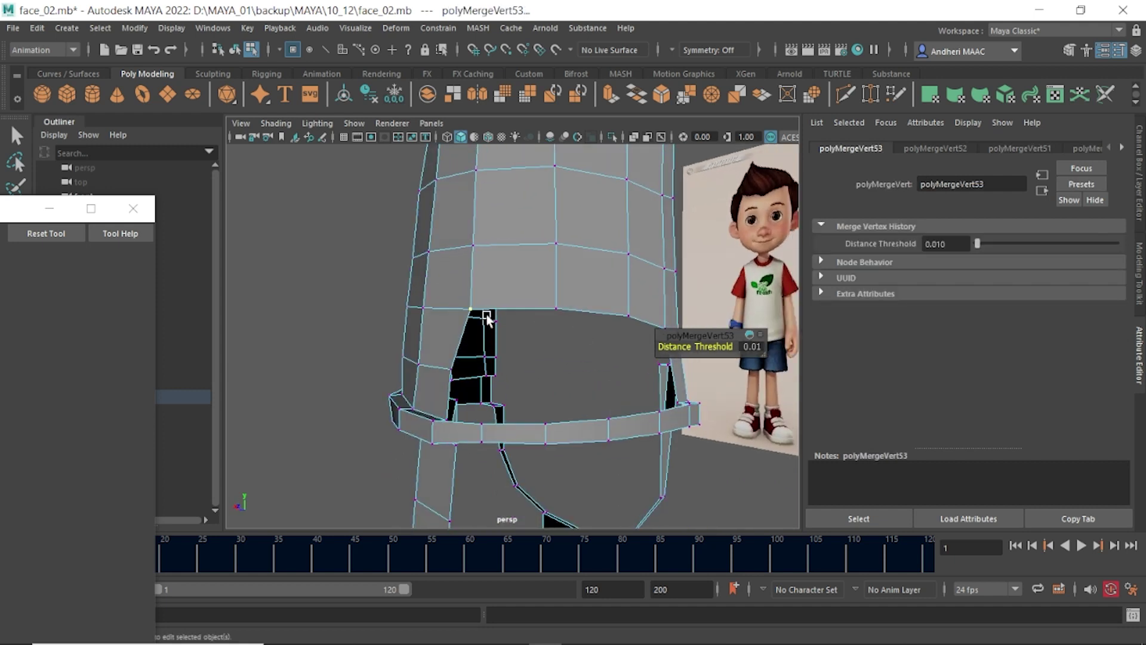
key(w)
mouse_move(451, 315)
mouse_down()
mouse_move(396, 307)
mouse_move(535, 332)
mouse_move(509, 328)
mouse_move(526, 305)
mouse_up()
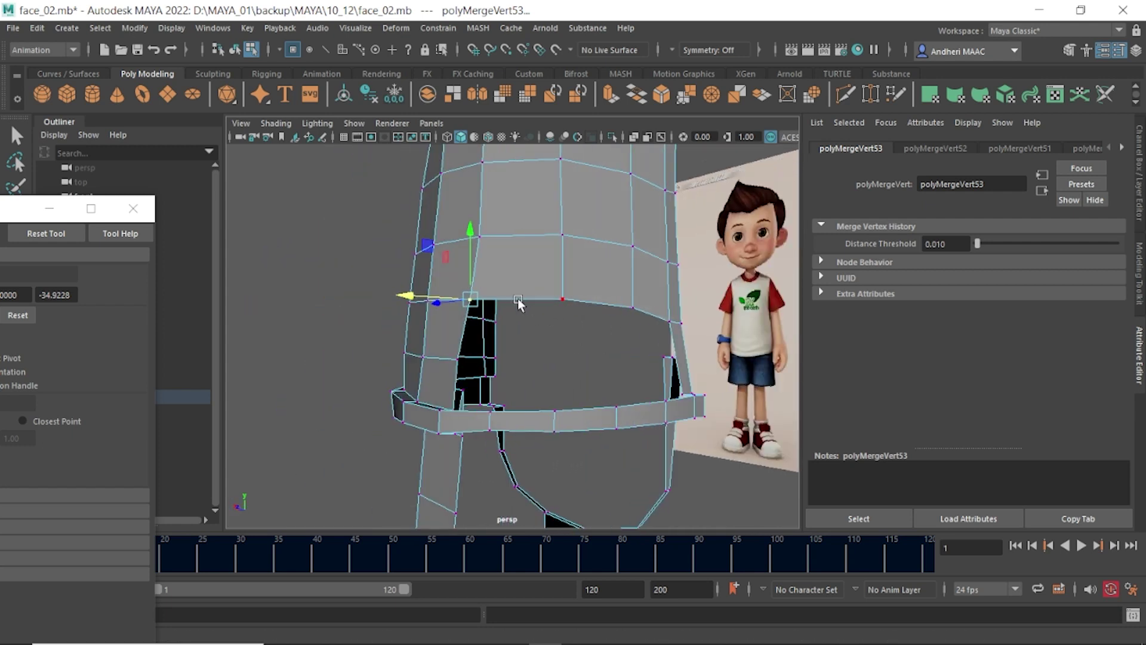
- Move the opening's rim edges down and outward to reshape it
right_drag(558, 280, 558, 234)
click(524, 298)
mouse_move(524, 298)
alt+mouse_down()
mouse_move(496, 323)
mouse_move(463, 391)
mouse_move(477, 349)
mouse_move(460, 364)
alt+mouse_up()
scroll(447, 382, up, 3)
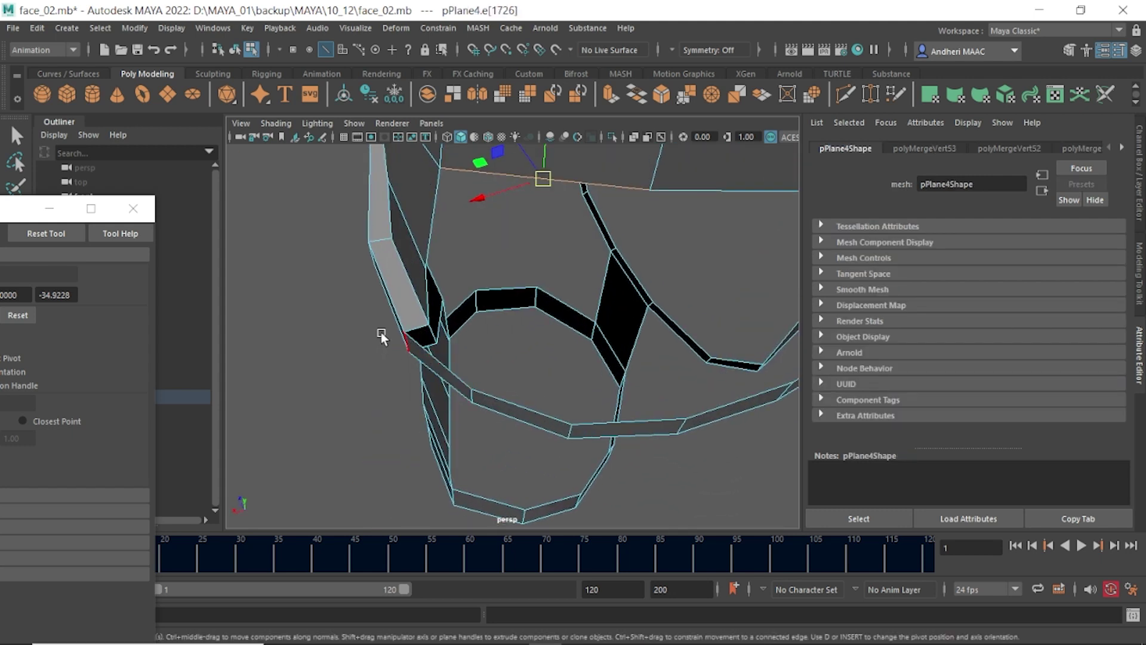
click(401, 333)
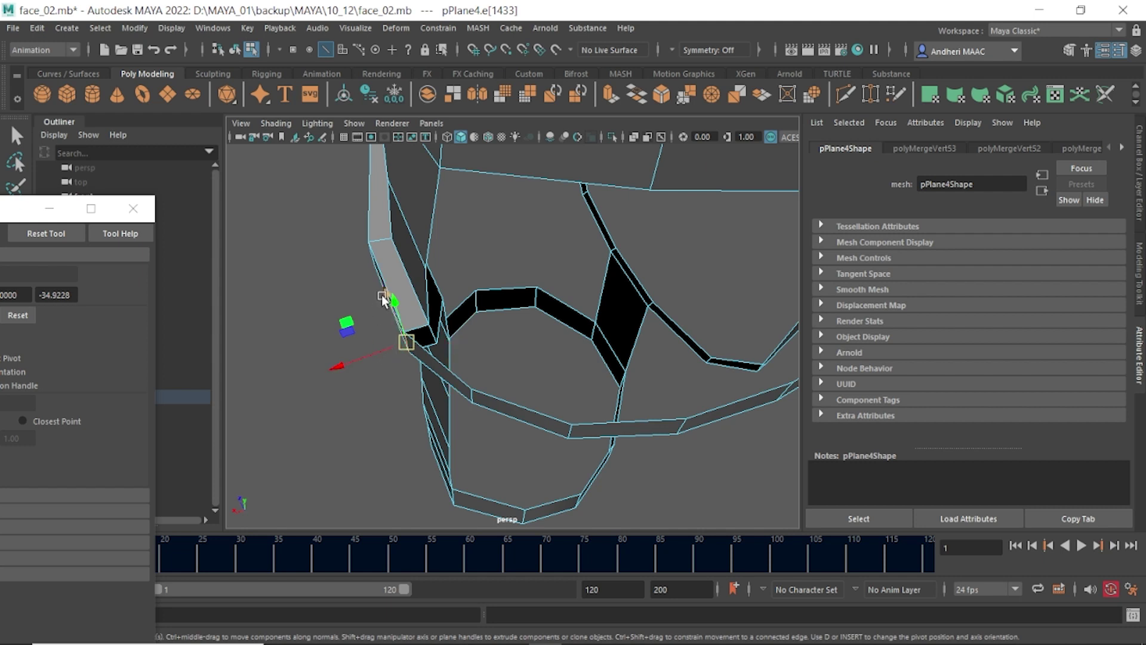
drag(379, 353, 388, 366)
click(452, 382)
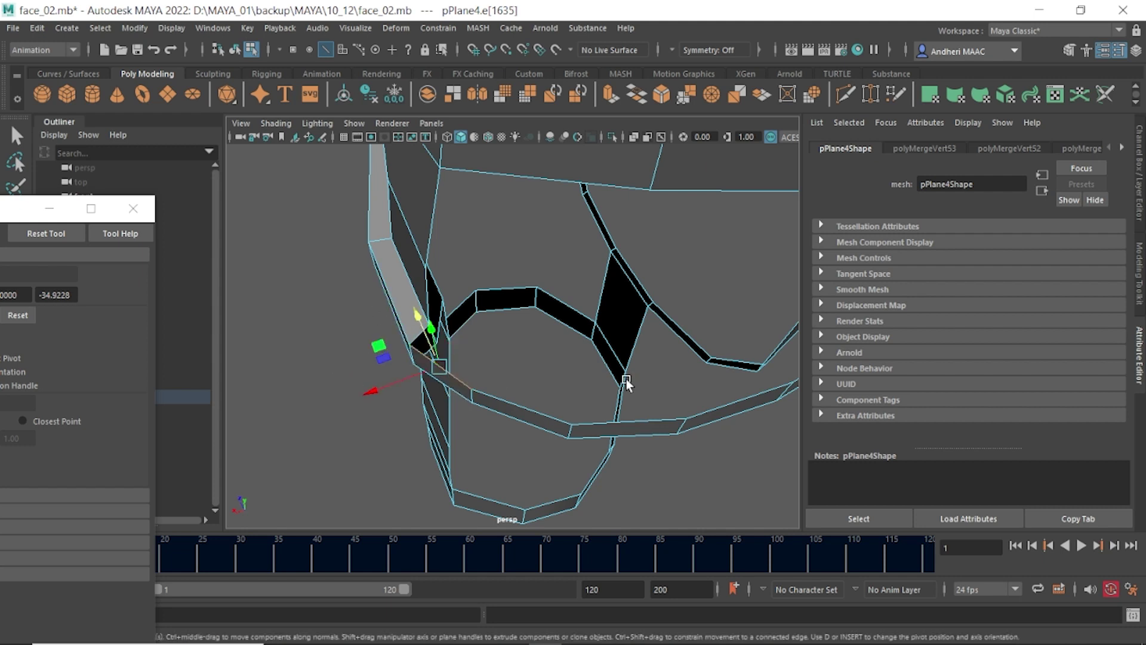
alt+drag(622, 379, 576, 376)
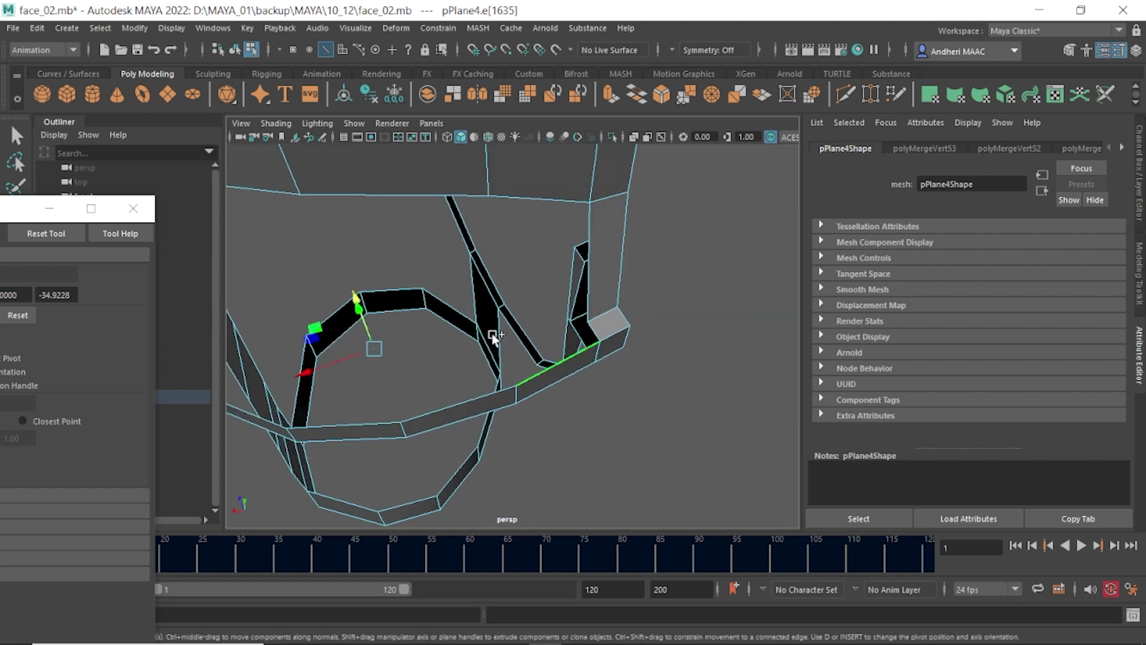
- Extrude the rim's edge loop into a band with Thickness -0.08
mouse_move(492, 335)
shift+right_down()
mouse_move(493, 374)
mouse_move(496, 332)
shift+right_up()
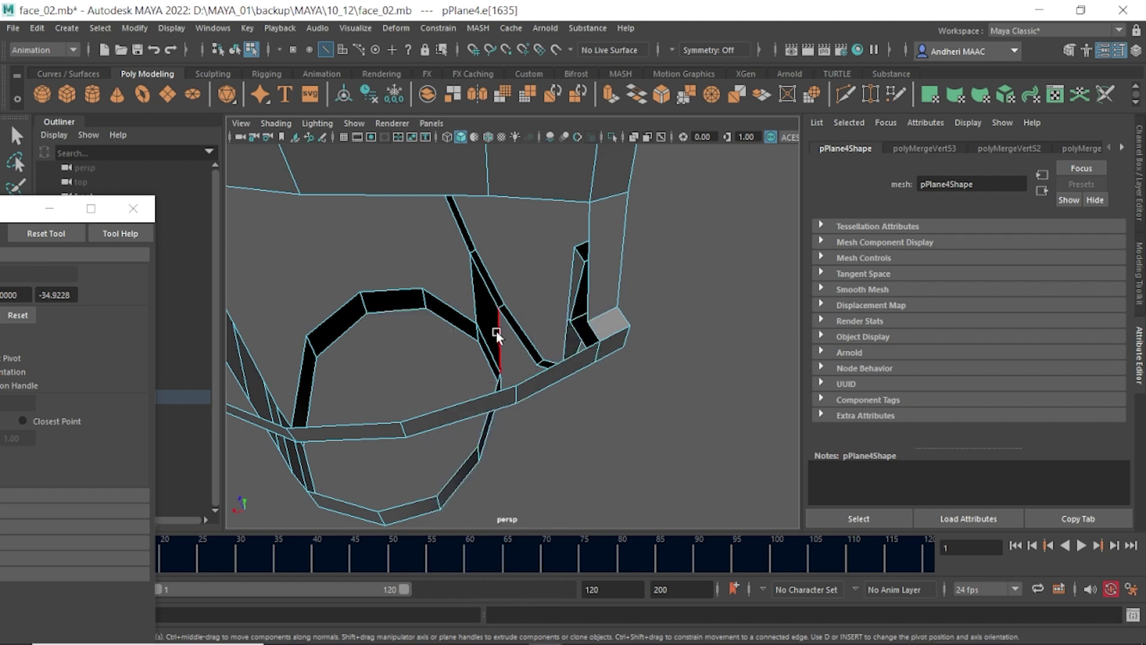
double_click(562, 362)
alt+drag(561, 362, 388, 355)
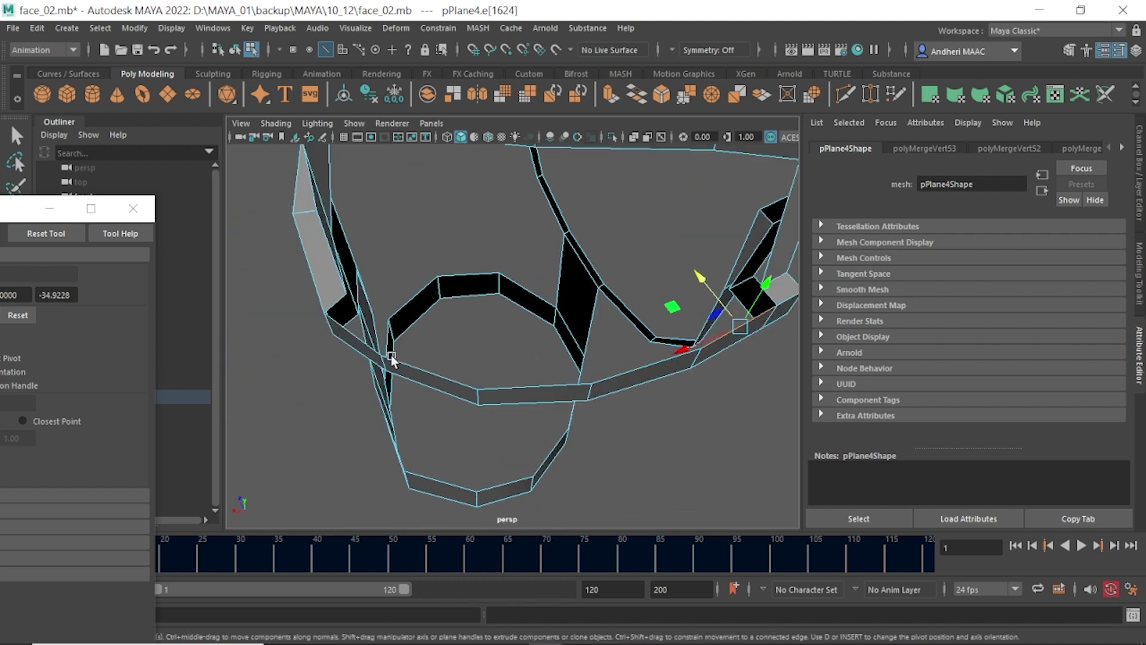
shift+right_drag(550, 328, 585, 375)
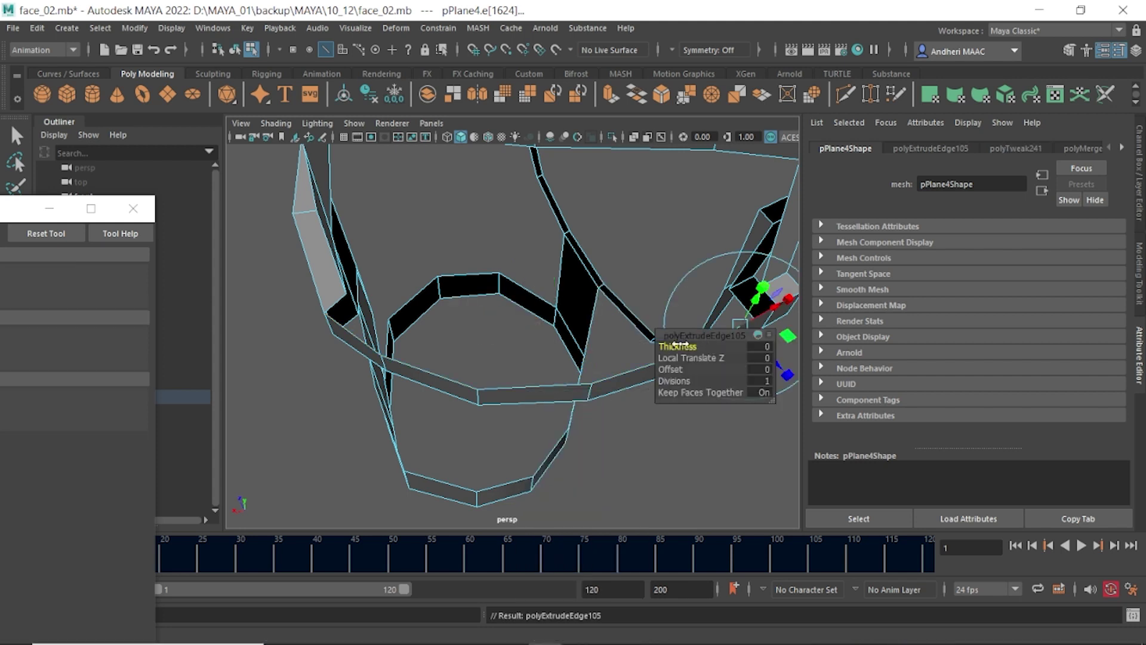
mouse_move(675, 346)
mouse_down()
mouse_move(687, 345)
mouse_move(675, 344)
mouse_up()
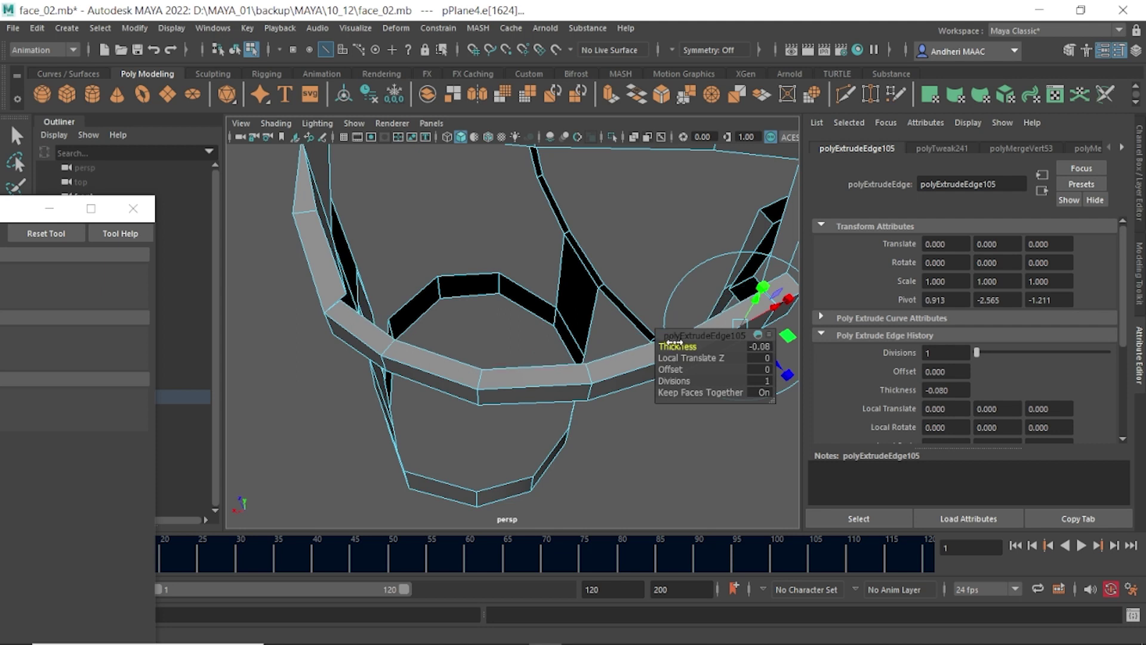
mouse_move(649, 416)
alt+mouse_down()
mouse_move(610, 406)
mouse_move(636, 427)
alt+mouse_up()
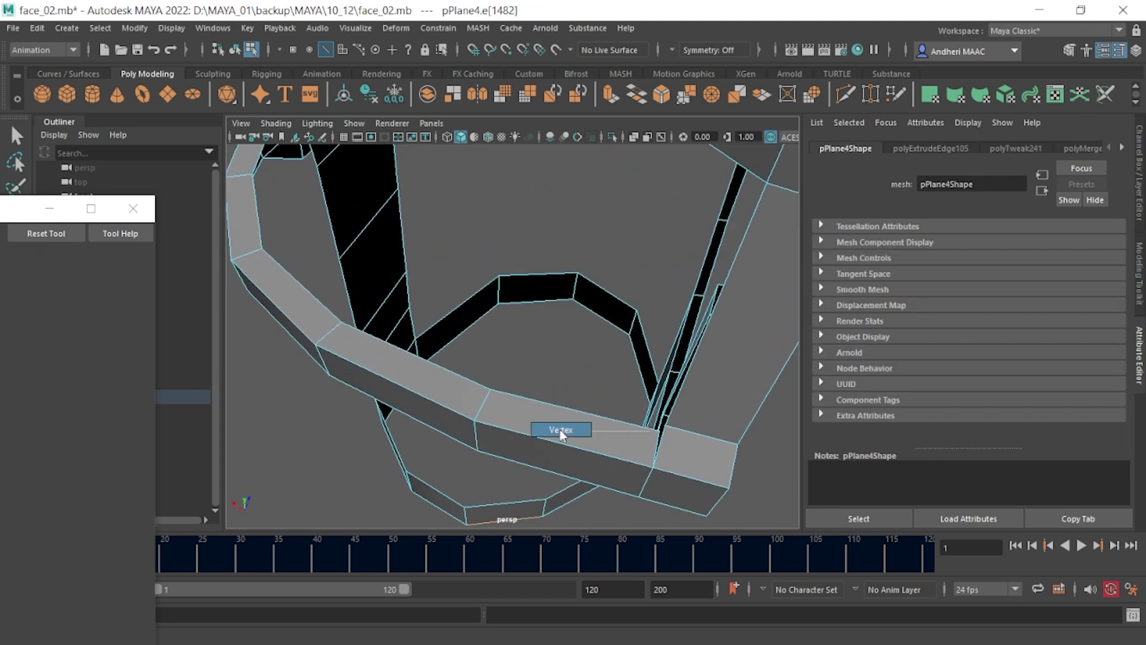
- Weld the stray vertex at the first seam between the band and the shirt
key(q)
alt+drag(560, 428, 588, 423)
click(588, 423)
shift+right_drag(609, 417, 668, 350)
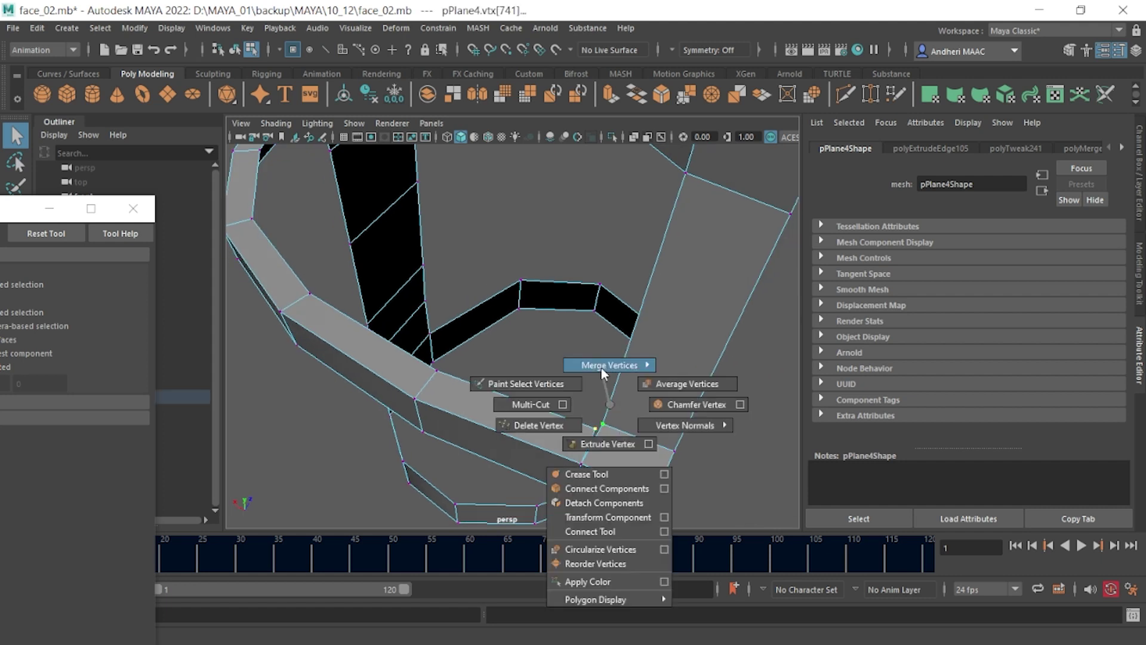
mouse_move(537, 440)
alt+mouse_down()
mouse_move(545, 525)
mouse_move(460, 391)
mouse_move(460, 401)
mouse_move(614, 417)
mouse_move(578, 456)
mouse_move(617, 415)
alt+mouse_up()
- Merge the overlapping vertices at the other seam and inspect the whole band
drag(588, 333, 604, 350)
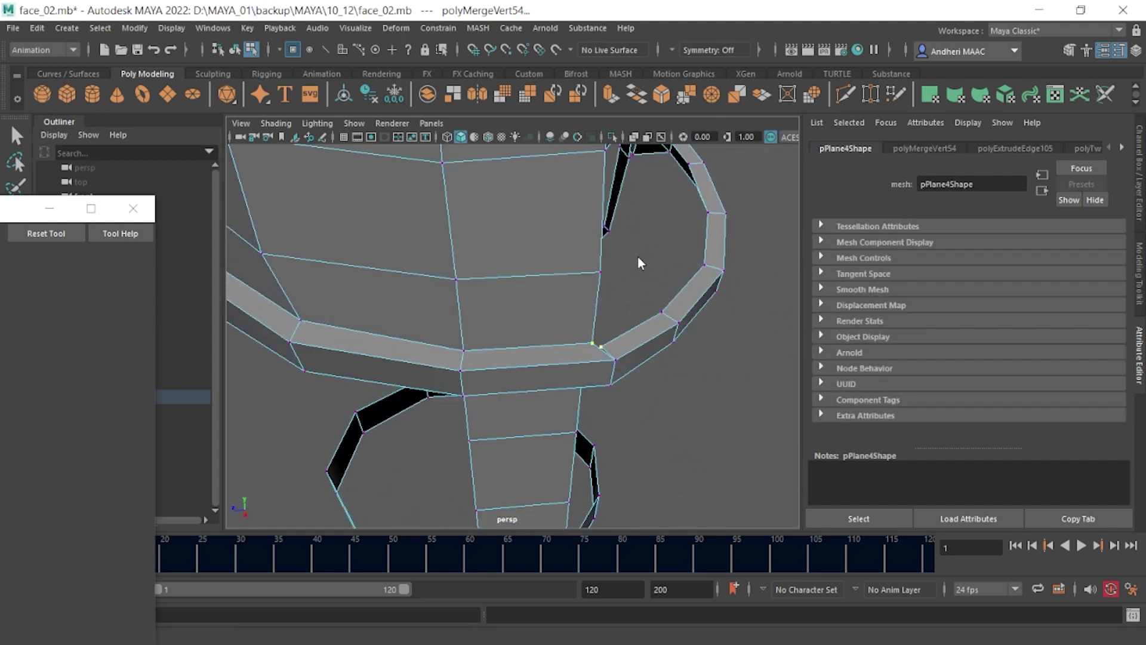
shift+right_drag(639, 256, 710, 237)
mouse_move(698, 315)
alt+mouse_down()
mouse_move(582, 286)
mouse_move(624, 290)
mouse_move(513, 278)
mouse_move(524, 247)
mouse_move(584, 218)
mouse_move(507, 298)
alt+mouse_up()
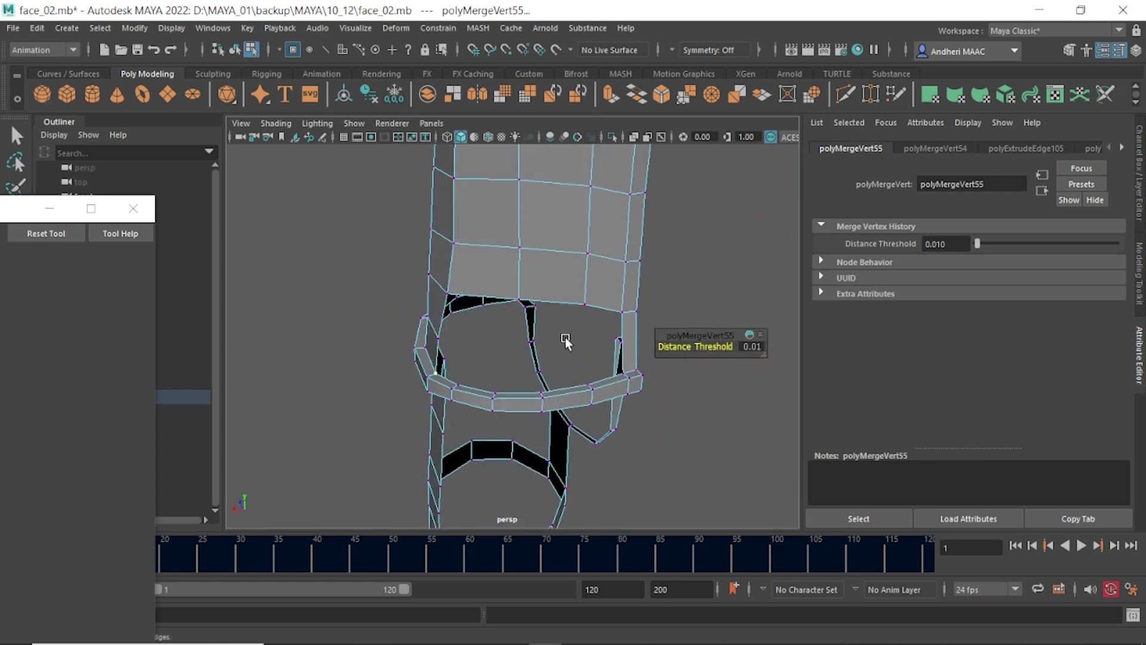
mouse_move(568, 389)
alt+mouse_down()
mouse_move(589, 394)
mouse_move(555, 366)
mouse_move(545, 306)
mouse_move(504, 335)
mouse_move(565, 312)
alt+mouse_up()
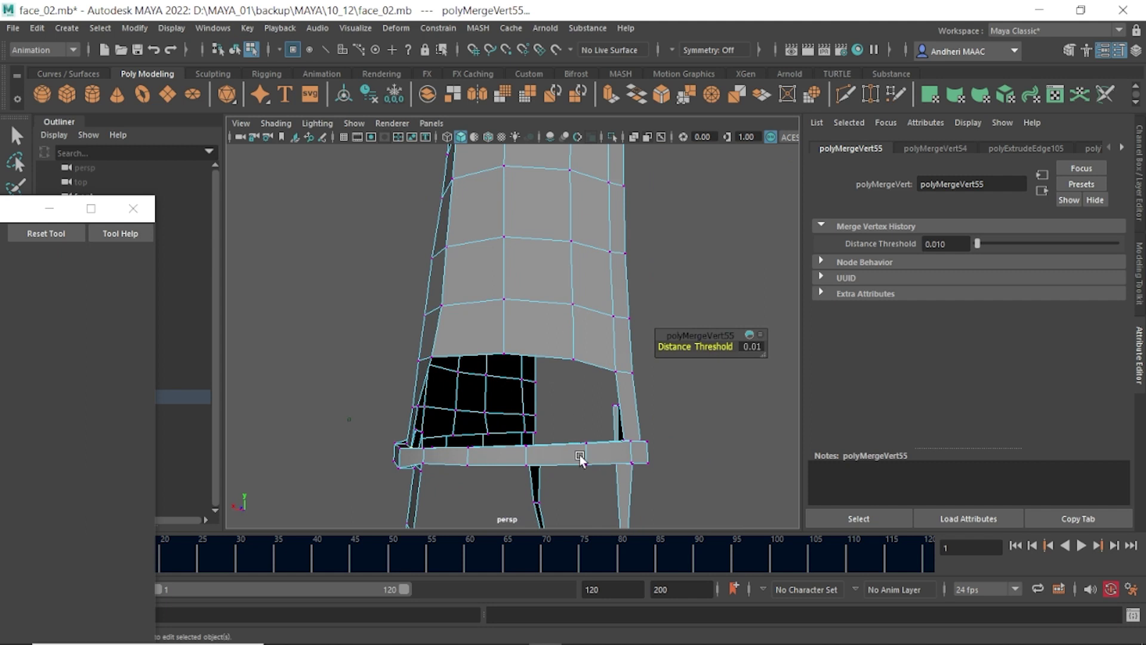
mouse_move(583, 461)
alt+mouse_down()
mouse_move(593, 468)
mouse_move(544, 503)
alt+mouse_up()
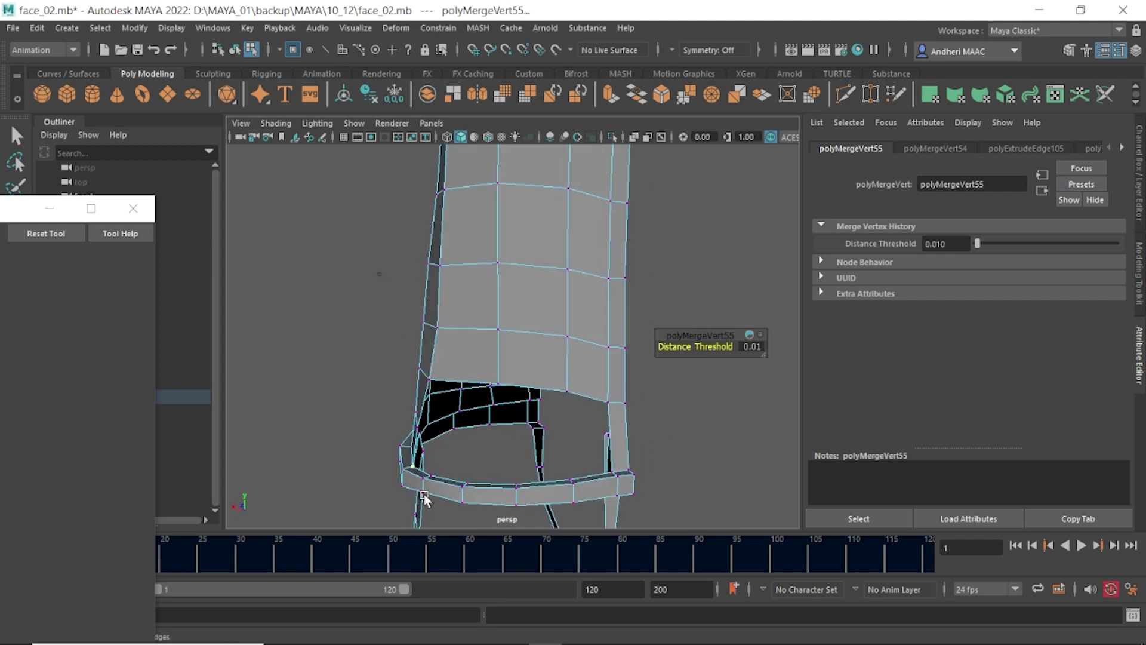
mouse_move(424, 497)
alt+mouse_down()
mouse_move(486, 466)
mouse_move(504, 256)
mouse_move(492, 283)
alt+mouse_up()
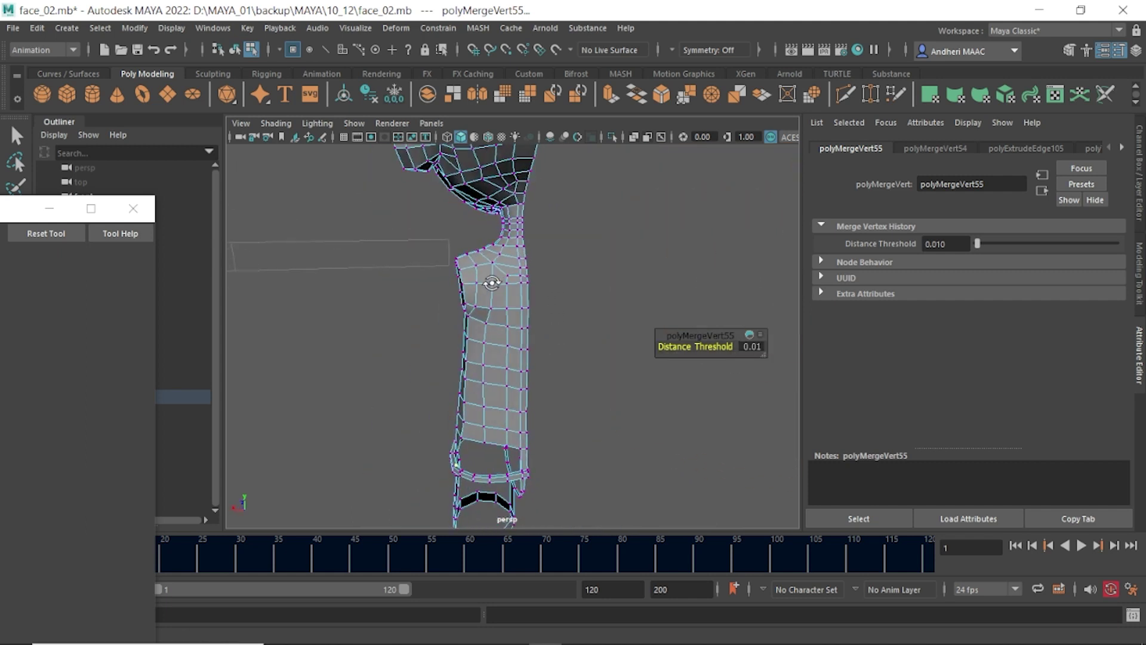
alt+right_drag(492, 283, 547, 361)
mouse_move(547, 361)
alt+mouse_down()
mouse_move(537, 376)
mouse_move(524, 340)
mouse_move(573, 365)
mouse_move(543, 333)
mouse_move(480, 326)
alt+mouse_up()
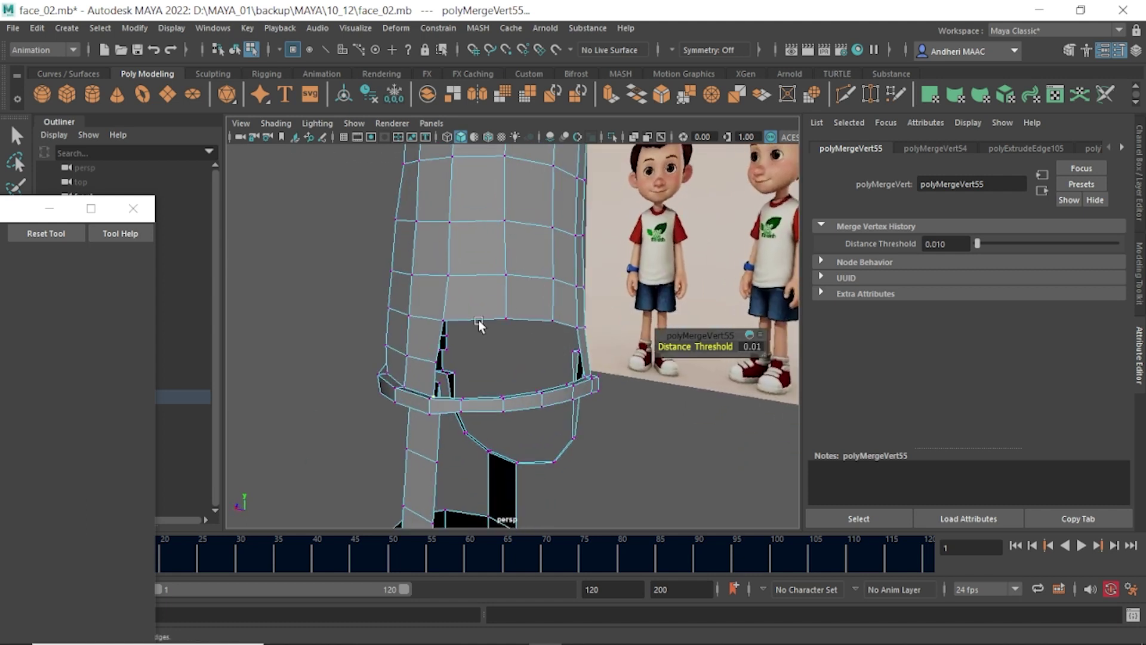
- Delete the extra horizontal edge from the thick band
right_drag(479, 325, 480, 177)
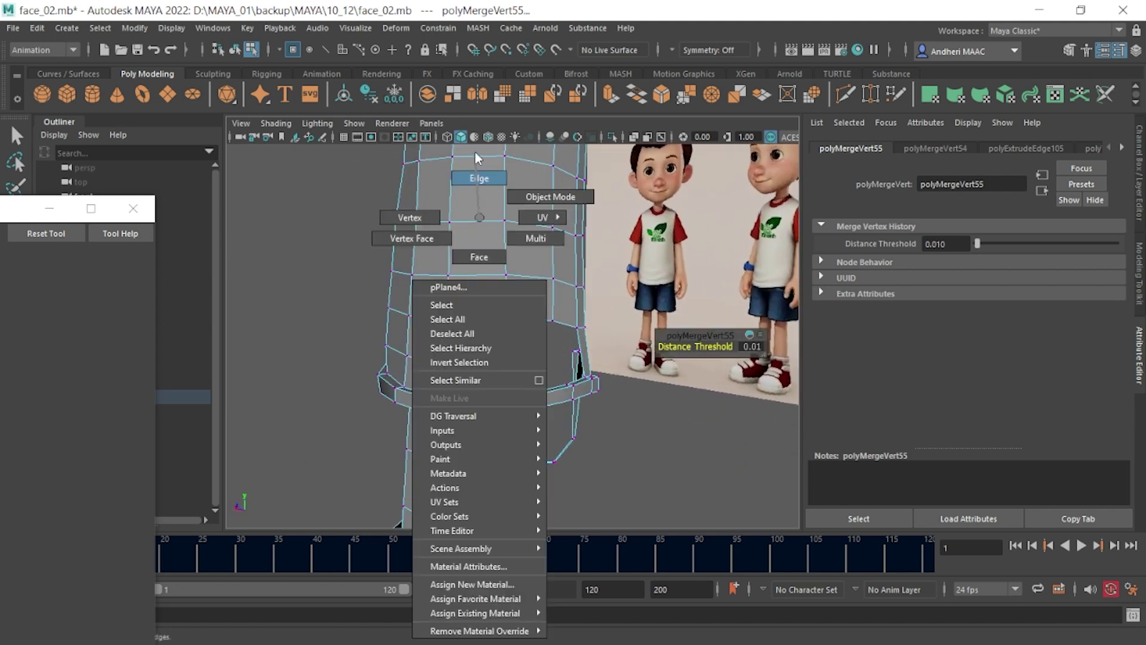
click(458, 412)
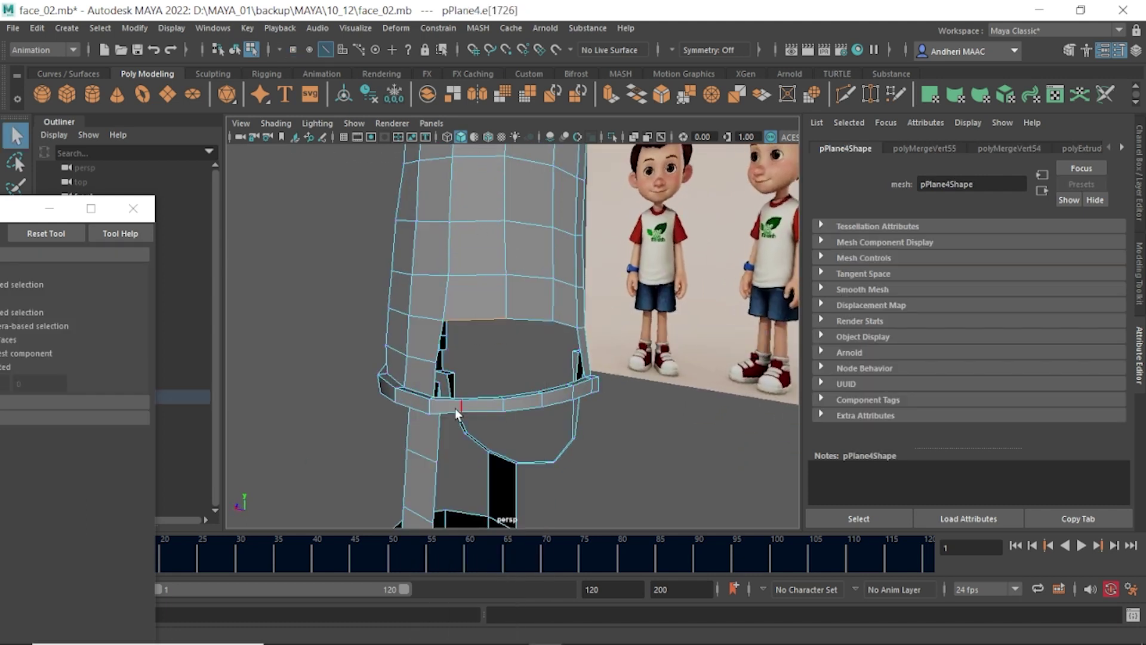
alt+drag(458, 412, 501, 422)
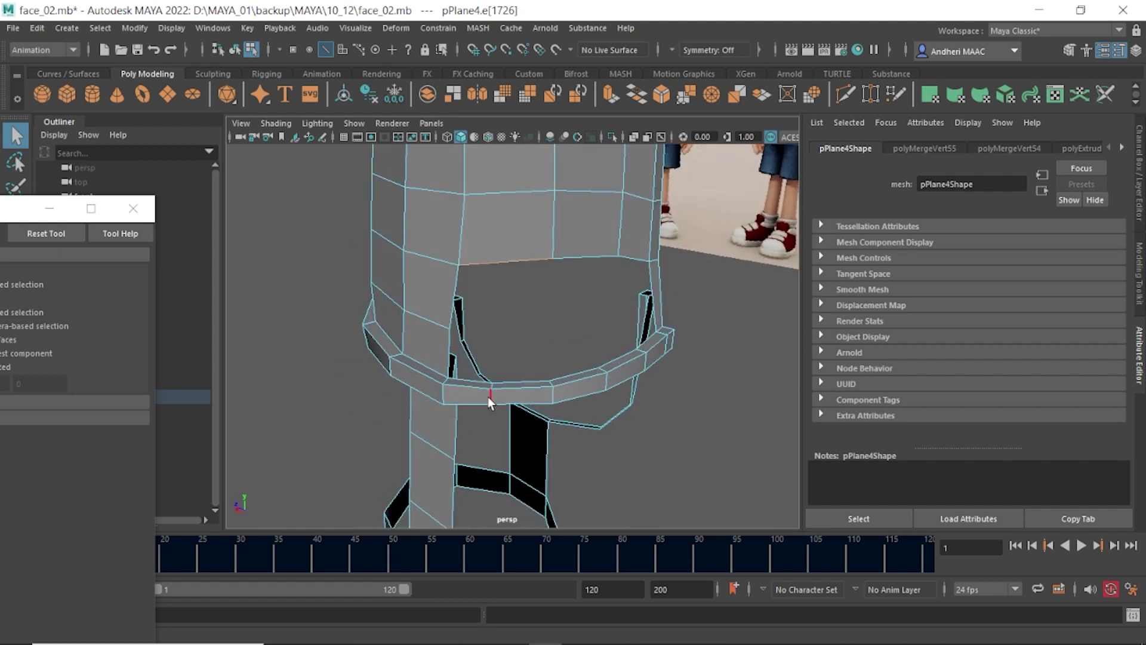
click(503, 391)
mouse_move(503, 393)
ctrl+right_down()
mouse_move(567, 425)
mouse_move(576, 412)
ctrl+right_up()
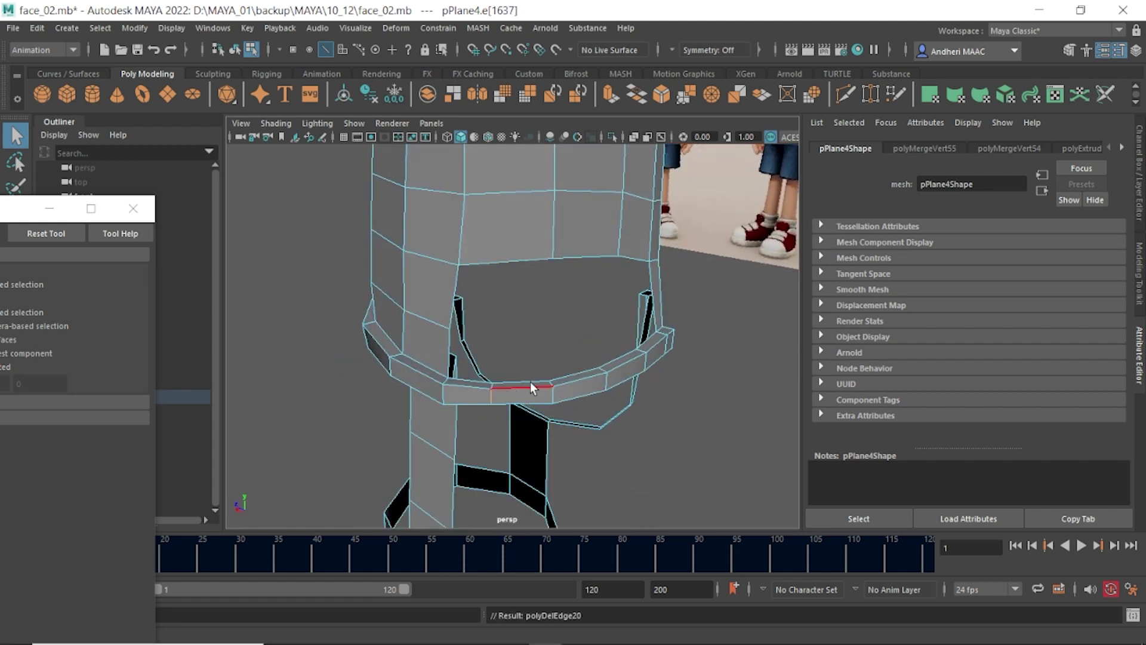
- Try Edit Edge Flow on the band's upper edge, then undo it
click(557, 374)
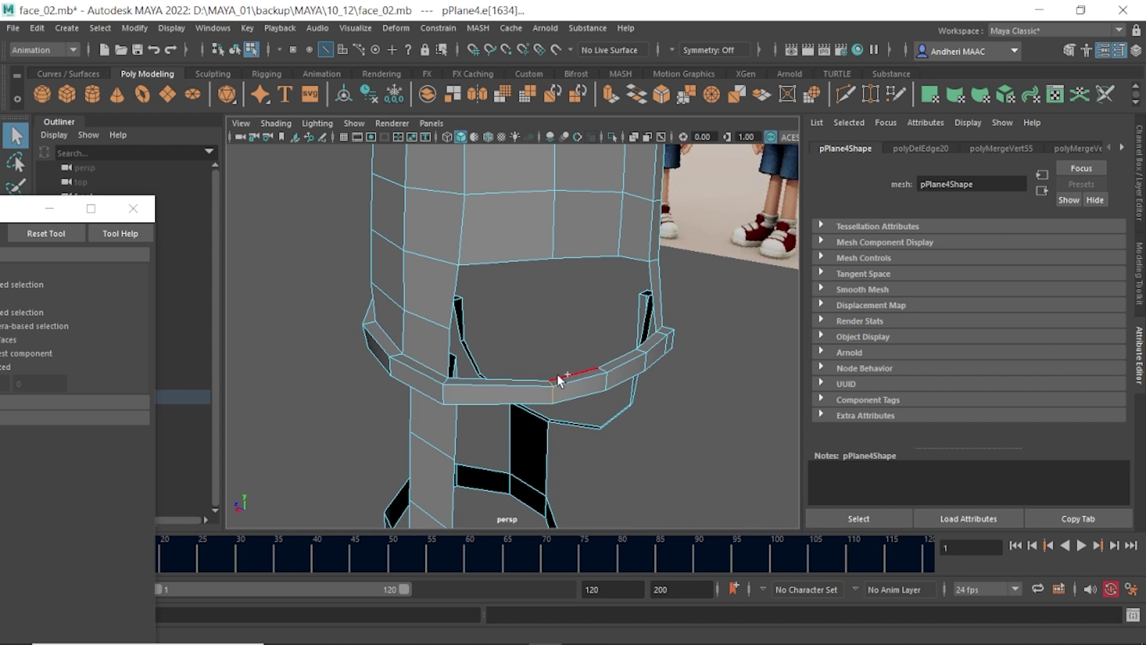
shift+right_drag(557, 374, 548, 512)
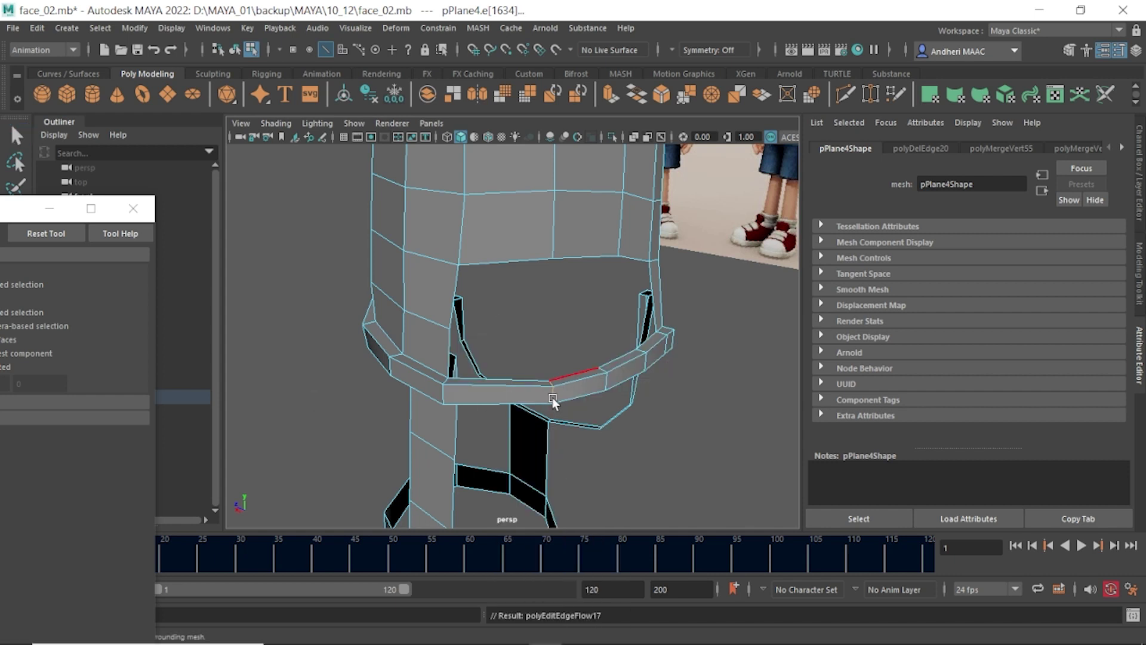
mouse_move(537, 401)
alt+mouse_down()
mouse_move(439, 396)
mouse_move(430, 313)
mouse_move(460, 346)
alt+mouse_up()
key(ctrl+z)
mouse_move(642, 376)
alt+mouse_down()
mouse_move(660, 396)
mouse_move(557, 396)
alt+mouse_up()
- Nudge the band's front vertex pair into place and return to object mode
key(w)
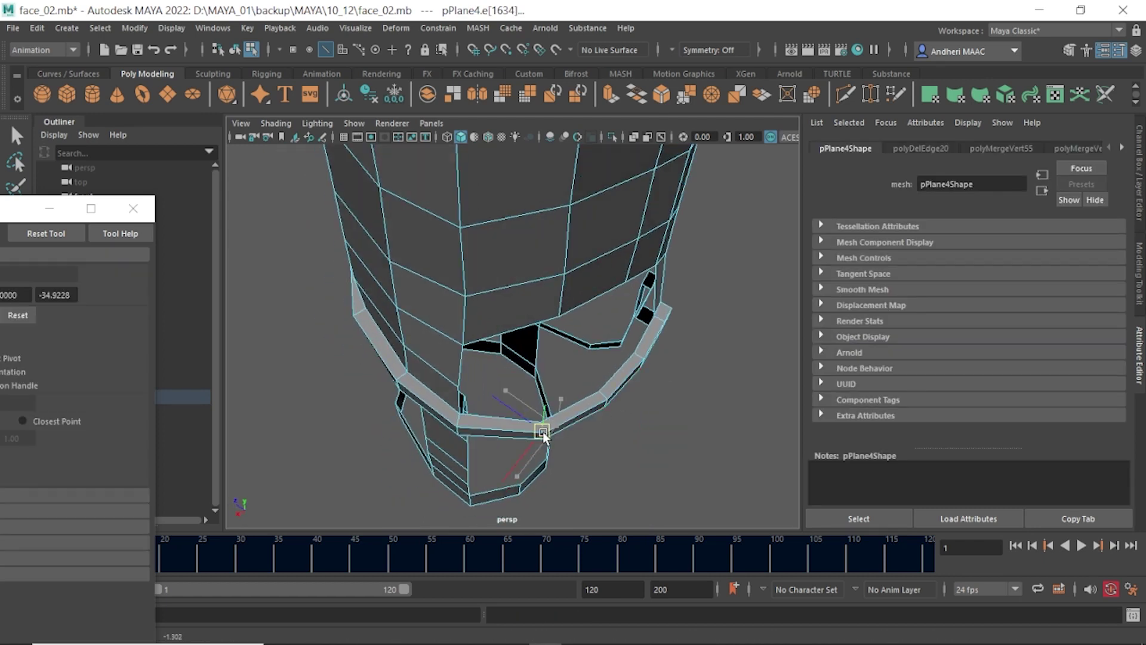
click(576, 421)
key(F9)
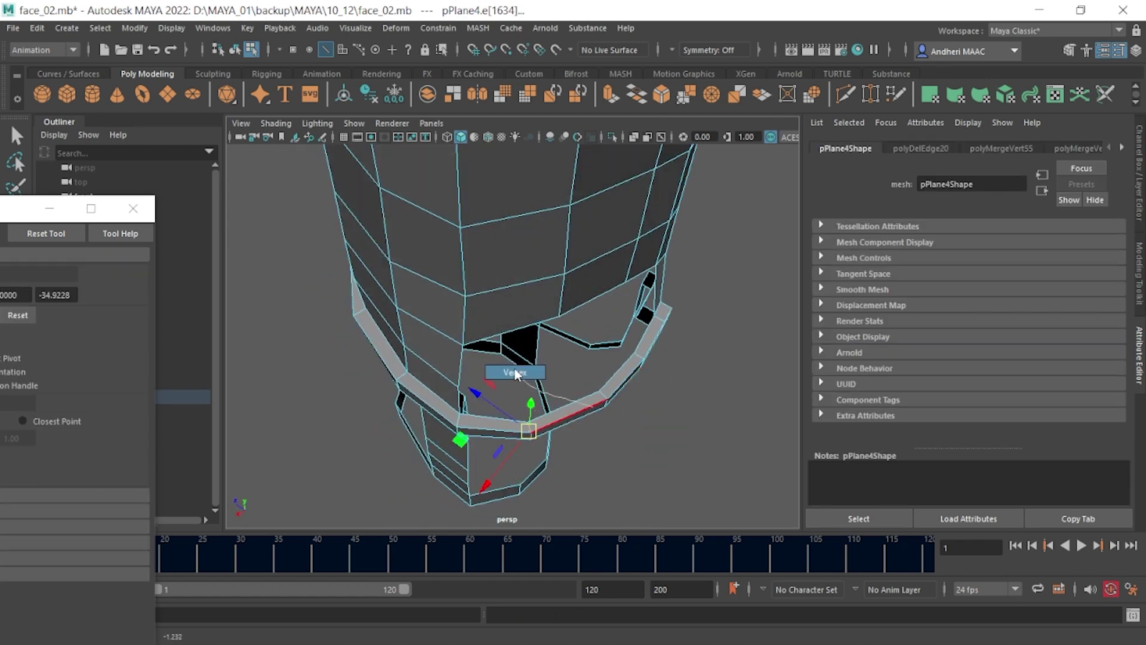
drag(564, 370, 619, 455)
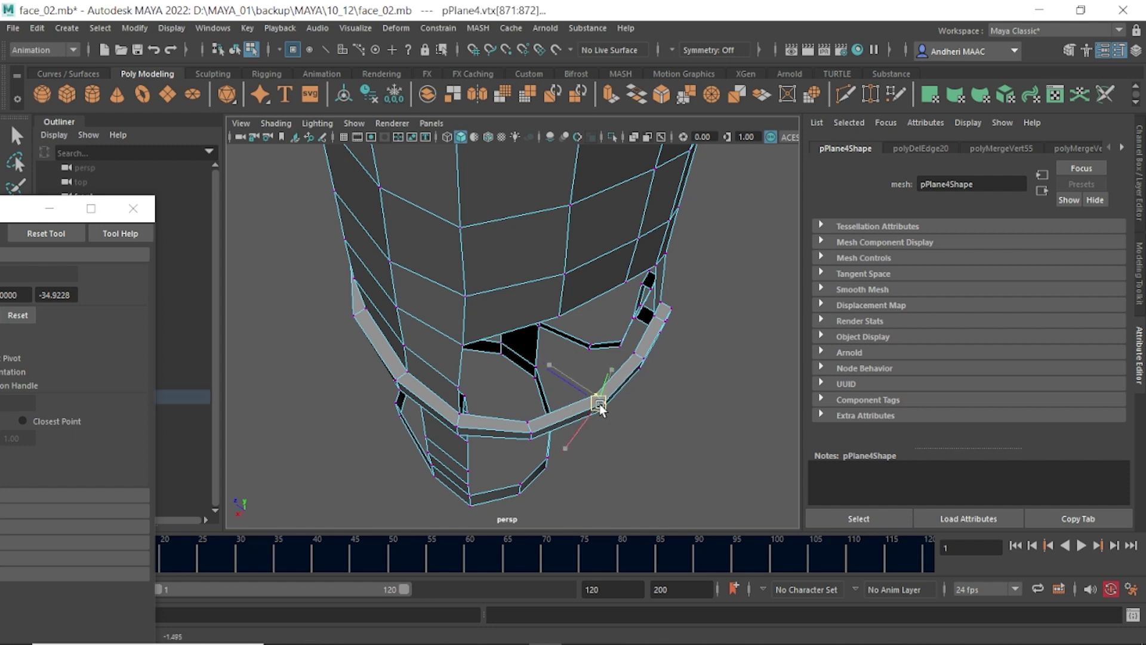
scroll(599, 404, down, 3)
scroll(614, 363, down, 3)
key(F8)
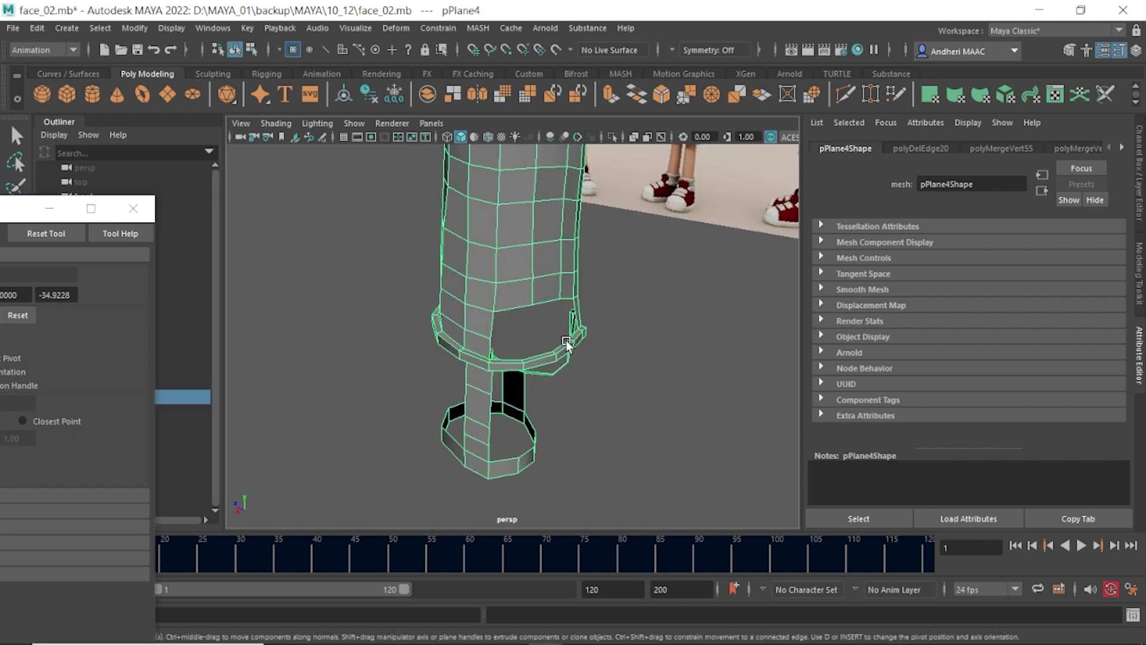
- Zoom out to the whole character and references, and save the scene
scroll(576, 212, down, 5)
scroll(1053, 288, down, 5)
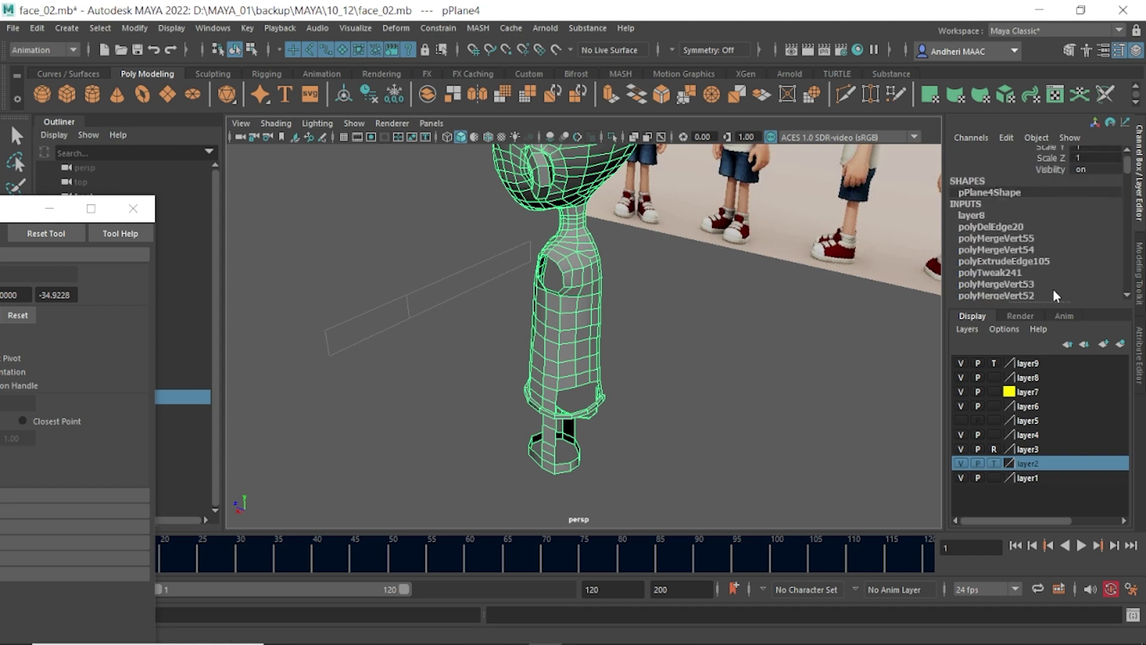
scroll(1063, 247, down, 5)
scroll(1077, 233, down, 5)
scroll(1077, 251, down, 5)
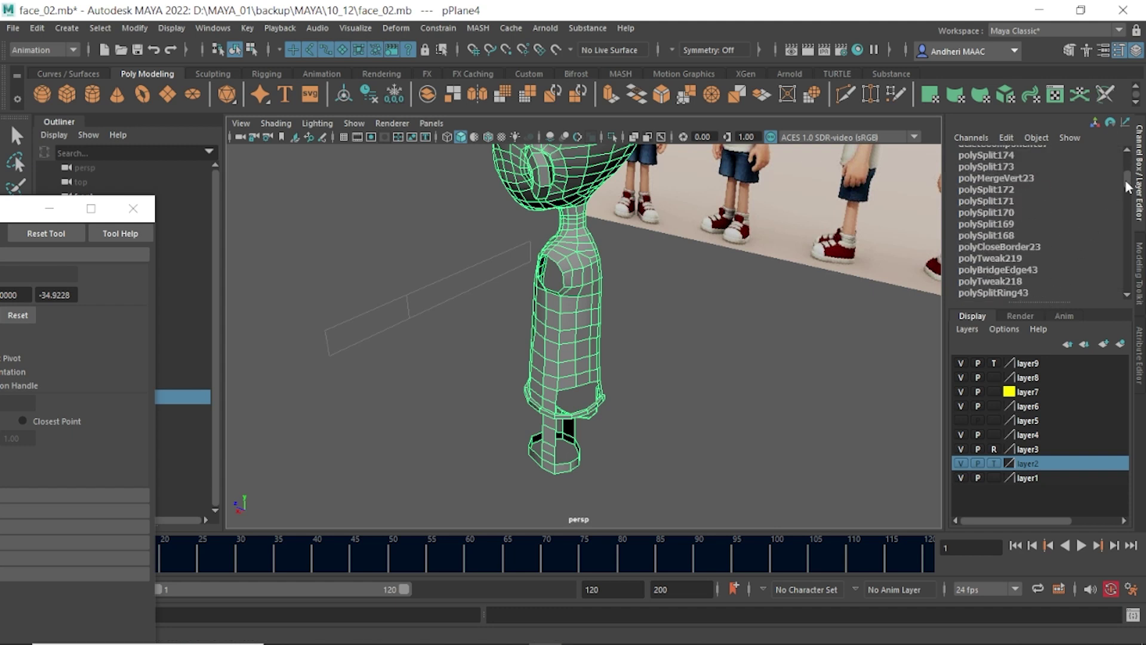
mouse_move(1128, 187)
mouse_down()
mouse_move(1128, 281)
mouse_move(1140, 72)
mouse_up()
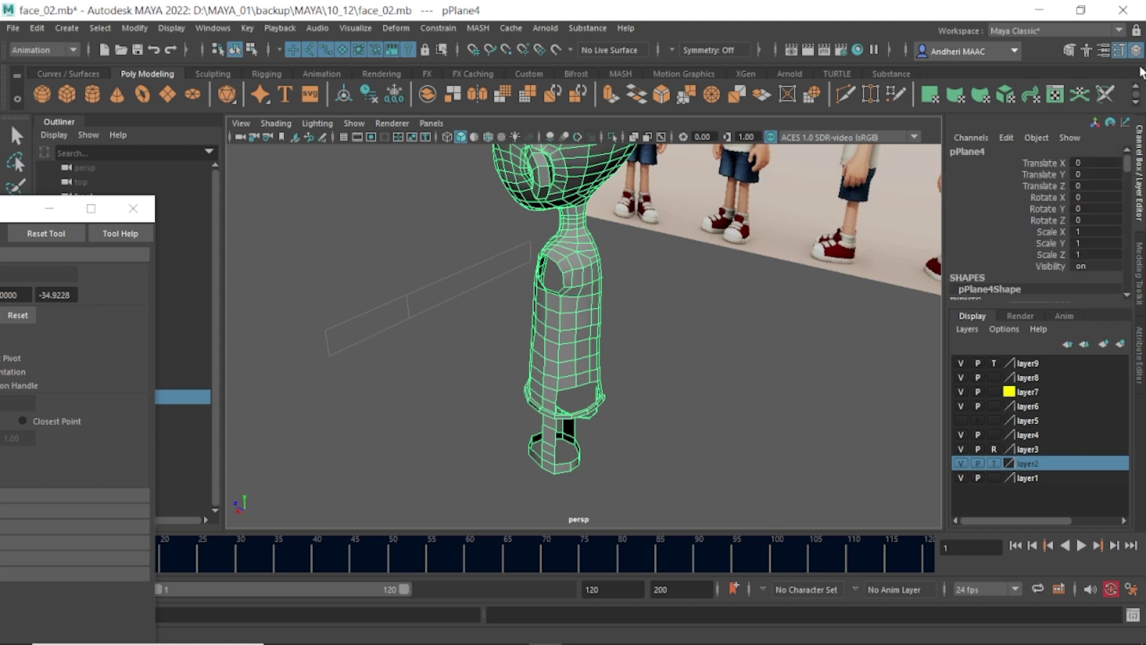
alt+drag(533, 337, 696, 332)
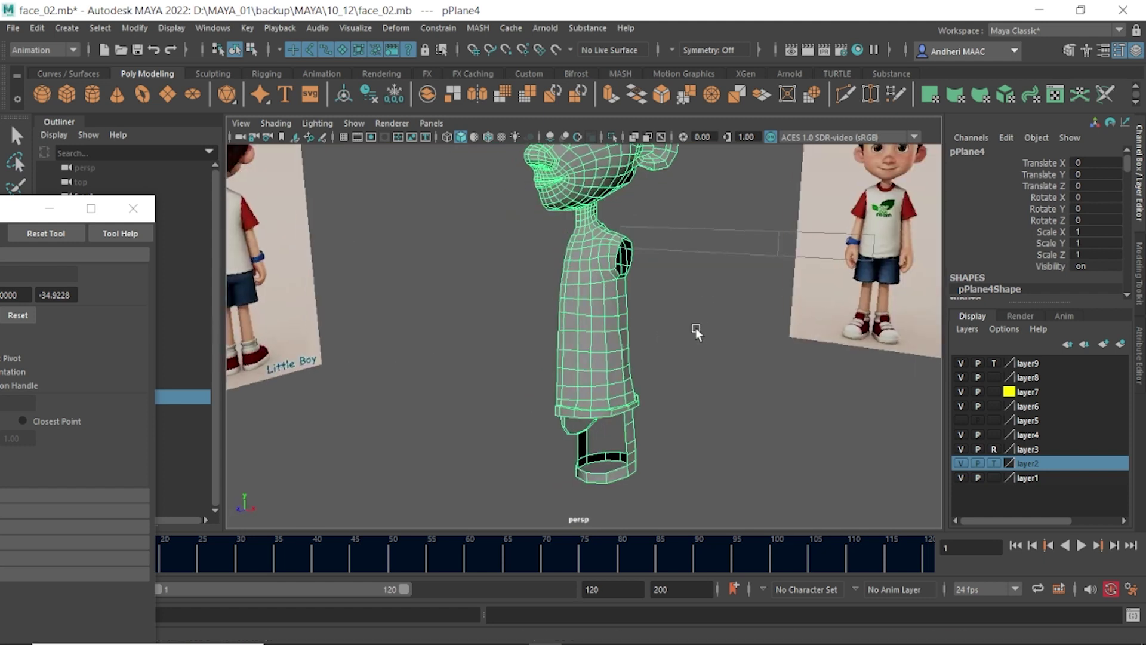
scroll(696, 333, down, 3)
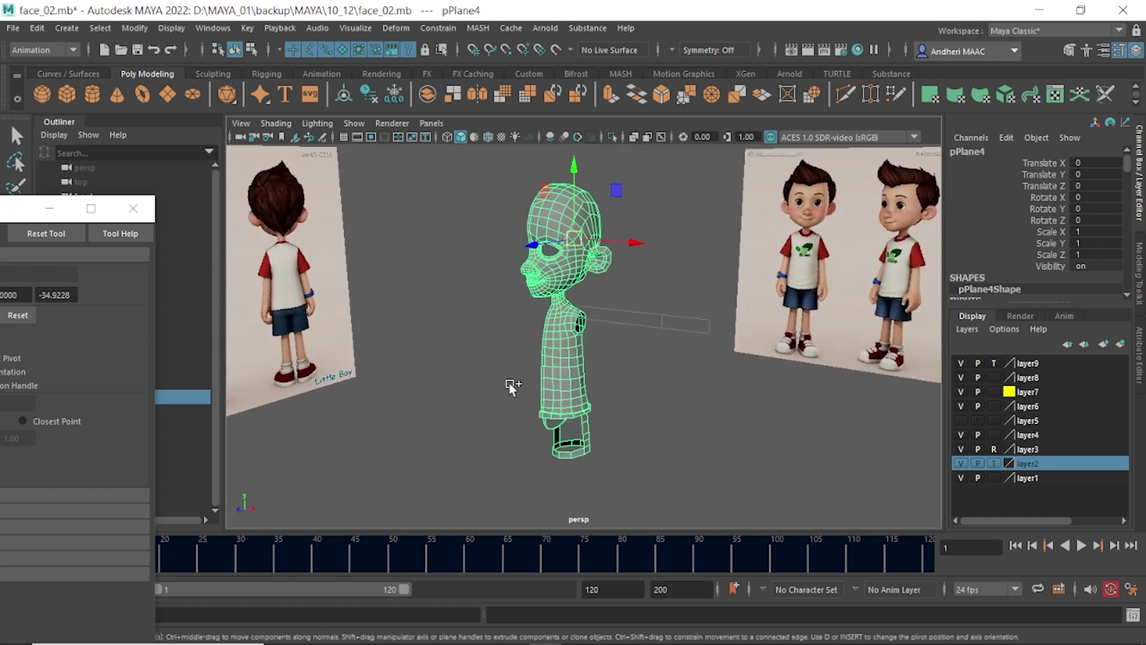
key(ctrl+s)
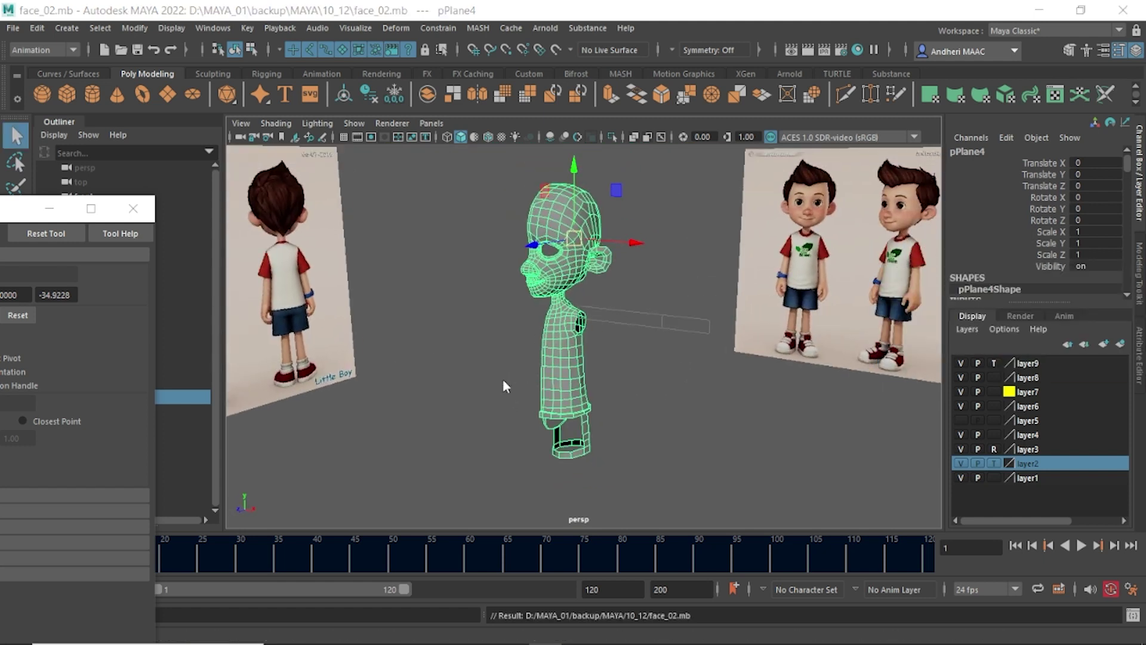
- Save a new version of the scene as face_03.mb
key(ctrl+shift+s)
click(293, 349)
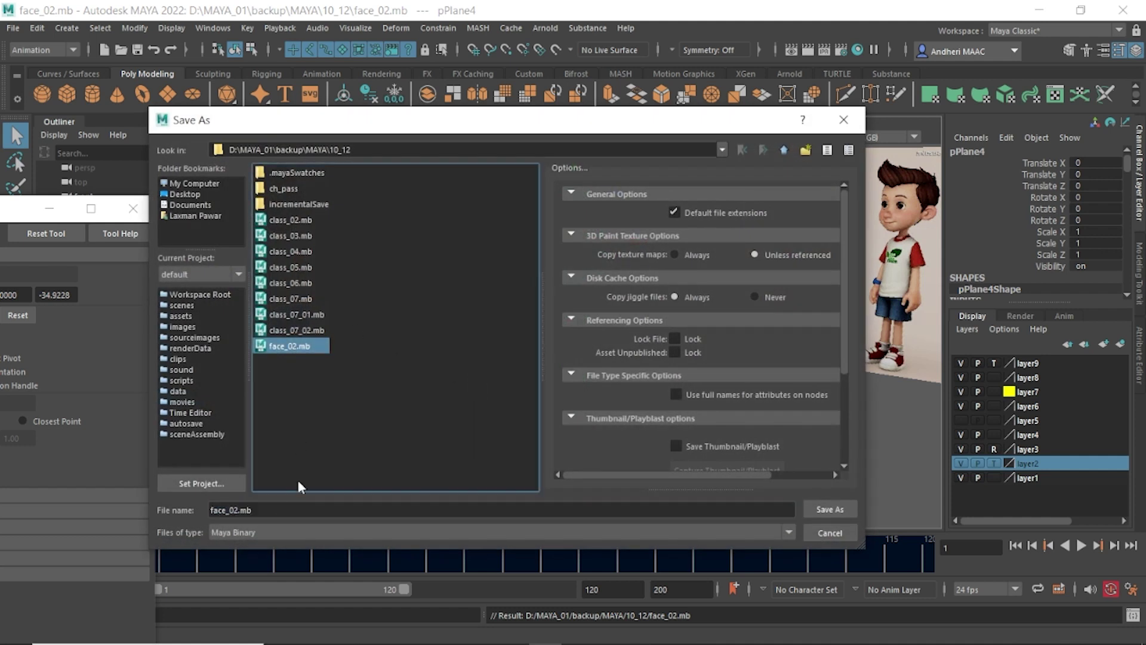
click(239, 511)
key(BackSpace)
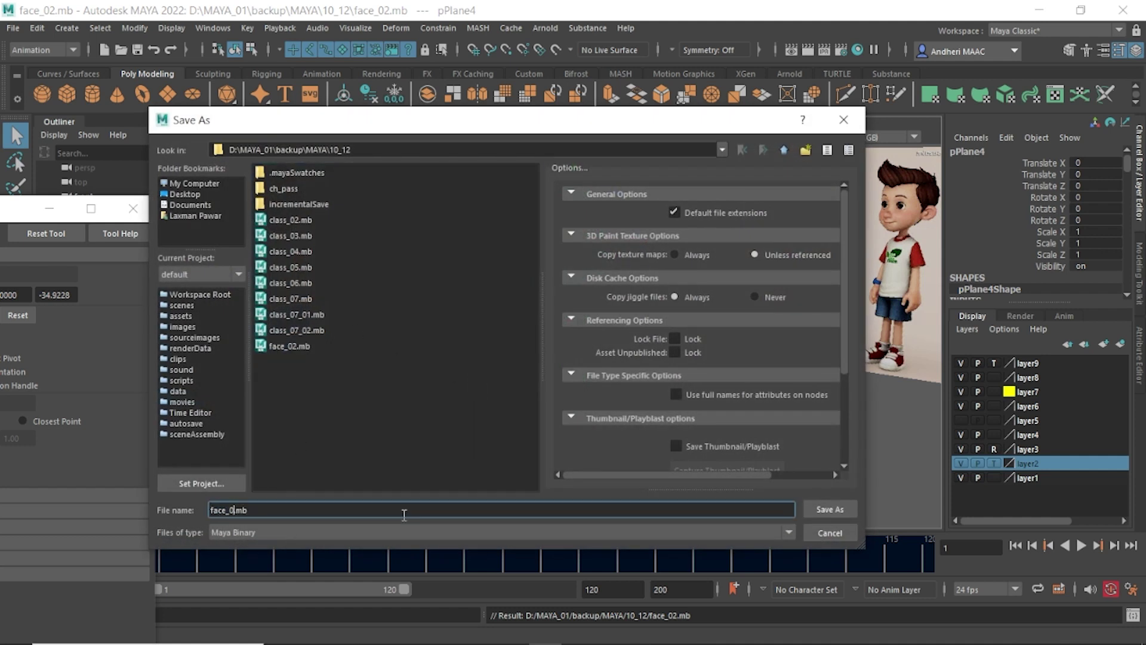
text(3)
key(Return)
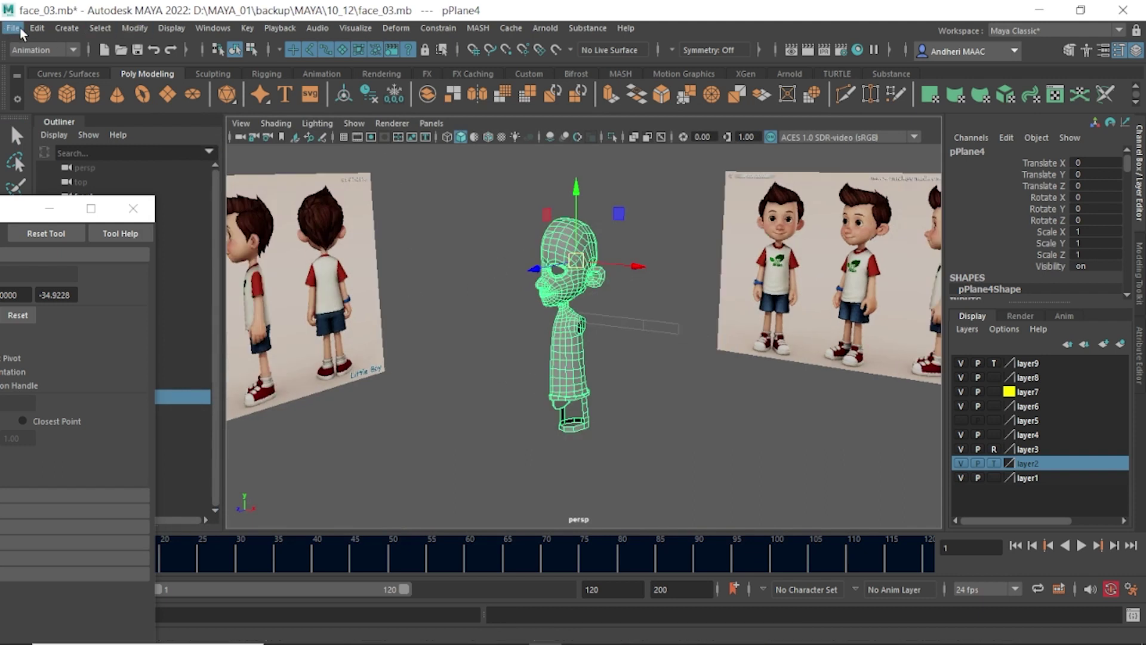
- Delete the mesh's construction history via Delete by Type > History
click(37, 28)
mouse_move(78, 196)
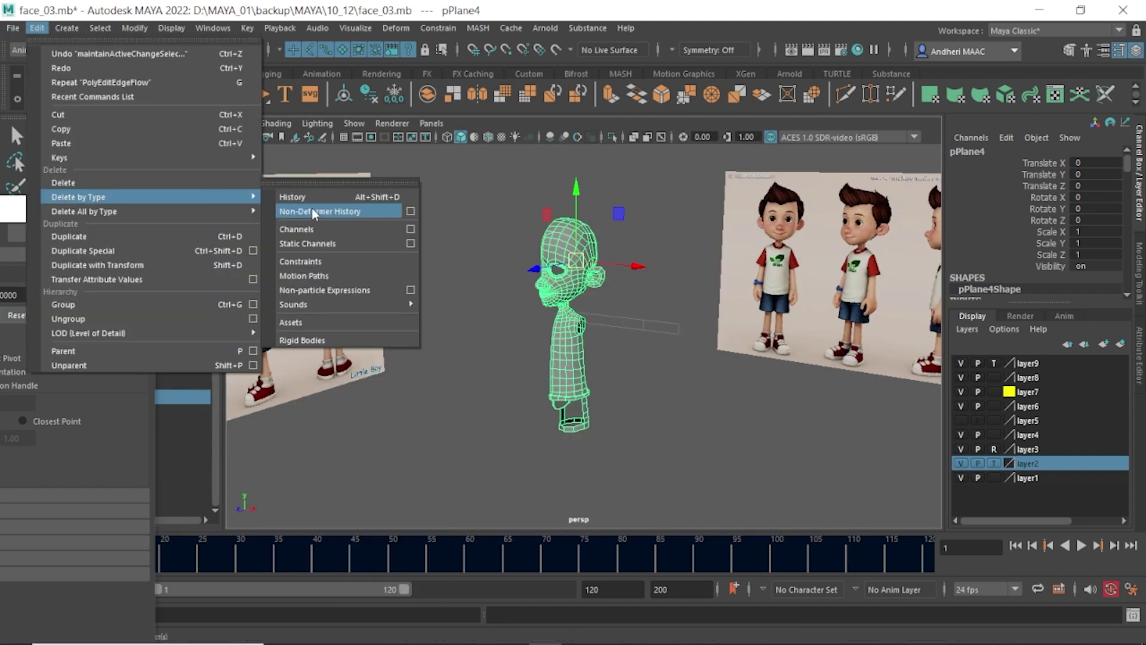
click(311, 197)
mouse_move(597, 281)
alt+mouse_down()
mouse_move(648, 284)
mouse_move(637, 306)
mouse_move(793, 328)
mouse_move(716, 392)
alt+mouse_up()
scroll(653, 321, up, 5)
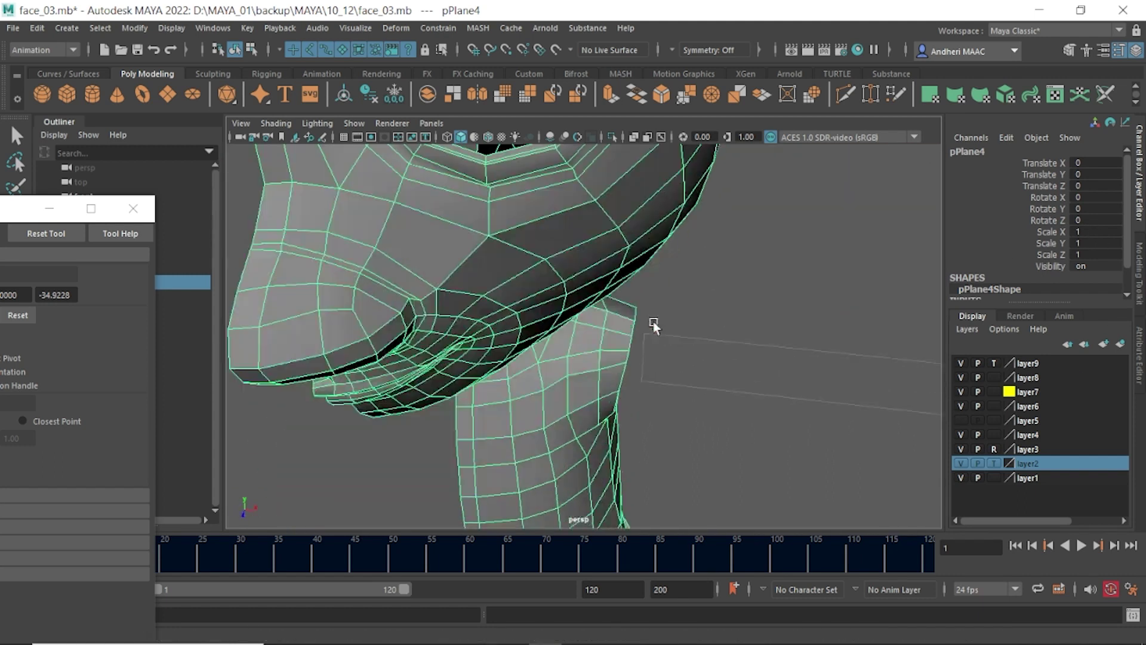
scroll(653, 322, down, 5)
scroll(636, 321, up, 5)
- Cap the open border at the shirt's hem with a new face
mouse_move(635, 322)
alt+mouse_down()
mouse_move(510, 341)
mouse_move(532, 371)
mouse_move(486, 370)
alt+mouse_up()
scroll(499, 371, up, 3)
click(486, 369)
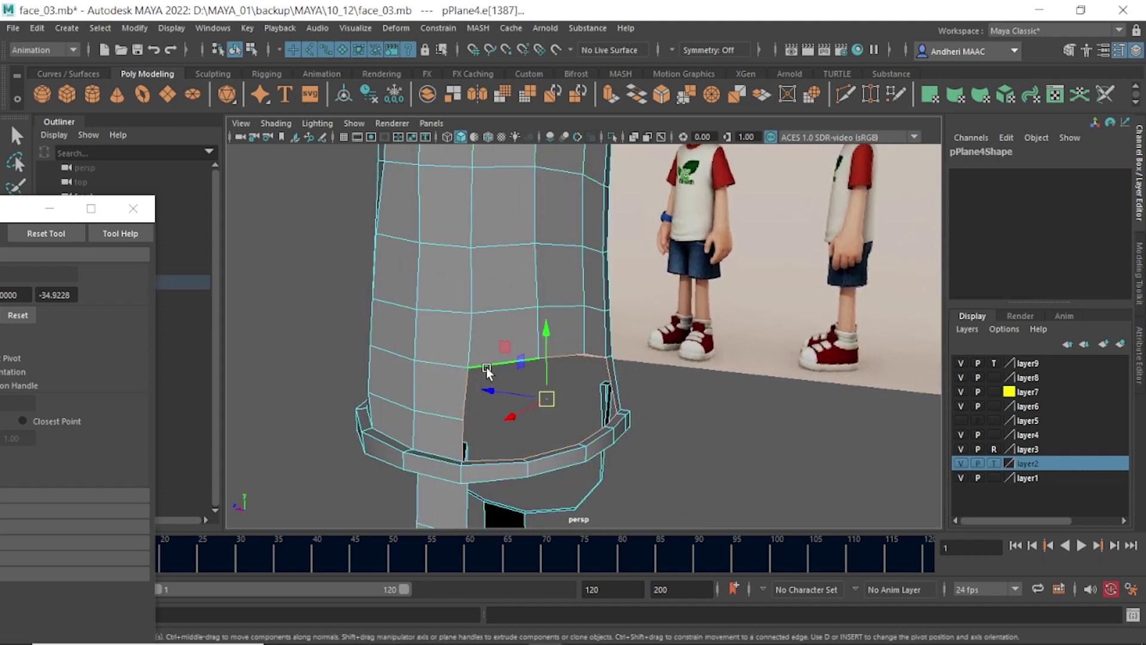
shift+right_drag(487, 371, 570, 542)
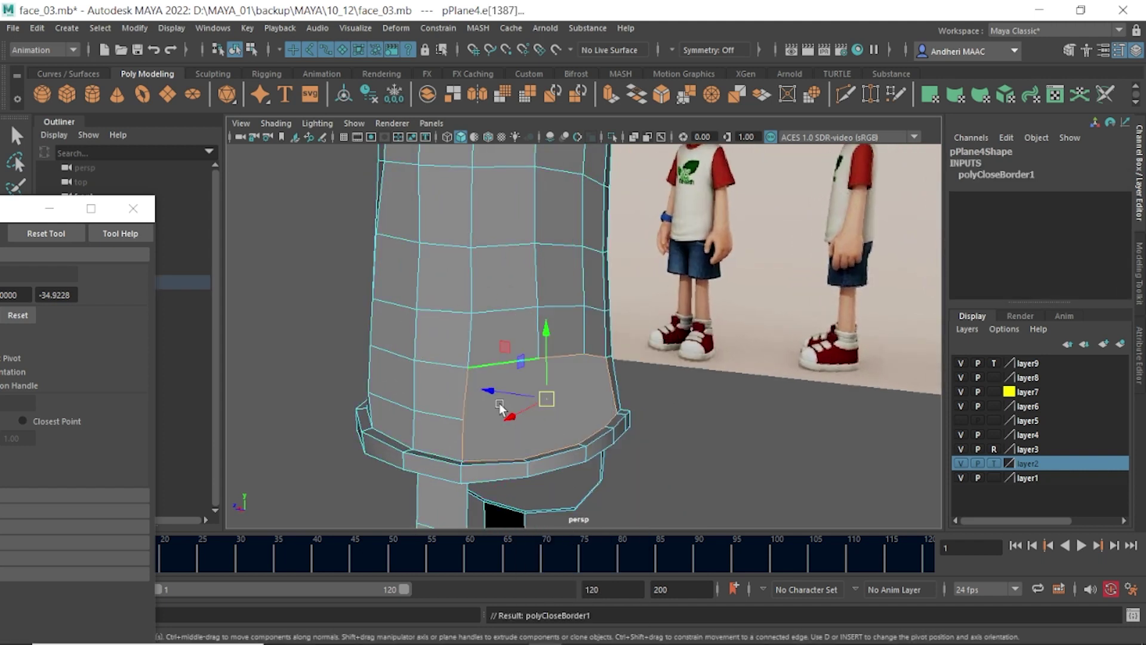
key(F8)
alt+drag(501, 409, 532, 388)
shift+right_drag(520, 239, 444, 251)
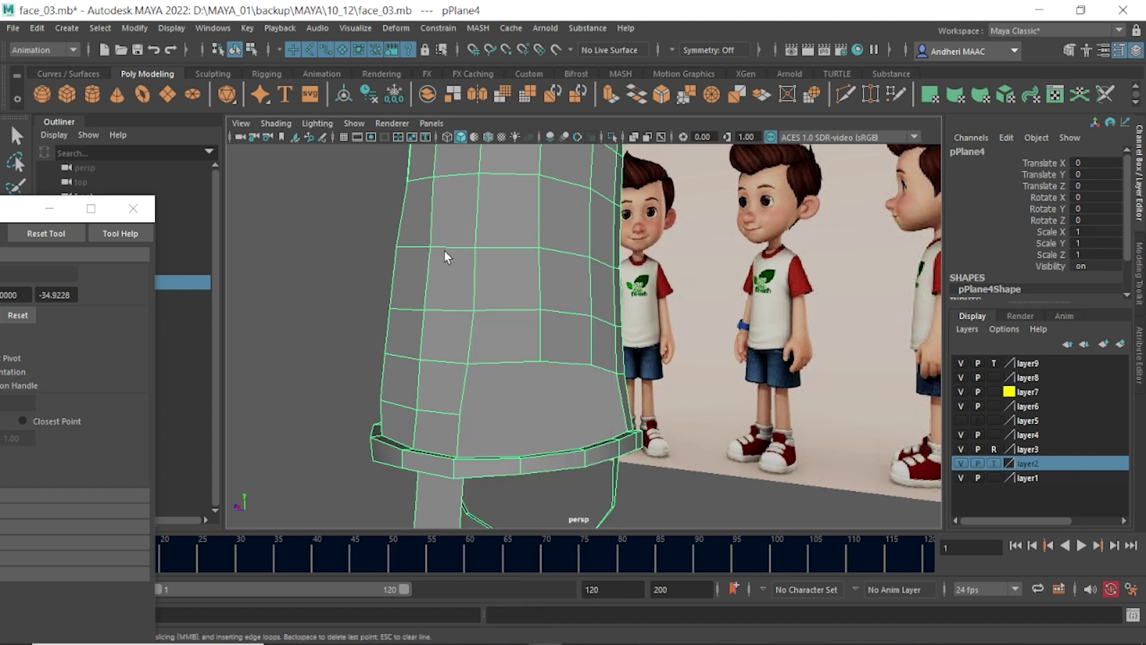
- Multi-cut a new edge path across the lower panel, running up from the hem band
click(459, 414)
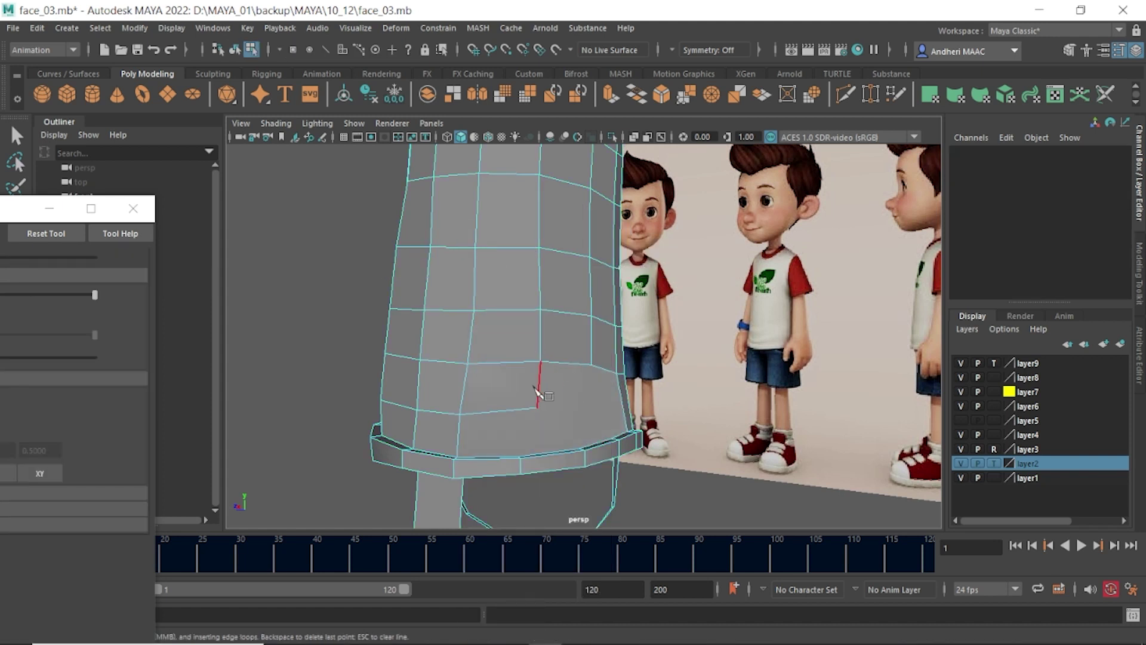
click(537, 408)
click(591, 406)
mouse_move(696, 435)
alt+mouse_down()
mouse_move(604, 435)
mouse_move(758, 430)
alt+mouse_up()
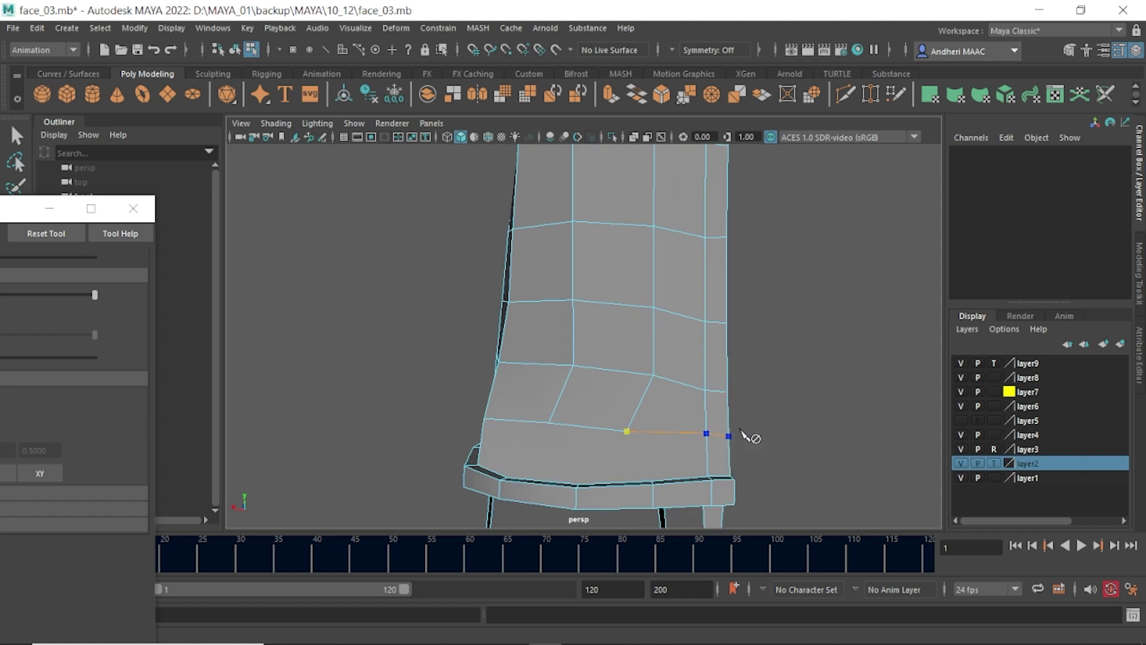
mouse_move(481, 358)
alt+mouse_down()
mouse_move(574, 427)
mouse_move(643, 435)
mouse_move(613, 439)
alt+mouse_up()
click(605, 395)
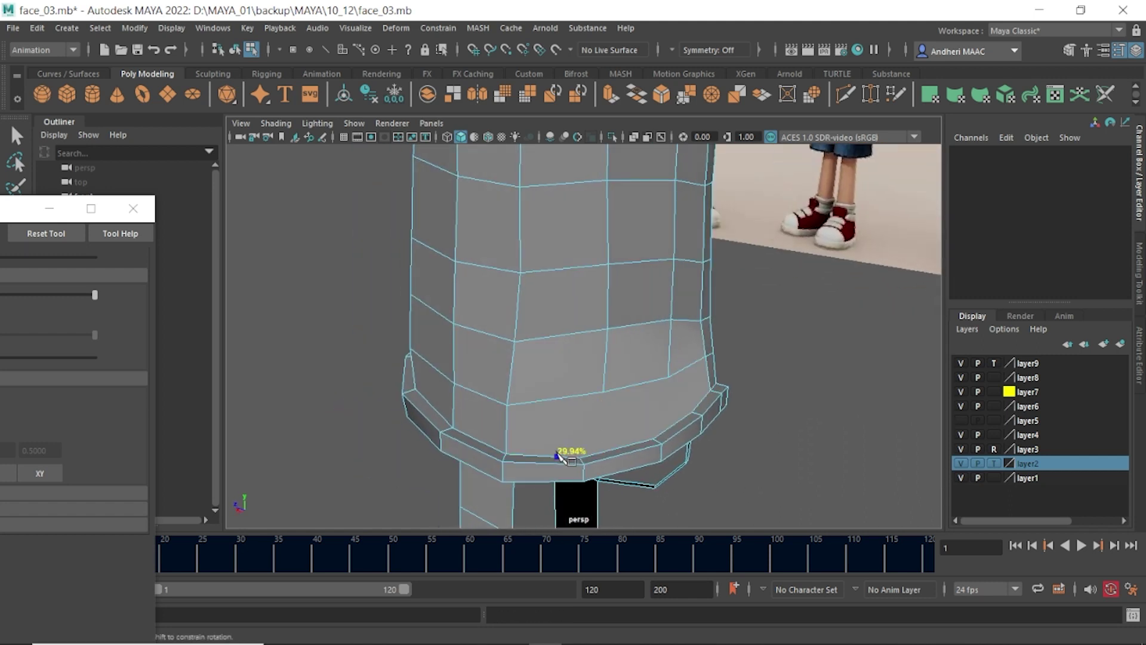
click(579, 457)
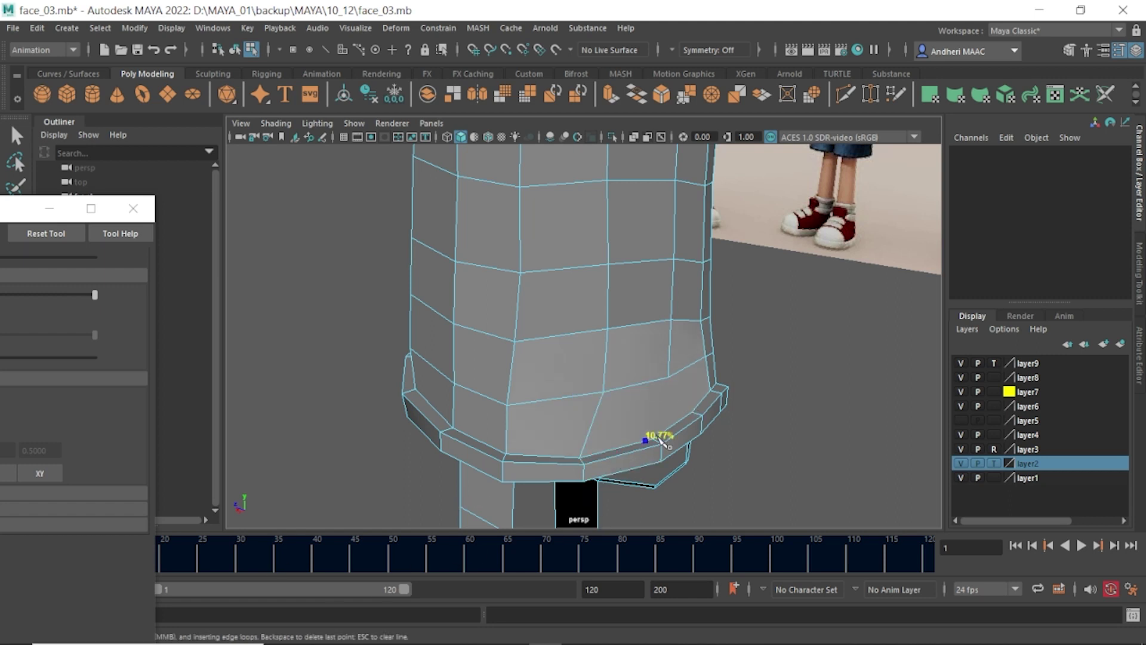
click(712, 376)
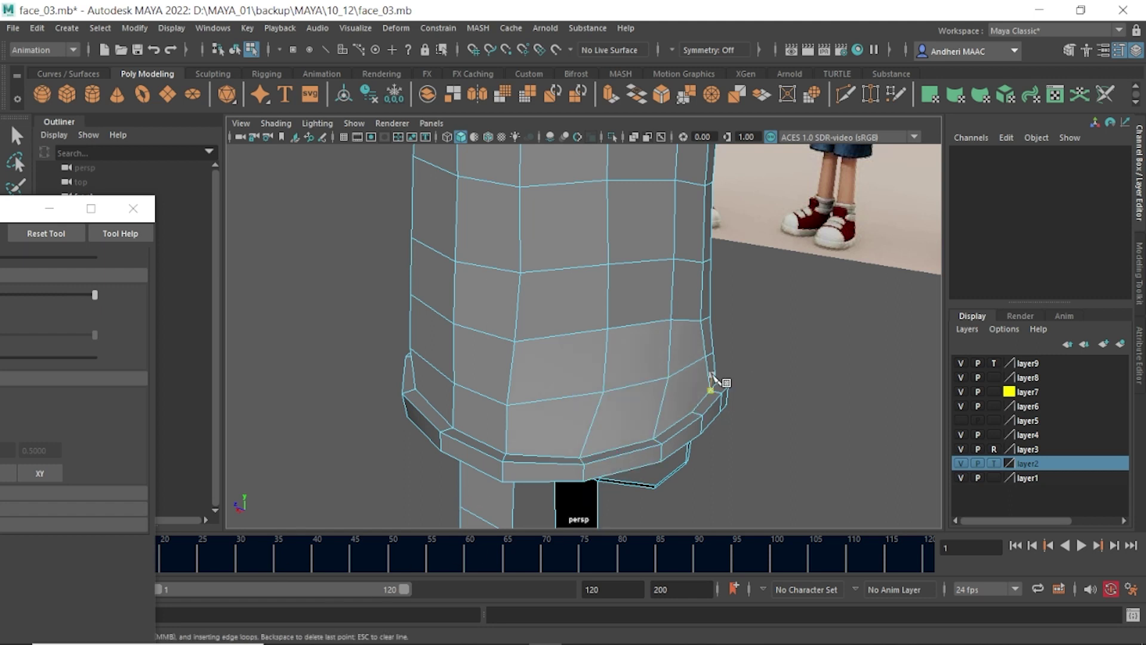
mouse_move(681, 408)
alt+mouse_down()
mouse_move(717, 377)
mouse_move(617, 358)
mouse_move(606, 416)
alt+mouse_up()
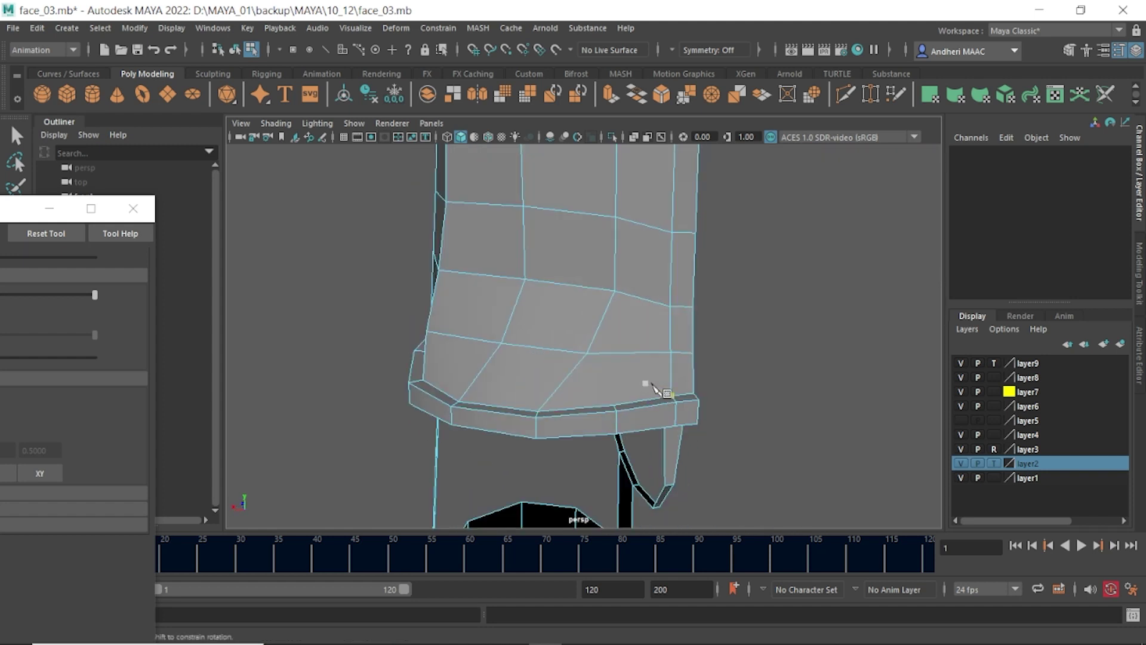
mouse_move(651, 331)
alt+mouse_down()
mouse_move(621, 335)
mouse_move(607, 368)
mouse_move(639, 397)
alt+mouse_up()
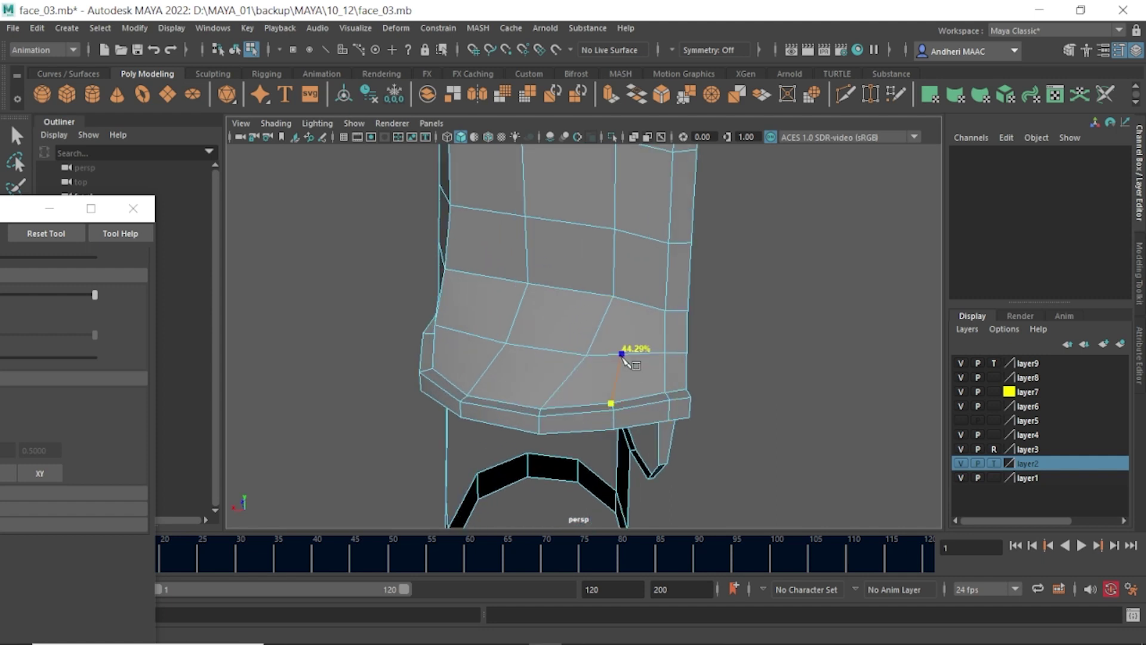
alt+drag(675, 241, 622, 397)
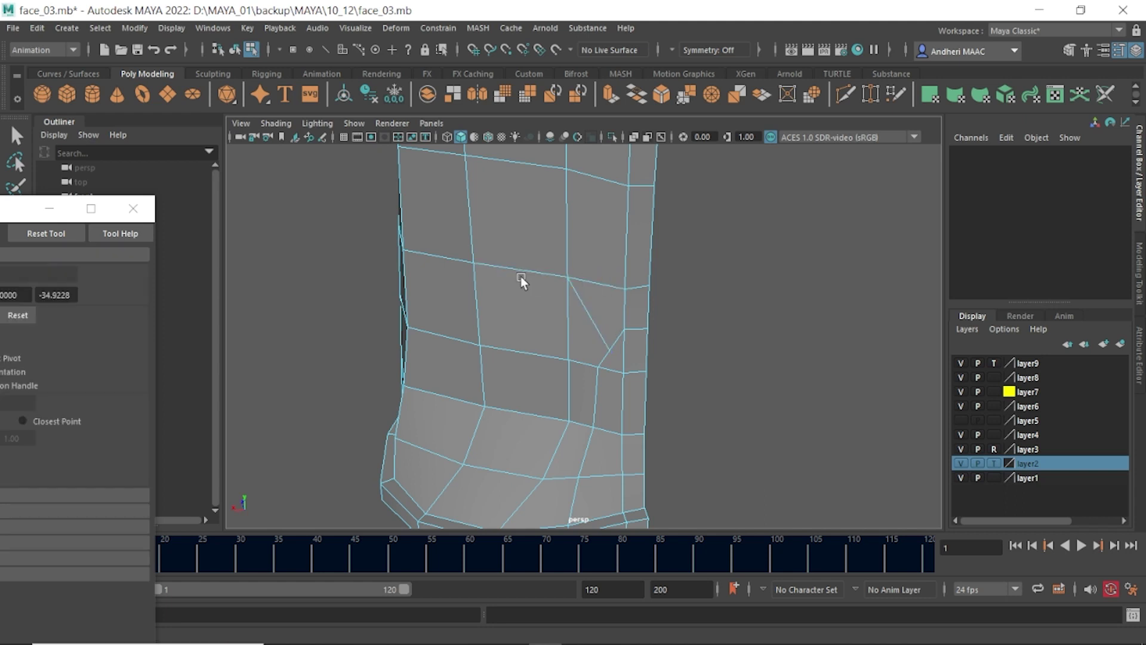
- Commit the new hem cut and move its stray vertex up and to the left
click(609, 357)
key(Return)
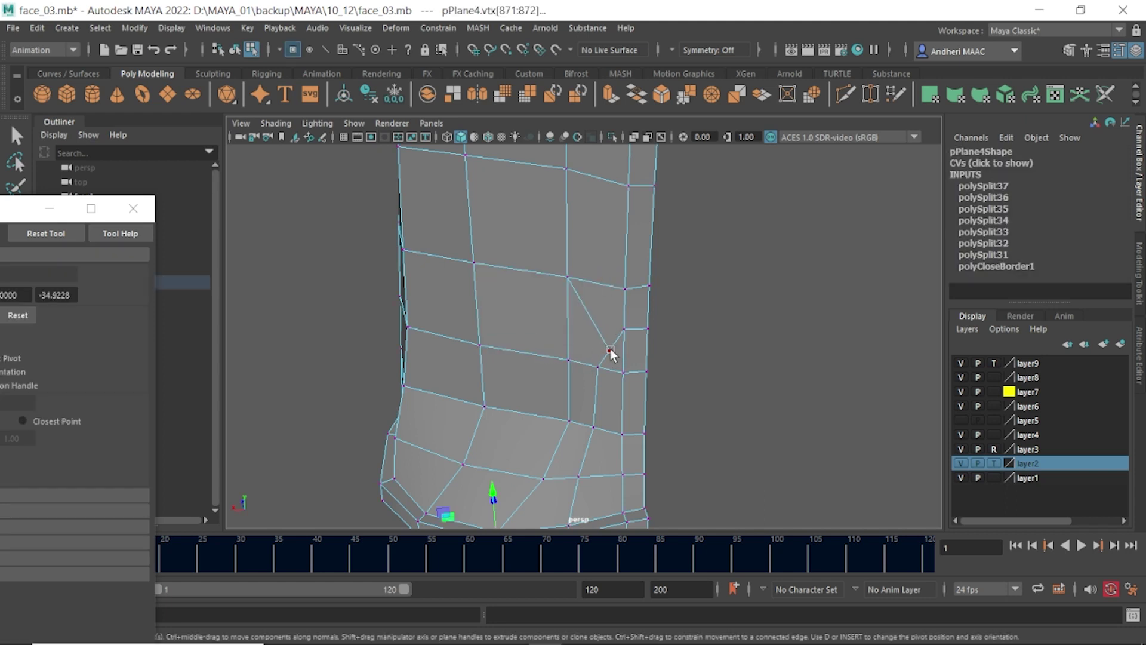
click(609, 353)
mouse_move(616, 353)
mouse_down()
mouse_move(604, 335)
mouse_move(609, 279)
mouse_move(732, 276)
mouse_move(664, 386)
mouse_move(597, 292)
mouse_move(586, 256)
mouse_move(597, 269)
mouse_move(585, 304)
mouse_move(594, 374)
mouse_move(497, 305)
mouse_move(413, 284)
mouse_move(589, 302)
mouse_move(588, 344)
mouse_up()
click(506, 303)
- Nudge the remaining cut-area vertices into clean positions near the hem
scroll(576, 340, up, 2)
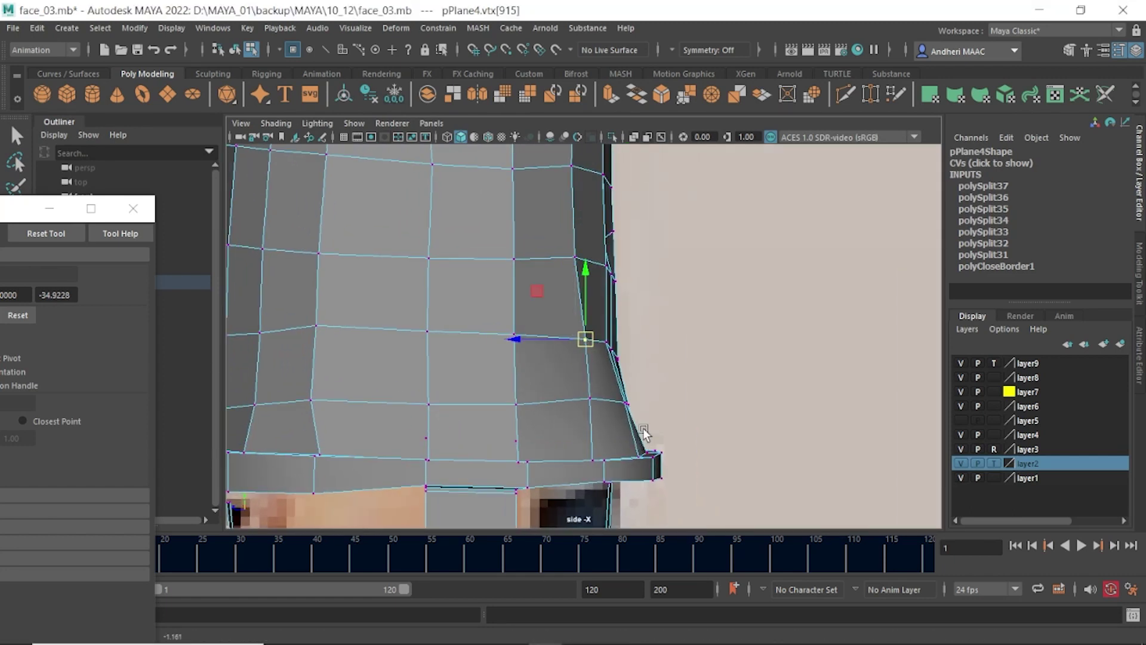
drag(643, 433, 589, 468)
scroll(633, 414, down, 3)
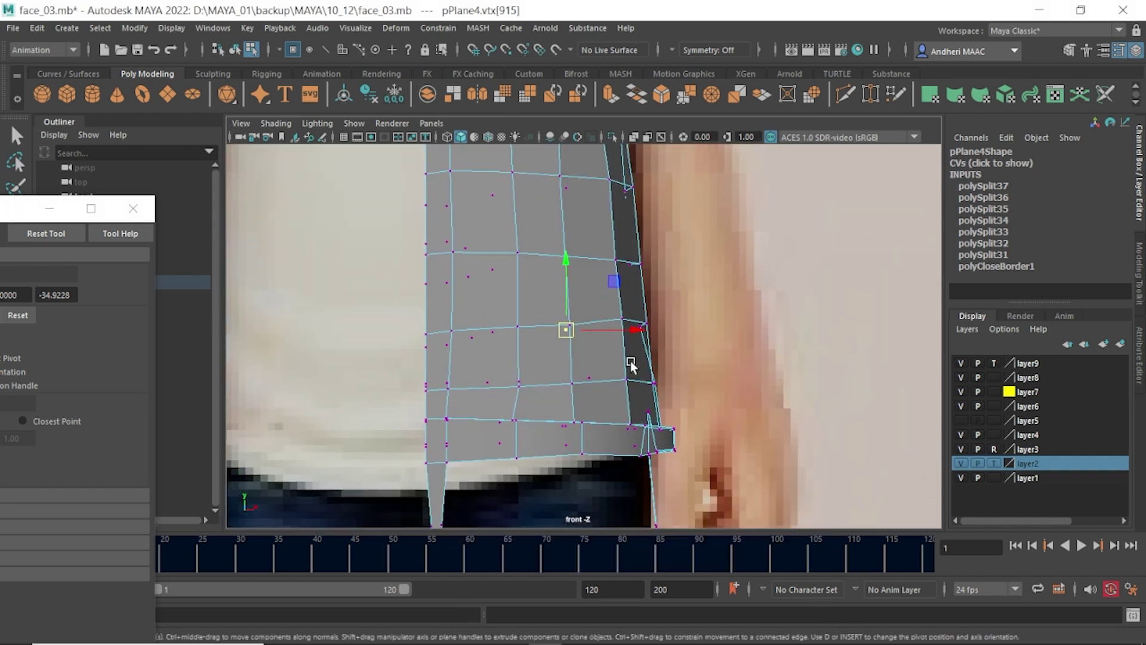
scroll(713, 399, up, 2)
drag(707, 367, 702, 355)
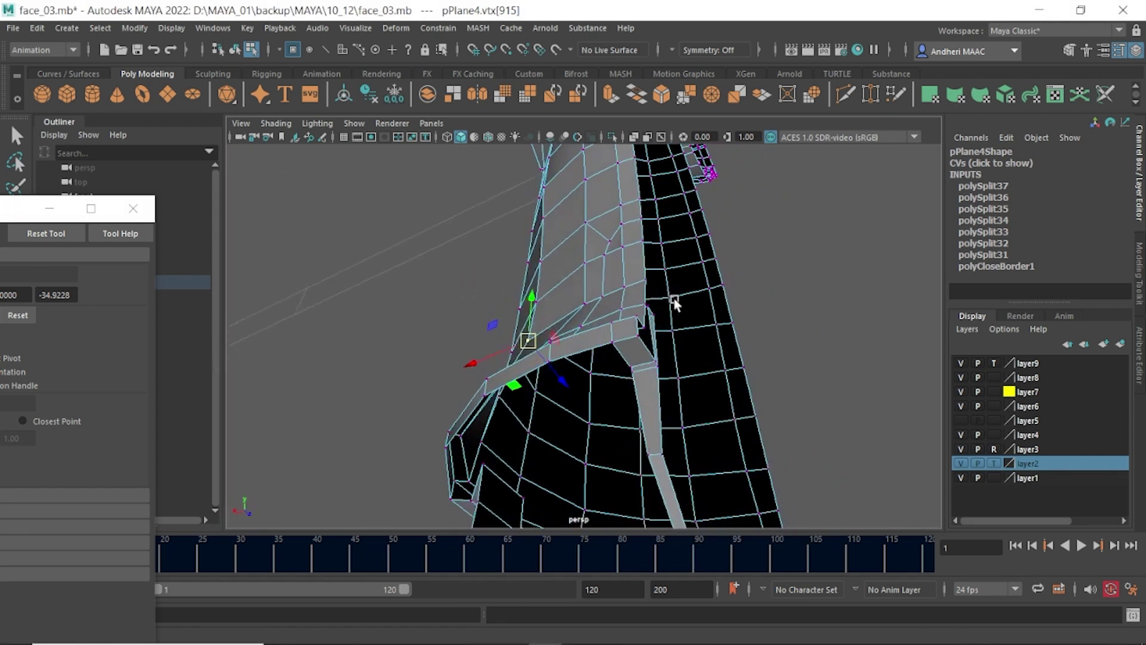
mouse_move(675, 303)
alt+mouse_down()
mouse_move(719, 263)
mouse_move(852, 306)
mouse_move(897, 338)
mouse_move(896, 378)
mouse_move(822, 425)
mouse_move(742, 440)
mouse_move(523, 272)
mouse_move(456, 342)
mouse_move(500, 321)
mouse_move(506, 245)
alt+mouse_up()
click(512, 241)
click(515, 245)
mouse_move(492, 327)
mouse_down()
mouse_move(476, 325)
mouse_move(614, 358)
mouse_move(575, 294)
mouse_move(597, 310)
mouse_up()
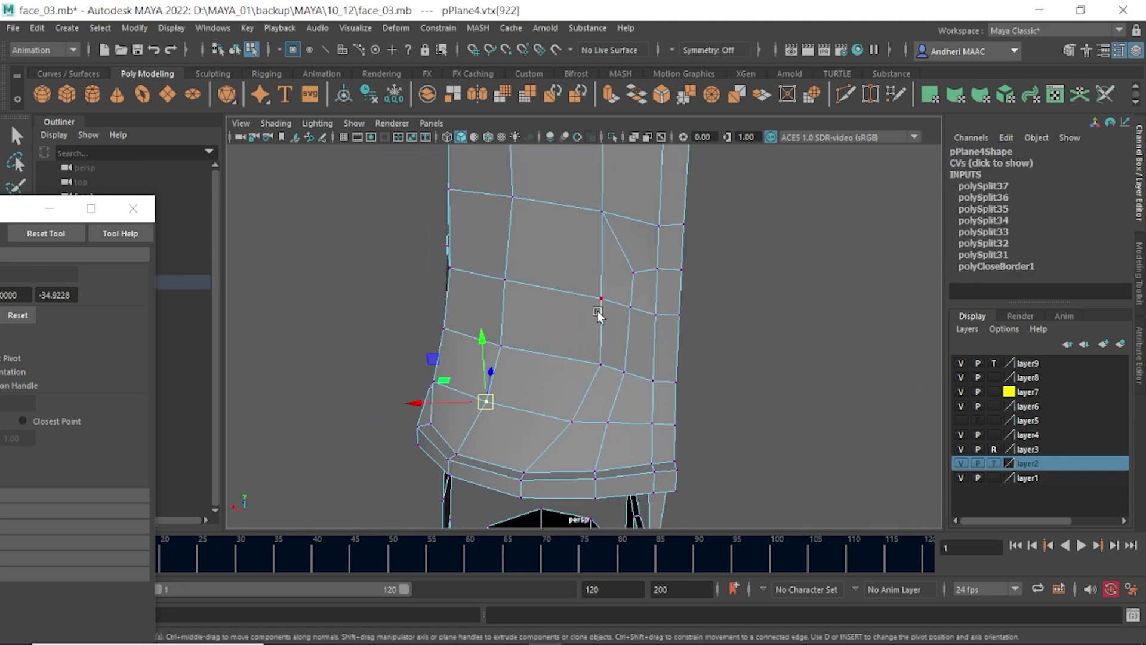
- Apply Edit Edge Flow to two pairs of vertical hem edges, then nudge one edge left
key(F10)
click(599, 226)
shift+click(598, 370)
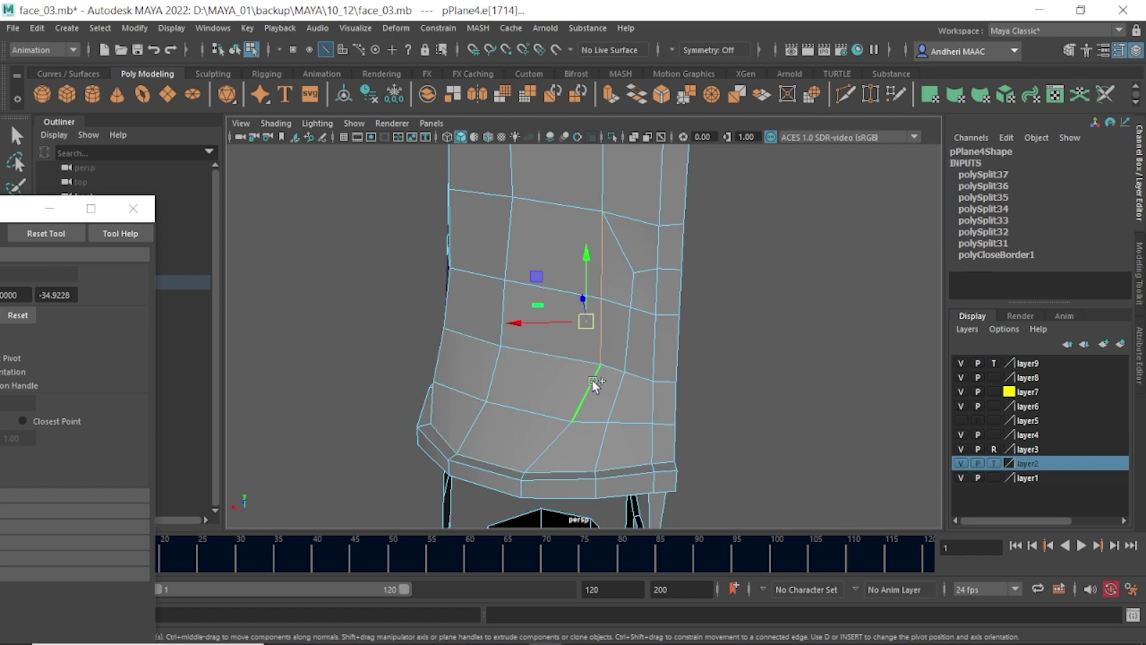
shift+right_drag(616, 289, 597, 431)
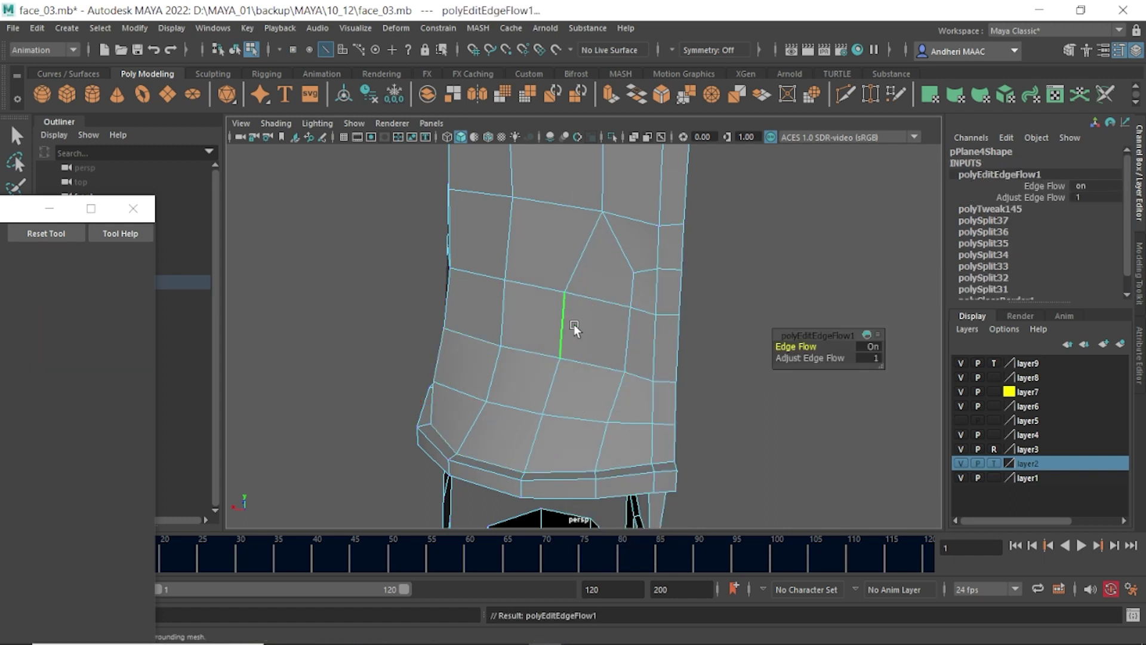
alt+drag(576, 327, 557, 242)
click(618, 267)
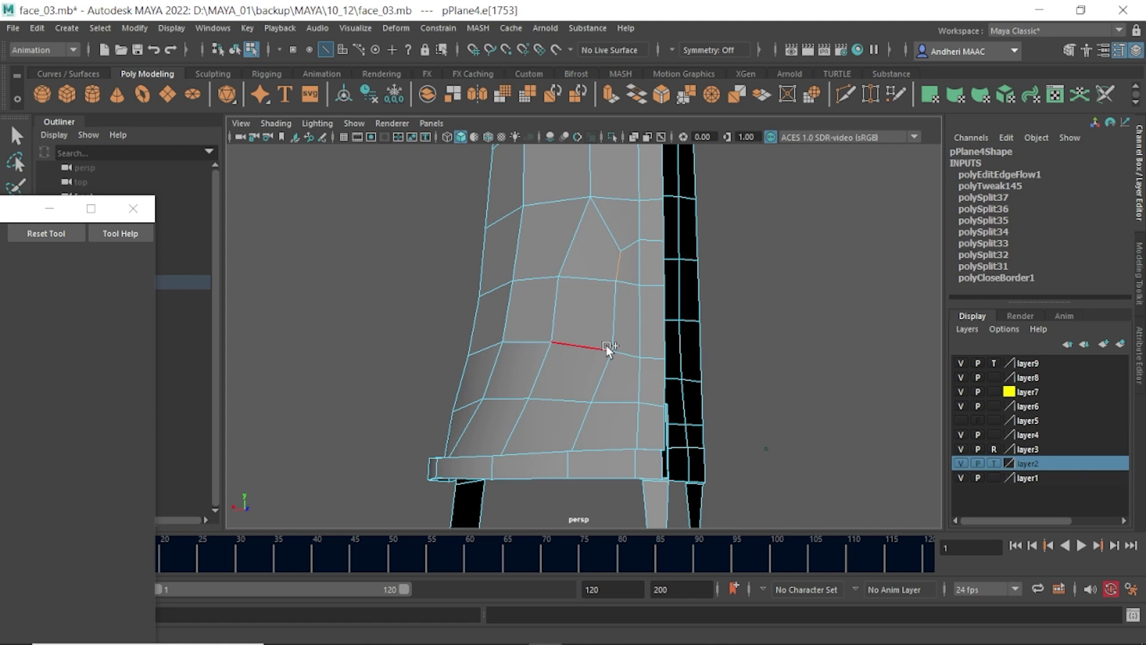
shift+click(599, 380)
shift+right_drag(618, 271, 621, 412)
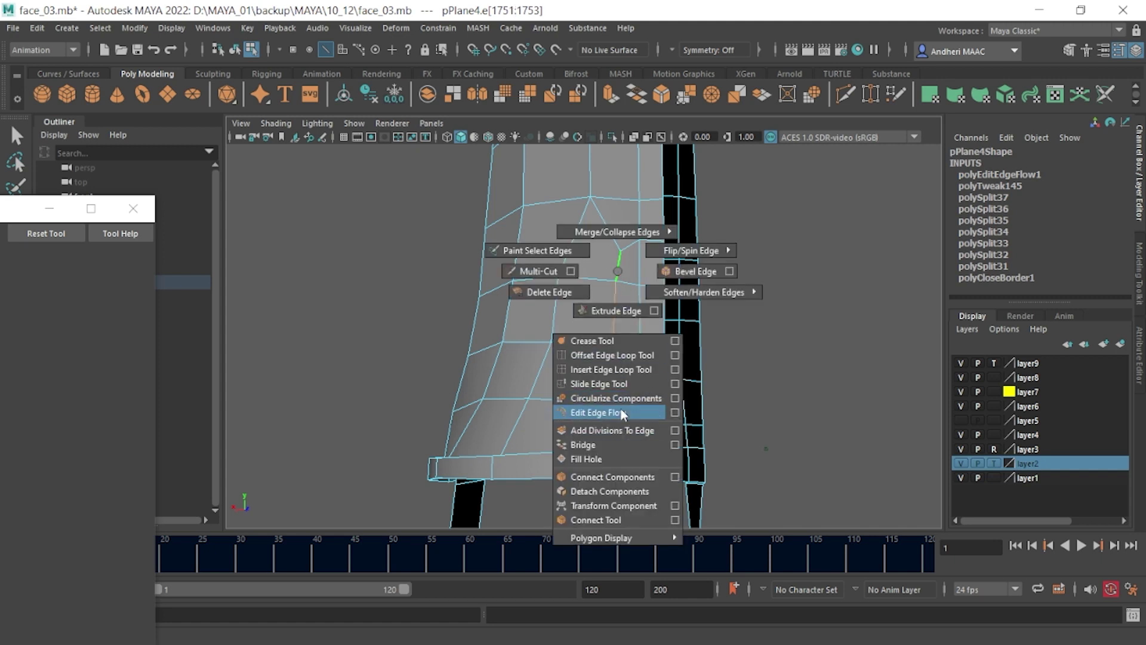
mouse_move(622, 412)
alt+mouse_down()
mouse_move(747, 319)
mouse_move(709, 265)
mouse_move(575, 327)
mouse_move(516, 328)
mouse_move(520, 284)
mouse_move(526, 338)
alt+mouse_up()
click(574, 322)
key(w)
- Orbit and zoom between front and perspective views to inspect the armhole
key(F8)
scroll(587, 310, down, 3)
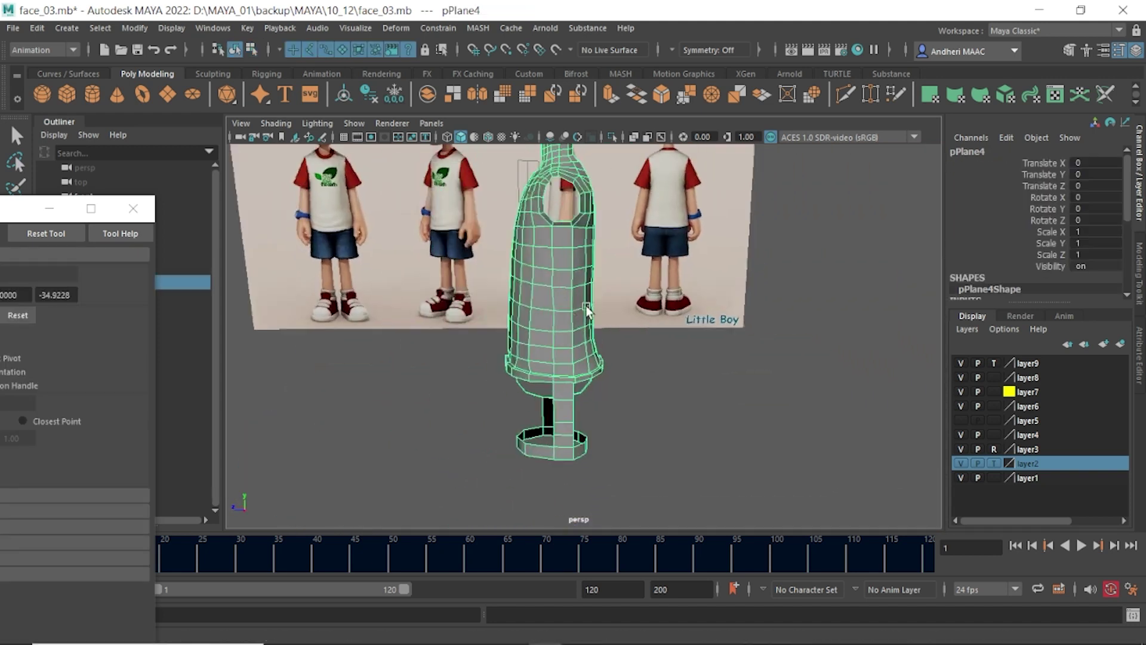
alt+drag(586, 310, 657, 305)
scroll(597, 371, up, 2)
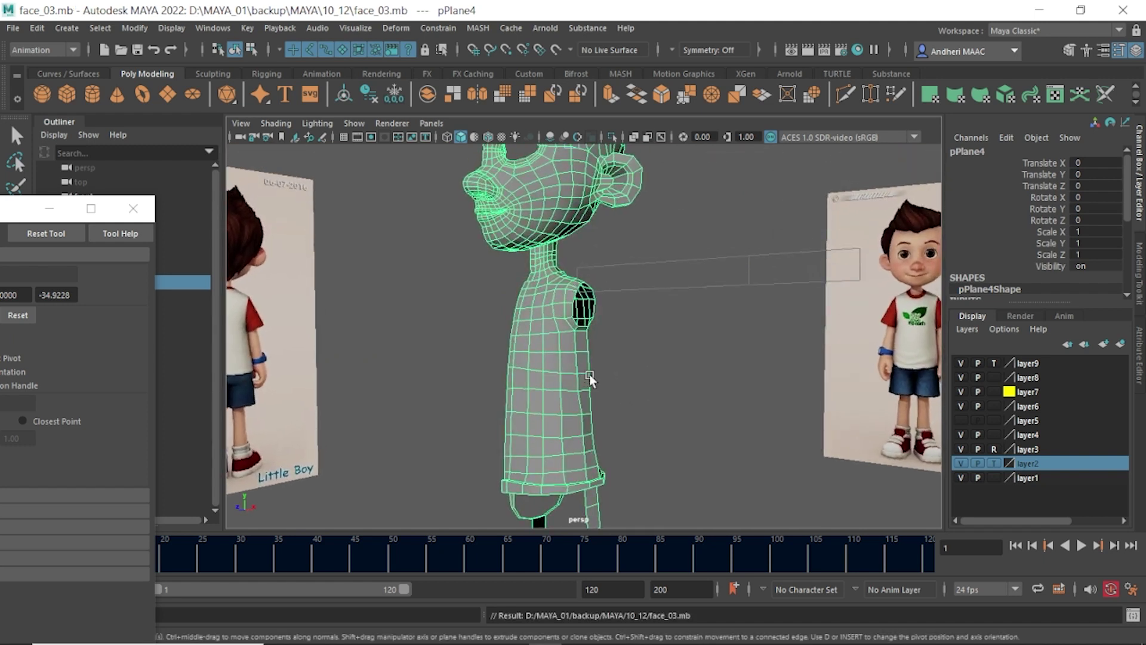
key(space)
scroll(594, 361, up, 5)
scroll(763, 338, up, 2)
scroll(595, 389, down, 5)
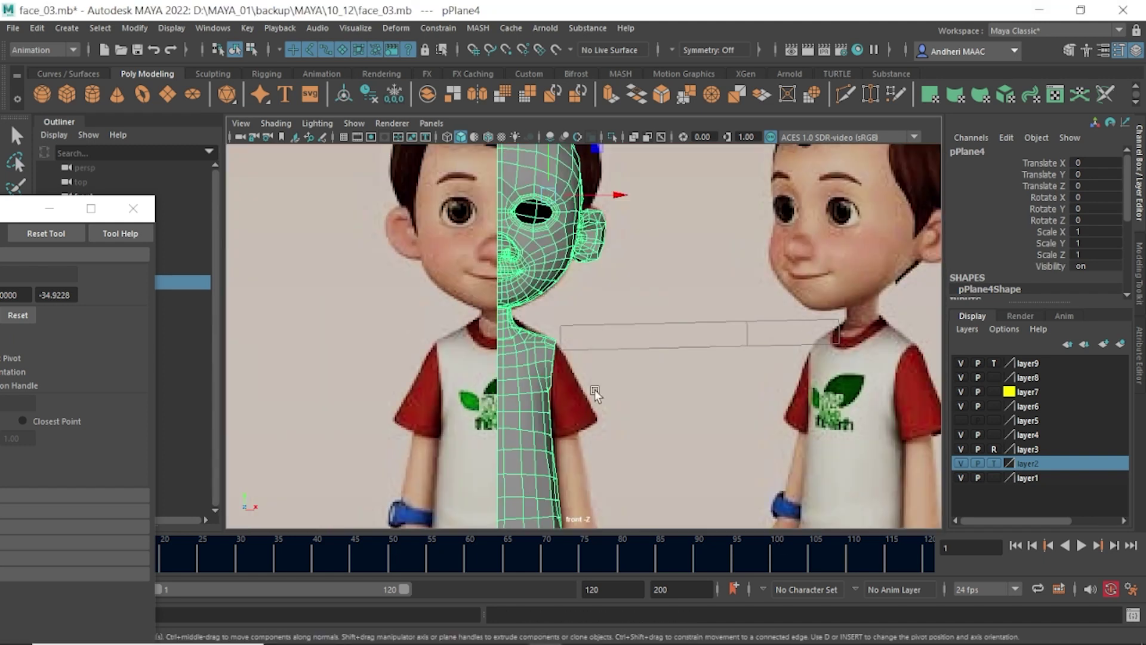
scroll(595, 389, up, 3)
key(space)
mouse_move(555, 352)
alt+mouse_down()
mouse_move(492, 346)
mouse_move(537, 334)
alt+mouse_up()
scroll(538, 334, up, 4)
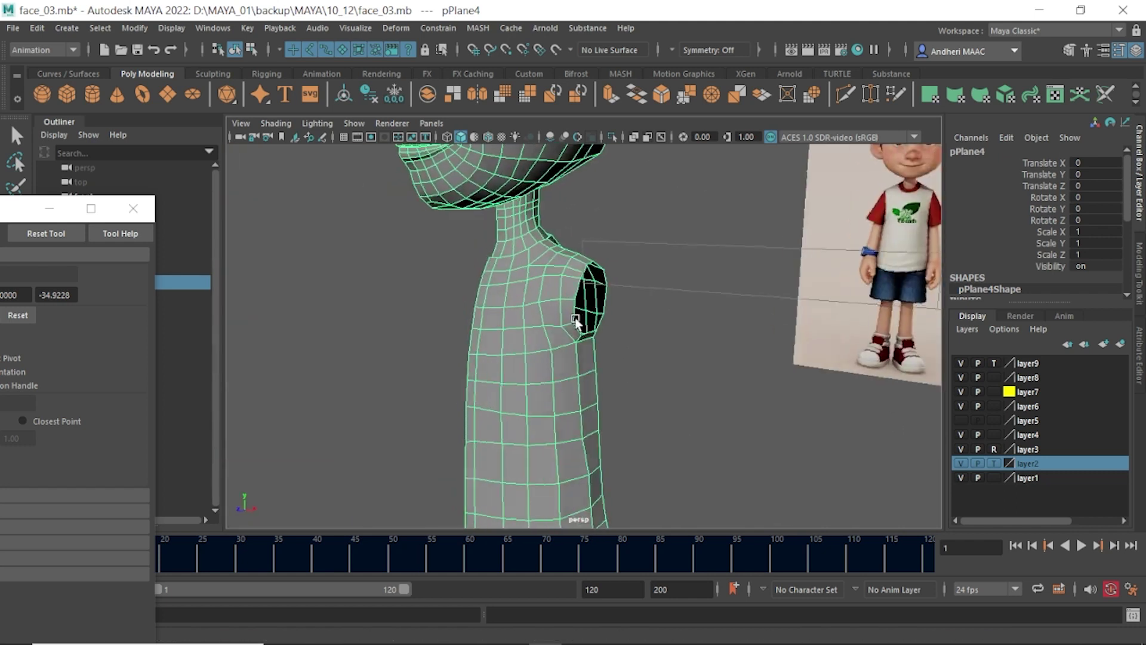
- Extrude the armhole edge and pull it outward along X in front view
click(593, 300)
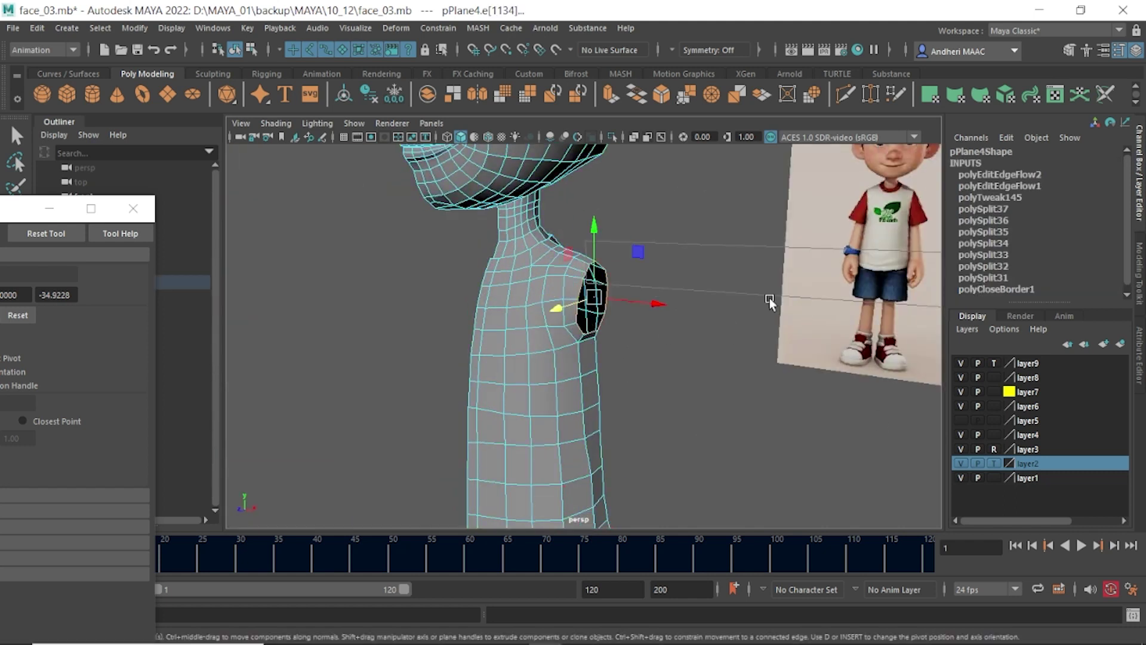
key(space)
scroll(716, 311, up, 4)
scroll(499, 328, up, 2)
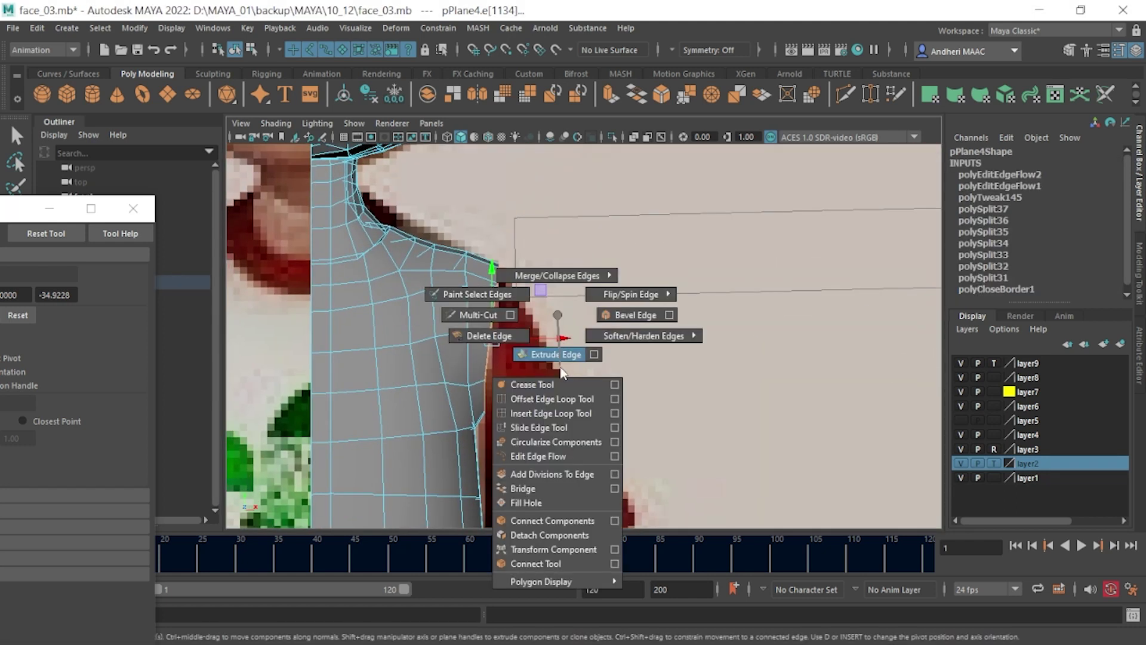
shift+right_drag(557, 316, 557, 353)
drag(553, 339, 780, 350)
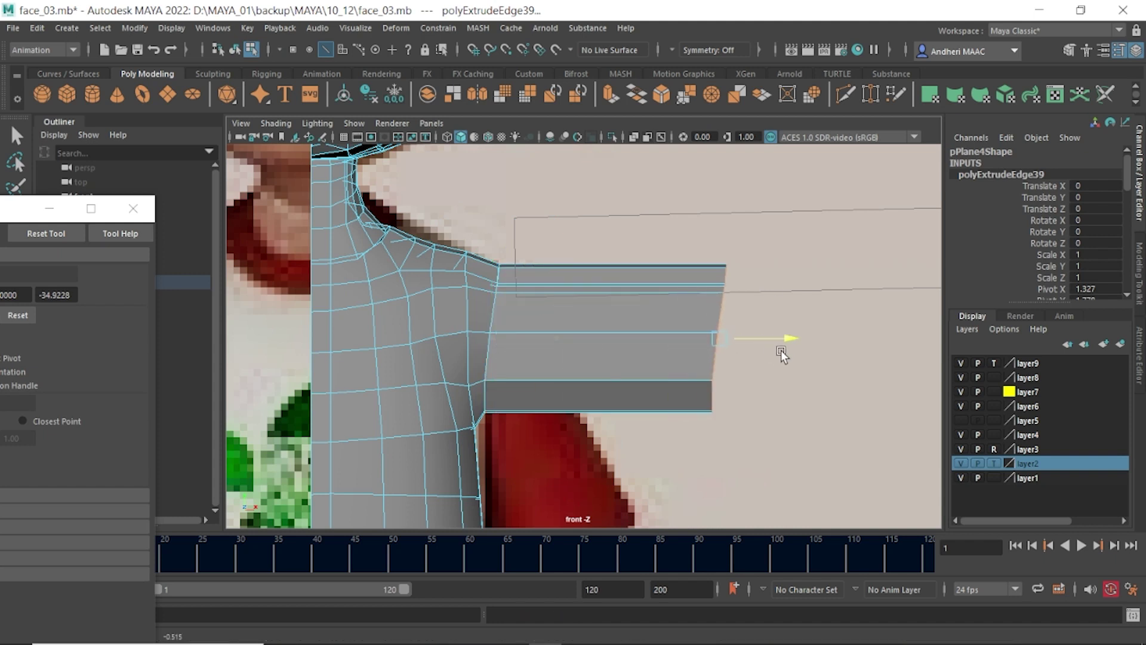
scroll(696, 333, down, 5)
scroll(604, 299, up, 3)
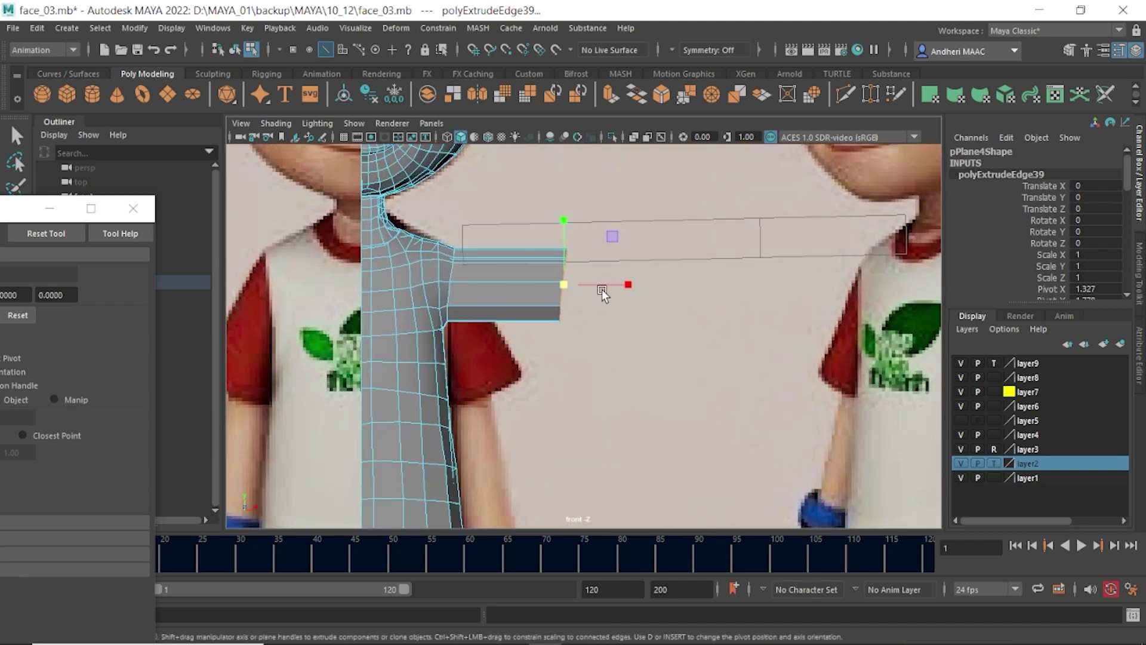
scroll(500, 286, up, 2)
alt+middle_drag(532, 292, 573, 316)
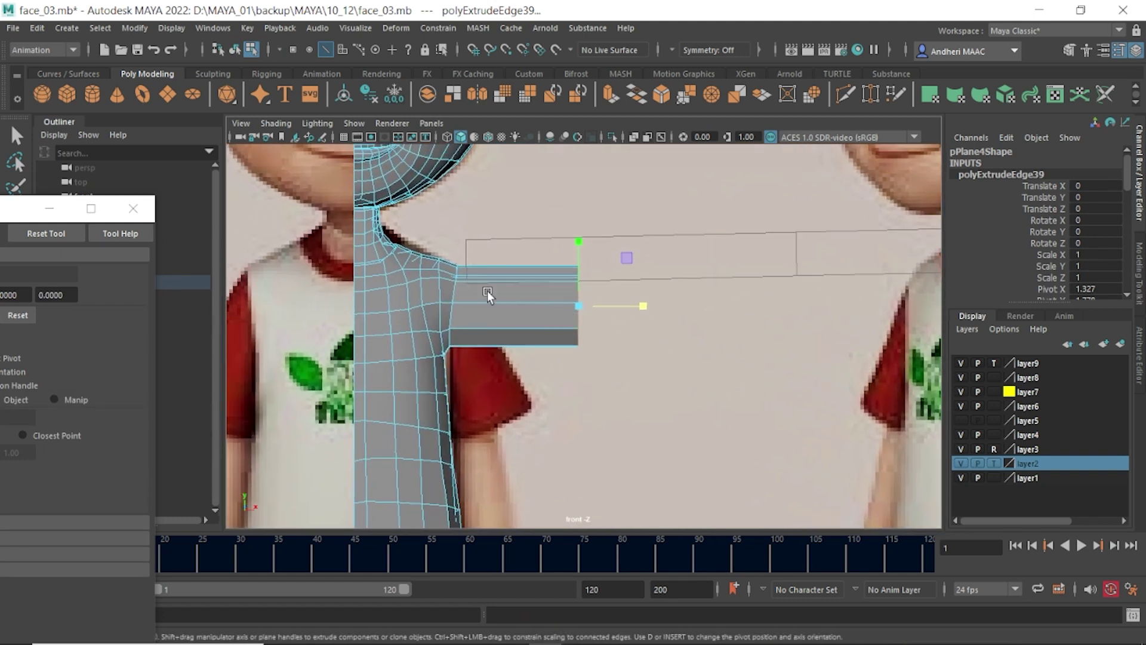
- Select and reposition the vertices at the end of the extruded sleeve strip
click(502, 274)
shift+right_click(503, 275)
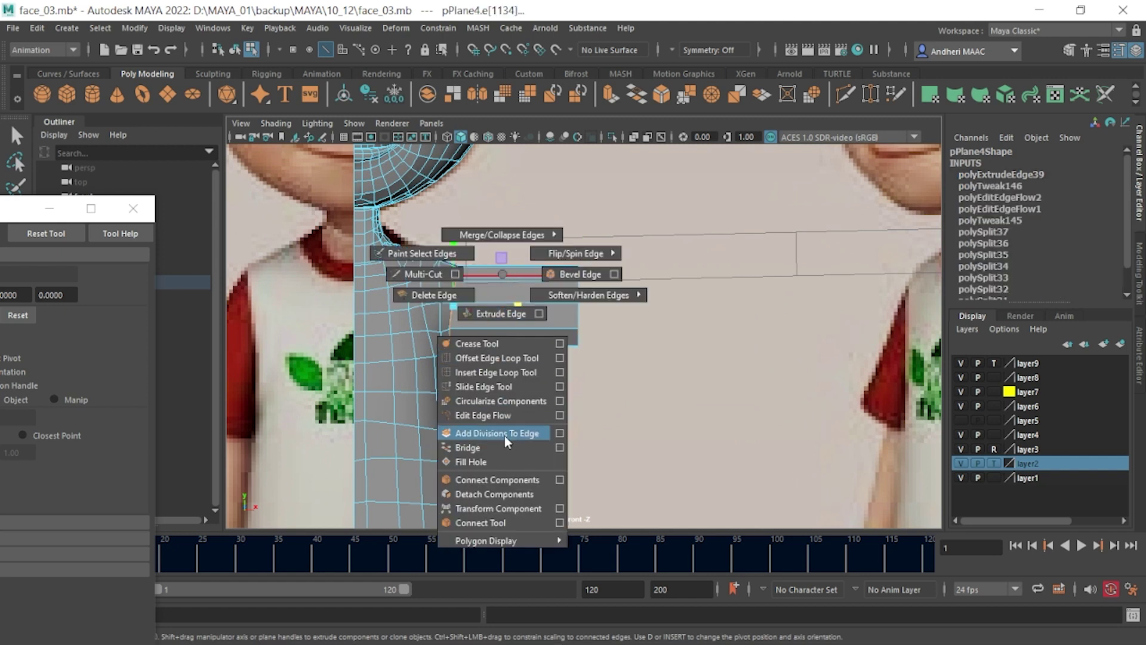
scroll(523, 335, down, 1)
scroll(507, 358, down, 1)
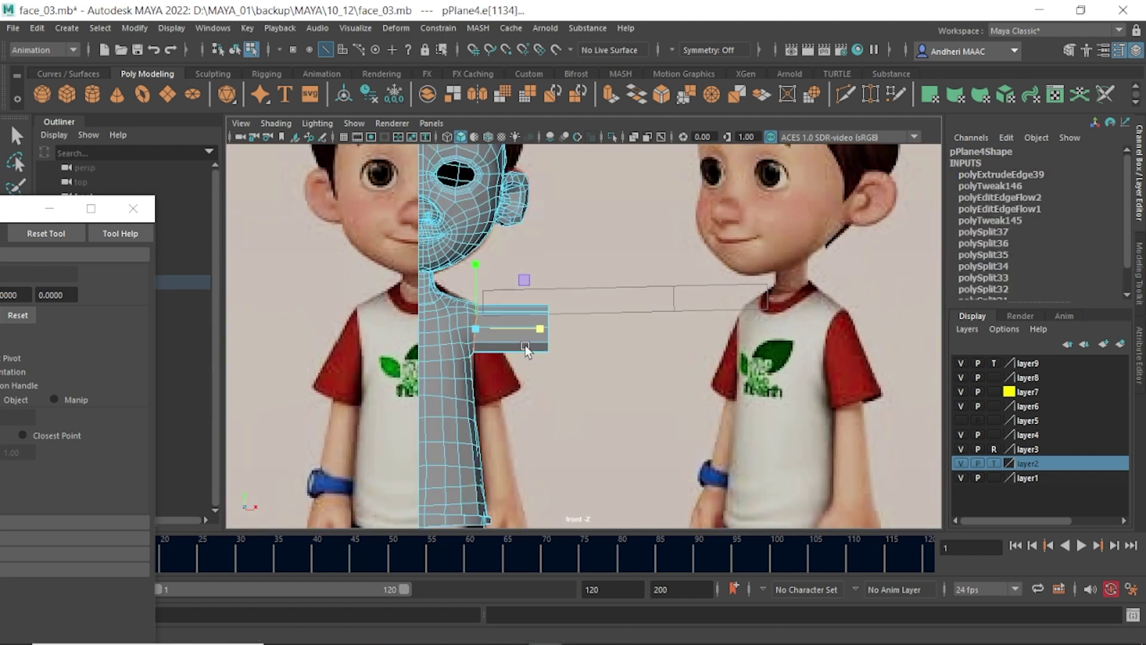
scroll(490, 374, down, 1)
key(F9)
mouse_move(574, 368)
mouse_down()
mouse_move(522, 306)
mouse_move(600, 330)
mouse_up()
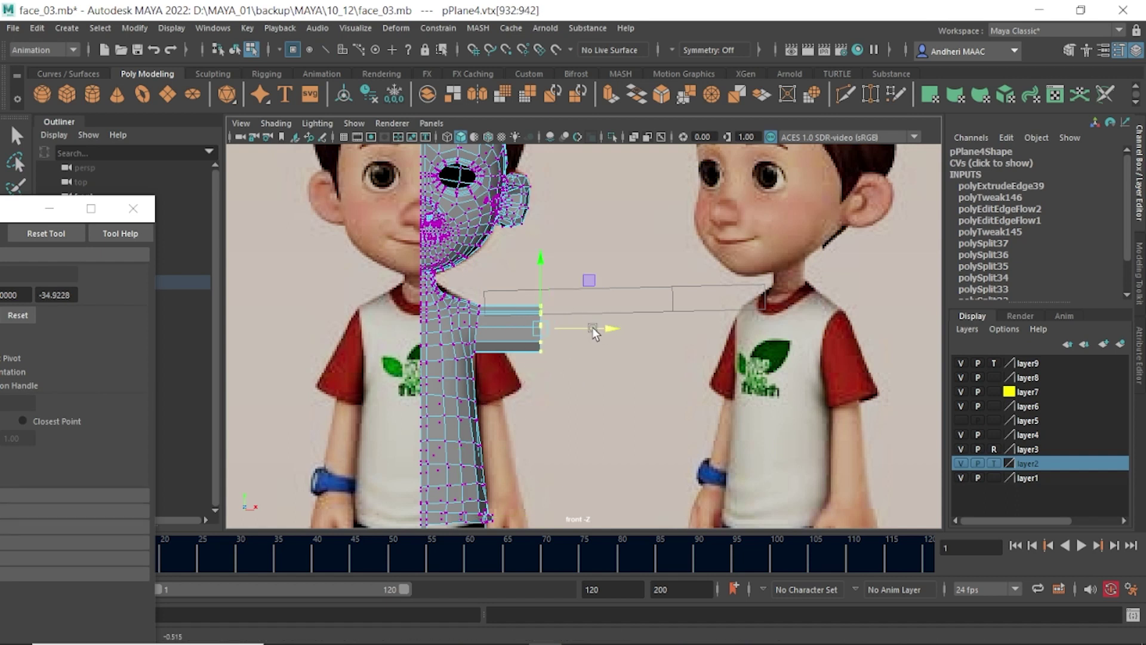
alt+middle_drag(592, 327, 496, 343)
- Return to perspective and select the edges around the sleeve opening
key(space)
alt+drag(475, 312, 549, 288)
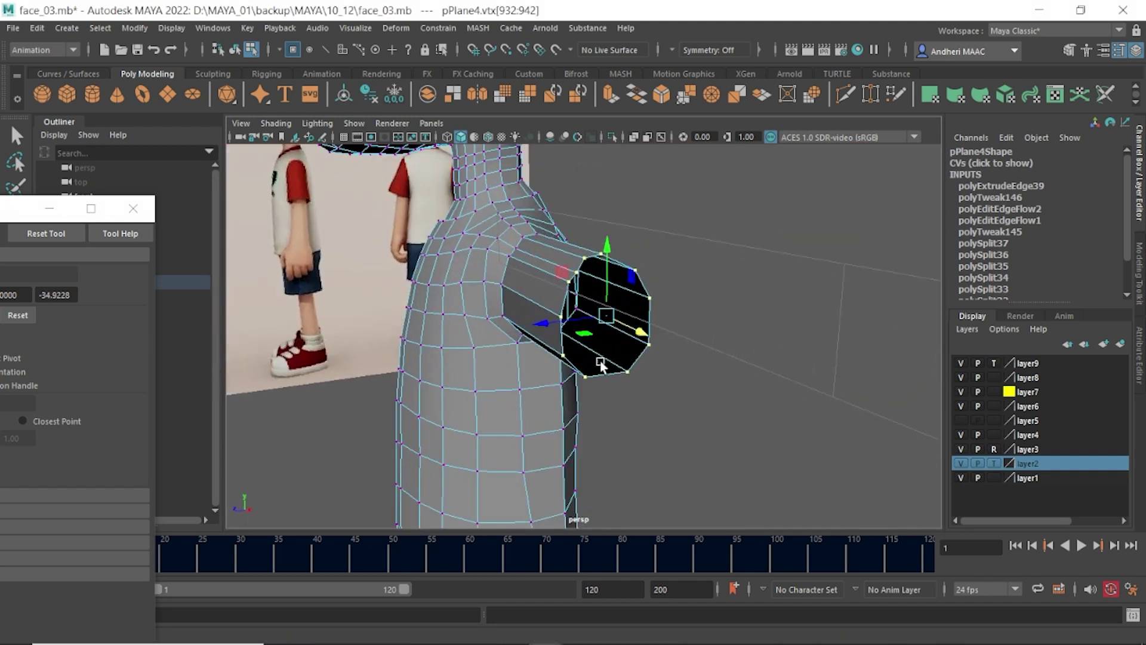
key(F10)
click(549, 287)
click(631, 309)
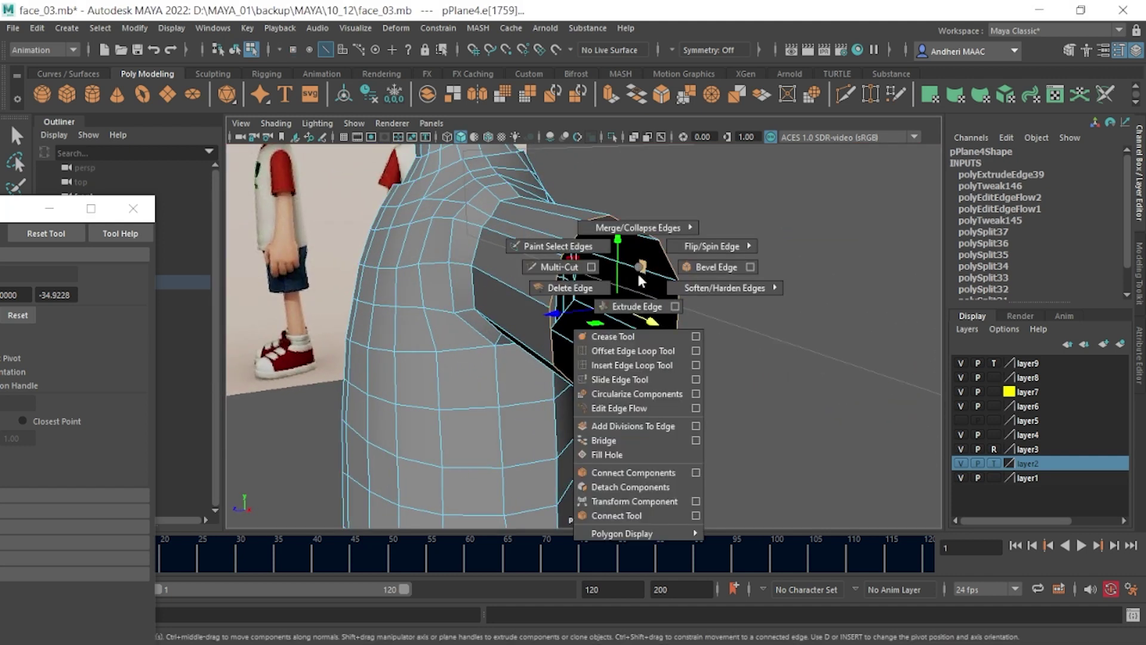
- Extrude the sleeve opening edges repeatedly, scaling them inward to form a thick rim
shift+right_drag(630, 309, 597, 230)
key(w)
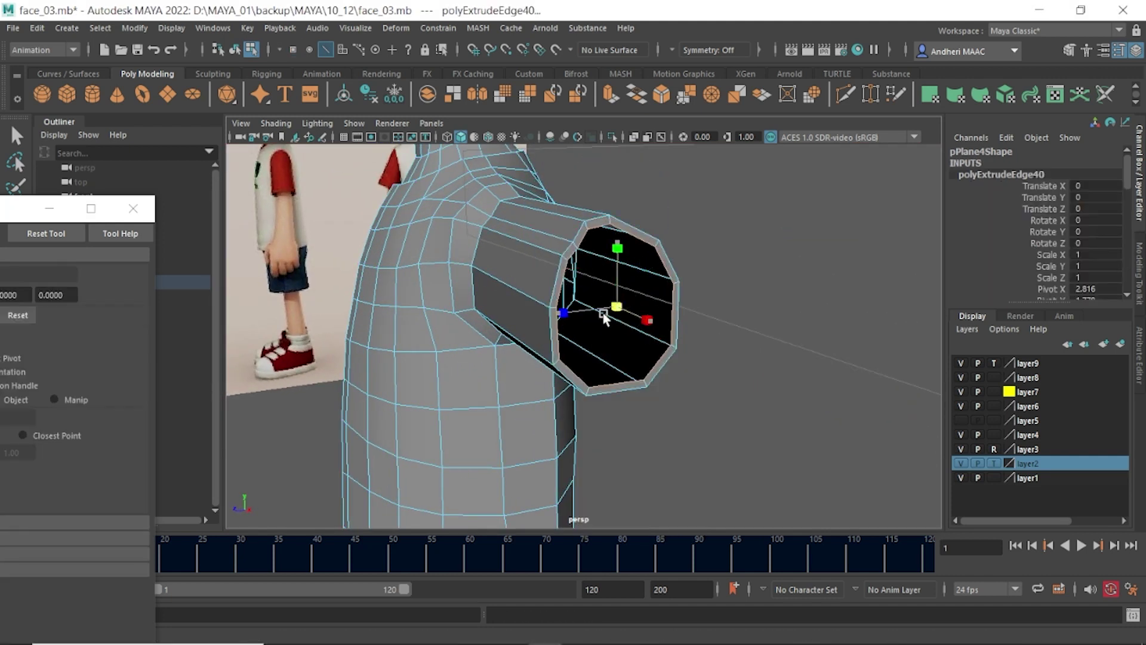
click(606, 307)
alt+drag(588, 320, 693, 309)
shift+right_drag(693, 309, 694, 353)
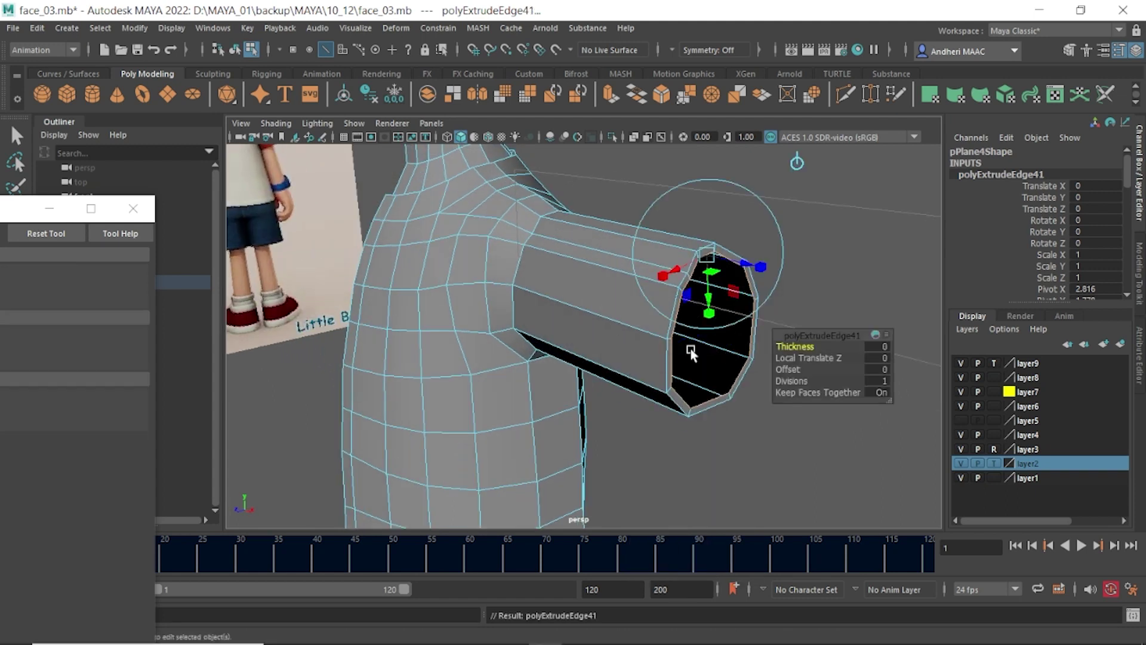
drag(776, 352, 712, 339)
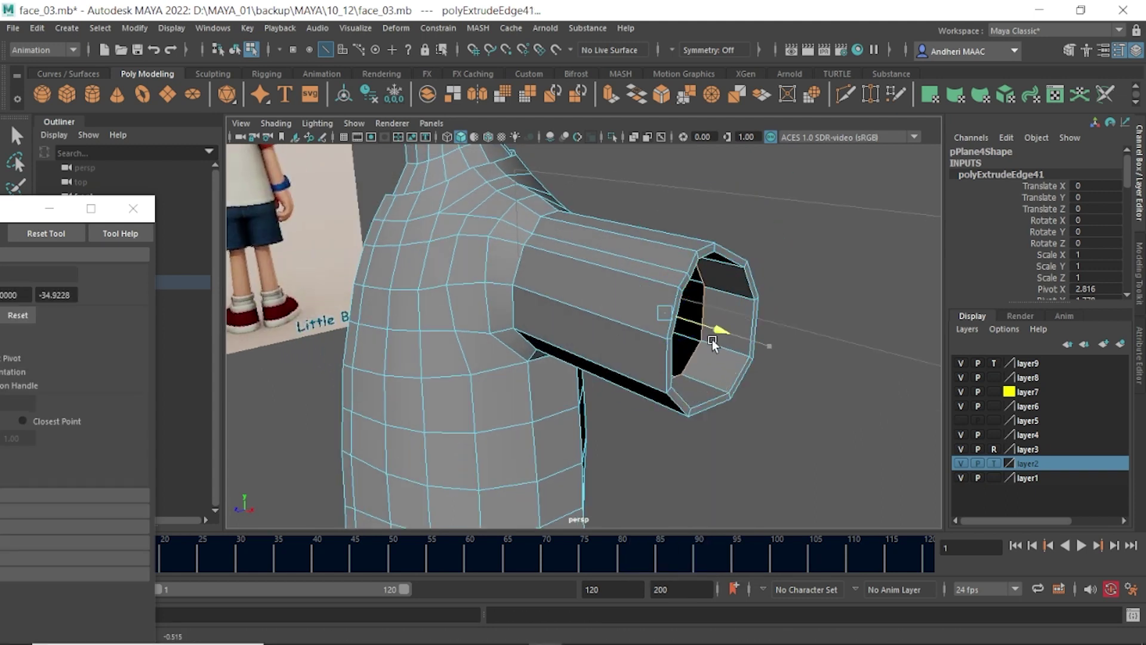
shift+right_drag(696, 328, 697, 351)
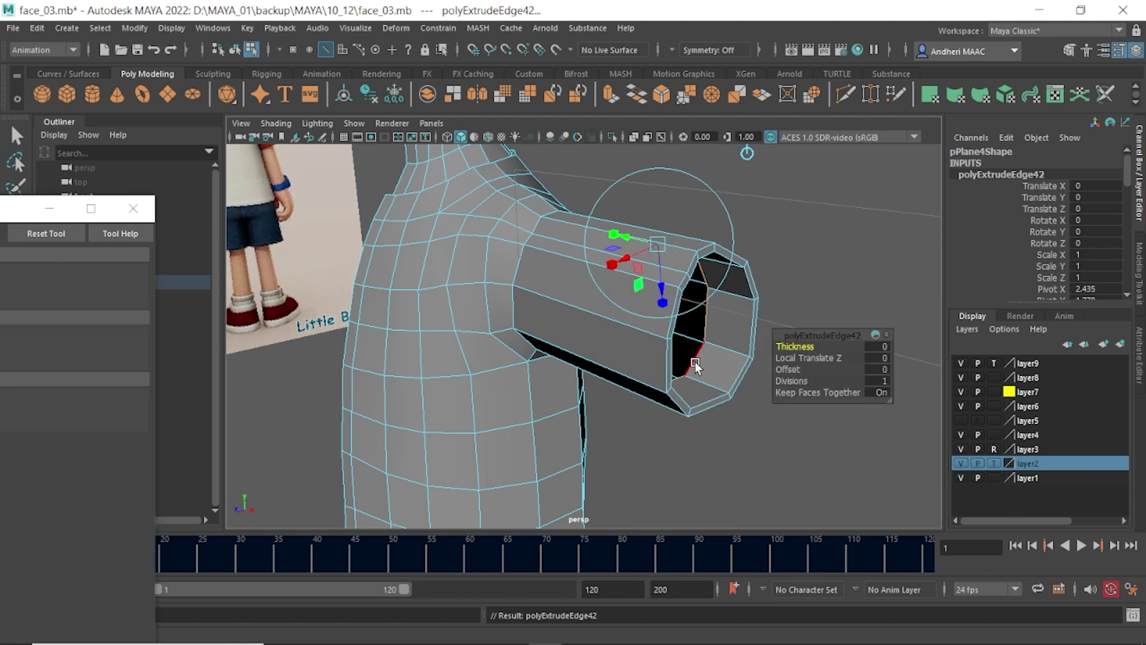
- In front view, extrude the inner sleeve edges twice and push them along the arm
mouse_move(649, 320)
alt+mouse_down()
mouse_move(609, 331)
mouse_move(689, 324)
mouse_move(648, 370)
alt+mouse_up()
key(space)
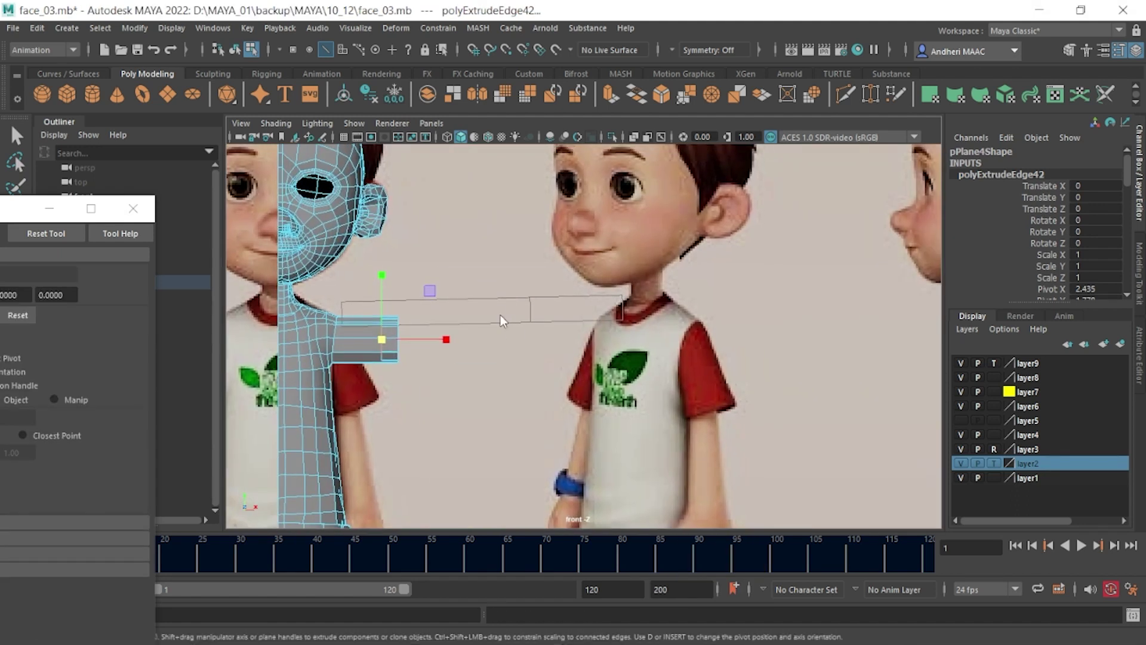
shift+right_drag(501, 329, 510, 353)
key(w)
drag(427, 332, 518, 348)
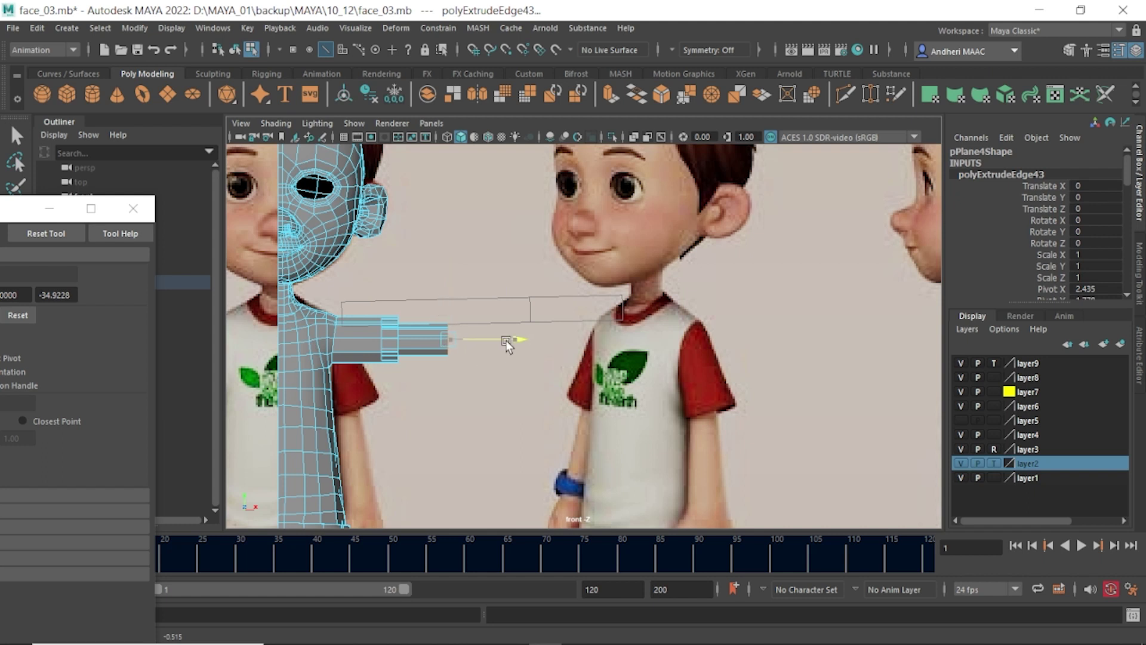
shift+right_drag(504, 326, 501, 358)
mouse_move(508, 324)
mouse_down()
mouse_move(519, 342)
mouse_move(584, 338)
mouse_up()
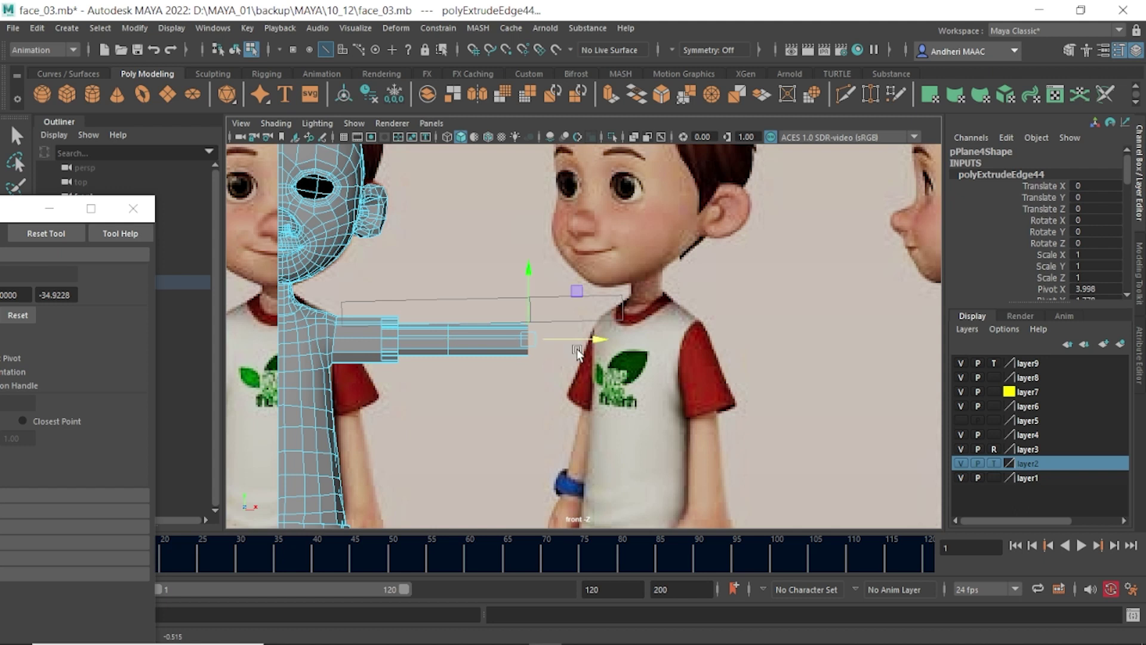
- Select two neighbouring edges on the sleeve strip
key(F9)
scroll(539, 353, up, 4)
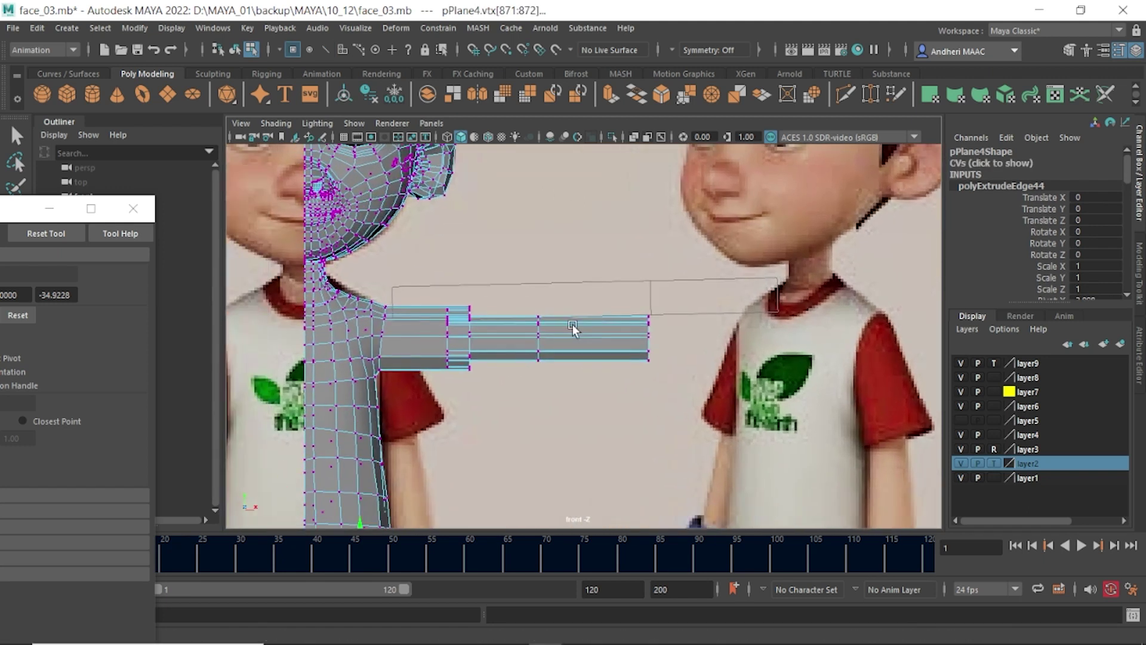
scroll(478, 316, up, 2)
scroll(477, 315, up, 2)
key(F10)
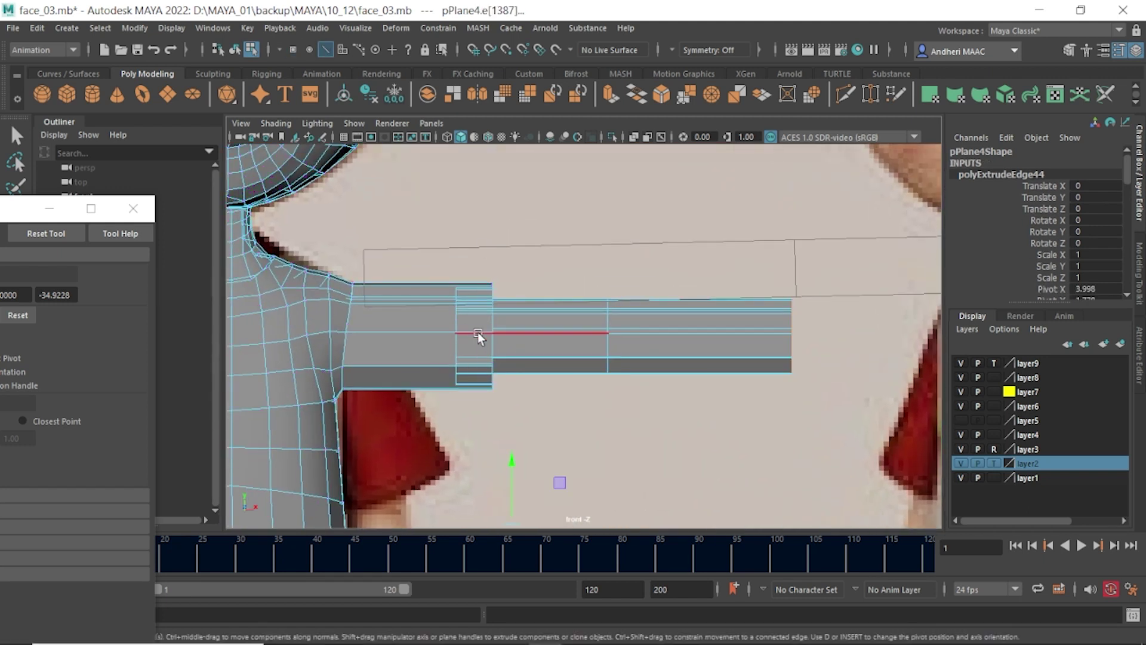
click(477, 332)
click(470, 357)
- Insert two edge loops across the sleeve near the shoulder
key(space)
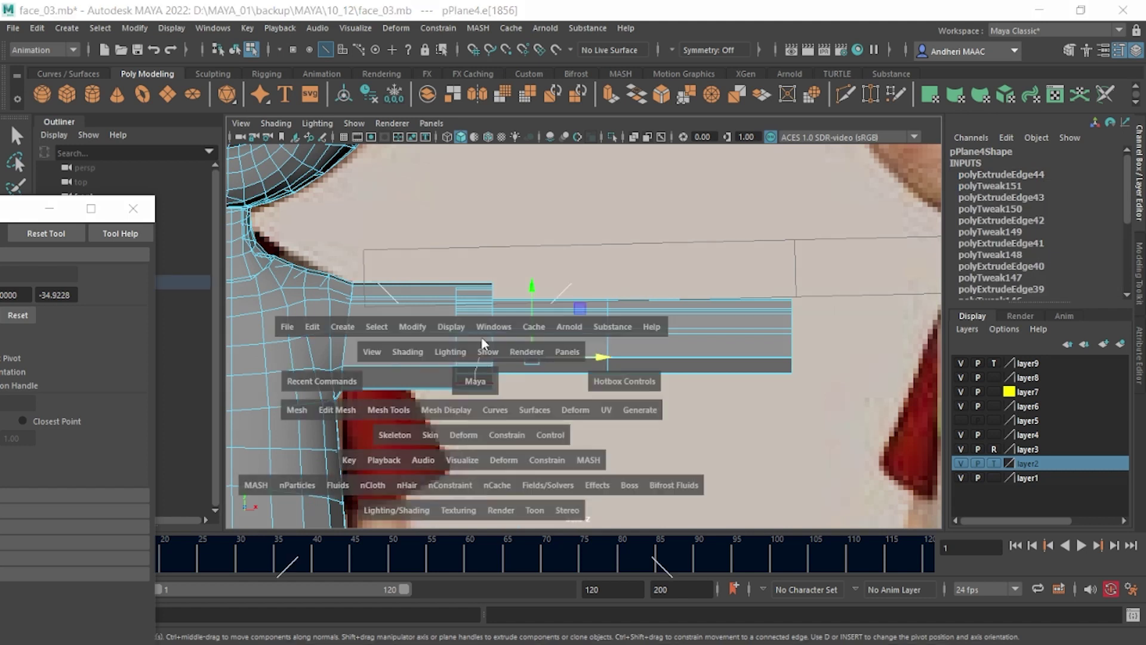
mouse_move(442, 351)
alt+mouse_down()
mouse_move(494, 358)
mouse_move(333, 351)
mouse_move(425, 341)
mouse_move(419, 311)
mouse_move(399, 302)
mouse_move(567, 303)
alt+mouse_up()
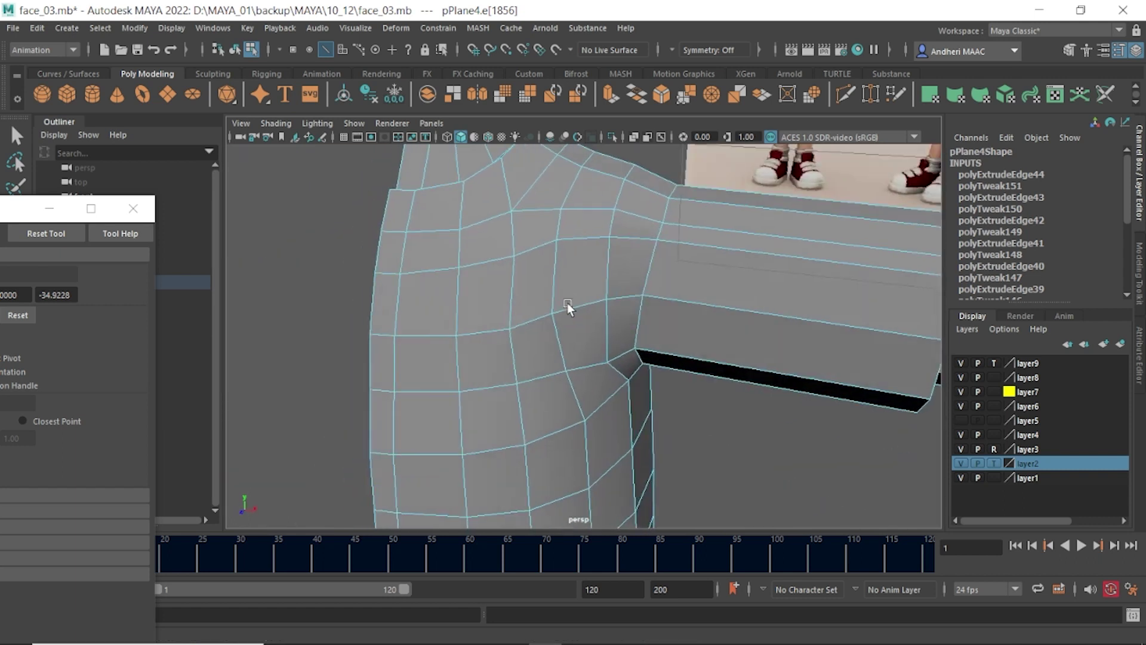
key(space)
alt+middle_drag(578, 338, 753, 286)
scroll(529, 264, up, 3)
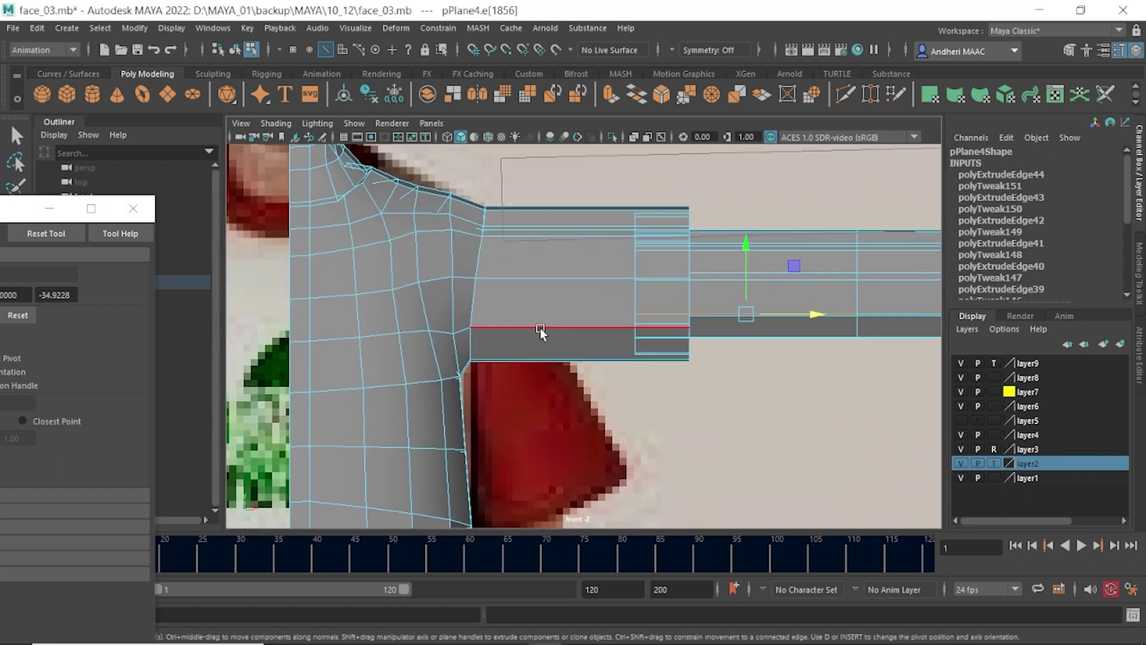
key(F8)
shift+right_drag(541, 256, 469, 284)
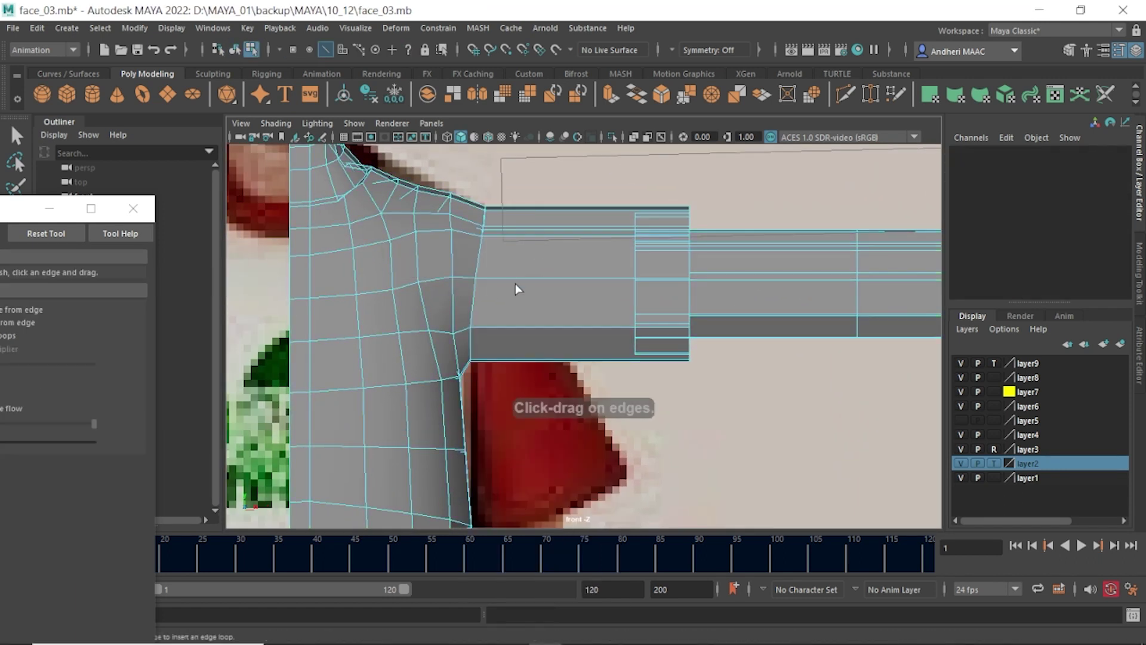
click(520, 277)
click(573, 277)
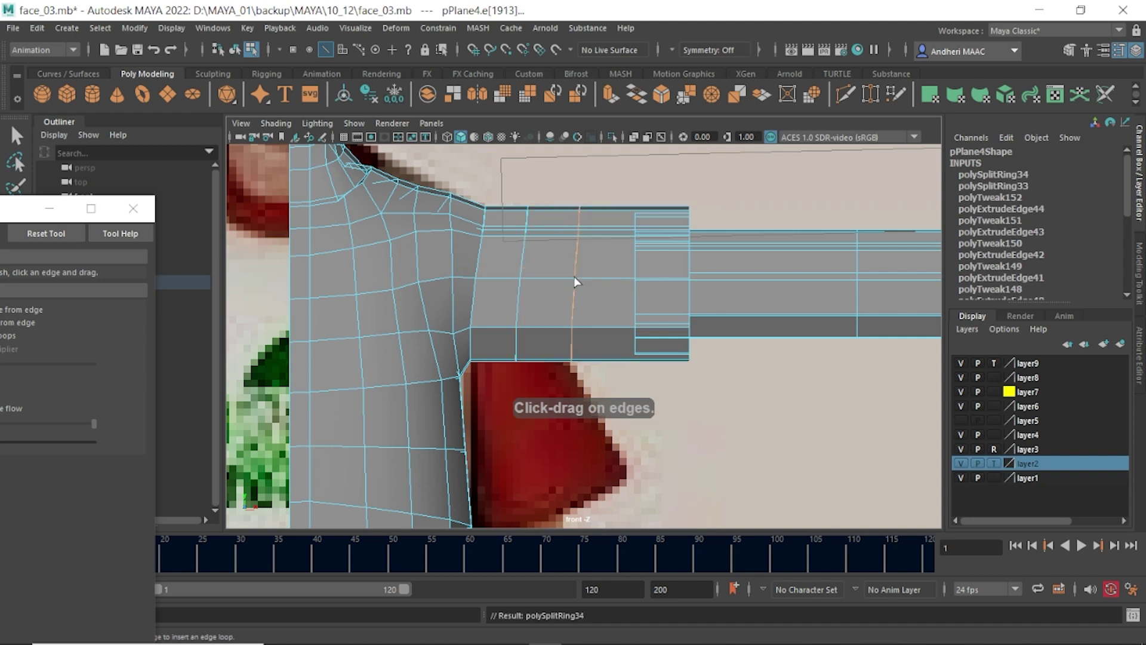
- Raise the shoulder edges at the armhole seam in Y to reshape the armhole
key(w)
alt+middle_drag(555, 283, 482, 350)
click(483, 310)
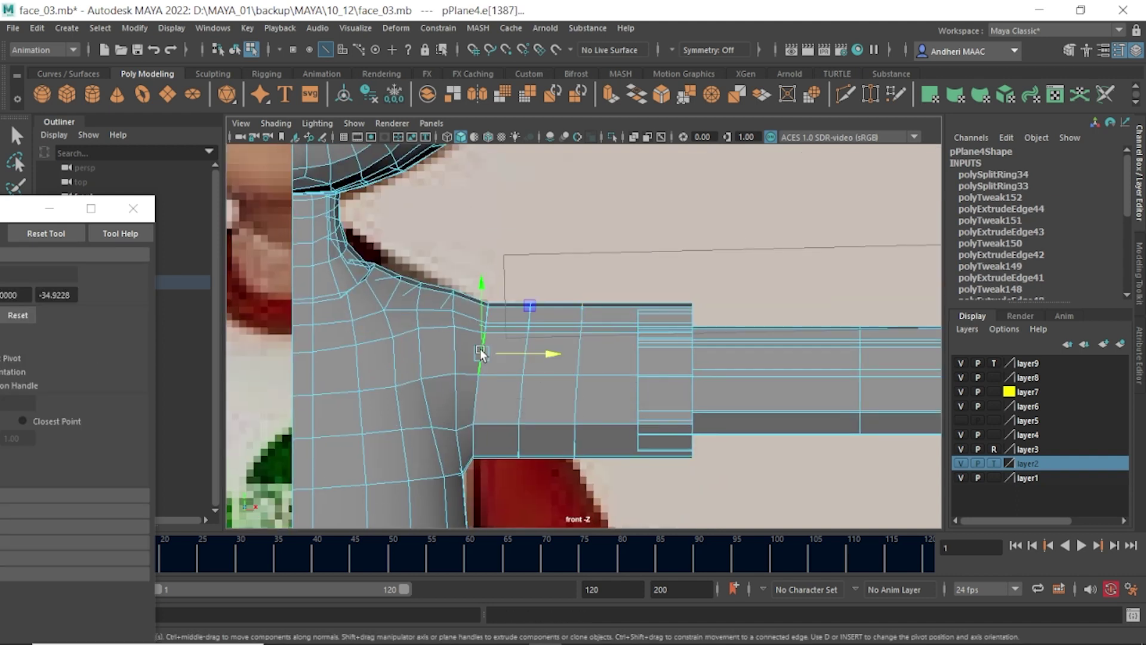
drag(455, 424, 682, 482)
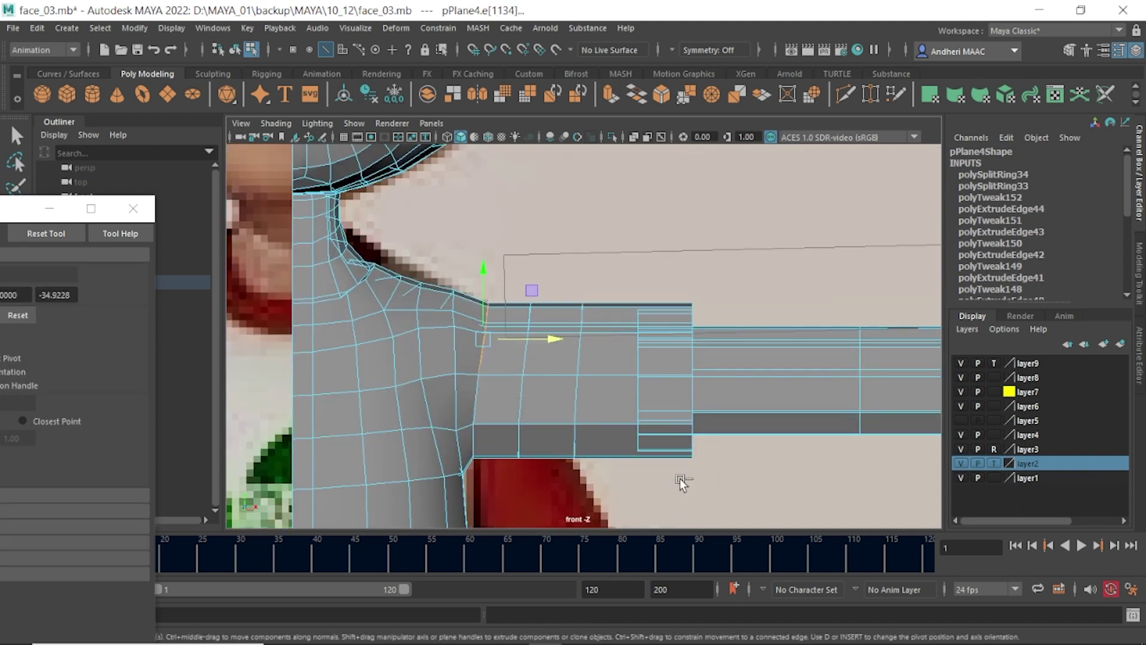
drag(482, 270, 442, 309)
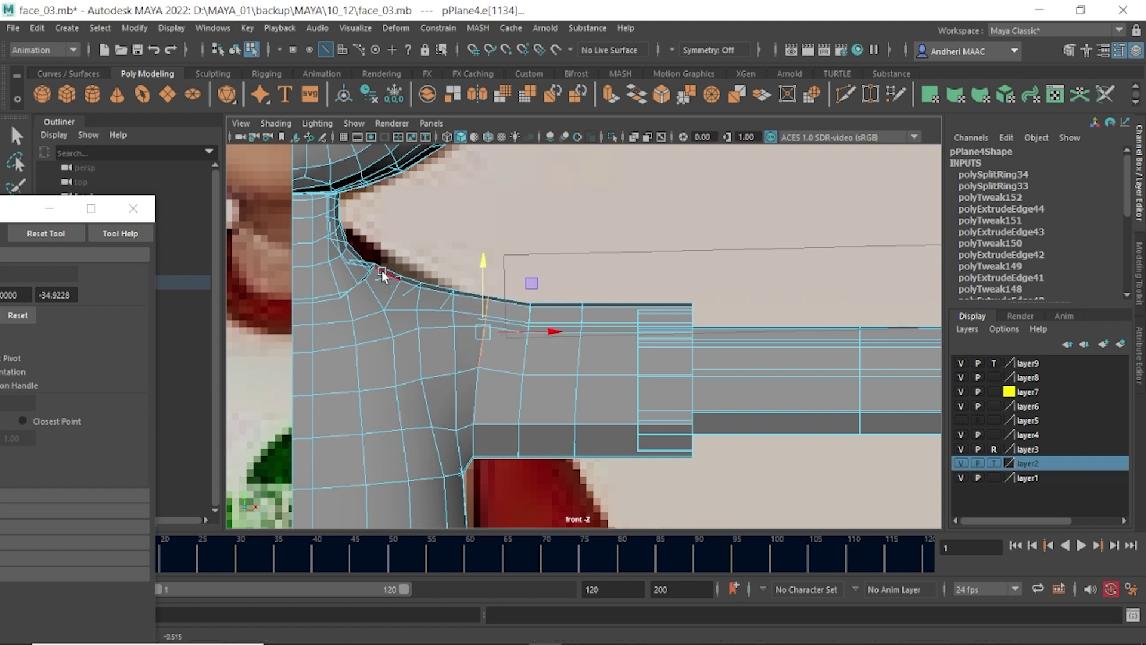
click(469, 391)
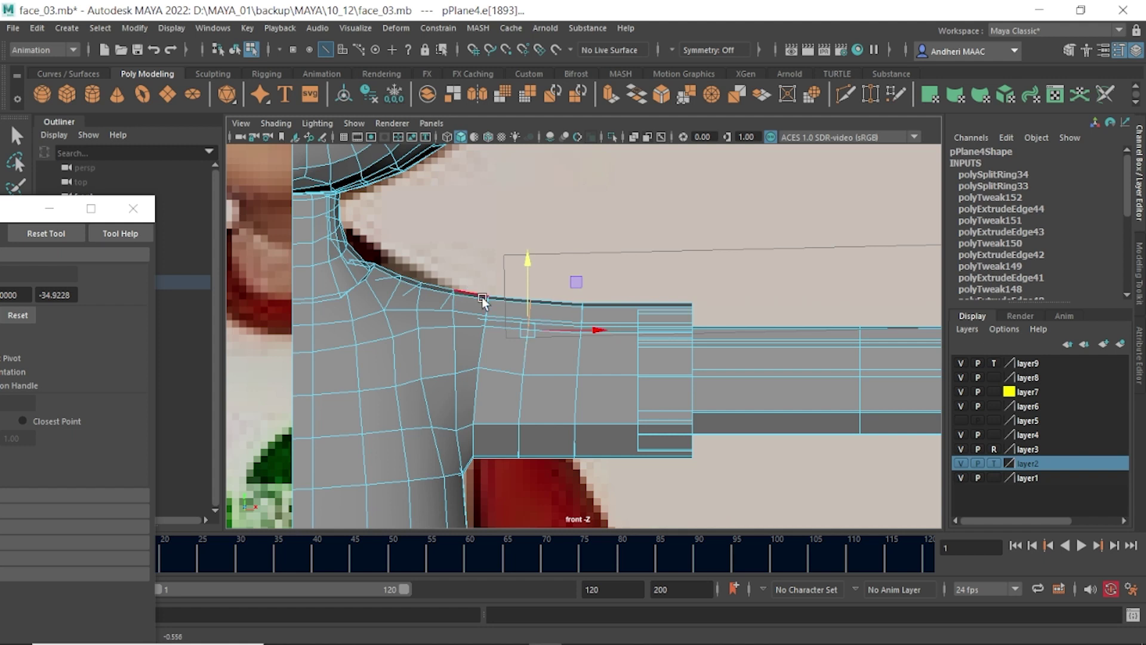
alt+middle_drag(482, 296, 456, 262)
scroll(654, 401, down, 5)
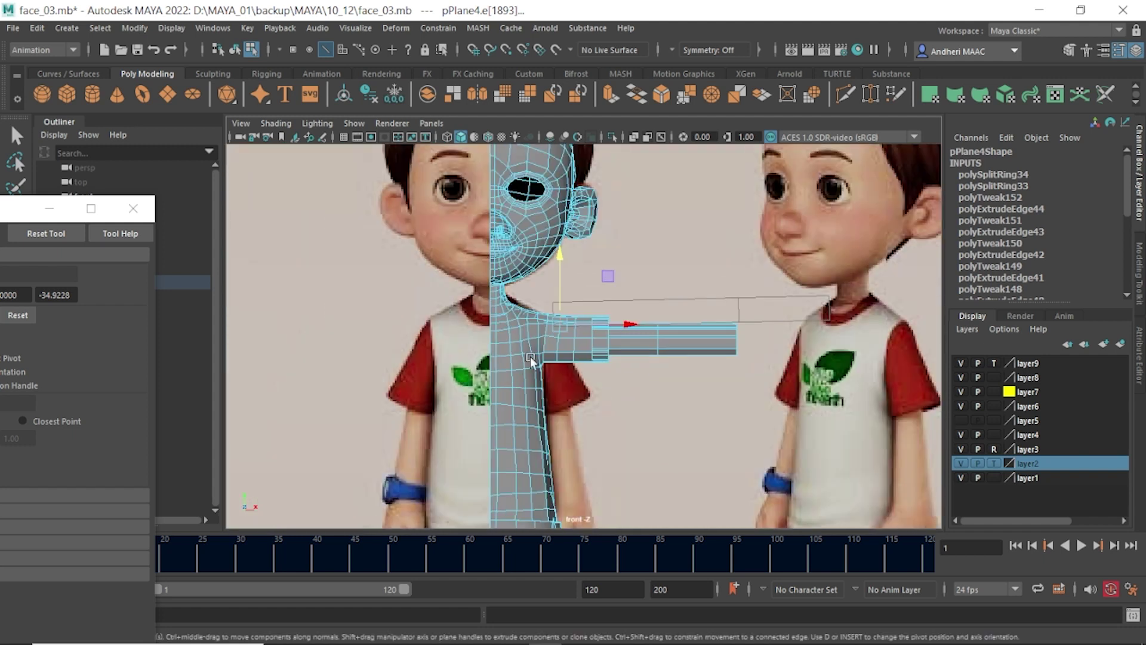
scroll(633, 382, up, 4)
key(F8)
mouse_move(631, 379)
alt+mouse_down()
mouse_move(621, 341)
mouse_move(542, 325)
mouse_move(650, 320)
mouse_move(583, 351)
mouse_move(634, 340)
mouse_move(588, 328)
mouse_move(661, 389)
mouse_move(691, 396)
mouse_move(619, 360)
alt+mouse_up()
key(F10)
click(596, 324)
key(r)
key(F11)
key(F8)
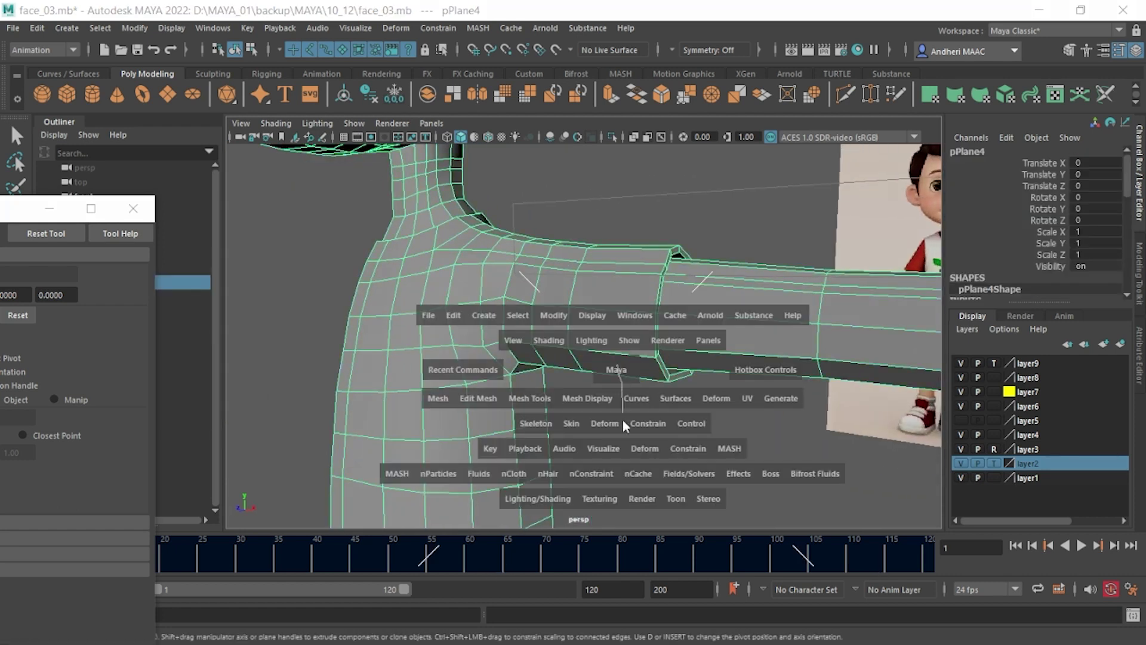
drag(622, 418, 621, 442)
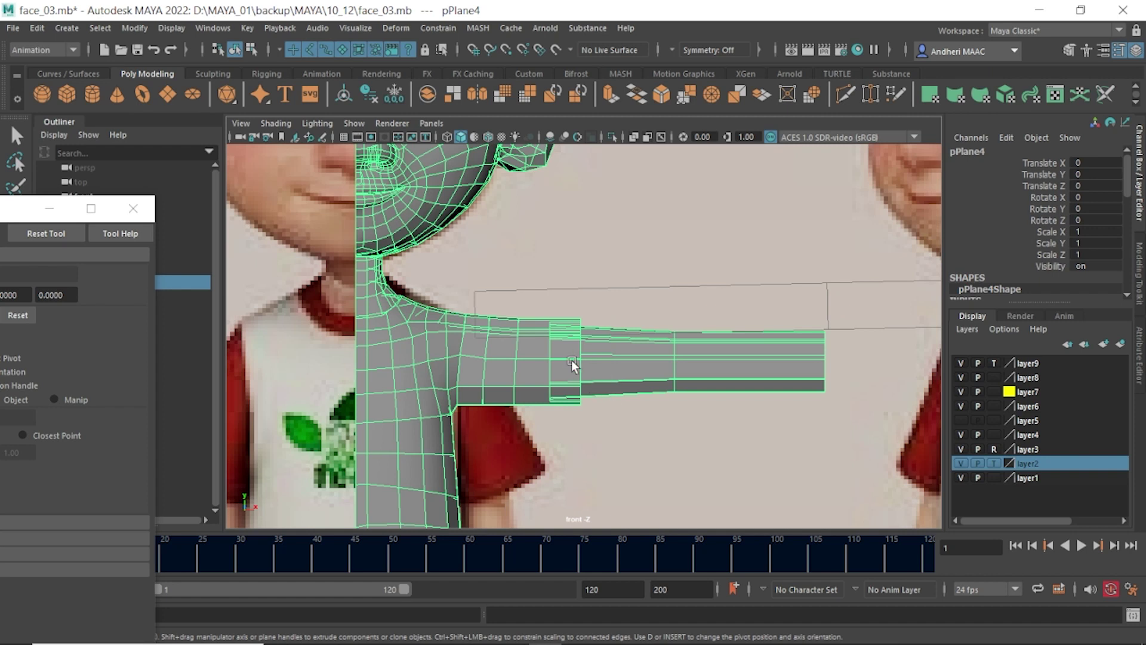
- Select edge loops around the arm and apply Edit Edge Flow to follow its curve
right_drag(578, 371, 466, 359)
mouse_move(545, 352)
alt+mouse_down()
mouse_move(590, 358)
mouse_move(597, 346)
mouse_move(522, 345)
mouse_move(626, 359)
mouse_move(660, 340)
mouse_move(623, 320)
mouse_move(511, 340)
mouse_move(538, 409)
mouse_move(476, 373)
mouse_move(468, 340)
mouse_move(522, 328)
mouse_move(594, 347)
mouse_move(710, 353)
mouse_move(603, 357)
mouse_move(609, 370)
mouse_move(586, 344)
mouse_move(516, 327)
alt+mouse_up()
key(F8)
key(F10)
double_click(509, 317)
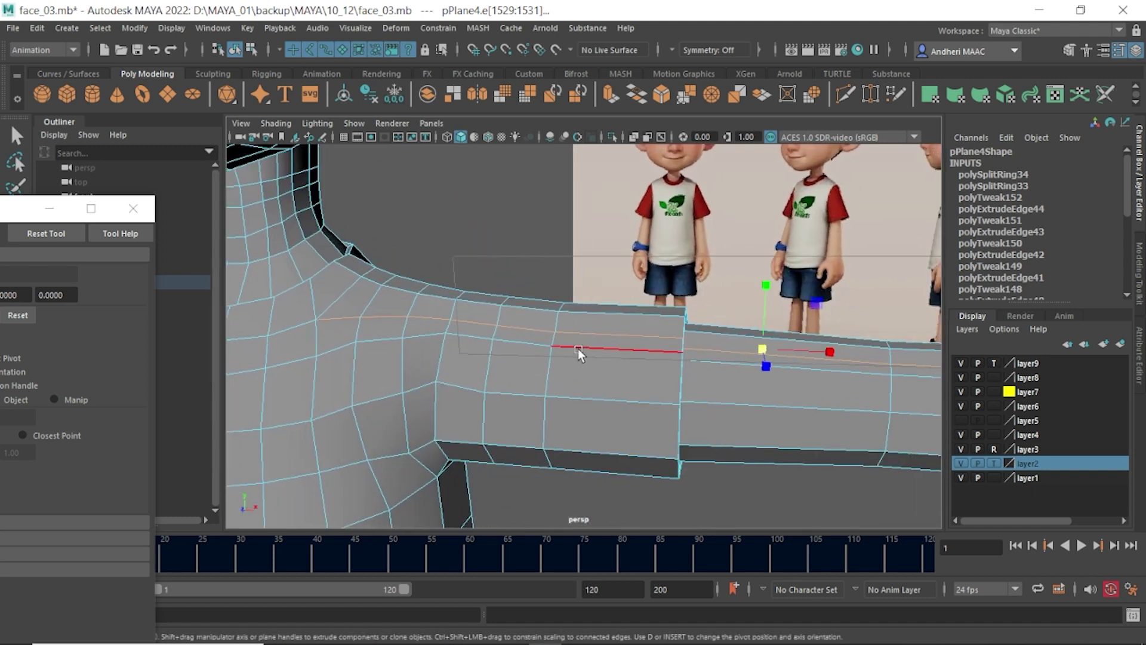
click(578, 349)
shift+right_drag(516, 327, 517, 479)
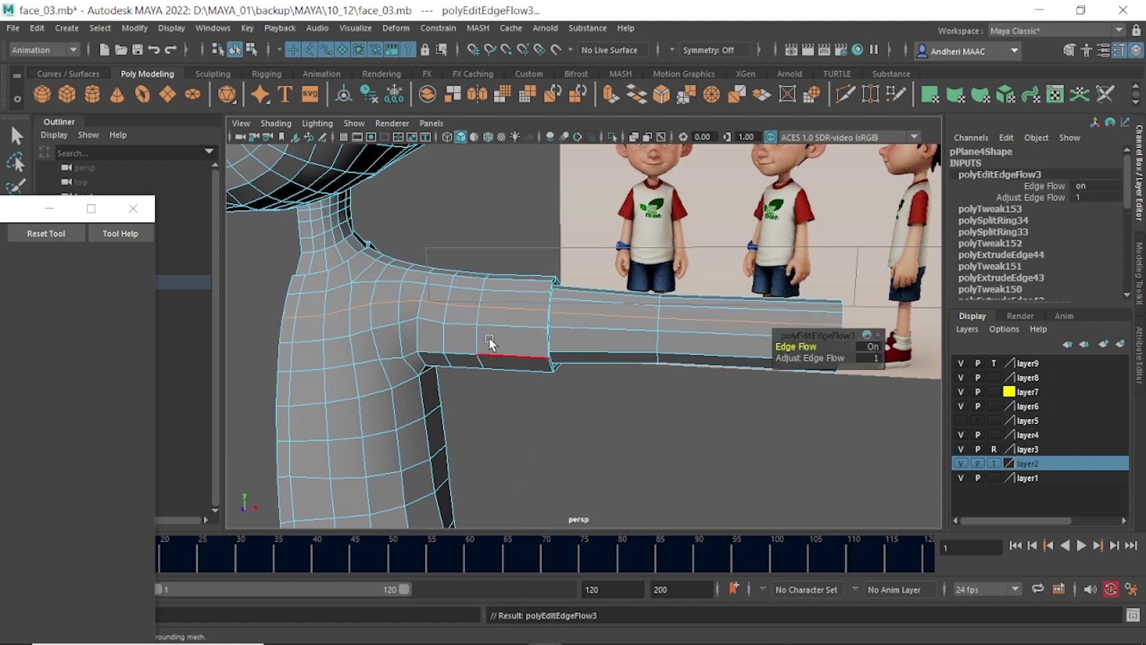
- Select the edges around the neck and shoulder and smooth them with Edit Edge Flow
double_click(502, 305)
mouse_move(522, 311)
alt+mouse_down()
mouse_move(462, 318)
mouse_move(584, 299)
mouse_move(519, 322)
mouse_move(623, 339)
mouse_move(476, 317)
mouse_move(579, 296)
mouse_move(540, 320)
mouse_move(504, 385)
mouse_move(478, 280)
mouse_move(445, 238)
mouse_move(489, 356)
mouse_move(515, 278)
mouse_move(715, 367)
alt+mouse_up()
click(470, 289)
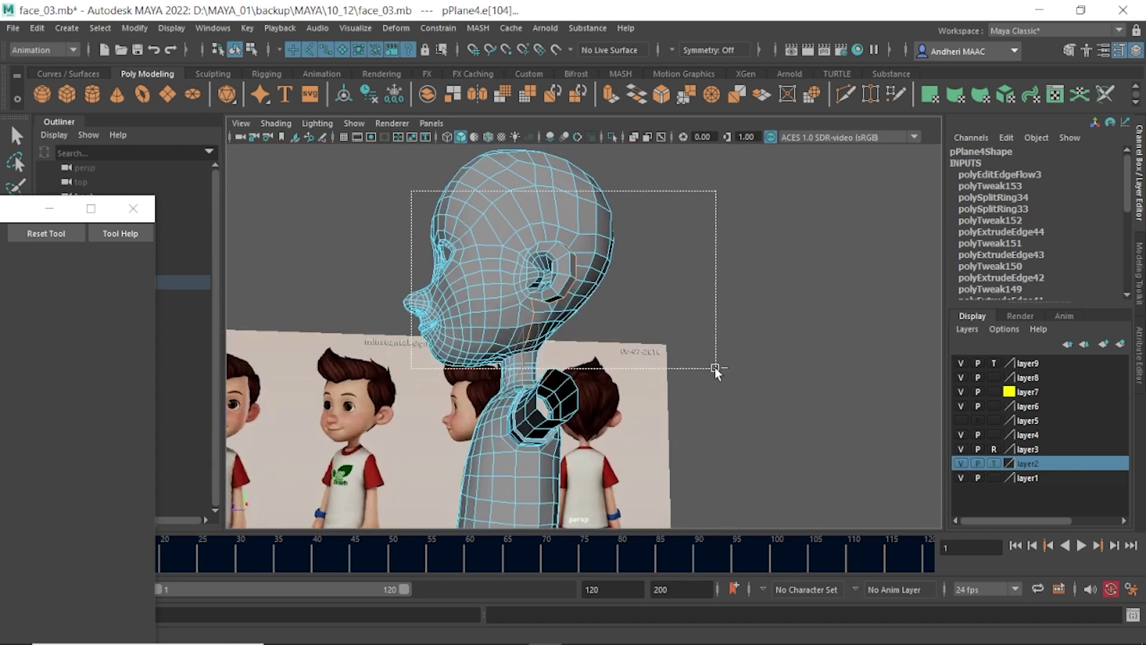
mouse_move(696, 329)
alt+mouse_down()
mouse_move(636, 364)
mouse_move(605, 349)
alt+mouse_up()
drag(346, 265, 632, 356)
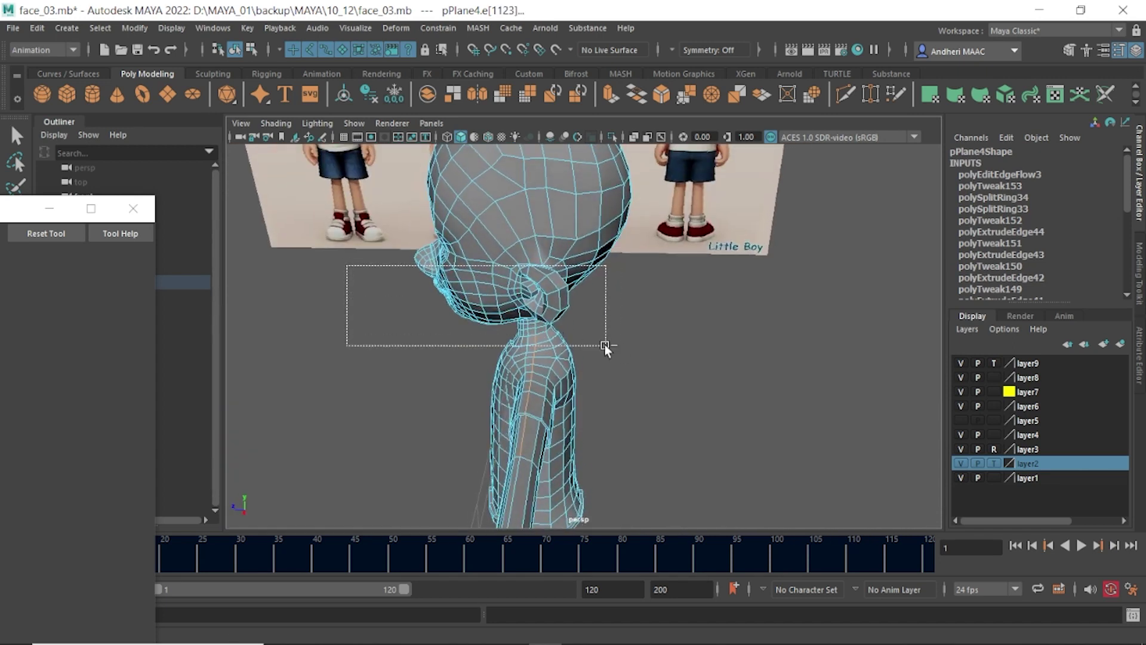
mouse_move(649, 348)
shift+right_down()
mouse_move(650, 455)
mouse_move(633, 489)
shift+right_up()
mouse_move(576, 412)
alt+mouse_down()
mouse_move(578, 364)
mouse_move(623, 370)
mouse_move(604, 342)
alt+mouse_up()
- Switch to the front view and activate the Insert Edge Loop Tool on the arm
key(space)
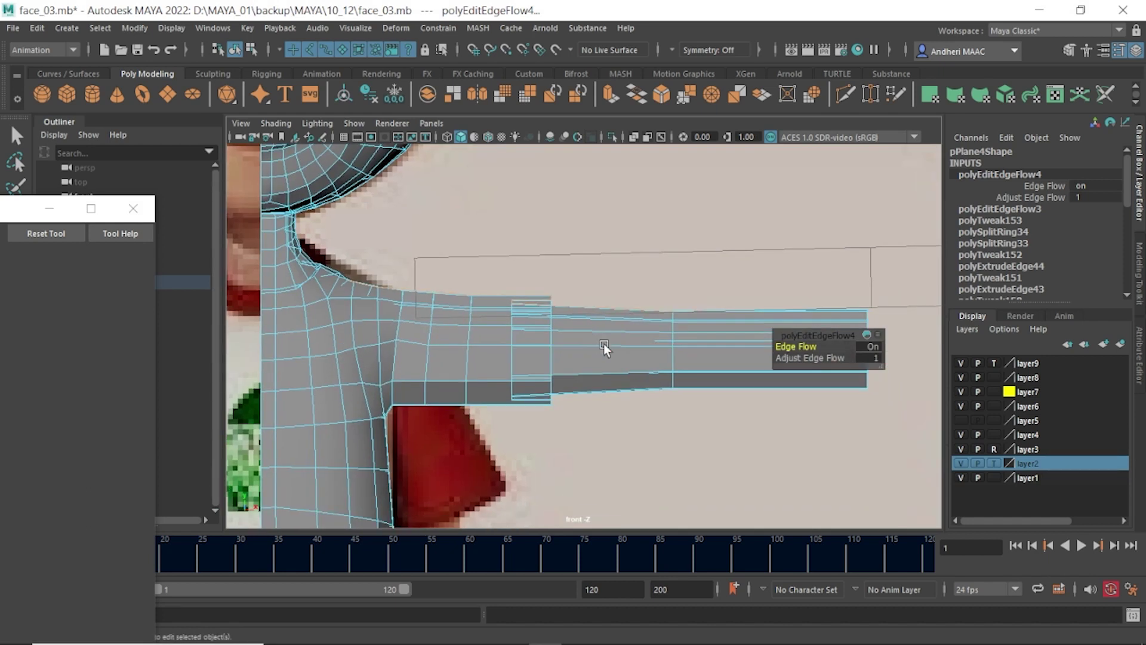
key(F8)
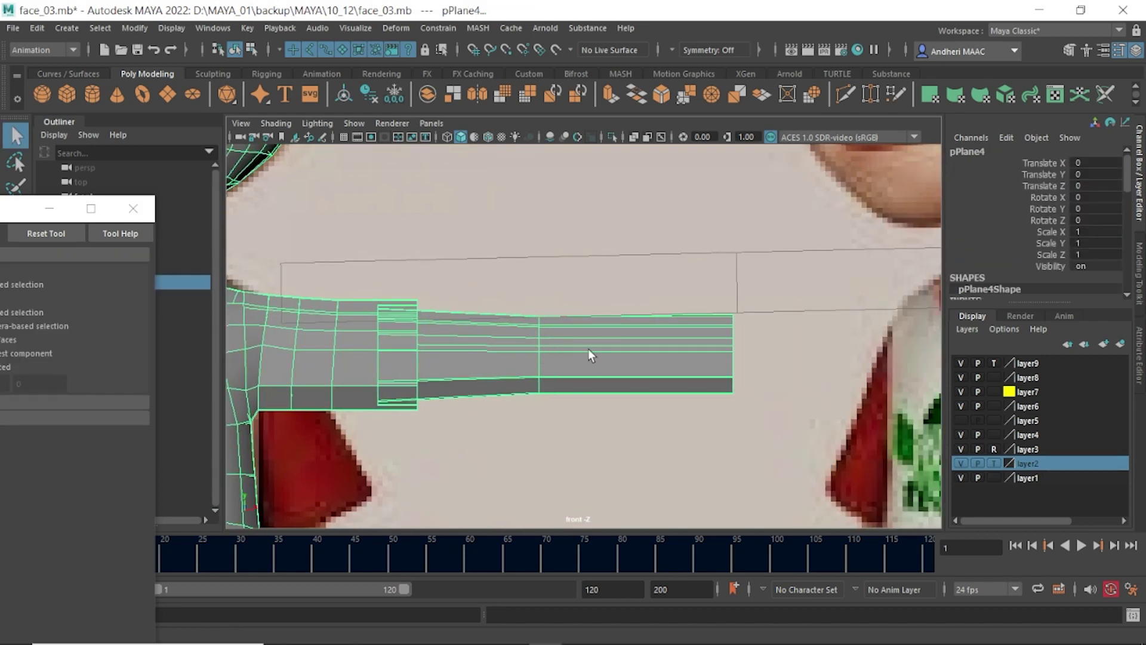
shift+right_drag(626, 327, 532, 267)
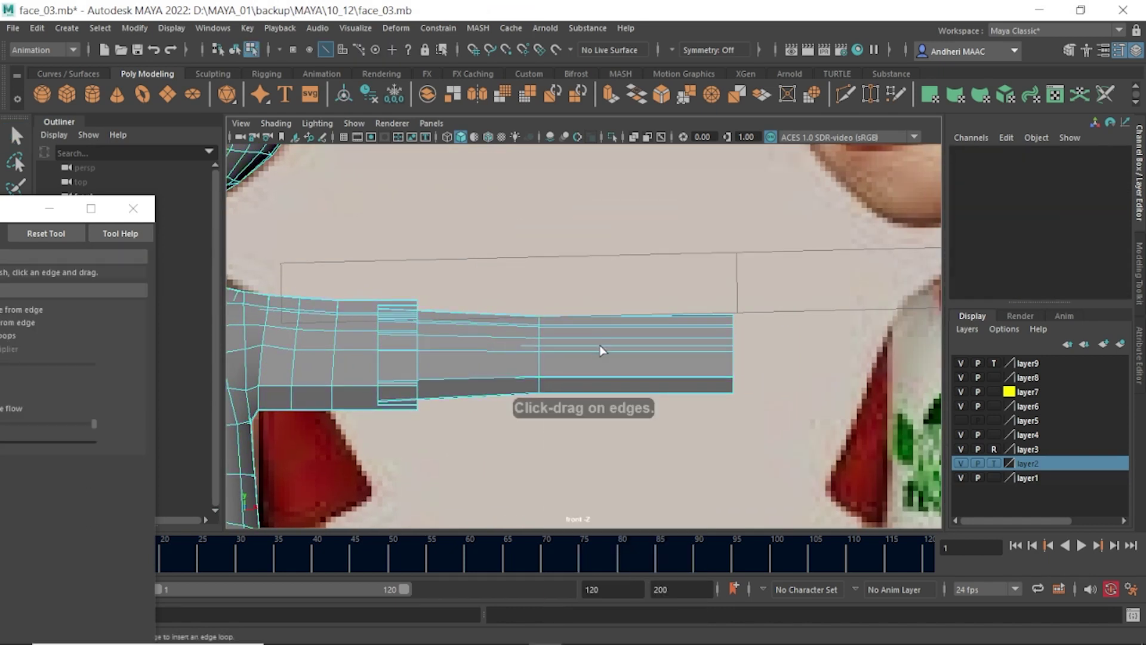
- Insert two edge loops along the forearm and scale the middle loop narrower
click(588, 349)
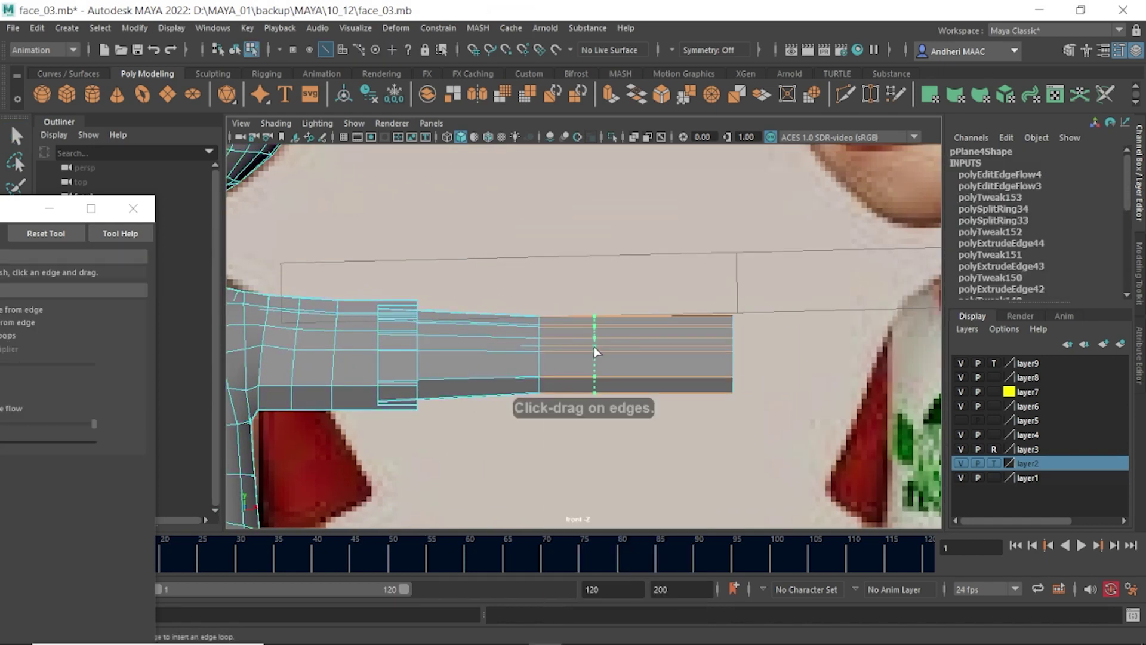
click(488, 346)
key(w)
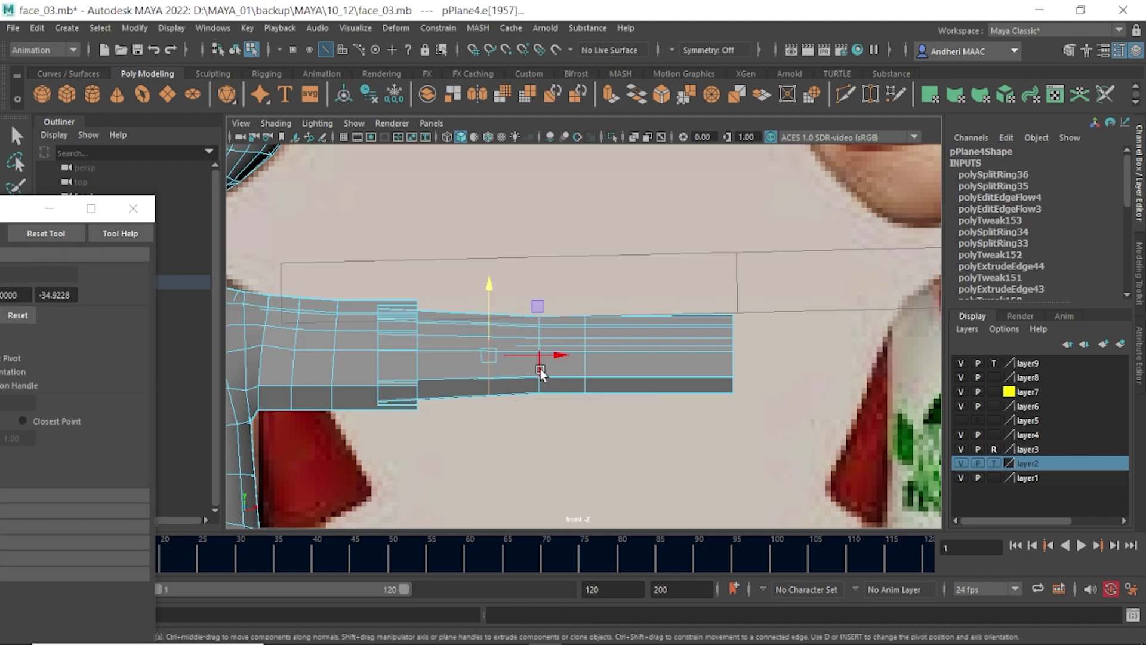
click(540, 369)
key(r)
drag(549, 356, 529, 358)
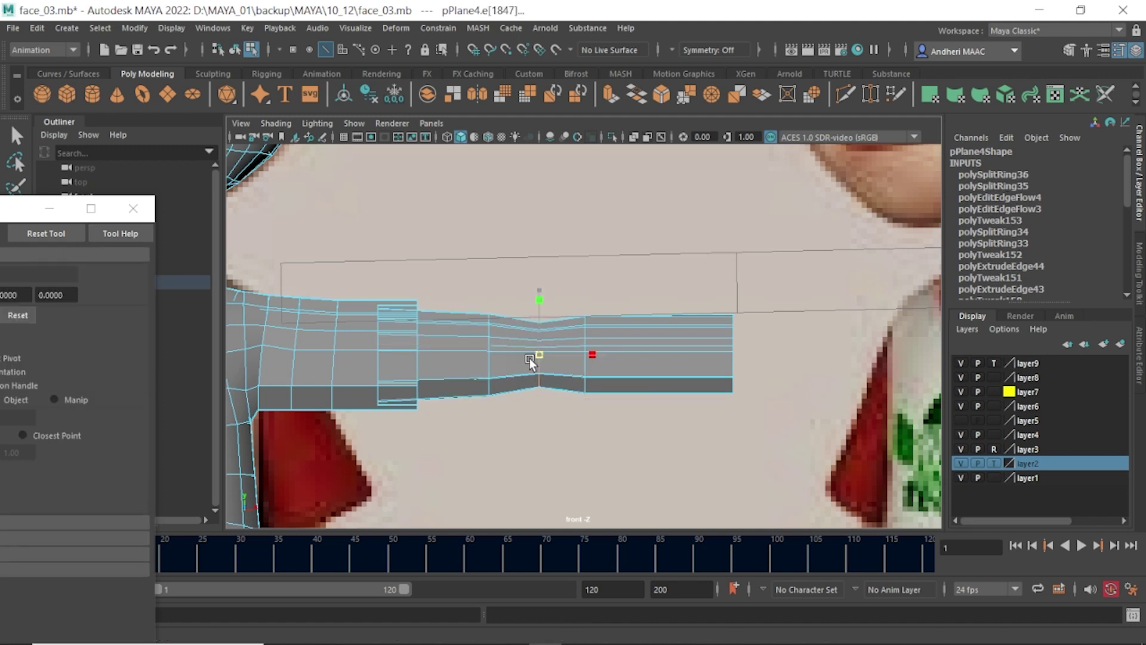
- Scale the arm-tip vertices inward to taper the wrist
key(F9)
alt+middle_drag(528, 357, 455, 352)
drag(623, 231, 647, 278)
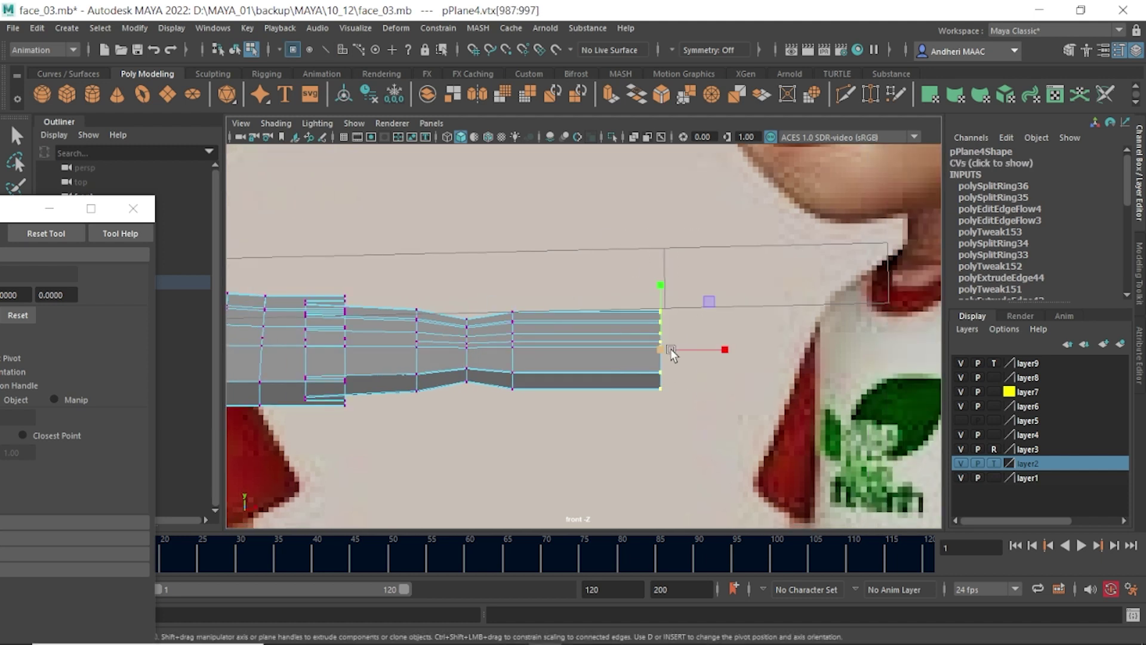
drag(671, 351, 653, 353)
scroll(633, 357, down, 3)
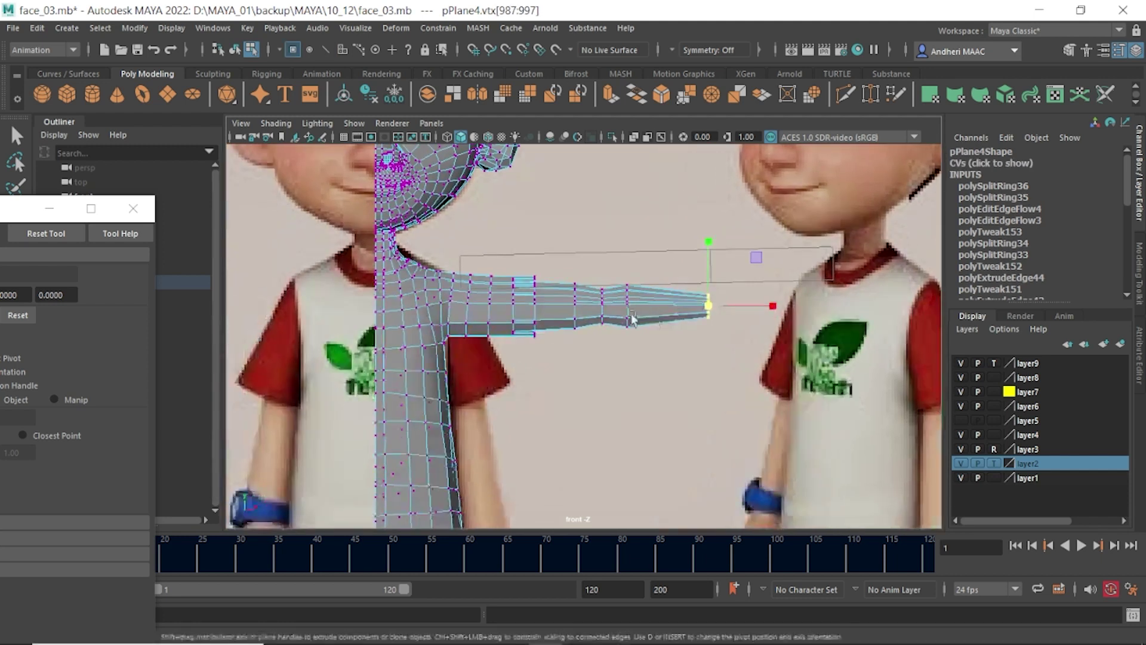
key(F8)
click(660, 358)
scroll(660, 358, down, 2)
scroll(664, 313, up, 1)
scroll(657, 333, up, 1)
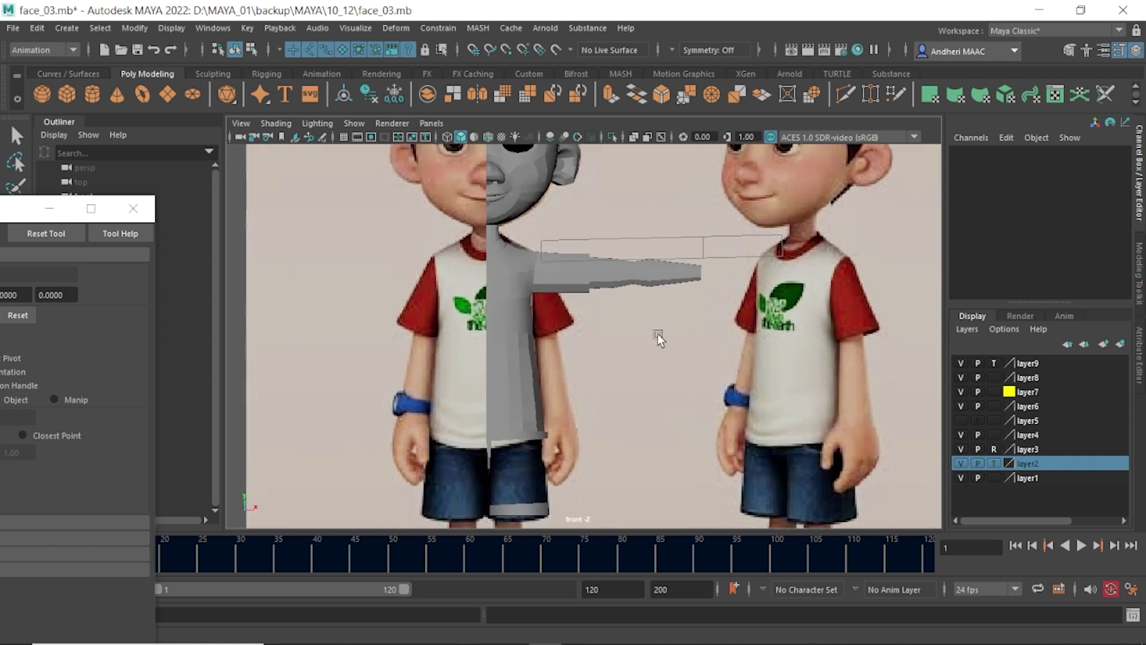
scroll(657, 333, up, 2)
scroll(671, 320, down, 1)
- Slide the forearm vertex columns along the arm to even out their spacing
click(671, 320)
key(F9)
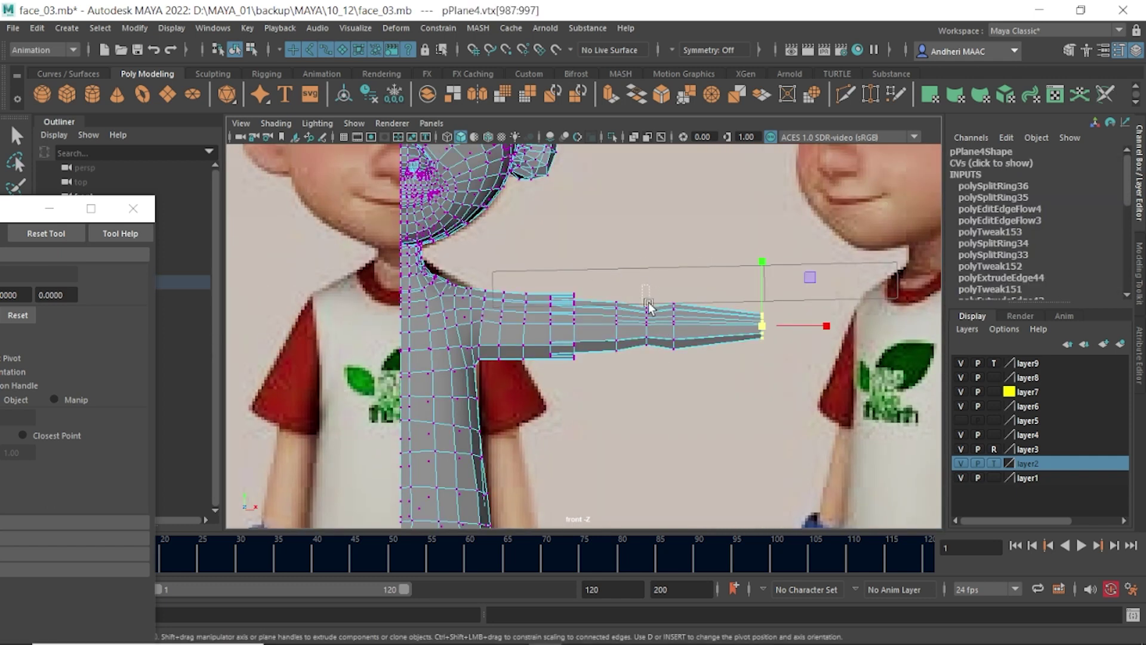
drag(649, 307, 657, 375)
drag(711, 326, 705, 328)
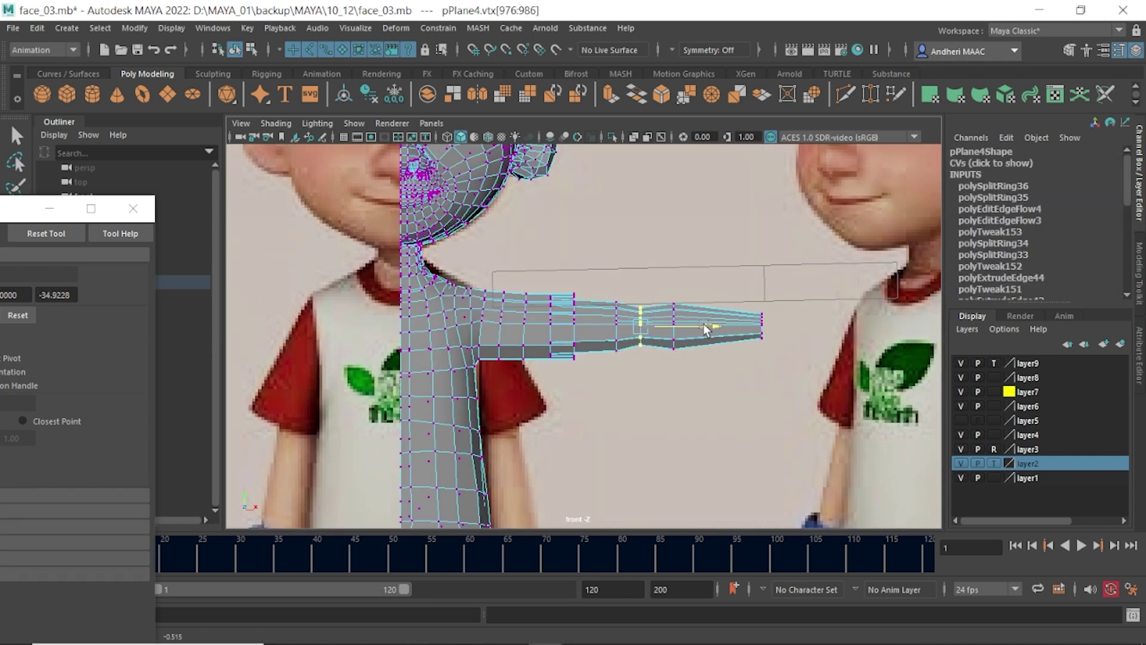
drag(600, 290, 622, 358)
drag(682, 329, 676, 328)
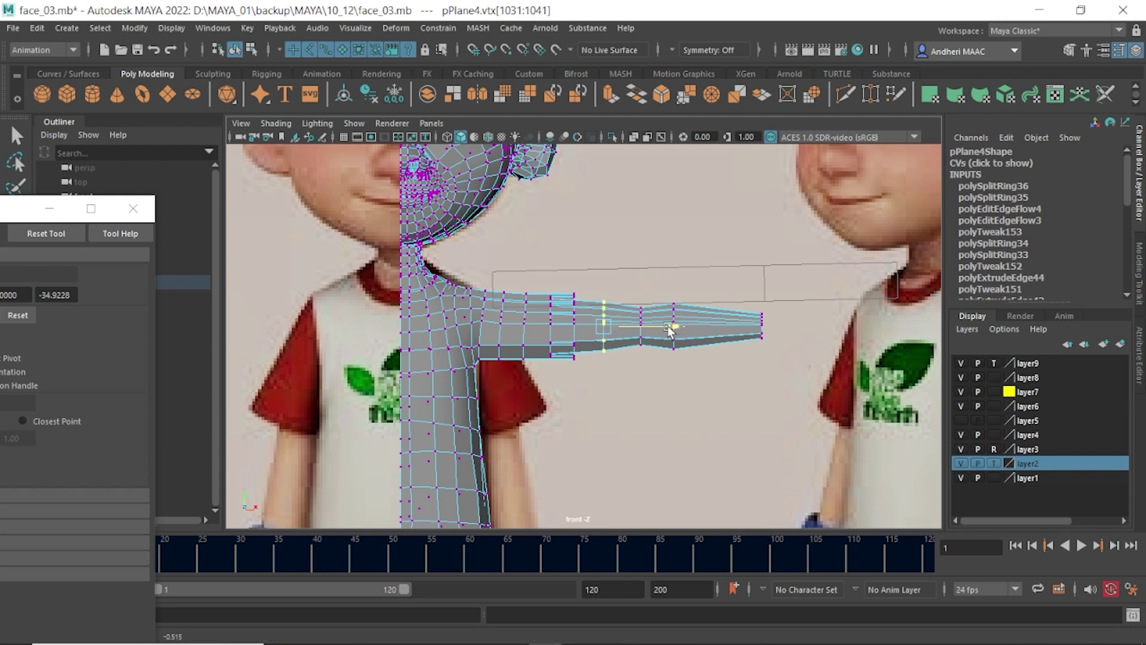
drag(724, 391, 657, 275)
drag(738, 330, 749, 333)
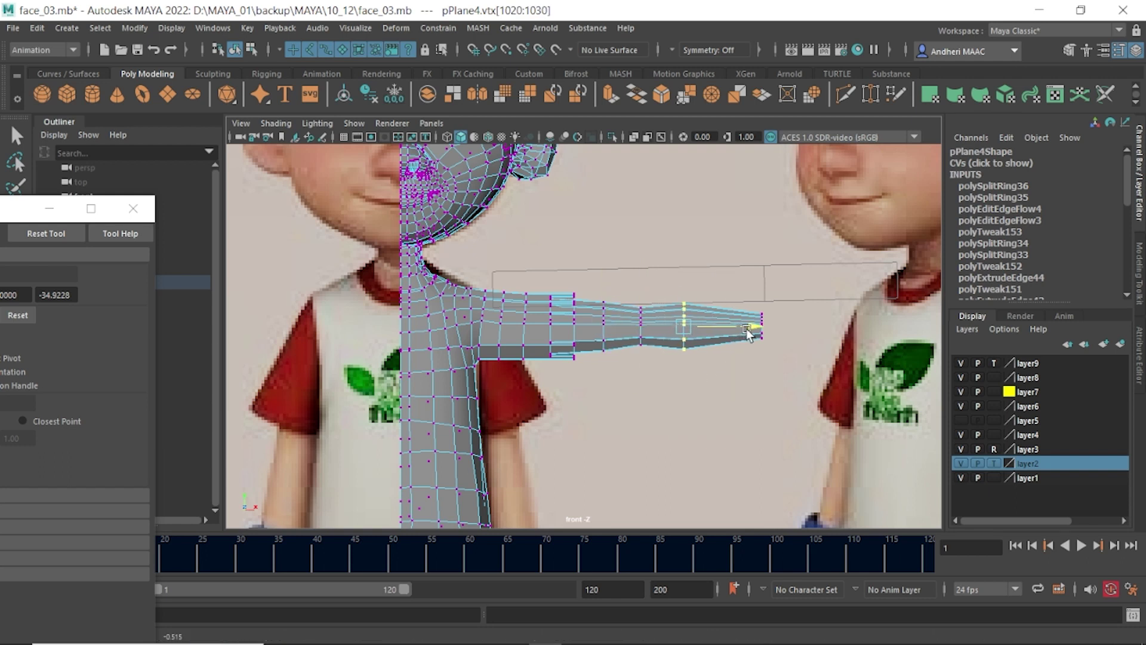
- Adjust the manipulator pivot and extend the arm-tip vertices slightly outward
key(d)
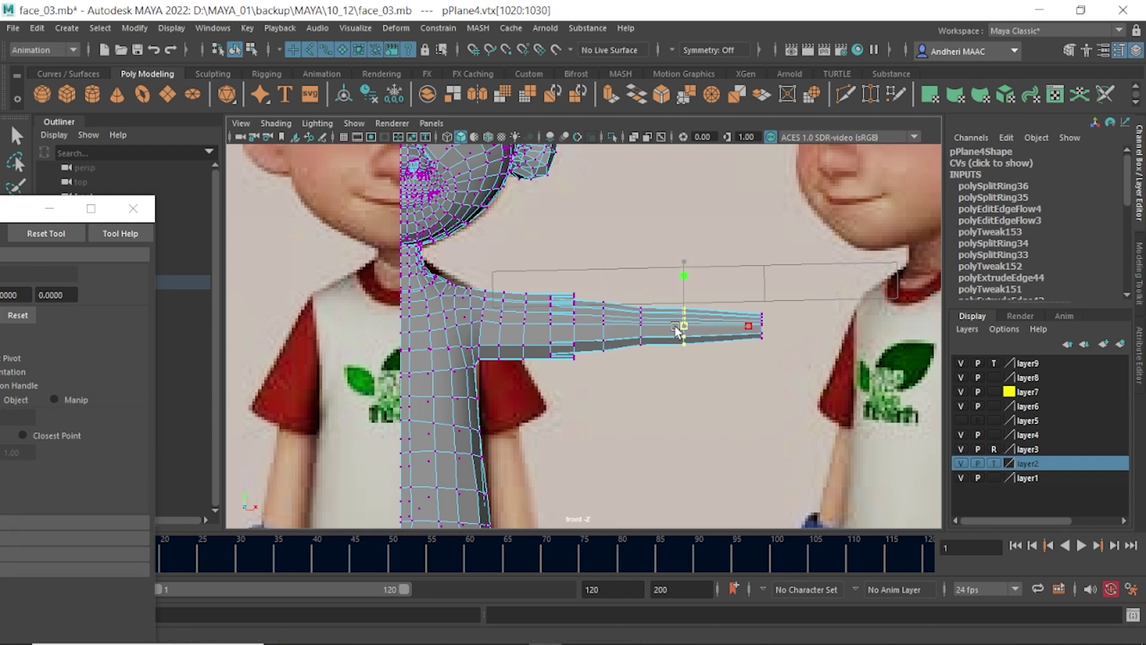
drag(676, 329, 679, 329)
right_drag(678, 332, 729, 296)
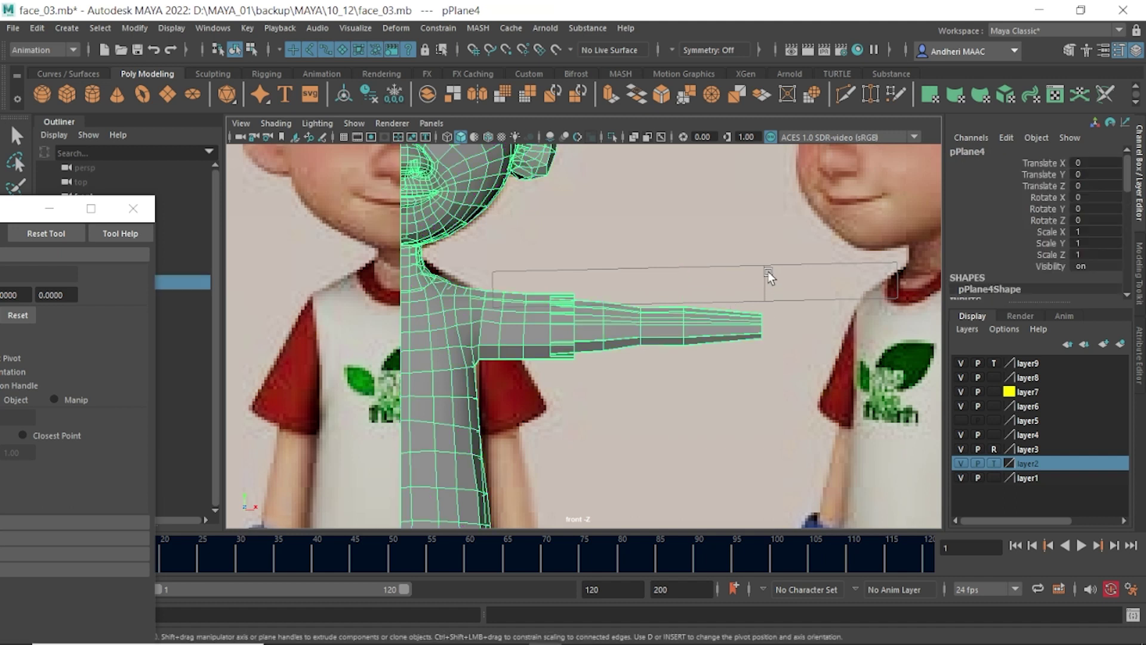
key(F9)
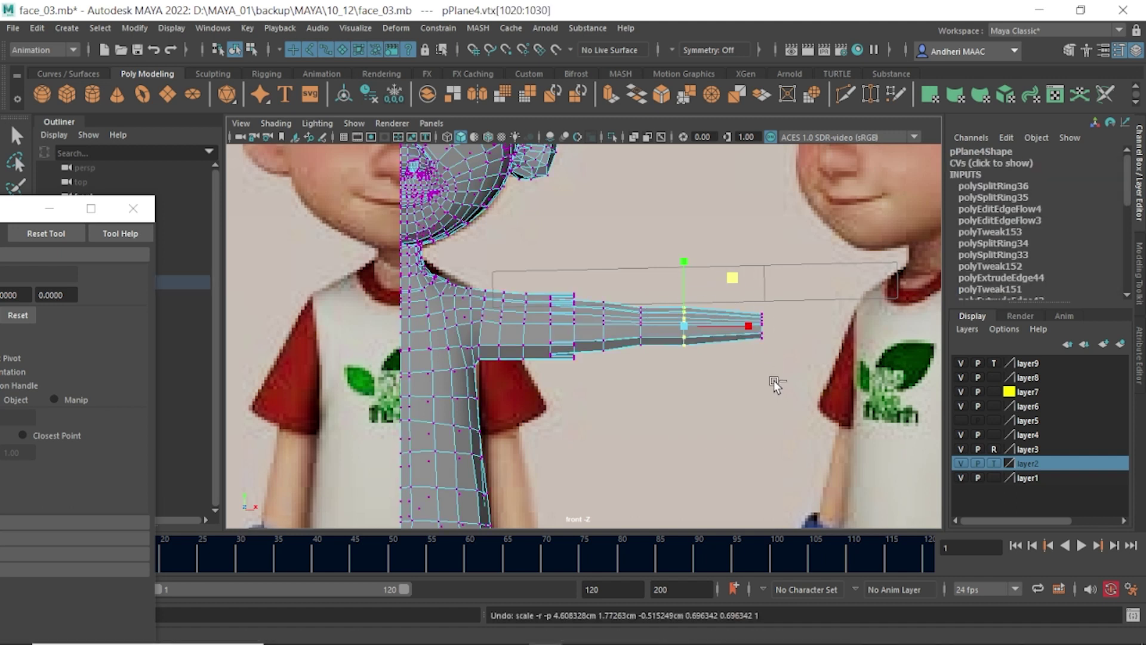
drag(785, 376, 747, 278)
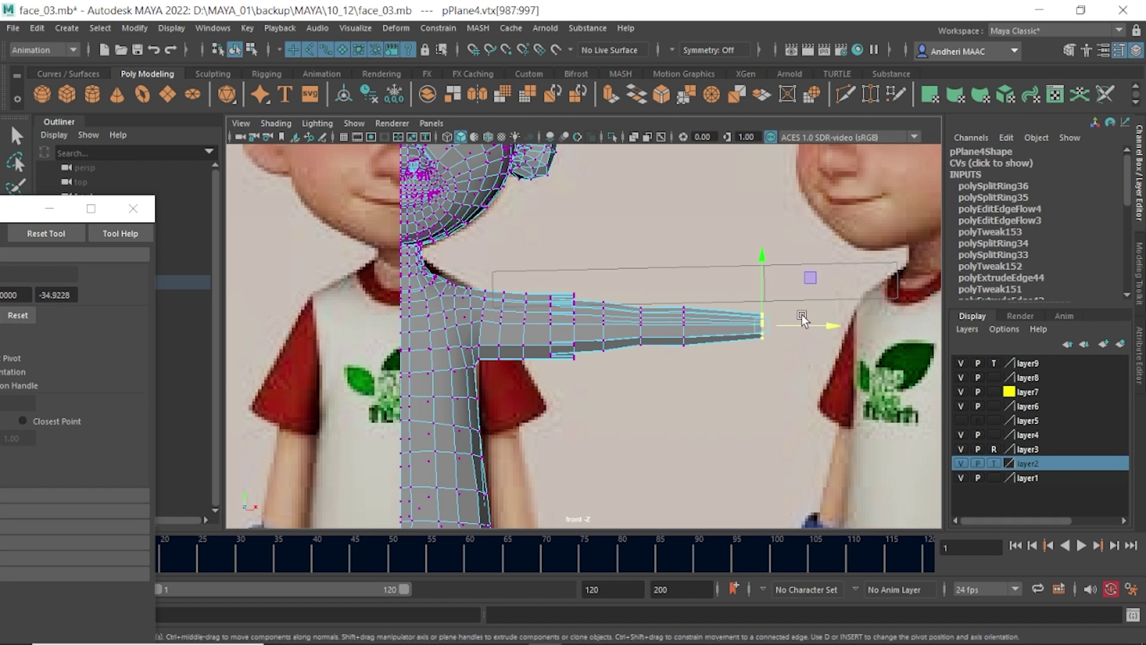
drag(802, 330, 821, 330)
- Frame the shorts and legs in the front view, ready for edge editing
scroll(739, 251, down, 2)
scroll(789, 322, down, 3)
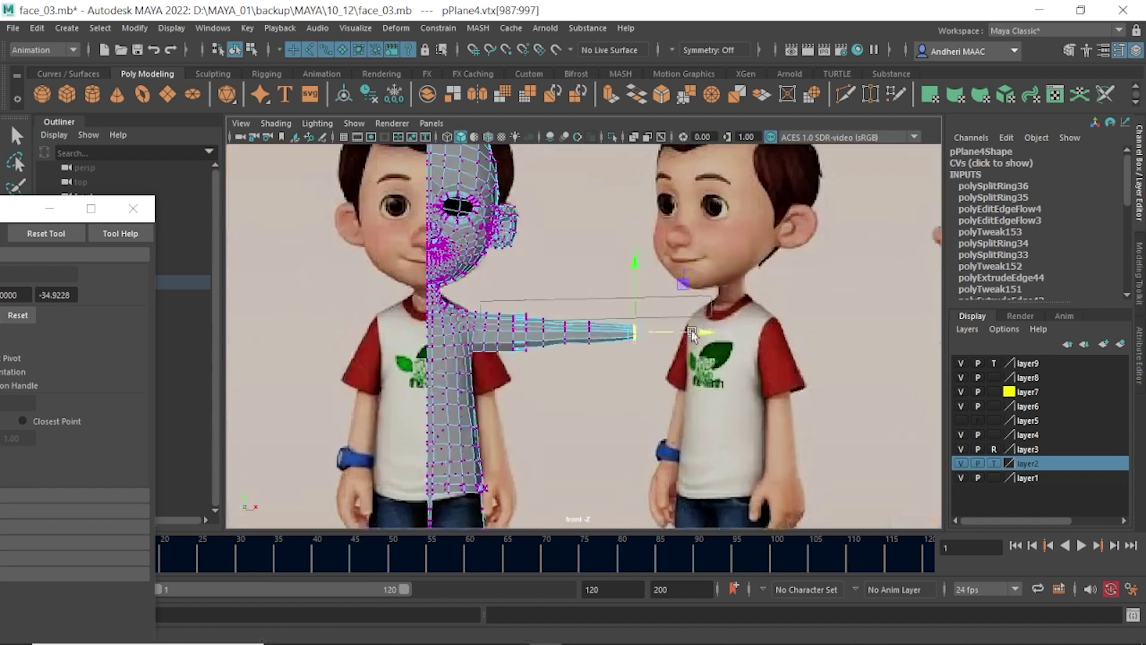
alt+middle_drag(789, 321, 682, 170)
scroll(612, 271, up, 2)
scroll(612, 271, up, 2)
drag(664, 393, 666, 321)
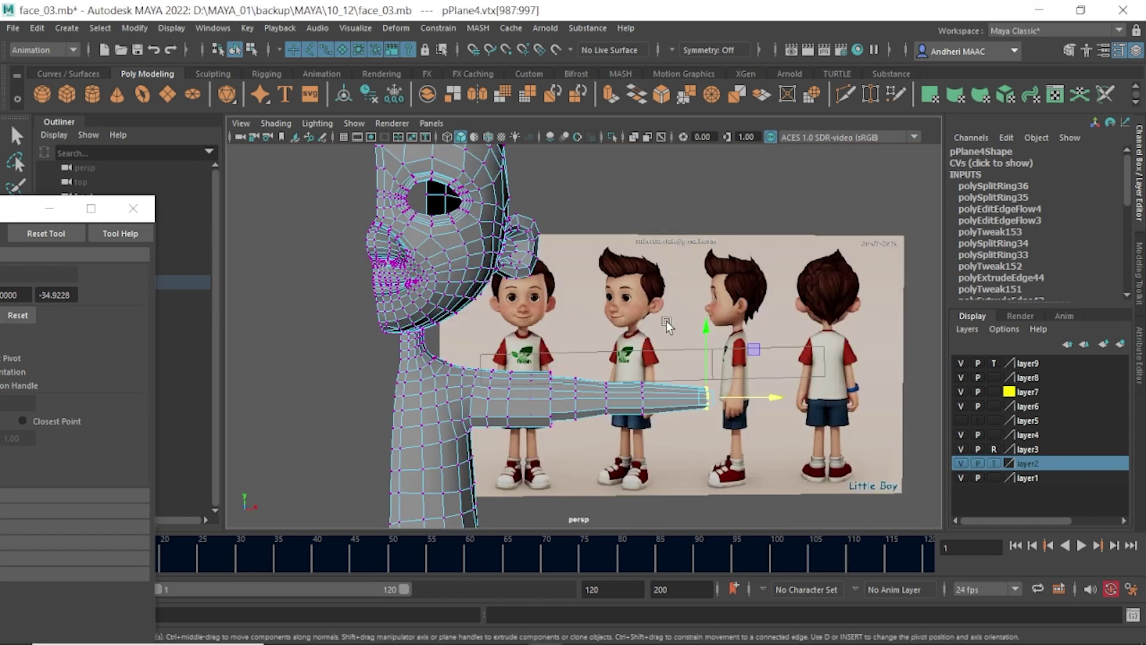
drag(641, 423, 683, 244)
scroll(634, 392, up, 2)
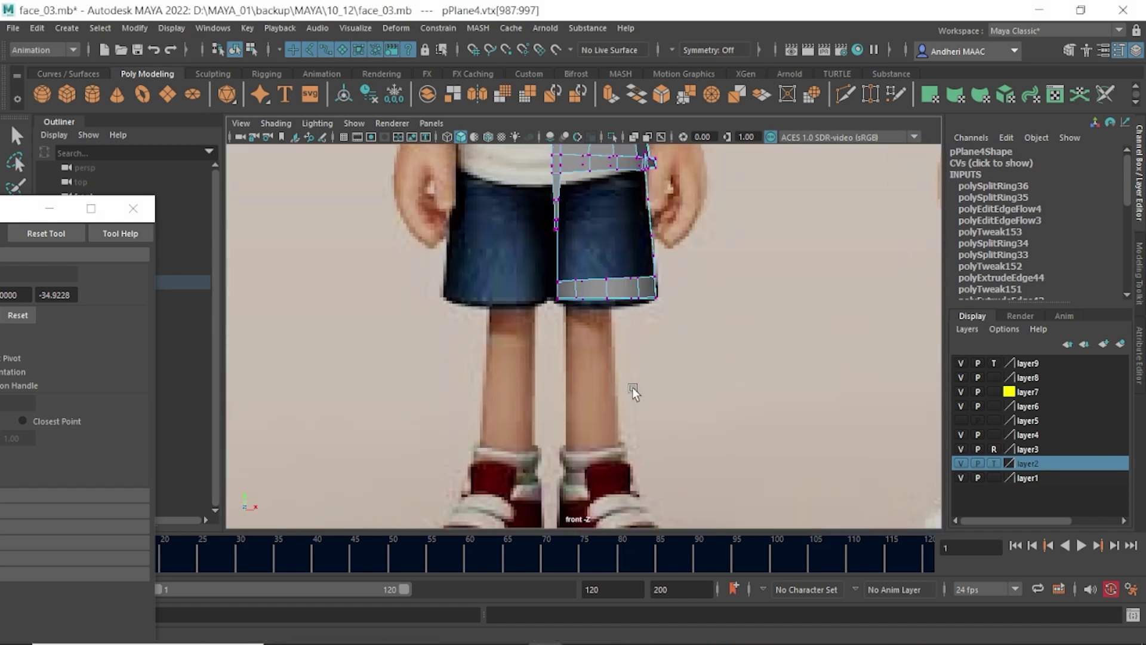
key(space)
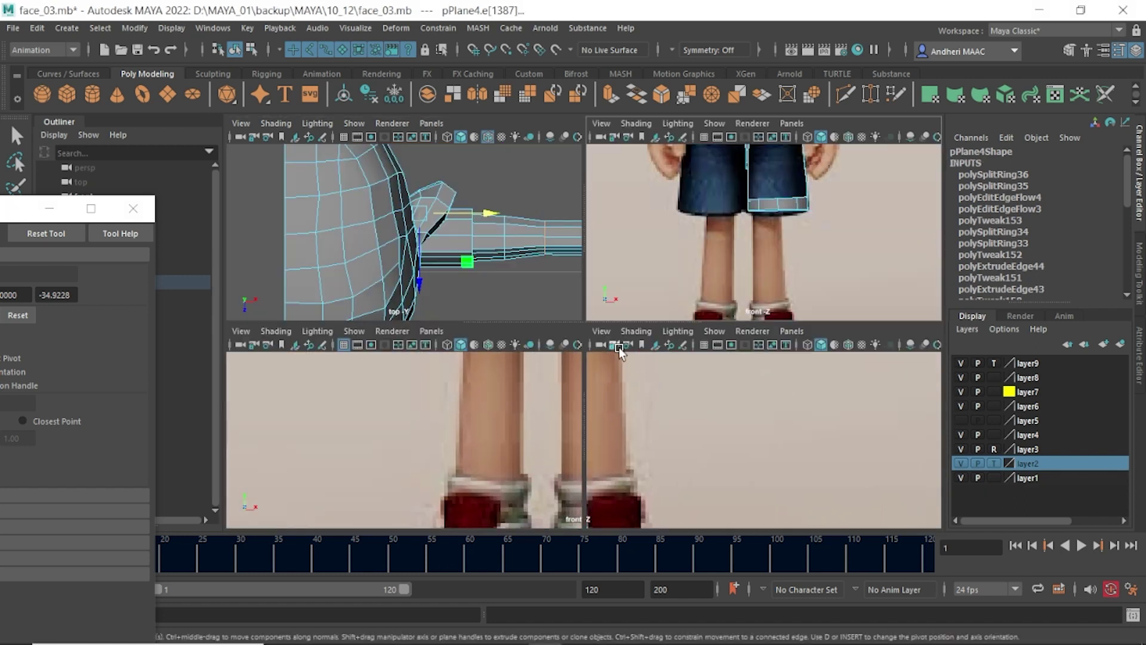
key(space)
key(F10)
- Show the model shaded and inspect vertices around the shorts leg opening
mouse_move(711, 285)
mouse_down()
mouse_move(711, 227)
mouse_move(616, 297)
mouse_up()
key(F8)
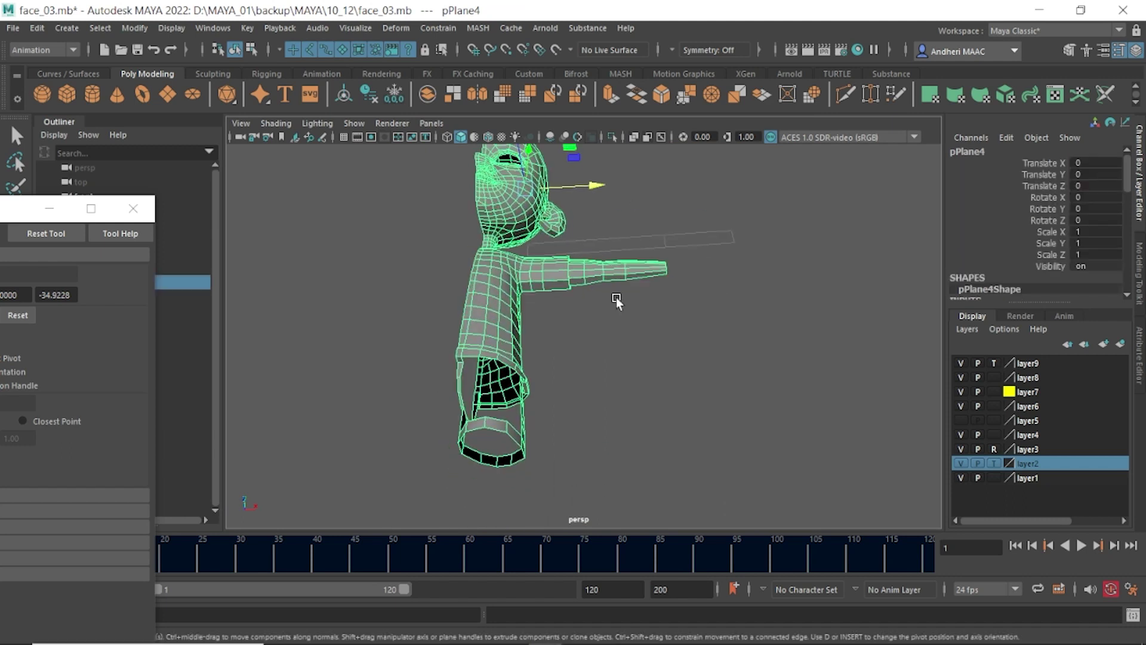
click(658, 385)
key(5)
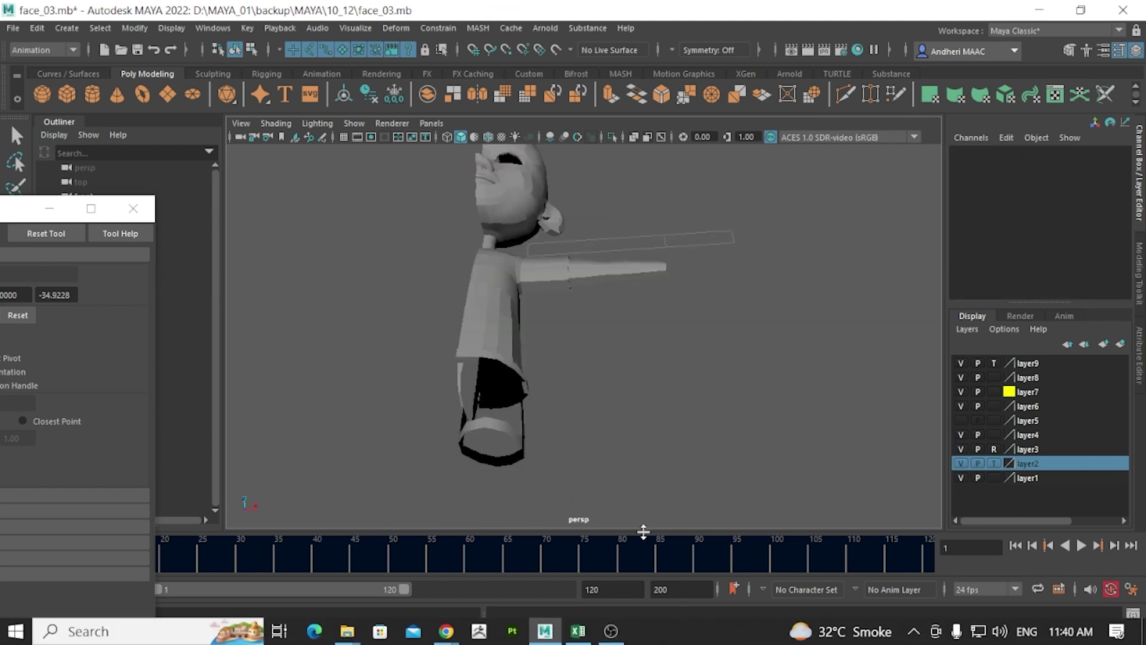
mouse_move(643, 530)
alt+mouse_down()
mouse_move(519, 365)
mouse_move(519, 383)
alt+mouse_up()
click(417, 372)
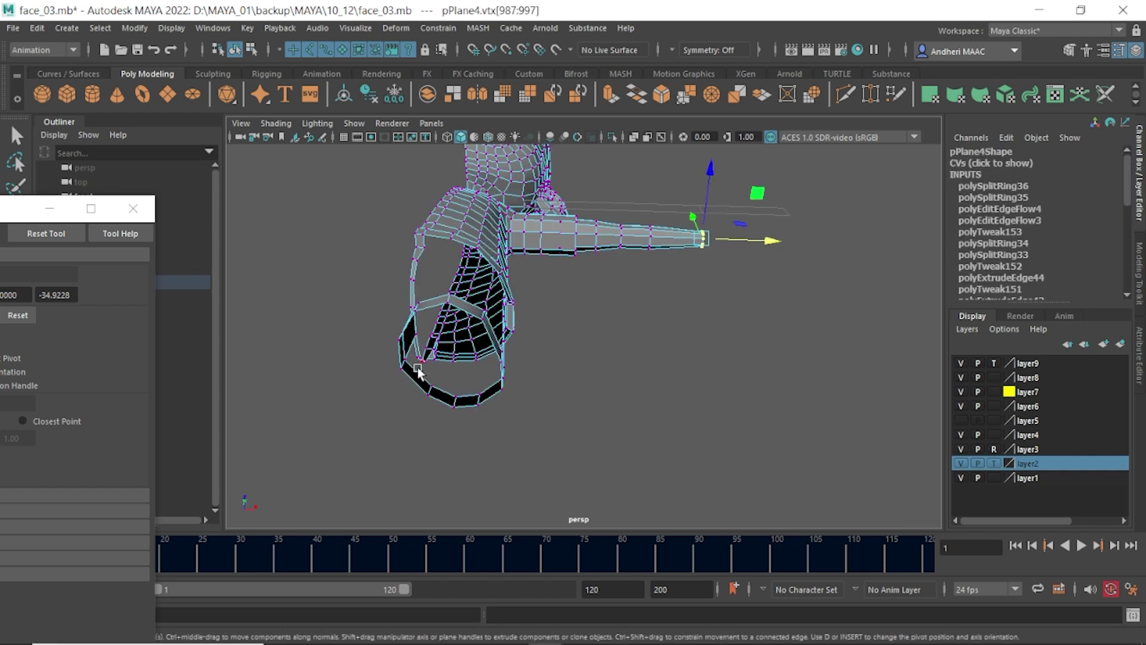
click(432, 408)
mouse_move(415, 382)
mouse_down()
mouse_move(498, 399)
mouse_move(439, 399)
mouse_up()
key(F8)
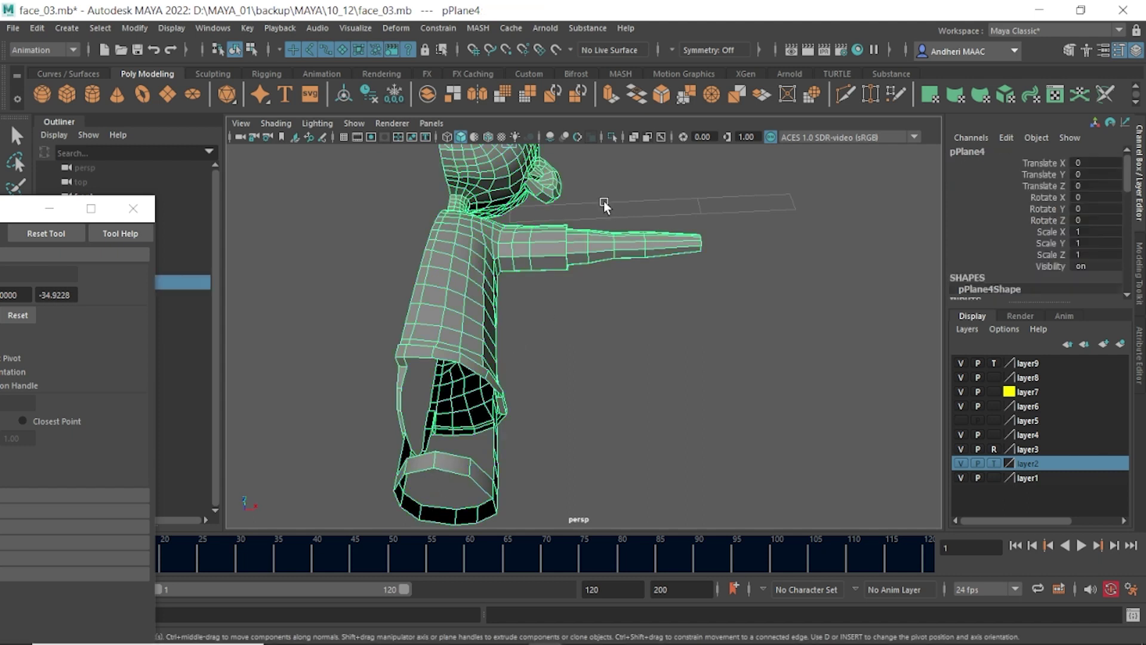
- Select the bottom edge loop of the shorts leg opening and extrude it inward
alt+drag(564, 257, 568, 238)
scroll(528, 406, up, 2)
key(F10)
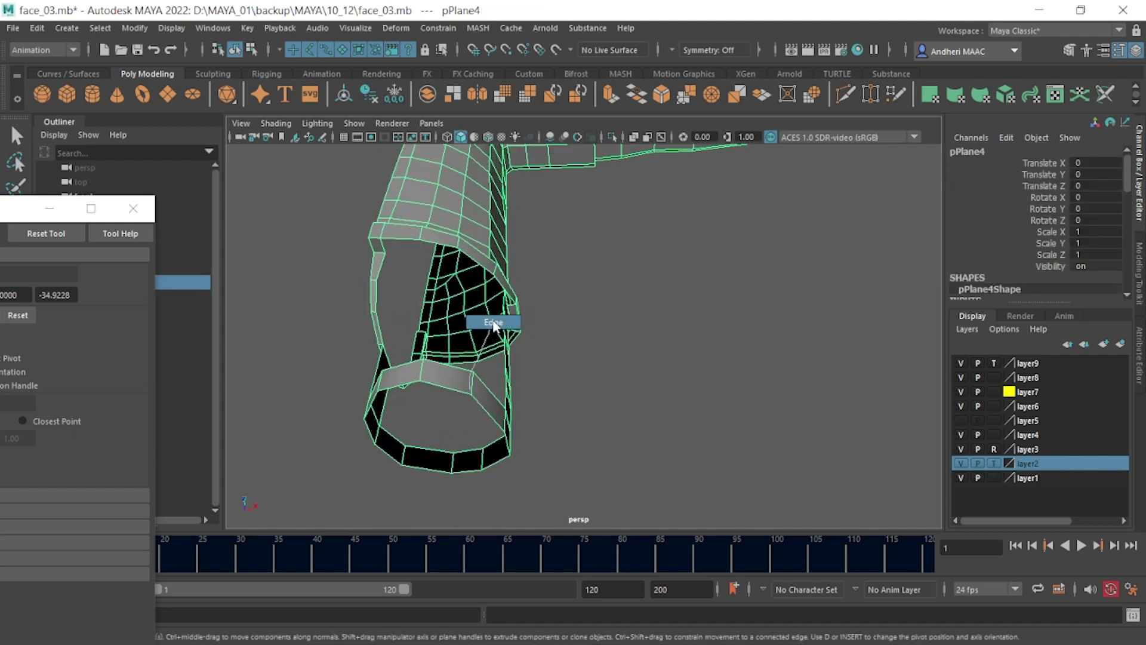
click(453, 383)
double_click(453, 383)
alt+drag(454, 385, 505, 373)
shift+right_drag(505, 374, 502, 391)
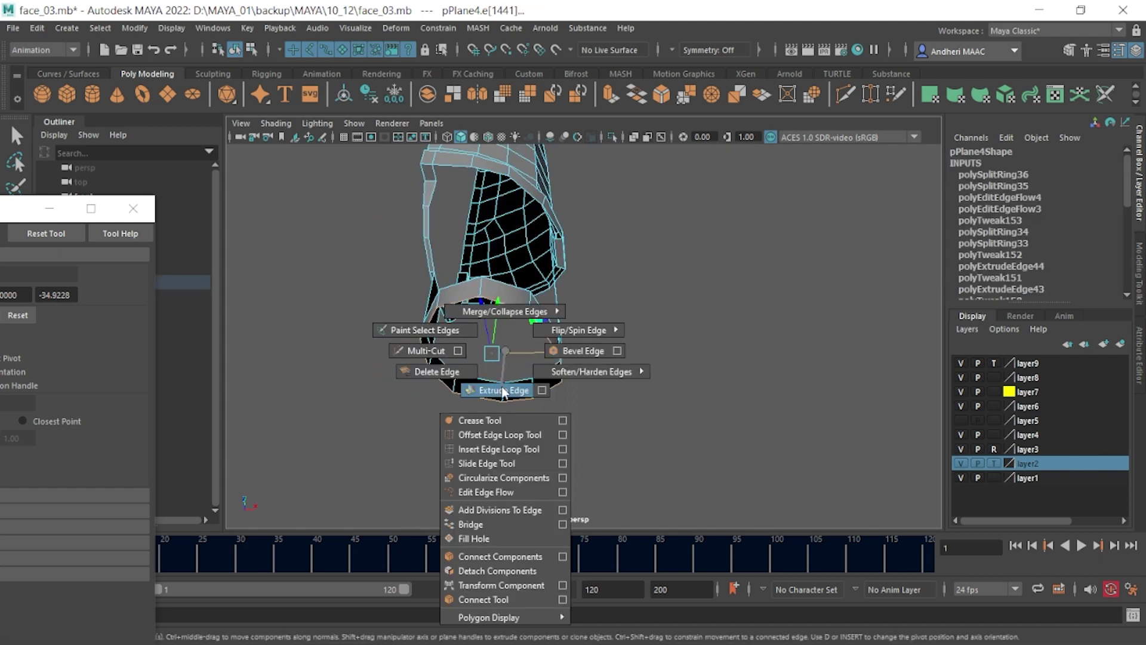
key(e)
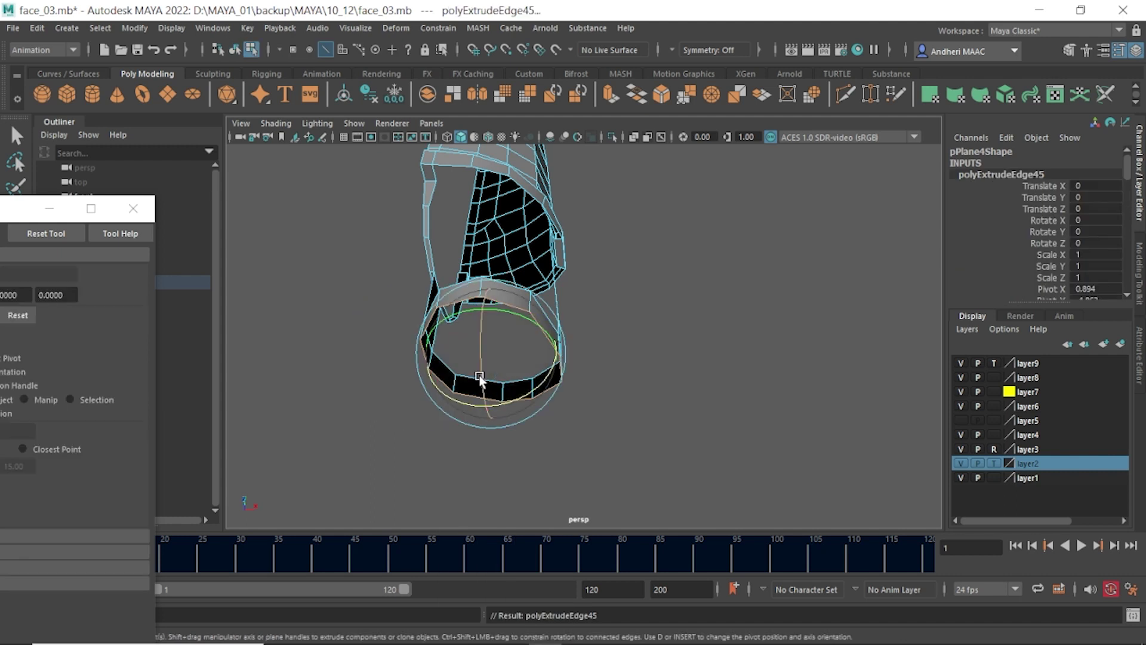
key(r)
- Extrude the loop twice more and move the newest ring downward
mouse_move(492, 357)
alt+mouse_down()
mouse_move(478, 376)
mouse_move(501, 331)
alt+mouse_up()
shift+right_drag(501, 332, 509, 382)
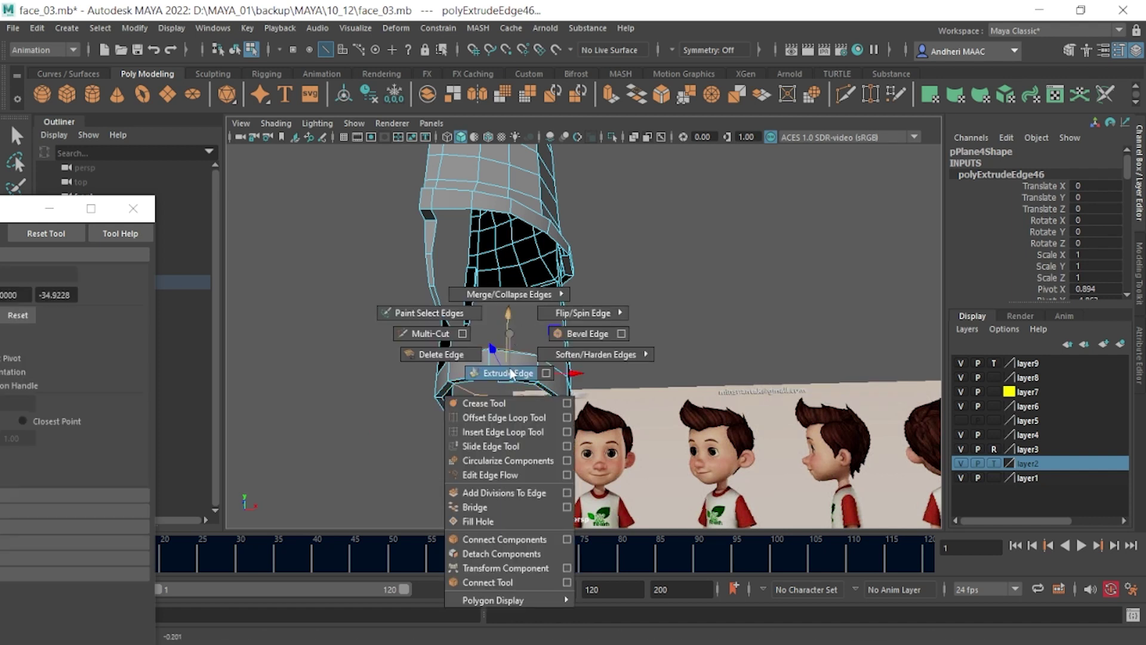
key(w)
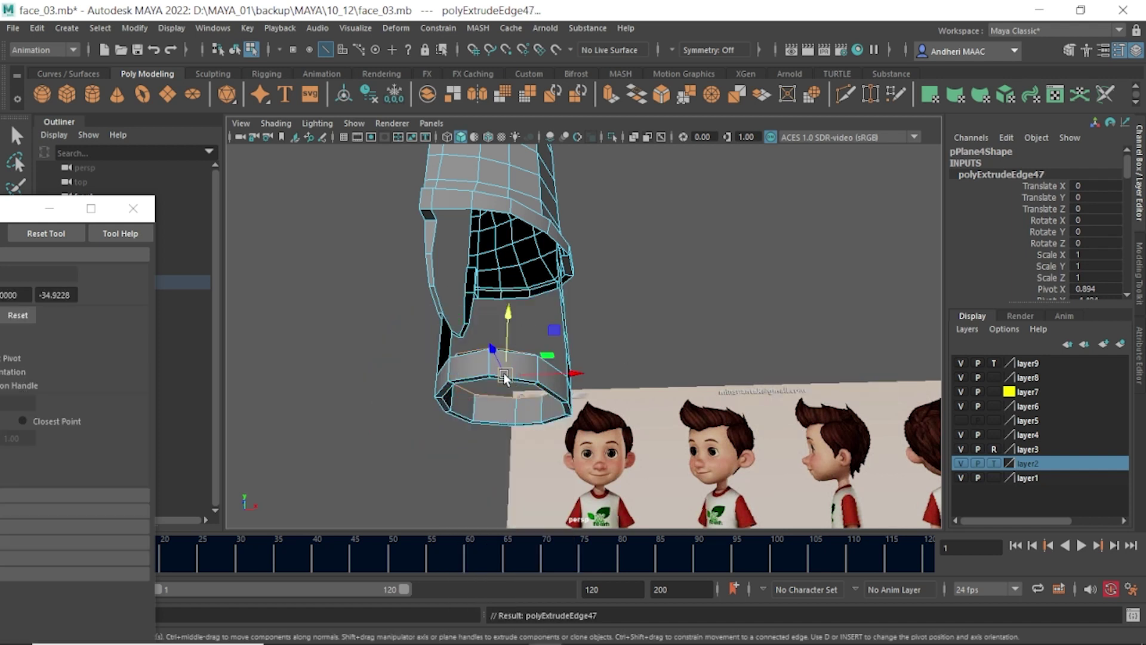
key(d)
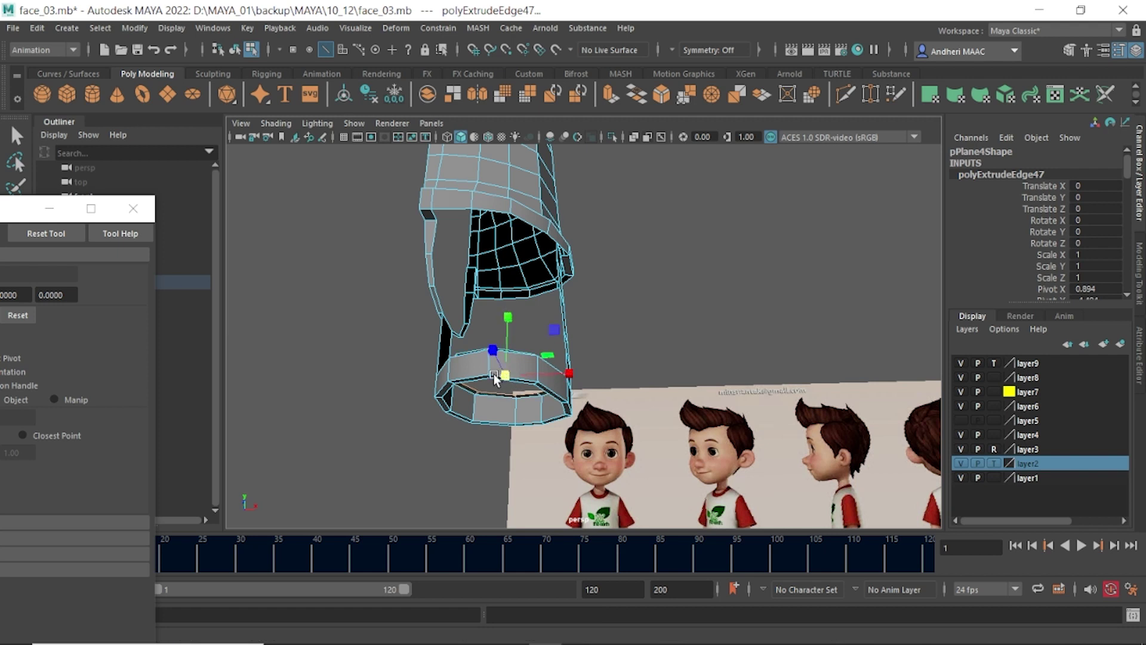
shift+right_drag(495, 377, 494, 403)
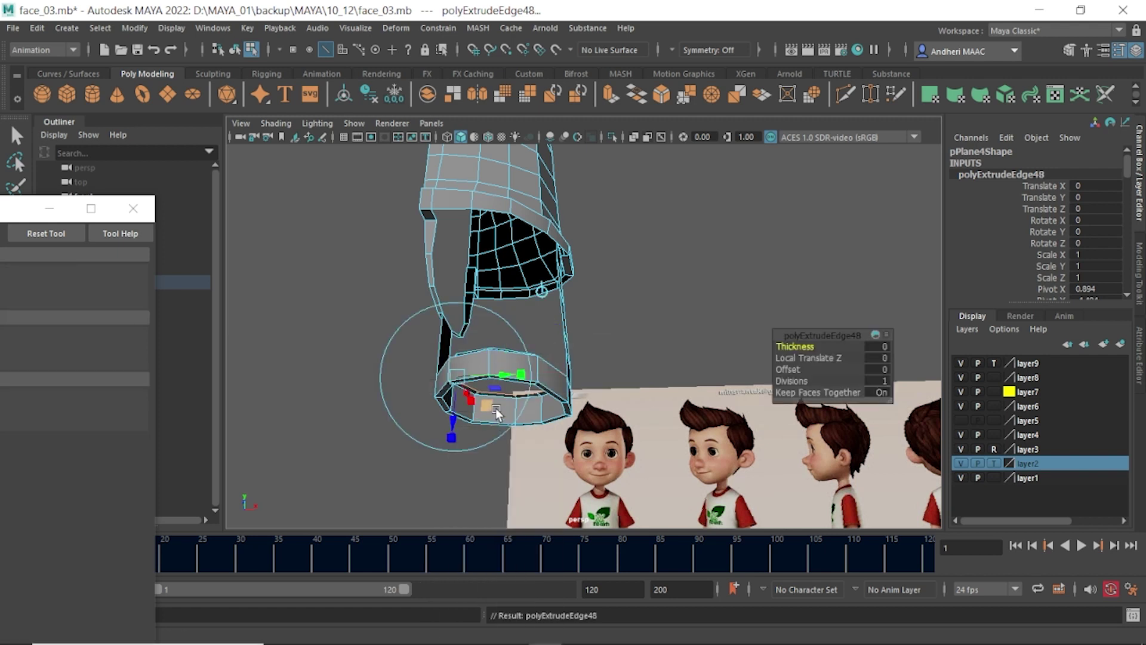
key(w)
drag(504, 331, 505, 346)
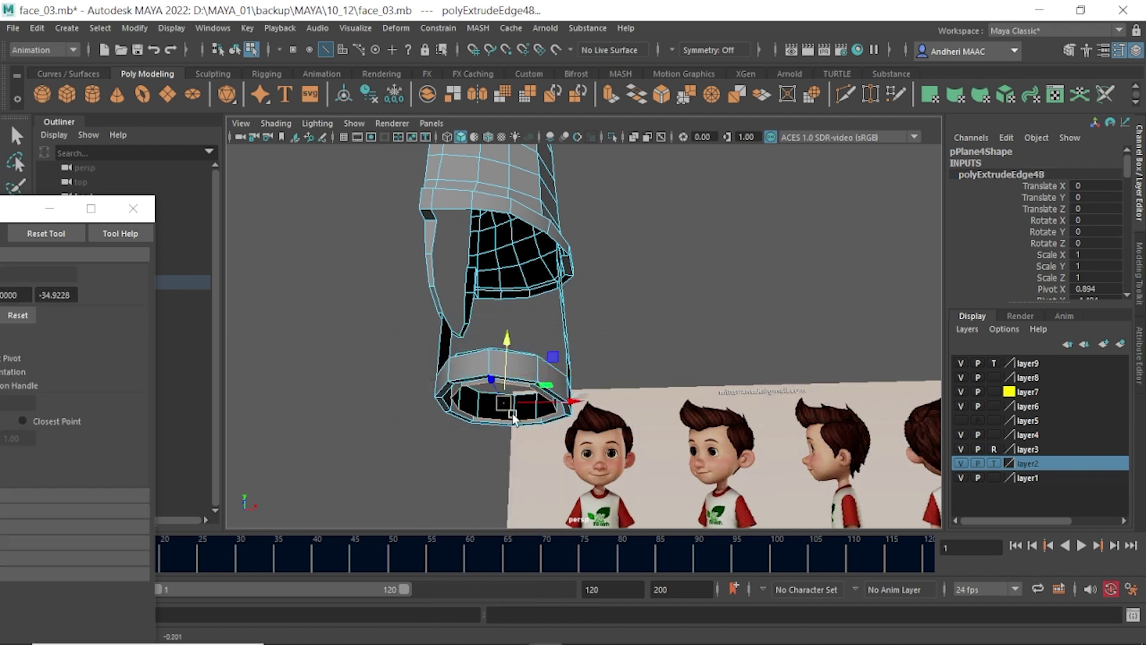
key(space)
drag(514, 417, 514, 454)
- Extrude the edge loop into a new band and move it up to the shorts hem
shift+right_drag(613, 315, 608, 366)
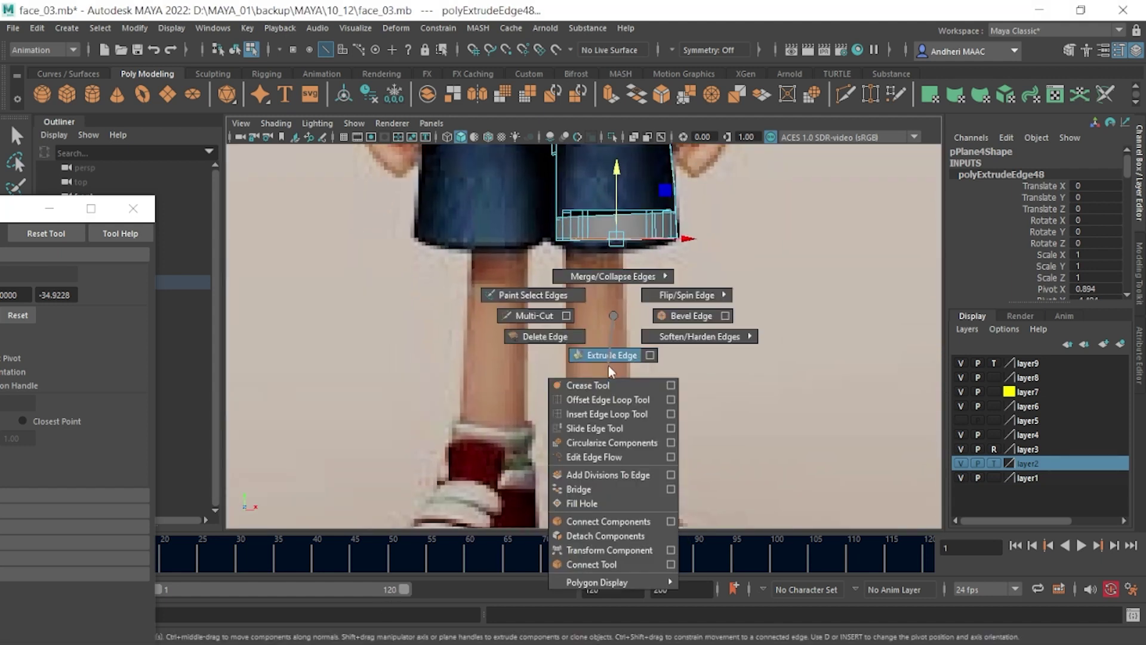
drag(618, 334, 620, 178)
key(w)
alt+middle_drag(619, 177, 669, 373)
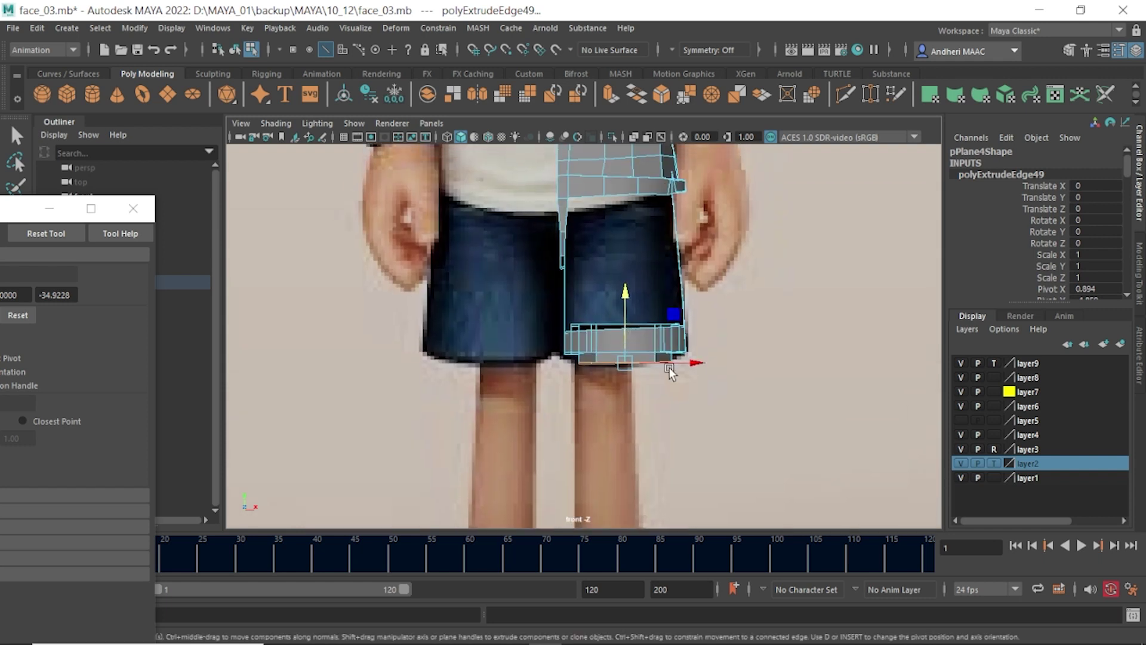
key(space)
mouse_move(658, 351)
mouse_down()
mouse_move(657, 382)
mouse_move(617, 326)
mouse_move(645, 351)
mouse_up()
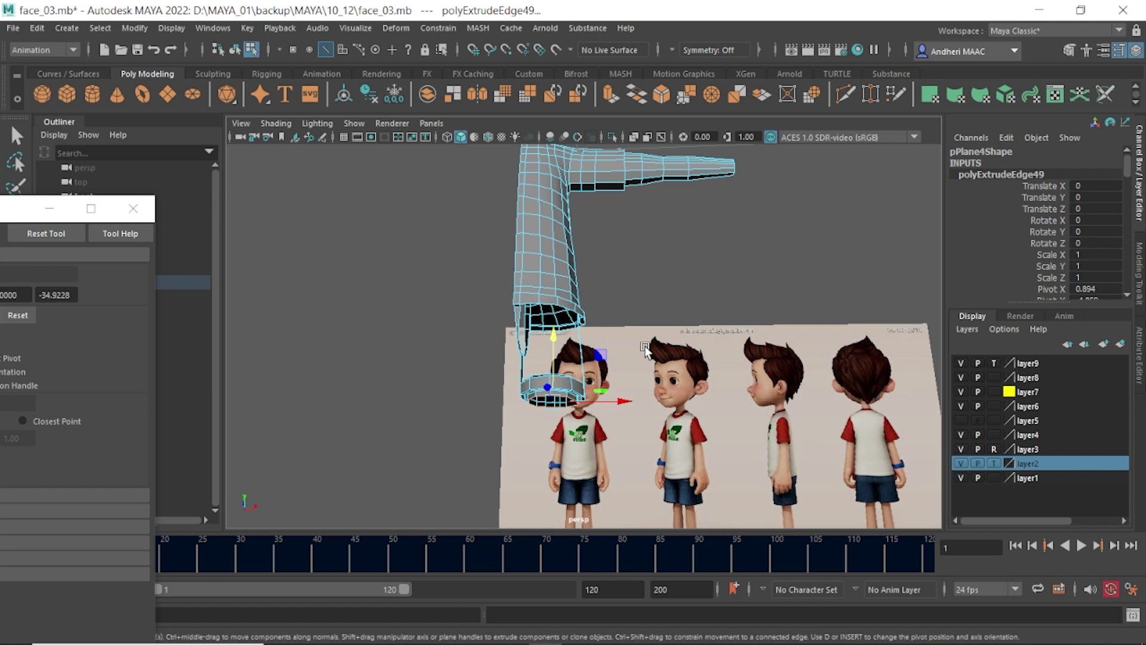
- Undo an accidental face-mode switch and reframe the shorts in the front view
key(space)
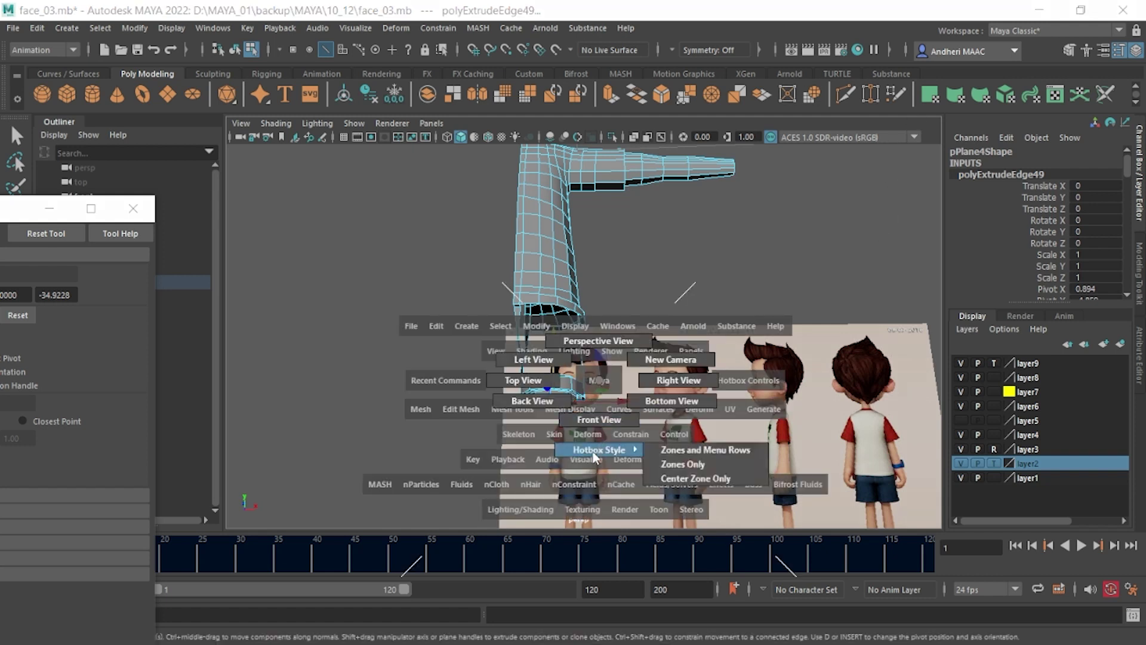
key(F11)
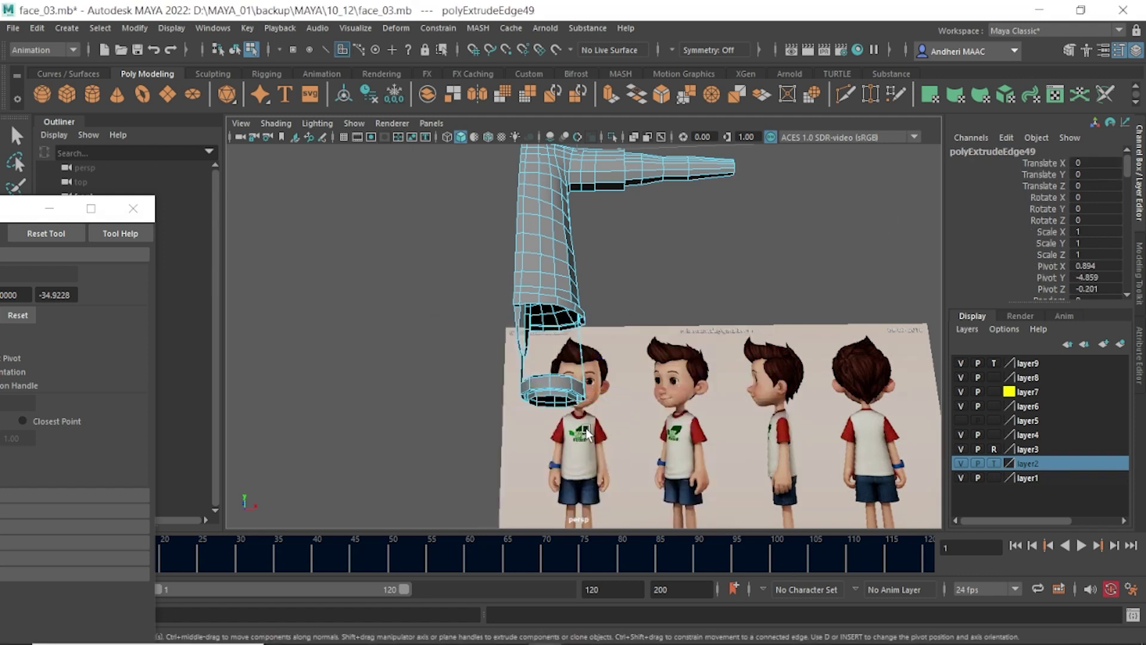
key(ctrl+z)
key(space)
drag(587, 433, 591, 466)
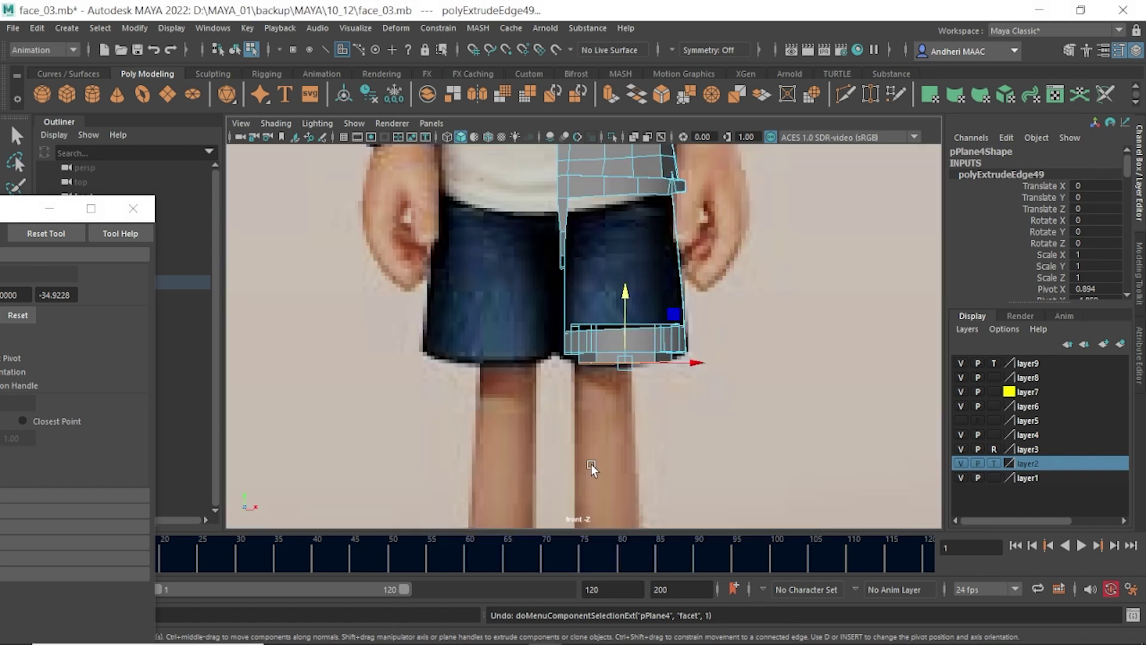
alt+middle_drag(592, 464, 596, 374)
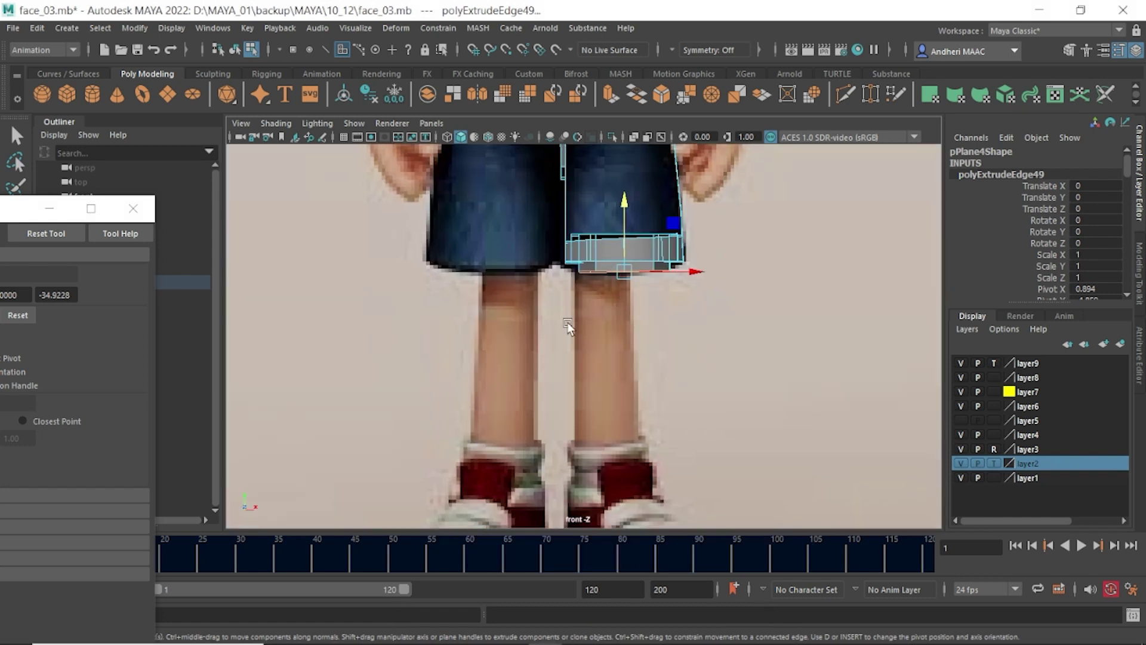
alt+middle_drag(642, 329, 628, 385)
- Scale the extrusion into an angled strip below the cuff and extrude again
key(r)
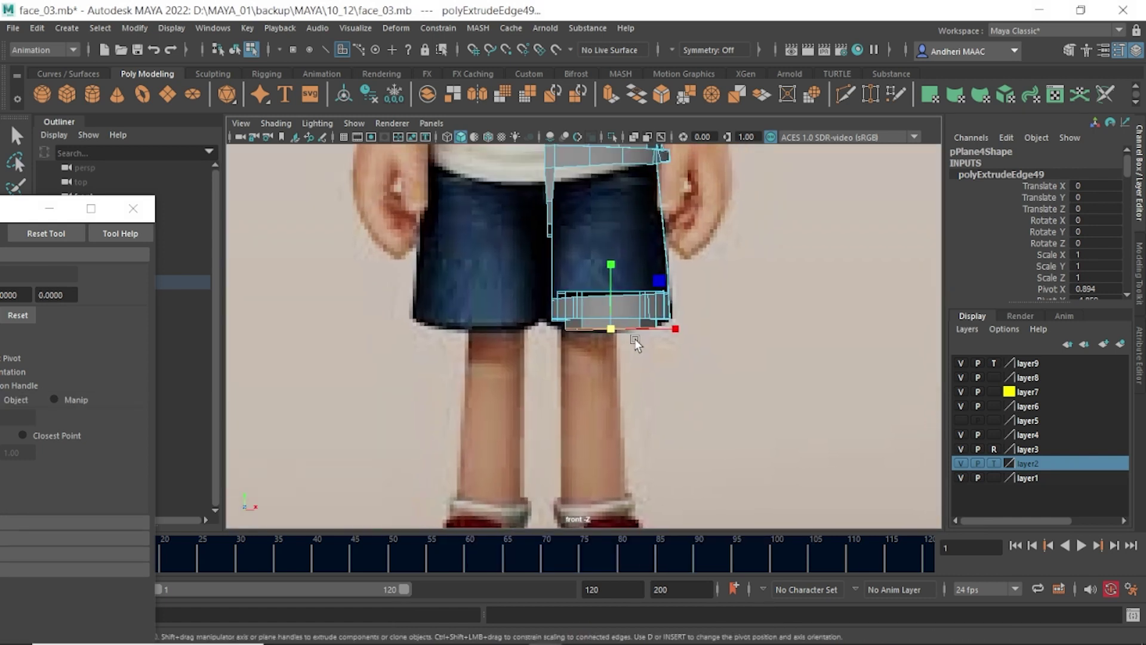
drag(615, 339, 589, 342)
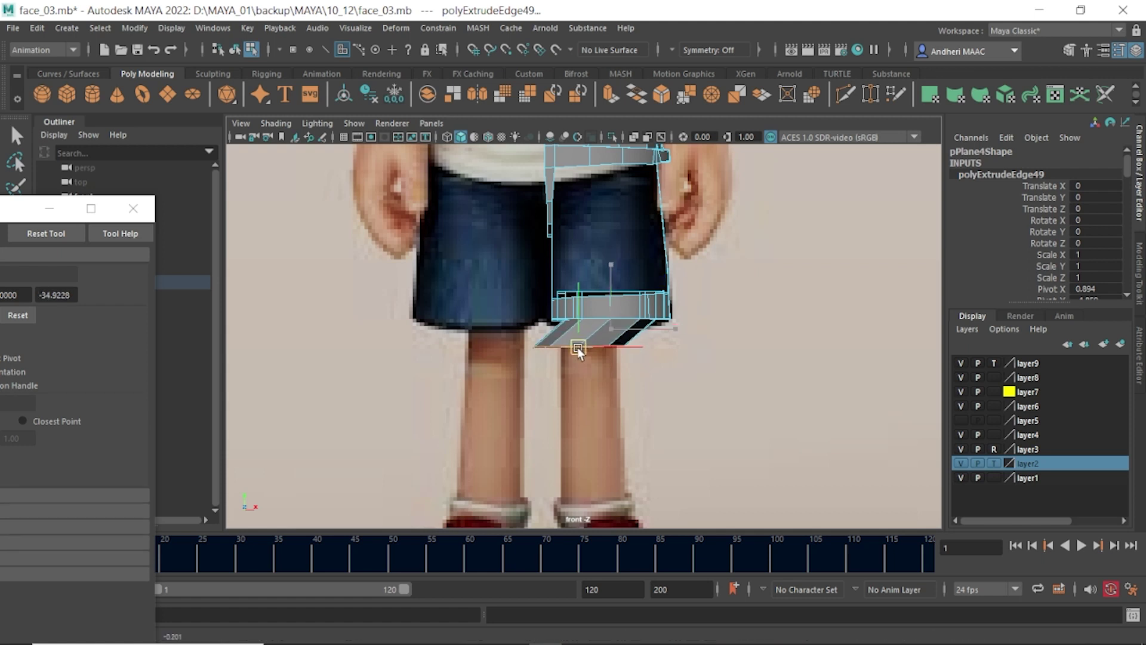
key(r)
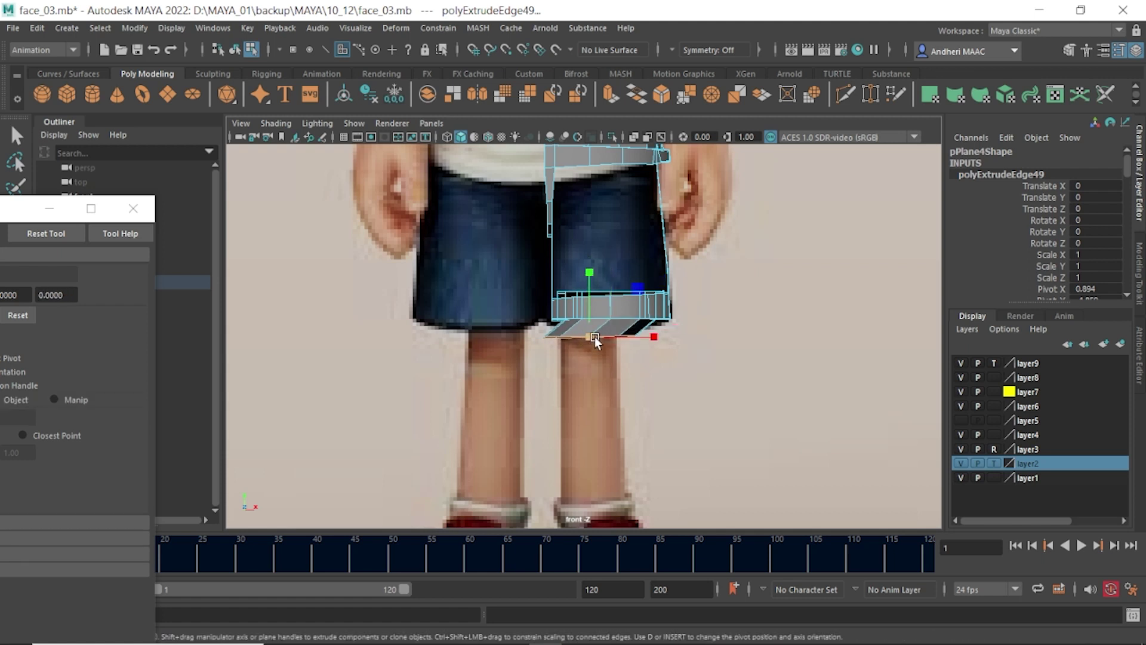
key(w)
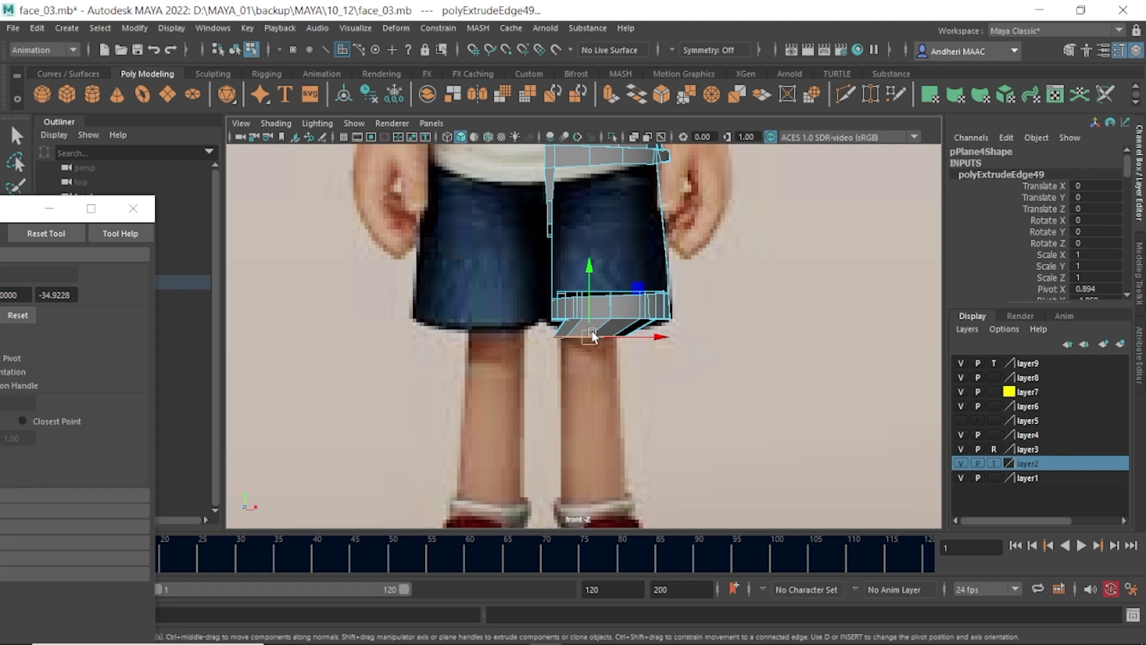
ctrl+right_drag(591, 345, 592, 386)
- Pull the extruded loop down to the ankle and raise the cuff-bottom loop slightly
key(w)
drag(586, 356, 593, 499)
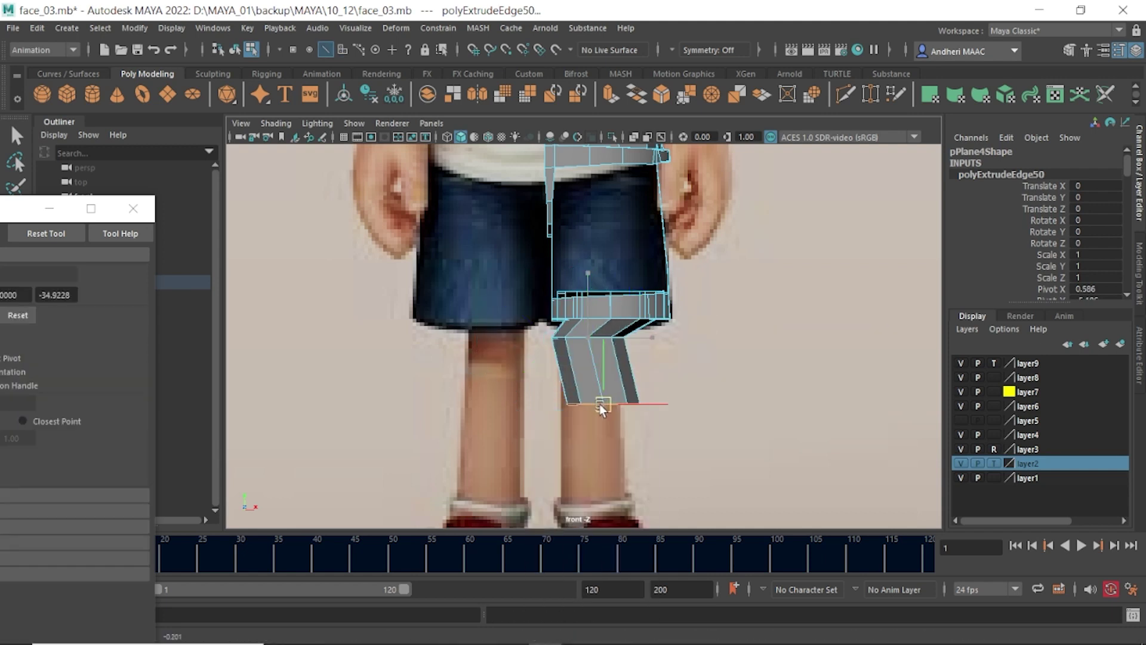
mouse_move(597, 382)
alt+middle_down()
mouse_move(597, 454)
mouse_move(516, 360)
alt+middle_up()
drag(641, 378, 677, 391)
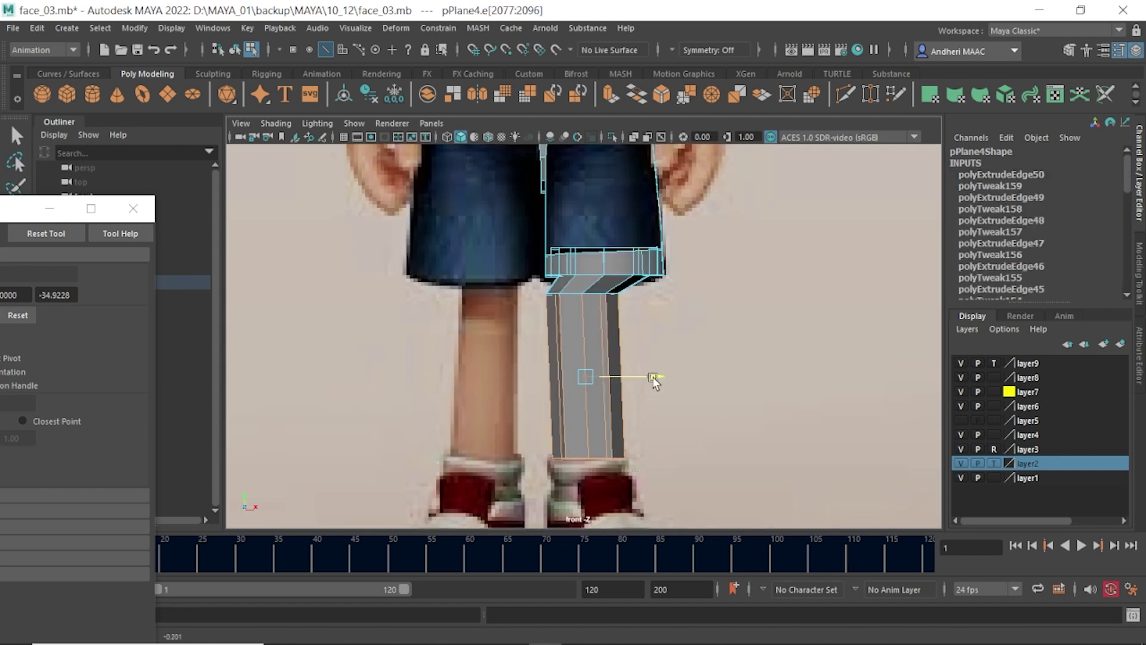
click(644, 351)
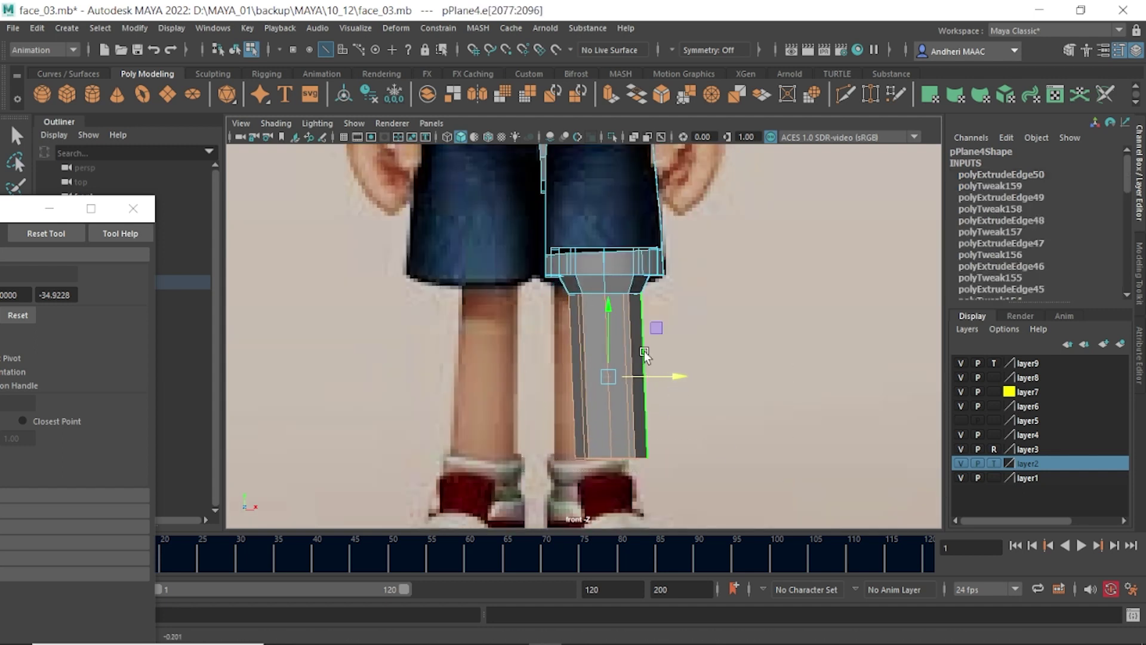
double_click(609, 295)
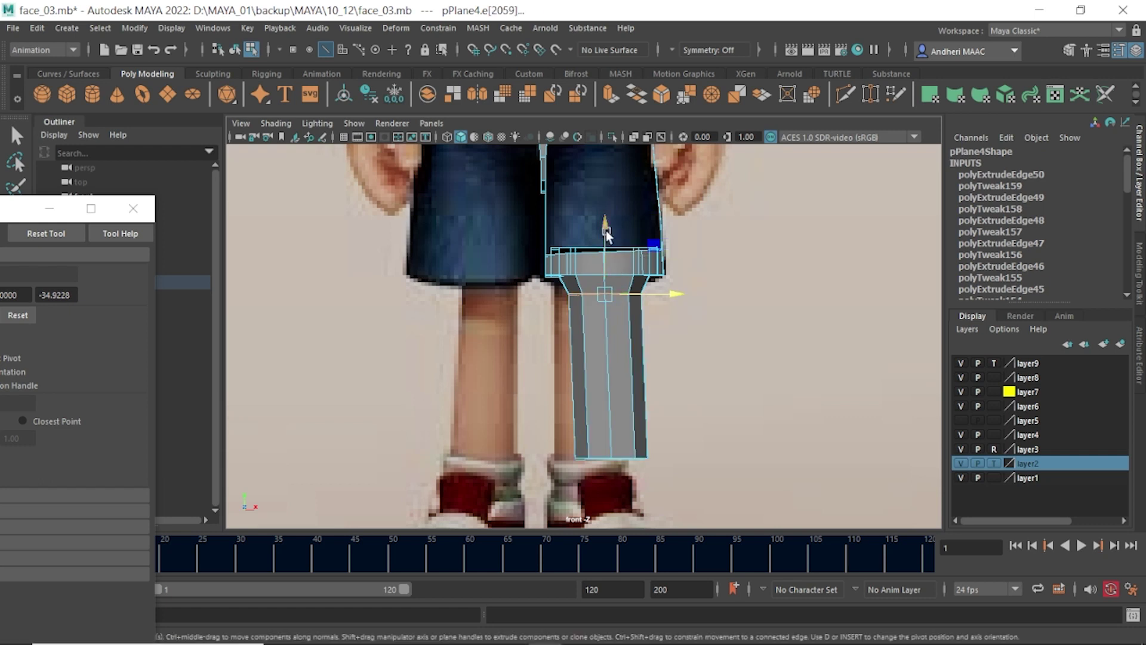
drag(607, 236, 611, 213)
- Check the leg tube against the reference in front, wireframe and perspective views
key(space)
key(space)
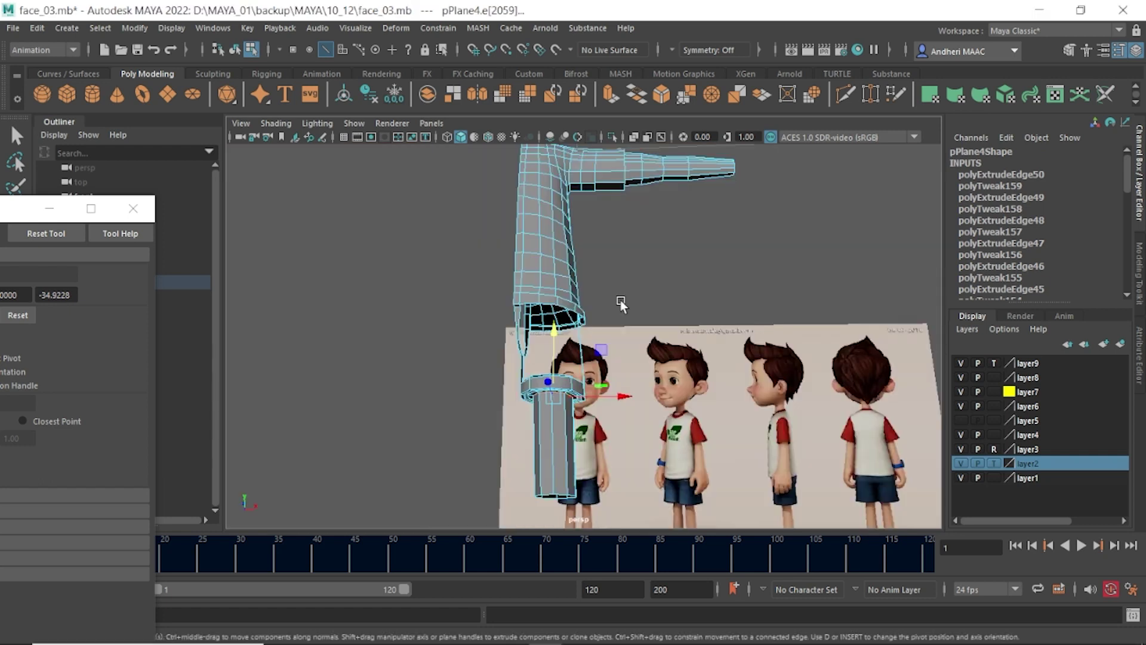
alt+drag(607, 302, 488, 305)
key(space)
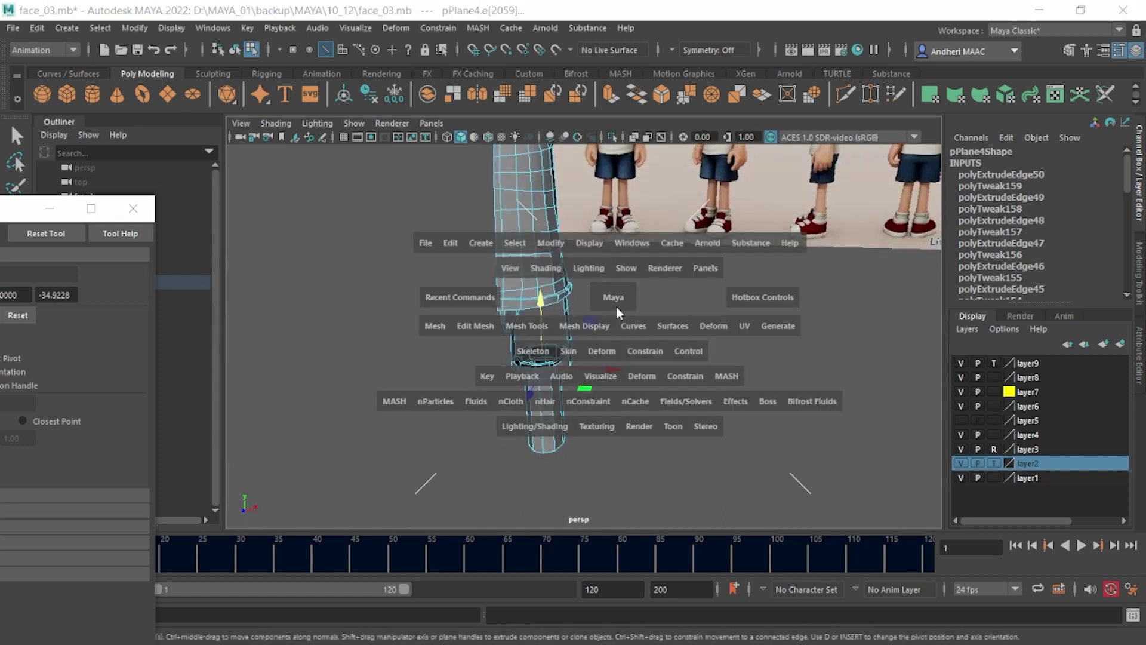
drag(616, 305, 646, 292)
key(F8)
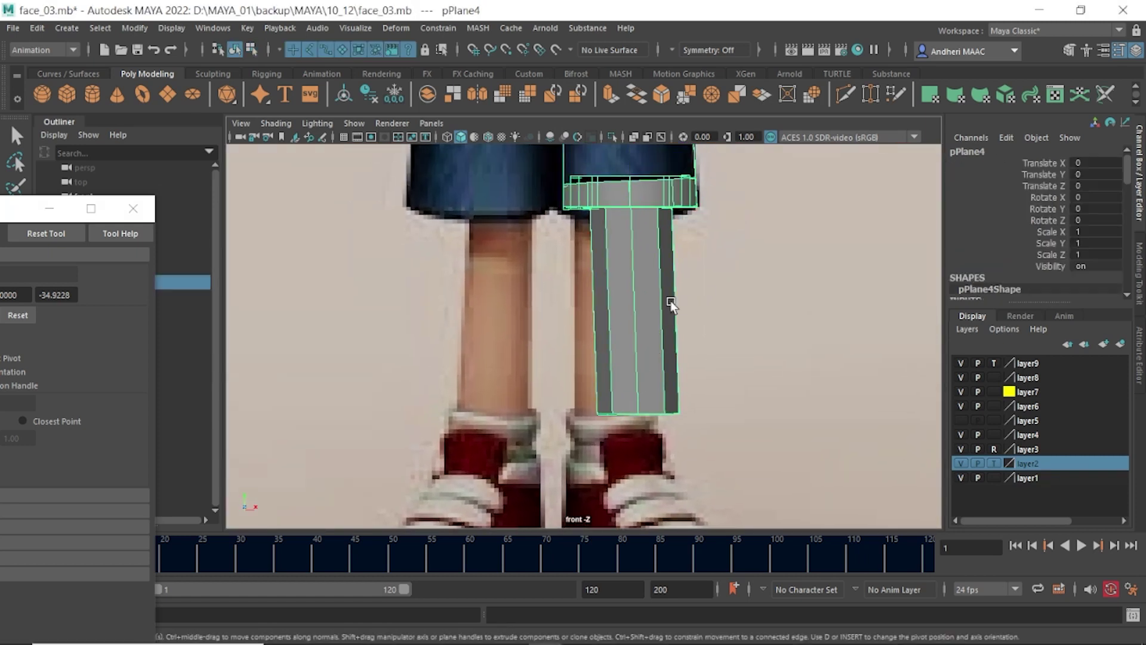
mouse_move(671, 302)
alt+middle_down()
mouse_move(633, 364)
mouse_move(657, 335)
alt+middle_up()
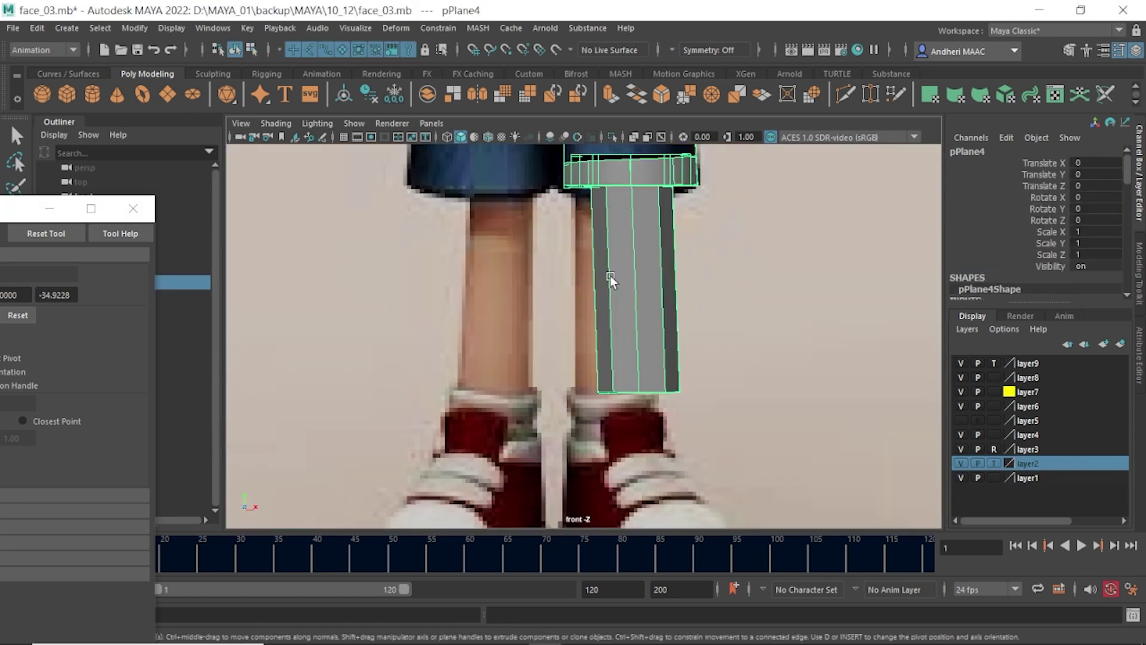
key(4)
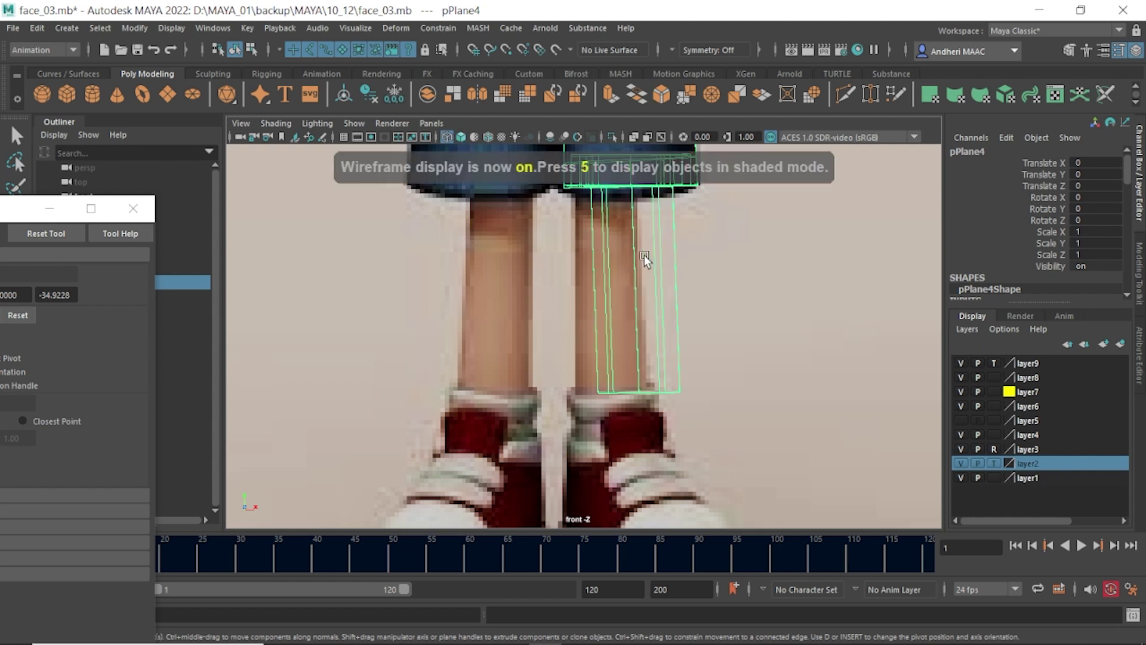
mouse_move(676, 257)
alt+middle_down()
mouse_move(632, 322)
mouse_move(628, 359)
alt+middle_up()
key(space)
mouse_move(624, 364)
mouse_down()
mouse_move(564, 285)
mouse_move(639, 387)
mouse_move(621, 412)
mouse_up()
- Delete the extra edge loop at the shorts cuff in shaded view
key(5)
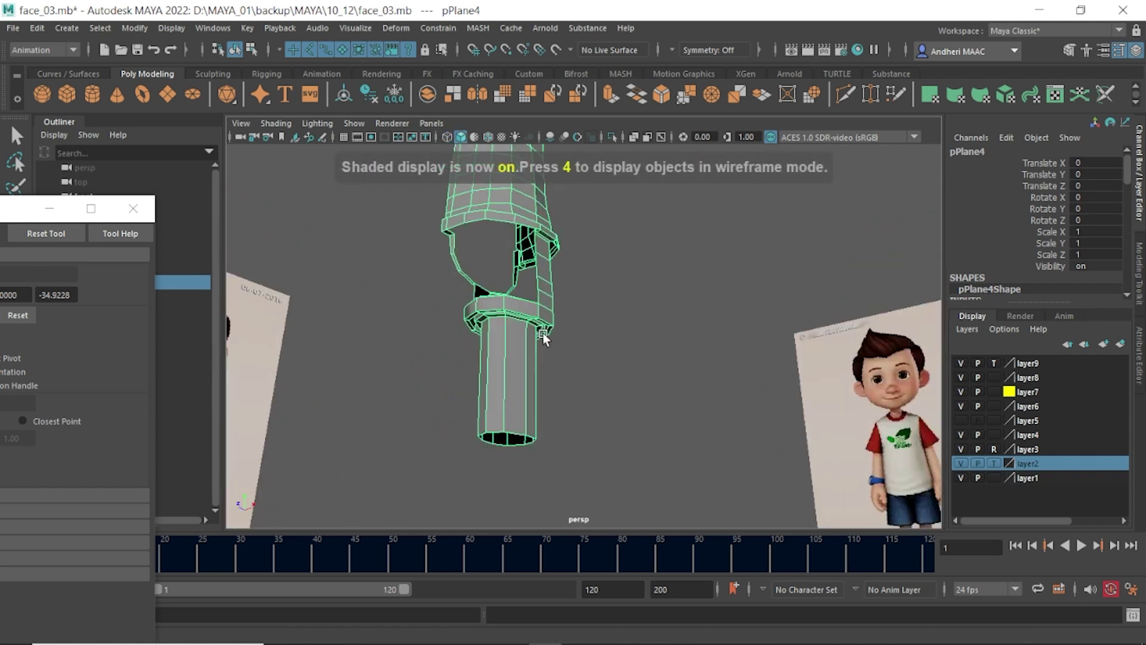
scroll(619, 417, up, 5)
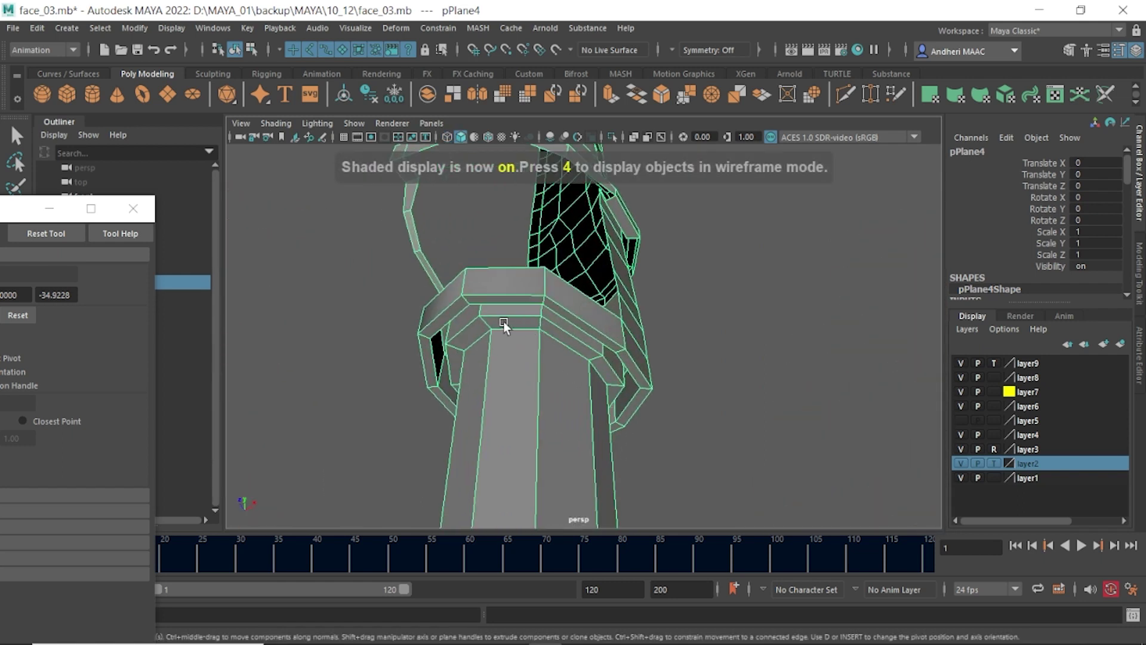
alt+drag(503, 321, 478, 317)
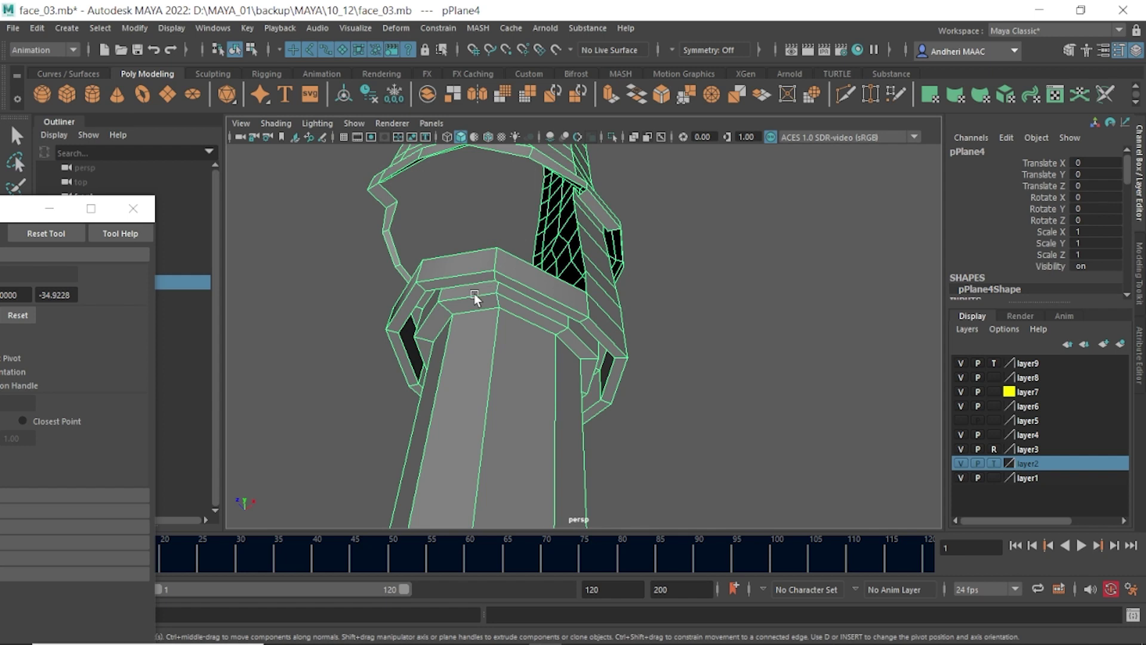
double_click(475, 296)
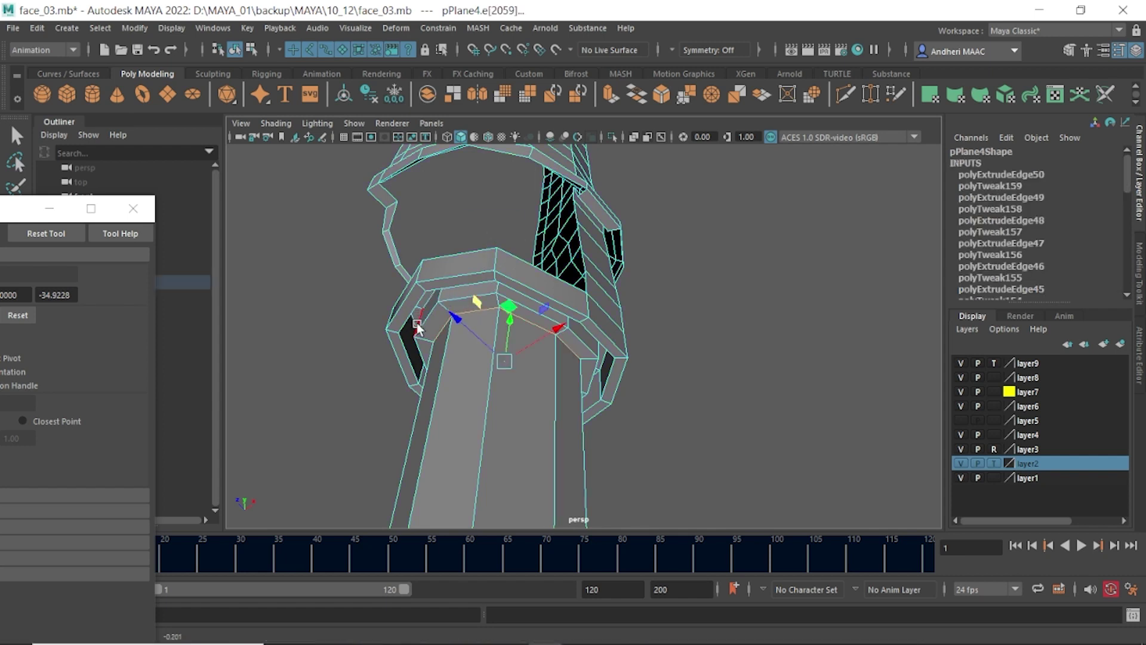
shift+right_drag(512, 321, 591, 341)
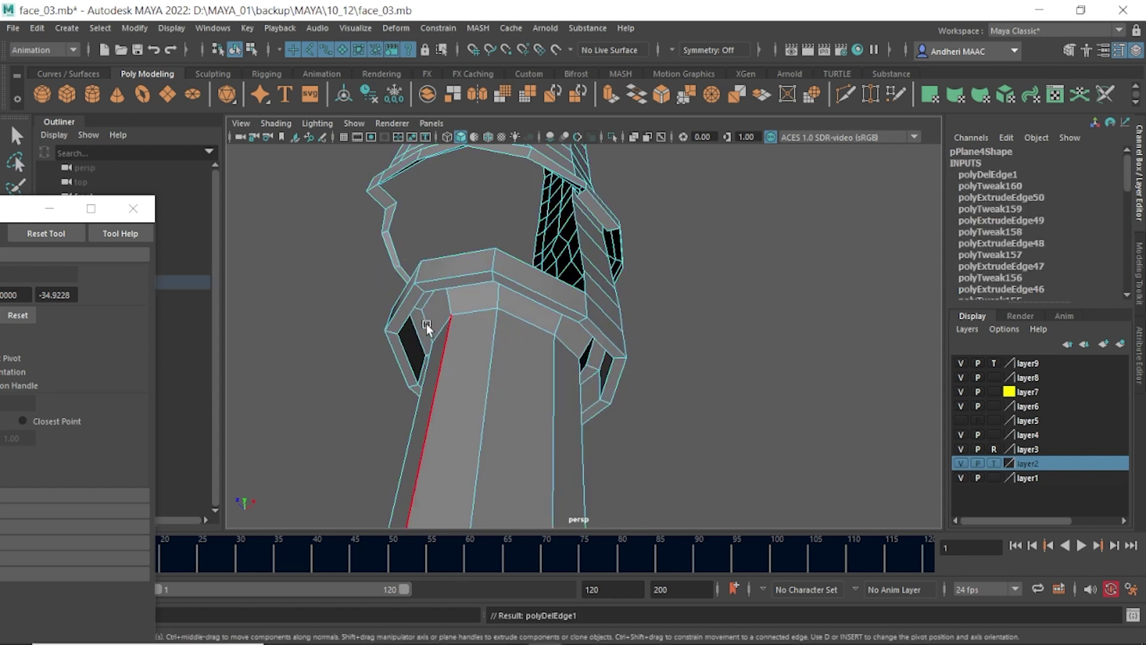
alt+drag(427, 327, 409, 359)
click(436, 371)
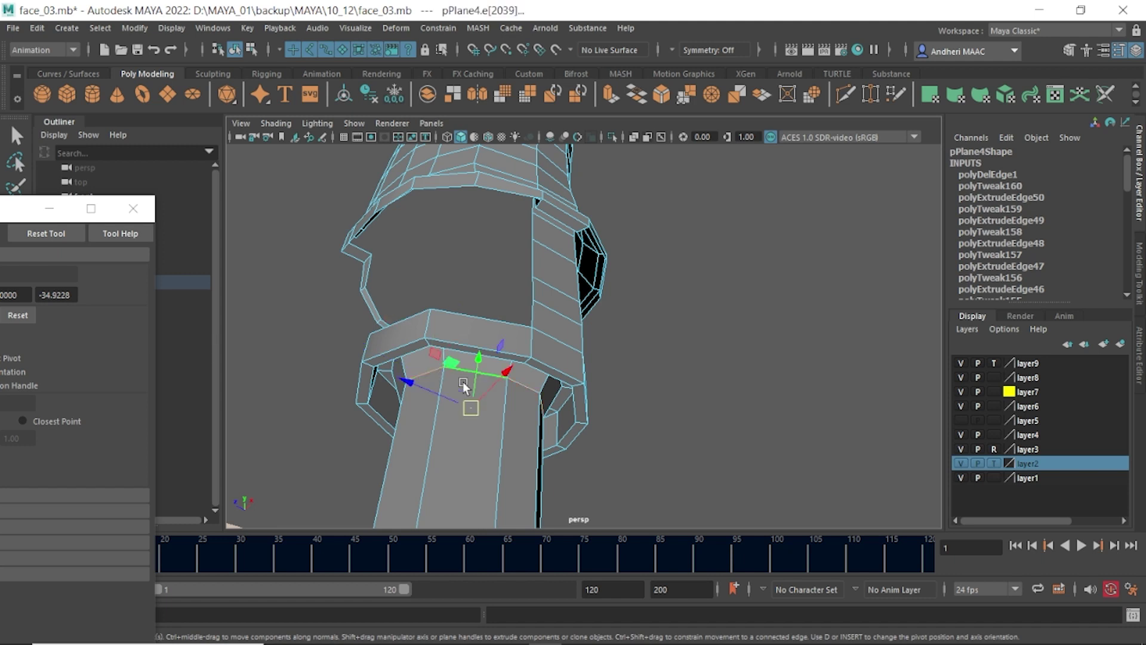
- In front view, move the manipulator pivot up the leg and reselect the leg mesh
key(space)
drag(537, 422, 599, 421)
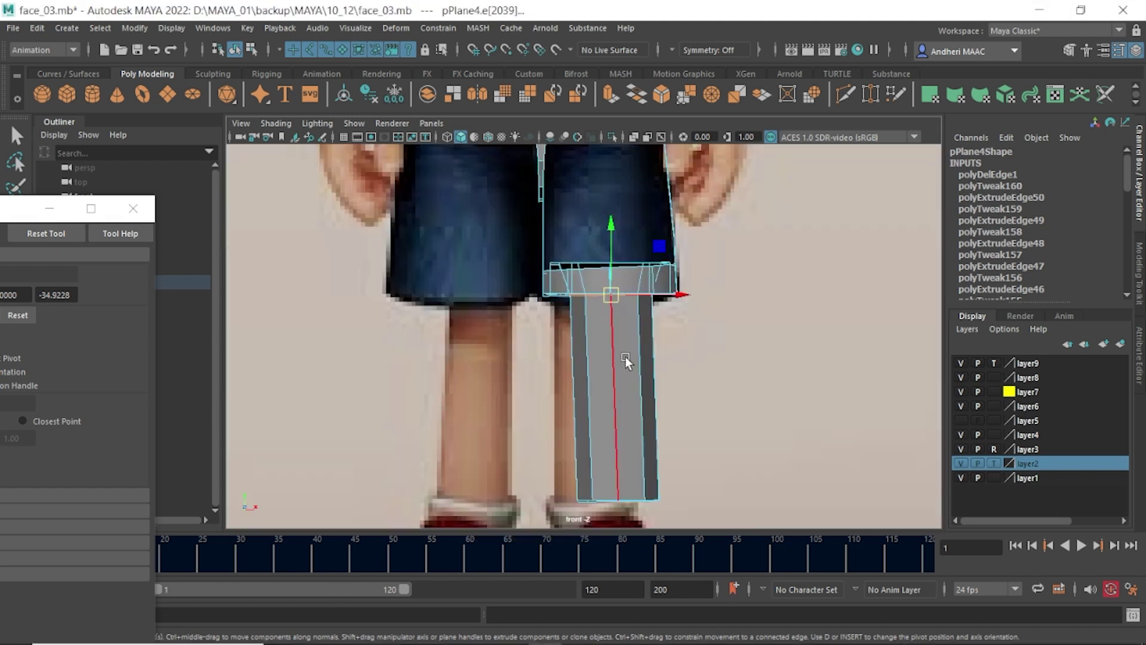
key(d)
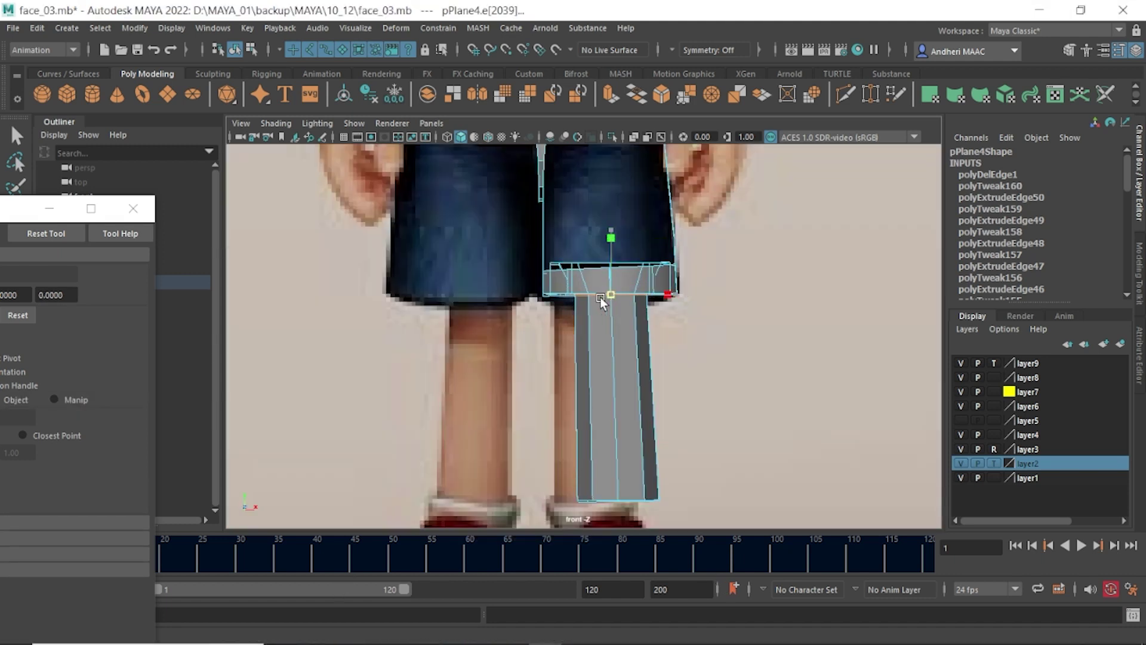
drag(600, 296, 612, 220)
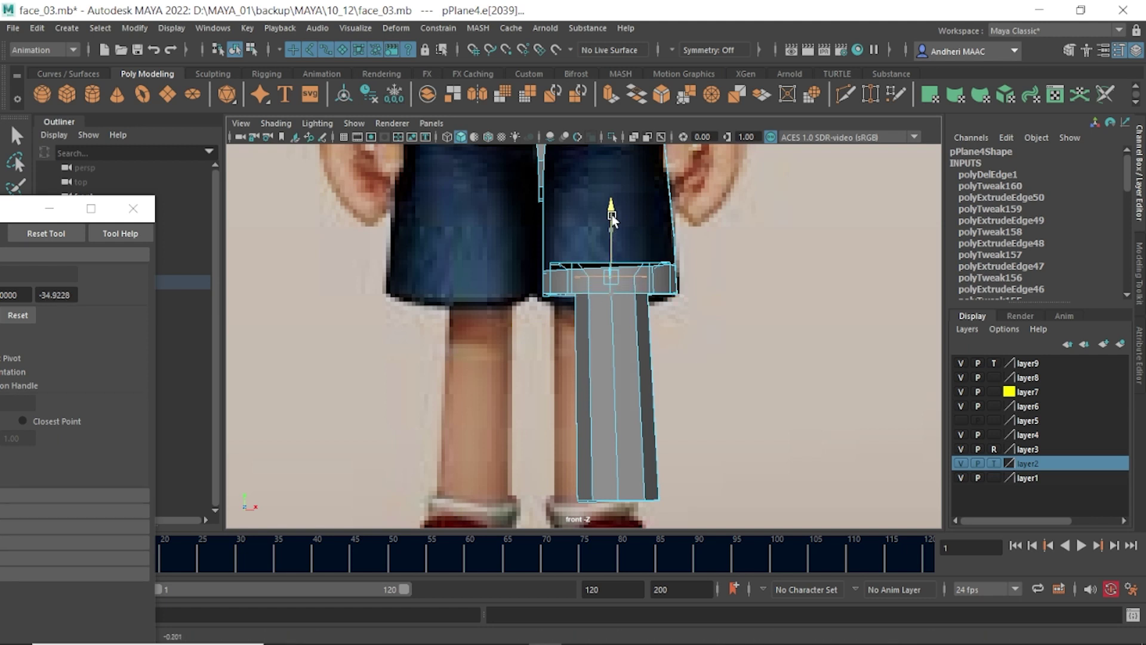
click(708, 316)
scroll(552, 356, down, 2)
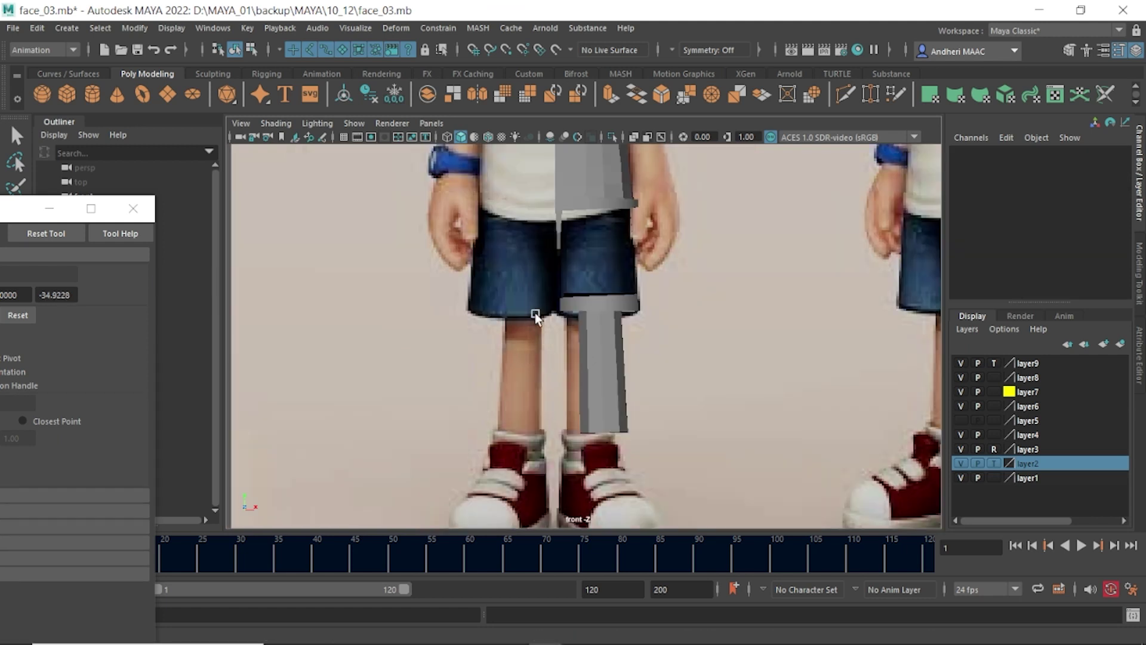
click(593, 354)
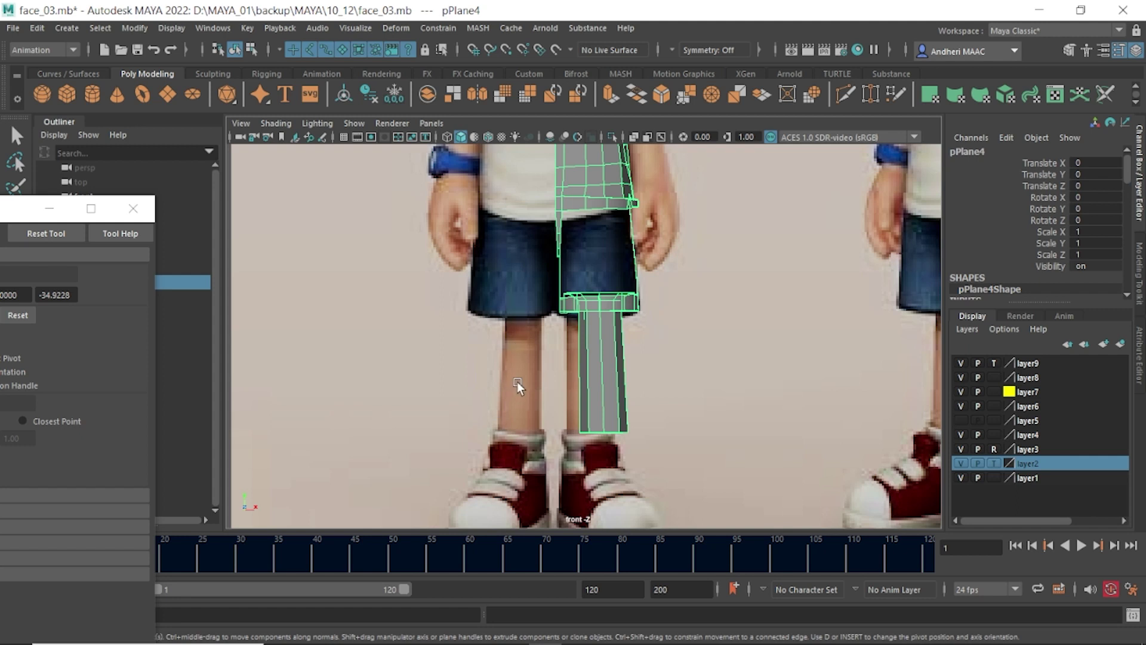
scroll(579, 406, up, 1)
scroll(564, 391, up, 1)
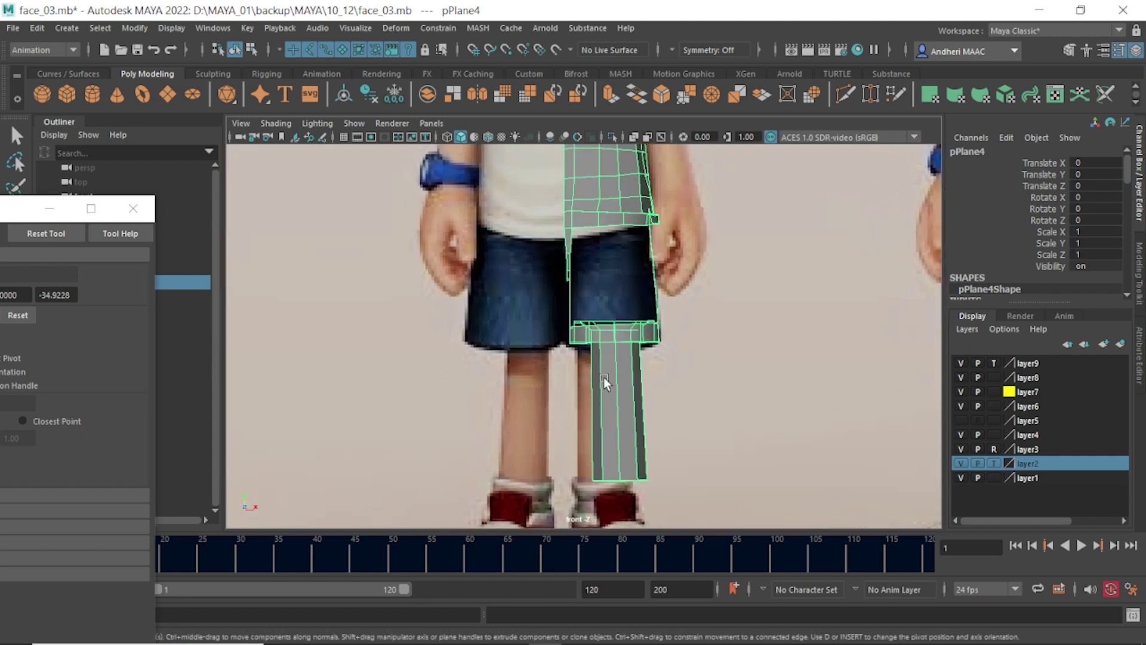
shift+right_drag(633, 263, 510, 279)
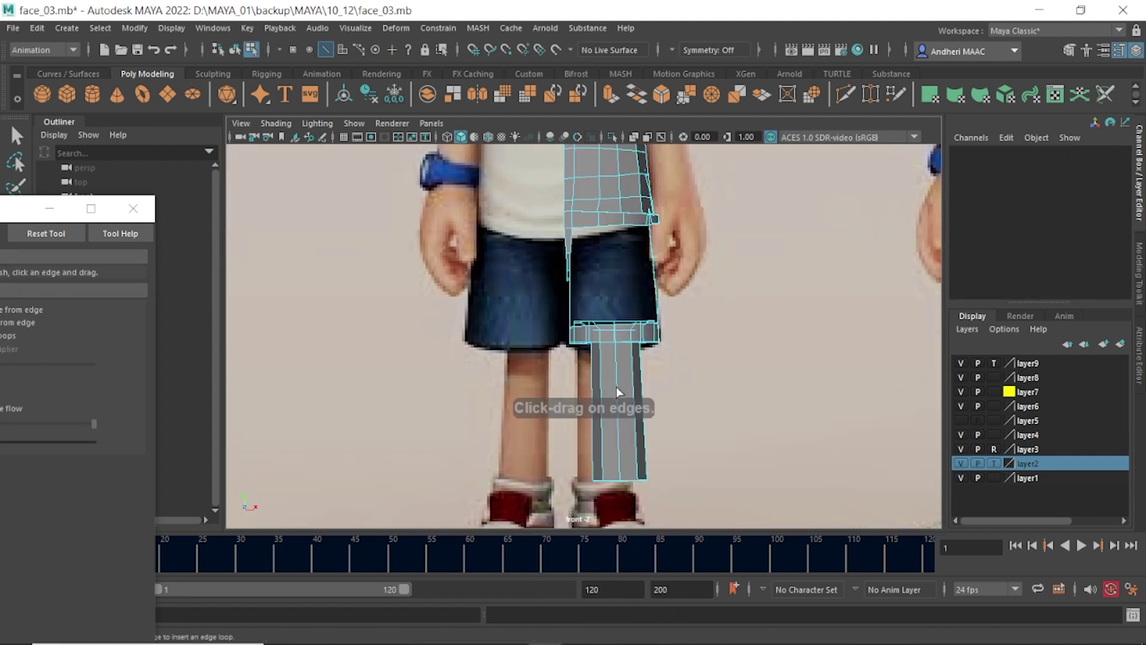
- Insert four new edge loops across the lower leg
drag(617, 386, 617, 364)
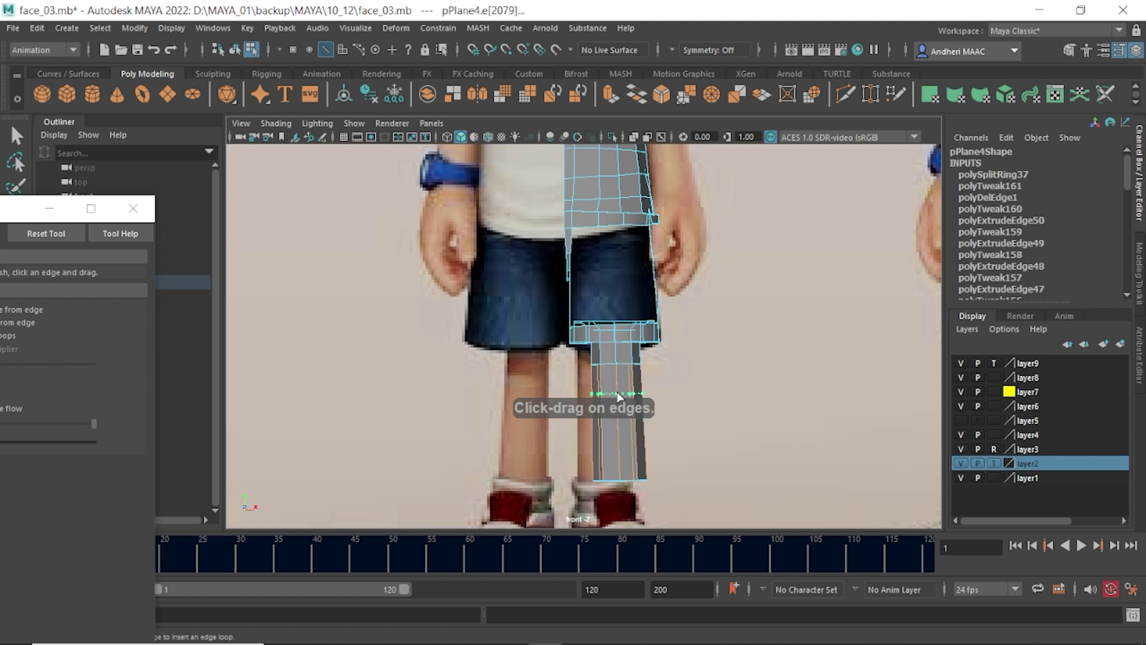
click(618, 396)
alt+middle_drag(619, 405, 616, 318)
mouse_move(618, 317)
mouse_down()
mouse_move(618, 302)
mouse_move(621, 338)
mouse_up()
alt+middle_drag(684, 336, 658, 392)
click(658, 392)
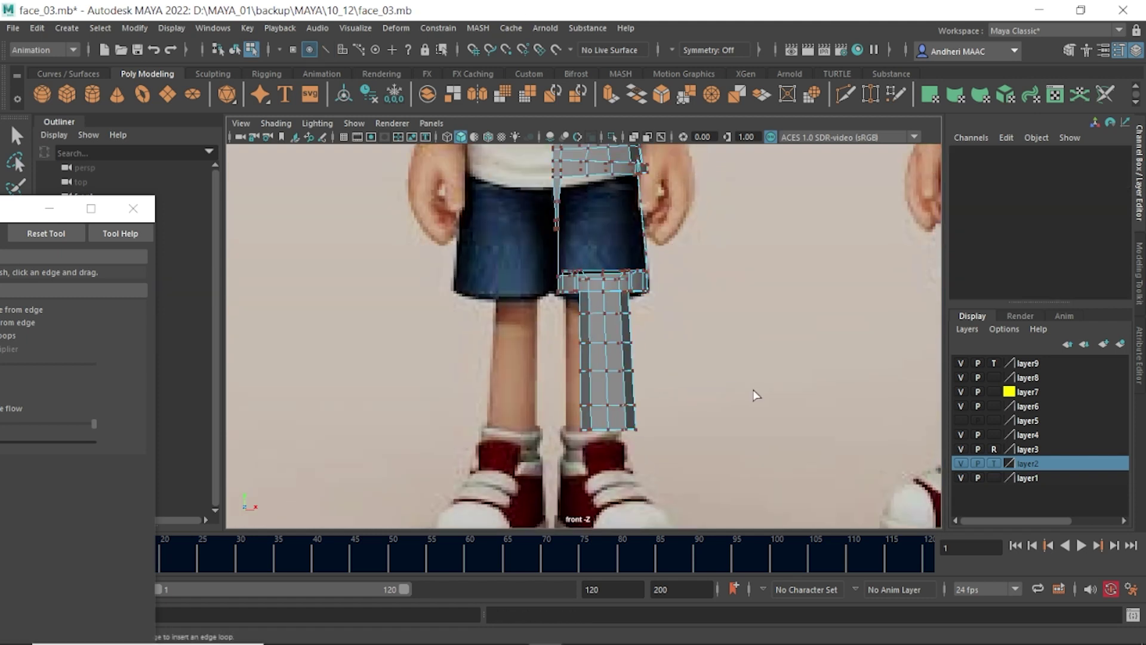
- Check the new loops, then show the leg in side view as wireframe over the reference
key(space)
key(space)
mouse_move(679, 320)
alt+mouse_down()
mouse_move(532, 406)
mouse_move(763, 364)
alt+mouse_up()
key(space)
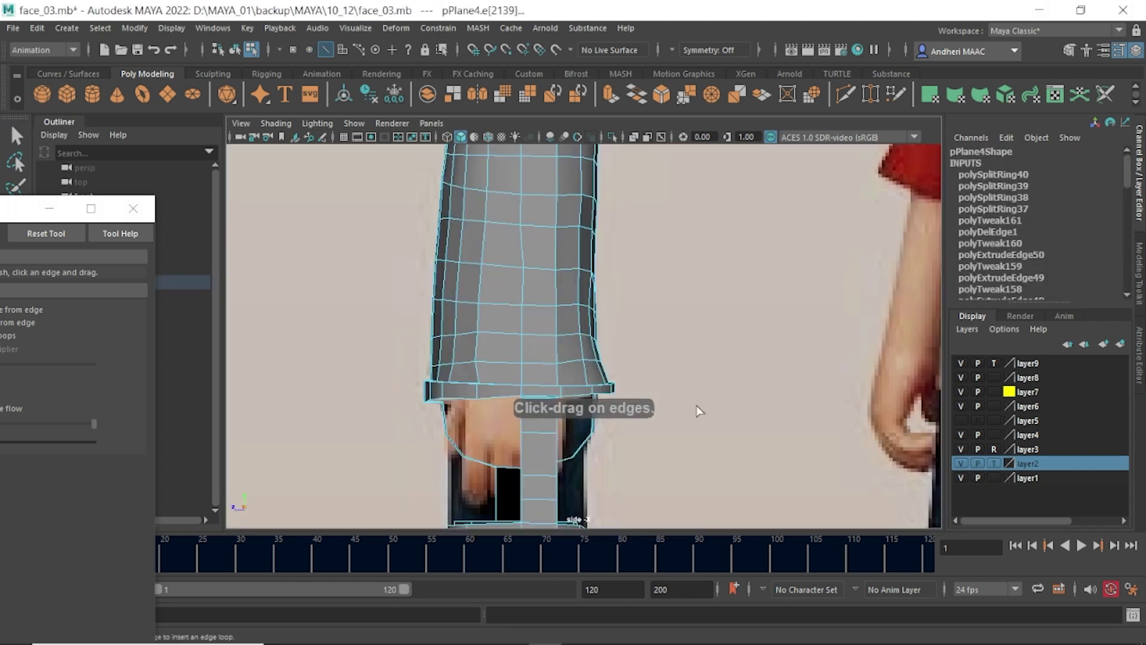
scroll(762, 364, down, 3)
scroll(650, 396, up, 1)
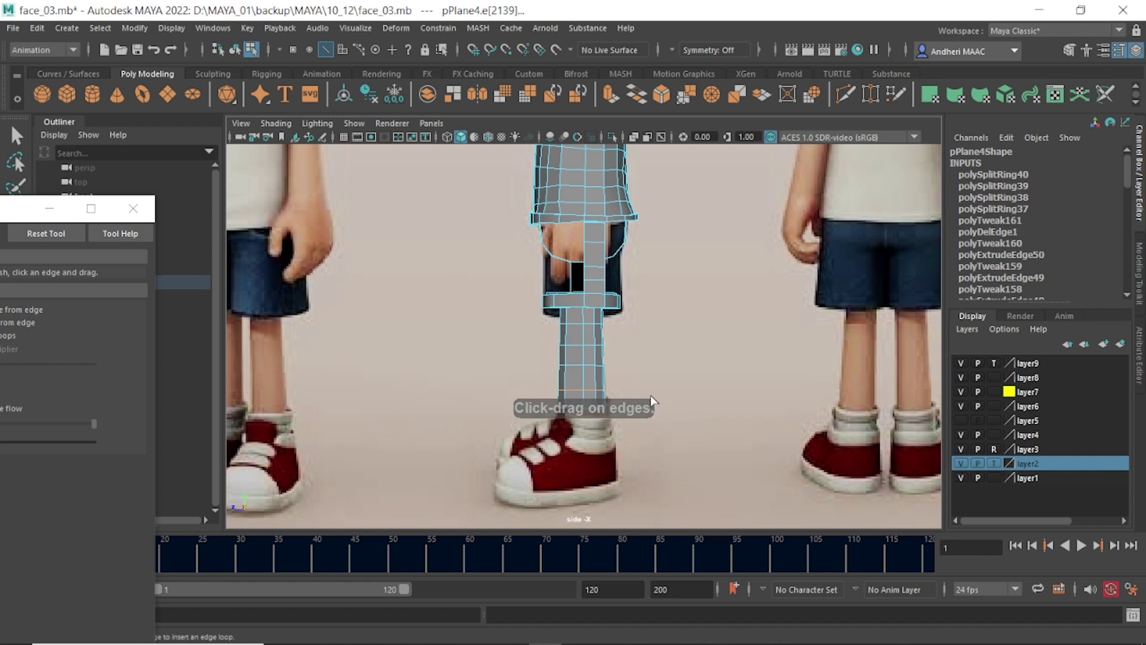
key(w)
mouse_move(577, 382)
alt+right_down()
mouse_move(606, 496)
mouse_move(593, 191)
alt+right_up()
scroll(601, 434, up, 2)
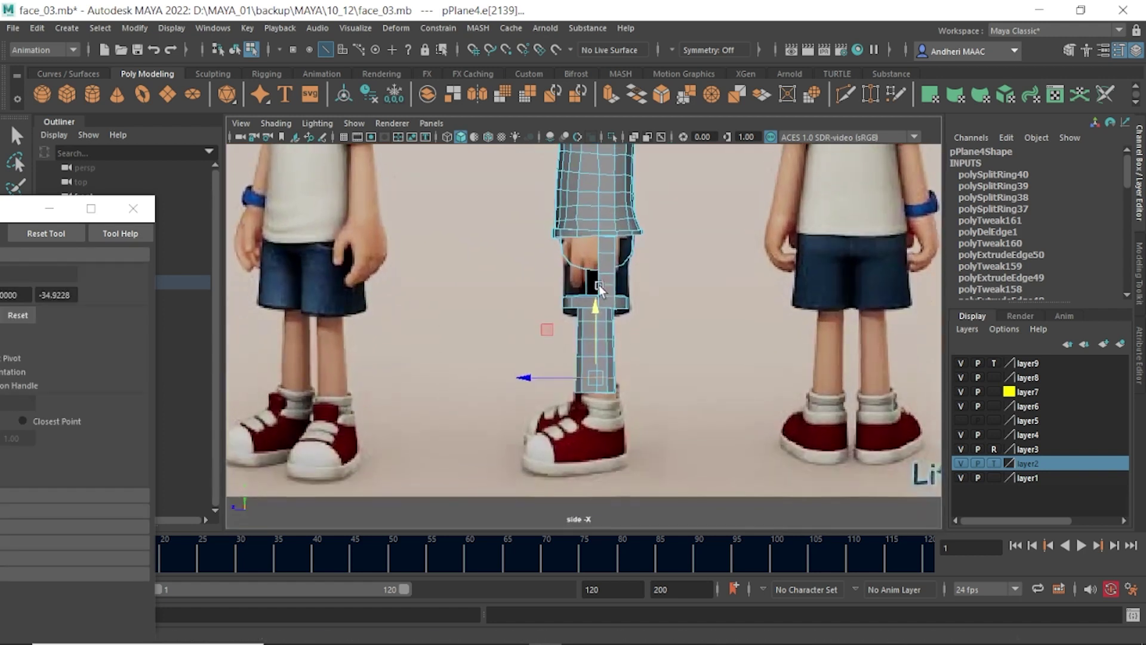
scroll(601, 434, up, 2)
key(4)
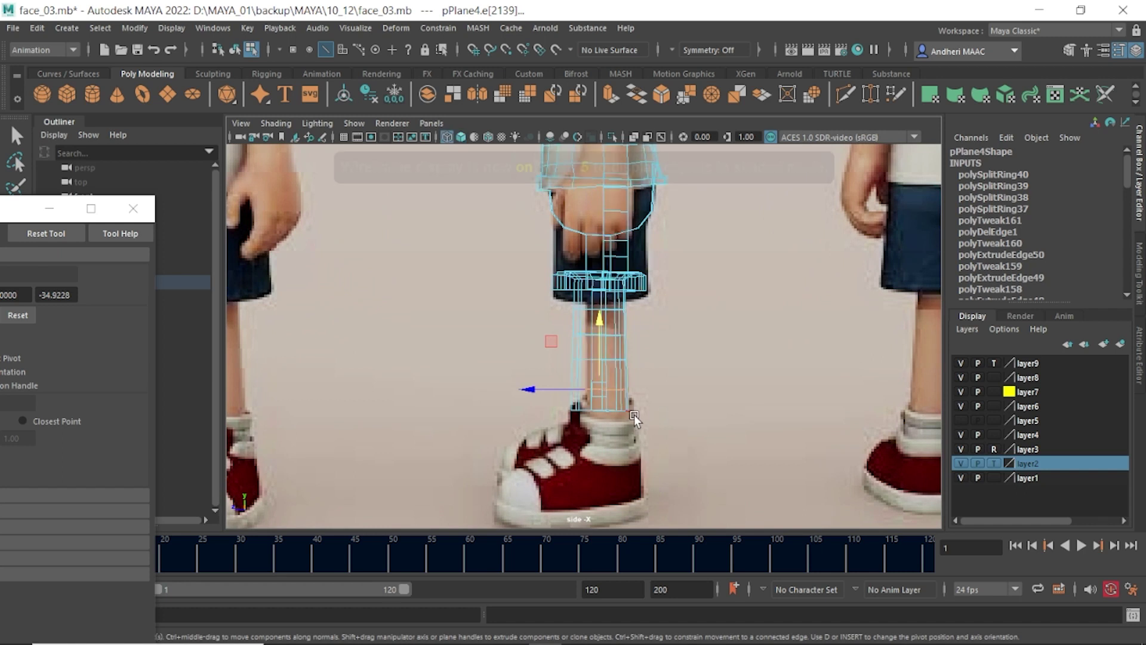
scroll(628, 389, up, 1)
scroll(628, 392, up, 1)
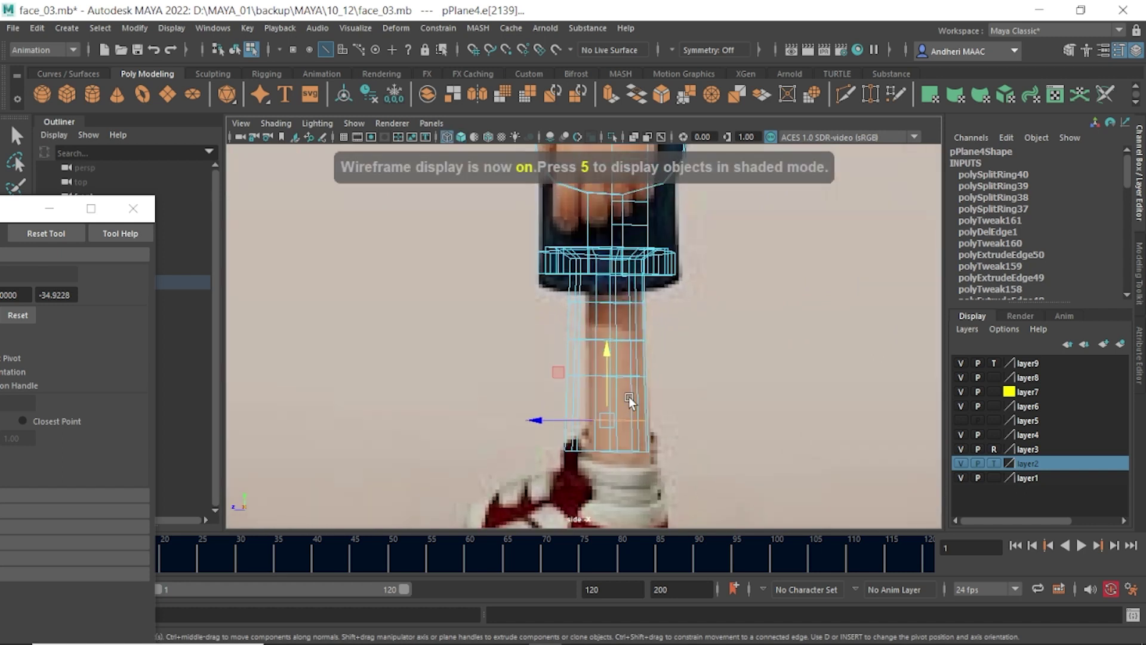
- Narrow an edge ring partway down the leg and shift it sideways to bend the leg
click(585, 341)
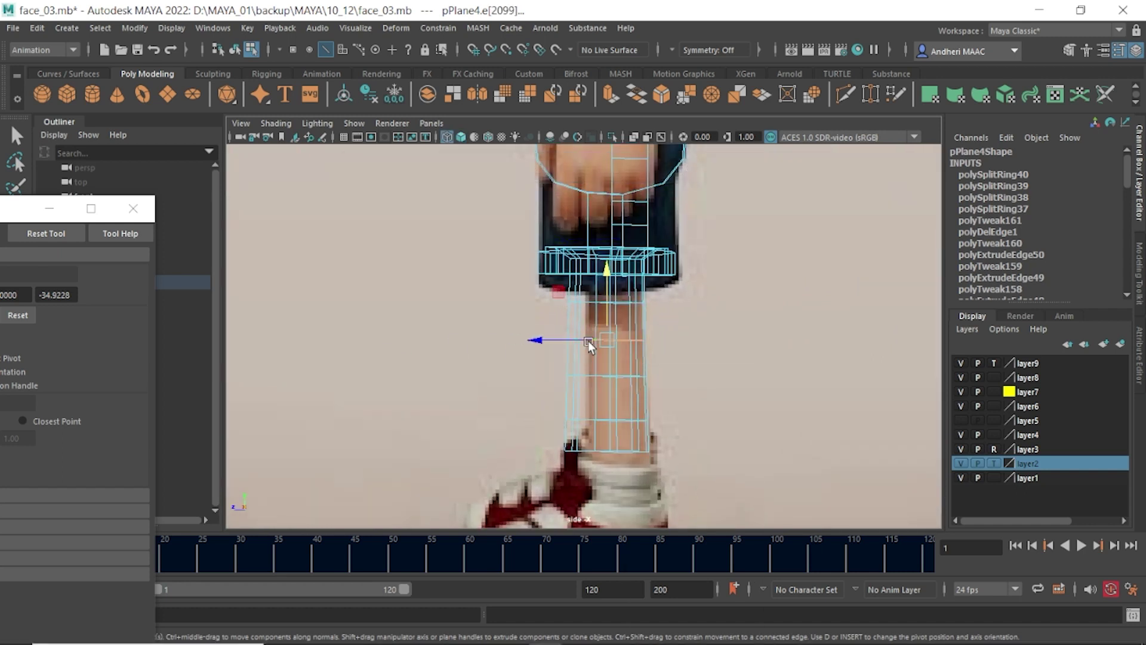
key(r)
scroll(639, 385, up, 2)
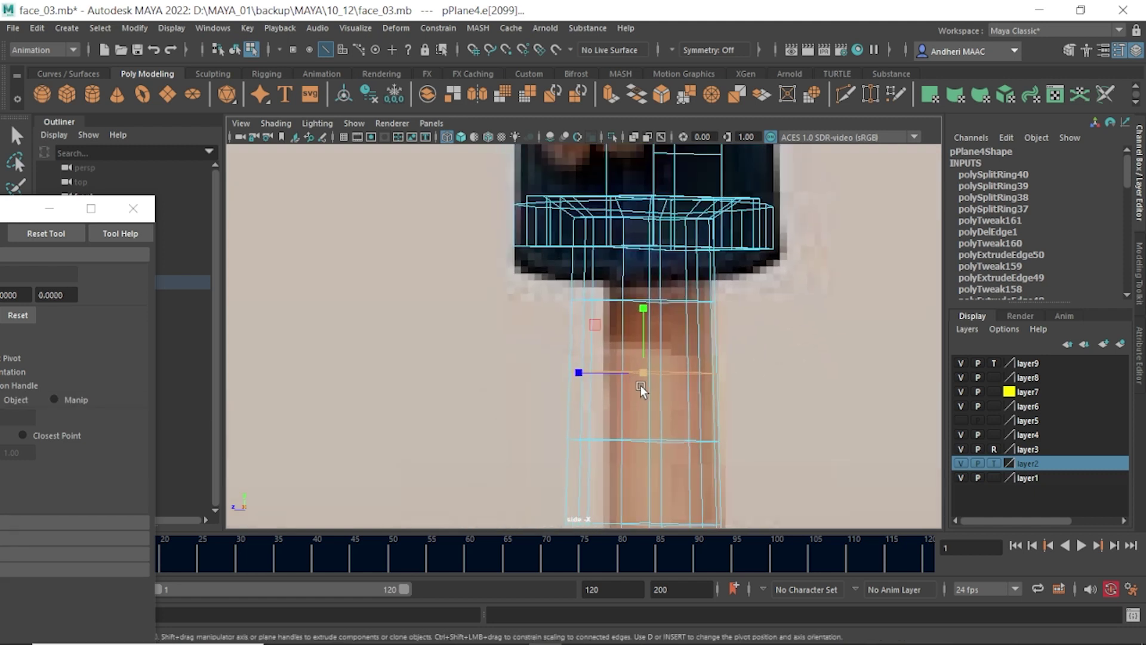
drag(640, 374, 612, 374)
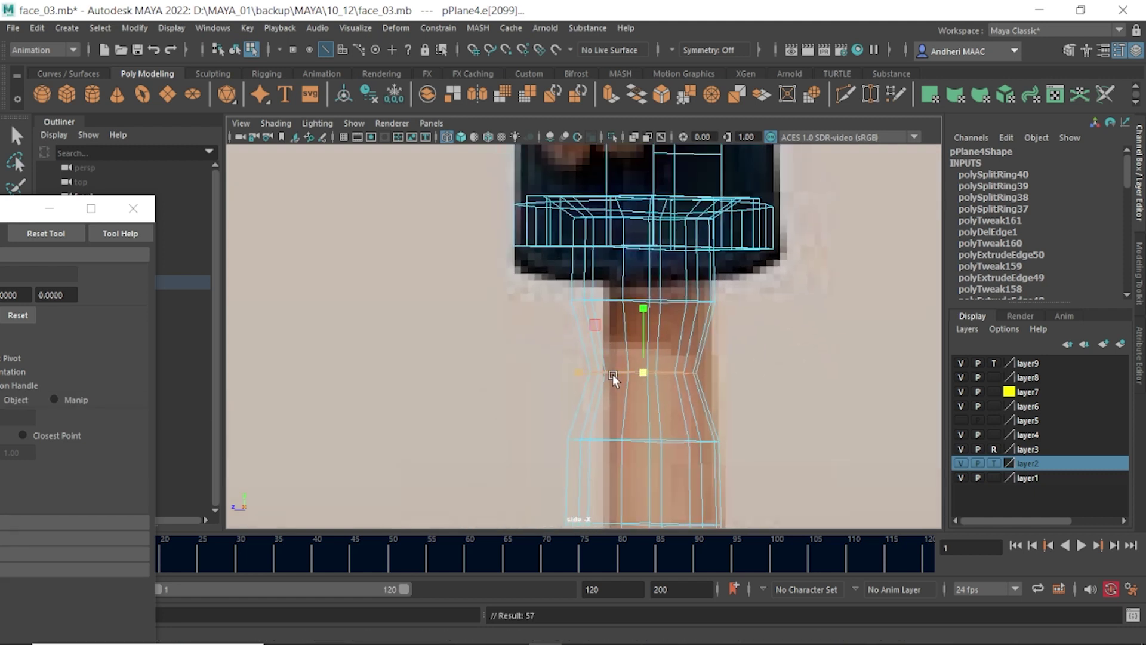
key(w)
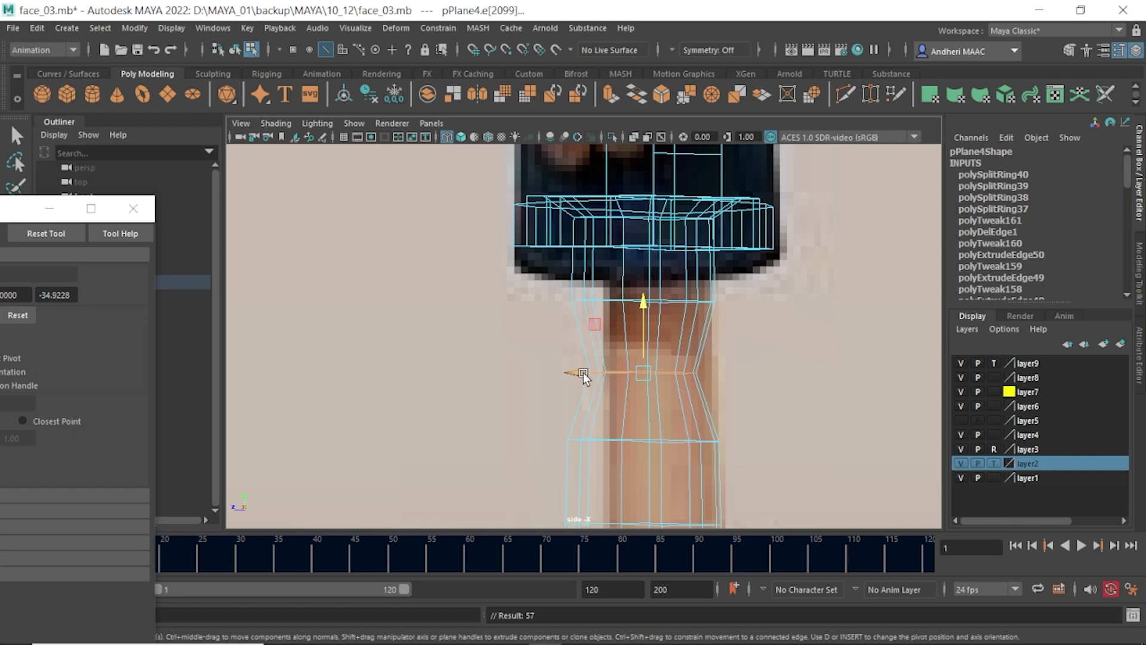
drag(582, 373, 602, 378)
- Shift the next ring up the leg sideways and upward to match the reference profile
key(Up)
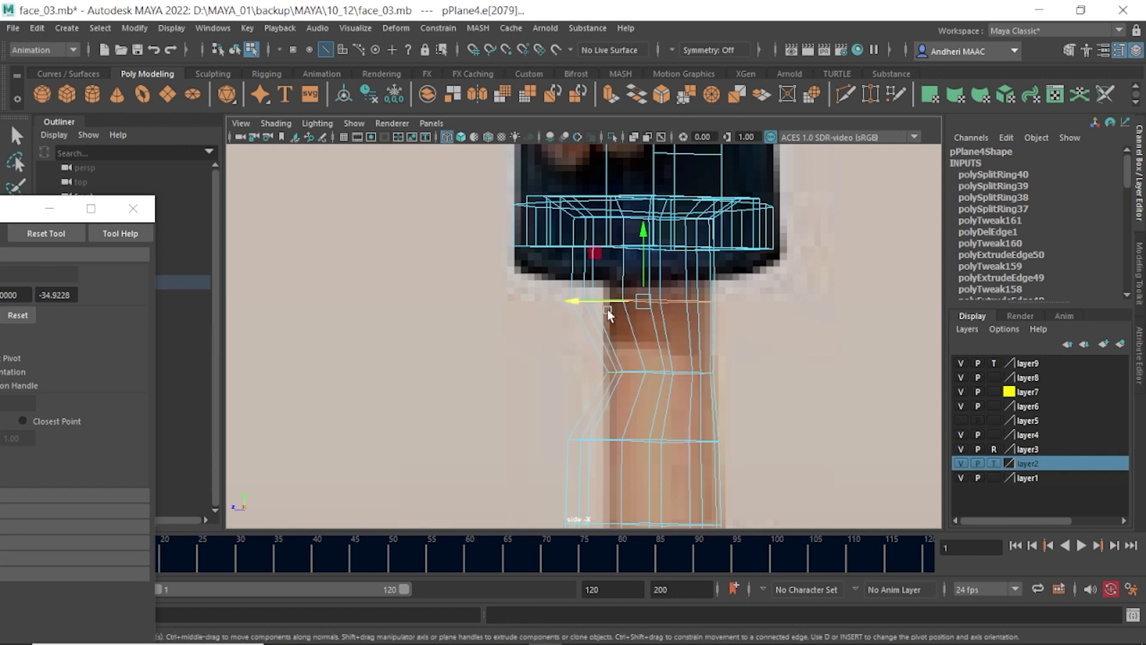
key(d)
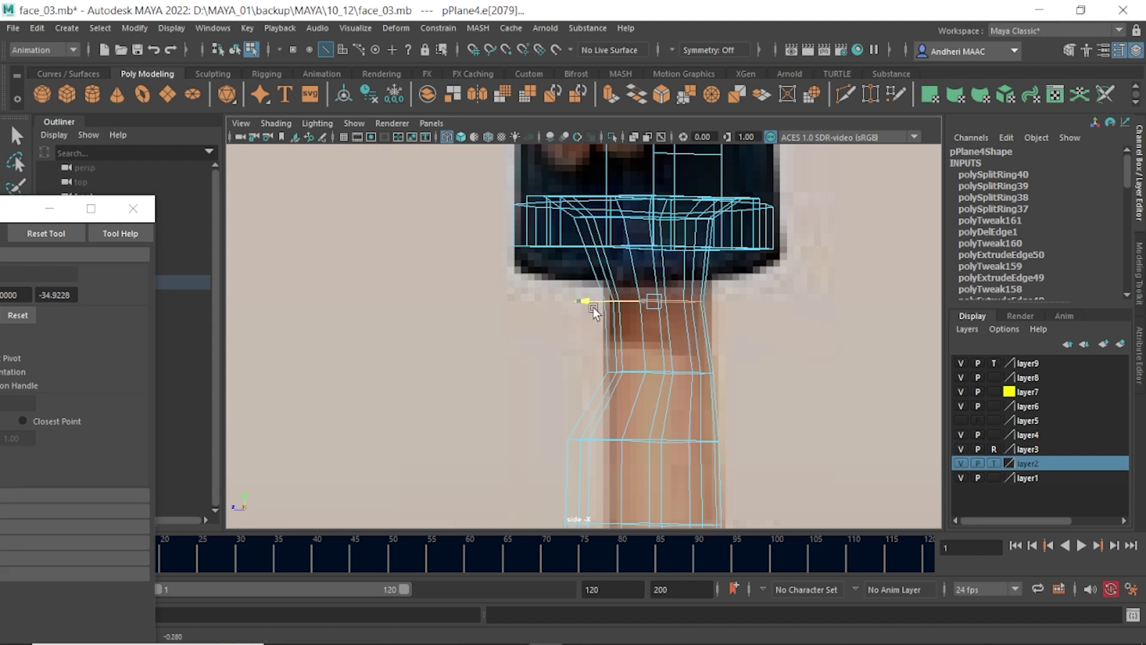
drag(593, 307, 615, 306)
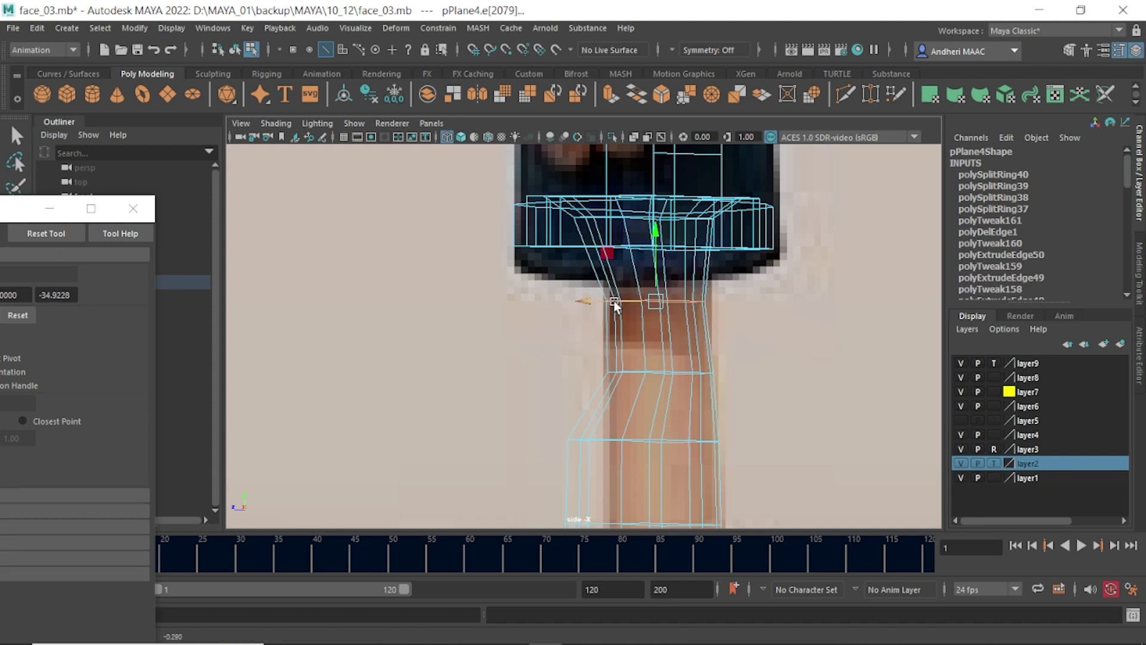
drag(655, 231, 656, 162)
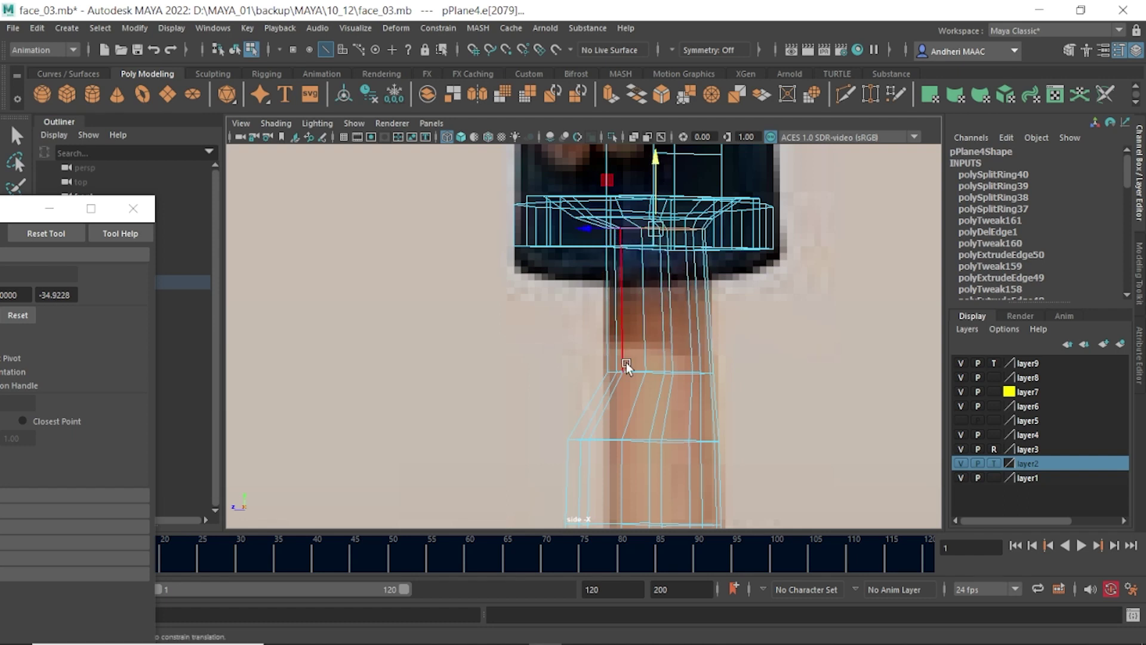
- Narrow a lower leg loop and pull a lower edge left to taper the leg
alt+middle_drag(626, 363, 607, 292)
click(599, 292)
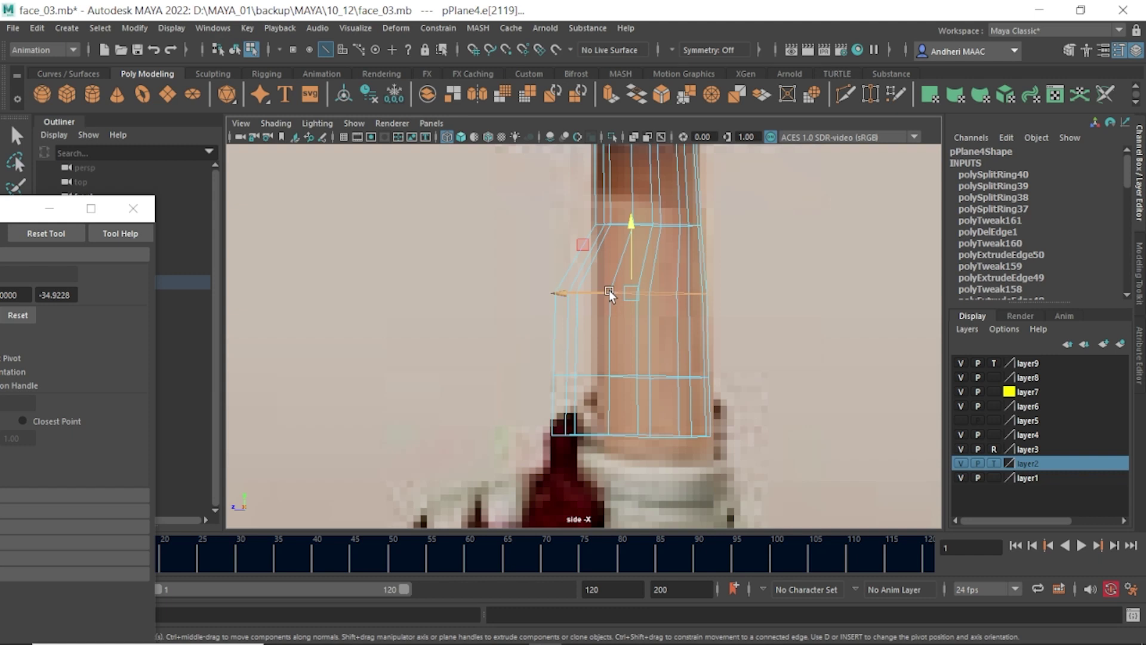
key(r)
mouse_move(563, 292)
mouse_down()
mouse_move(591, 294)
mouse_move(568, 299)
mouse_up()
key(w)
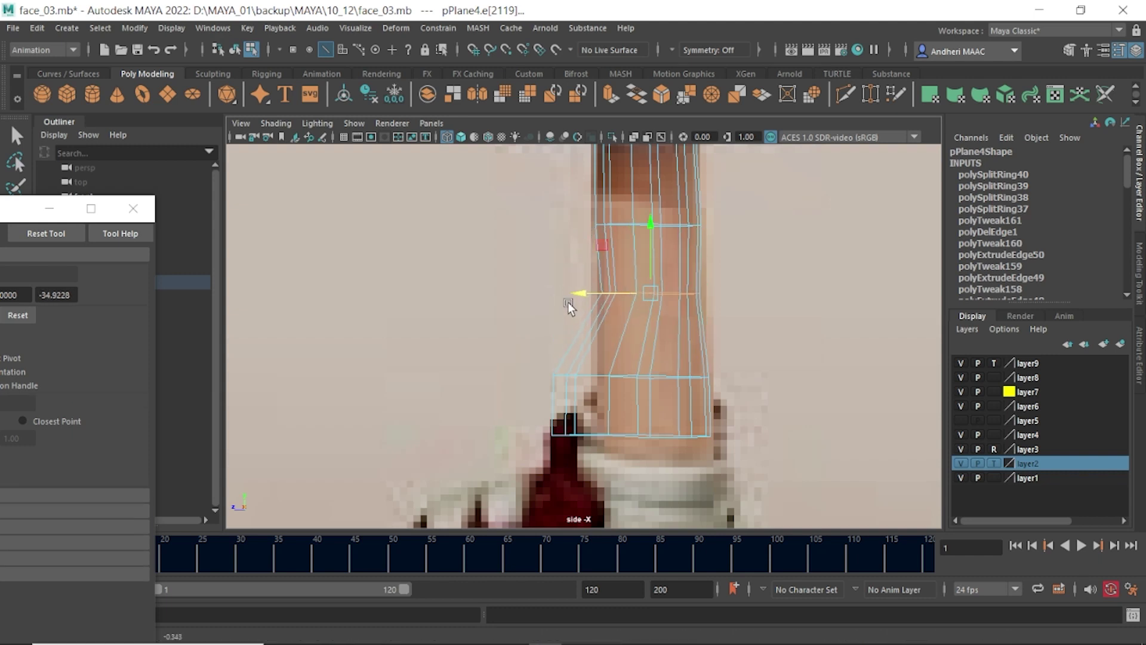
key(r)
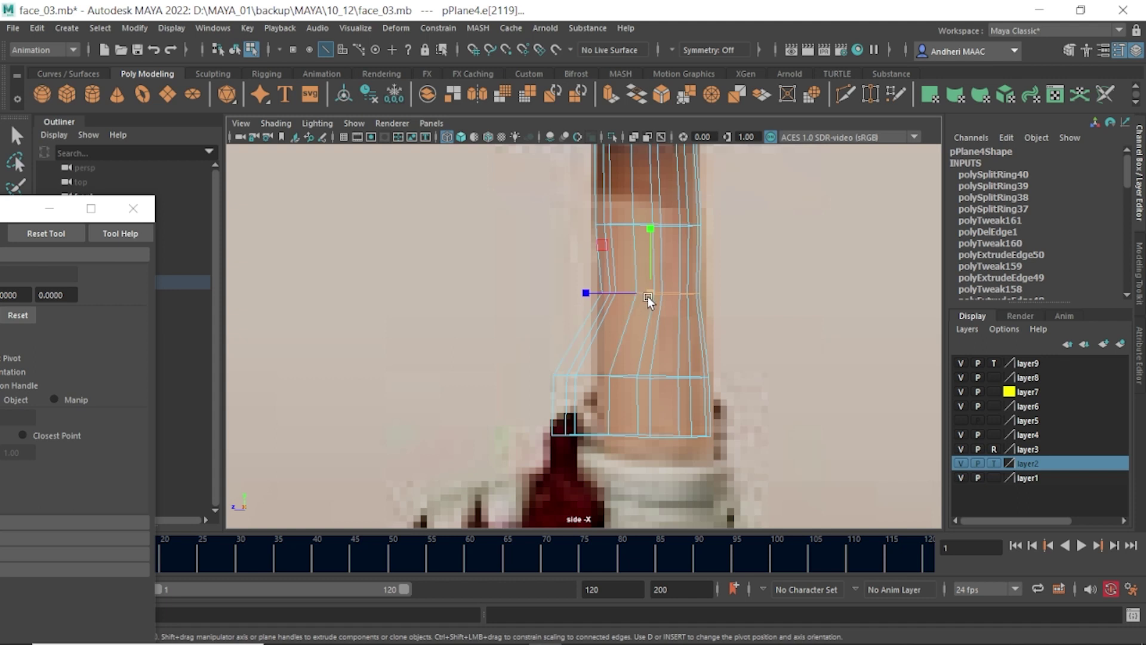
alt+middle_drag(654, 296, 646, 278)
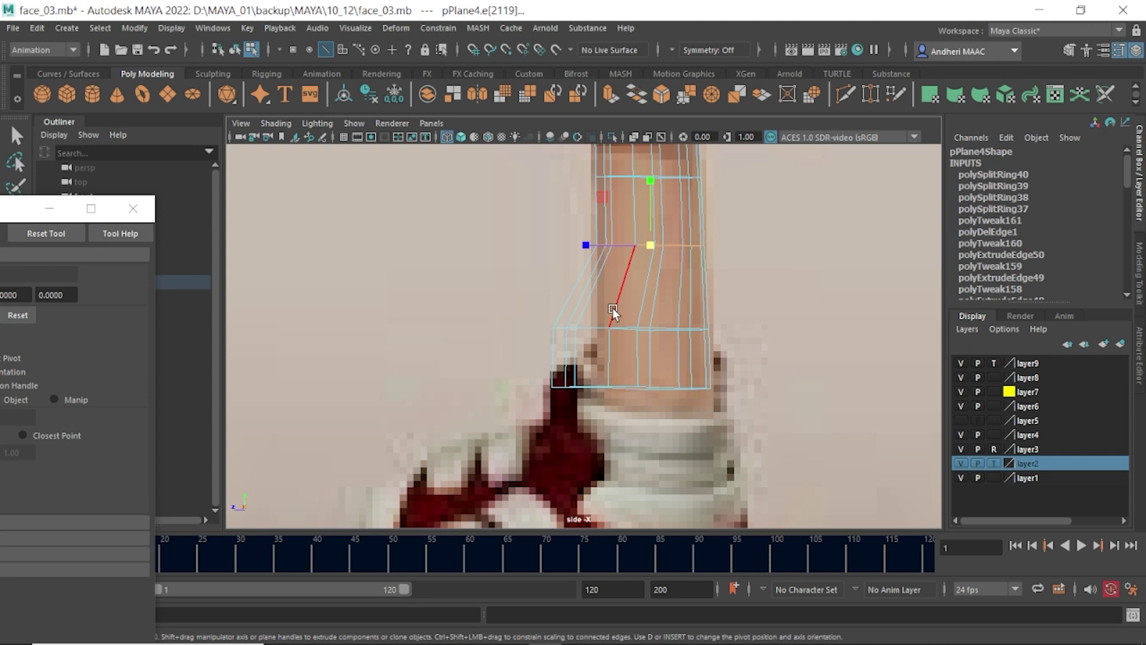
click(603, 328)
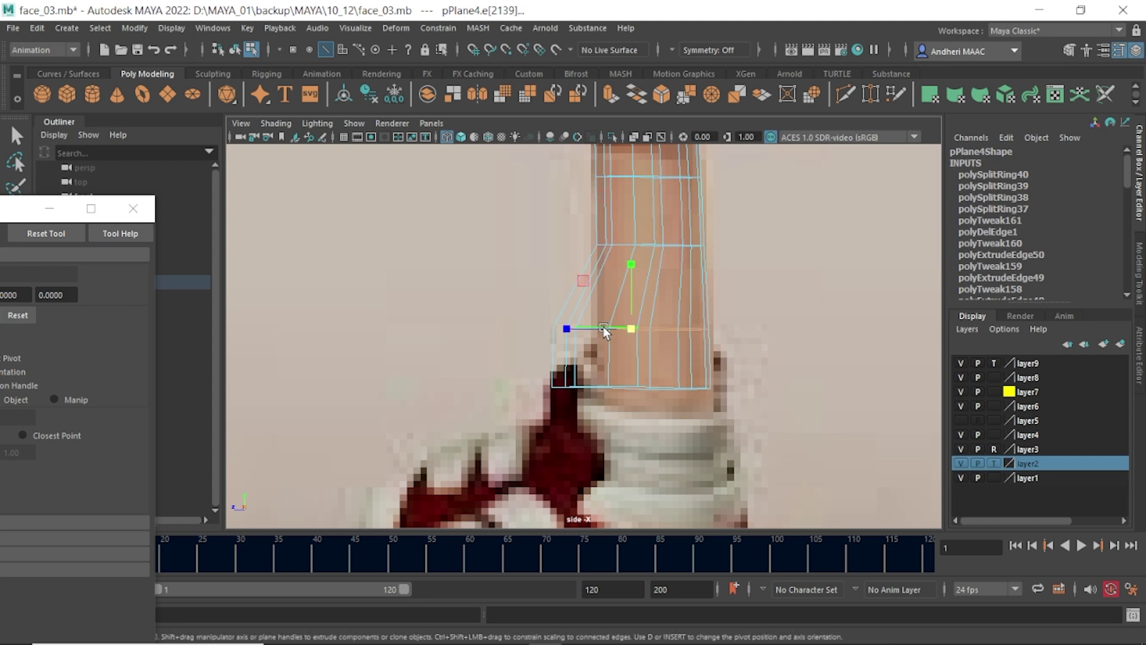
drag(626, 331, 585, 328)
scroll(636, 341, up, 2)
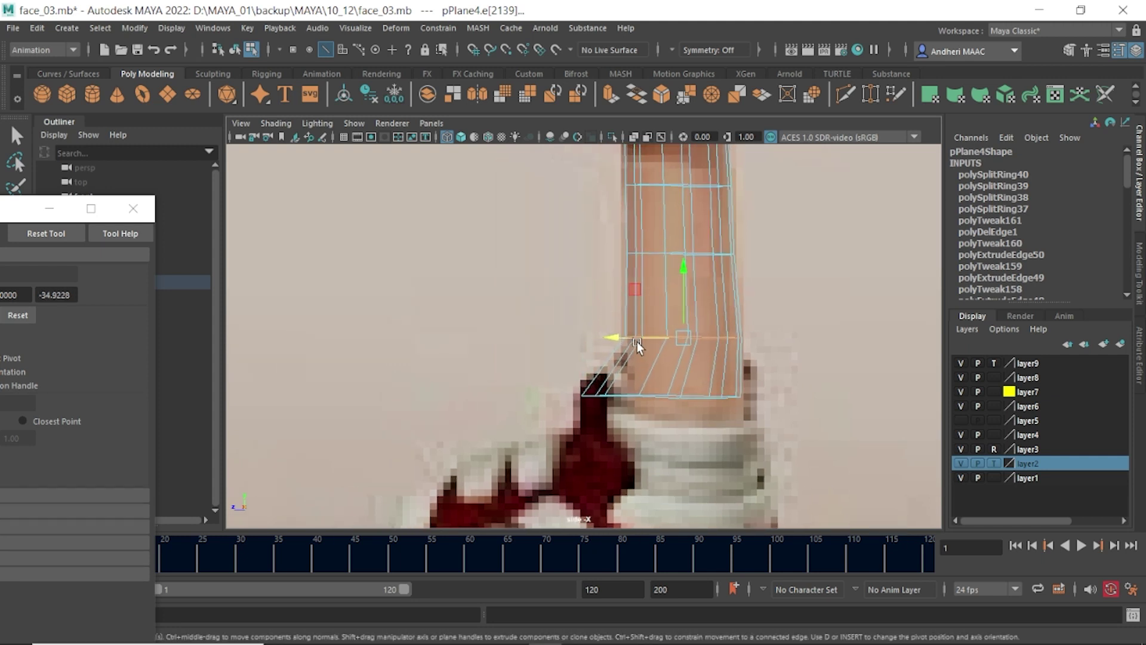
- Scale the bottom row of leg vertices narrower and lower it slightly
key(F9)
drag(502, 385, 792, 485)
alt+middle_drag(866, 427, 716, 430)
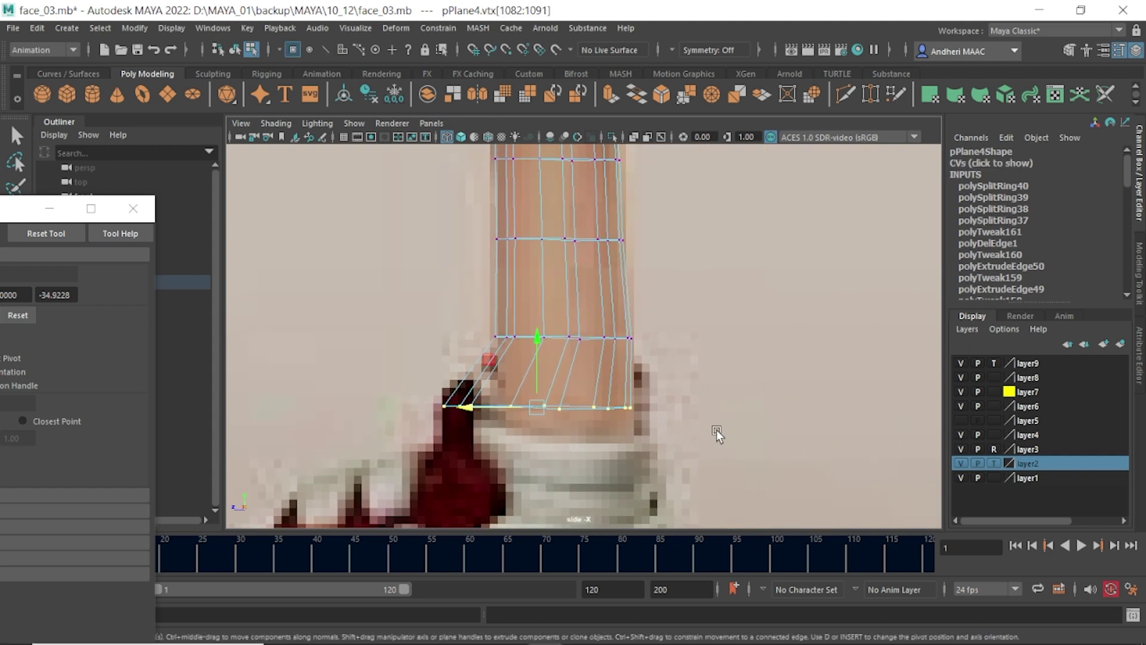
alt+right_drag(596, 450, 617, 458)
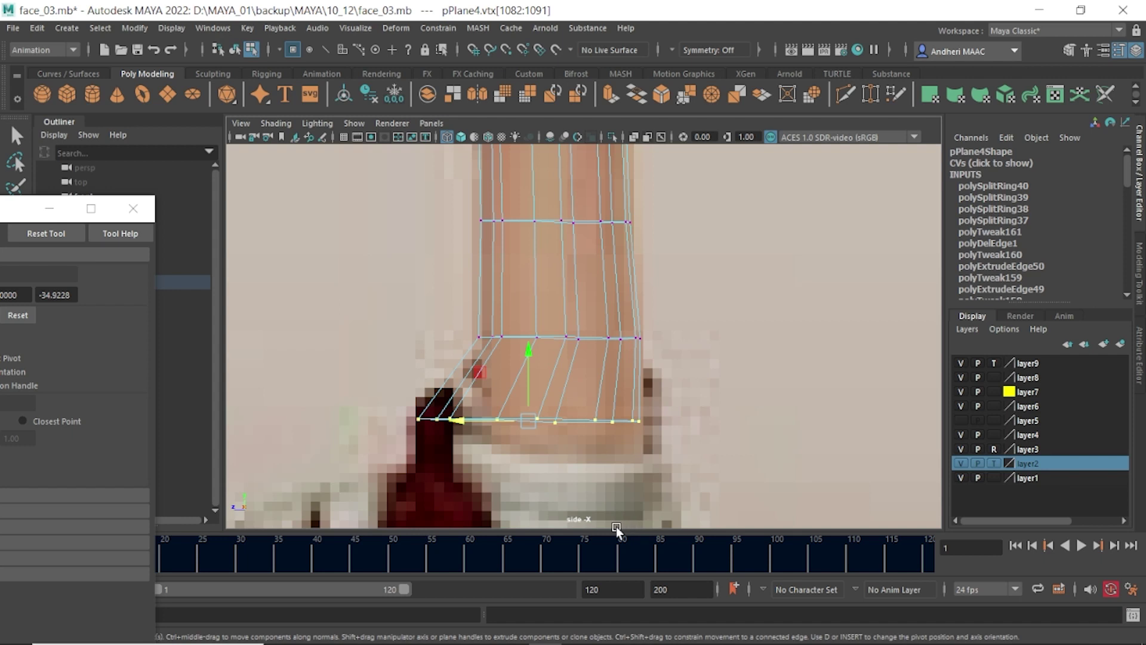
key(r)
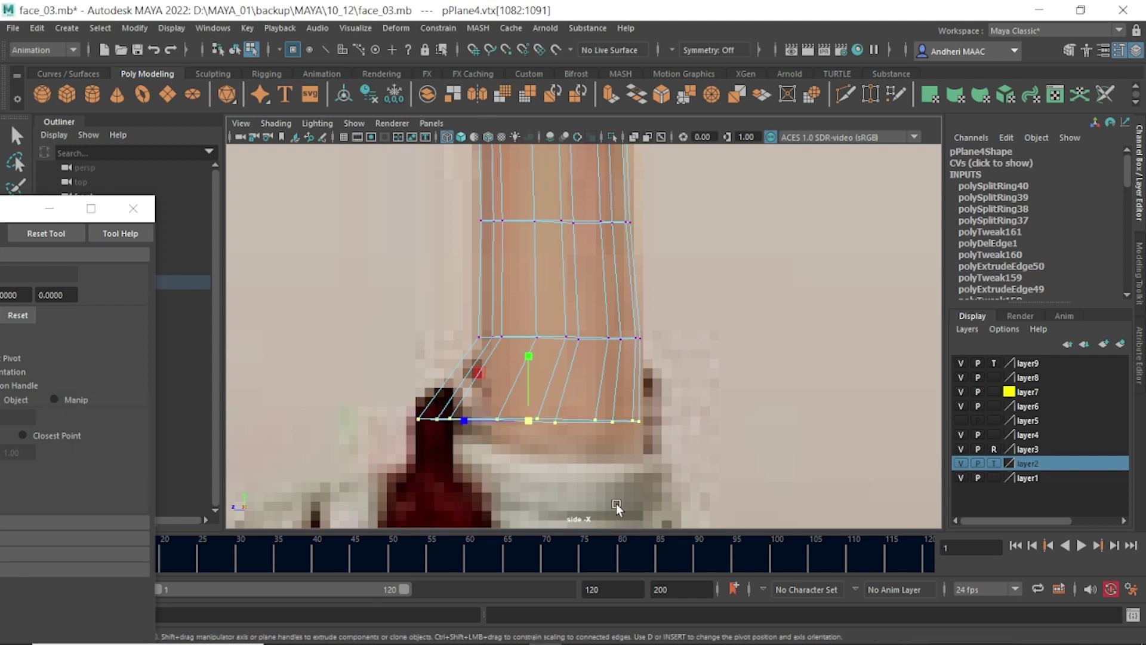
drag(464, 421, 502, 428)
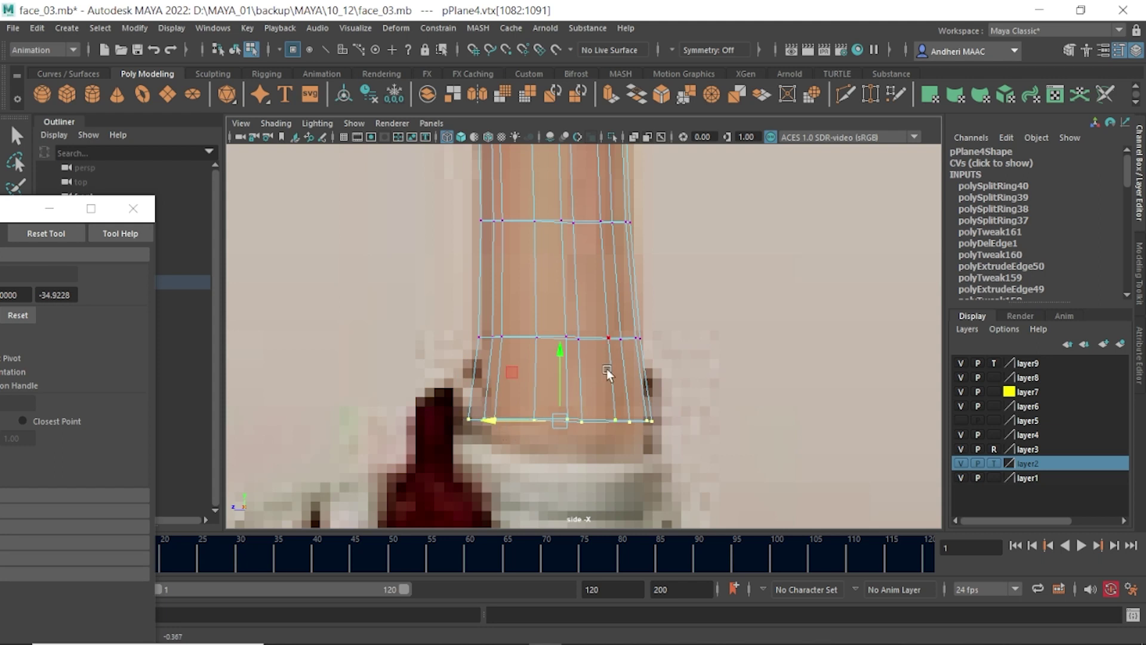
drag(561, 360, 561, 370)
alt+middle_drag(561, 371, 550, 451)
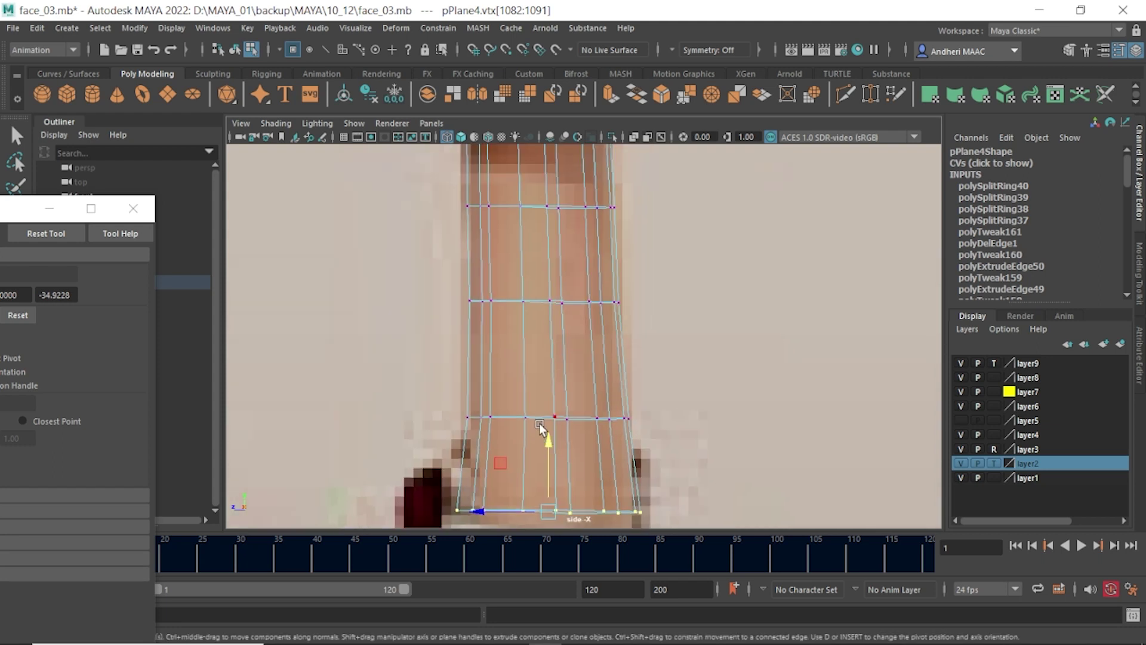
- Select the vertex rows further up the leg, up to the shorts hem
drag(368, 389, 711, 426)
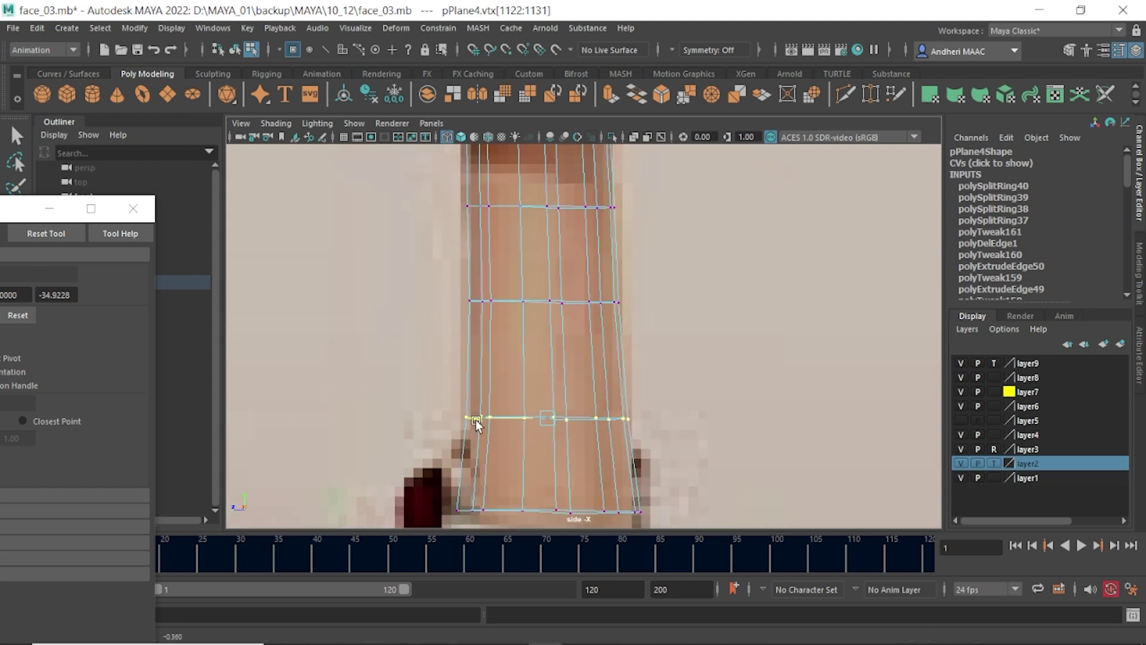
alt+middle_drag(475, 423, 478, 514)
drag(499, 297, 752, 335)
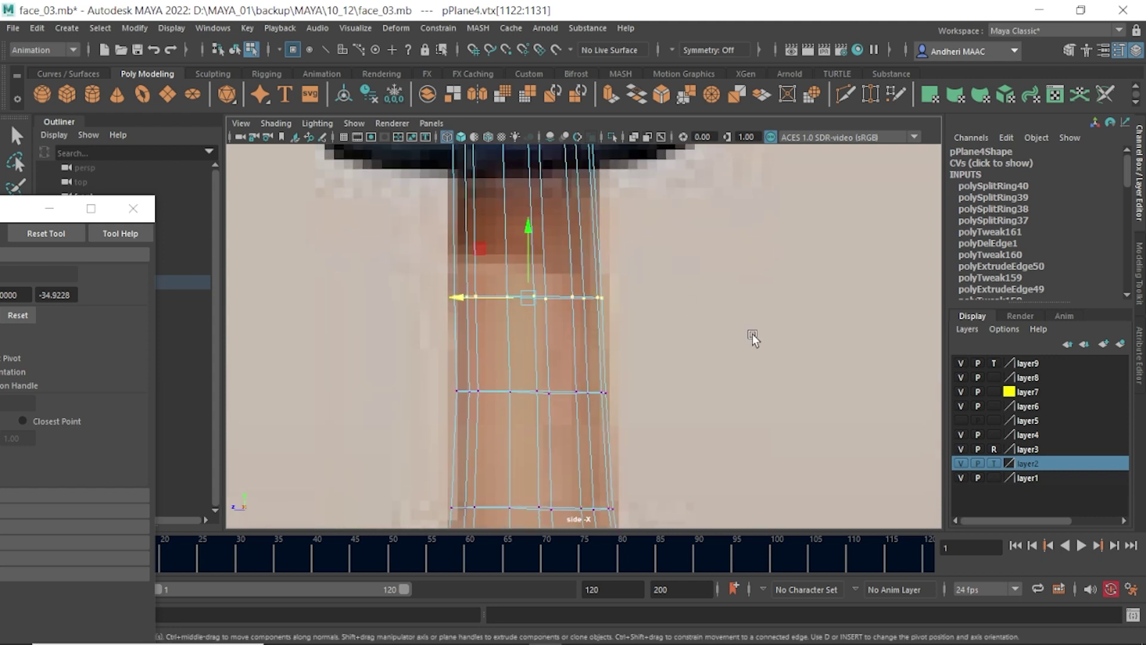
alt+middle_drag(752, 335, 752, 465)
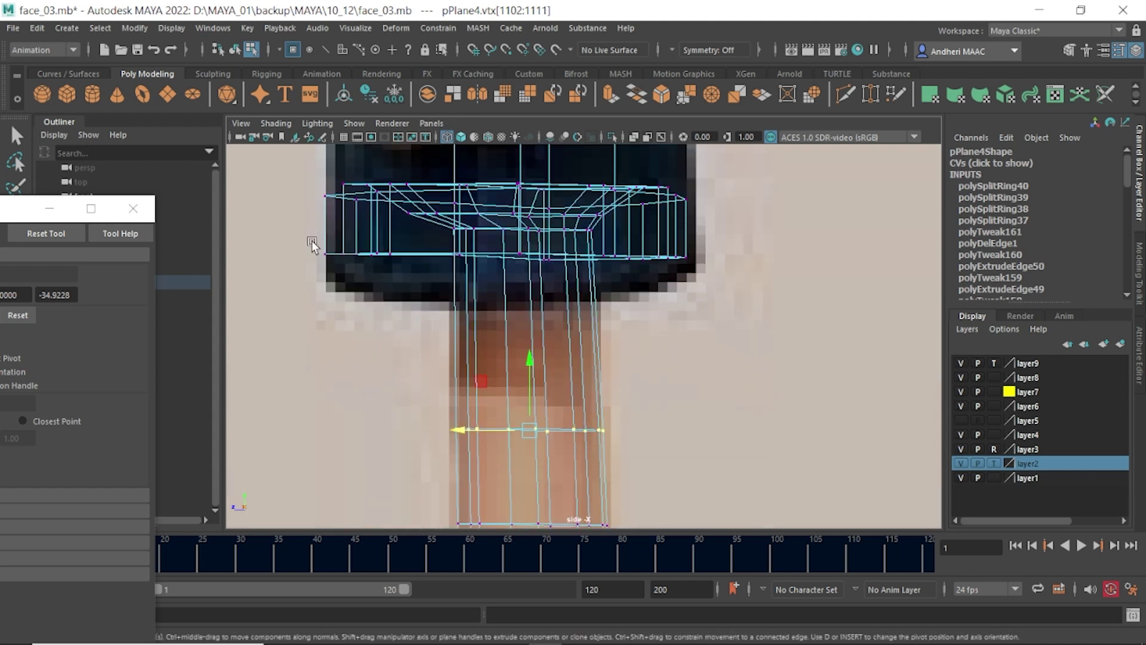
drag(313, 242, 697, 273)
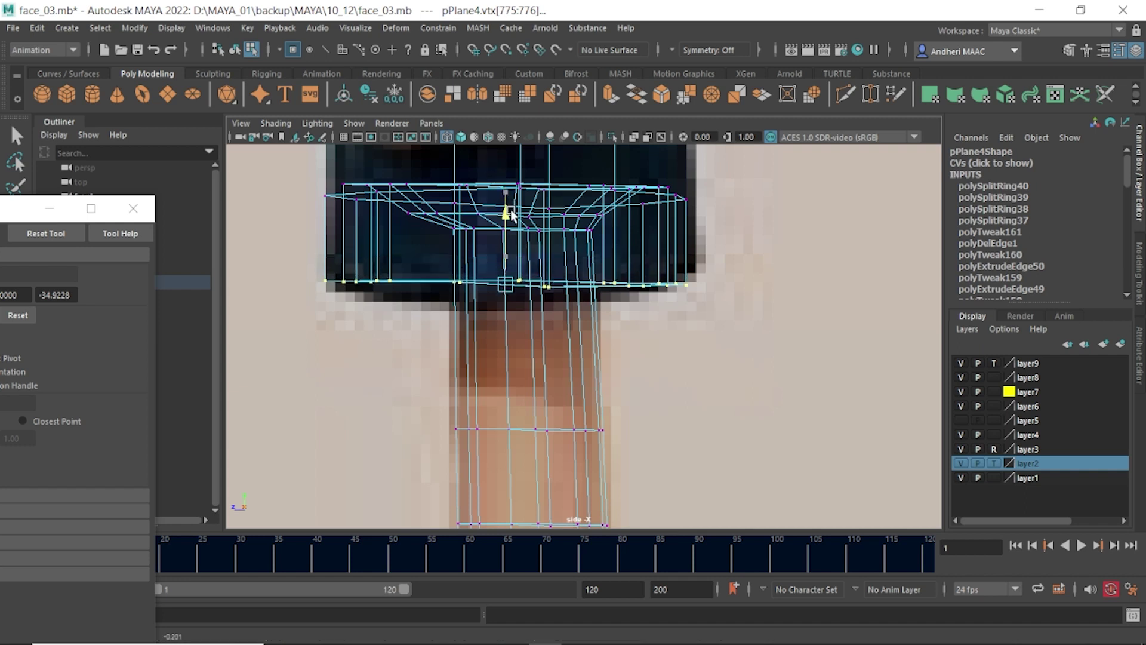
- Inspect the leg in perspective, return to object mode, and save the scene
key(space)
click(552, 258)
alt+drag(552, 257, 633, 246)
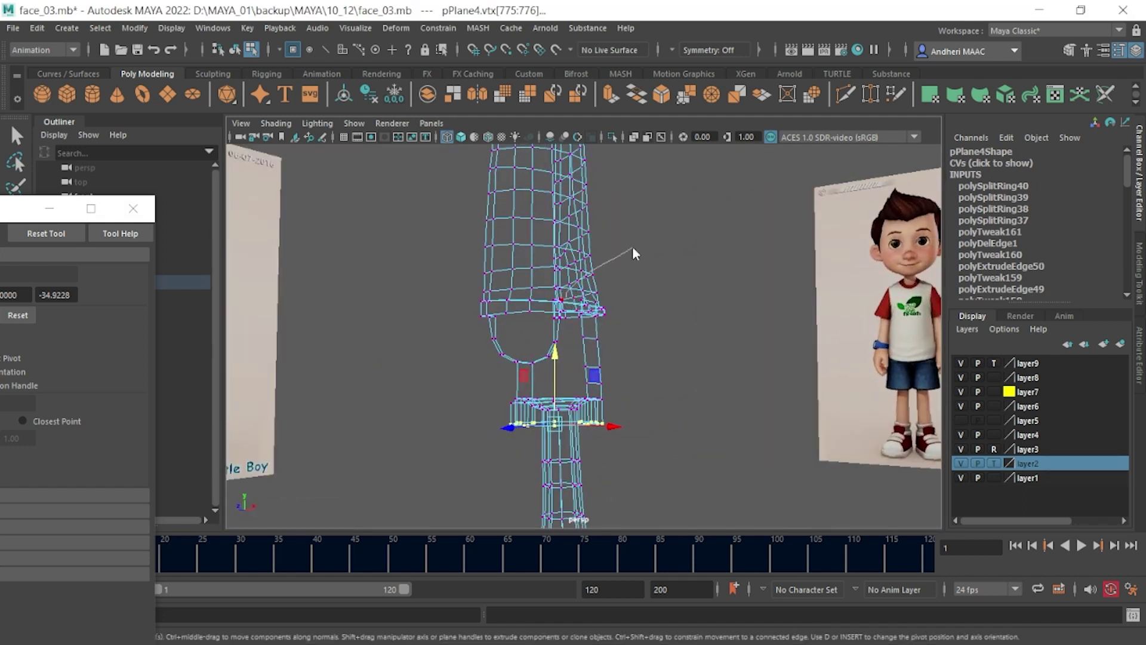
key(F8)
click(619, 288)
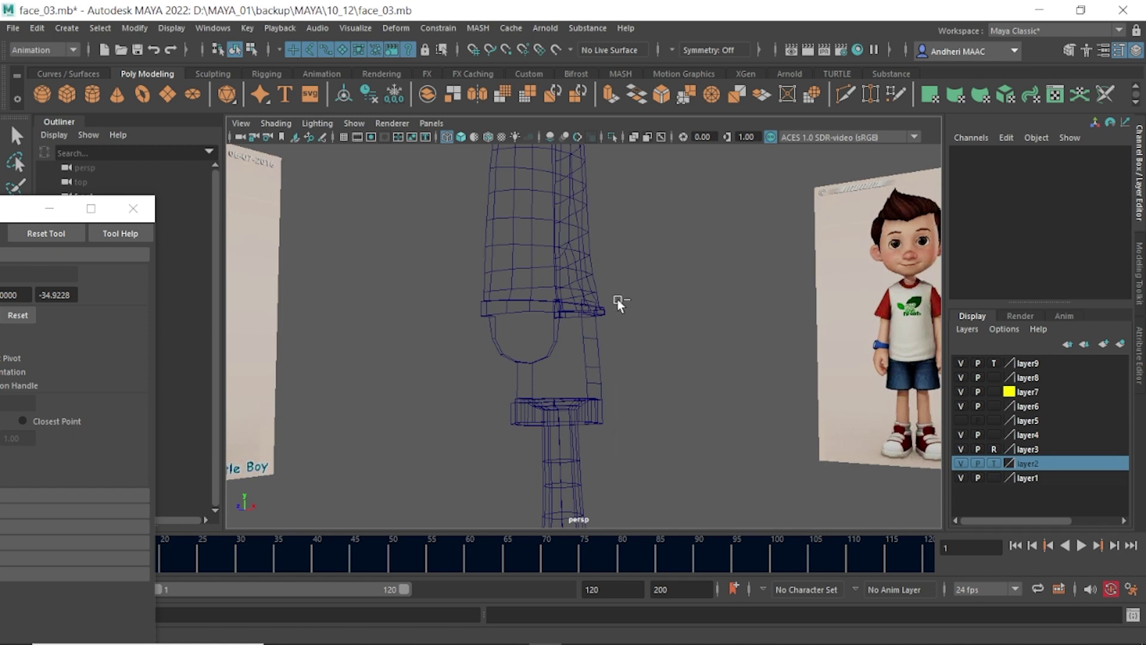
key(ctrl+s)
- Return to the side view framed on the reference shoes and legs
mouse_move(623, 300)
alt+right_down()
mouse_move(595, 195)
mouse_move(596, 286)
alt+right_up()
key(space)
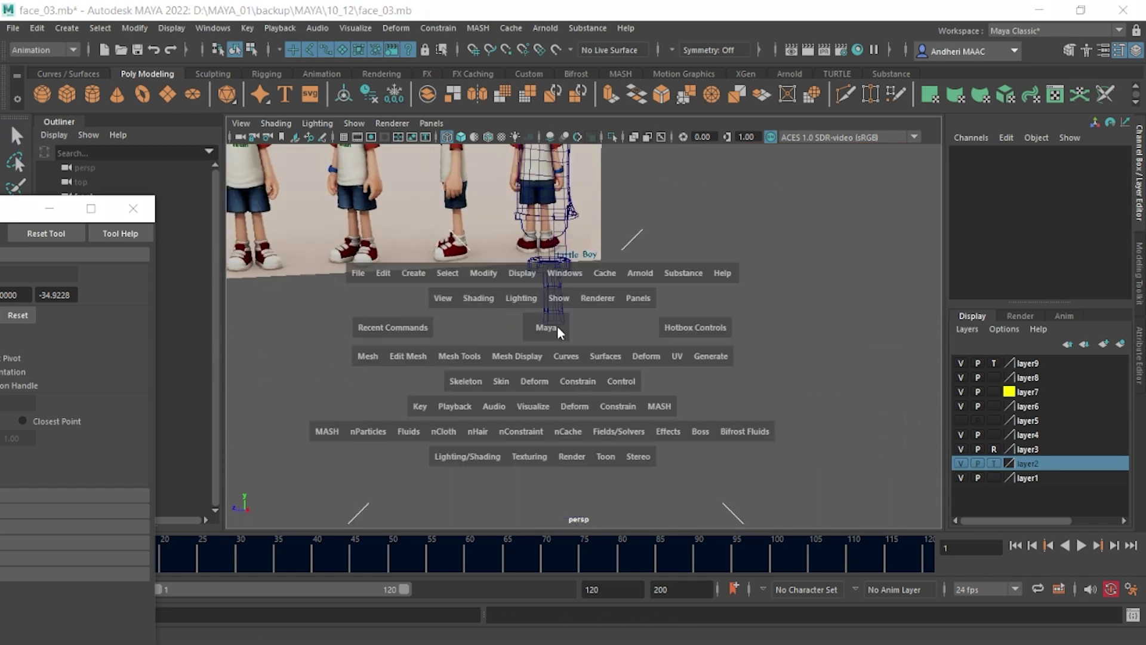
click(557, 325)
mouse_move(625, 177)
alt+right_down()
mouse_move(583, 254)
mouse_move(683, 273)
mouse_move(533, 291)
mouse_move(664, 360)
mouse_move(616, 368)
alt+right_up()
alt+middle_drag(616, 367, 515, 363)
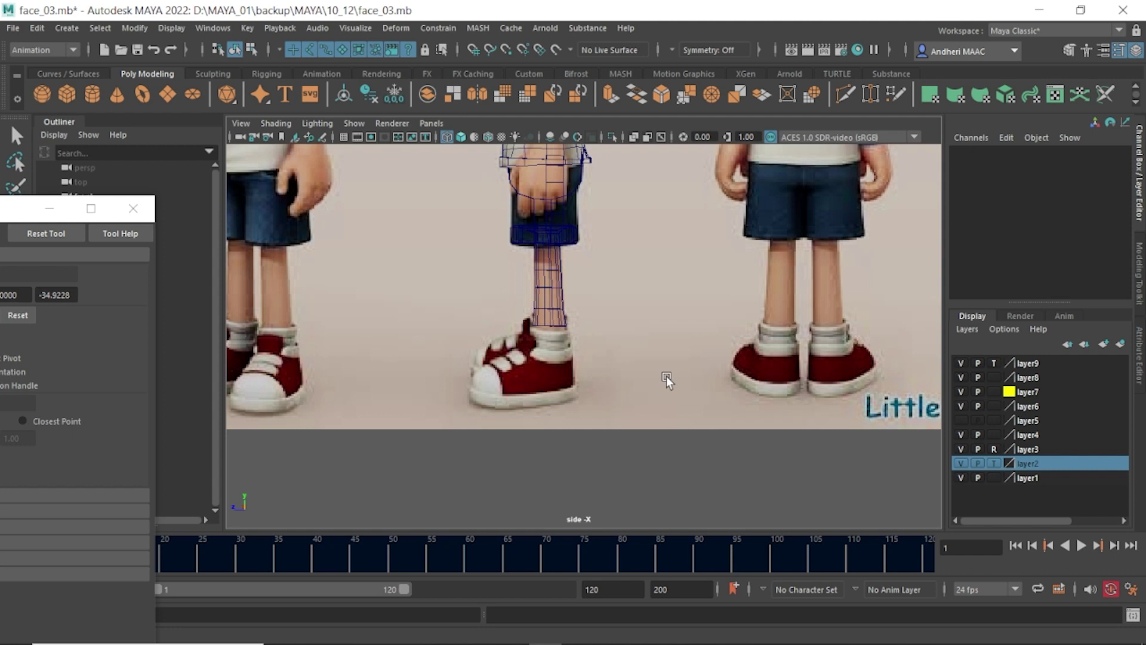
scroll(666, 376, up, 2)
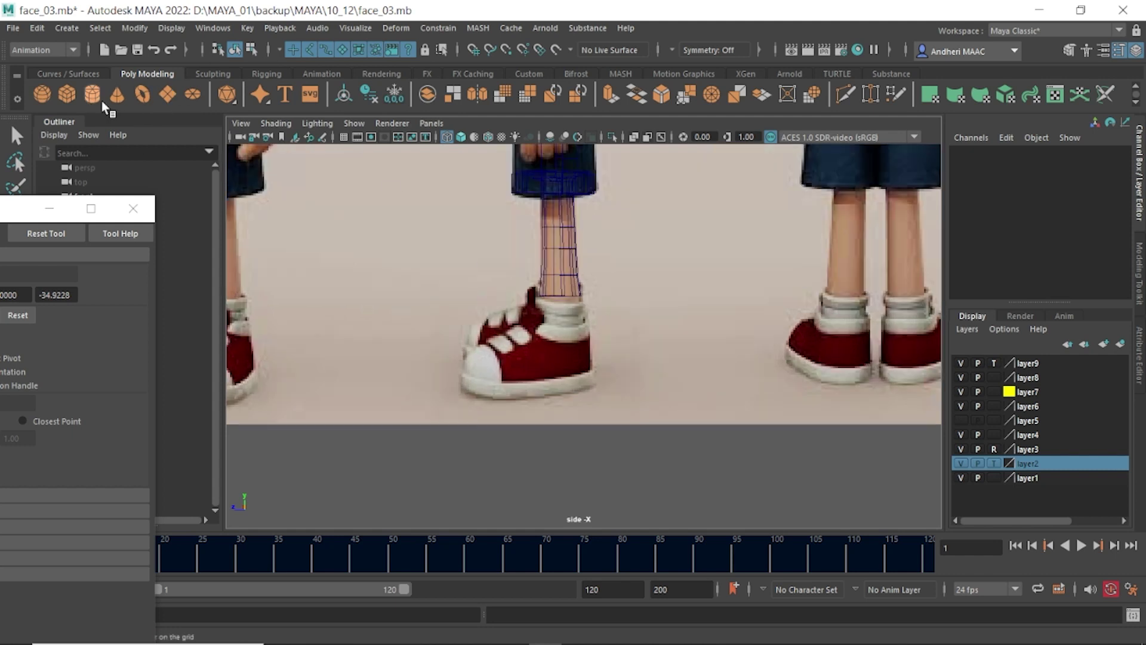
- Create a polygon sphere on the top grid with 12 axis and 12 height subdivisions
click(48, 99)
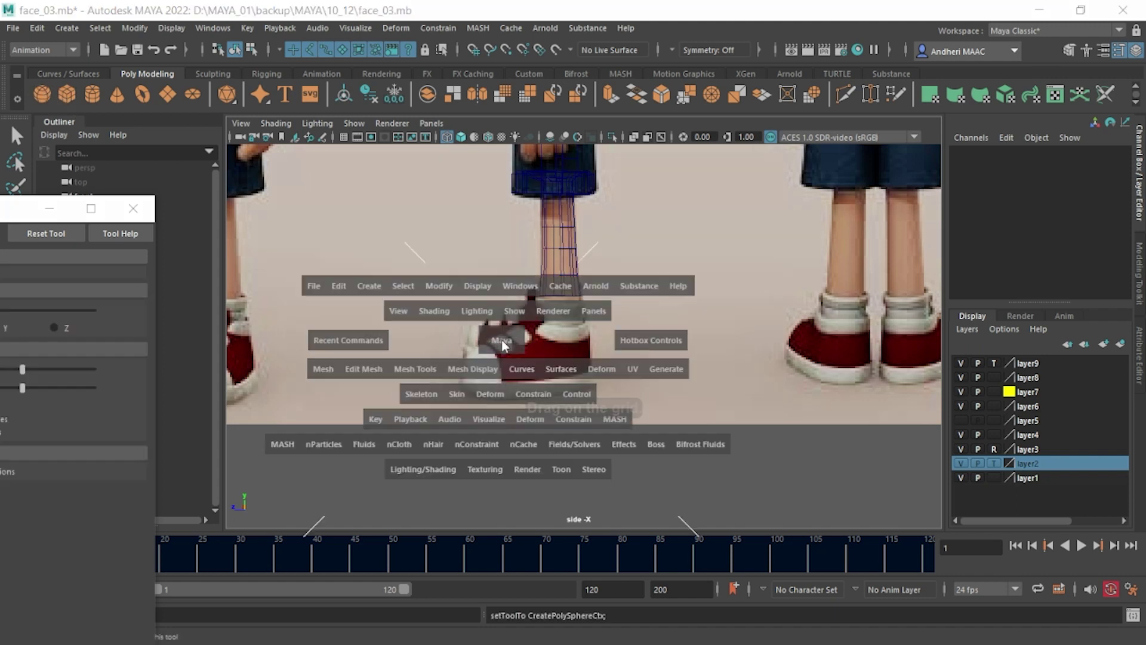
drag(501, 340, 501, 287)
drag(696, 377, 770, 417)
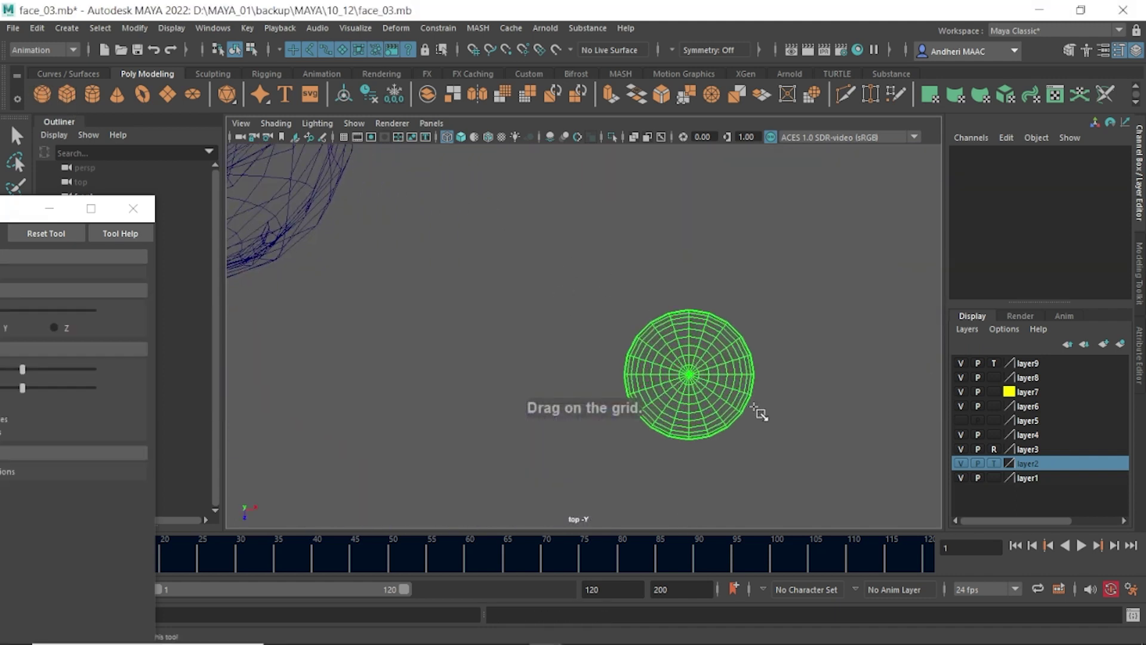
key(f)
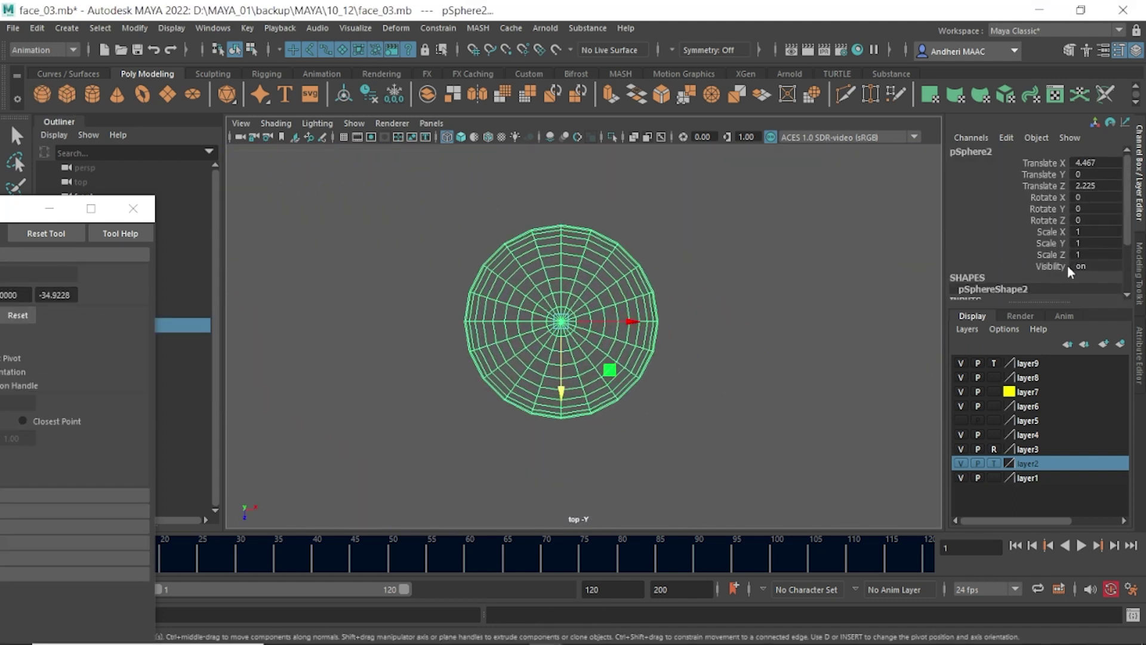
drag(1018, 302, 1018, 414)
click(1042, 334)
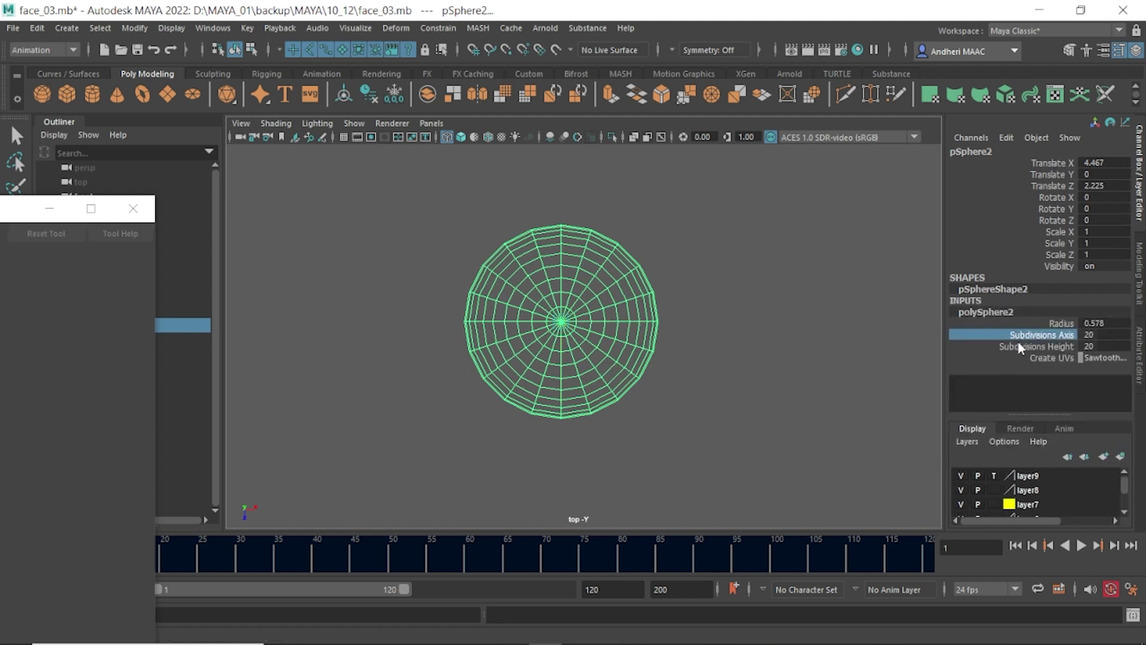
middle_drag(871, 360, 803, 356)
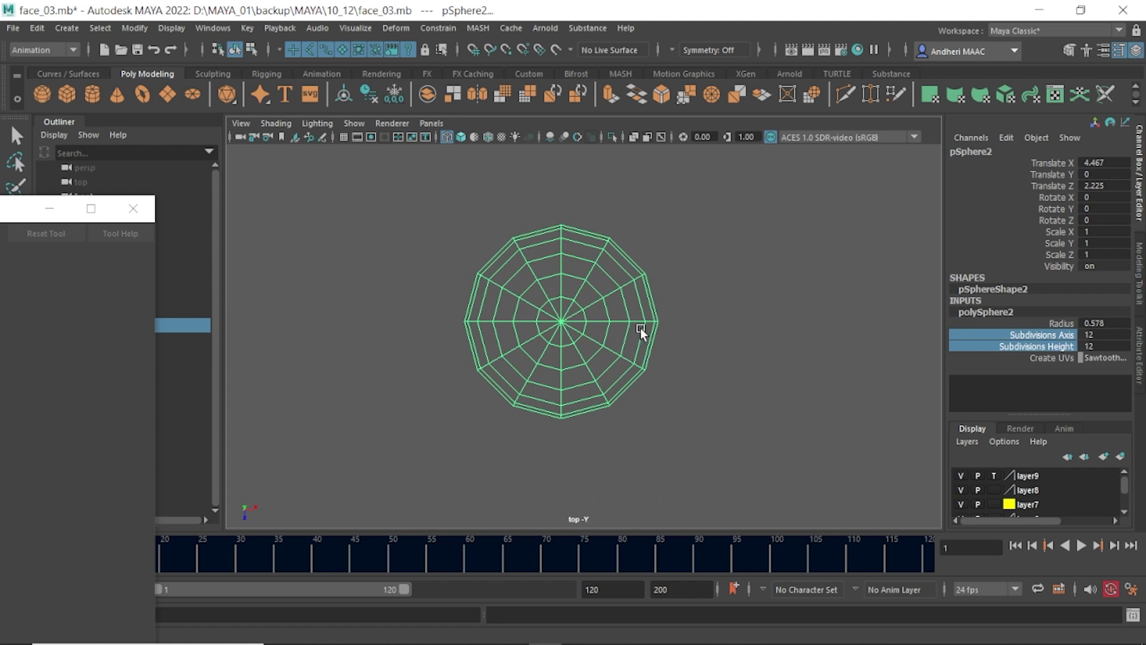
- Try deleting an edge loop and squashing the sphere's vertices, then undo both changes
right_drag(627, 324, 636, 220)
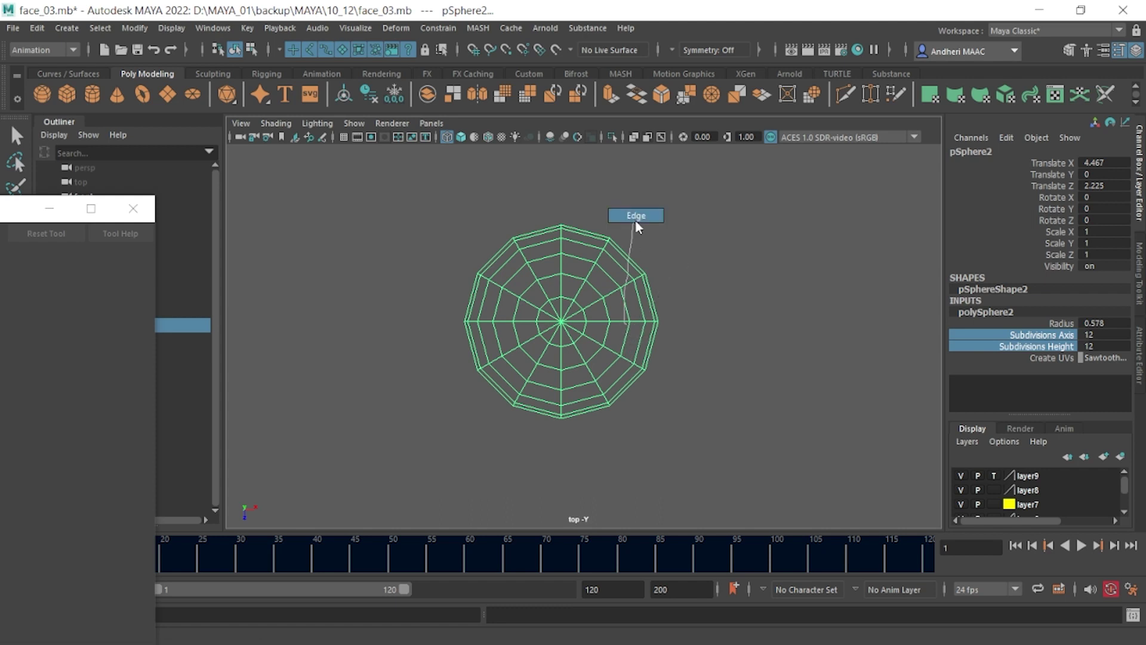
click(618, 323)
key(w)
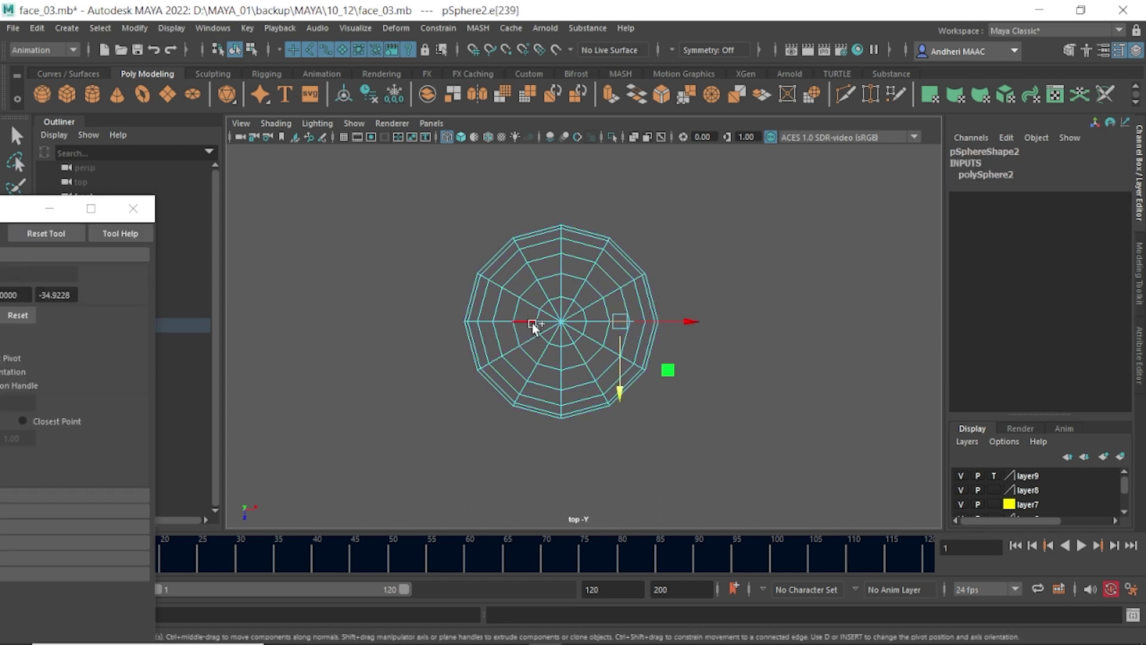
ctrl+right_drag(664, 366, 792, 292)
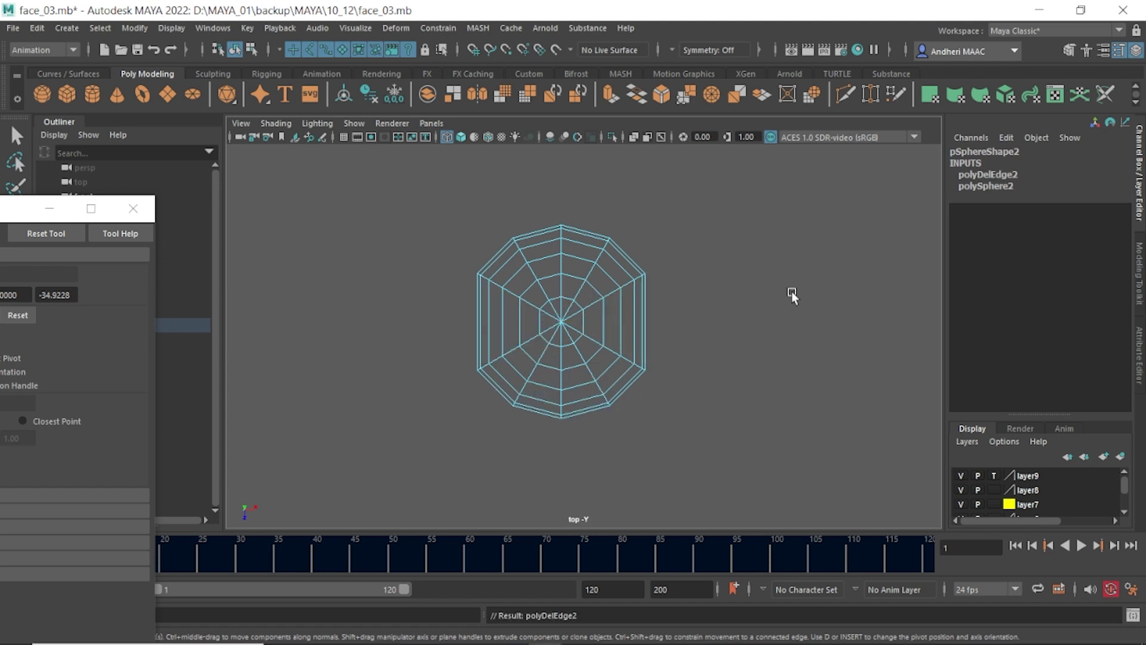
key(F9)
drag(424, 212, 673, 366)
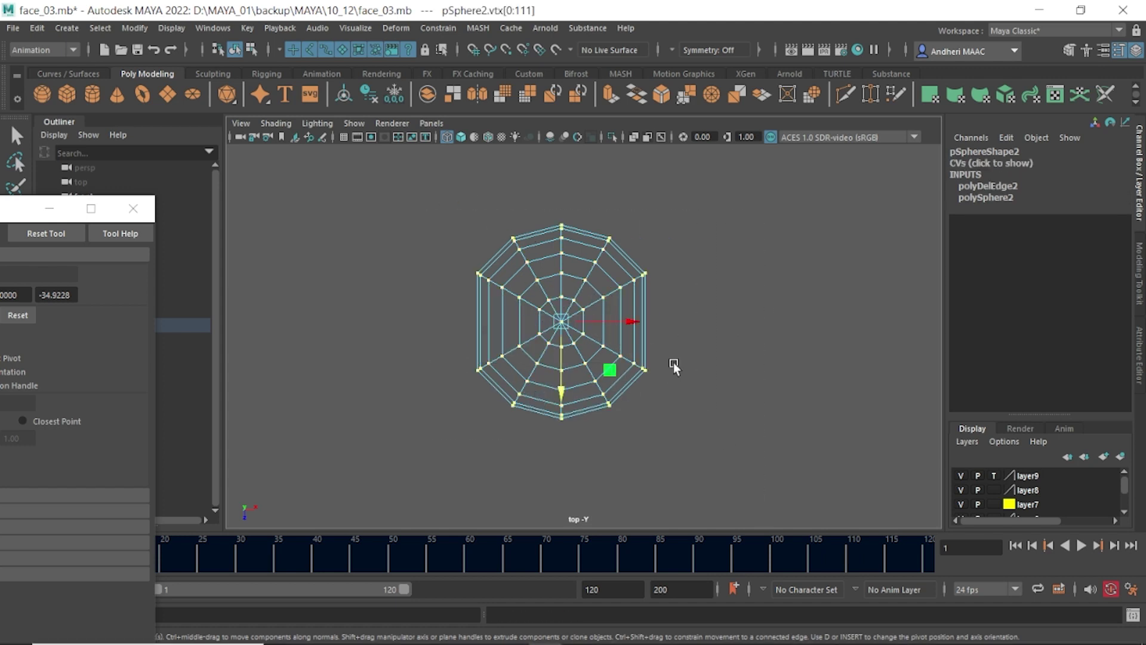
key(r)
drag(630, 322, 593, 321)
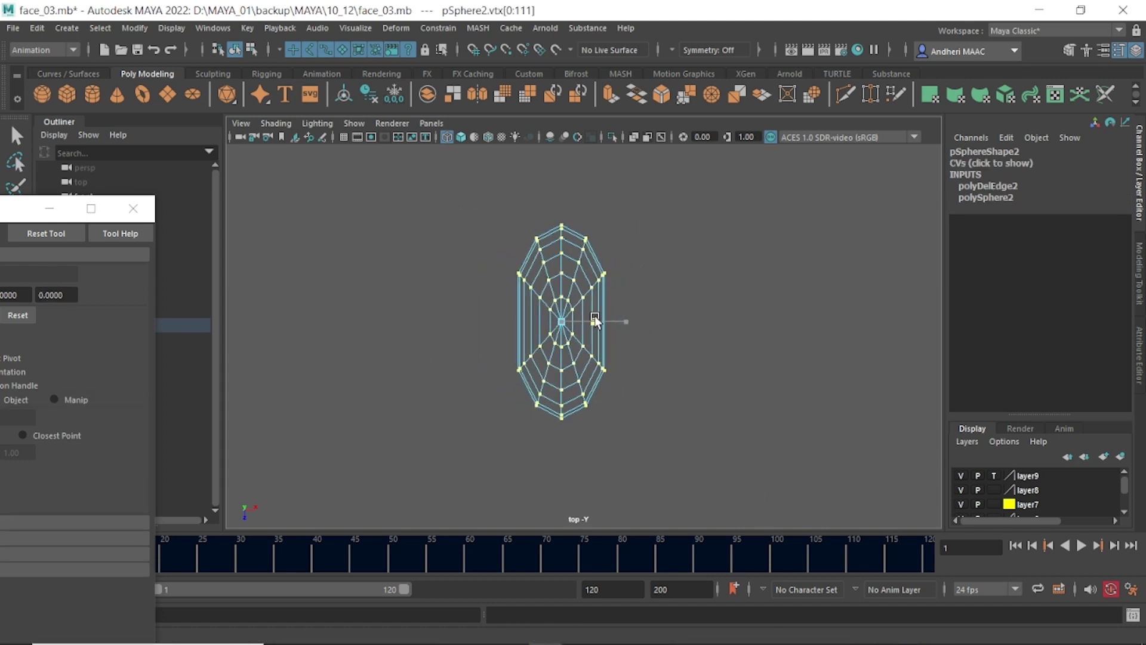
key(ctrl+z)
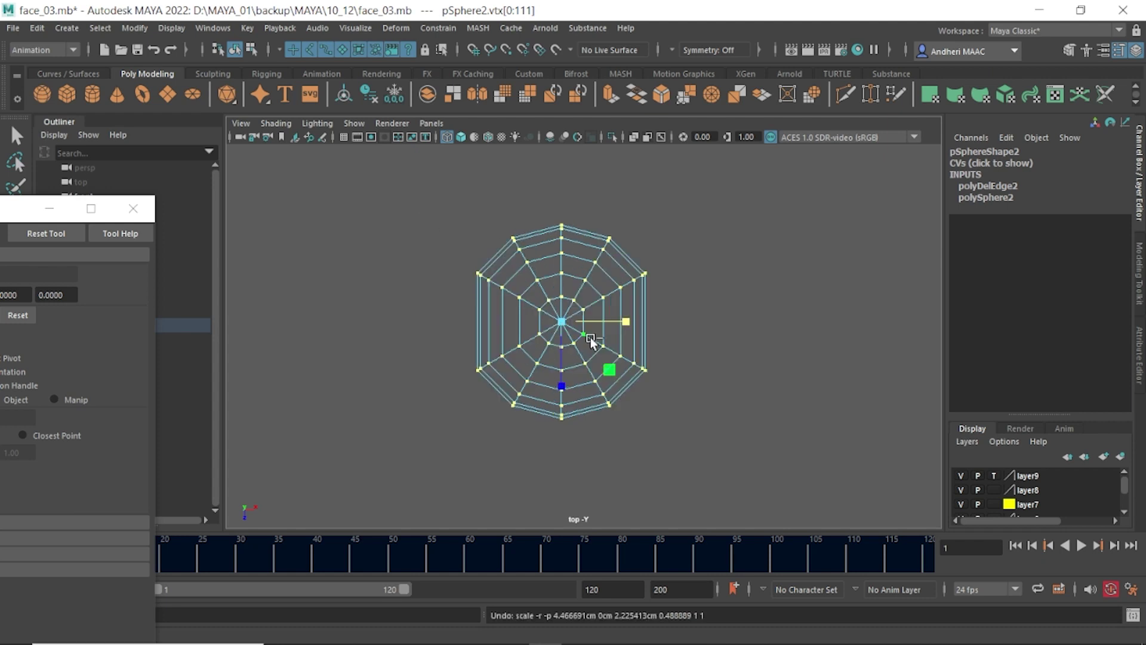
key(ctrl+z)
key(ctrl+z)
- Scale the whole sphere to 0.467 in X, about half its width
right_drag(638, 326, 714, 259)
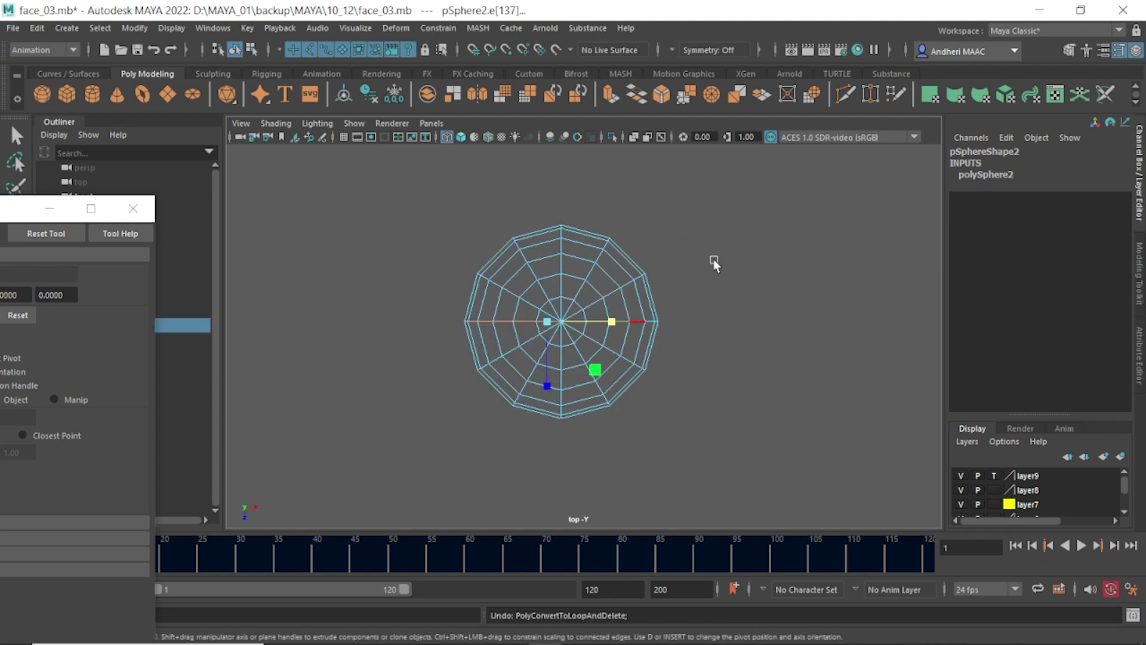
mouse_move(629, 325)
mouse_down()
mouse_move(586, 314)
mouse_move(639, 406)
mouse_up()
scroll(683, 486, down, 4)
scroll(341, 371, down, 3)
- In side view, move the sphere along Z away from the character
key(f)
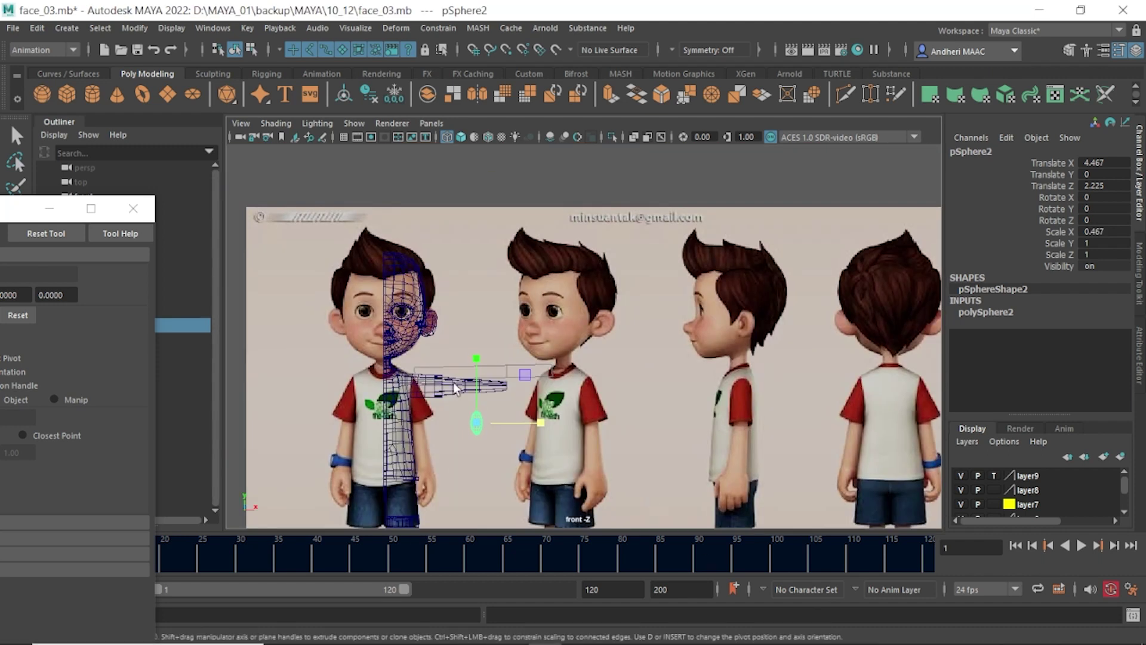
drag(720, 305, 743, 360)
alt+middle_drag(678, 496, 496, 502)
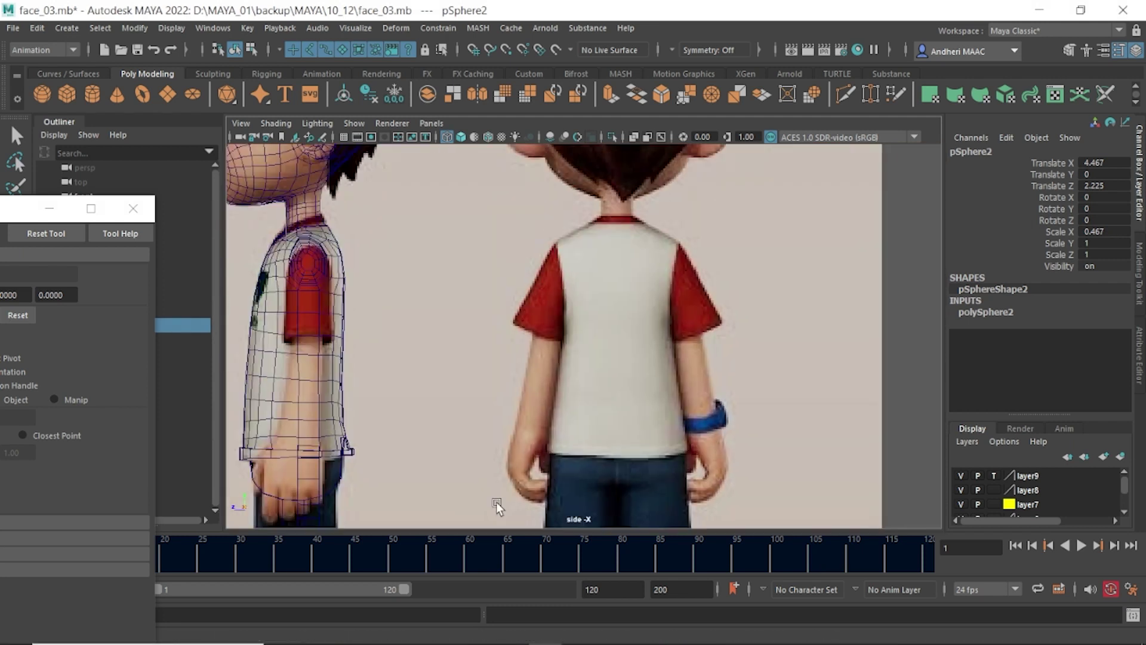
scroll(496, 502, down, 4)
scroll(782, 396, up, 3)
alt+middle_drag(782, 396, 455, 403)
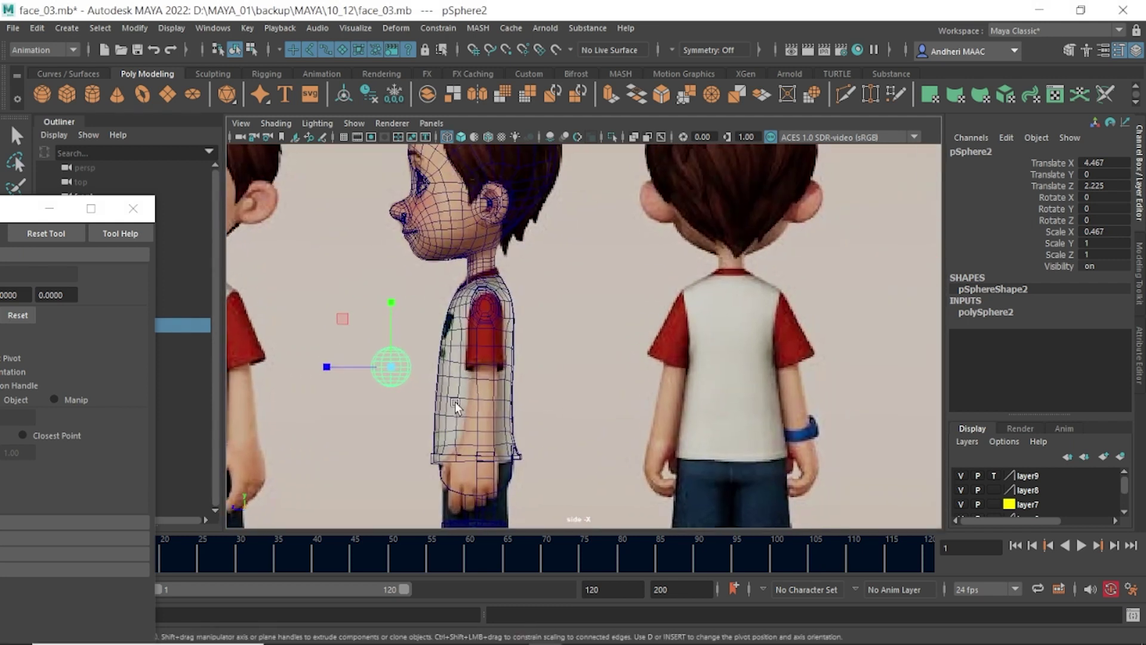
key(w)
drag(318, 370, 854, 368)
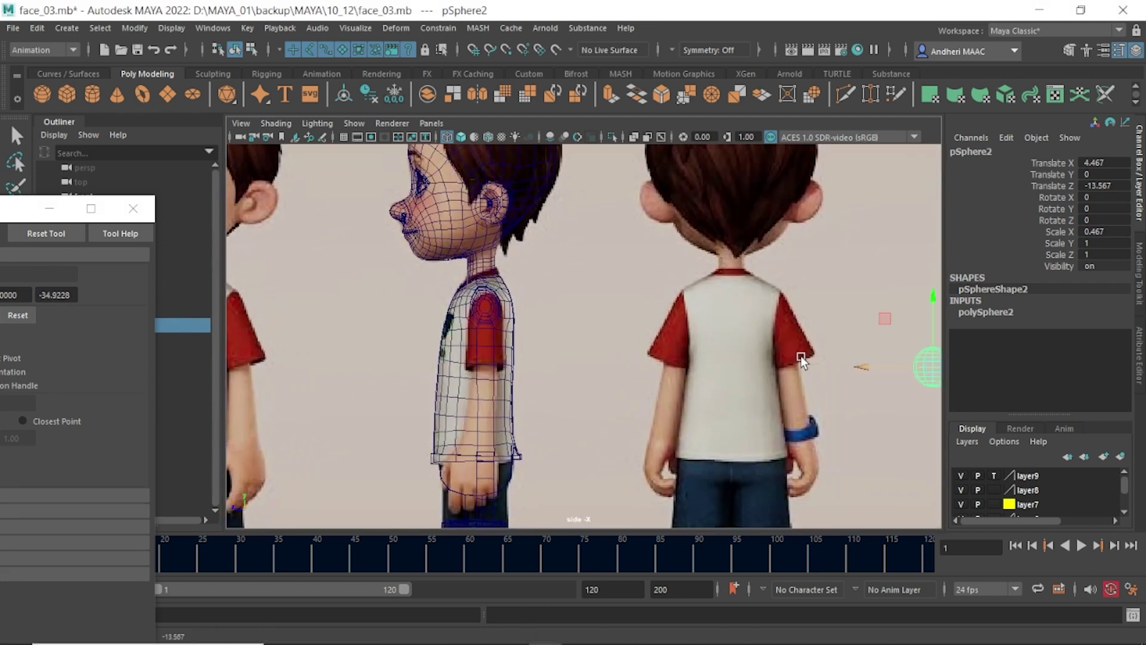
alt+middle_drag(854, 367, 415, 368)
drag(414, 366, 553, 379)
scroll(553, 380, up, 5)
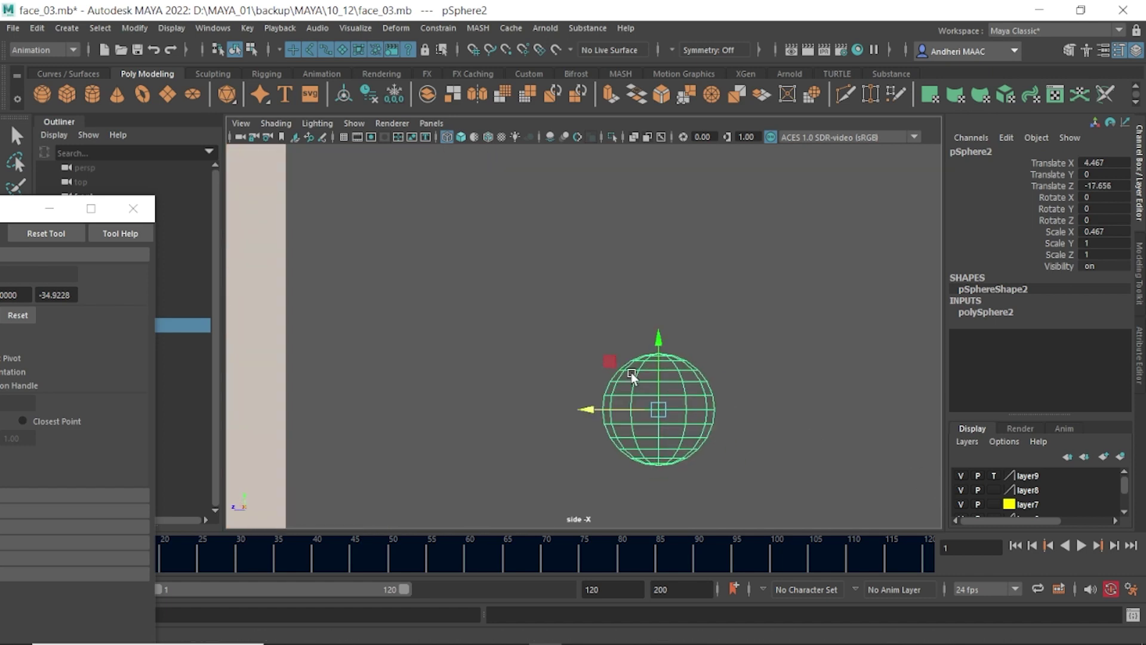
scroll(554, 379, up, 3)
- Flatten the sphere's lower-half vertices vertically and raise them
right_drag(412, 403, 376, 405)
mouse_move(322, 371)
mouse_down()
mouse_move(635, 443)
mouse_move(635, 472)
mouse_up()
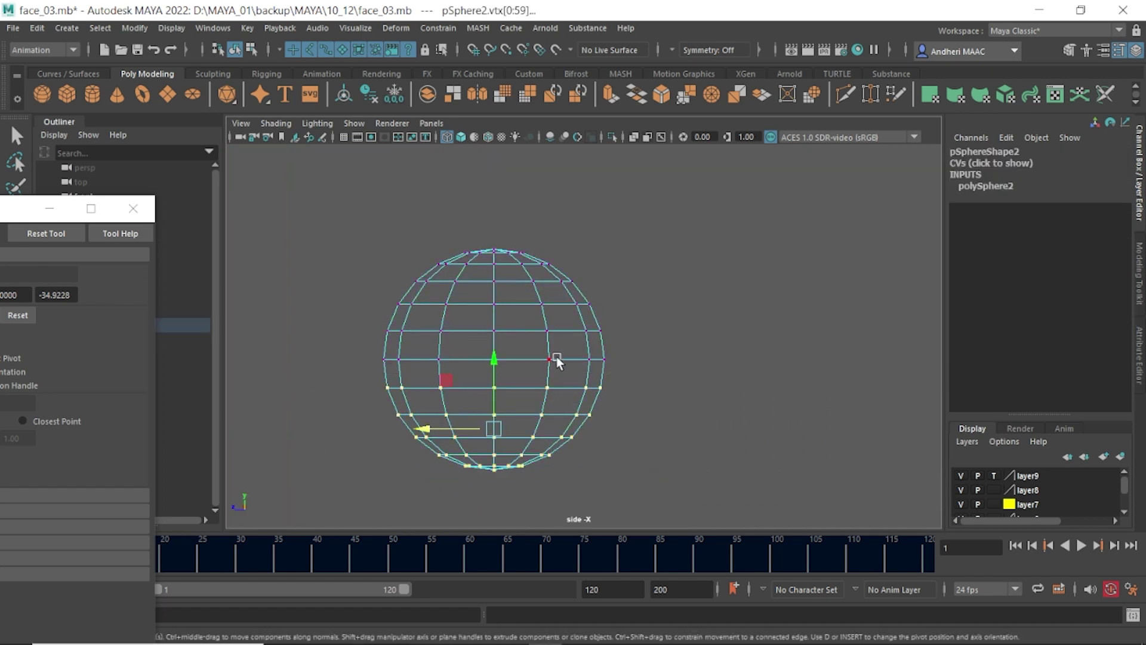
drag(500, 363, 497, 417)
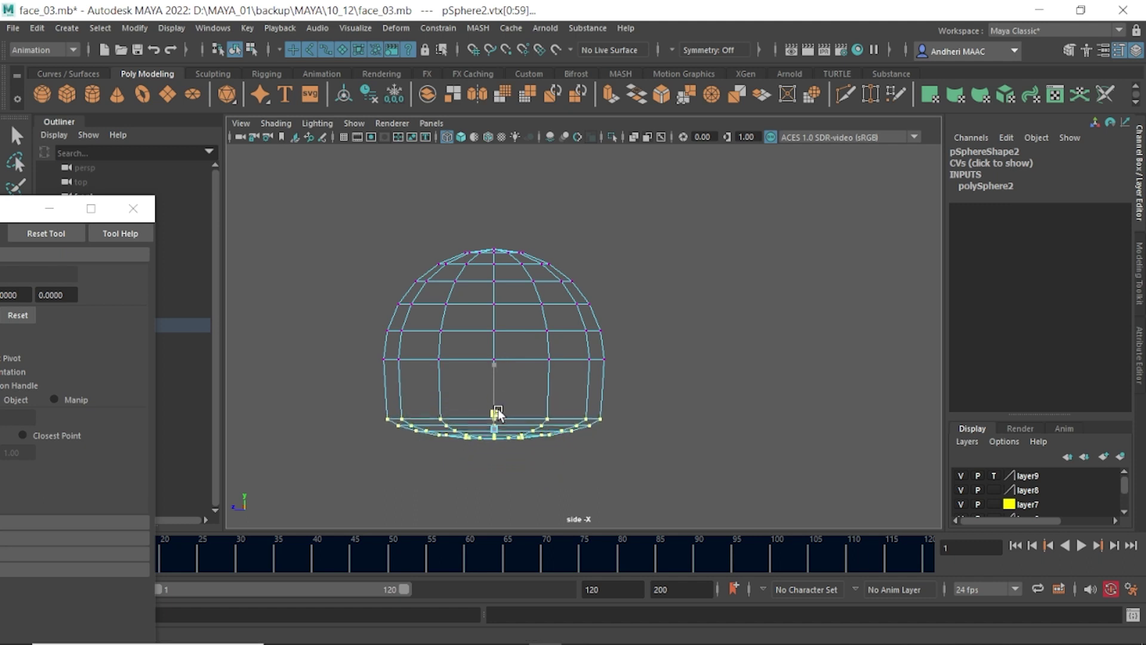
key(w)
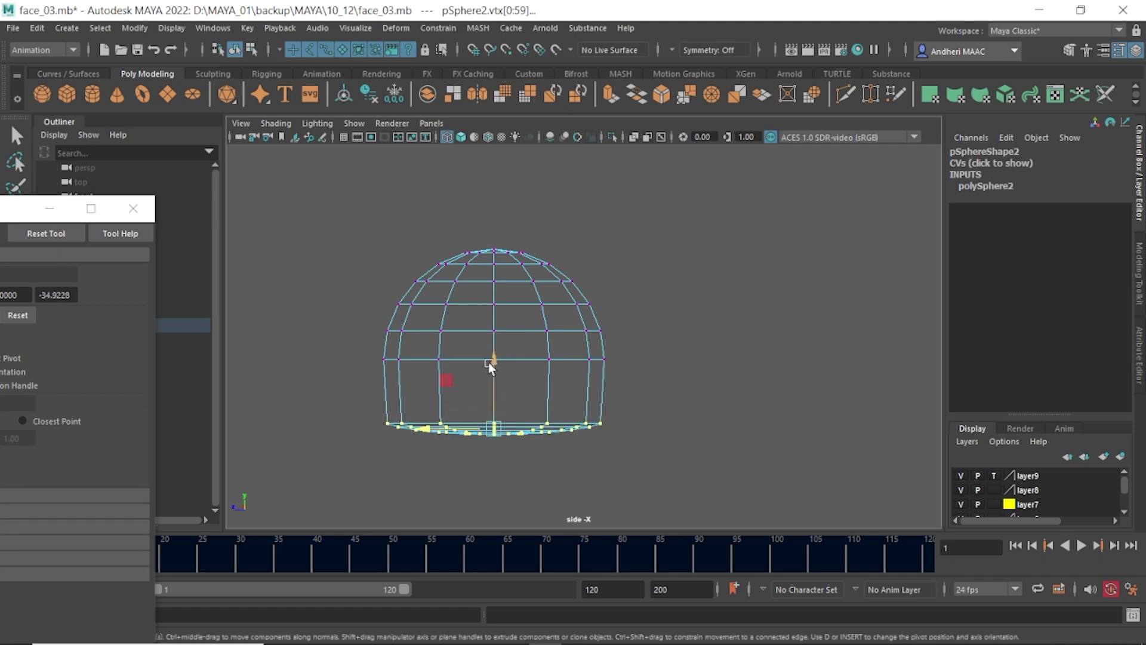
drag(488, 363, 493, 314)
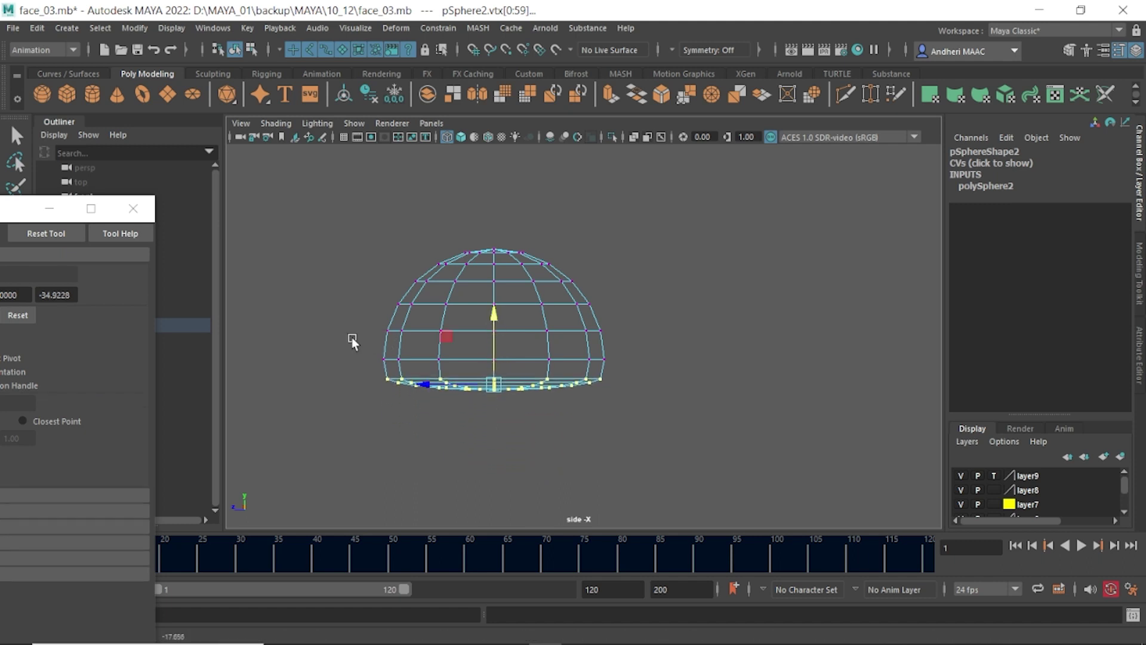
- Delete the faces of the sphere's upper half
drag(318, 225, 719, 328)
ctrl+right_click(582, 270)
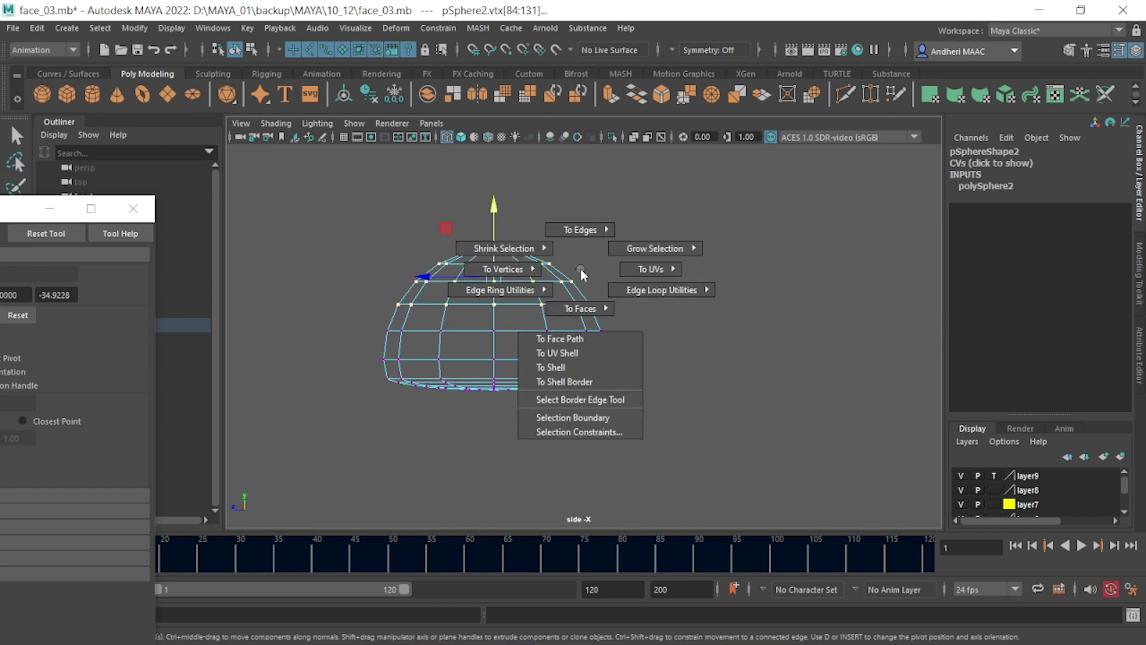
ctrl+right_drag(582, 270, 587, 367)
key(Delete)
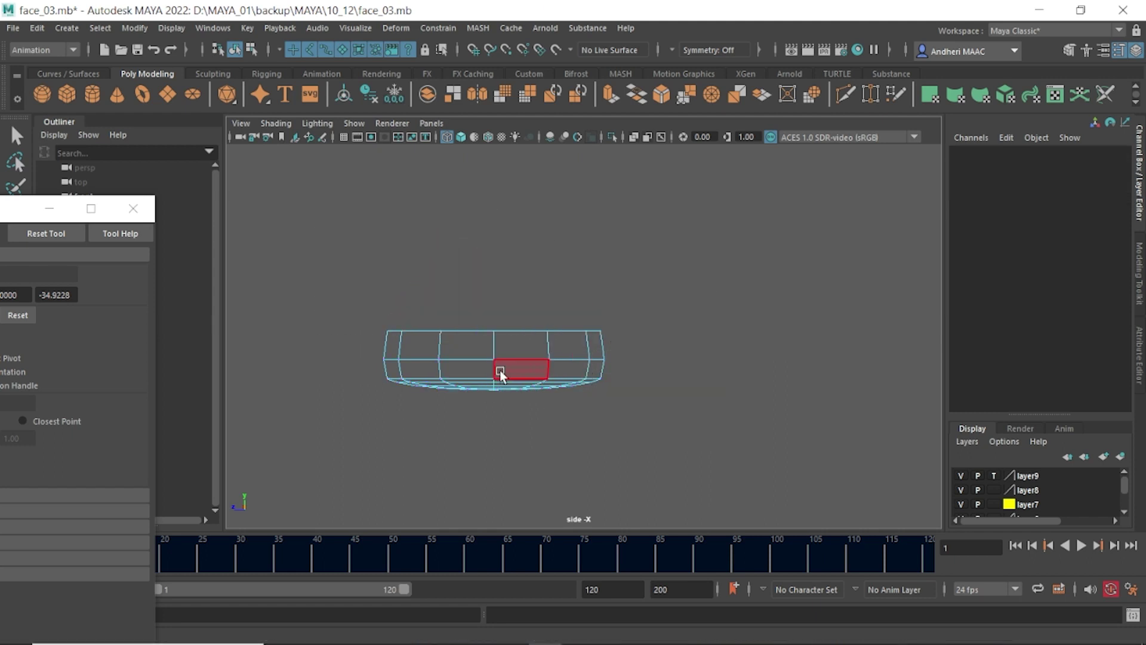
- Flatten the bottom vertex row and pull in the middle edge loop to straighten the sides
right_drag(472, 361, 606, 307)
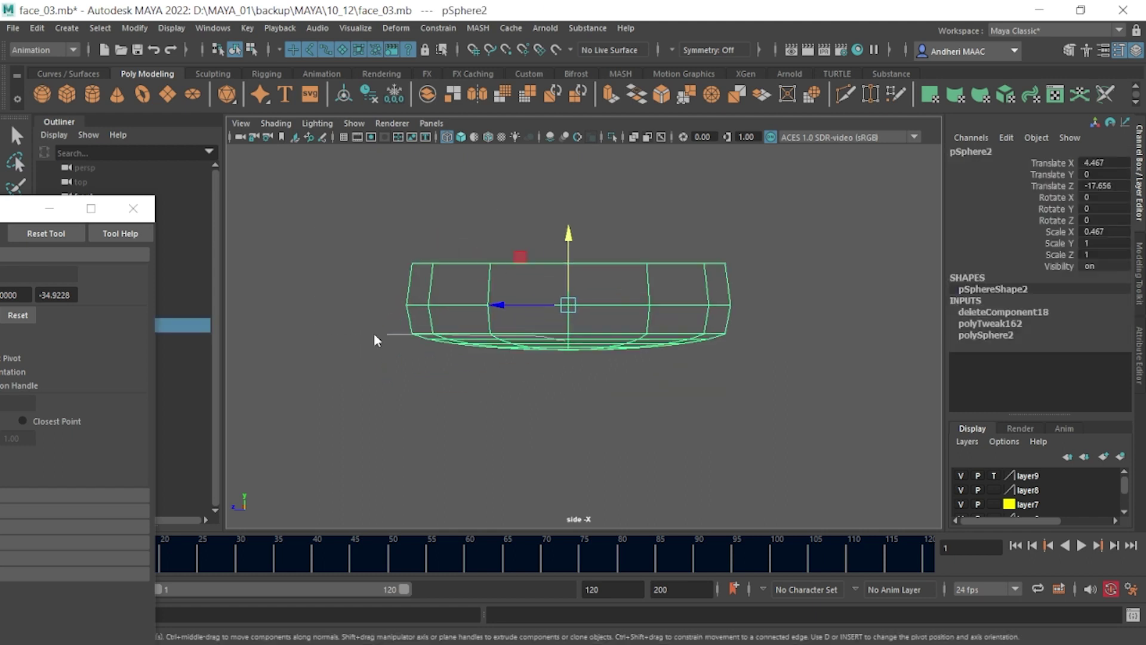
drag(374, 315, 534, 353)
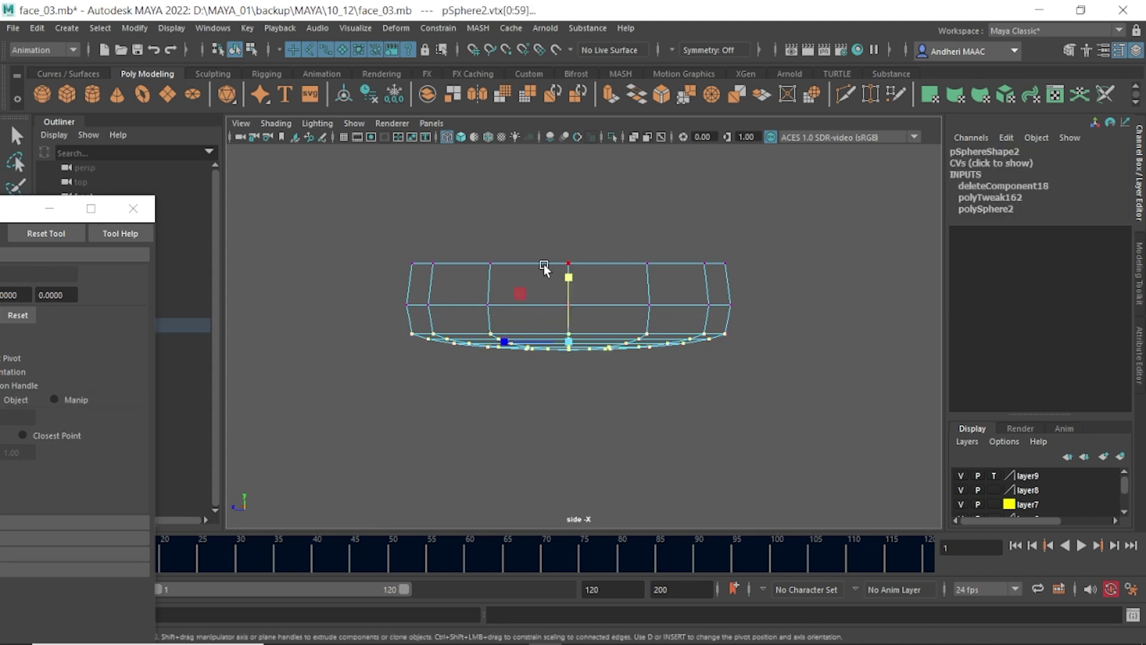
key(r)
drag(568, 276, 564, 483)
right_drag(446, 303, 446, 275)
double_click(447, 304)
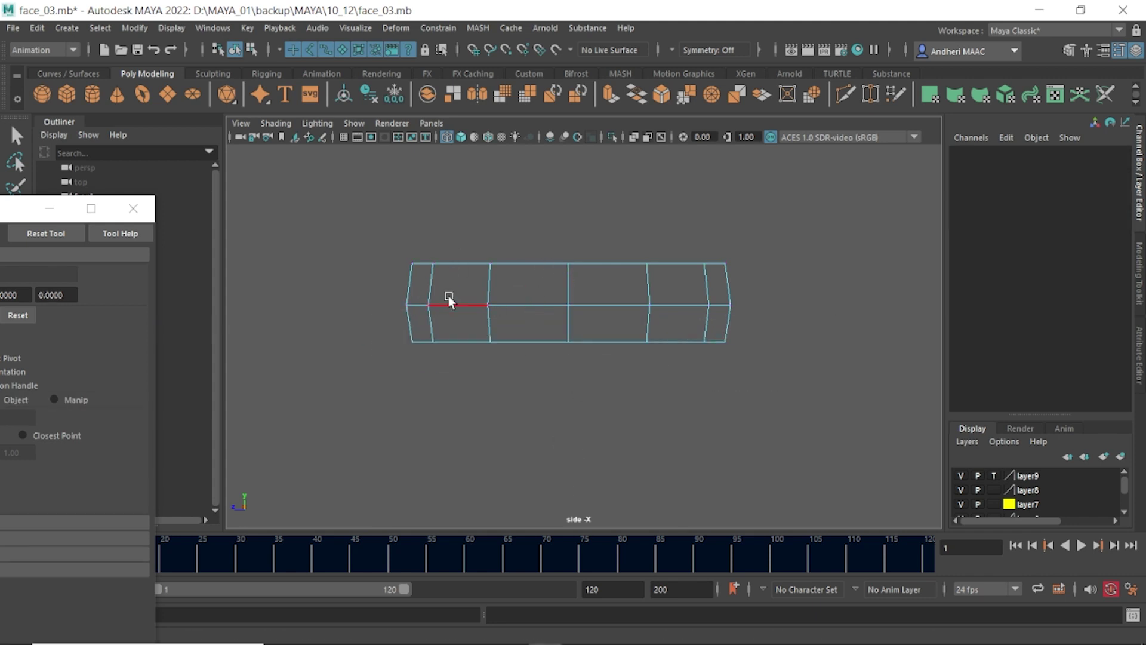
drag(570, 311, 566, 309)
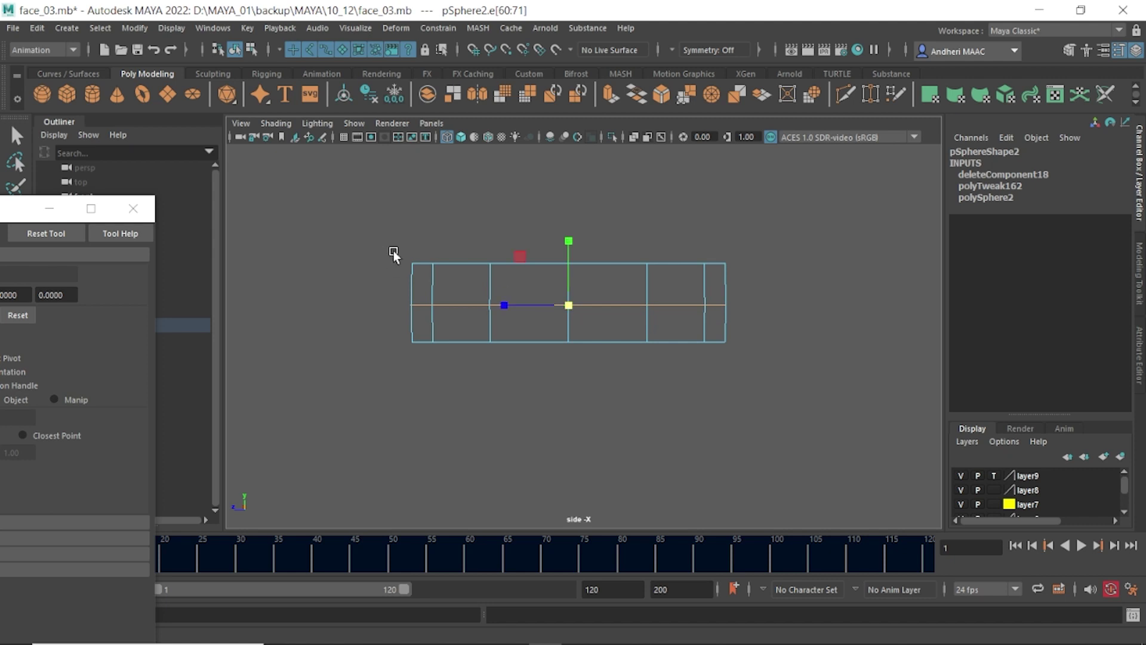
scroll(449, 260, down, 5)
right_drag(634, 316, 715, 274)
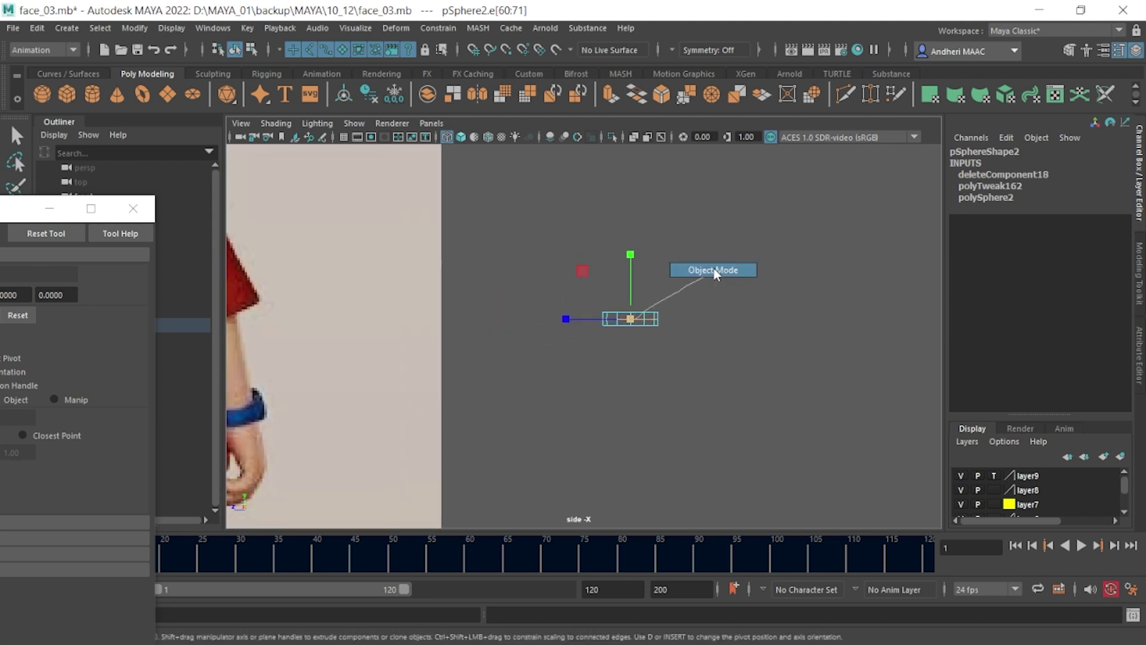
- In perspective, delete the band's upper ring of faces
key(w)
key(space)
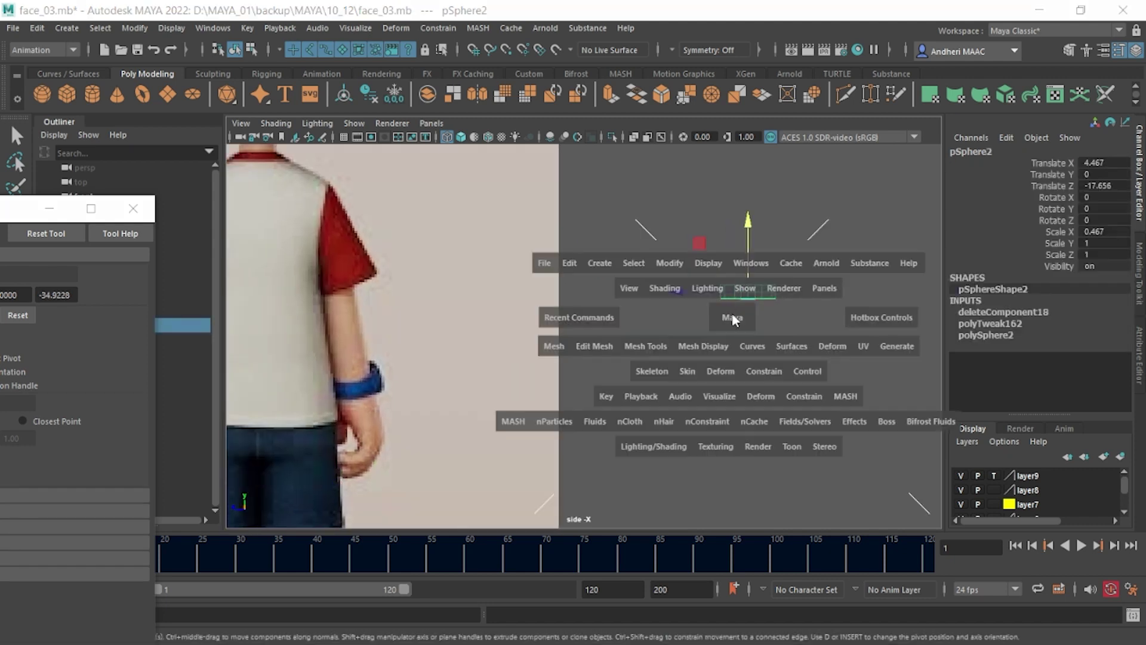
mouse_move(734, 319)
mouse_down()
mouse_move(711, 317)
mouse_move(486, 423)
mouse_move(597, 334)
mouse_move(710, 271)
mouse_move(666, 285)
mouse_move(632, 278)
mouse_move(618, 308)
mouse_up()
scroll(691, 349, up, 3)
scroll(682, 333, up, 3)
key(f)
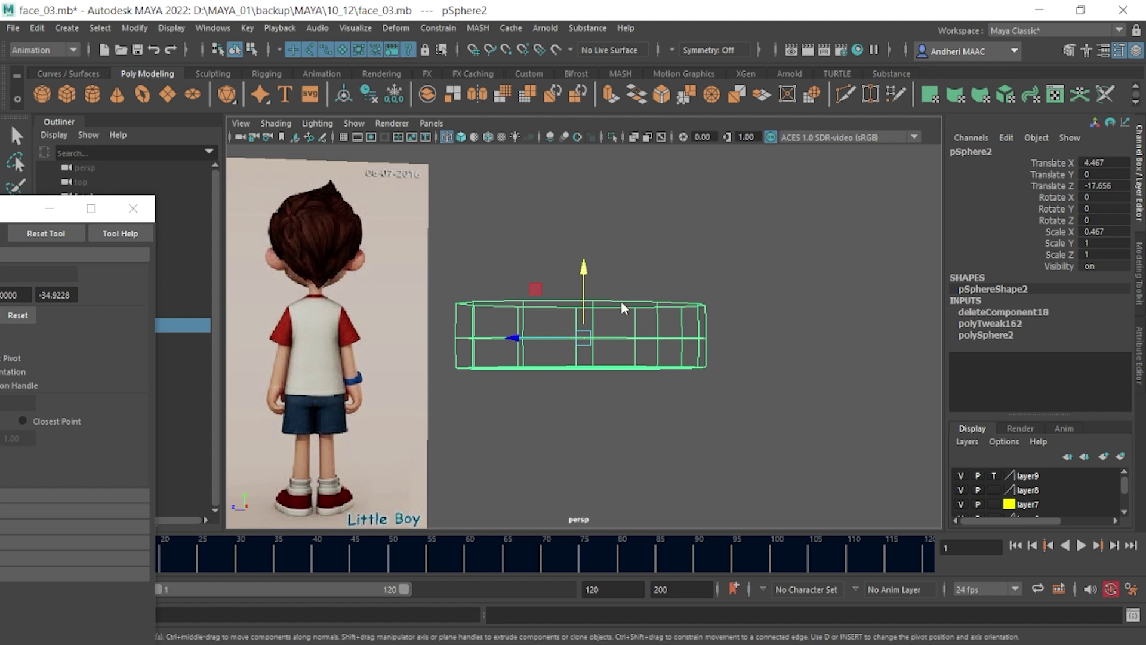
right_drag(621, 305, 618, 173)
ctrl+right_drag(604, 299, 651, 382)
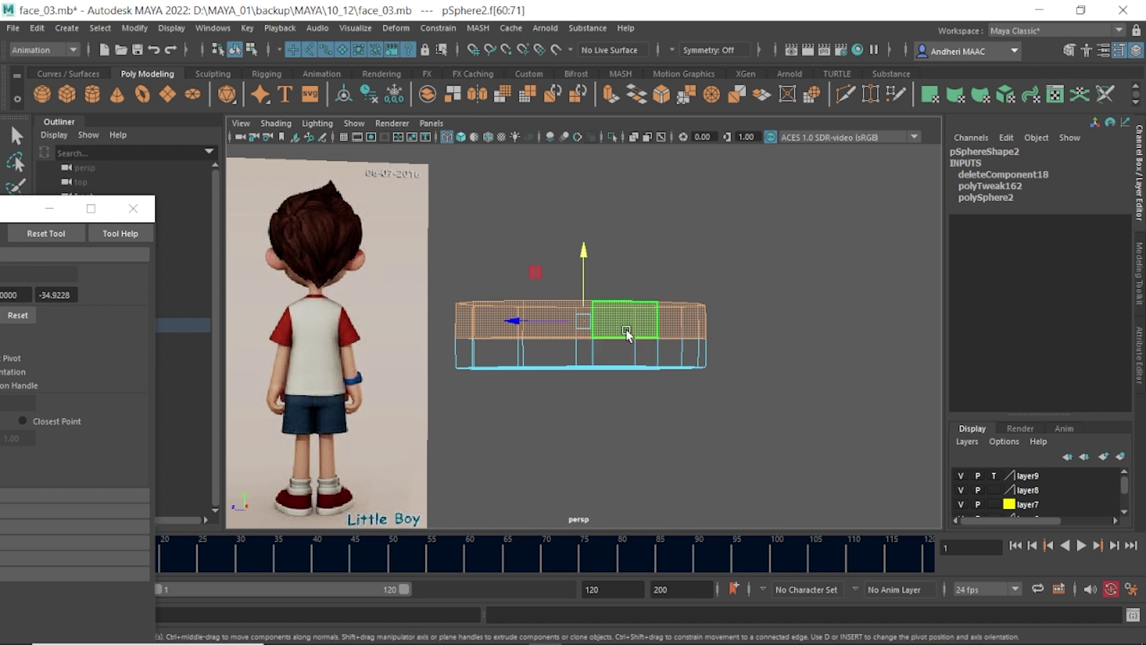
key(Delete)
- Move the remaining strip down to shoe level in the front view
key(F8)
scroll(637, 410, up, 3)
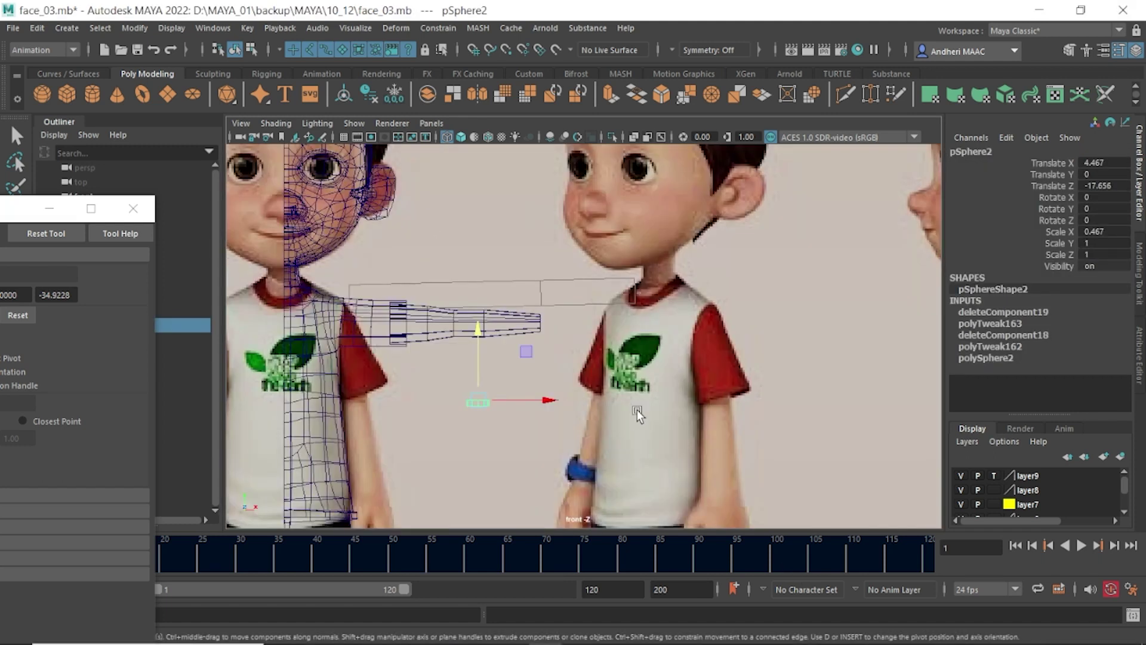
scroll(636, 410, down, 5)
scroll(637, 393, up, 1)
drag(533, 290, 556, 373)
- In the side view, move pSphere2 forward so it sits under the leg's shoe
scroll(557, 373, up, 2)
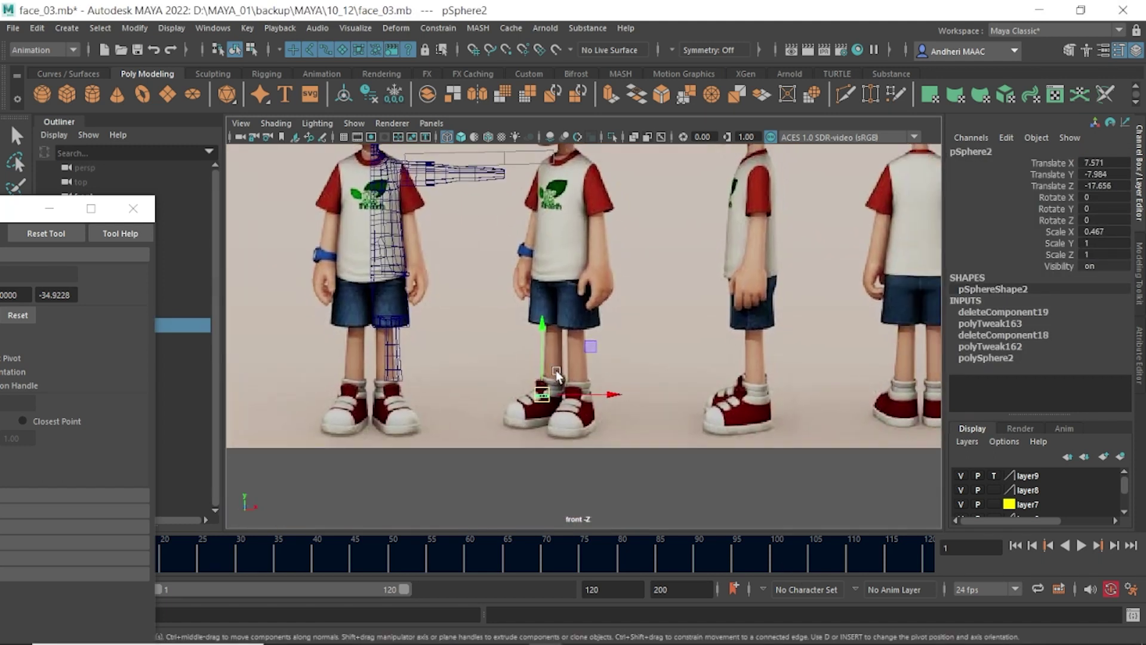
key(space)
scroll(796, 242, down, 3)
scroll(795, 440, up, 4)
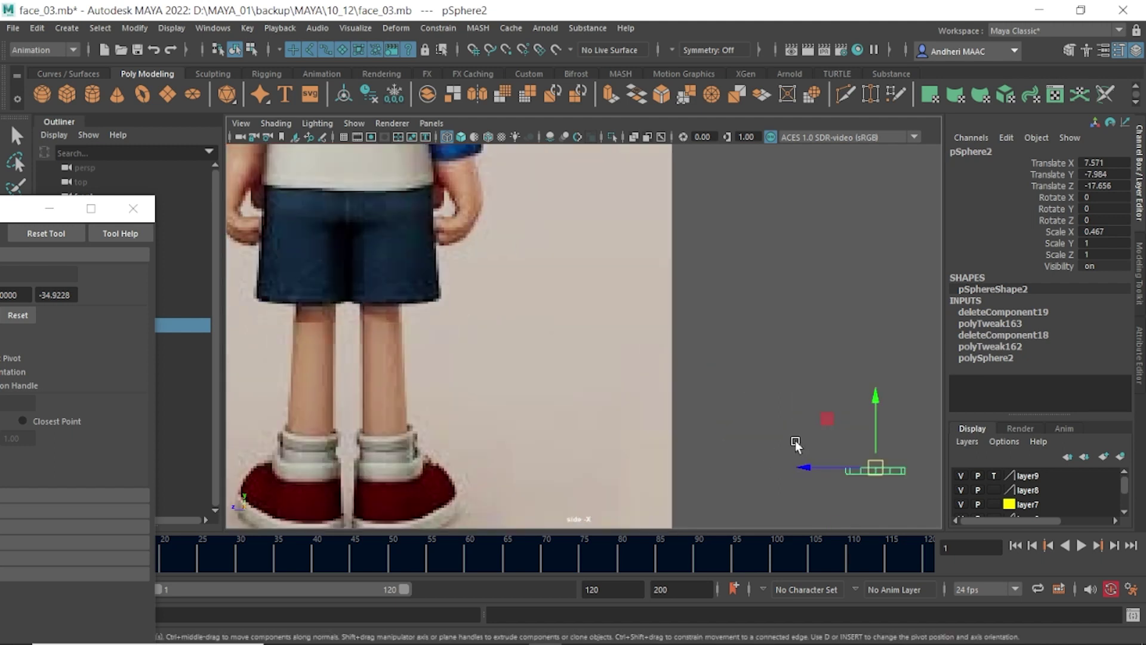
drag(888, 469, 247, 463)
alt+middle_drag(247, 463, 692, 385)
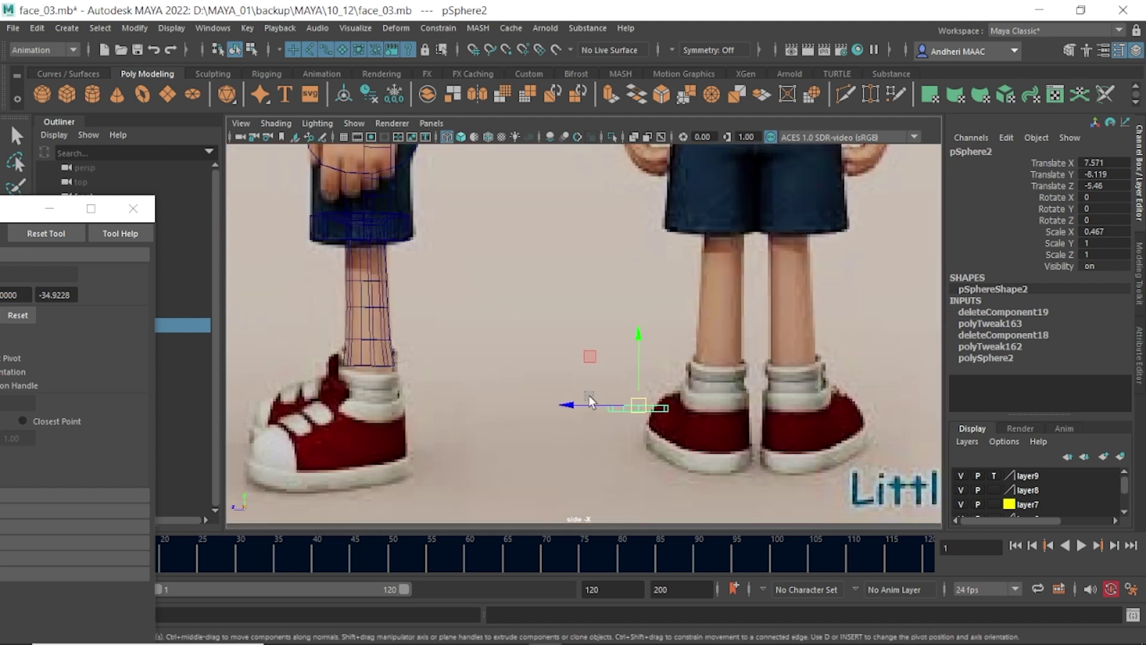
mouse_move(588, 399)
mouse_down()
mouse_move(311, 499)
mouse_move(320, 460)
mouse_up()
alt+middle_drag(328, 495, 454, 394)
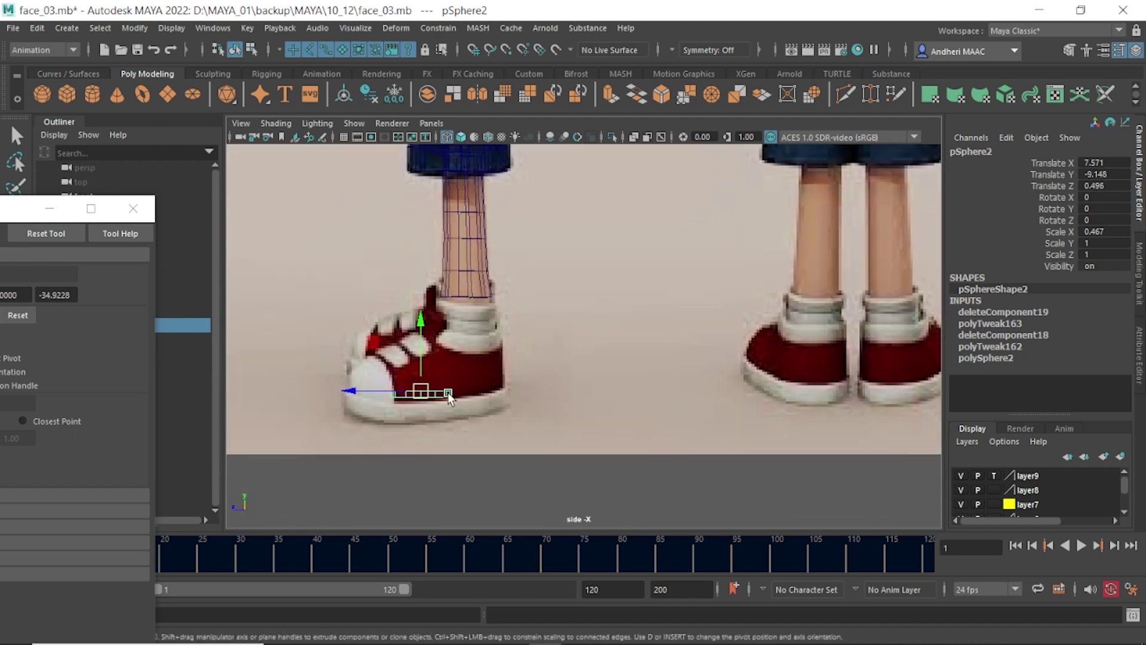
- Scale the piece up to span the shoe sole, then frame it in the top view
key(r)
drag(423, 396, 480, 426)
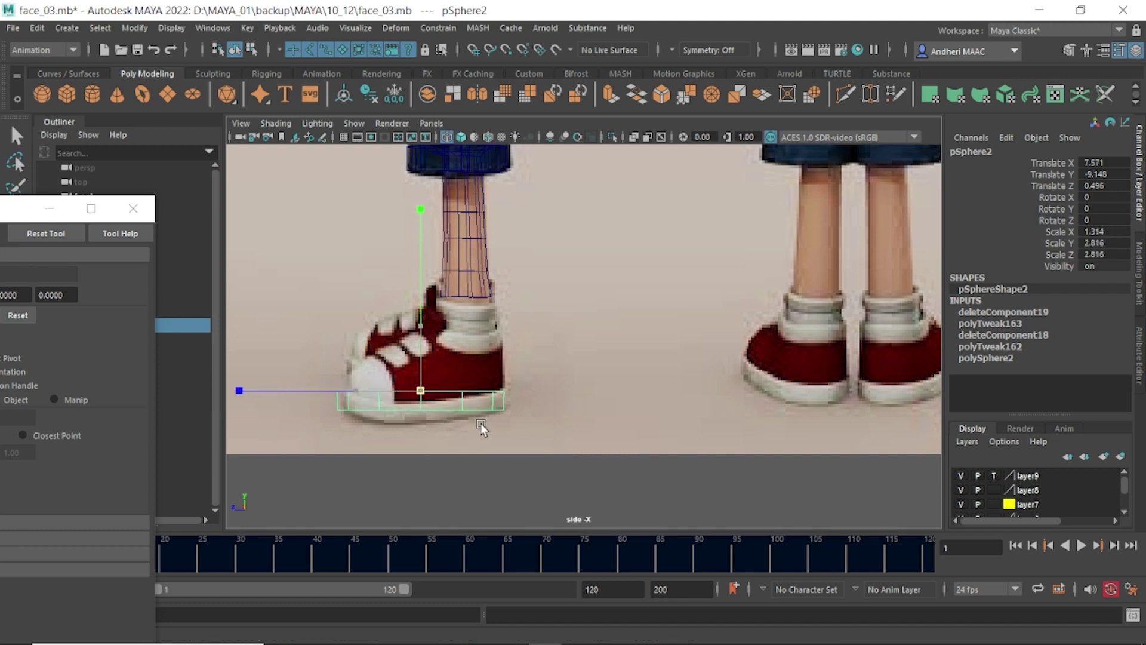
alt+middle_drag(337, 402, 335, 382)
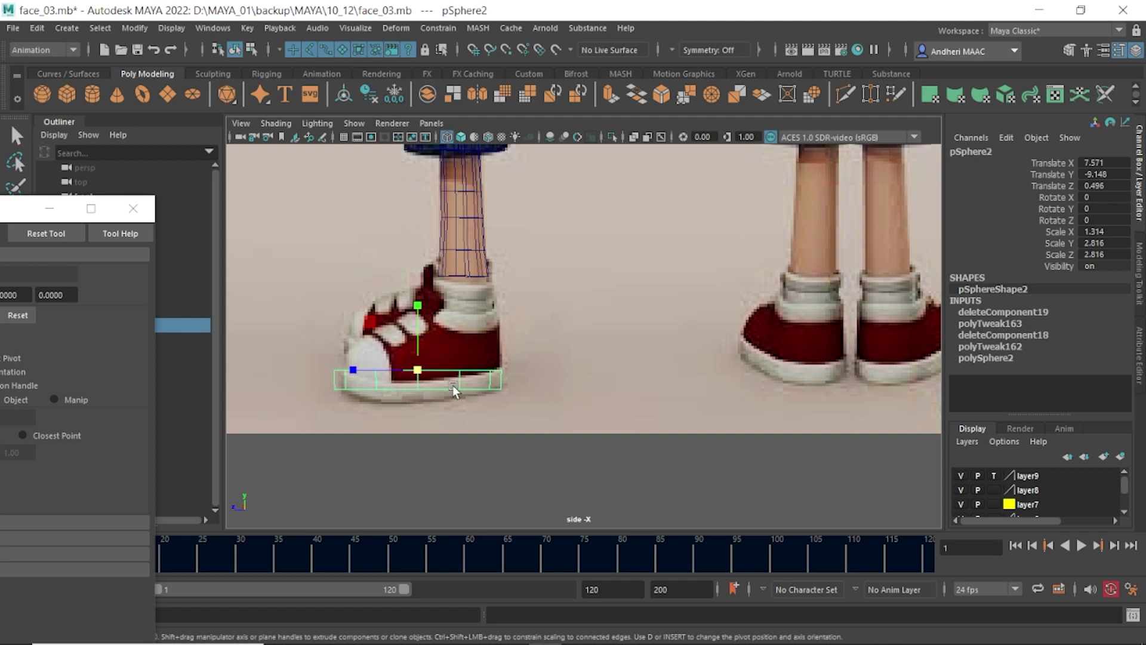
mouse_move(454, 391)
mouse_down()
mouse_move(430, 394)
mouse_move(558, 428)
mouse_move(584, 476)
mouse_move(622, 418)
mouse_move(604, 363)
mouse_move(563, 388)
mouse_move(486, 391)
mouse_up()
key(f)
key(F9)
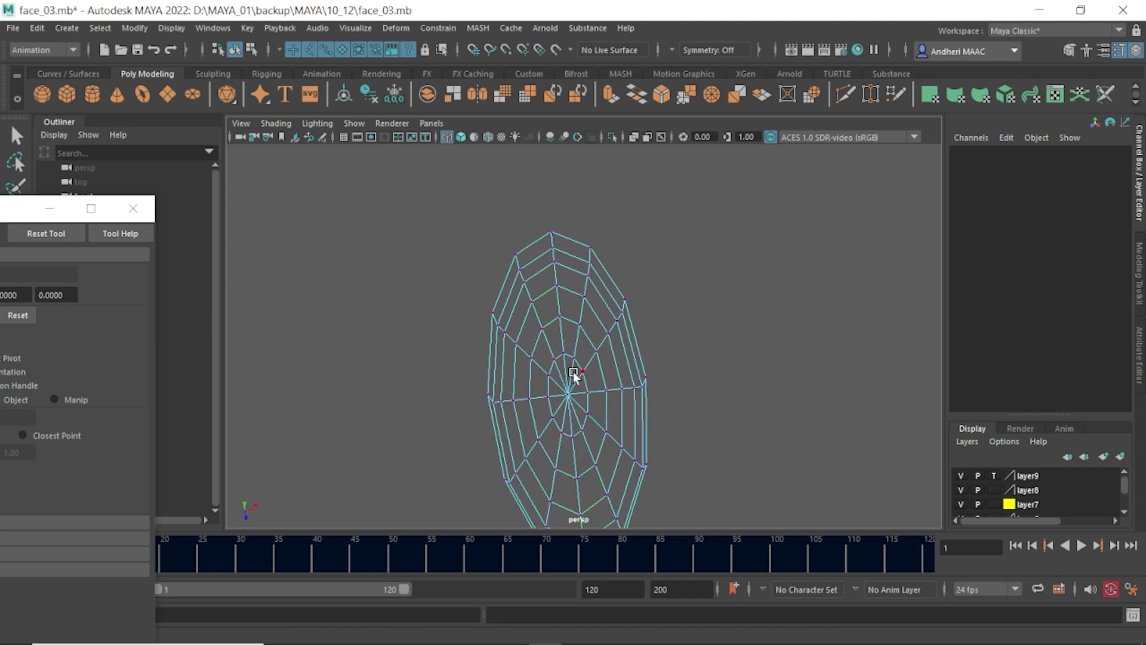
drag(571, 365, 482, 370)
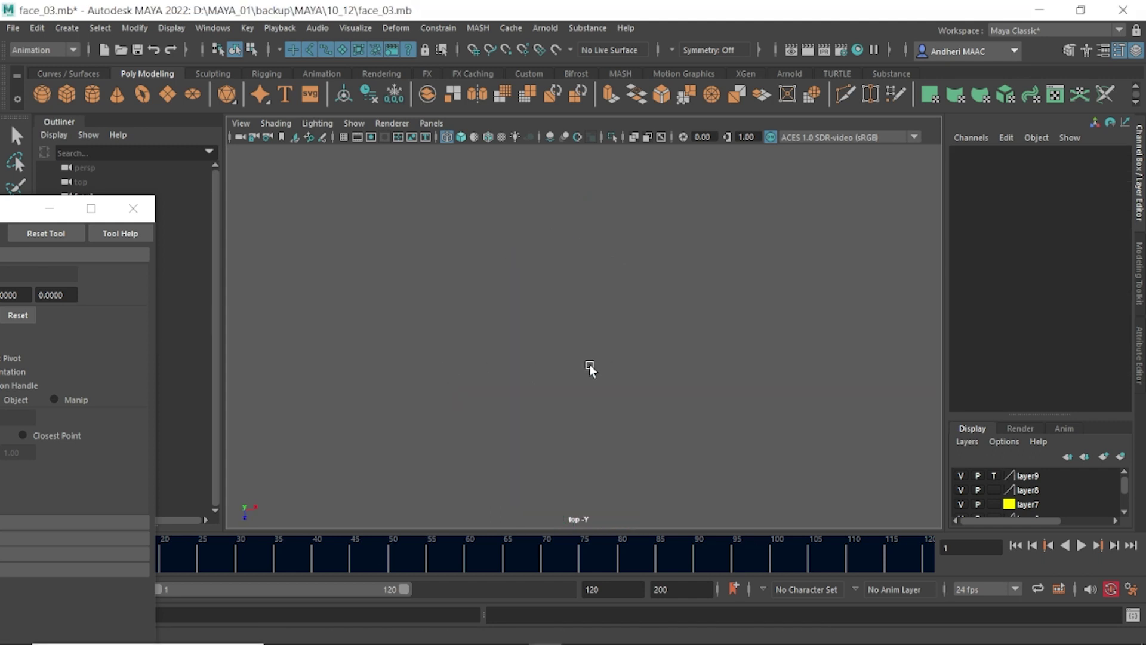
- Pull the middle and lower vertex rows inward to straighten the sole's sides
scroll(597, 366, up, 5)
scroll(627, 376, up, 3)
alt+middle_drag(646, 385, 518, 271)
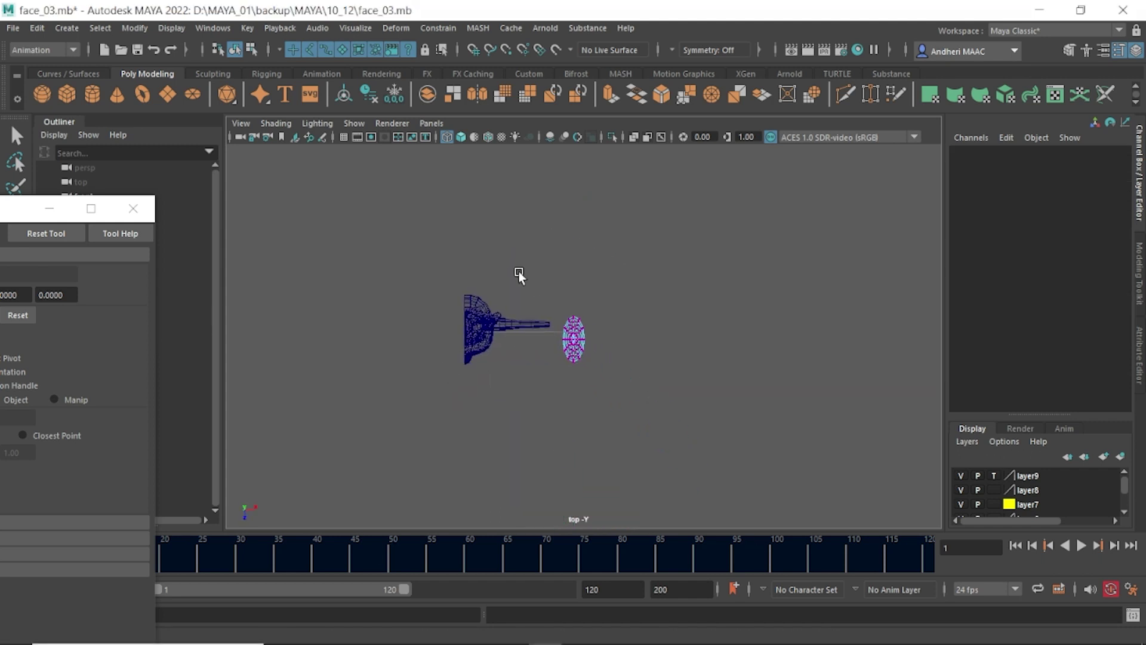
key(F10)
key(f)
double_click(531, 327)
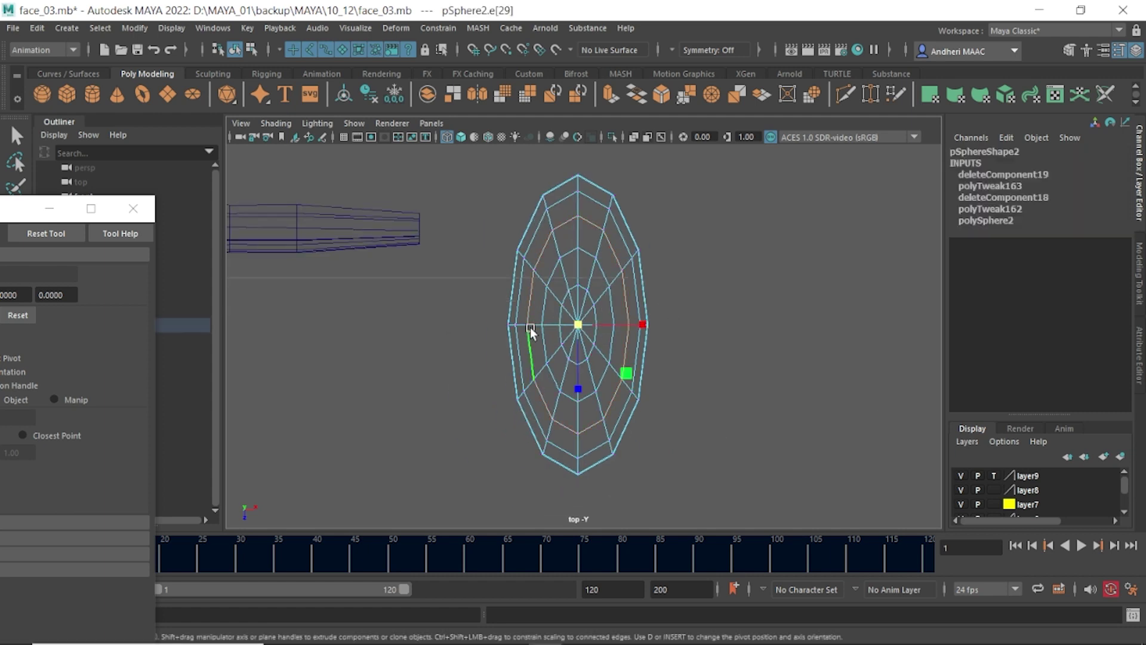
scroll(535, 324, up, 1)
key(F9)
drag(456, 300, 753, 338)
mouse_move(463, 262)
mouse_down()
mouse_move(668, 312)
mouse_move(619, 319)
mouse_up()
drag(434, 368, 895, 525)
drag(444, 345, 860, 526)
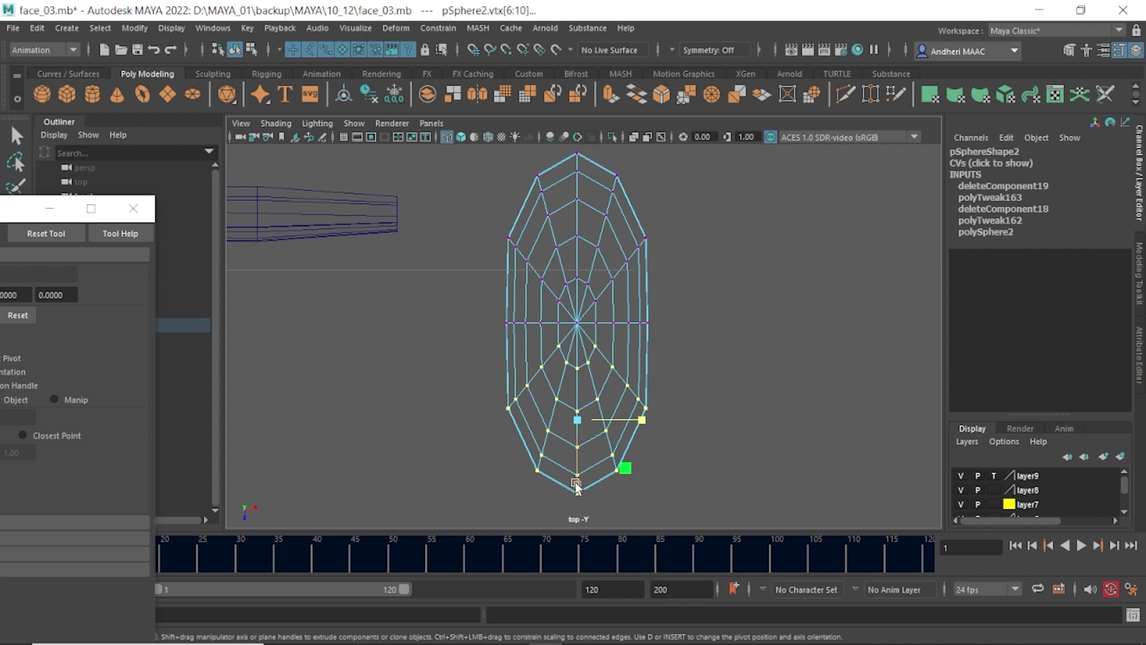
mouse_move(577, 487)
mouse_down()
mouse_move(584, 473)
mouse_move(578, 507)
mouse_up()
- Scale the upper-end vertices down along Y to flatten the pointed end
key(w)
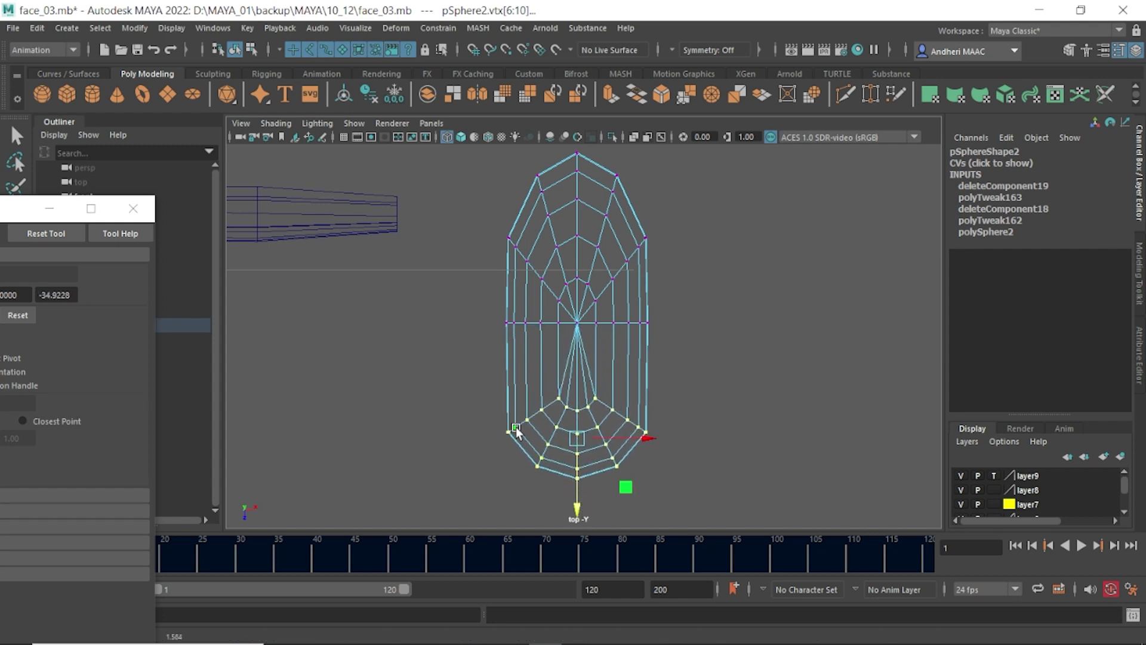
key(e)
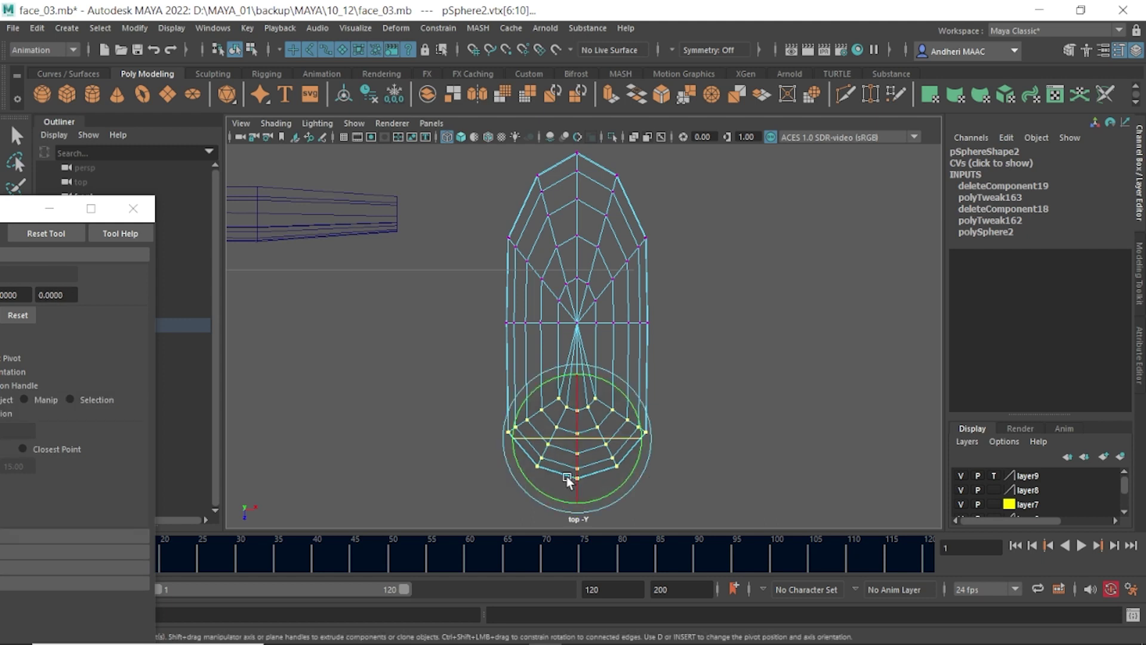
key(r)
alt+middle_drag(574, 308, 569, 404)
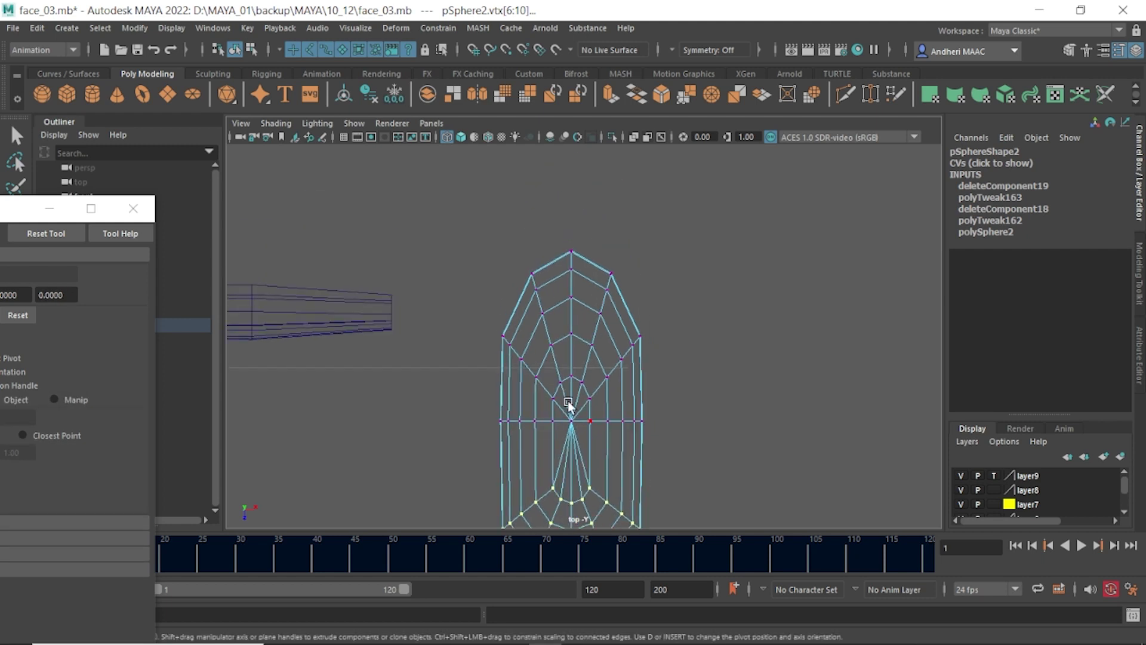
drag(452, 222, 743, 406)
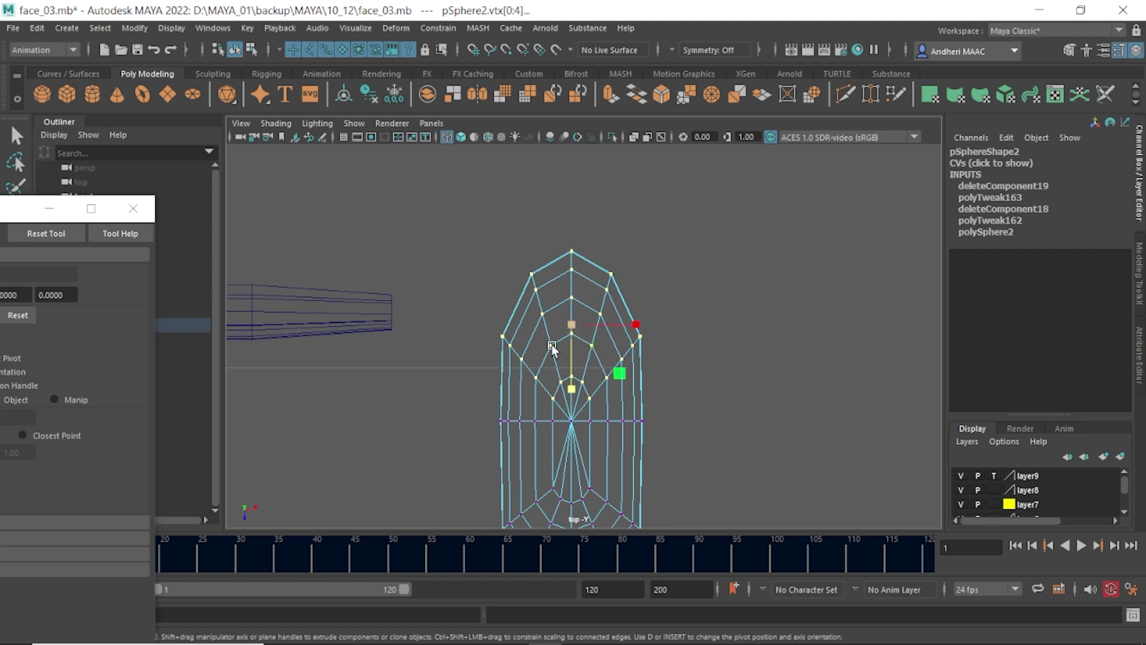
mouse_move(552, 347)
middle_down()
mouse_move(576, 349)
mouse_move(583, 207)
middle_up()
drag(455, 248, 722, 321)
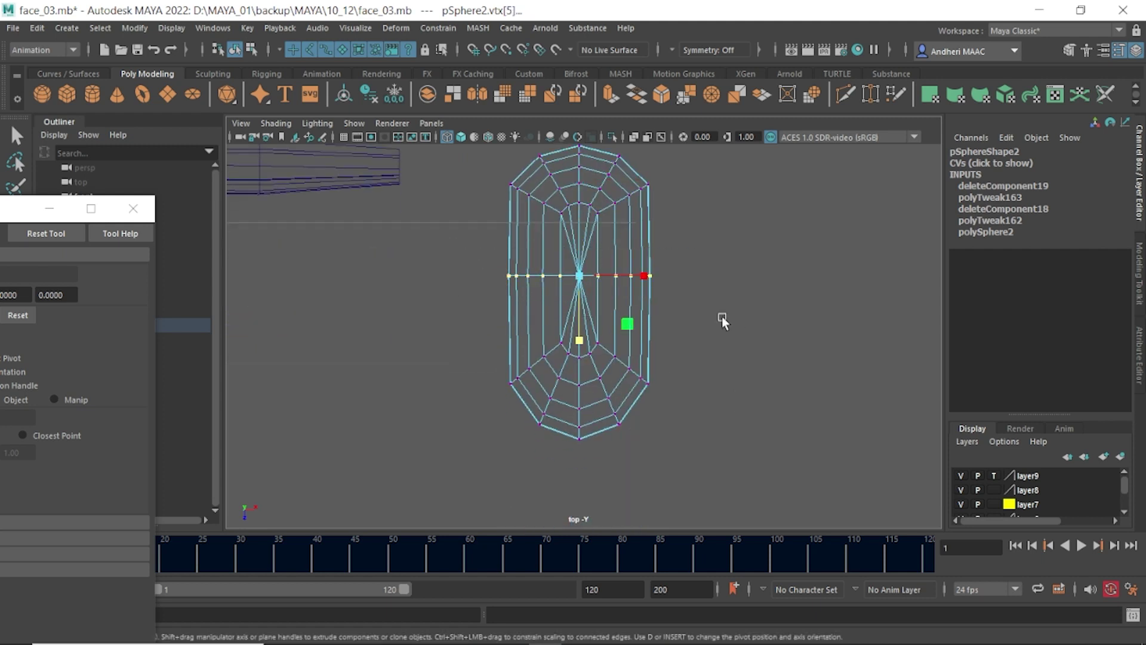
- In the top view, check edge selections across the sole and box-select the upper-end vertices
key(F10)
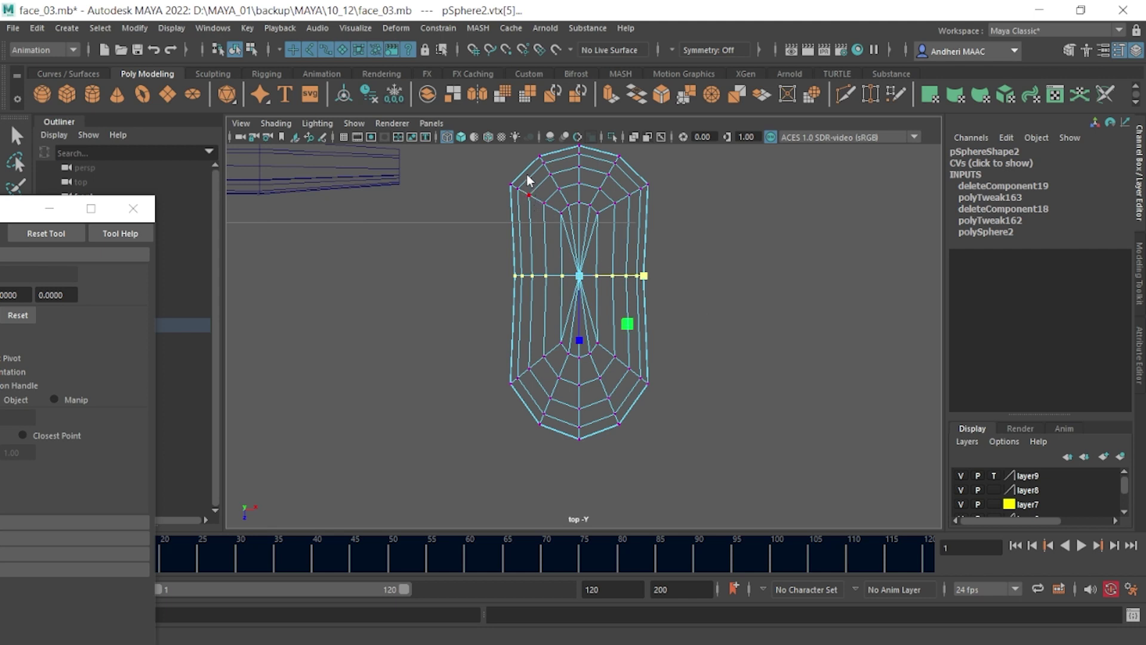
double_click(545, 202)
click(536, 204)
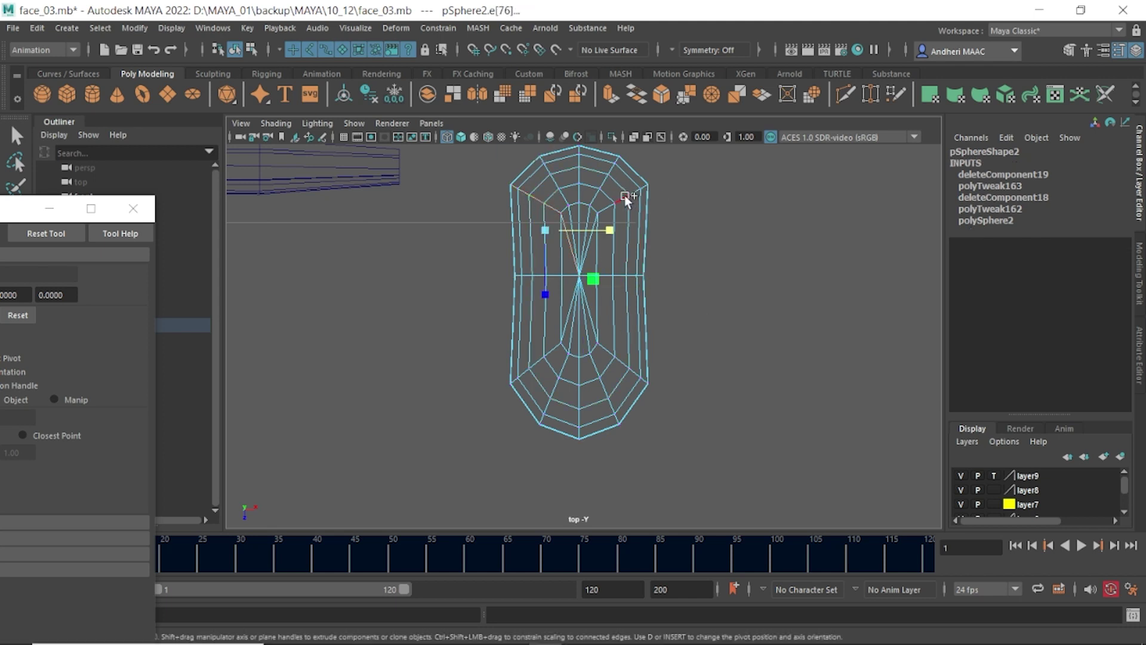
click(580, 281)
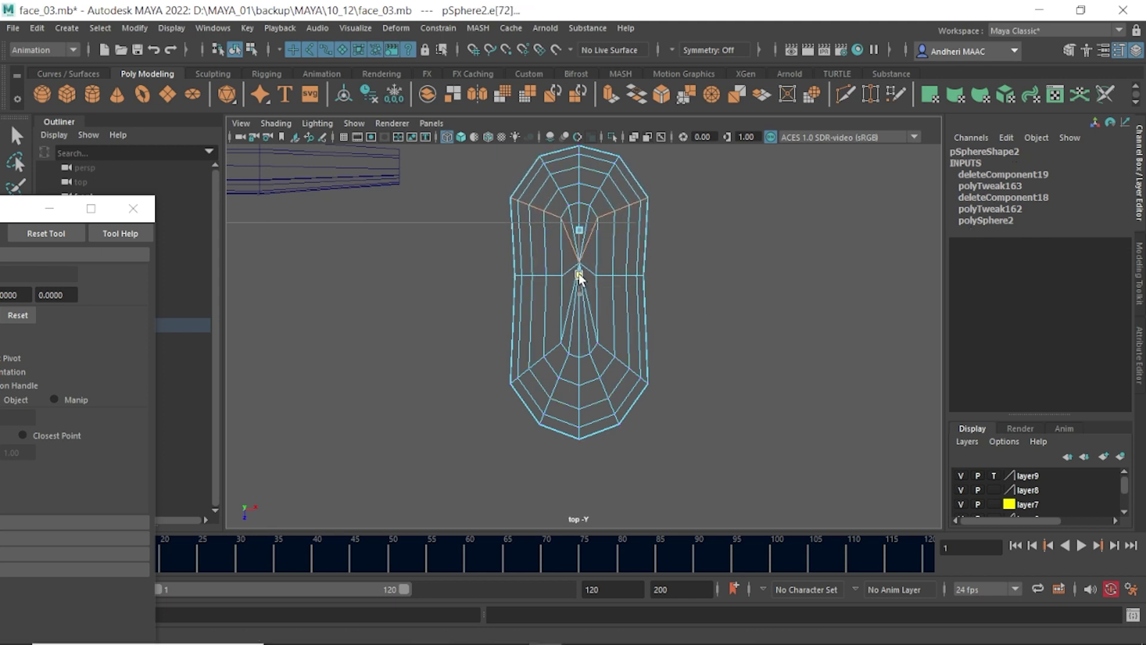
alt+middle_drag(579, 278, 583, 250)
drag(461, 302, 643, 360)
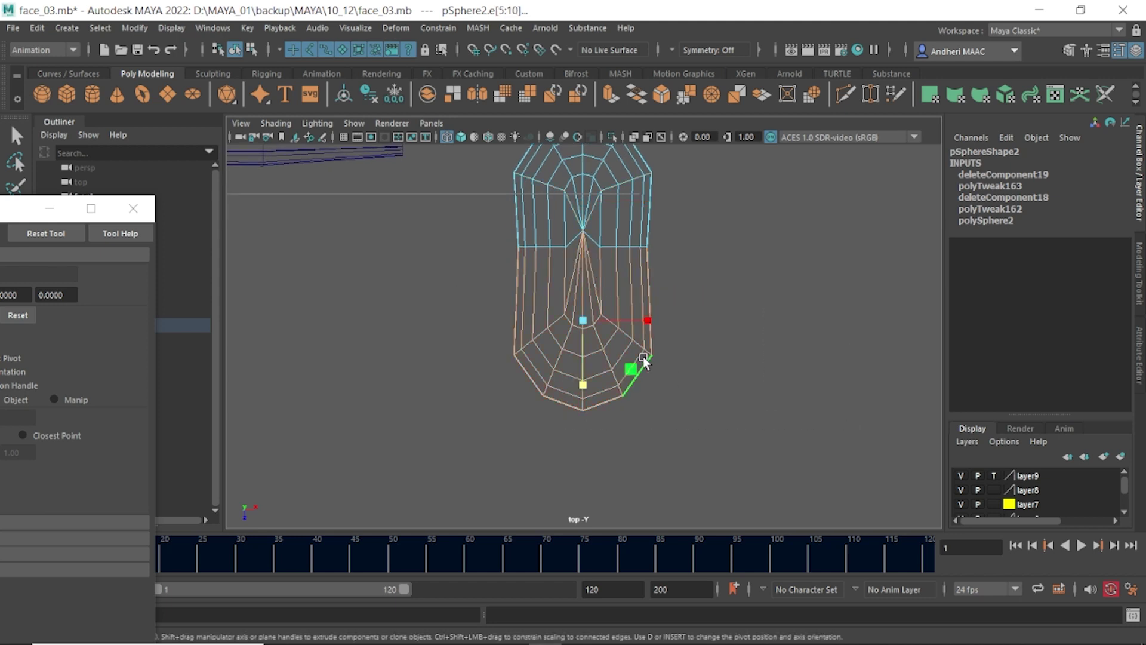
right_drag(584, 320, 334, 317)
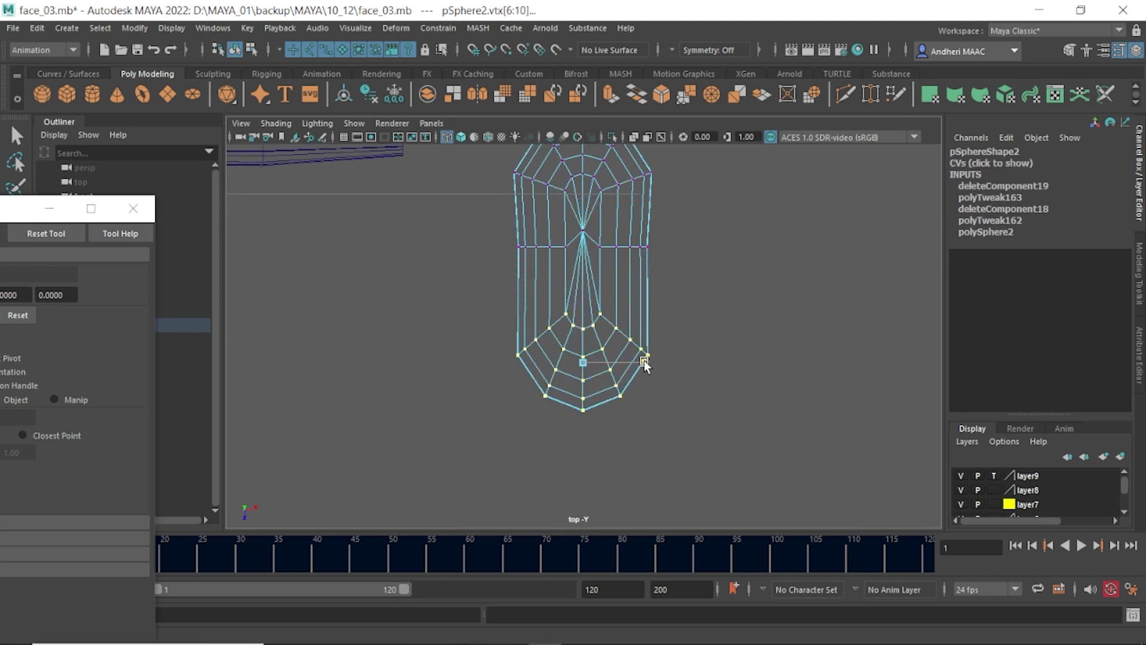
alt+middle_drag(646, 320, 641, 409)
drag(449, 199, 715, 289)
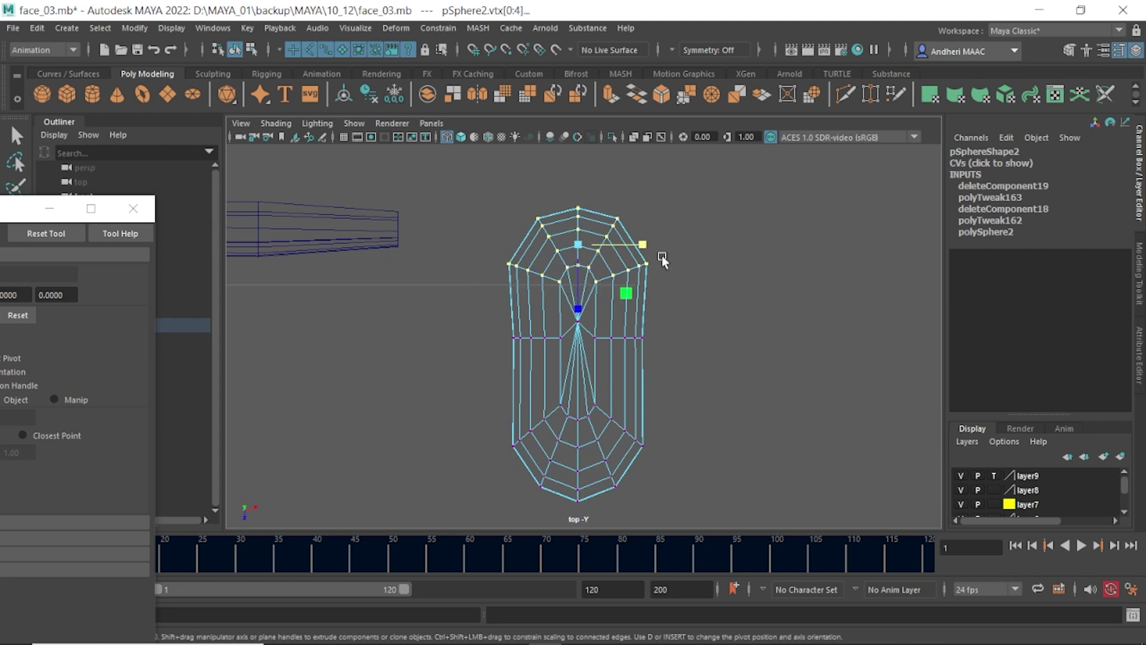
alt+middle_drag(637, 373, 636, 350)
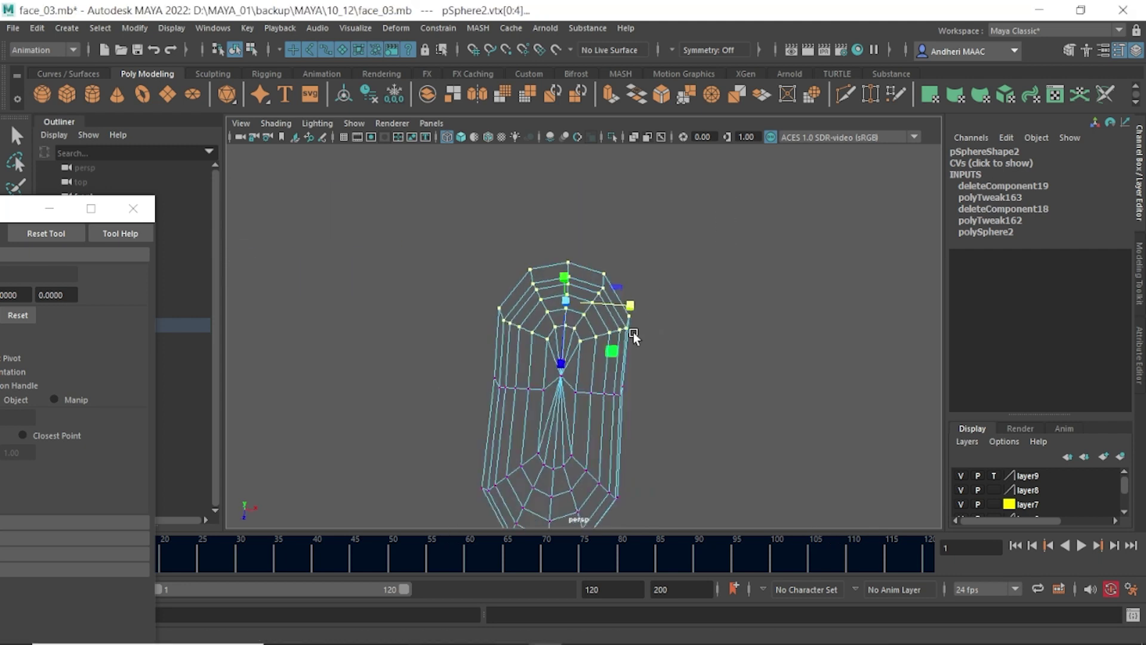
- Tumble into perspective, check the left-end edge loop, then deselect and inspect the whole tray
mouse_move(633, 332)
alt+mouse_down()
mouse_move(547, 245)
mouse_move(507, 370)
alt+mouse_up()
right_drag(507, 370, 529, 296)
double_click(427, 404)
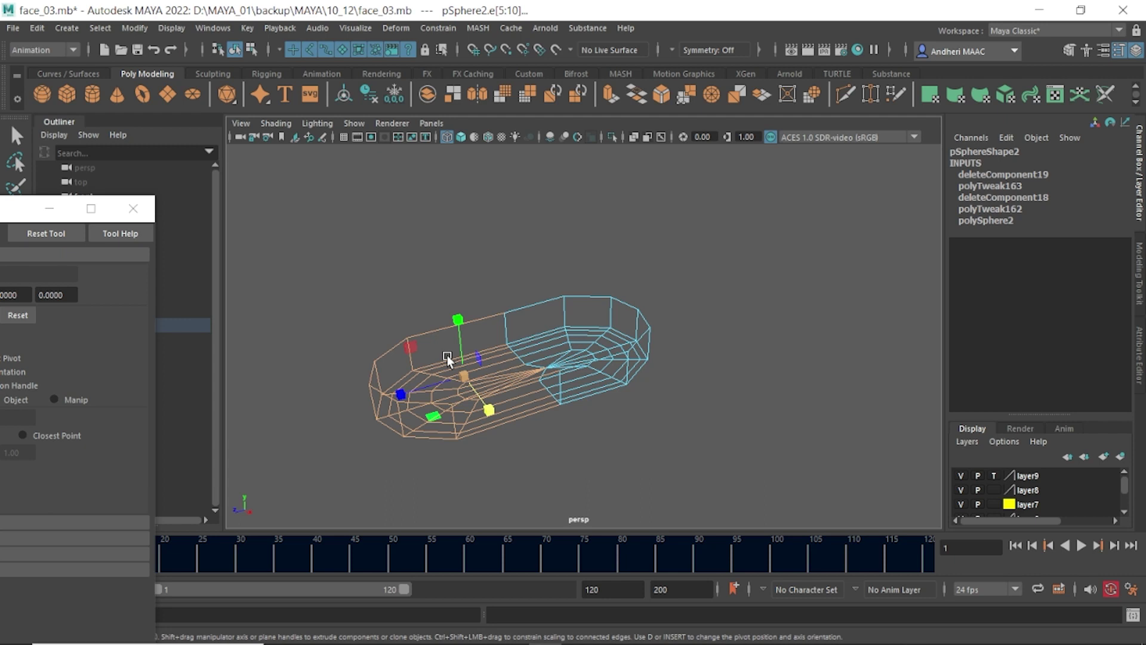
click(634, 410)
mouse_move(634, 410)
alt+mouse_down()
mouse_move(495, 358)
mouse_move(461, 388)
mouse_move(461, 370)
alt+mouse_up()
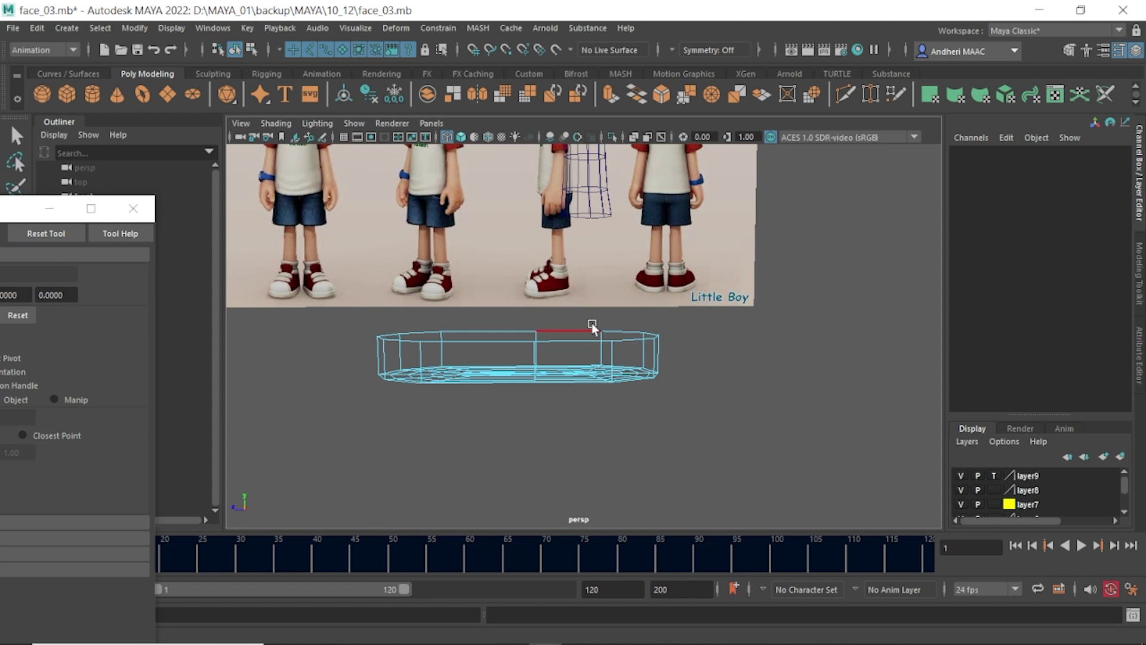
mouse_move(530, 323)
alt+mouse_down()
mouse_move(576, 359)
mouse_move(560, 373)
mouse_move(573, 347)
alt+mouse_up()
- Delete the fan of triangle faces around the sole's centre vertex
key(F8)
scroll(578, 342, up, 3)
key(F8)
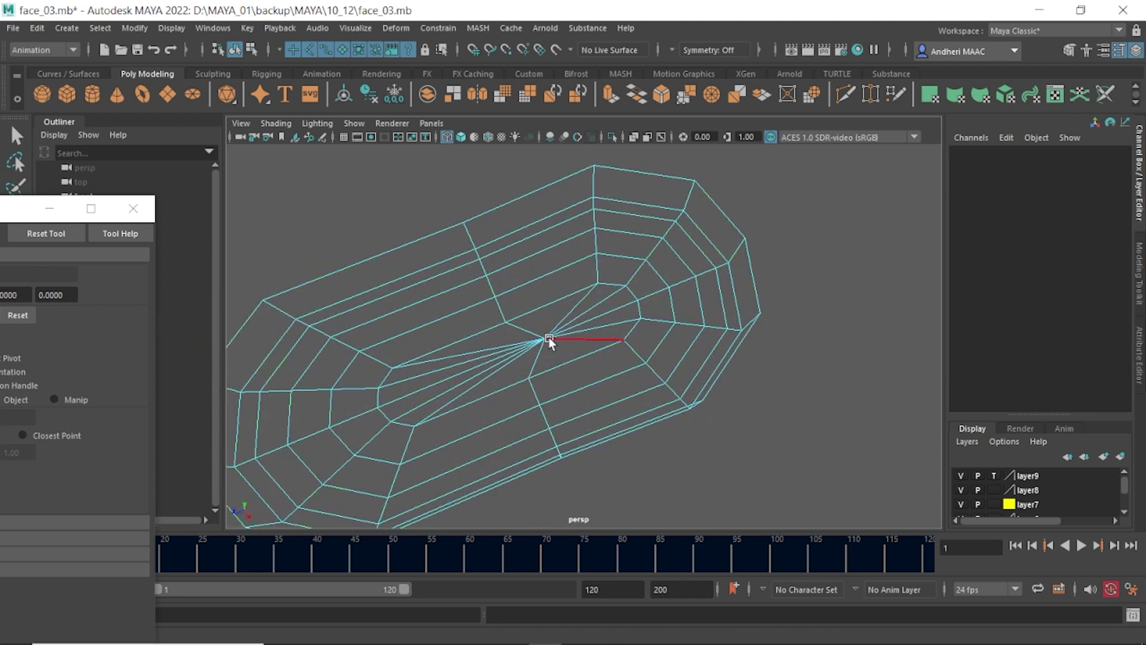
click(547, 337)
click(543, 338)
ctrl+right_drag(566, 336, 577, 421)
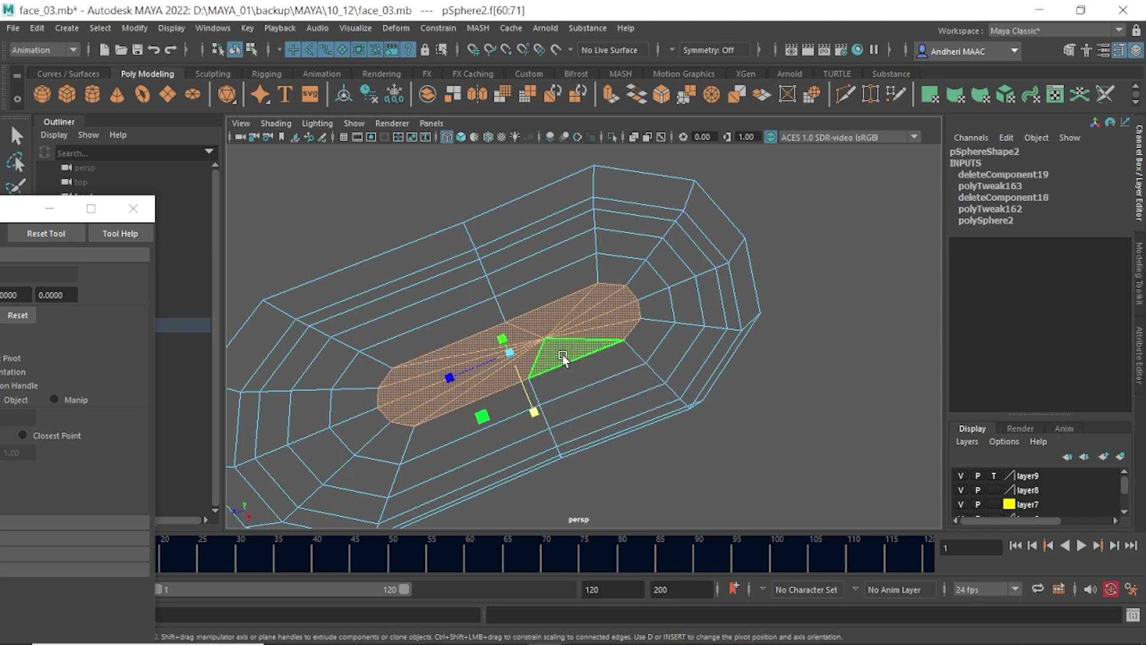
key(Delete)
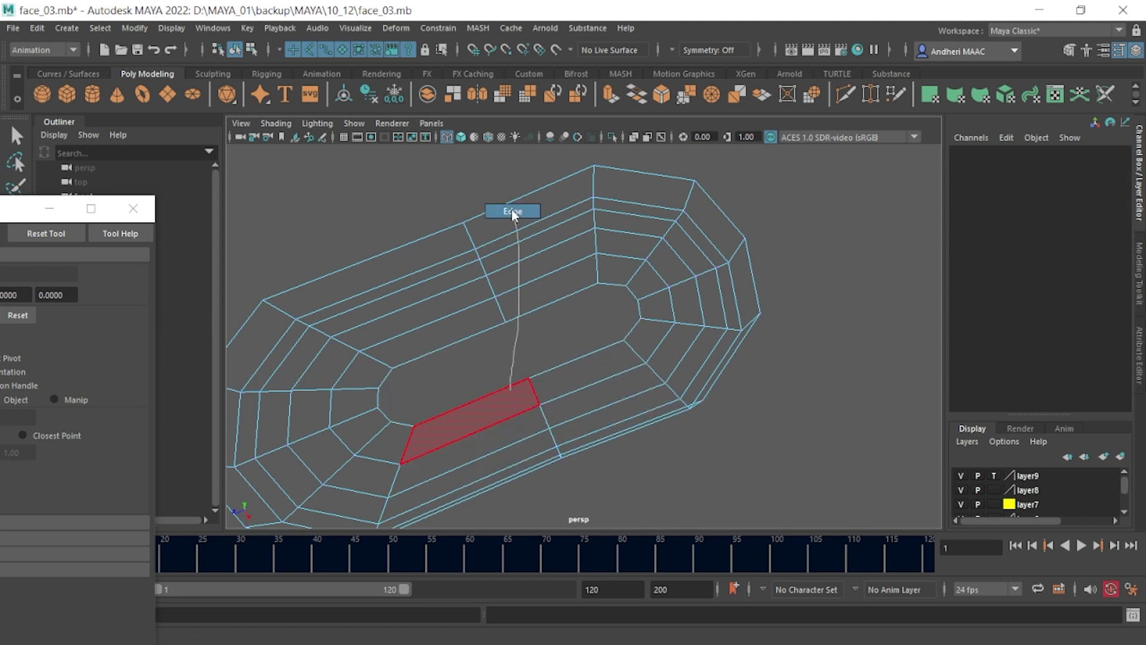
- Fill the resulting hole with a single face and begin a Multi-Cut across it
double_click(497, 332)
shift+right_drag(553, 324, 561, 508)
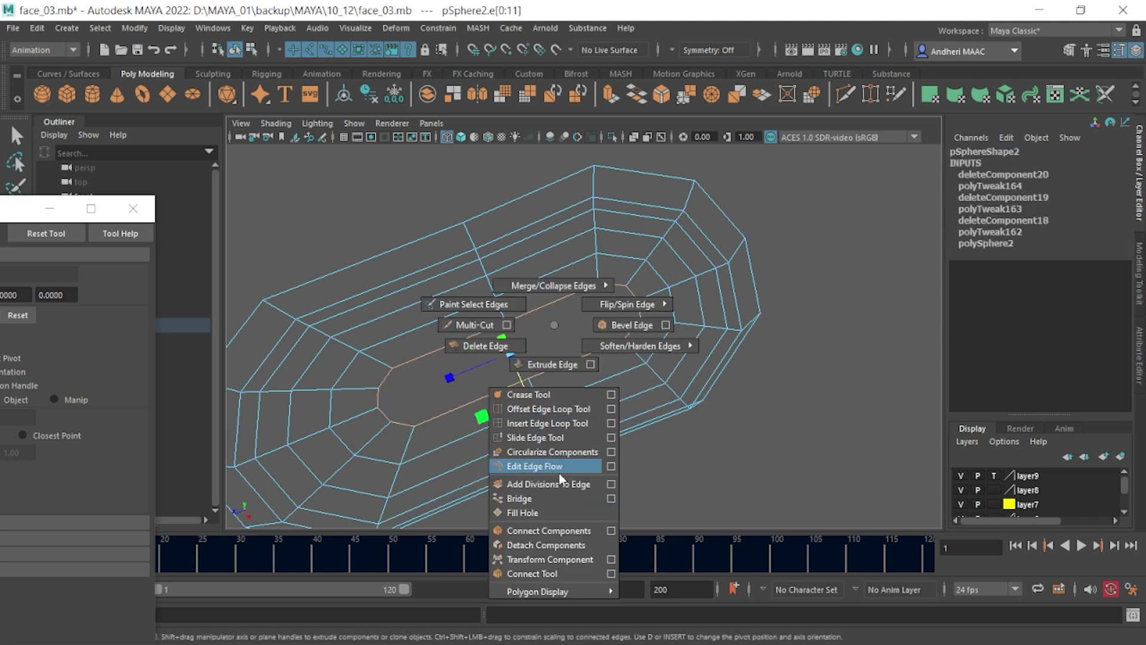
key(F8)
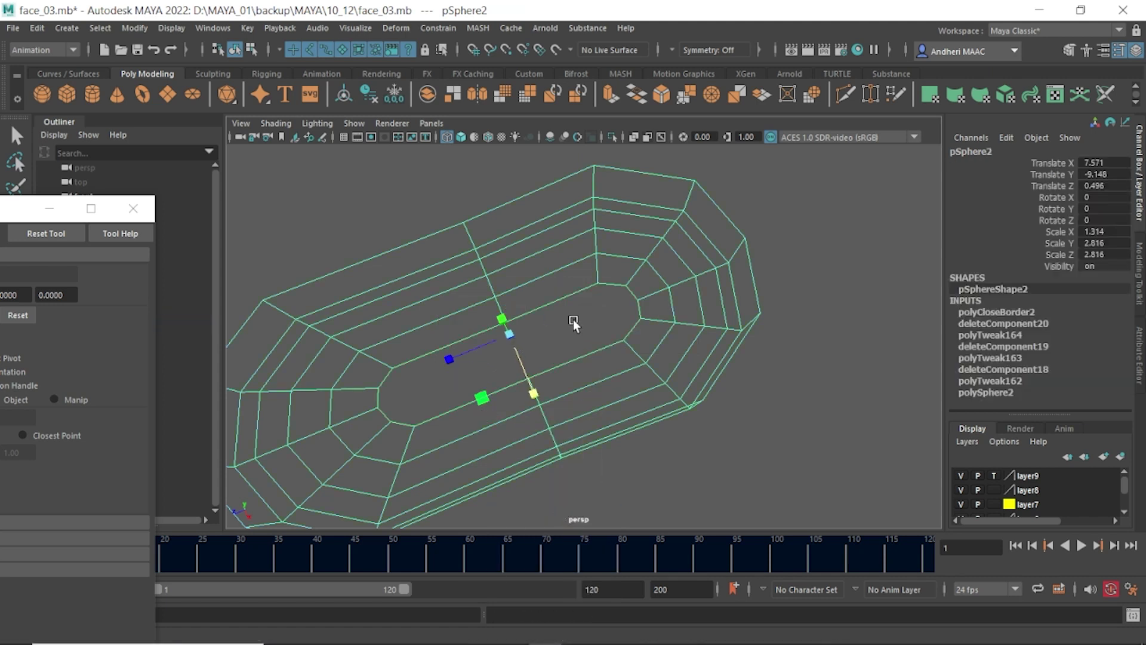
click(573, 320)
mouse_move(527, 311)
shift+right_down()
mouse_move(489, 316)
mouse_move(549, 305)
shift+right_up()
click(550, 305)
shift+right_drag(468, 276, 463, 243)
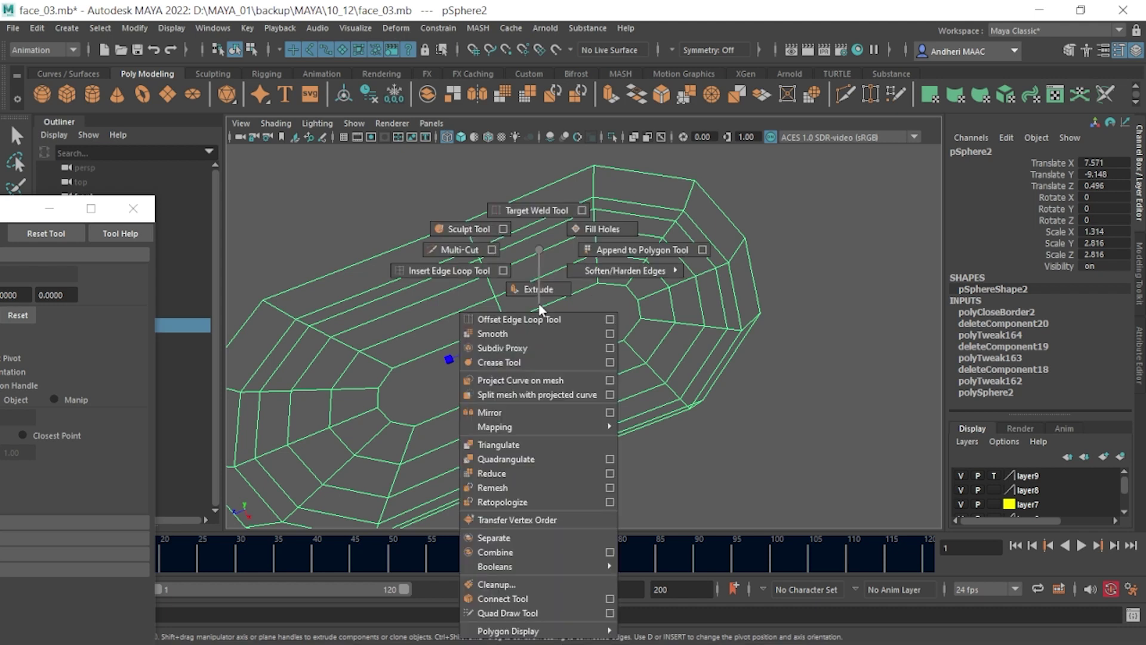
click(506, 322)
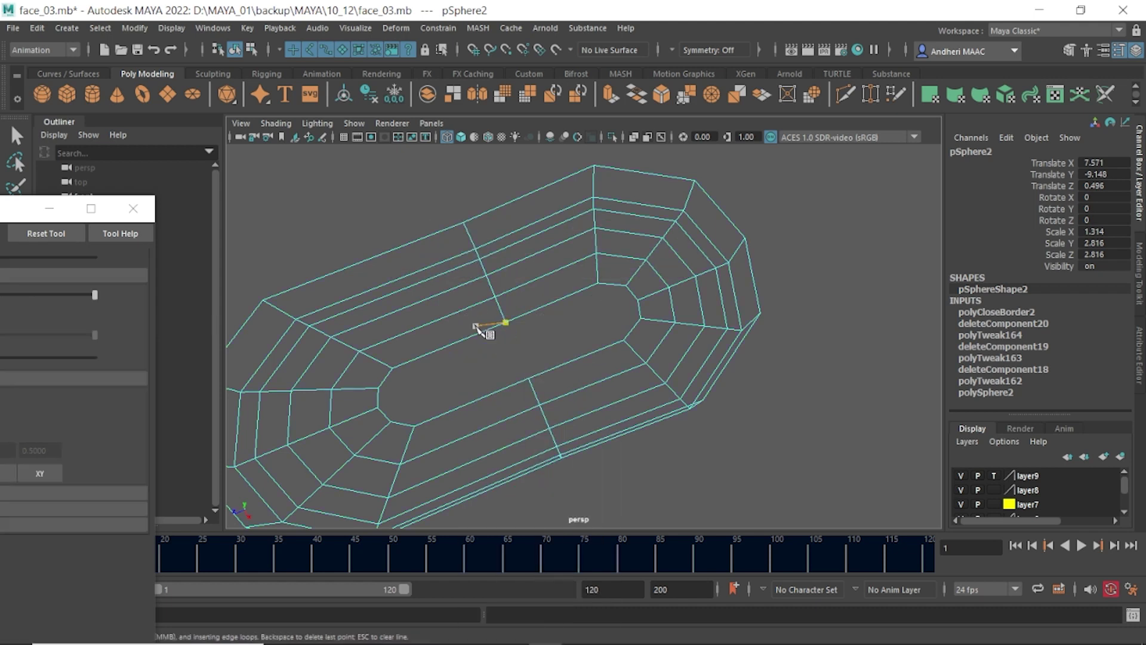
- Cut two vertex-to-vertex edges lengthwise and across the central face, then switch to shaded display
click(529, 378)
key(Return)
click(539, 404)
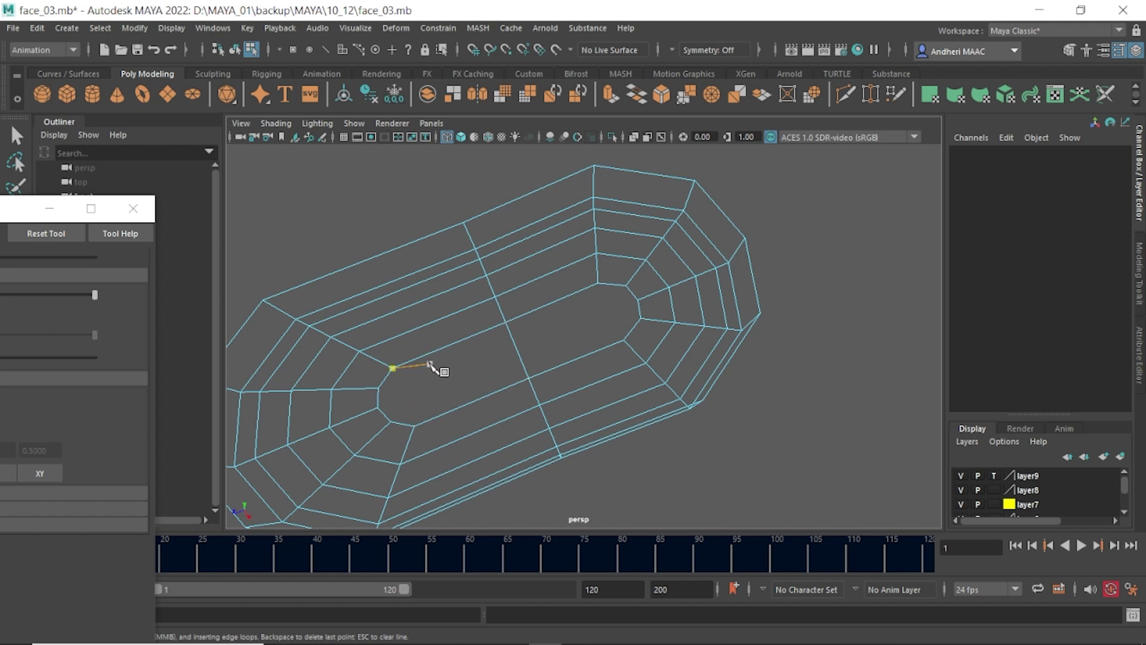
click(416, 425)
click(624, 340)
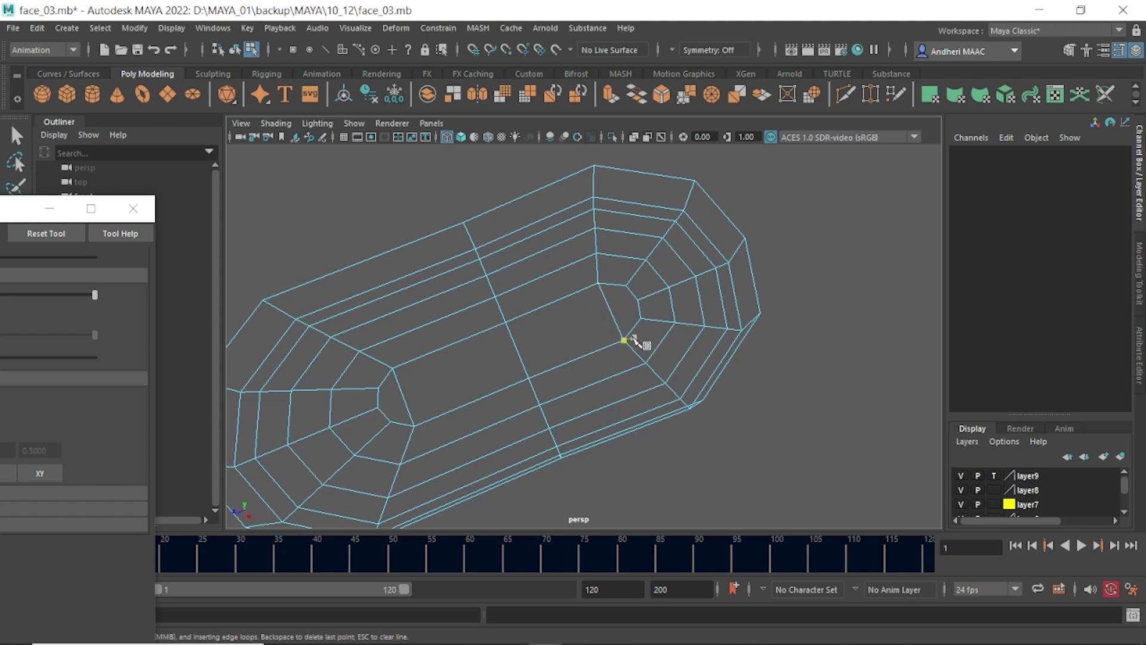
alt+drag(635, 342, 431, 323)
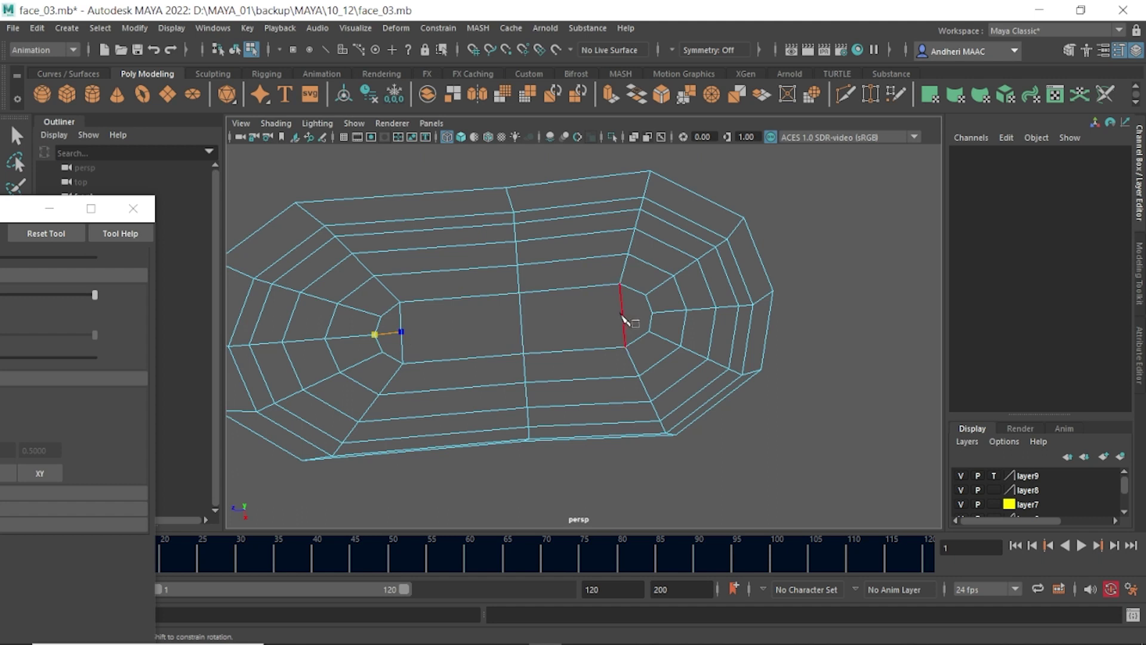
click(652, 310)
key(Return)
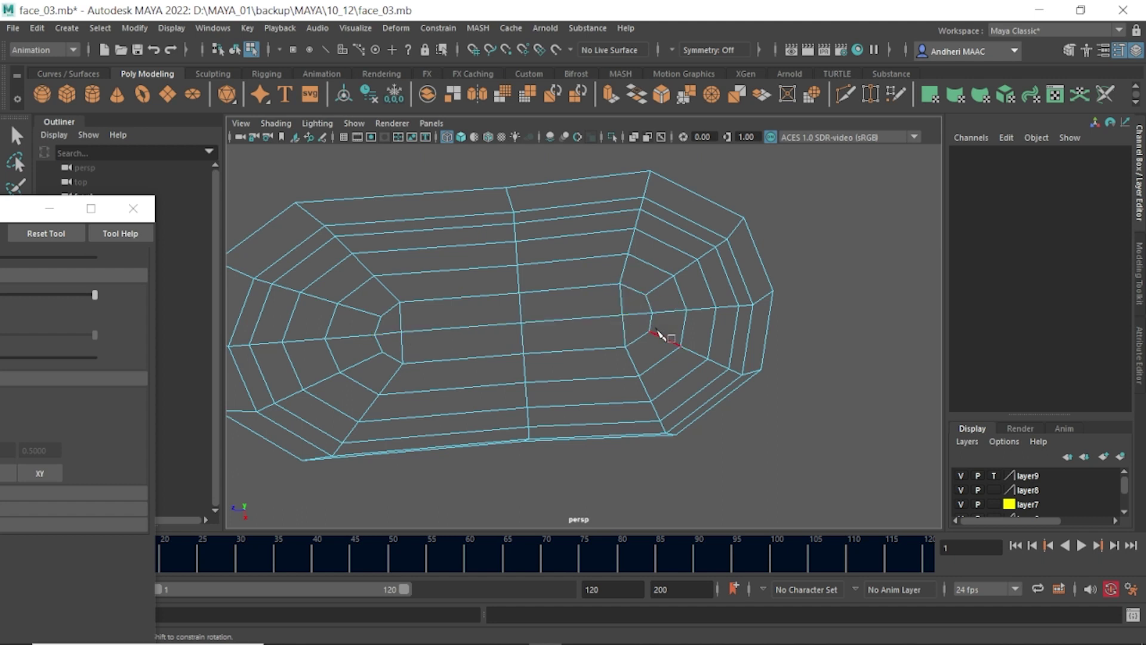
mouse_move(520, 325)
alt+mouse_down()
mouse_move(542, 273)
mouse_move(469, 409)
alt+mouse_up()
key(w)
scroll(518, 303, down, 3)
key(5)
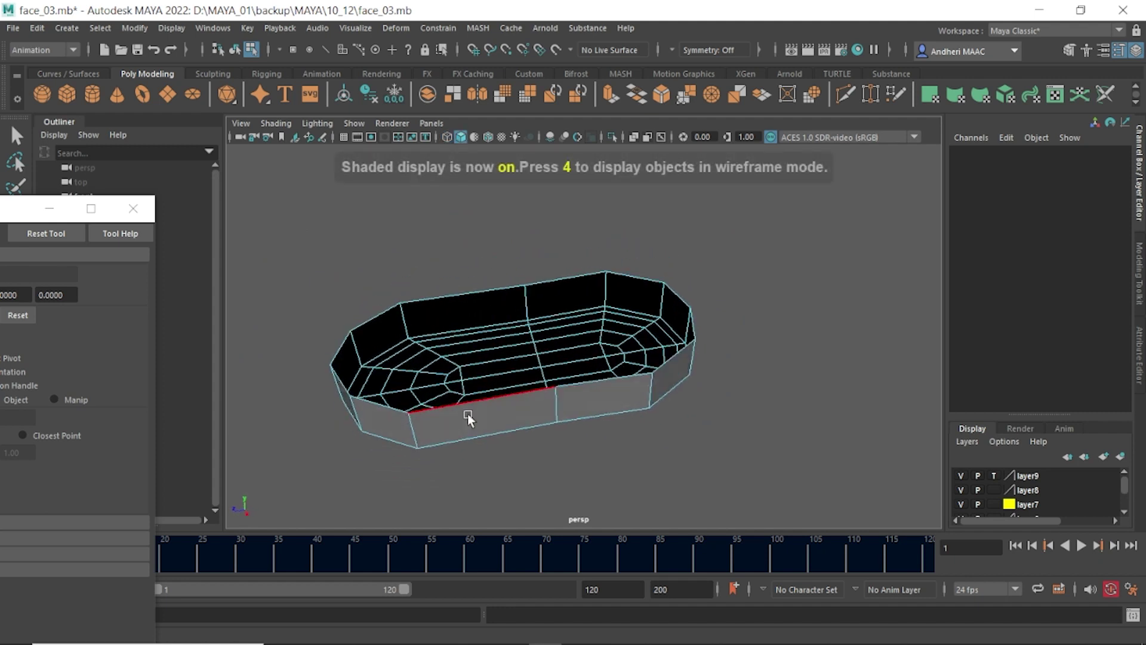
- Insert an edge loop across the hollow shoe
key(F8)
shift+right_drag(491, 249, 418, 303)
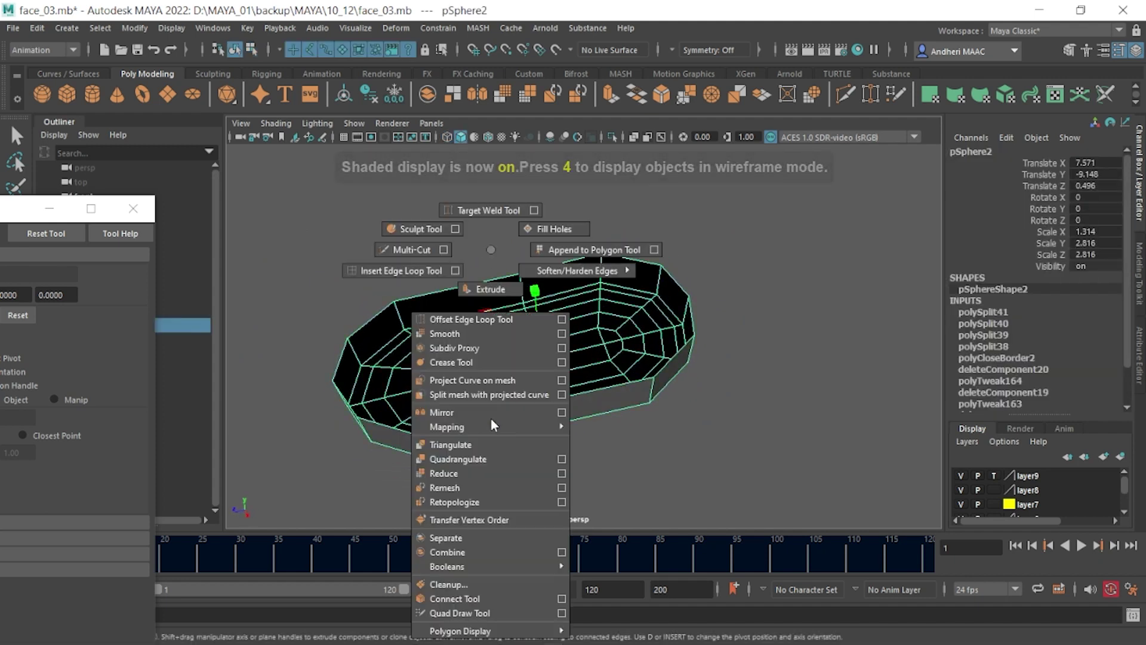
mouse_move(490, 425)
mouse_down()
mouse_move(475, 417)
mouse_move(486, 394)
mouse_up()
key(w)
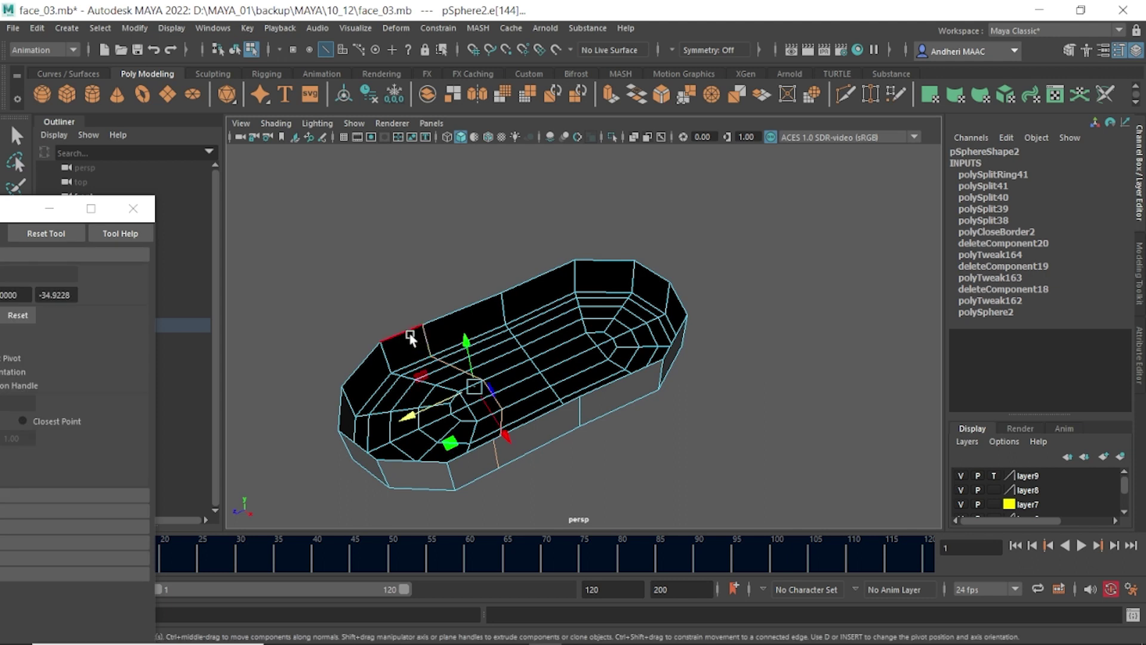
- Bridge two opposite rim edges into a strap across one end of the shoe
click(572, 402)
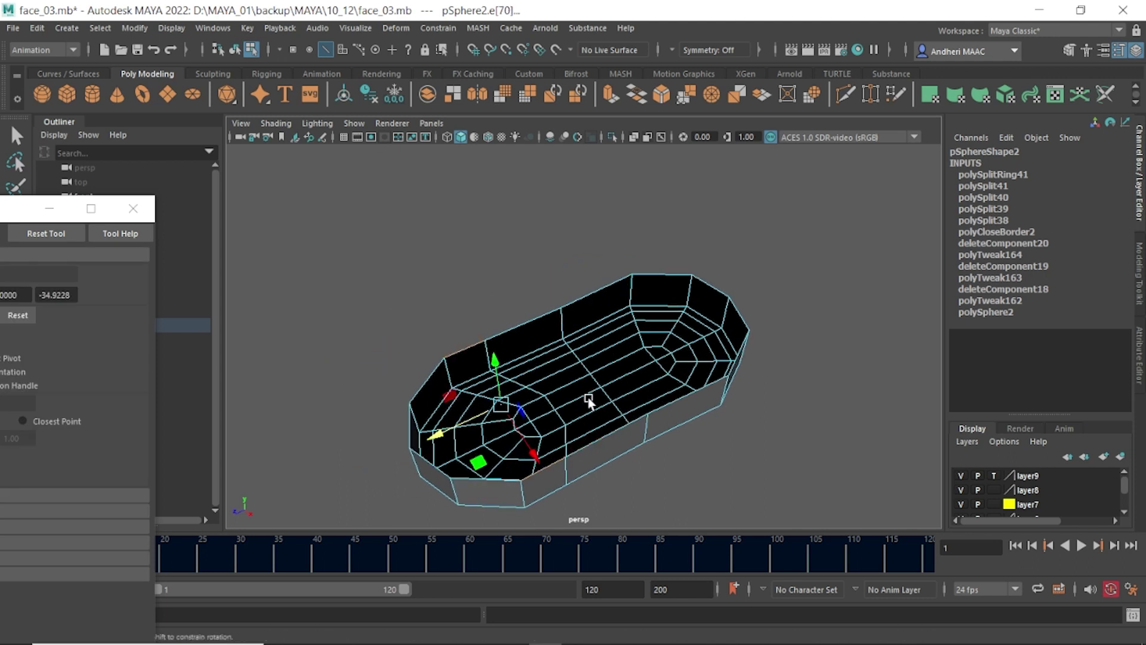
alt+middle_drag(575, 403, 575, 403)
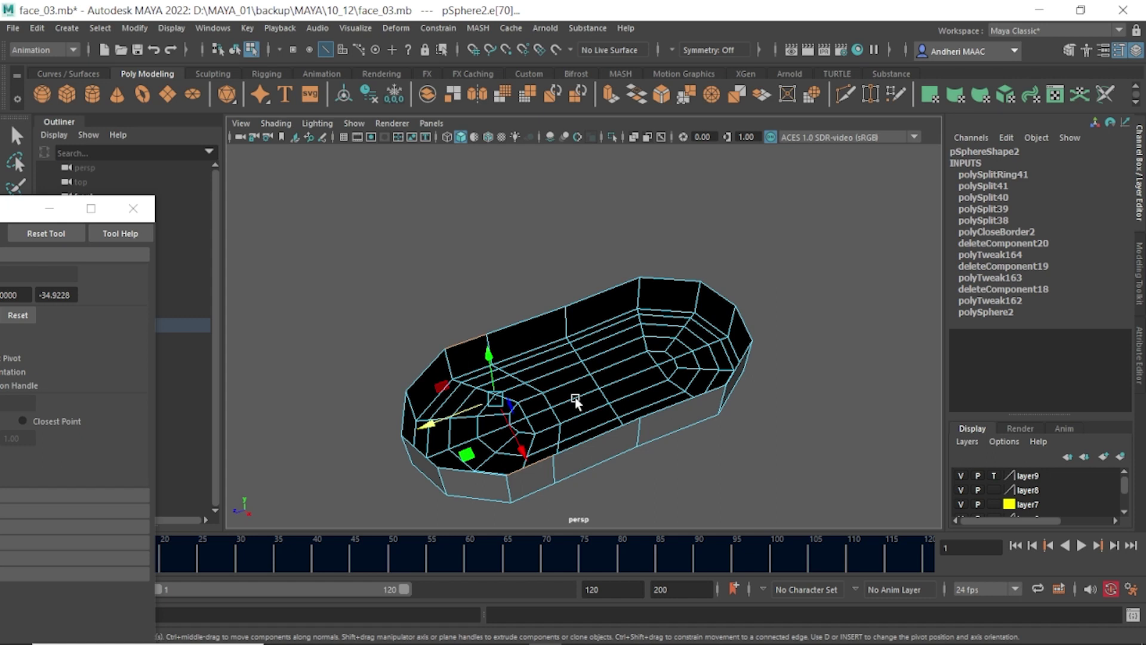
shift+right_drag(540, 364, 540, 545)
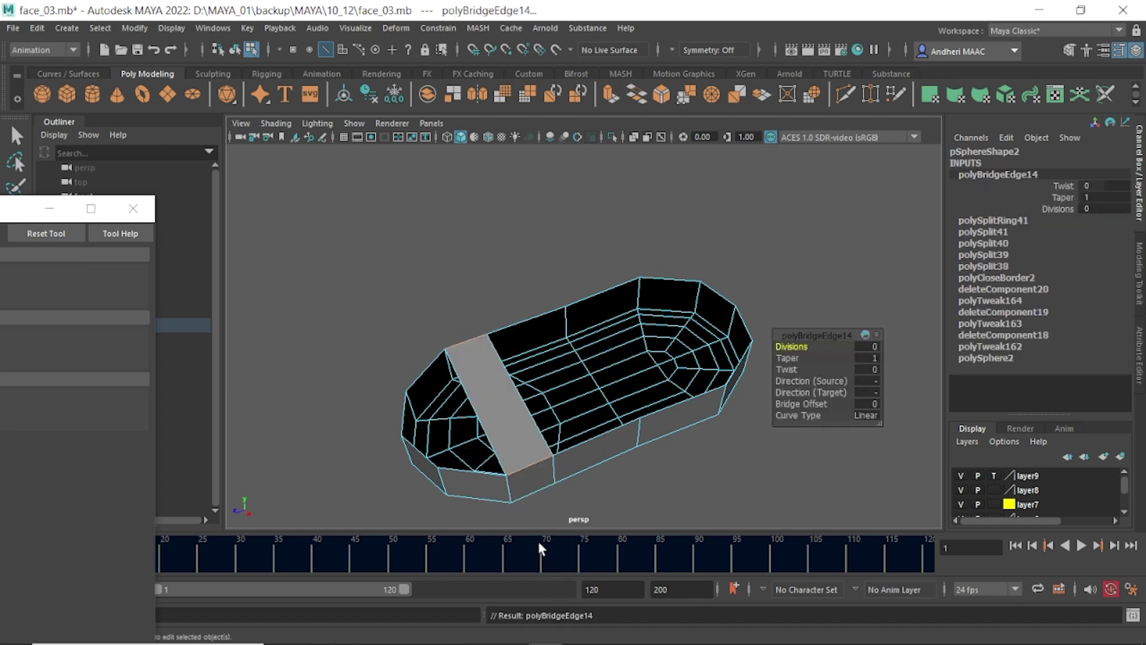
click(721, 446)
alt+middle_drag(566, 478, 651, 411)
scroll(652, 412, down, 5)
alt+drag(583, 361, 623, 349)
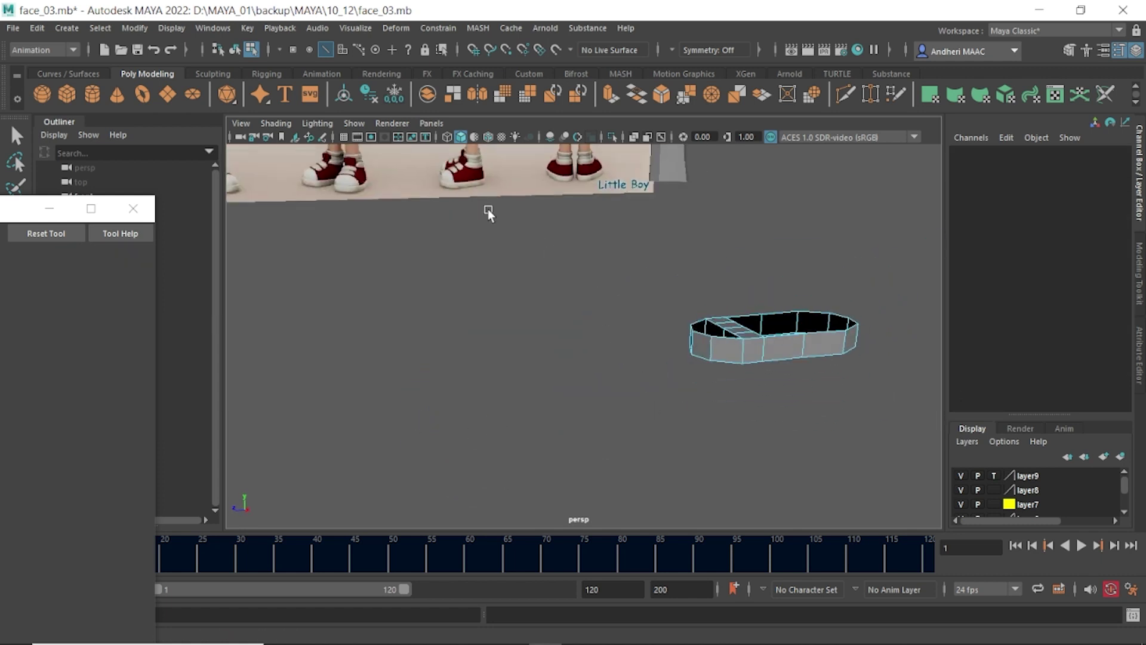
- Move the strap band faces upward
scroll(686, 358, up, 3)
scroll(752, 368, up, 3)
alt+drag(752, 368, 511, 410)
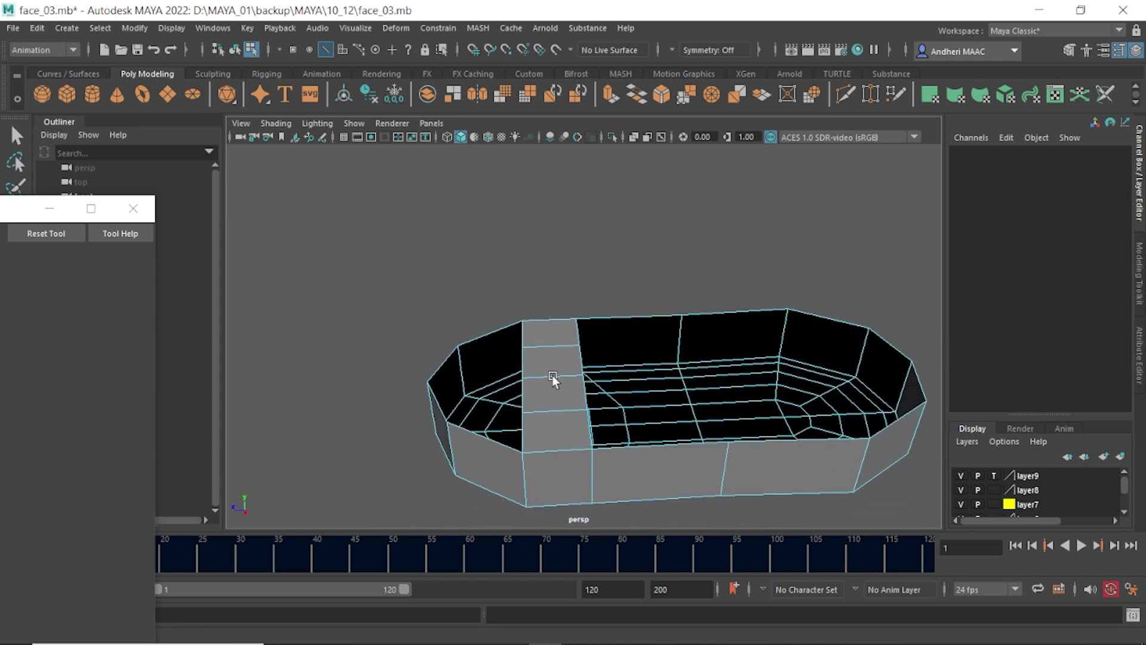
key(q)
click(548, 403)
scroll(545, 431, down, 3)
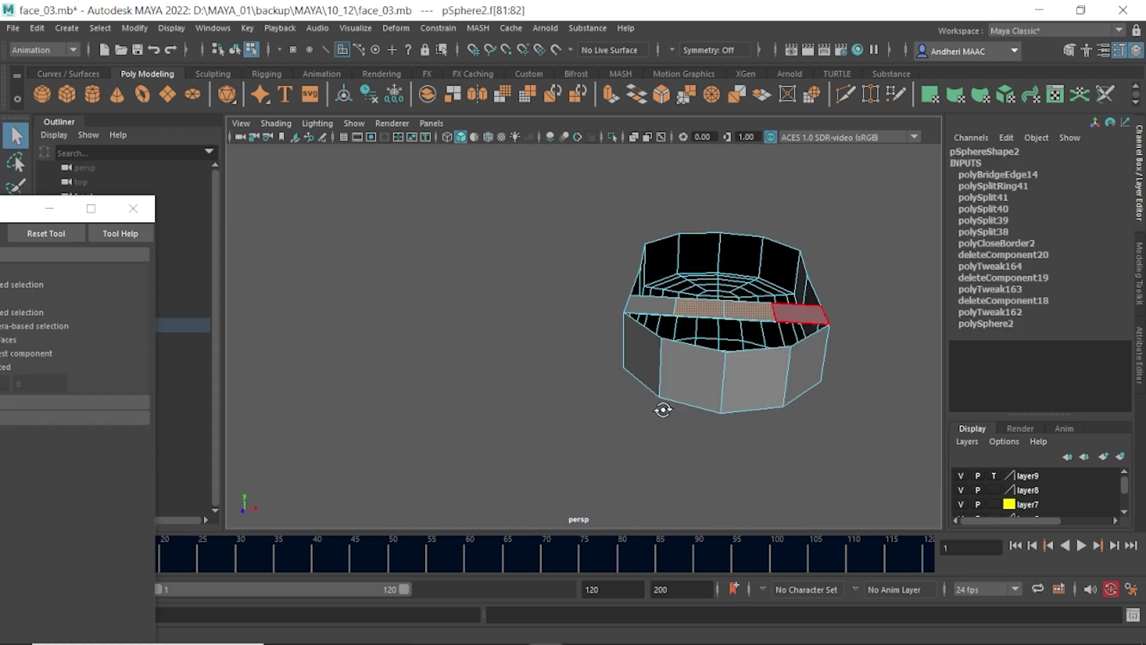
alt+drag(544, 431, 619, 428)
key(w)
mouse_move(637, 307)
mouse_down()
mouse_move(637, 263)
mouse_move(510, 252)
mouse_up()
click(661, 262)
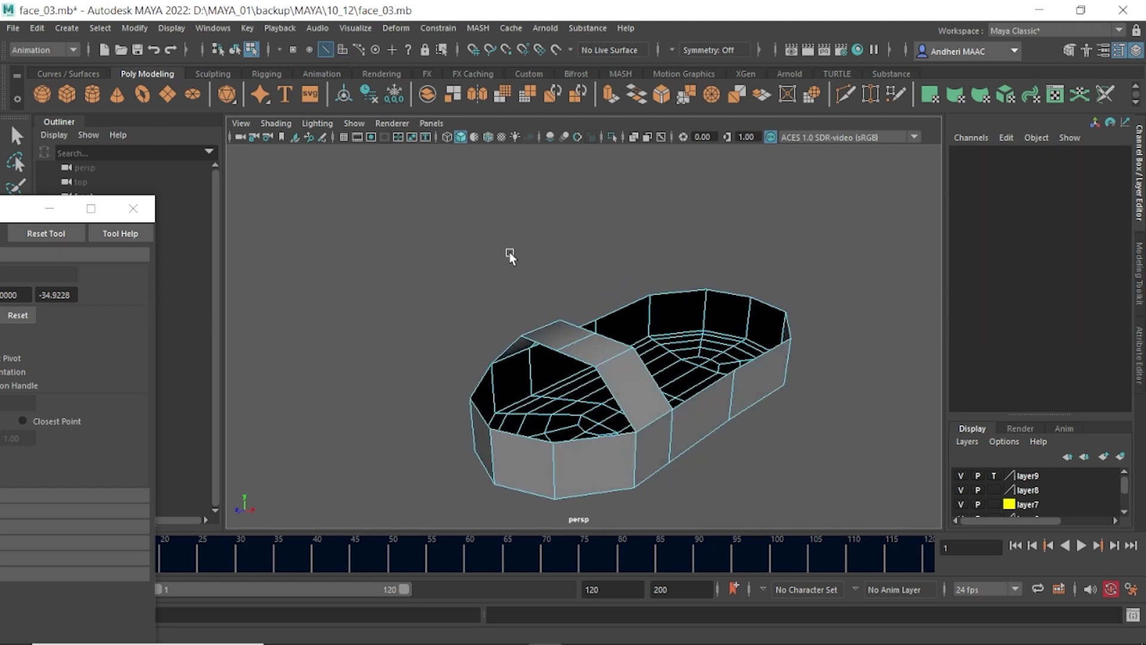
- Insert two supporting edge loops beside and along the strap
click(586, 339)
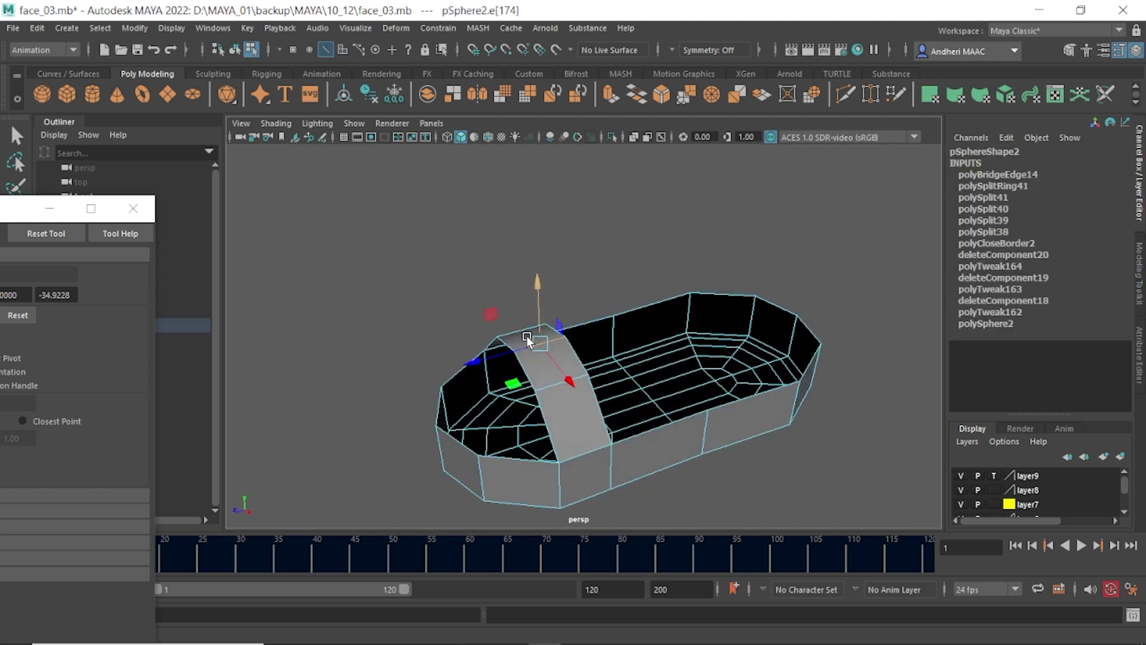
mouse_move(527, 335)
alt+mouse_down()
mouse_move(584, 377)
mouse_move(609, 358)
alt+mouse_up()
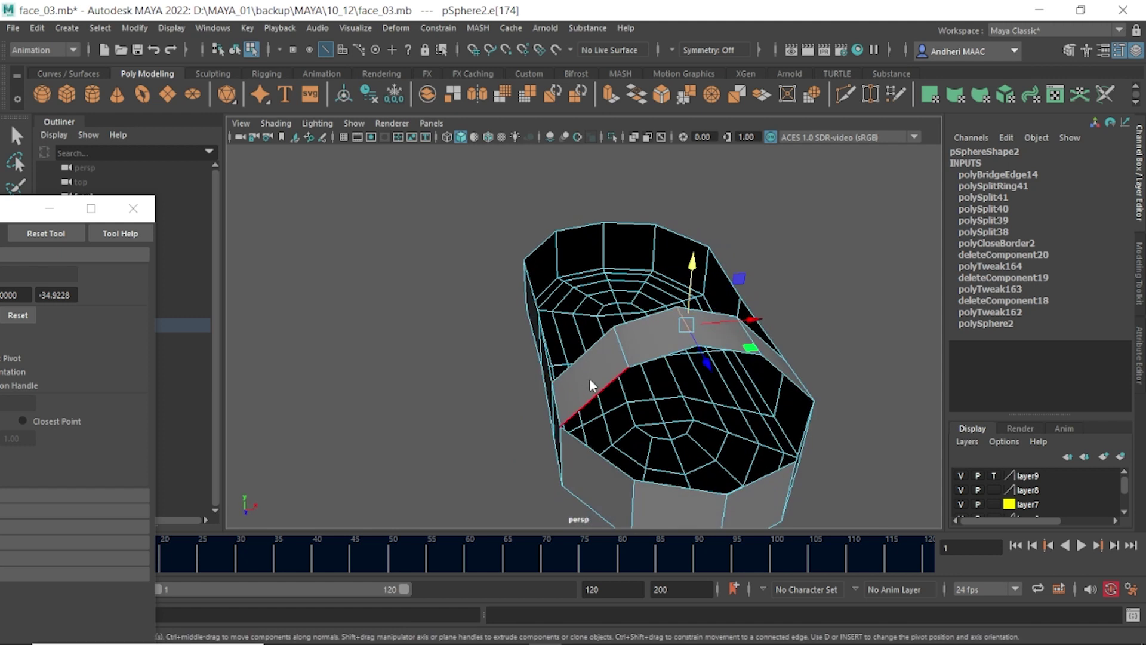
key(F8)
shift+right_drag(609, 272, 507, 274)
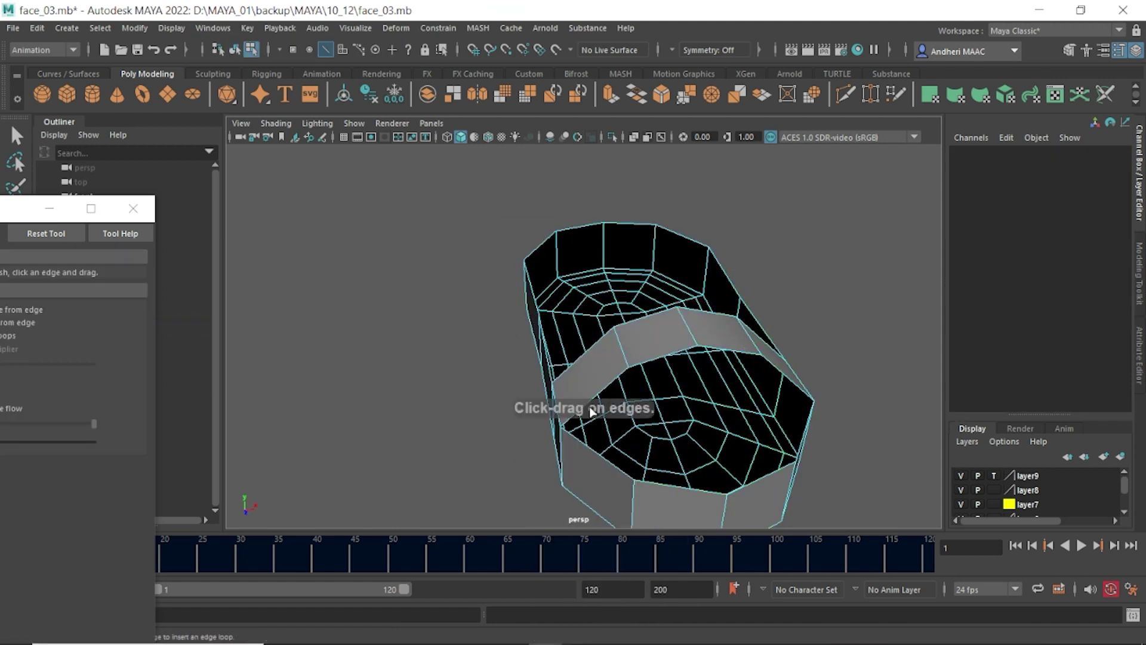
click(590, 408)
mouse_move(590, 408)
alt+mouse_down()
mouse_move(670, 371)
mouse_move(738, 366)
alt+mouse_up()
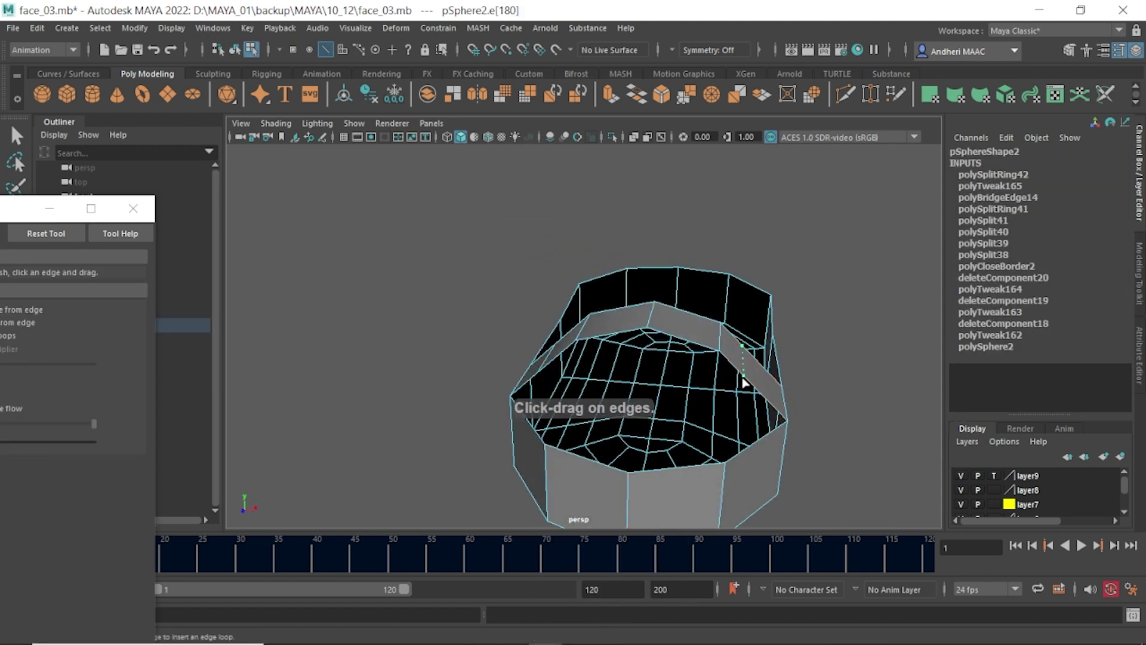
click(743, 382)
key(w)
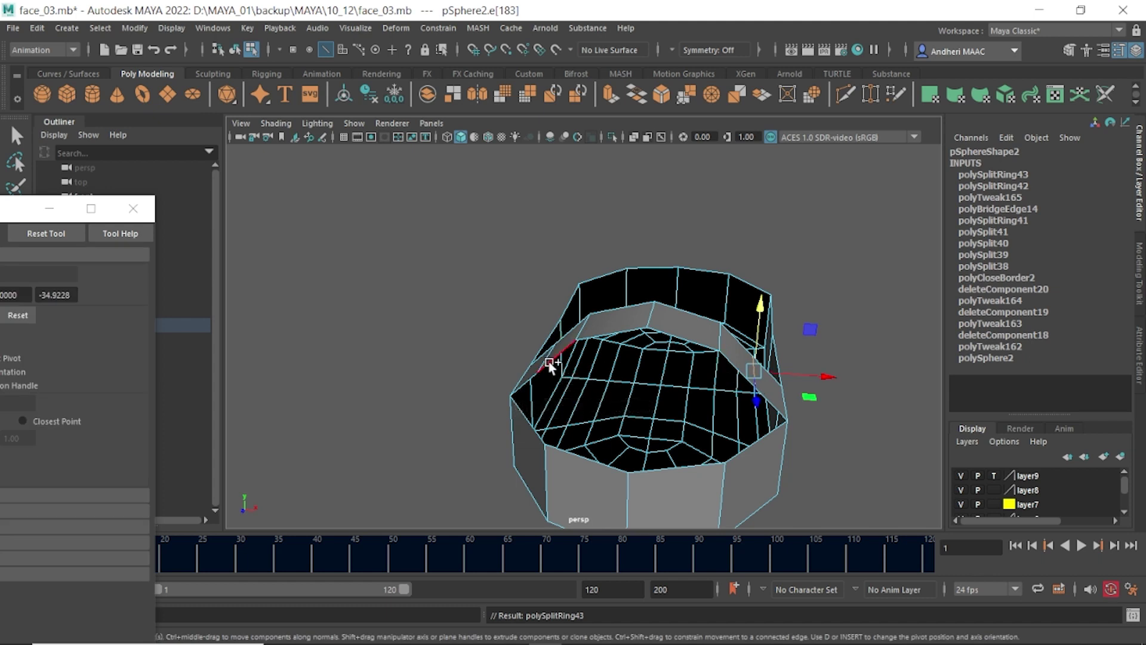
mouse_move(545, 353)
alt+mouse_down()
mouse_move(788, 399)
mouse_move(668, 256)
mouse_move(639, 275)
alt+mouse_up()
- Add two more edge loops along the strap's side and inside the shoe opening
drag(383, 257, 800, 323)
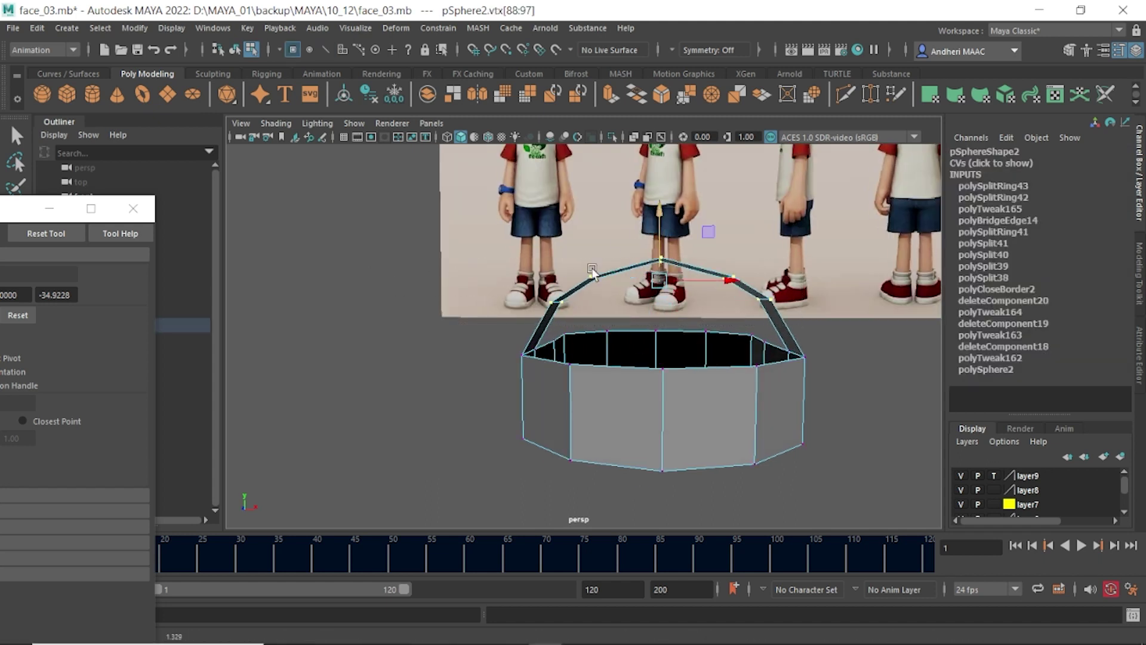
alt+drag(669, 268, 651, 381)
alt+drag(609, 381, 591, 358)
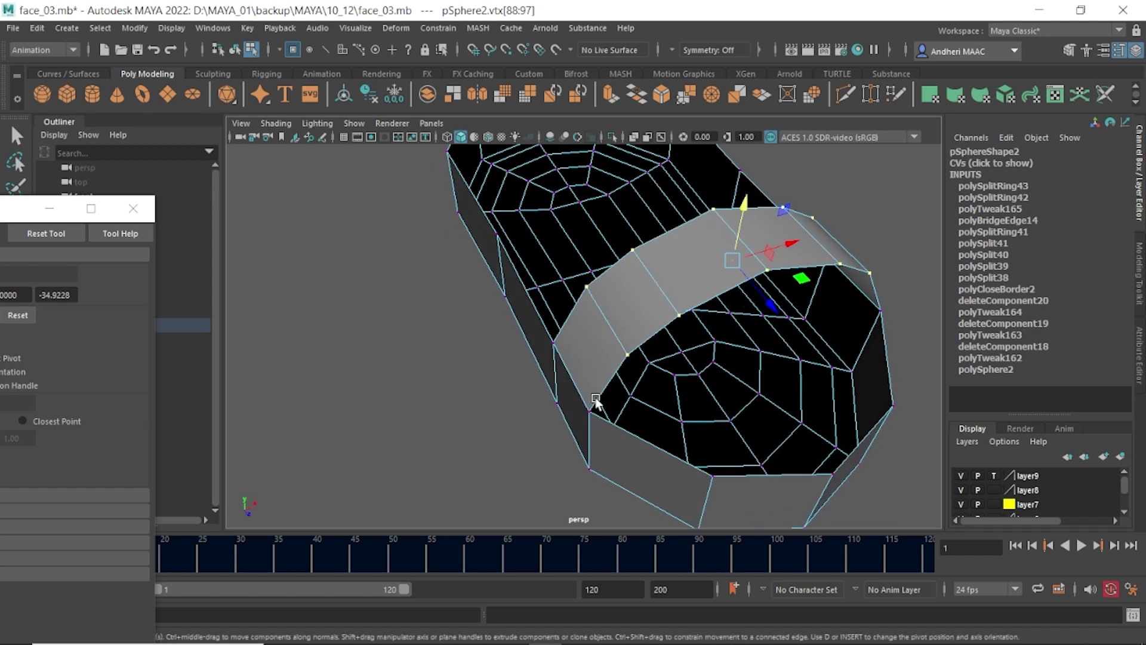
click(603, 335)
shift+right_drag(591, 338, 528, 364)
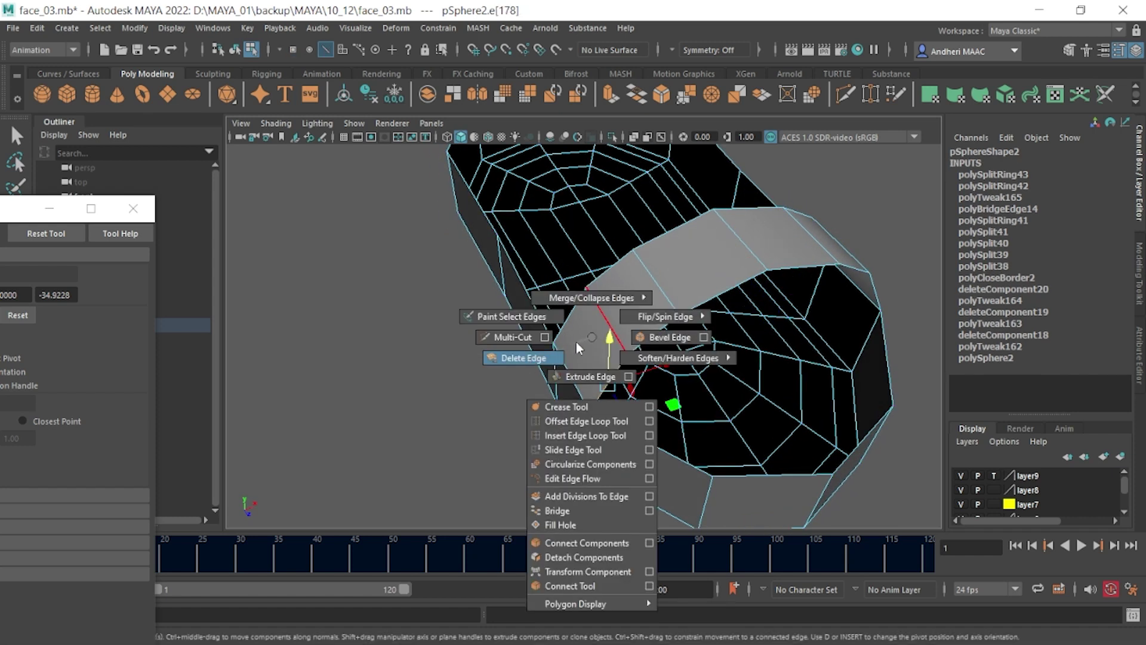
key(F8)
mouse_move(600, 250)
shift+right_down()
mouse_move(587, 351)
mouse_move(518, 287)
shift+right_up()
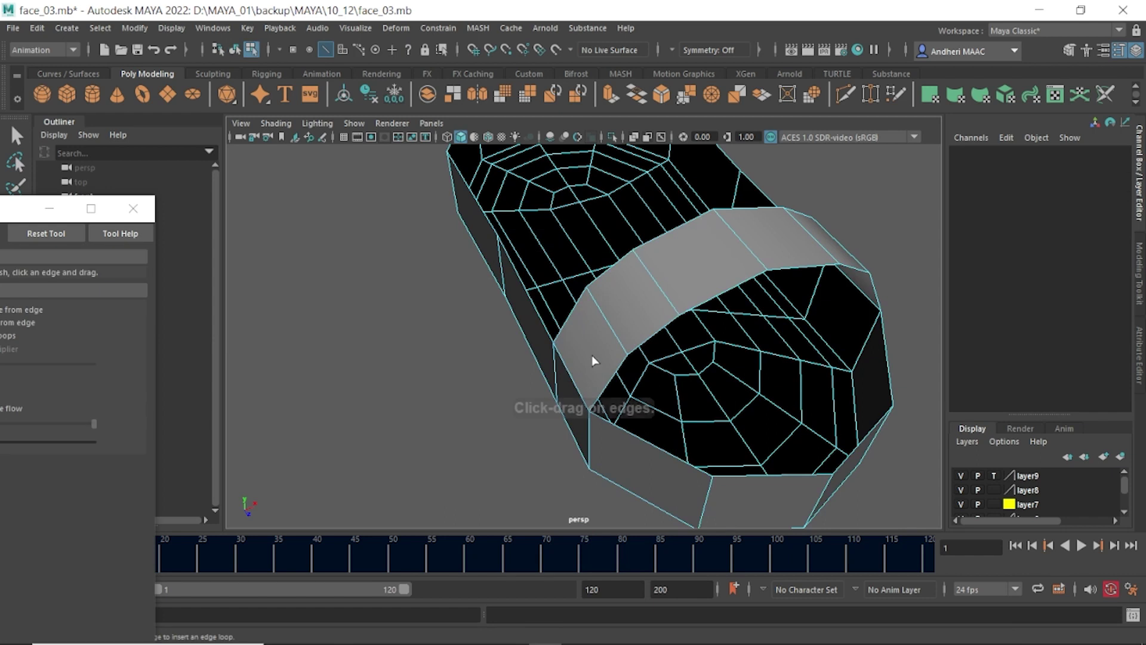
click(600, 412)
mouse_move(600, 412)
alt+mouse_down()
mouse_move(545, 340)
mouse_move(814, 396)
alt+mouse_up()
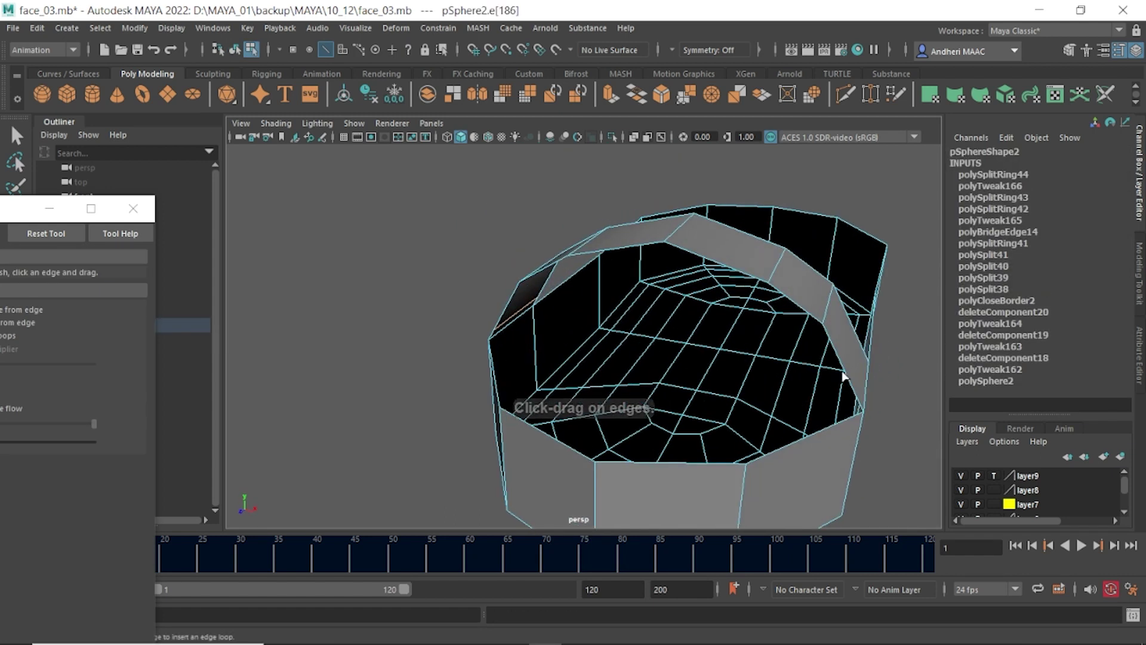
click(858, 406)
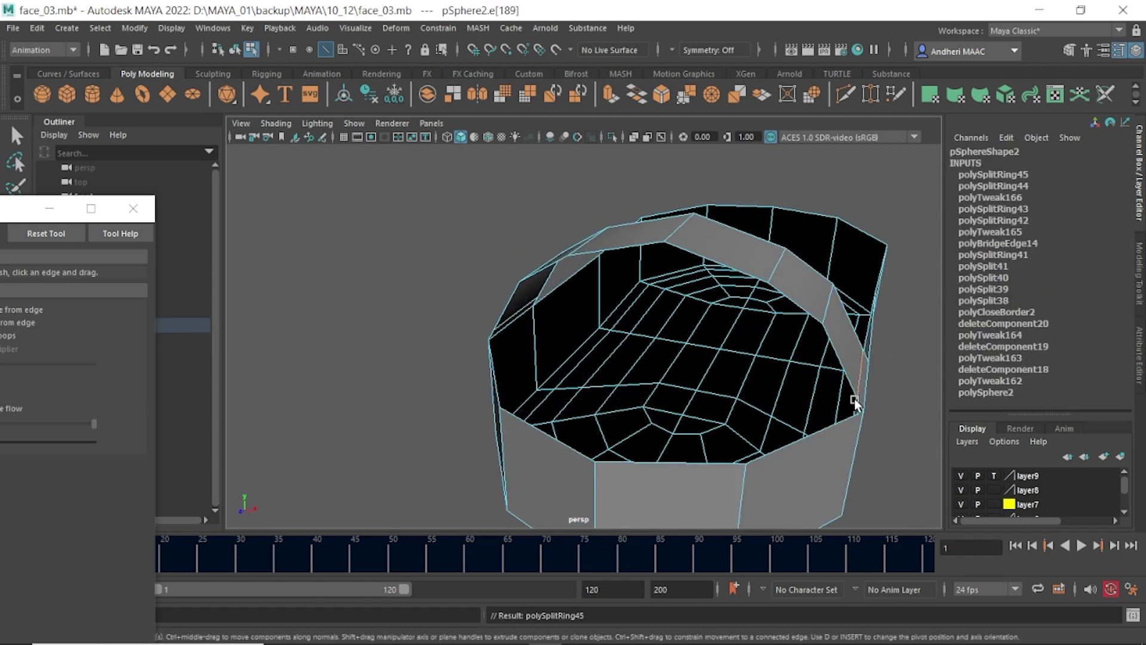
key(w)
mouse_move(921, 378)
alt+mouse_down()
mouse_move(807, 370)
mouse_move(633, 335)
mouse_move(642, 332)
mouse_move(589, 363)
mouse_move(610, 343)
alt+mouse_up()
- Lower a strap edge, then extrude the rim edge loop into a thin lip
click(589, 363)
mouse_move(579, 289)
mouse_down()
mouse_move(616, 335)
mouse_move(675, 461)
mouse_move(780, 359)
mouse_up()
double_click(776, 376)
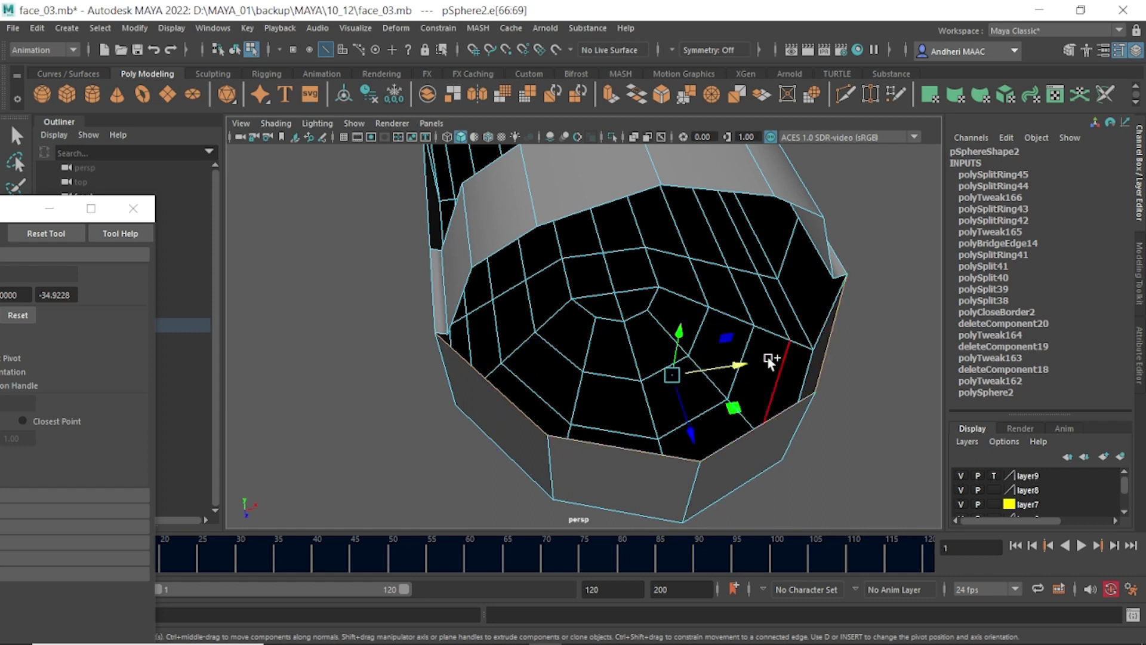
shift+right_drag(718, 361, 721, 405)
drag(794, 347, 802, 349)
mouse_move(537, 352)
alt+mouse_down()
mouse_move(673, 333)
mouse_move(697, 398)
alt+mouse_up()
- Merge the stray corner vertices where the rim lip meets the strap, checking in wireframe
key(q)
key(F8)
alt+drag(621, 337, 632, 422)
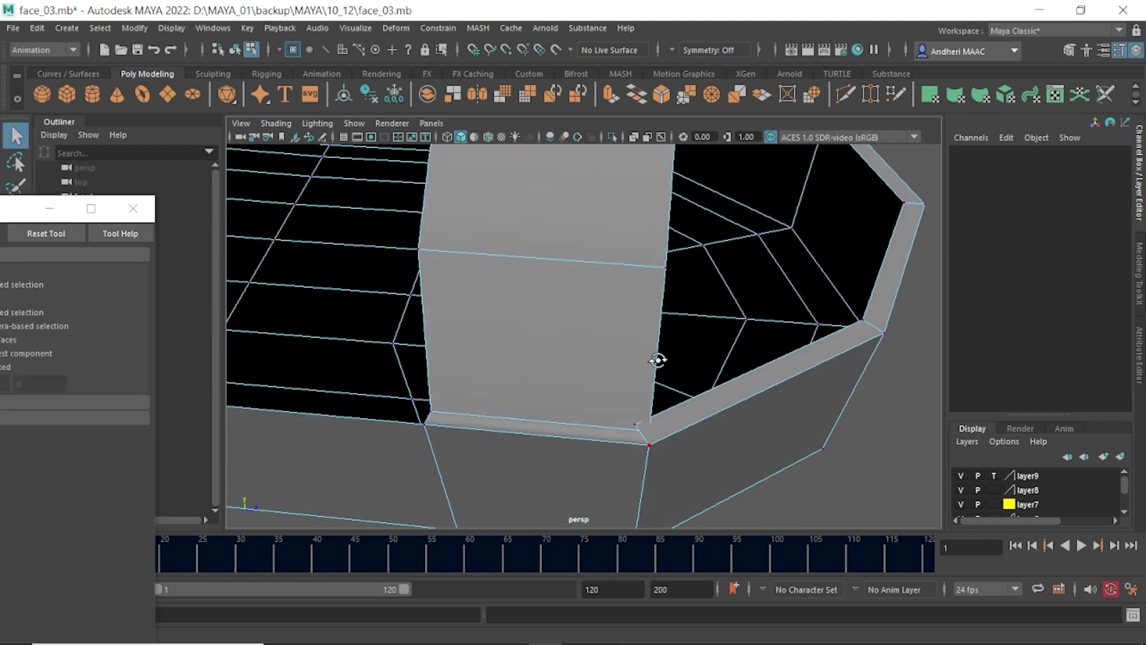
click(635, 426)
key(4)
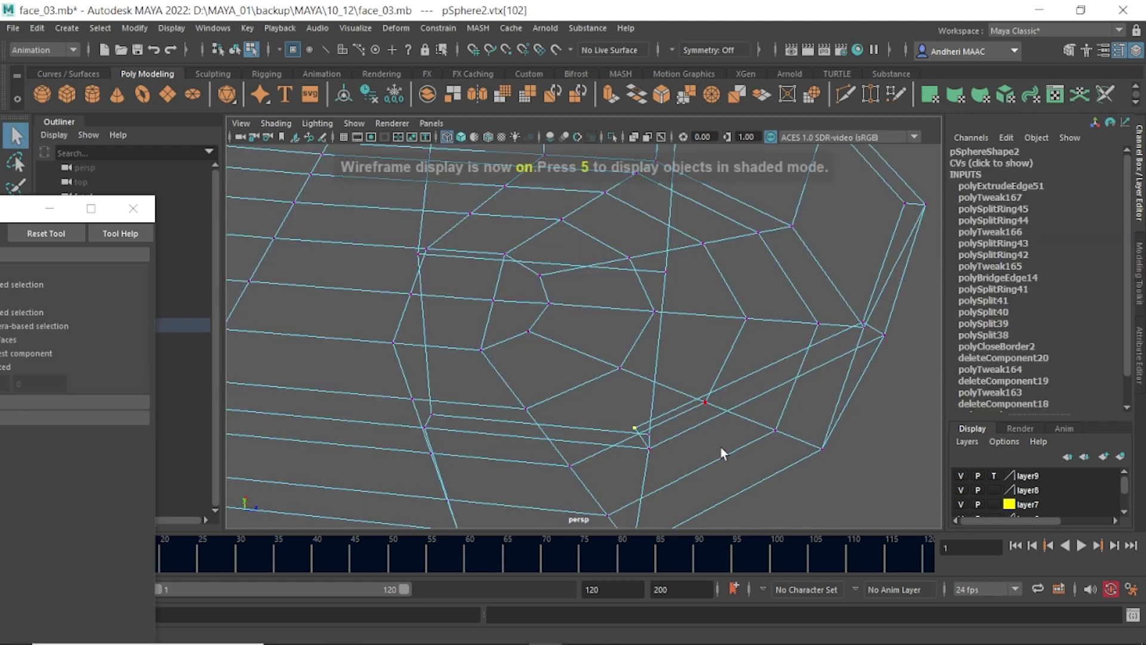
shift+right_drag(669, 400, 739, 328)
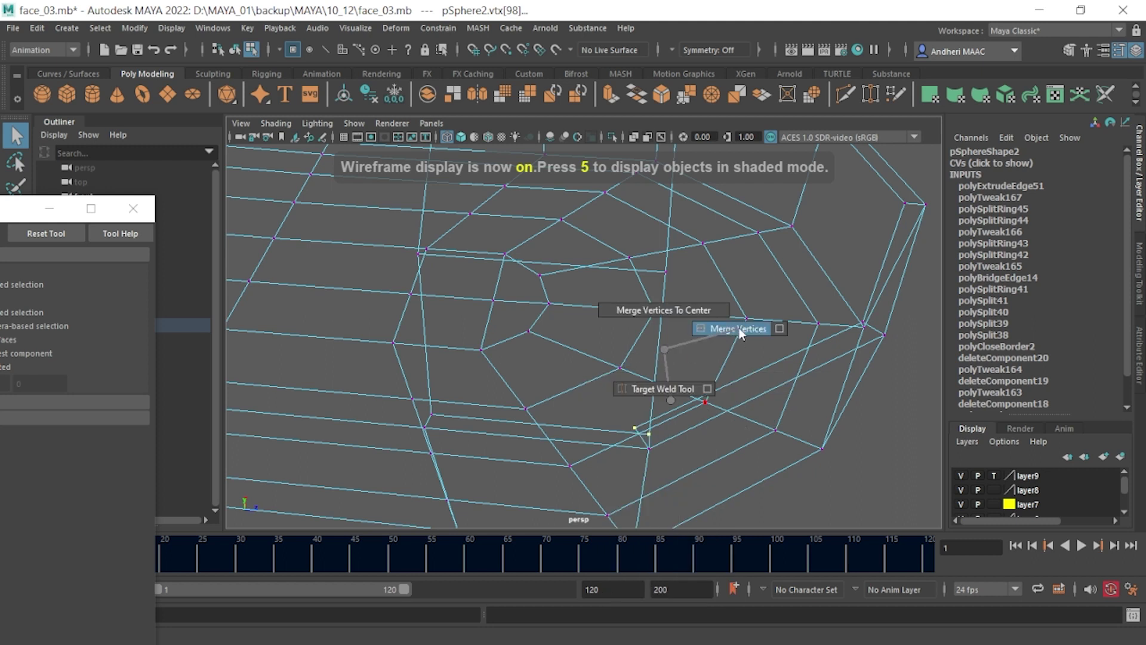
mouse_move(740, 327)
alt+mouse_down()
mouse_move(666, 374)
mouse_move(558, 310)
mouse_move(642, 361)
mouse_move(611, 369)
mouse_move(642, 393)
alt+mouse_up()
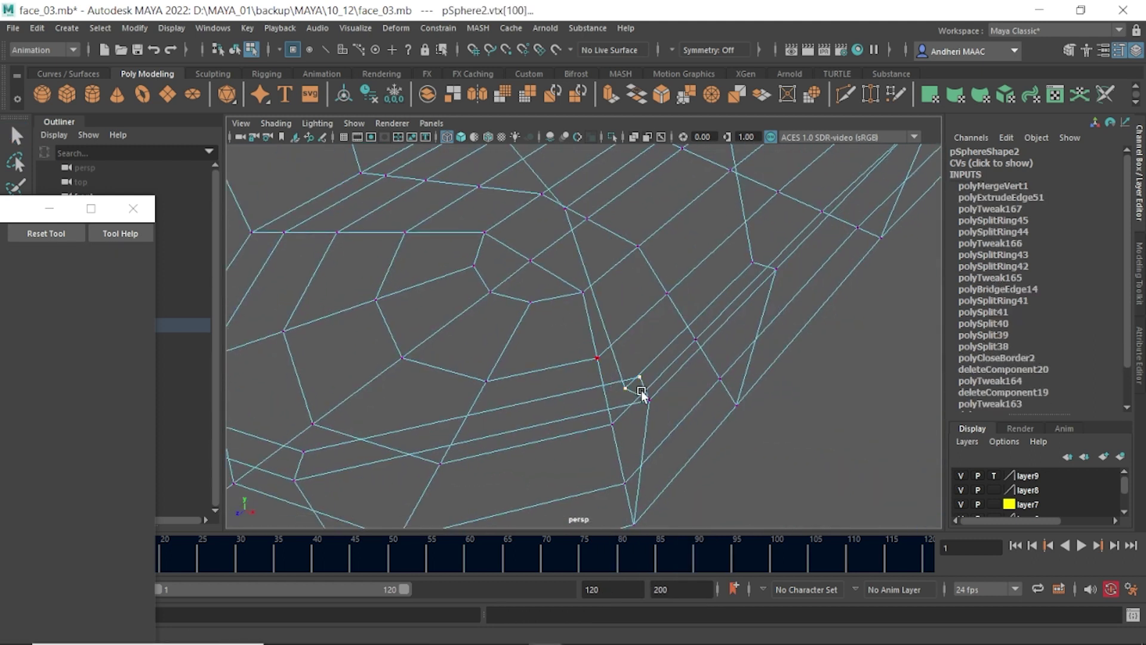
mouse_move(642, 393)
shift+right_down()
mouse_move(665, 391)
mouse_move(714, 341)
shift+right_up()
mouse_move(714, 342)
alt+mouse_down()
mouse_move(632, 382)
mouse_move(576, 338)
mouse_move(518, 354)
mouse_move(535, 387)
mouse_move(603, 342)
mouse_move(568, 333)
mouse_move(567, 289)
alt+mouse_up()
key(5)
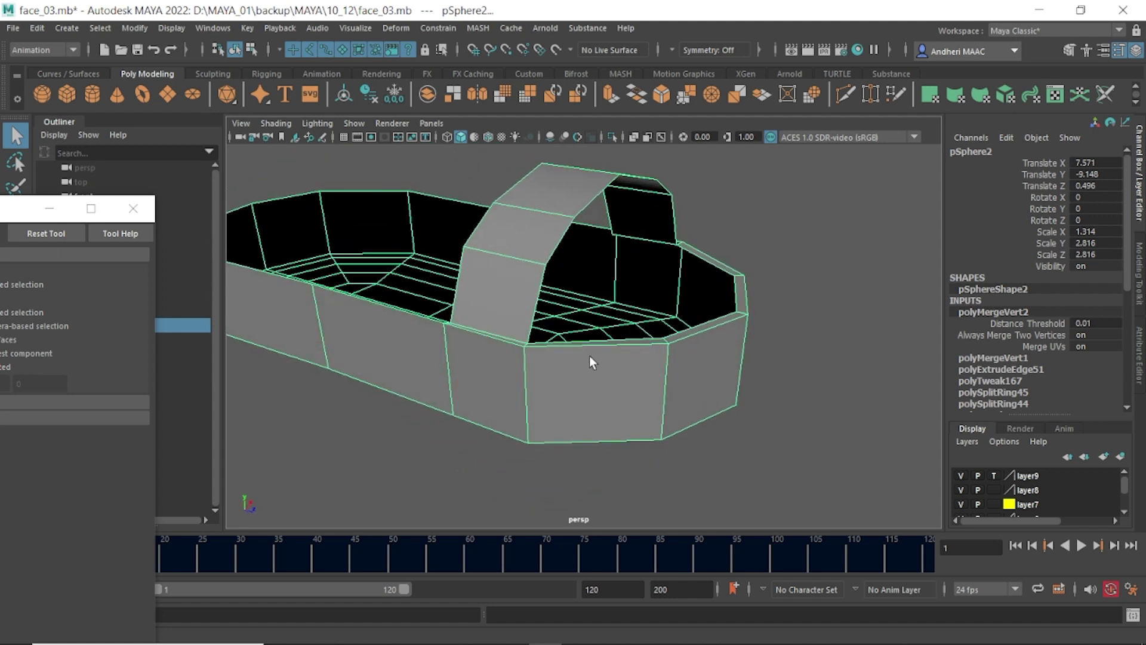
- Bridge the front and back rim edges into a toe cap with 2 divisions
mouse_move(591, 360)
alt+mouse_down()
mouse_move(596, 378)
mouse_move(504, 396)
mouse_move(537, 328)
mouse_move(549, 470)
mouse_move(555, 431)
alt+mouse_up()
click(559, 422)
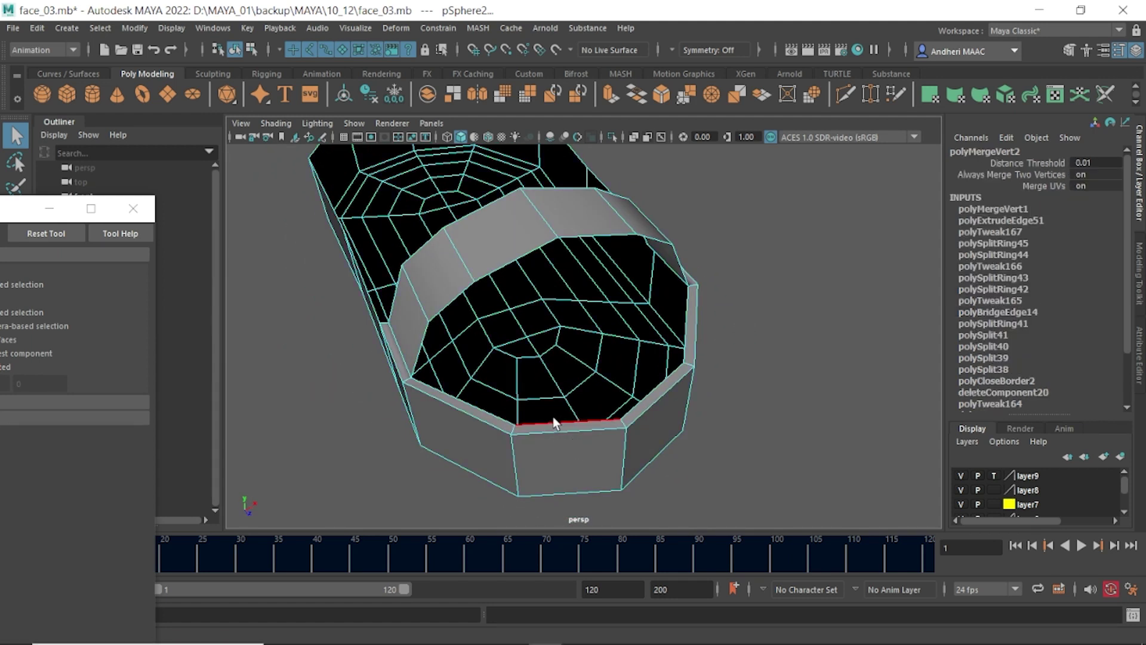
click(500, 272)
mouse_move(500, 272)
alt+mouse_down()
mouse_move(596, 353)
mouse_move(561, 412)
alt+mouse_up()
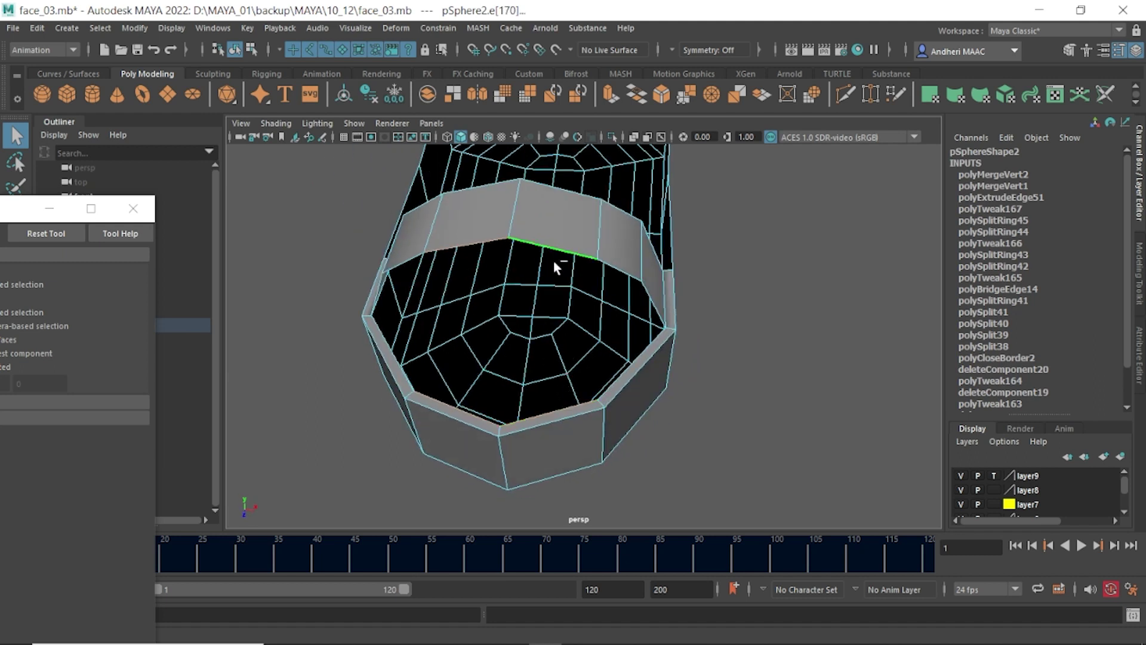
shift+right_drag(554, 267, 561, 444)
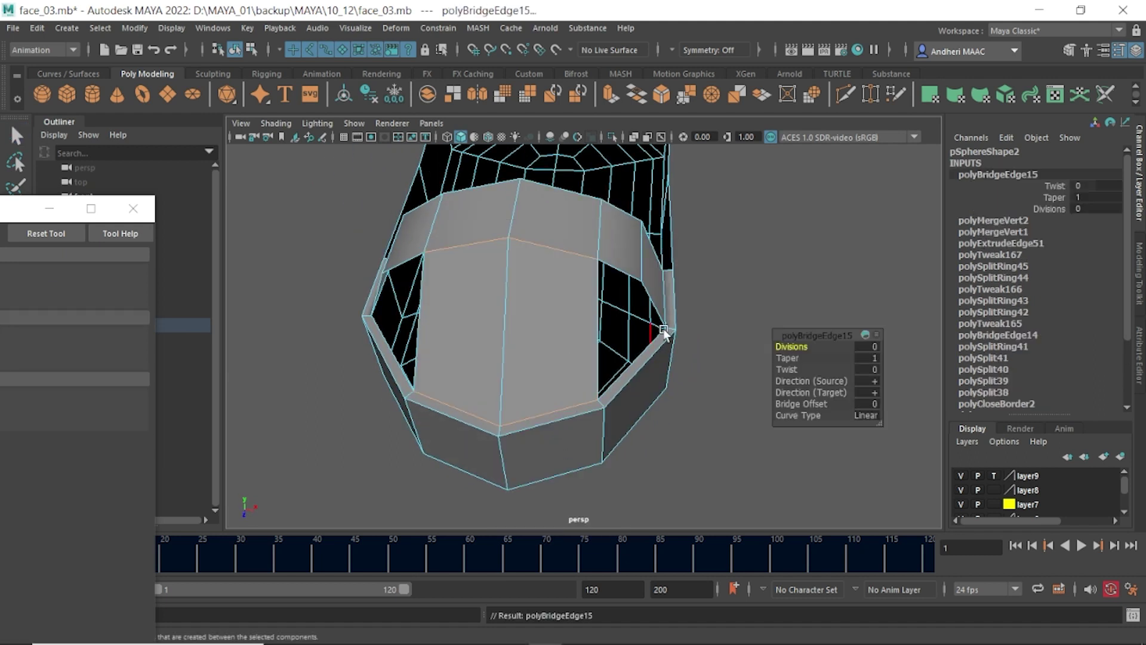
middle_drag(665, 331, 635, 353)
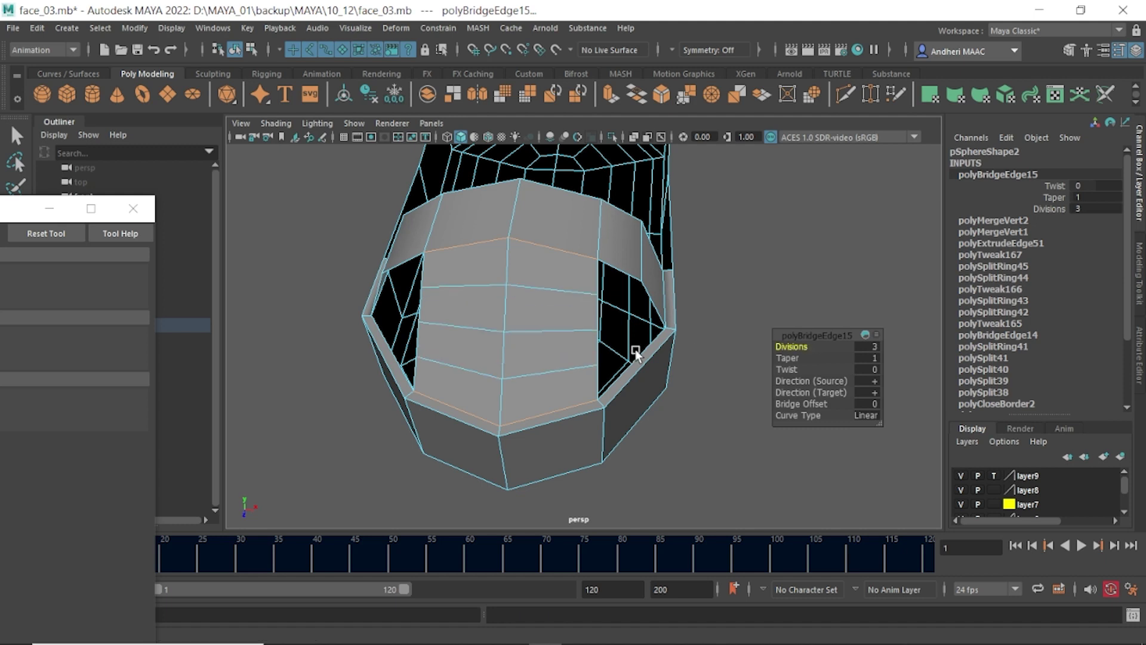
mouse_move(636, 352)
alt+mouse_down()
mouse_move(481, 328)
mouse_move(538, 334)
alt+mouse_up()
drag(797, 347, 788, 347)
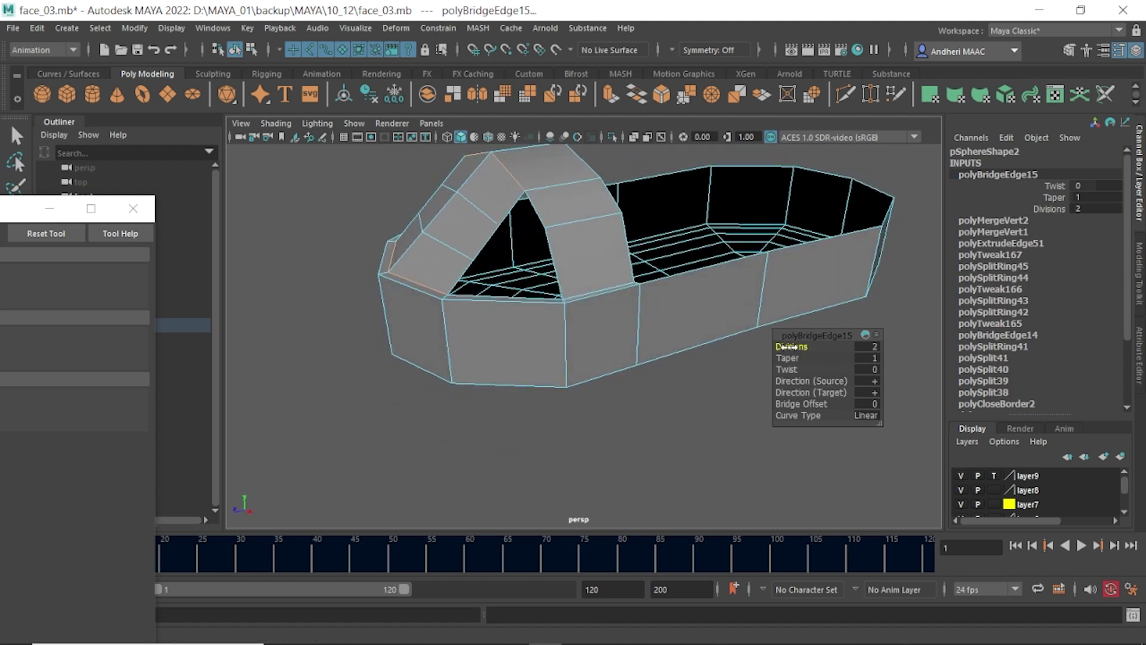
mouse_move(636, 353)
alt+mouse_down()
mouse_move(522, 333)
mouse_move(657, 330)
alt+mouse_up()
- In side view, move the toe vertex to round the cap
key(space)
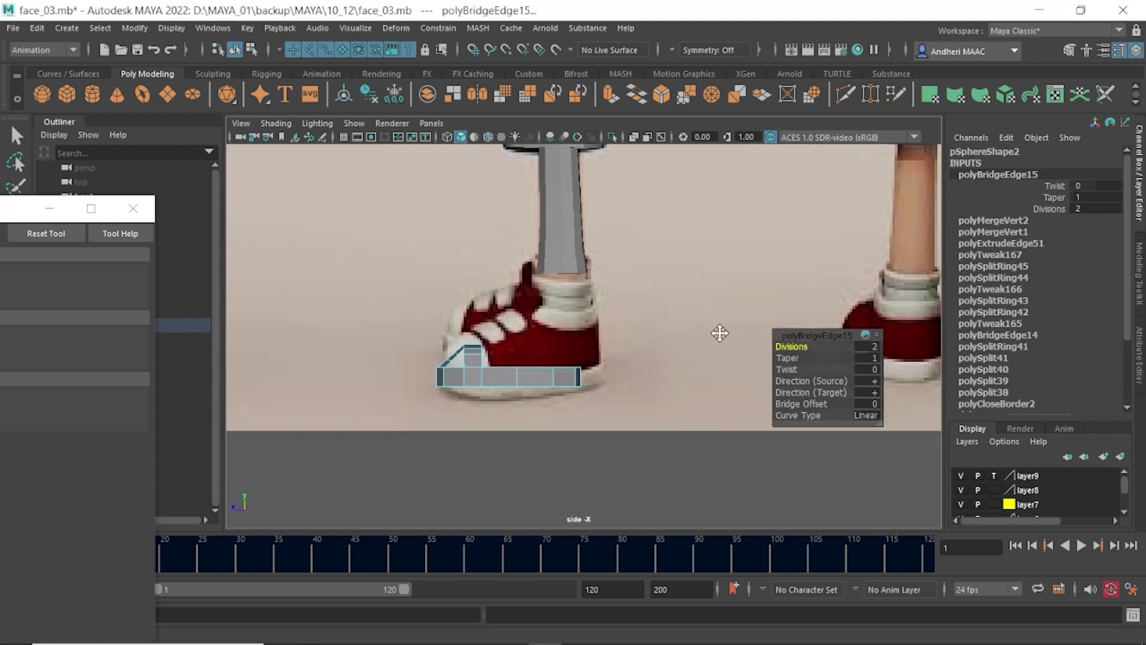
scroll(439, 357, up, 3)
scroll(438, 357, up, 3)
right_drag(517, 332, 446, 321)
scroll(517, 338, up, 2)
key(w)
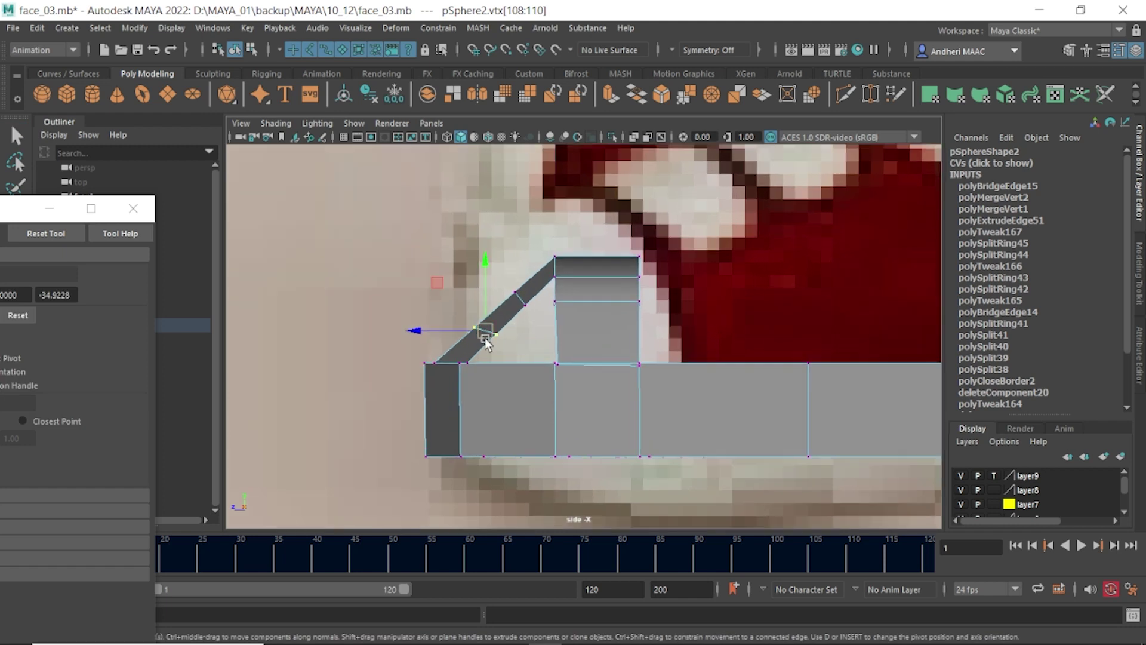
mouse_move(499, 338)
mouse_down()
mouse_move(465, 329)
mouse_move(517, 279)
mouse_up()
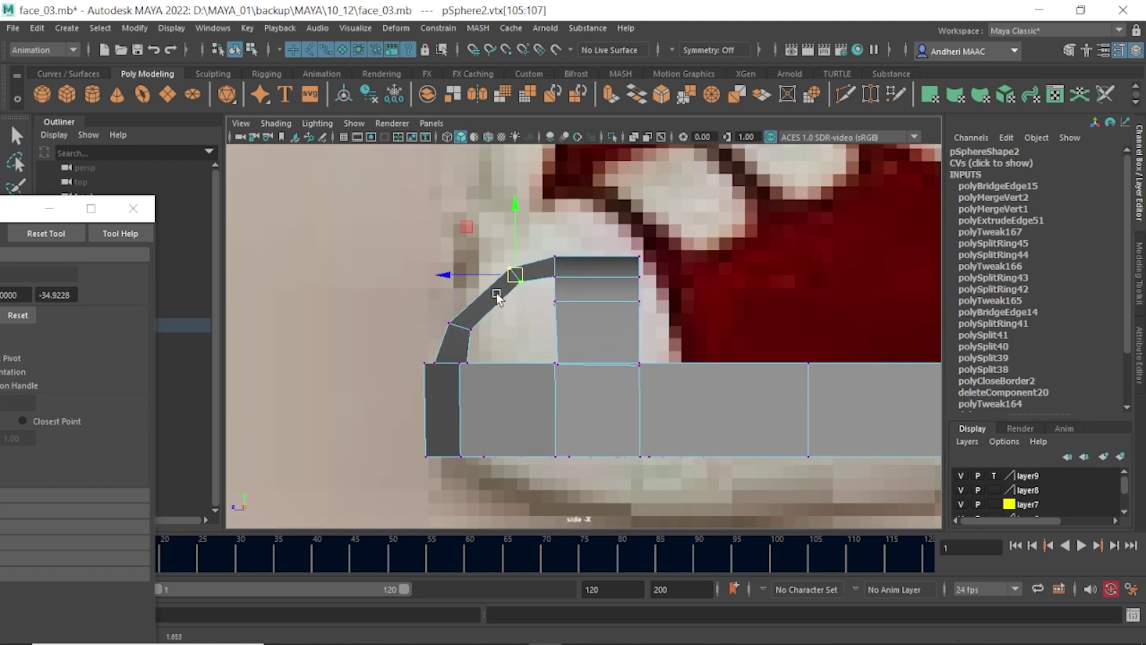
- Insert a new edge loop across the shoe
key(F8)
shift+right_drag(498, 288, 412, 270)
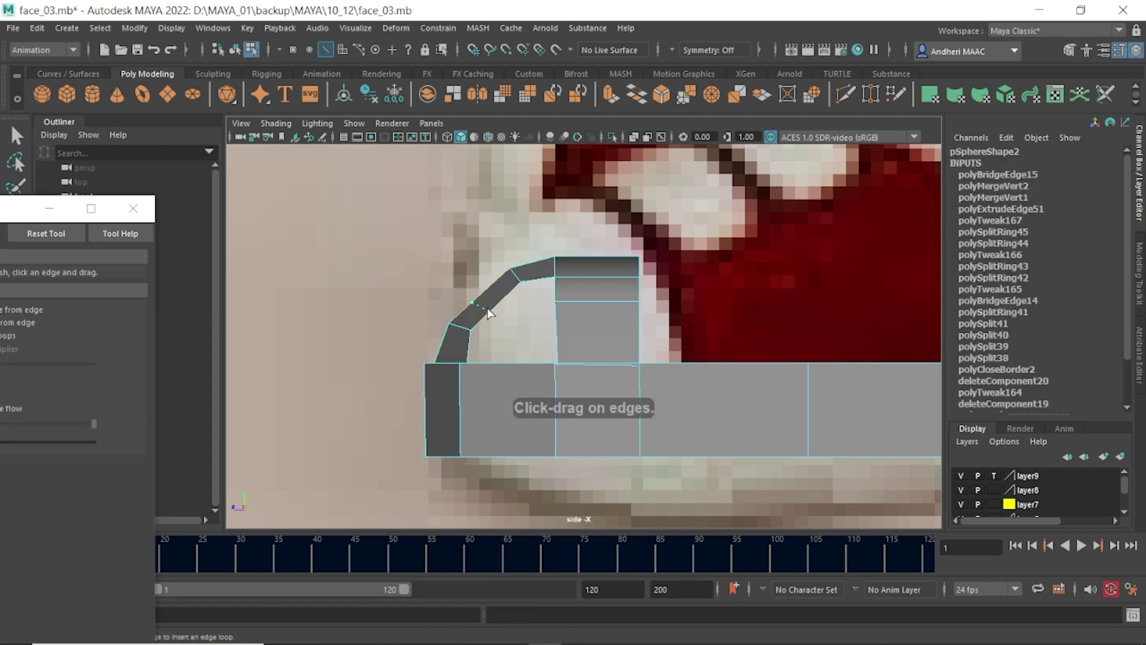
click(498, 308)
key(w)
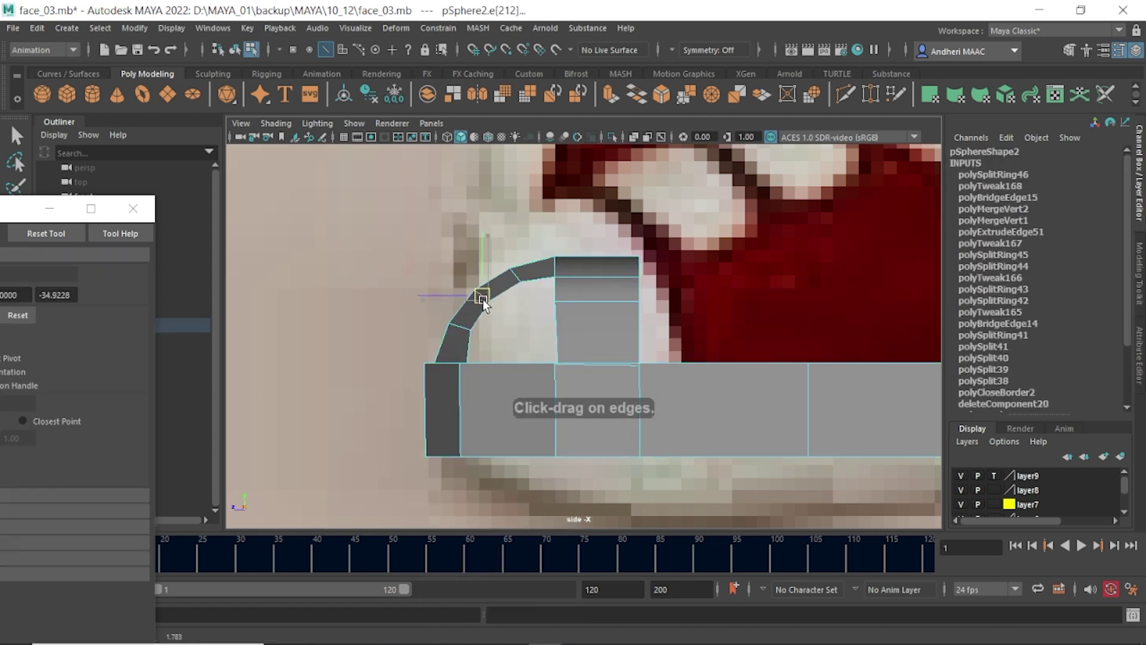
- Fill both open holes on either side of the toe cap with Fill Hole
key(space)
mouse_move(502, 259)
mouse_down()
mouse_move(502, 239)
mouse_move(413, 304)
mouse_move(418, 333)
mouse_move(585, 307)
mouse_move(669, 269)
mouse_up()
scroll(669, 269, up, 3)
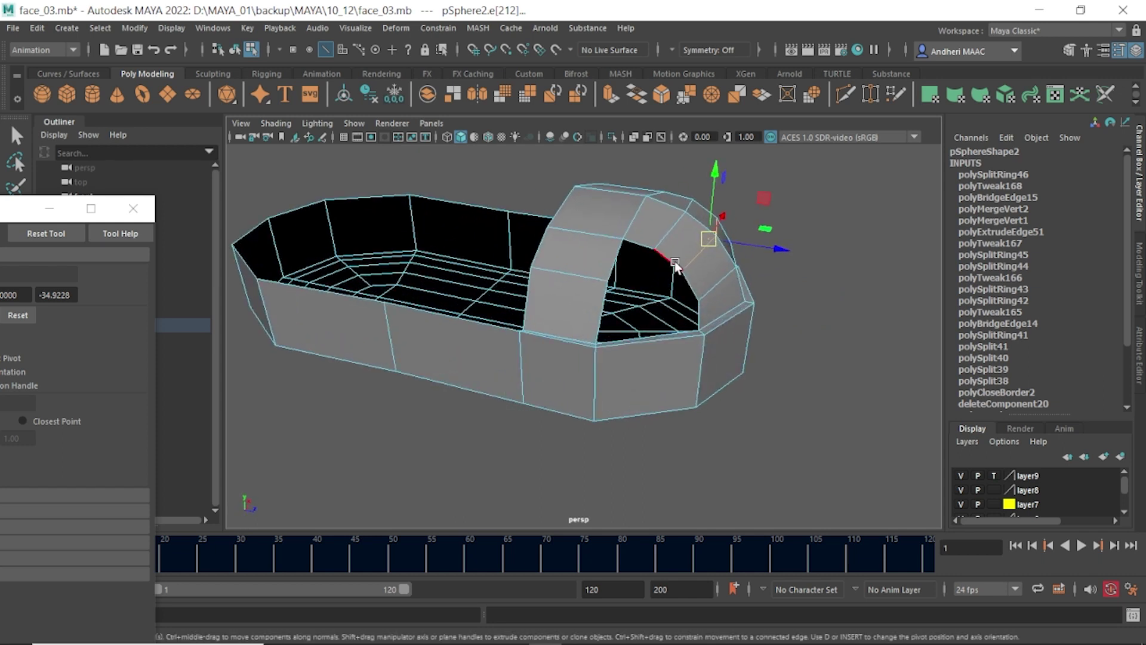
click(639, 276)
shift+right_drag(639, 418, 639, 460)
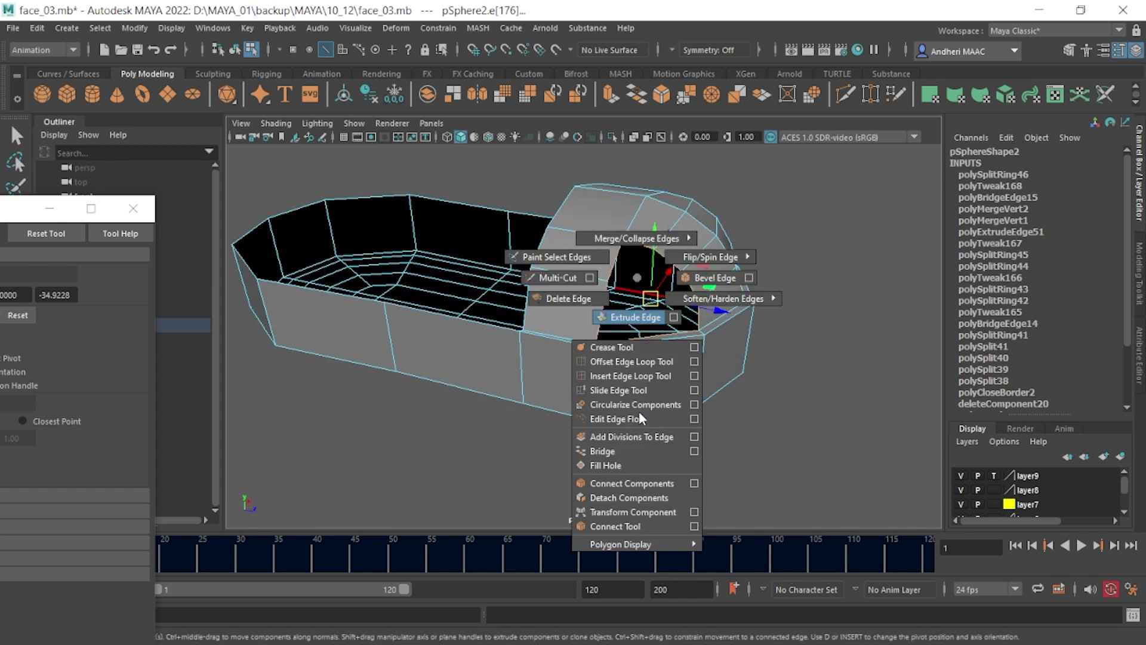
alt+drag(689, 349, 489, 269)
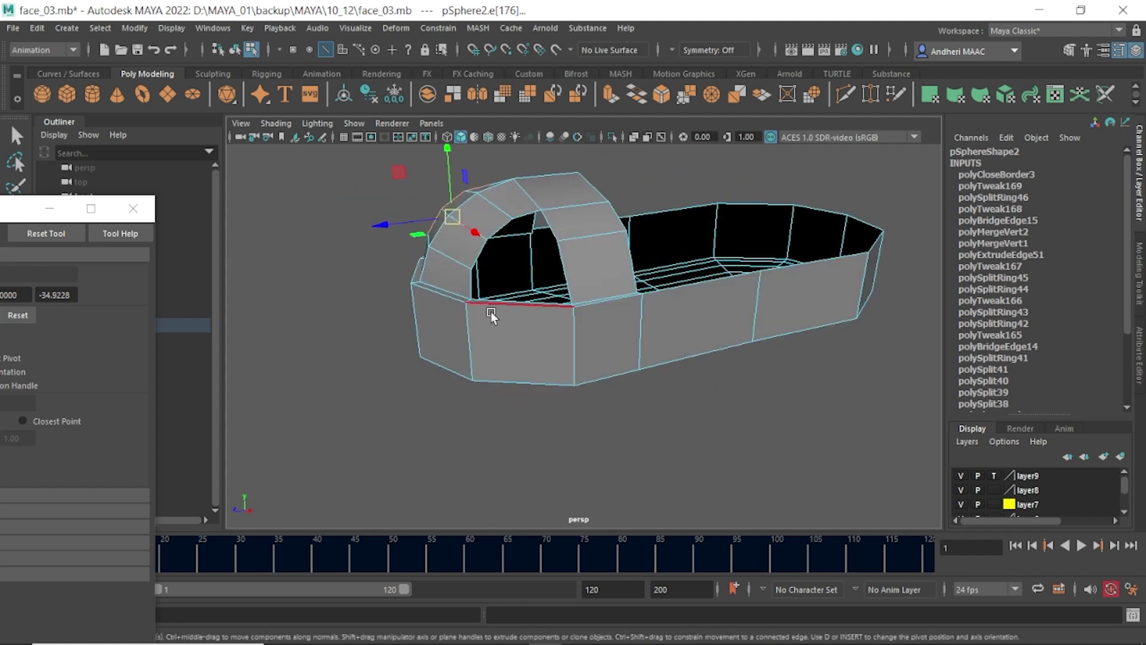
click(500, 272)
shift+right_drag(502, 275, 502, 281)
- Inspect the closed toe and activate the Multi-Cut tool
key(F9)
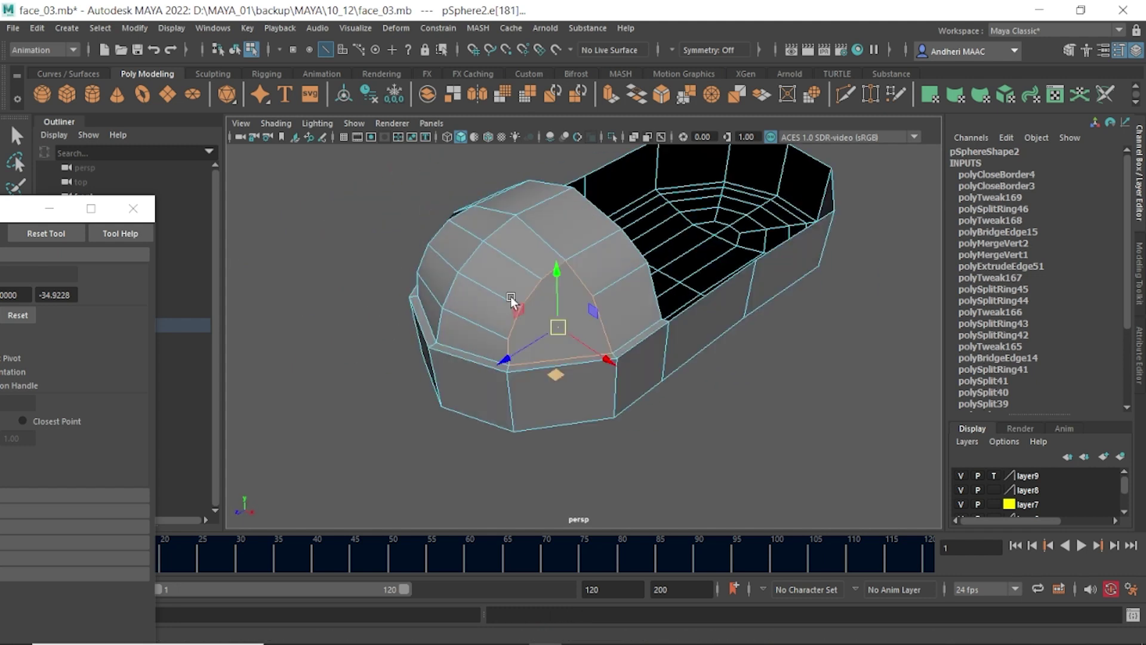
mouse_move(502, 274)
alt+mouse_down()
mouse_move(652, 312)
mouse_move(720, 257)
alt+mouse_up()
key(F8)
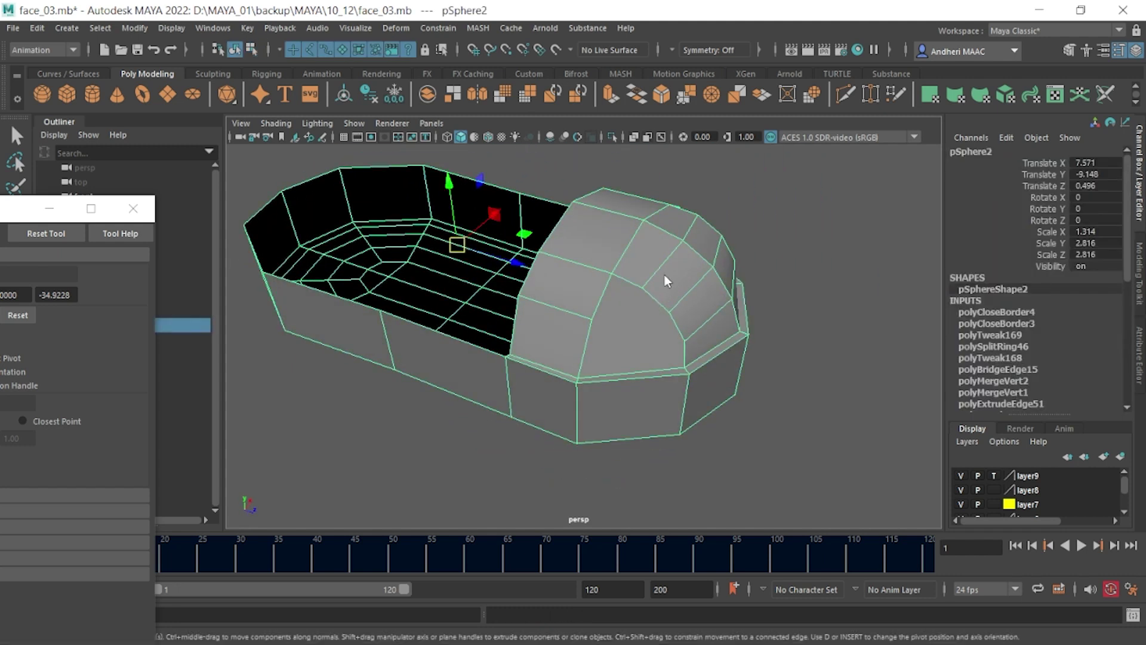
shift+right_drag(656, 262, 568, 251)
- Cut edges from toe-dome vertices to neighbouring edges on both sides
click(644, 304)
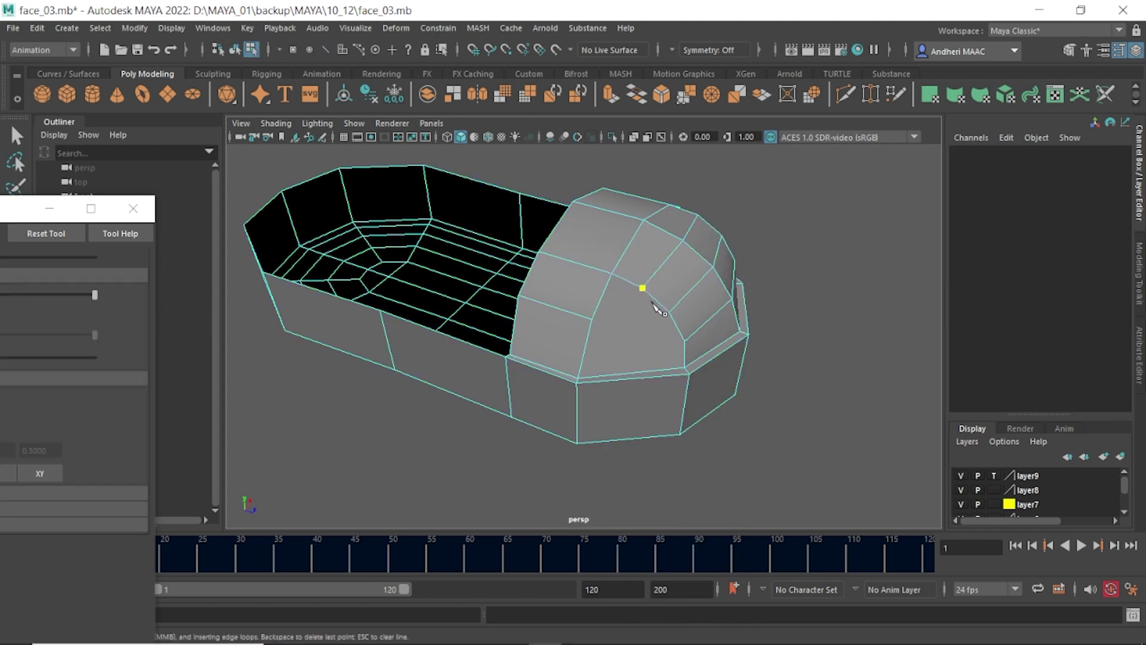
alt+drag(651, 308, 599, 401)
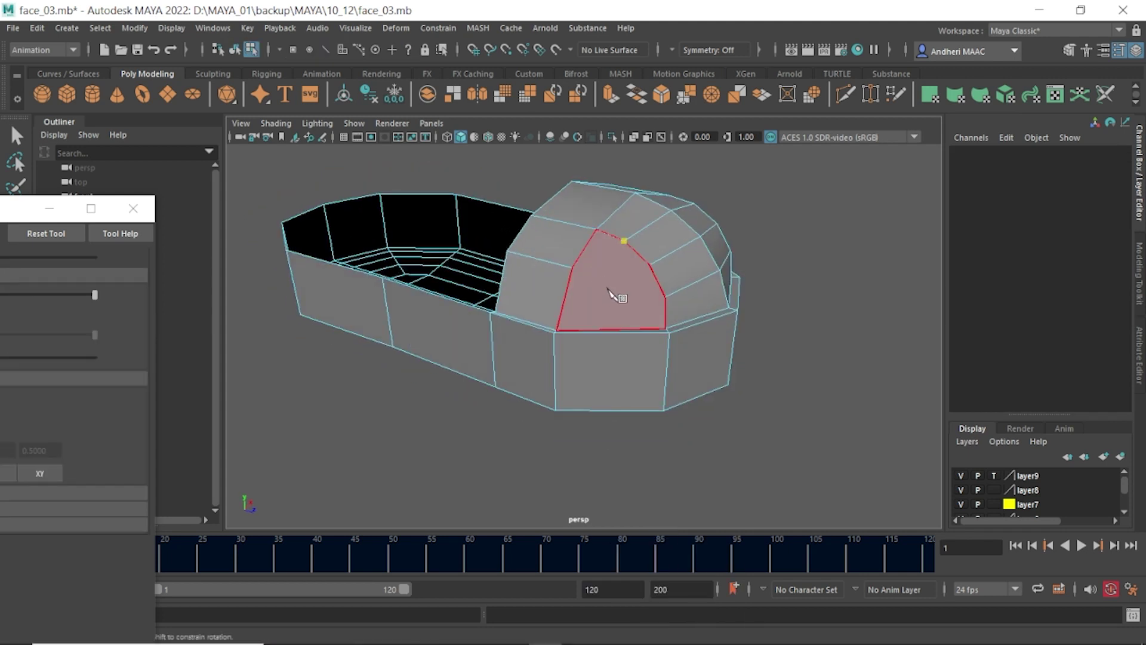
click(572, 267)
key(Return)
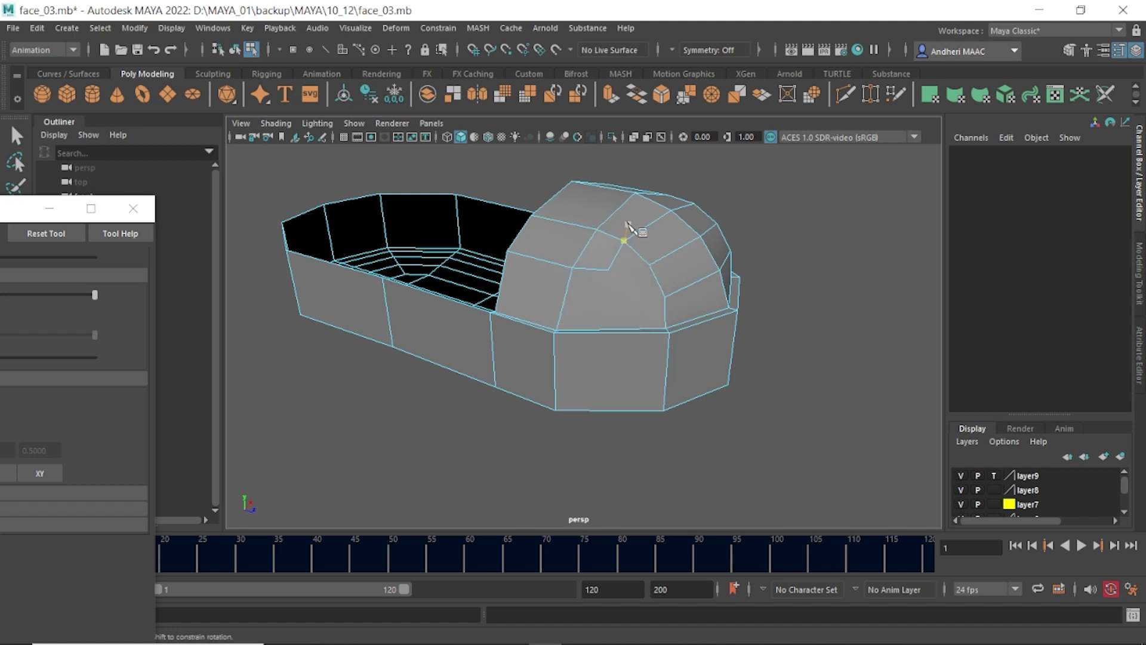
alt+drag(626, 223, 529, 310)
click(537, 330)
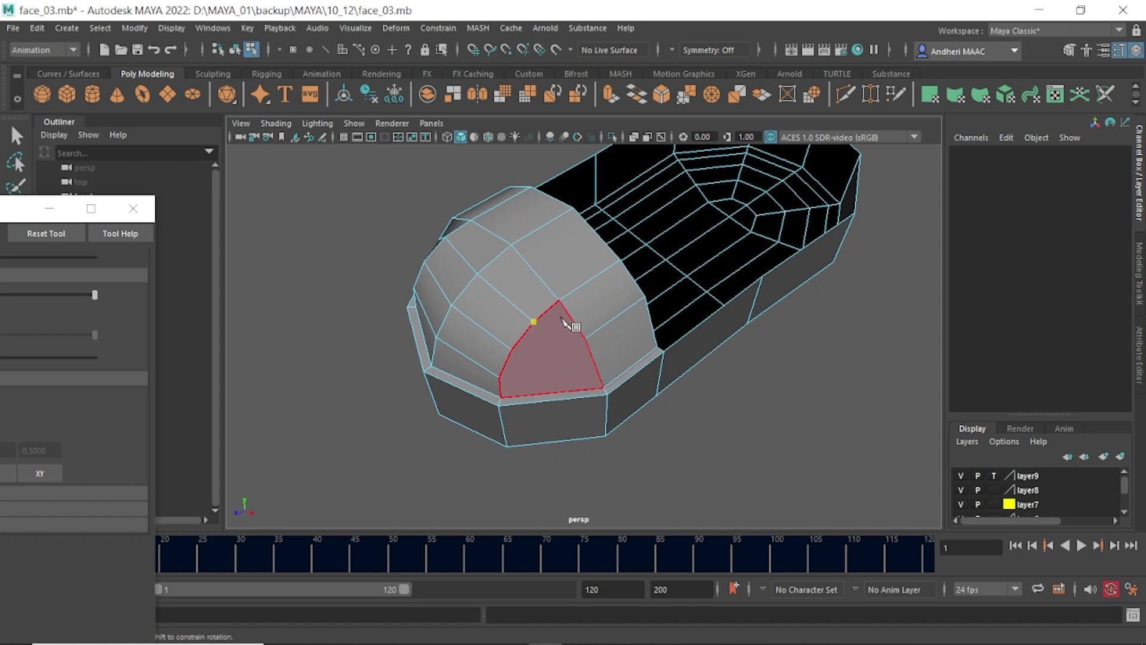
click(586, 339)
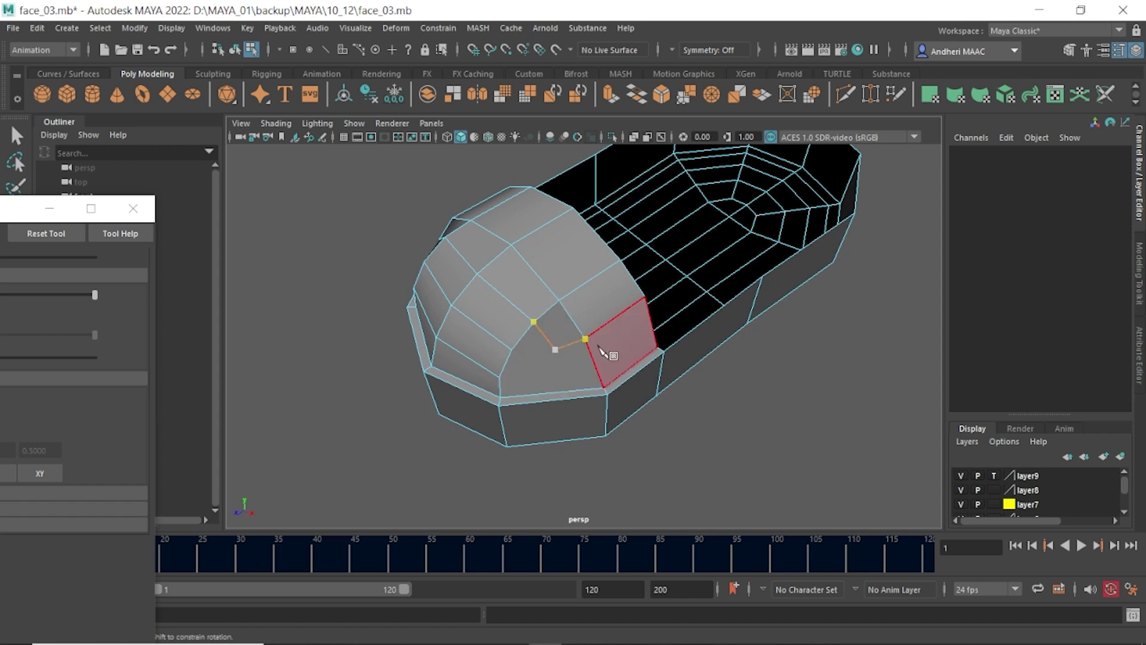
key(Return)
- Cut another edge inside the toe face to the adjacent edge
mouse_move(584, 346)
alt+mouse_down()
mouse_move(551, 366)
mouse_move(730, 351)
alt+mouse_up()
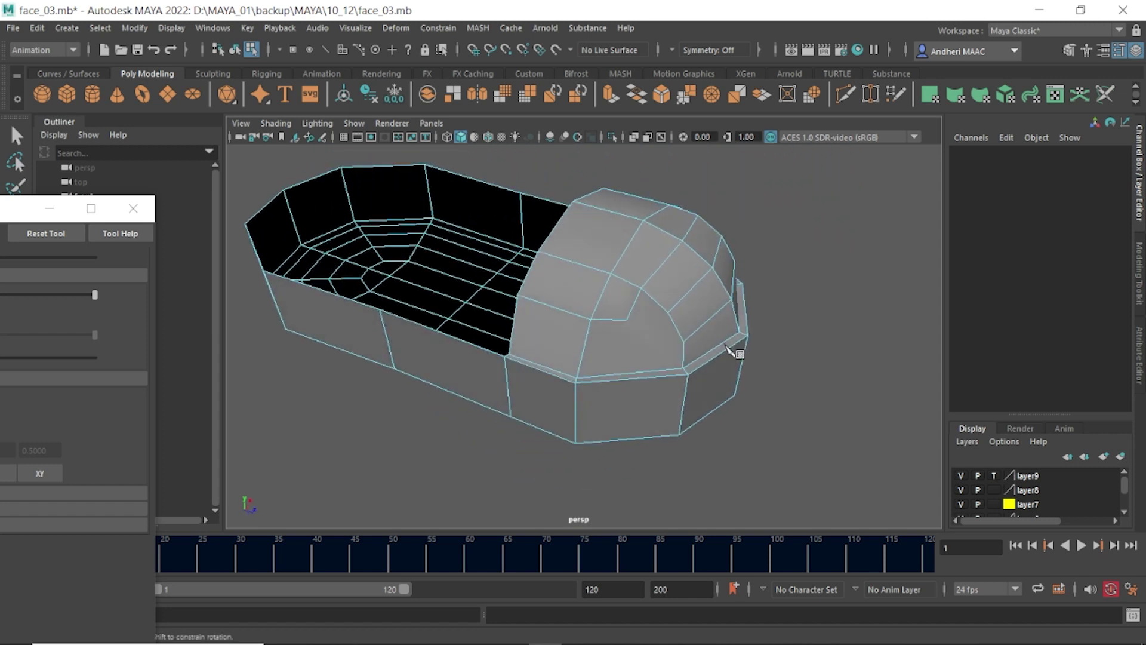
click(649, 340)
click(627, 319)
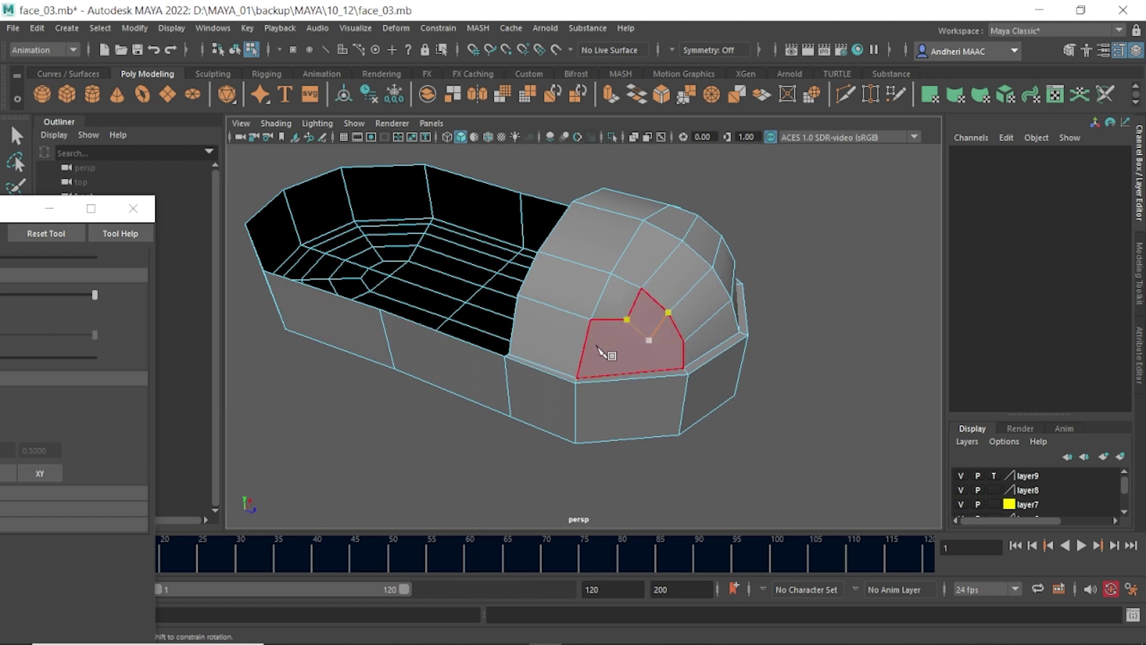
key(Return)
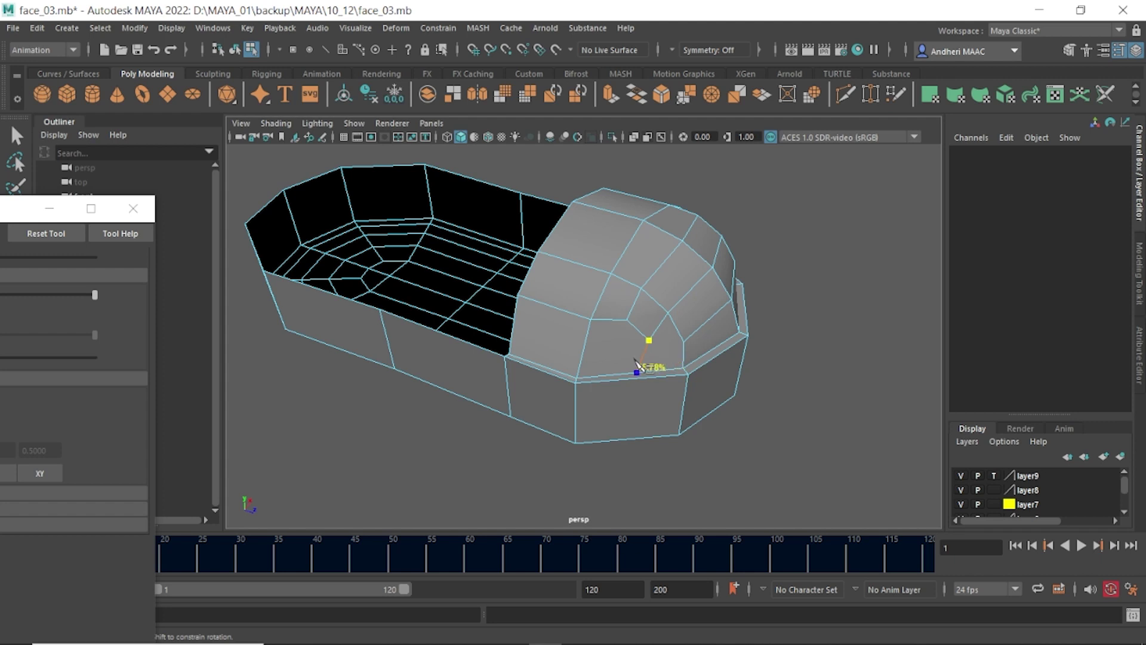
- Discard a mistaken cut and cut from the lower toe vertex to the upper edge
click(667, 374)
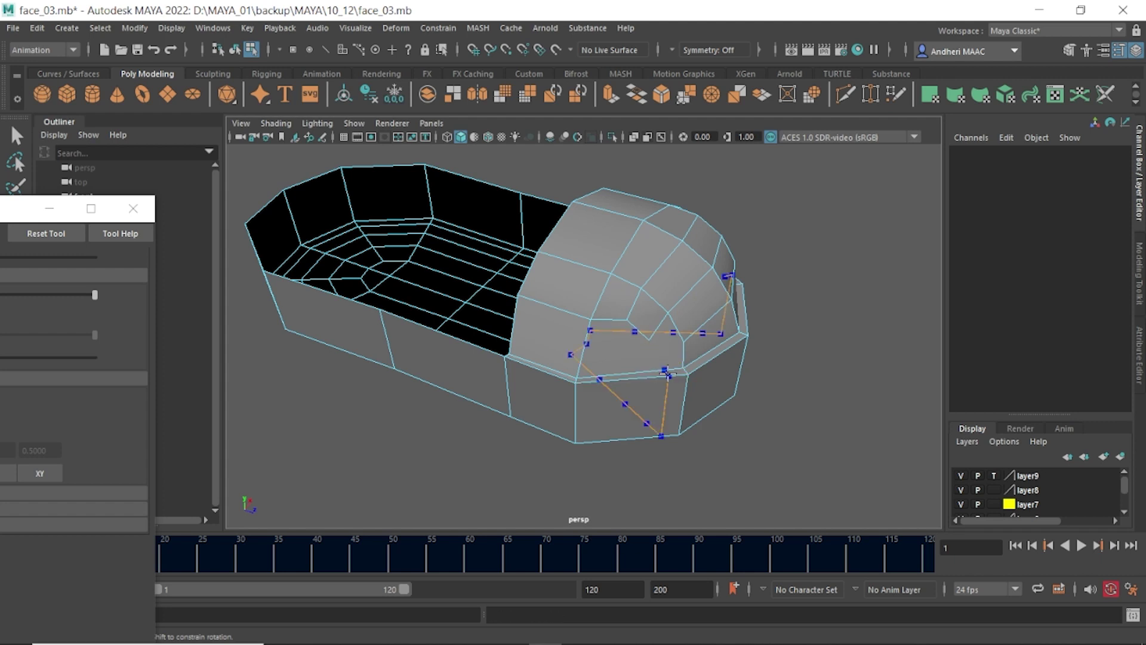
key(Escape)
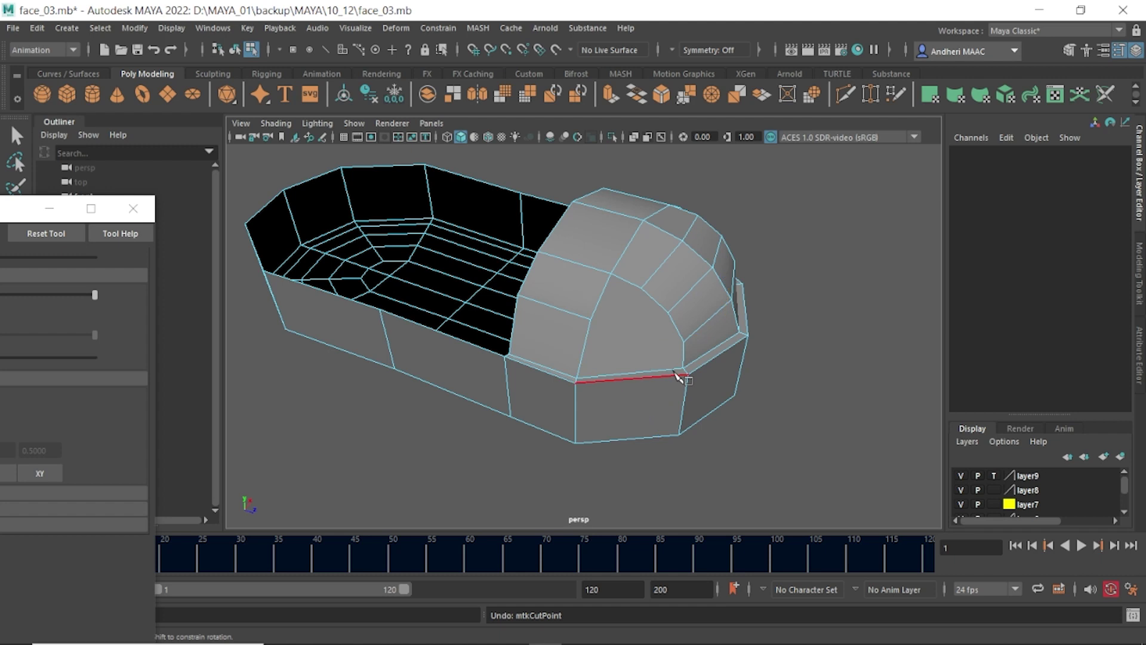
click(591, 319)
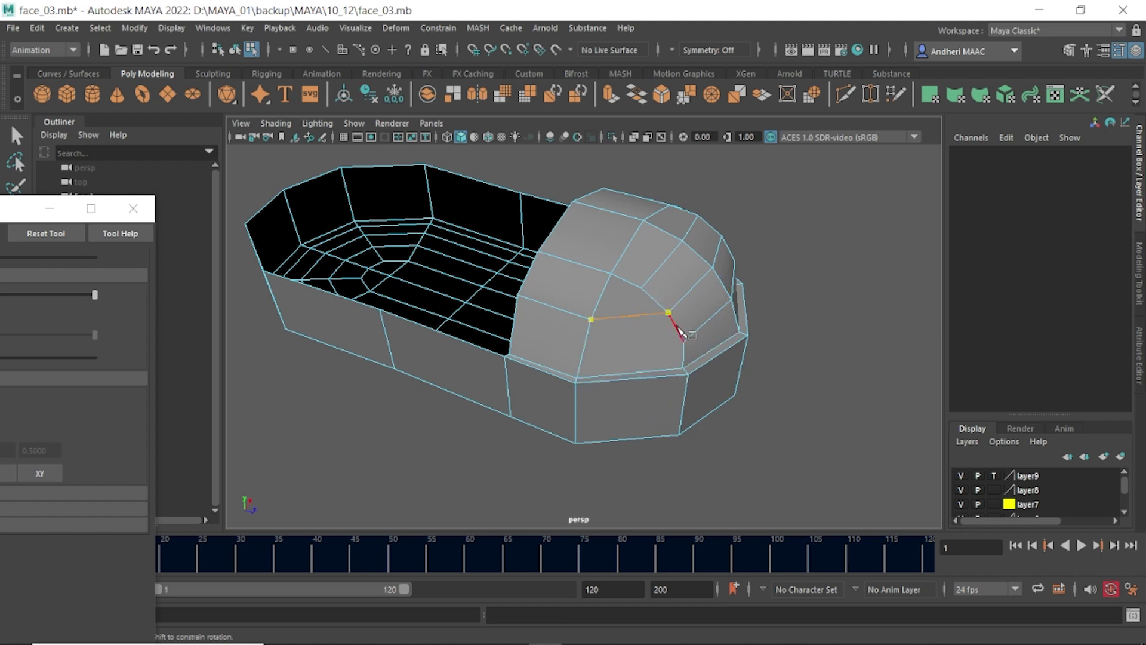
key(ctrl+z)
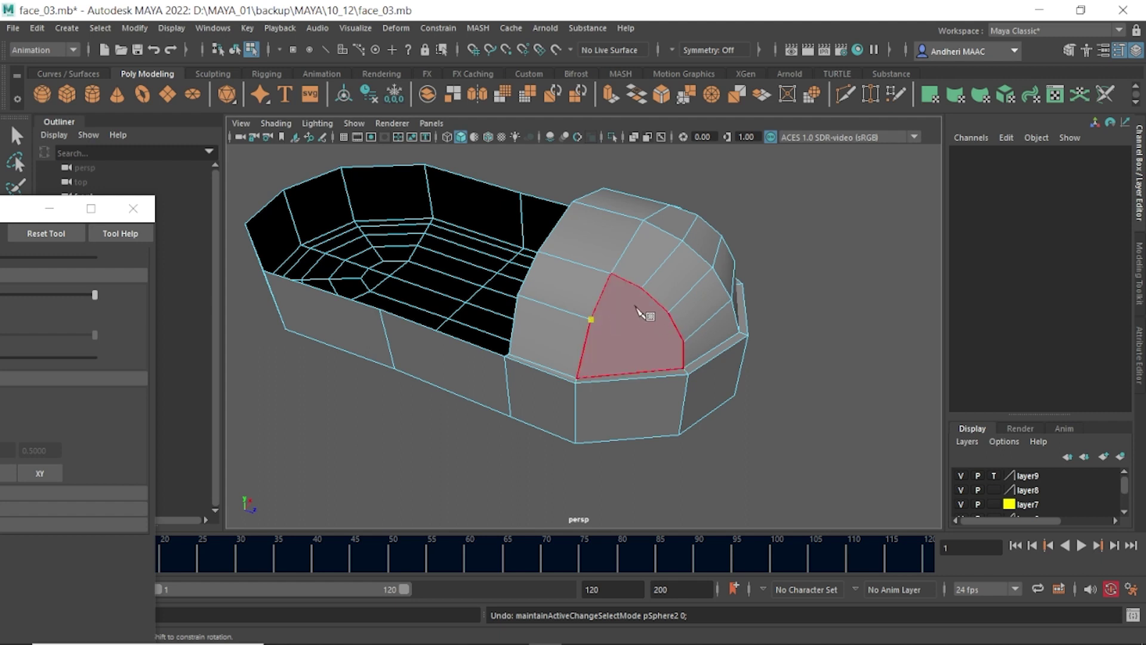
click(641, 289)
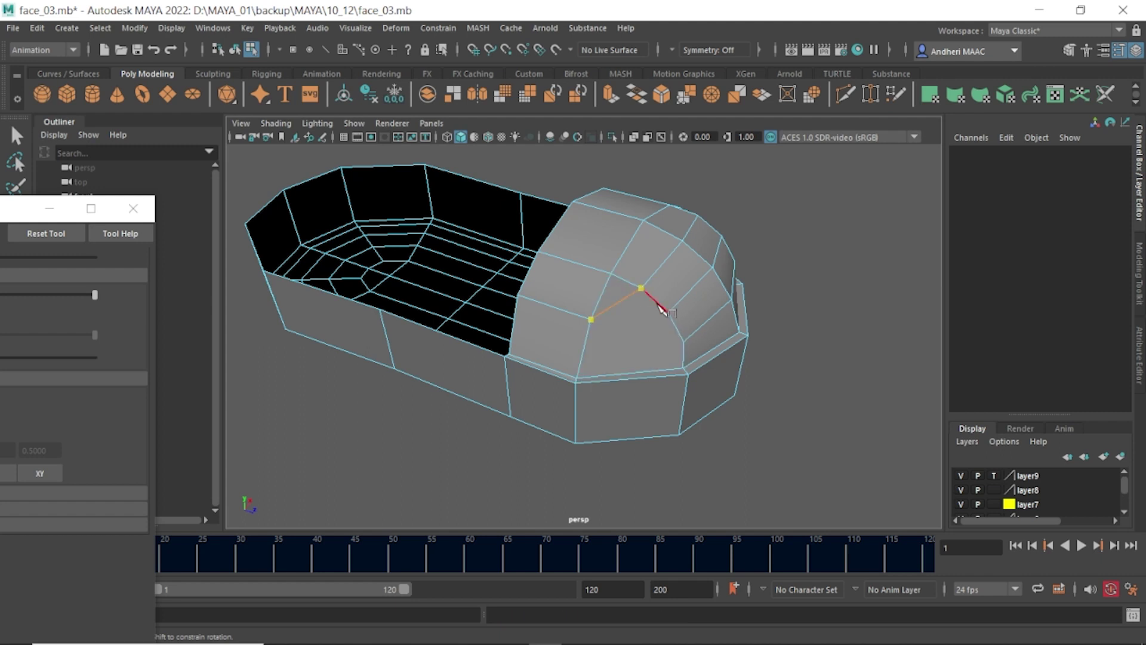
mouse_move(706, 289)
alt+mouse_down()
mouse_move(549, 320)
mouse_move(537, 297)
alt+mouse_up()
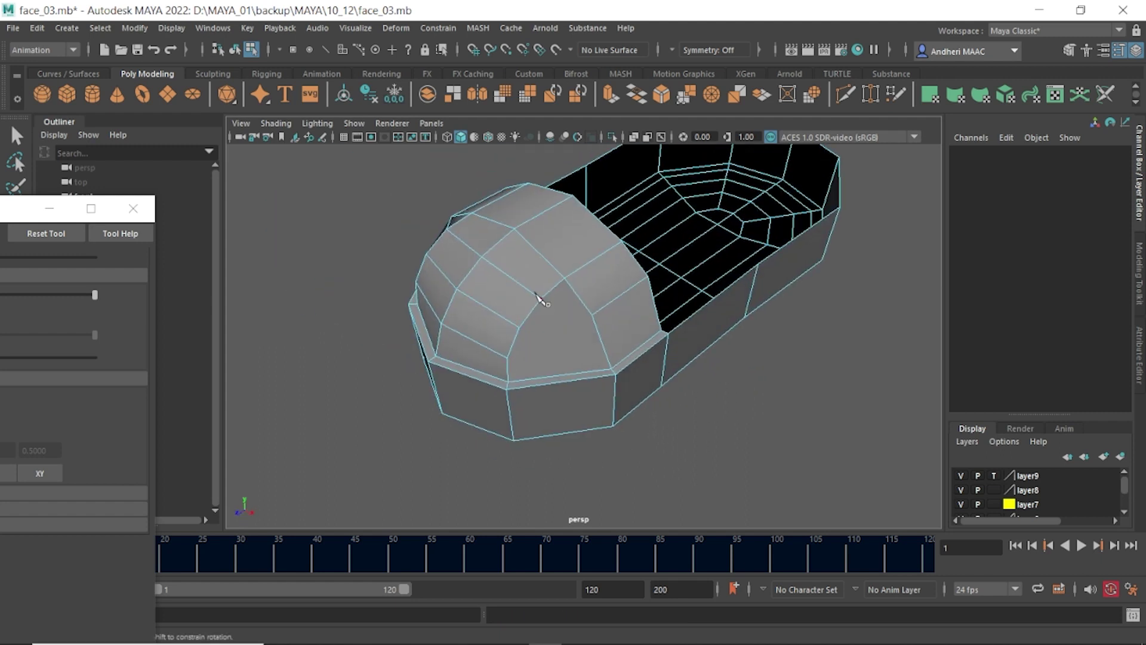
click(551, 304)
click(600, 338)
key(Return)
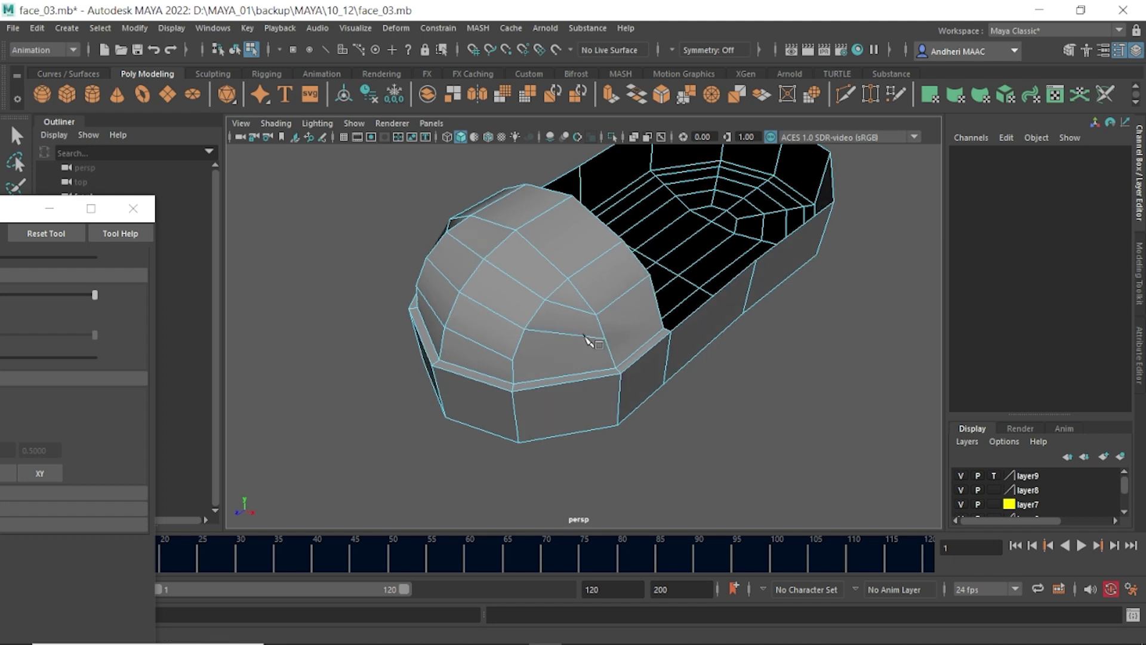
- Cut a long edge from the toe's side edge across the dome
alt+drag(595, 337, 520, 317)
click(477, 297)
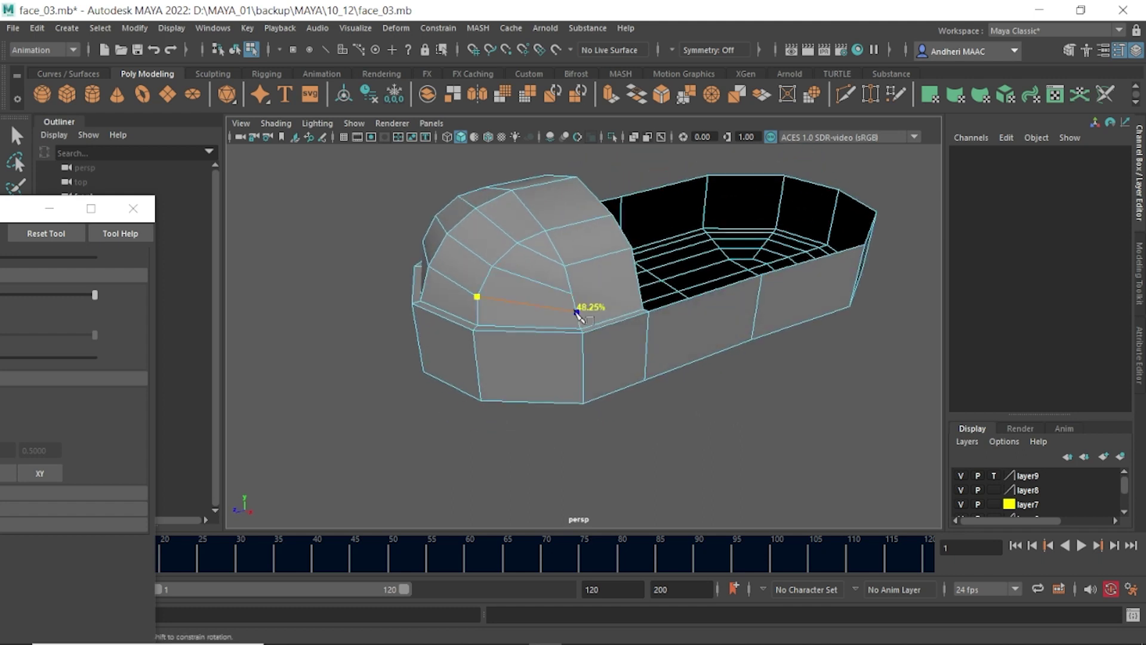
alt+drag(609, 297, 748, 288)
click(708, 247)
alt+drag(708, 247, 642, 289)
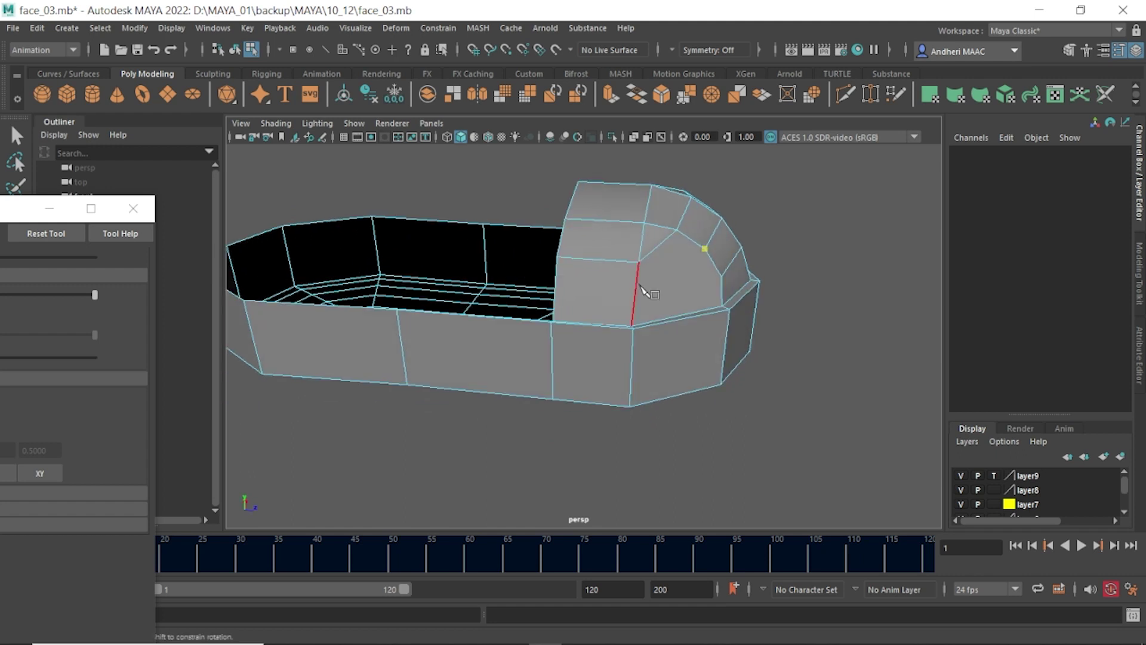
click(637, 286)
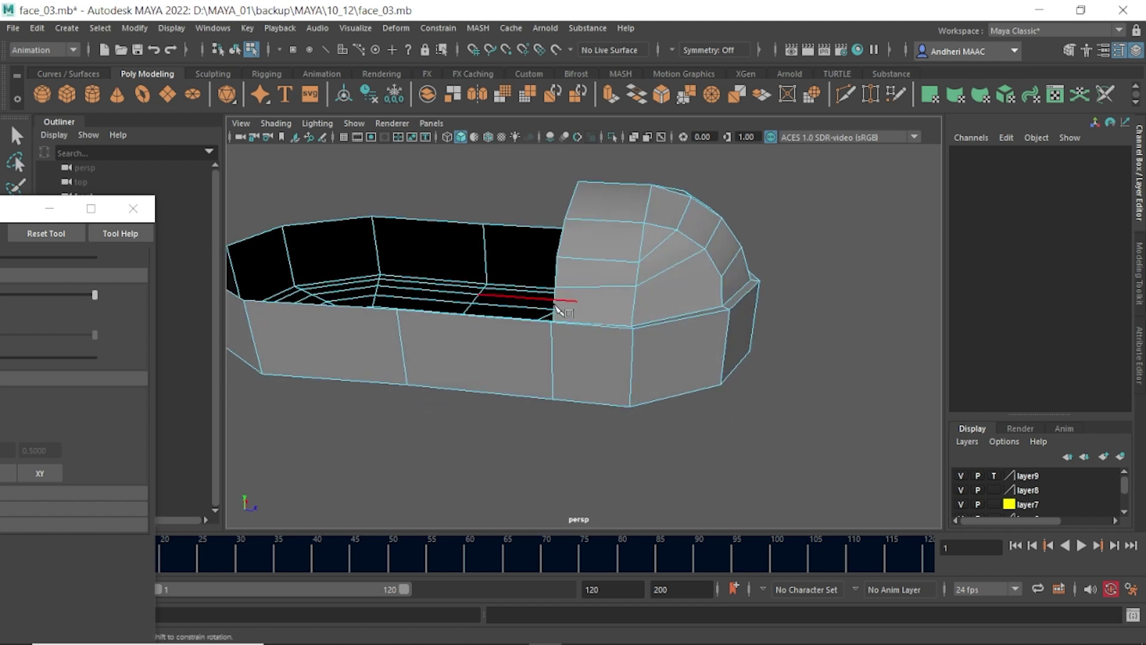
alt+drag(647, 307, 578, 310)
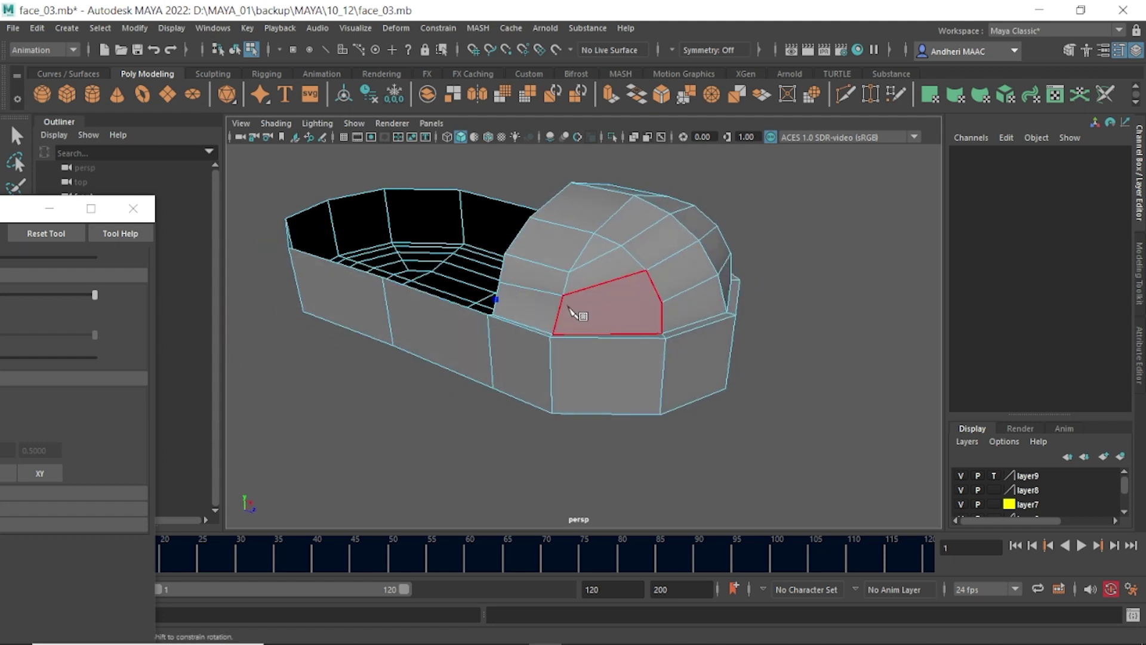
click(662, 305)
key(Return)
- Add a final three-point cut across the dome
mouse_move(687, 349)
alt+mouse_down()
mouse_move(597, 334)
mouse_move(589, 312)
mouse_move(639, 316)
alt+mouse_up()
click(710, 349)
click(570, 445)
click(567, 329)
key(Return)
- Apply Edit Edge Flow to the central edge loop on the toe's underside
key(w)
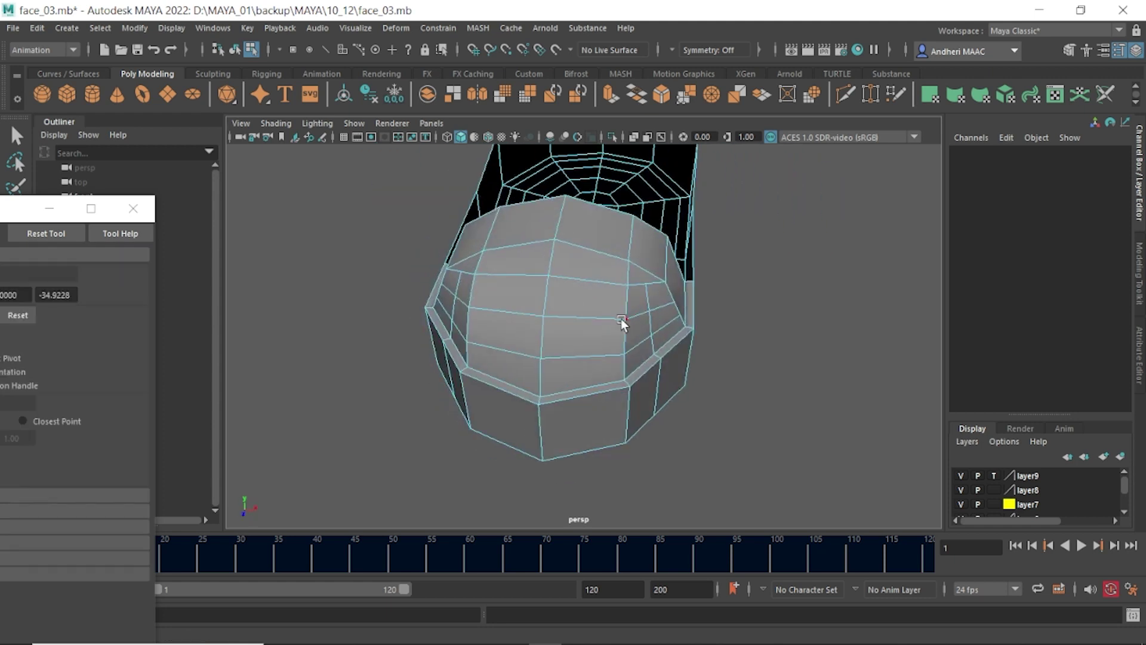
drag(514, 348, 519, 311)
scroll(540, 375, up, 5)
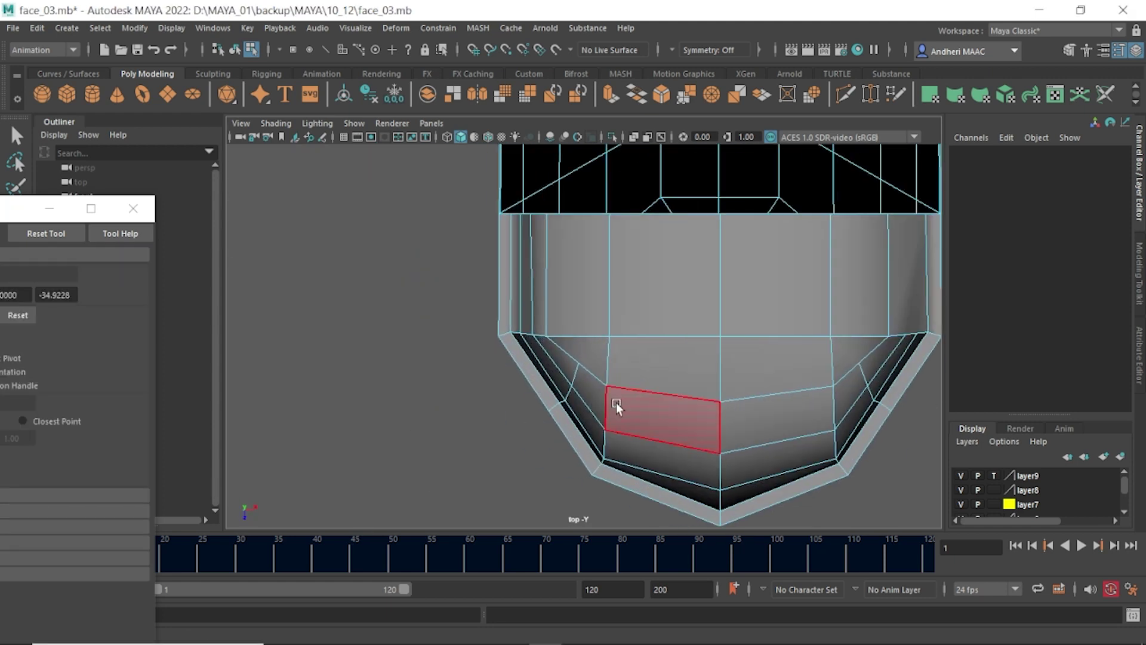
double_click(575, 379)
shift+right_drag(673, 364, 674, 514)
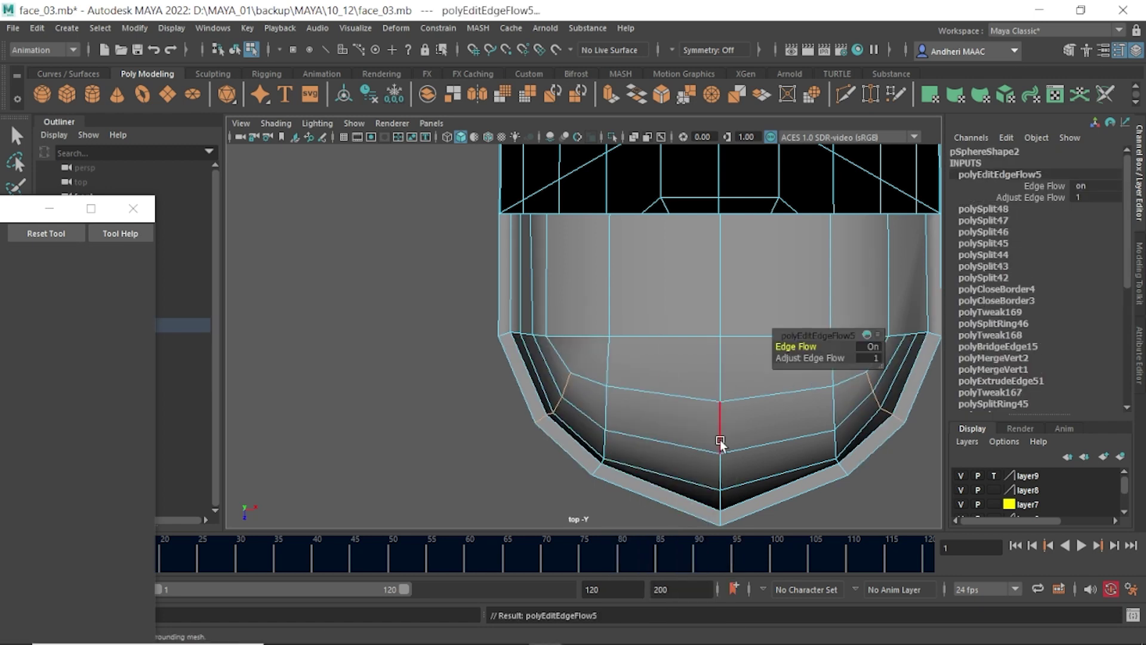
mouse_move(690, 468)
alt+mouse_down()
mouse_move(584, 397)
mouse_move(512, 392)
alt+mouse_up()
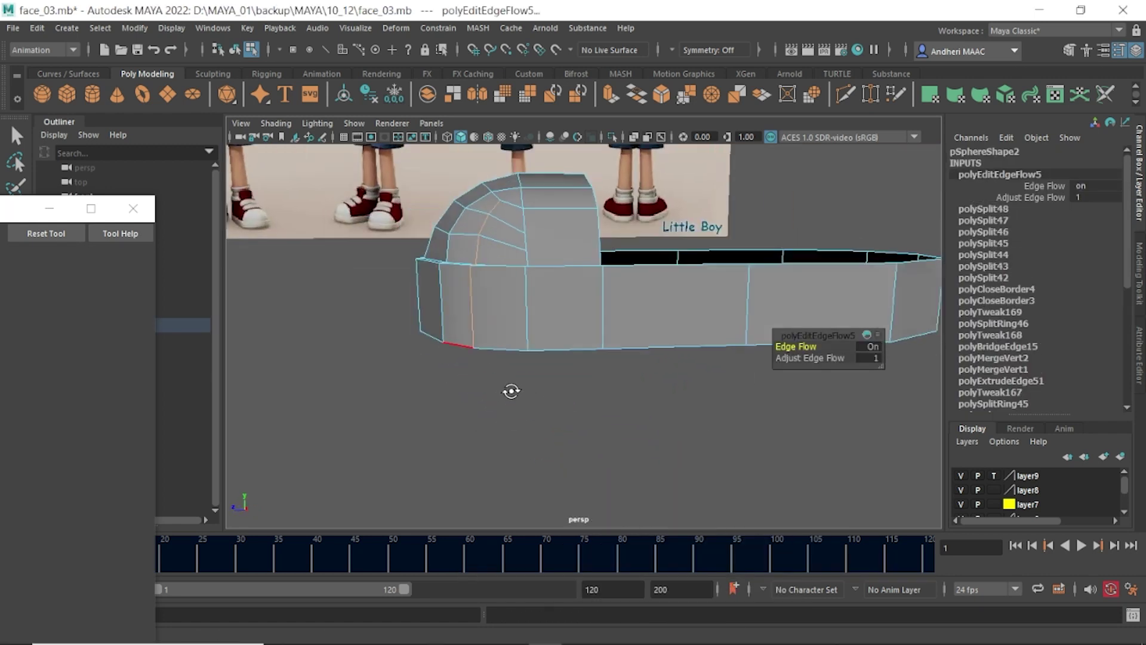
- Return to object mode and start a new Multi-Cut on the toe cap
key(F8)
mouse_move(538, 351)
alt+mouse_down()
mouse_move(494, 352)
mouse_move(580, 342)
mouse_move(592, 363)
alt+mouse_up()
mouse_move(582, 338)
shift+right_down()
mouse_move(533, 334)
mouse_move(503, 250)
shift+right_up()
click(560, 363)
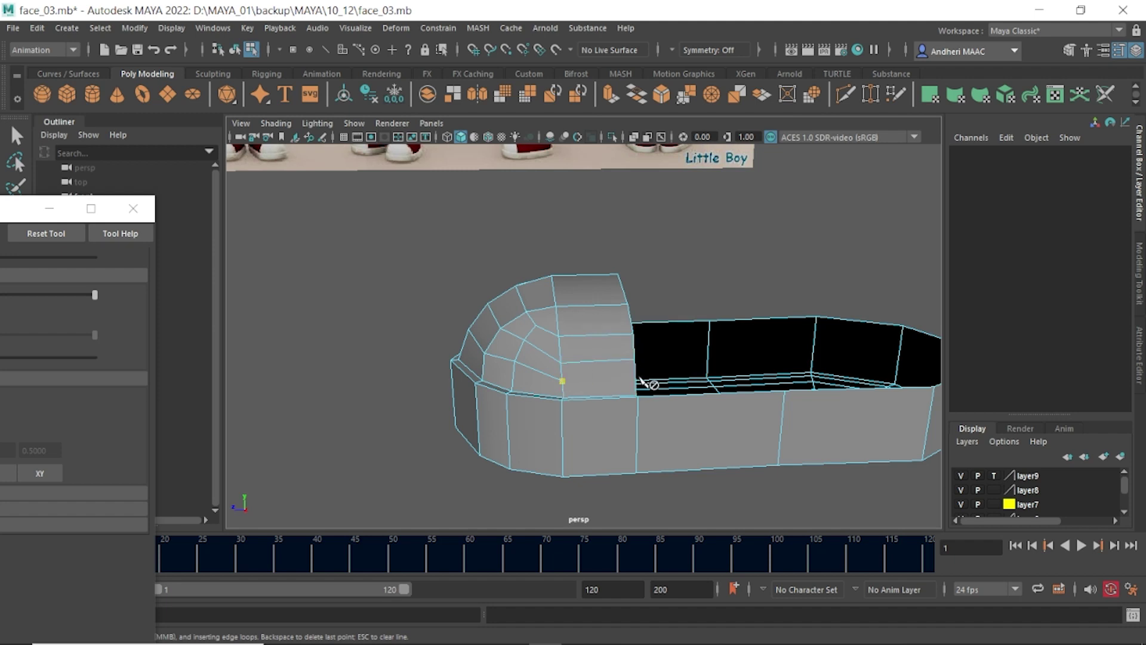
- Raise a toe cap edge slightly on Y from a low side-on view
alt+drag(634, 378, 622, 365)
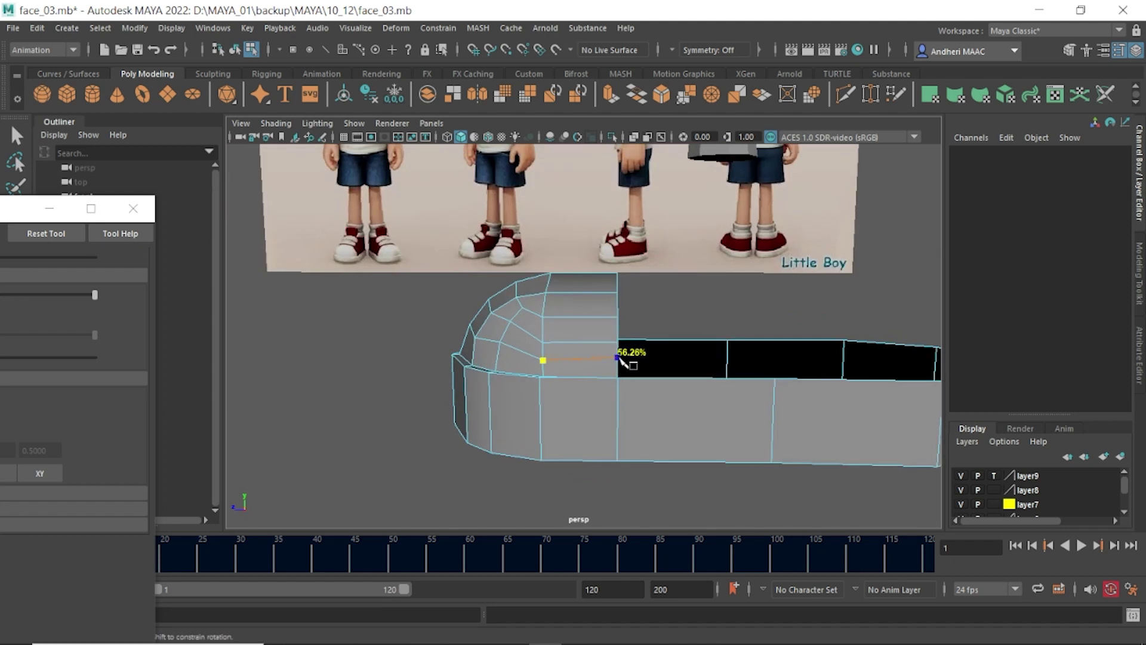
key(w)
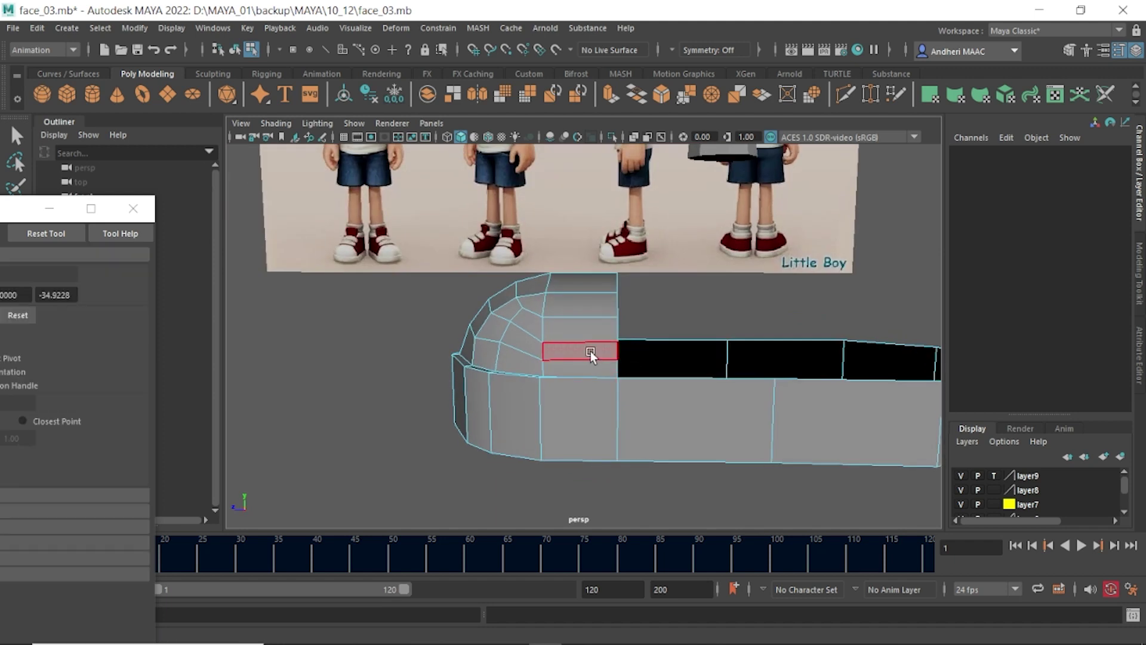
click(582, 348)
ctrl+click(560, 346)
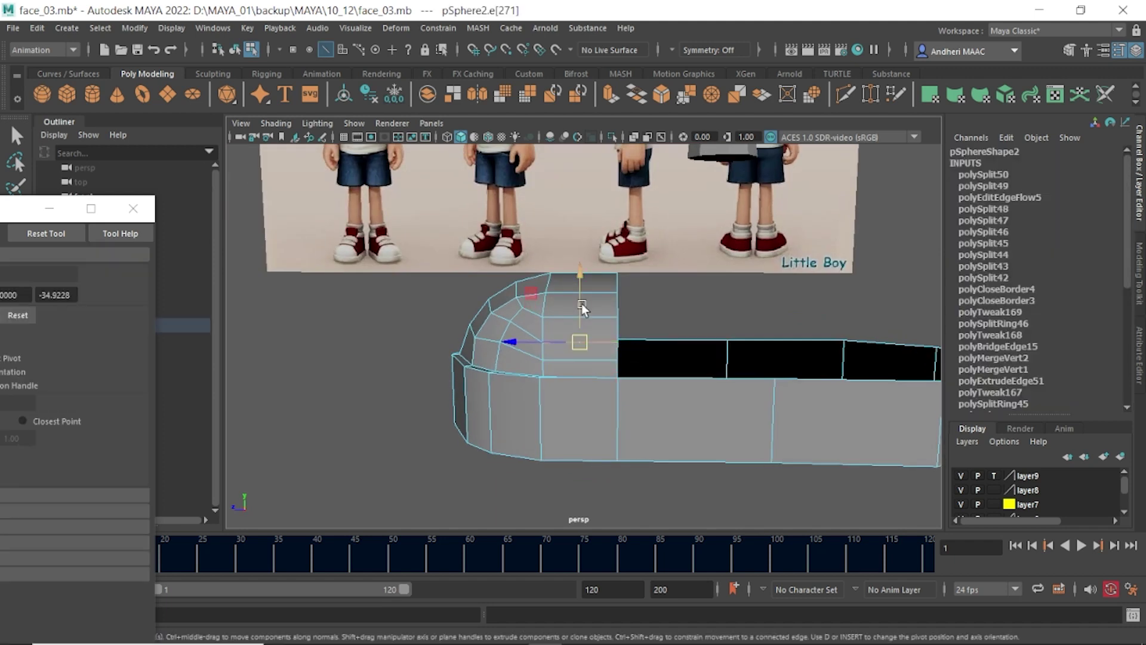
drag(581, 303, 581, 283)
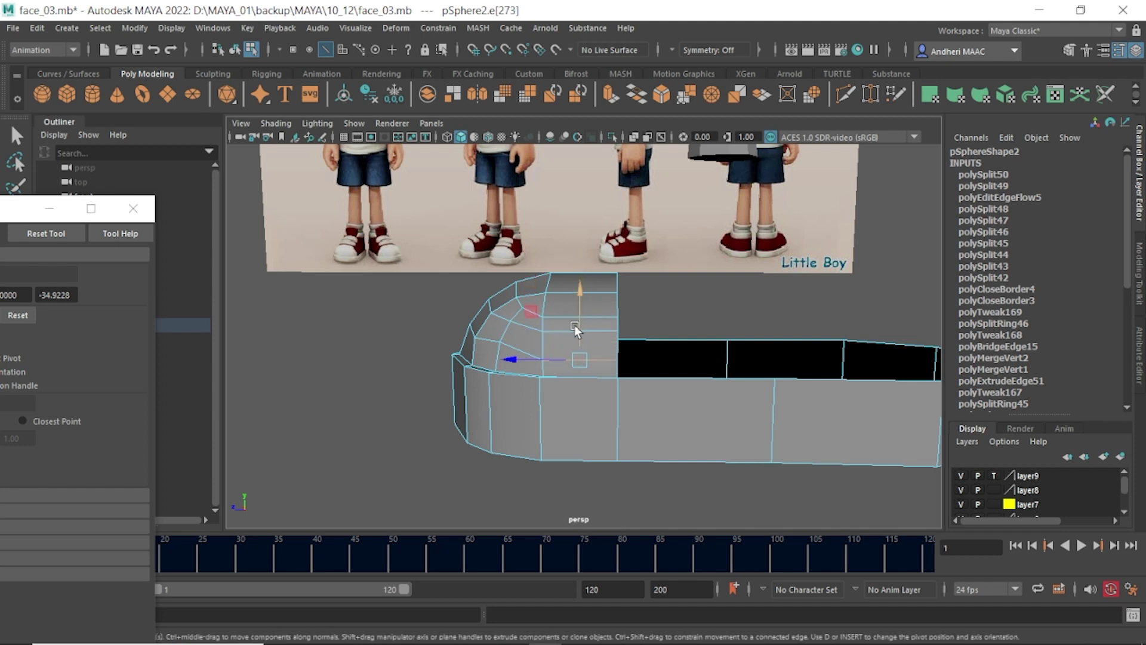
- Lower a vertex on the toe cap's rounded front to smooth the curve
key(F9)
click(501, 339)
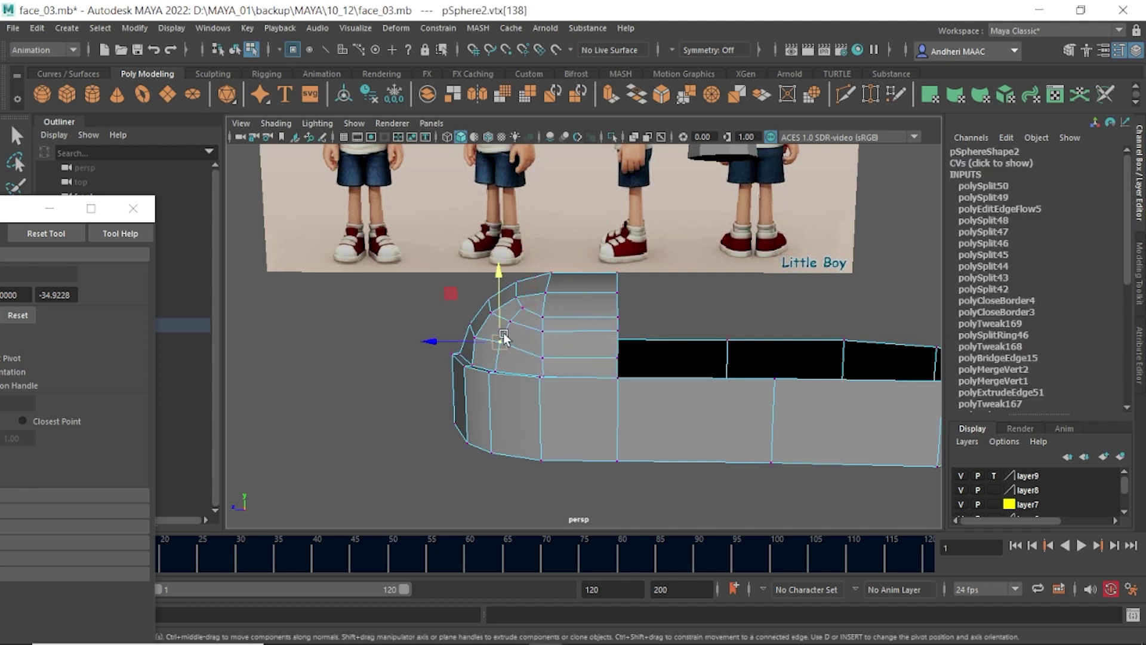
mouse_move(507, 270)
mouse_down()
mouse_move(555, 376)
mouse_move(593, 294)
mouse_up()
click(511, 299)
- Compare the shoe mesh against the side -X reference shoe
key(F8)
key(space)
scroll(593, 294, up, 5)
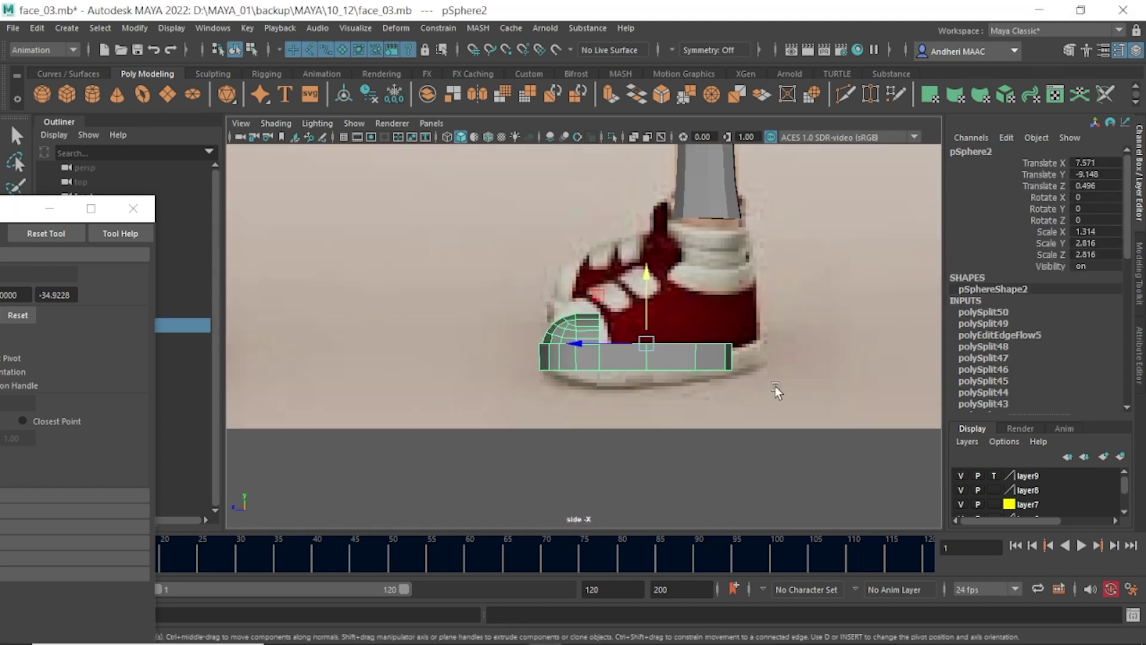
alt+middle_drag(775, 386, 415, 321)
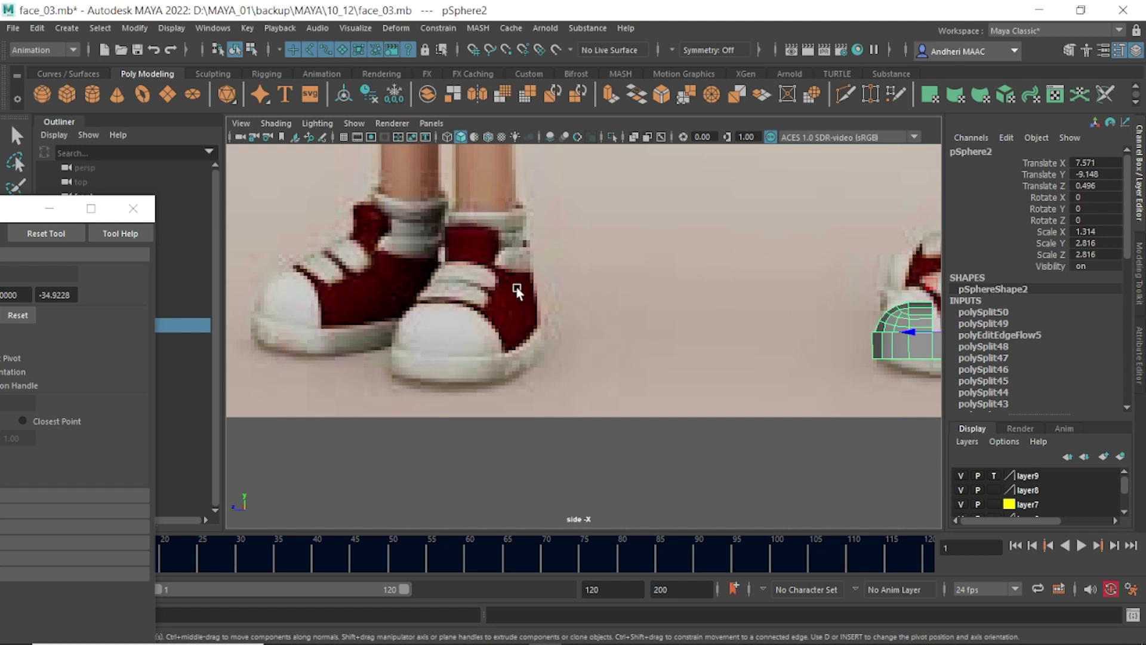
key(space)
- Extrude the toe cap's top rear edge in the perspective view
mouse_move(560, 328)
mouse_down()
mouse_move(630, 337)
mouse_move(478, 374)
mouse_move(545, 397)
mouse_move(575, 328)
mouse_up()
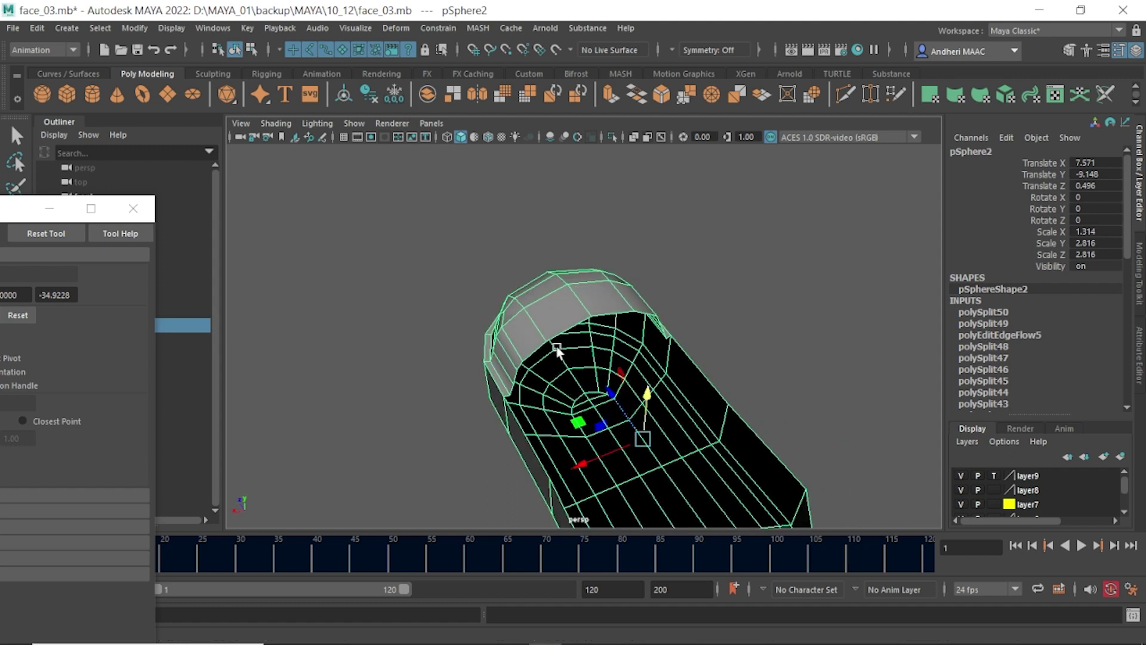
mouse_move(630, 318)
alt+mouse_down()
mouse_move(558, 341)
mouse_move(663, 321)
alt+mouse_up()
key(F10)
click(614, 322)
shift+right_drag(640, 323, 664, 357)
- Extrude the toe cap edge four times into a narrow strip
key(w)
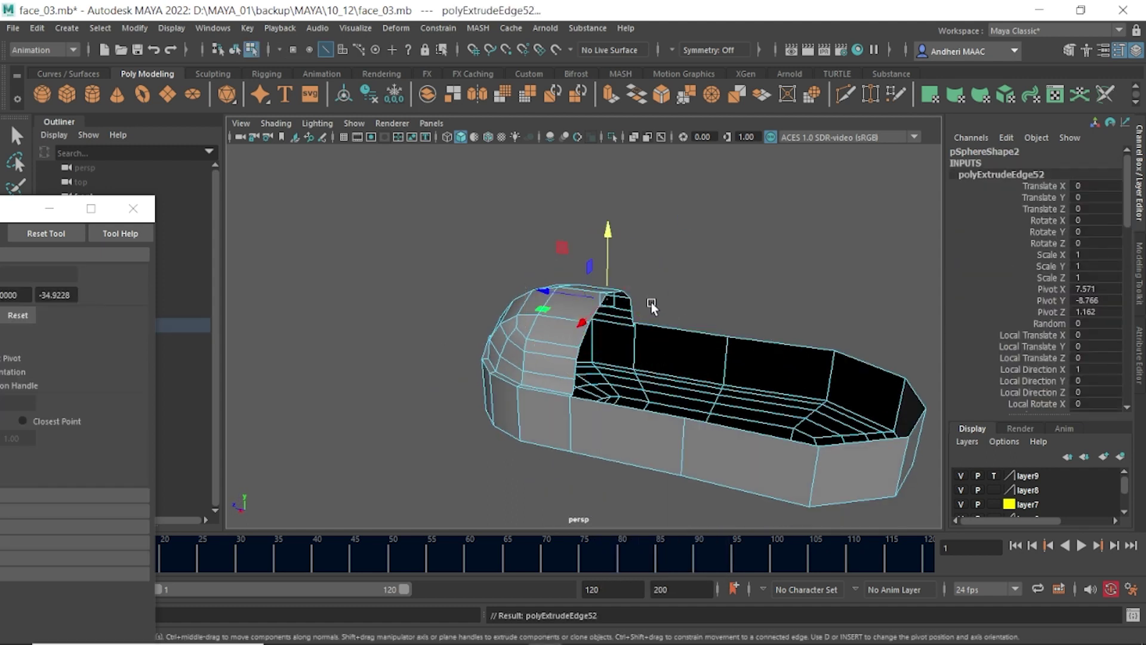
alt+drag(609, 245, 639, 299)
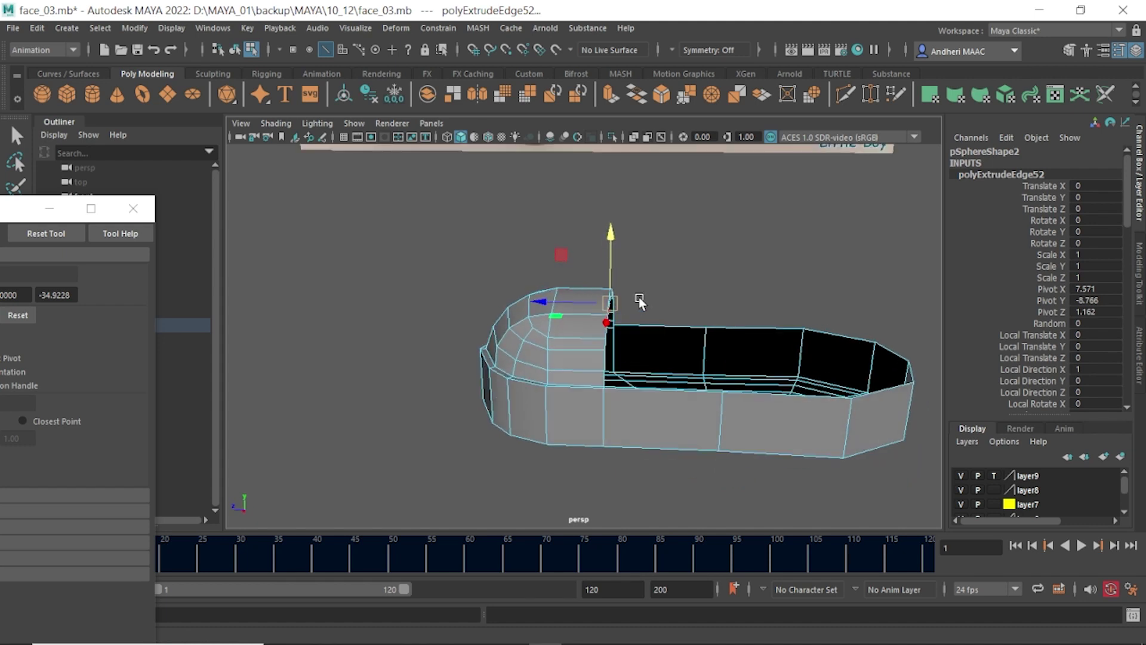
click(651, 325)
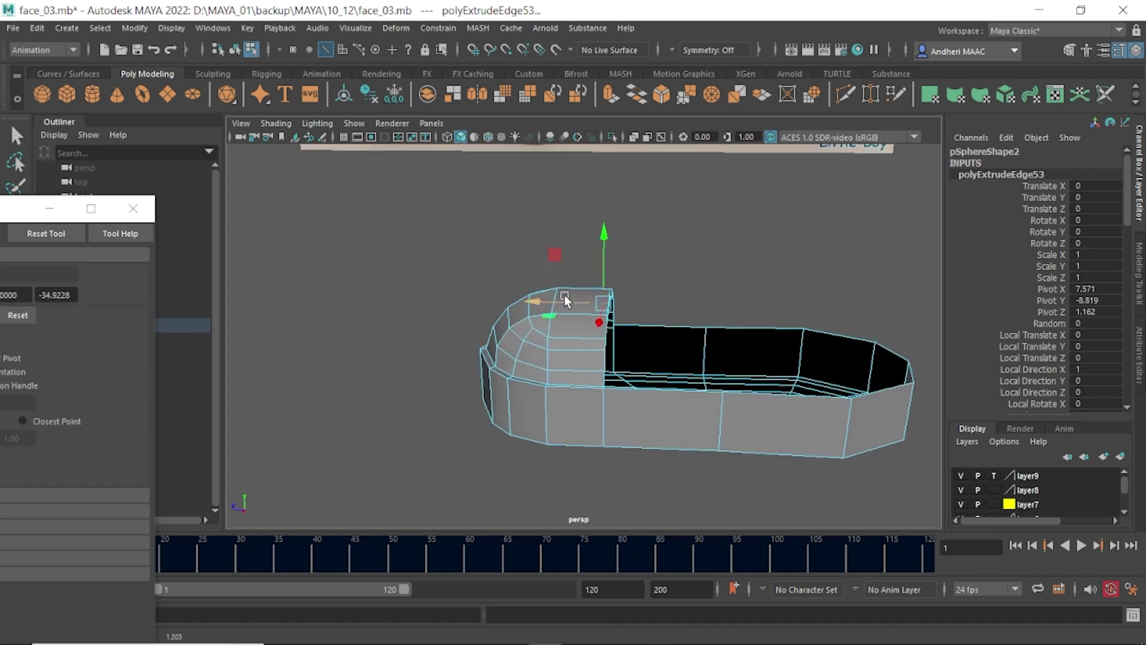
shift+right_click(568, 295)
click(568, 335)
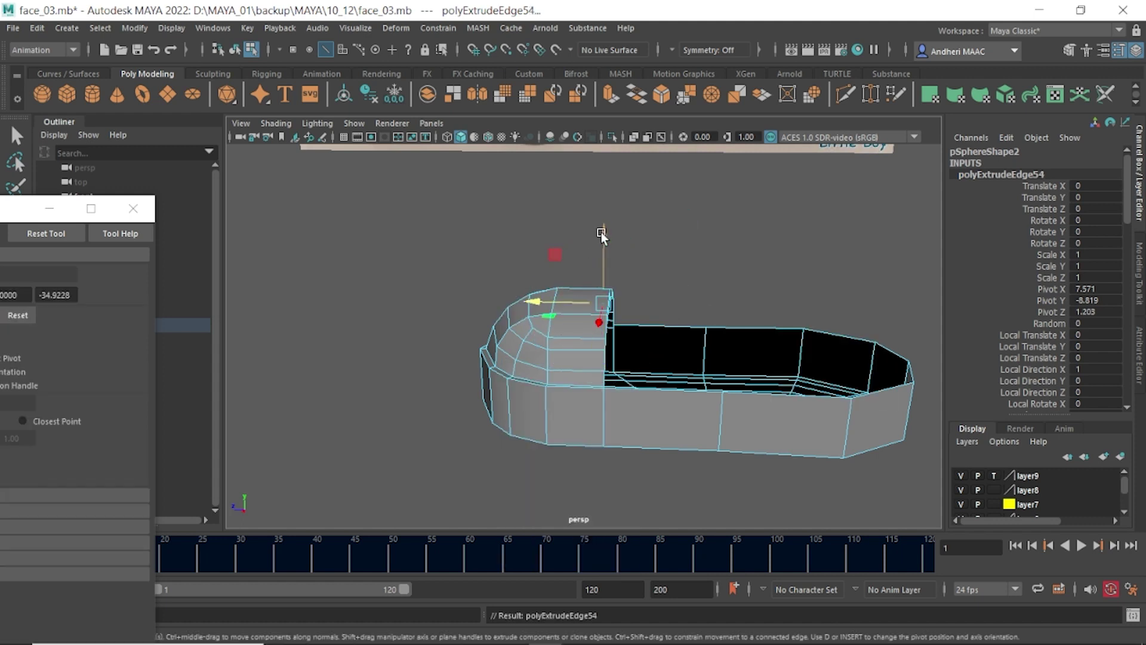
shift+right_click(592, 268)
click(594, 307)
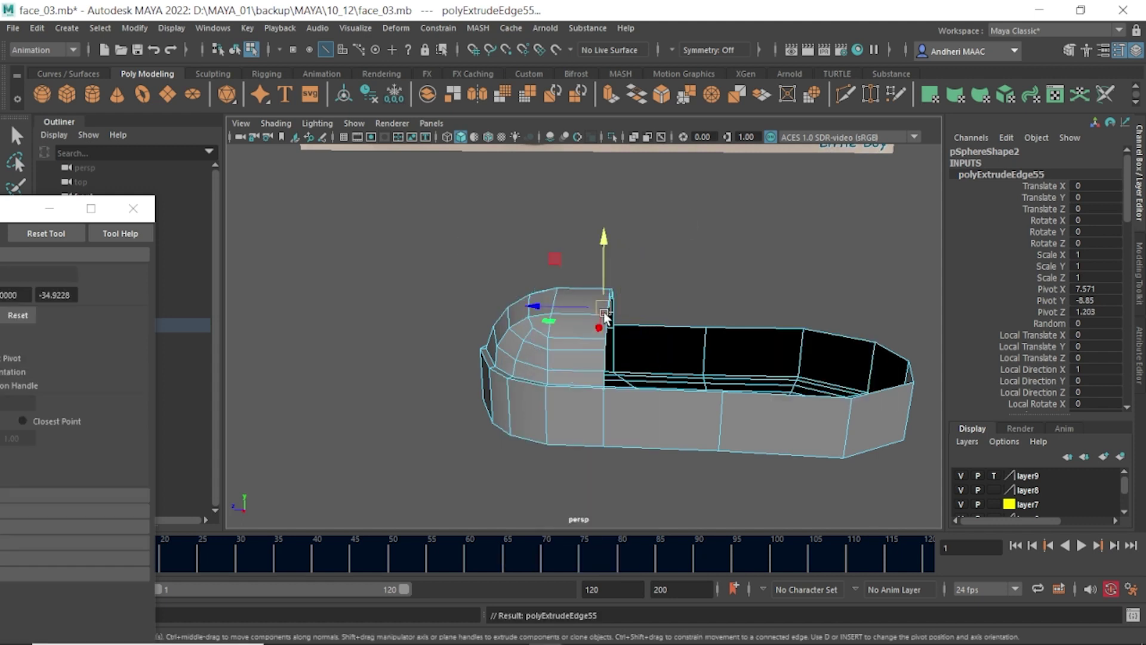
- In side view, soft-select the strip's base vertices and raise them
drag(534, 309, 789, 328)
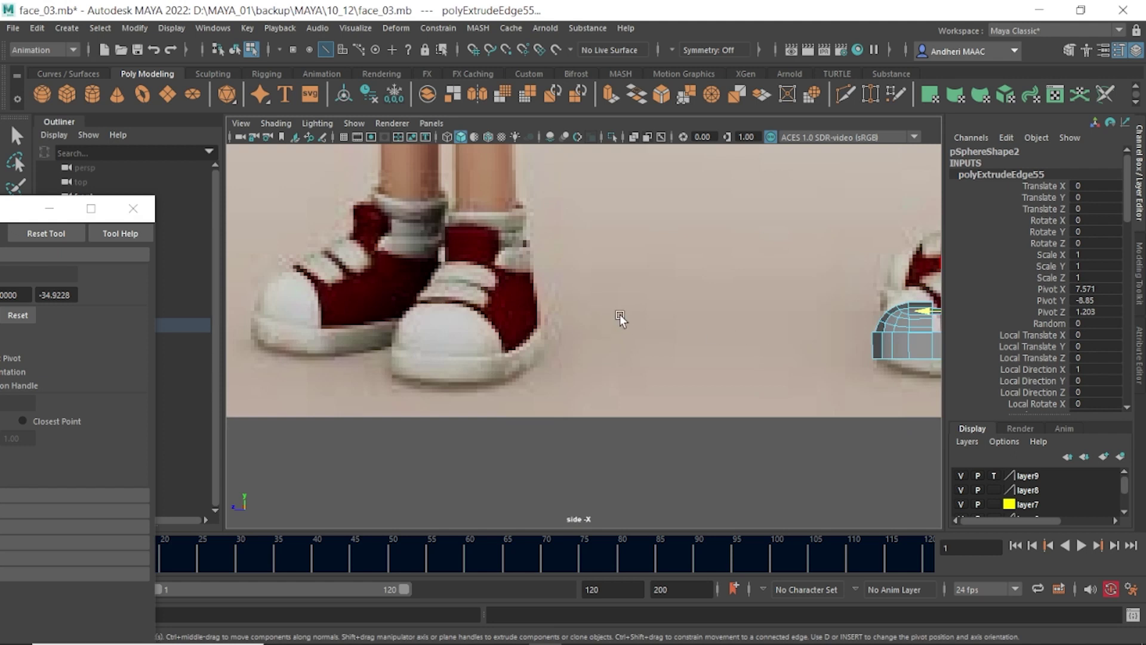
alt+middle_drag(620, 314, 598, 341)
scroll(647, 368, up, 3)
scroll(657, 358, up, 2)
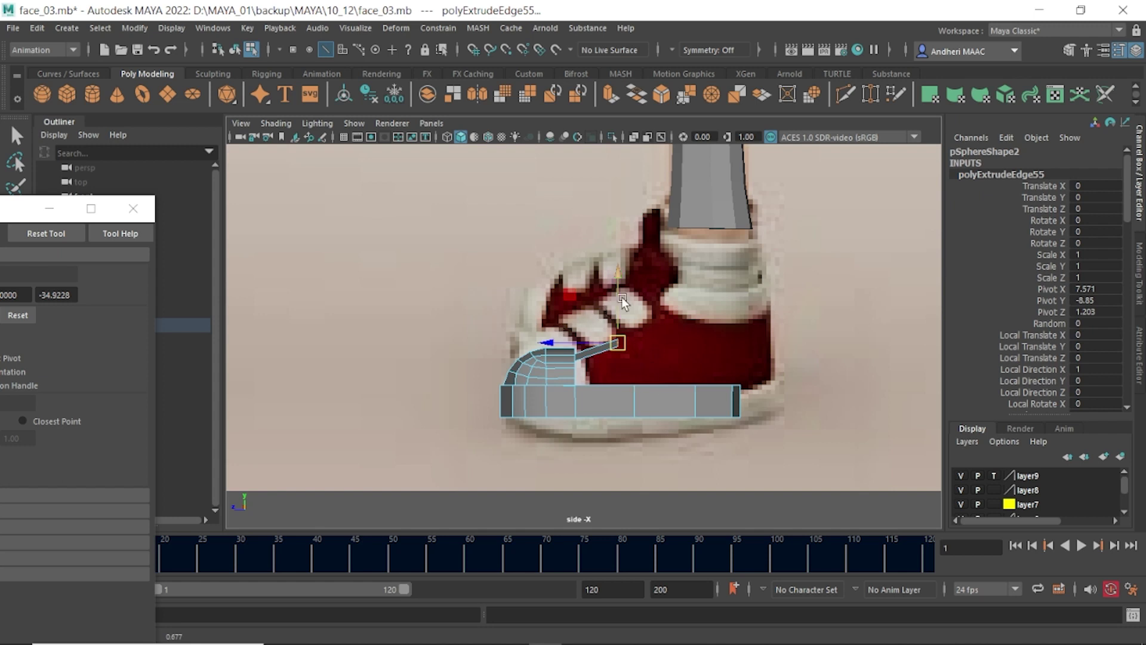
scroll(594, 359, up, 2)
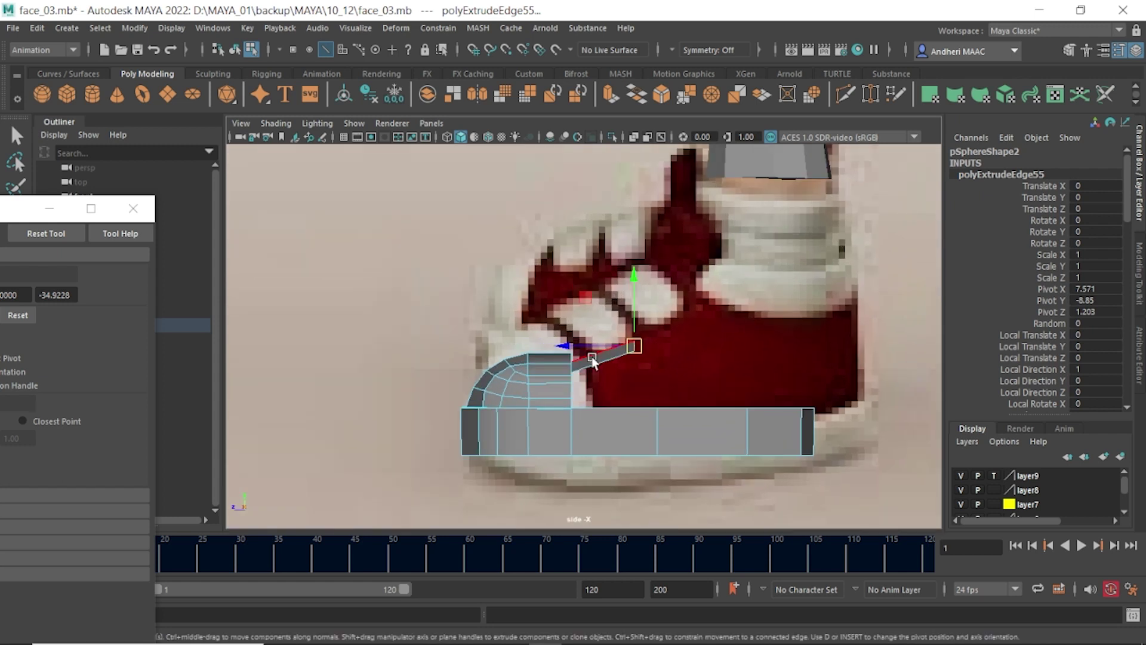
key(F9)
scroll(596, 375, up, 2)
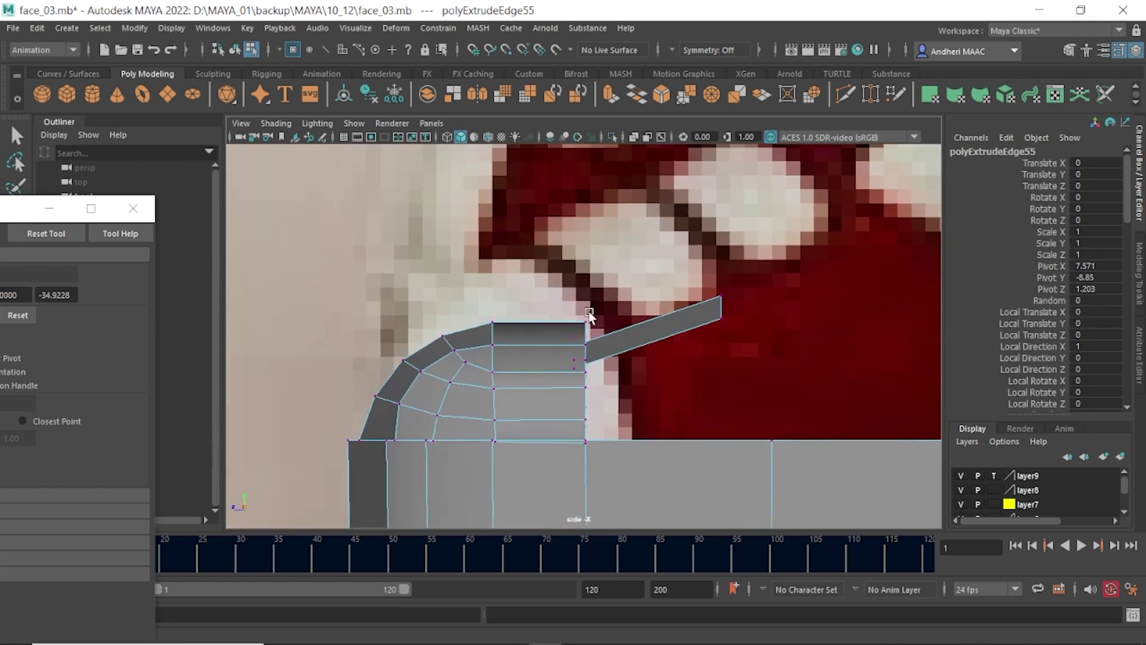
scroll(588, 361, up, 2)
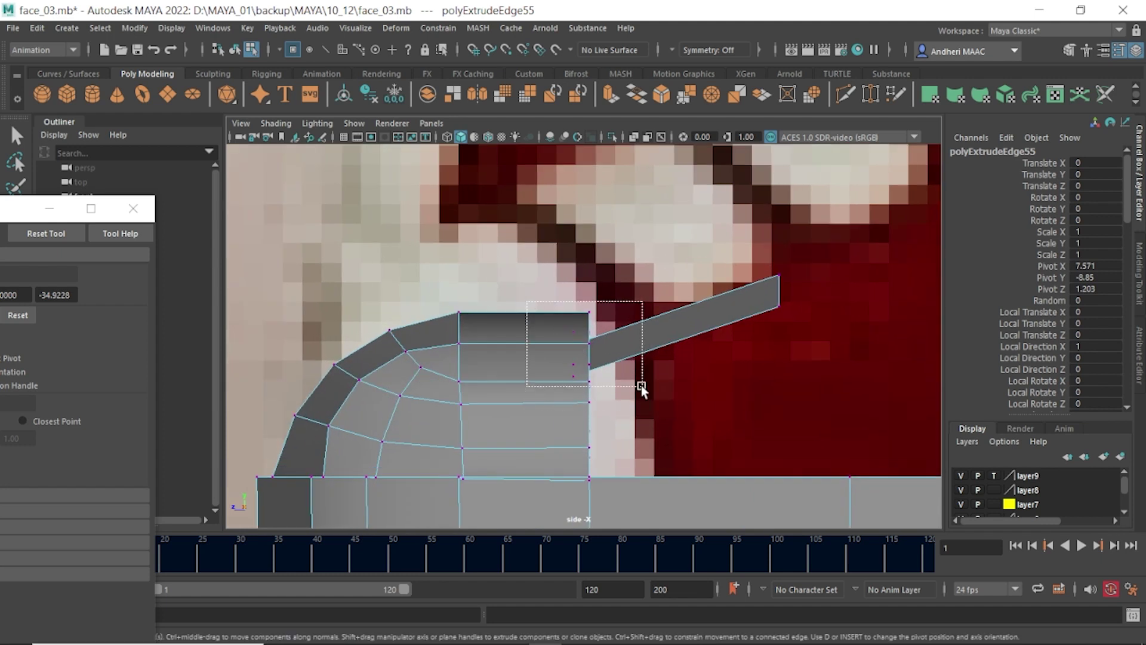
drag(628, 389, 645, 389)
key(b)
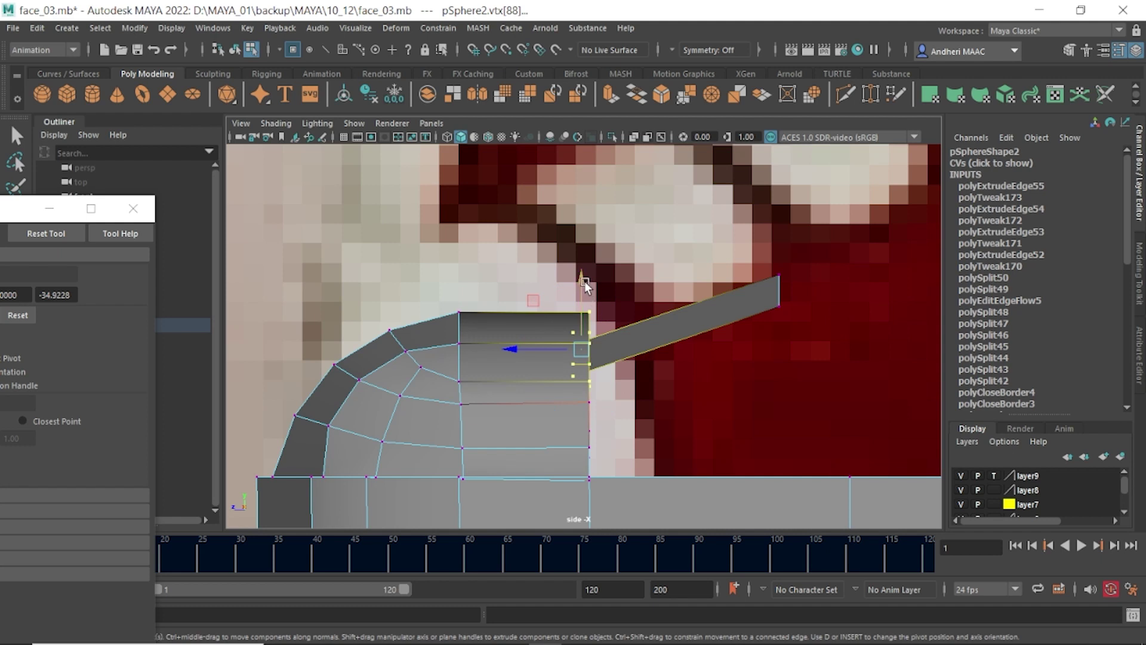
drag(584, 285, 585, 257)
- Move the strip's tip vertices along the reference onto the tongue, undoing a stray extrude
drag(743, 274, 797, 339)
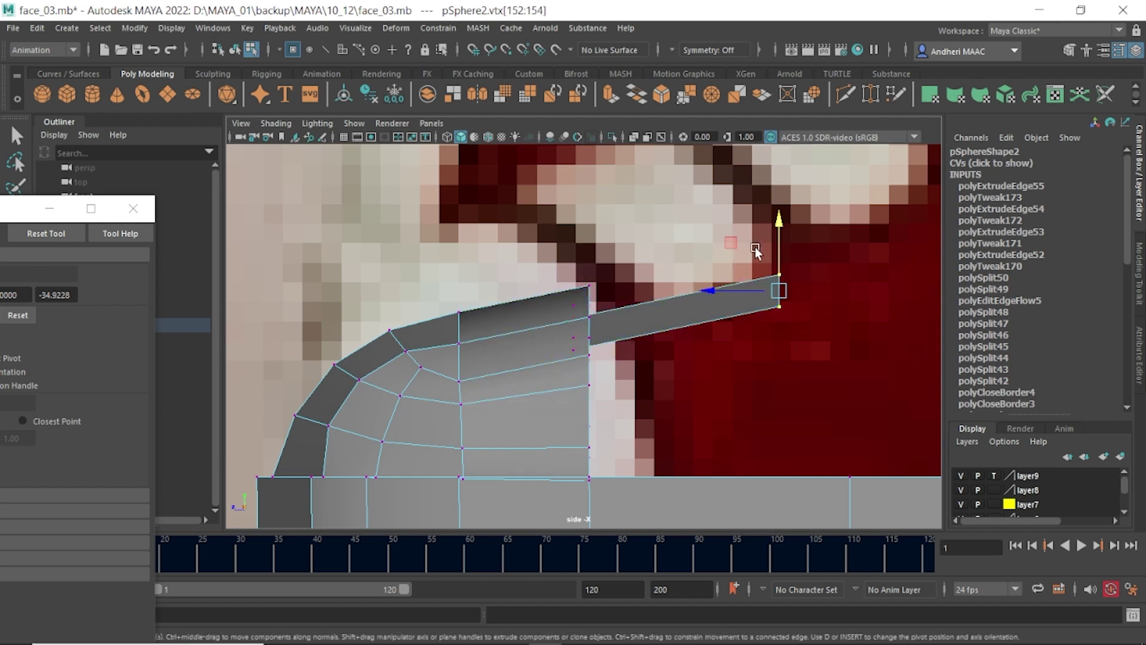
drag(776, 290, 670, 281)
key(f)
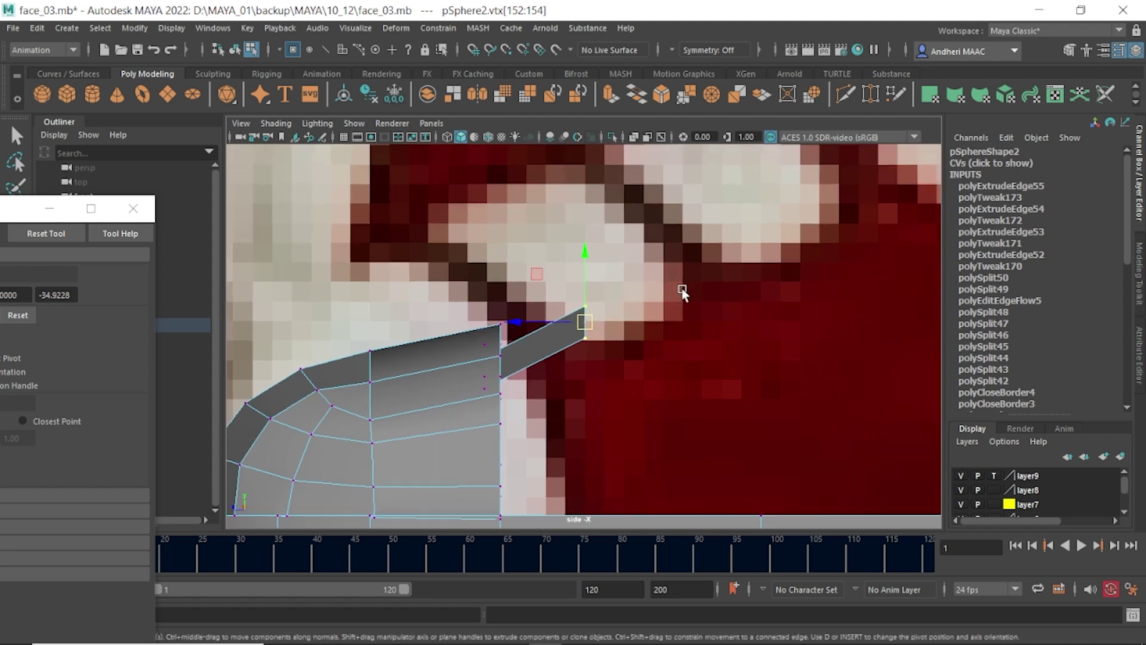
scroll(682, 292, down, 5)
shift+right_drag(651, 308, 653, 349)
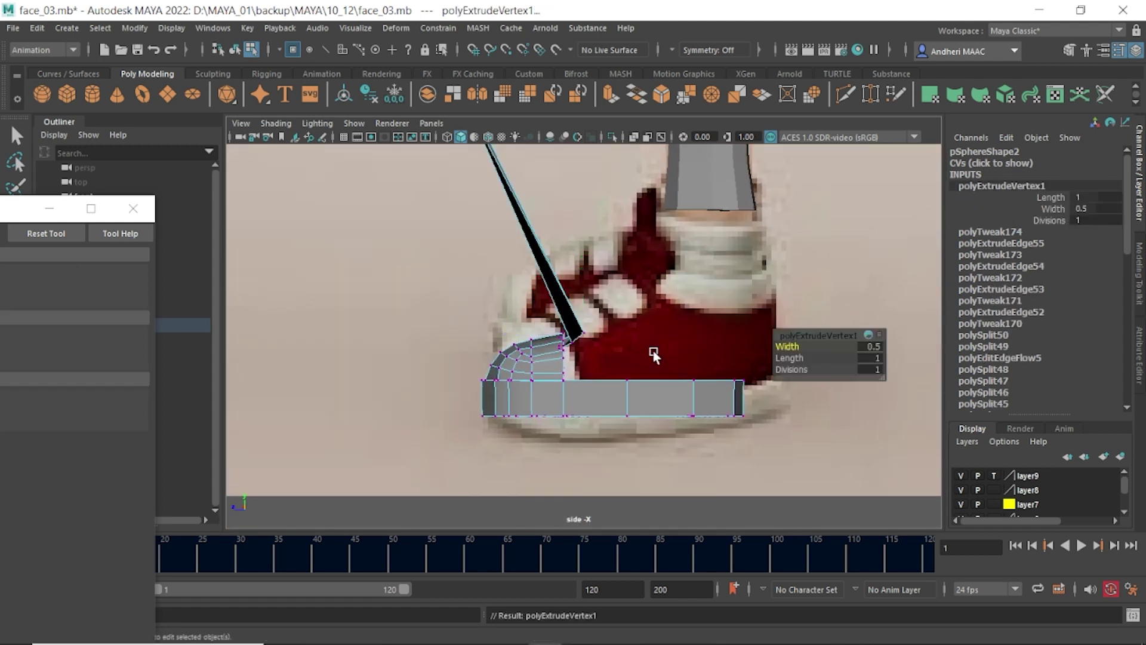
key(ctrl+z)
key(ctrl+z)
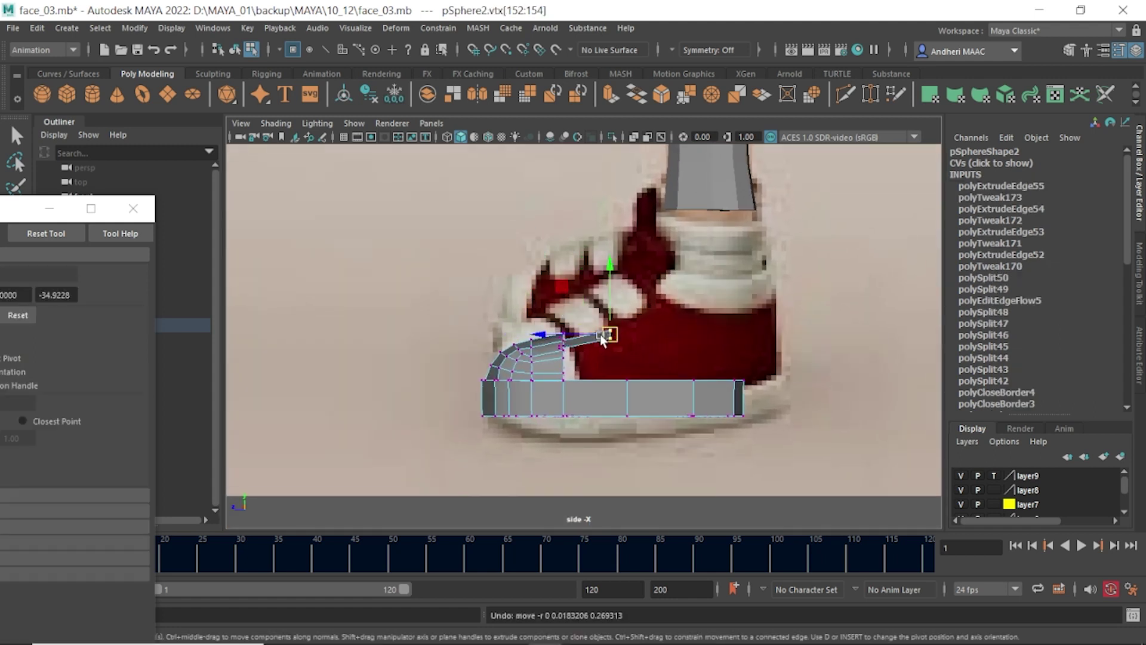
drag(609, 339, 582, 330)
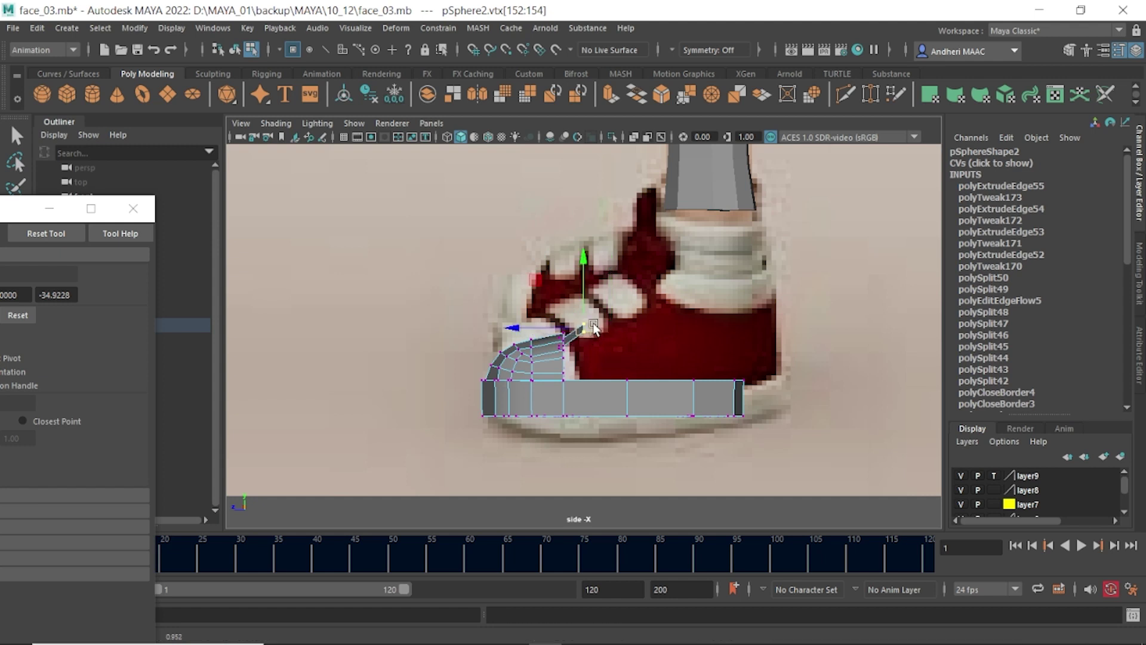
right_drag(574, 233, 514, 224)
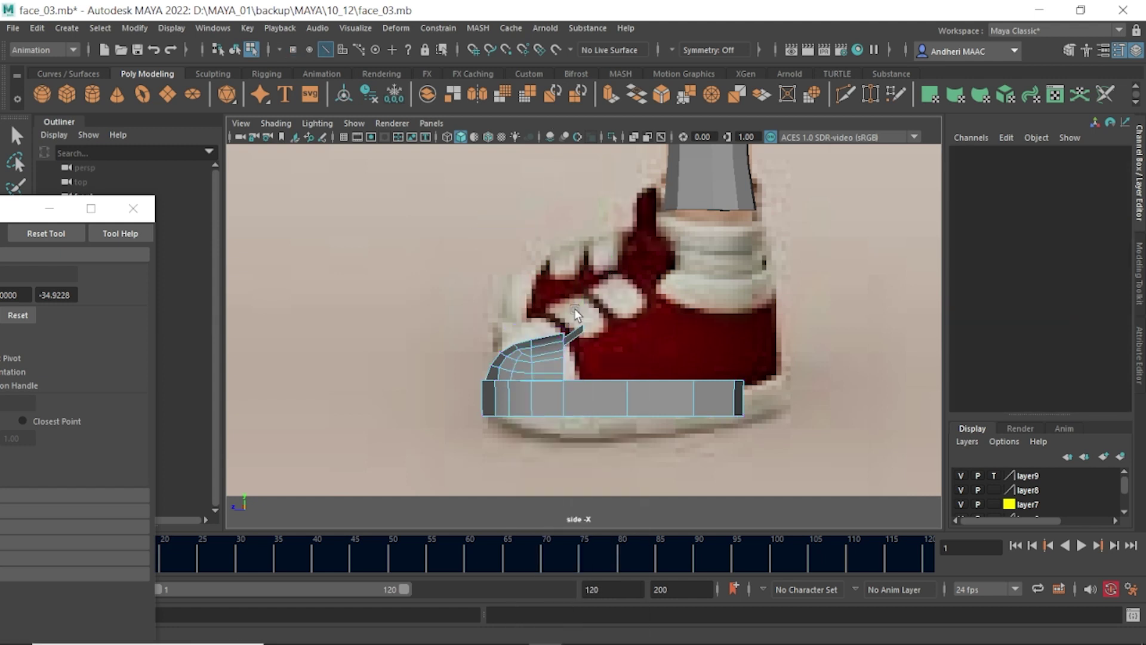
- Extrude the strip's tip edges and pull them up and right along the tongue
click(579, 317)
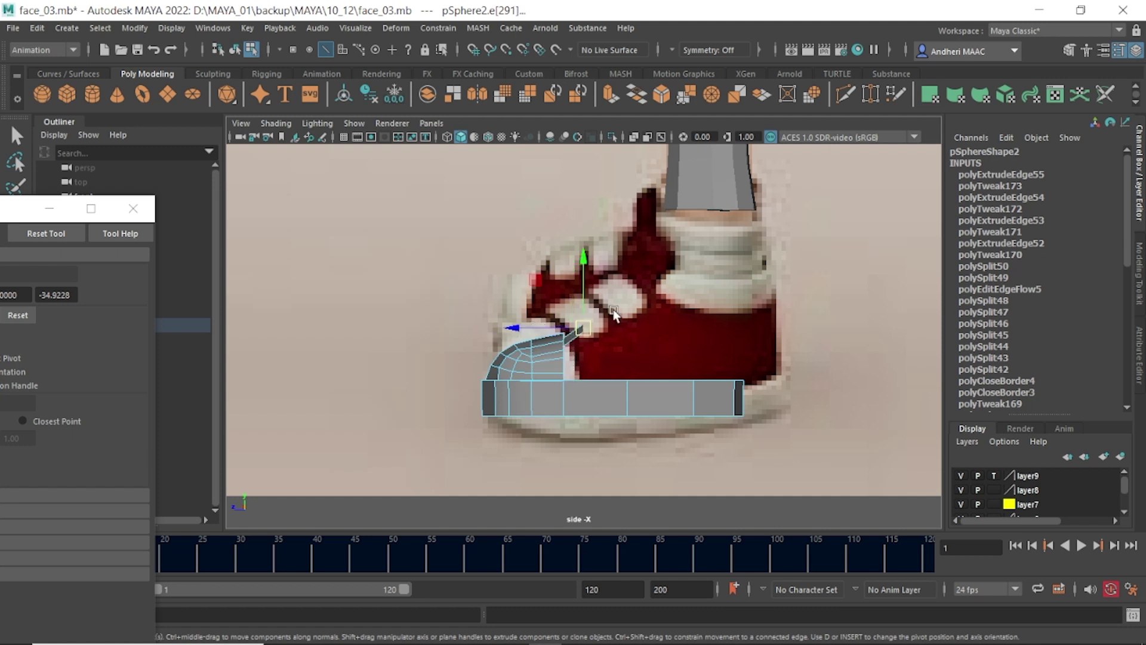
shift+right_drag(615, 314, 589, 345)
drag(597, 325, 613, 312)
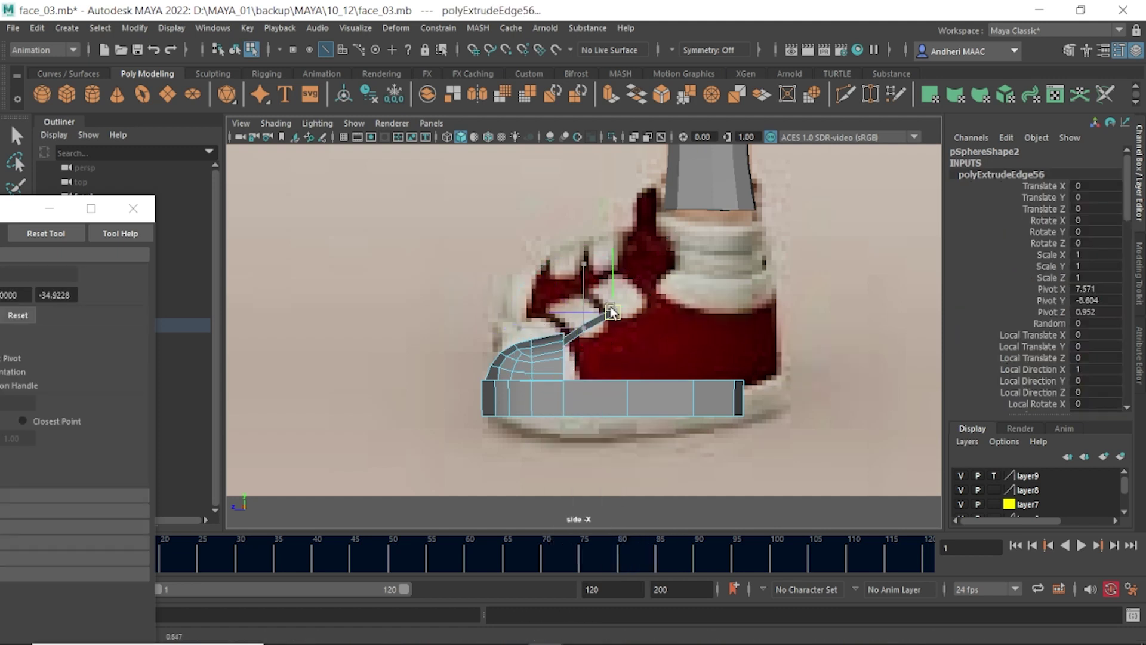
shift+right_drag(608, 305, 582, 335)
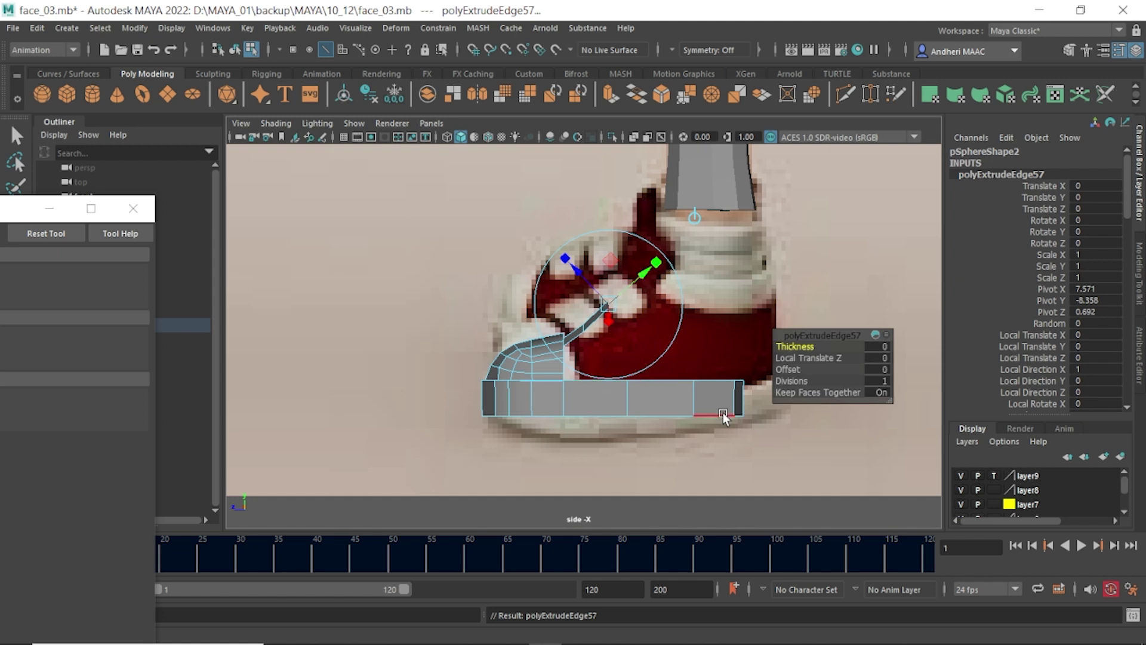
key(w)
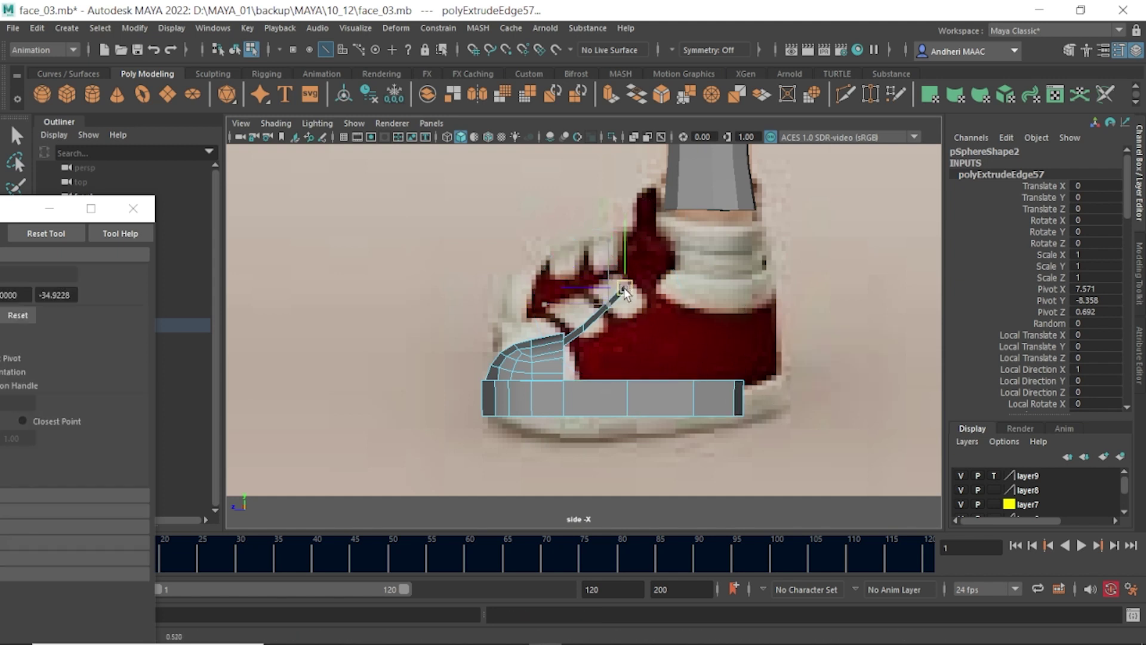
shift+right_drag(654, 332, 655, 330)
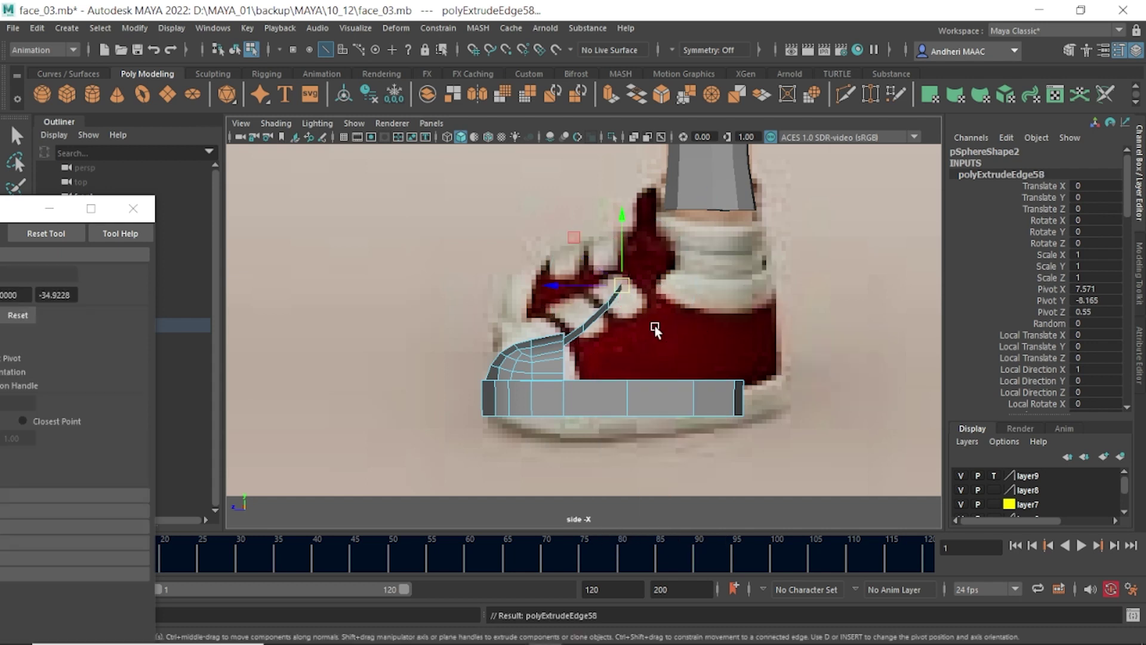
- Extrude further segments up the tongue until the strip reaches the ankle opening
drag(623, 295, 635, 261)
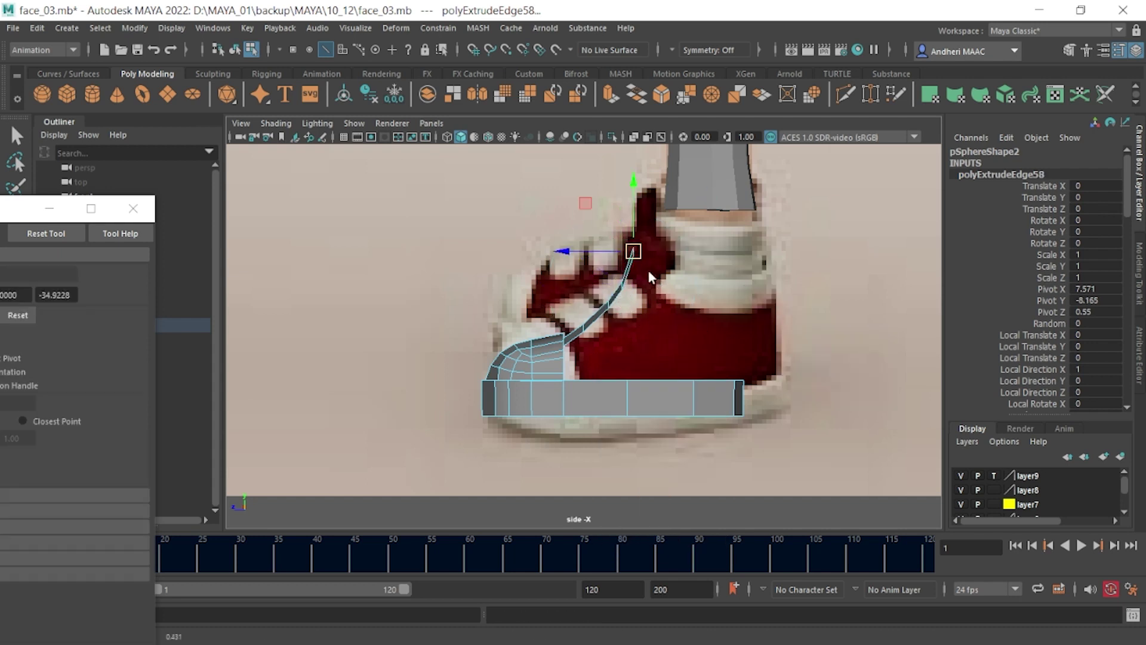
shift+right_drag(633, 252, 650, 313)
drag(634, 253, 643, 222)
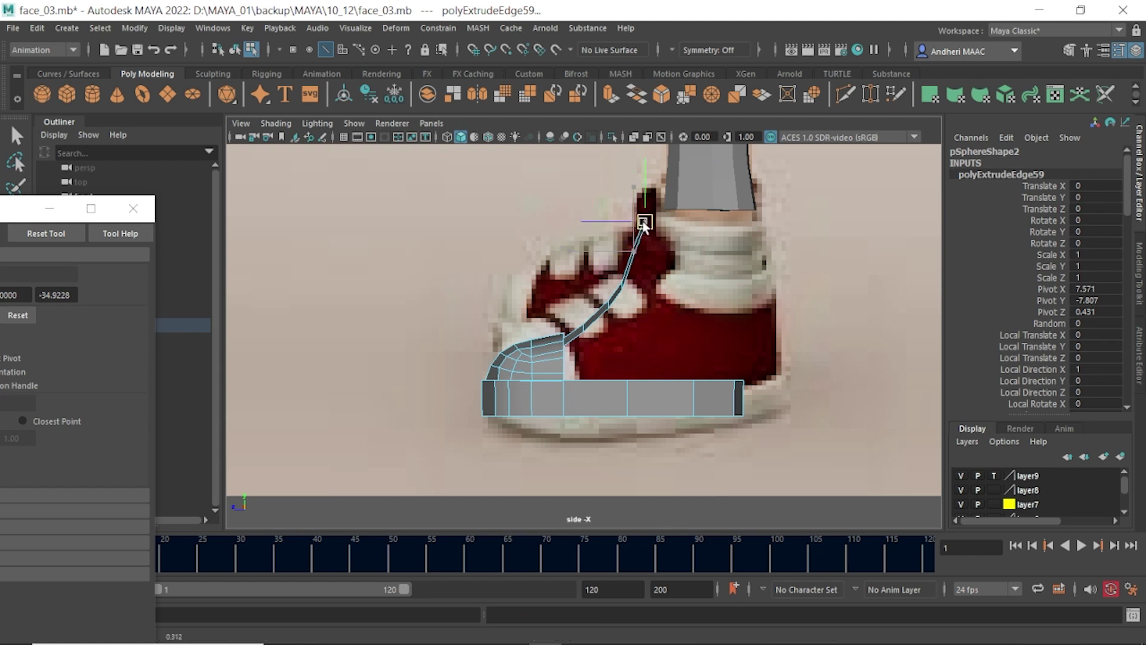
alt+middle_drag(638, 223, 629, 210)
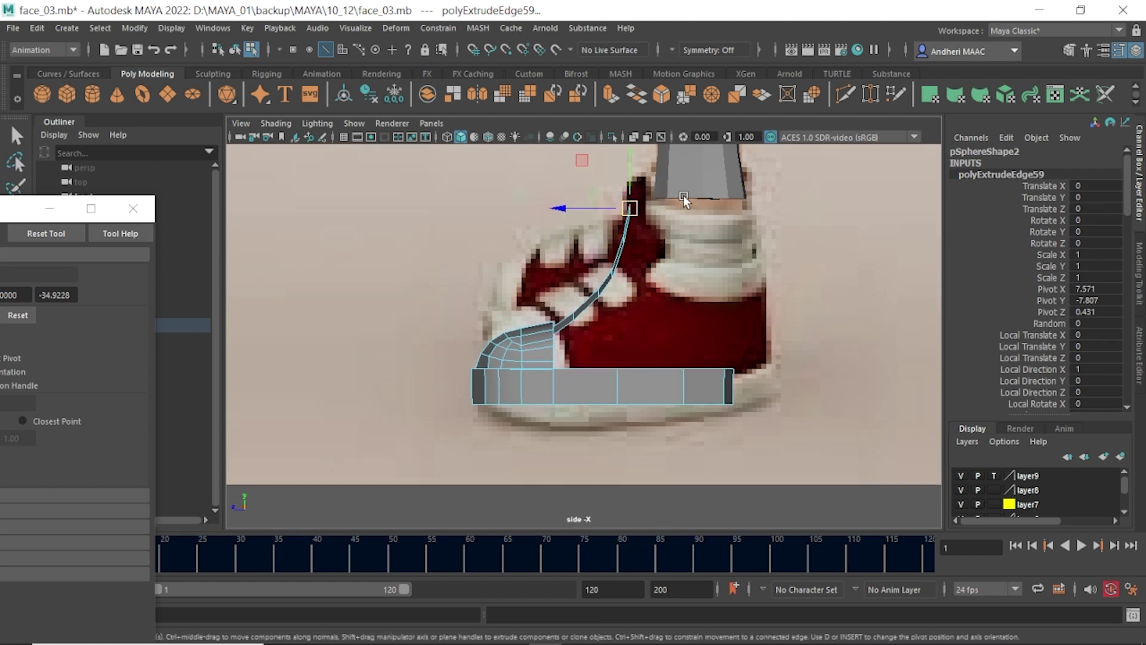
drag(646, 224, 646, 217)
scroll(660, 250, up, 2)
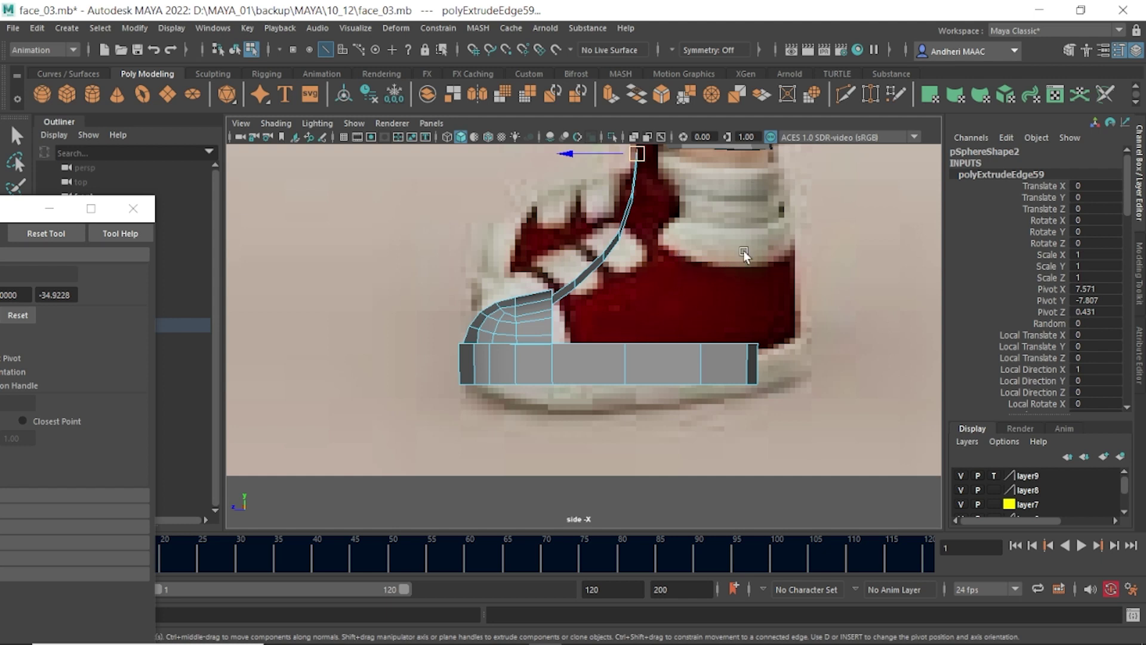
alt+middle_drag(743, 254, 726, 306)
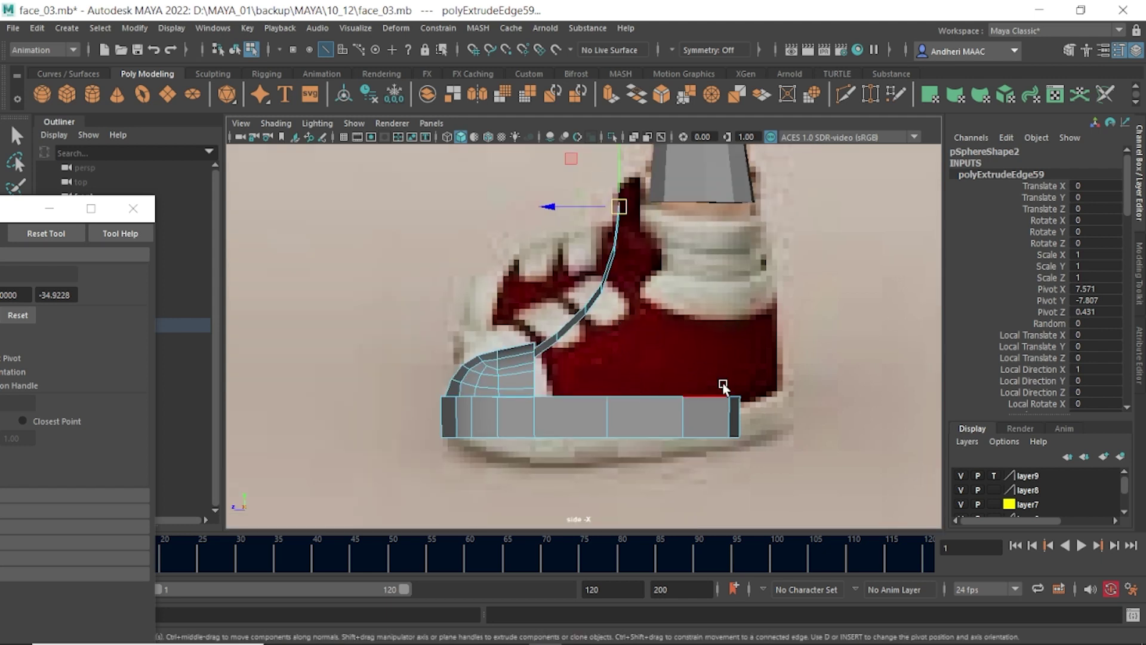
- Select edges along the shell's rim, backing out of an unwanted edge operation
key(space)
key(space)
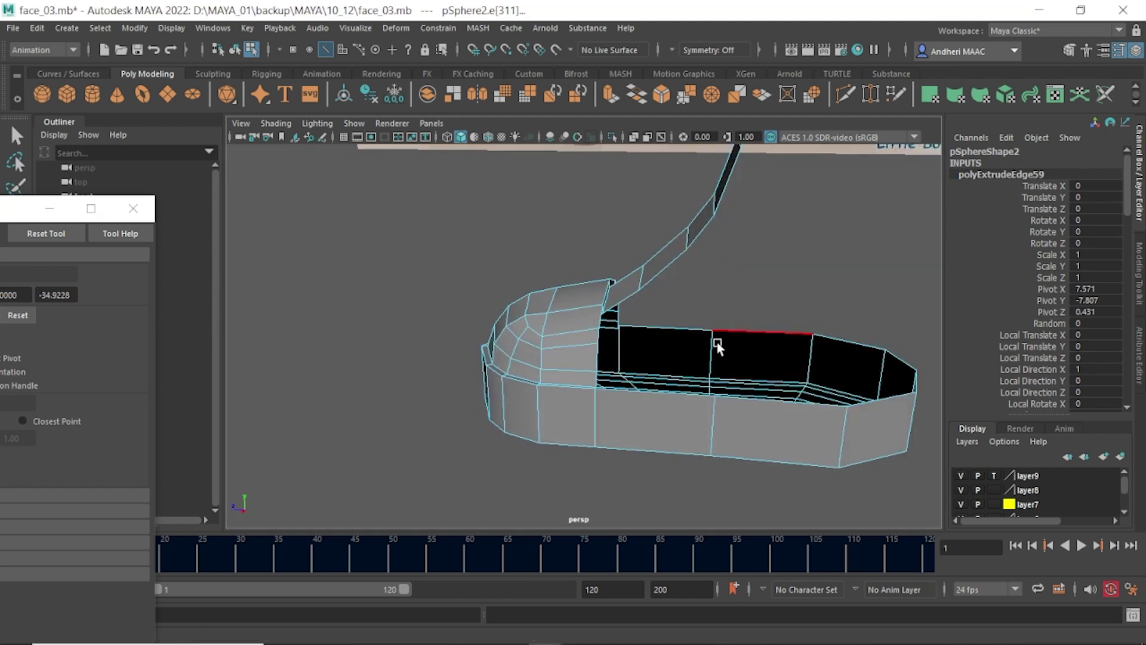
mouse_move(742, 287)
alt+mouse_down()
mouse_move(757, 346)
mouse_move(719, 347)
alt+mouse_up()
click(636, 447)
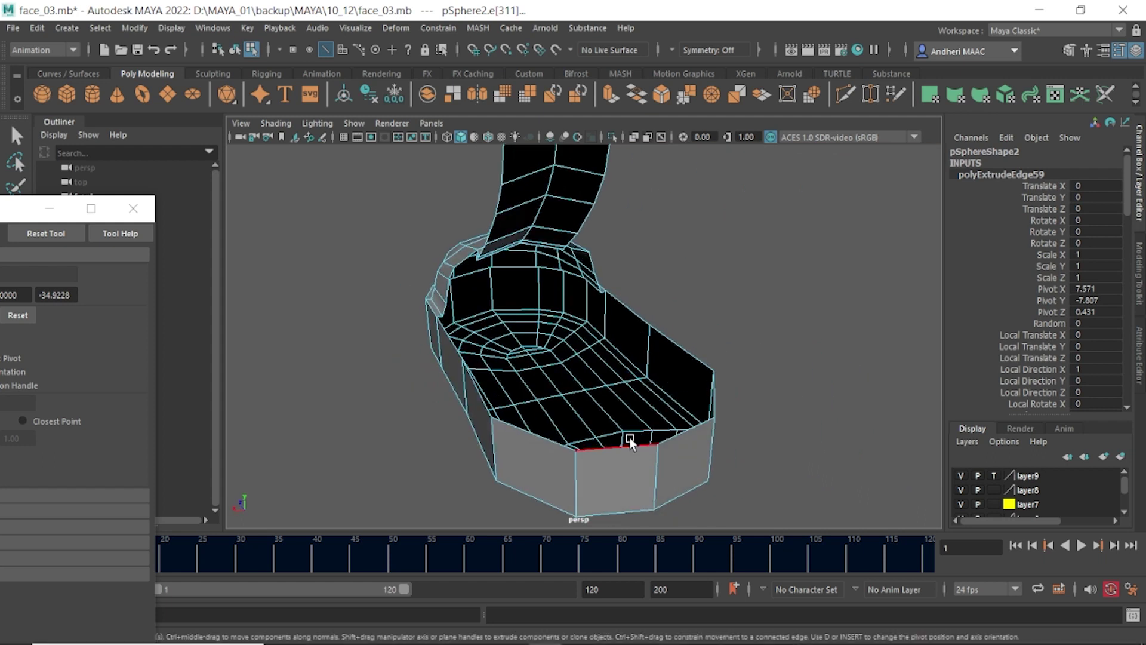
shift+click(711, 445)
mouse_move(722, 415)
alt+mouse_down()
mouse_move(835, 415)
mouse_move(820, 417)
mouse_move(778, 382)
mouse_move(611, 413)
alt+mouse_up()
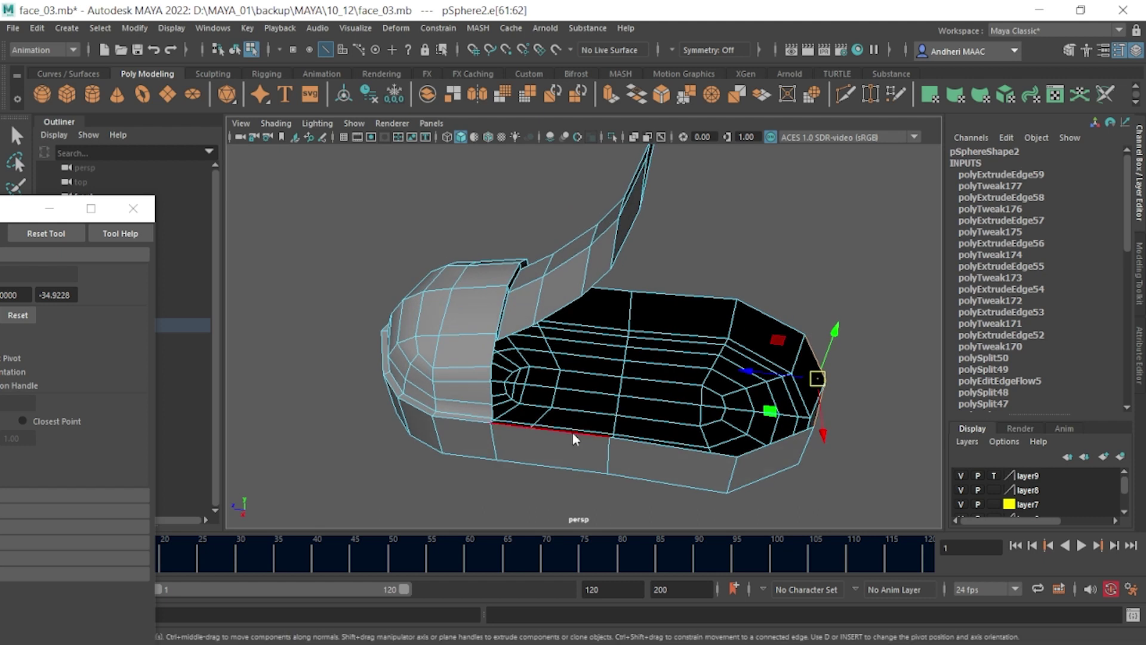
alt+drag(530, 442, 525, 452)
click(525, 447)
double_click(677, 385)
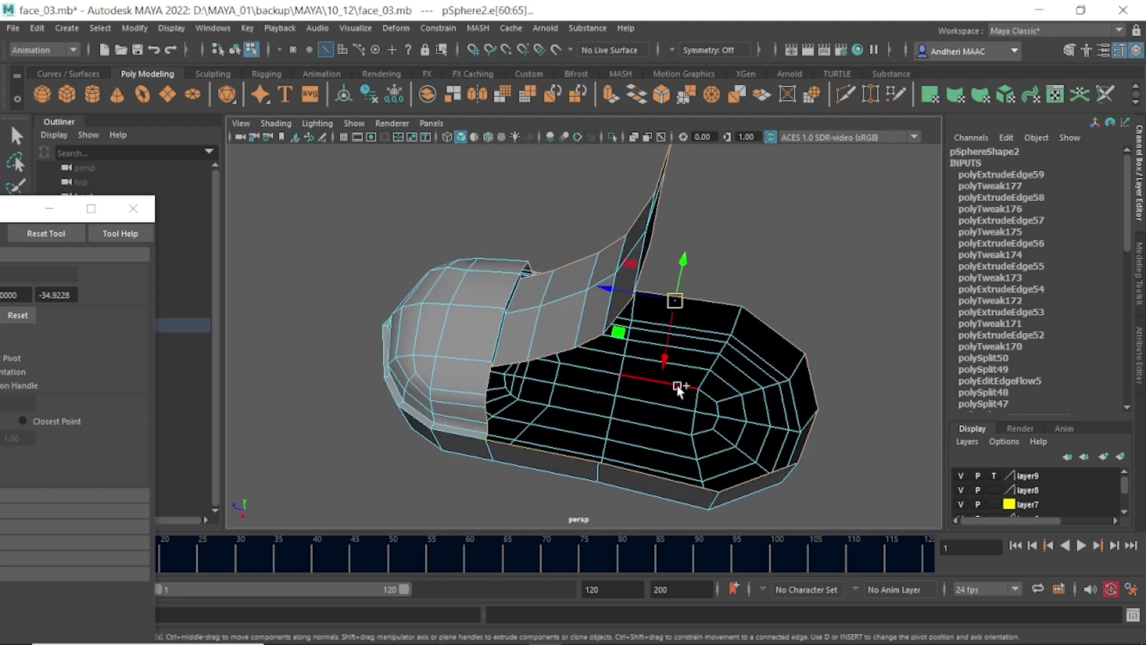
shift+right_click(678, 364)
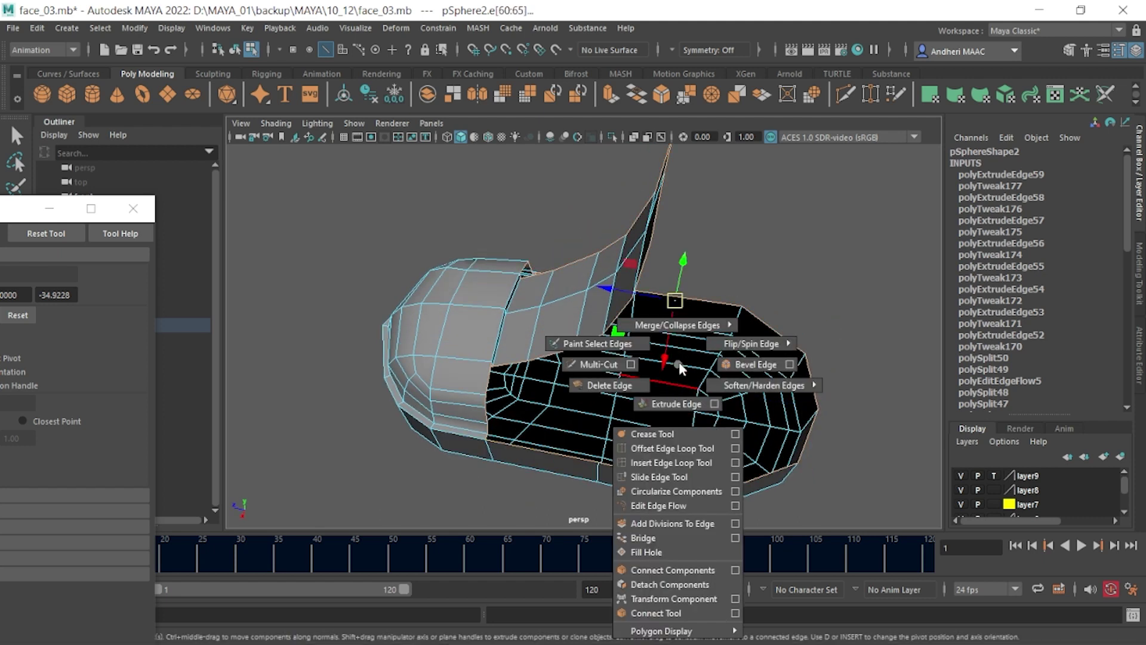
key(ctrl+z)
- Extrude the inner rim edge loop with a -0.04 thickness inward lip
mouse_move(679, 361)
alt+mouse_down()
mouse_move(487, 405)
mouse_move(712, 406)
mouse_move(649, 370)
alt+mouse_up()
double_click(640, 366)
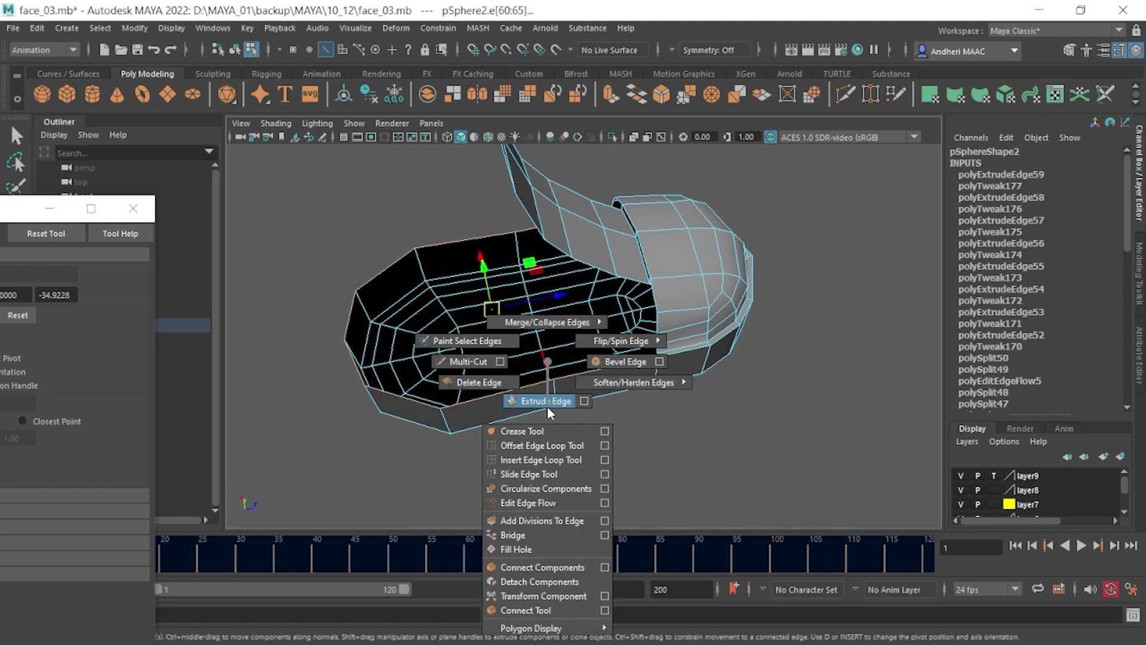
shift+right_drag(547, 366, 547, 401)
drag(794, 348, 792, 348)
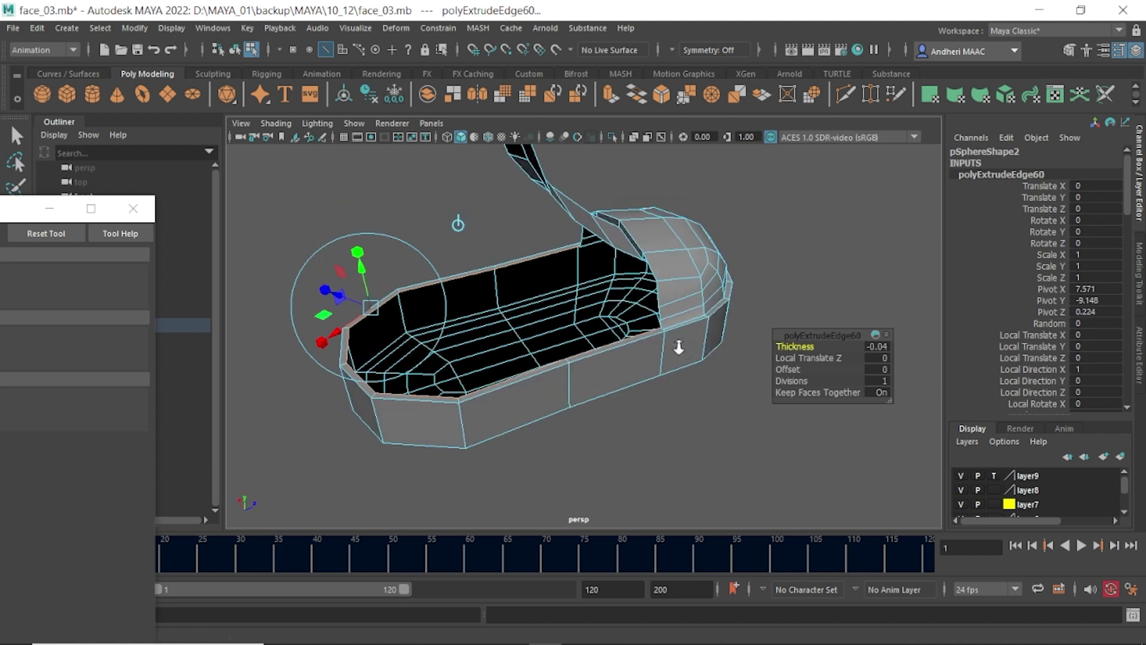
scroll(499, 402, up, 5)
scroll(627, 435, up, 3)
key(q)
- Merge the overlapping corner vertices on both corners where the rim meets the toe
mouse_move(657, 420)
alt+mouse_down()
mouse_move(685, 430)
mouse_move(800, 405)
mouse_move(844, 353)
mouse_move(840, 368)
mouse_move(645, 356)
mouse_move(626, 384)
alt+mouse_up()
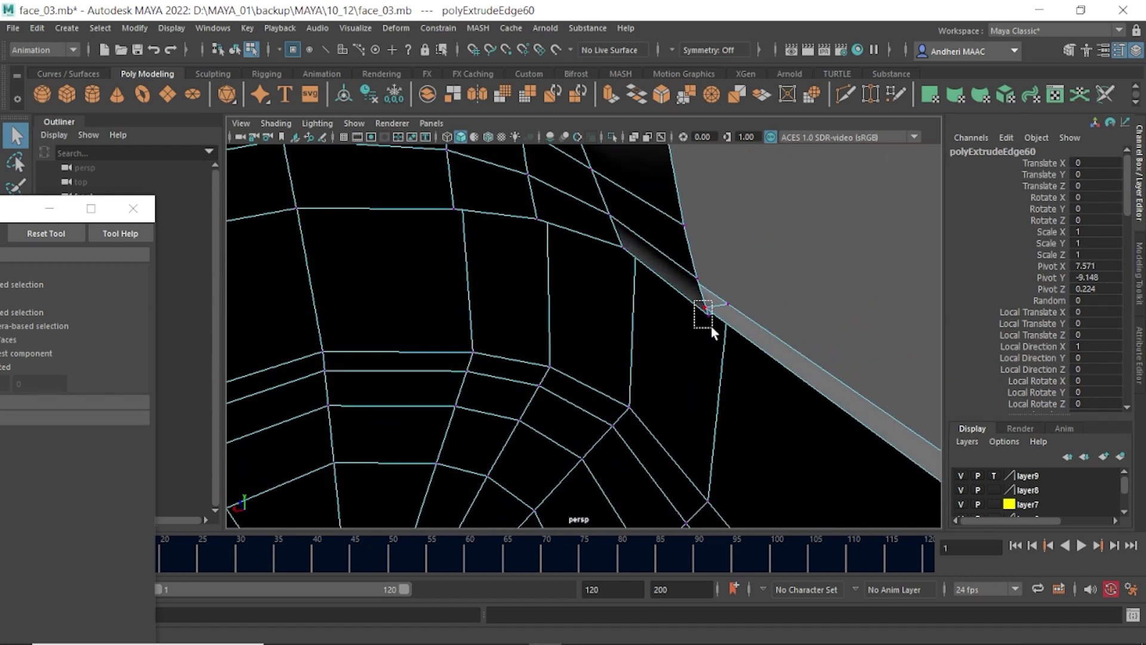
shift+right_drag(705, 295, 798, 230)
alt+drag(829, 238, 665, 320)
scroll(673, 281, up, 2)
scroll(673, 281, up, 5)
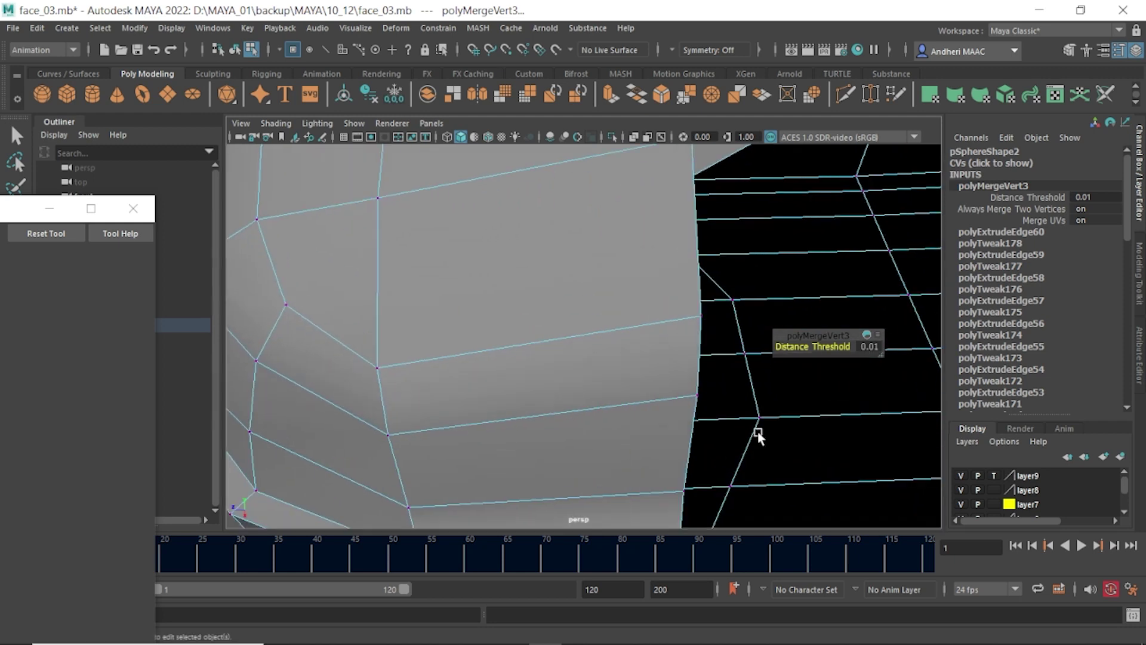
alt+drag(757, 432, 656, 401)
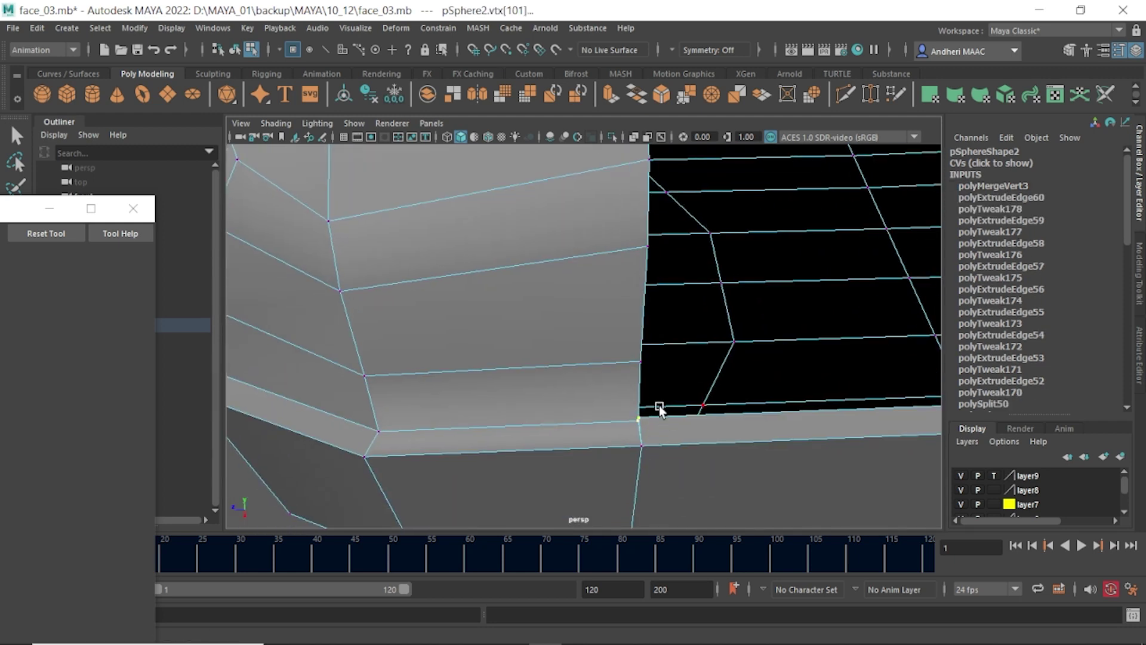
key(g)
- Select the vertical, horizontal and diagonal heel rim edges
click(649, 339)
scroll(649, 339, down, 5)
click(627, 315)
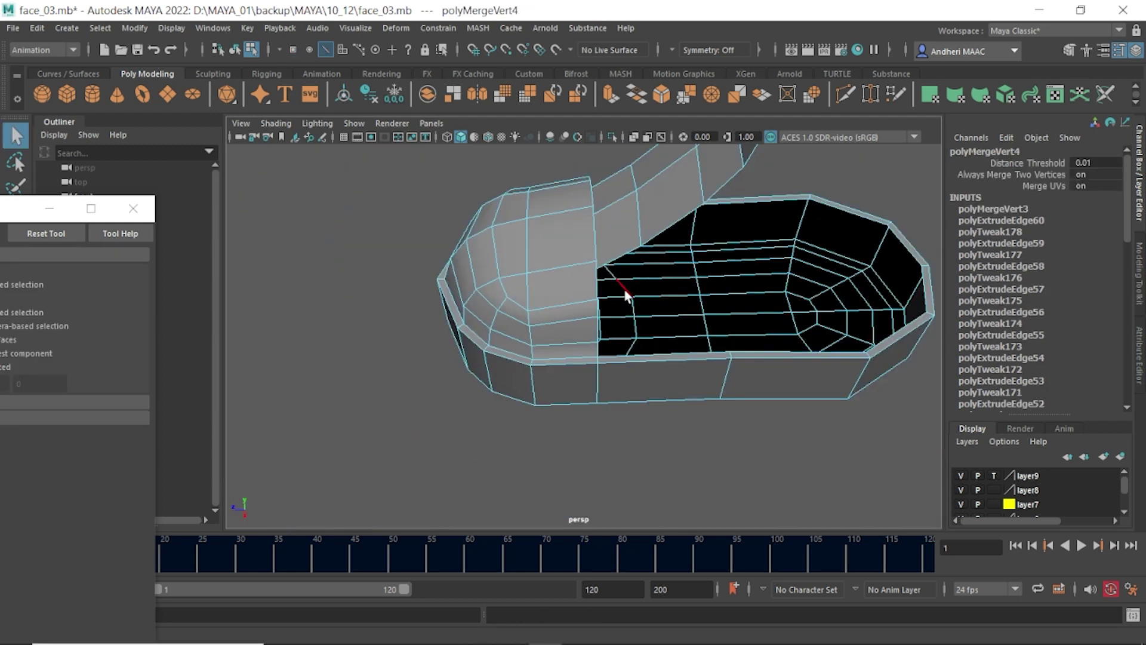
mouse_move(627, 293)
alt+mouse_down()
mouse_move(545, 258)
mouse_move(757, 308)
alt+mouse_up()
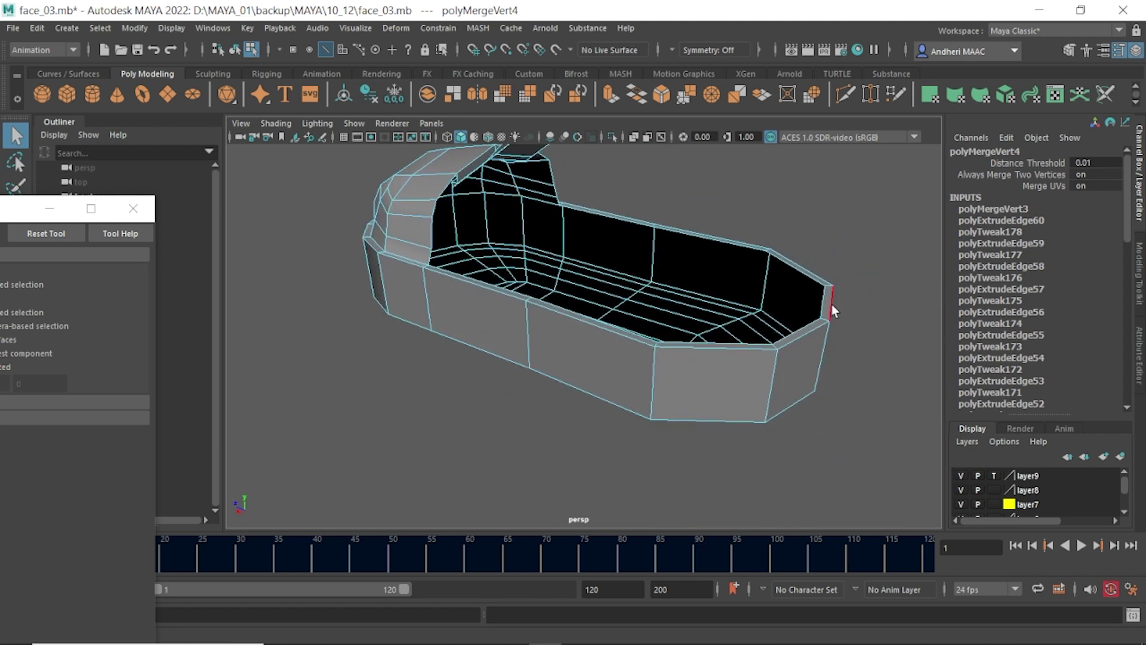
click(802, 339)
- In side view, extrude the heel rim edge and move it up the heel
key(space)
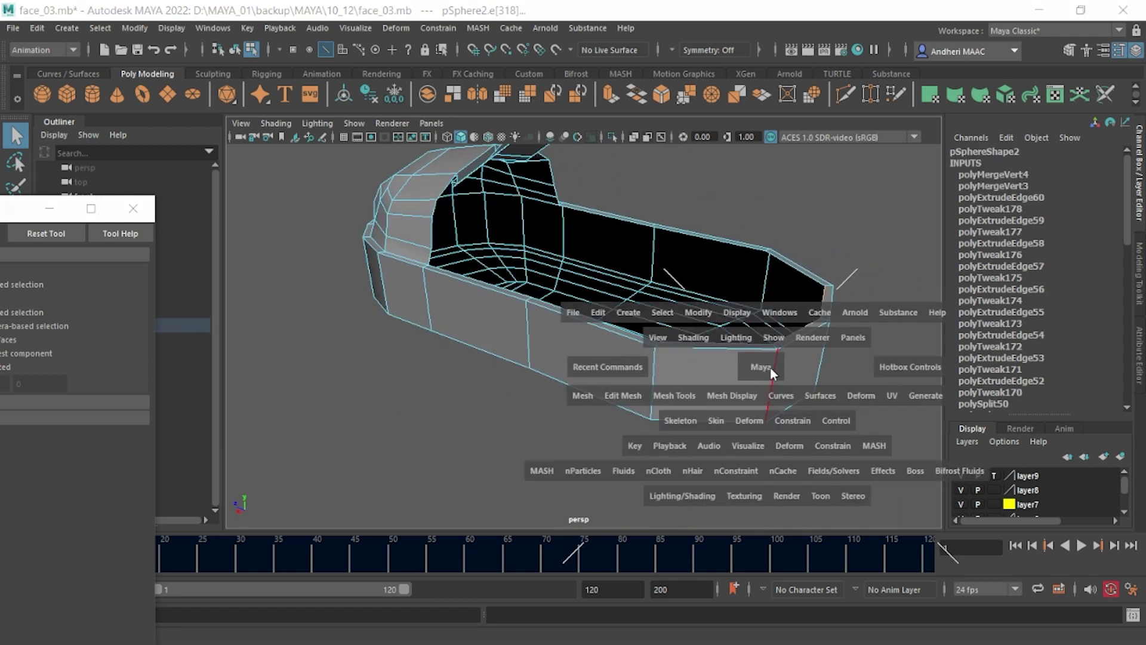
drag(771, 367, 781, 363)
shift+right_drag(689, 312, 692, 357)
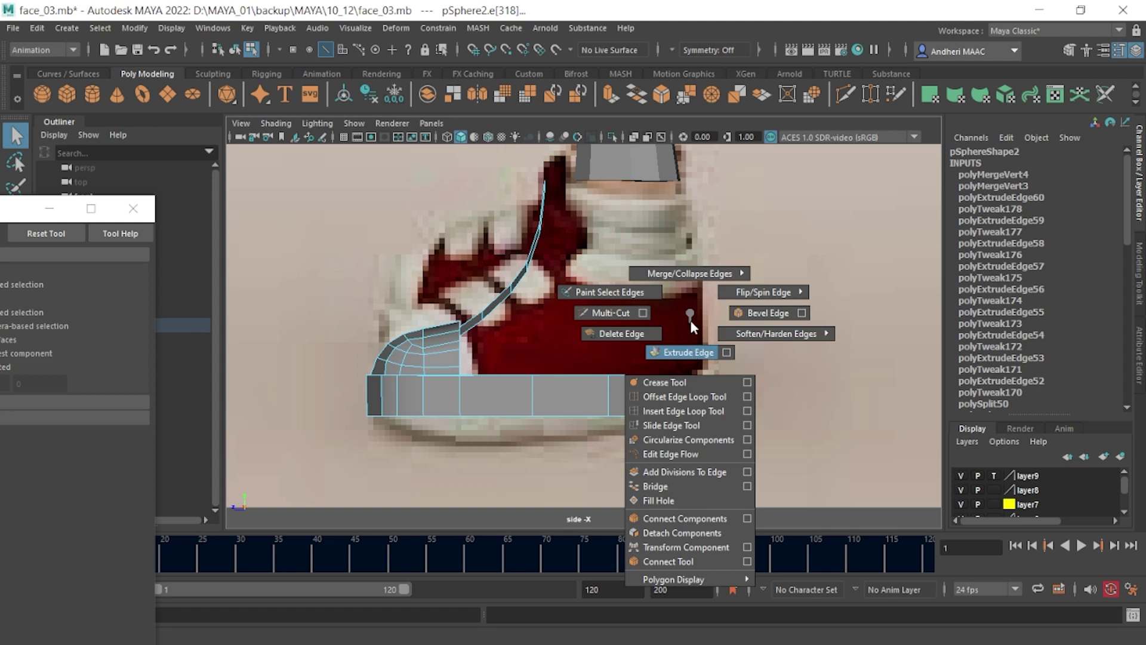
shift+right_drag(690, 315, 686, 352)
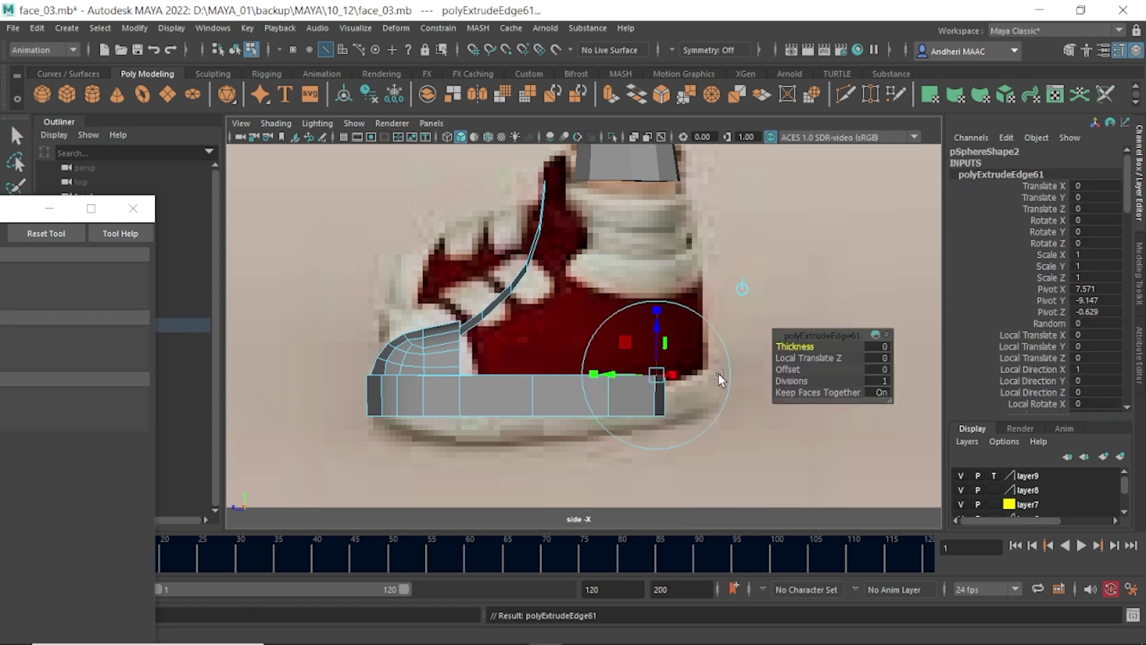
key(w)
drag(656, 374, 677, 362)
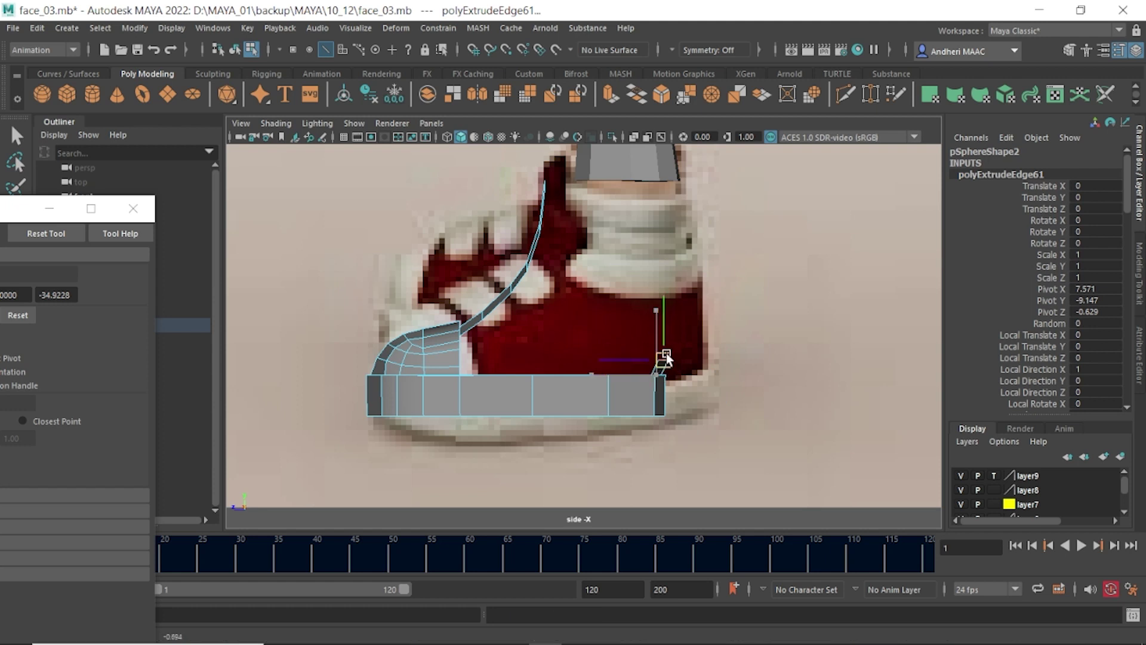
- Extrude two more heel segments, raising the edge to collar height
shift+right_click(687, 344)
click(685, 384)
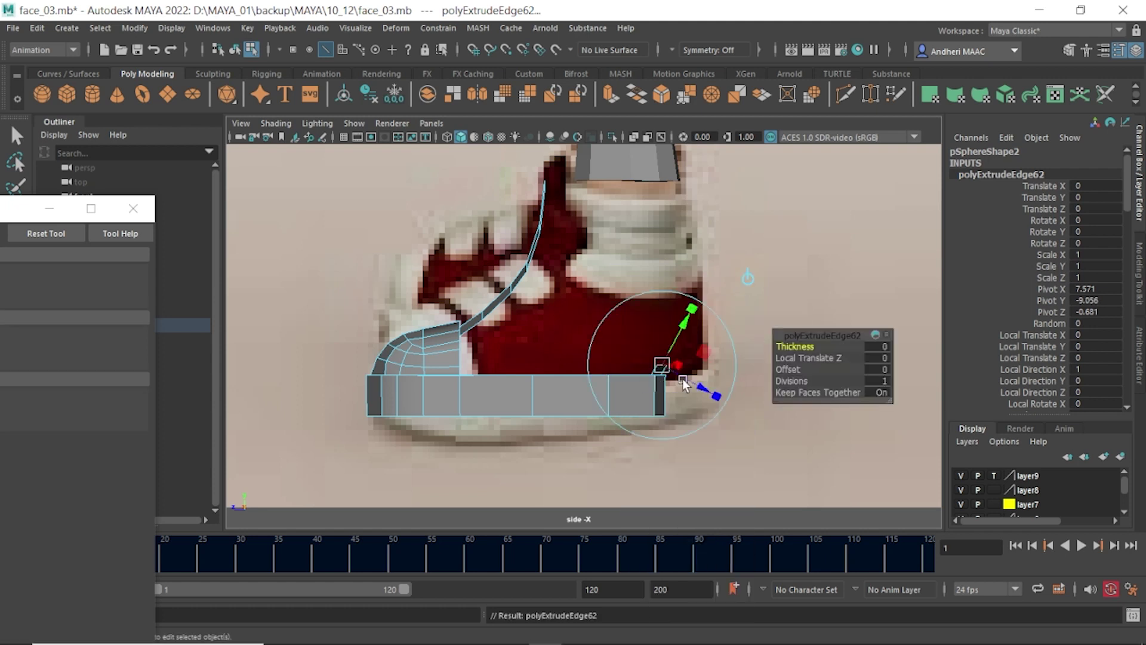
key(w)
drag(673, 363, 669, 336)
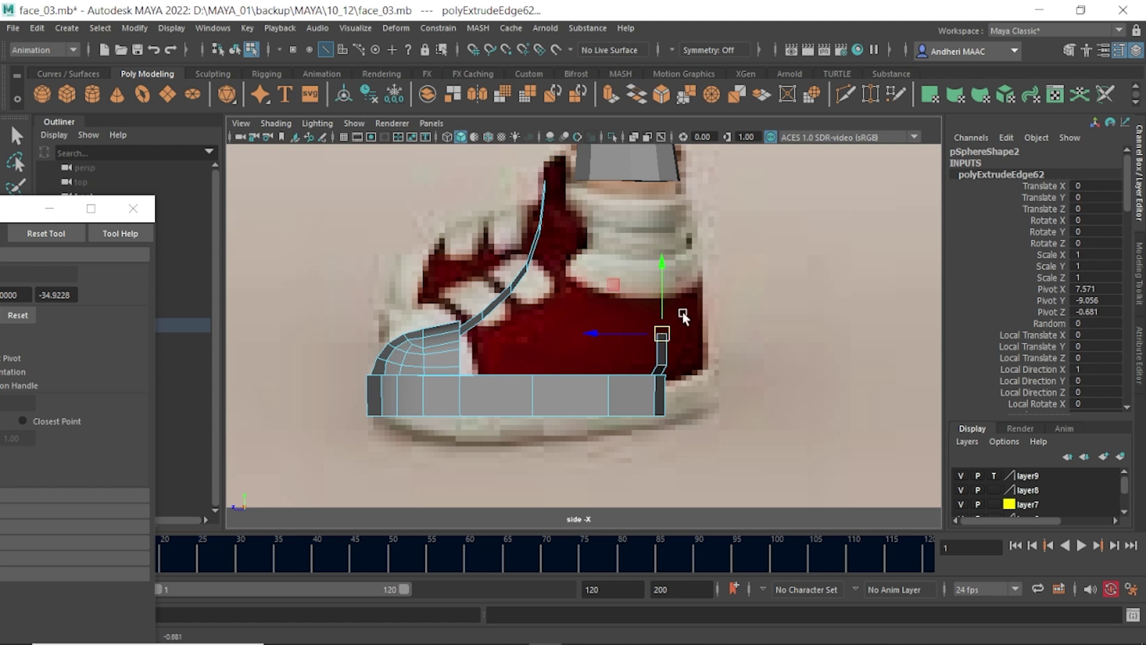
shift+right_click(684, 317)
click(673, 351)
key(w)
mouse_move(661, 333)
mouse_down()
mouse_move(684, 321)
mouse_move(659, 287)
mouse_up()
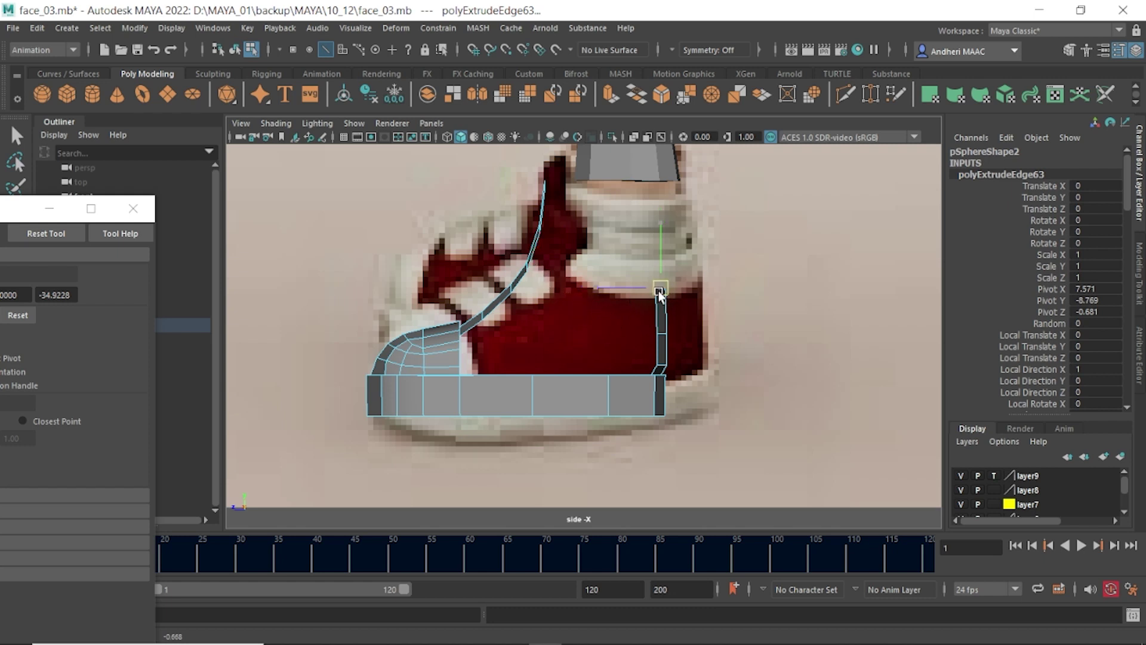
- Shift the heel end vertices right to match the reference shoe
key(F9)
drag(656, 317, 670, 334)
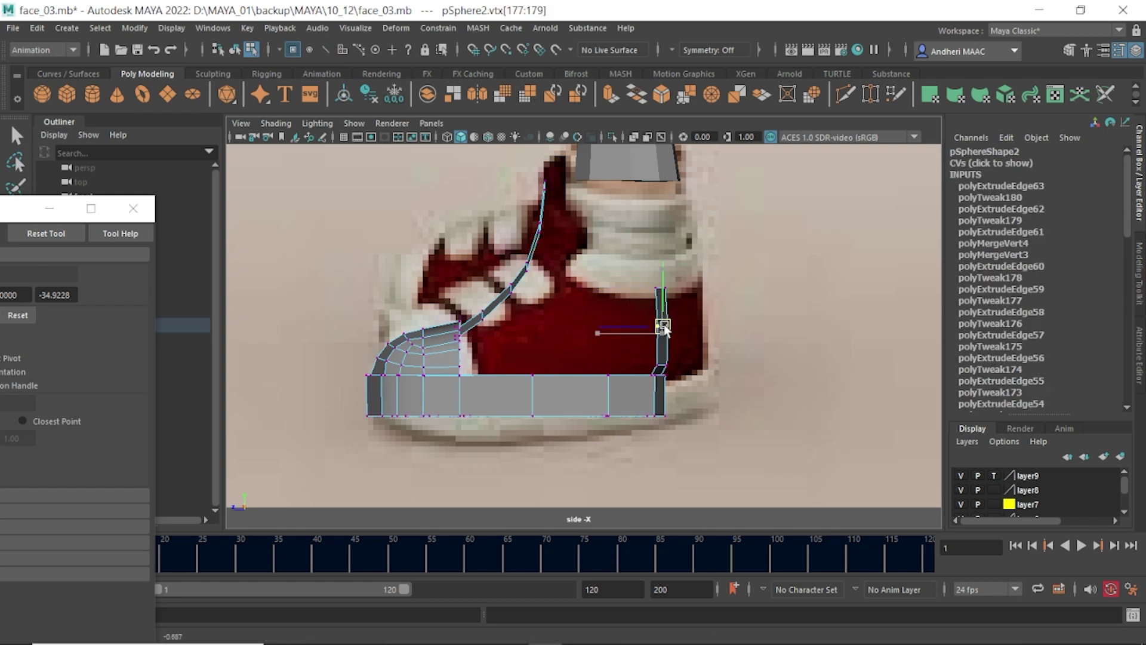
drag(603, 246, 777, 472)
drag(682, 361, 650, 358)
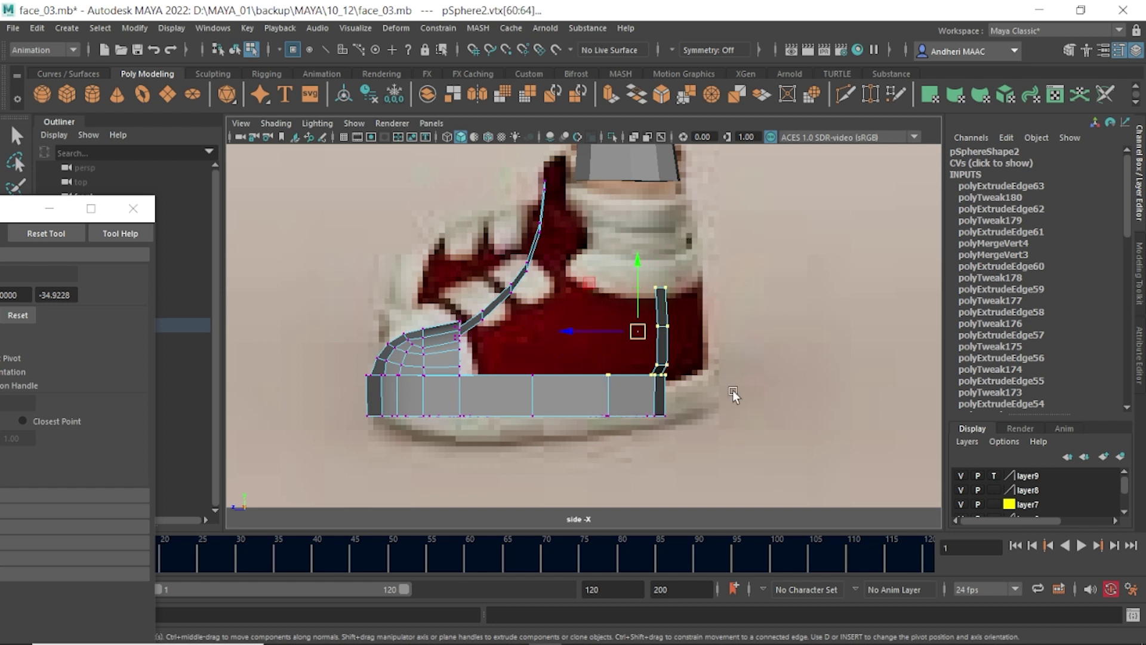
drag(555, 269, 556, 270)
drag(570, 359, 613, 371)
click(818, 364)
alt+middle_drag(730, 320, 718, 365)
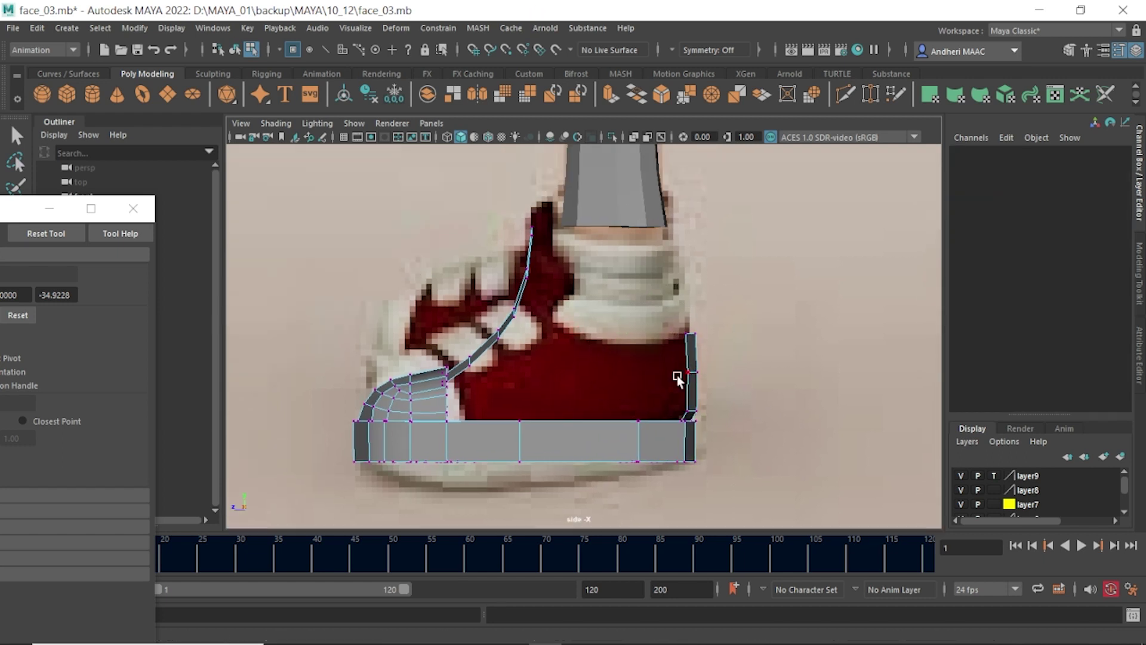
drag(677, 375, 704, 382)
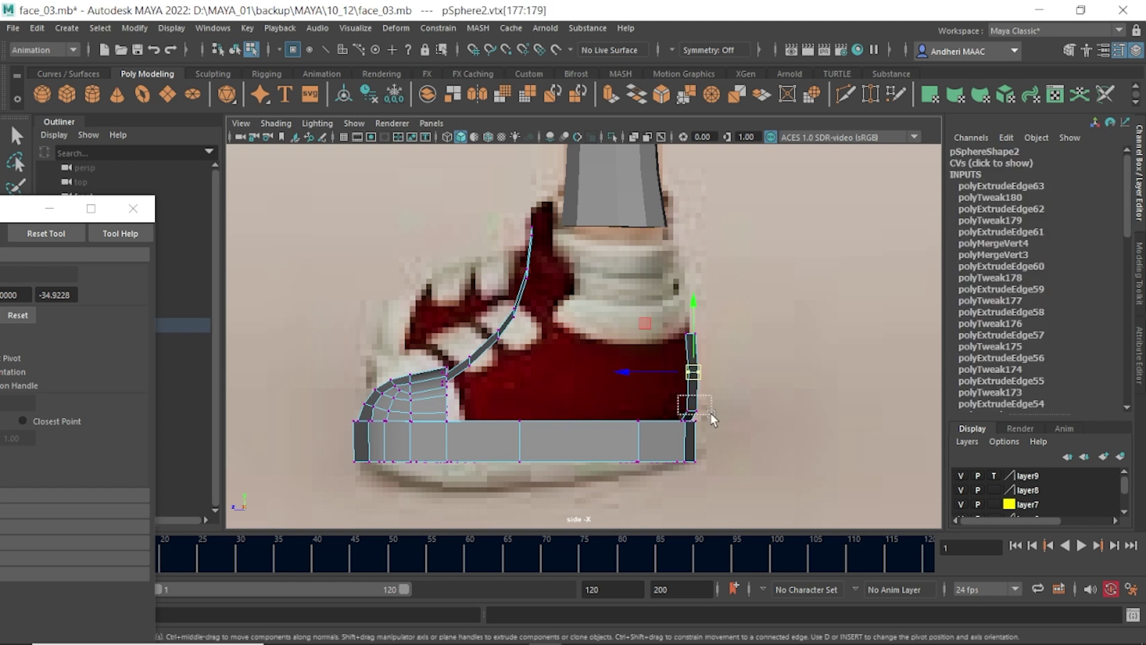
click(693, 410)
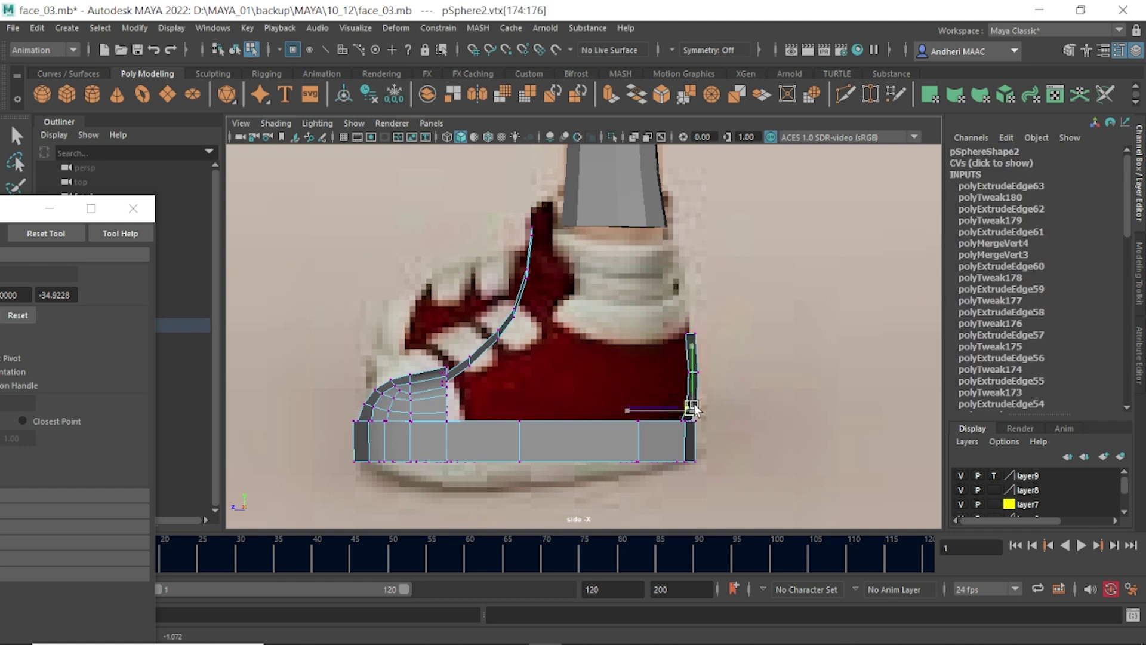
click(693, 331)
- Select the heel panel's outer edge in the perspective view
key(space)
mouse_move(702, 353)
alt+mouse_down()
mouse_move(635, 392)
mouse_move(760, 333)
mouse_move(660, 392)
mouse_move(714, 415)
alt+mouse_up()
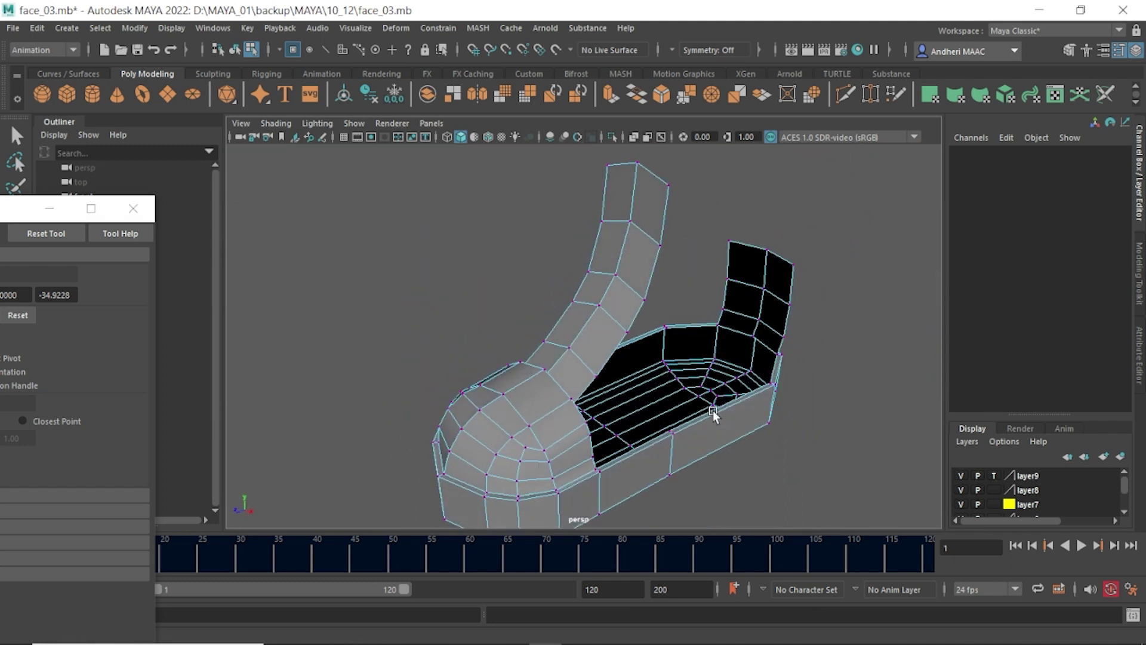
key(F10)
click(635, 320)
mouse_move(680, 331)
alt+mouse_down()
mouse_move(664, 306)
mouse_move(826, 309)
mouse_move(776, 337)
alt+mouse_up()
click(807, 304)
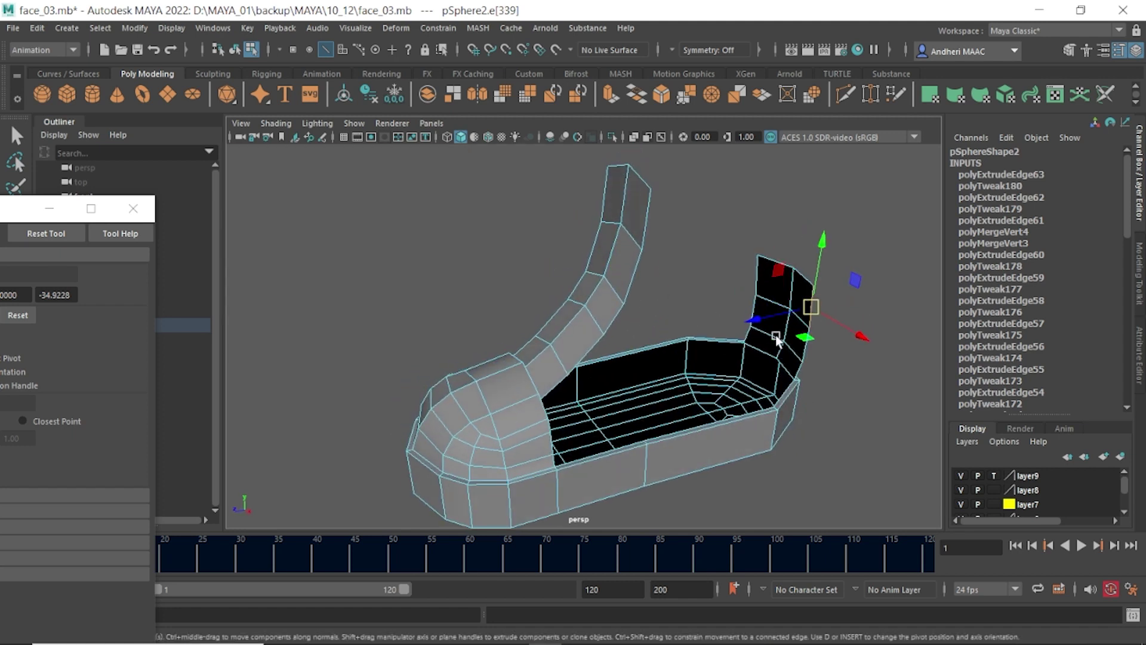
- Extrude the heel panel's outer edge out into a long flap
shift+right_drag(757, 284, 724, 297)
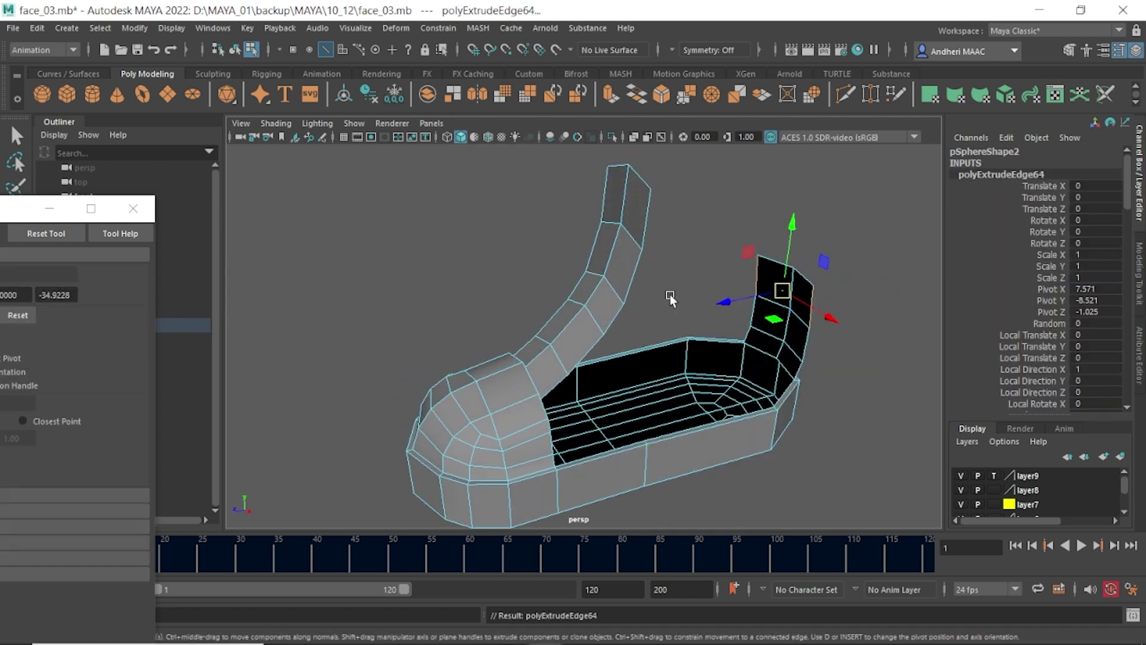
drag(726, 302, 541, 341)
key(w)
mouse_move(603, 366)
alt+mouse_down()
mouse_move(515, 351)
mouse_move(468, 379)
mouse_move(640, 323)
alt+mouse_up()
scroll(514, 345, up, 3)
key(F9)
- Insert new edge loops across the tall side panel
key(F8)
shift+right_drag(686, 250, 556, 293)
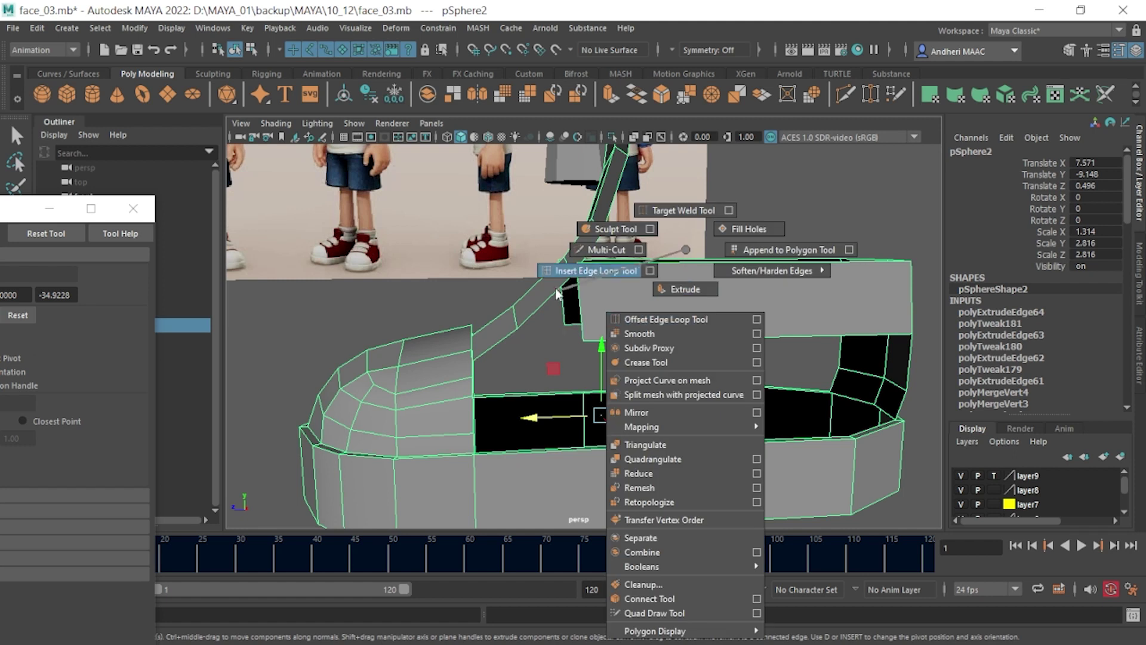
click(660, 265)
mouse_move(660, 265)
alt+mouse_down()
mouse_move(654, 323)
mouse_move(661, 297)
mouse_move(403, 307)
alt+mouse_up()
click(609, 271)
scroll(671, 335, up, 5)
- Move the new loop's top vertex sideways along X near the tongue
key(w)
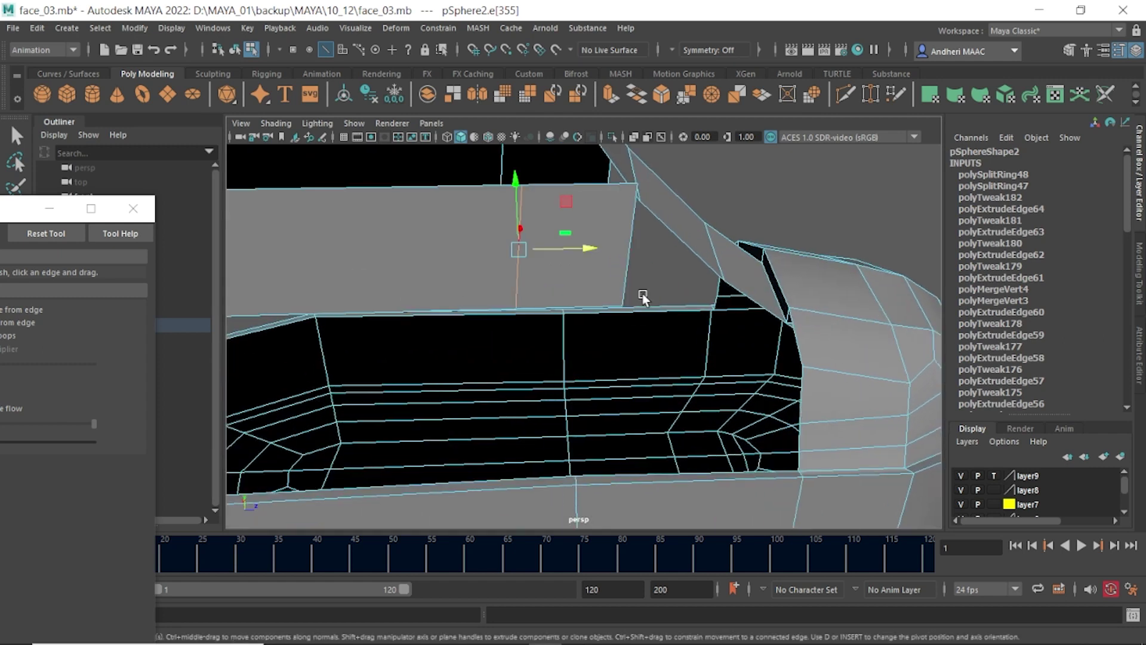
mouse_move(643, 296)
alt+mouse_down()
mouse_move(621, 255)
mouse_move(638, 237)
mouse_move(729, 222)
alt+mouse_up()
key(F9)
click(615, 196)
mouse_move(518, 187)
mouse_down()
mouse_move(430, 186)
mouse_move(429, 247)
mouse_move(394, 225)
mouse_move(480, 239)
mouse_move(512, 212)
mouse_move(591, 236)
mouse_move(608, 329)
mouse_up()
click(582, 231)
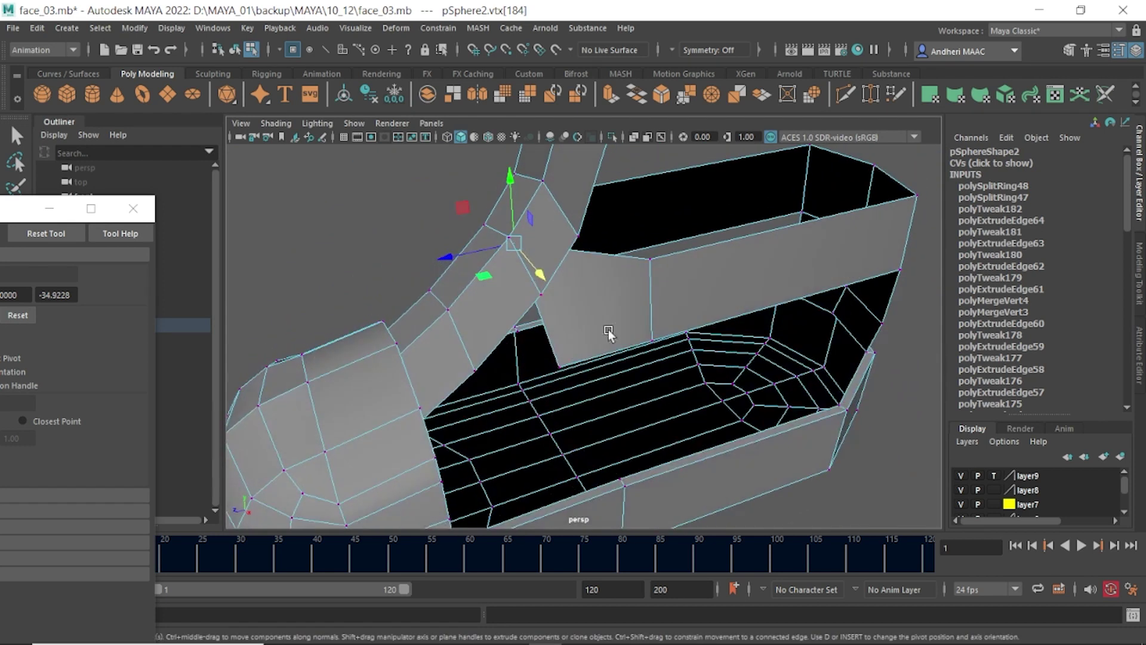
- Pull the vertices where the tongue meets the side panel up toward the toe and sideways along X
click(561, 367)
mouse_move(561, 367)
mouse_down()
mouse_move(504, 351)
mouse_move(399, 255)
mouse_move(331, 327)
mouse_move(582, 226)
mouse_up()
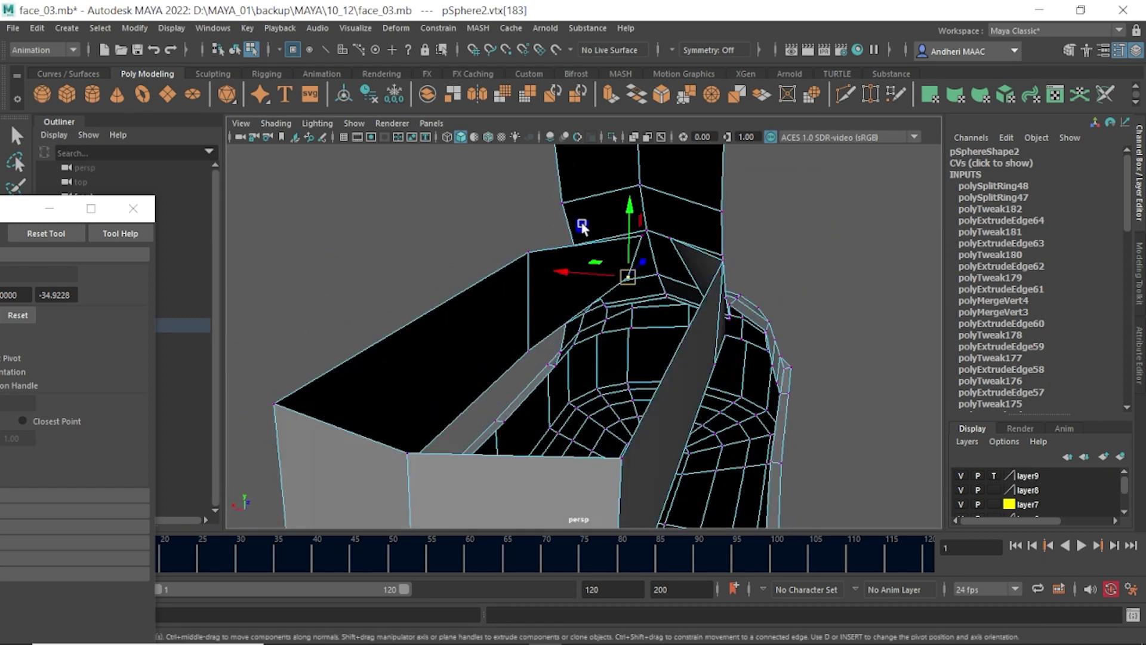
mouse_move(626, 280)
mouse_down()
mouse_move(643, 258)
mouse_move(585, 238)
mouse_move(687, 298)
mouse_move(661, 330)
mouse_move(651, 325)
mouse_up()
click(717, 325)
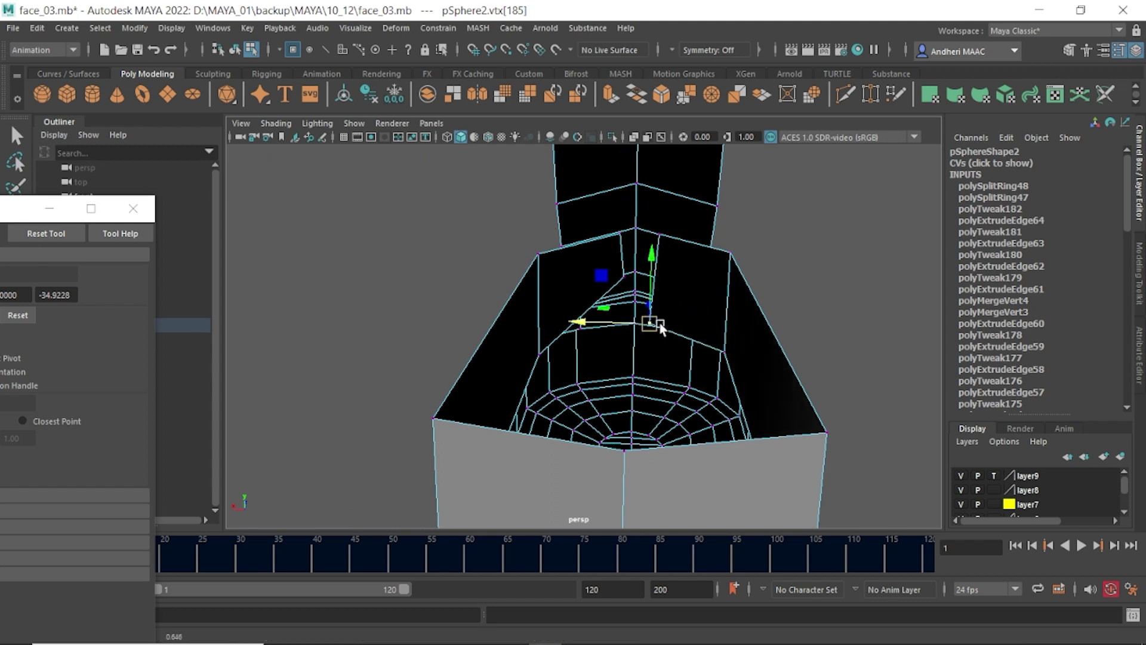
mouse_move(653, 281)
alt+mouse_down()
mouse_move(545, 277)
mouse_move(739, 324)
mouse_move(739, 302)
alt+mouse_up()
- In the side view, align the vertices with the reference image to close the gap
key(space)
alt+right_drag(740, 302, 803, 447)
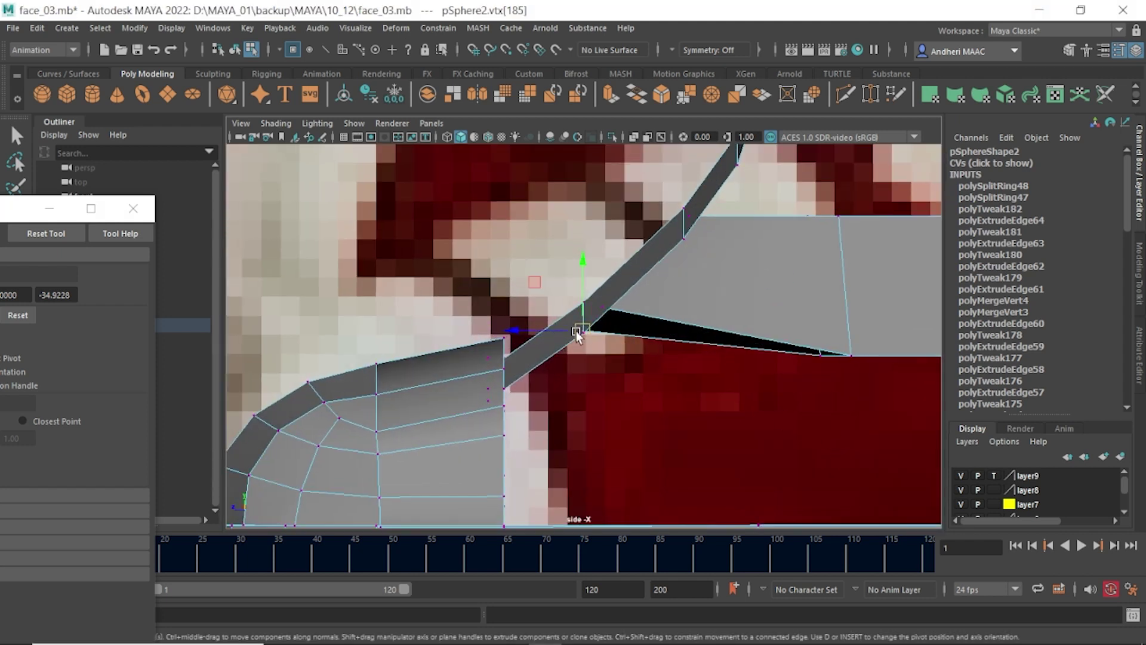
drag(583, 332, 584, 337)
click(604, 309)
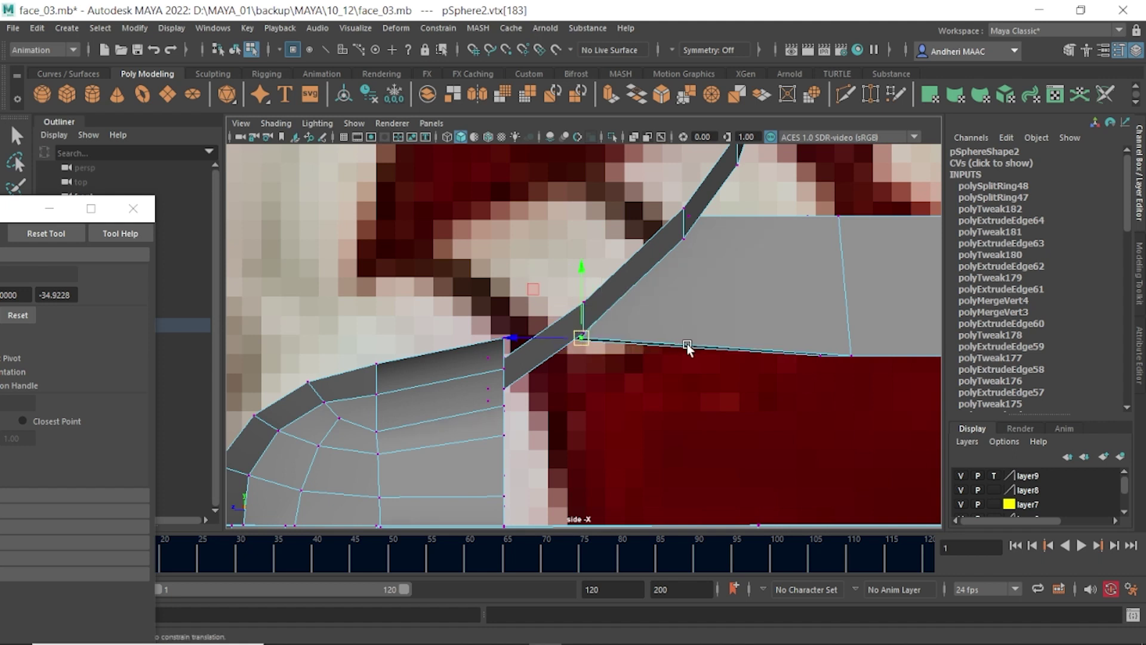
right_drag(688, 347, 610, 370)
scroll(607, 347, down, 5)
alt+drag(607, 346, 625, 220)
key(ctrl+z)
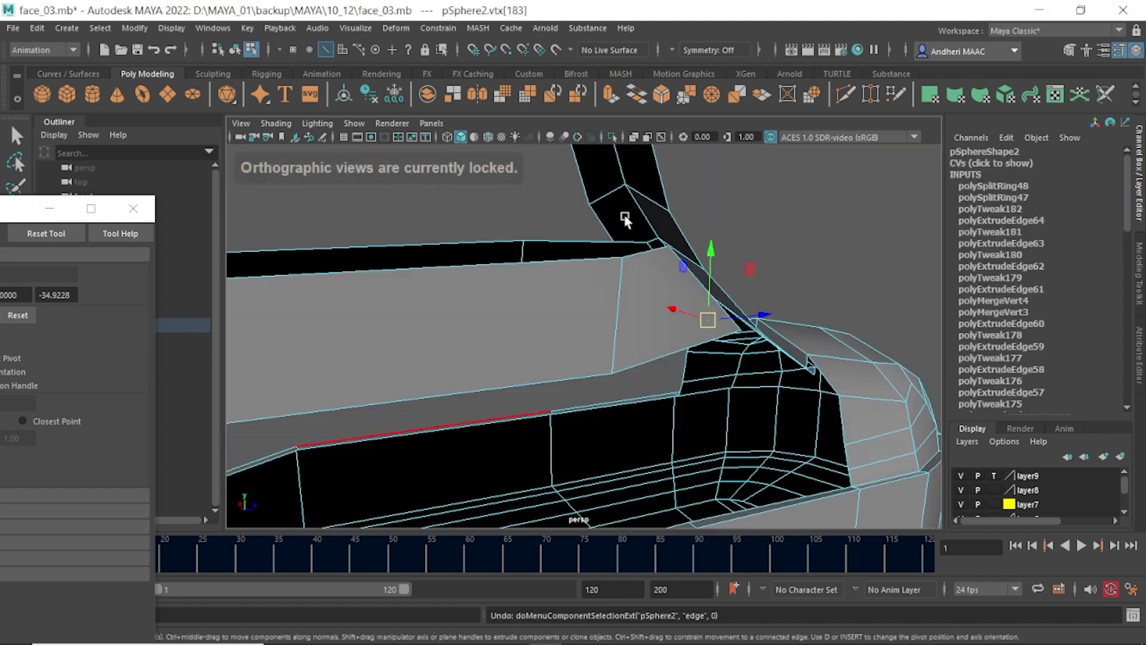
scroll(511, 381, down, 3)
- Viewing the whole shoe, slide the side-panel vertices left along X
mouse_move(510, 381)
alt+mouse_down()
mouse_move(812, 313)
mouse_move(841, 345)
mouse_move(561, 287)
alt+mouse_up()
scroll(561, 288, up, 5)
scroll(542, 299, up, 3)
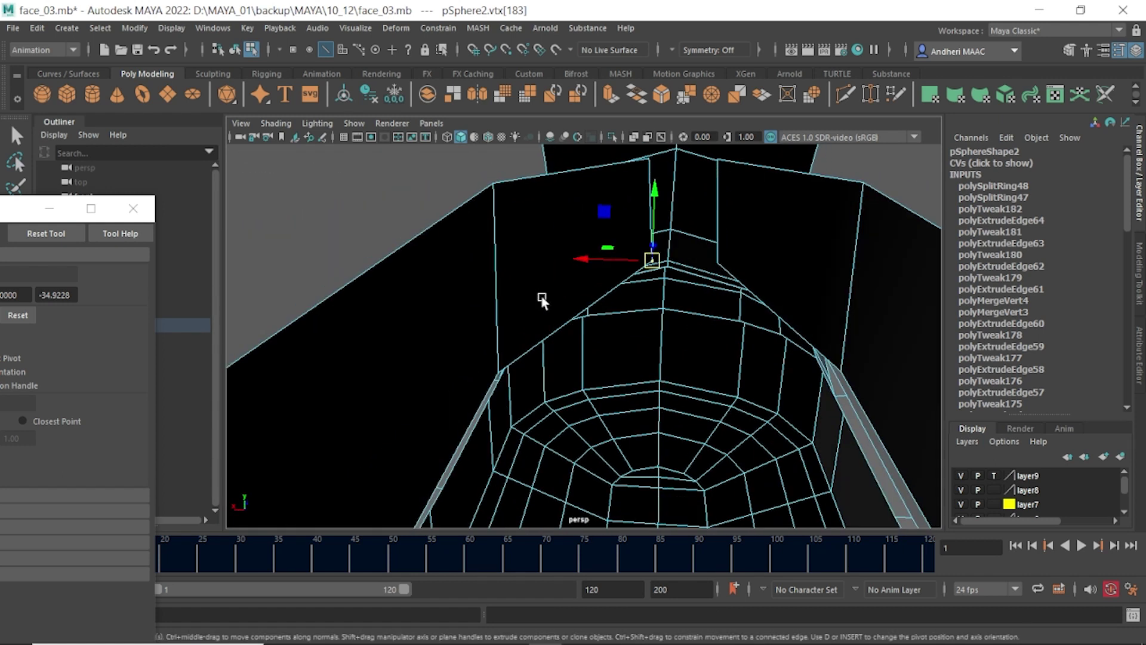
key(F9)
mouse_move(521, 395)
alt+mouse_down()
mouse_move(603, 287)
mouse_move(801, 312)
mouse_move(655, 329)
mouse_move(766, 331)
alt+mouse_up()
scroll(737, 331, up, 3)
mouse_move(686, 333)
mouse_down()
mouse_move(729, 337)
mouse_move(590, 417)
mouse_up()
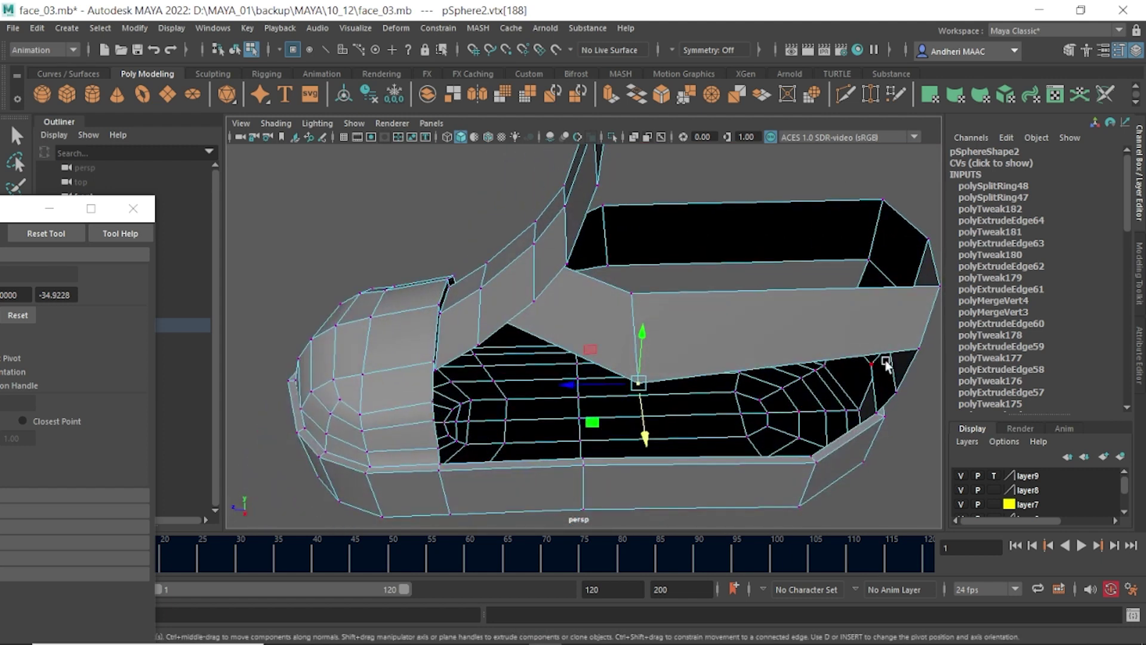
mouse_move(918, 355)
alt+mouse_down()
mouse_move(714, 300)
mouse_move(693, 331)
mouse_move(579, 310)
alt+mouse_up()
- Orbit to a side angle of the shoe and return to vertex editing
mouse_move(653, 274)
alt+mouse_down()
mouse_move(714, 357)
mouse_move(481, 272)
alt+mouse_up()
key(F8)
key(F8)
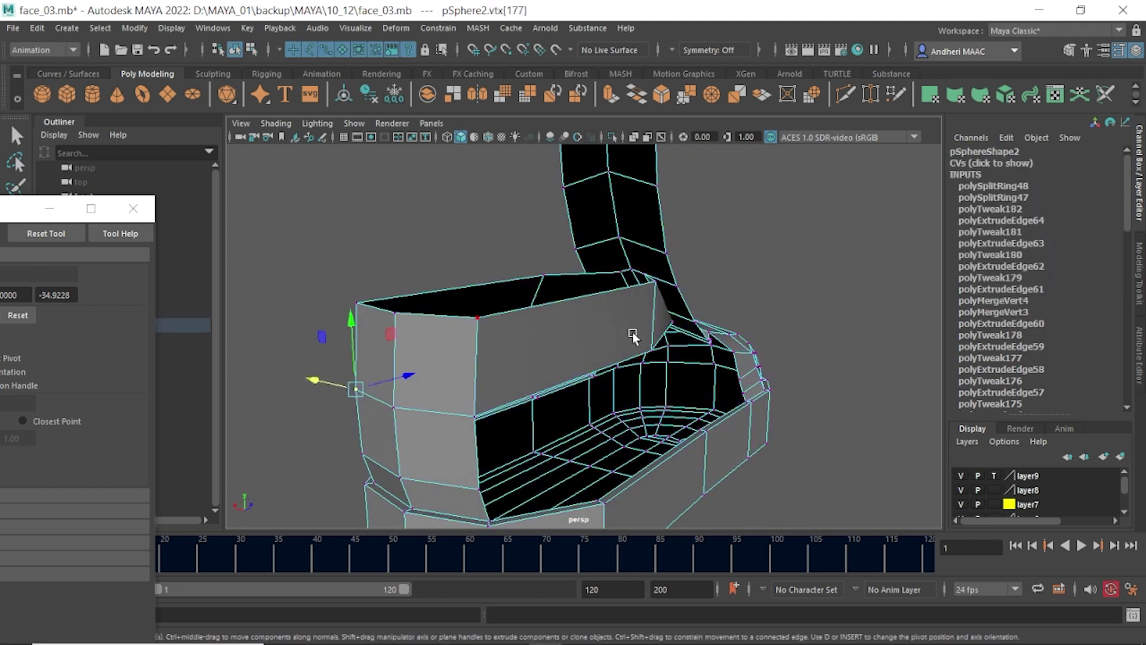
mouse_move(635, 328)
alt+mouse_down()
mouse_move(601, 332)
mouse_move(627, 332)
mouse_move(591, 358)
mouse_move(506, 249)
alt+mouse_up()
key(F8)
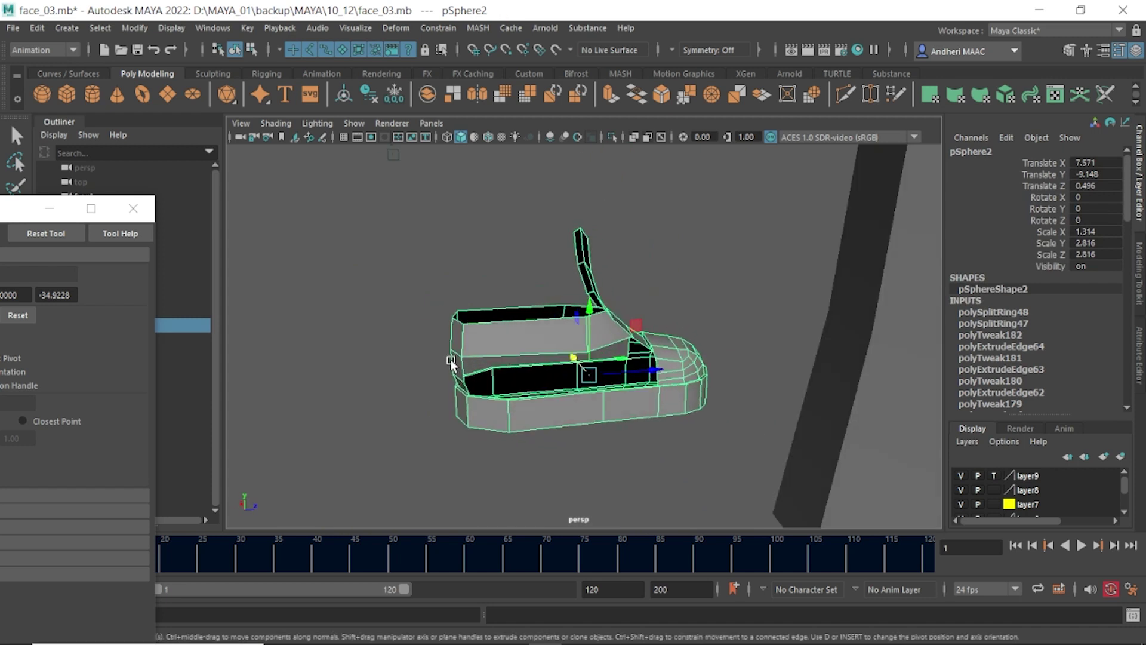
shift+right_drag(507, 249, 507, 349)
- Insert four edge loops across the shoe's side panel and orbit to inspect them
shift+right_drag(399, 278, 399, 279)
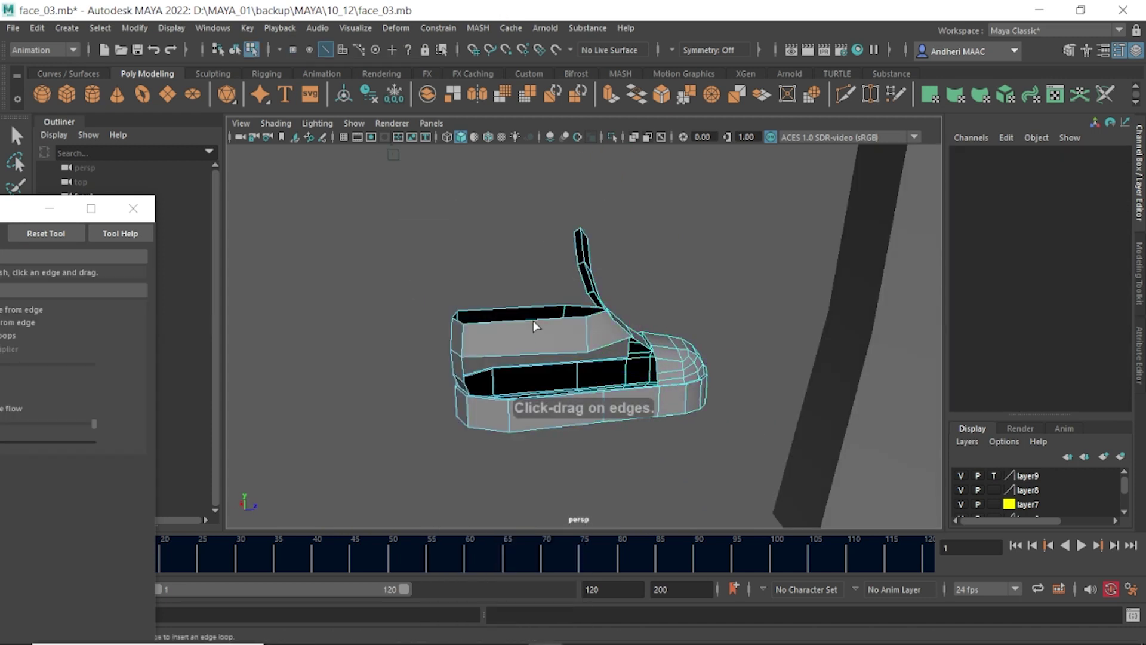
click(541, 321)
alt+drag(543, 321, 538, 329)
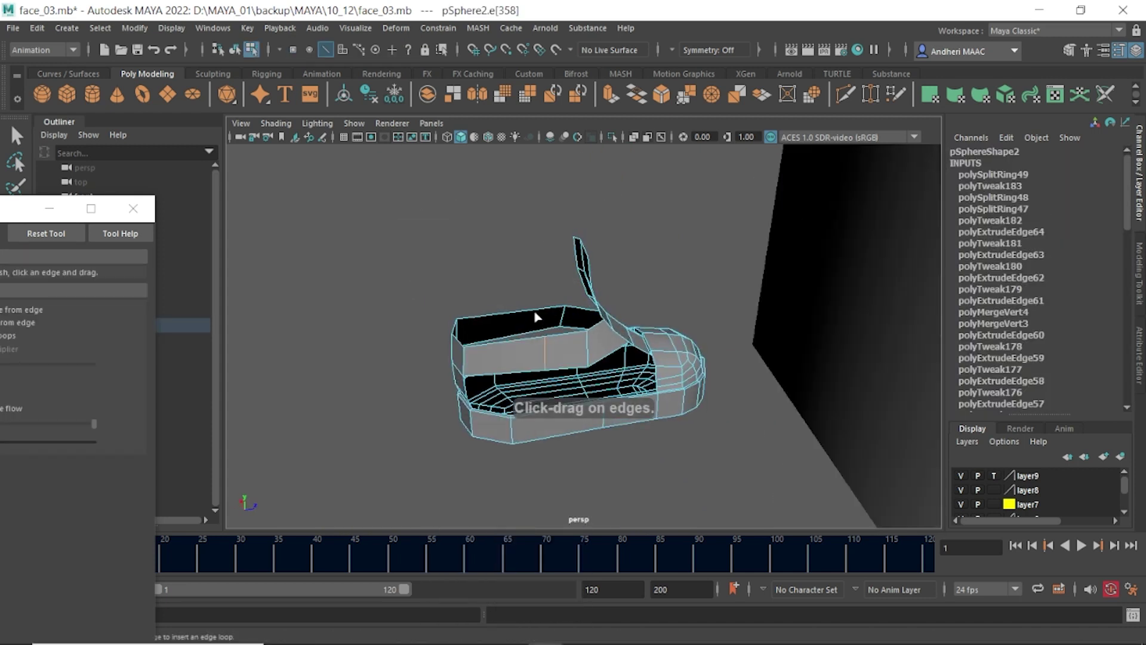
click(537, 315)
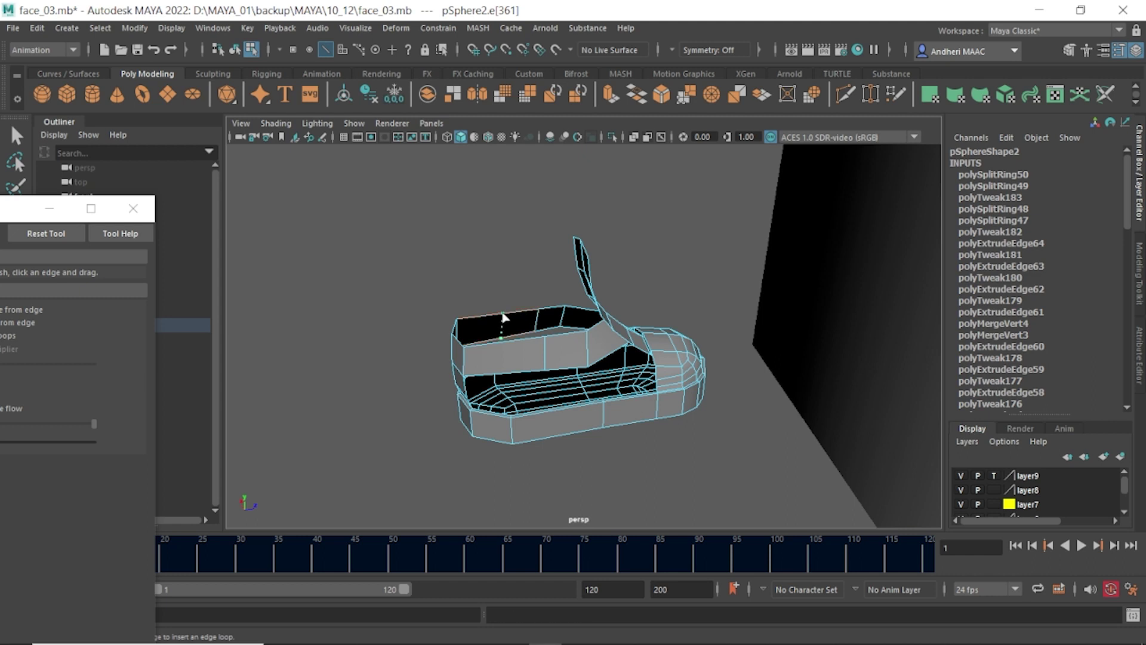
click(503, 317)
click(503, 345)
key(w)
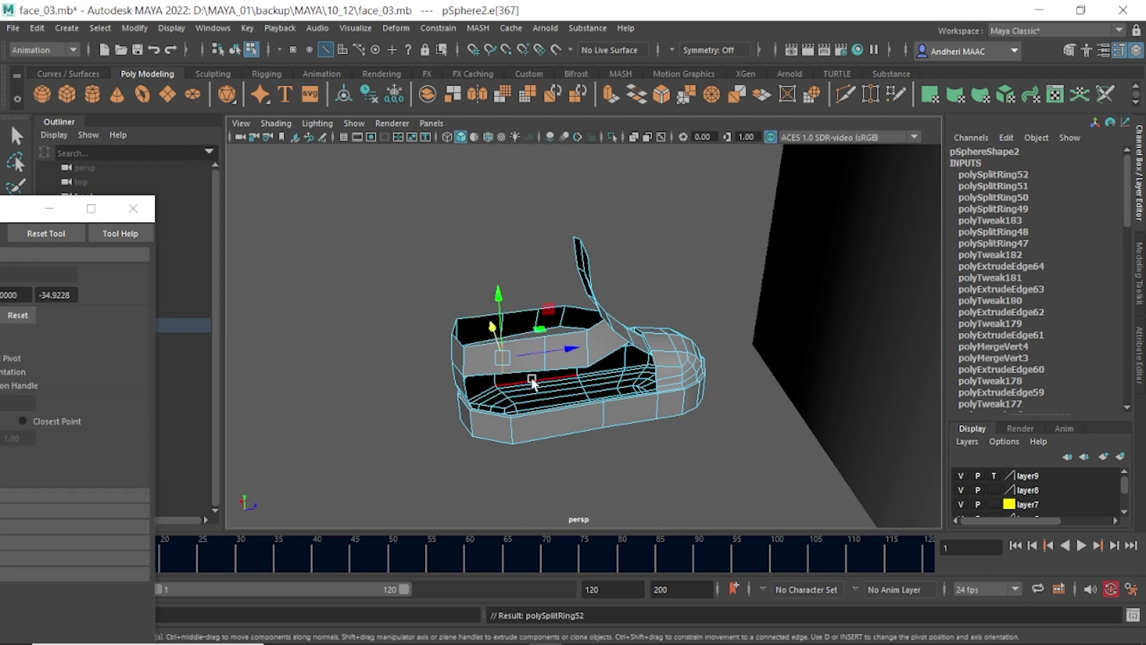
alt+drag(503, 345, 605, 299)
scroll(605, 299, up, 2)
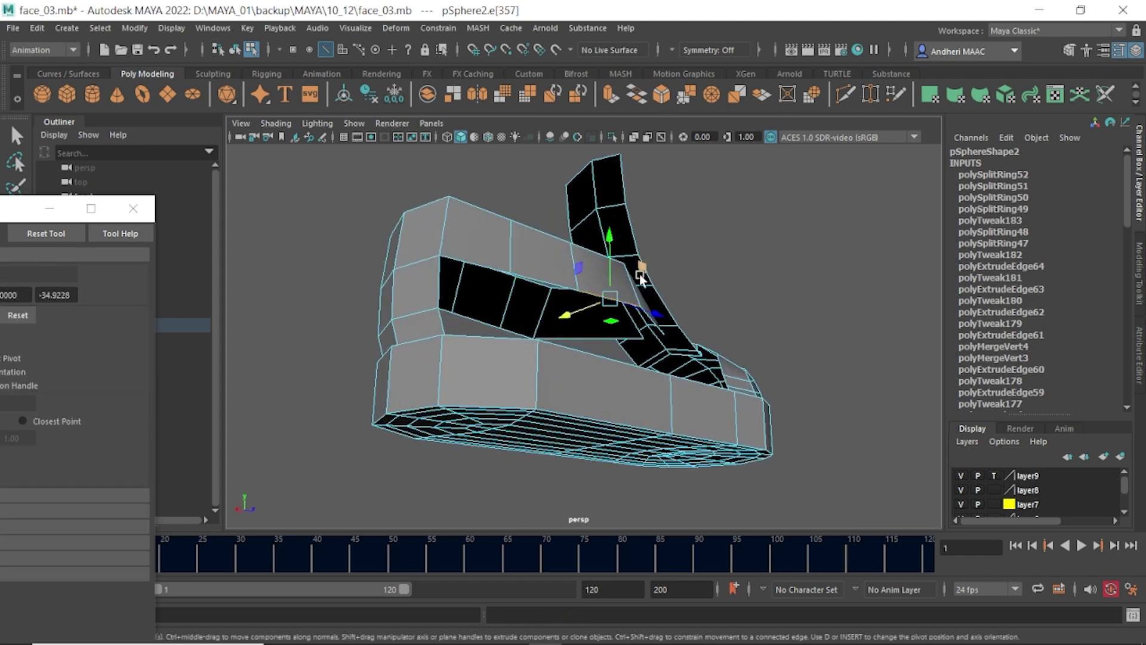
mouse_move(574, 317)
alt+mouse_down()
mouse_move(685, 355)
mouse_move(603, 310)
mouse_move(563, 342)
alt+mouse_up()
key(F9)
mouse_move(635, 313)
alt+mouse_down()
mouse_move(897, 251)
mouse_move(823, 235)
mouse_move(670, 289)
mouse_move(641, 241)
alt+mouse_up()
- Lift edge e[339] at the front of the opening and bridge the gap beneath the tongue
key(F10)
click(583, 278)
mouse_move(611, 173)
alt+mouse_down()
mouse_move(692, 258)
mouse_move(622, 351)
alt+mouse_up()
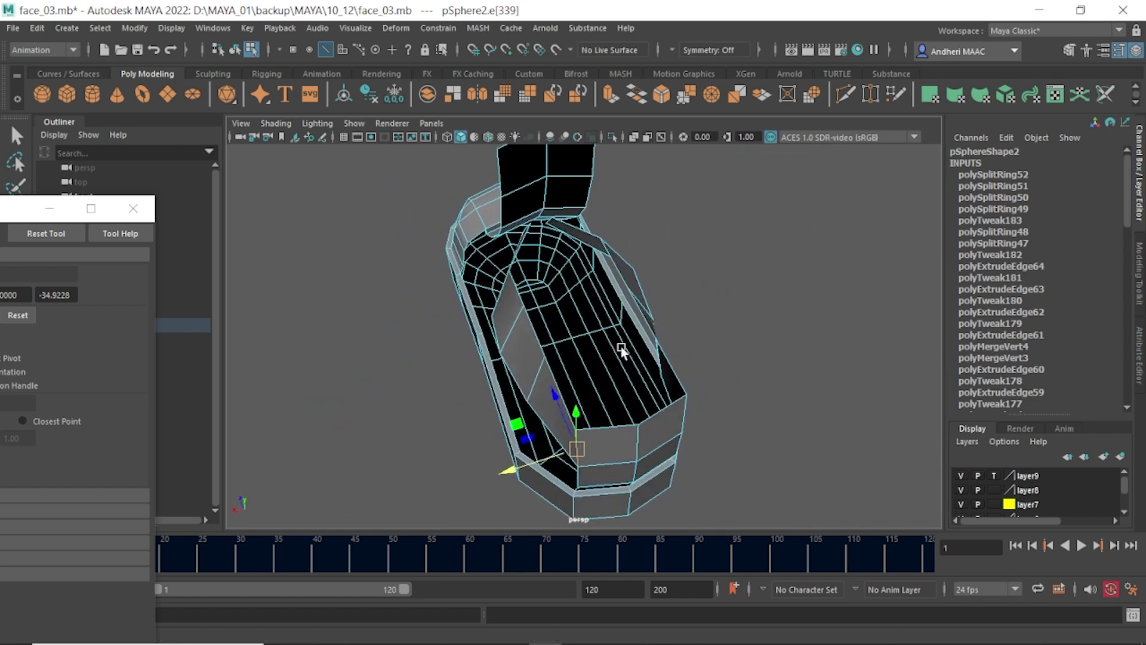
click(614, 407)
mouse_move(615, 407)
mouse_down()
mouse_move(602, 374)
mouse_move(603, 256)
mouse_move(653, 270)
mouse_move(681, 350)
mouse_move(806, 348)
mouse_move(573, 345)
mouse_move(492, 310)
mouse_move(597, 388)
mouse_move(467, 352)
mouse_move(548, 353)
mouse_move(545, 389)
mouse_move(504, 333)
mouse_move(585, 358)
mouse_move(681, 318)
mouse_move(734, 323)
mouse_move(612, 282)
mouse_move(493, 309)
mouse_move(485, 300)
mouse_move(690, 319)
mouse_up()
scroll(627, 417, up, 3)
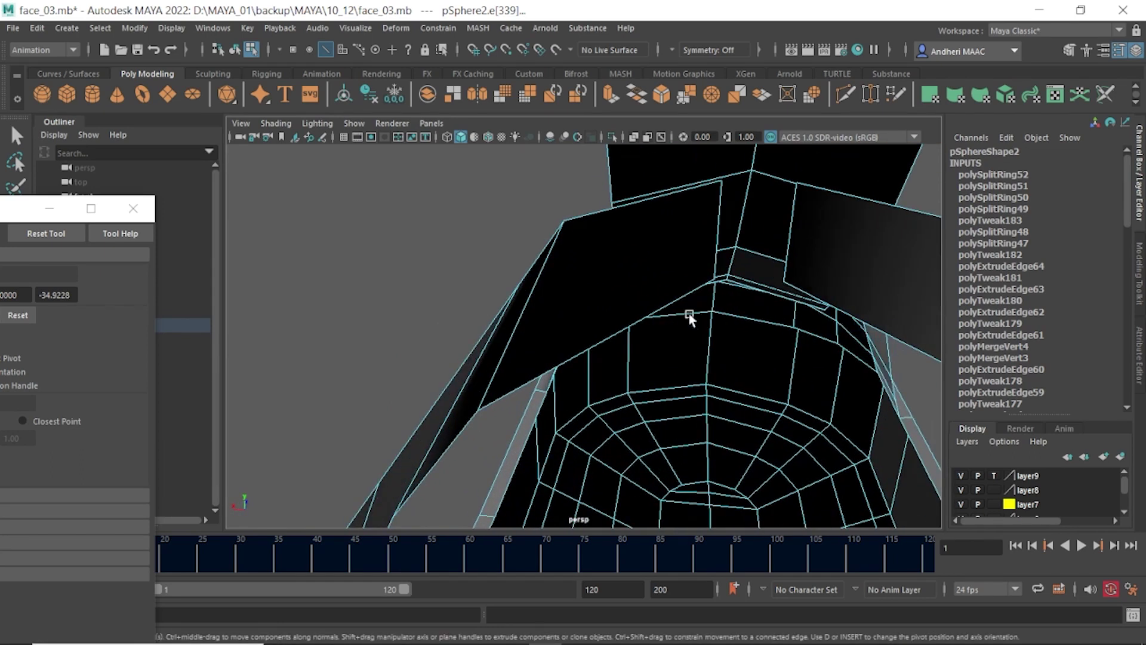
mouse_move(779, 213)
shift+right_down()
mouse_move(776, 409)
mouse_move(770, 384)
shift+right_up()
- Insert an edge loop across the collar panel and select a vertex on it
key(F8)
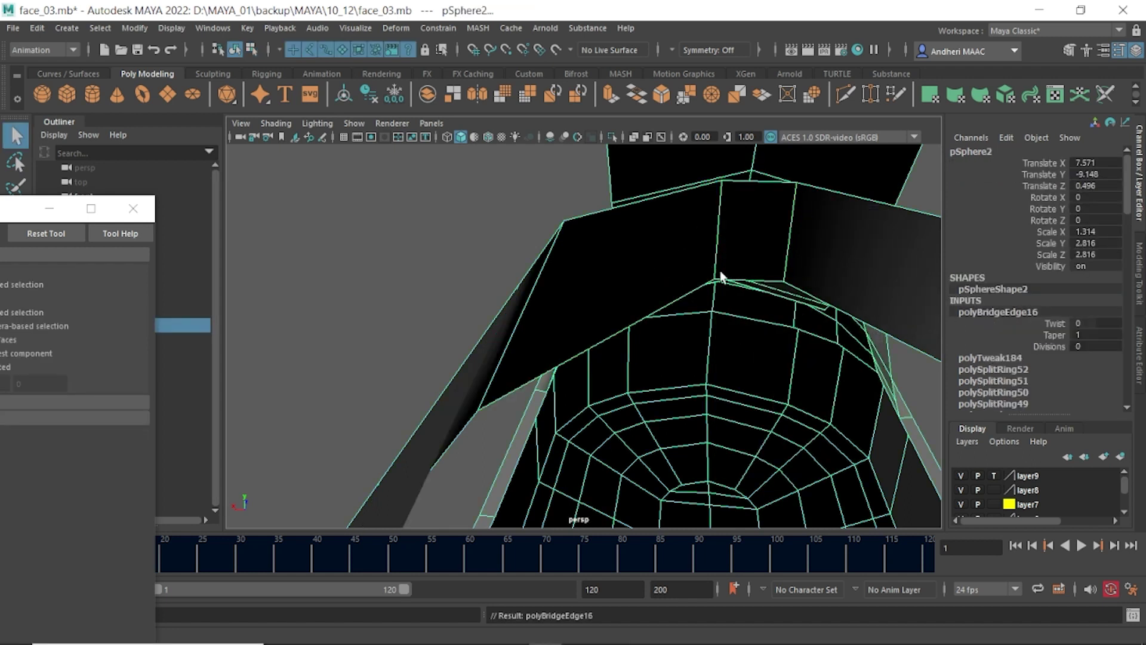
mouse_move(685, 268)
alt+mouse_down()
mouse_move(797, 332)
mouse_move(691, 303)
mouse_move(524, 325)
mouse_move(729, 376)
mouse_move(673, 325)
alt+mouse_up()
shift+right_drag(673, 296, 673, 274)
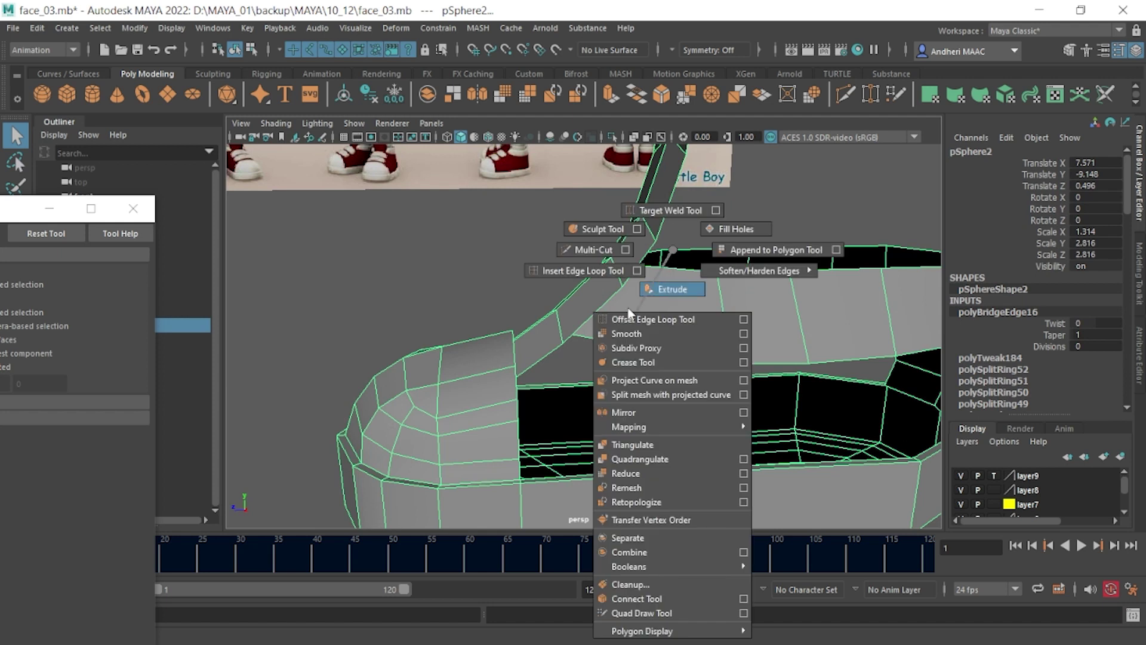
click(661, 270)
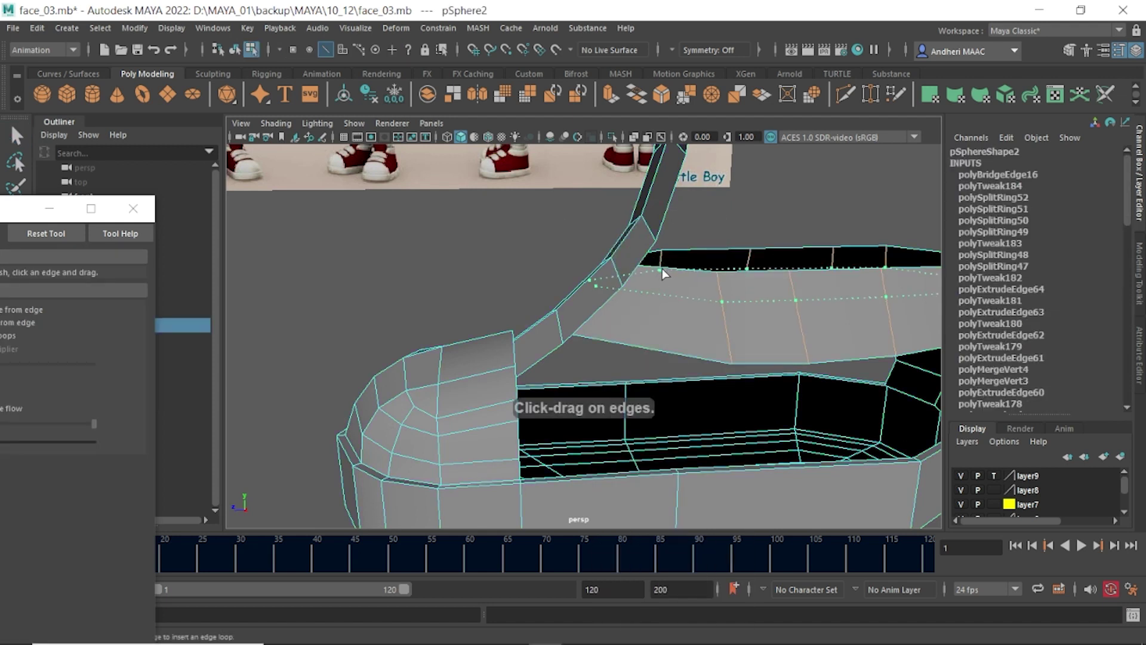
key(ctrl+z)
click(673, 274)
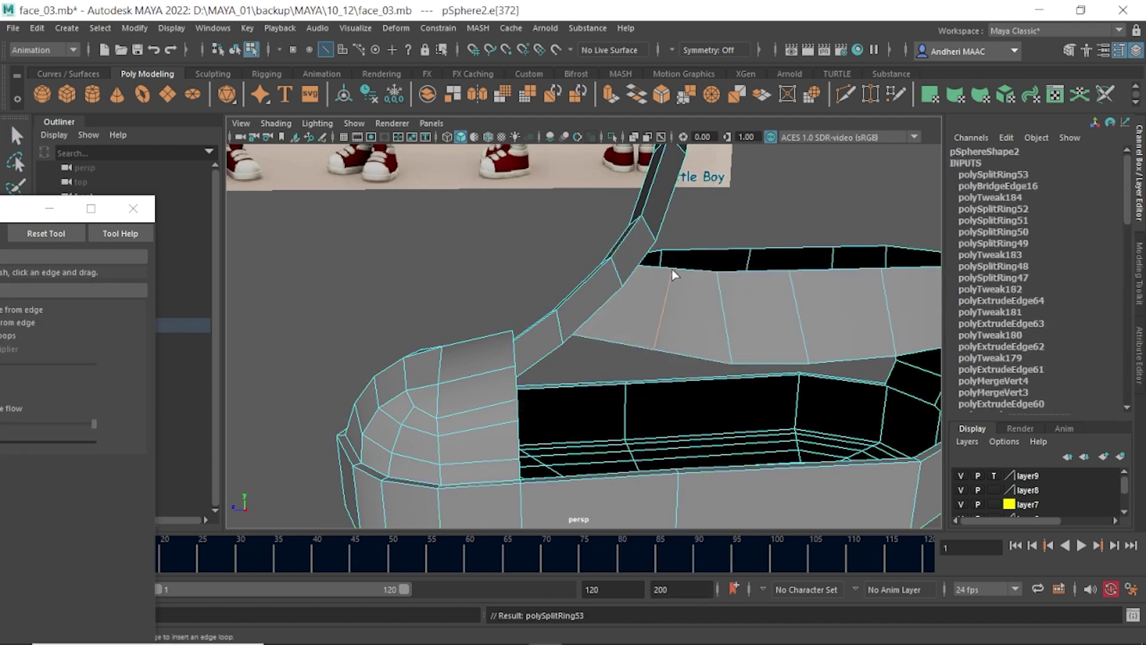
key(w)
key(F9)
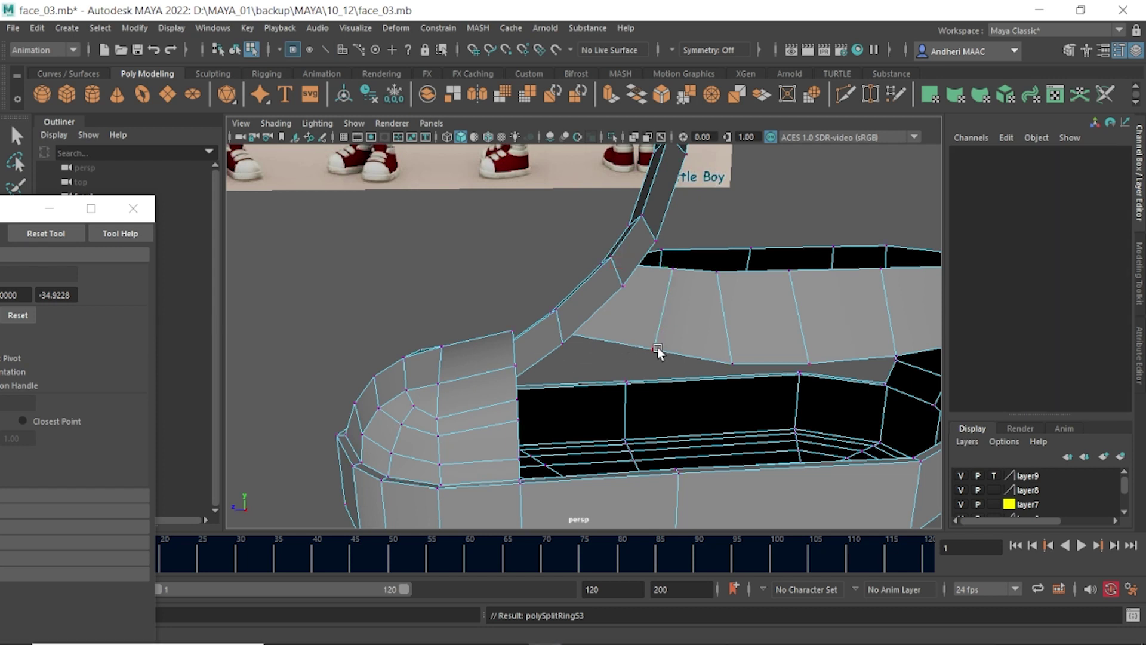
click(655, 349)
mouse_move(655, 349)
alt+mouse_down()
mouse_move(641, 394)
mouse_move(658, 402)
mouse_move(719, 325)
mouse_move(685, 315)
mouse_move(614, 325)
mouse_move(633, 332)
mouse_move(585, 378)
alt+mouse_up()
- Extrude the side panel's whole lower border edge loop with Ctrl+E
key(F10)
click(689, 332)
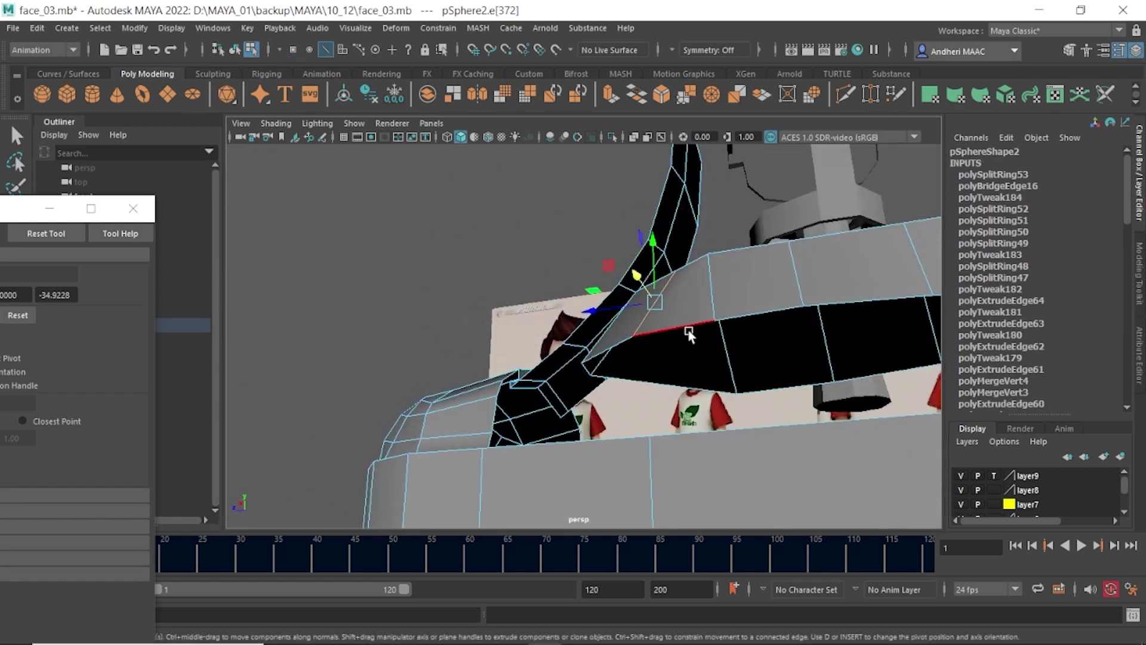
alt+drag(706, 331, 795, 321)
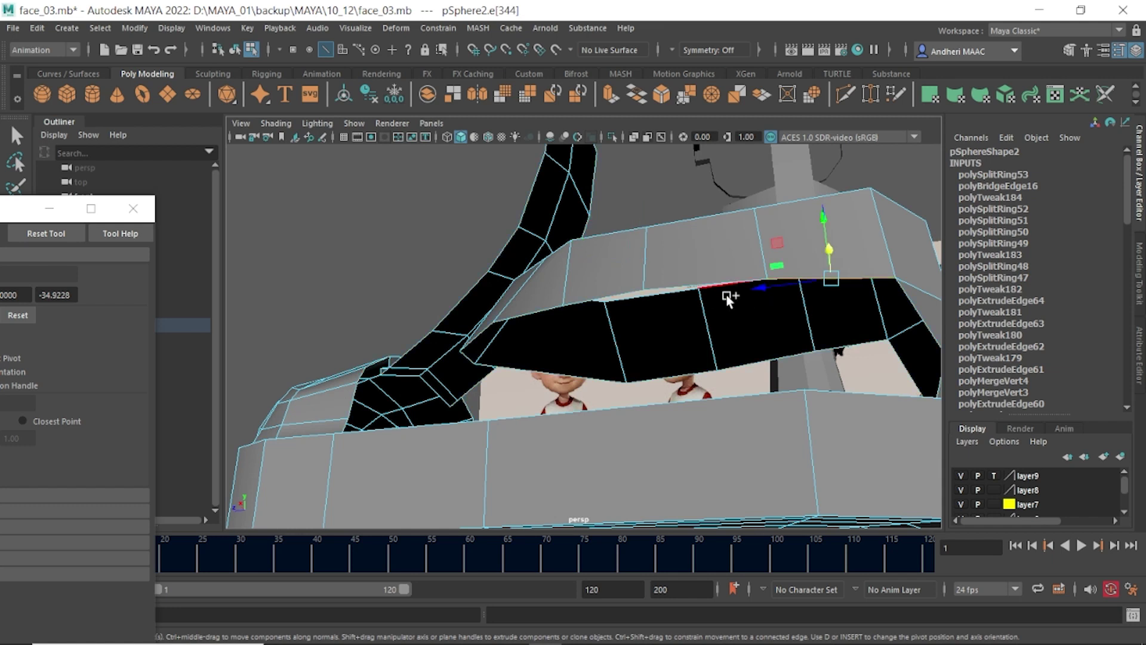
double_click(852, 346)
scroll(679, 351, down, 5)
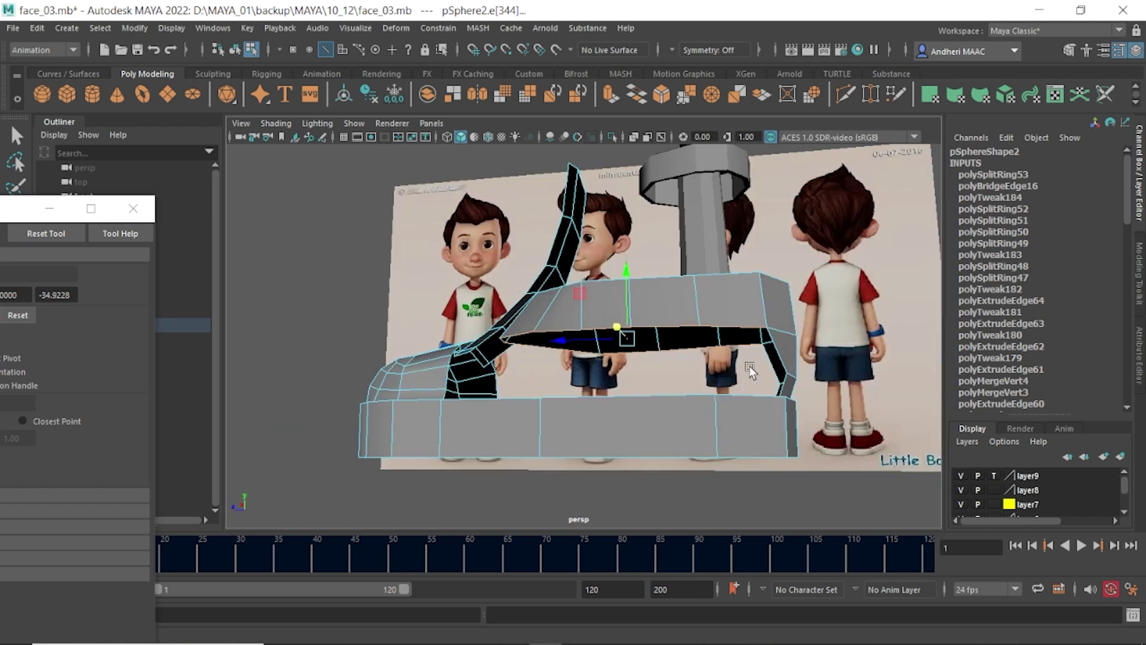
key(ctrl+e)
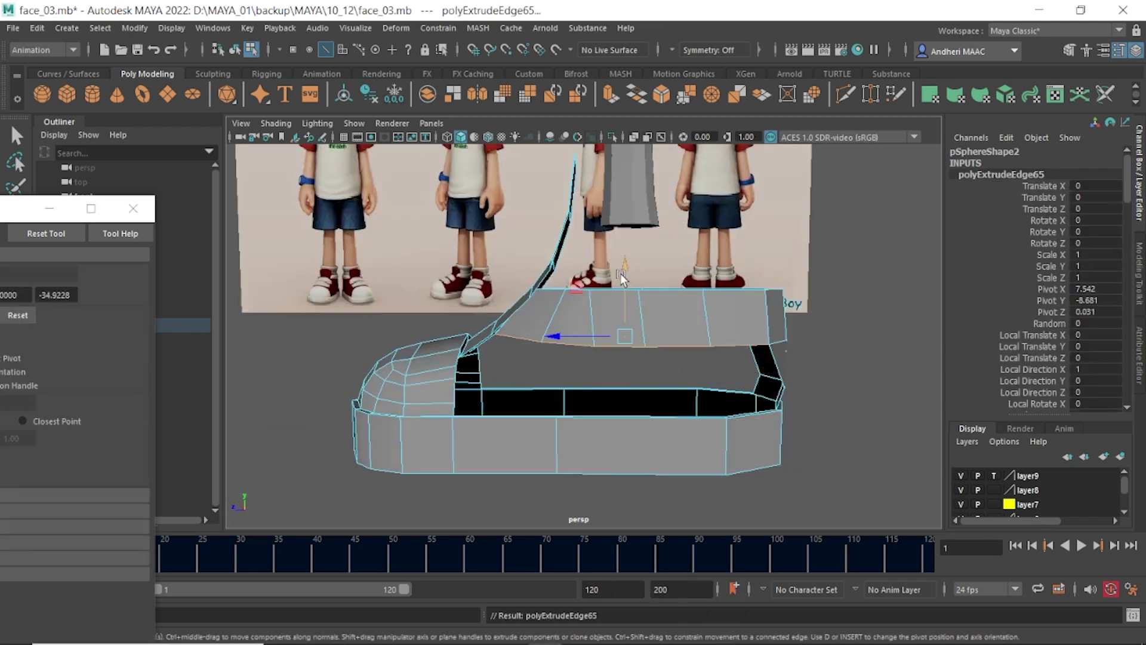
- Pull the extruded edges down into a strip and merge the stray vertex at its end
drag(621, 273, 615, 387)
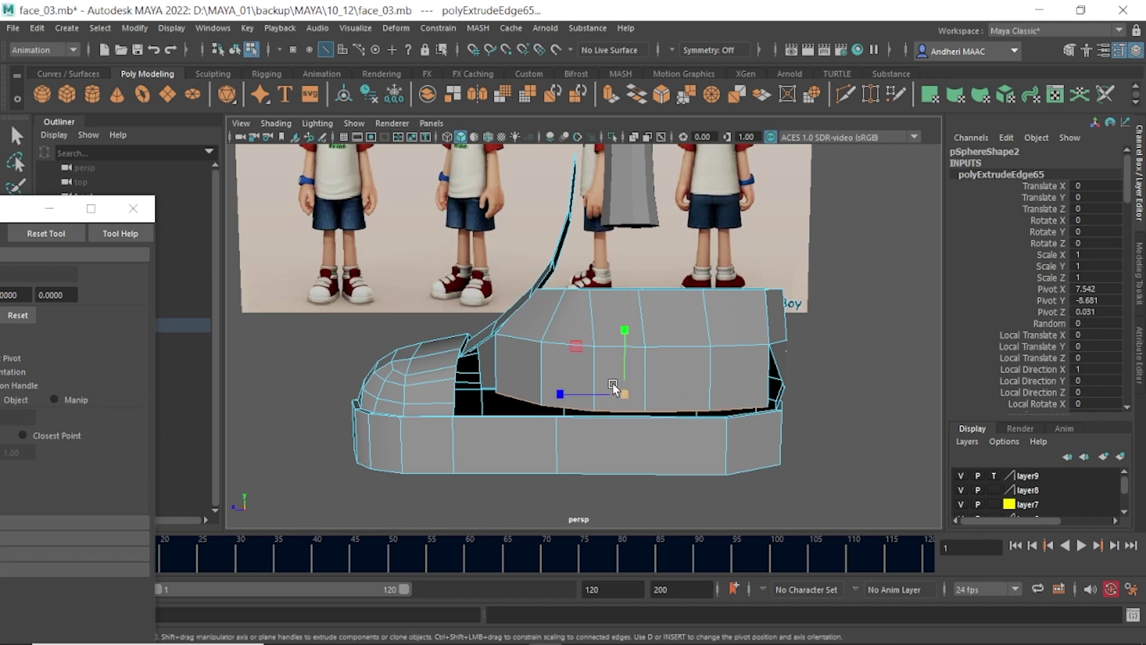
drag(625, 338, 628, 310)
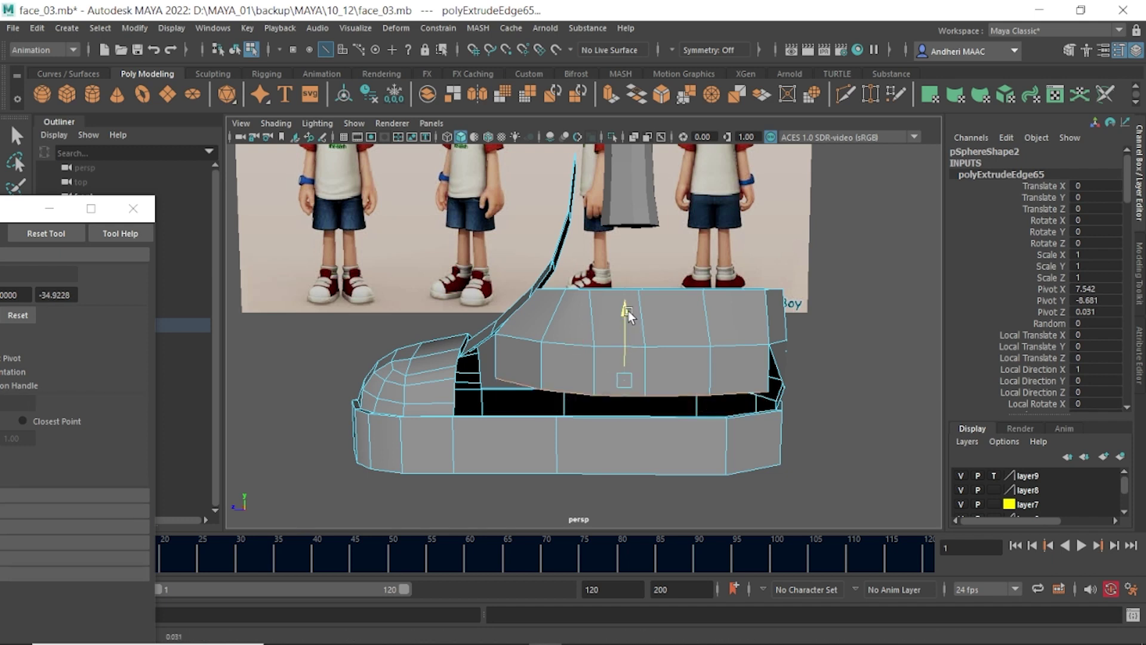
mouse_move(590, 395)
alt+mouse_down()
mouse_move(582, 351)
mouse_move(608, 395)
mouse_move(590, 331)
mouse_move(501, 385)
mouse_move(532, 451)
mouse_move(482, 332)
mouse_move(524, 306)
mouse_move(613, 478)
mouse_move(571, 446)
mouse_move(596, 396)
mouse_move(560, 371)
mouse_move(576, 373)
alt+mouse_up()
key(F9)
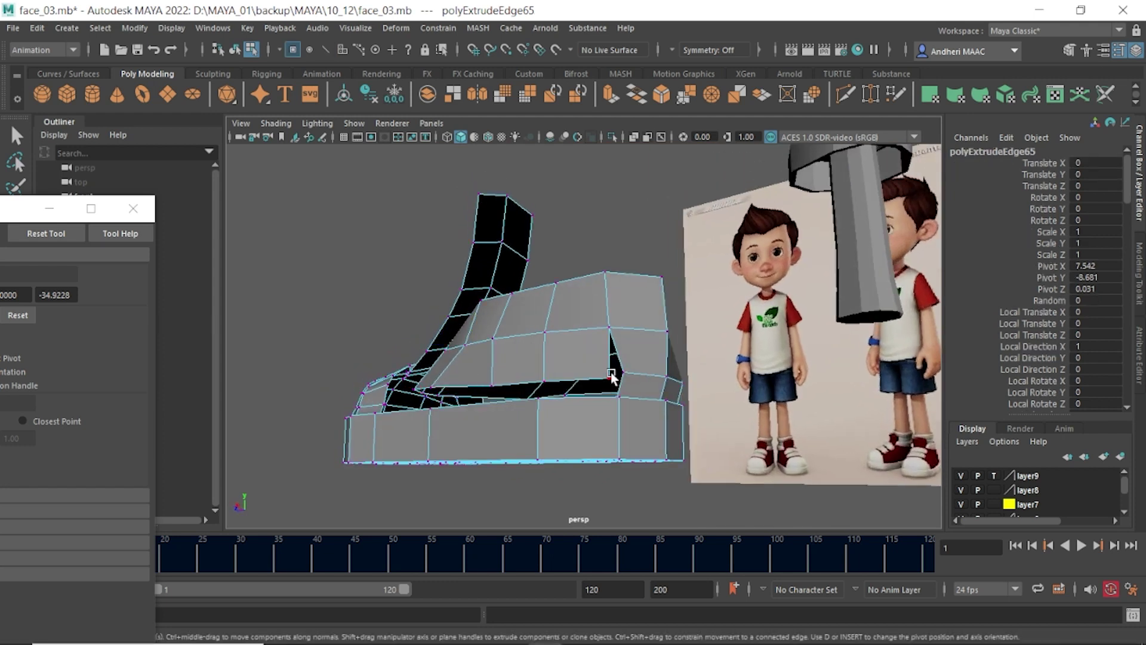
click(609, 376)
shift+right_drag(642, 368, 647, 292)
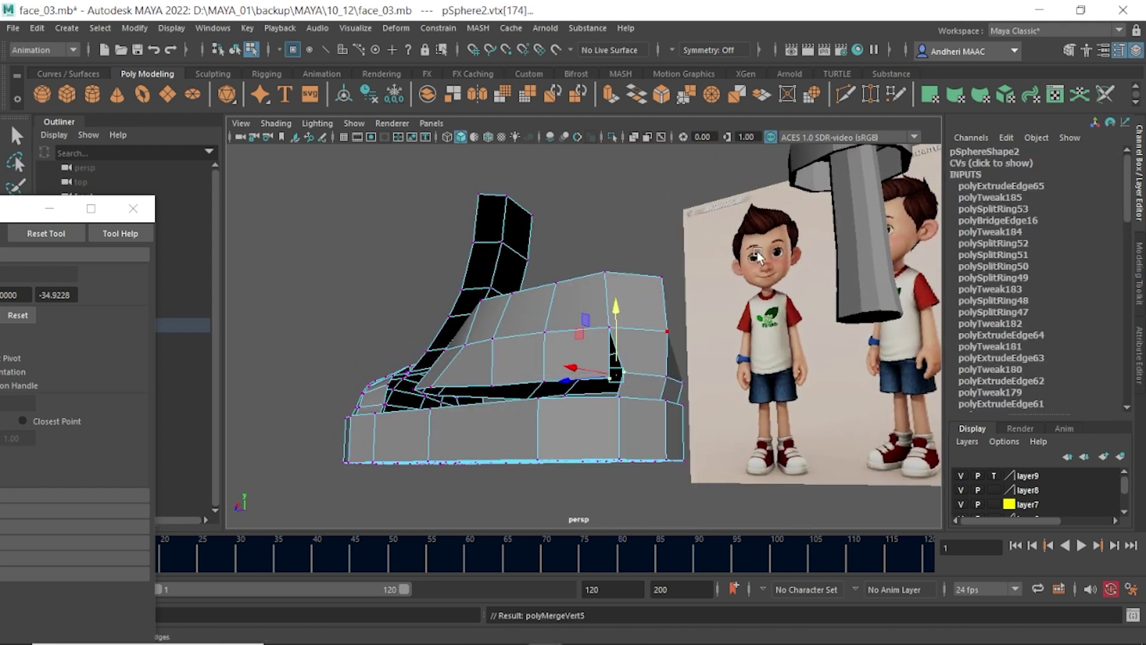
- Weld two loose vertices onto their neighbours and slide a vertex to reshape the side opening
alt+drag(647, 293, 502, 364)
mouse_move(573, 389)
alt+mouse_down()
mouse_move(537, 448)
mouse_move(573, 444)
mouse_move(556, 366)
mouse_move(564, 379)
alt+mouse_up()
click(586, 415)
alt+drag(564, 379, 583, 276)
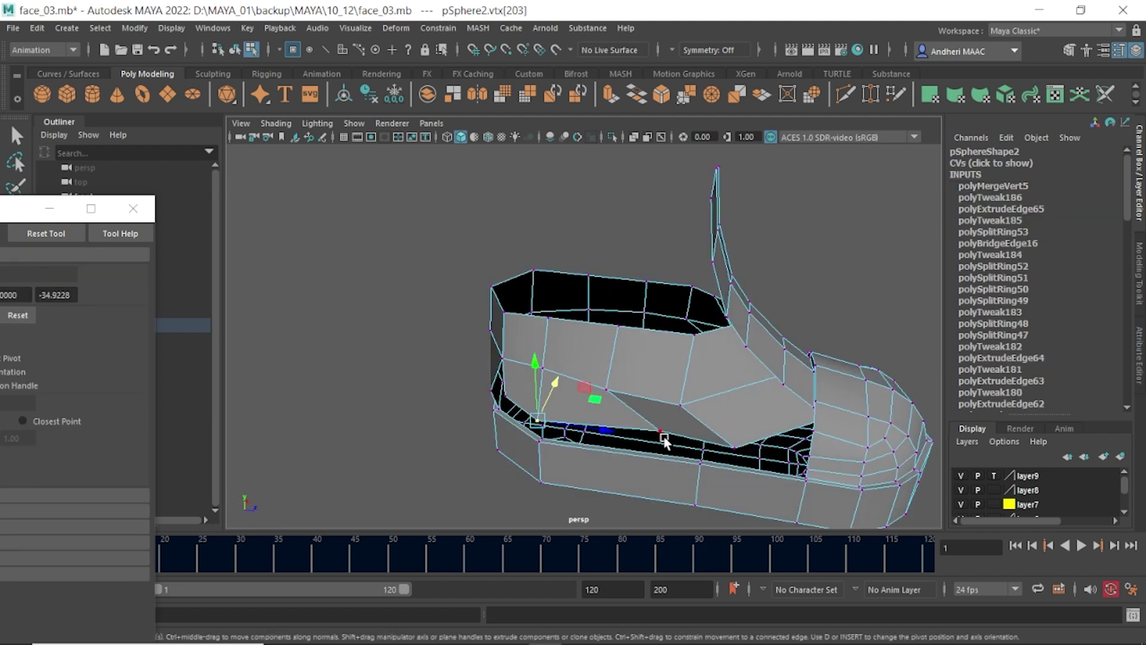
mouse_move(720, 435)
mouse_down()
mouse_move(604, 431)
mouse_move(615, 382)
mouse_move(590, 418)
mouse_up()
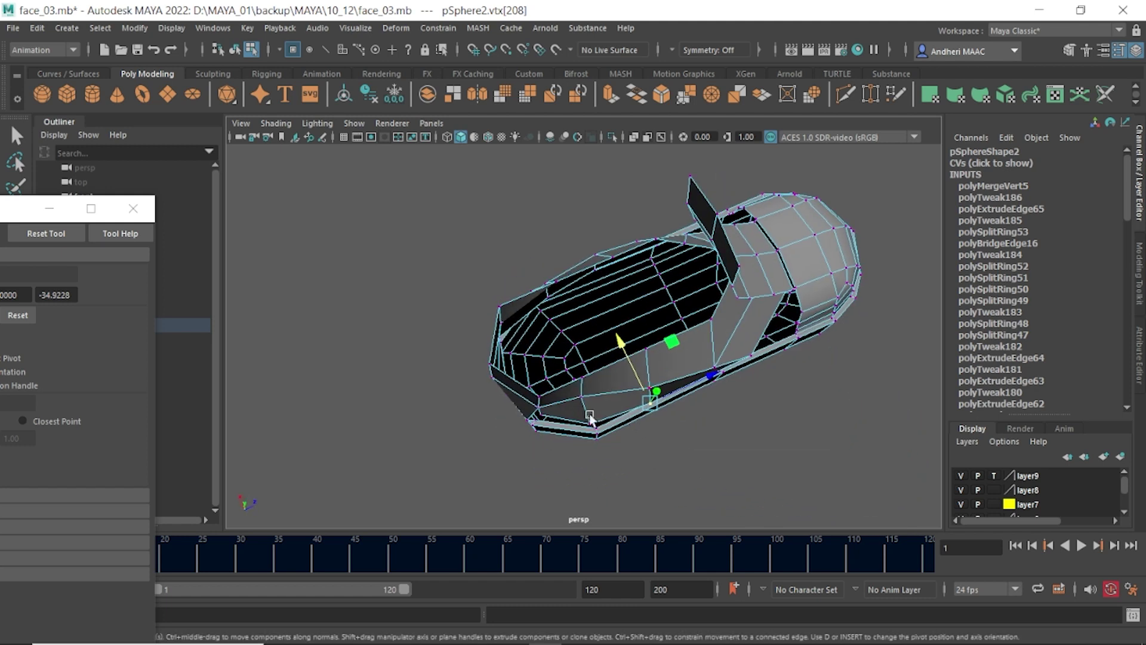
mouse_move(561, 344)
mouse_down()
mouse_move(563, 356)
mouse_move(652, 378)
mouse_up()
- Slide the side-opening edge and pull the panel-edge vertex left to tighten the panel
key(F10)
click(634, 327)
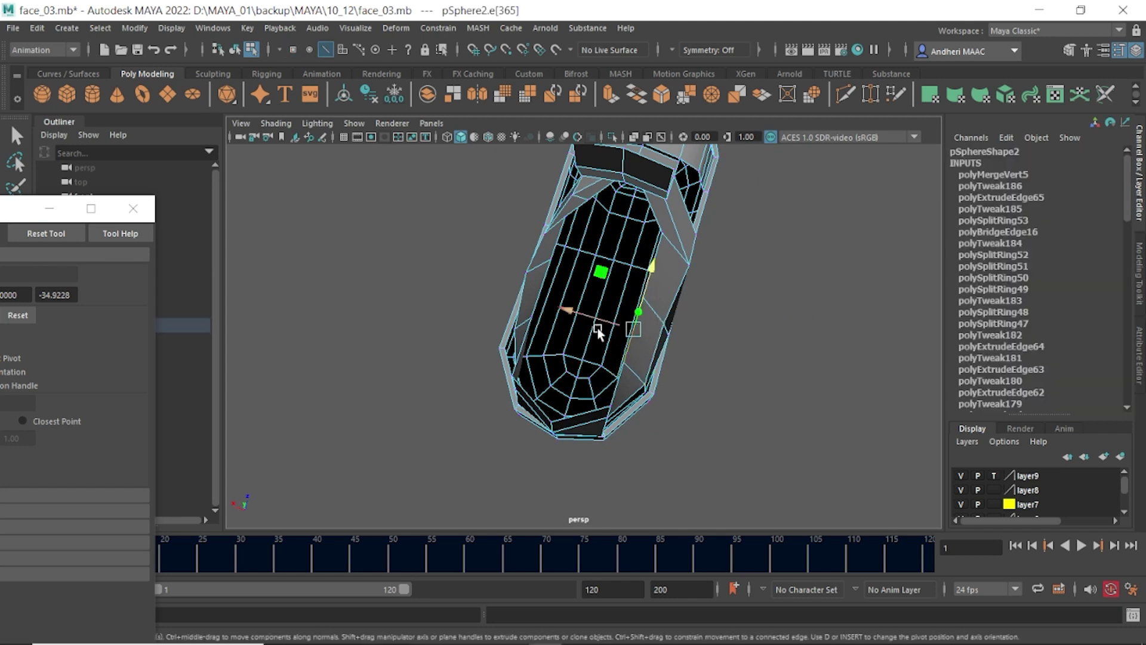
mouse_move(598, 332)
mouse_down()
mouse_move(662, 322)
mouse_move(591, 334)
mouse_move(572, 353)
mouse_up()
mouse_move(694, 298)
alt+mouse_down()
mouse_move(661, 333)
mouse_move(679, 291)
alt+mouse_up()
key(F9)
click(706, 354)
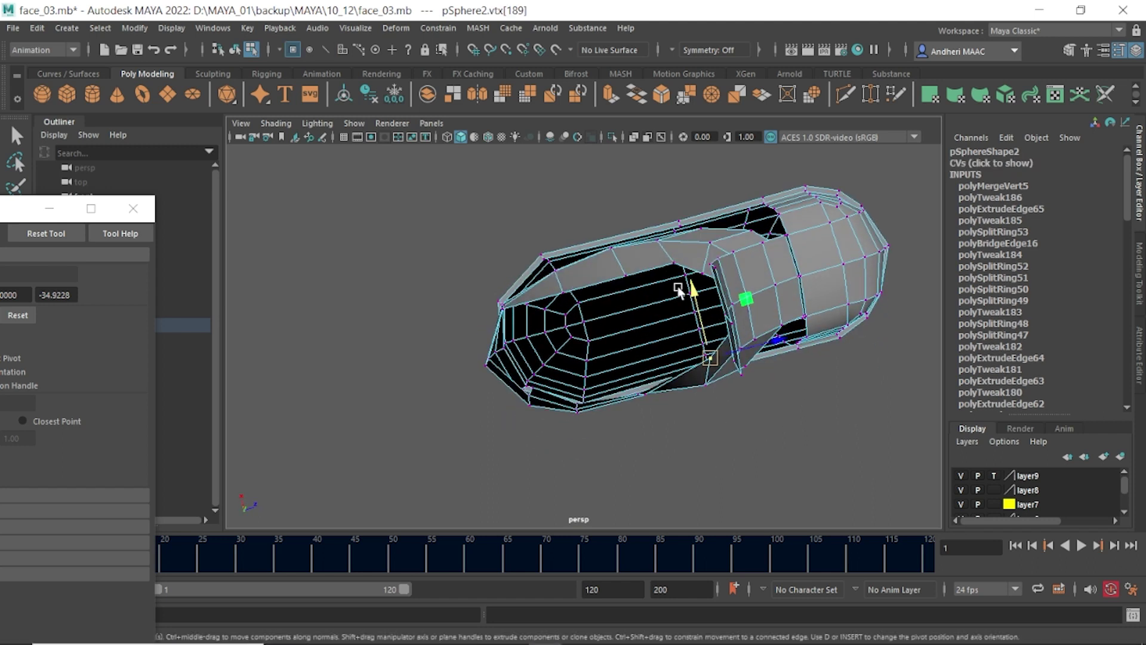
middle_drag(749, 246, 735, 251)
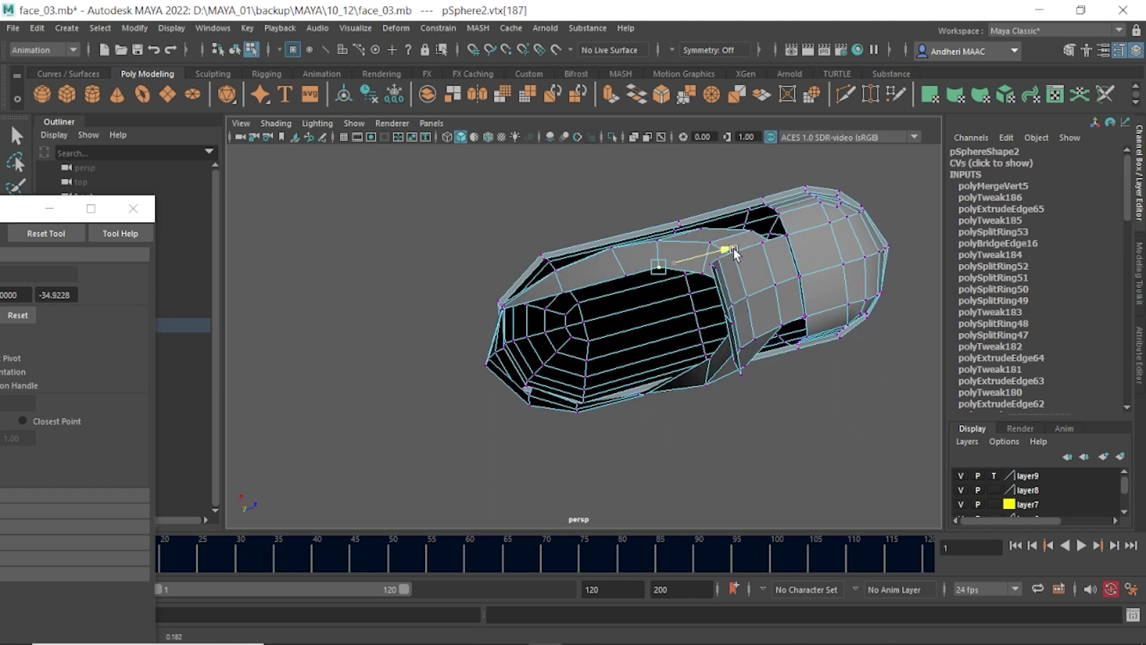
- Move the opening's upper-rim edge down and adjust the panel-corner vertices
key(F10)
click(595, 278)
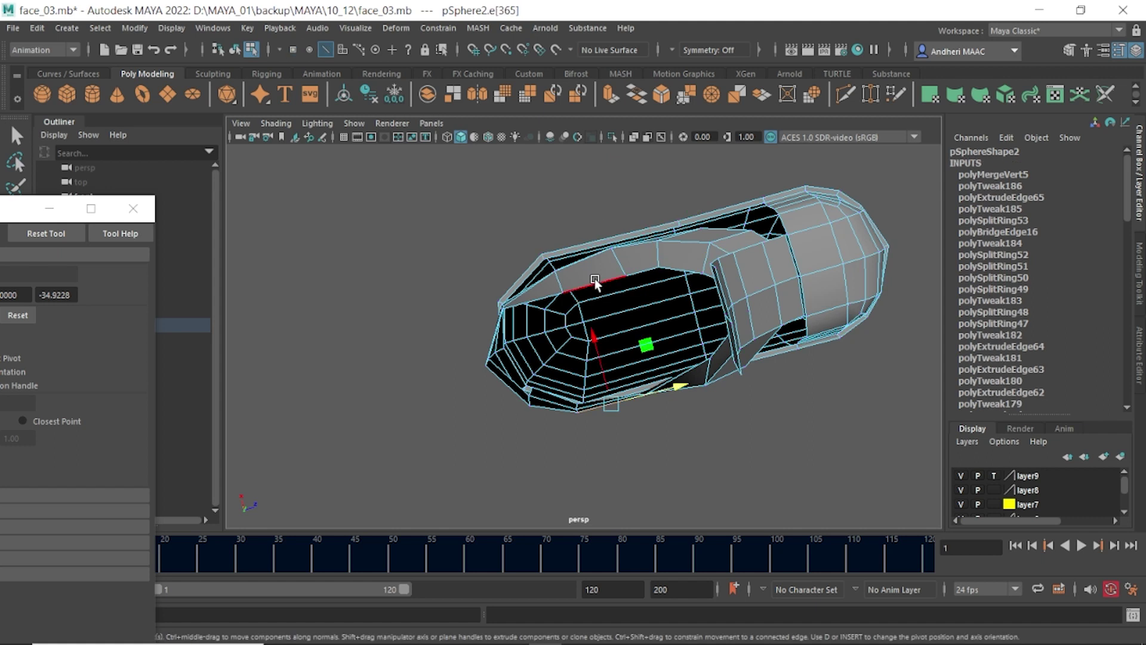
mouse_move(580, 246)
mouse_down()
mouse_move(573, 213)
mouse_move(621, 266)
mouse_up()
key(F9)
mouse_move(704, 325)
alt+mouse_down()
mouse_move(746, 305)
mouse_move(699, 307)
alt+mouse_up()
click(697, 298)
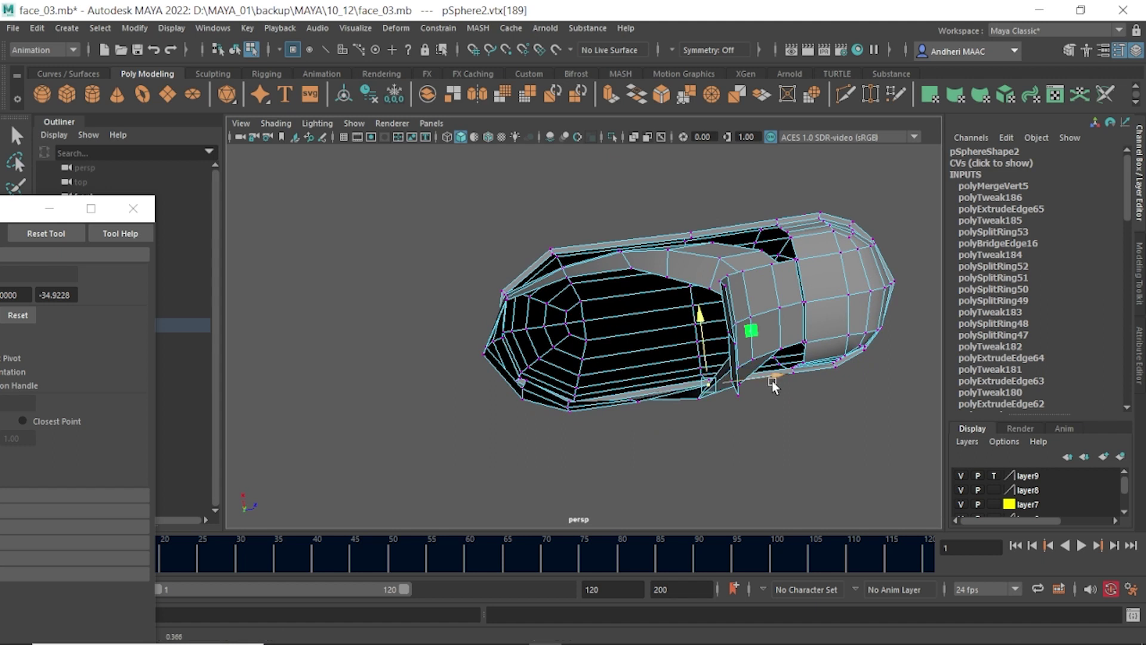
mouse_move(644, 387)
alt+mouse_down()
mouse_move(538, 264)
mouse_move(539, 327)
mouse_move(463, 332)
alt+mouse_up()
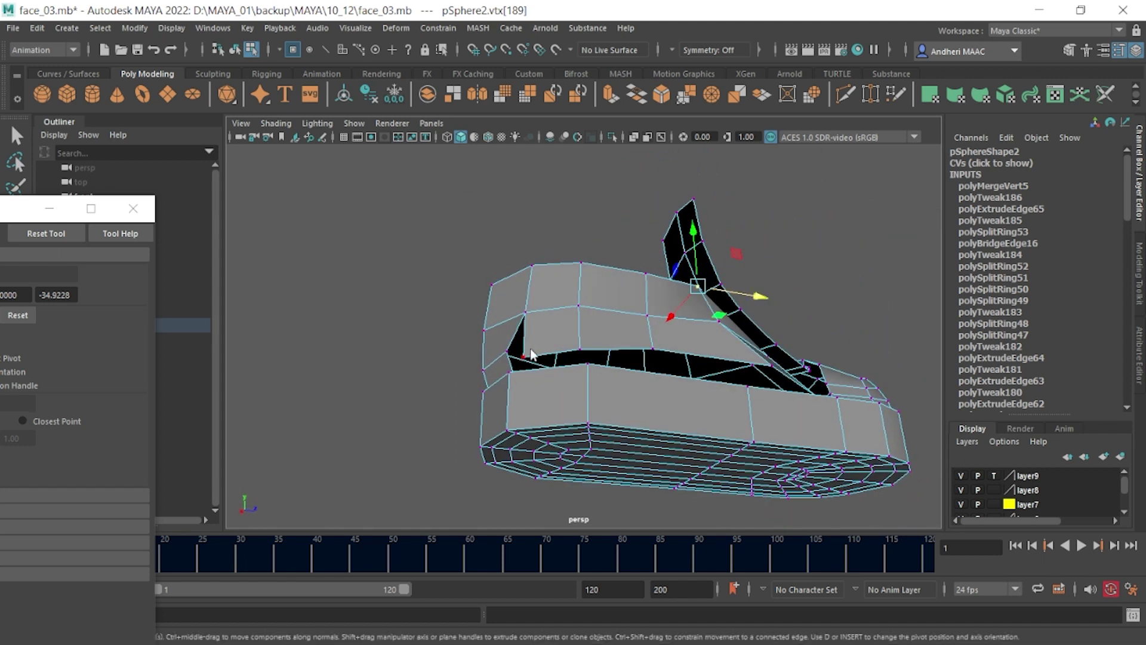
- Merge the selected side-strip vertices and zoom in to compare the shoe with the reference image
shift+right_drag(530, 361, 471, 223)
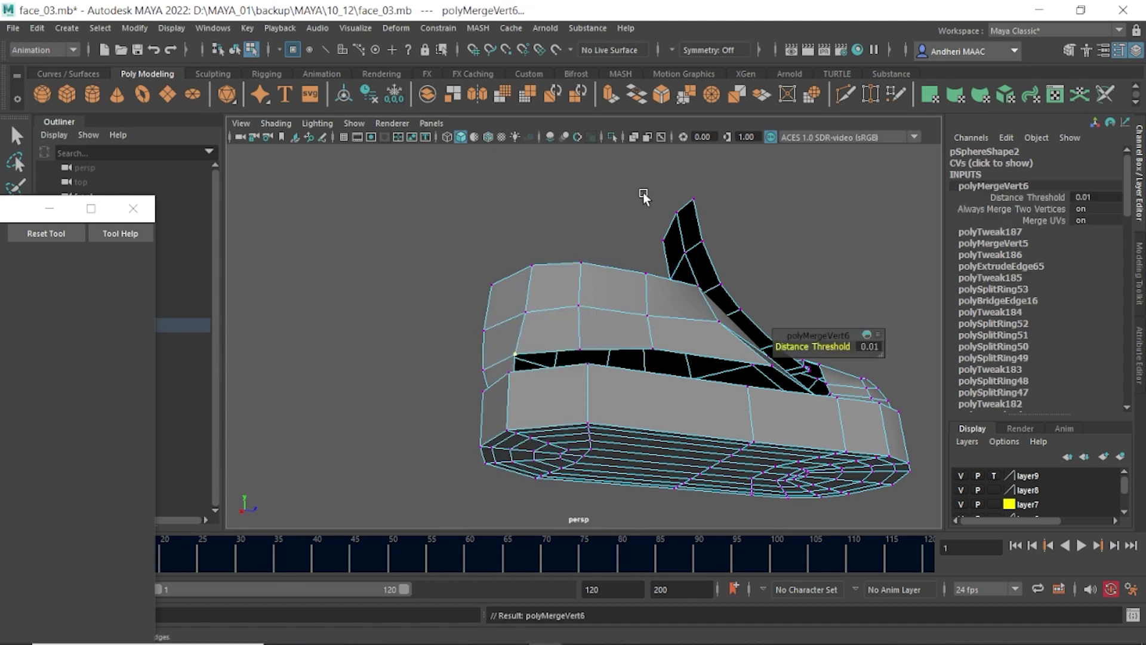
mouse_move(643, 192)
alt+mouse_down()
mouse_move(813, 345)
mouse_move(680, 396)
mouse_move(680, 440)
mouse_move(711, 476)
mouse_move(588, 420)
mouse_move(716, 392)
mouse_move(593, 402)
mouse_move(575, 358)
mouse_move(500, 345)
mouse_move(563, 326)
alt+mouse_up()
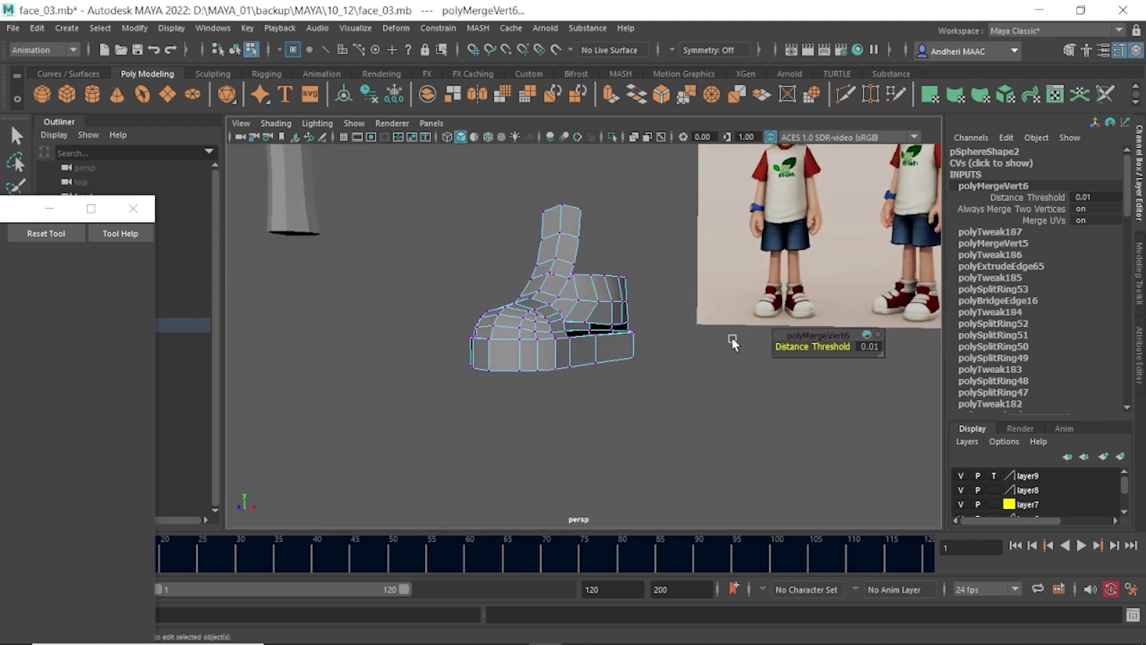
alt+right_drag(733, 342, 819, 318)
mouse_move(537, 317)
alt+mouse_down()
mouse_move(557, 336)
mouse_move(532, 312)
mouse_move(653, 302)
mouse_move(665, 328)
mouse_move(748, 243)
alt+mouse_up()
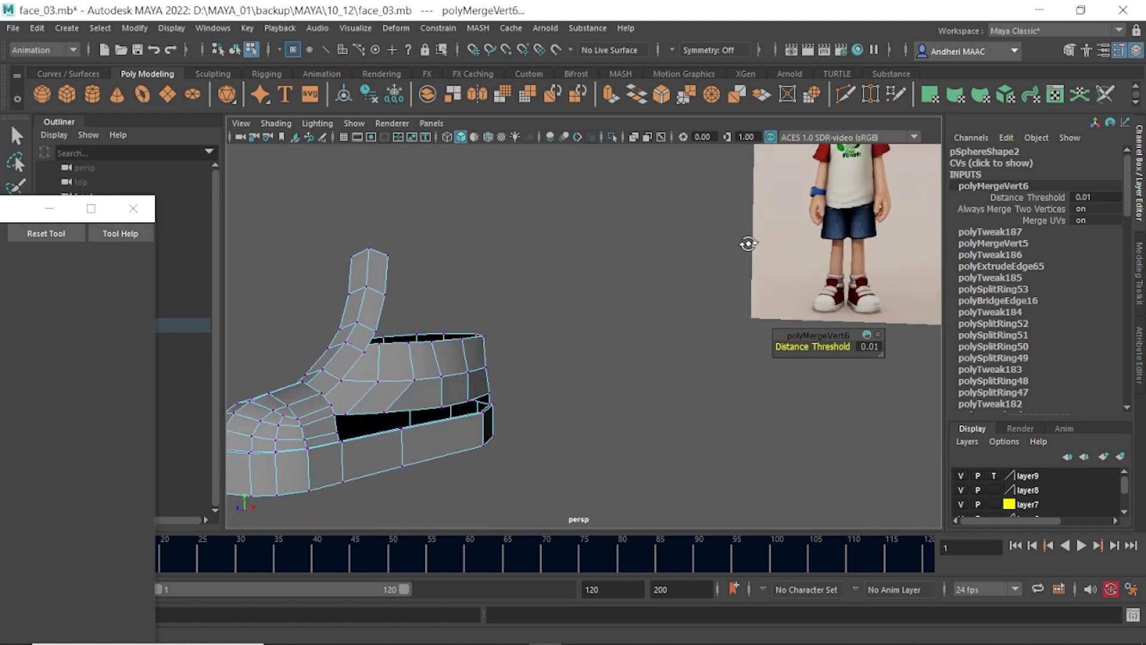
scroll(748, 244, up, 2)
scroll(674, 318, up, 4)
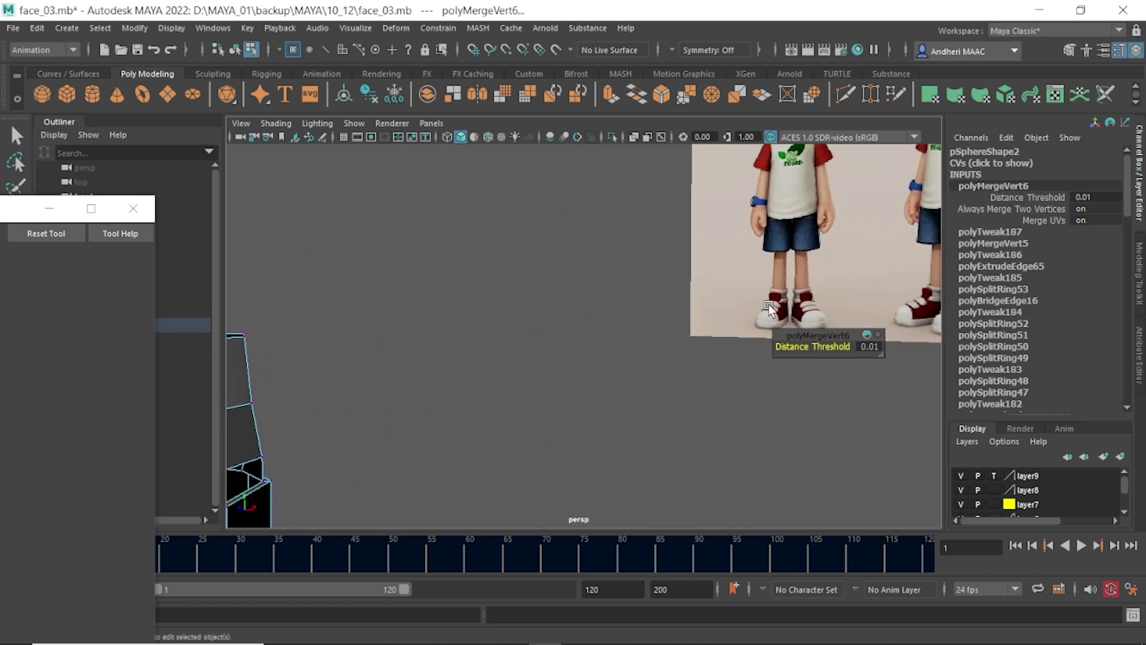
scroll(627, 358, down, 3)
scroll(661, 317, down, 2)
- Look down into the shoe opening and select rim vertices for moving
alt+drag(661, 317, 598, 375)
scroll(597, 375, up, 4)
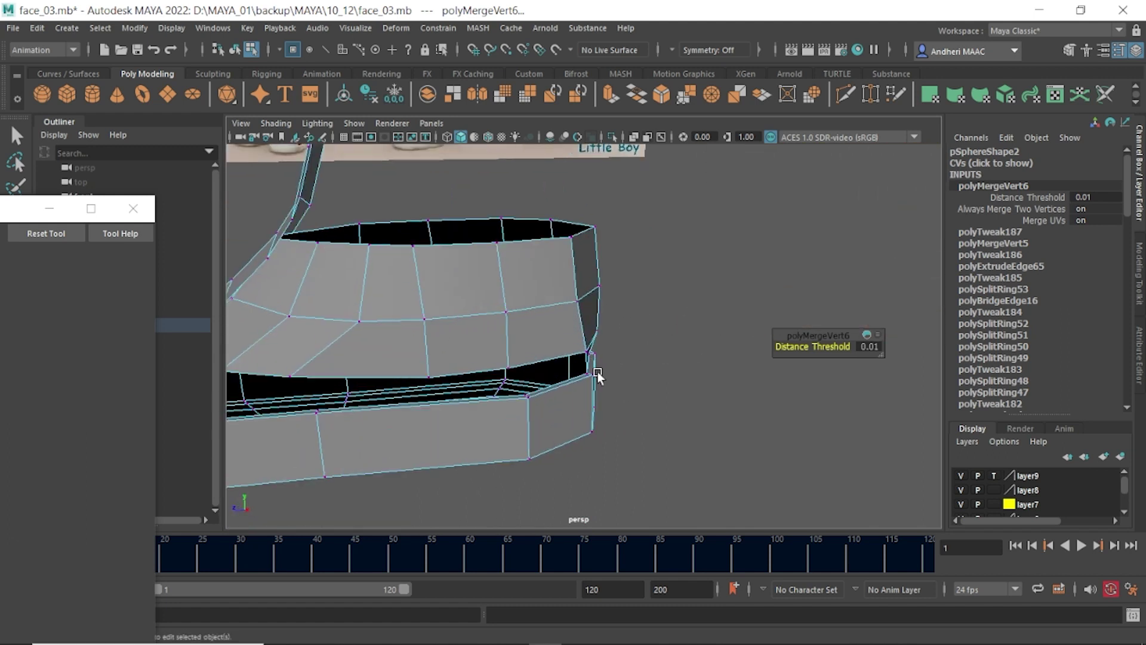
scroll(597, 375, down, 3)
mouse_move(704, 363)
alt+mouse_down()
mouse_move(425, 356)
mouse_move(555, 248)
alt+mouse_up()
scroll(496, 256, up, 3)
click(522, 263)
key(w)
click(548, 281)
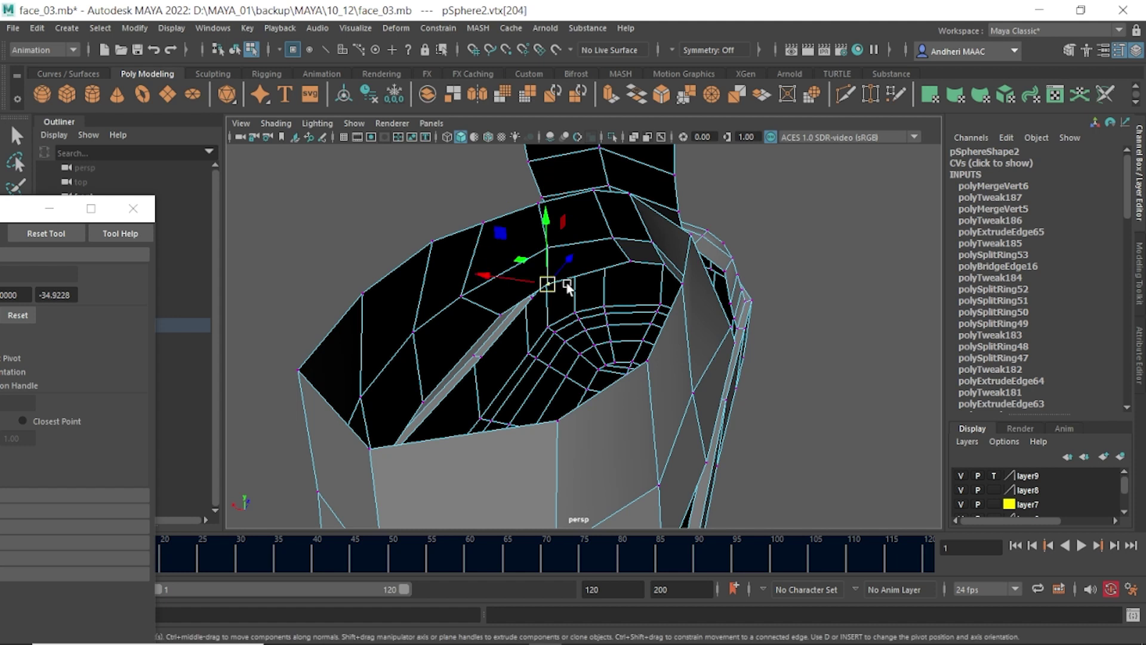
alt+drag(614, 221, 657, 230)
- Delete the top face at the opening and extrude a tongue-side edge upward into a new strip
key(F11)
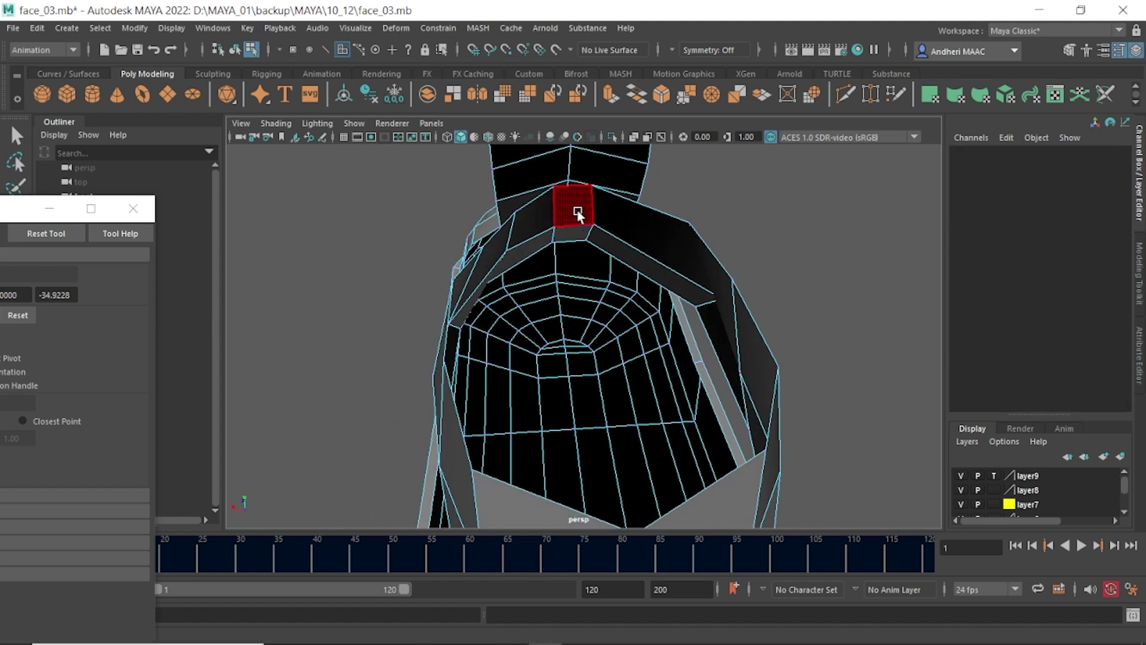
click(578, 206)
key(Delete)
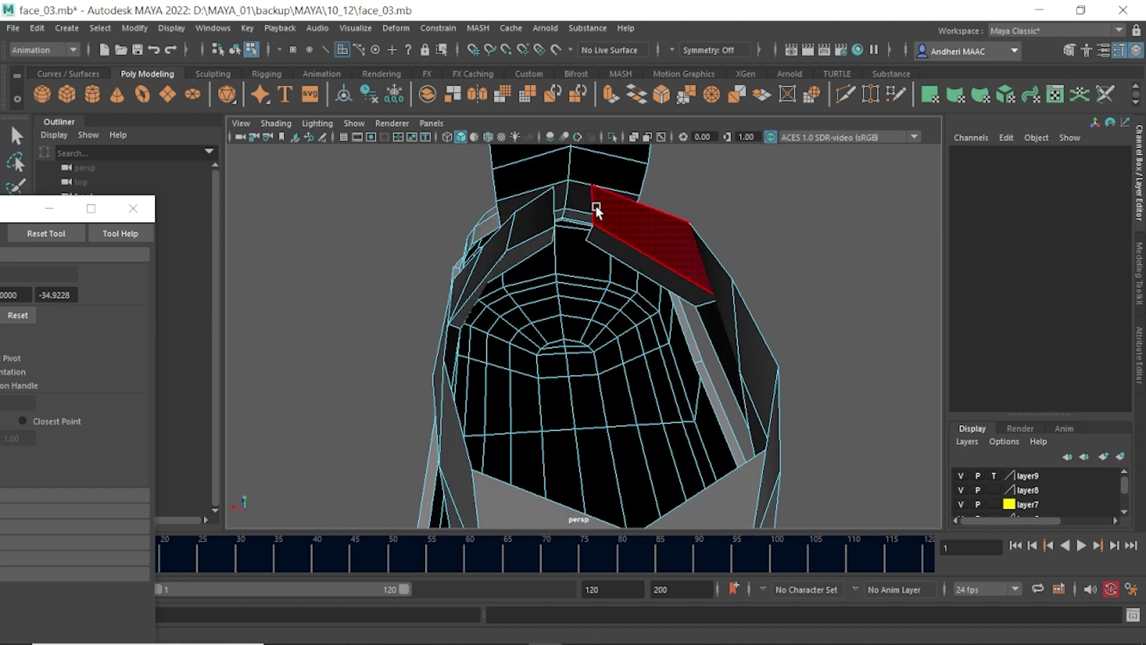
click(598, 197)
key(F10)
click(593, 236)
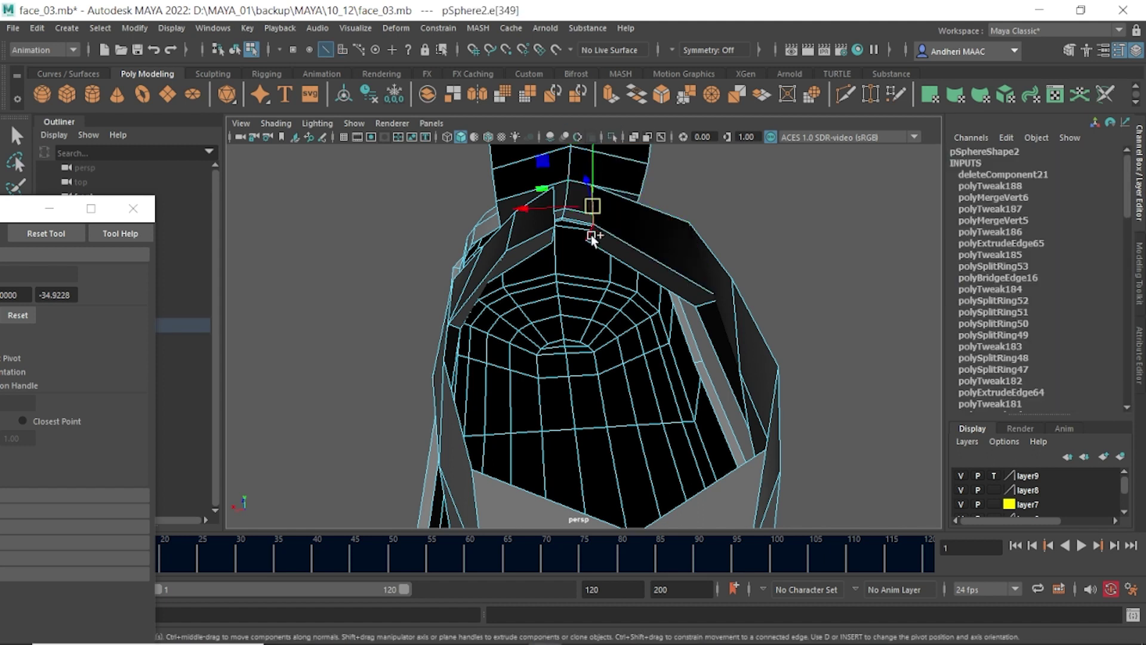
click(554, 193)
mouse_move(554, 192)
alt+mouse_down()
mouse_move(626, 226)
mouse_move(698, 196)
alt+mouse_up()
mouse_move(401, 221)
shift+mouse_down()
mouse_move(387, 183)
mouse_move(559, 224)
mouse_move(675, 316)
shift+mouse_up()
mouse_move(542, 340)
alt+mouse_down()
mouse_move(704, 301)
mouse_move(539, 322)
mouse_move(372, 305)
mouse_move(554, 321)
mouse_move(589, 348)
mouse_move(635, 314)
alt+mouse_up()
- Reshape the side panel by moving three of its vertices right and up
click(572, 299)
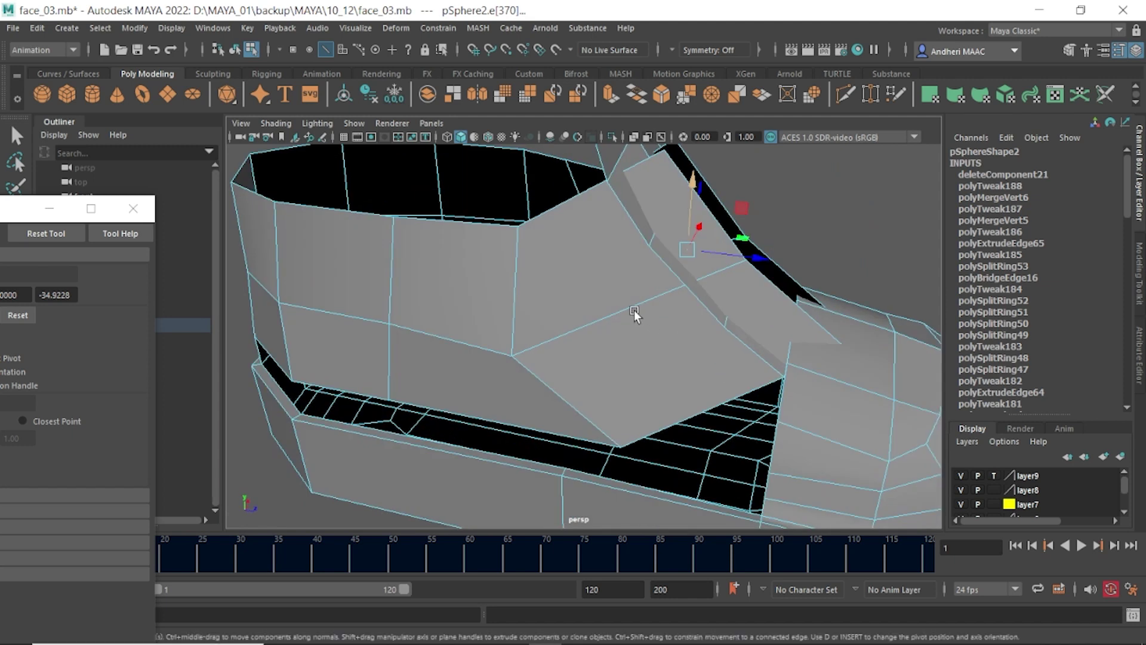
key(F9)
click(513, 356)
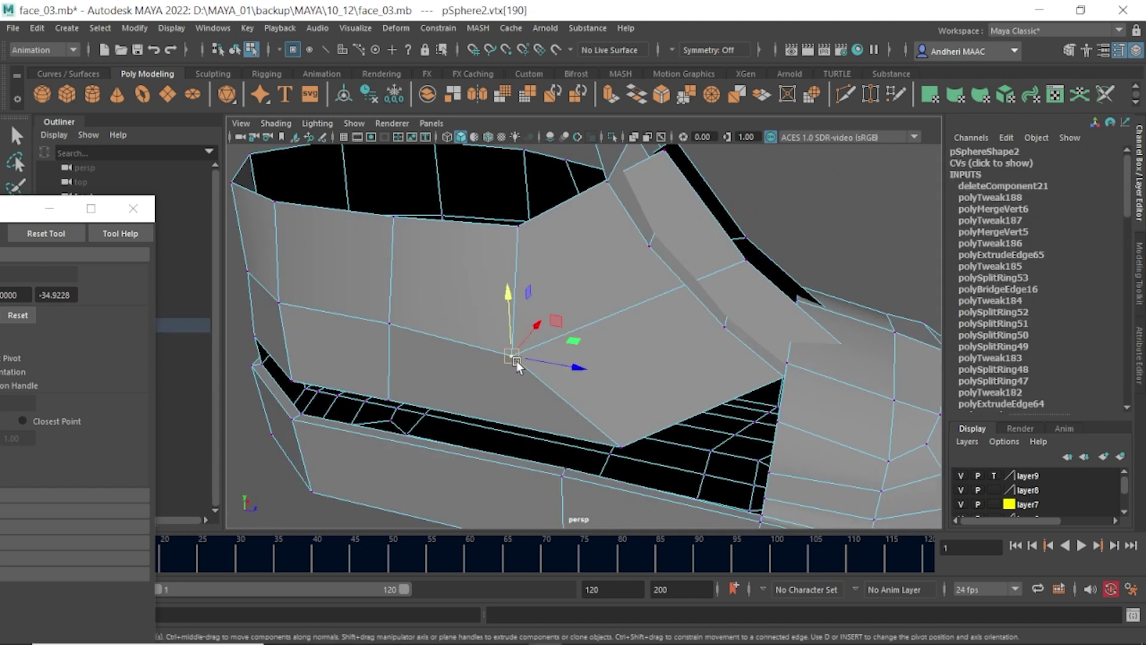
drag(517, 360, 604, 331)
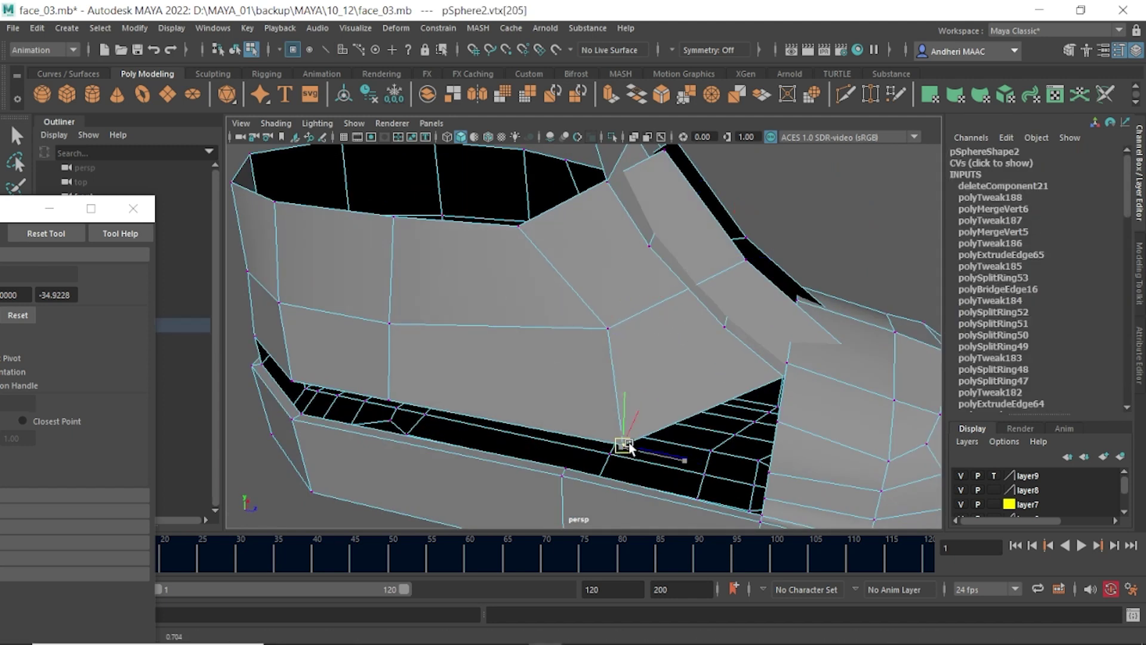
drag(621, 448, 695, 422)
mouse_move(522, 236)
mouse_down()
mouse_move(556, 230)
mouse_move(469, 327)
mouse_up()
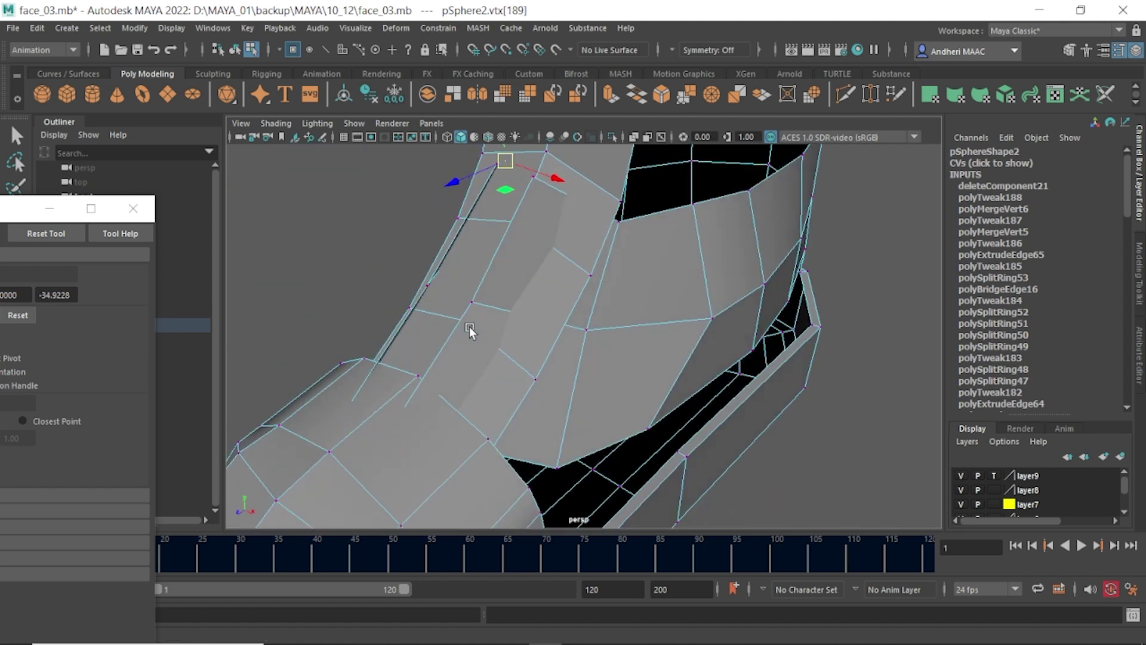
- Bevel the edge along the side panel crease
key(F10)
click(610, 267)
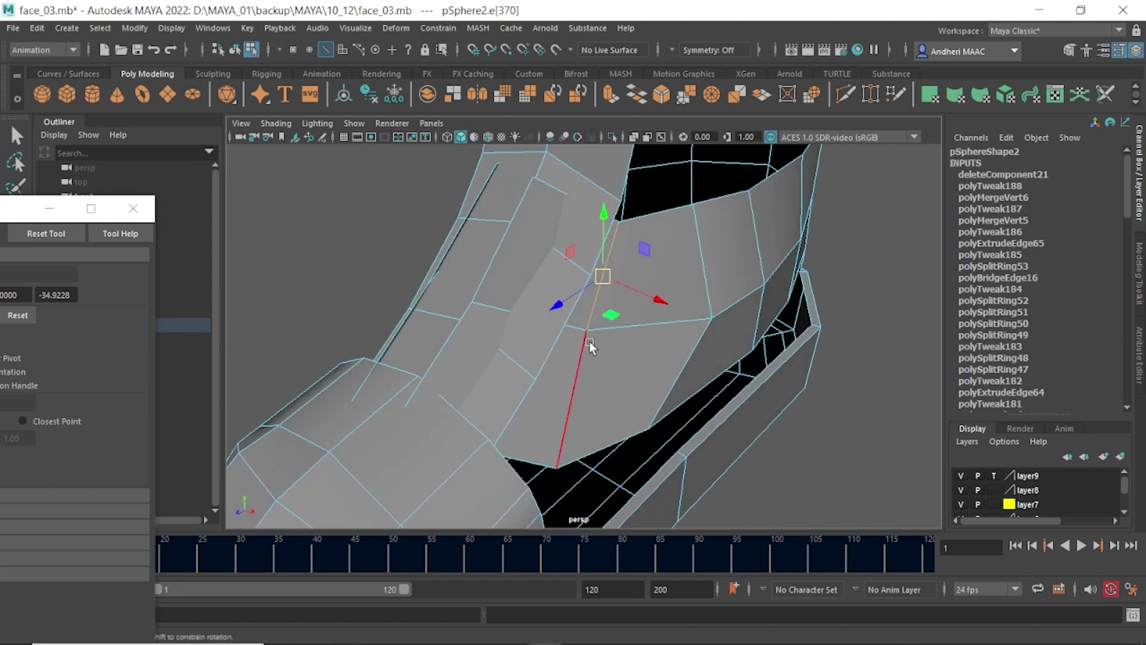
mouse_move(589, 342)
alt+mouse_down()
mouse_move(575, 313)
mouse_move(465, 304)
mouse_move(432, 259)
mouse_move(538, 312)
alt+mouse_up()
mouse_move(514, 224)
alt+mouse_down()
mouse_move(512, 192)
mouse_move(603, 273)
mouse_move(615, 243)
mouse_move(683, 328)
mouse_move(512, 285)
mouse_move(565, 251)
alt+mouse_up()
key(e)
mouse_move(585, 249)
shift+right_down()
mouse_move(655, 267)
mouse_move(662, 250)
shift+right_up()
mouse_move(663, 250)
alt+mouse_down()
mouse_move(650, 292)
mouse_move(639, 274)
mouse_move(529, 307)
alt+mouse_up()
- Select the edges along the seam where the toe cap meets the upper
alt+drag(504, 389, 442, 325)
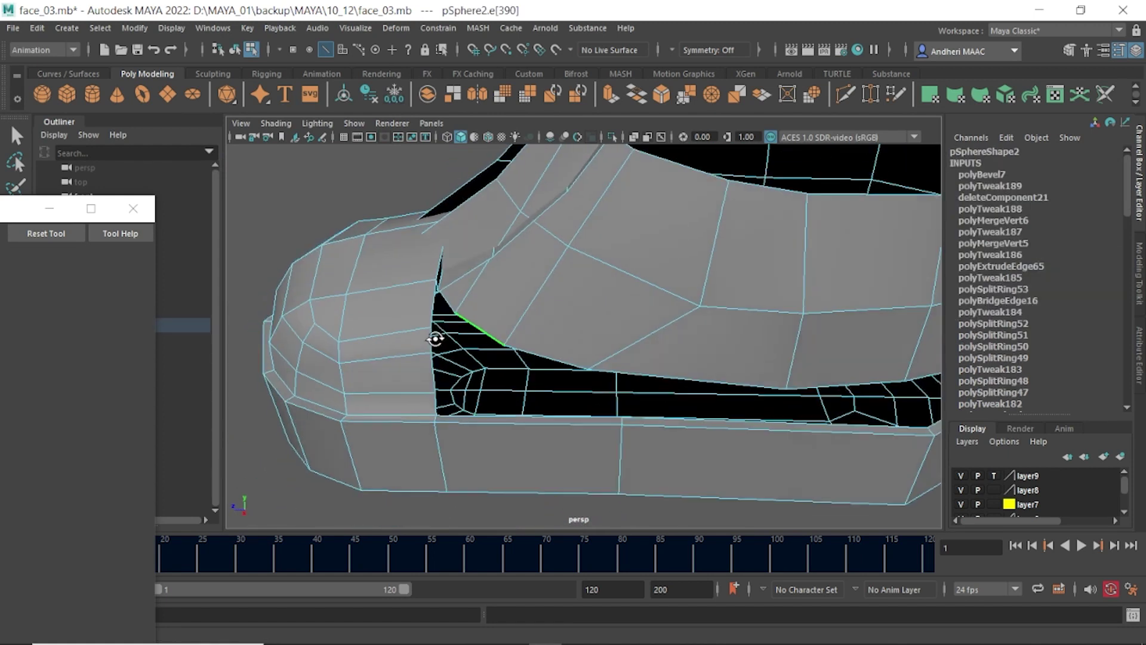
click(484, 320)
key(w)
click(466, 235)
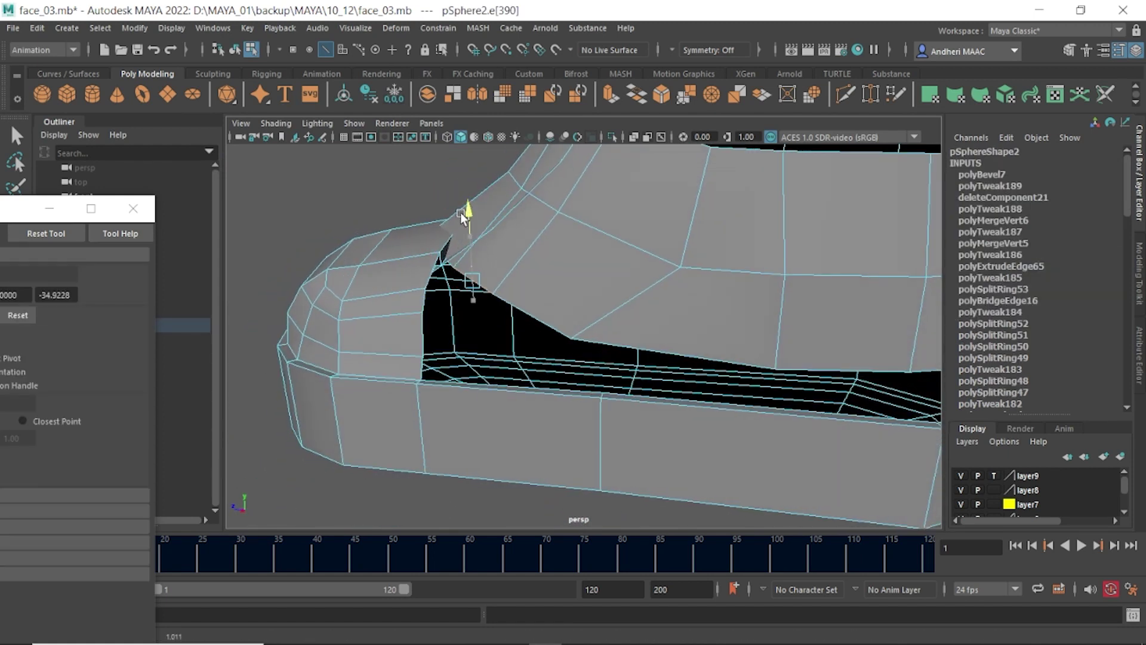
alt+drag(463, 227, 446, 311)
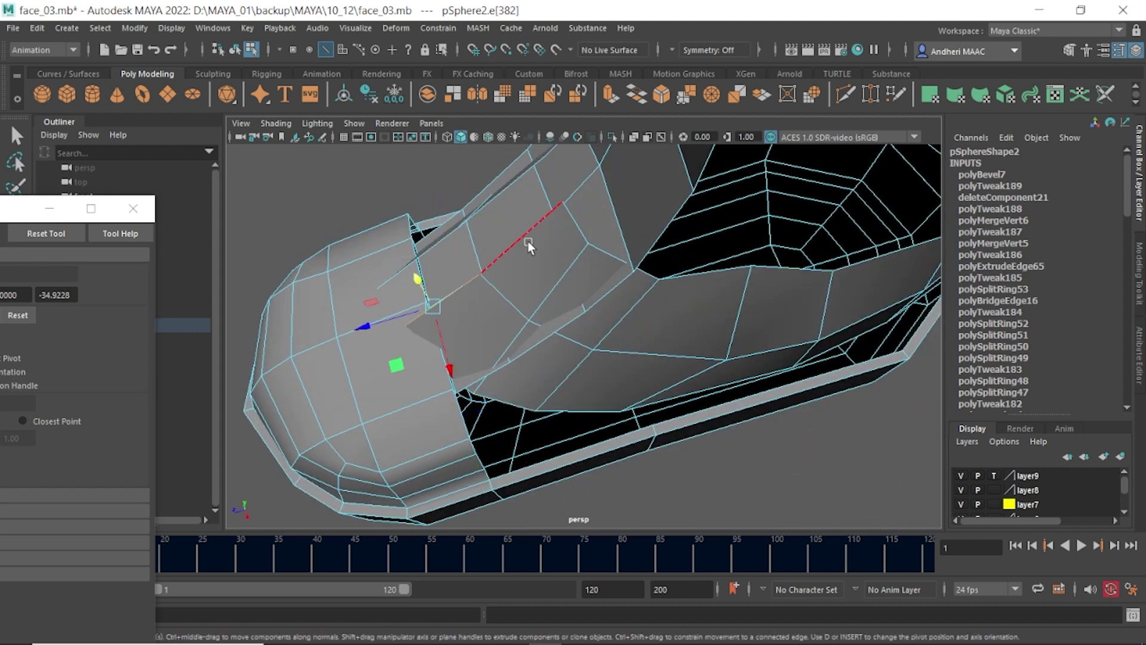
click(561, 186)
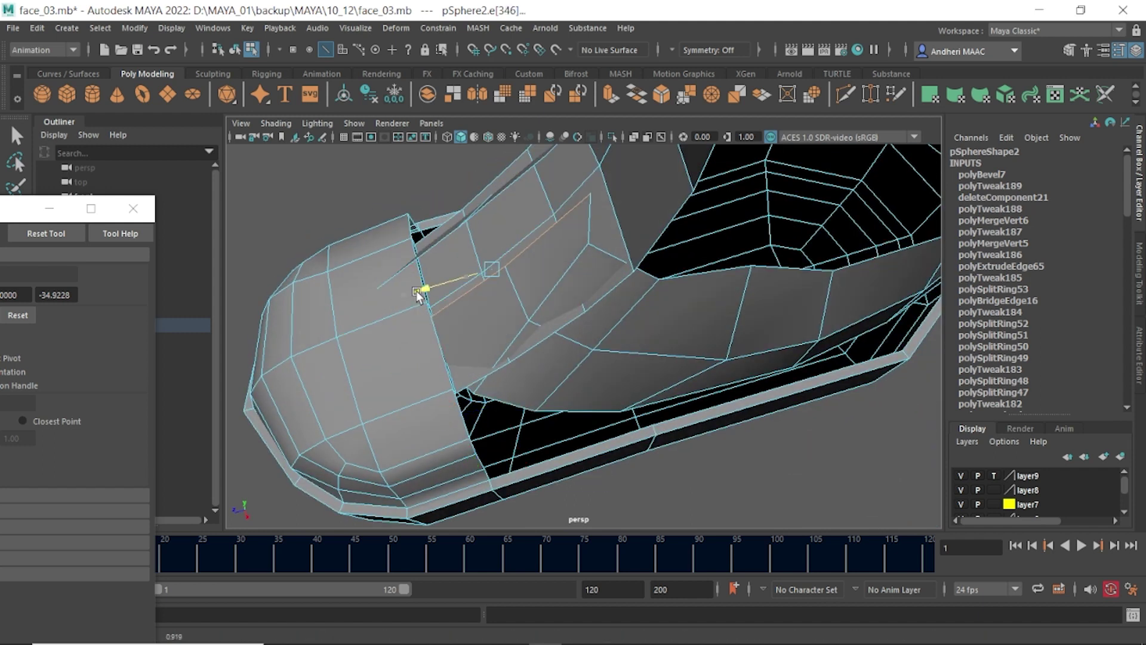
alt+drag(422, 295, 519, 409)
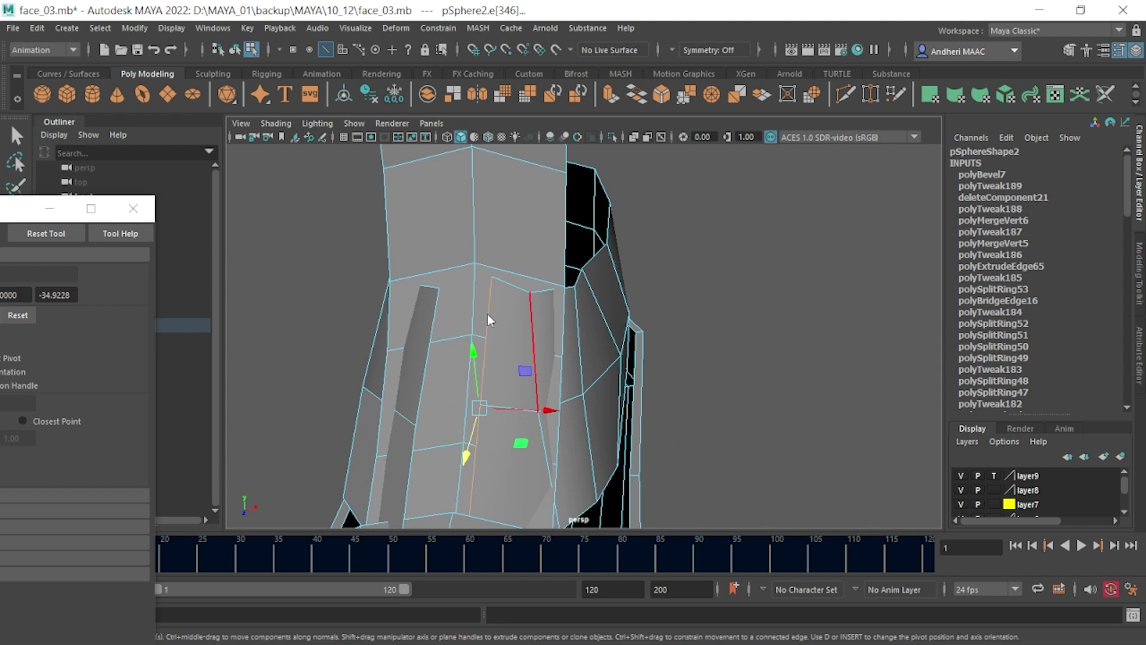
- Select vertices on the upper around the toe cap, ending at the toe cap–upper junction
key(F9)
click(535, 292)
alt+drag(535, 292, 462, 358)
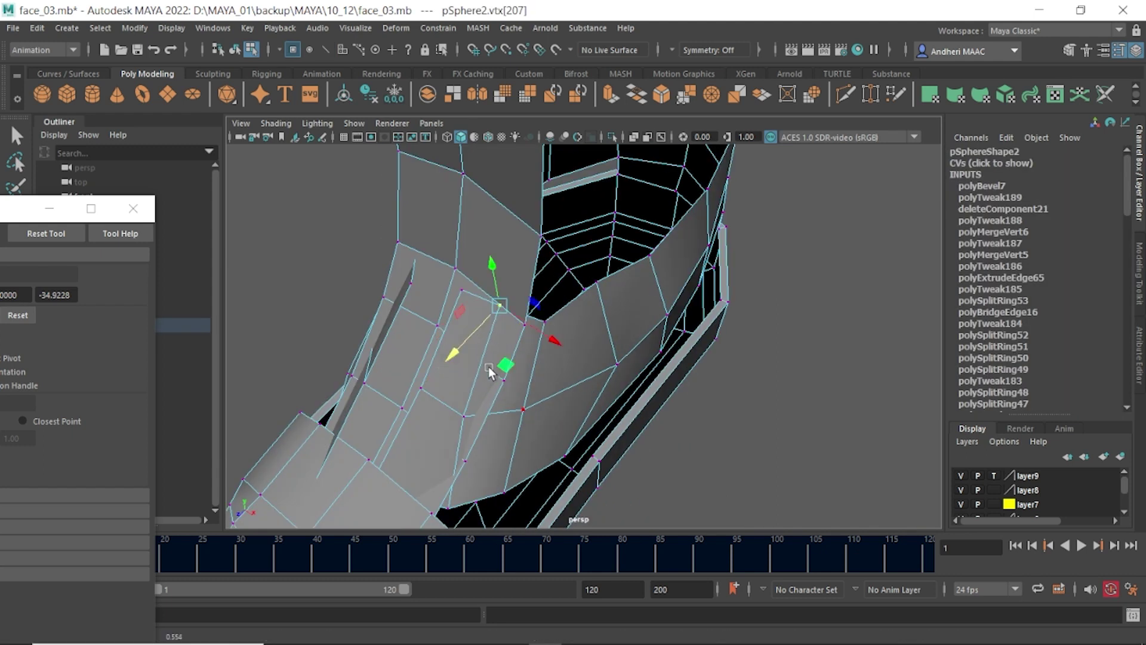
click(466, 412)
mouse_move(475, 411)
alt+mouse_down()
mouse_move(457, 406)
mouse_move(502, 317)
alt+mouse_up()
click(481, 334)
click(487, 325)
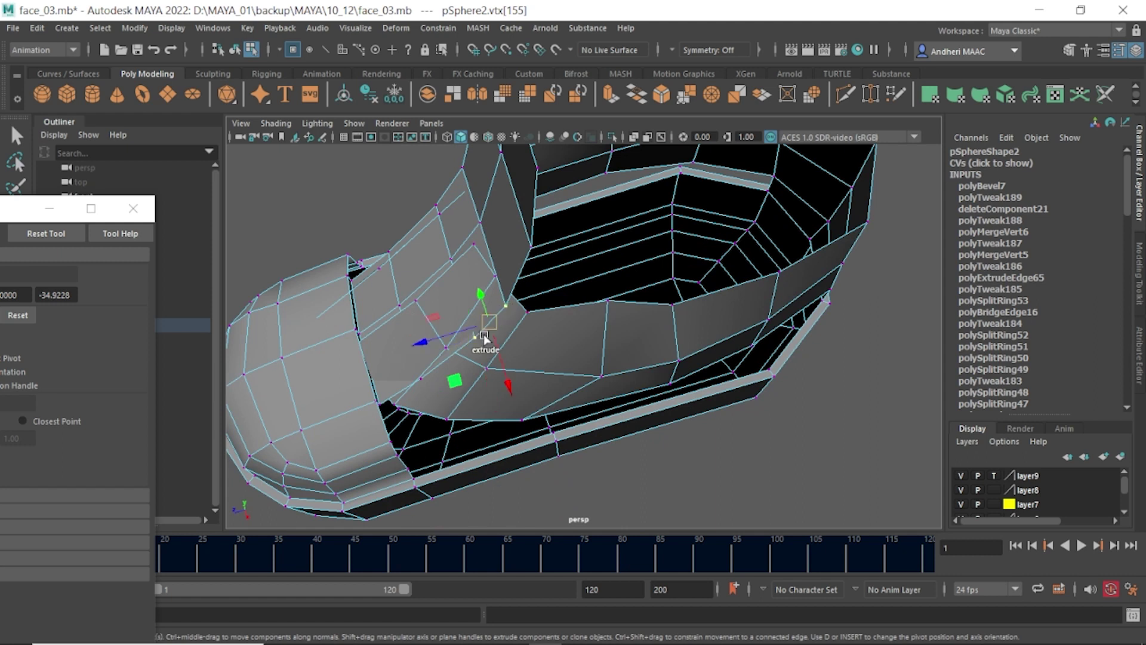
click(422, 386)
click(416, 376)
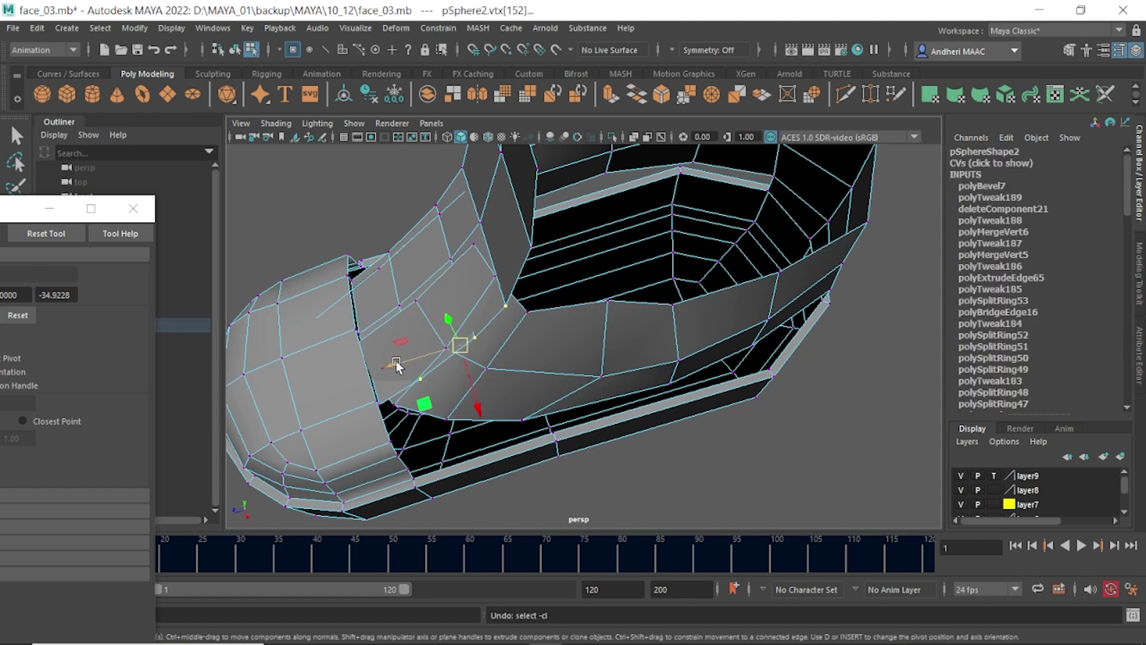
mouse_move(418, 375)
alt+mouse_down()
mouse_move(545, 414)
mouse_move(581, 363)
alt+mouse_up()
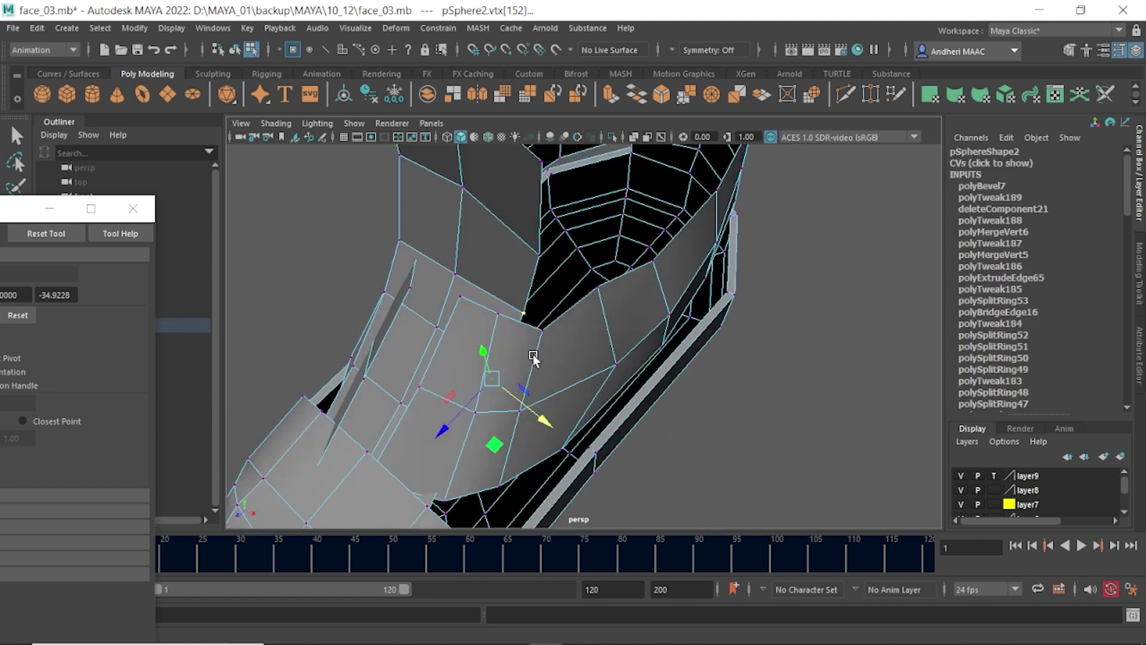
mouse_move(394, 295)
alt+mouse_down()
mouse_move(458, 352)
mouse_move(447, 381)
alt+mouse_up()
click(431, 335)
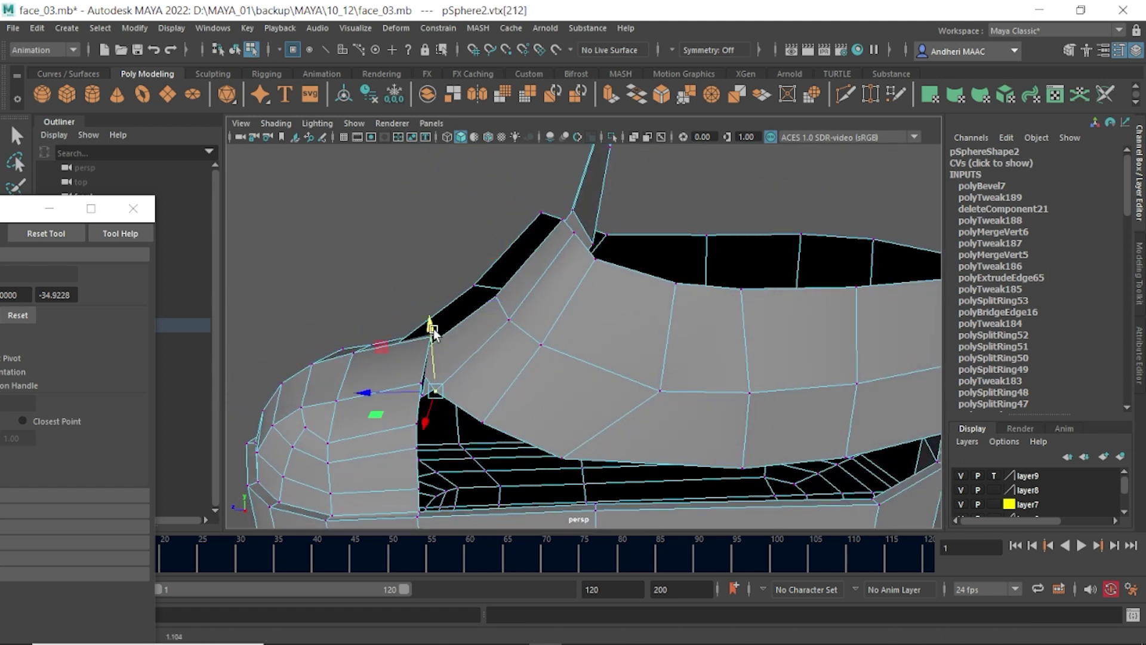
- Use the top view to pull an upper vertex sideways and adjust its height
mouse_move(434, 334)
alt+mouse_down()
mouse_move(616, 363)
mouse_move(502, 388)
mouse_move(522, 422)
mouse_move(543, 311)
alt+mouse_up()
scroll(535, 352, down, 5)
key(space)
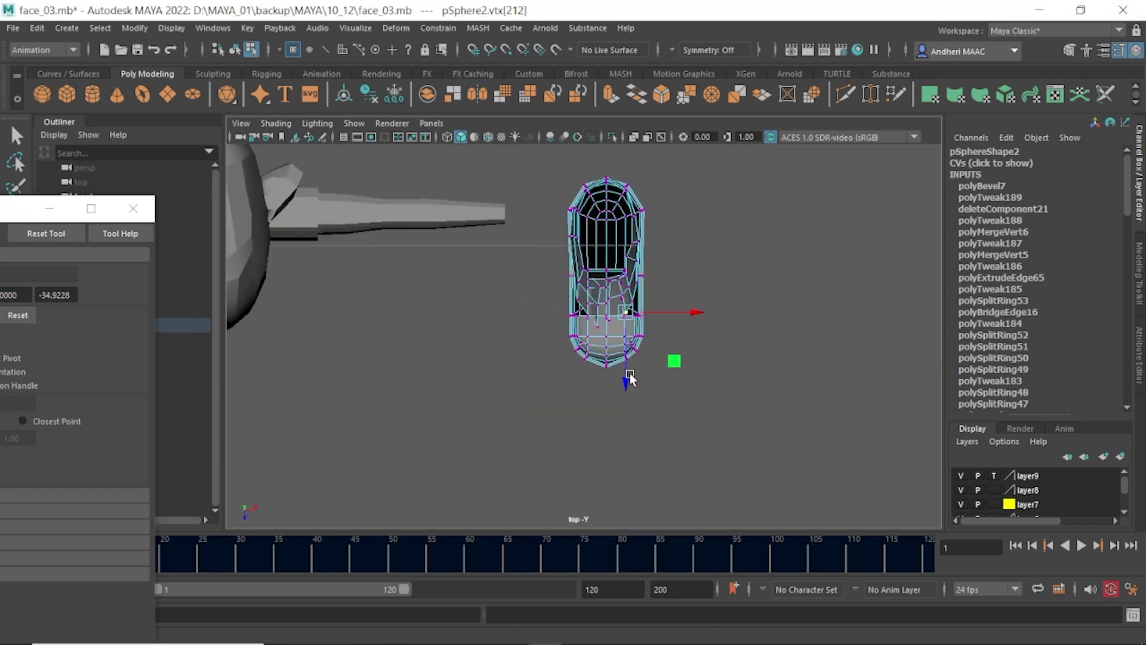
scroll(548, 349, up, 3)
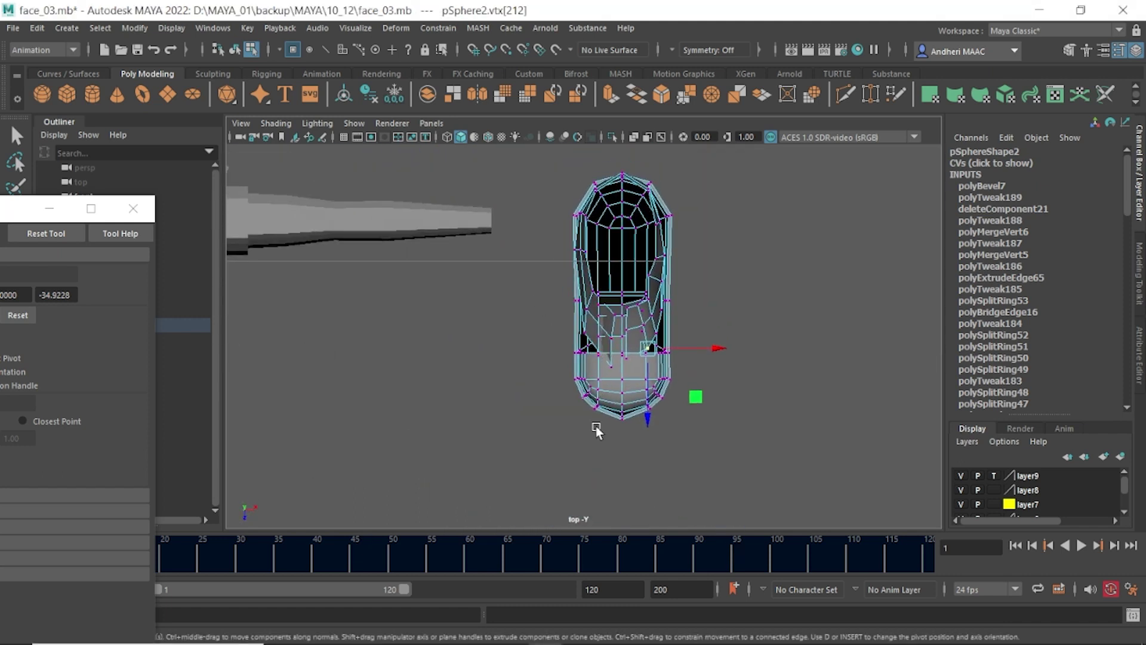
mouse_move(607, 421)
alt+mouse_down()
mouse_move(712, 445)
mouse_move(646, 274)
mouse_move(682, 338)
mouse_move(635, 340)
alt+mouse_up()
scroll(682, 339, up, 3)
mouse_move(661, 272)
mouse_down()
mouse_move(707, 309)
mouse_move(617, 199)
mouse_move(675, 378)
mouse_up()
scroll(675, 378, up, 3)
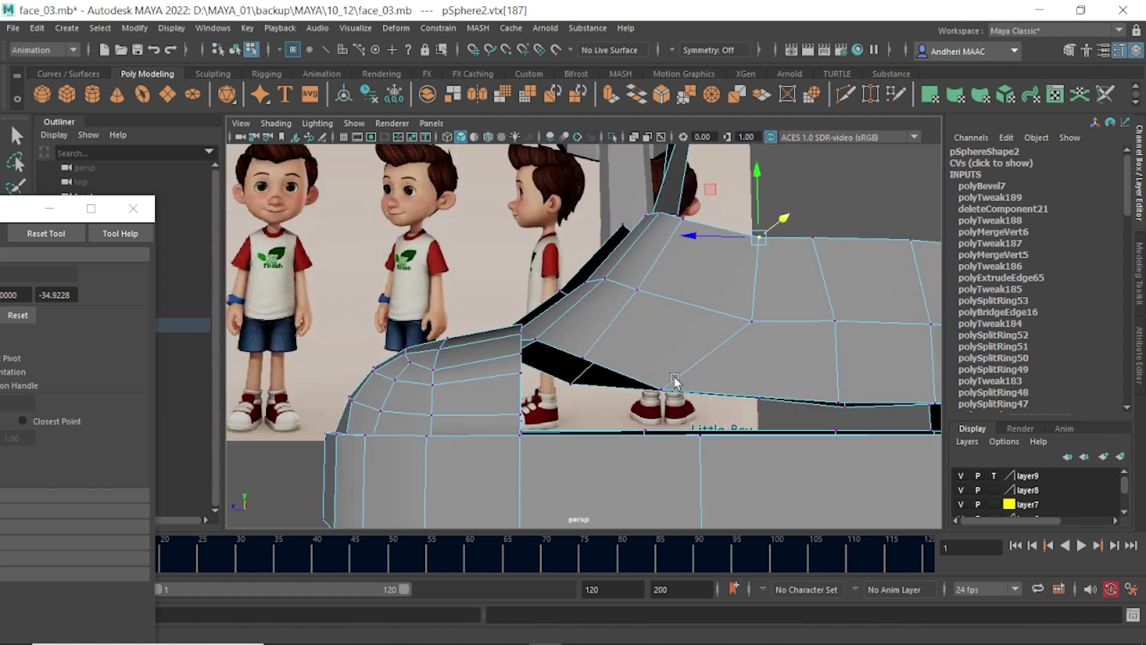
scroll(757, 327, up, 2)
drag(700, 318, 664, 318)
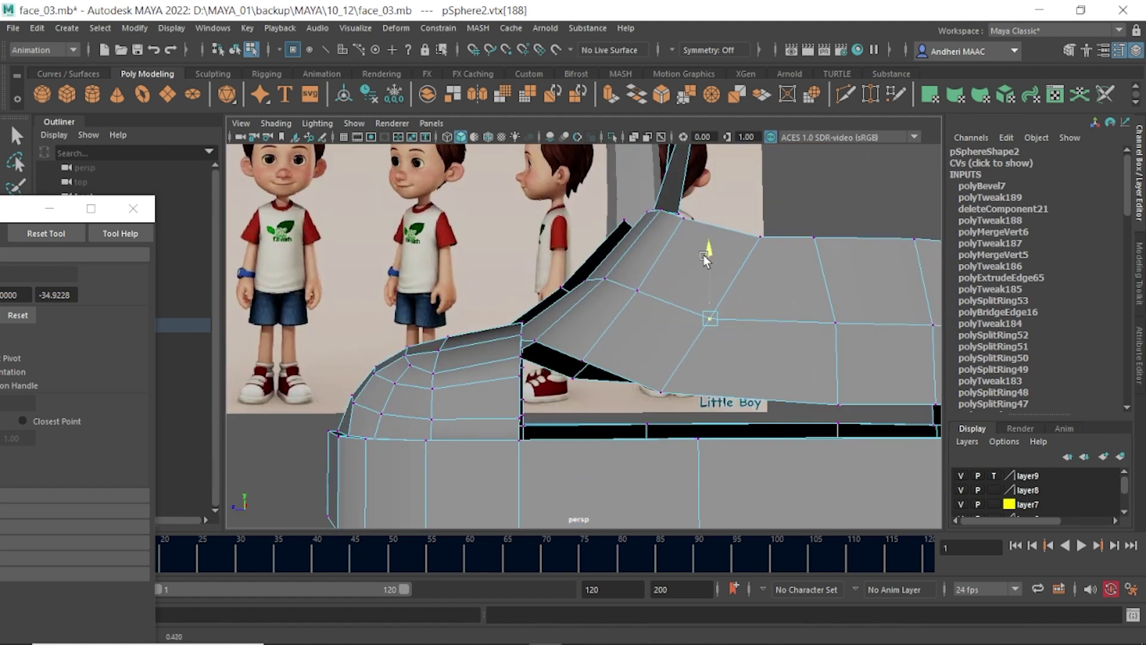
mouse_move(709, 254)
mouse_down()
mouse_move(708, 239)
mouse_move(840, 360)
mouse_move(883, 337)
mouse_up()
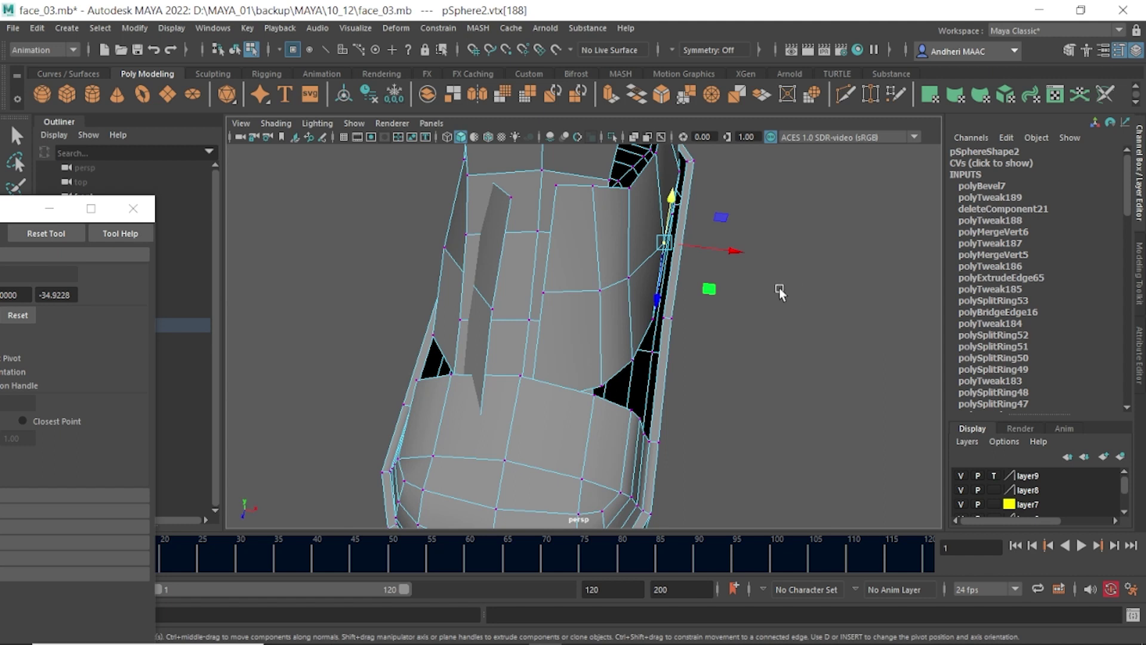
- Raise a vertex on the tongue's top edge
mouse_move(779, 288)
alt+mouse_down()
mouse_move(820, 291)
mouse_move(817, 257)
alt+mouse_up()
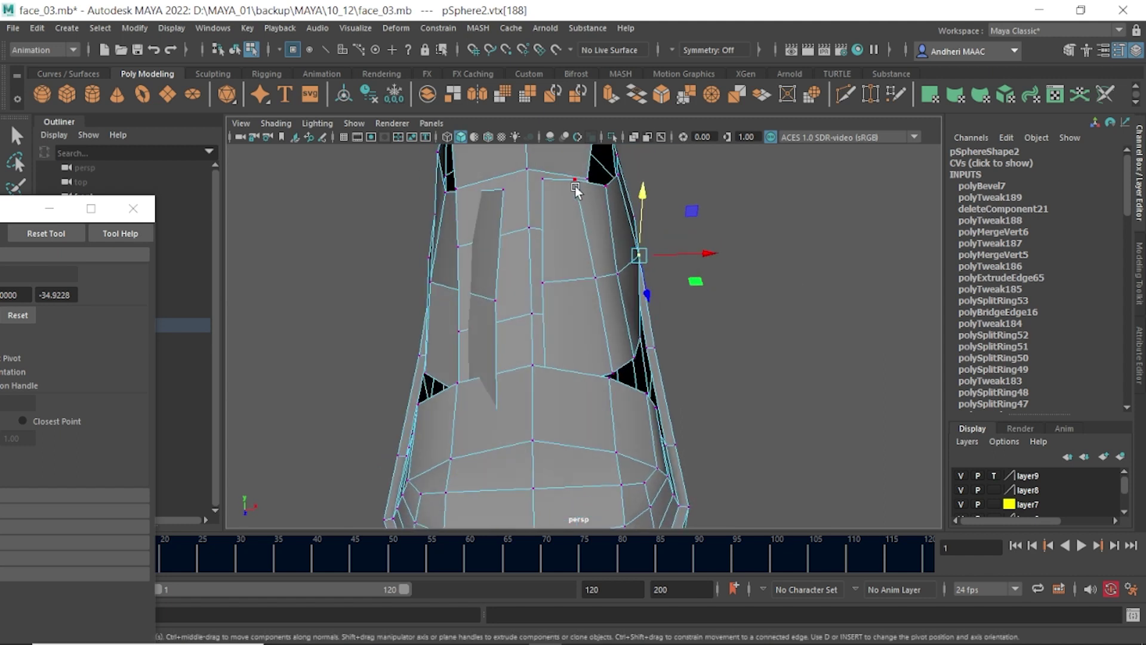
click(575, 185)
alt+drag(575, 185, 622, 335)
drag(586, 228, 585, 238)
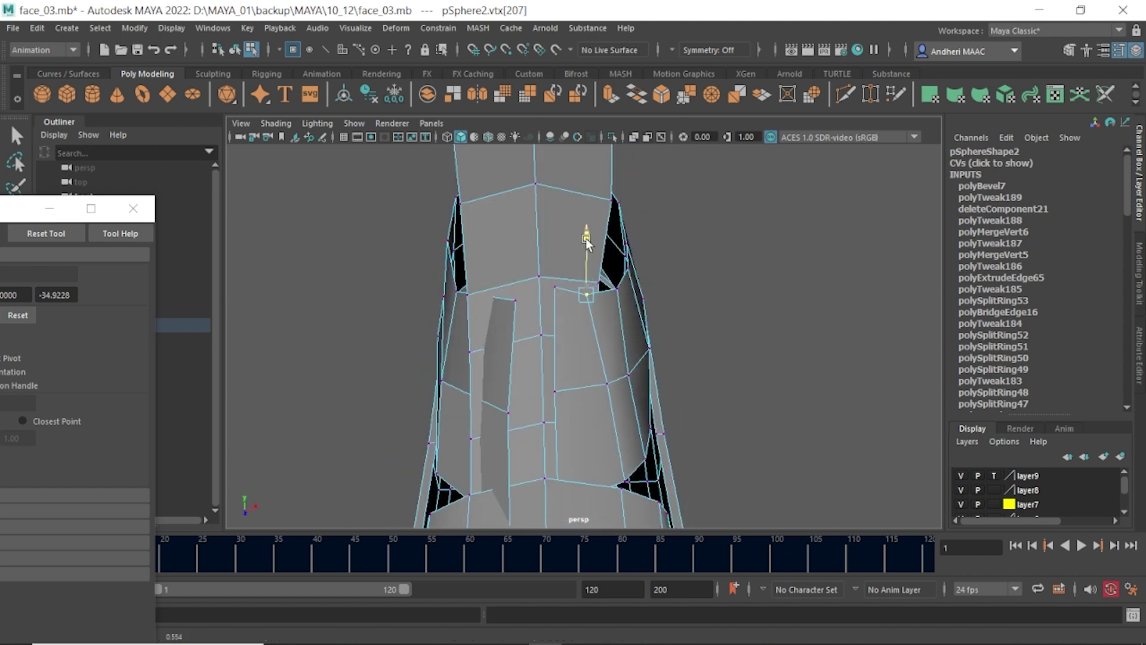
scroll(638, 311, down, 3)
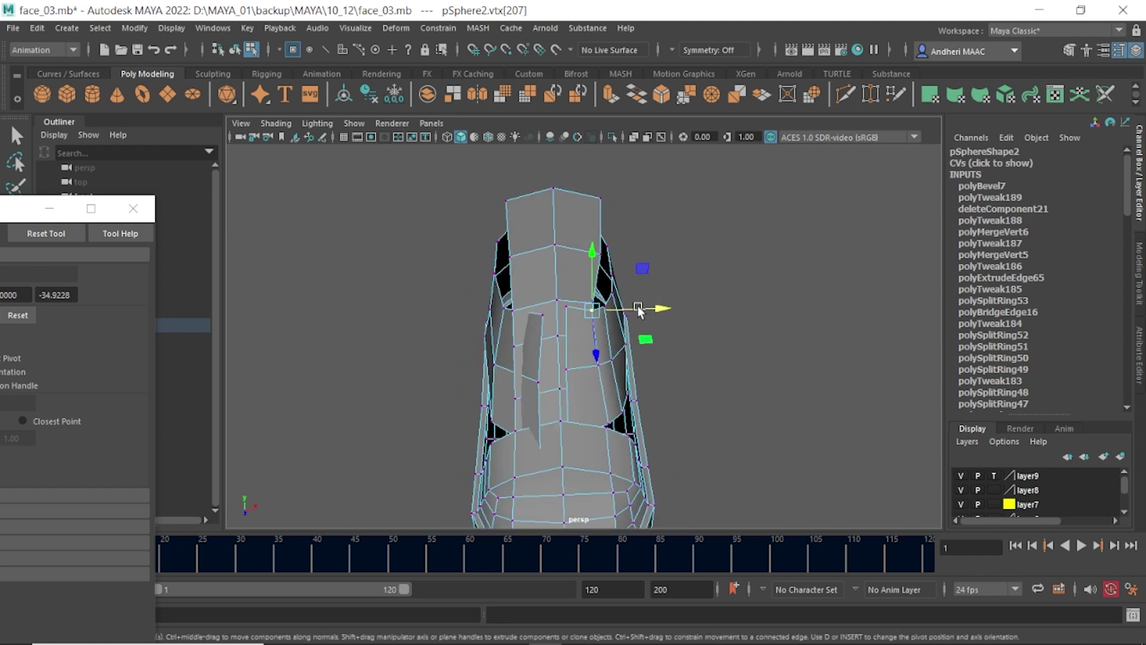
- Slide a vertex near the tongue's top left along the upper and lift it slightly
mouse_move(638, 310)
alt+mouse_down()
mouse_move(539, 253)
mouse_move(452, 257)
mouse_move(422, 281)
mouse_move(800, 328)
alt+mouse_up()
scroll(552, 363, up, 3)
alt+drag(552, 363, 518, 357)
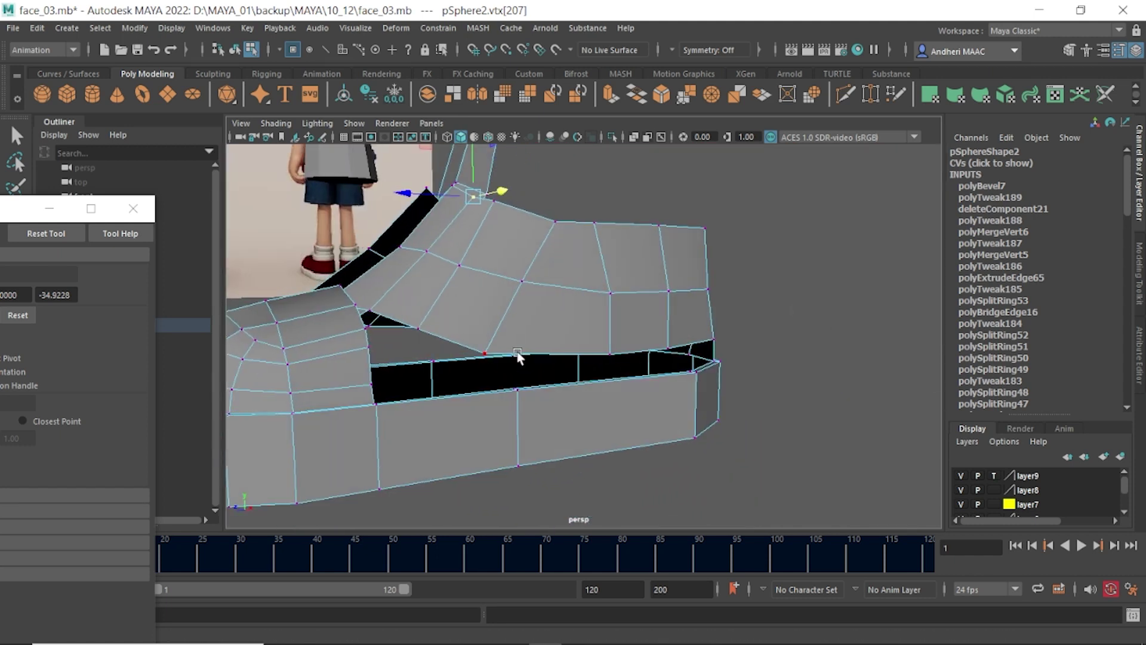
click(515, 310)
click(550, 223)
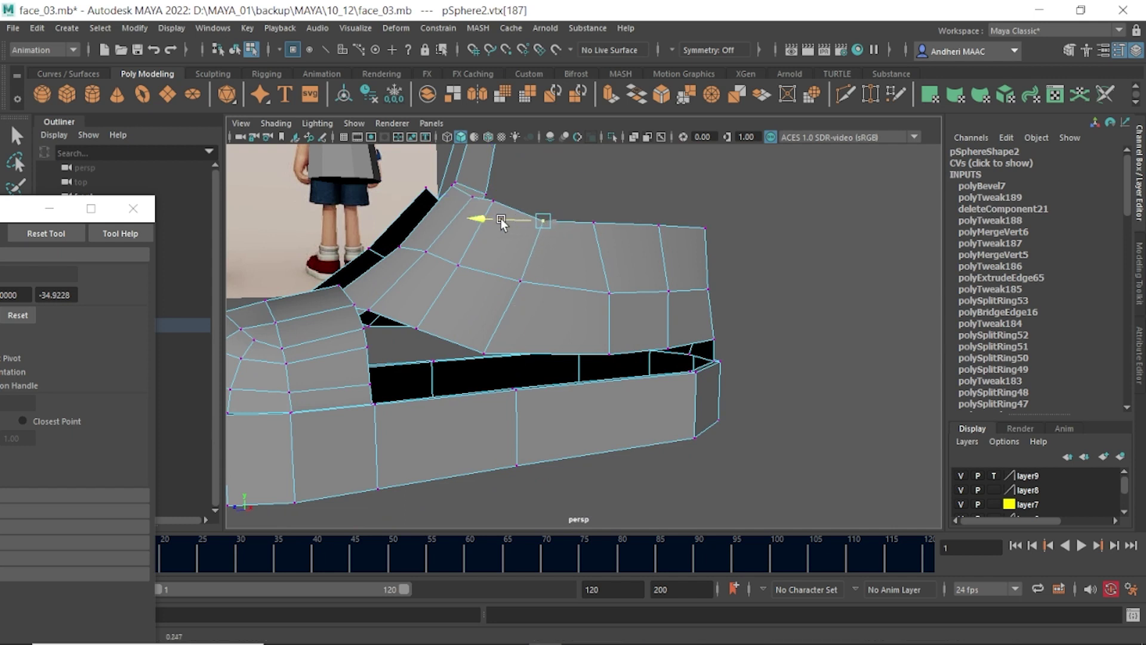
drag(511, 219, 492, 216)
drag(529, 166, 531, 156)
key(F10)
- Bevel the edge across the upper's middle into two edges
click(524, 248)
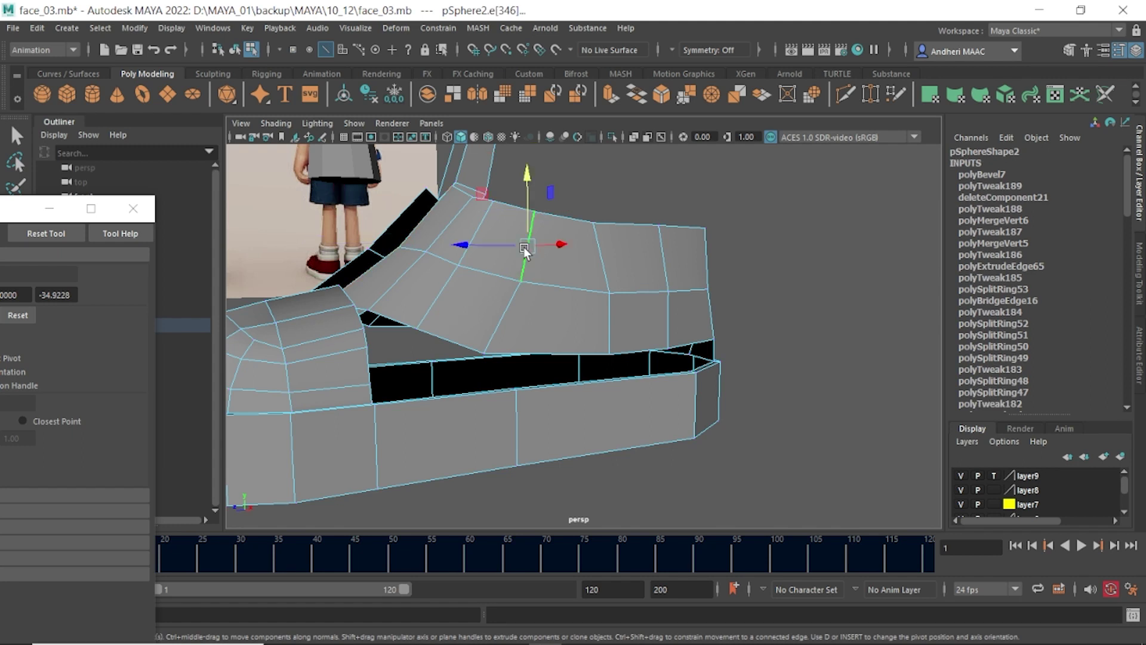
shift+right_drag(571, 220, 663, 220)
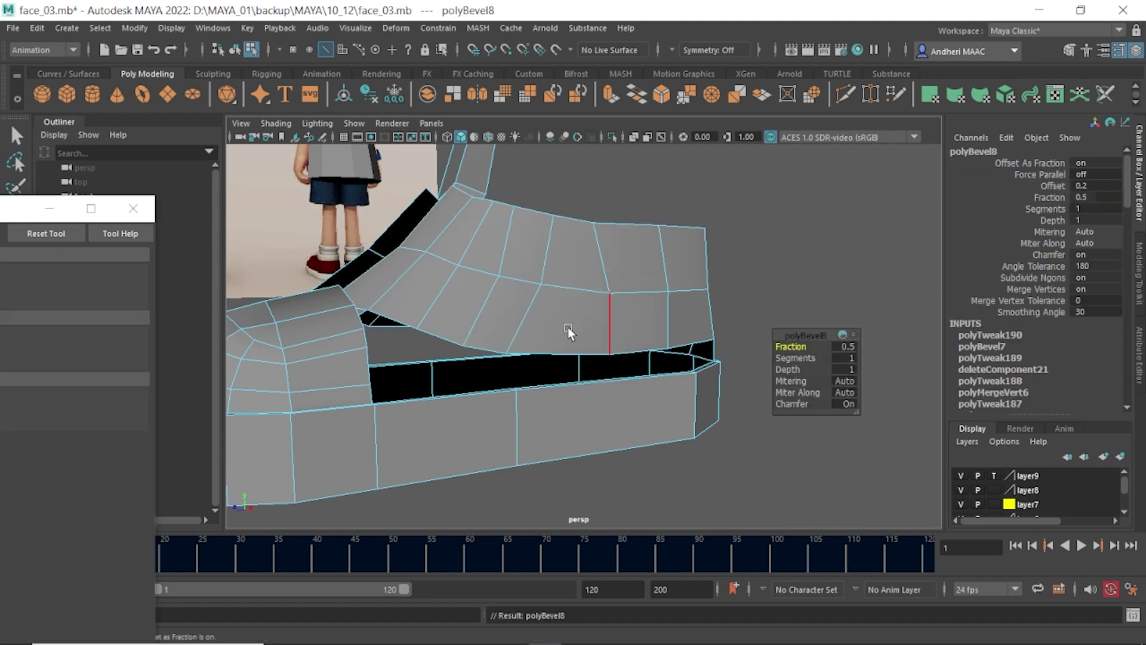
mouse_move(569, 332)
alt+mouse_down()
mouse_move(555, 313)
mouse_move(543, 322)
alt+mouse_up()
click(530, 377)
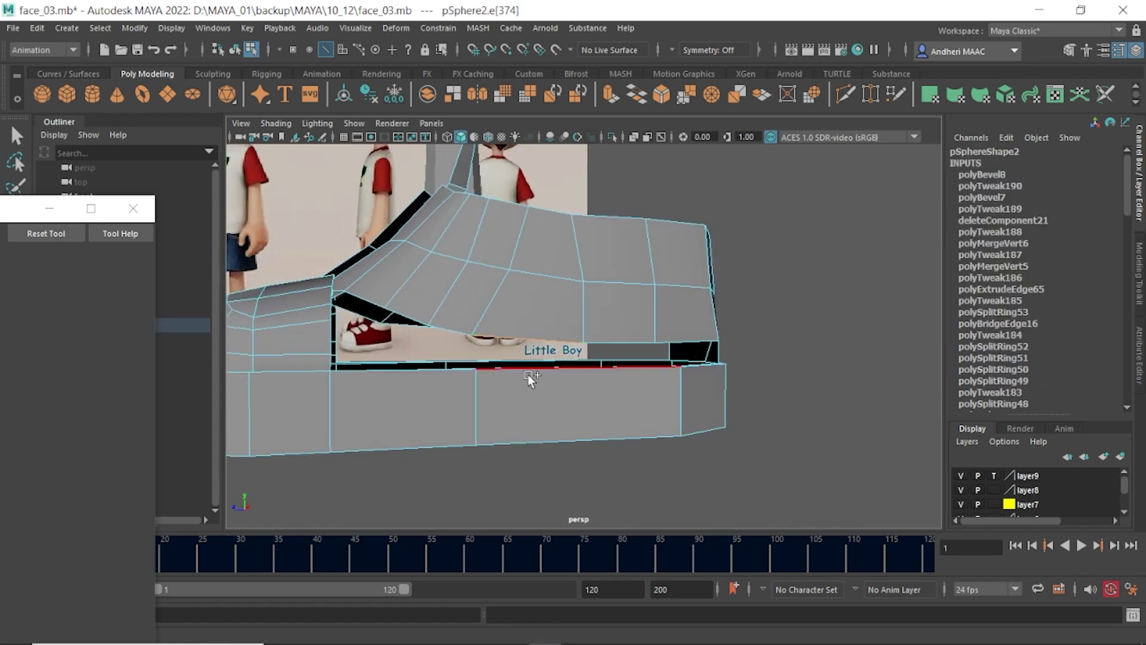
alt+drag(530, 377, 564, 324)
- Insert a new edge loop across the sole
key(F8)
shift+right_drag(531, 250, 468, 285)
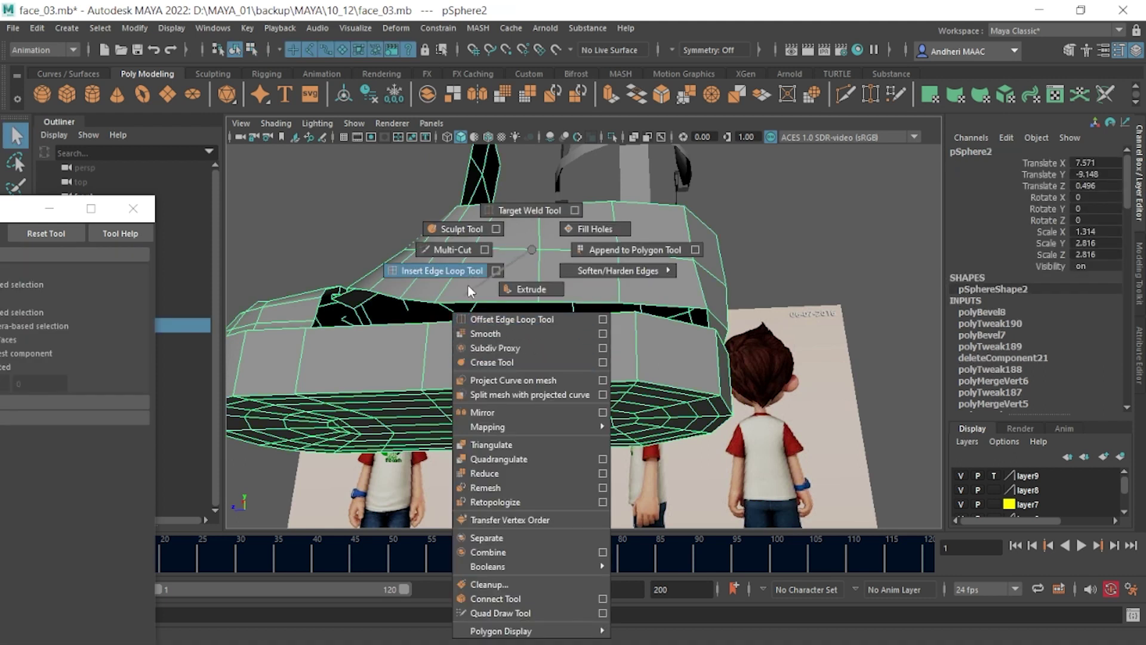
click(537, 378)
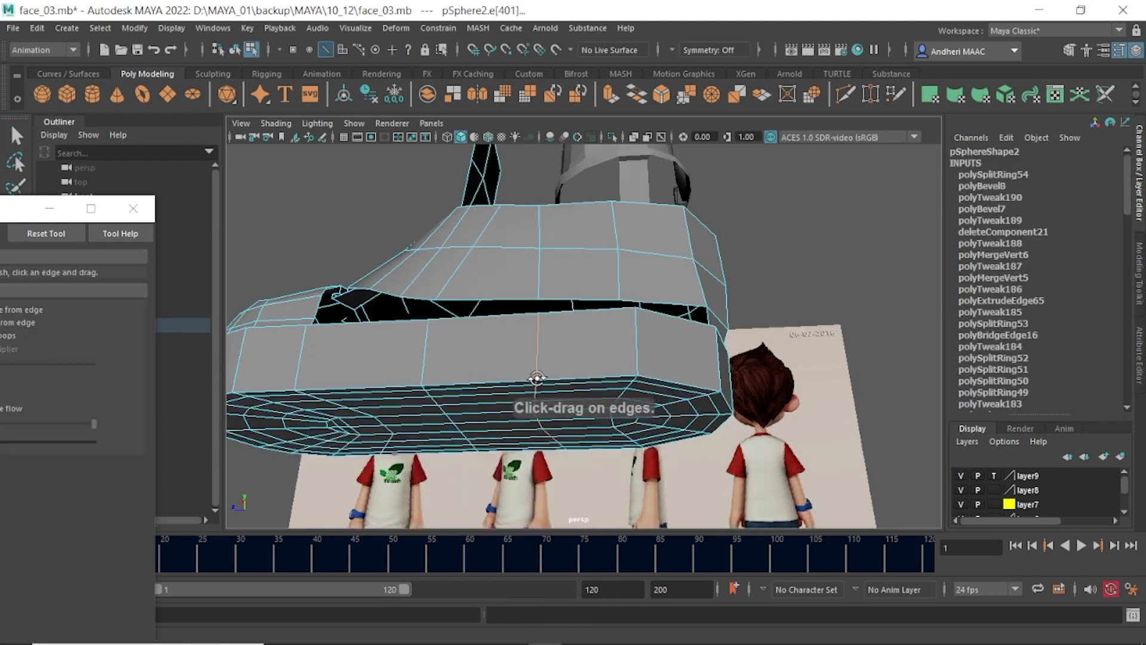
mouse_move(537, 379)
alt+mouse_down()
mouse_move(573, 376)
mouse_move(576, 397)
alt+mouse_up()
key(w)
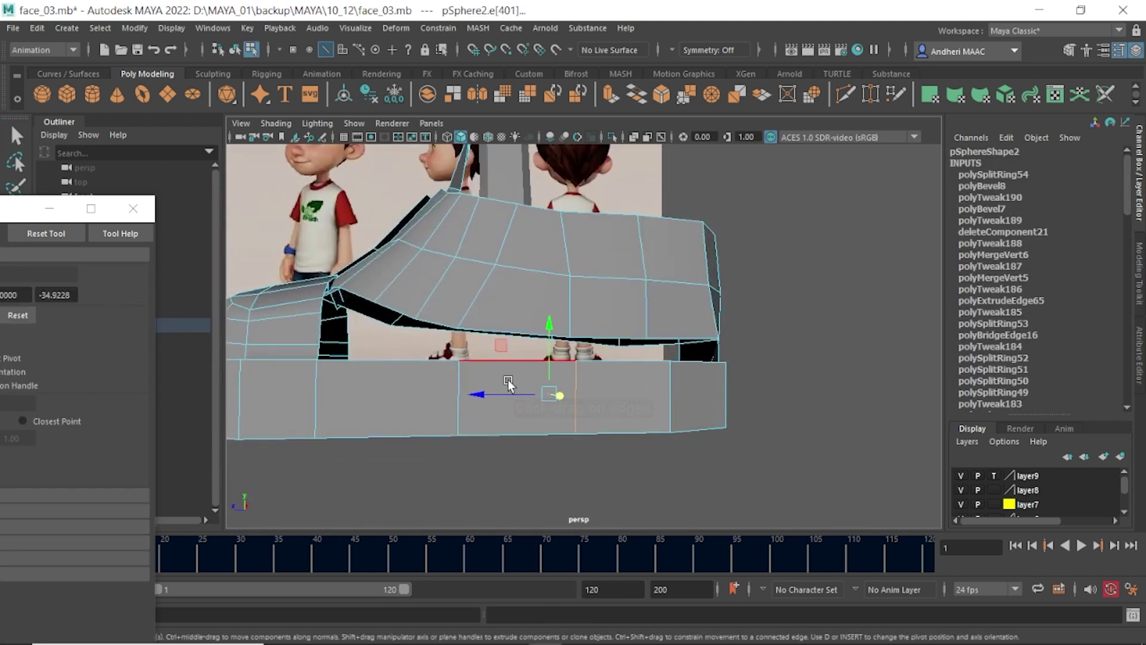
- Bridge the two opposite edges of the gap under the upper
mouse_move(508, 383)
alt+mouse_down()
mouse_move(507, 417)
mouse_move(546, 474)
mouse_move(639, 439)
mouse_move(564, 396)
alt+mouse_up()
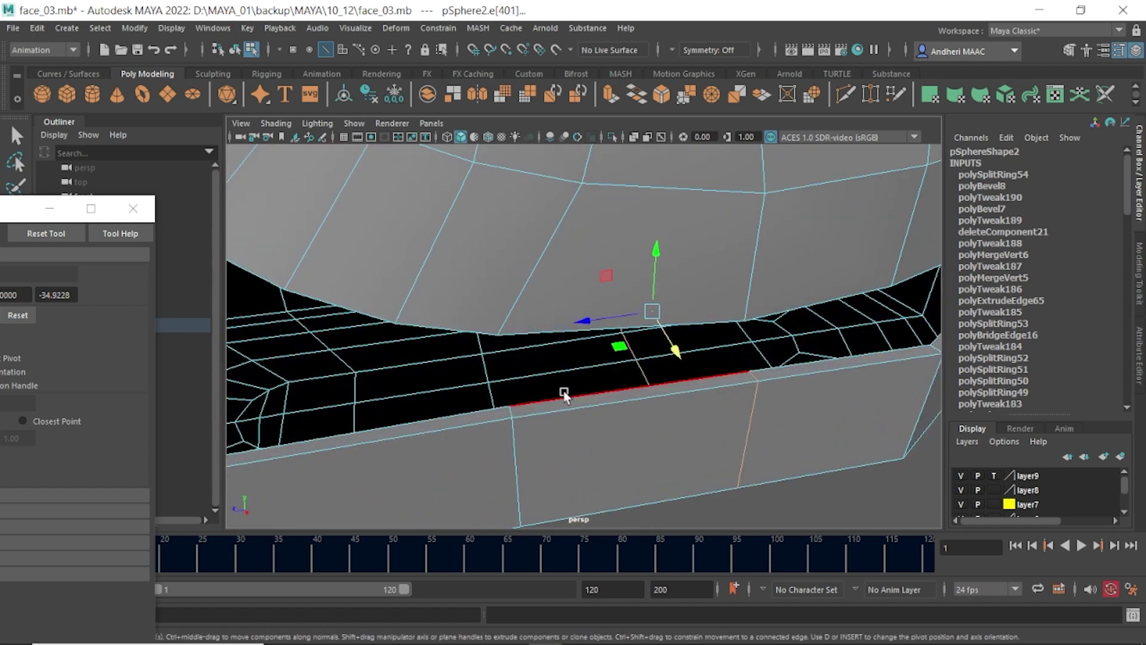
click(564, 395)
click(548, 332)
shift+right_drag(611, 305, 604, 484)
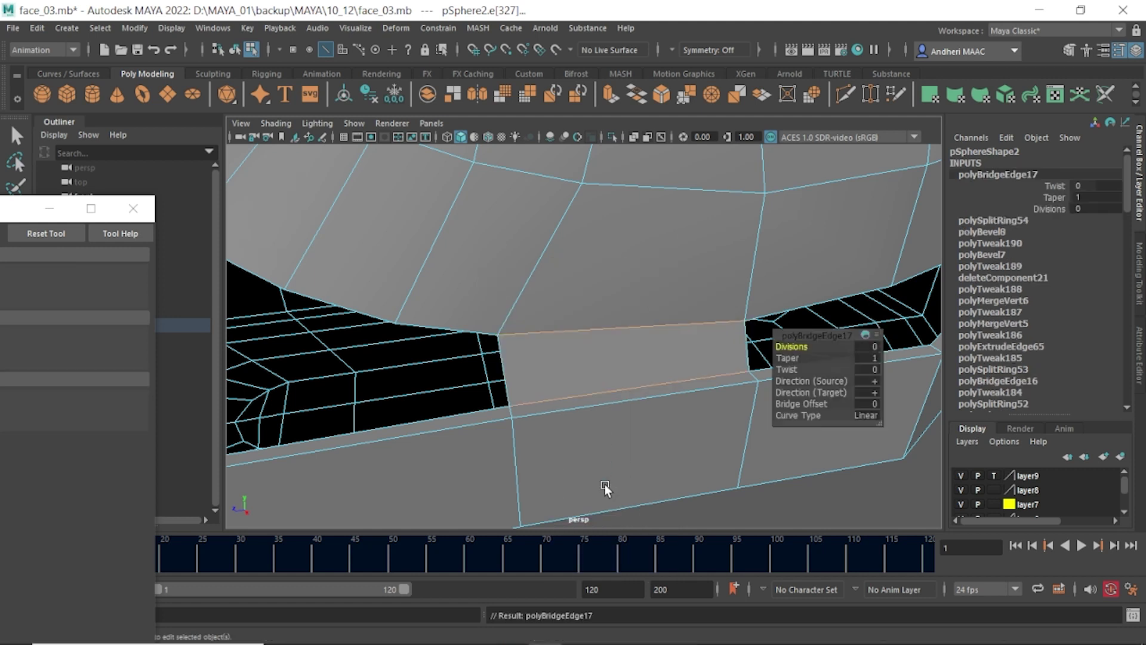
key(F8)
key(q)
mouse_move(680, 357)
alt+mouse_down()
mouse_move(655, 370)
mouse_move(709, 402)
mouse_move(653, 337)
alt+mouse_up()
- Bridge the side gap's edges and fill the remaining hole in the side panel
key(F10)
click(640, 335)
key(w)
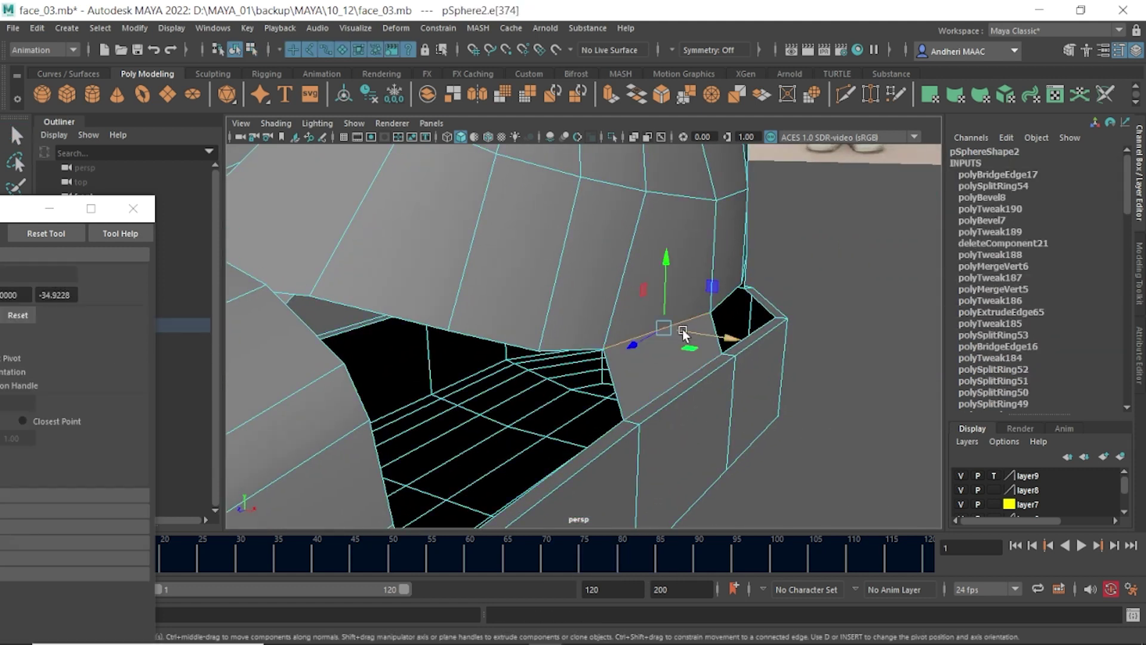
mouse_move(767, 332)
alt+mouse_down()
mouse_move(639, 391)
mouse_move(664, 425)
alt+mouse_up()
click(650, 419)
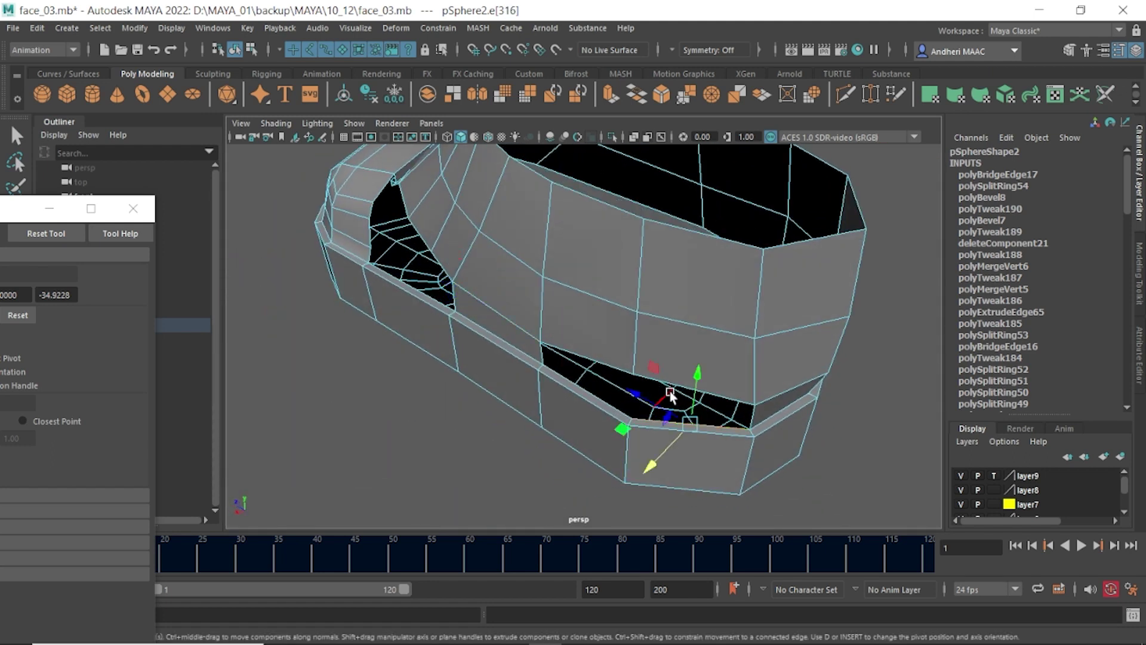
shift+right_drag(688, 366, 689, 539)
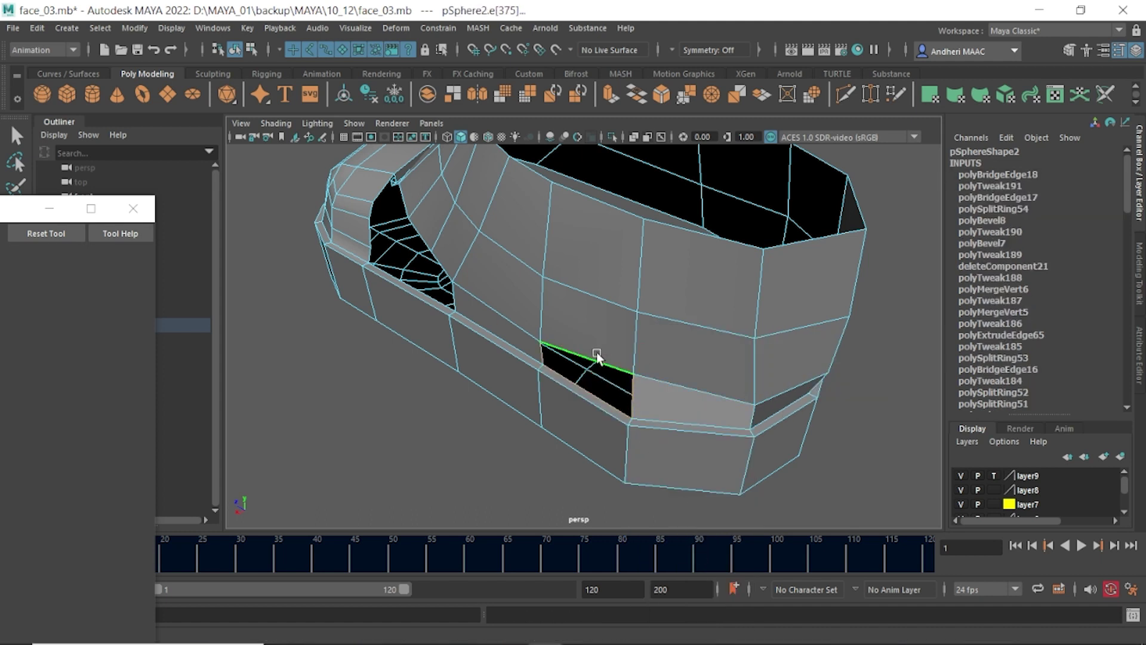
shift+right_drag(597, 354, 614, 541)
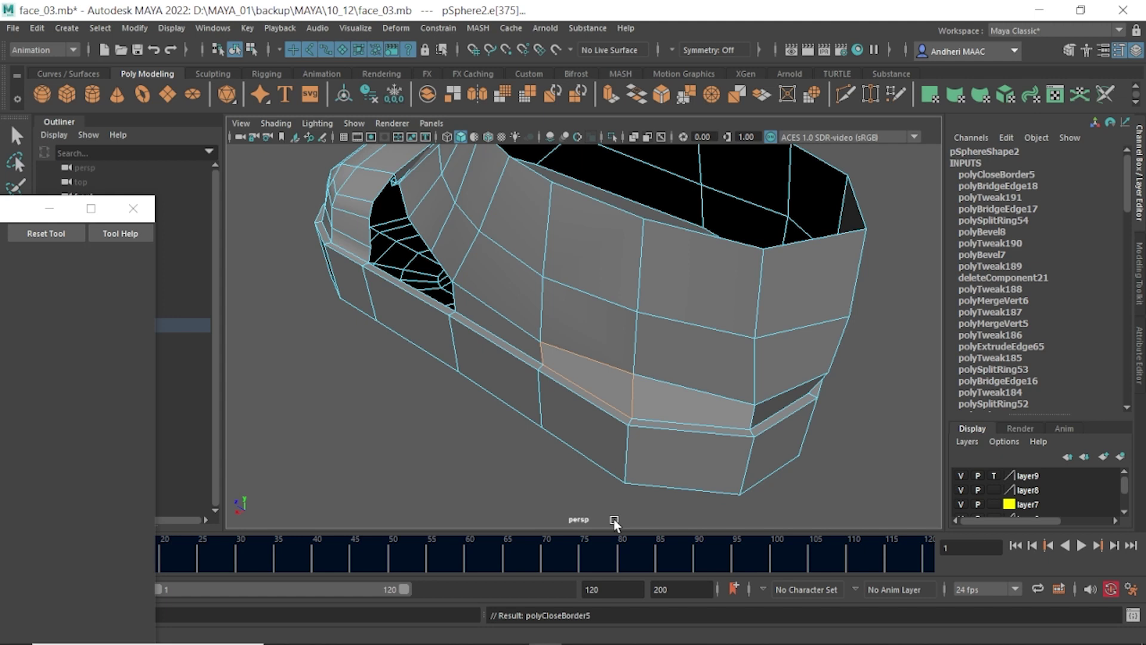
mouse_move(607, 485)
alt+mouse_down()
mouse_move(729, 436)
mouse_move(703, 341)
mouse_move(576, 422)
mouse_move(596, 421)
mouse_move(534, 422)
alt+mouse_up()
- Move two vertices on the collar's side outward to the left
key(q)
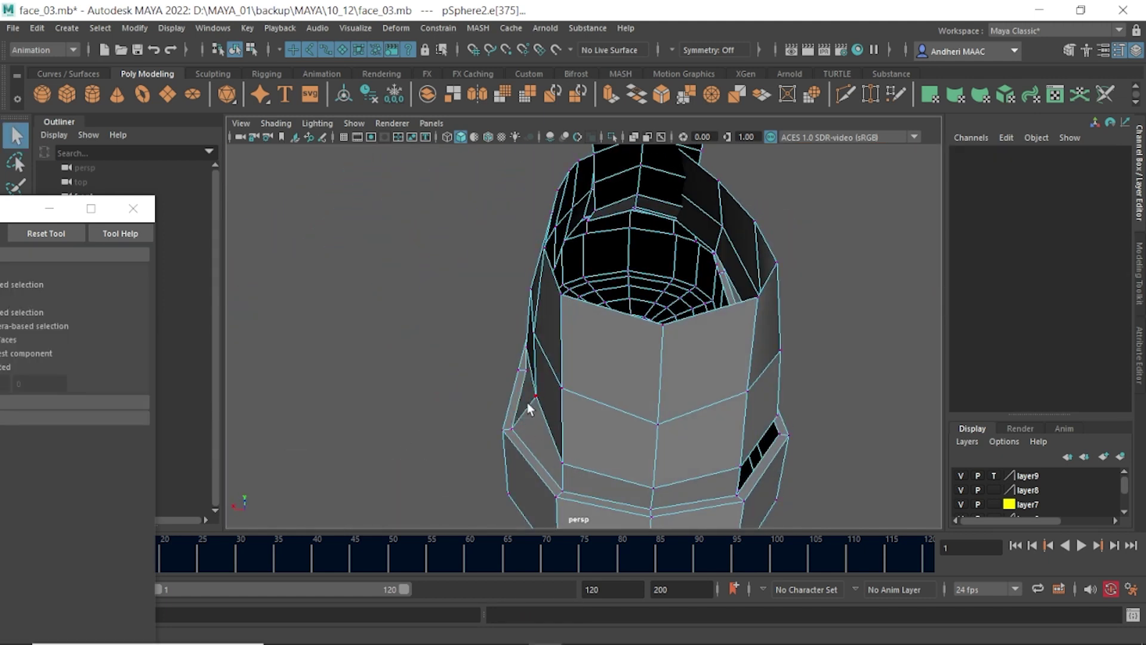
click(535, 396)
key(w)
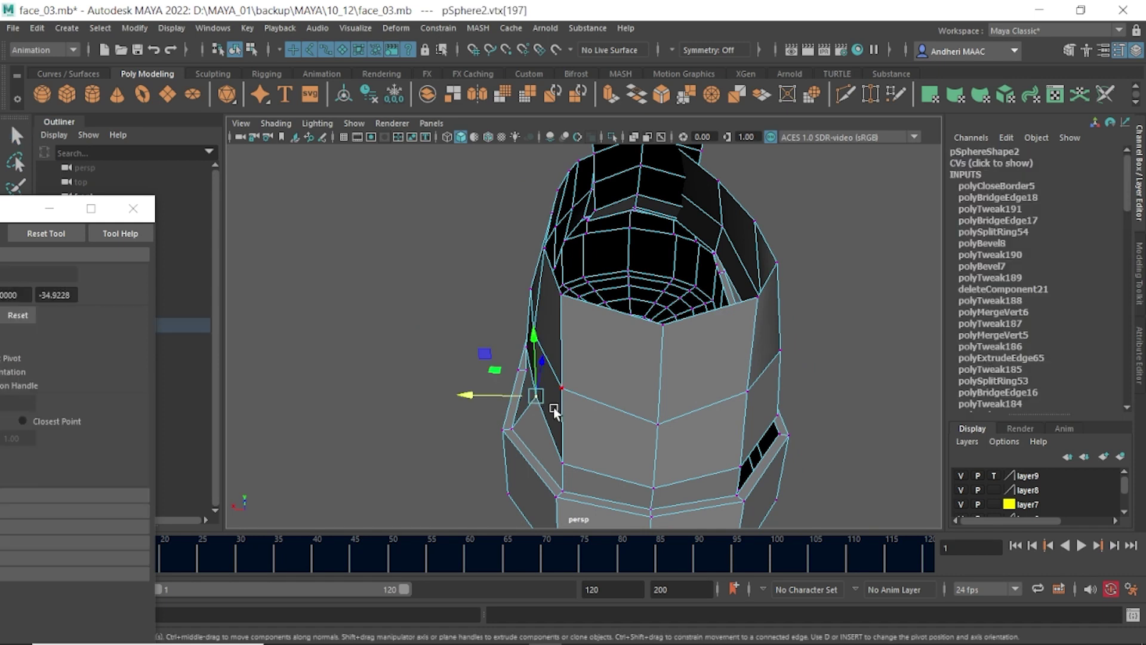
drag(481, 396, 463, 397)
click(534, 332)
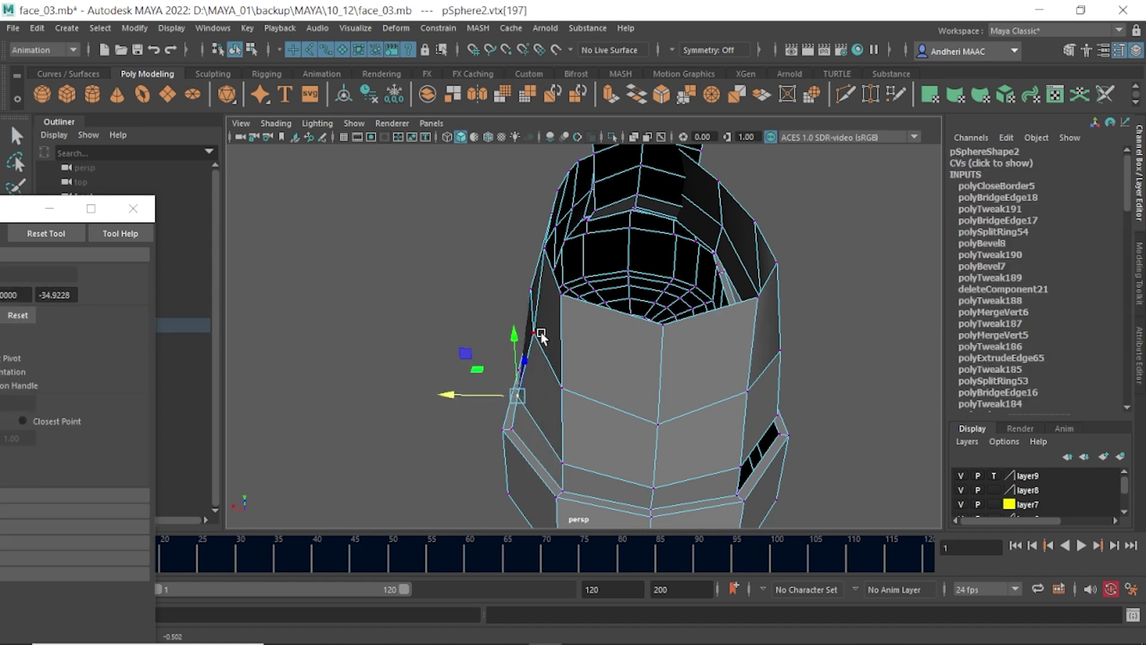
middle_drag(493, 350, 468, 341)
mouse_move(468, 340)
alt+mouse_down()
mouse_move(691, 397)
mouse_move(767, 376)
mouse_move(754, 394)
mouse_move(574, 433)
alt+mouse_up()
- Slide the collar rim vertices along their edges to even out the opening
click(672, 443)
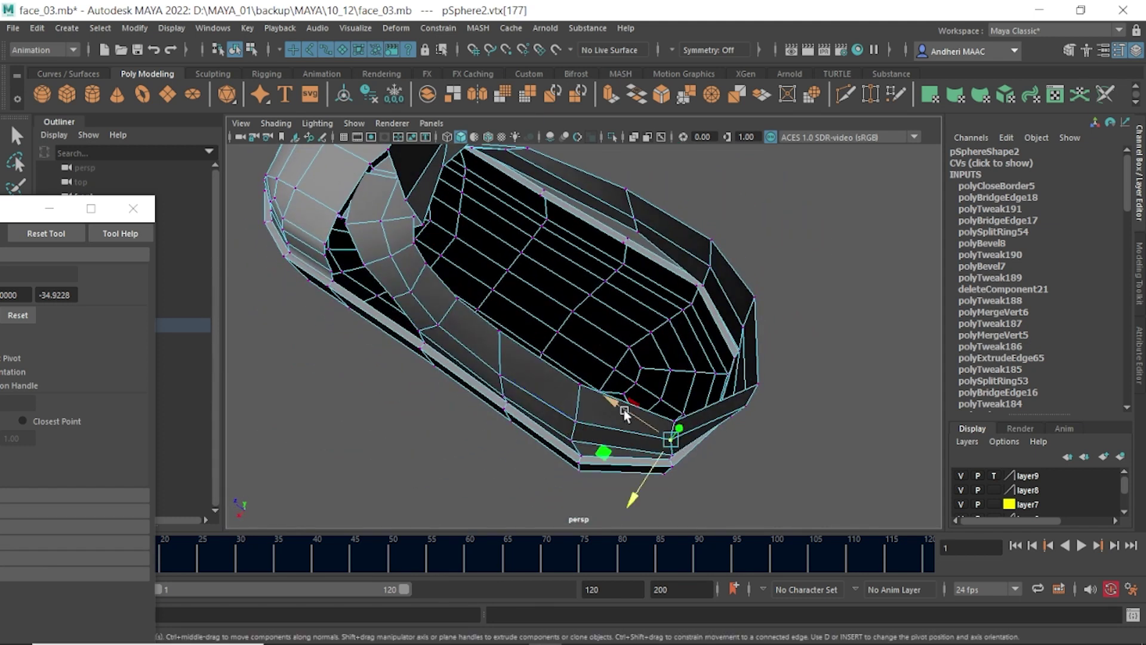
mouse_move(626, 402)
alt+mouse_down()
mouse_move(775, 306)
mouse_move(818, 351)
mouse_move(747, 384)
mouse_move(655, 376)
mouse_move(621, 423)
mouse_move(570, 401)
mouse_move(585, 410)
alt+mouse_up()
click(655, 376)
drag(675, 452, 665, 462)
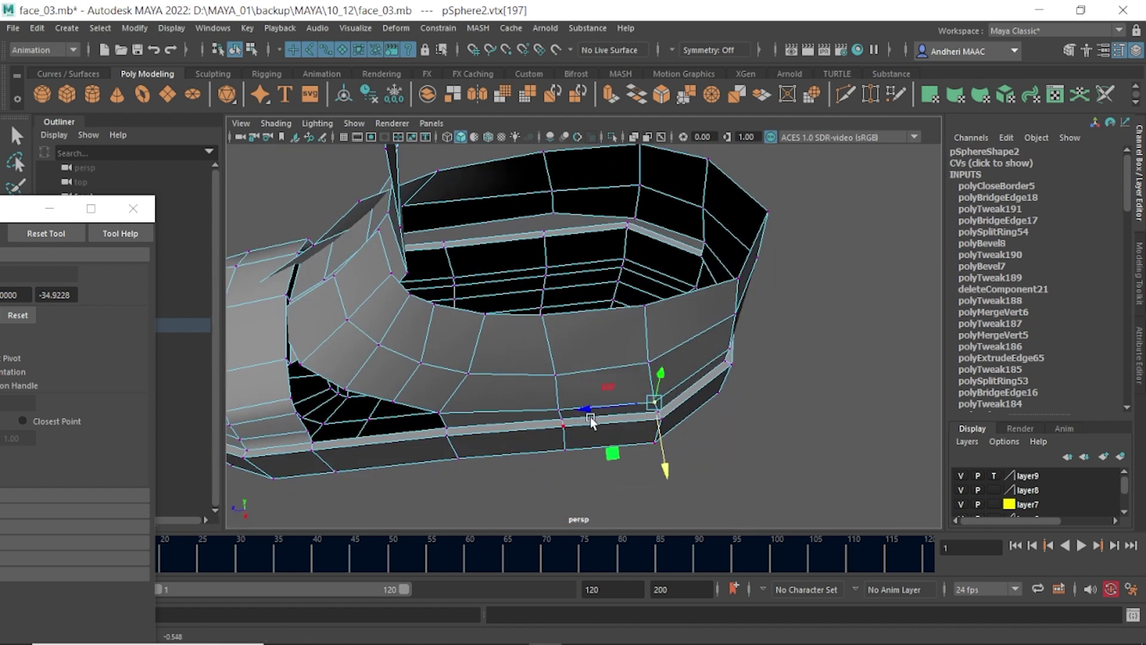
drag(591, 420, 590, 412)
click(647, 348)
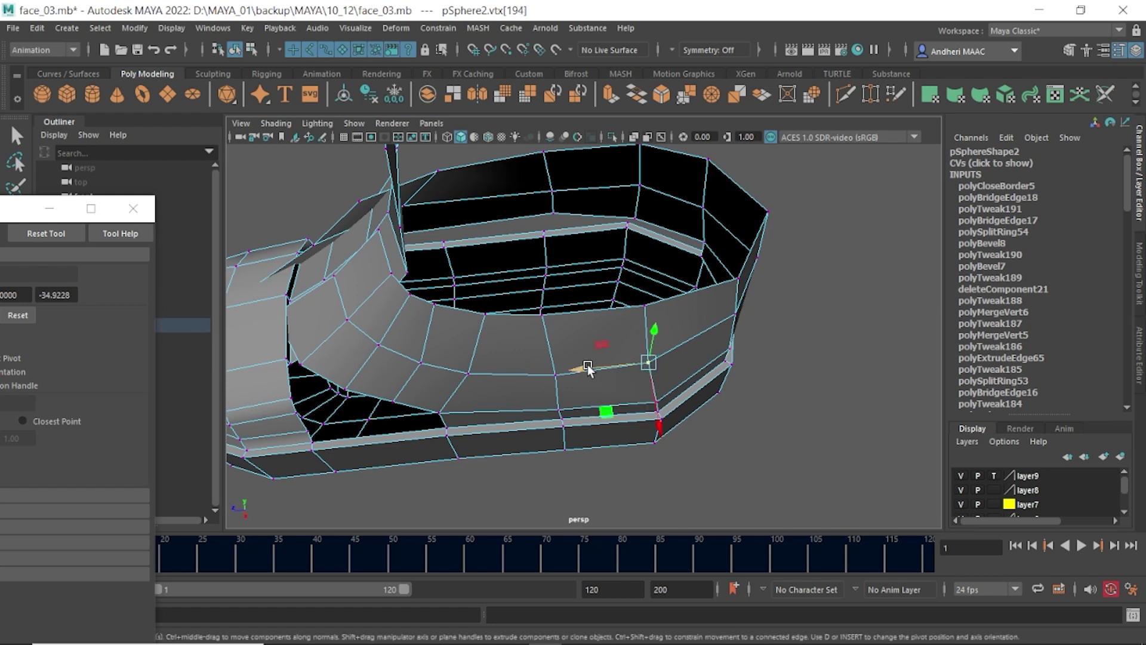
drag(588, 368, 596, 369)
mouse_move(645, 306)
mouse_down()
mouse_move(657, 376)
mouse_move(665, 371)
mouse_move(629, 358)
mouse_up()
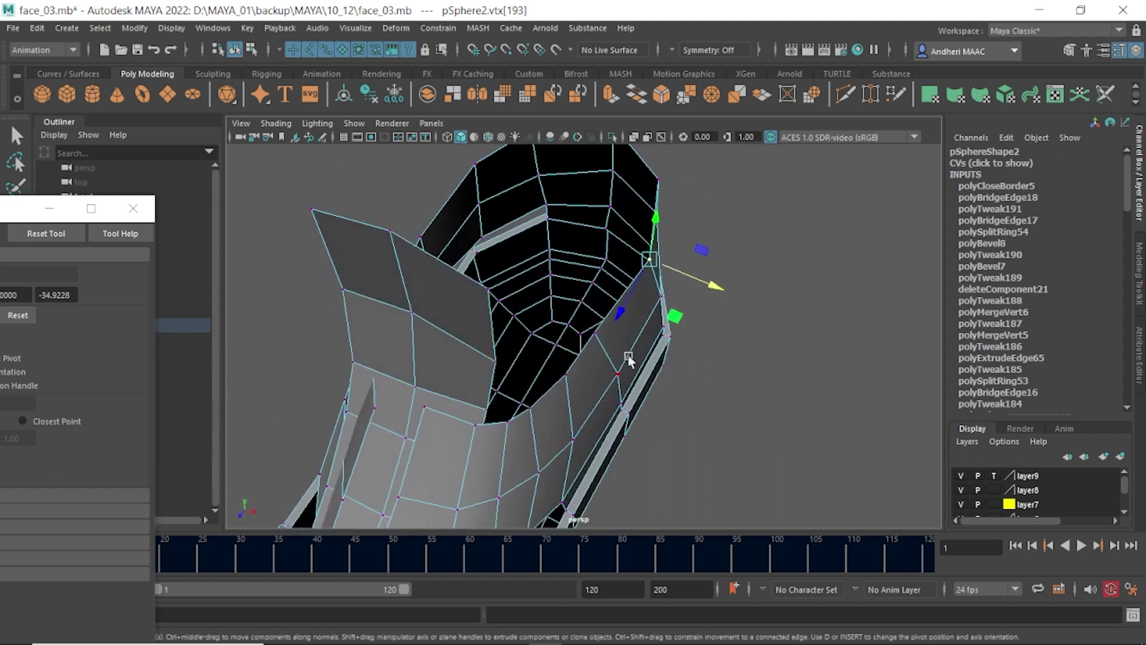
click(618, 374)
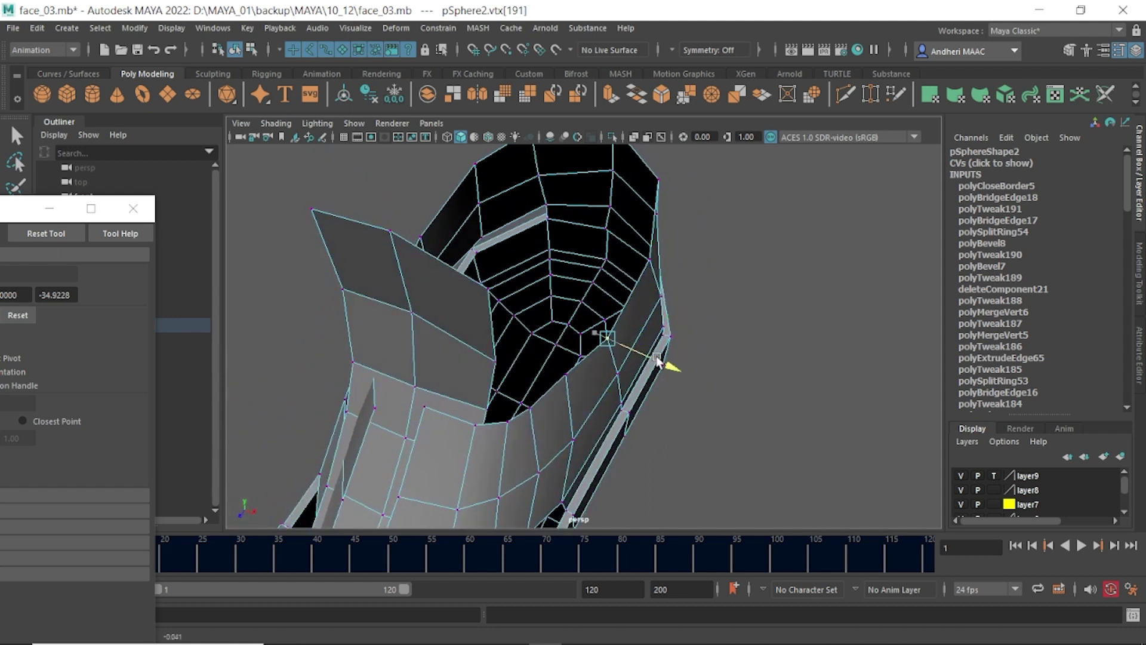
click(685, 388)
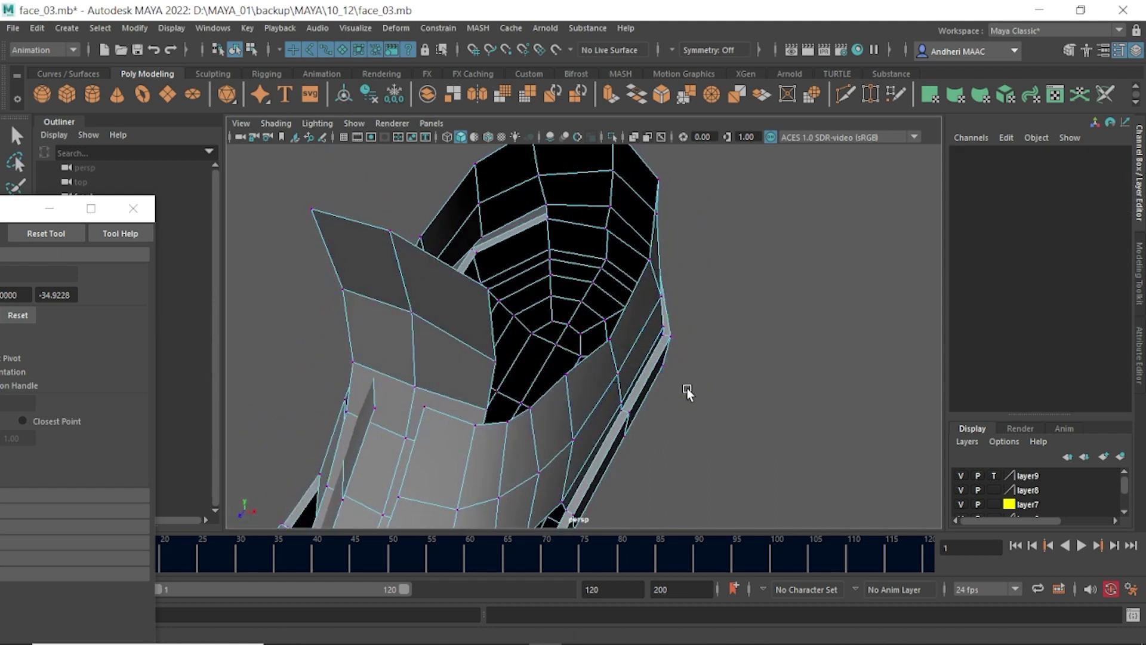
click(557, 373)
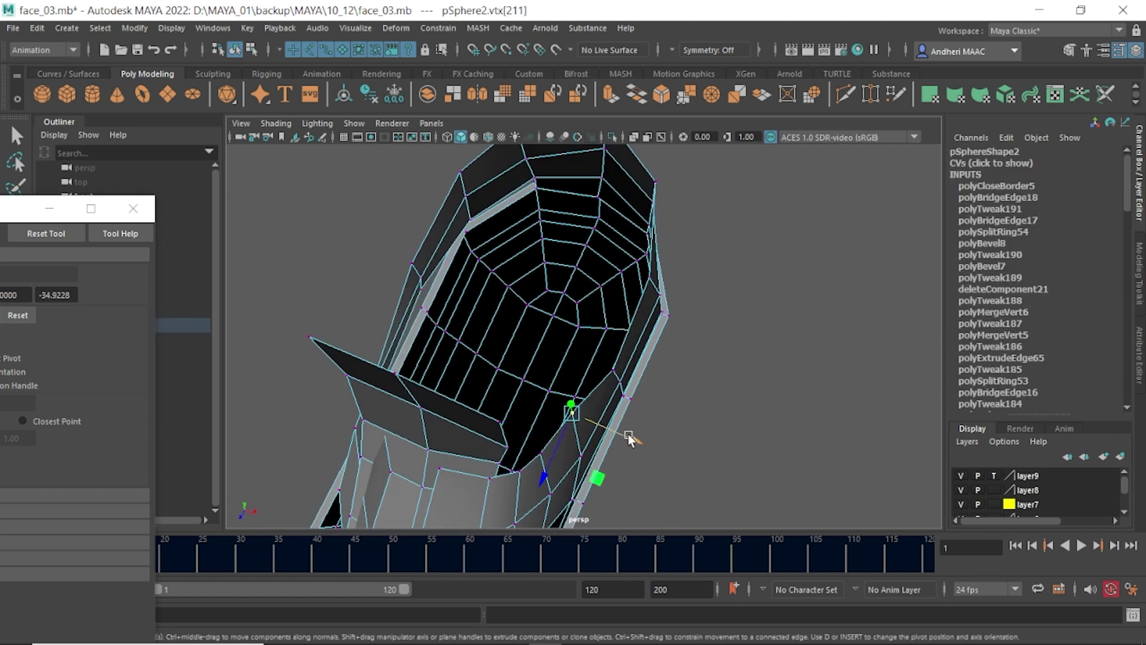